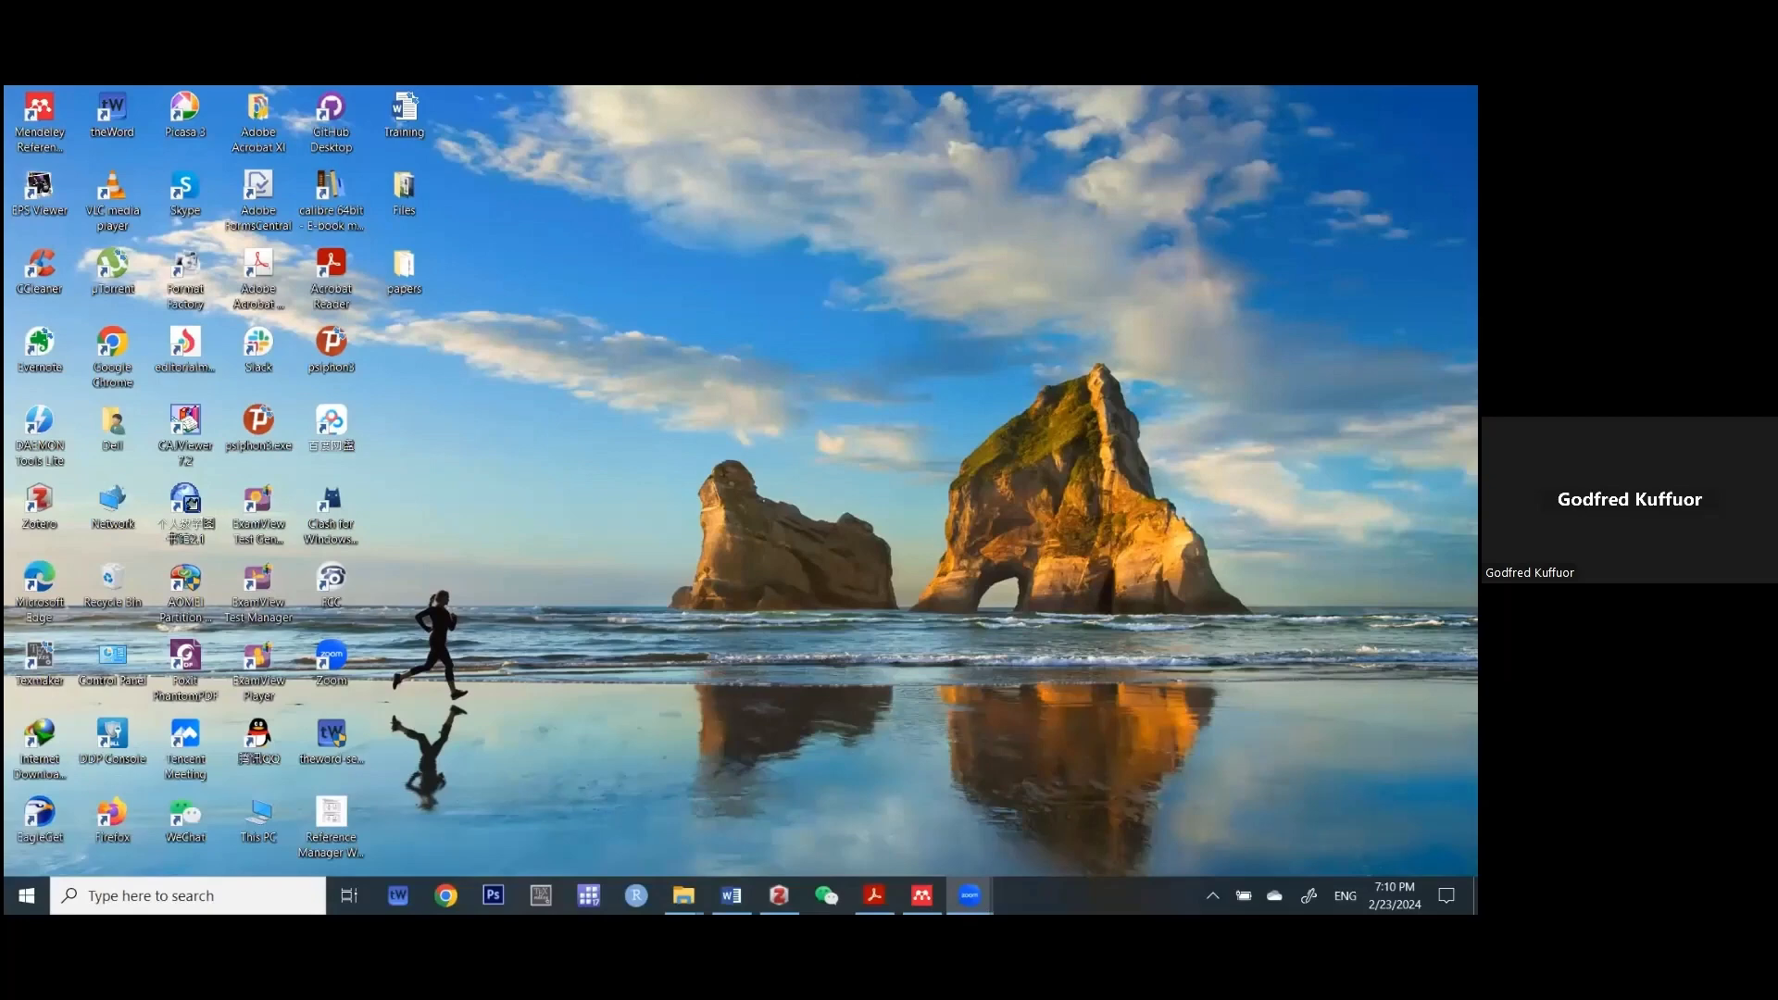
- Bring up Mendeley Reference Manager and close the empty Notebook beside the reference list
{"action": "mouse_move", "coordinate": [922, 895]}
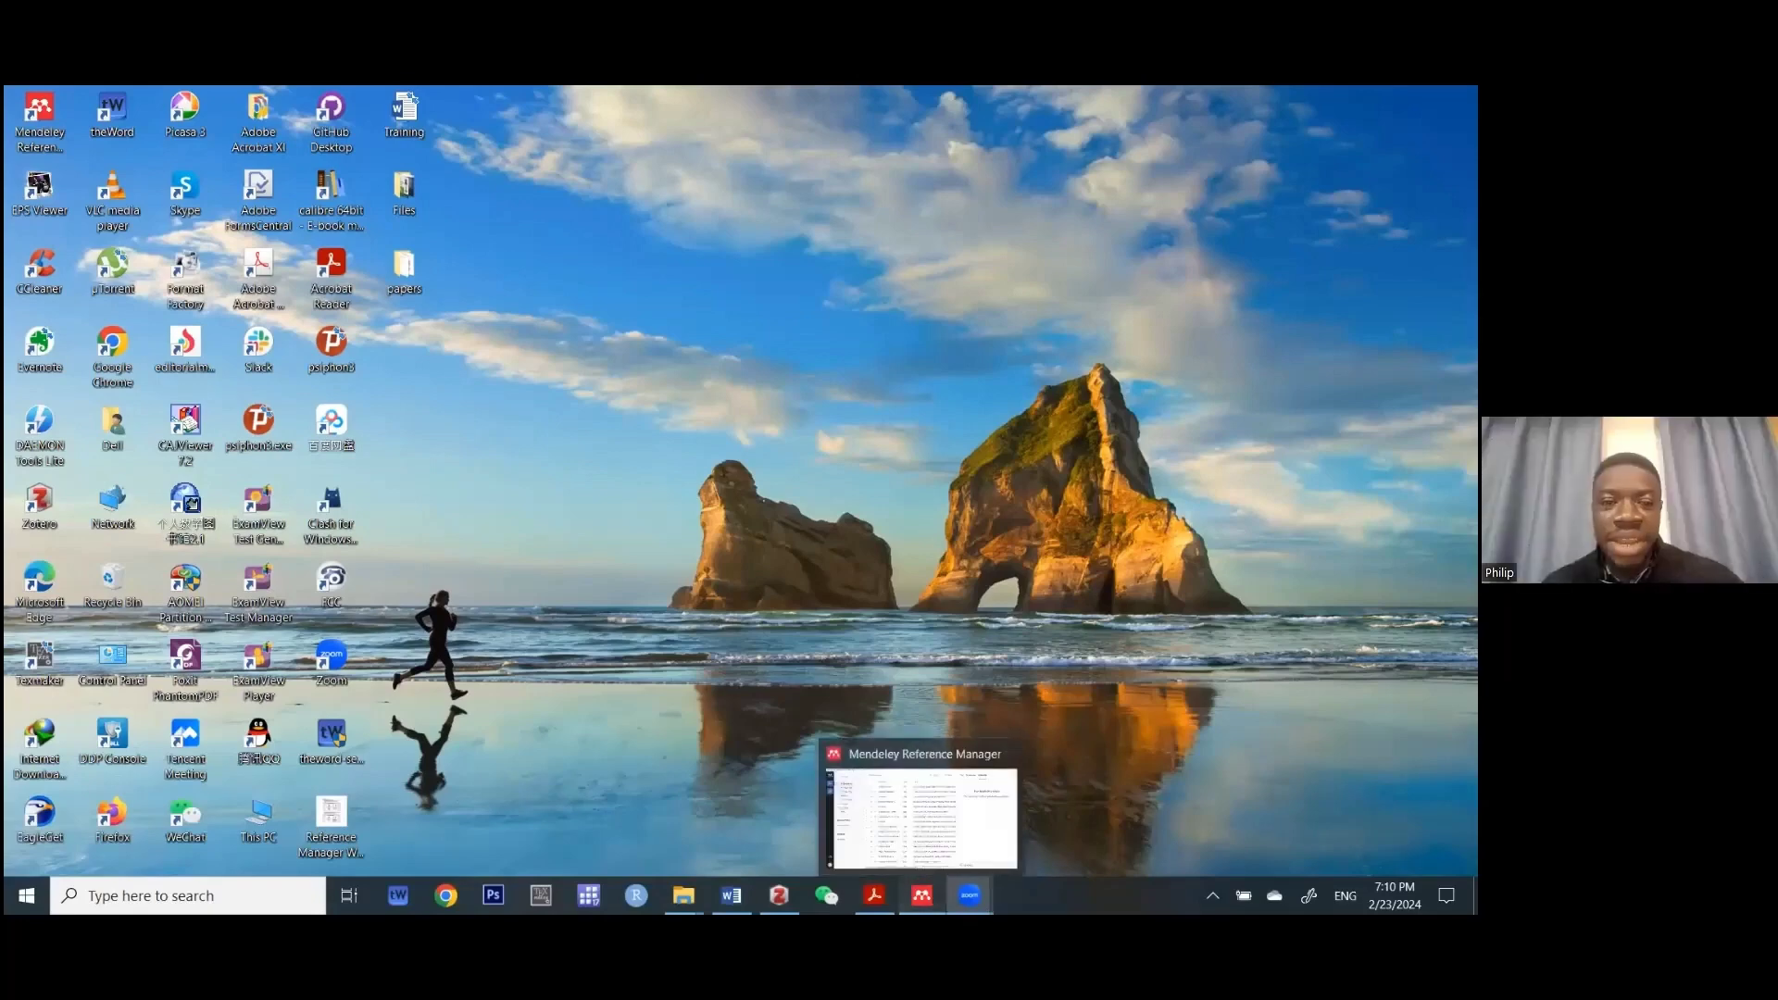
{"action": "left_click", "coordinate": [922, 833]}
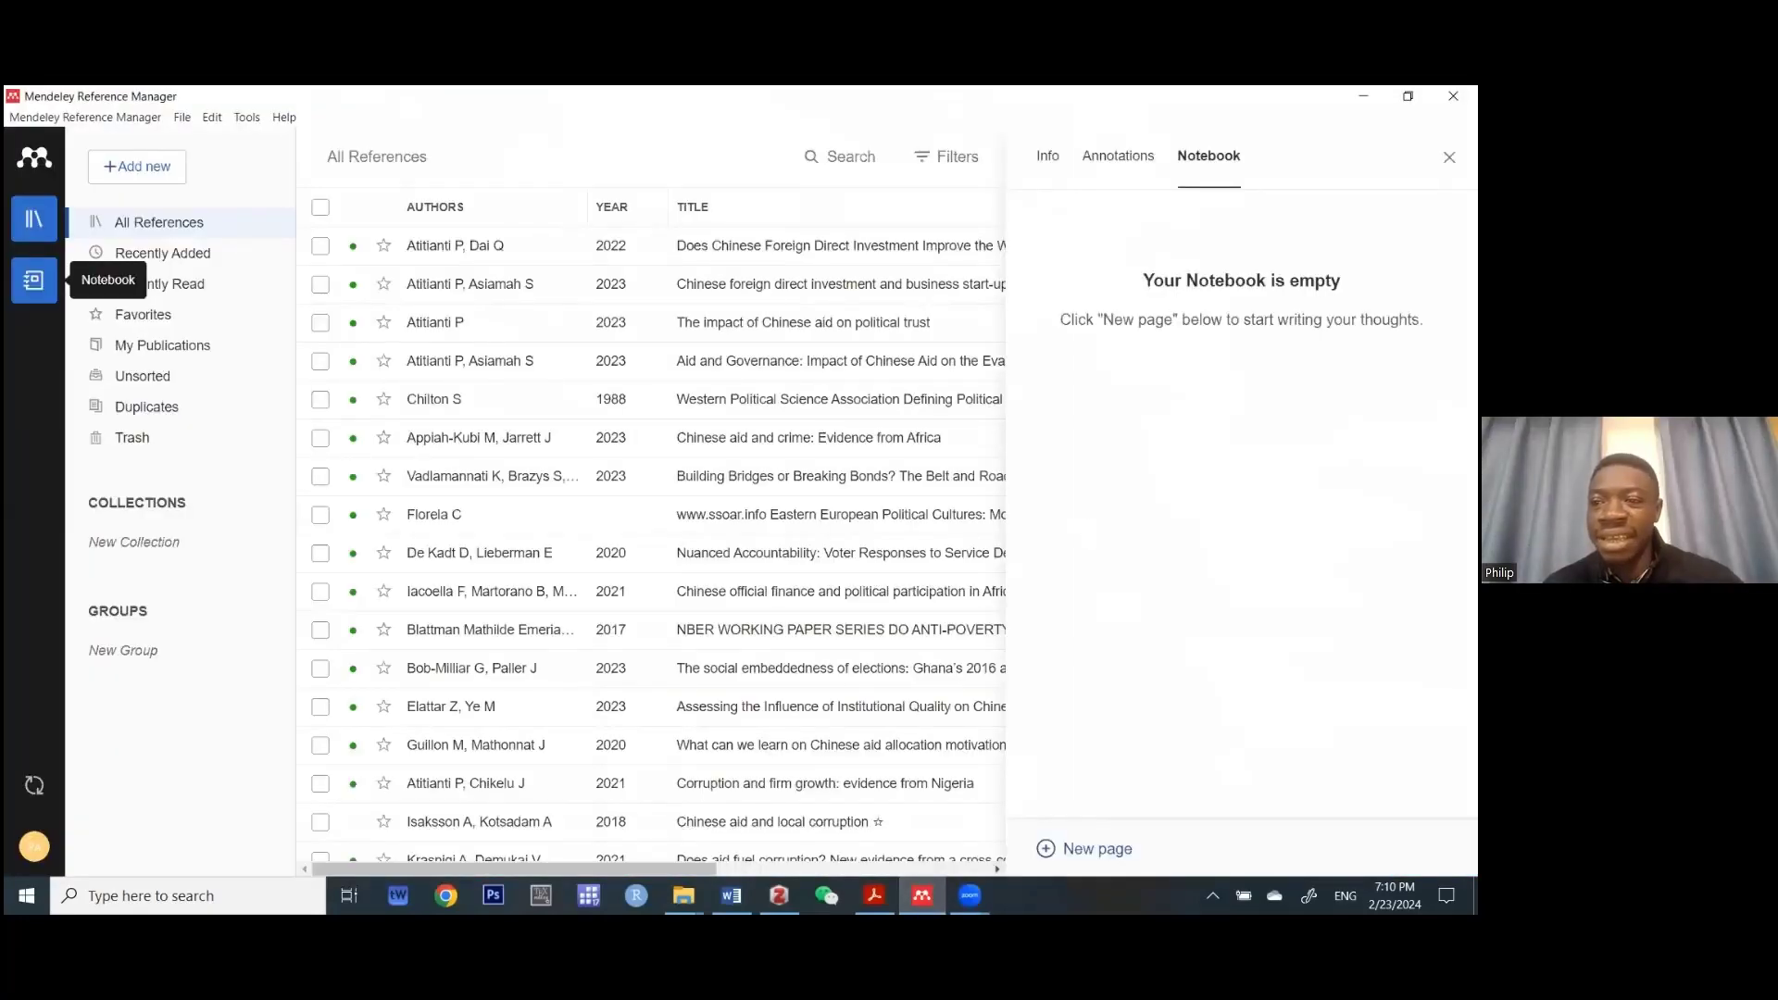
{"action": "left_click", "coordinate": [33, 280]}
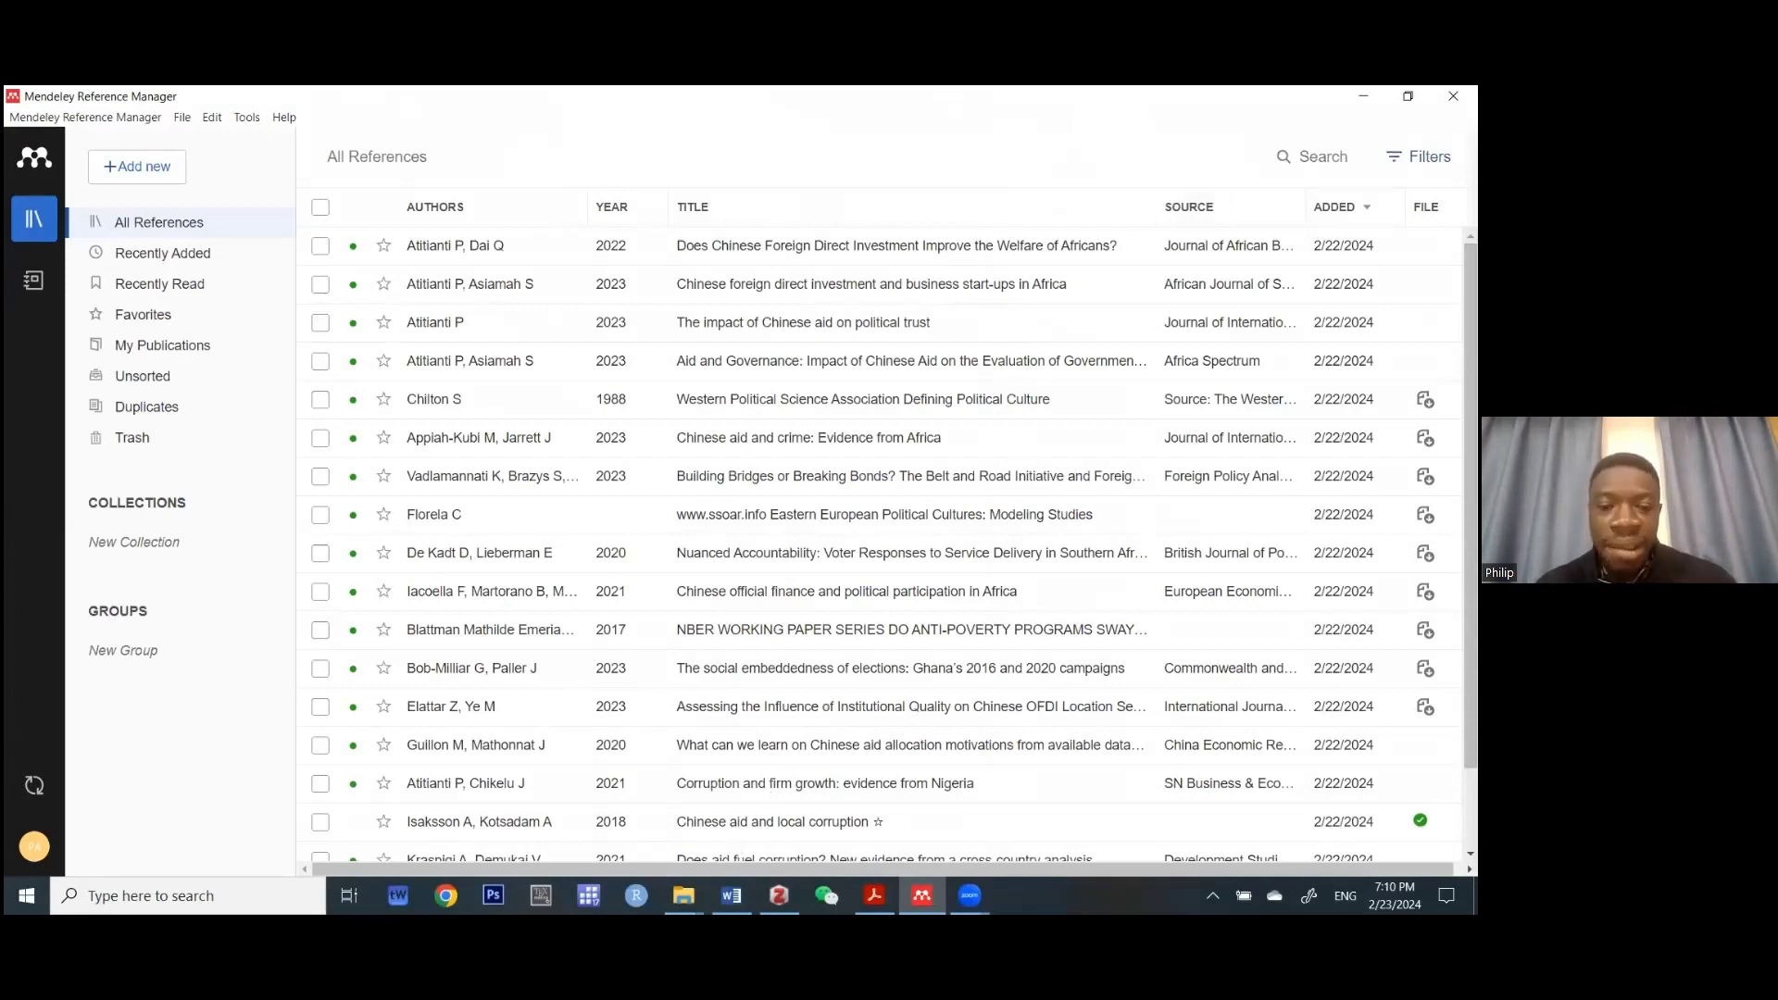
{"action": "key", "text": "alt+Tab"}
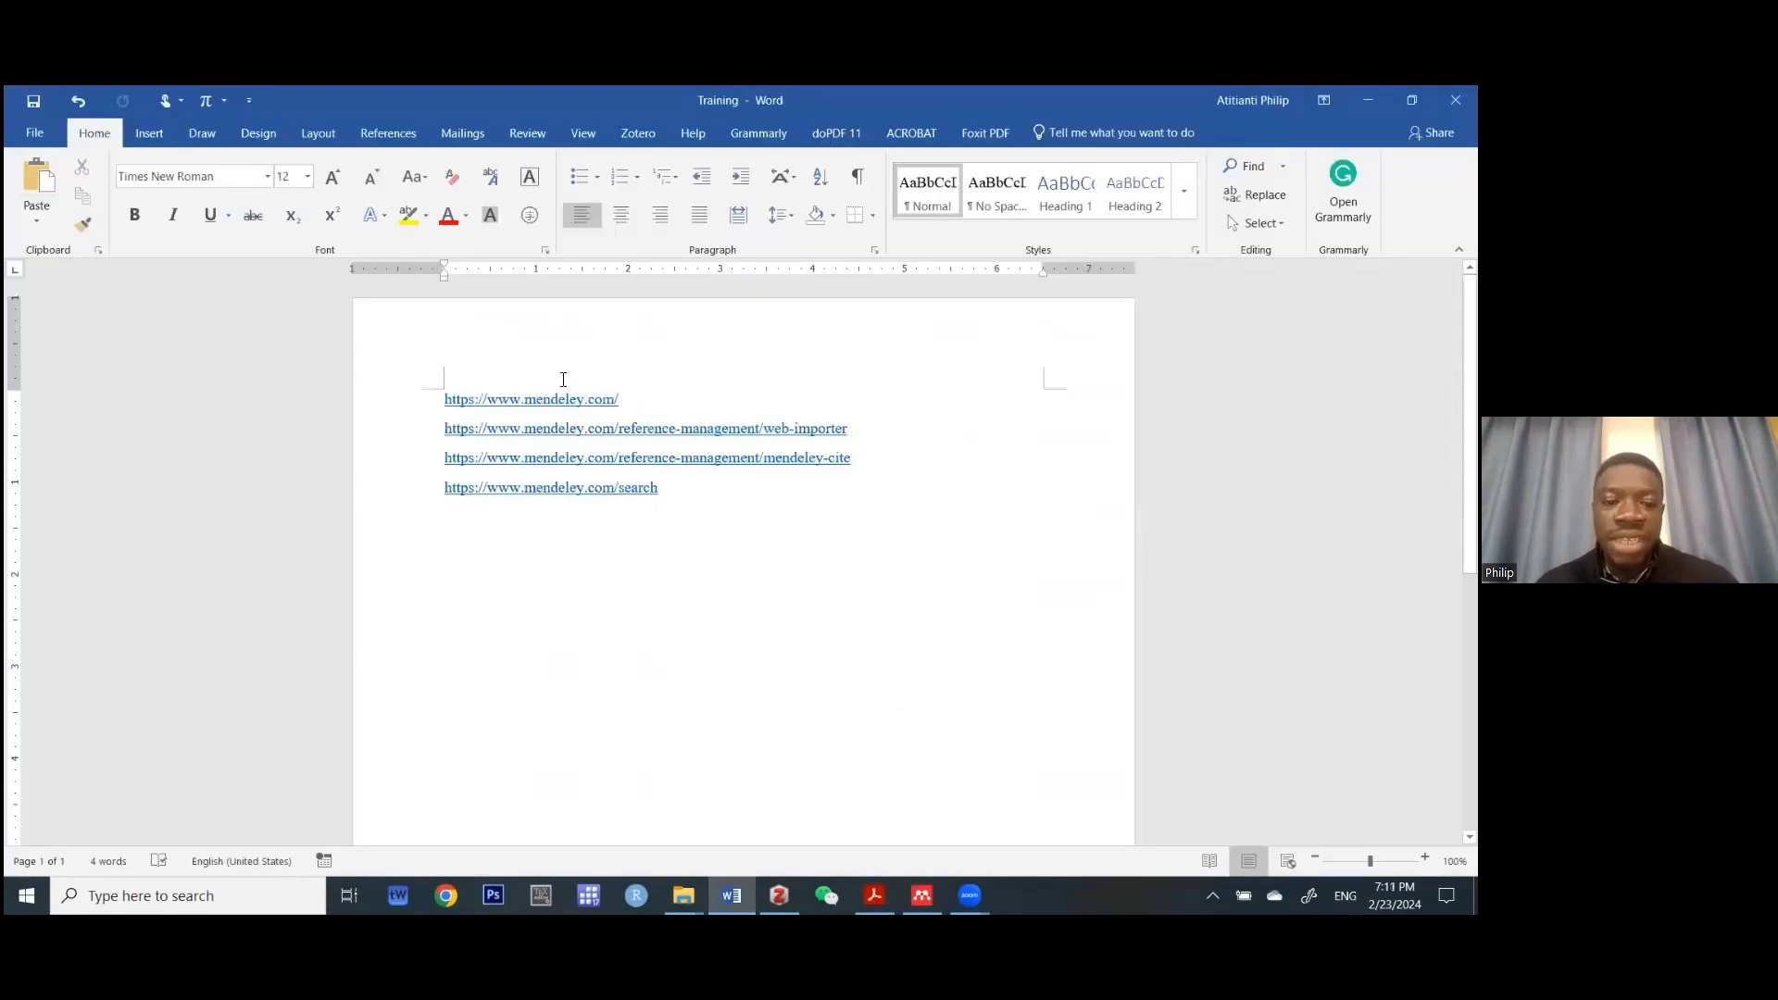
{"action": "left_click_drag", "start_coordinate": [619, 400], "coordinate": [439, 405]}
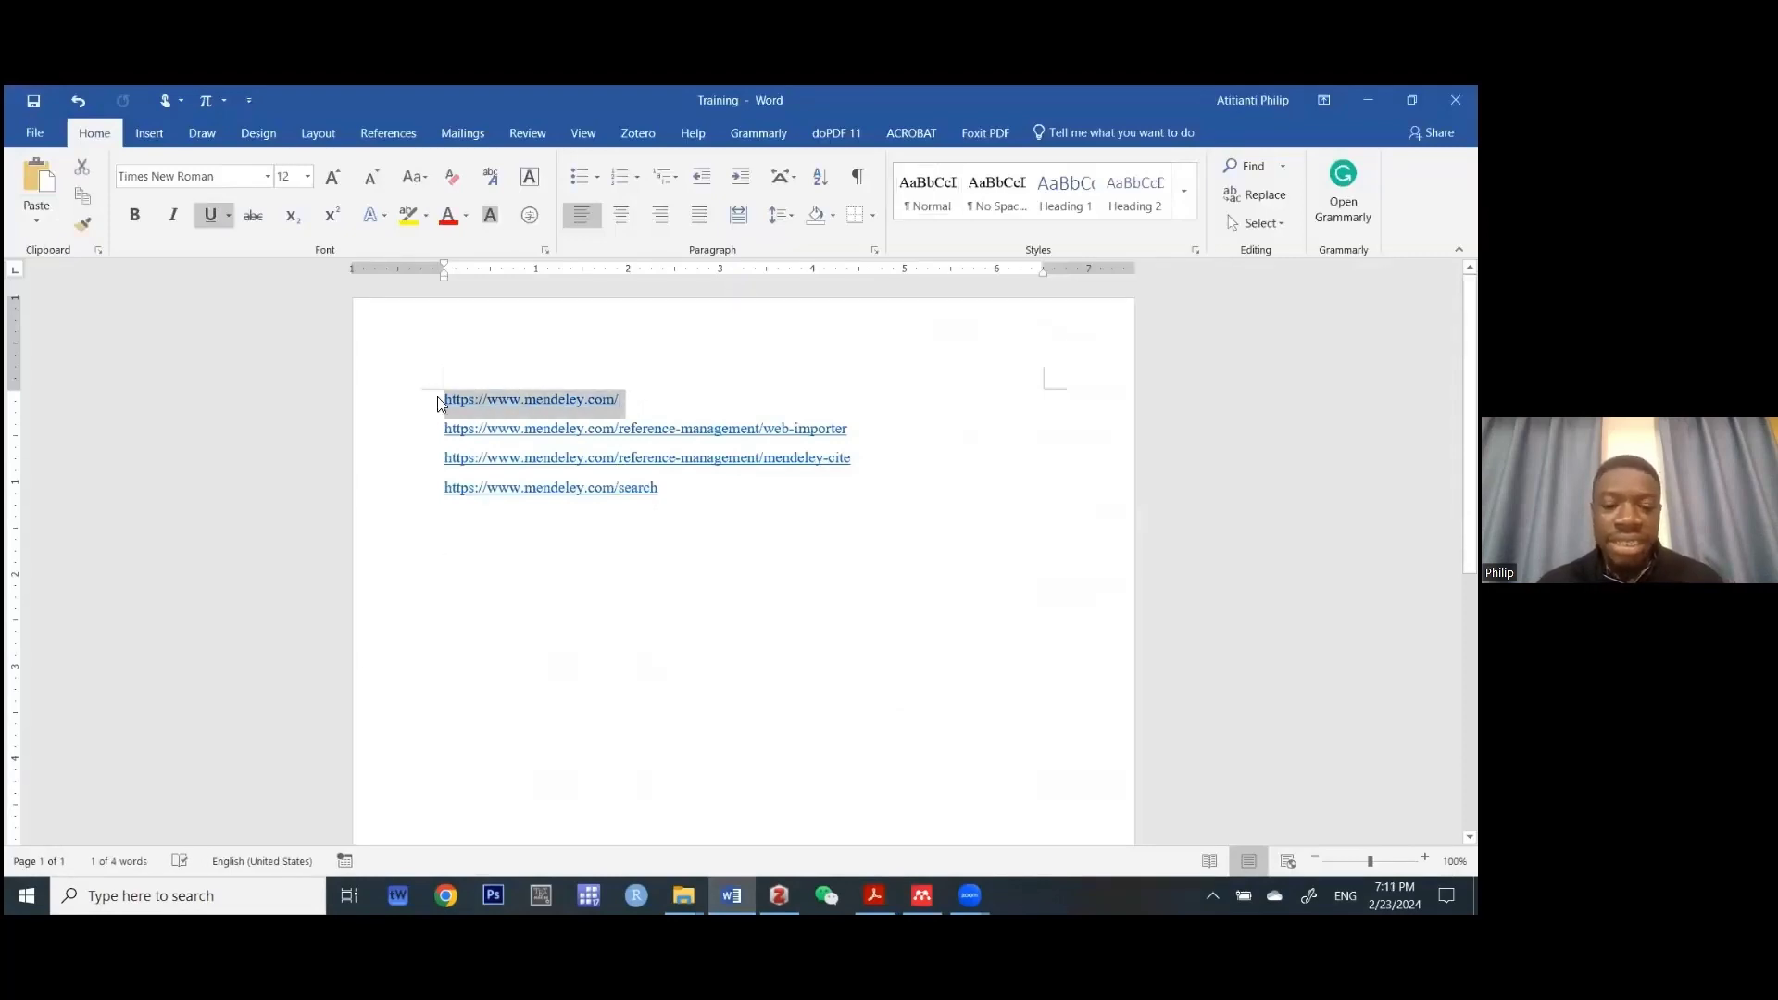
{"action": "key", "text": "ctrl+c"}
{"action": "key", "text": "alt+Tab"}
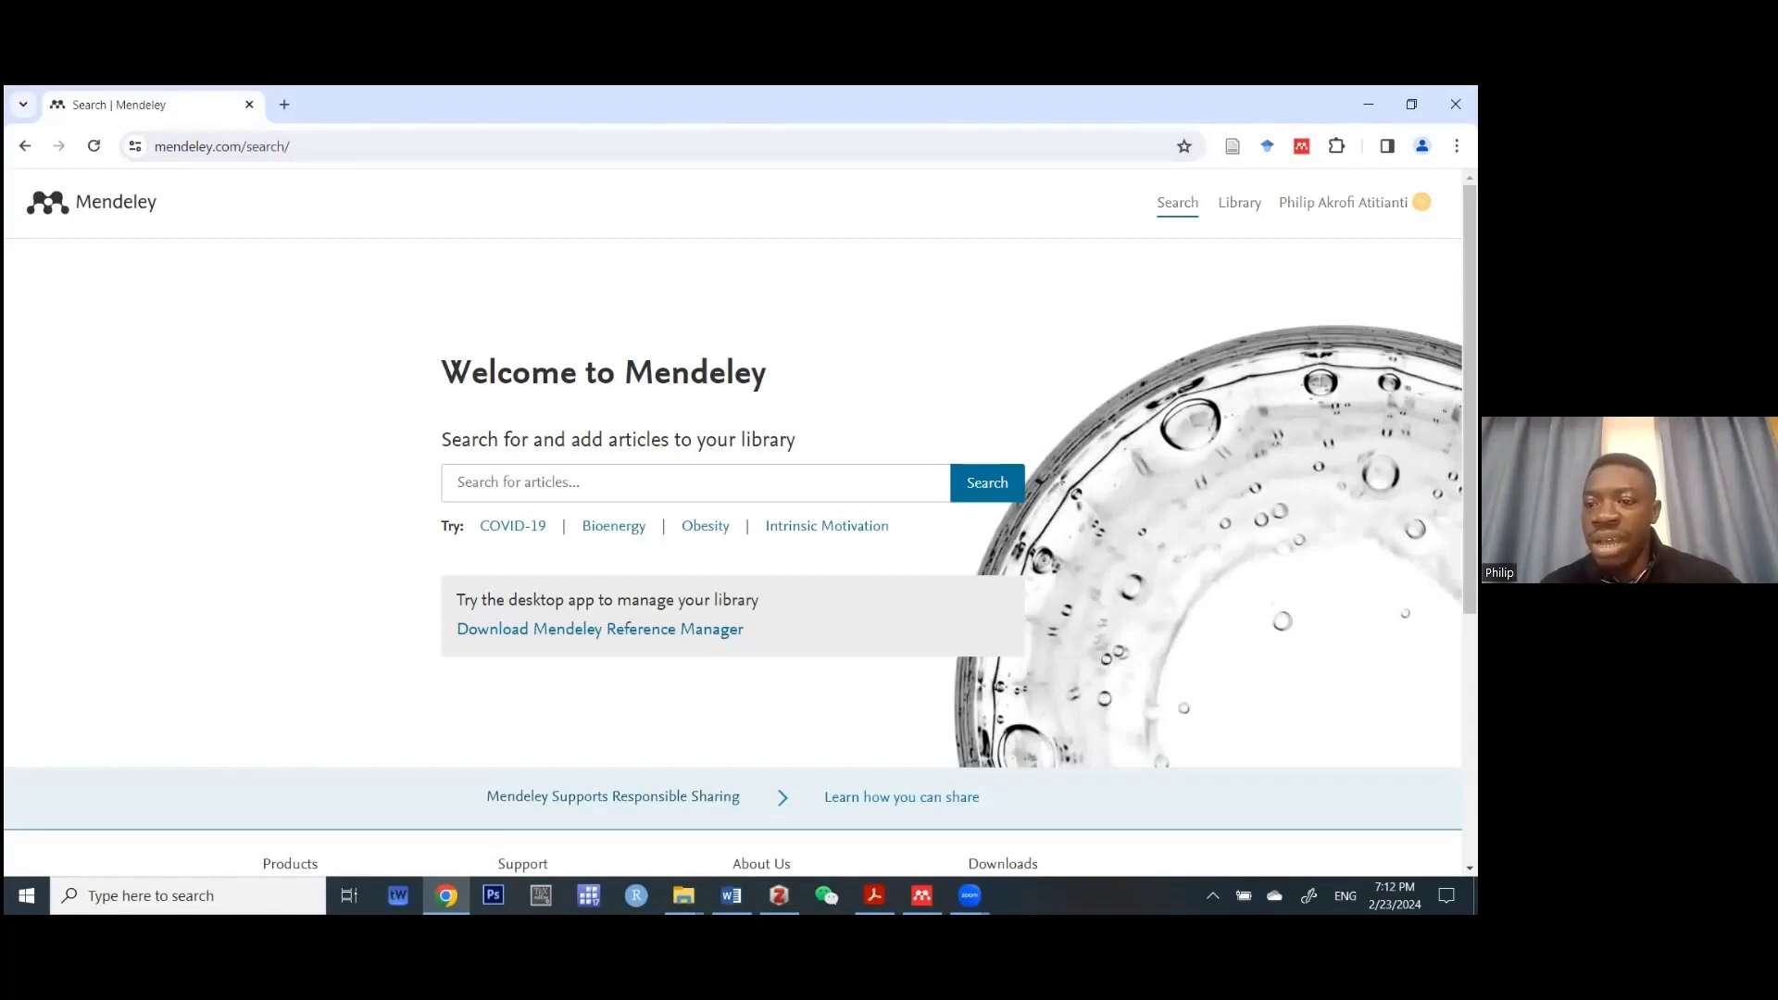
{"action": "left_click", "coordinate": [1343, 202]}
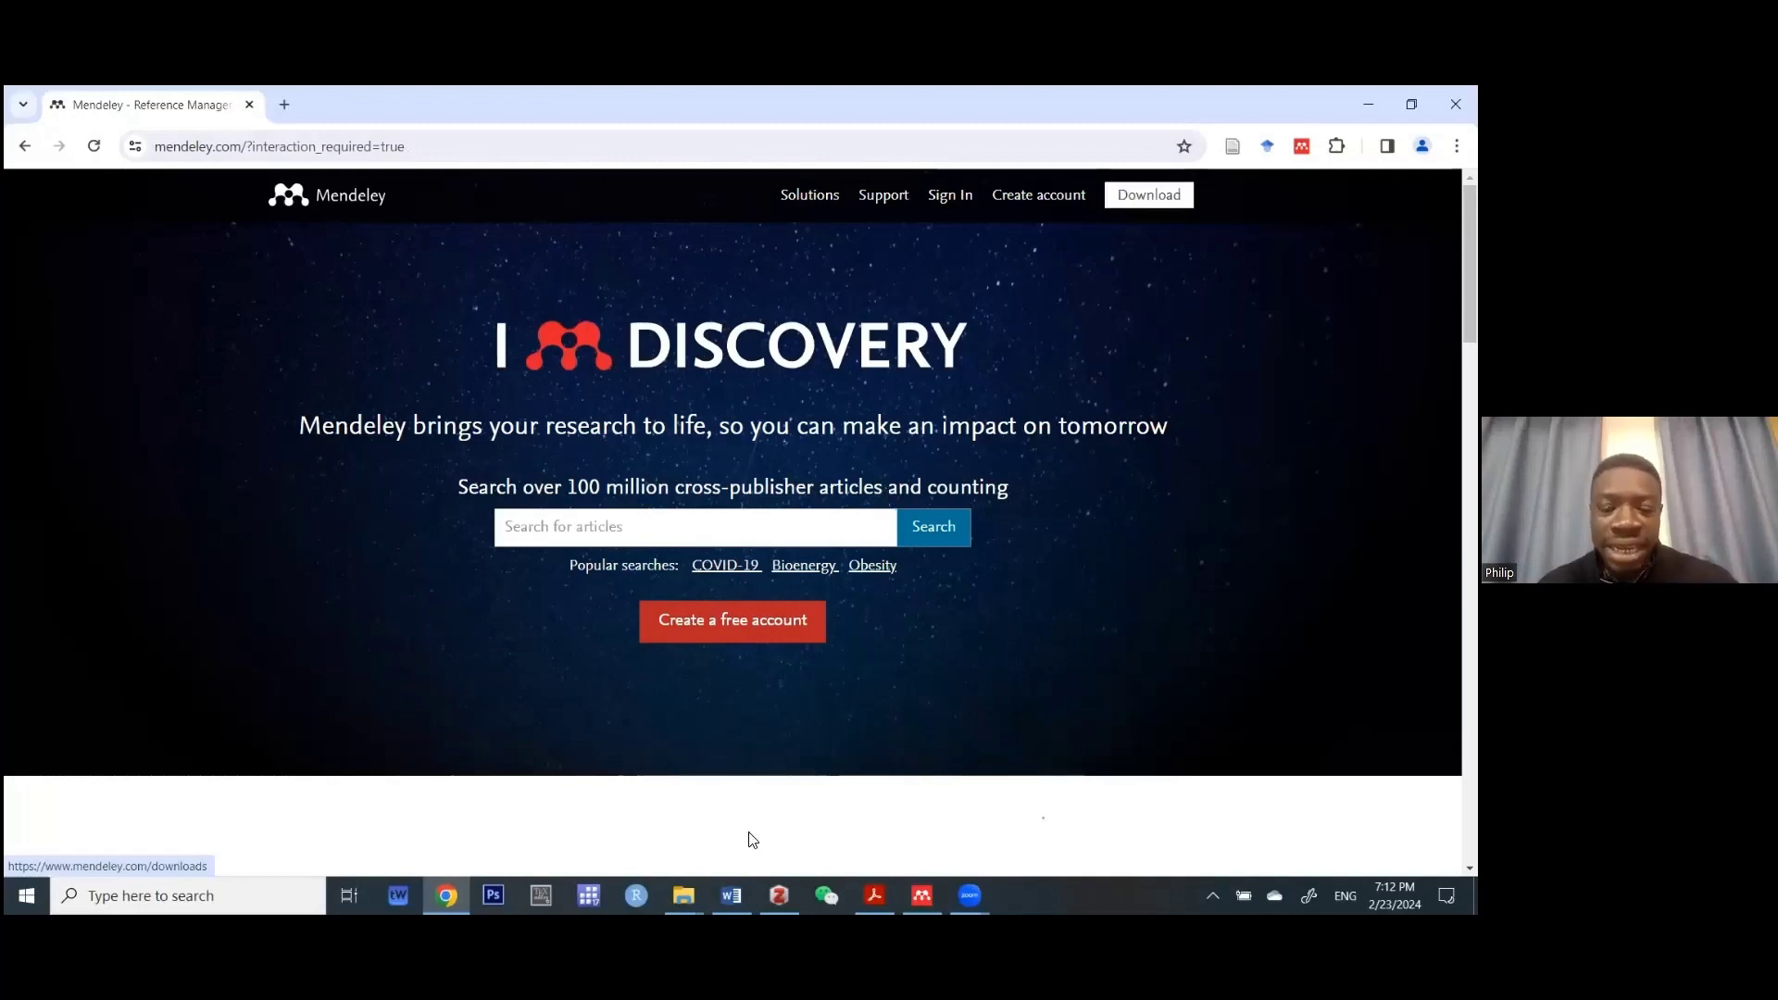
- Copy the web-importer link from the Training document in Word and open it in a new Chrome tab
{"action": "key", "text": "alt+Tab"}
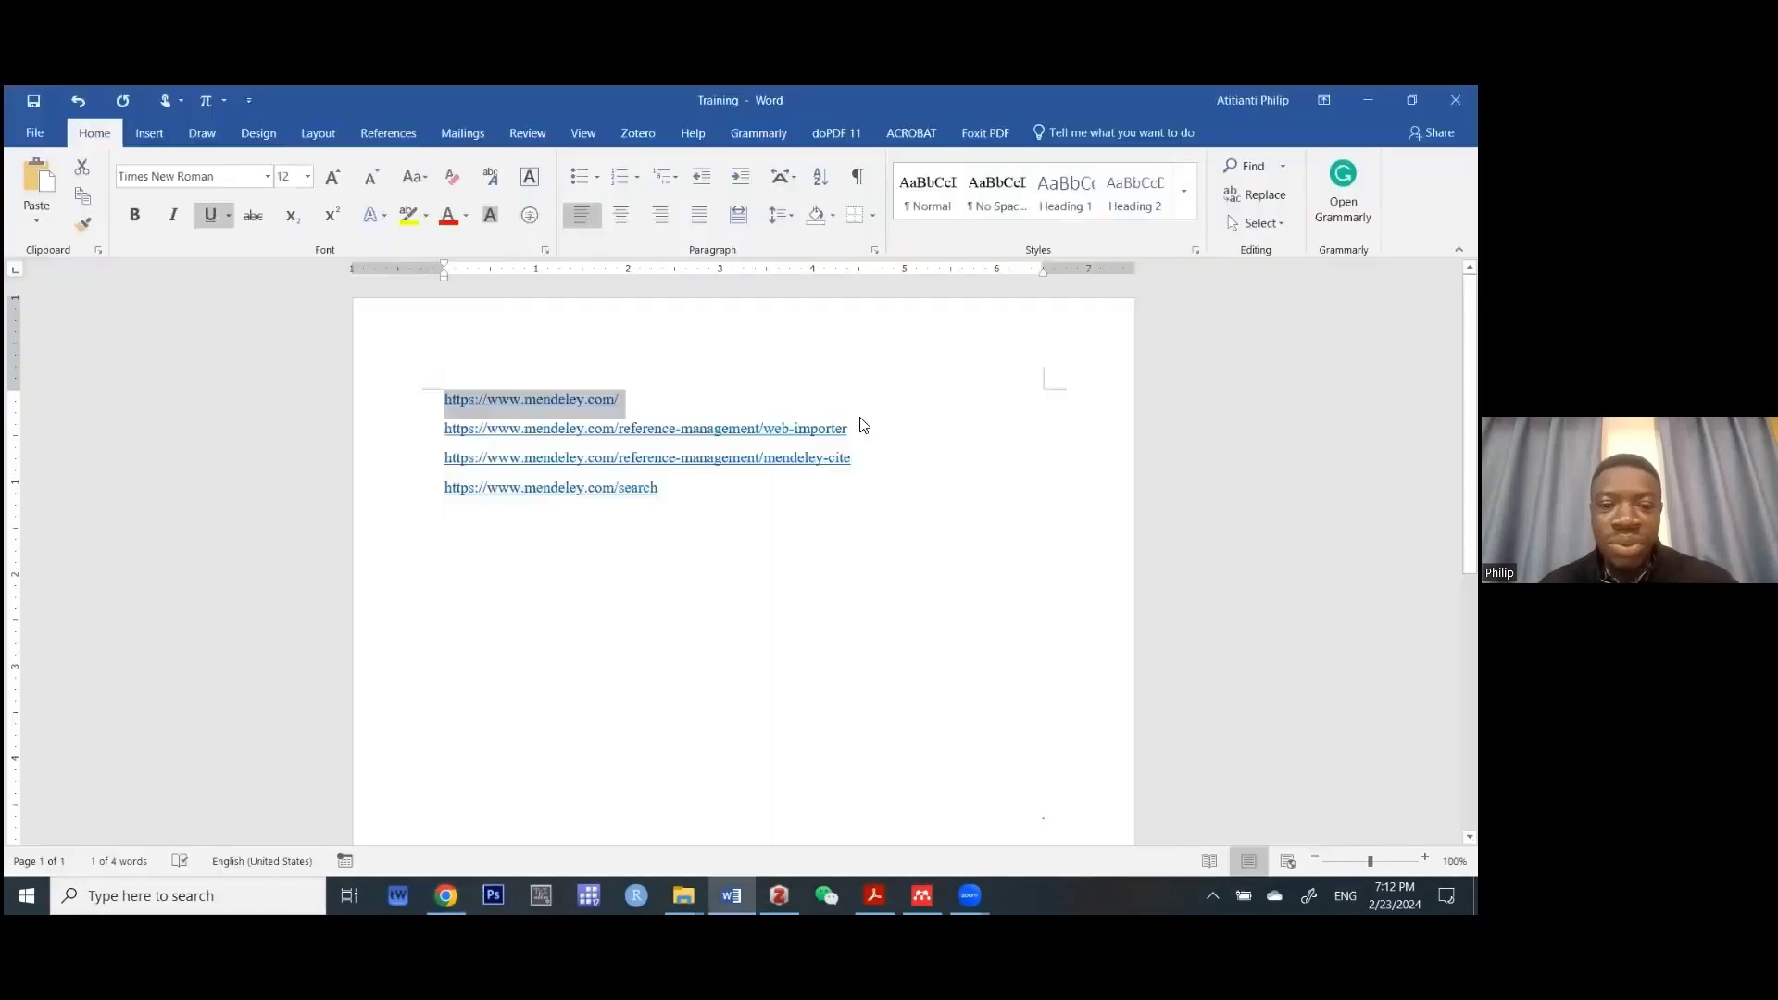
{"action": "left_click_drag", "start_coordinate": [861, 426], "coordinate": [447, 444]}
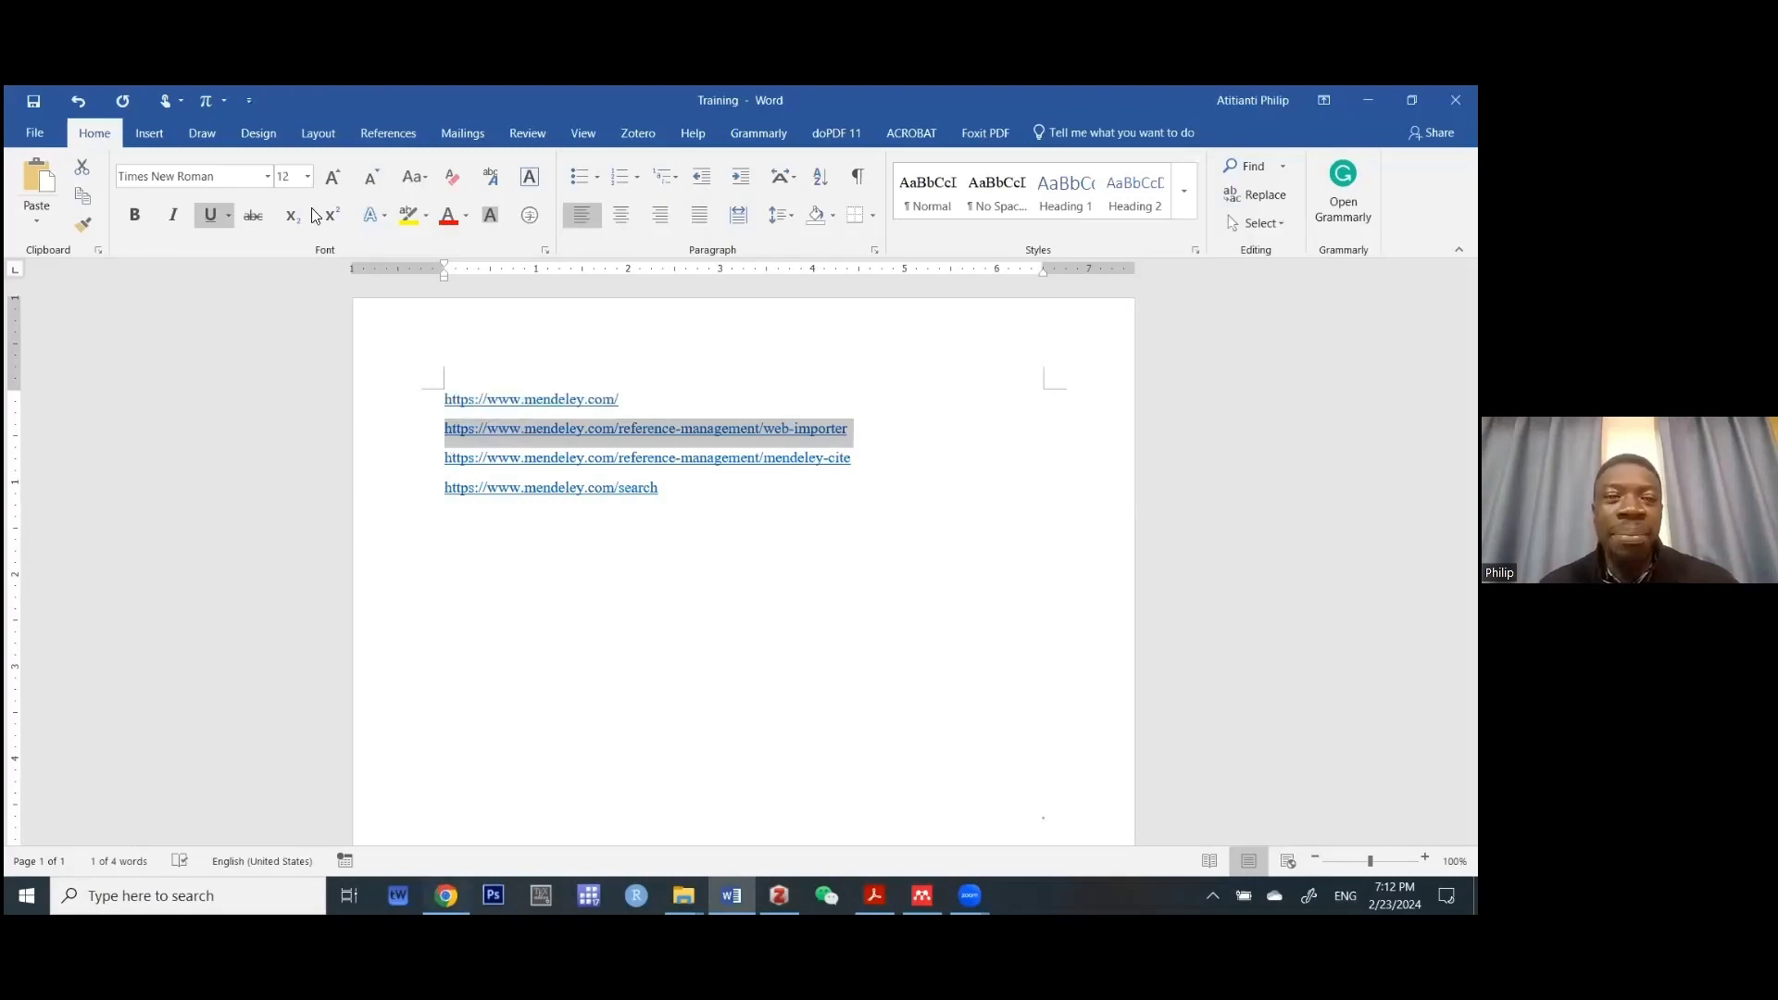
{"action": "key", "text": "alt+Tab"}
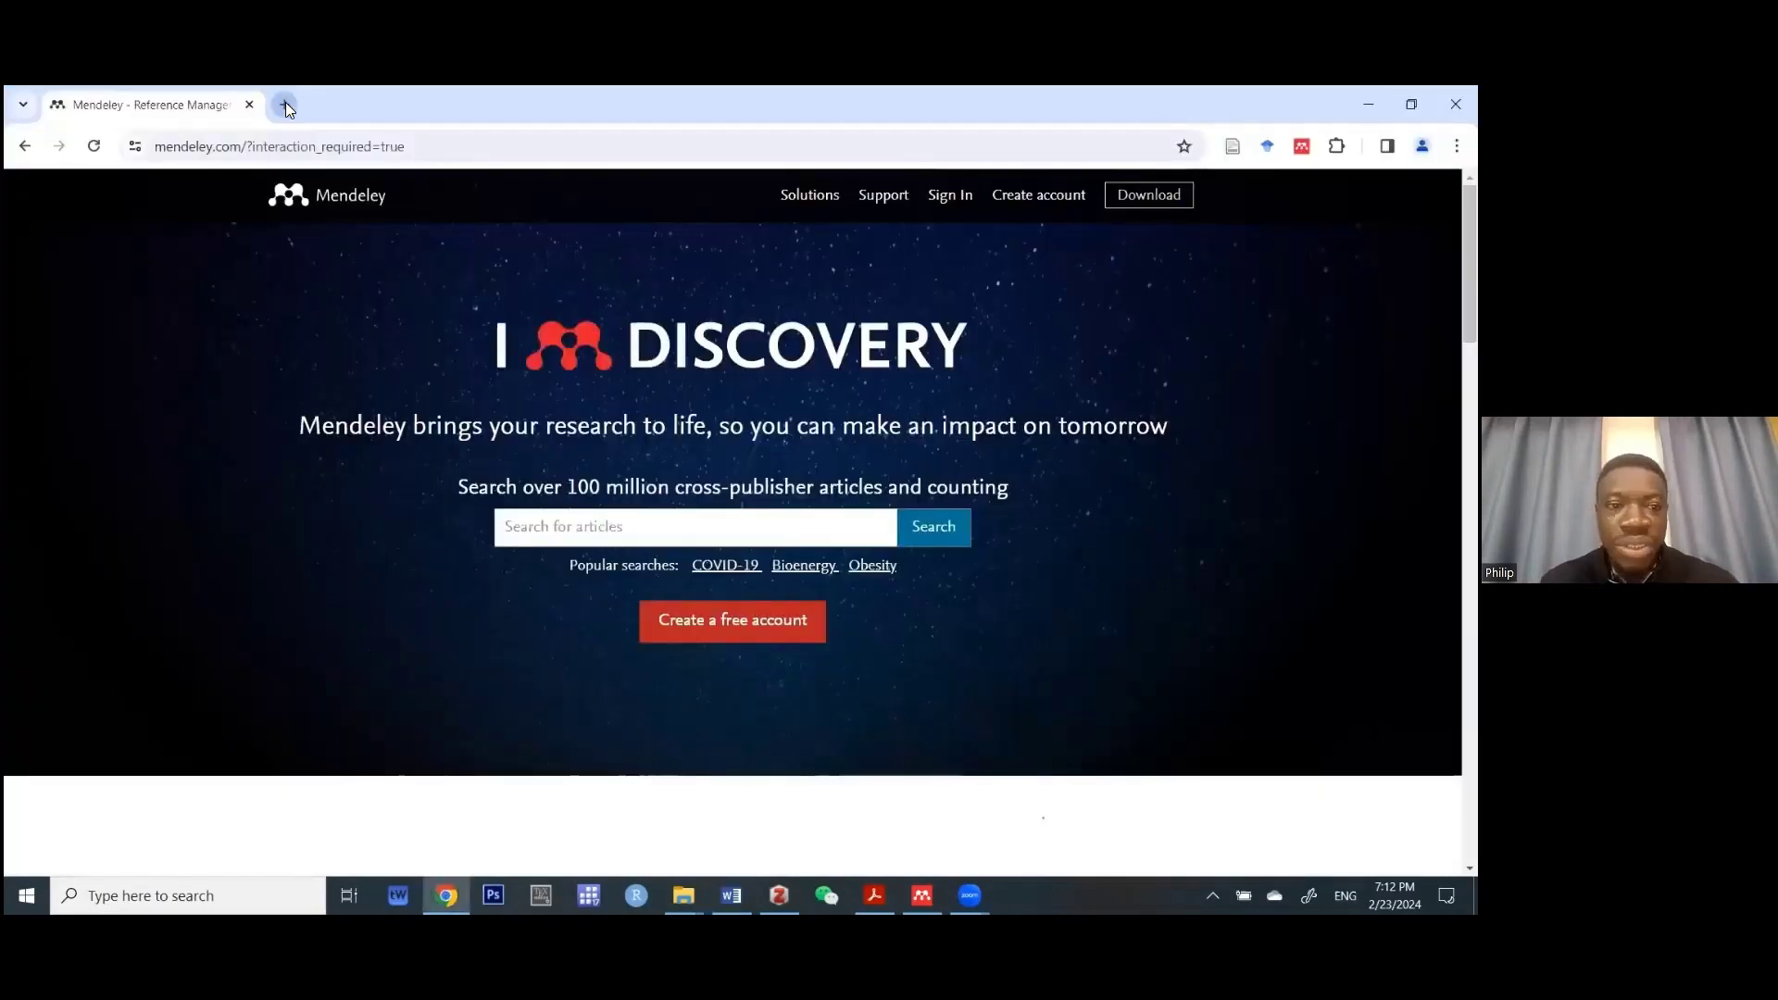
{"action": "left_click", "coordinate": [286, 108]}
{"action": "key", "text": "ctrl+v"}
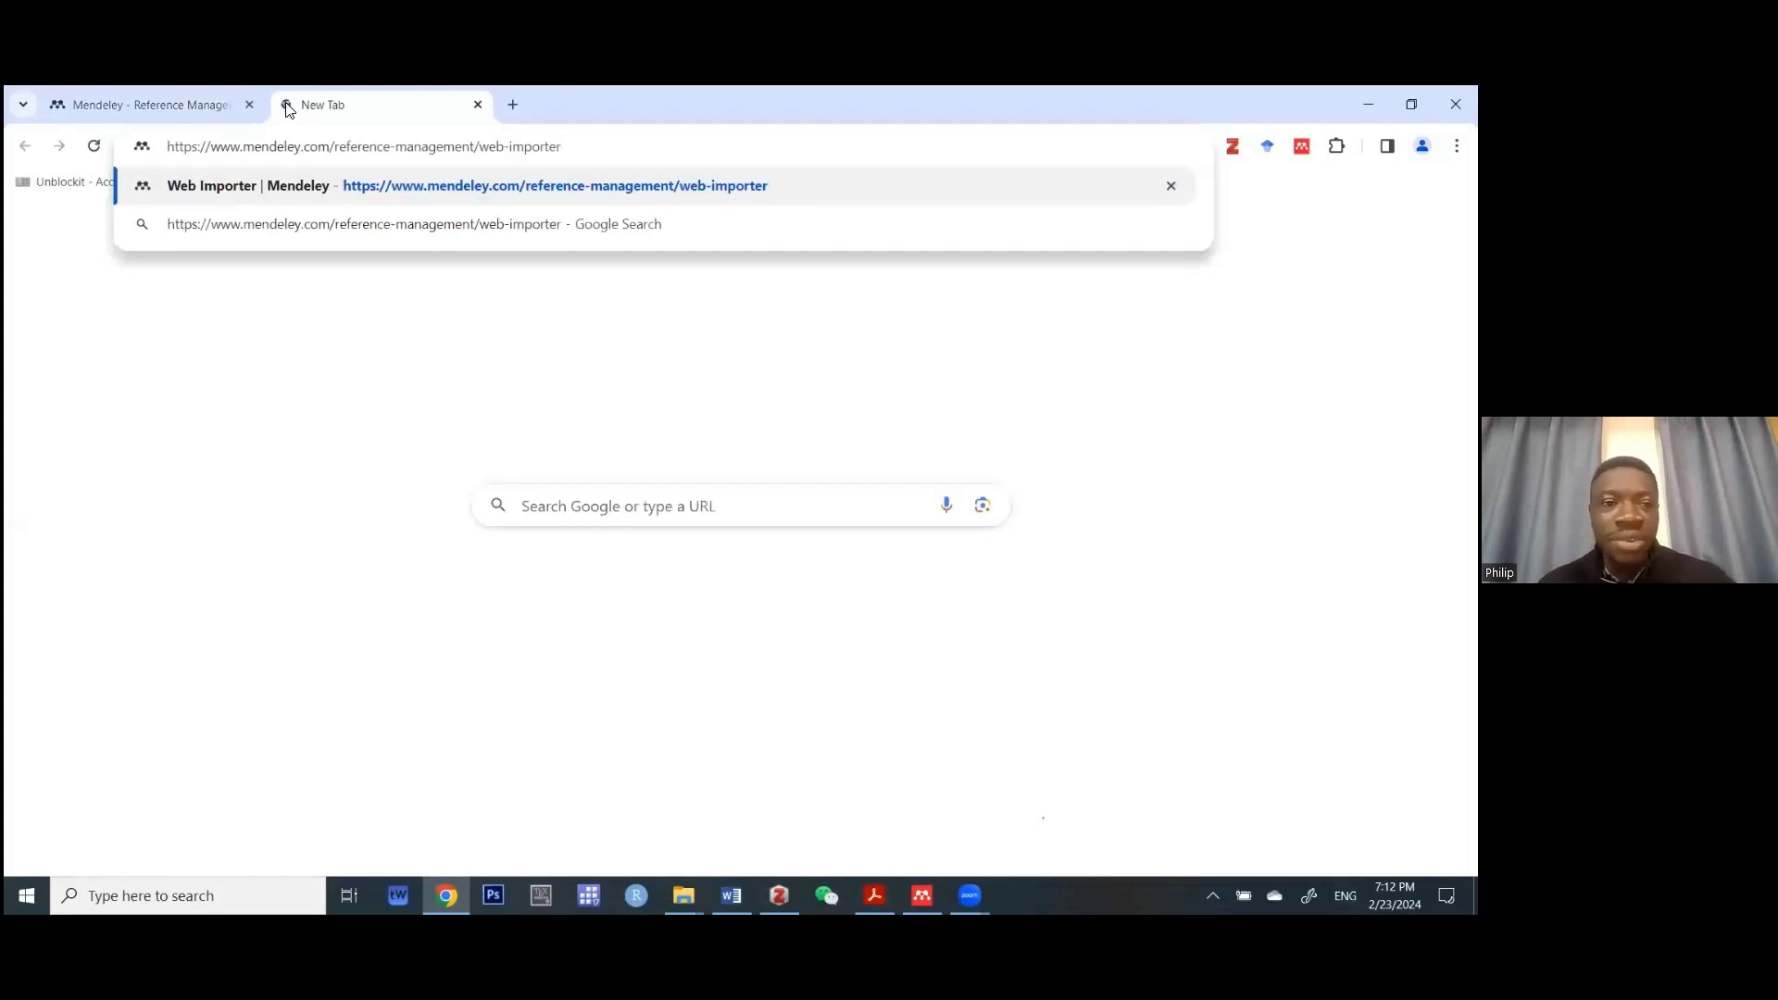
{"action": "left_click", "coordinate": [596, 176]}
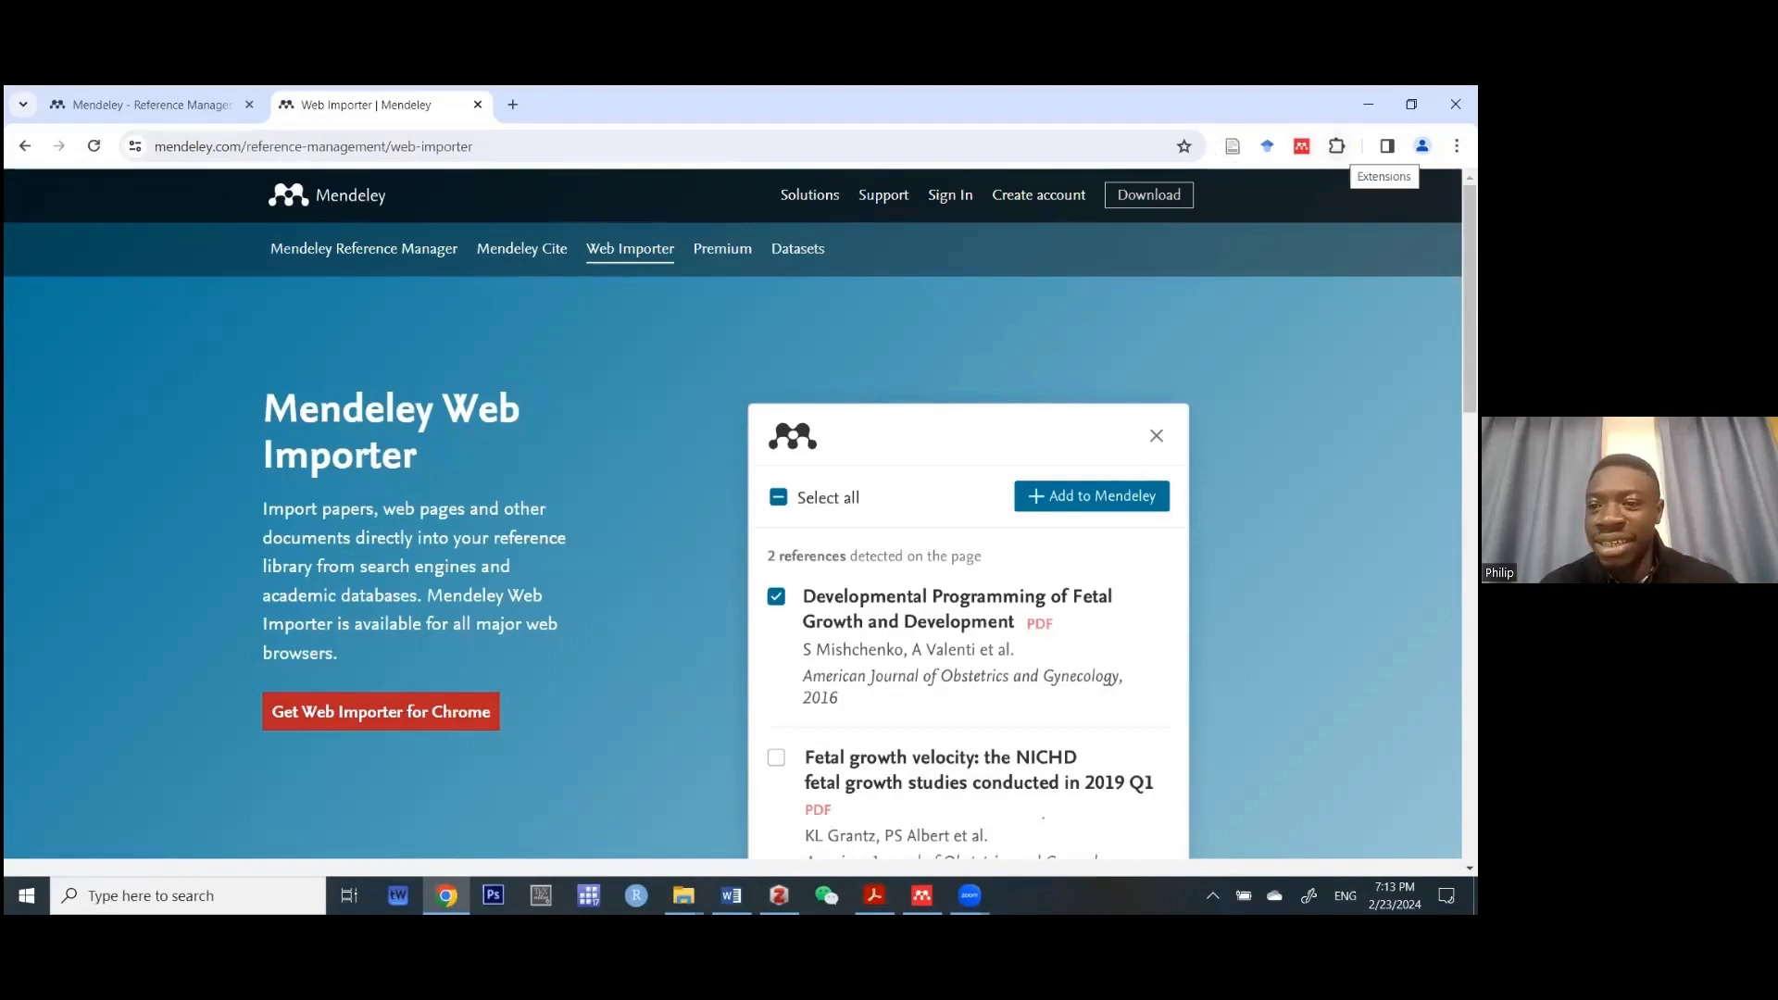
- Check the browser's installed extensions for Mendeley Web Importer and close the list
{"action": "left_click", "coordinate": [1336, 146]}
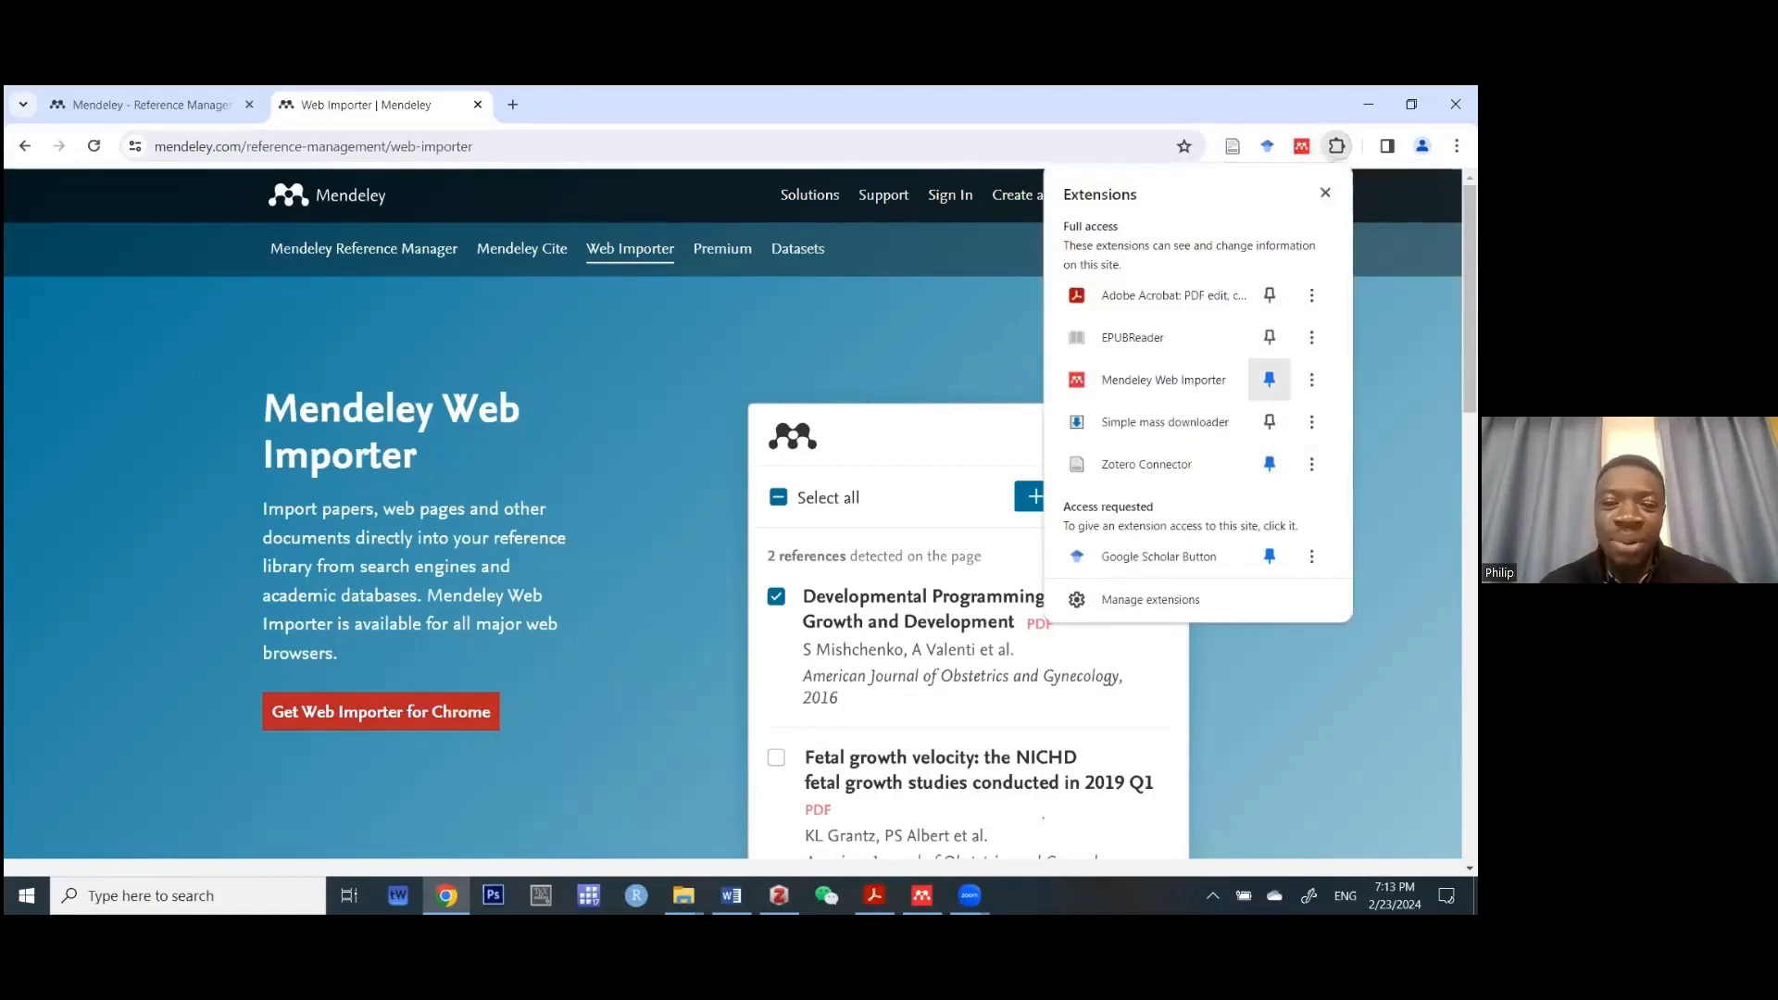
{"action": "left_click", "coordinate": [965, 299]}
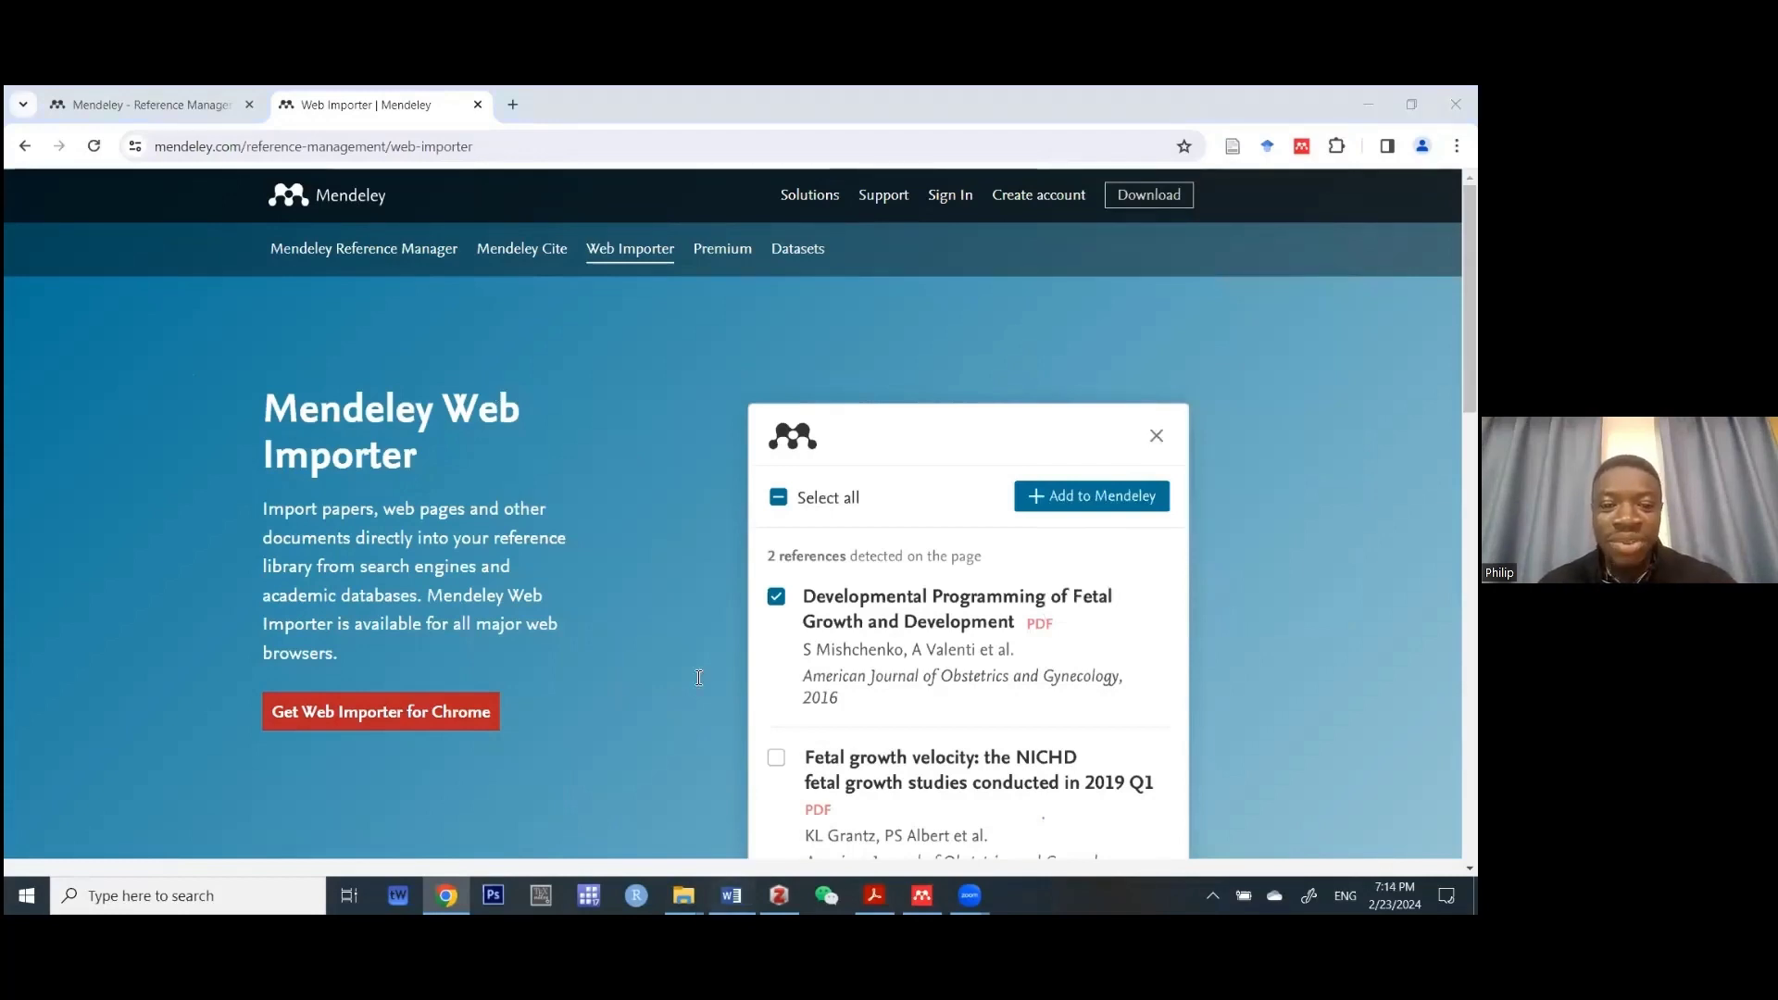
- Copy the mendeley-cite link from the Training document in Word and open it in a new Chrome tab
{"action": "key", "text": "alt+Tab"}
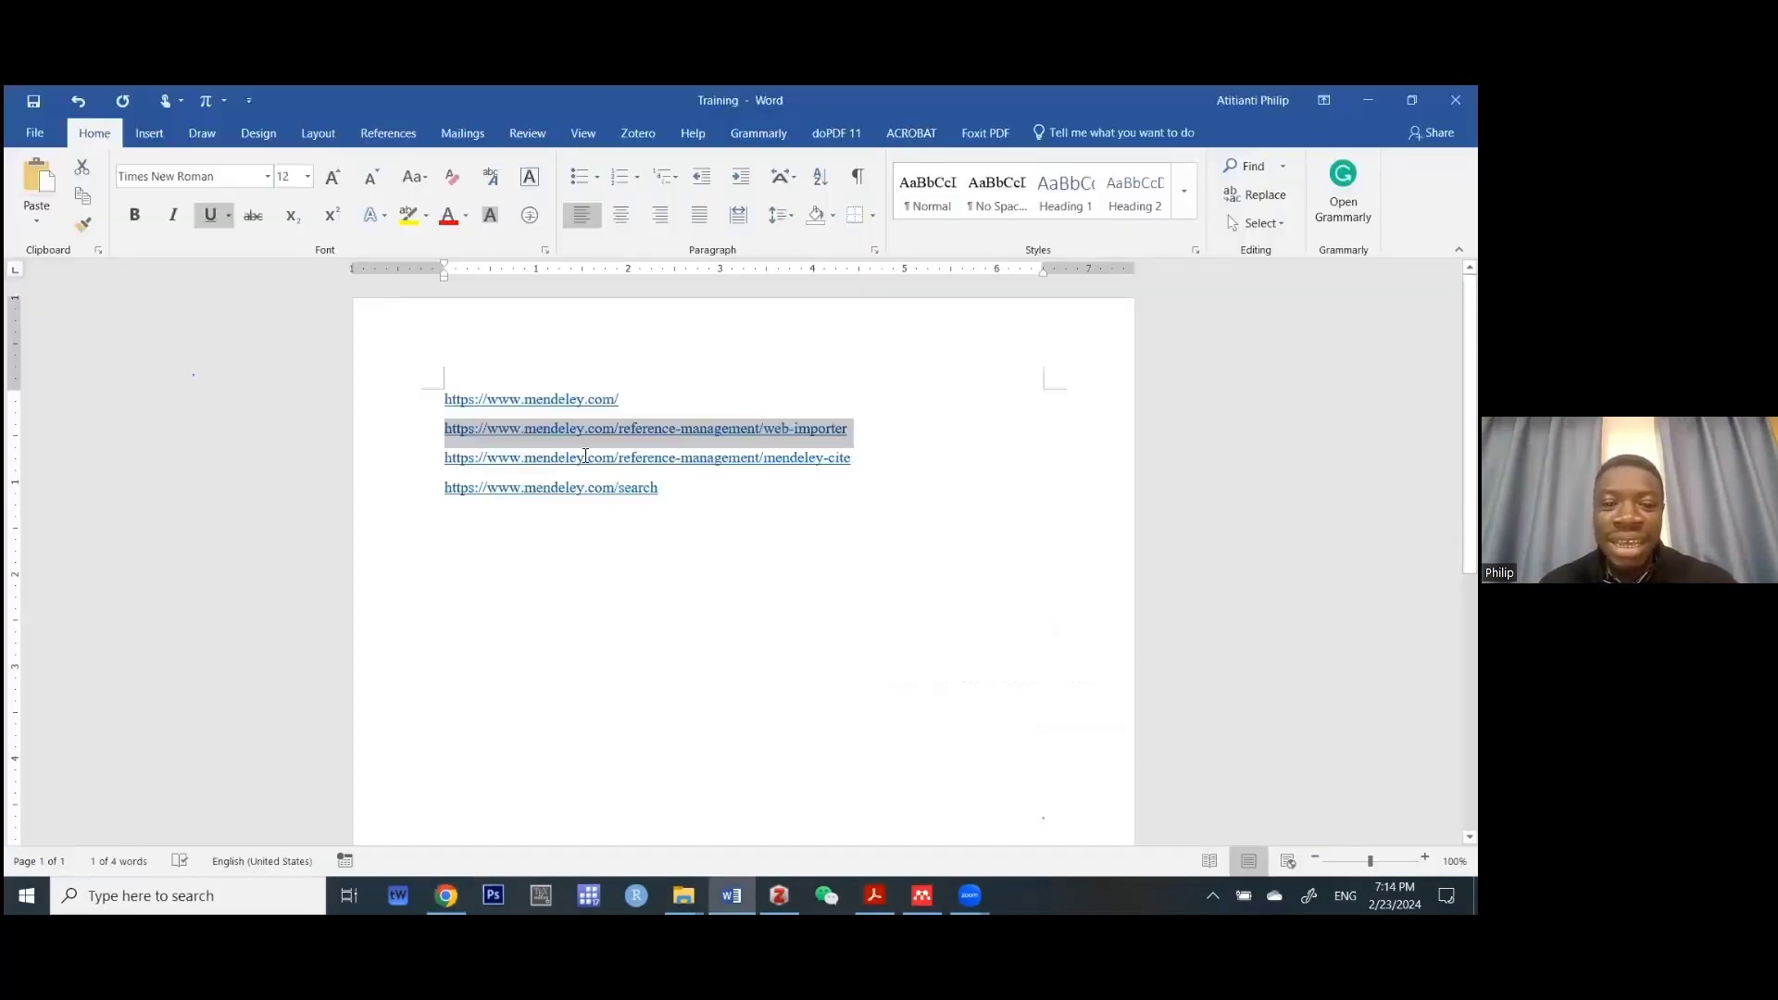
{"action": "left_click_drag", "start_coordinate": [853, 457], "coordinate": [450, 444]}
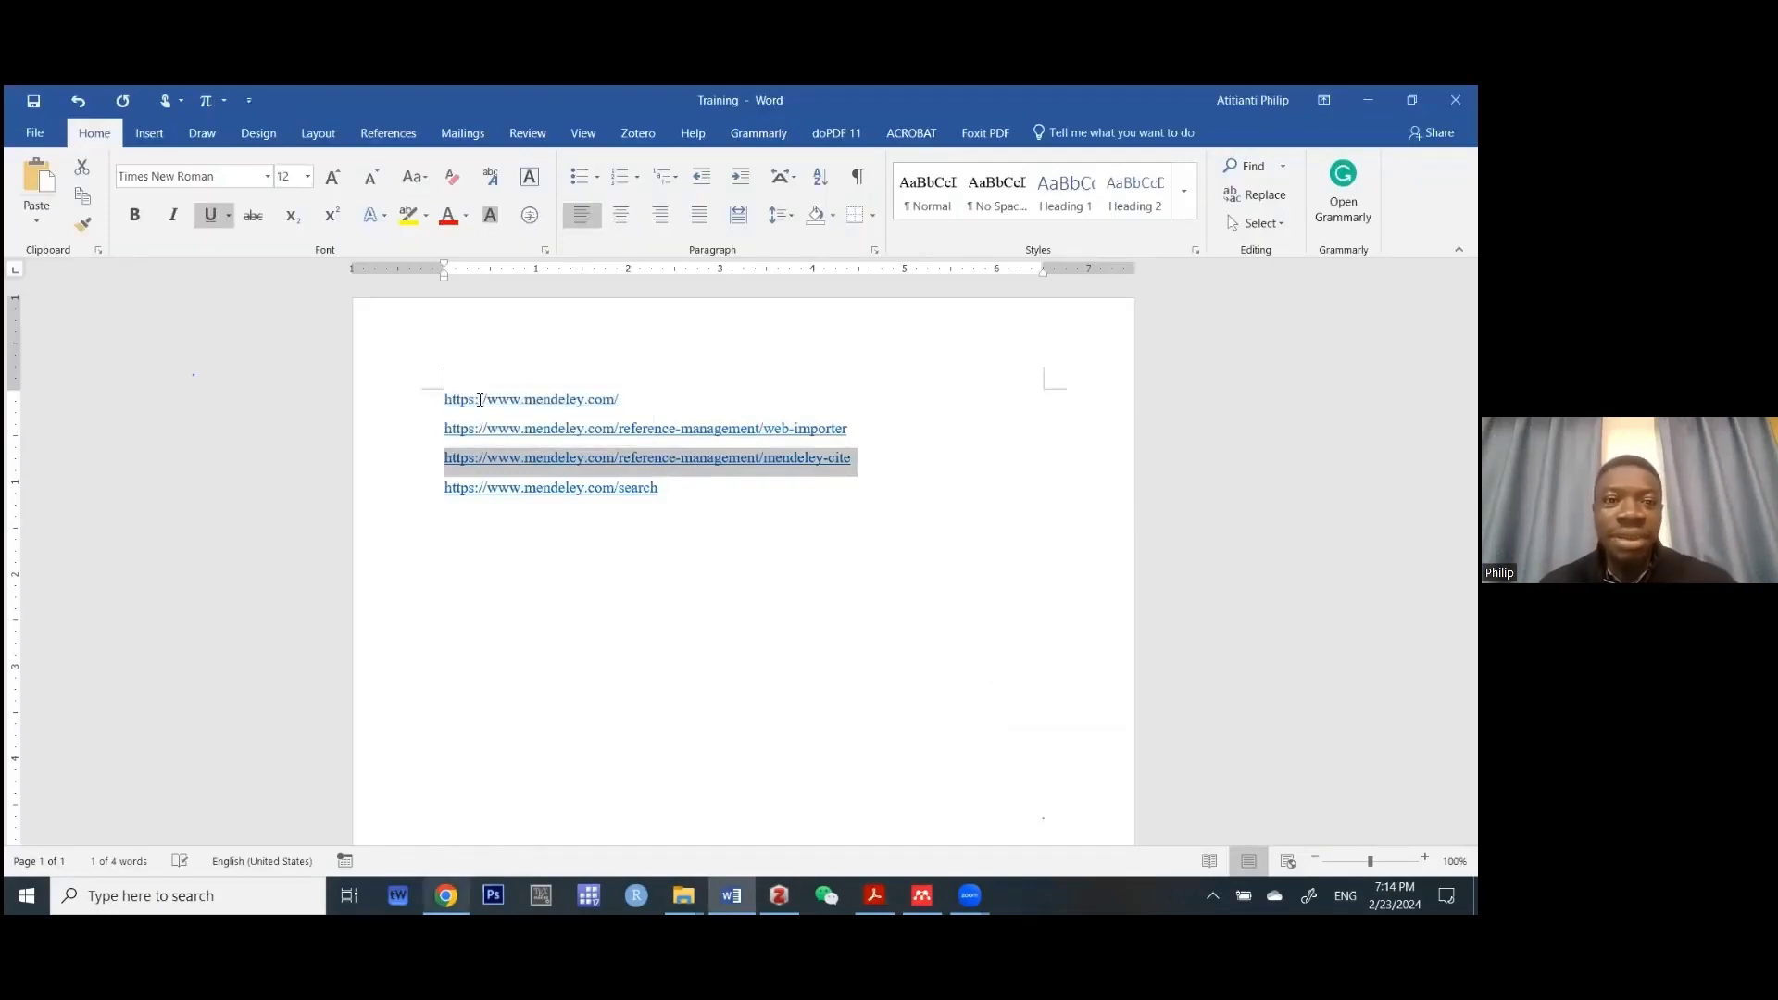
{"action": "left_click", "coordinate": [479, 400], "text": "ctrl"}
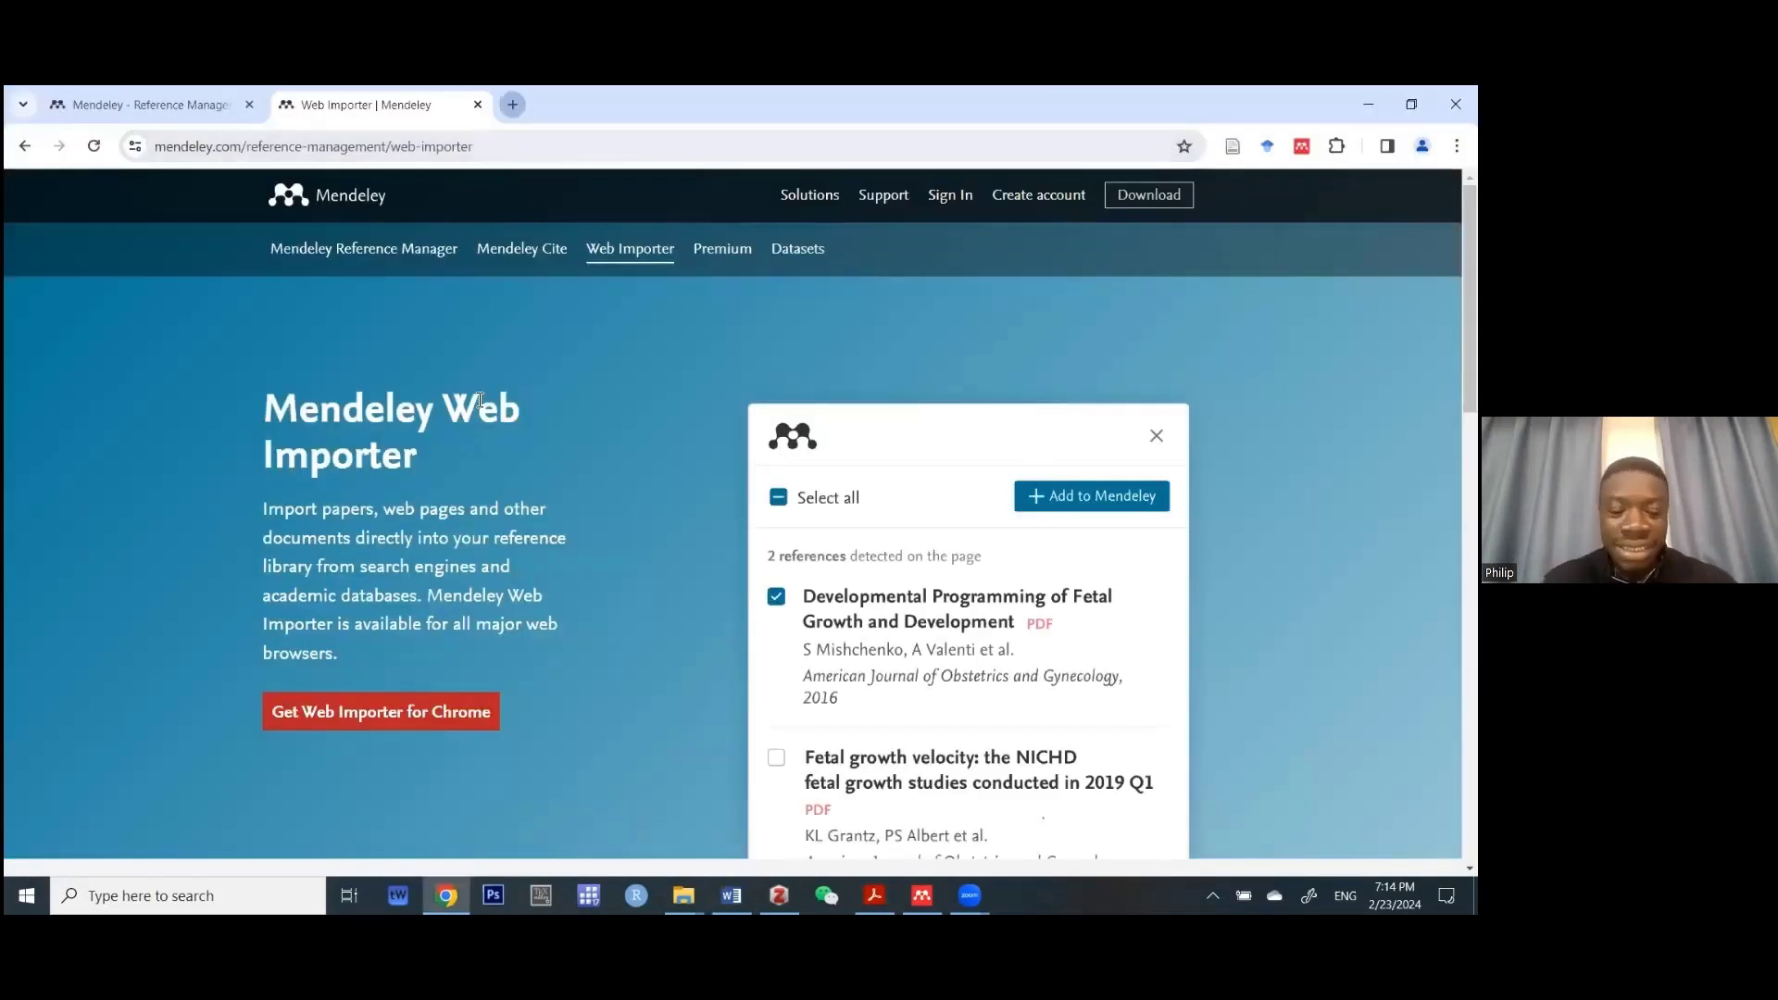
{"action": "key", "text": "ctrl+t"}
{"action": "key", "text": "ctrl+v"}
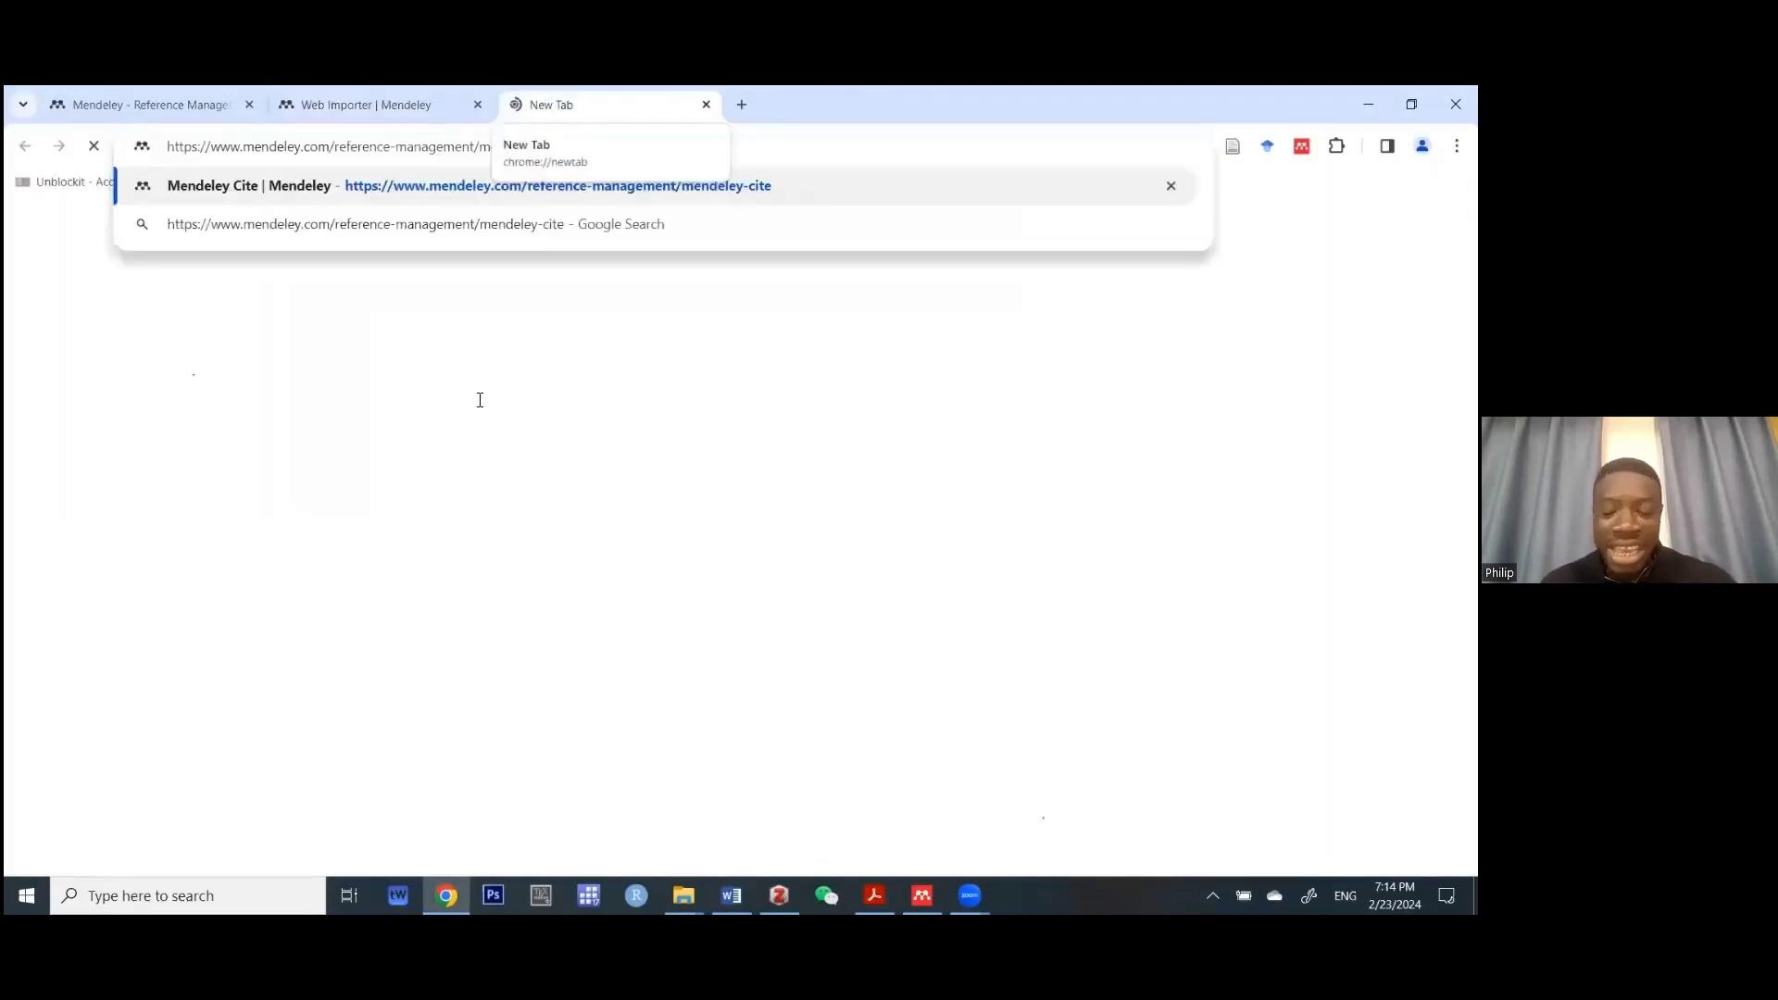
{"action": "key", "text": "Return"}
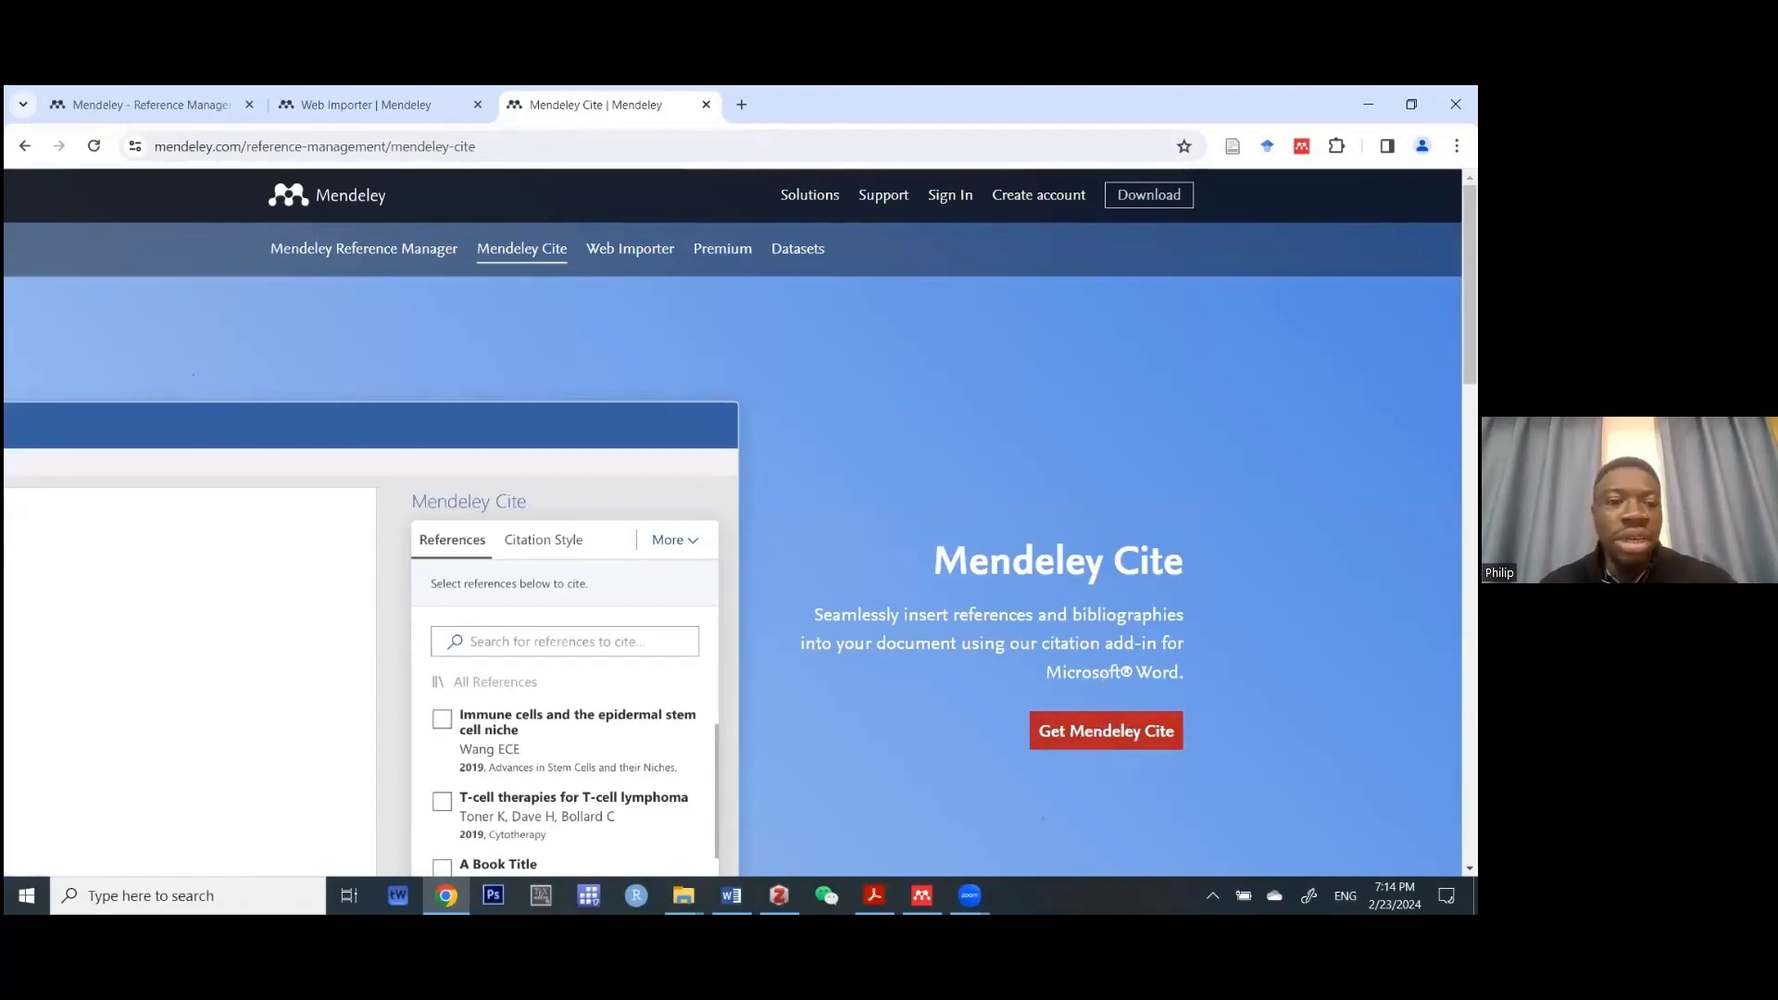
- Return to the Training document in Word and show the reference tools that include the Mendeley Cite add-in
{"action": "mouse_move", "coordinate": [731, 895]}
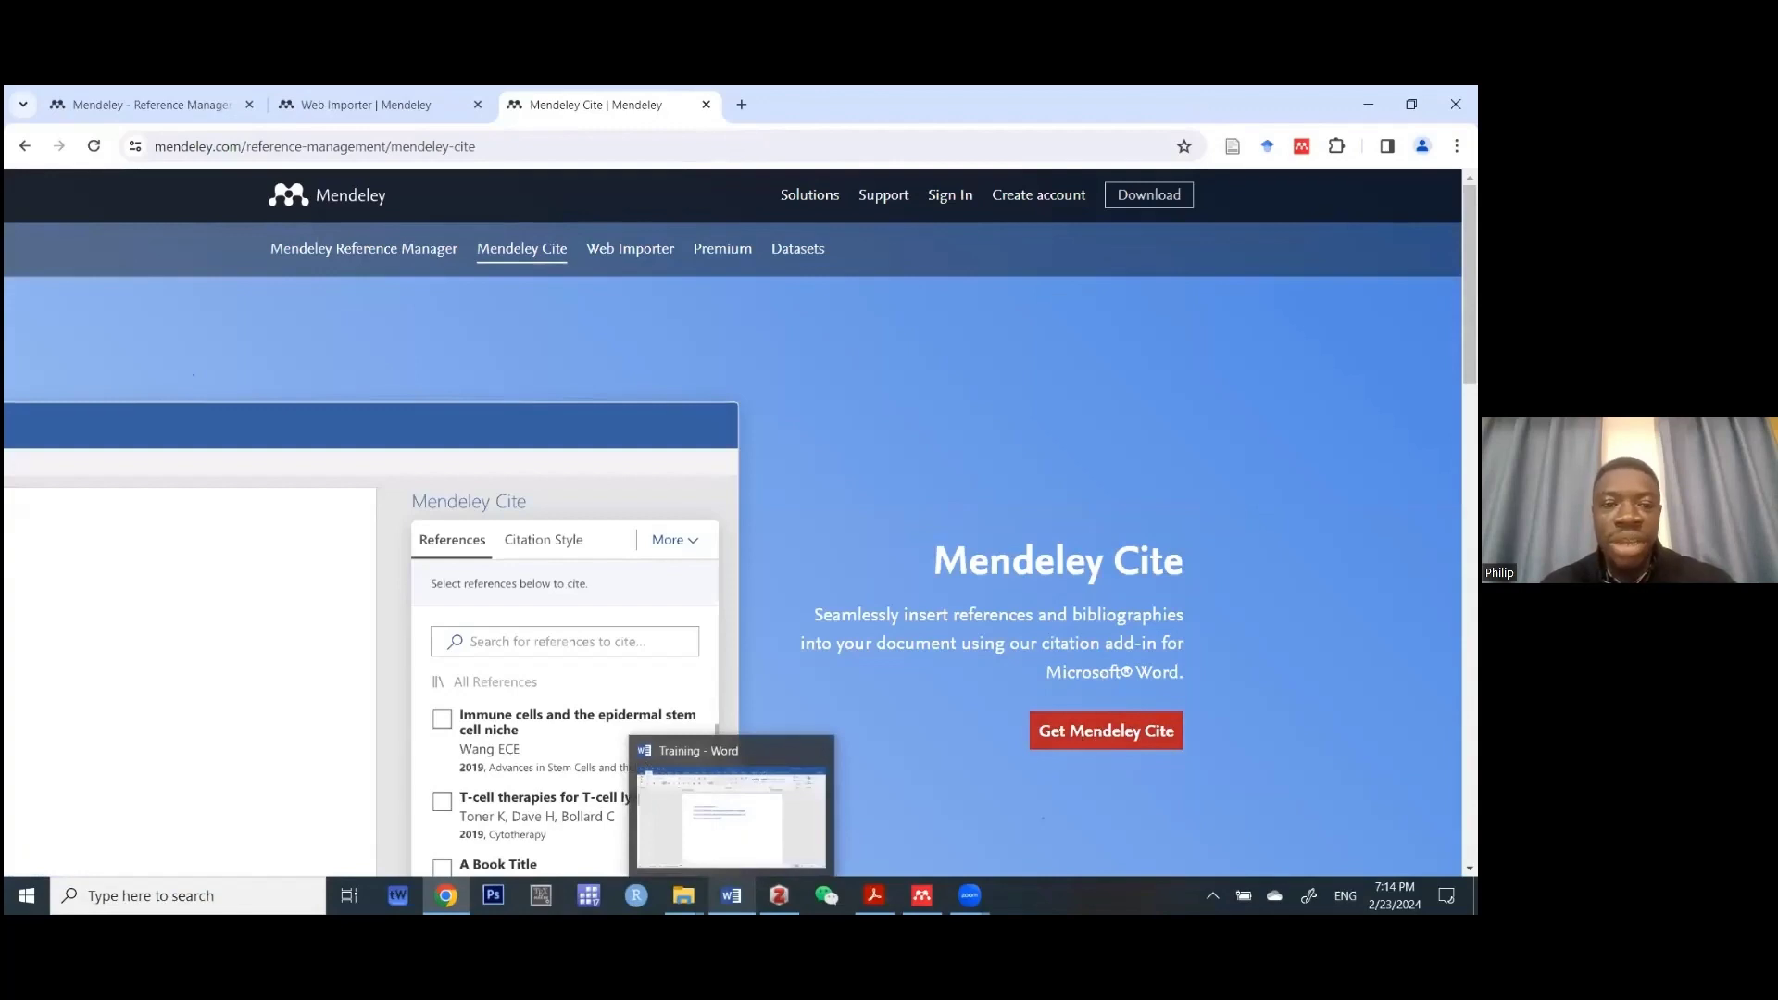
{"action": "left_click", "coordinate": [730, 896]}
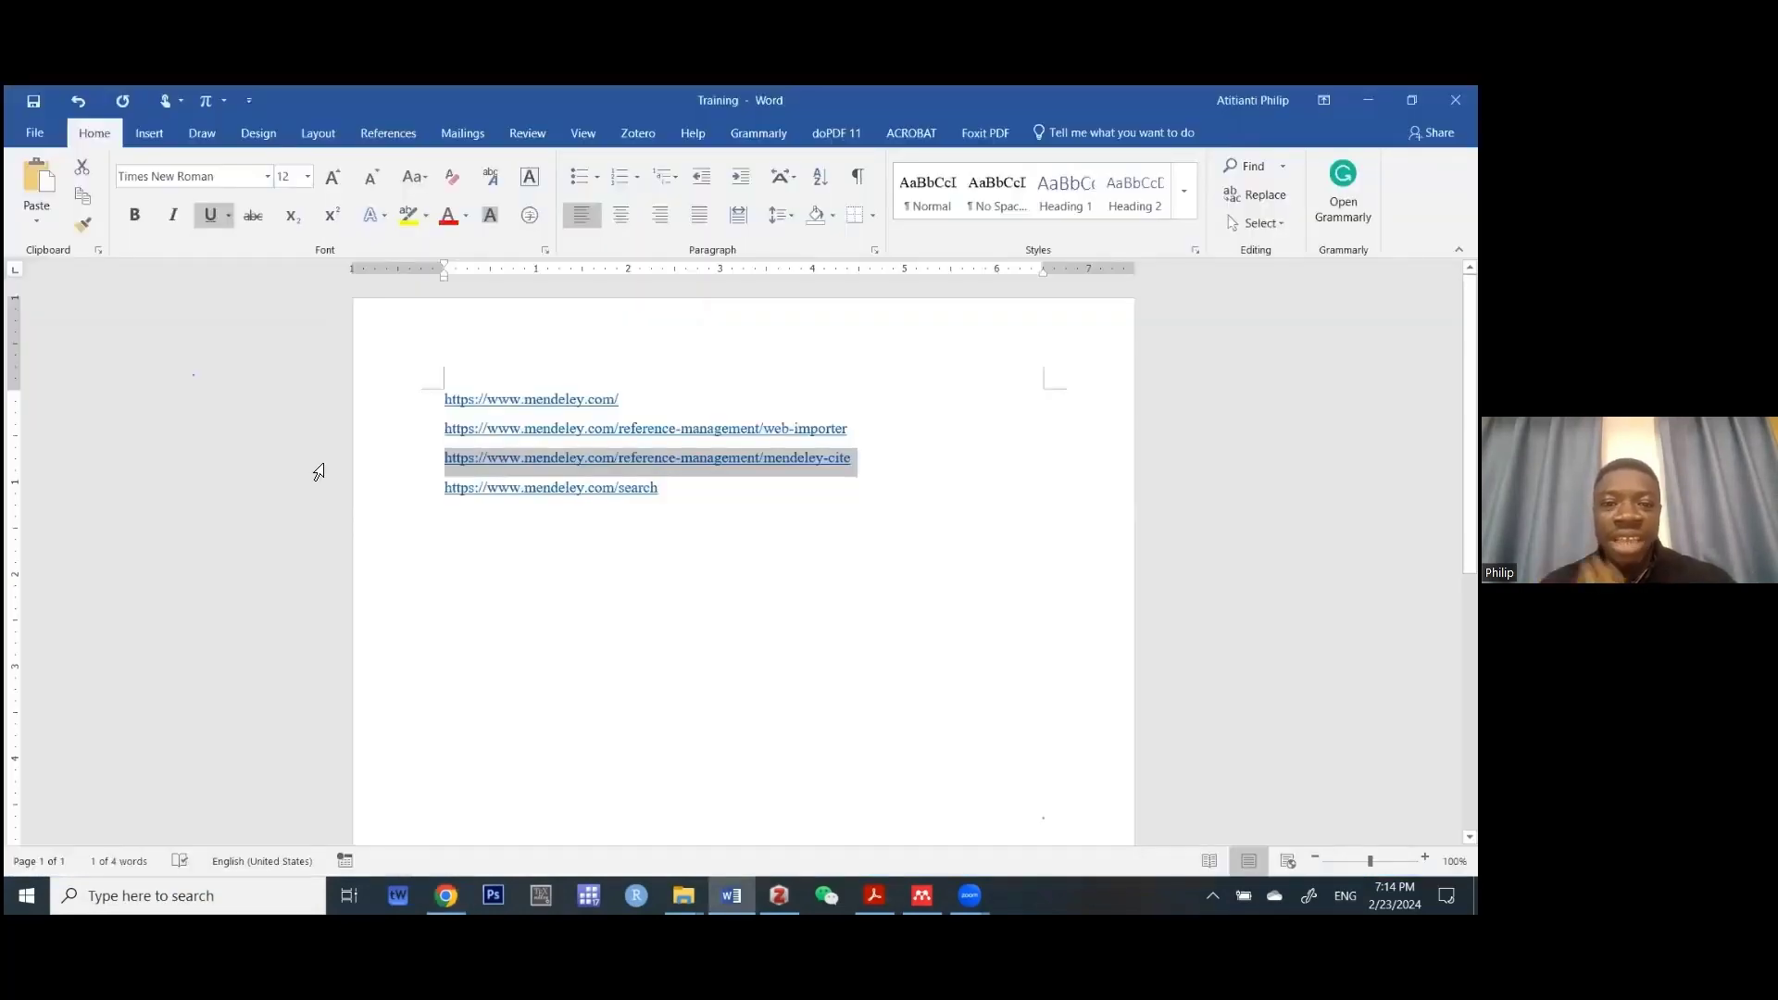
{"action": "key", "text": "ctrl+j"}
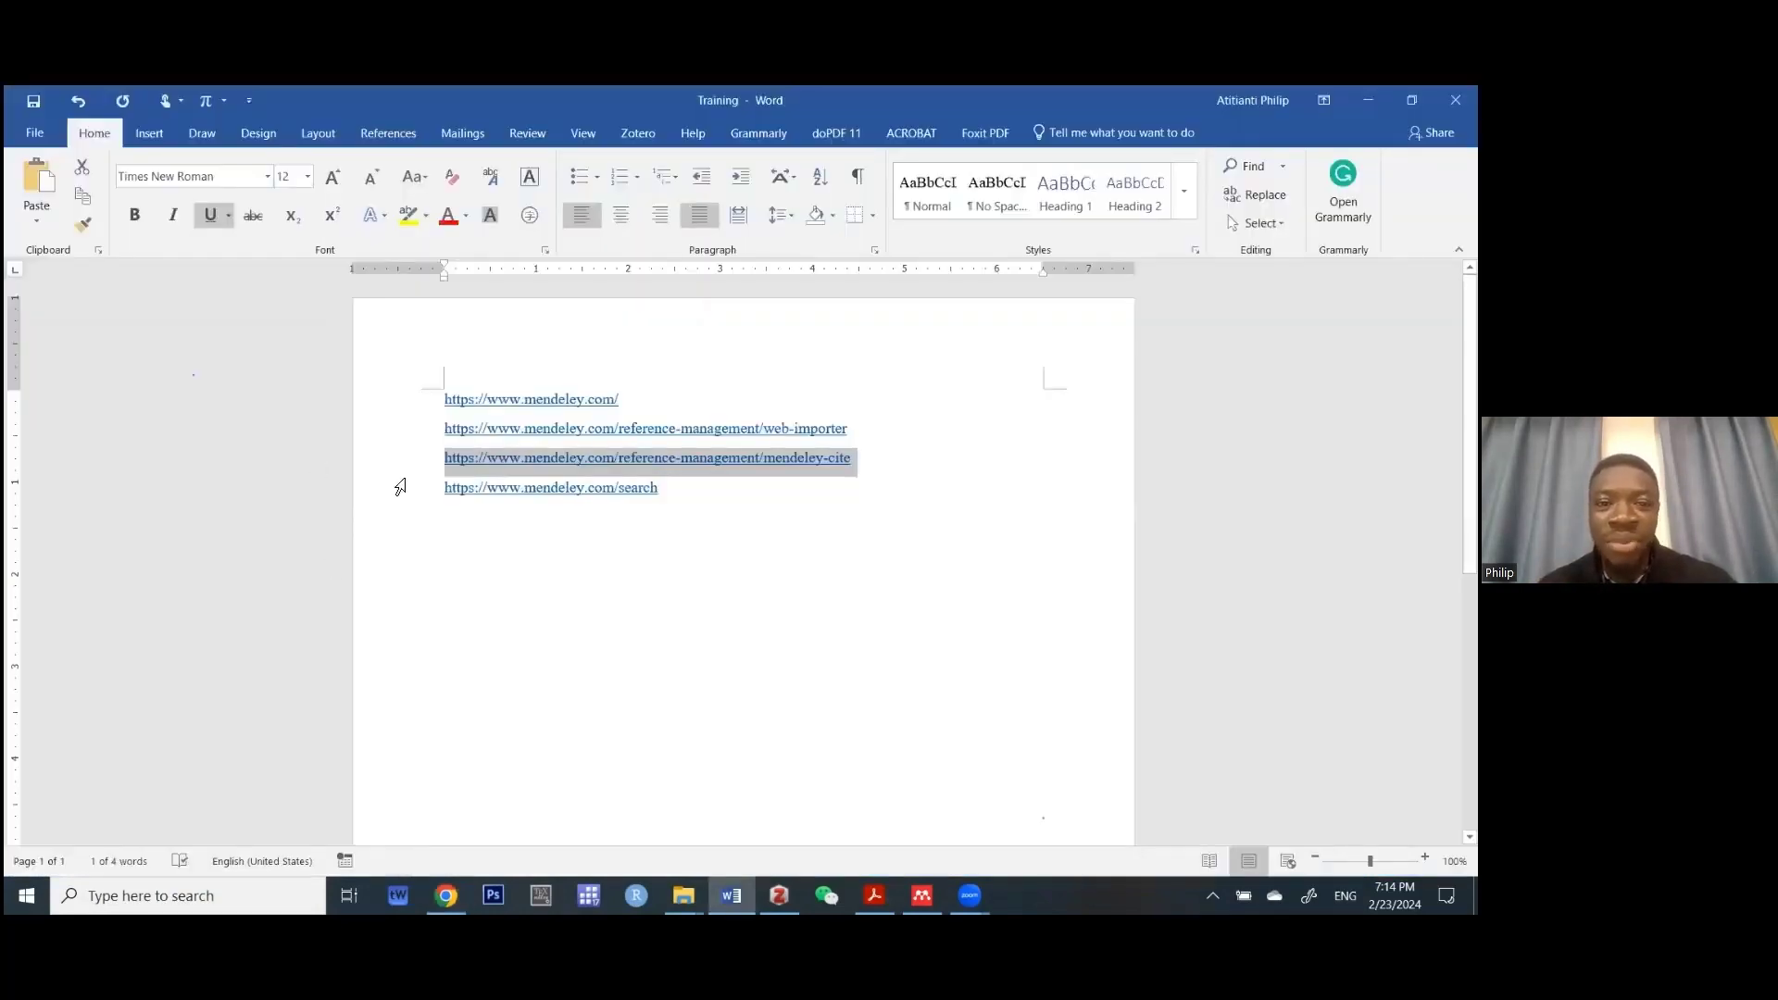
{"action": "key", "text": "ctrl+j"}
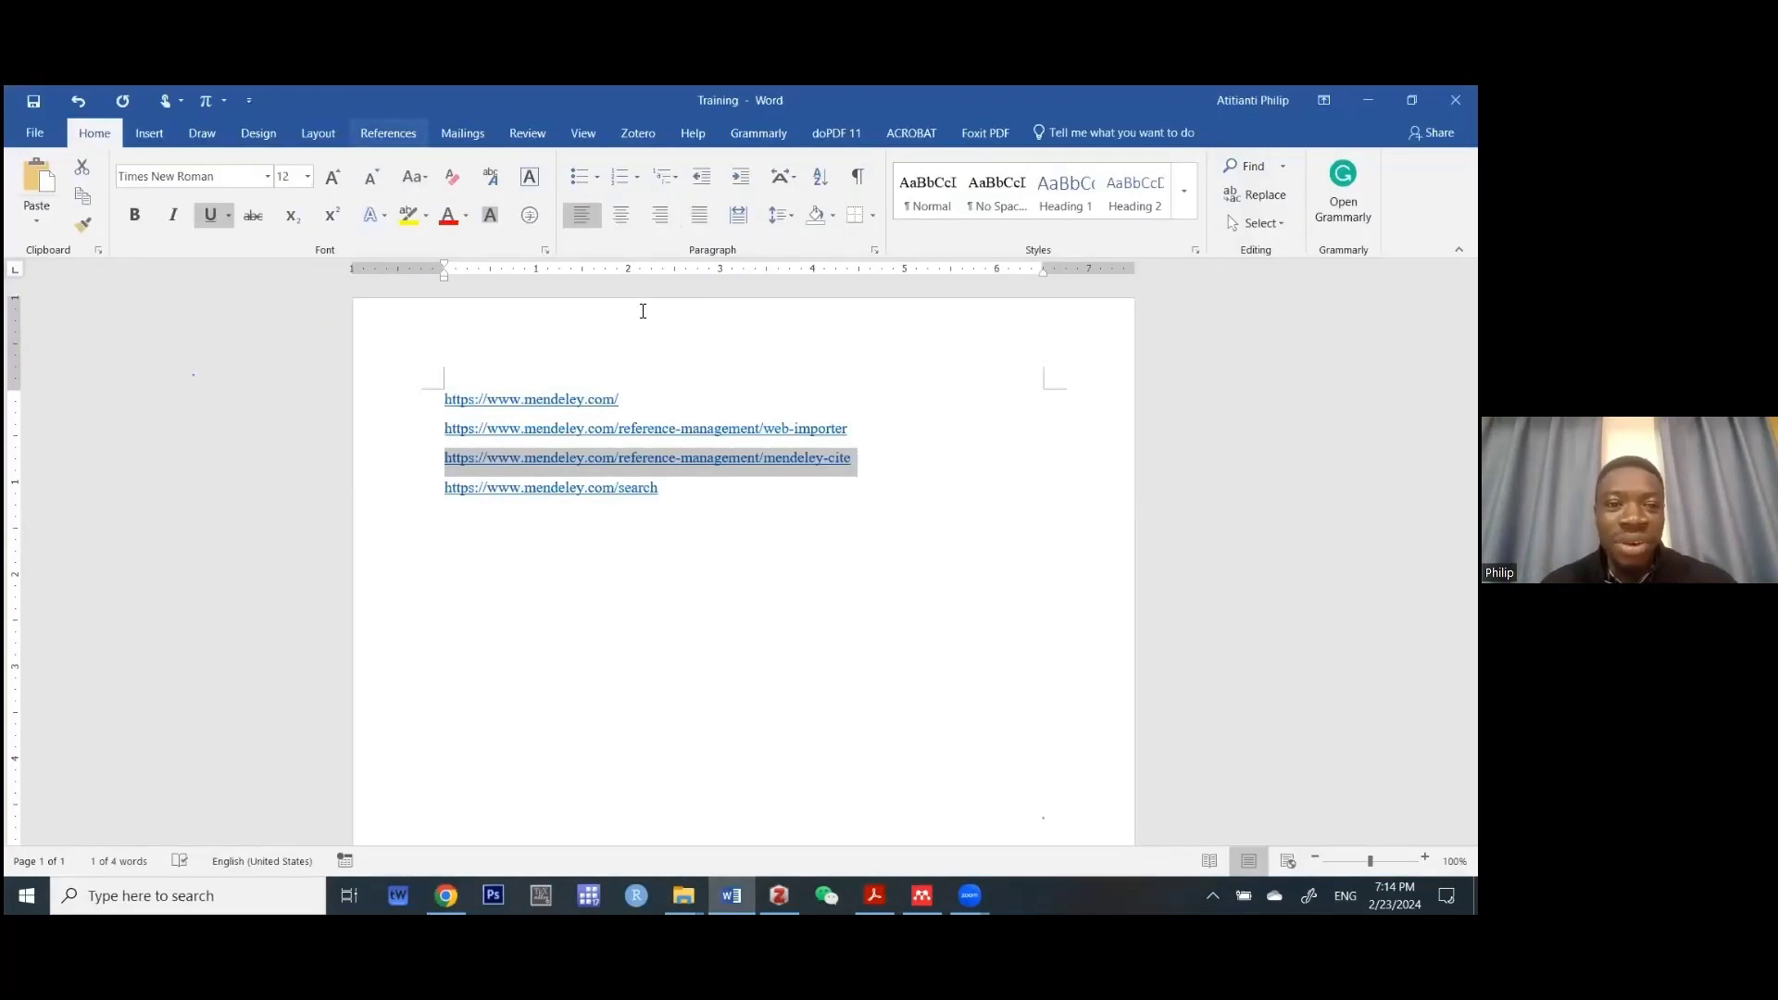
{"action": "key", "text": "alt+s"}
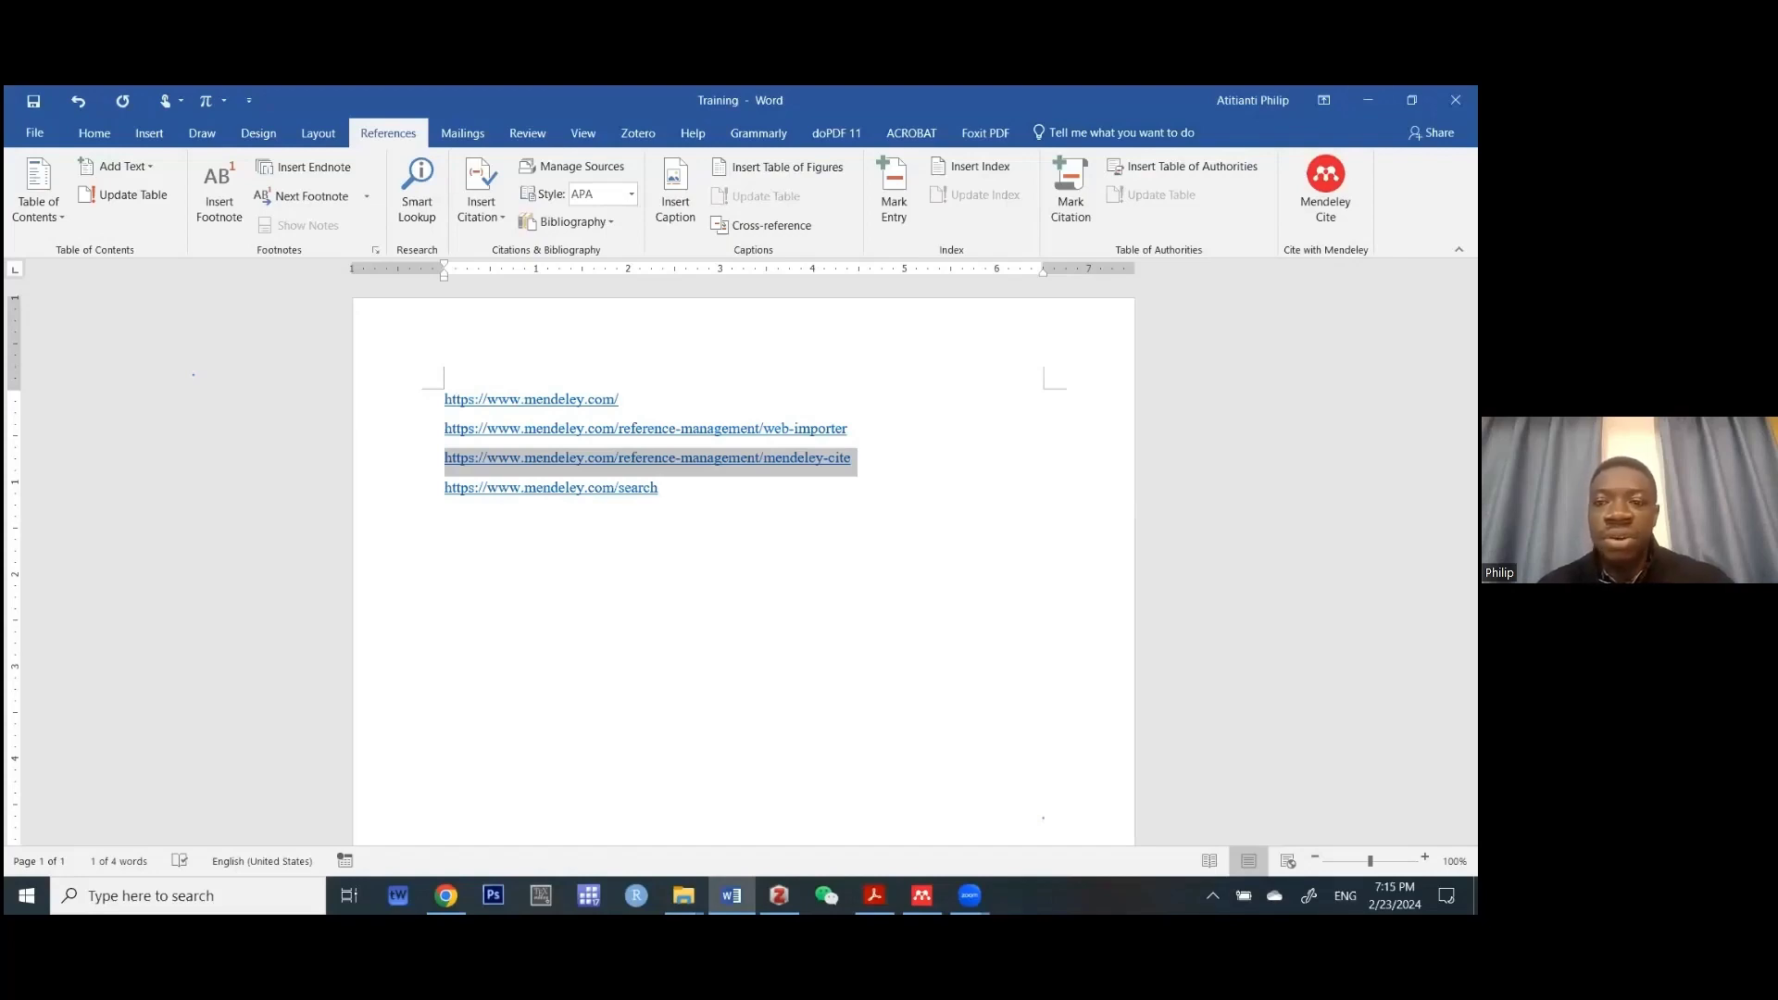
- View the Mendeley Cite page in Chrome and the reference list in Mendeley Reference Manager
{"action": "left_click", "coordinate": [815, 456], "text": "ctrl"}
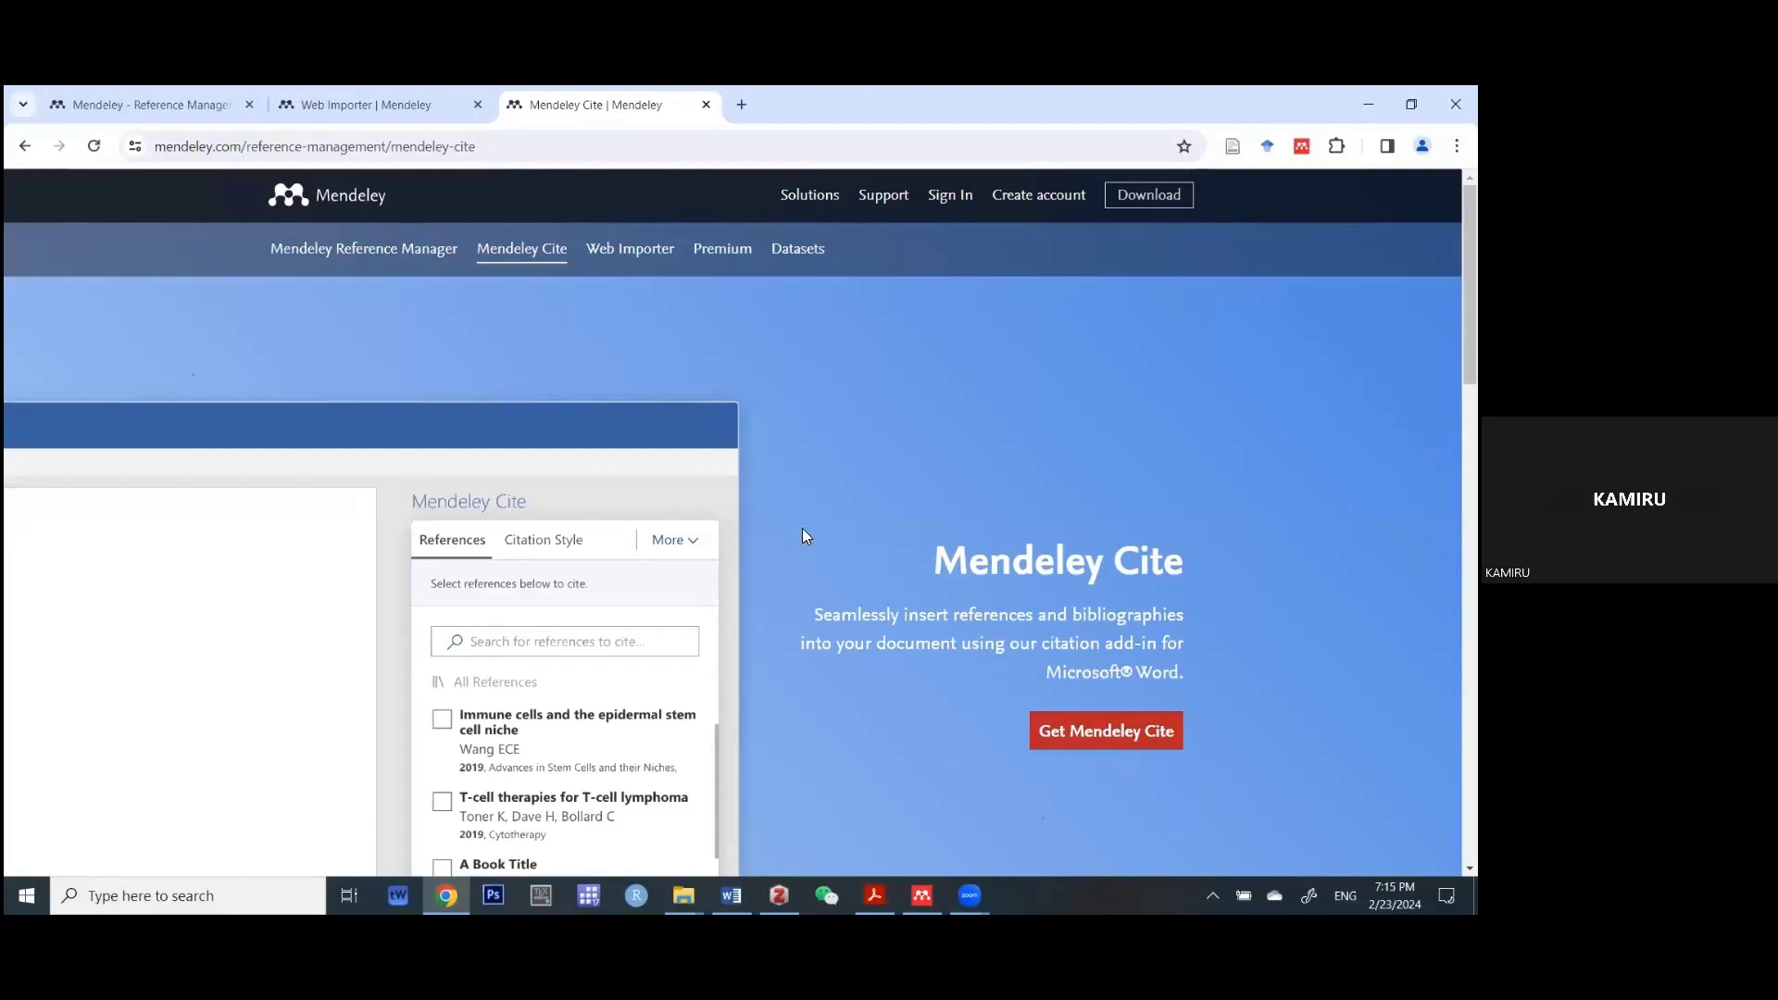
{"action": "scroll", "coordinate": [841, 516], "scroll_direction": "down", "scroll_amount": 1}
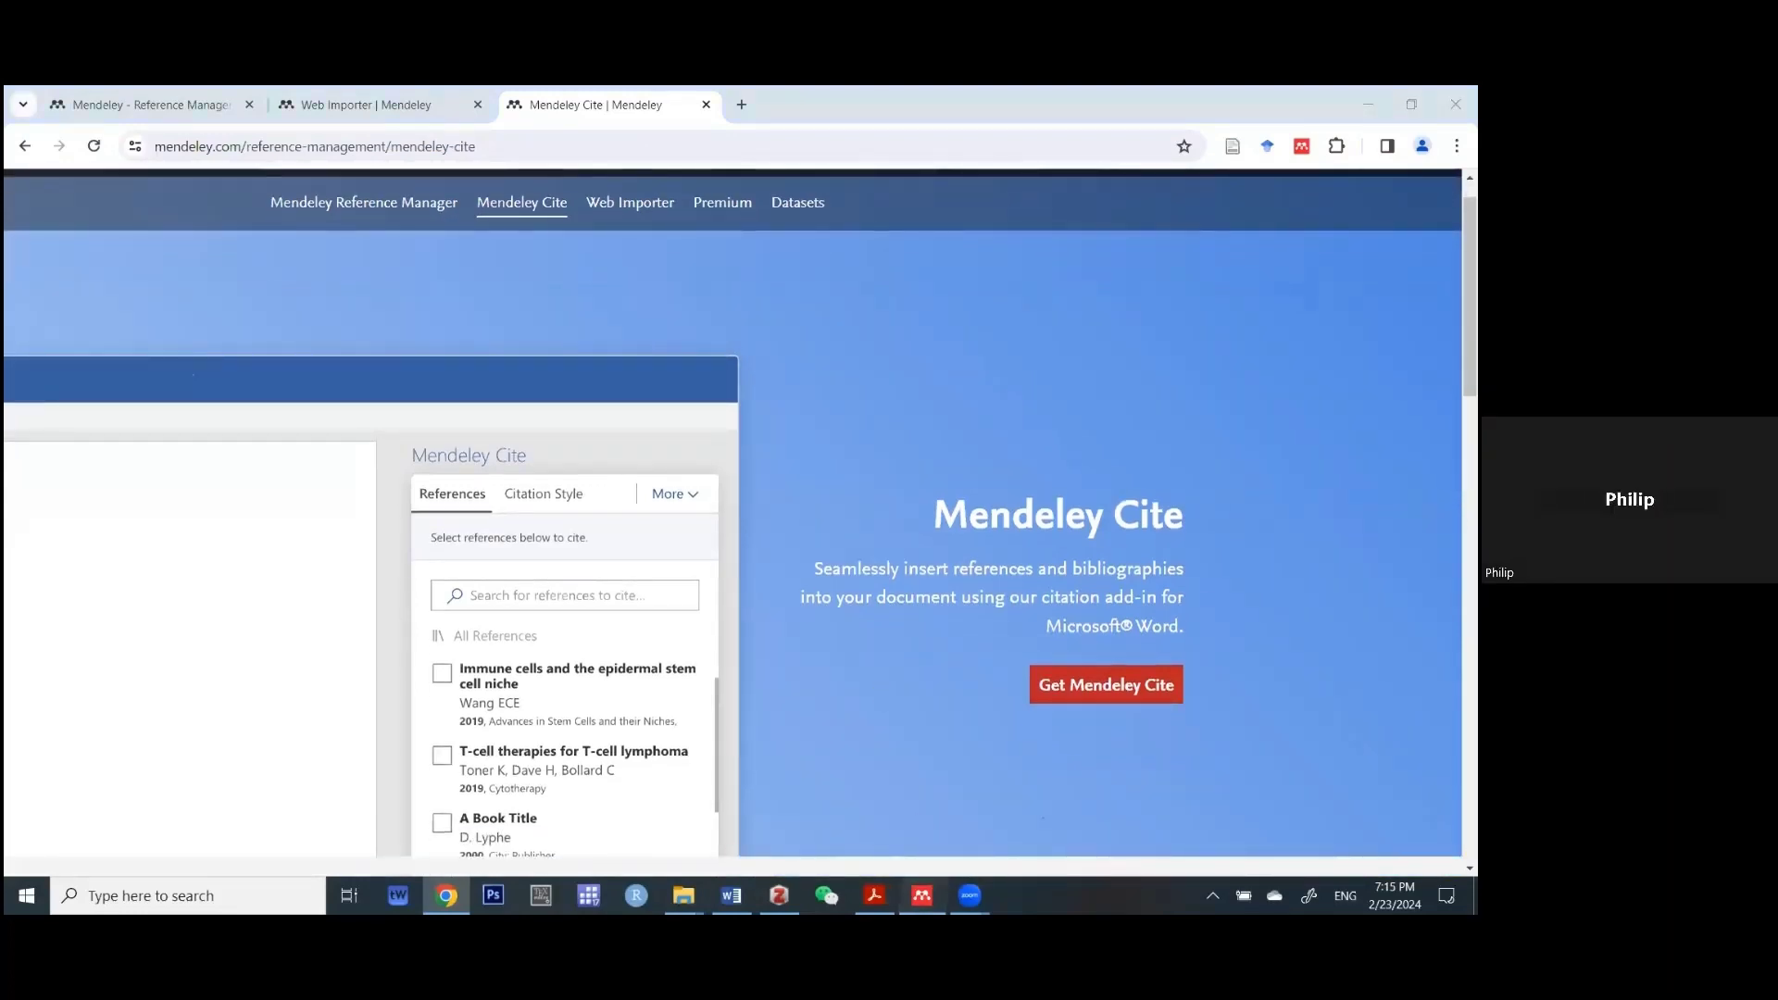
{"action": "key", "text": "alt+Tab"}
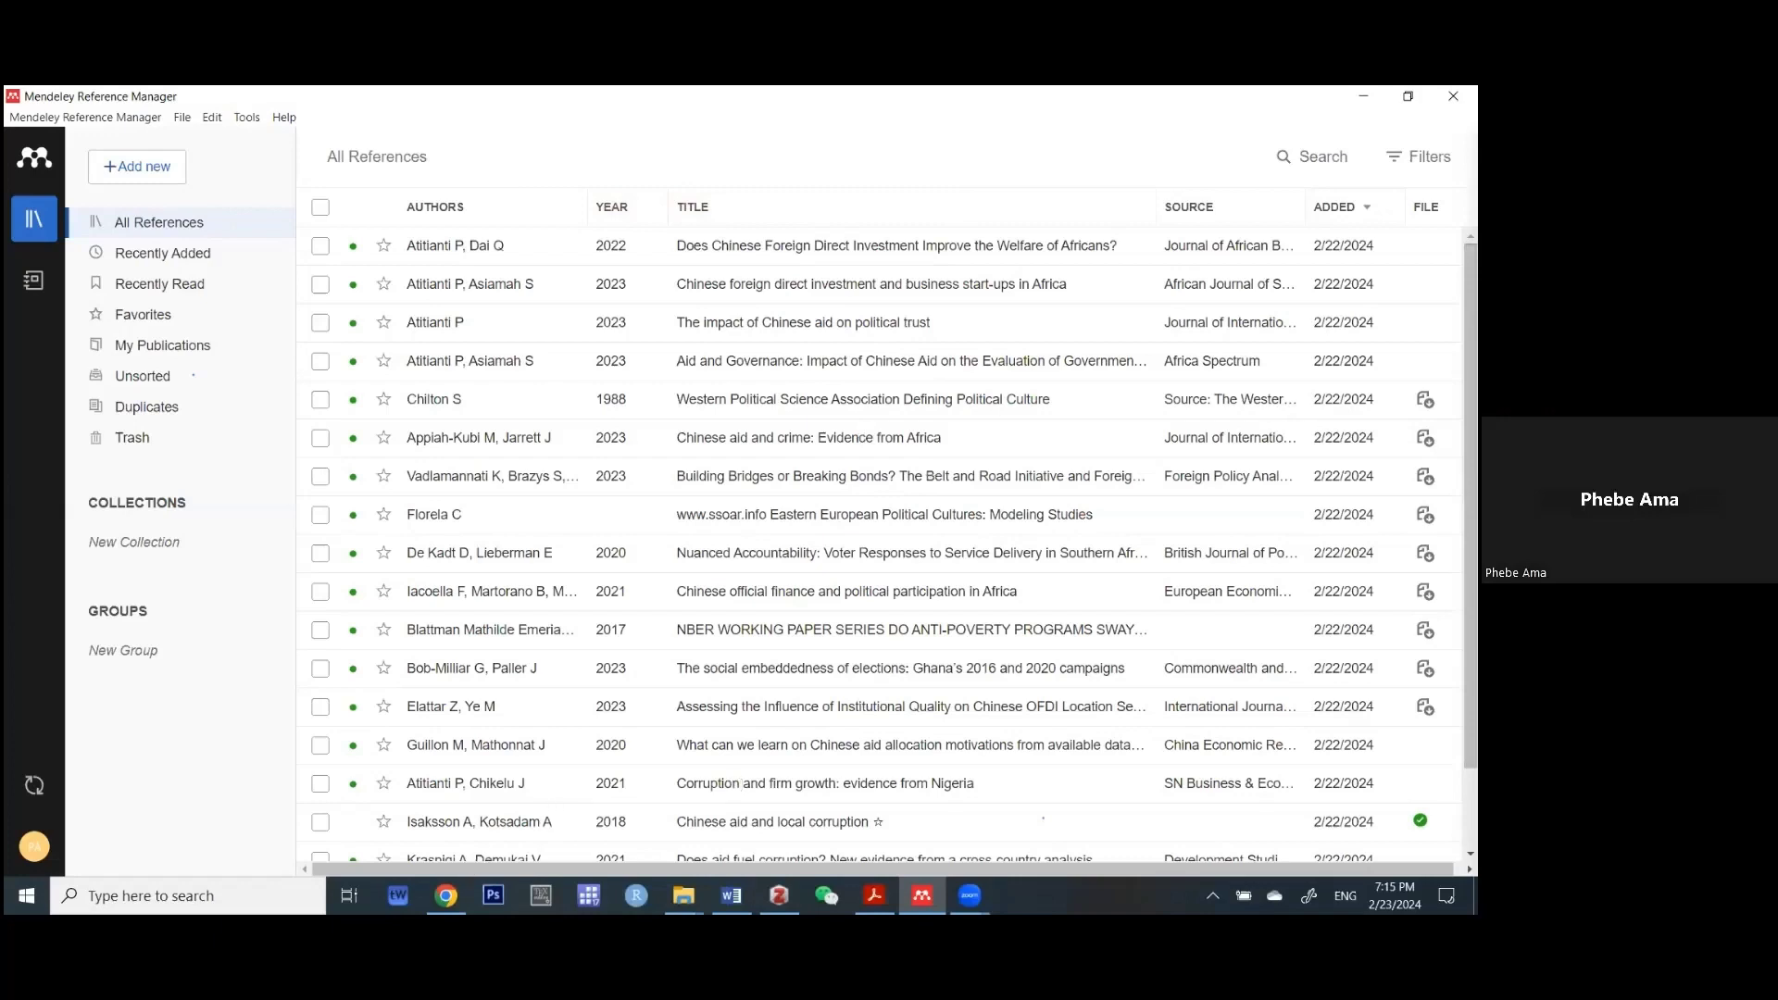
- Sign in to the Mendeley website from its home page in Chrome, entering the account password
{"action": "left_click", "coordinate": [446, 895]}
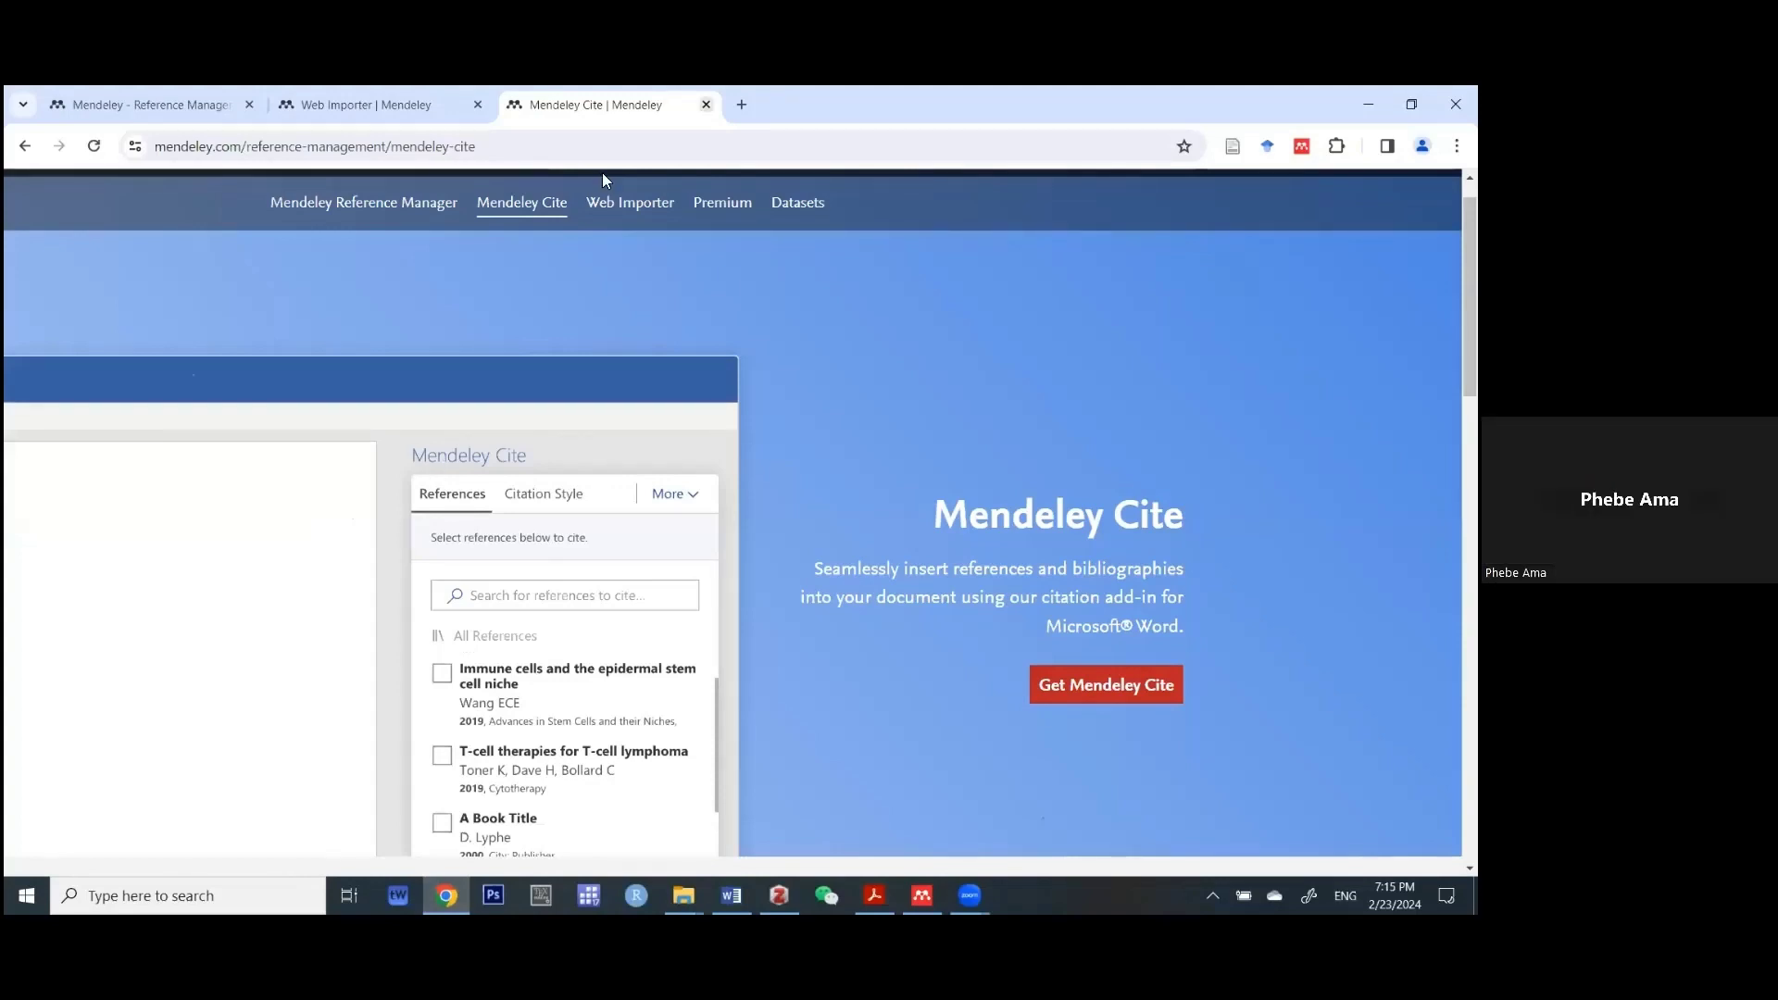
{"action": "left_click", "coordinate": [237, 106]}
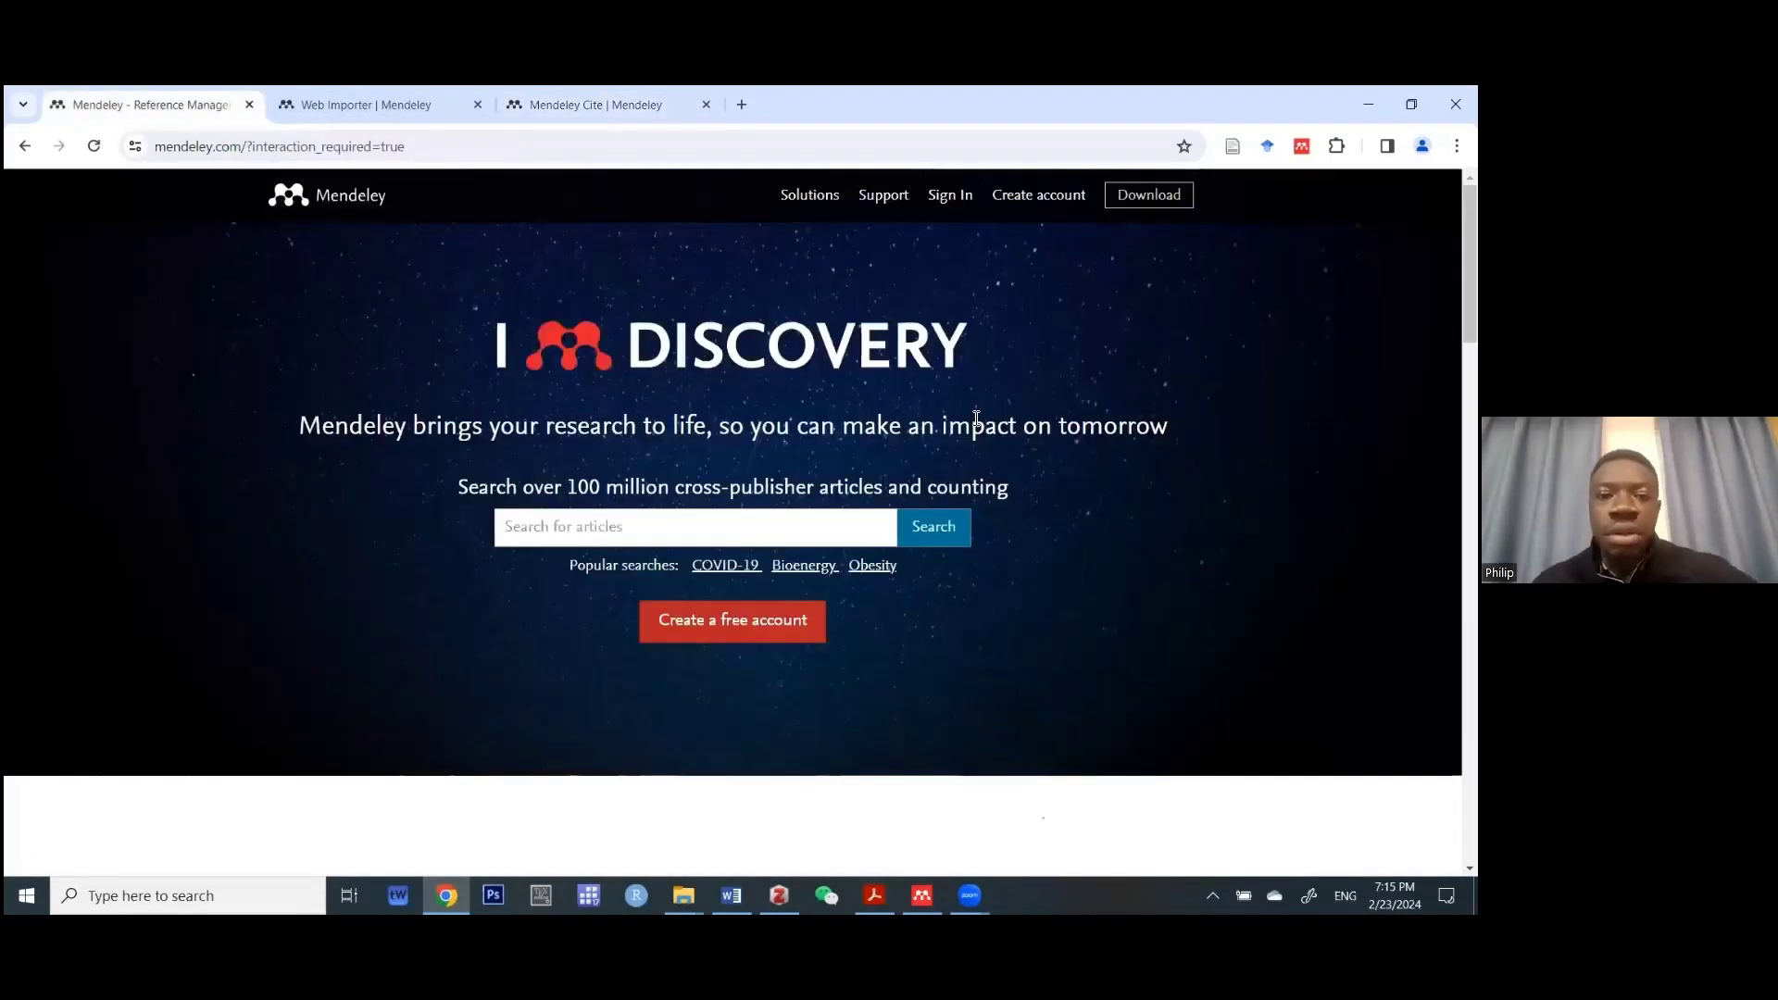
{"action": "left_click", "coordinate": [946, 210]}
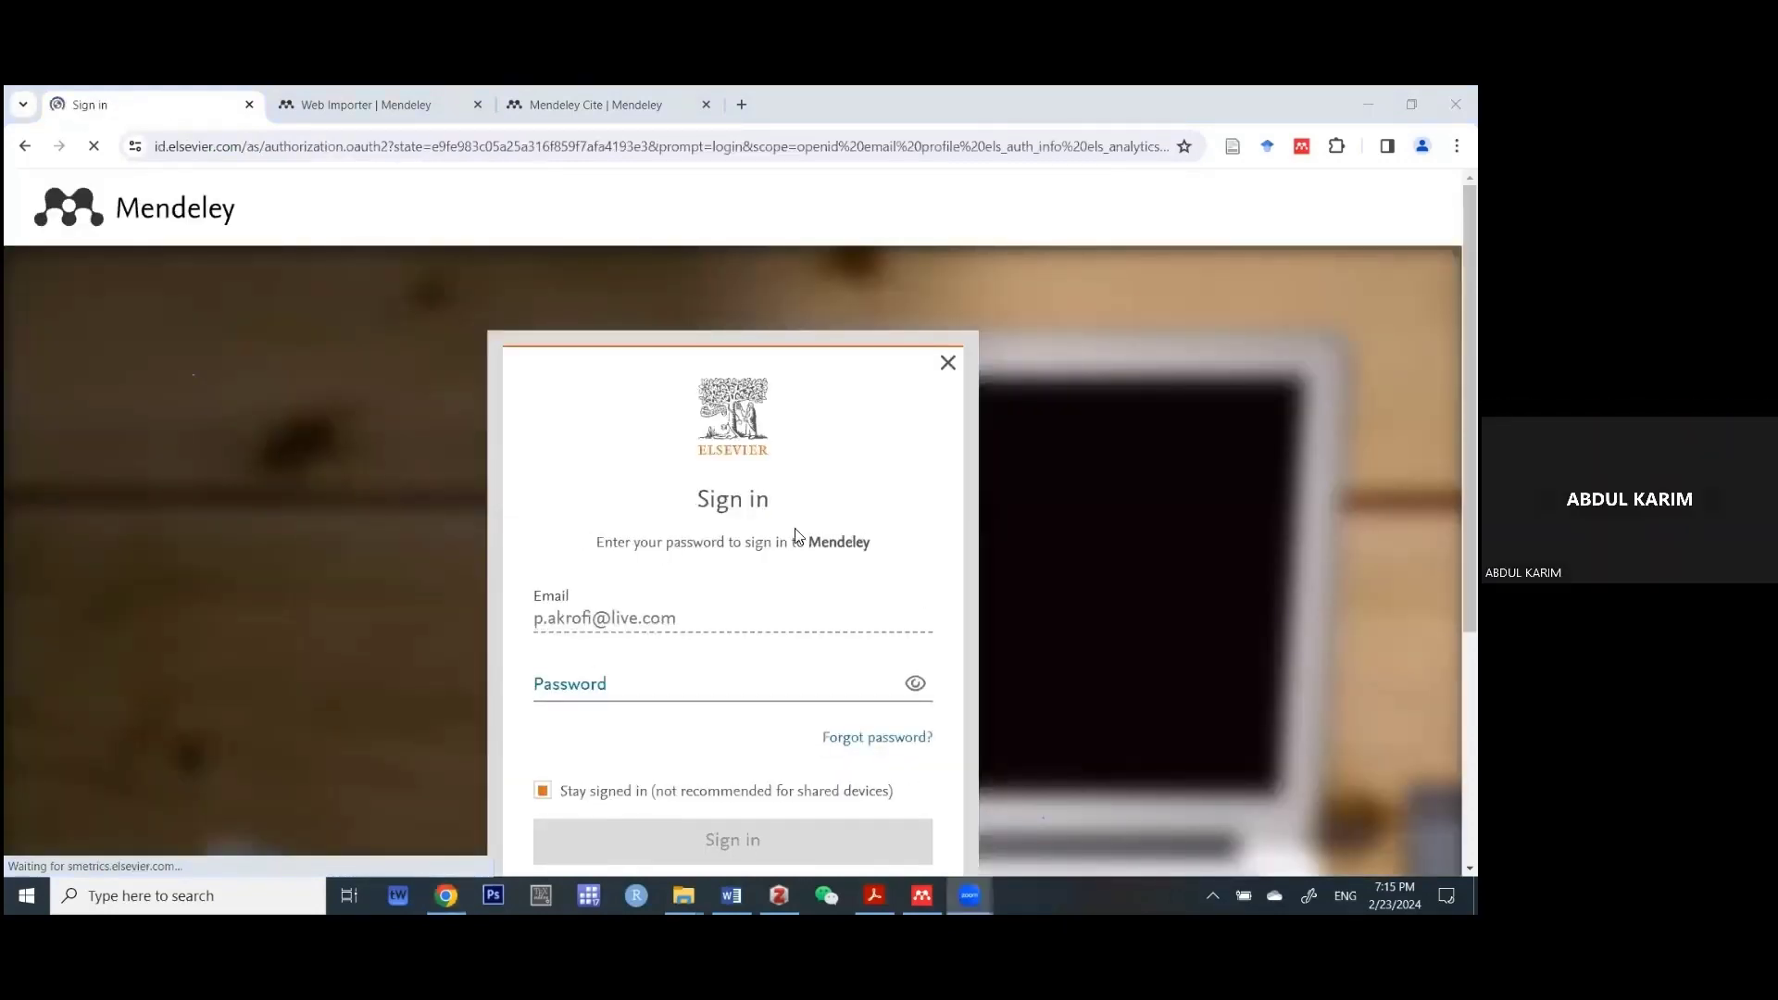
{"action": "scroll", "coordinate": [795, 535], "scroll_direction": "down", "scroll_amount": 2}
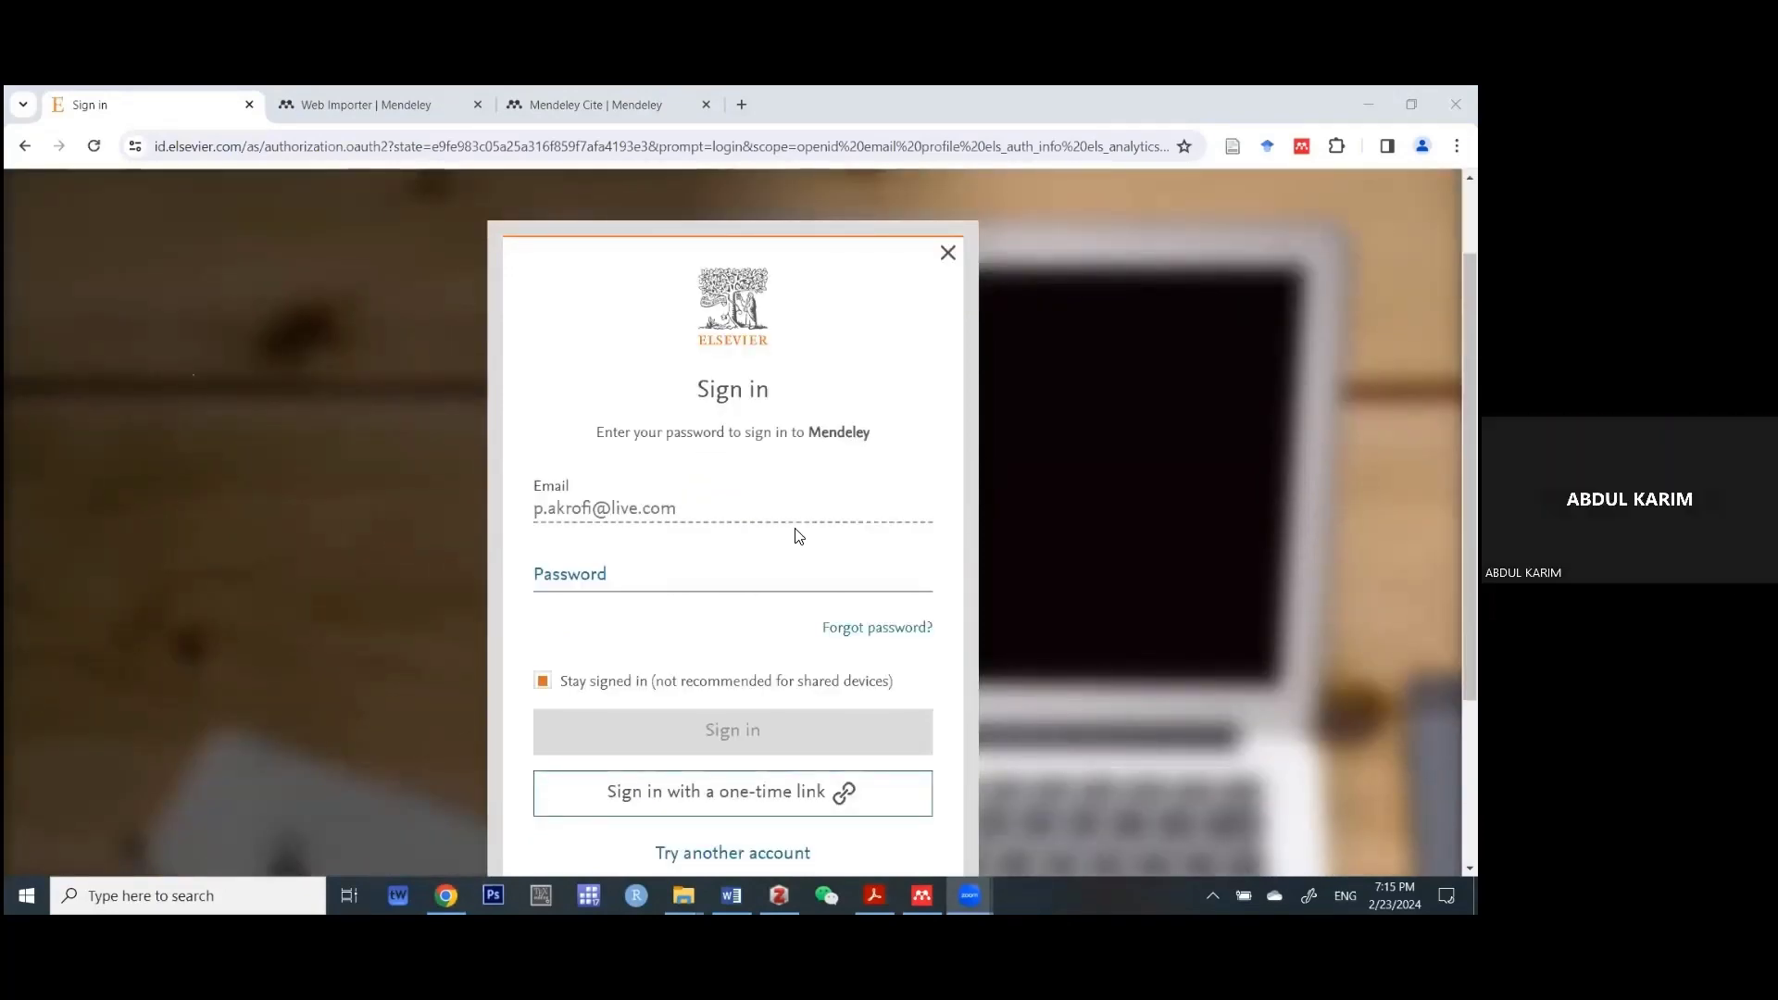
{"action": "left_click", "coordinate": [602, 574]}
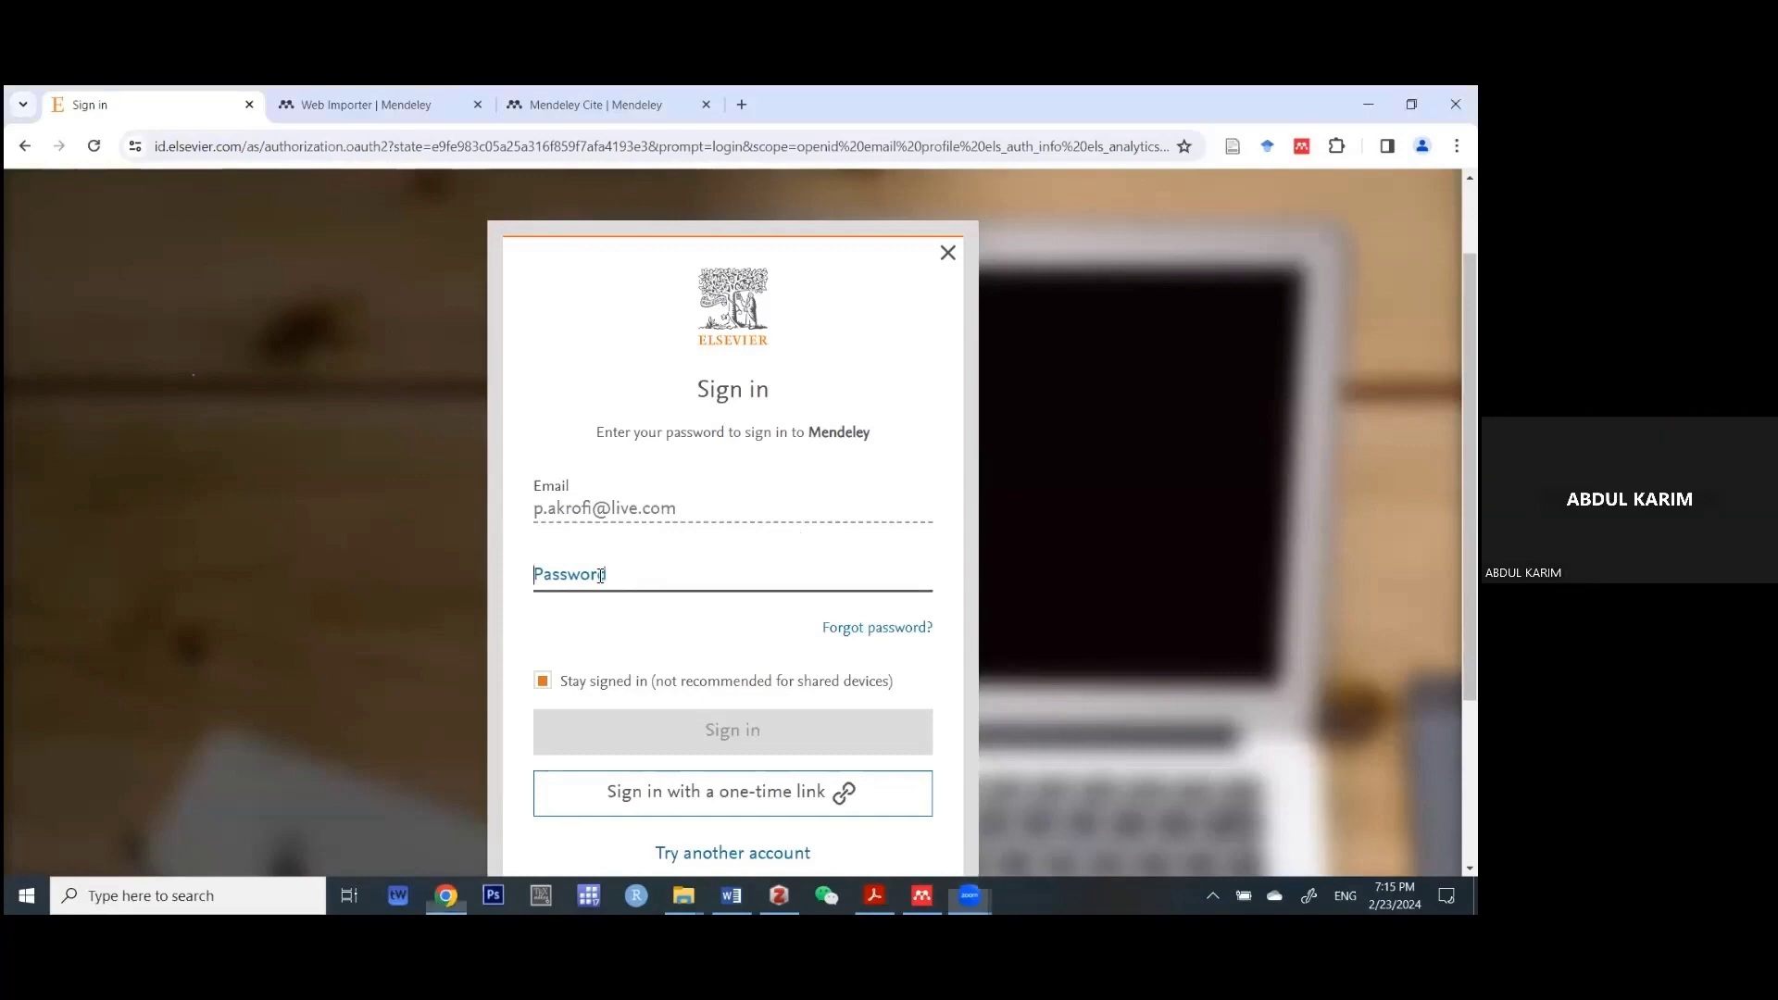
{"action": "type", "text": "••"}
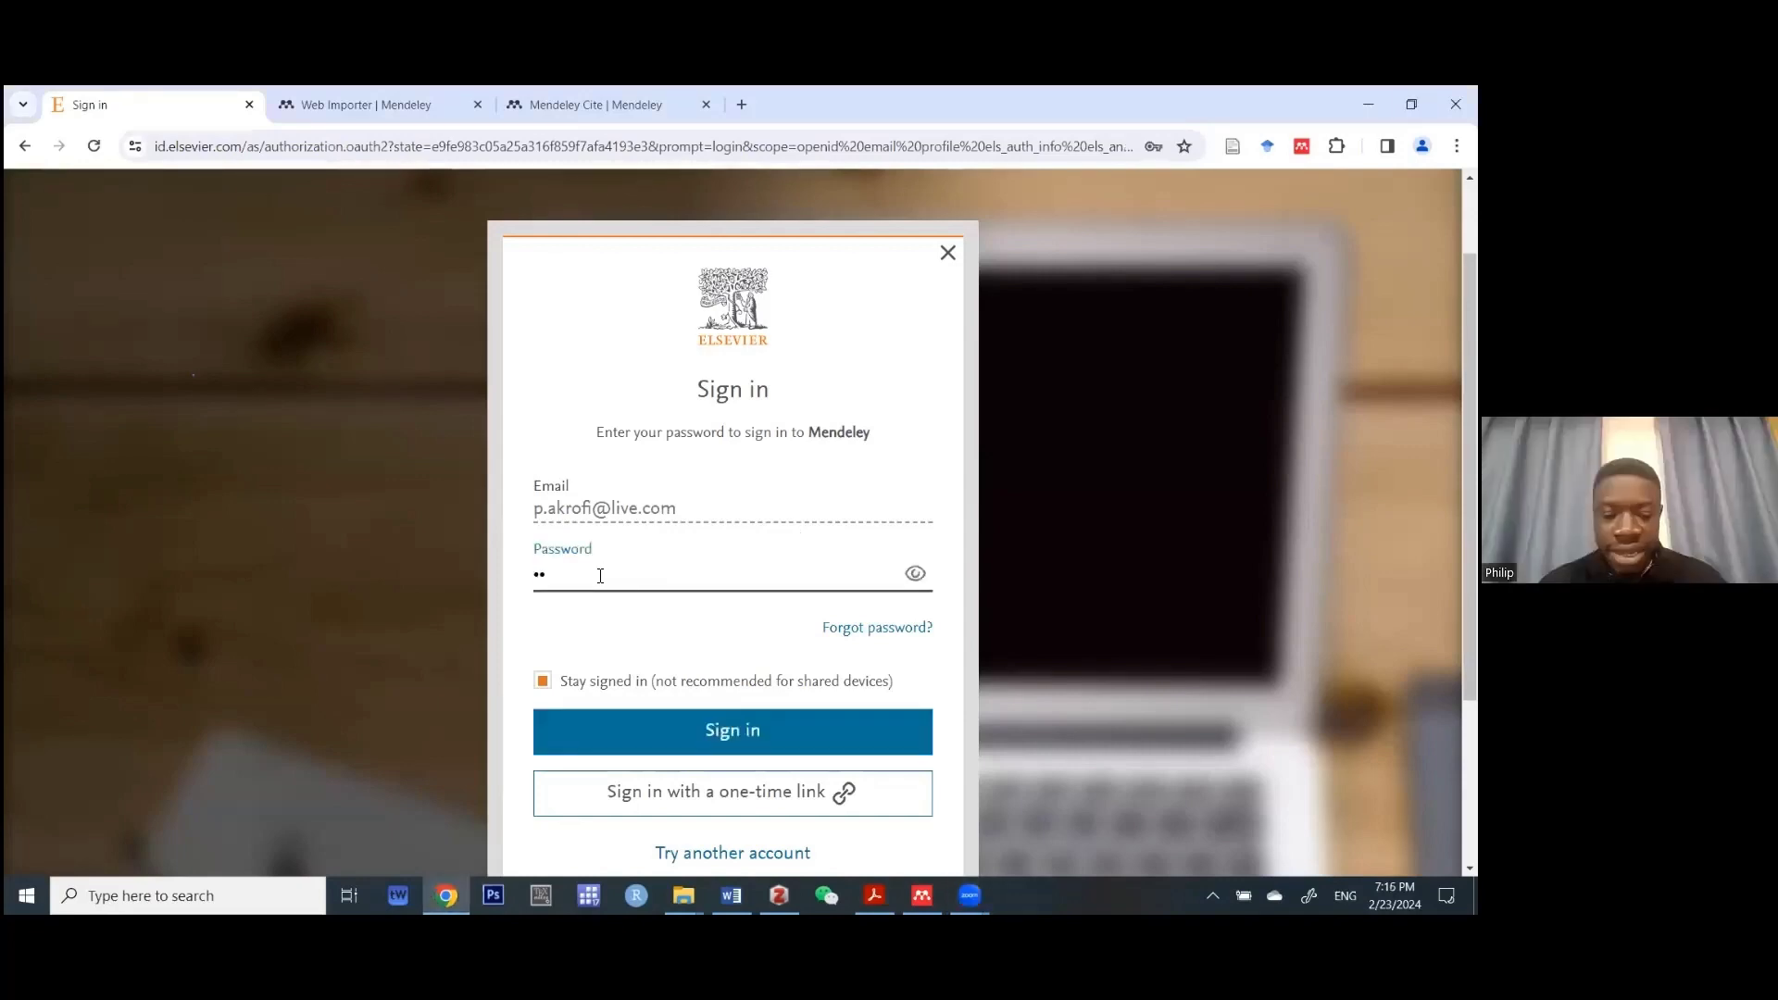
{"action": "type", "text": "•••"}
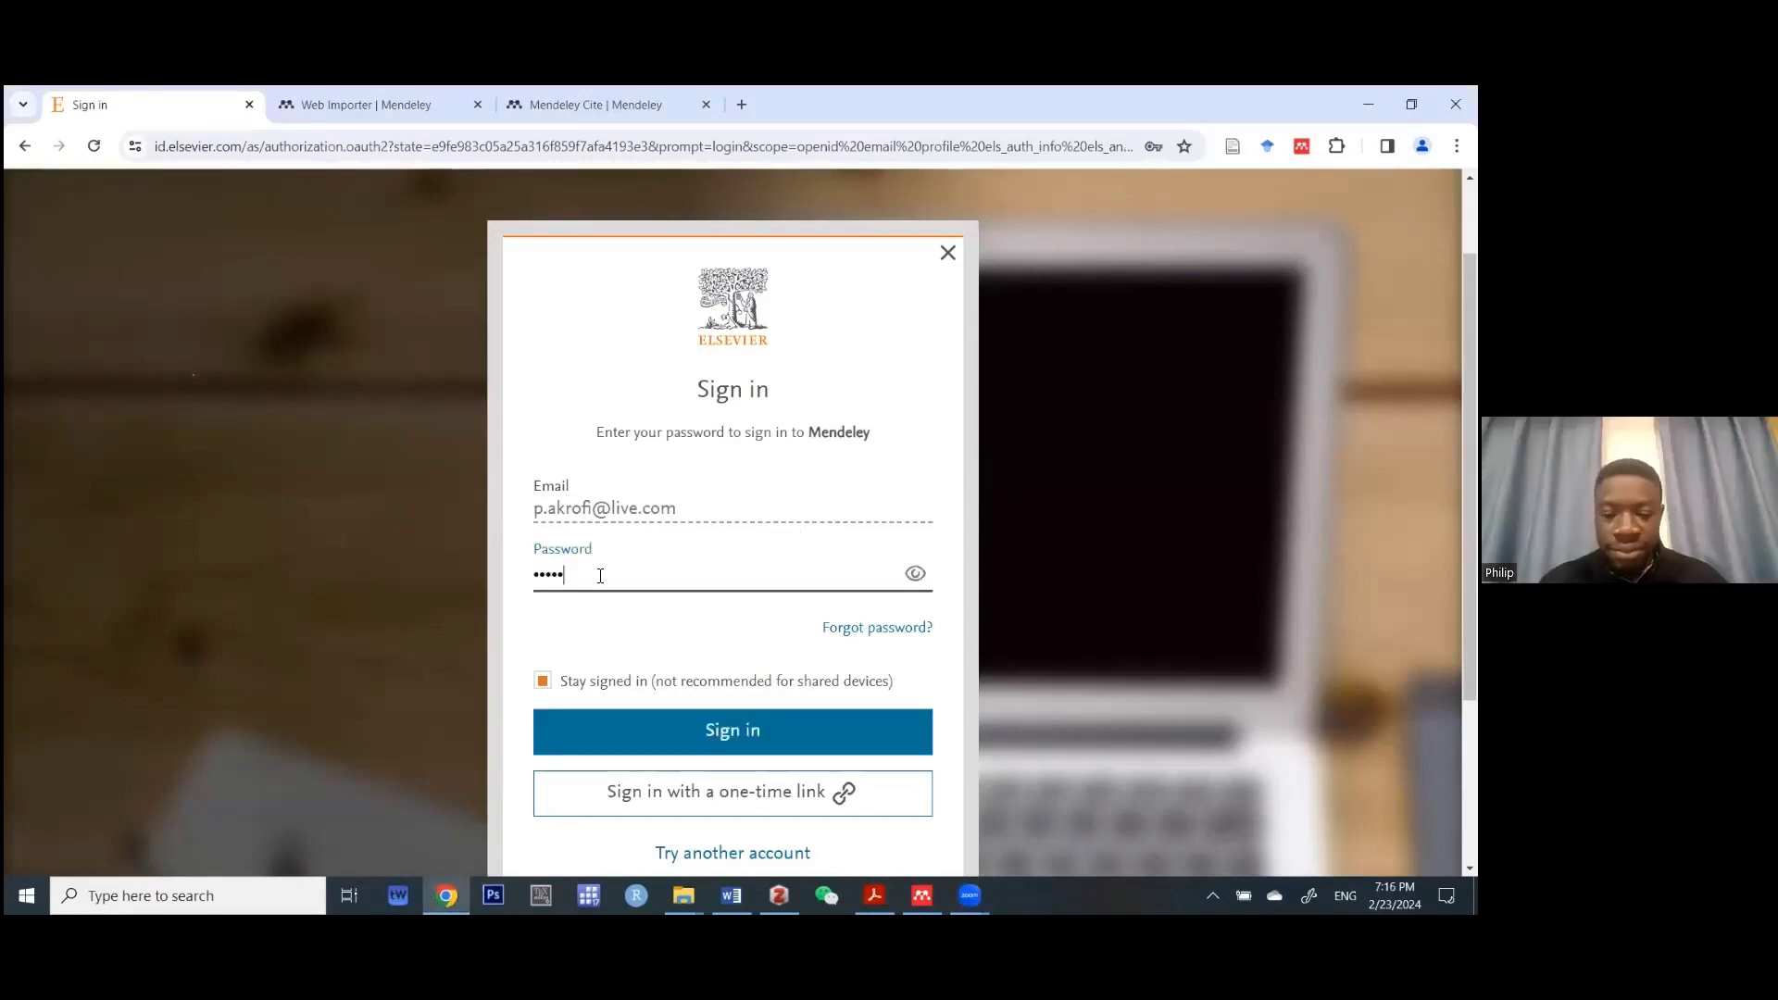
{"action": "type", "text": "•••••••••"}
{"action": "left_click", "coordinate": [663, 742]}
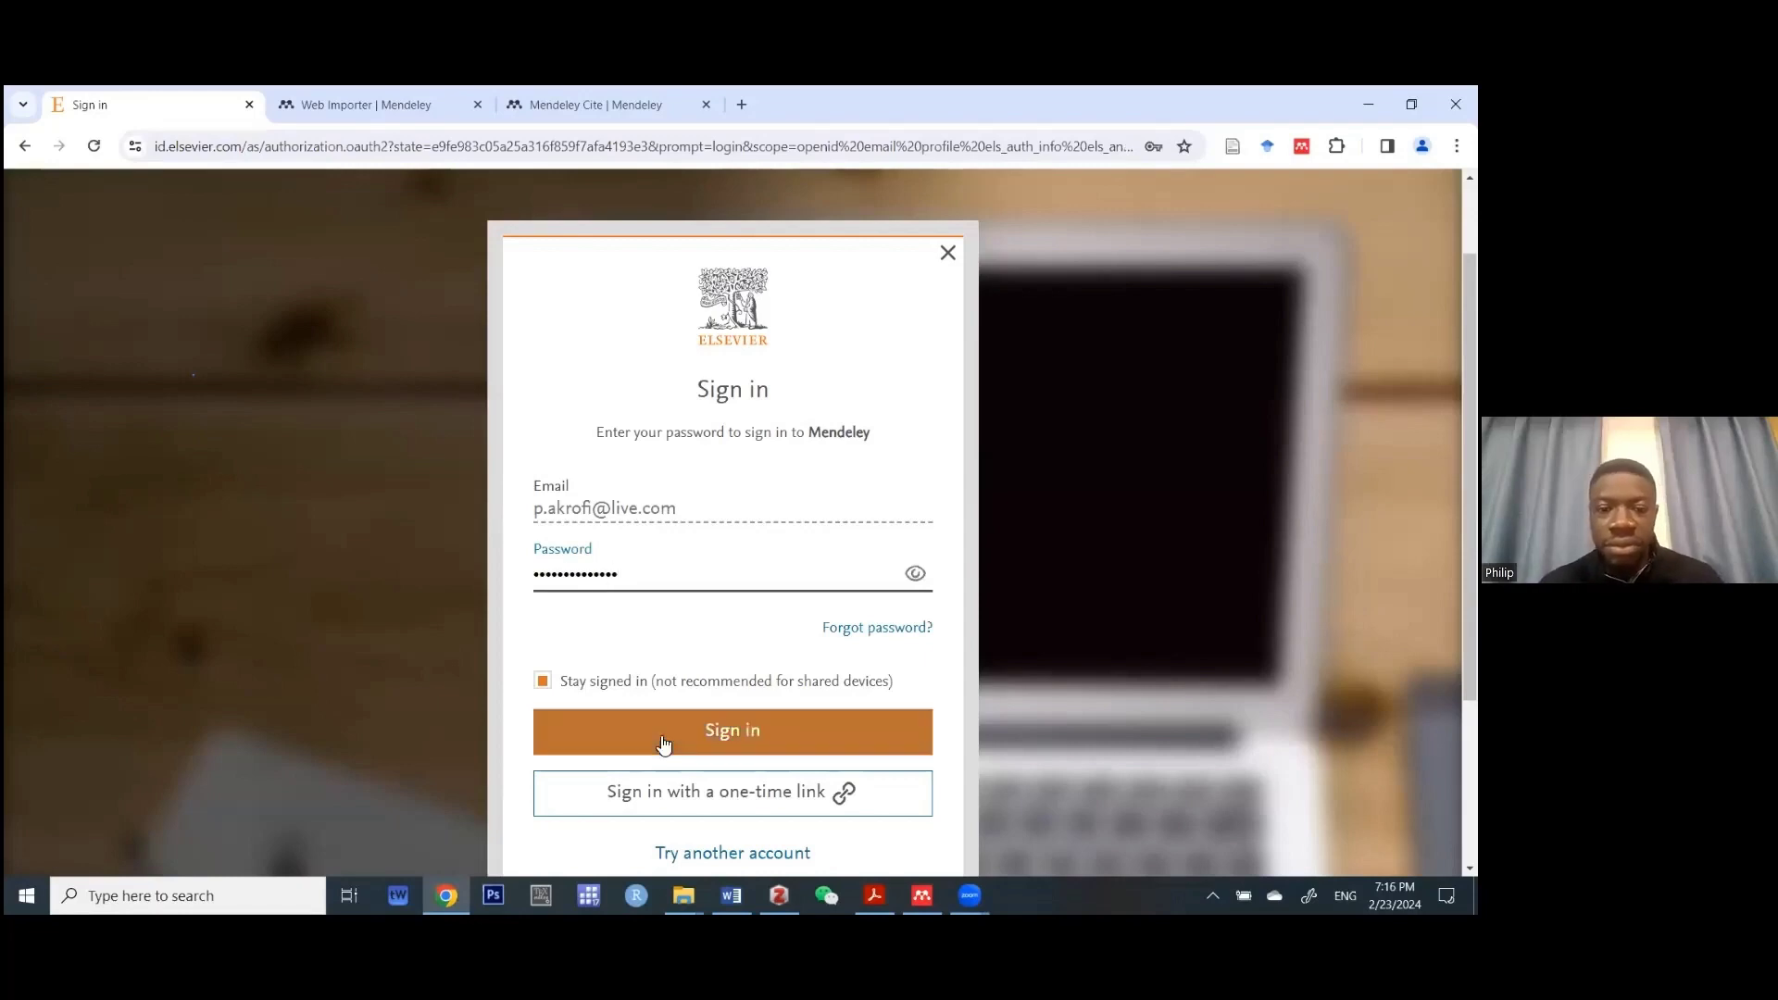
- Complete the Mendeley website sign-in, switch to Mendeley Reference Manager, and open the form for adding a reference manually
{"action": "left_click", "coordinate": [752, 713]}
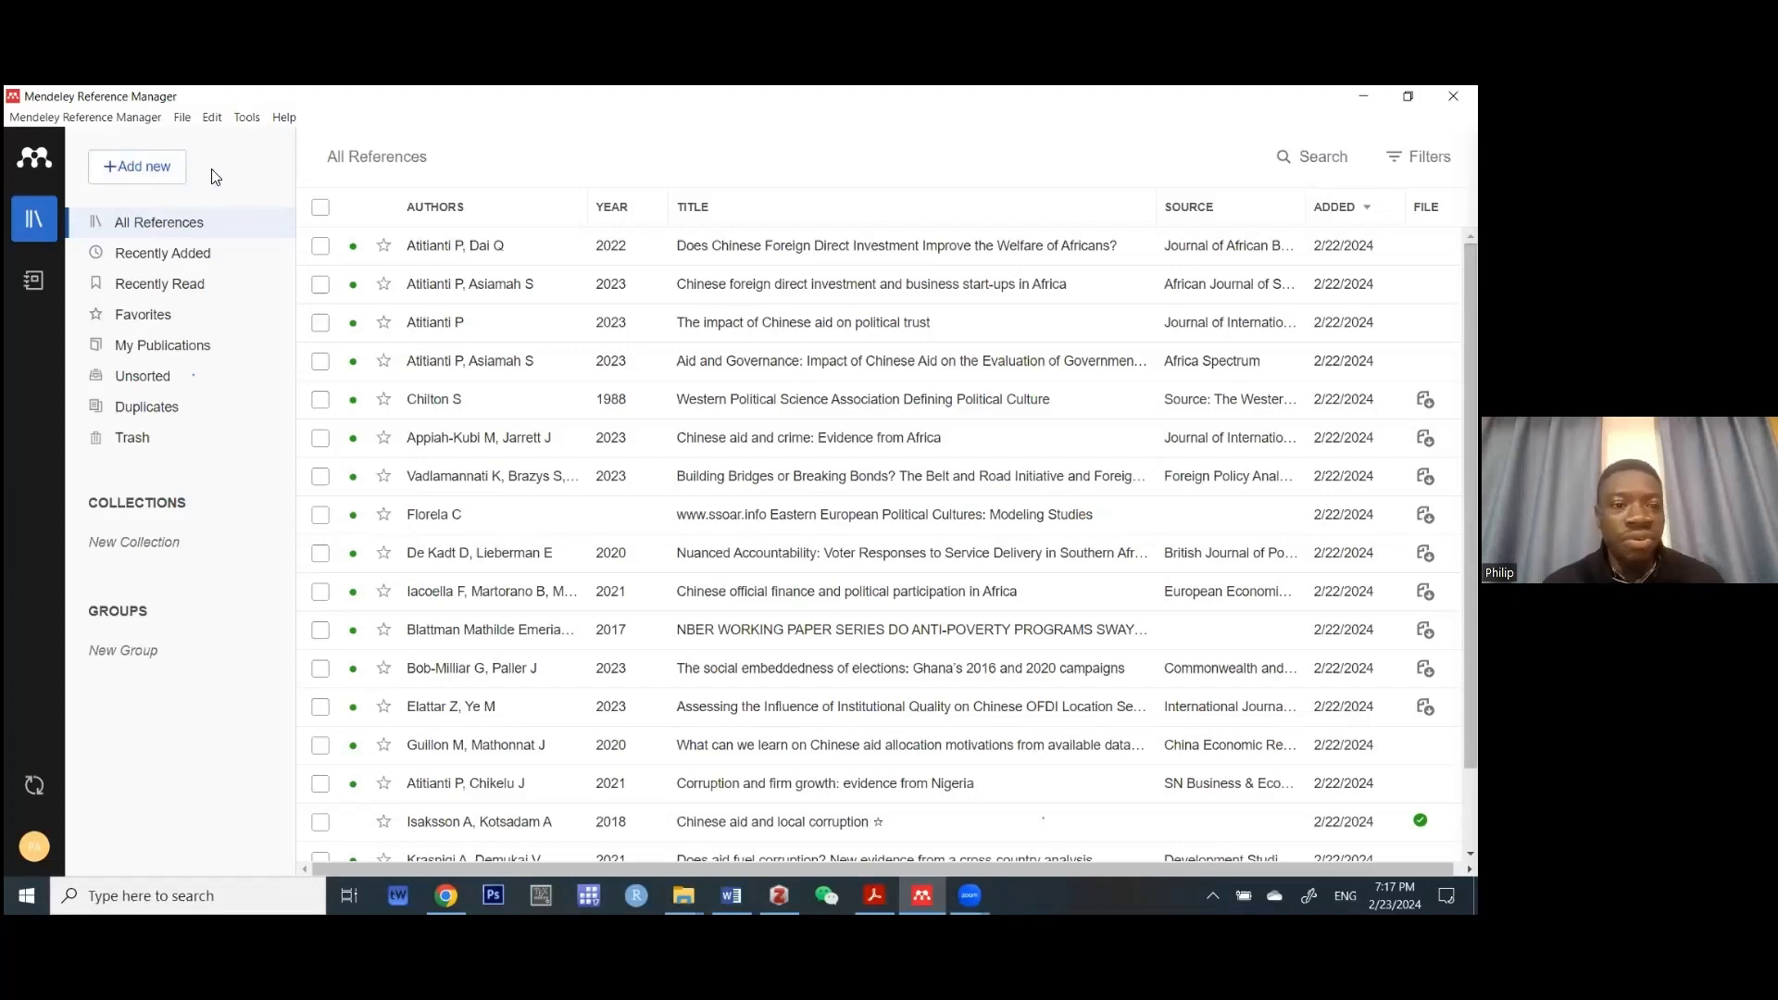
{"action": "left_click", "coordinate": [146, 176]}
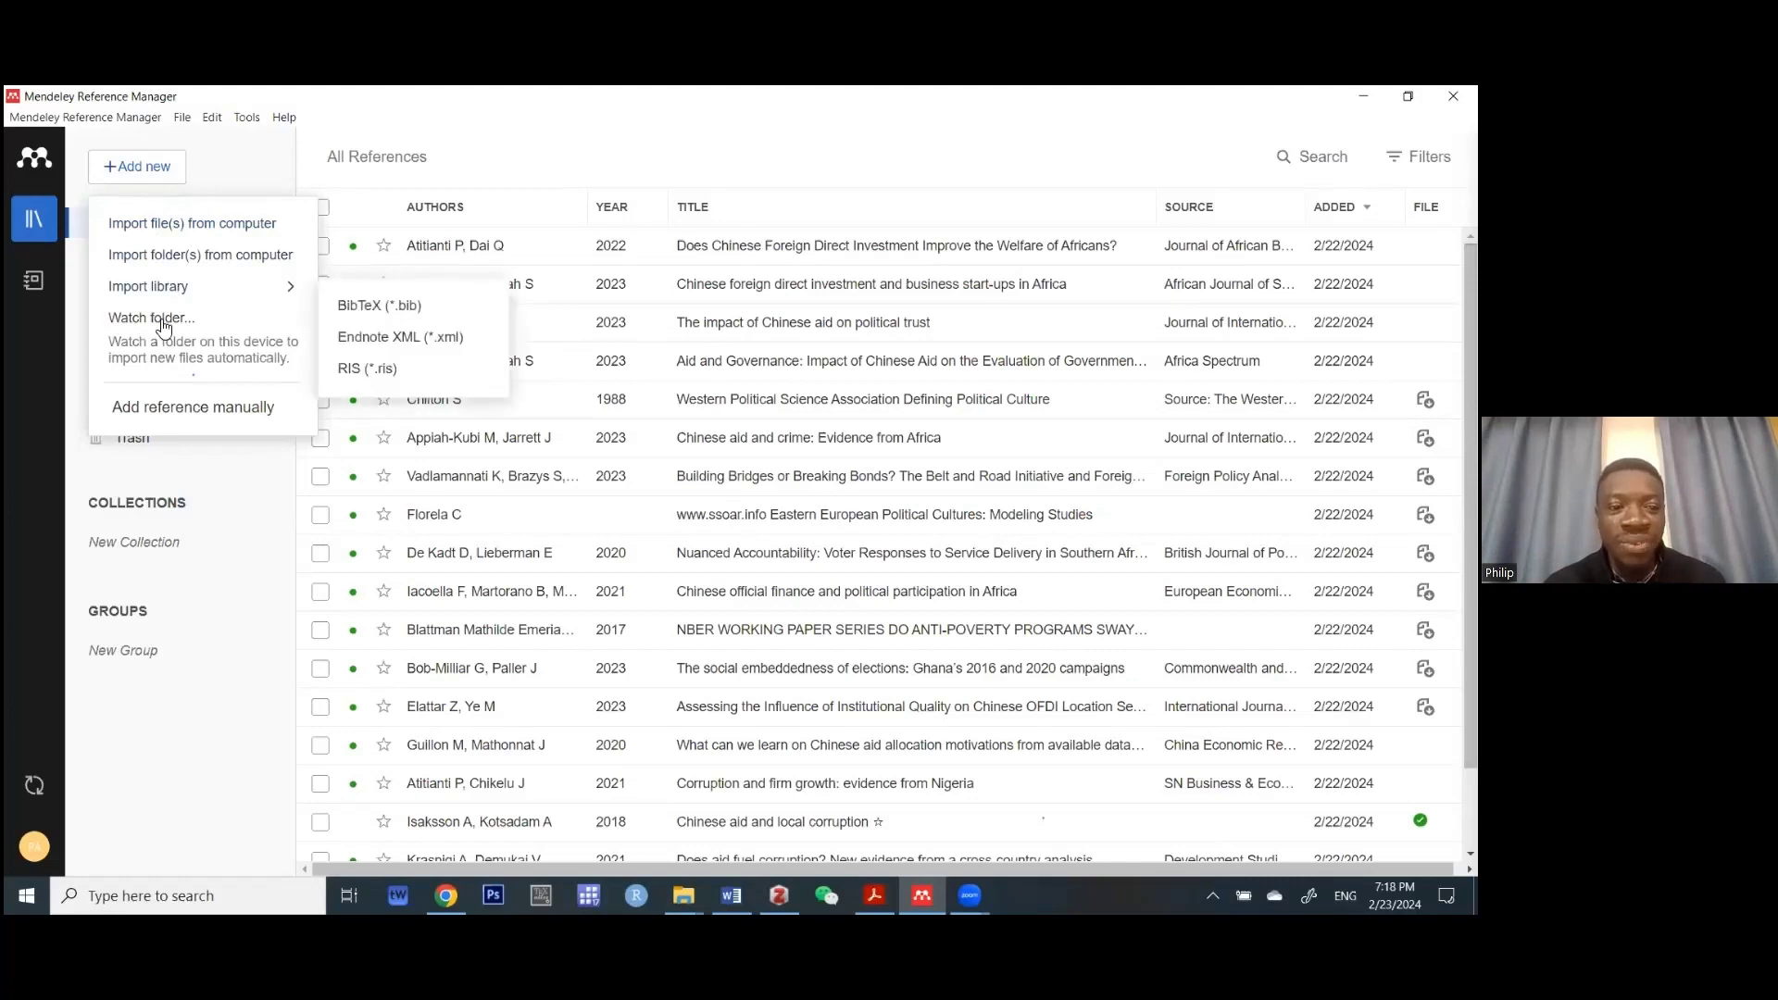
{"action": "left_click", "coordinate": [184, 409]}
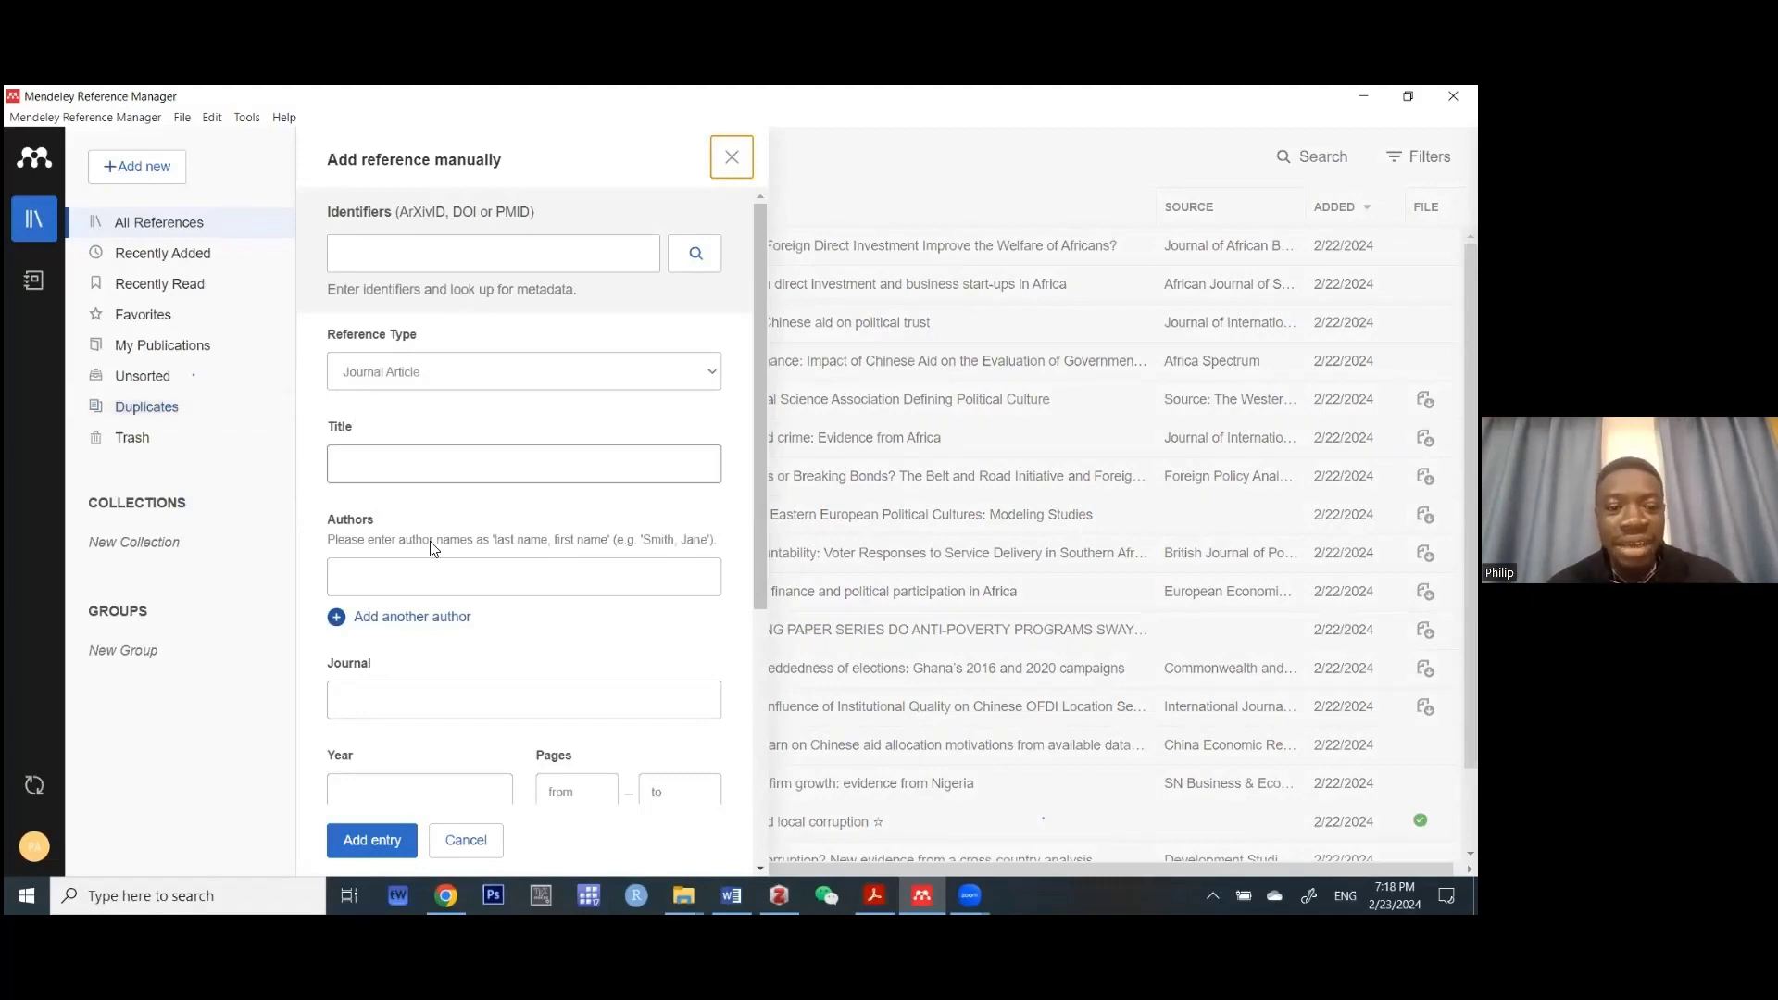
- Examine the fields of the manual reference form, from the identifier lookup down to the abstract
{"action": "scroll", "coordinate": [470, 694], "scroll_direction": "down", "scroll_amount": 1}
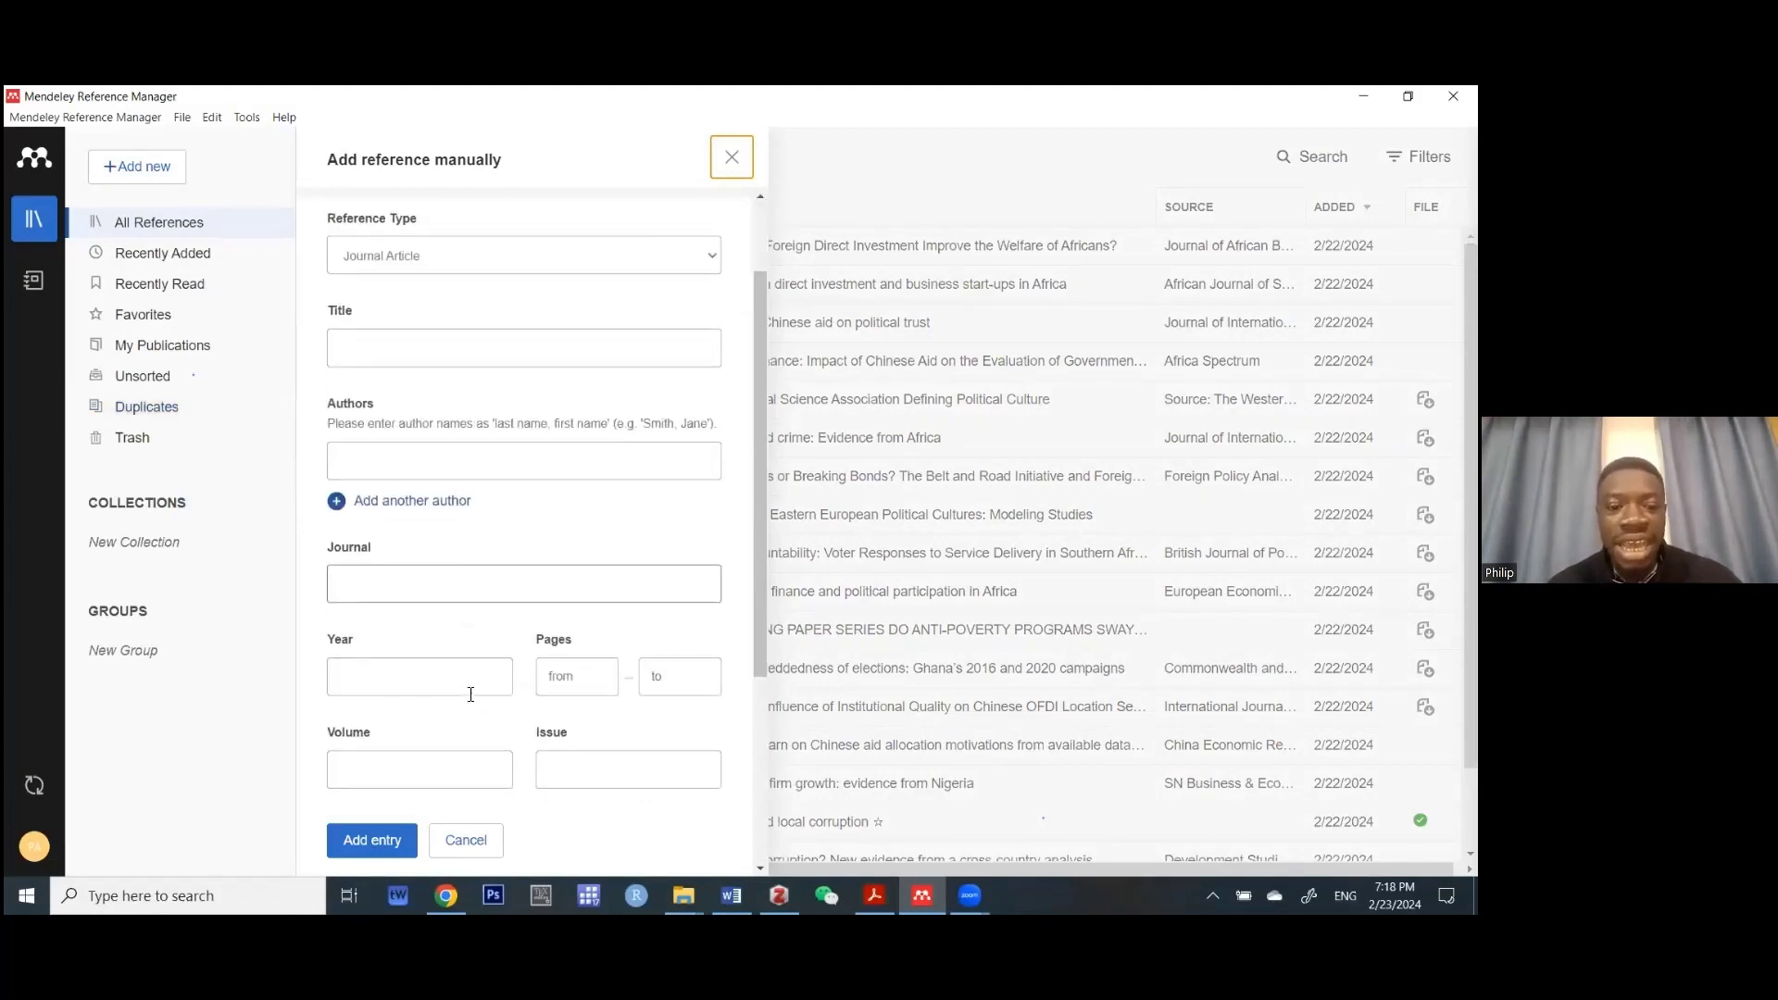
{"action": "scroll", "coordinate": [469, 695], "scroll_direction": "down", "scroll_amount": 3}
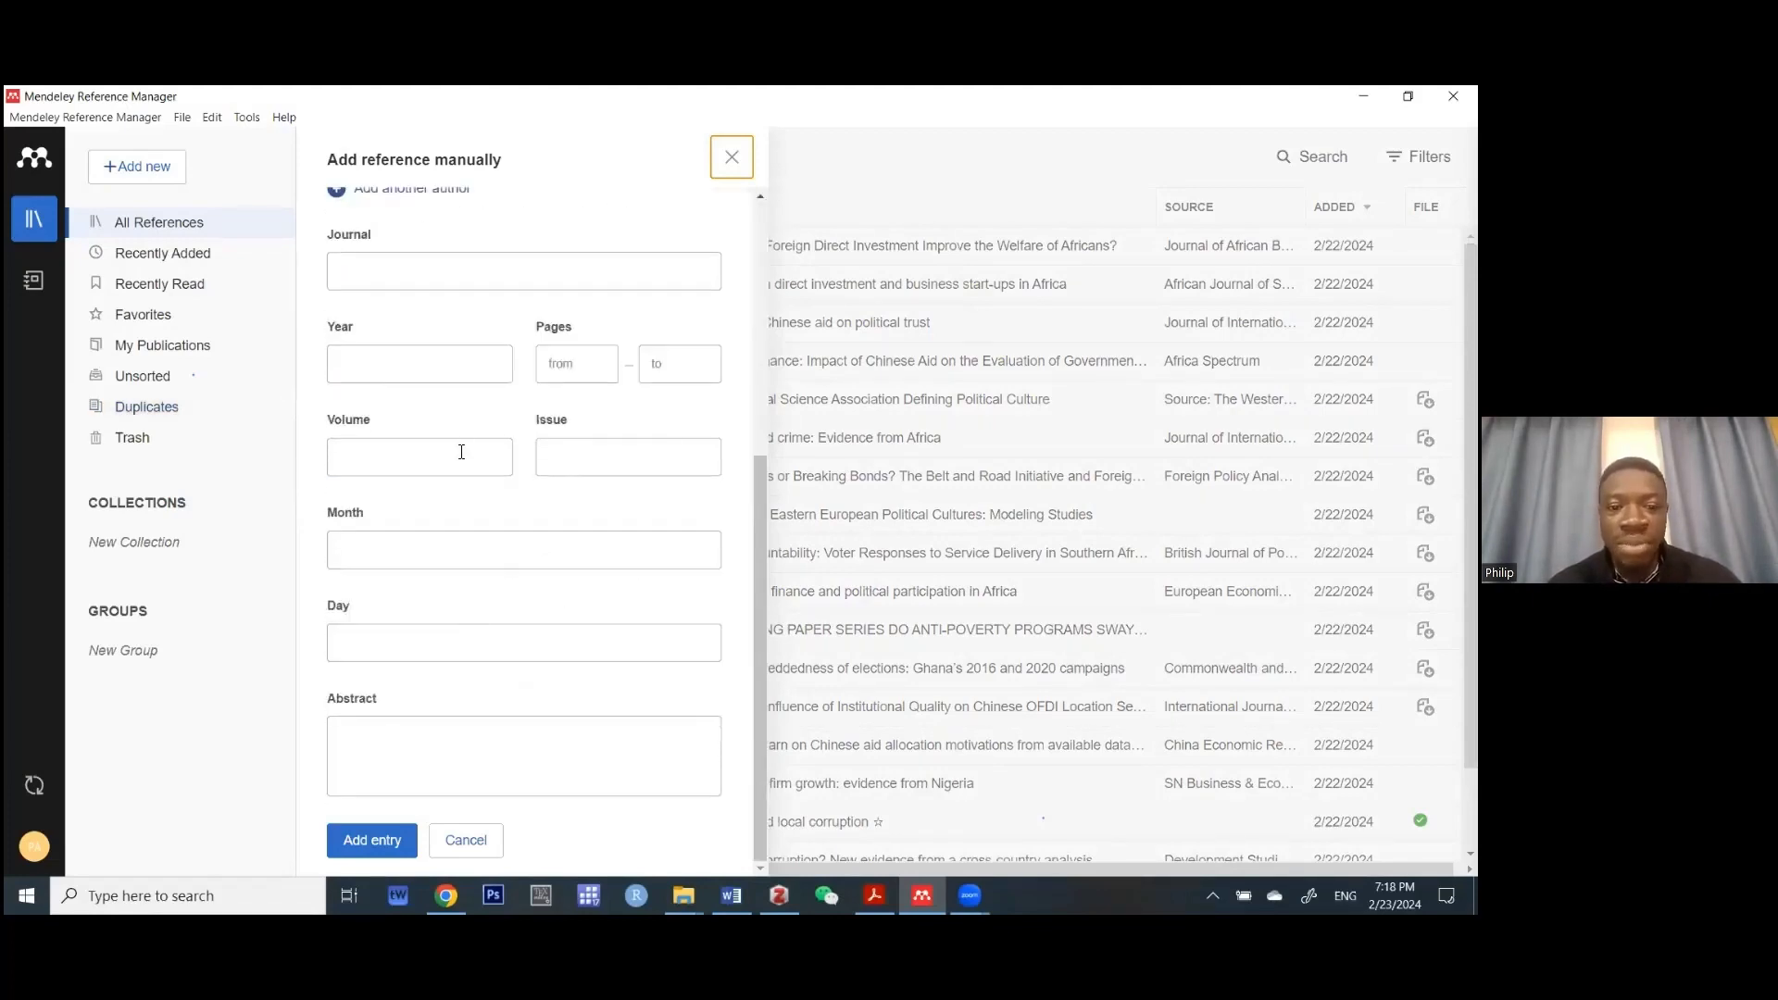
{"action": "scroll", "coordinate": [454, 570], "scroll_direction": "up", "scroll_amount": 2}
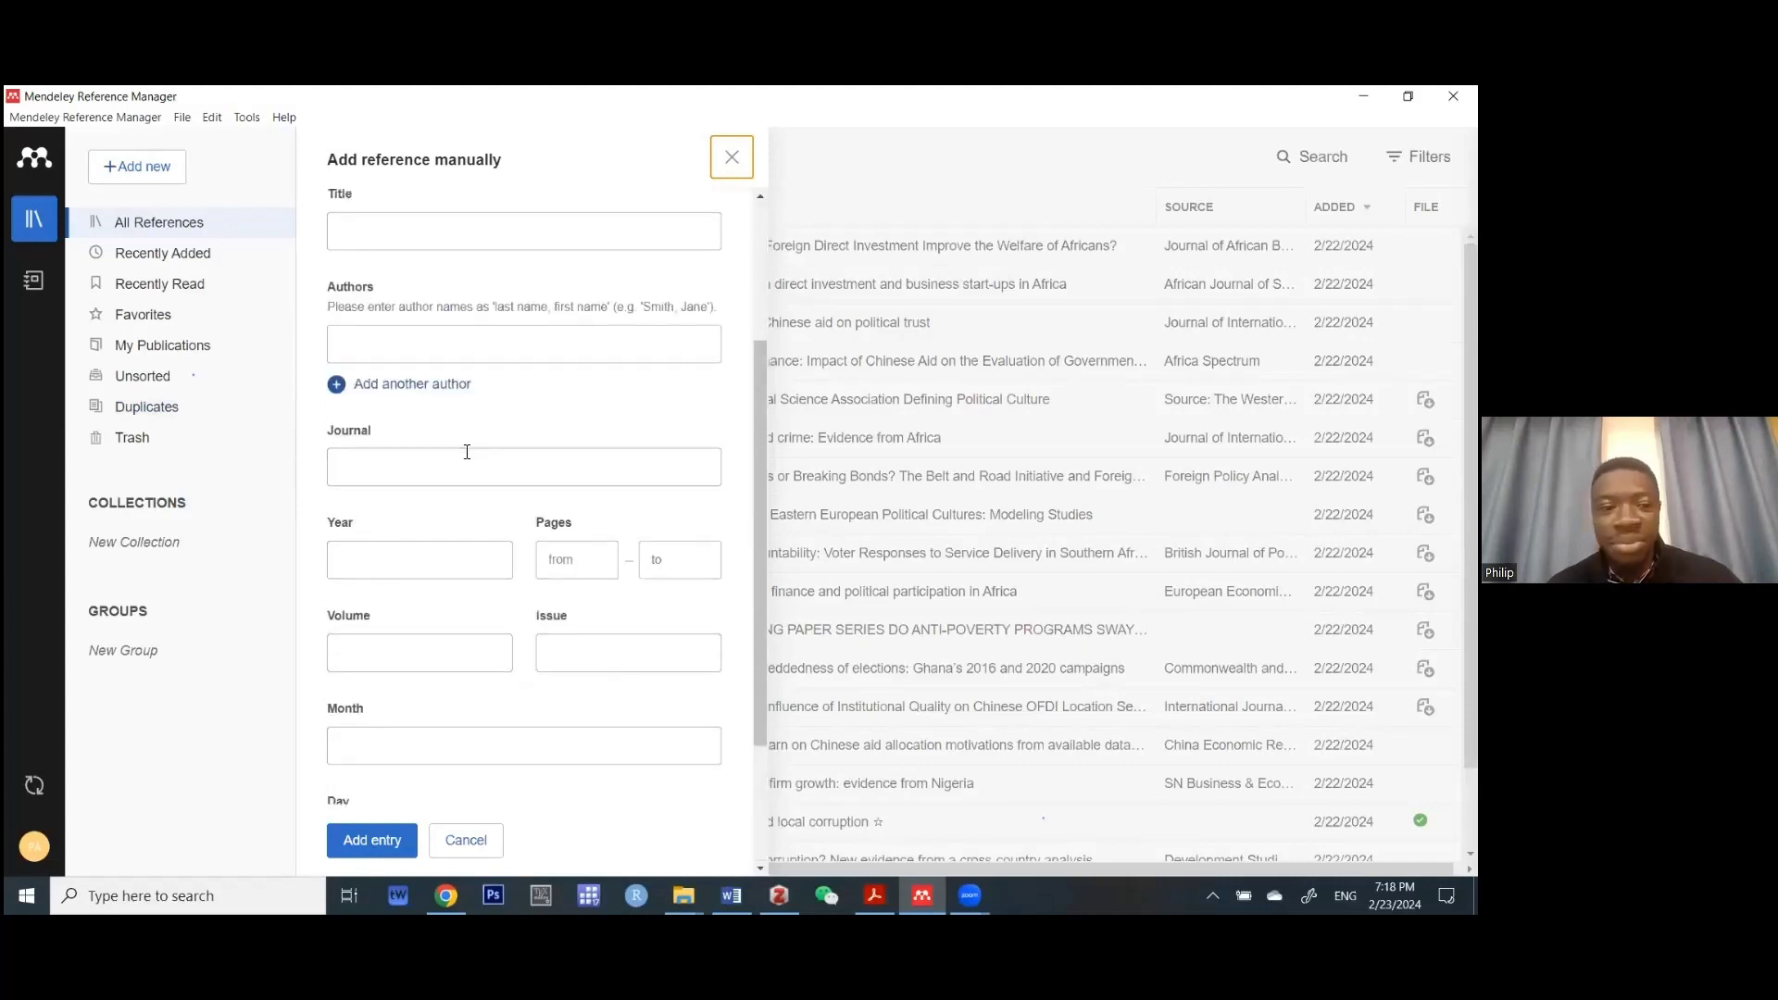
{"action": "scroll", "coordinate": [448, 542], "scroll_direction": "up", "scroll_amount": 2}
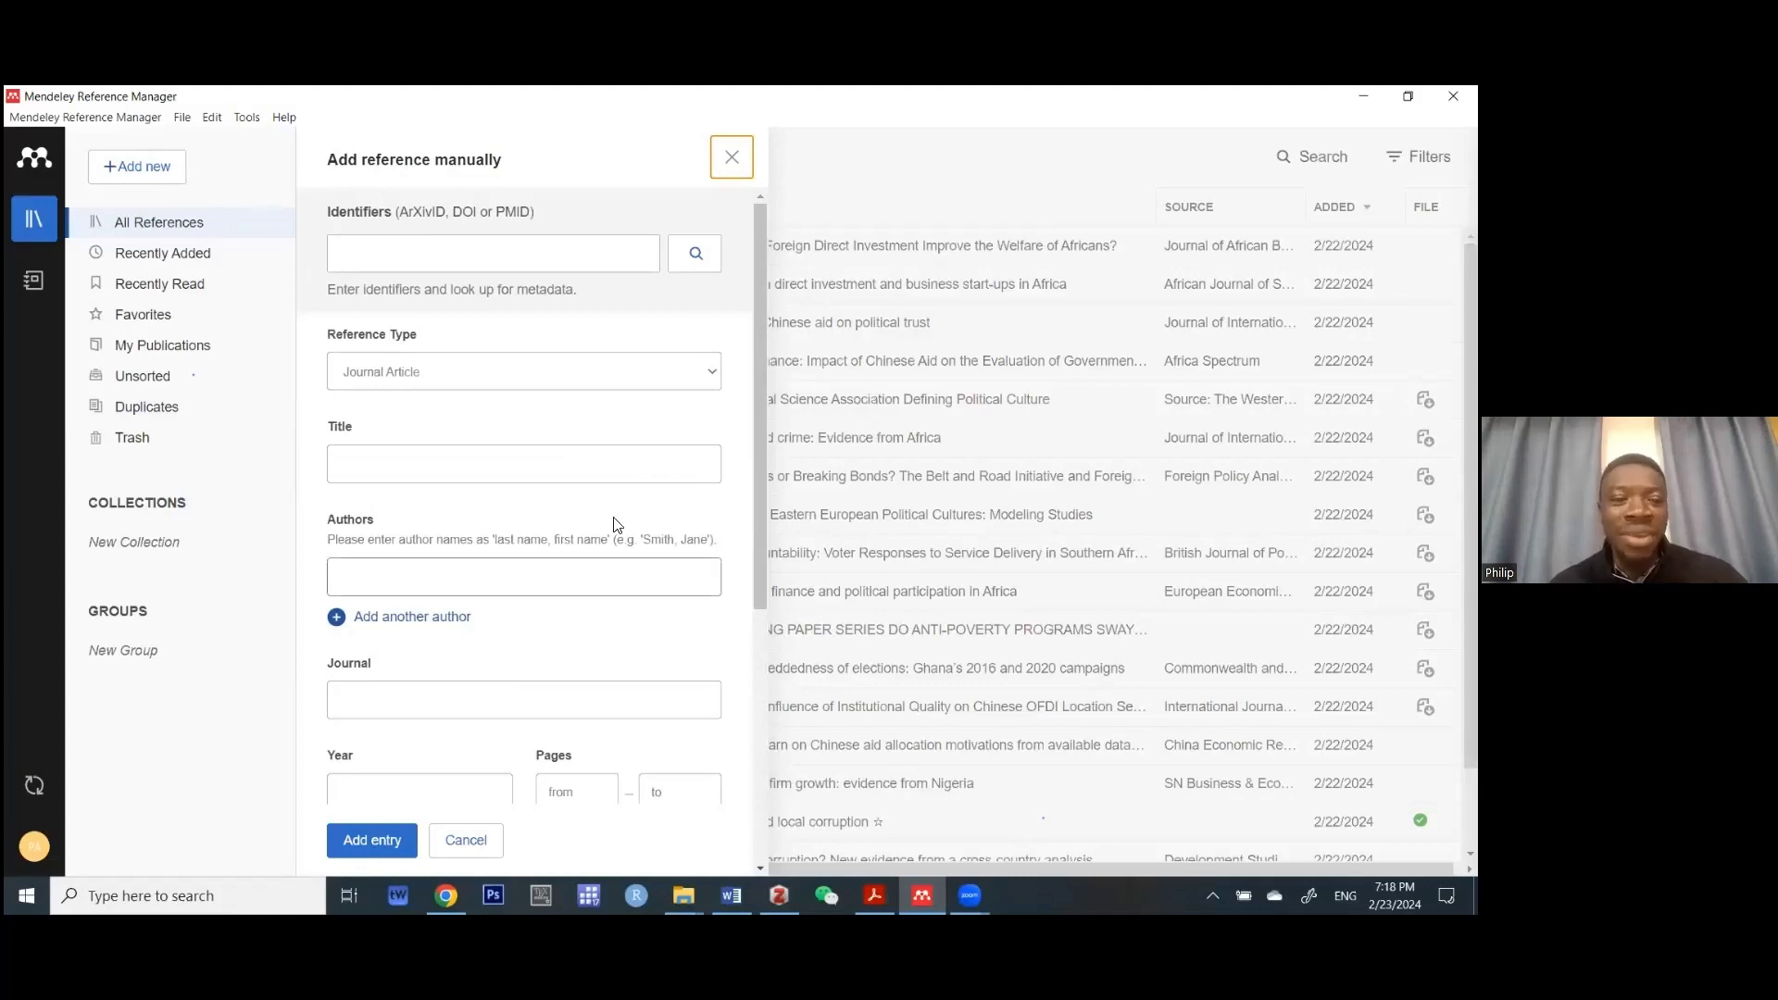
{"action": "left_click", "coordinate": [463, 254]}
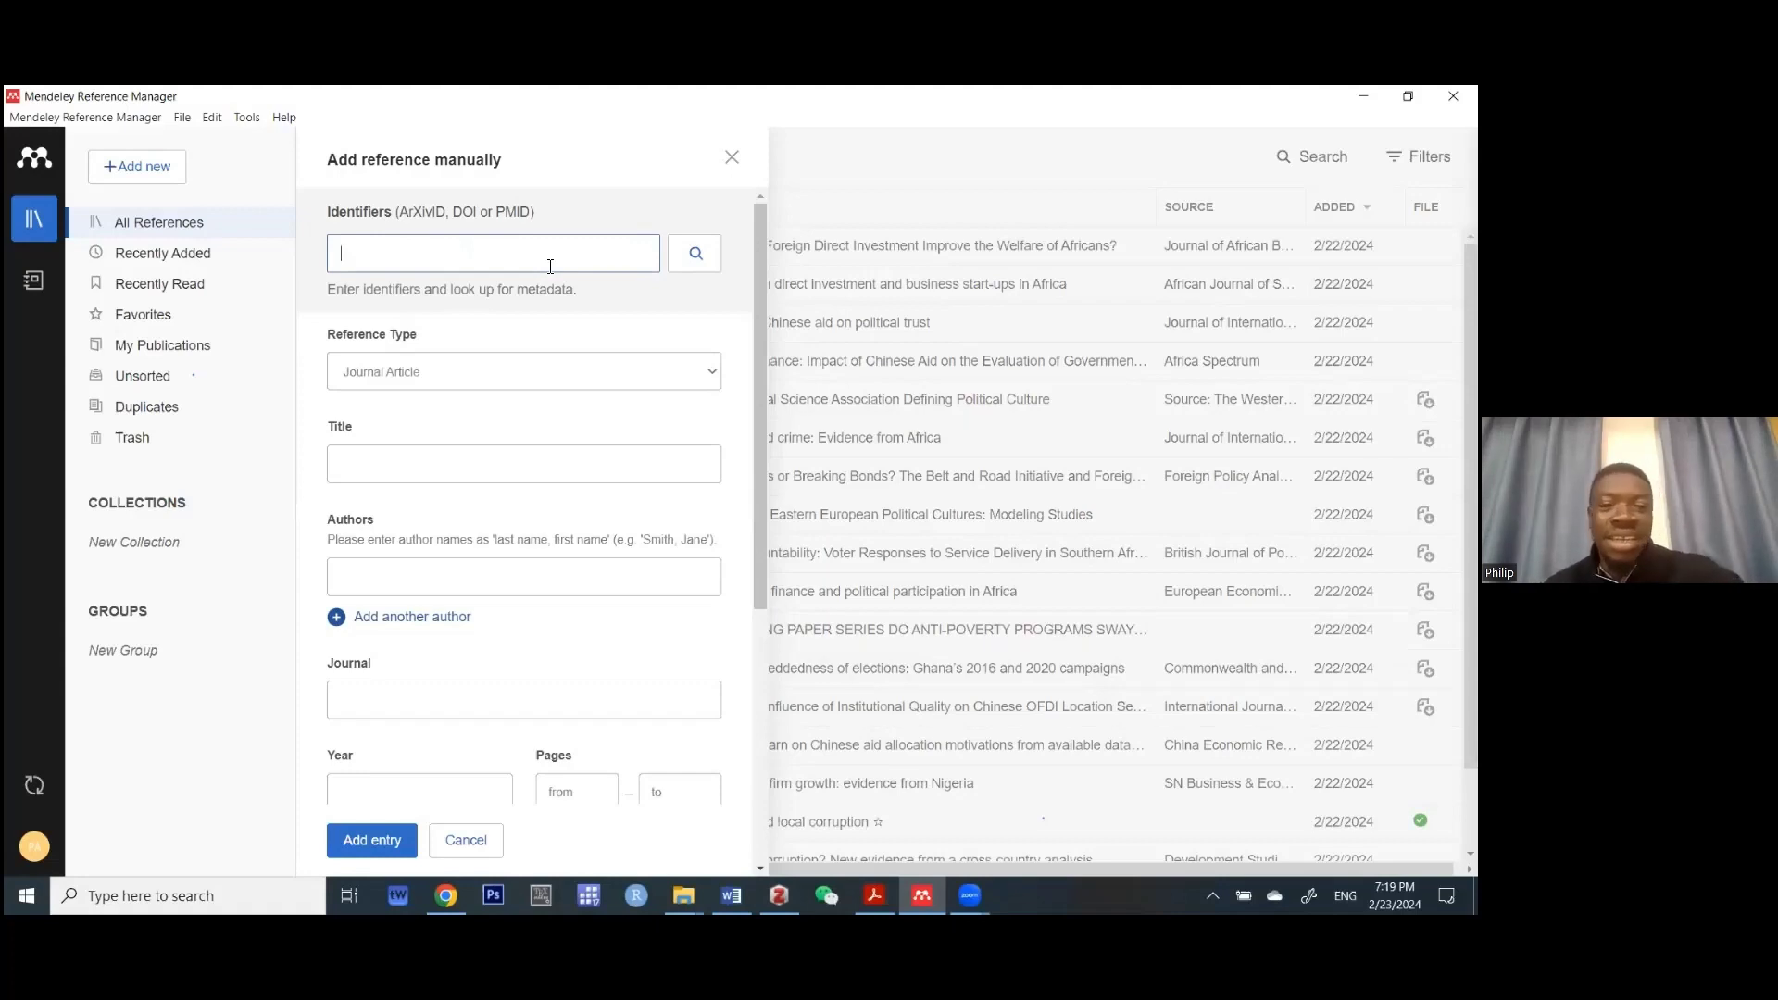
{"action": "scroll", "coordinate": [498, 547], "scroll_direction": "down", "scroll_amount": 3}
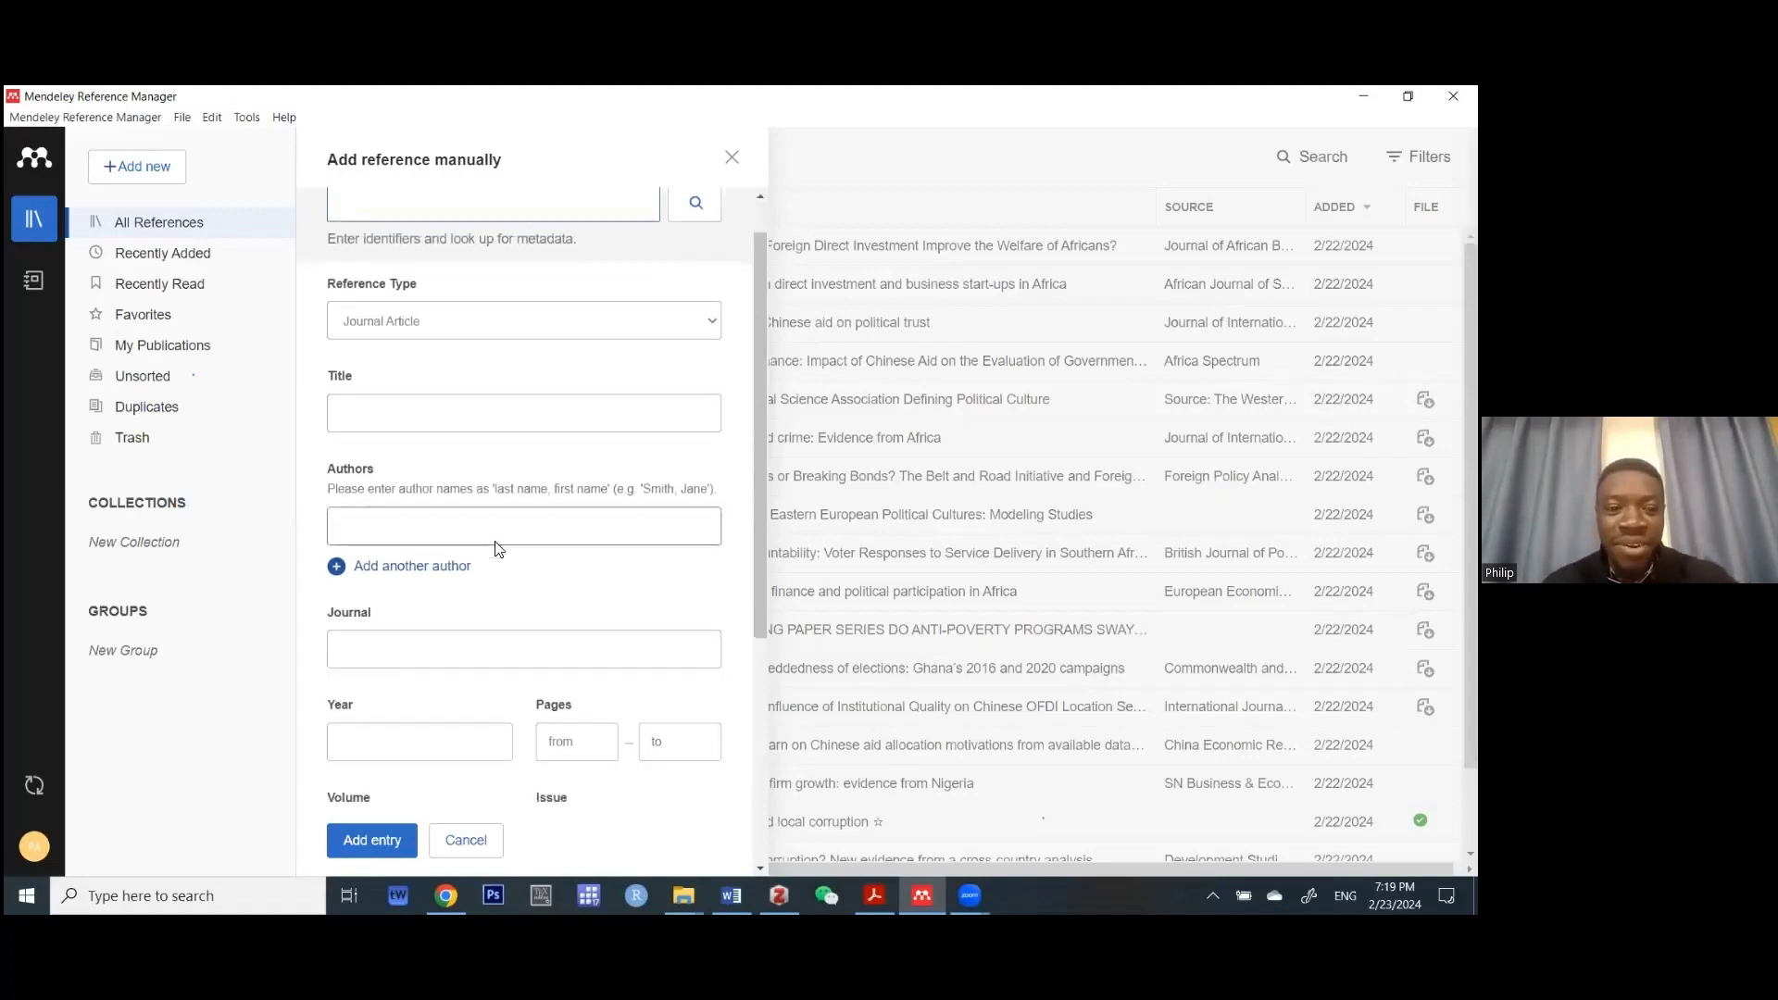
{"action": "scroll", "coordinate": [497, 501], "scroll_direction": "down", "scroll_amount": 2}
{"action": "scroll", "coordinate": [508, 399], "scroll_direction": "up", "scroll_amount": 2}
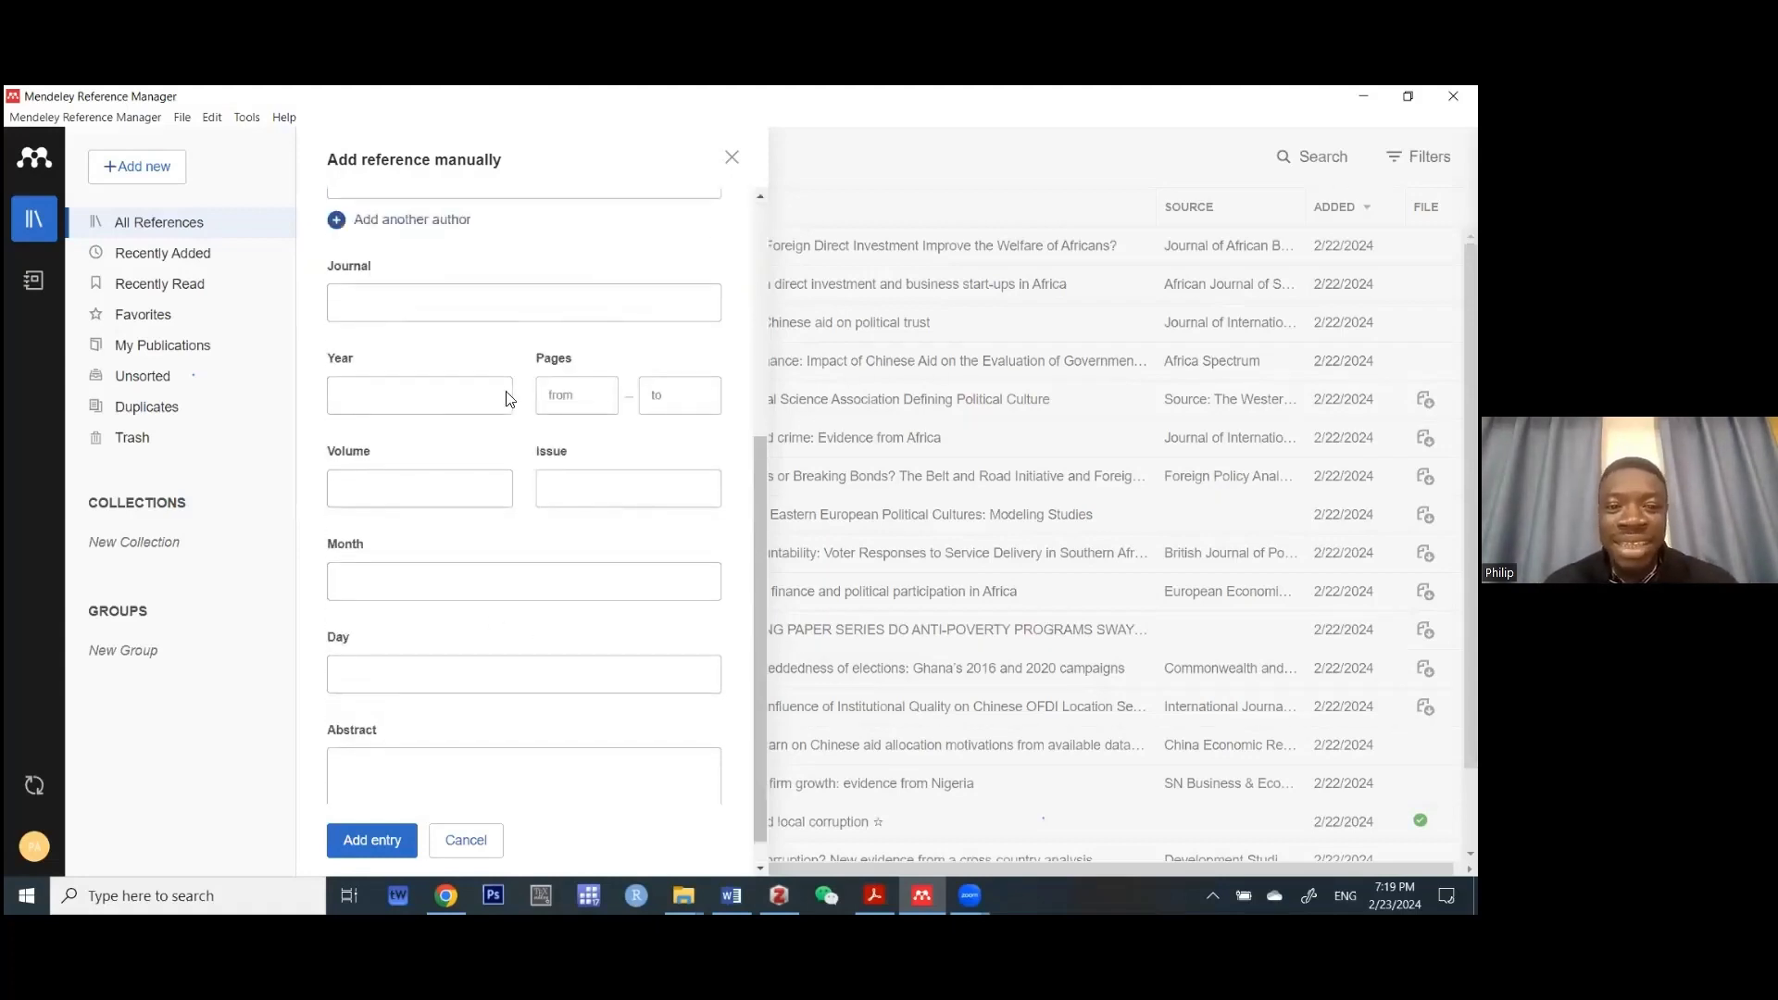
{"action": "scroll", "coordinate": [509, 399], "scroll_direction": "up", "scroll_amount": 3}
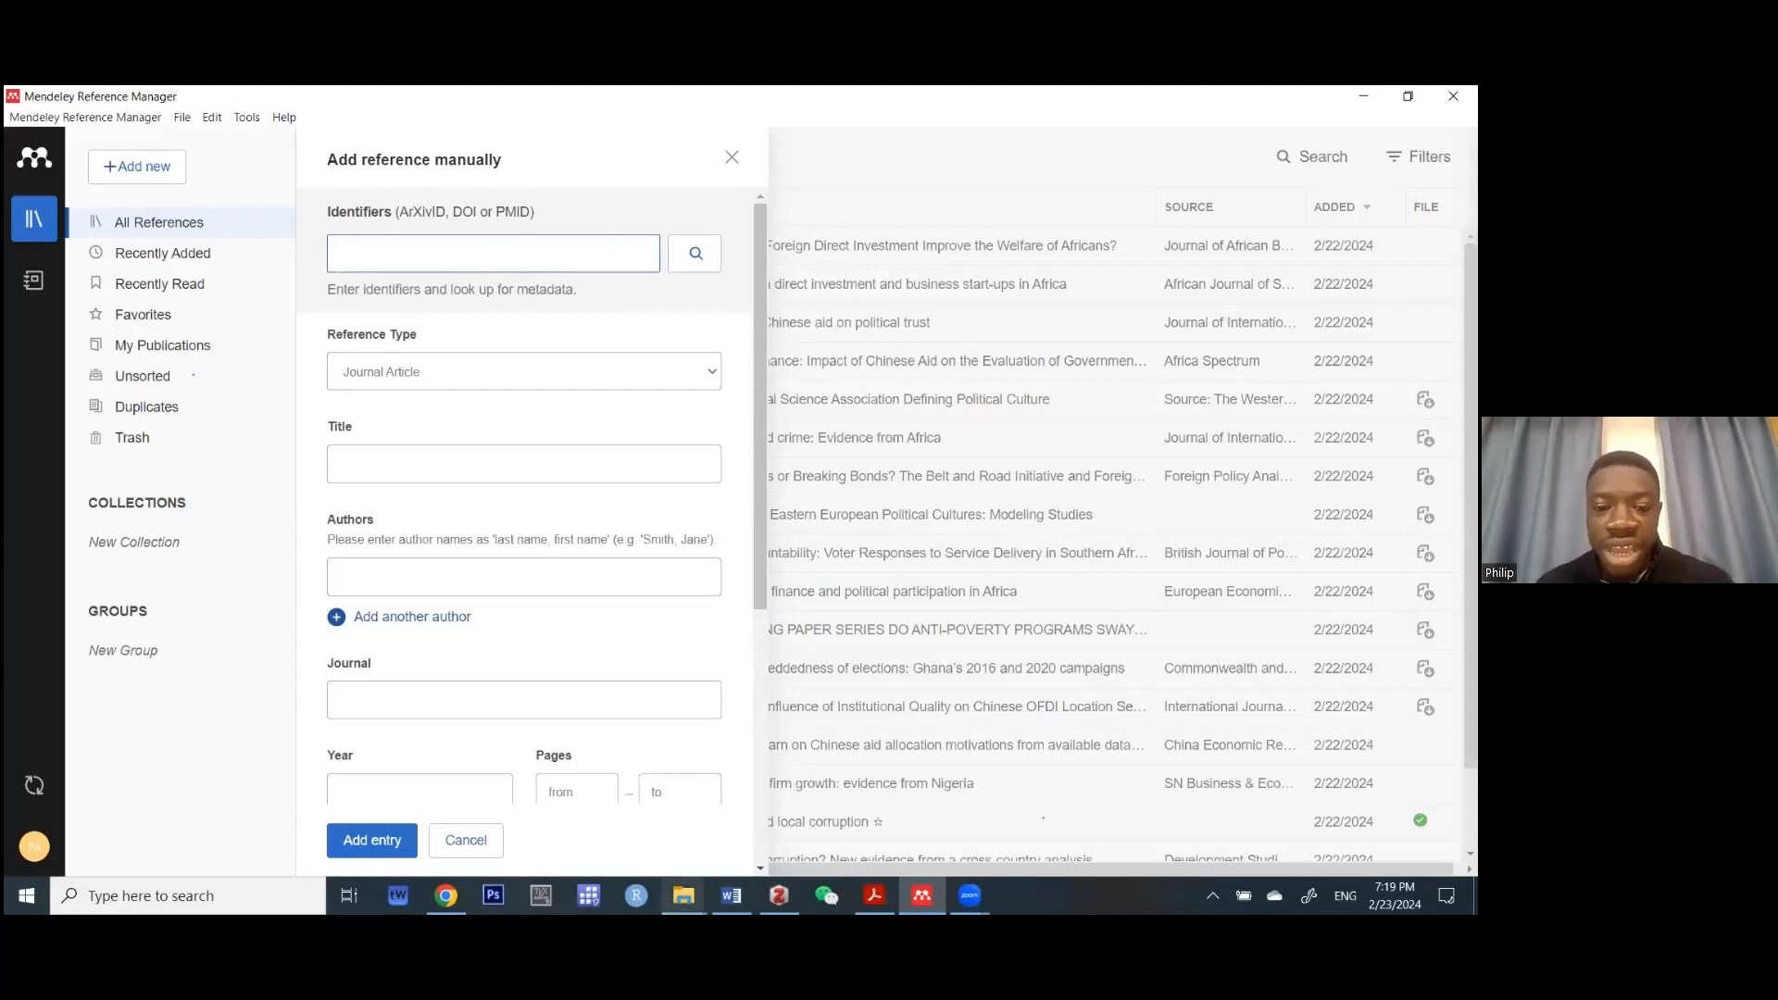
- Close the Movies folder window and switch to the papers folder in File Explorer
{"action": "mouse_move", "coordinate": [683, 896]}
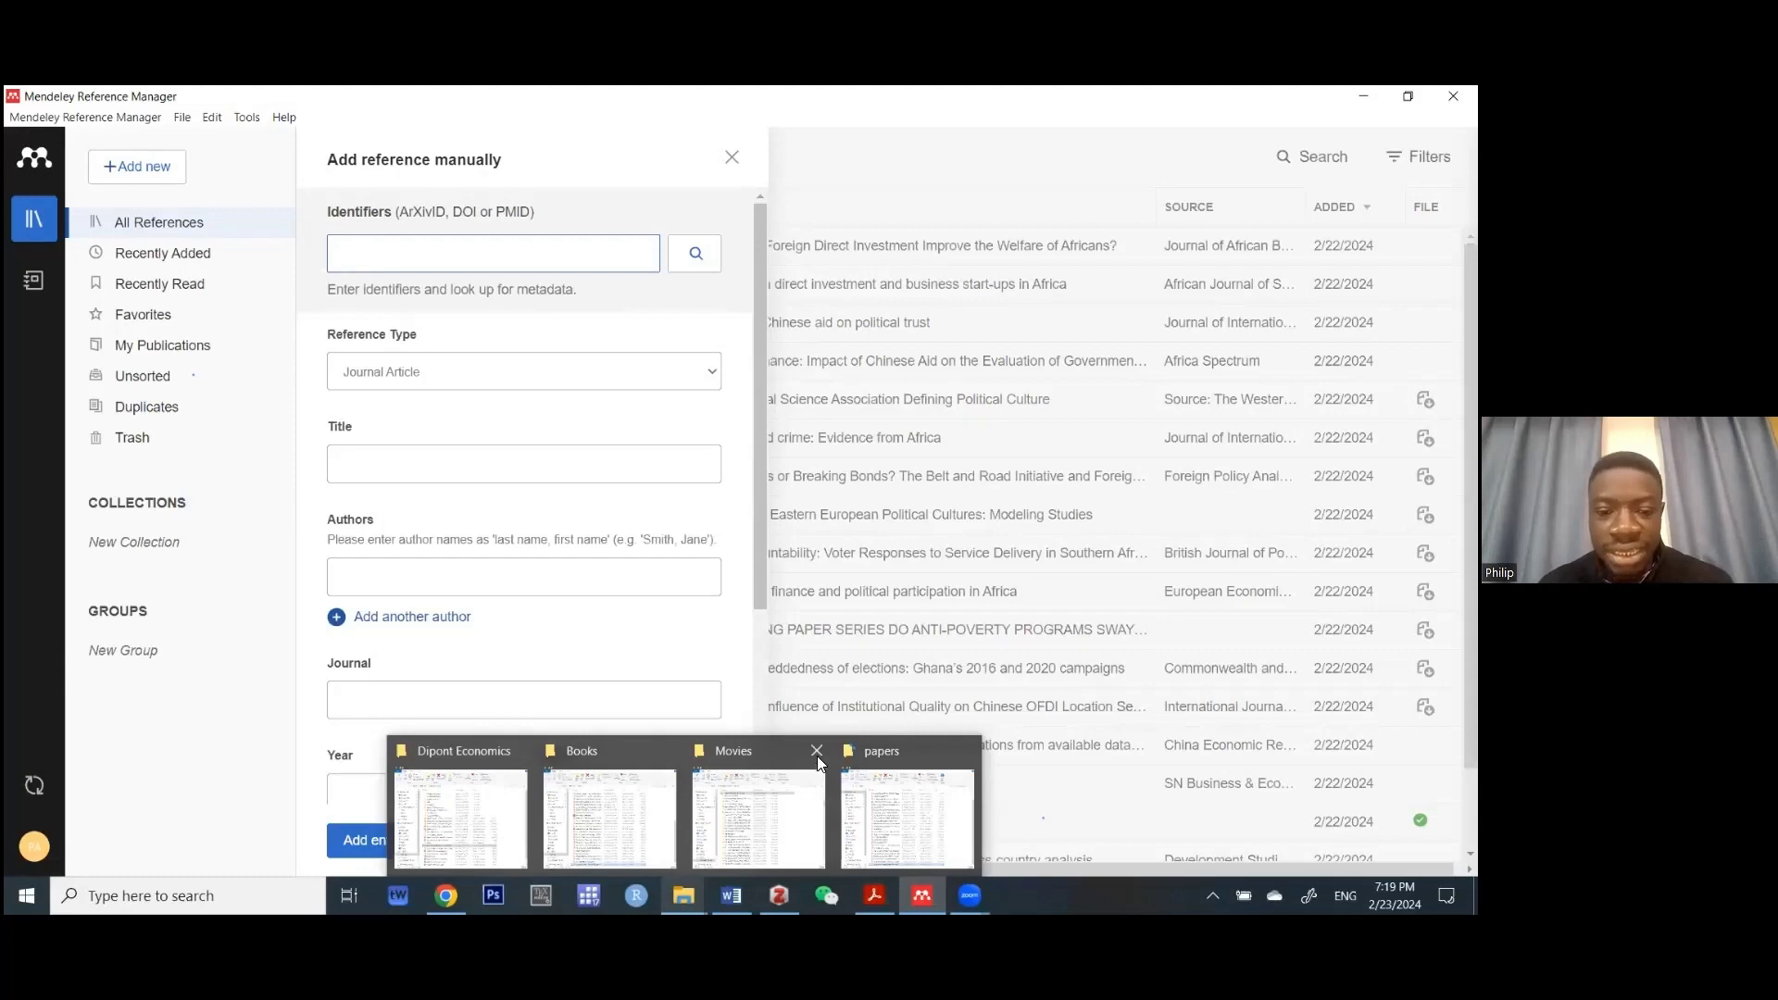
{"action": "left_click", "coordinate": [817, 756]}
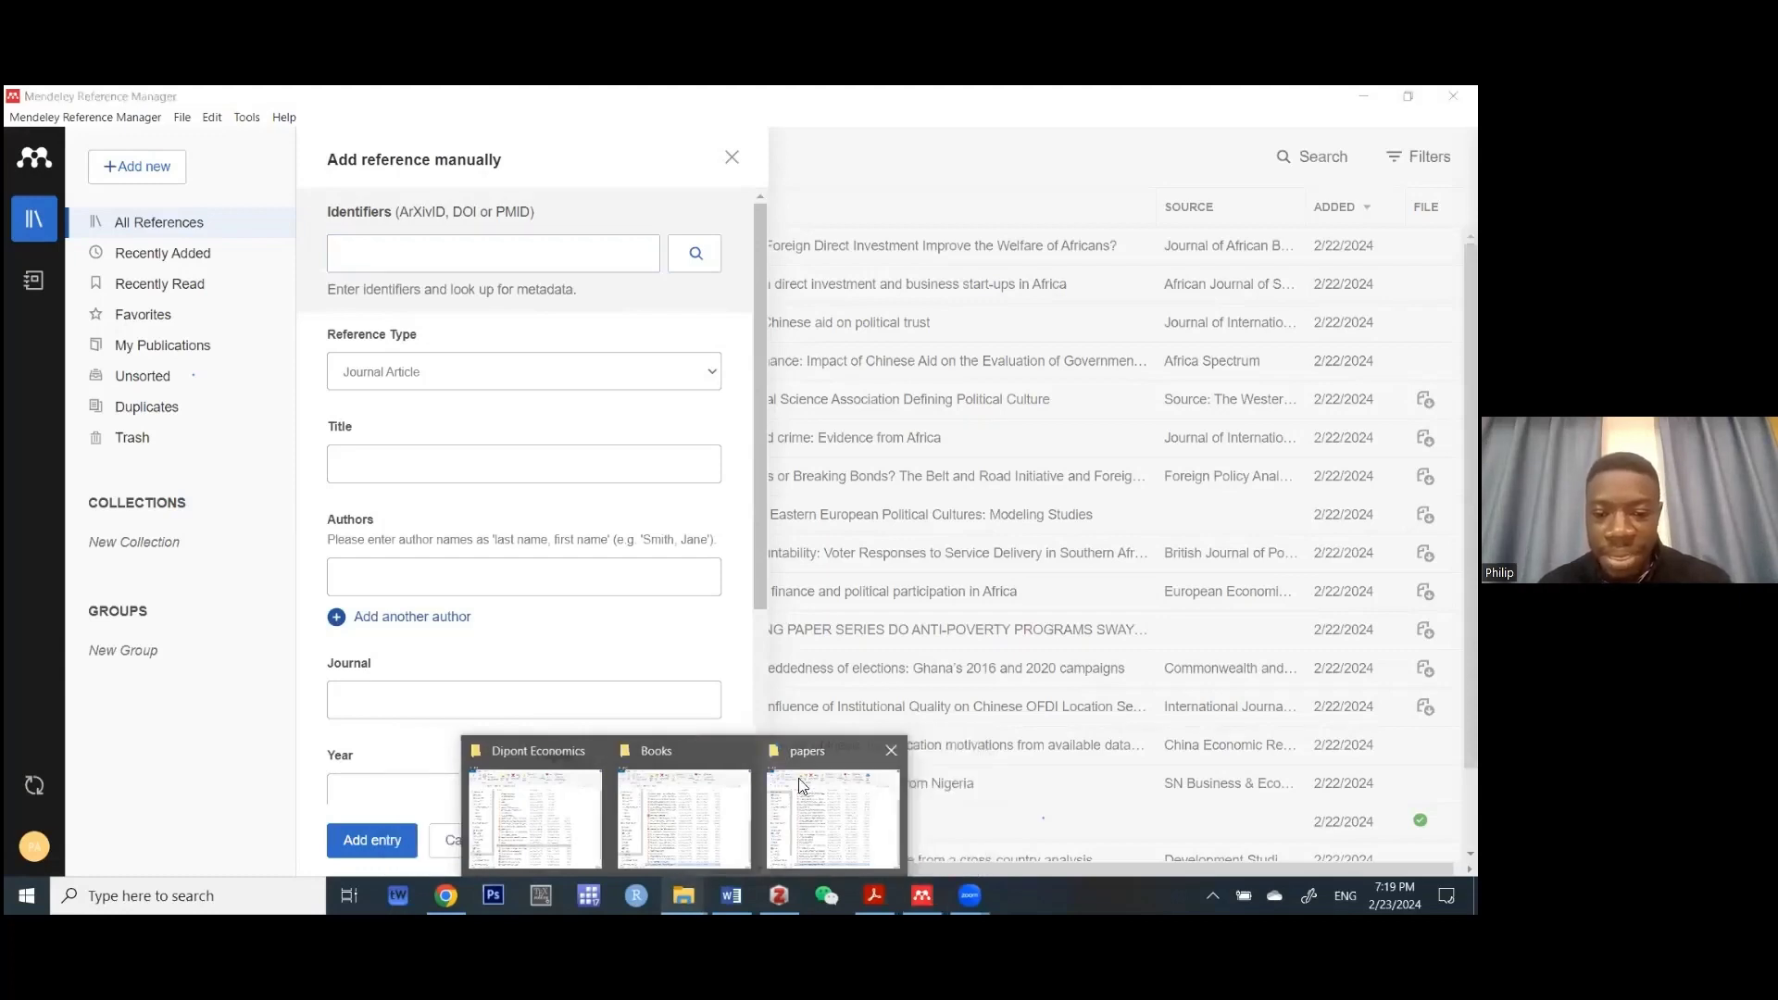
{"action": "left_click", "coordinate": [800, 780]}
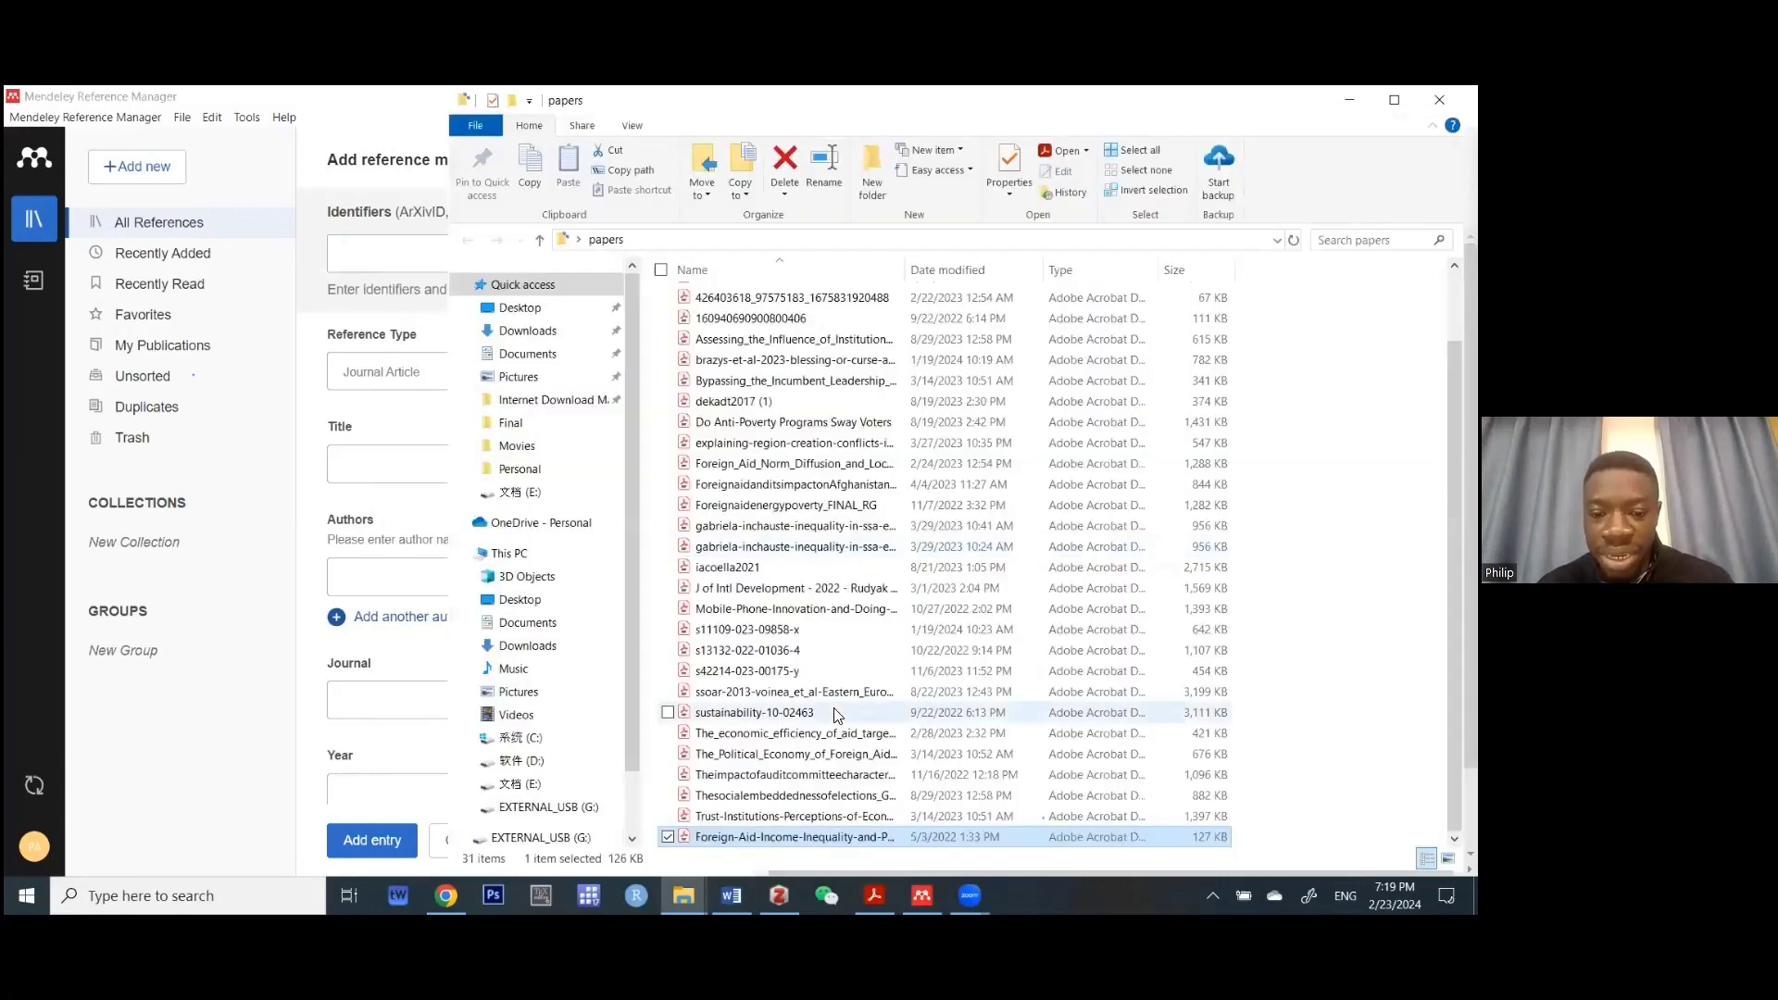
- Open the Trust-Institutions-Perceptions PDF from the papers folder, check its first pages for an identifier, and close it
{"action": "left_click", "coordinate": [758, 817]}
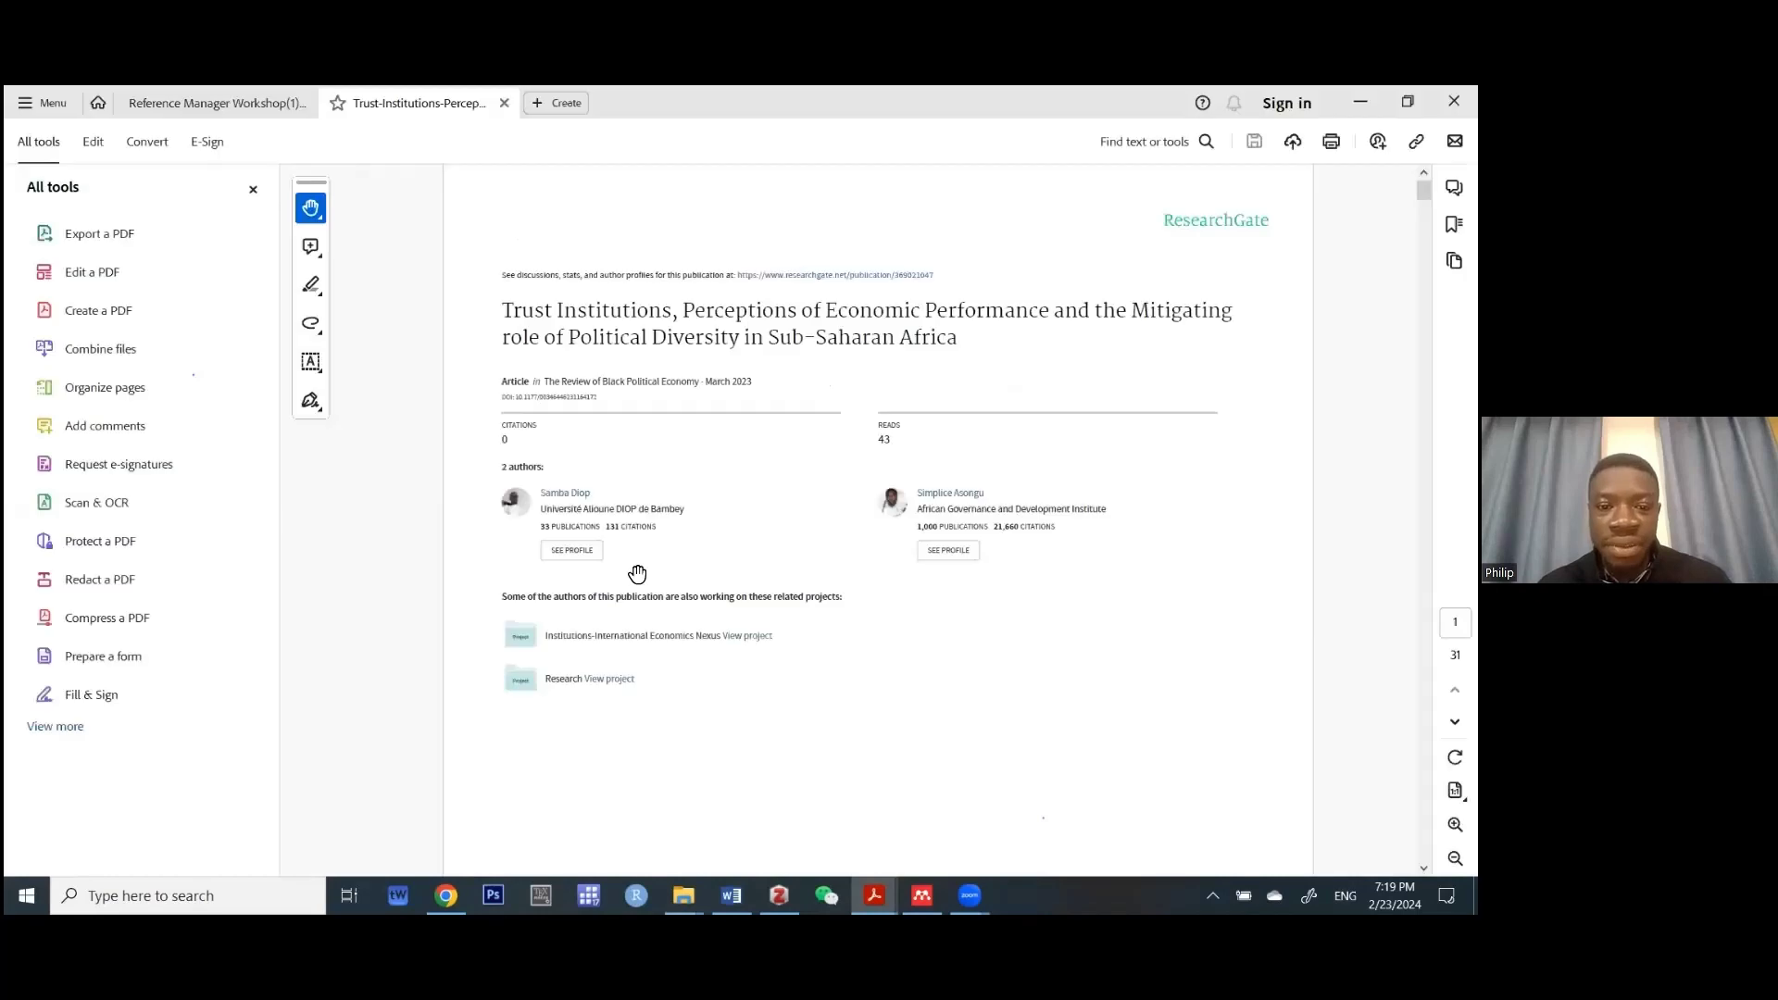
{"action": "scroll", "coordinate": [637, 575], "scroll_direction": "down", "scroll_amount": 5}
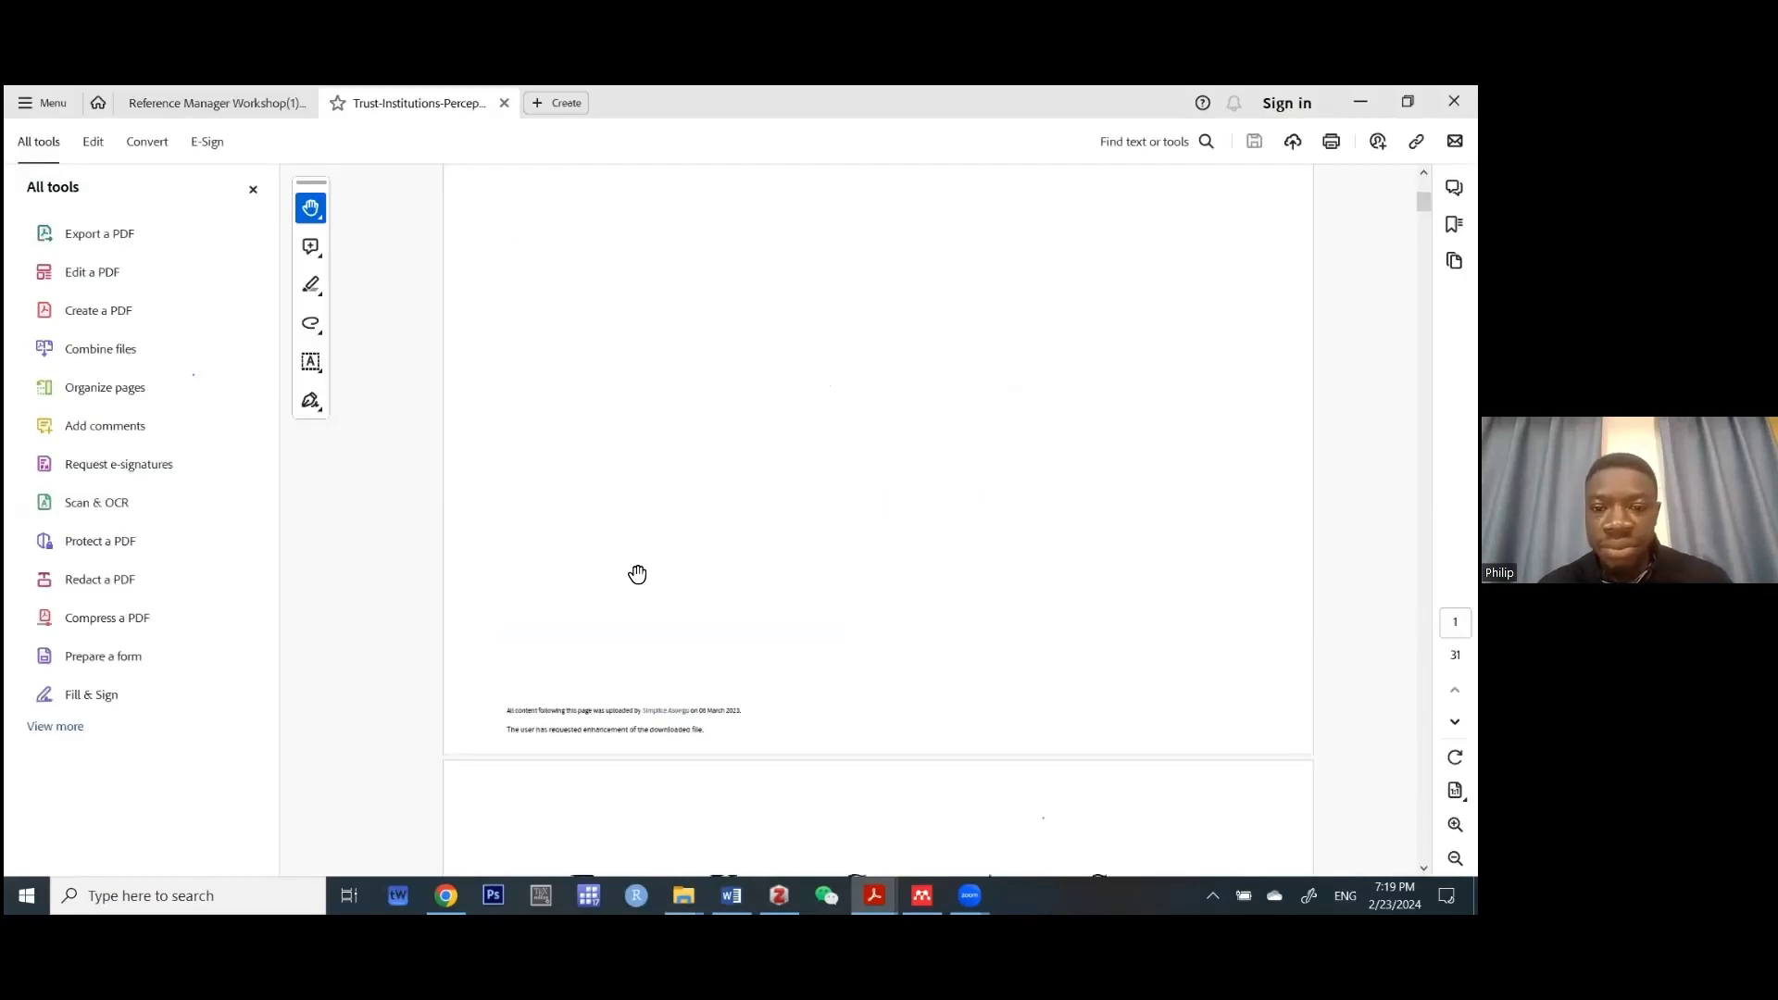
{"action": "scroll", "coordinate": [1118, 278], "scroll_direction": "down", "scroll_amount": 5}
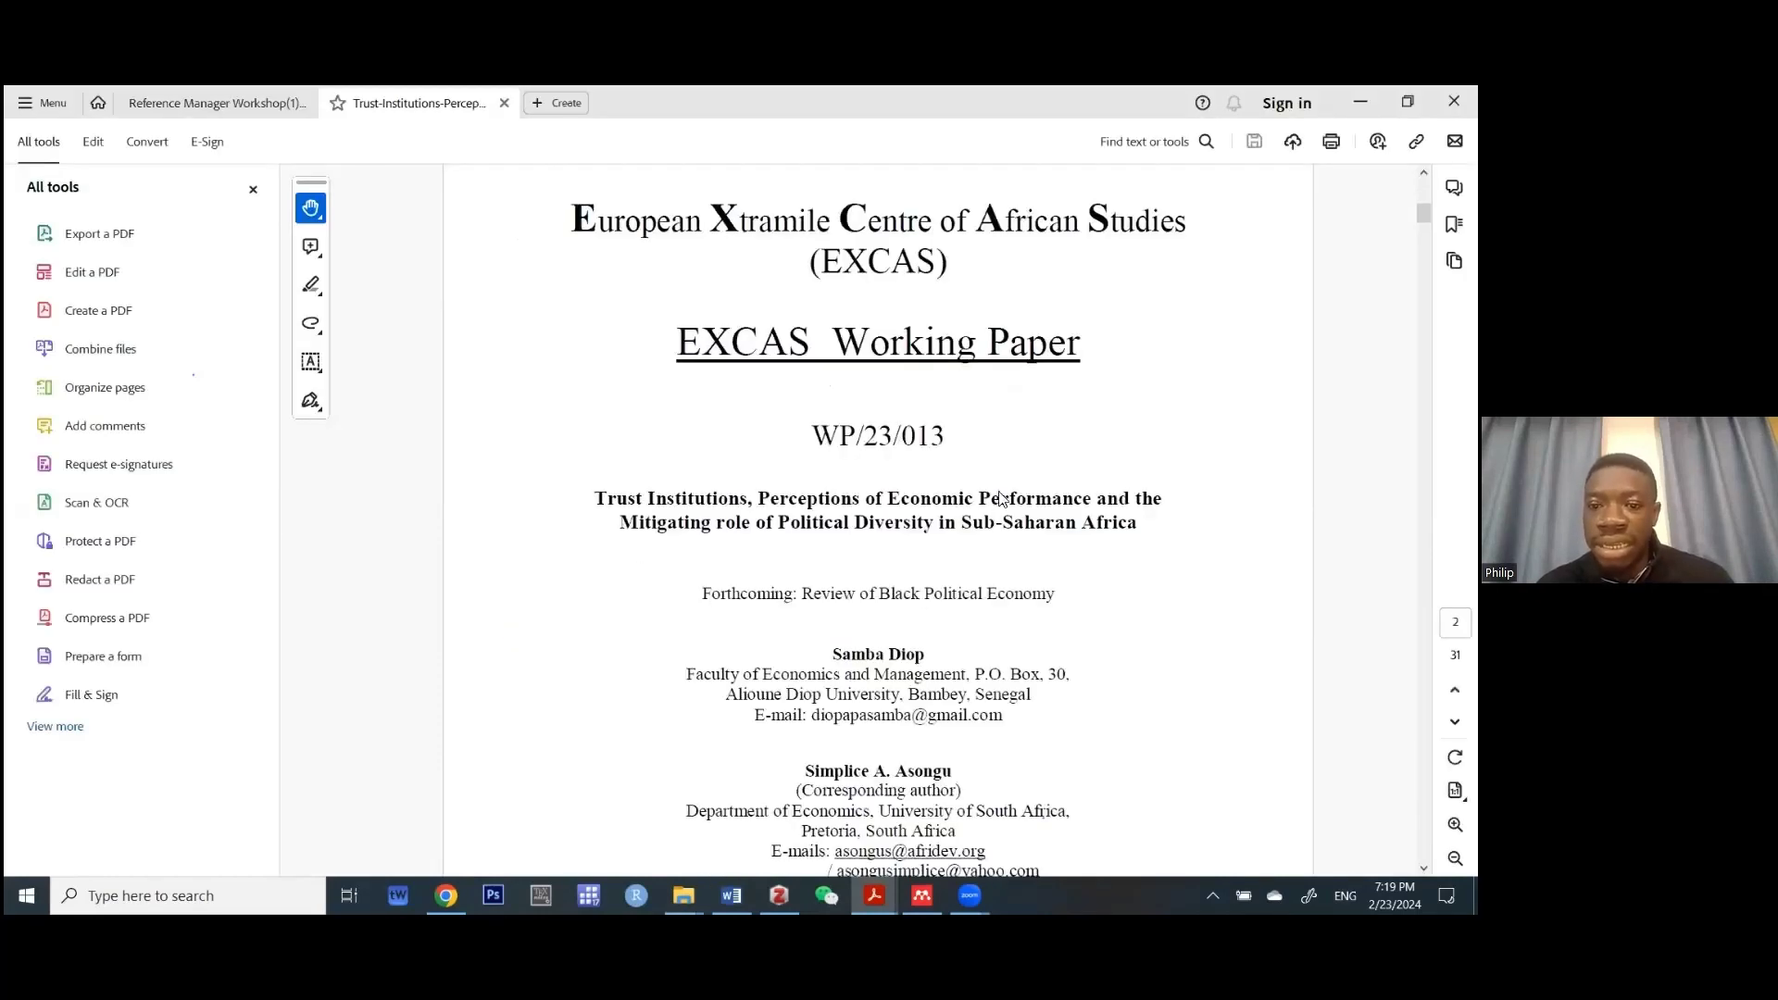
{"action": "left_click", "coordinate": [1454, 101]}
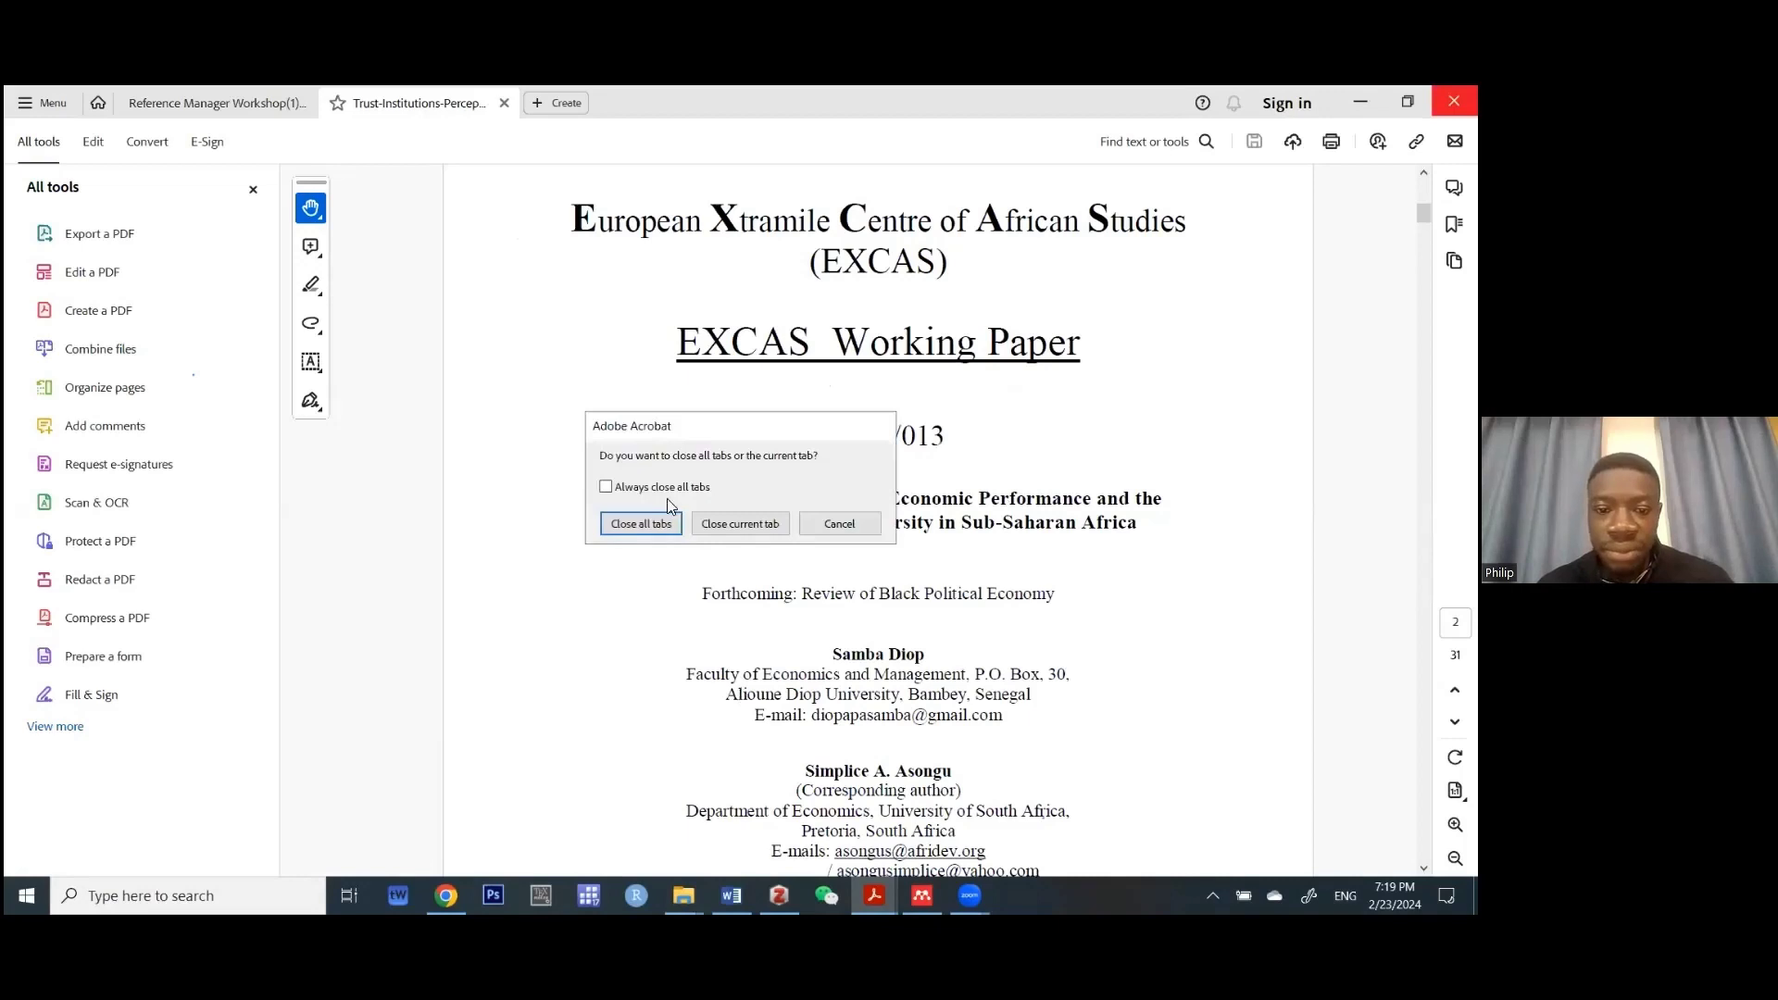
{"action": "left_click", "coordinate": [709, 525]}
{"action": "key", "text": "Escape"}
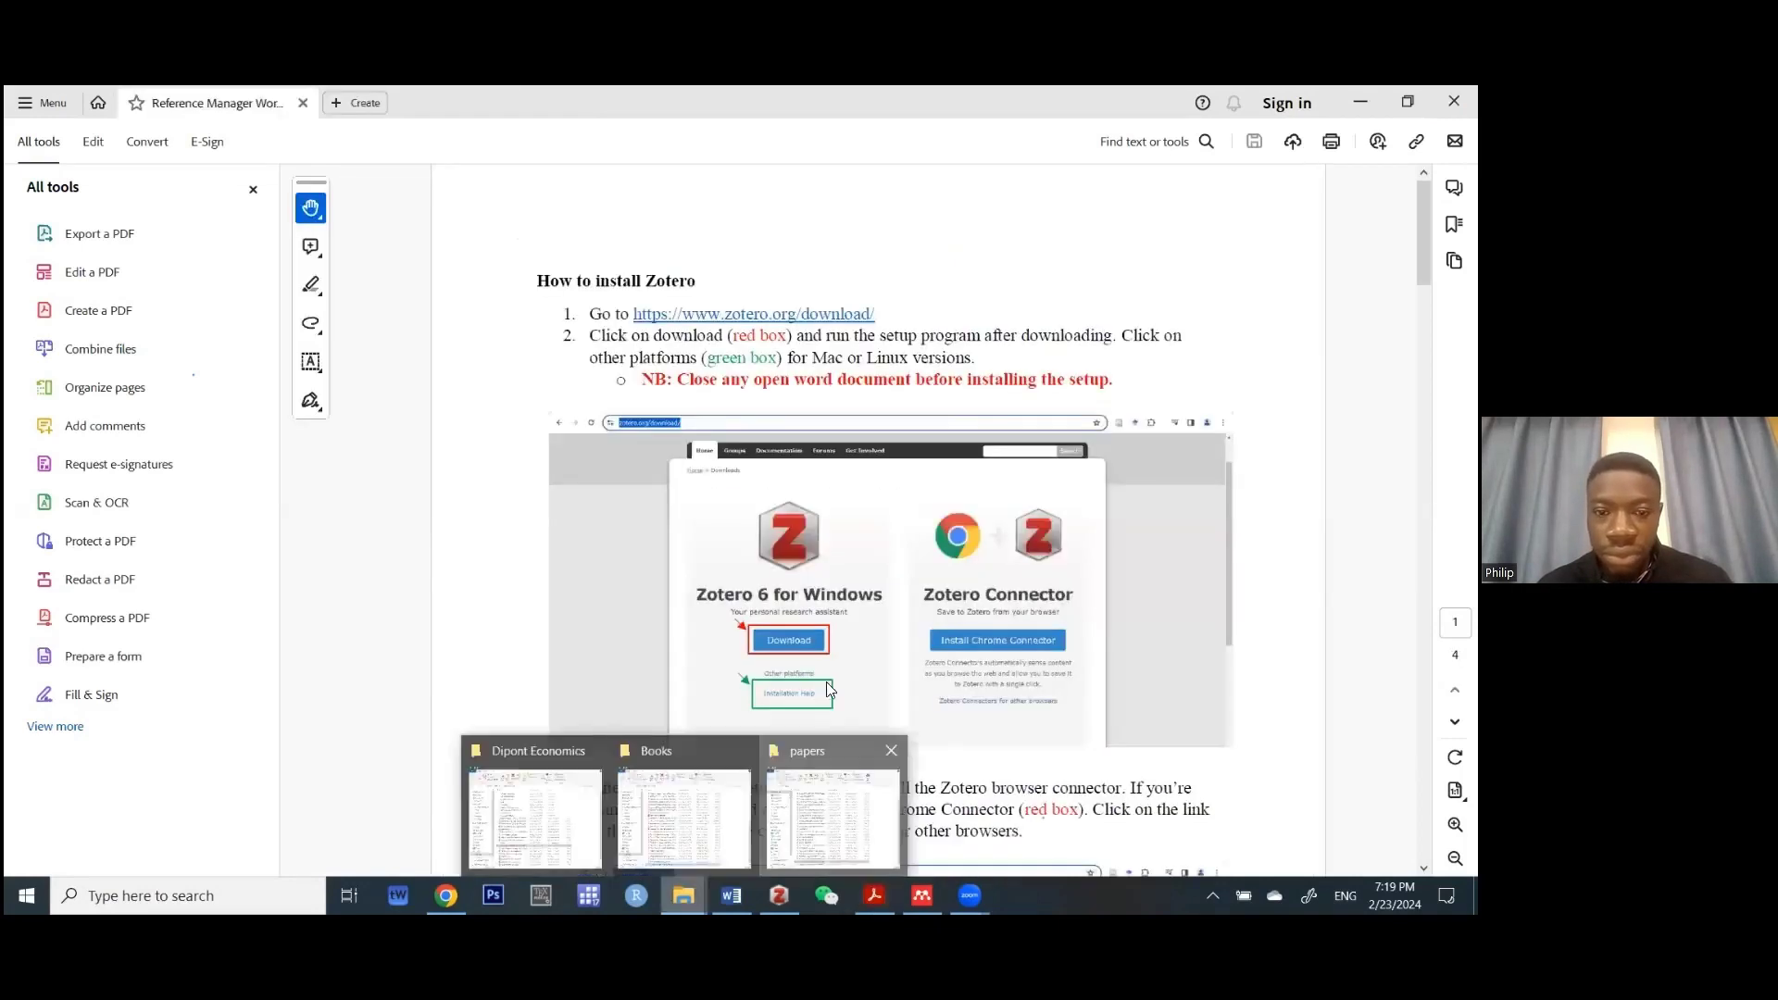
- Open the Do Anti-Poverty Programs Sway Voters PDF from the papers folder and check its first page for a DOI
{"action": "key", "text": "alt+Tab"}
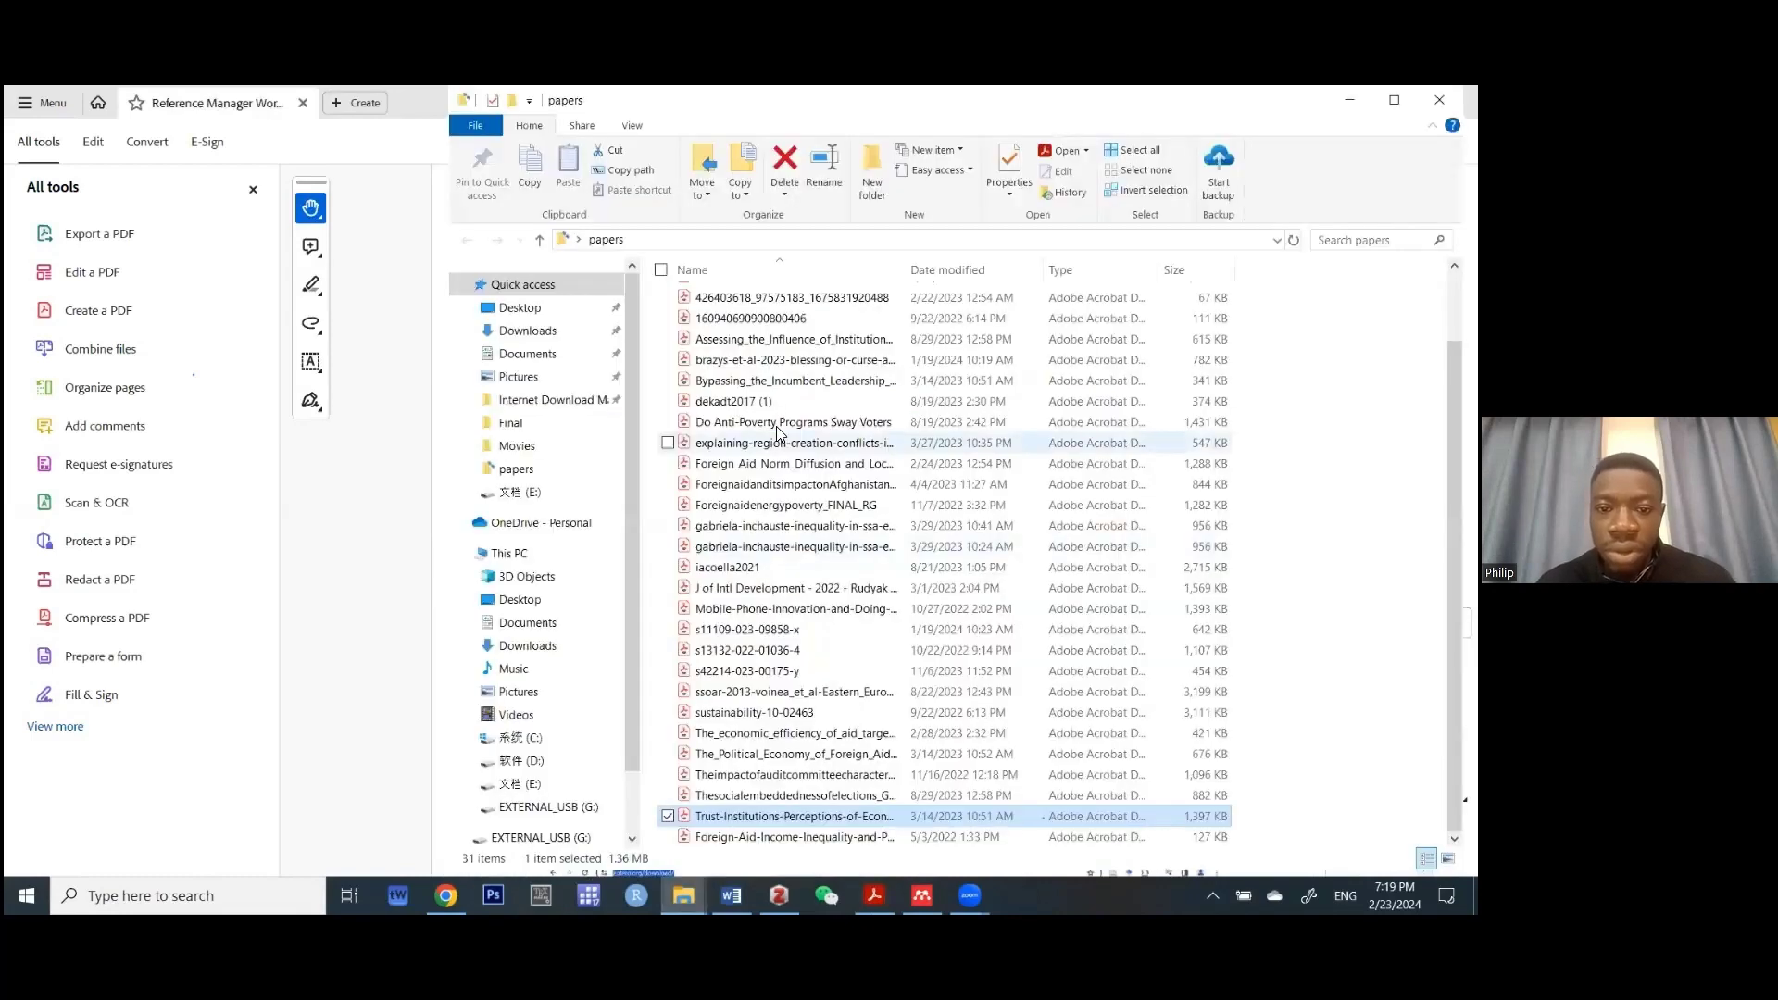
{"action": "left_click", "coordinate": [778, 422]}
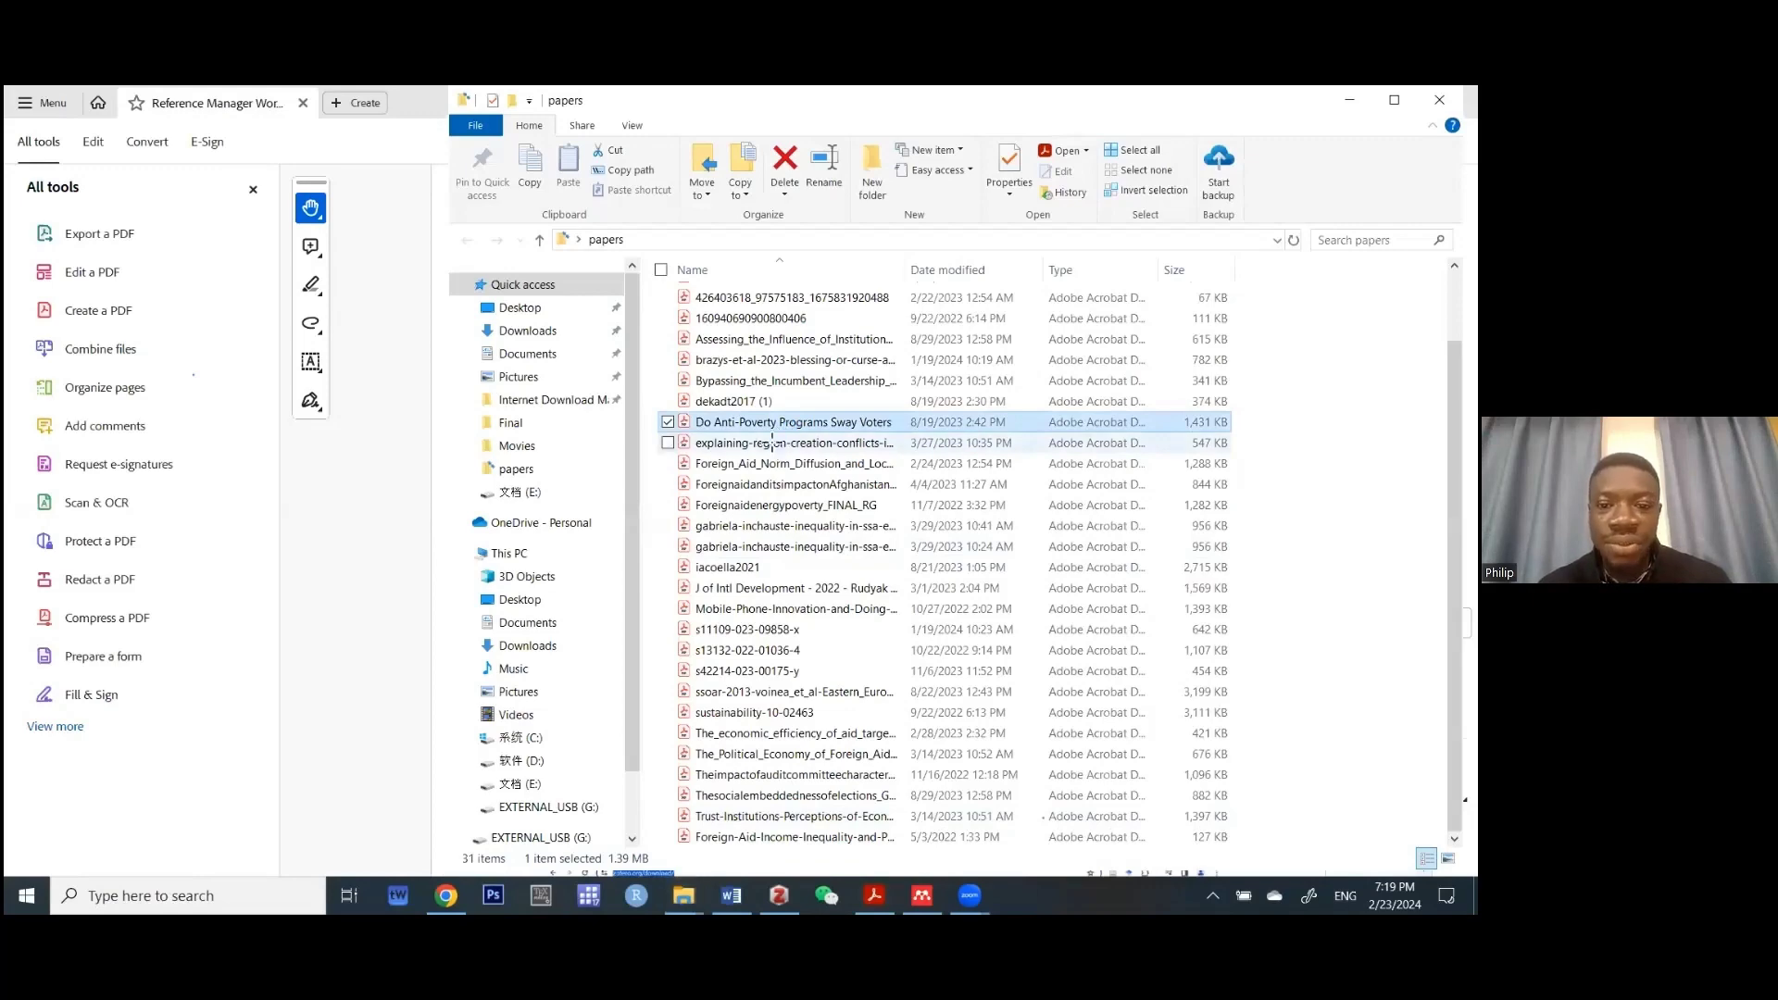
{"action": "key", "text": "alt+Tab"}
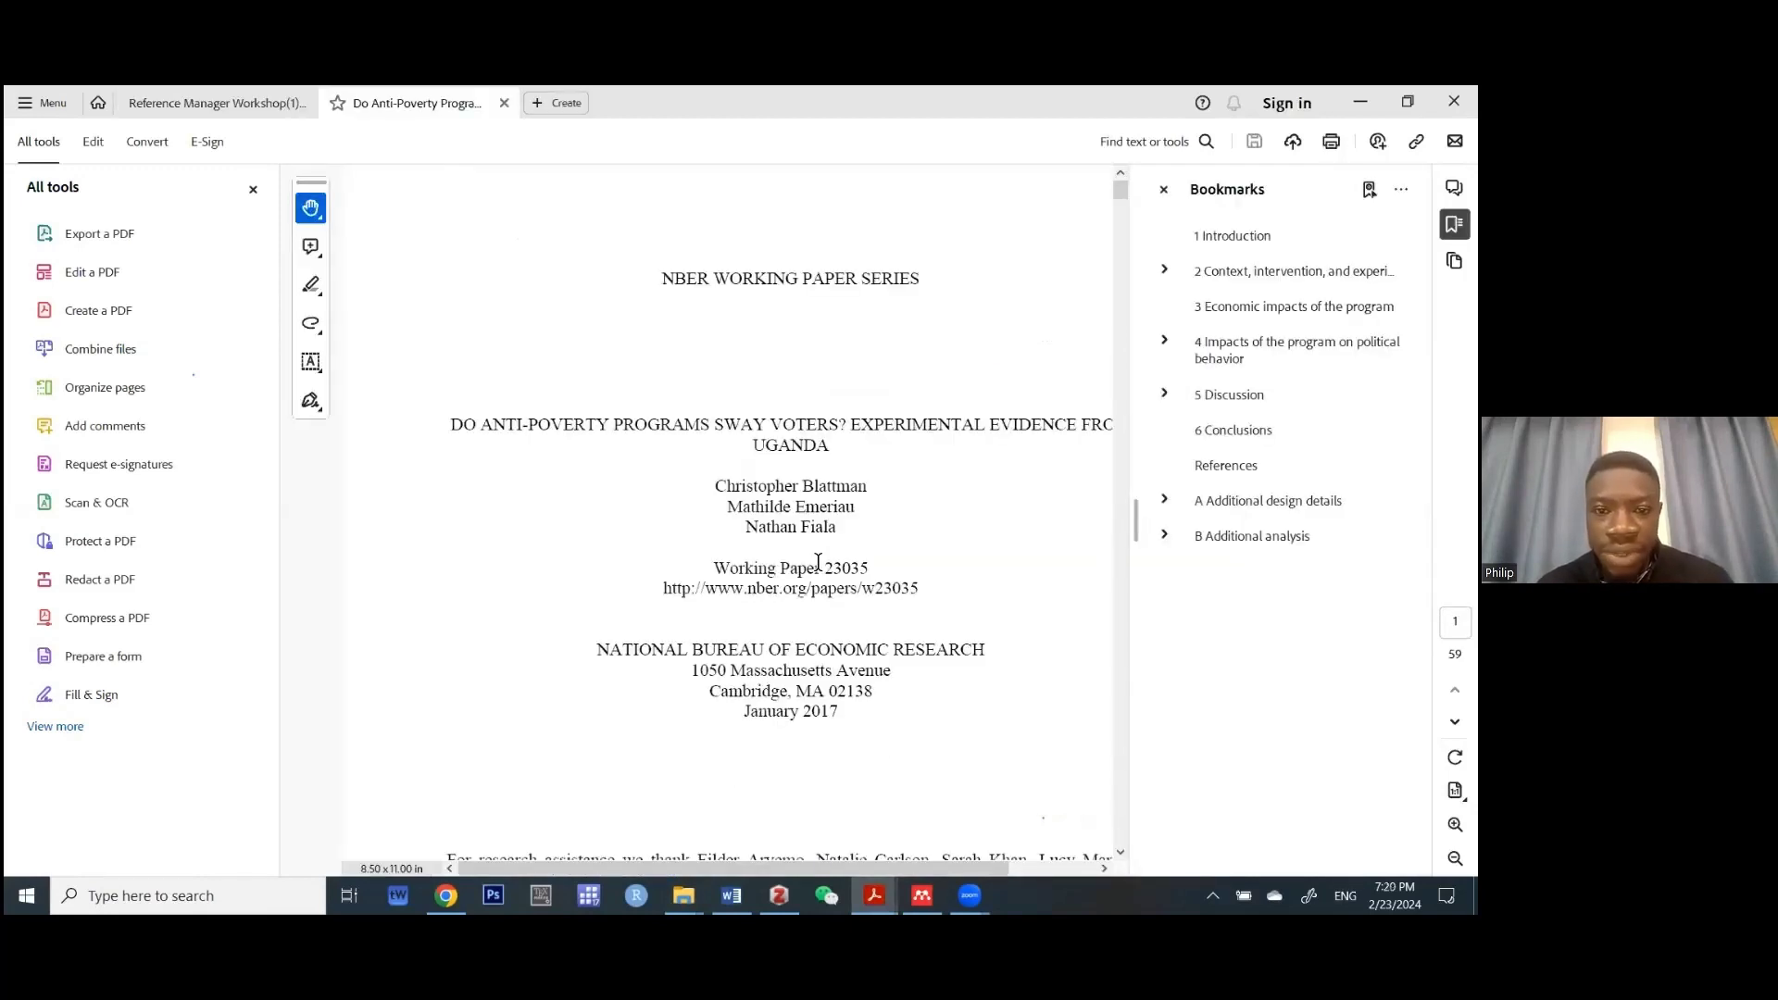
{"action": "scroll", "coordinate": [819, 562], "scroll_direction": "down", "scroll_amount": 3}
{"action": "scroll", "coordinate": [819, 563], "scroll_direction": "down", "scroll_amount": 2}
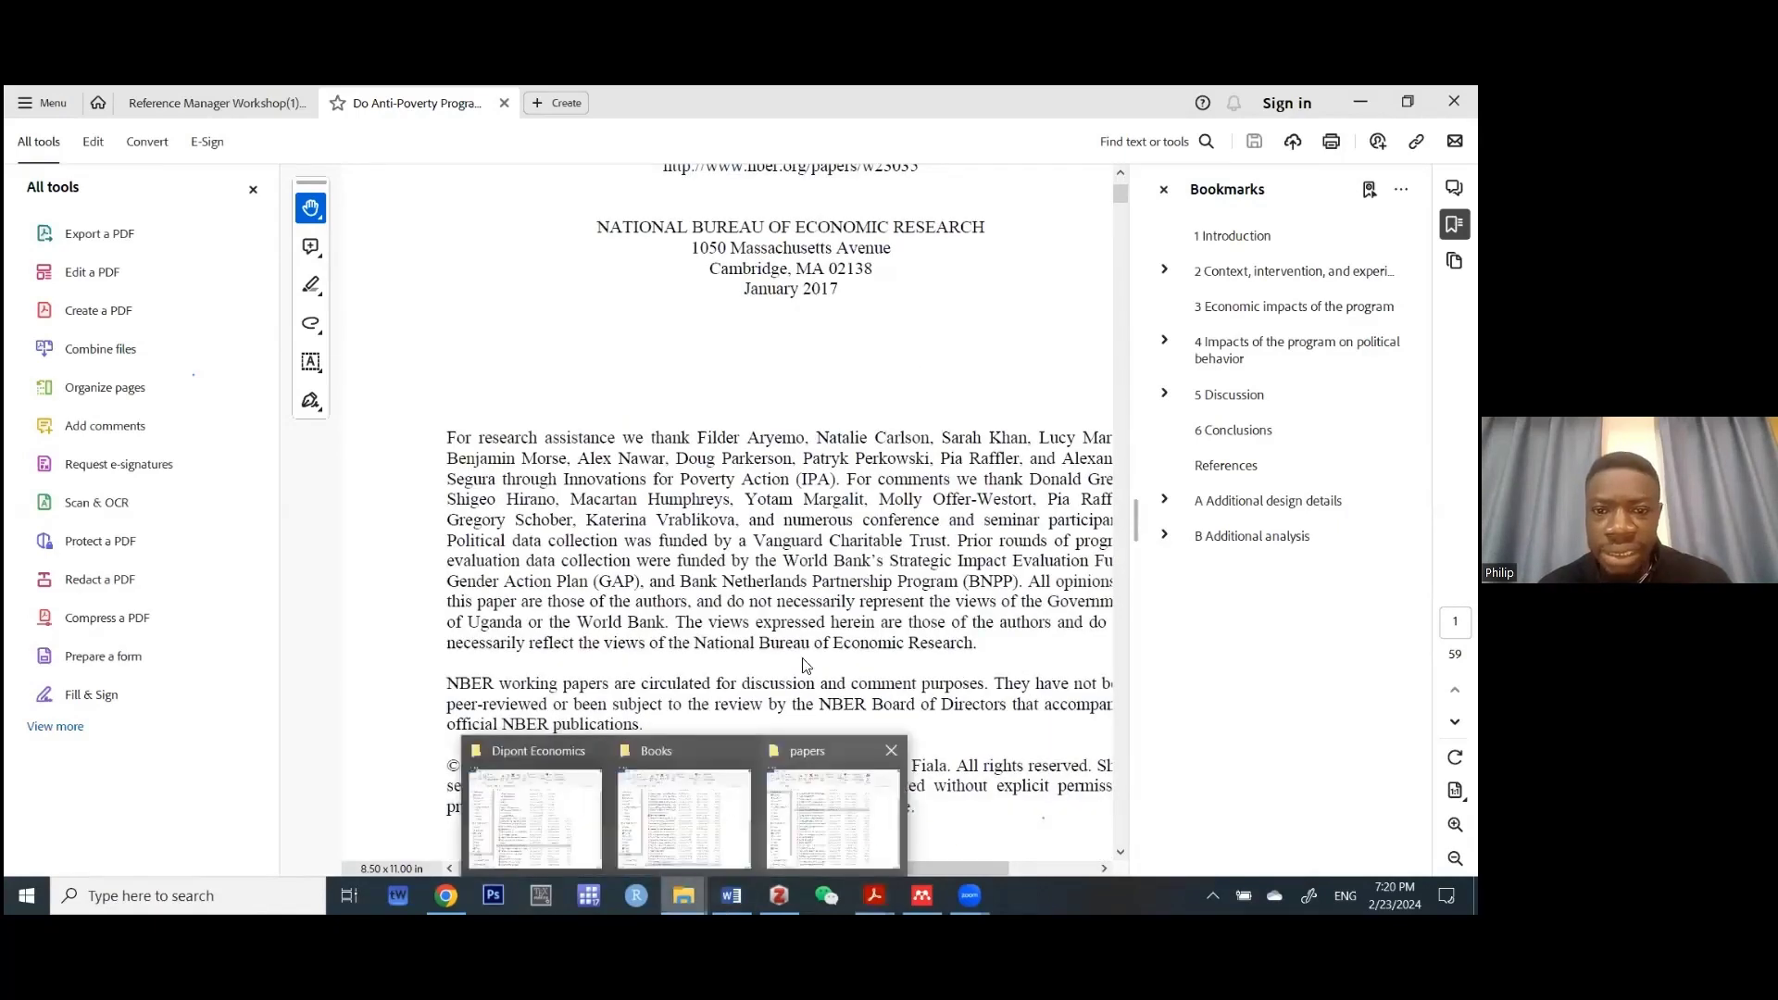
- Open dekadt2017 (1) from the papers folder and copy the DOI printed above the article title
{"action": "left_click", "coordinate": [832, 815]}
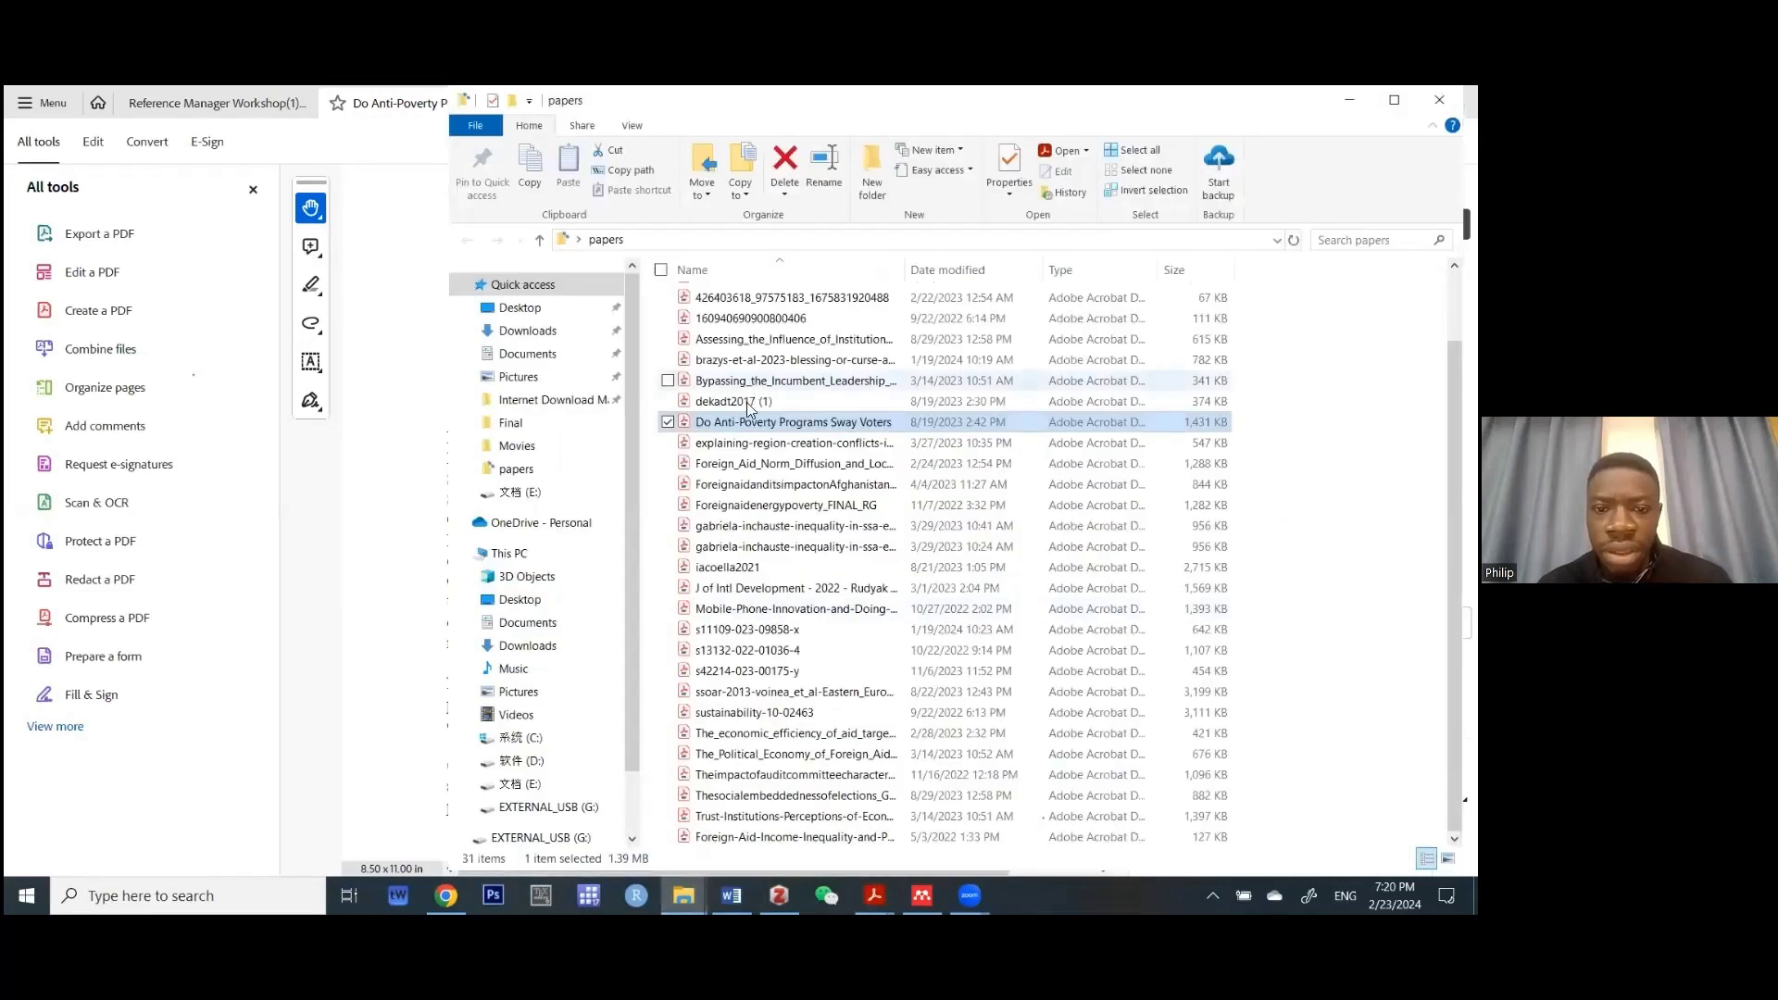
{"action": "double_click", "coordinate": [750, 403]}
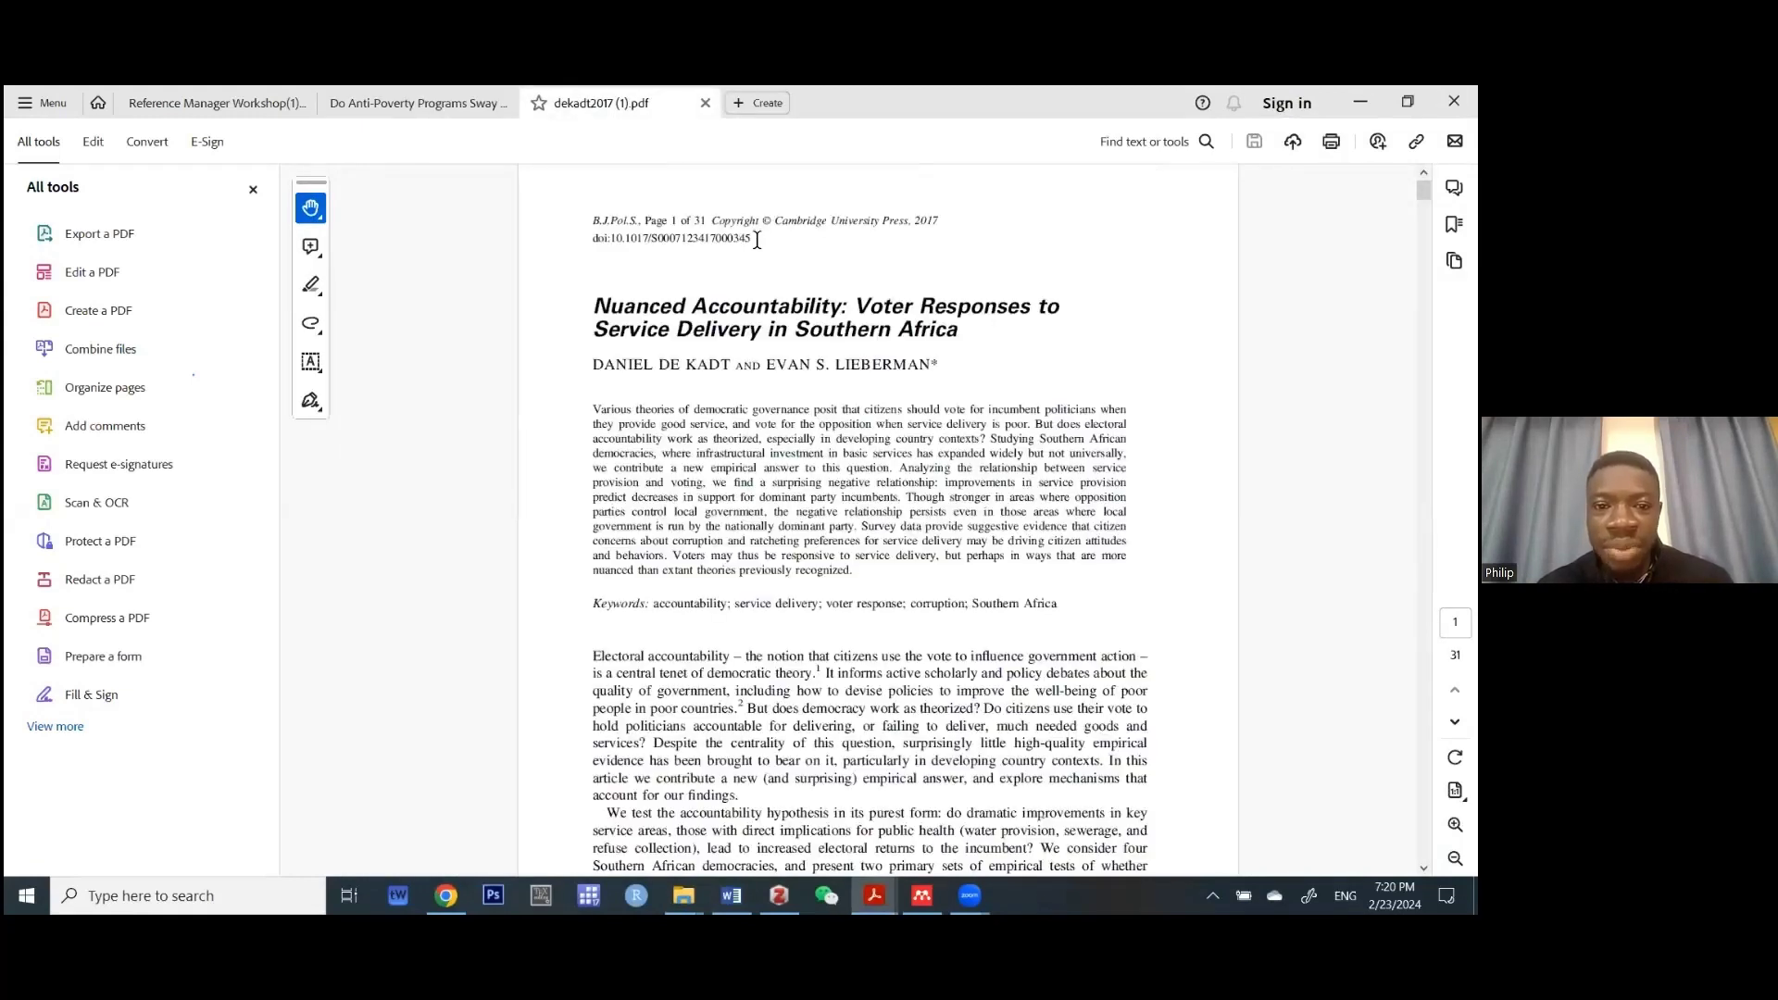
{"action": "left_click_drag", "start_coordinate": [756, 240], "coordinate": [613, 242]}
{"action": "key", "text": "ctrl+c"}
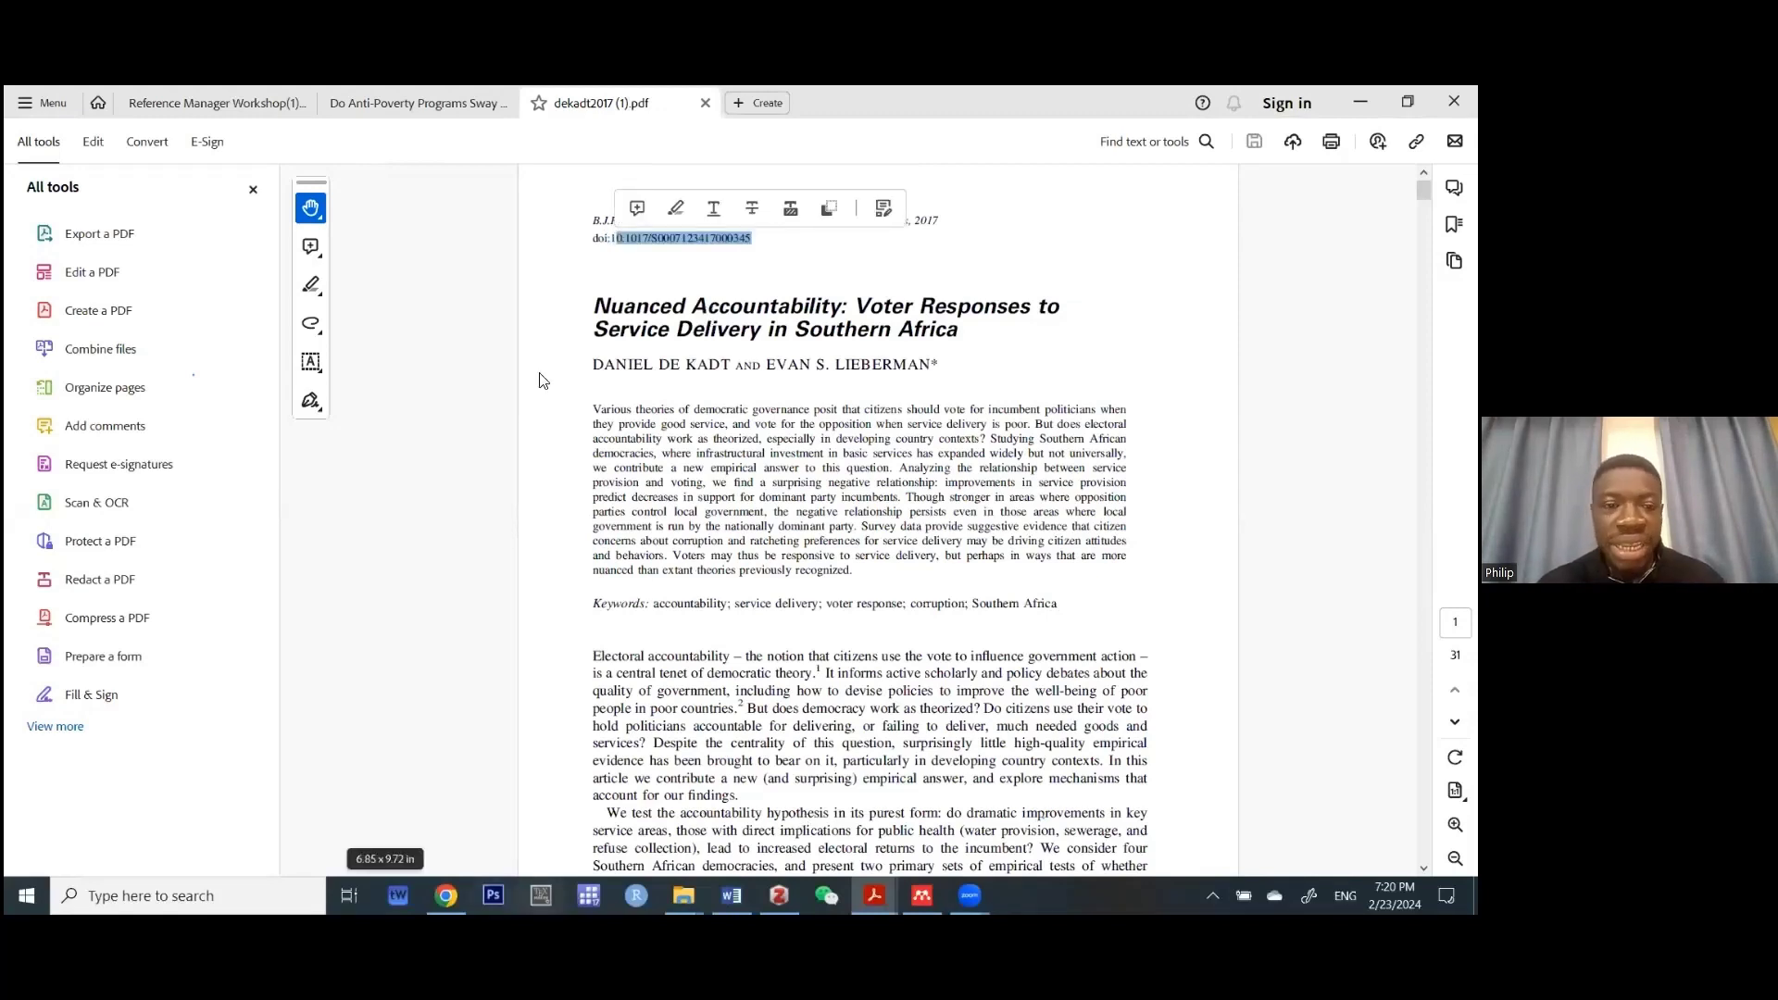
- Switch to Mendeley Reference Manager and dismiss all the watched-folder warnings
{"action": "left_click", "coordinate": [921, 895]}
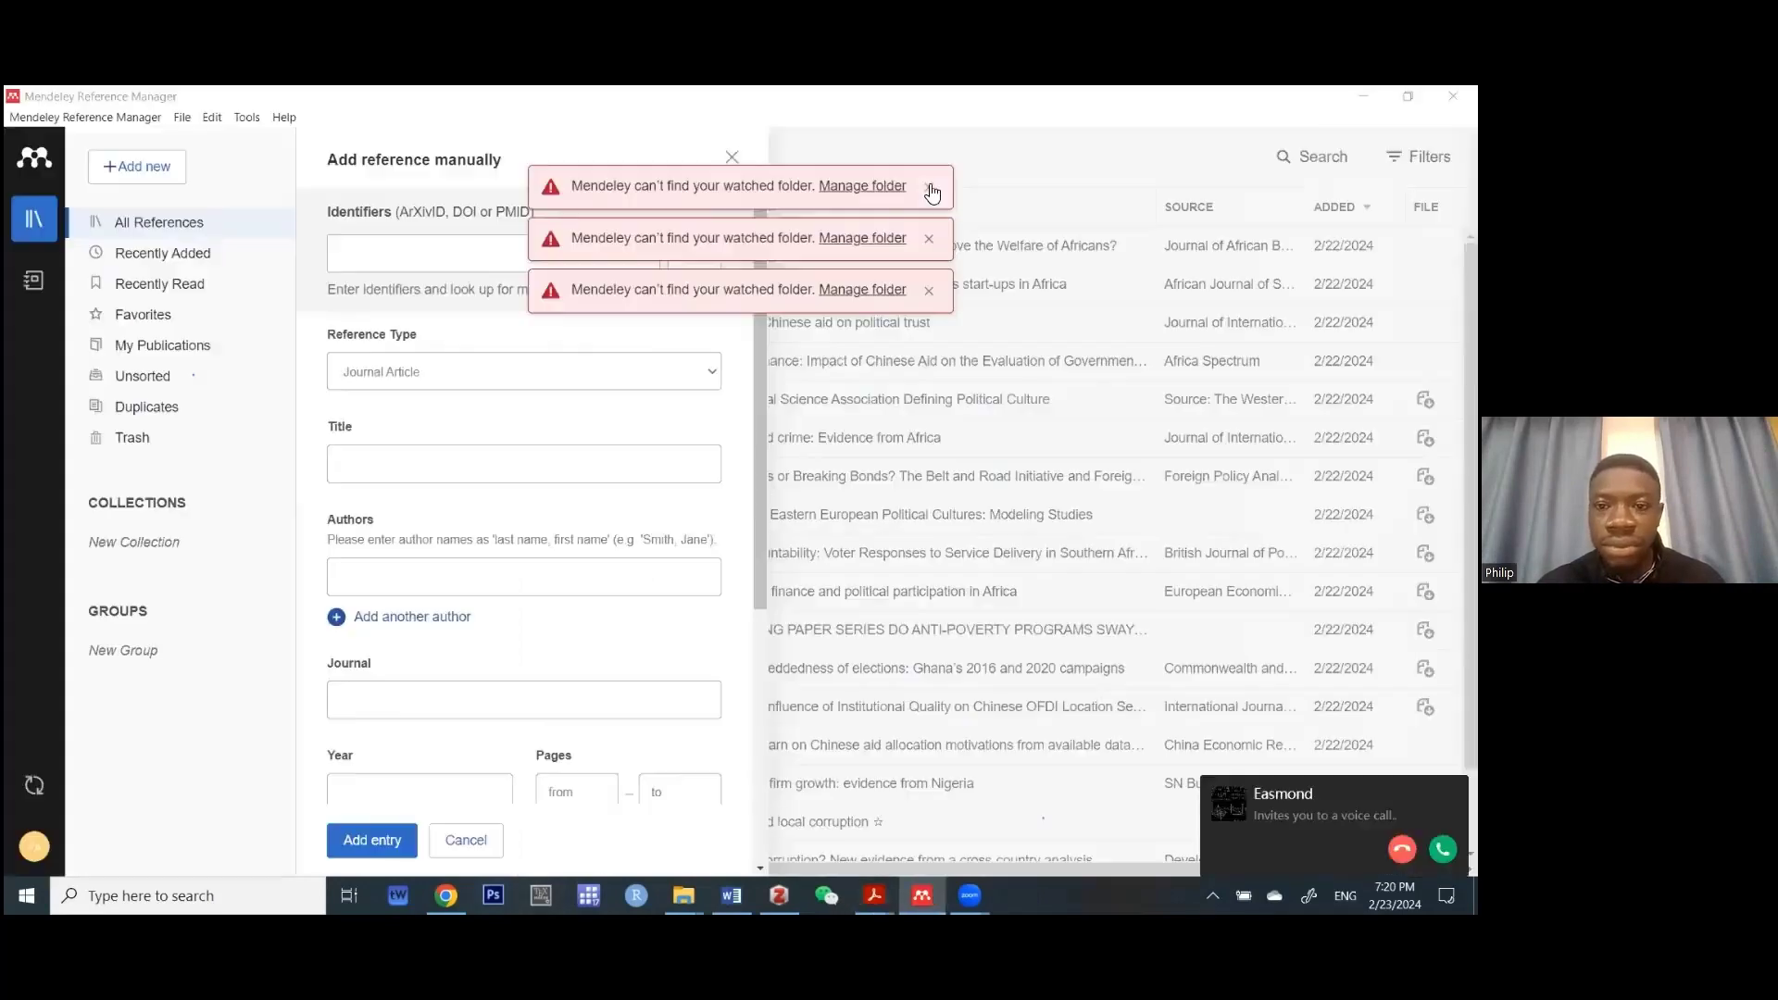
{"action": "left_click", "coordinate": [929, 188]}
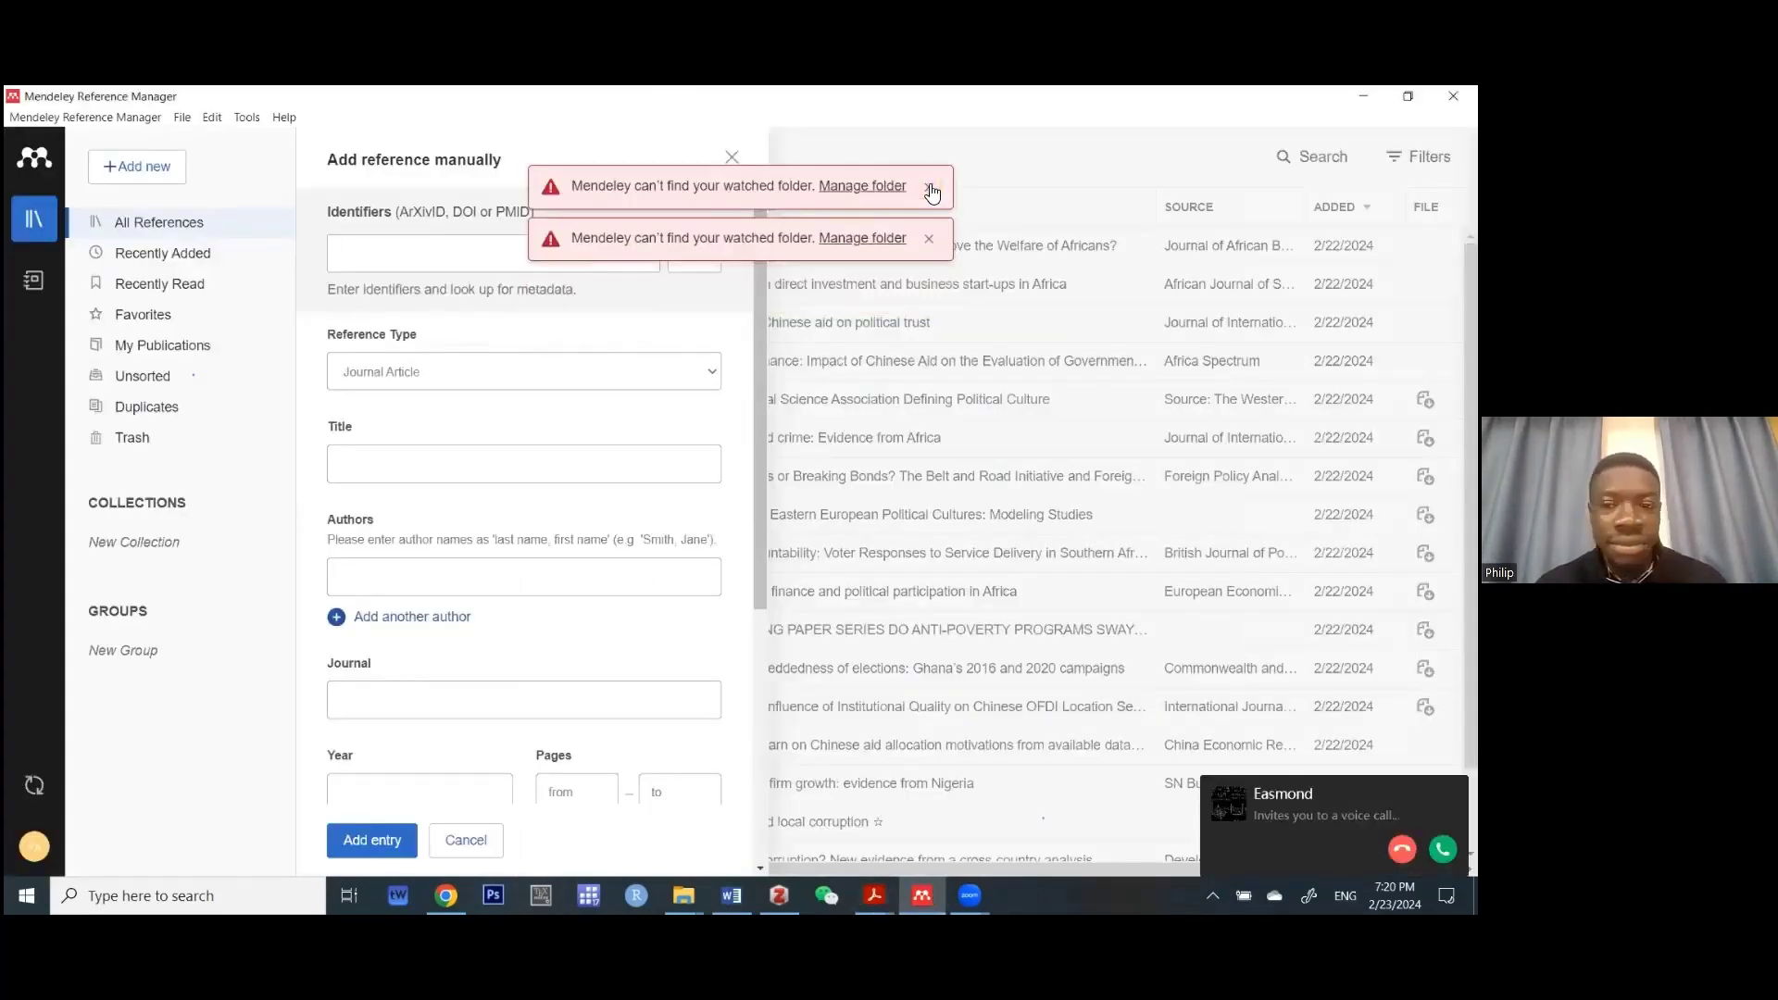
{"action": "left_click", "coordinate": [929, 188]}
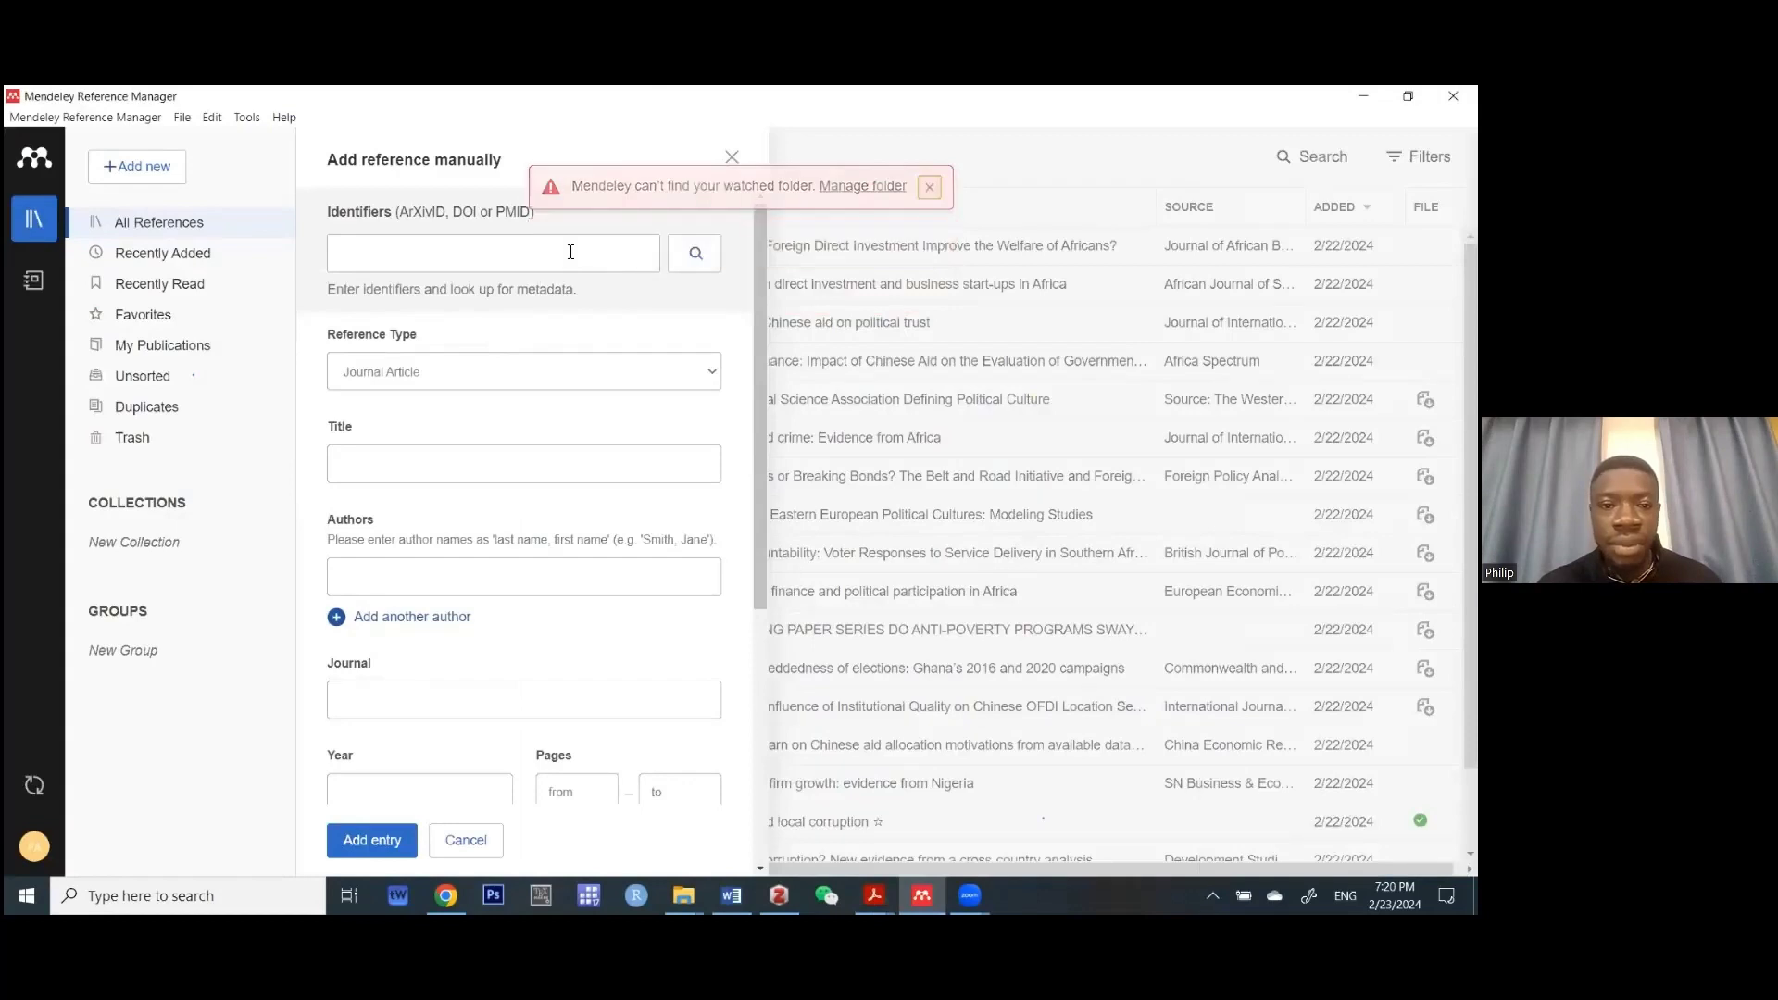
{"action": "left_click", "coordinate": [929, 188]}
{"action": "left_click", "coordinate": [567, 254]}
{"action": "key", "text": "ctrl+v"}
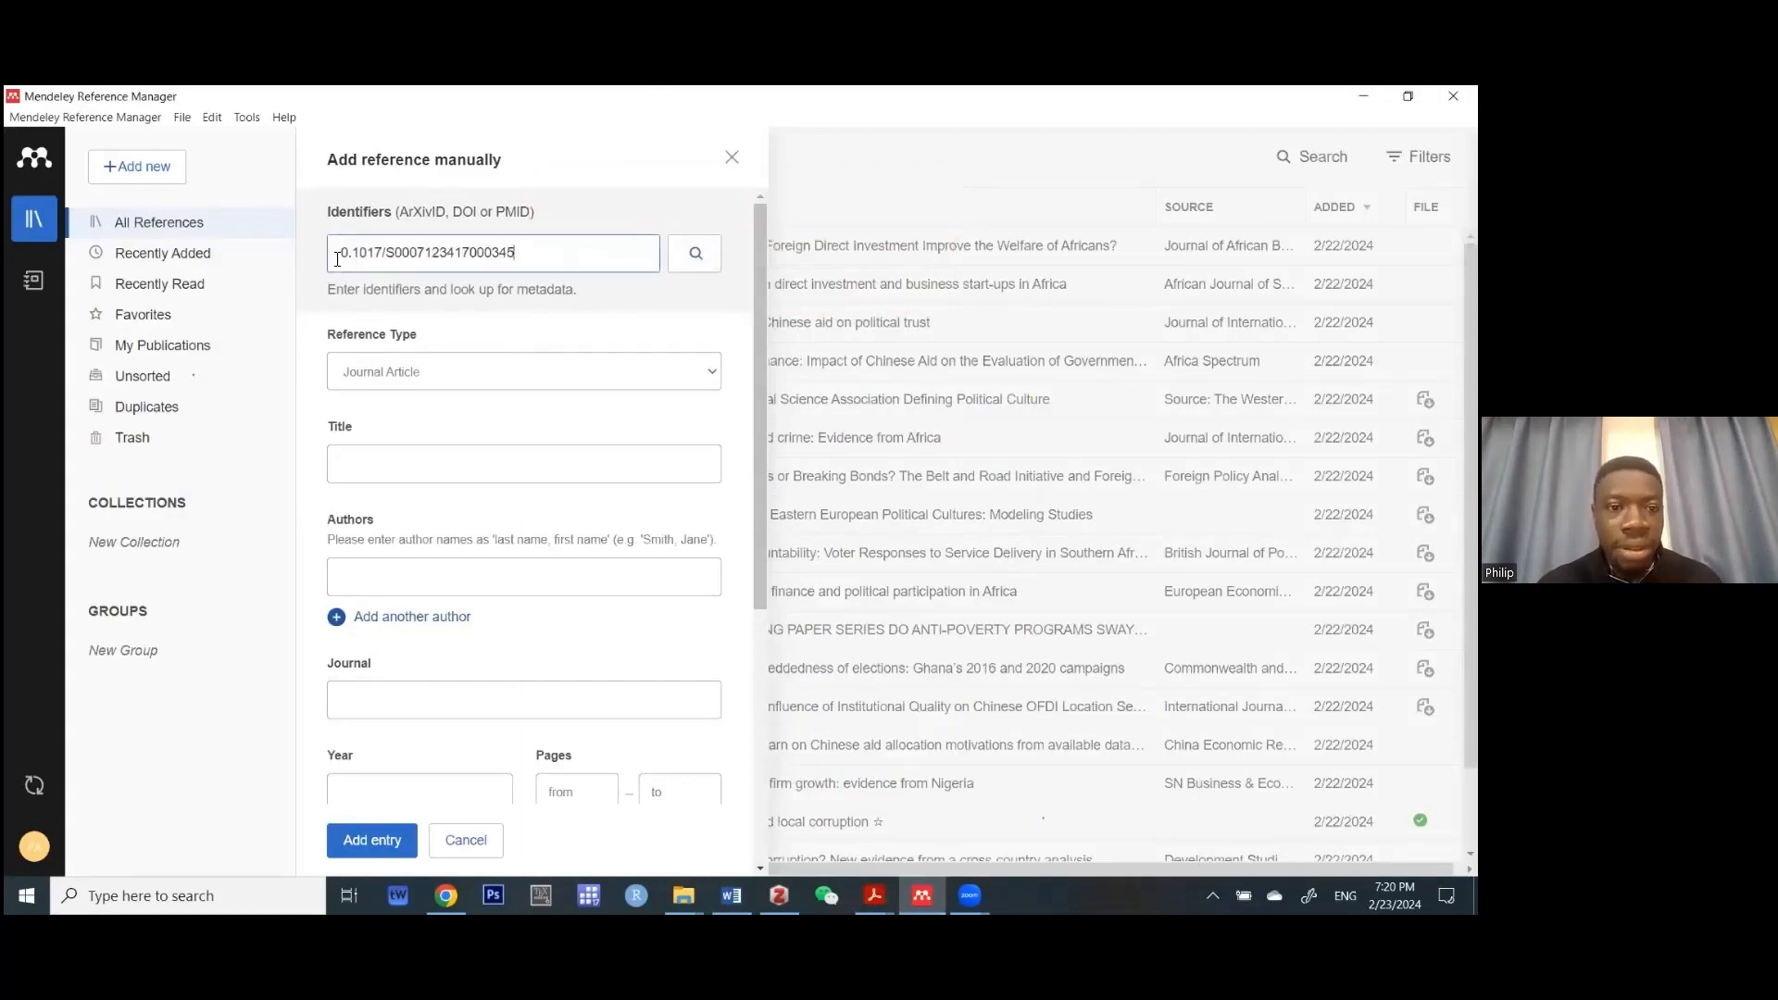
{"action": "left_click", "coordinate": [338, 253]}
{"action": "type", "text": "1"}
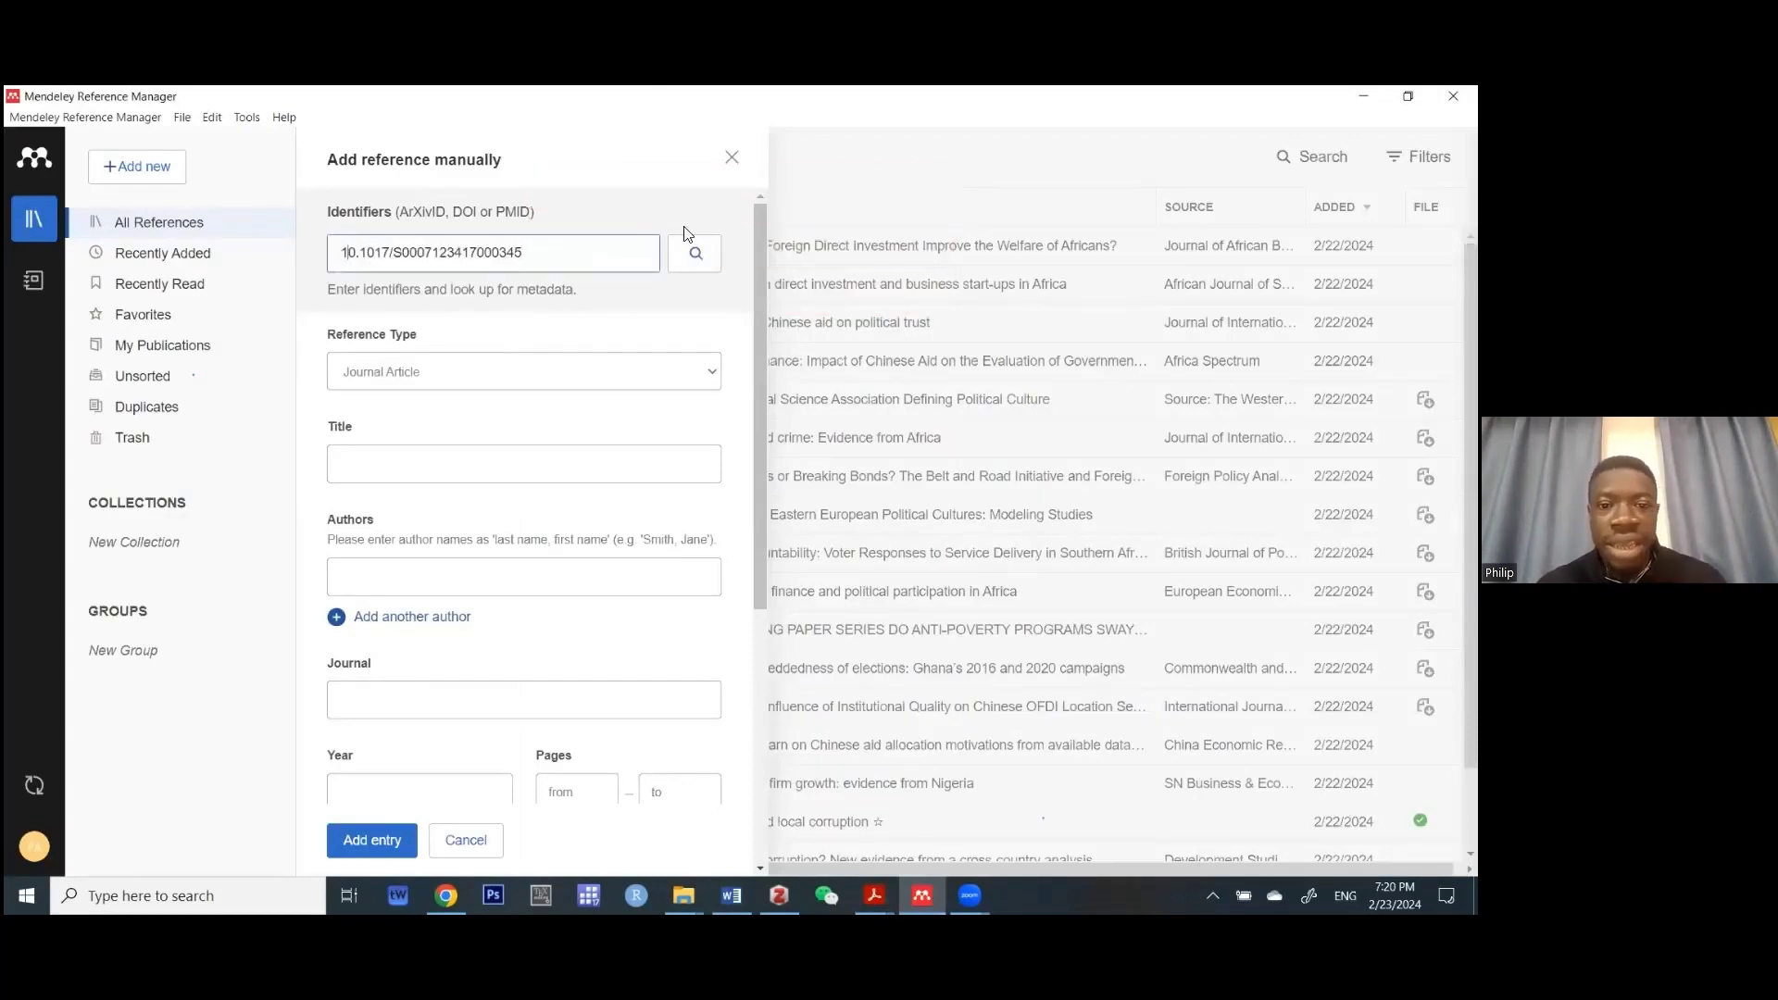
{"action": "left_click", "coordinate": [702, 258]}
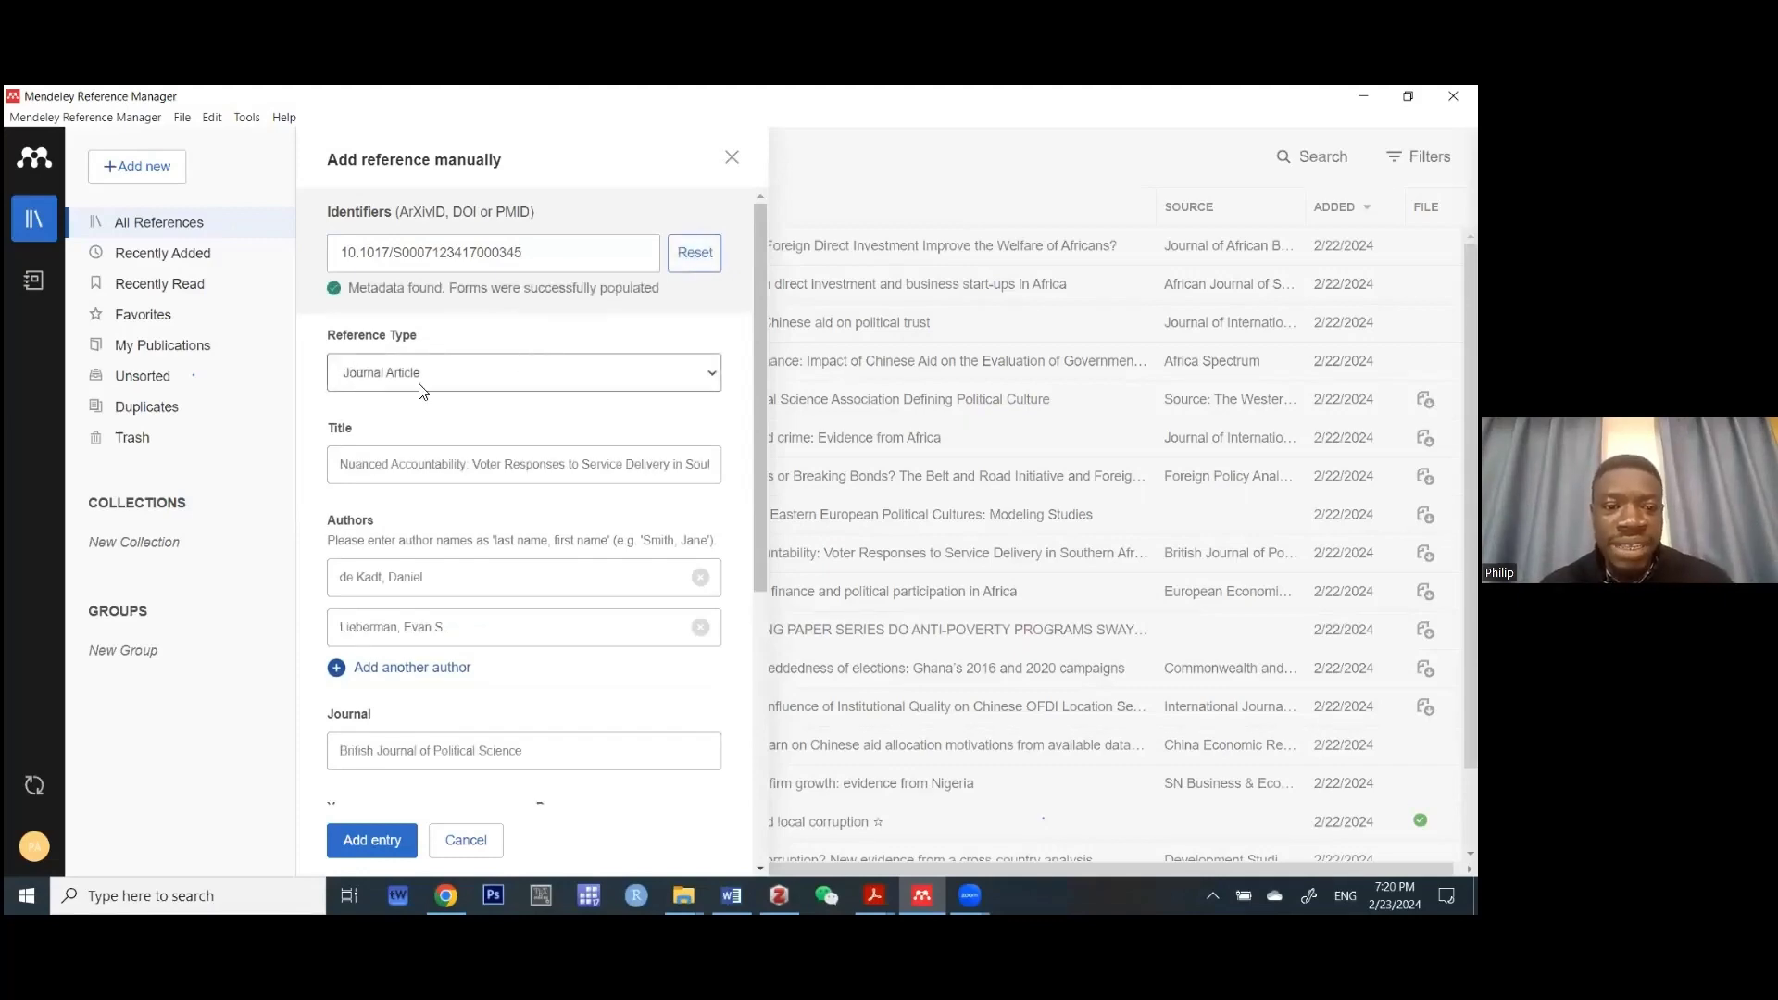
- Review the retrieved title, authors, journal, year, pages, volume, issue, date and abstract in the reference form
{"action": "left_click", "coordinate": [379, 472]}
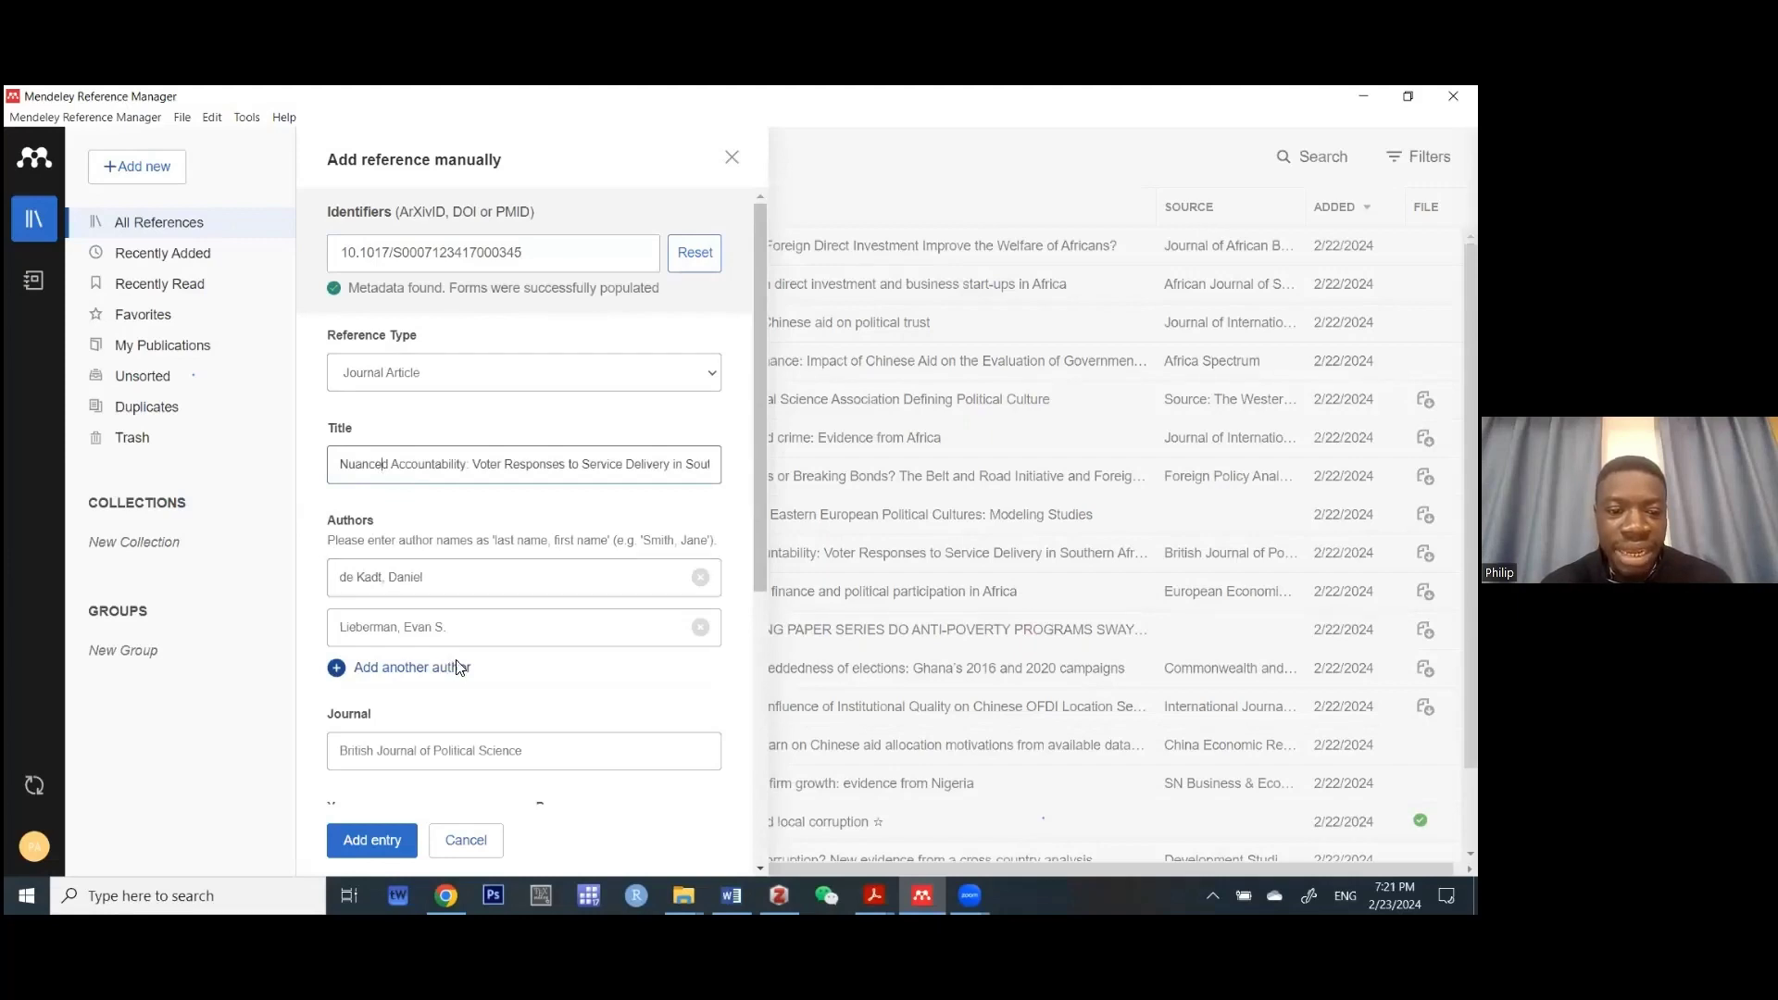
{"action": "scroll", "coordinate": [405, 548], "scroll_direction": "down", "scroll_amount": 3}
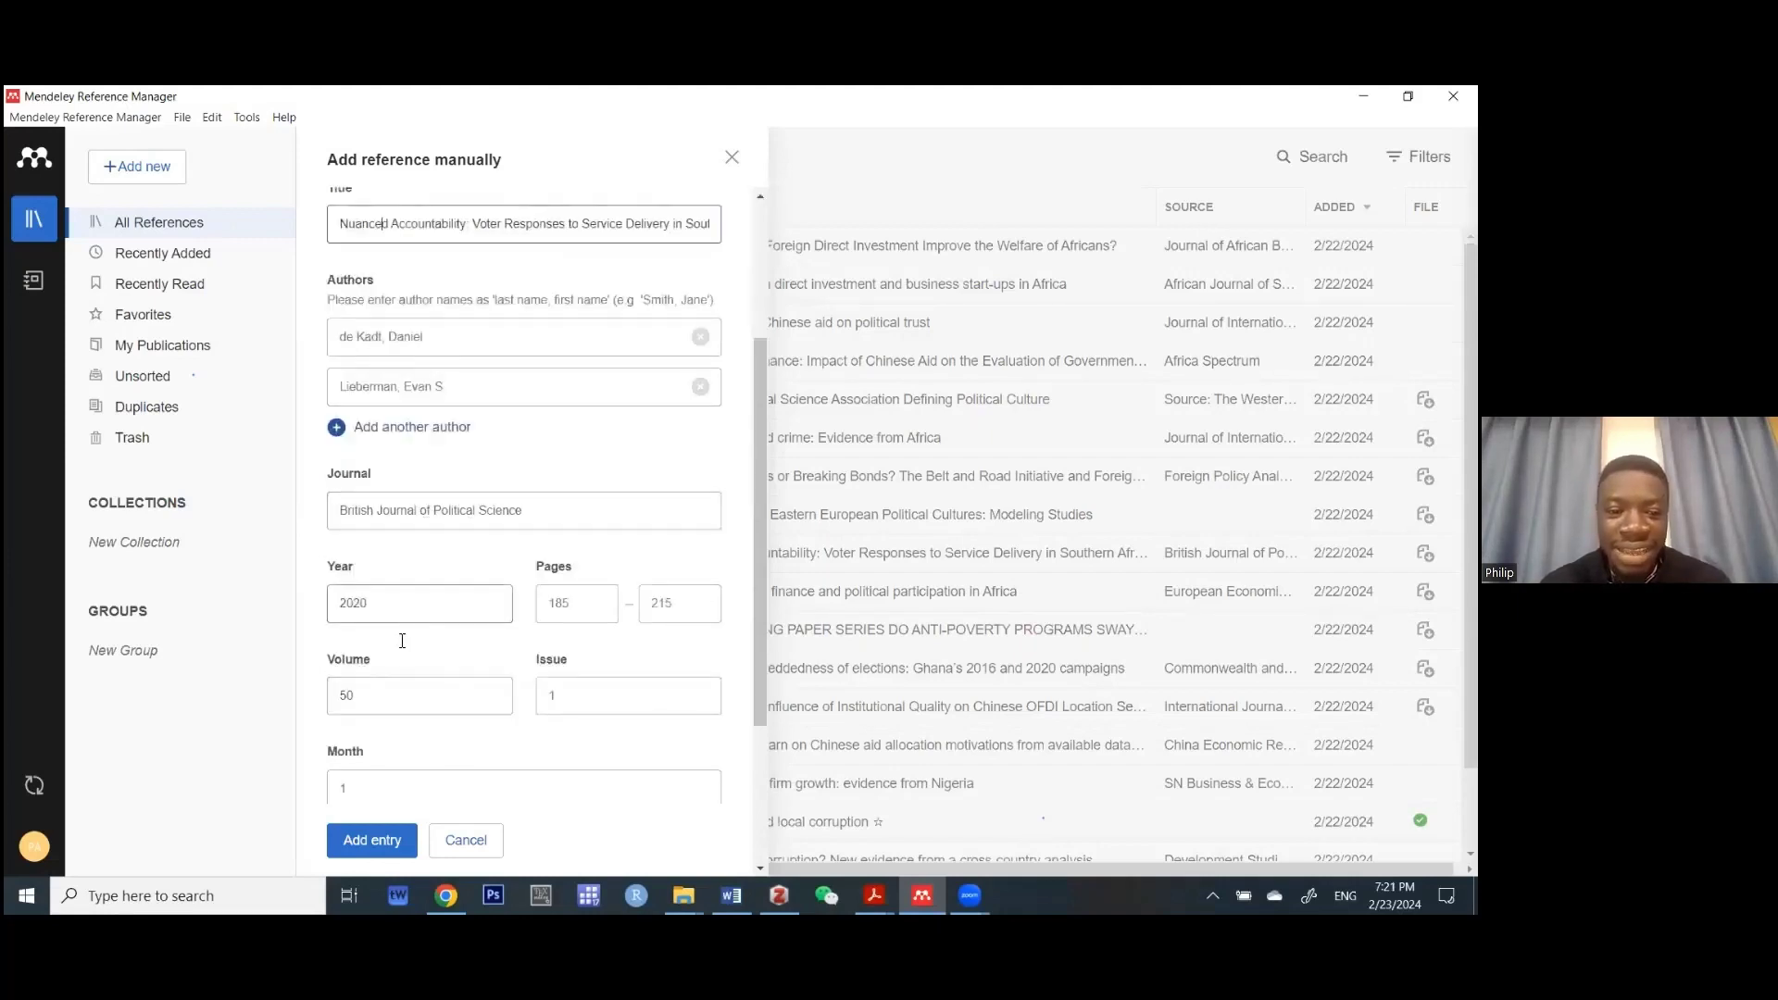
{"action": "scroll", "coordinate": [402, 697], "scroll_direction": "down", "scroll_amount": 3}
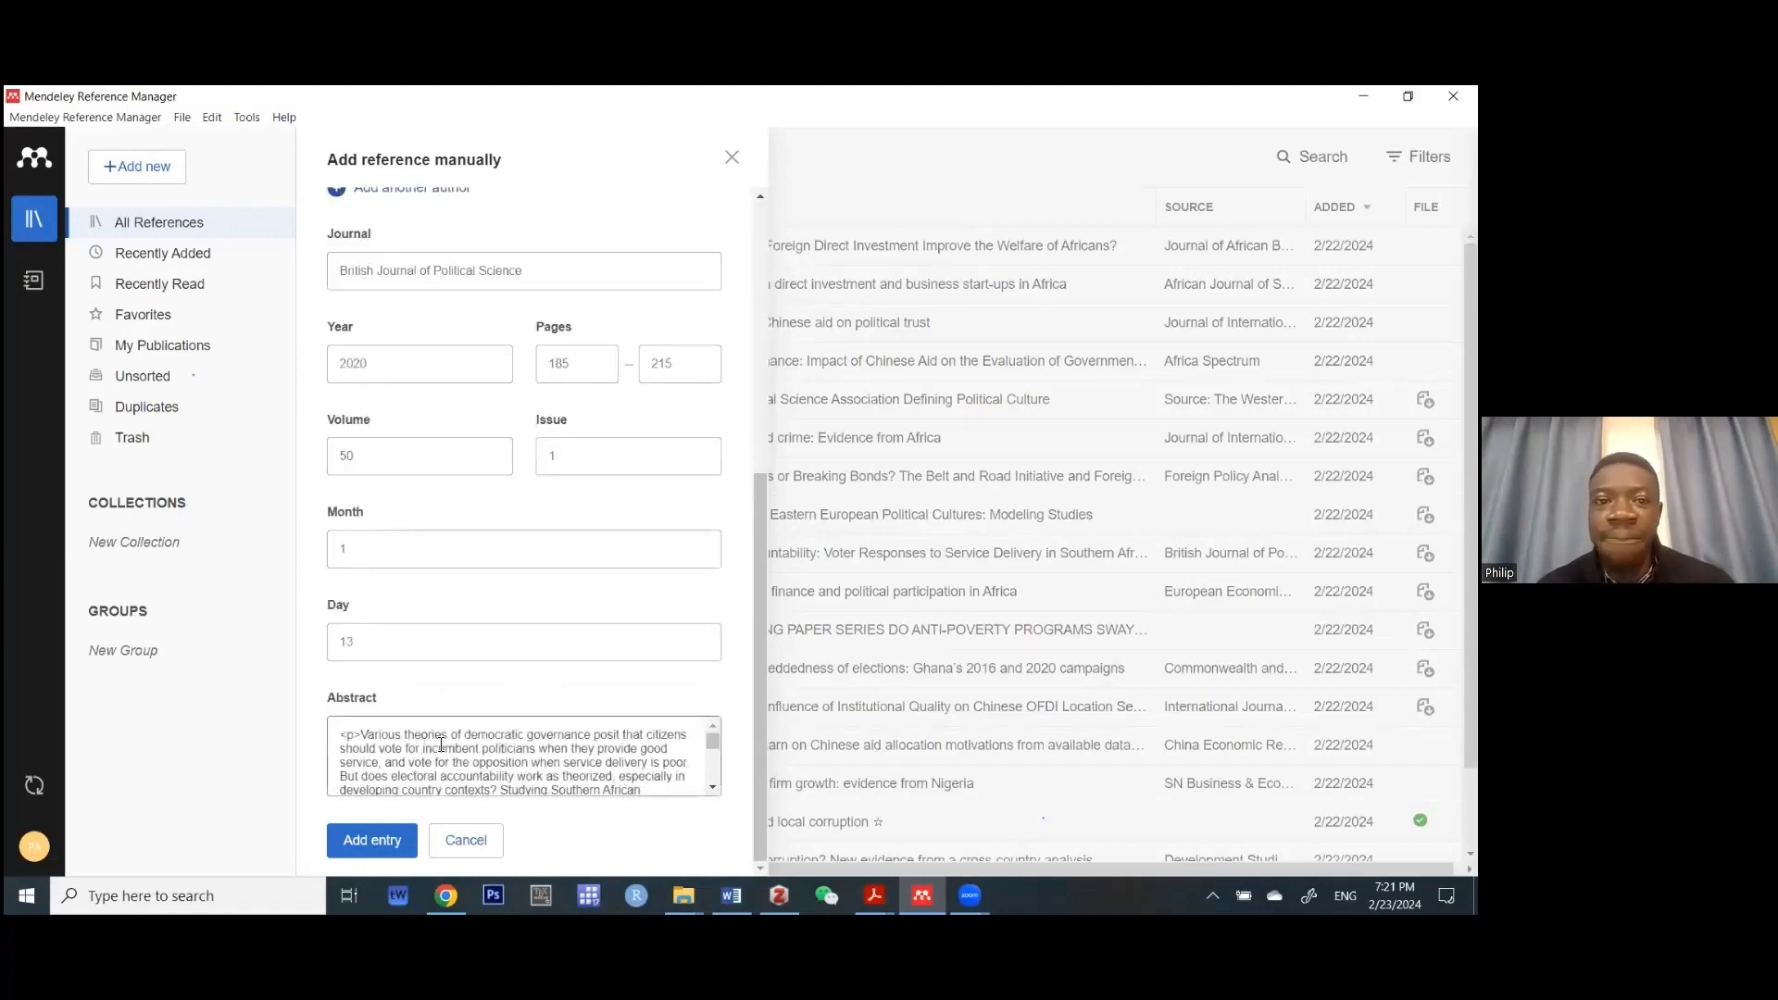
- Add the looked-up journal article to the library as a new entry and briefly open its details
{"action": "scroll", "coordinate": [468, 500], "scroll_direction": "up", "scroll_amount": 1}
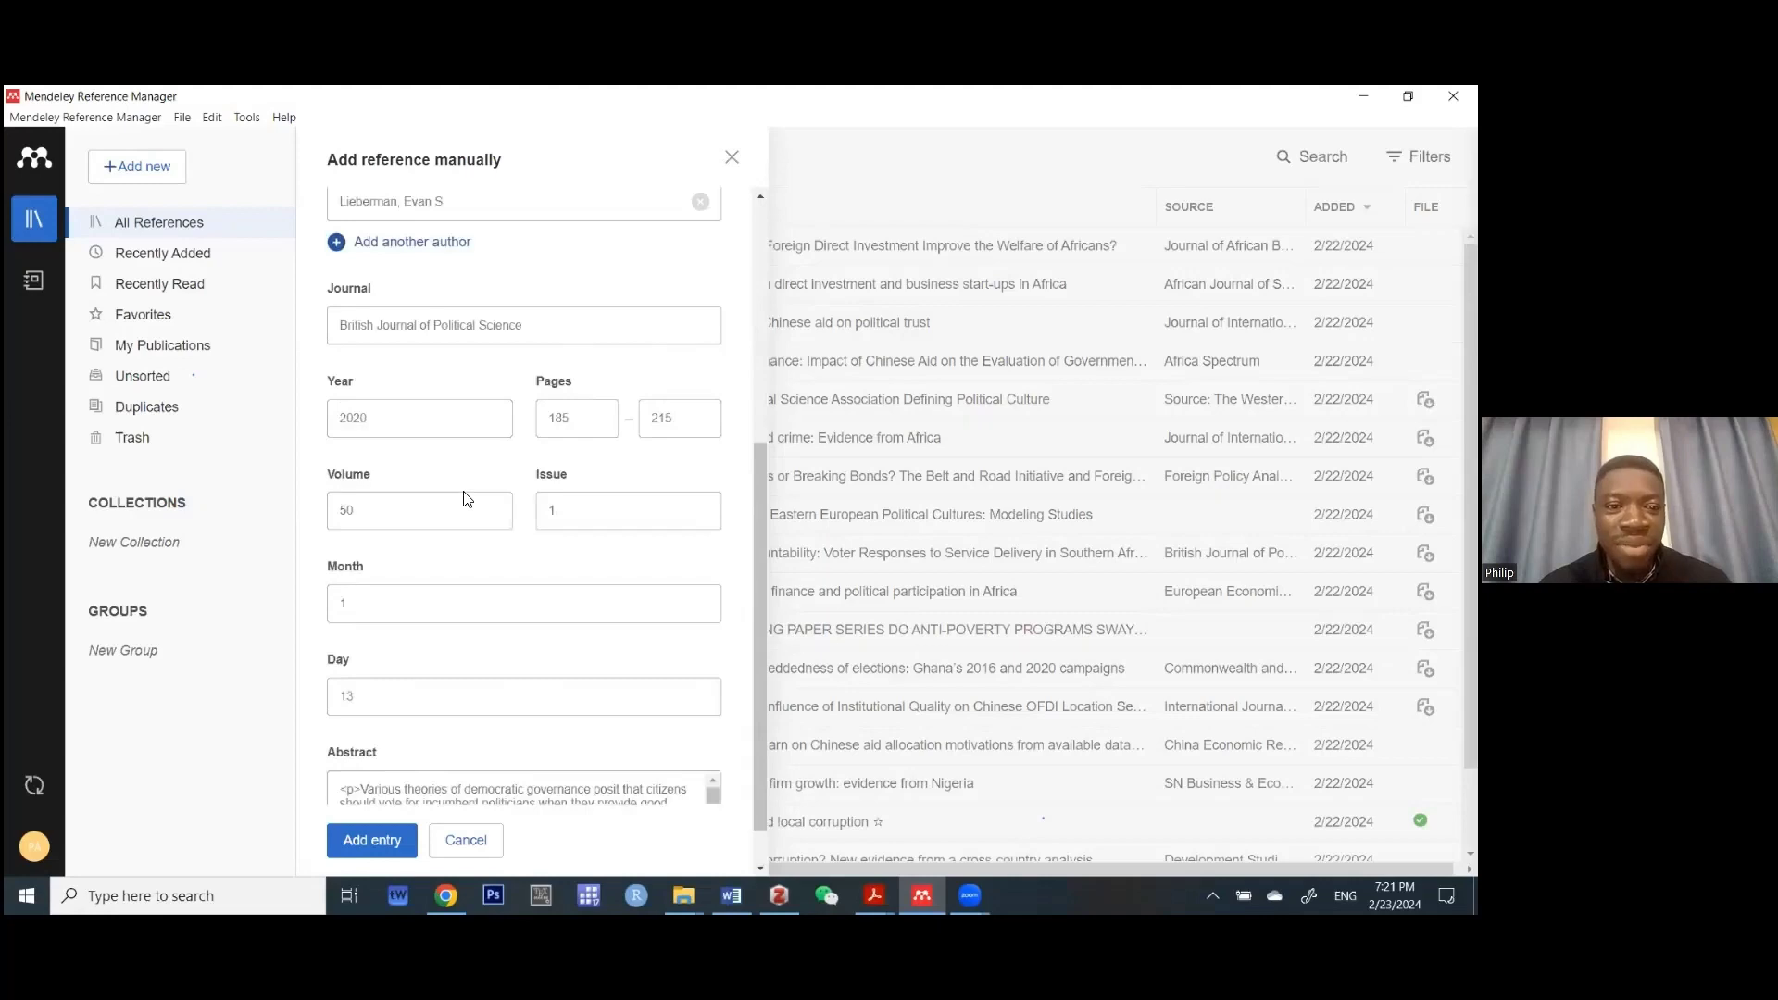
{"action": "scroll", "coordinate": [467, 500], "scroll_direction": "up", "scroll_amount": 5}
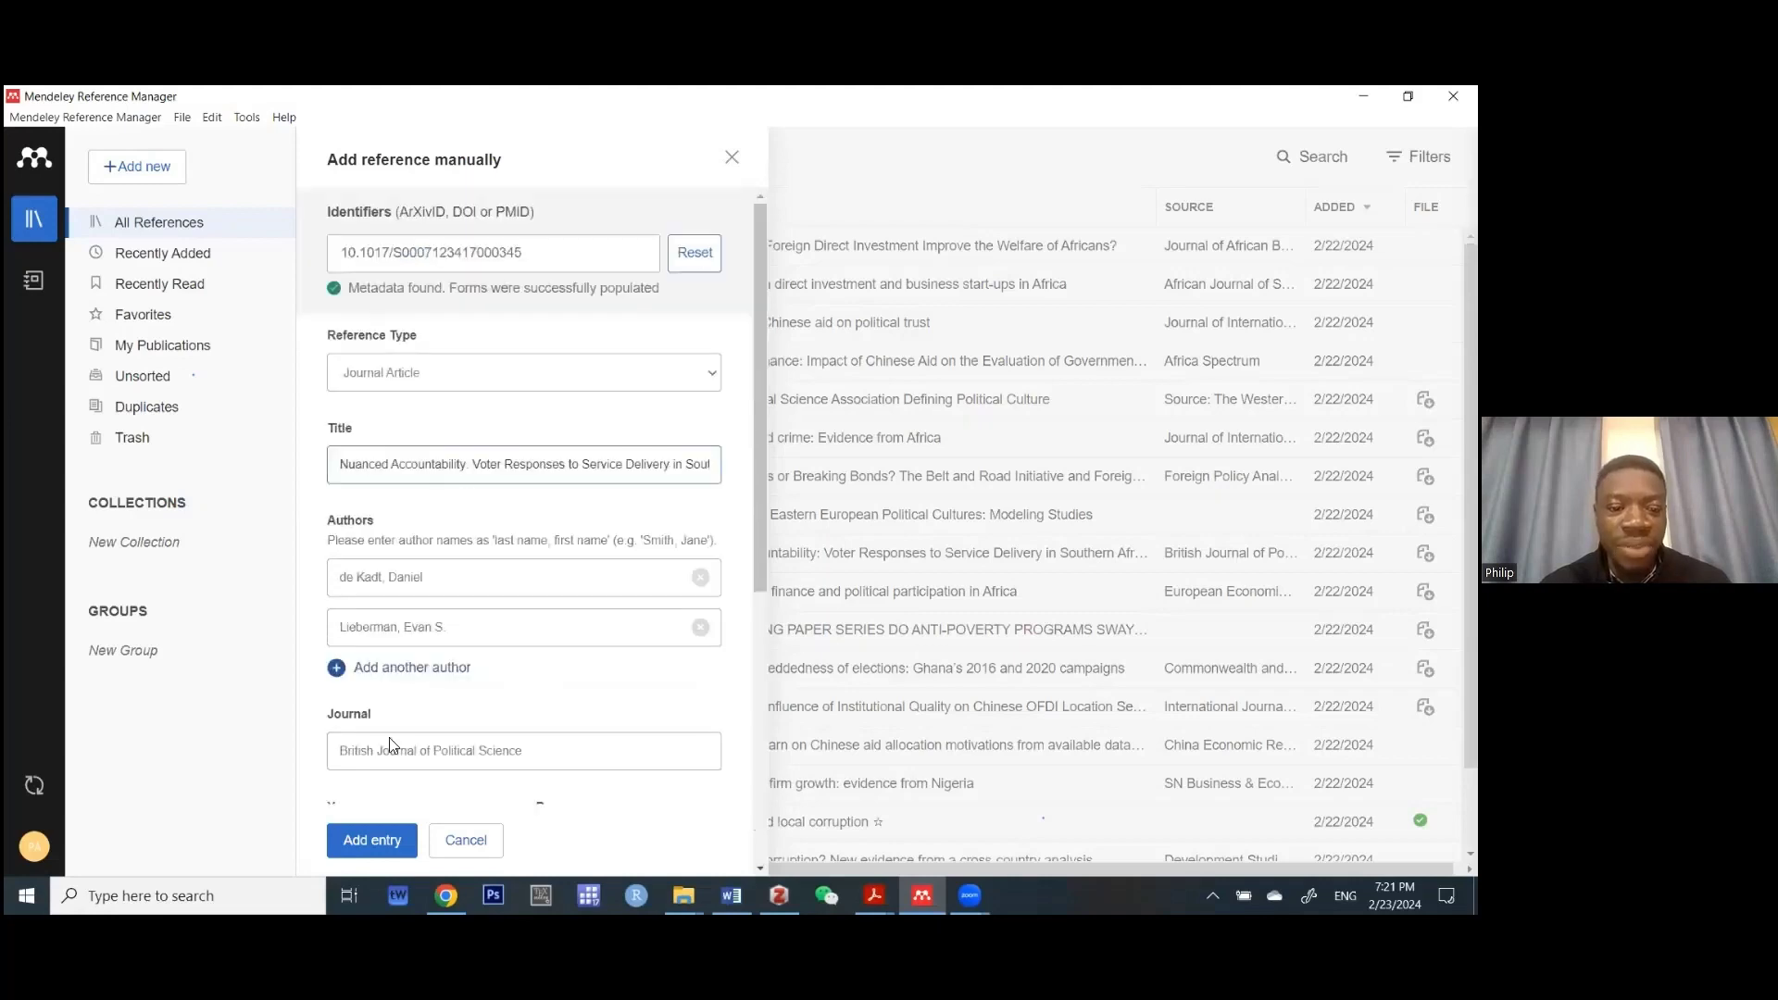
{"action": "left_click", "coordinate": [377, 849]}
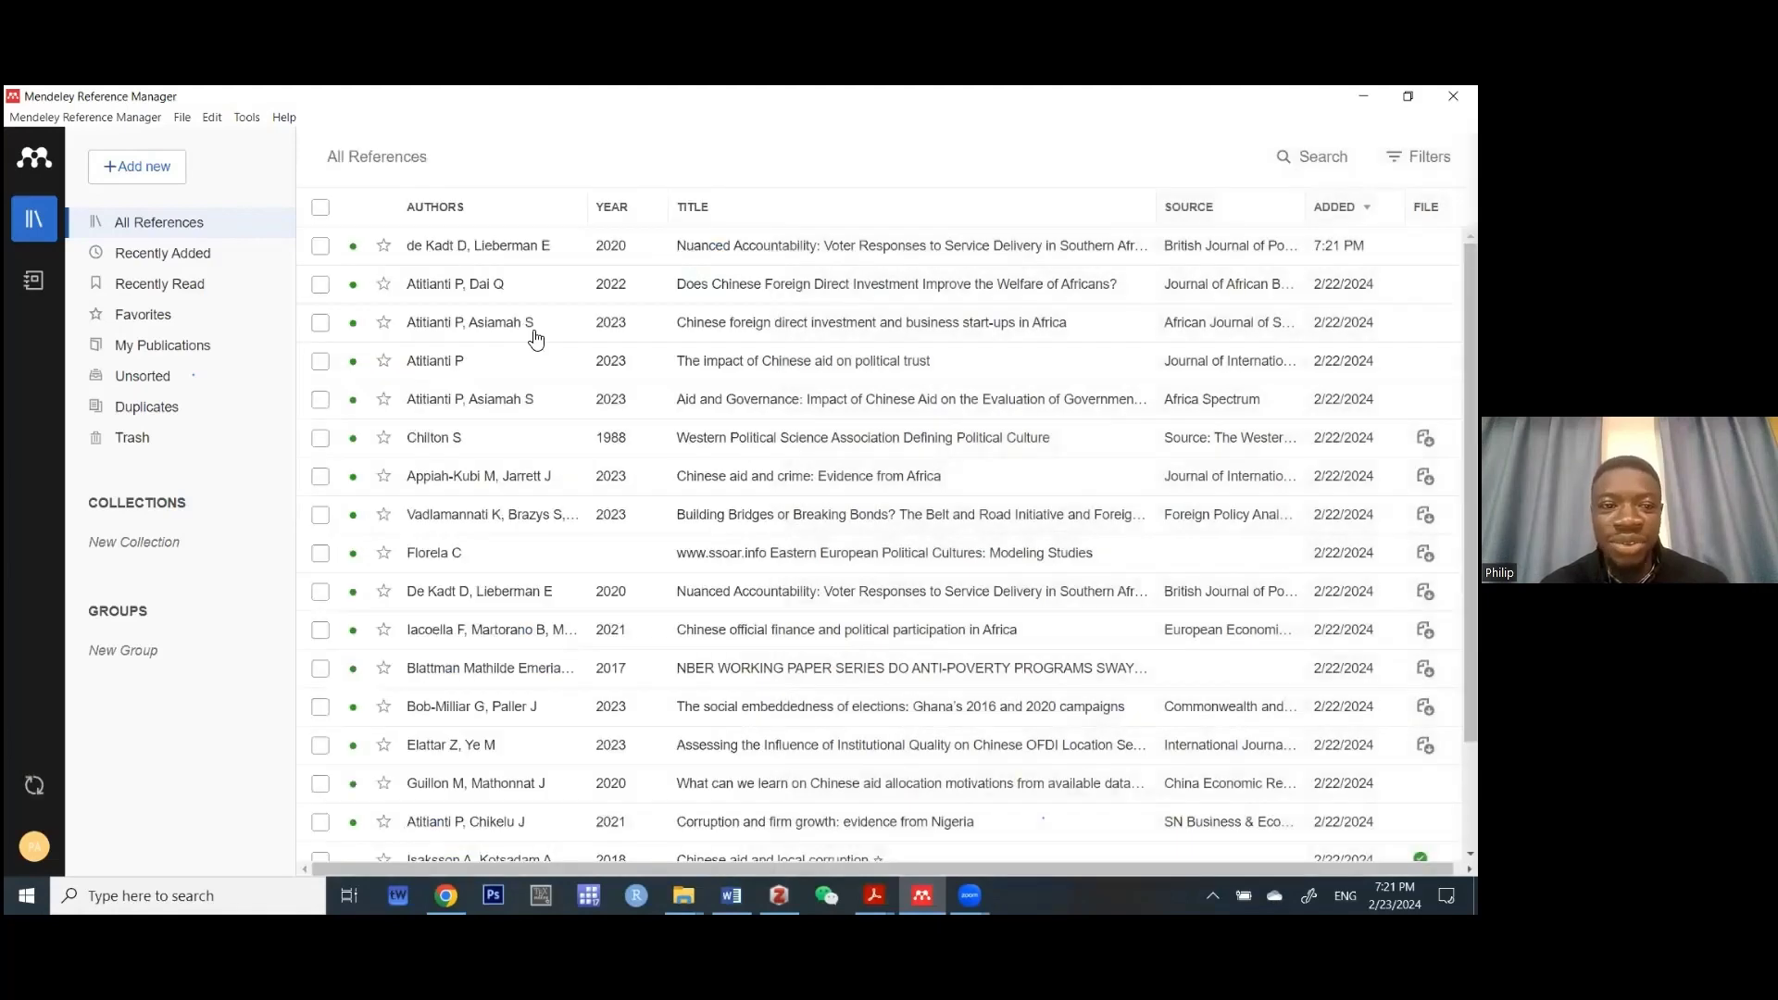
{"action": "left_click", "coordinate": [519, 255]}
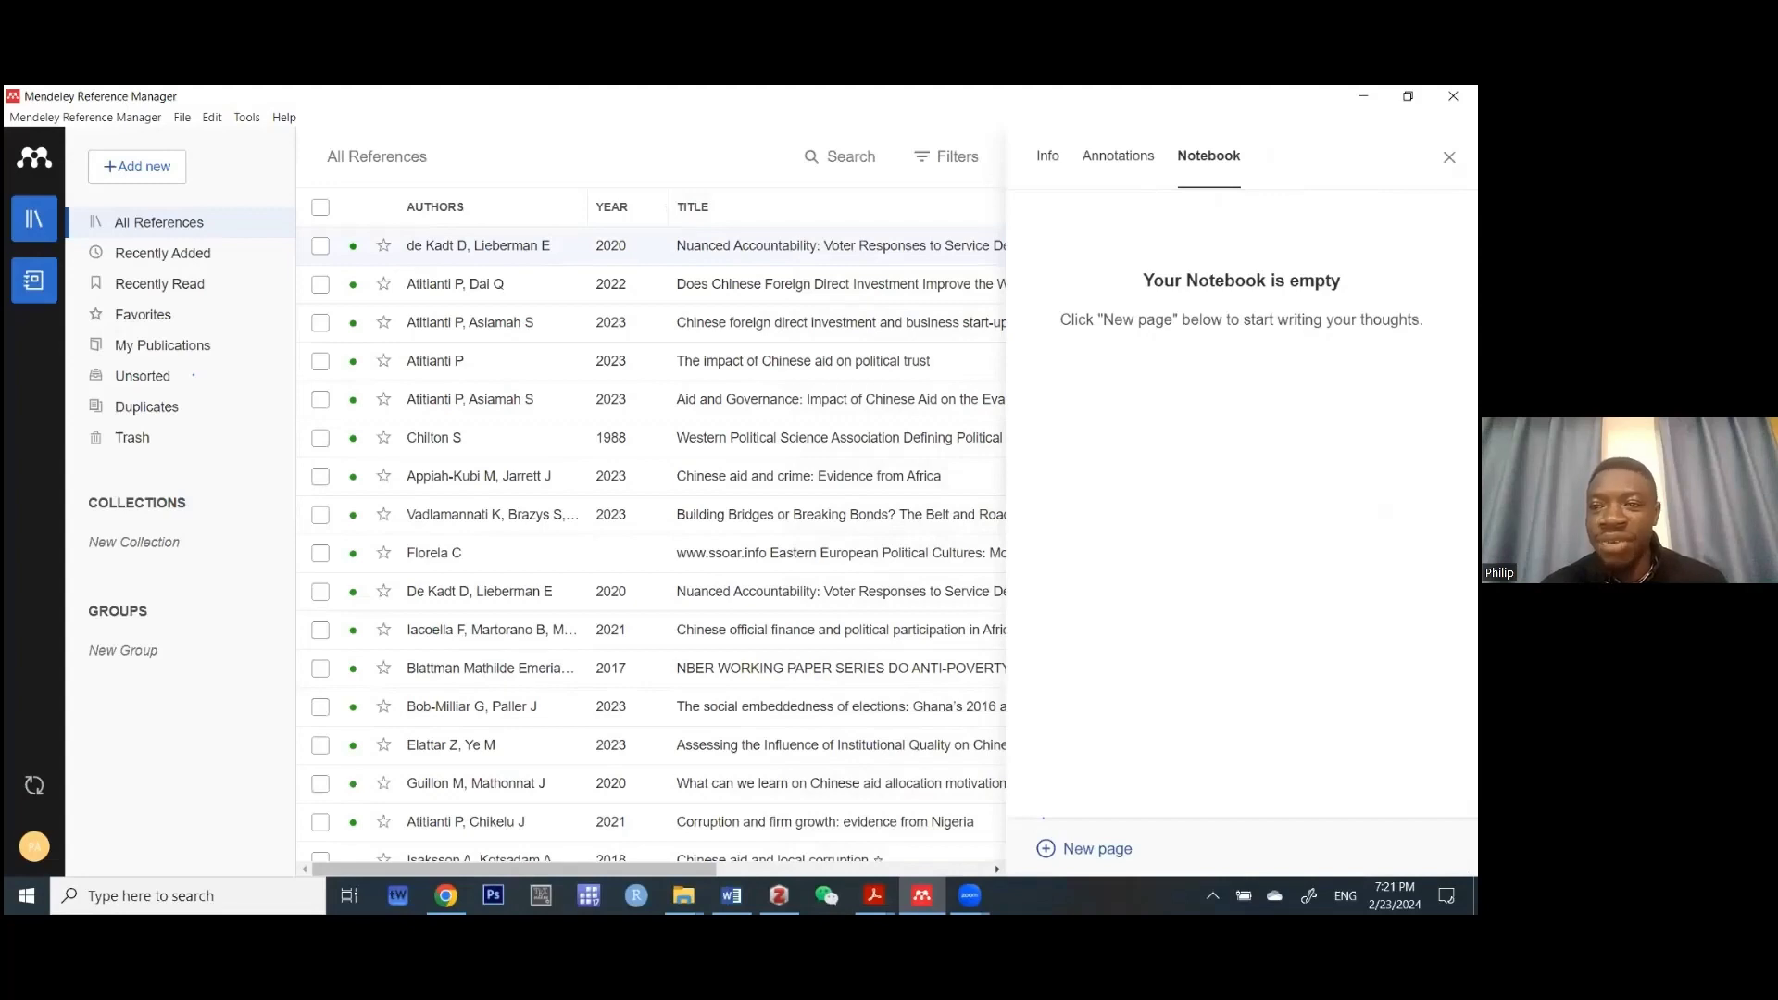
{"action": "key", "text": "Escape"}
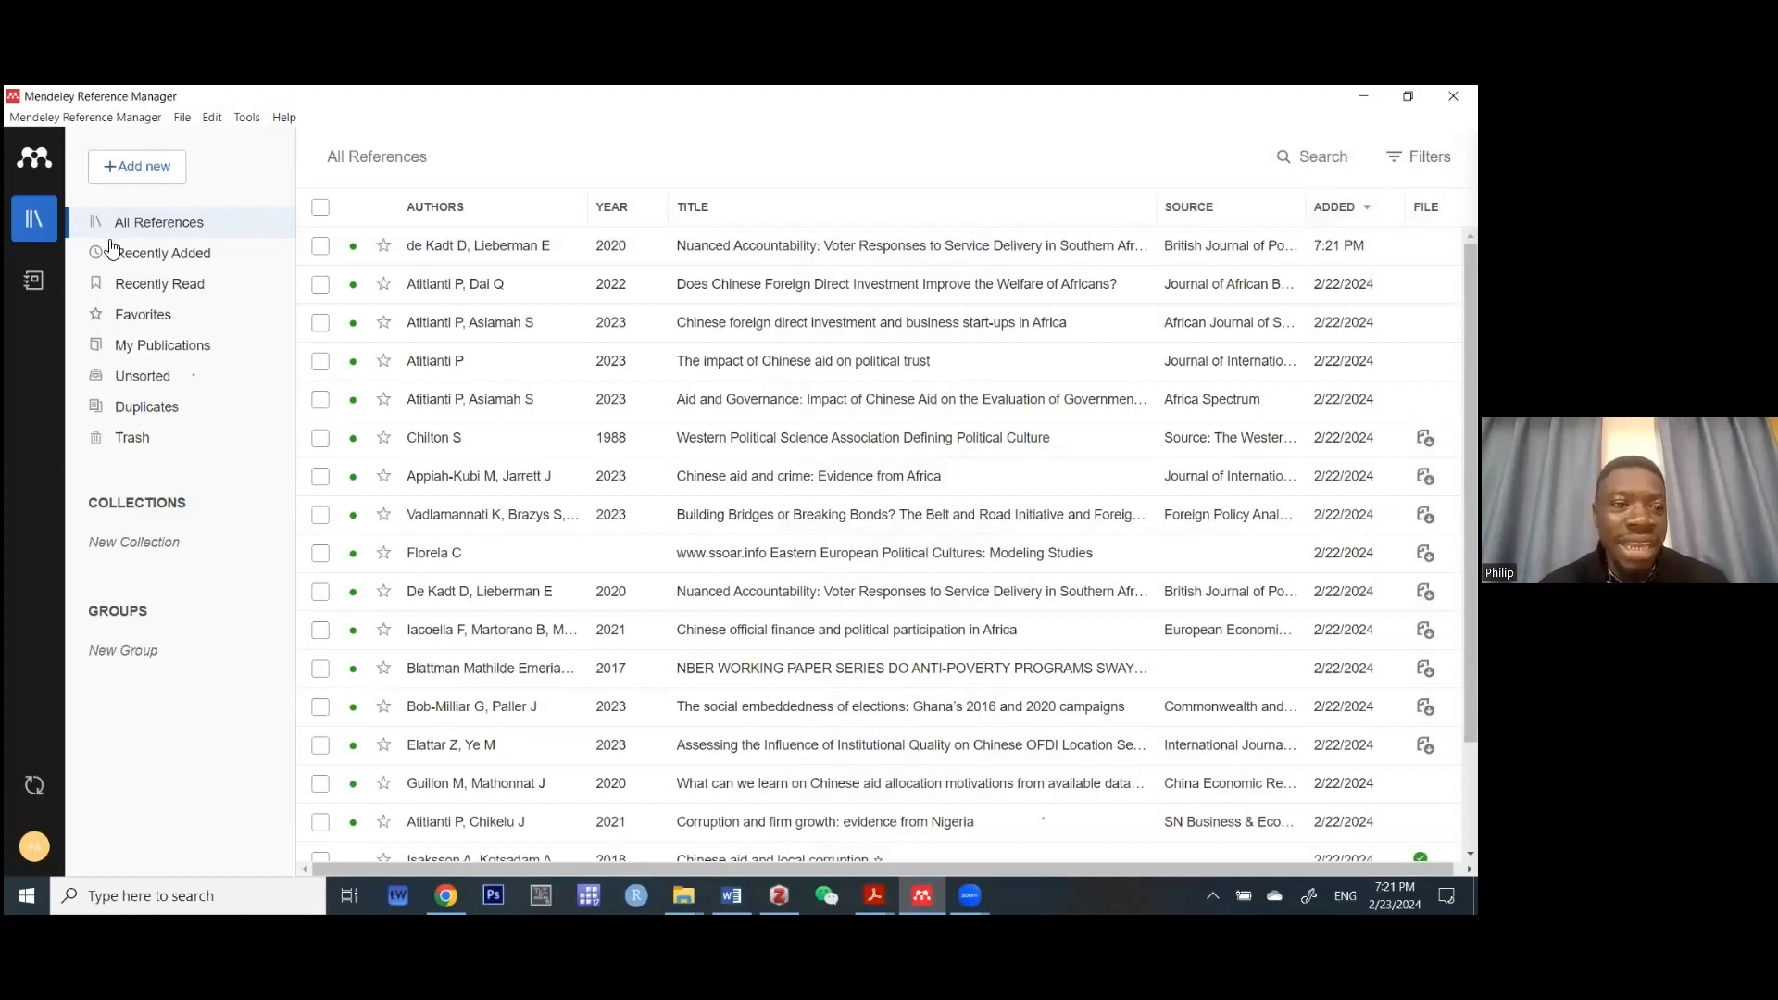
{"action": "left_click", "coordinate": [156, 171]}
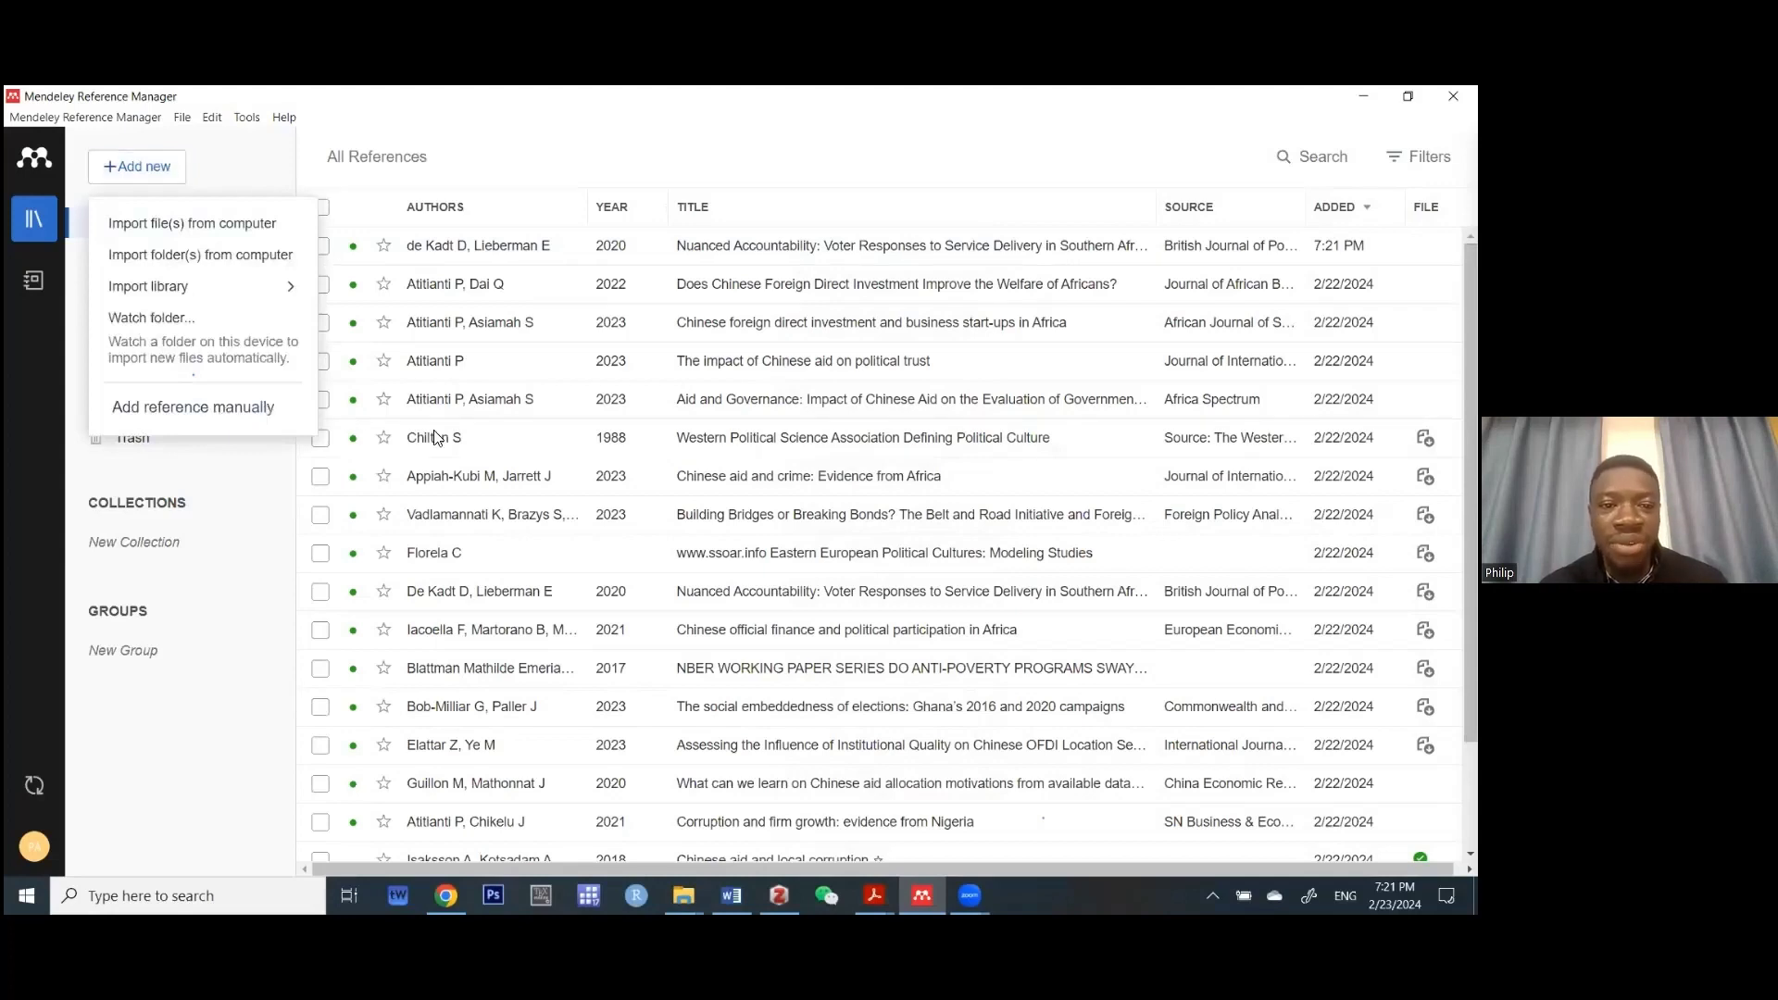
{"action": "left_click", "coordinate": [221, 414]}
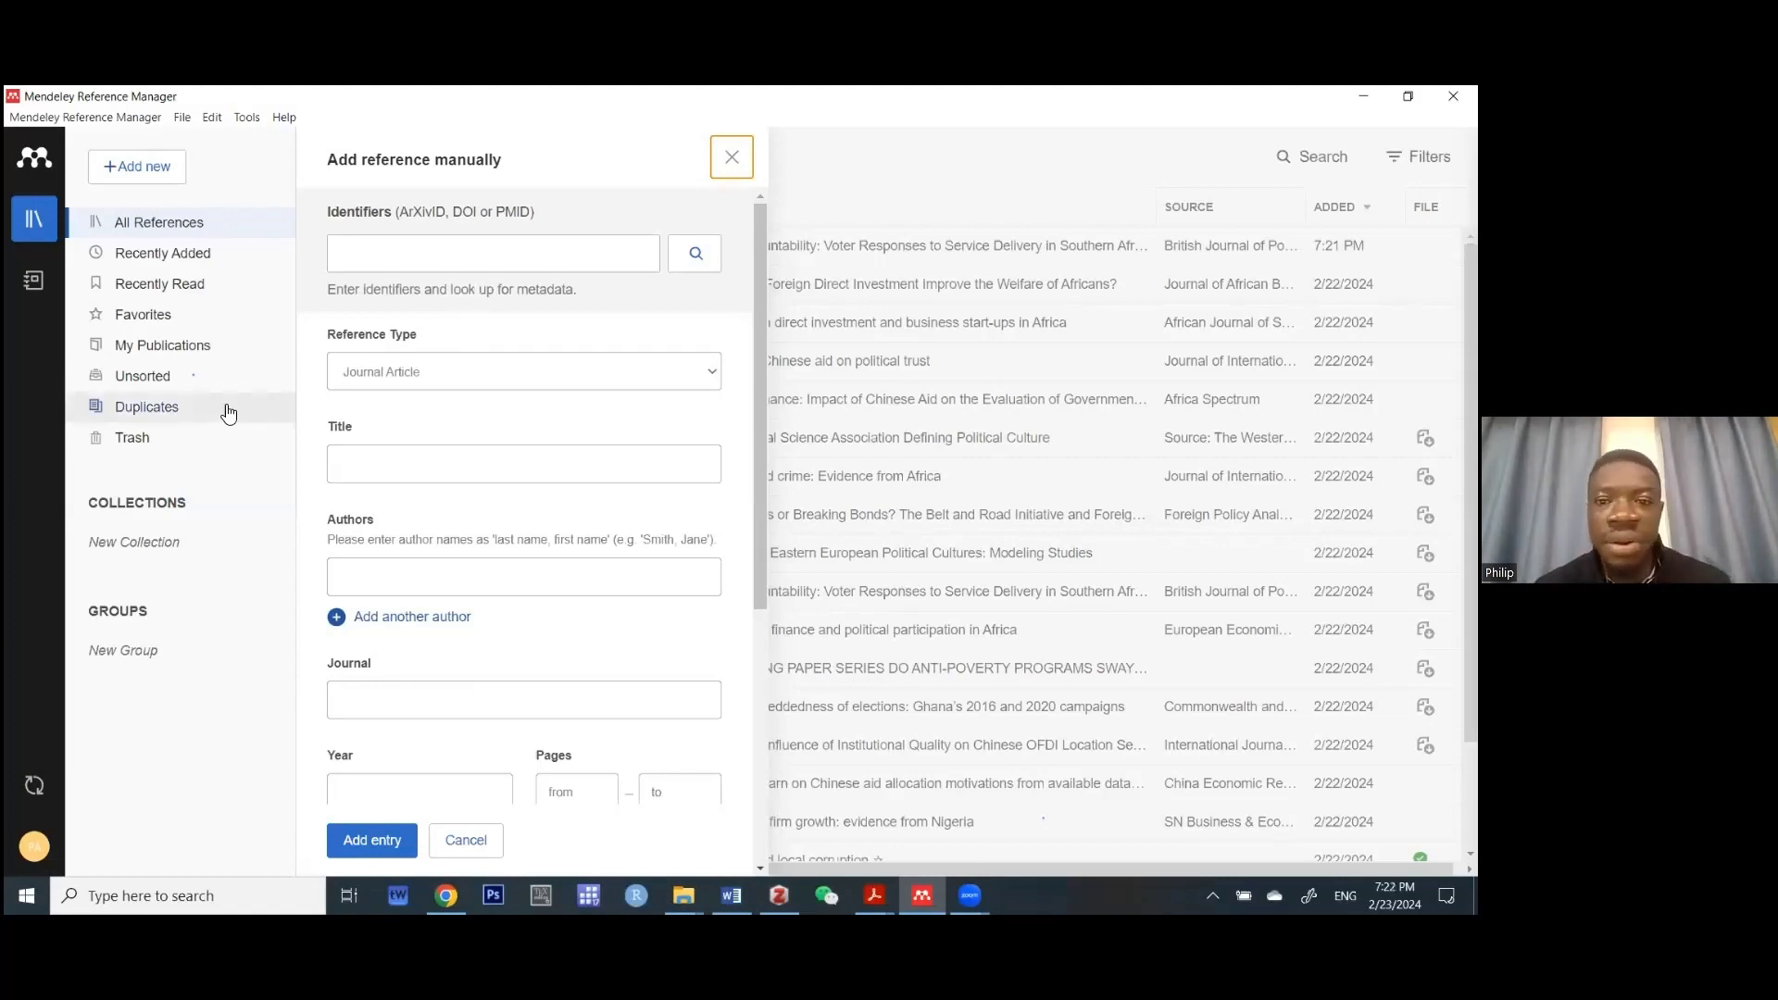
{"action": "left_click", "coordinate": [126, 176]}
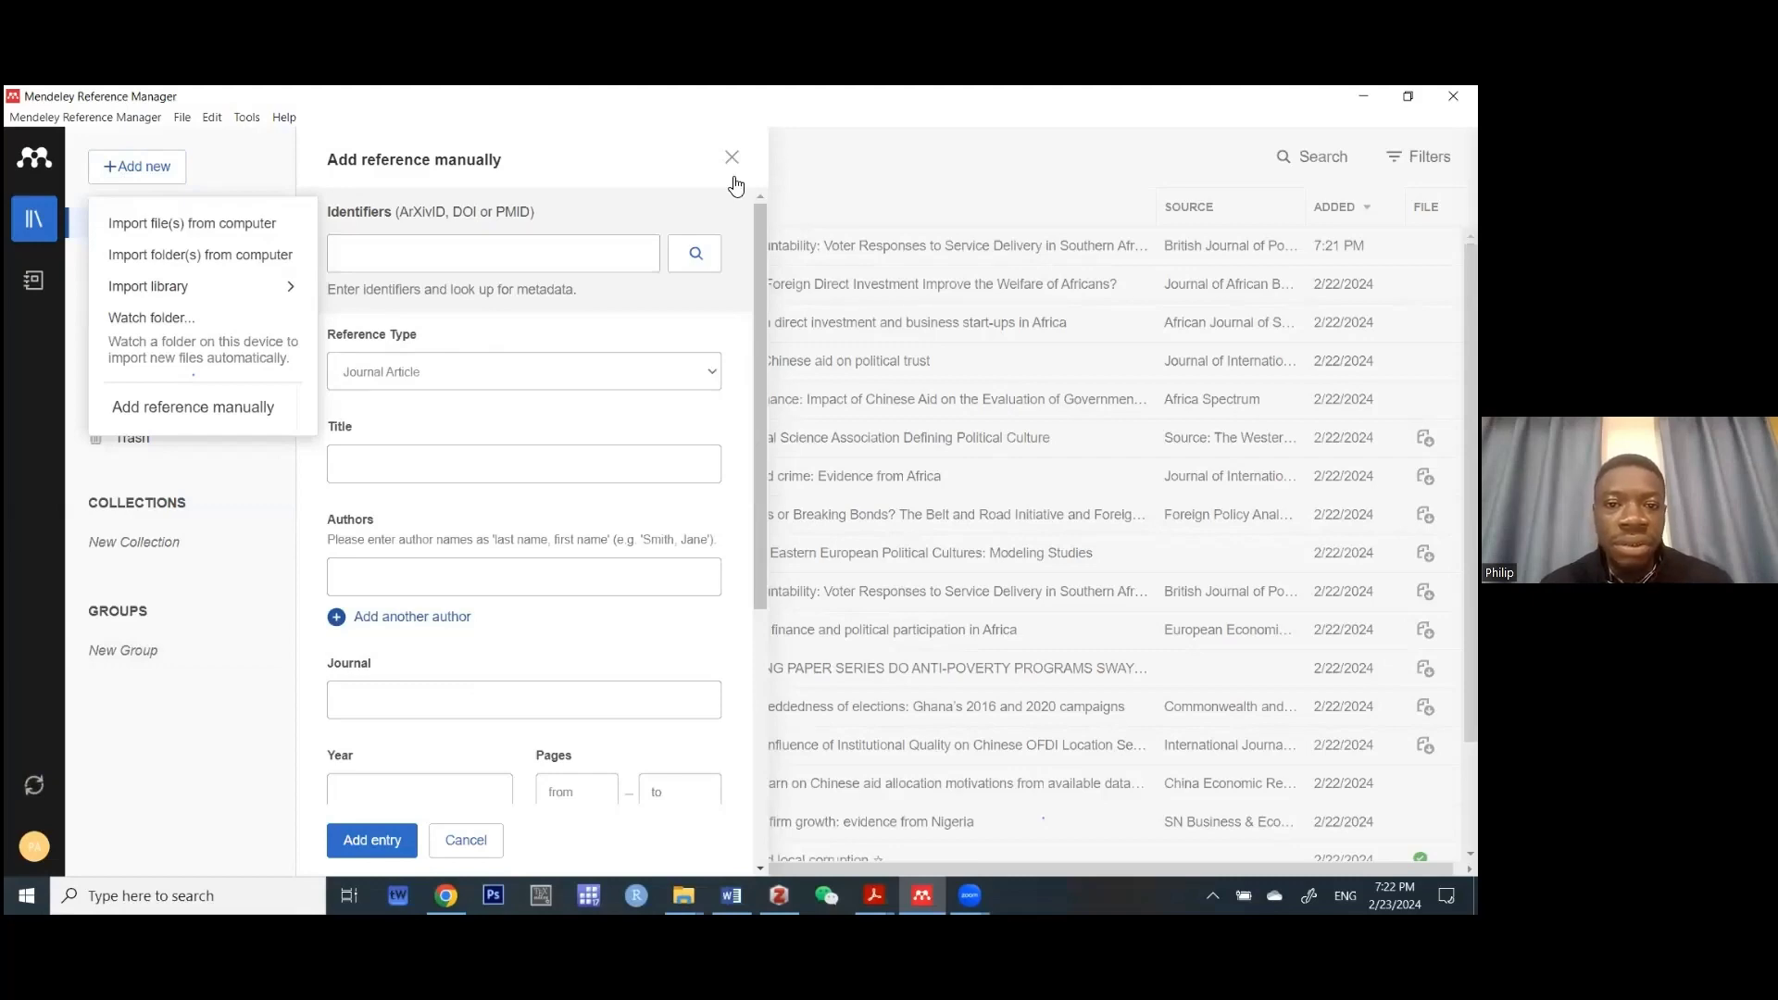
{"action": "key", "text": "Escape"}
{"action": "left_click", "coordinate": [134, 171]}
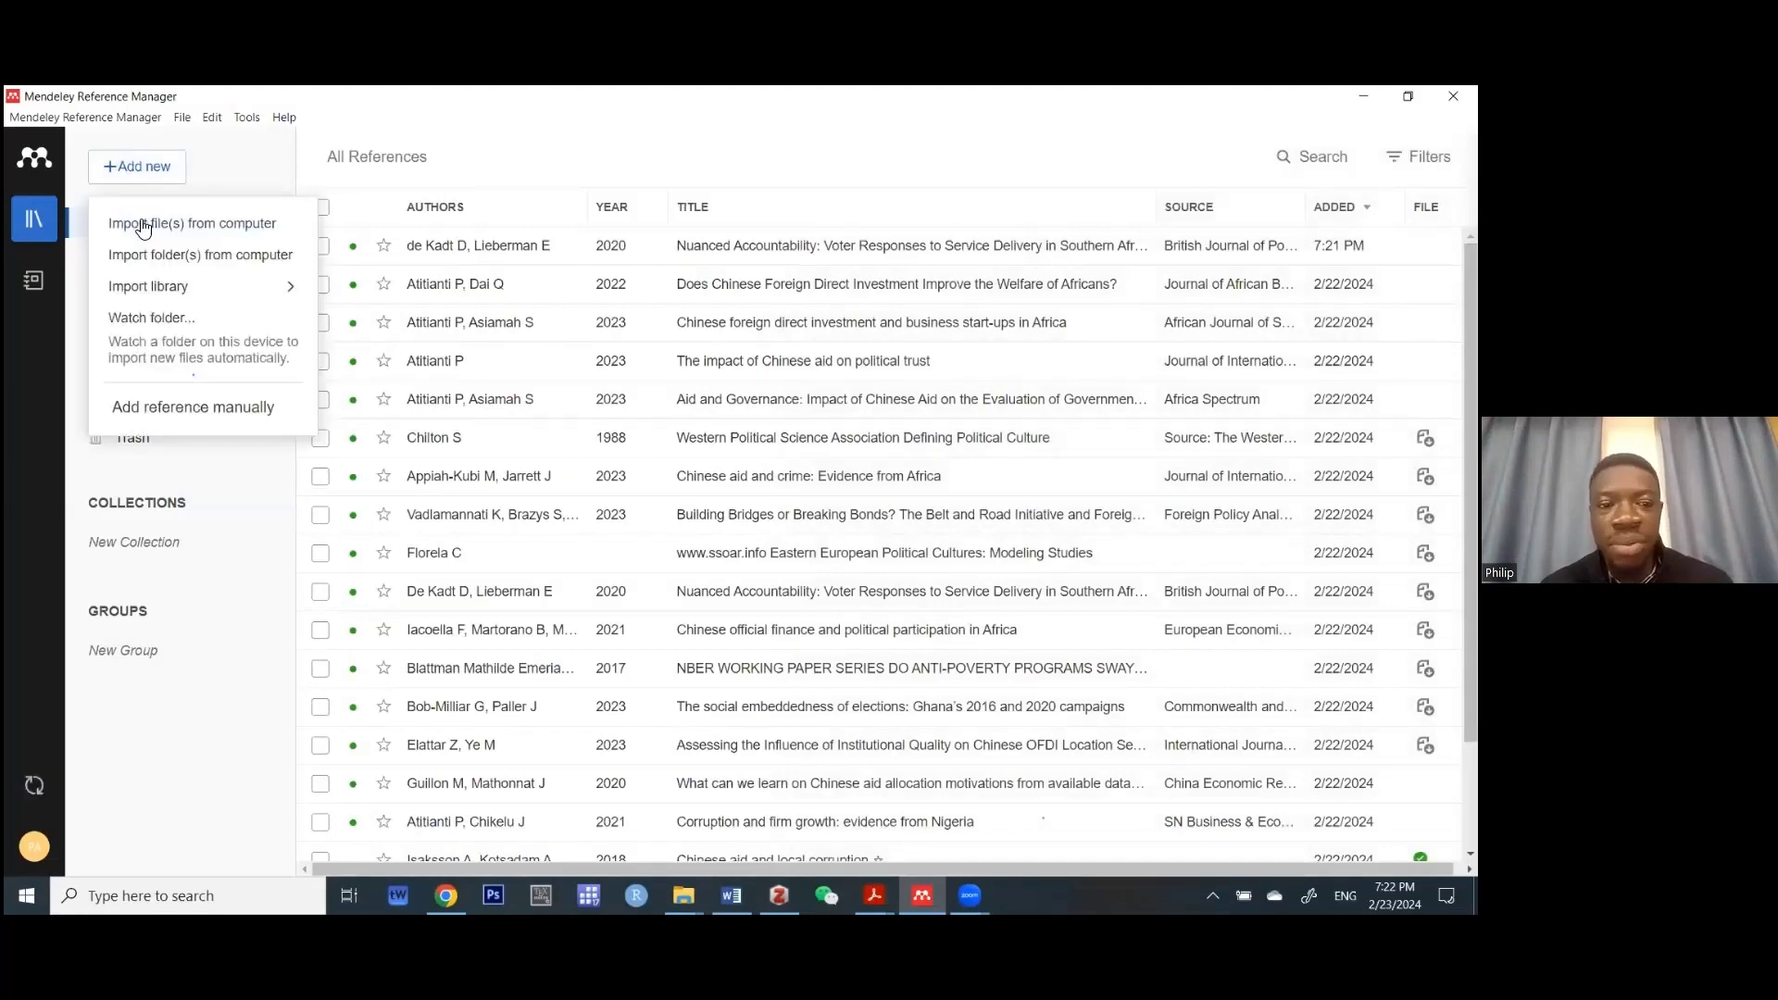
{"action": "left_click", "coordinate": [473, 436]}
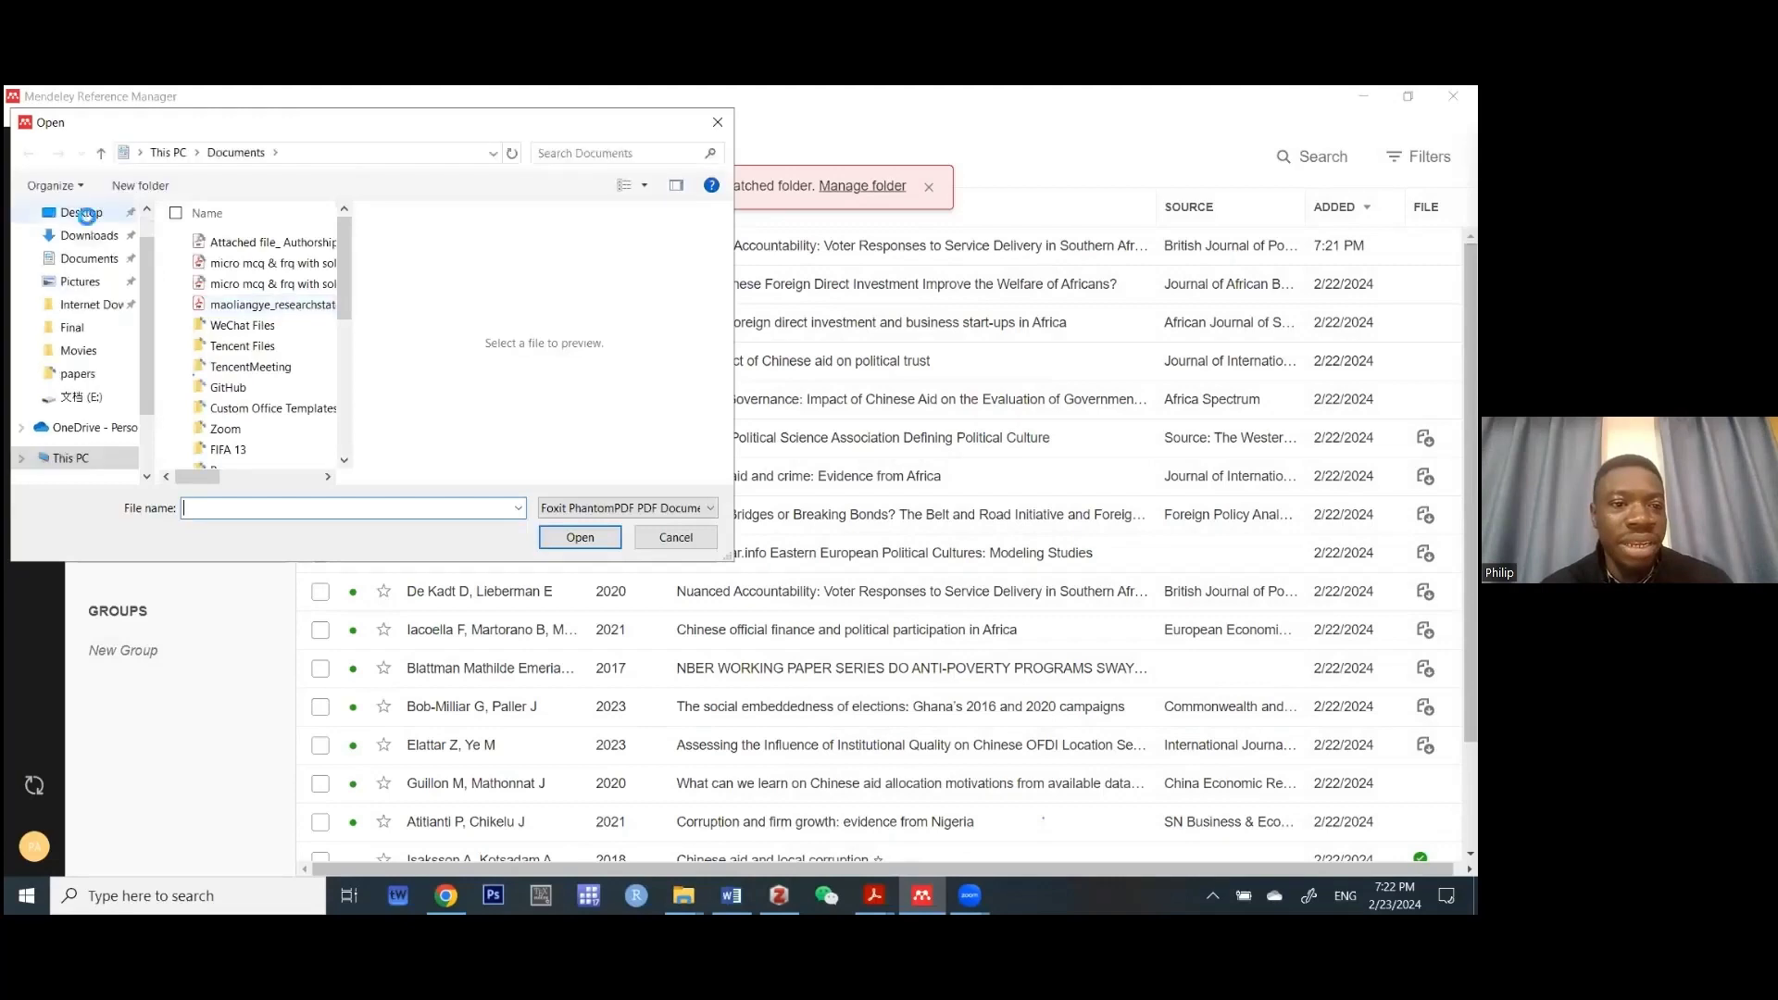
{"action": "left_click", "coordinate": [84, 215]}
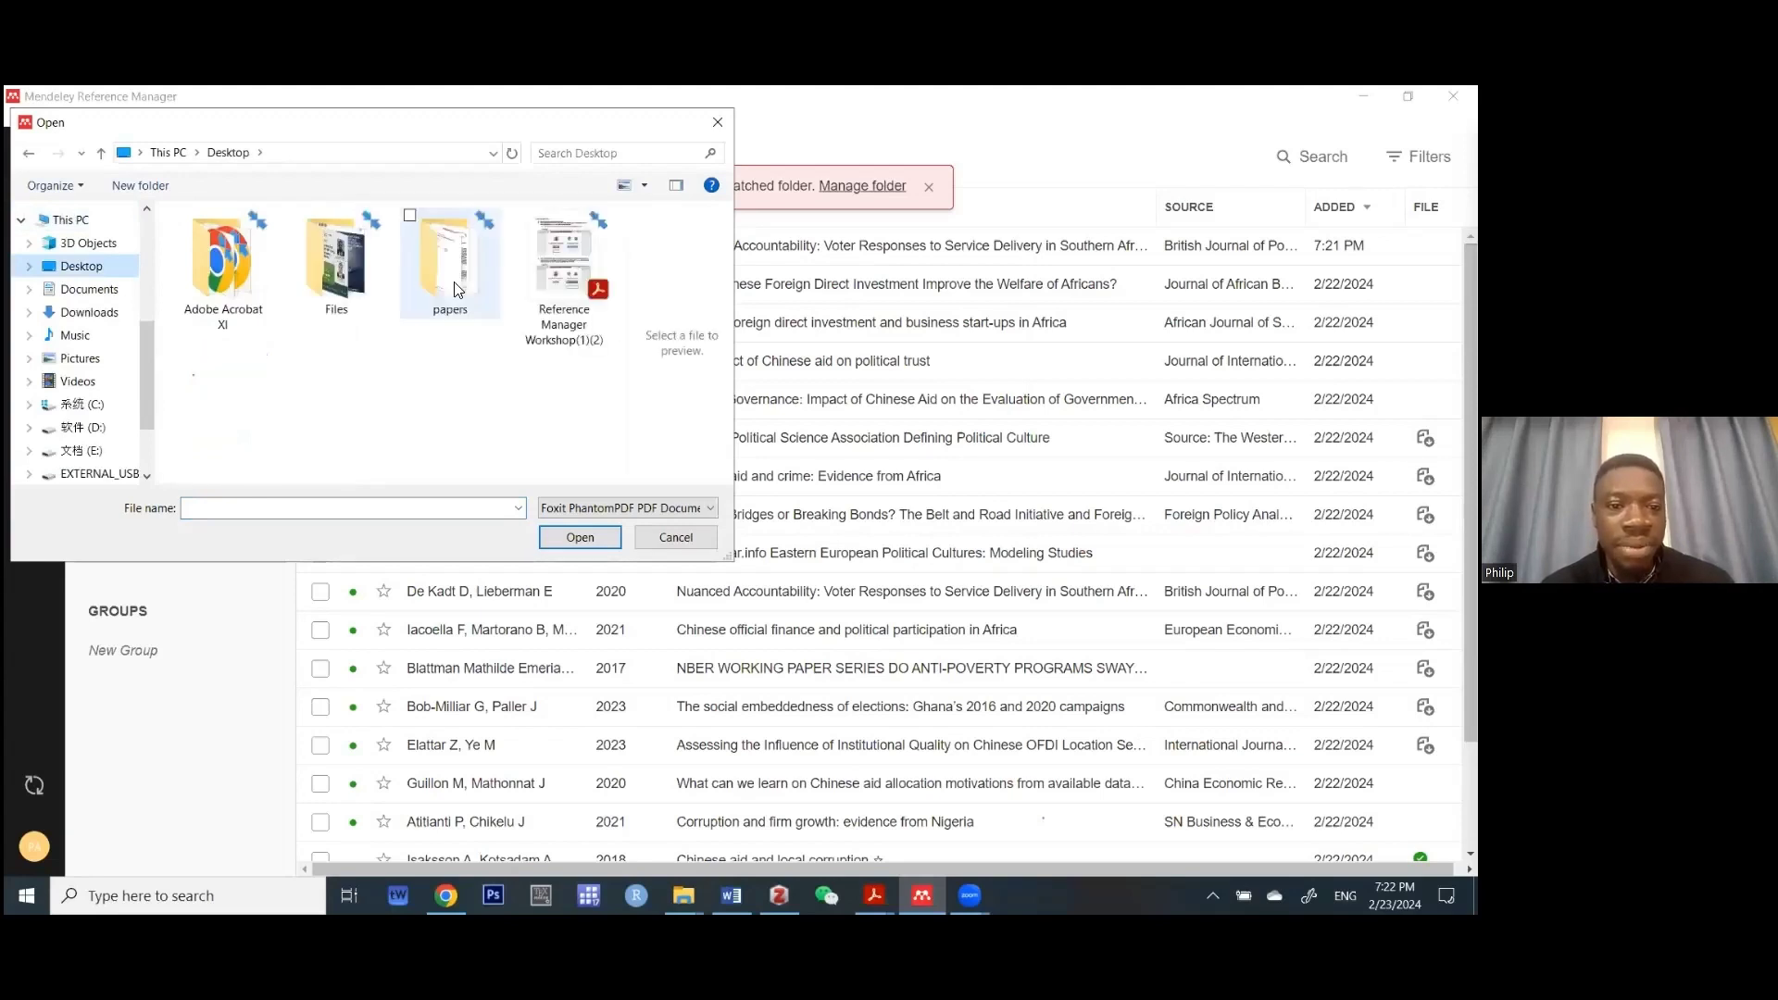
{"action": "left_click", "coordinate": [456, 287]}
{"action": "key", "text": "Return"}
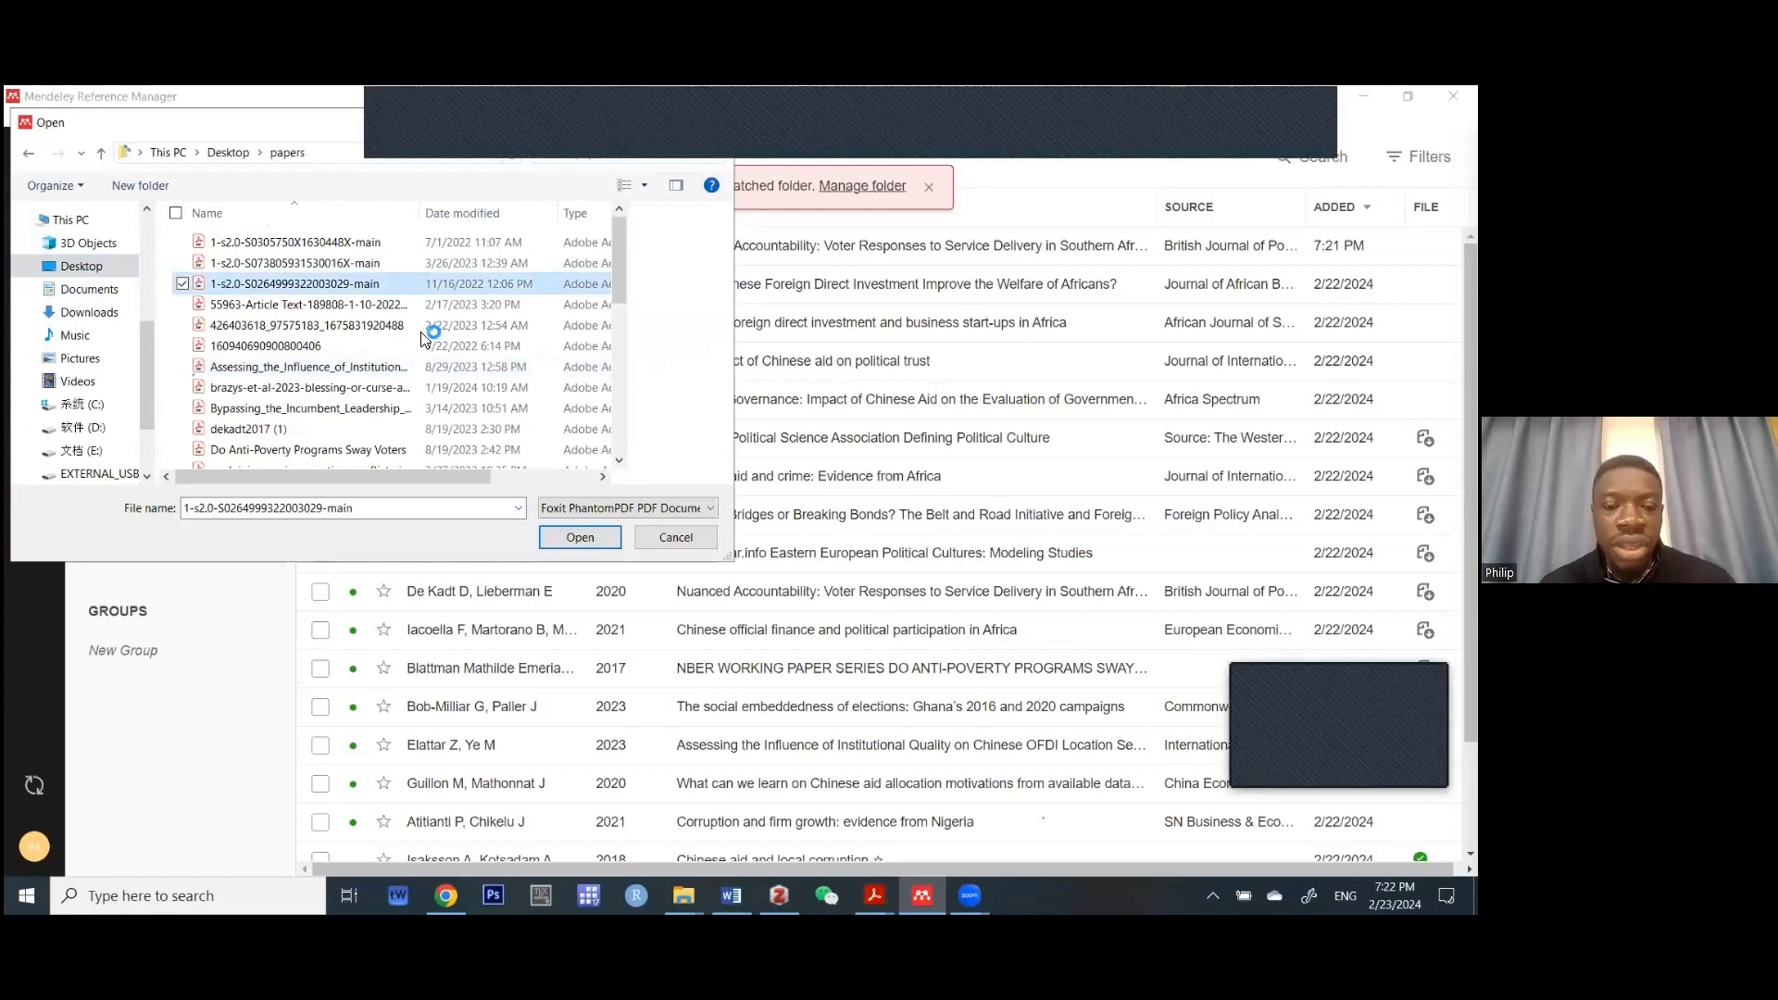
{"action": "left_click", "coordinate": [576, 538]}
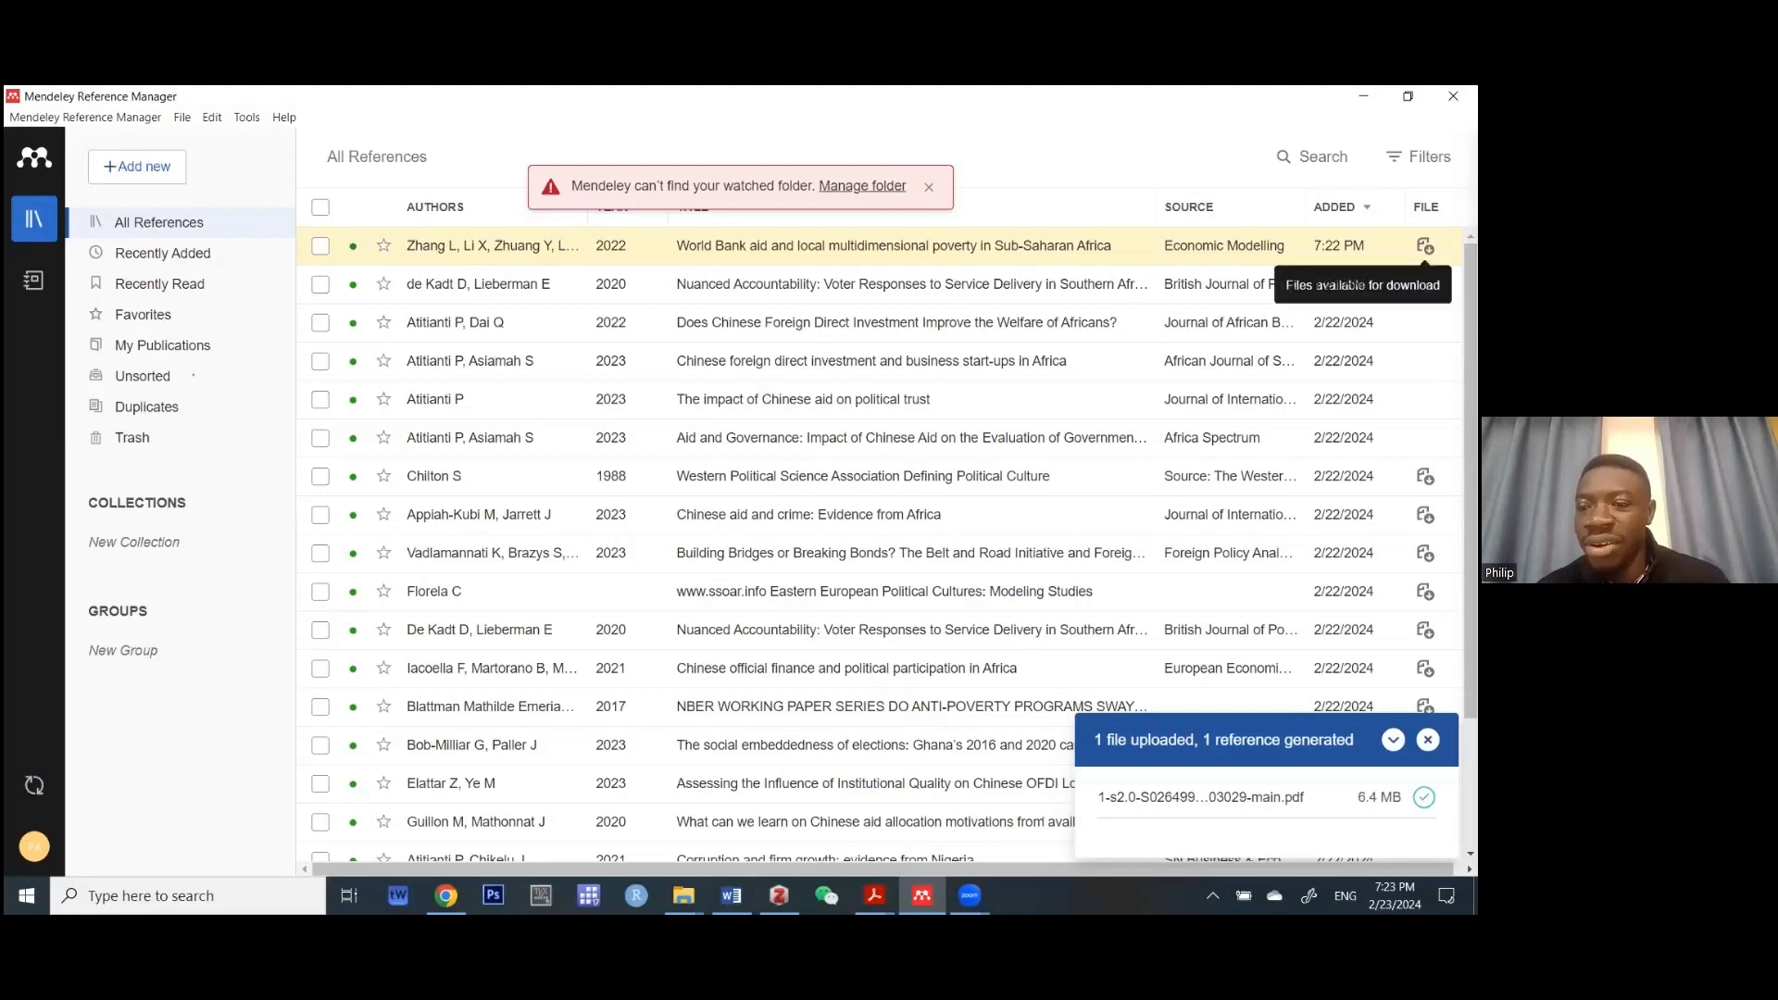
- Open the attached PDF of the imported World Bank aid paper, return to the library and dismiss the watched-folder warnings
{"action": "left_click", "coordinate": [1425, 246]}
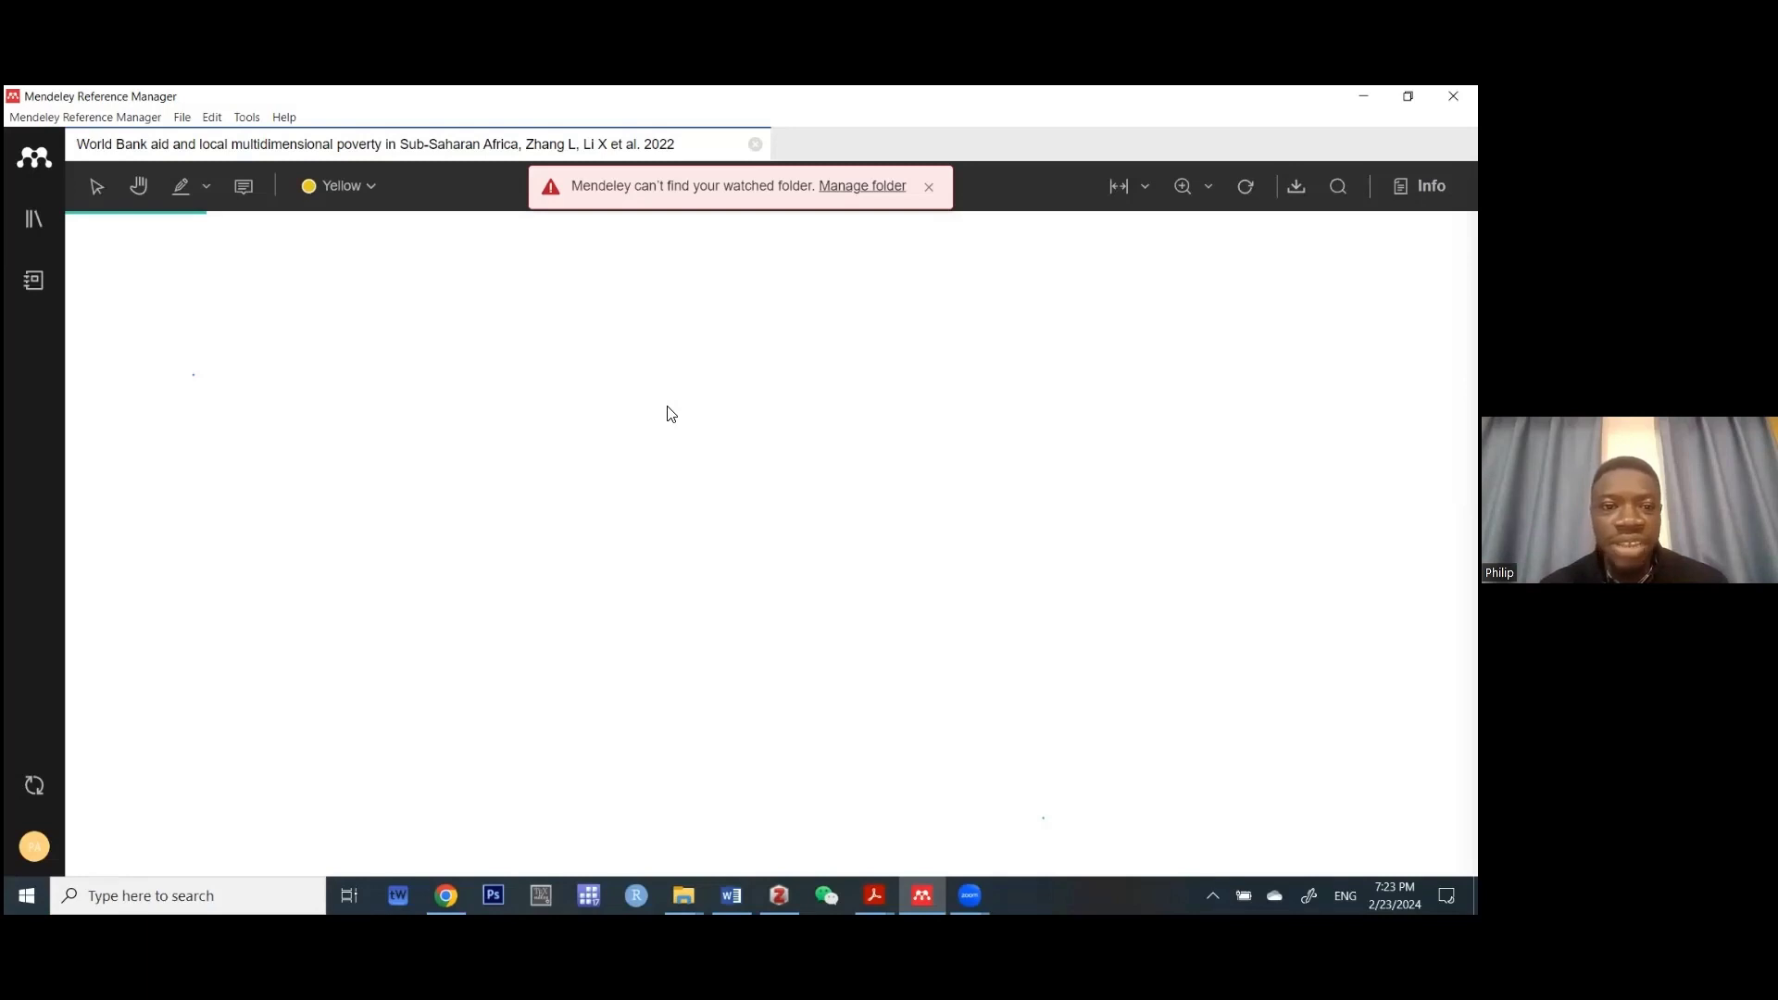
{"action": "left_click", "coordinate": [929, 188]}
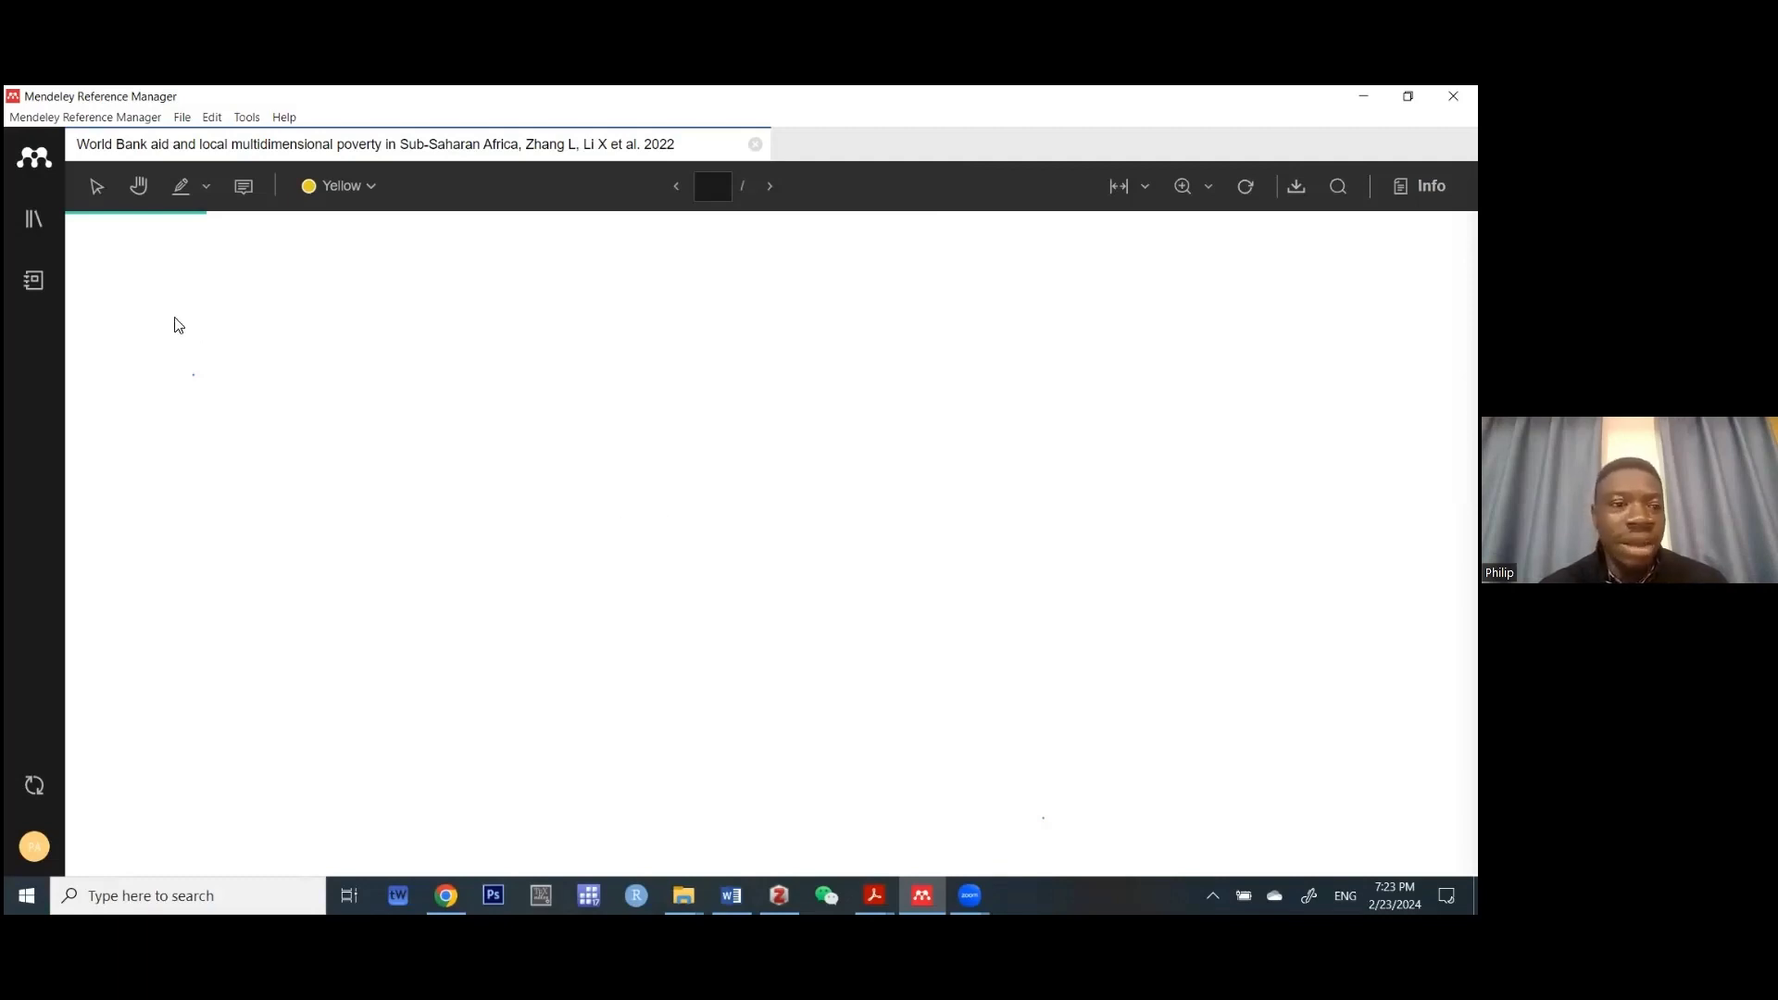
{"action": "left_click", "coordinate": [33, 226]}
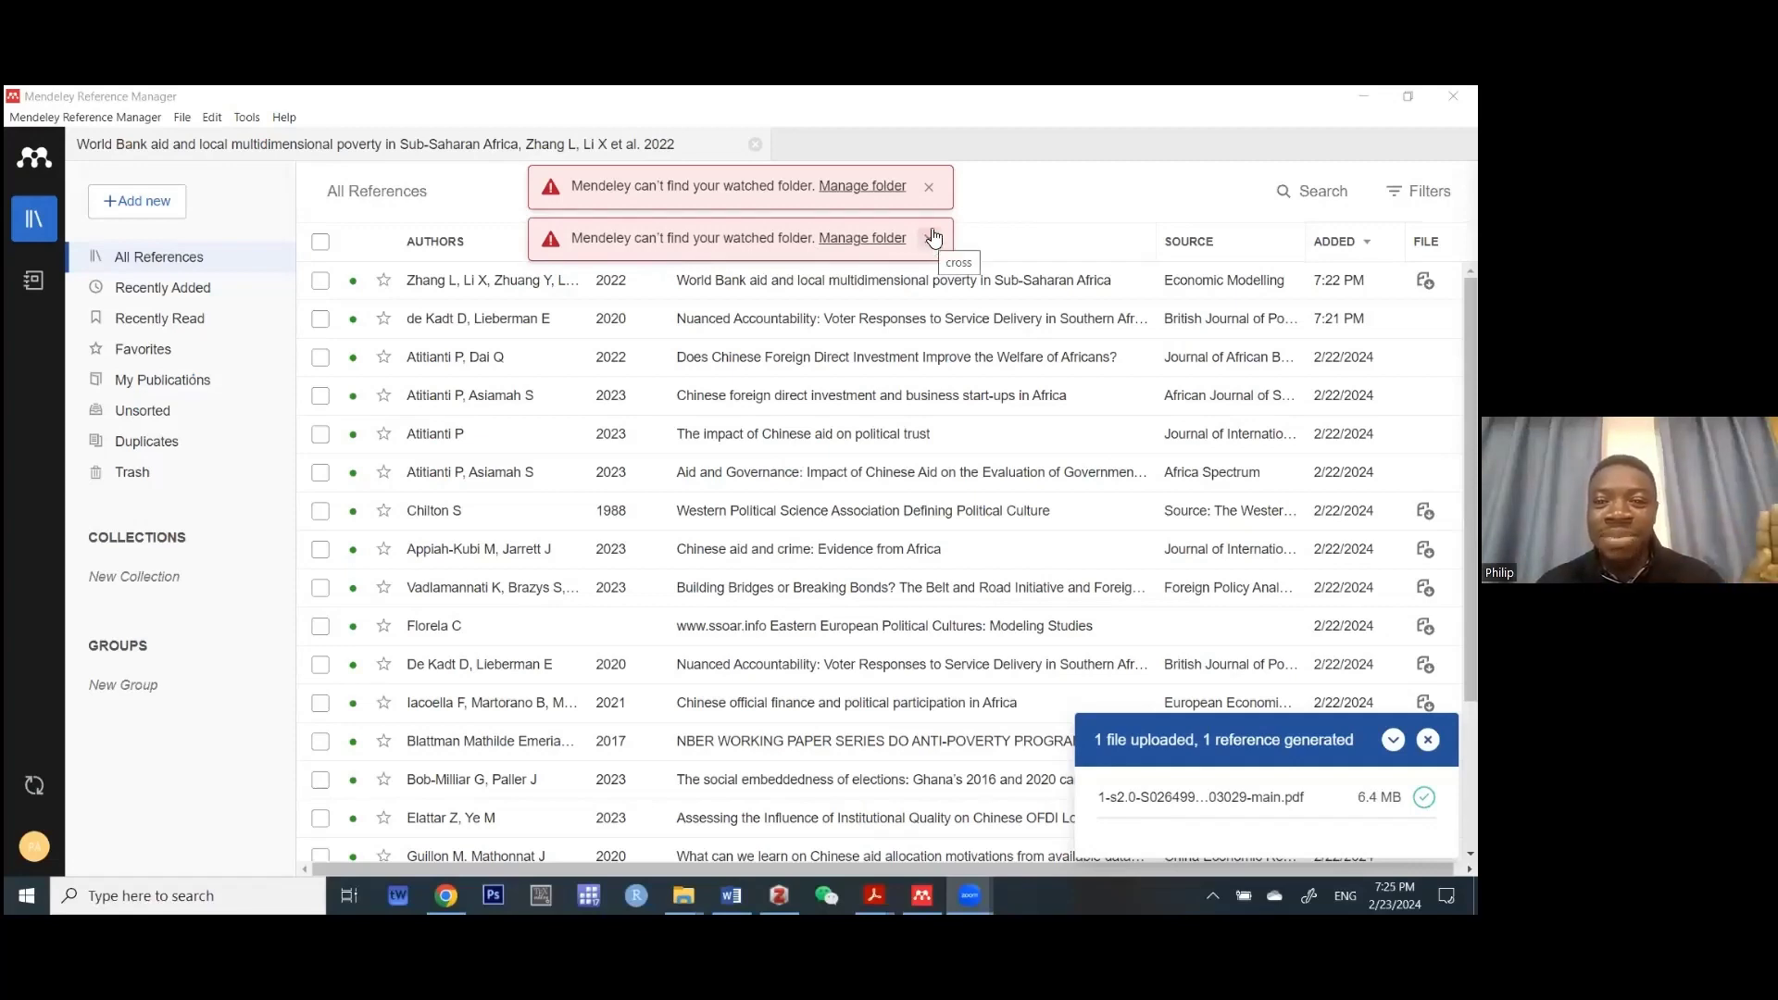
{"action": "left_click", "coordinate": [931, 188]}
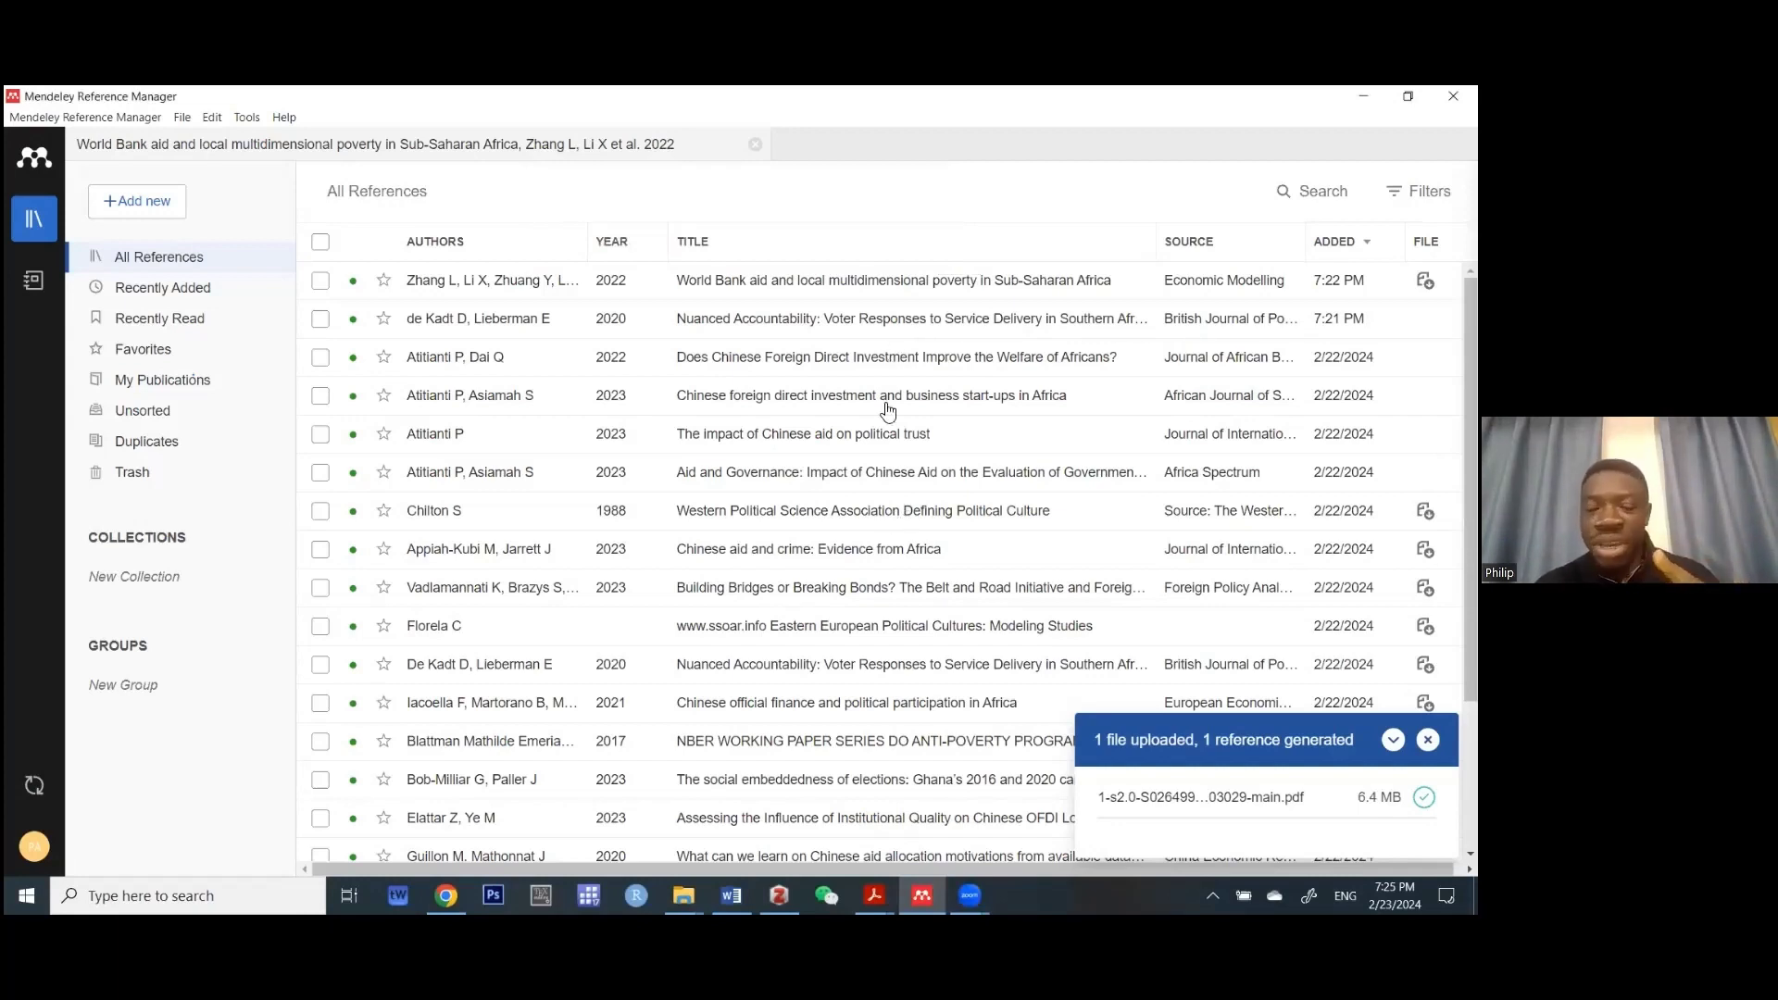
- Show the file formats offered for importing an existing library
{"action": "left_click", "coordinate": [139, 214]}
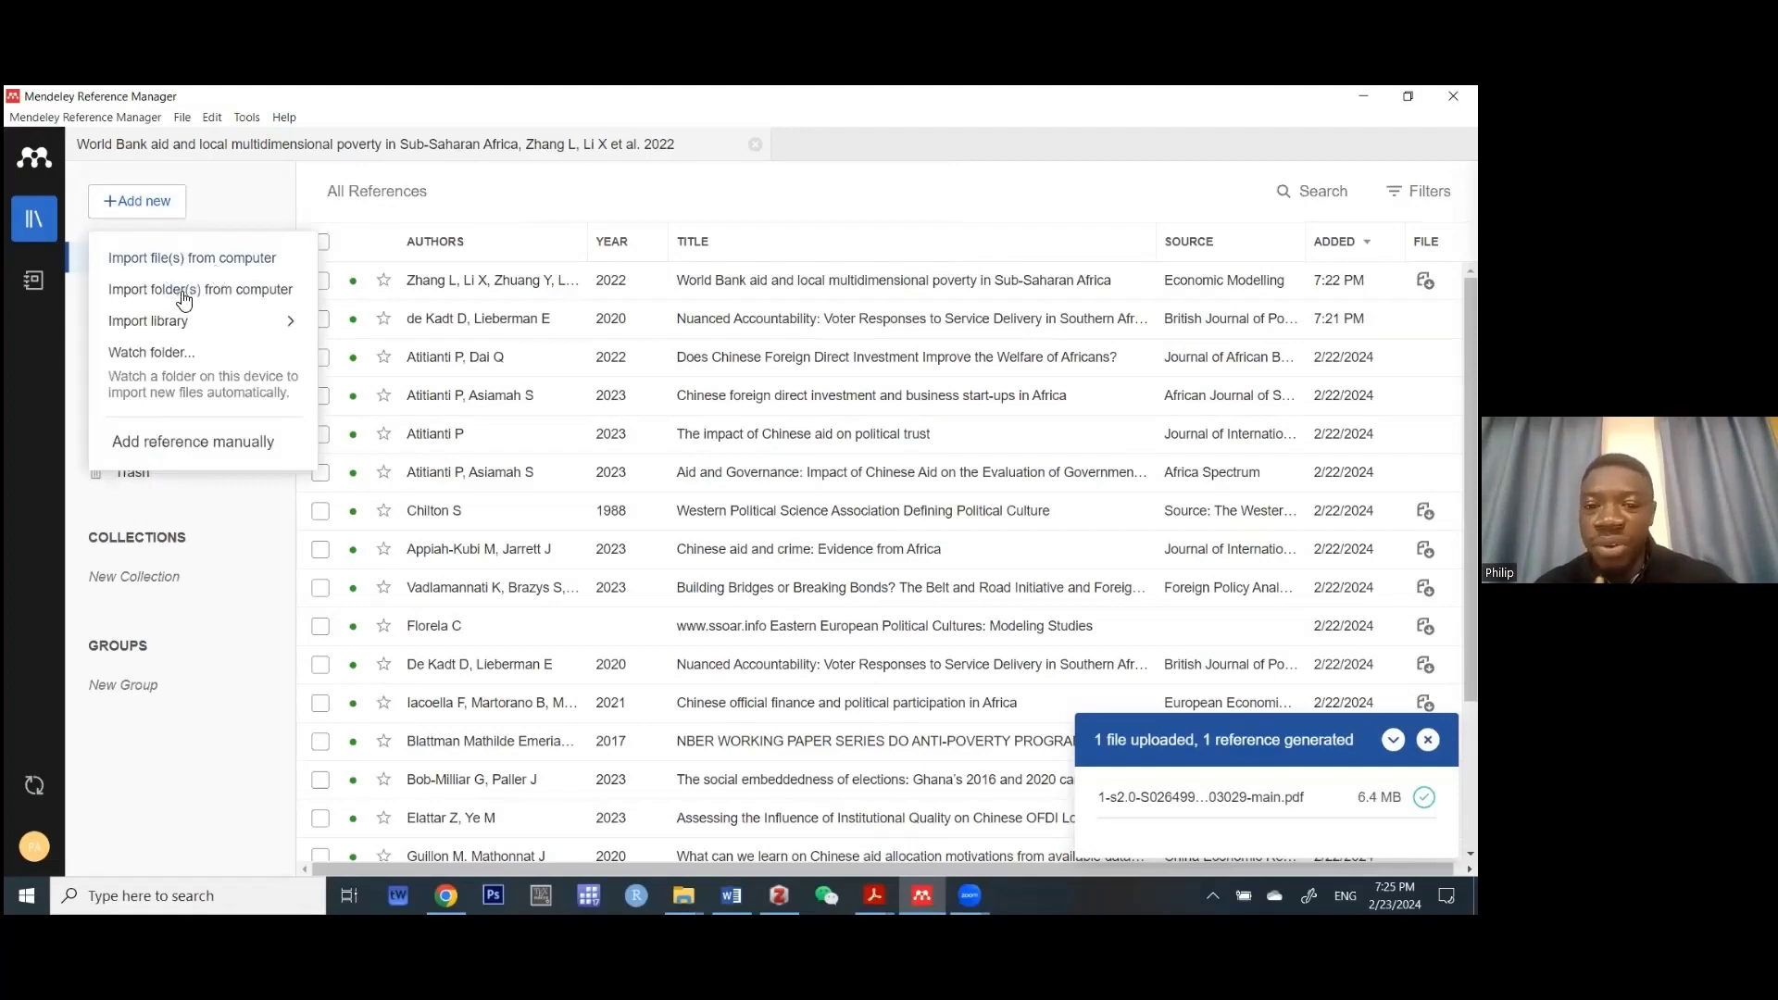
{"action": "left_click", "coordinate": [254, 328]}
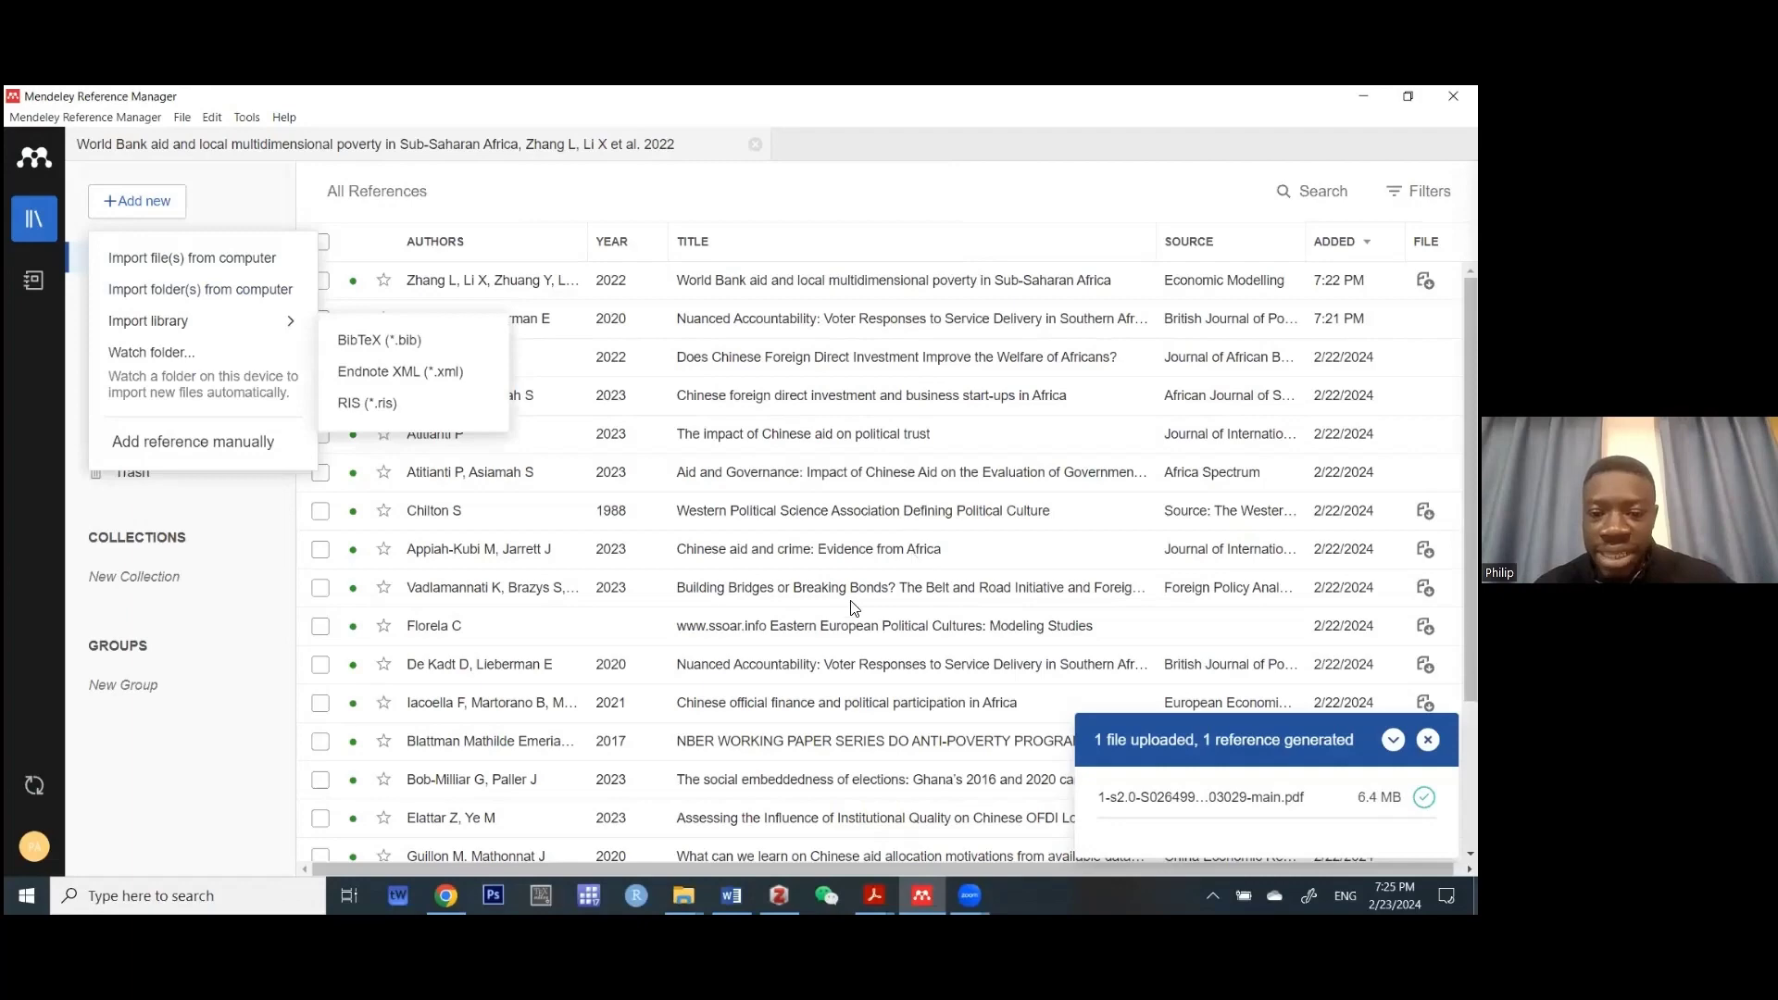
- Create a new folder named workshop on the Windows desktop
{"action": "key", "text": "super+d"}
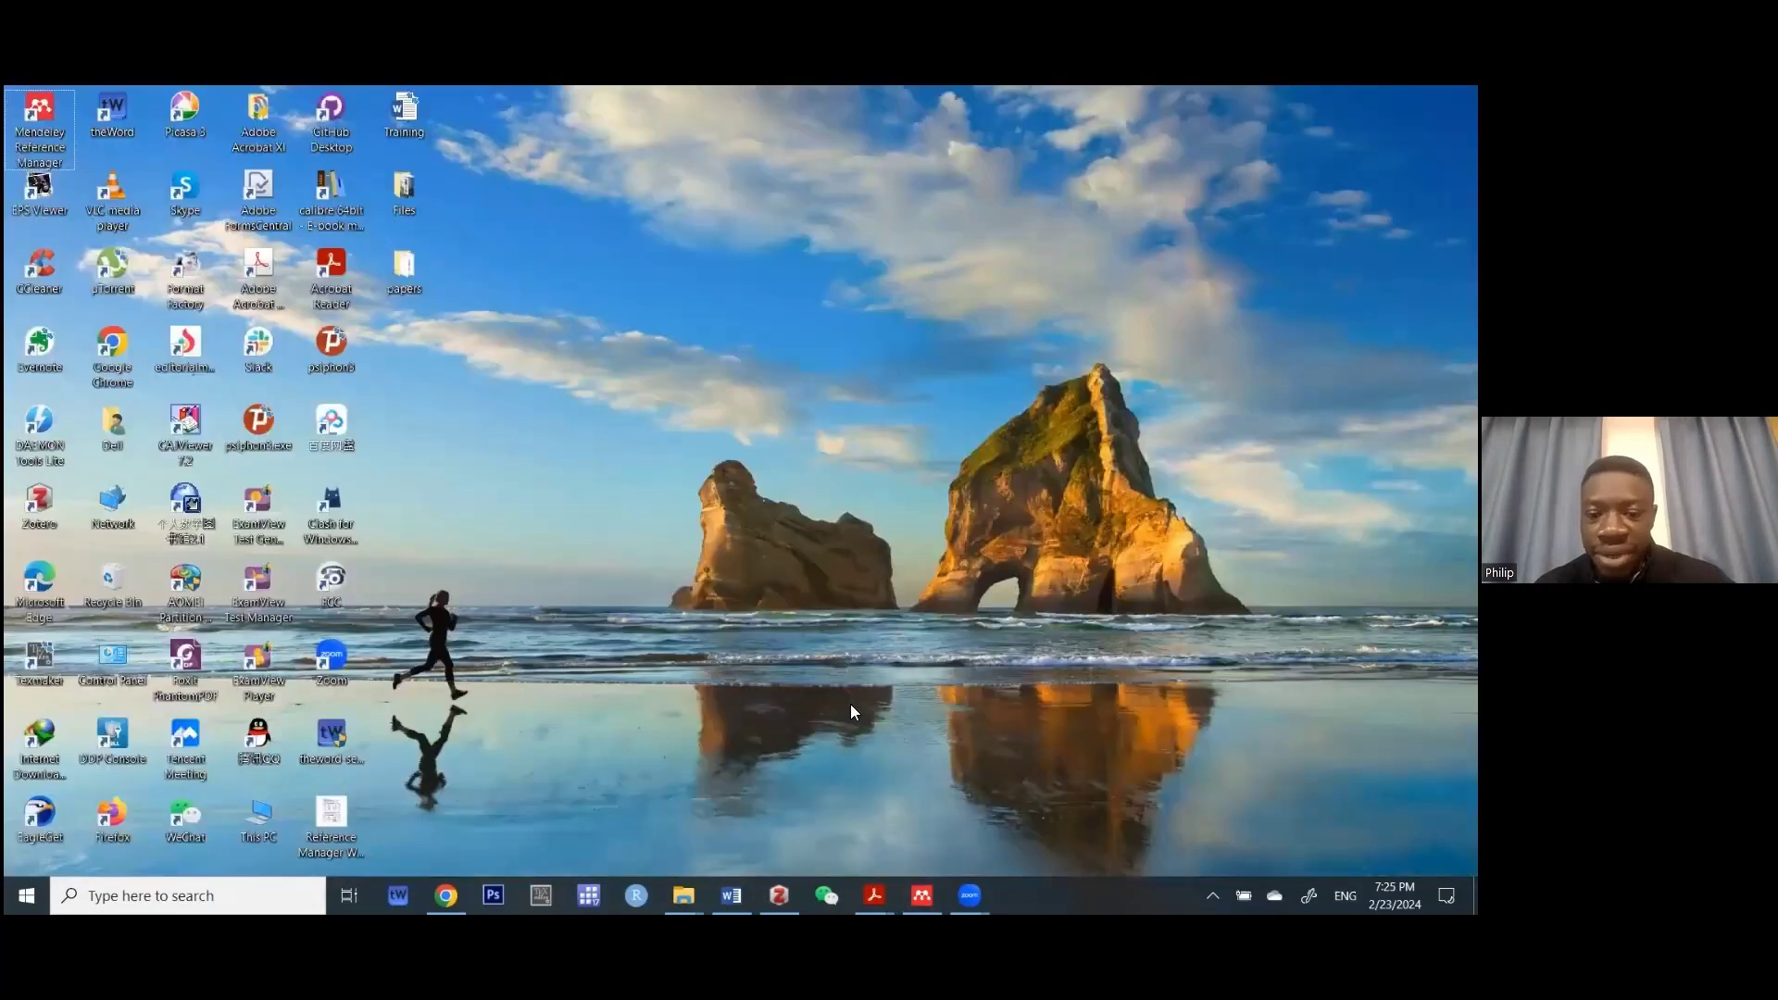
{"action": "right_click", "coordinate": [1023, 474]}
{"action": "left_click", "coordinate": [1022, 477]}
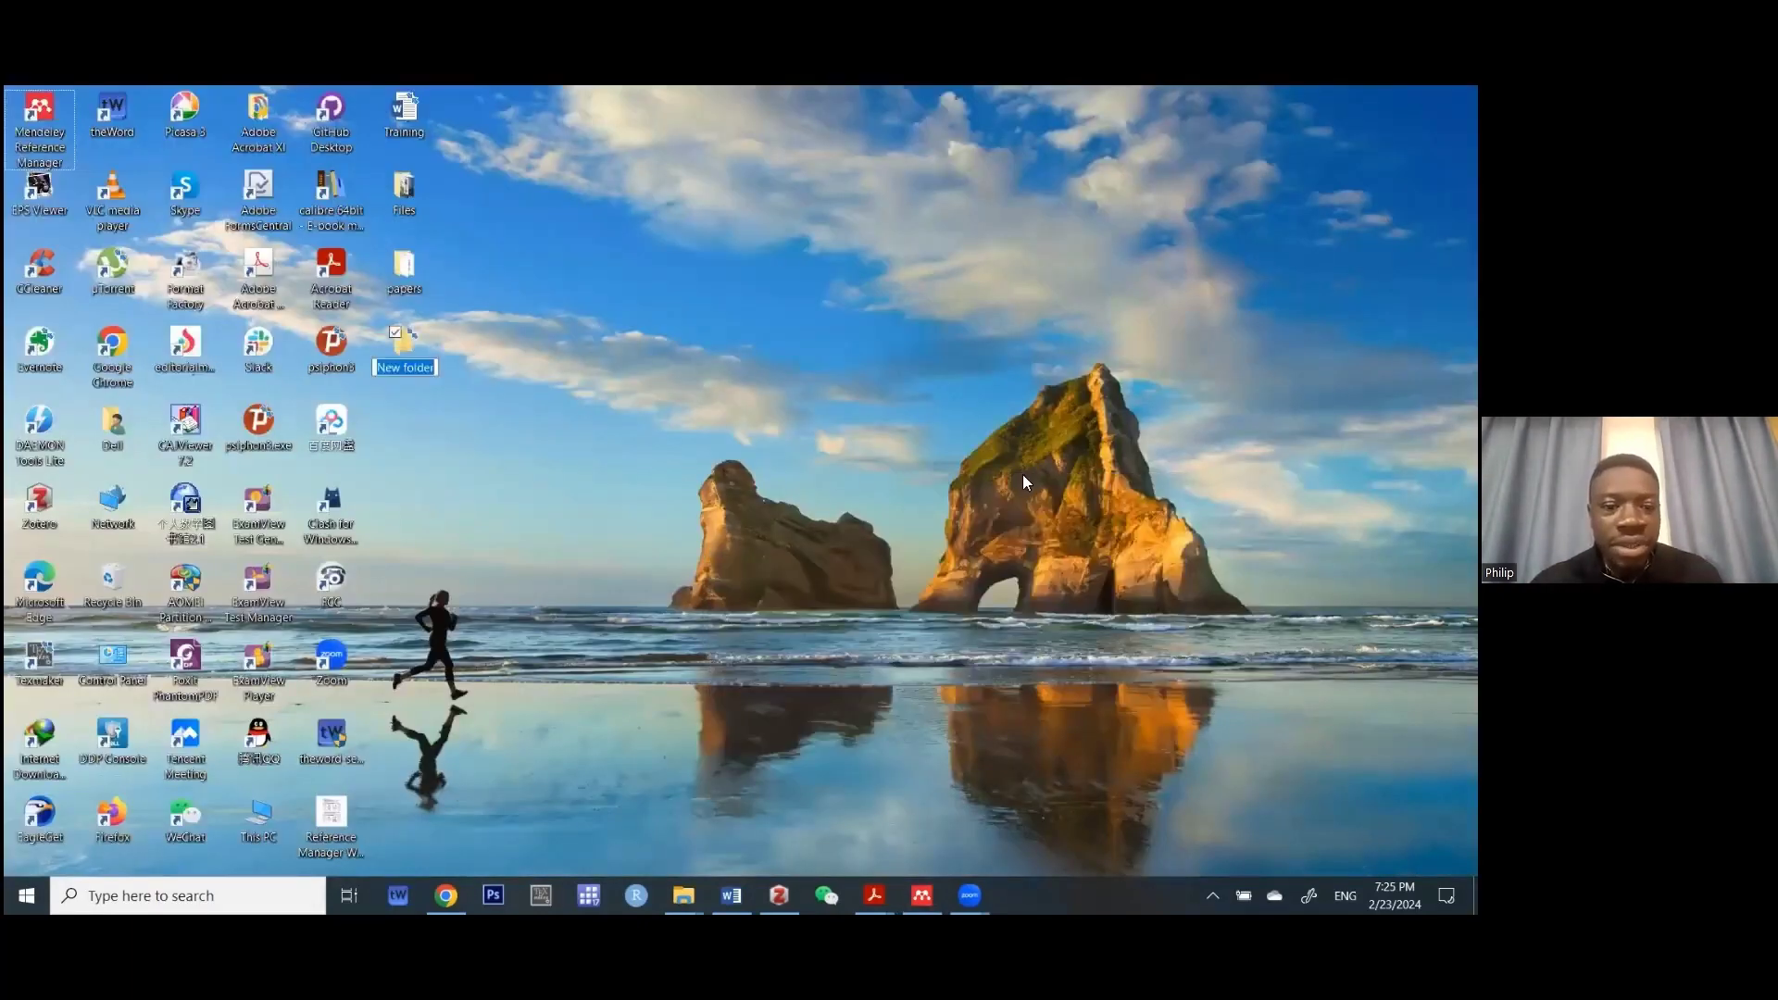
{"action": "type", "text": "wors"}
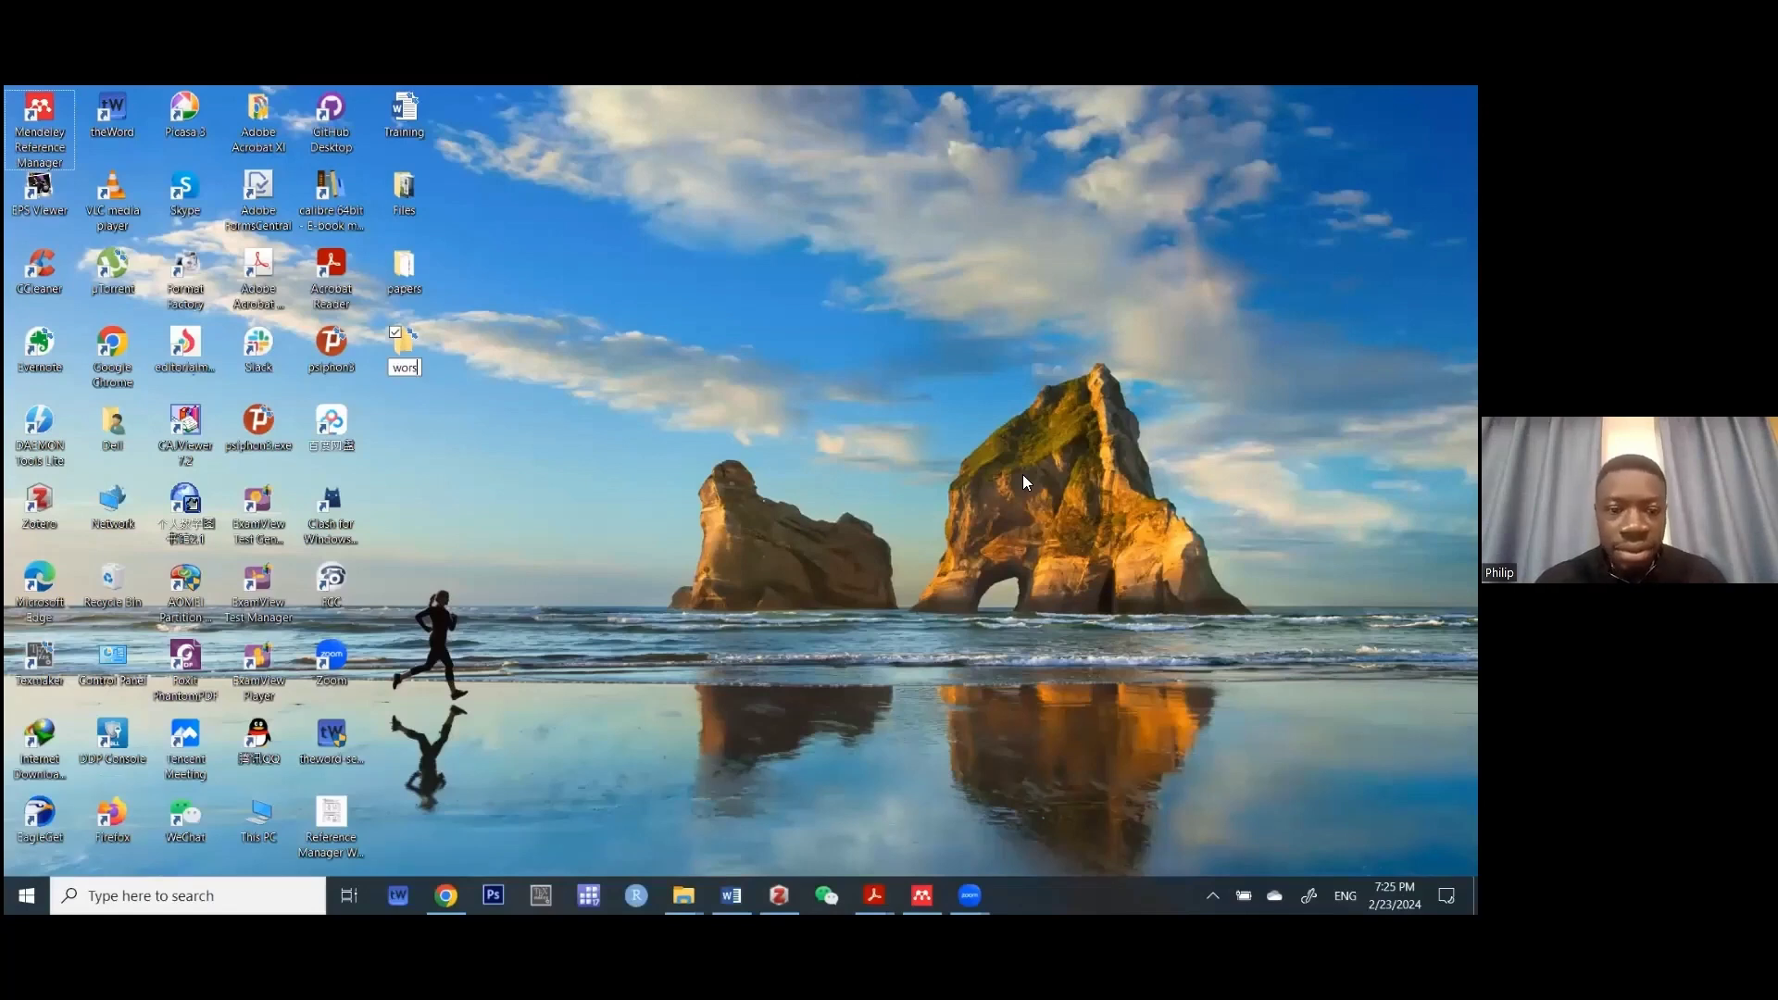
{"action": "key", "text": "BackSpace"}
{"action": "type", "text": "ksh"}
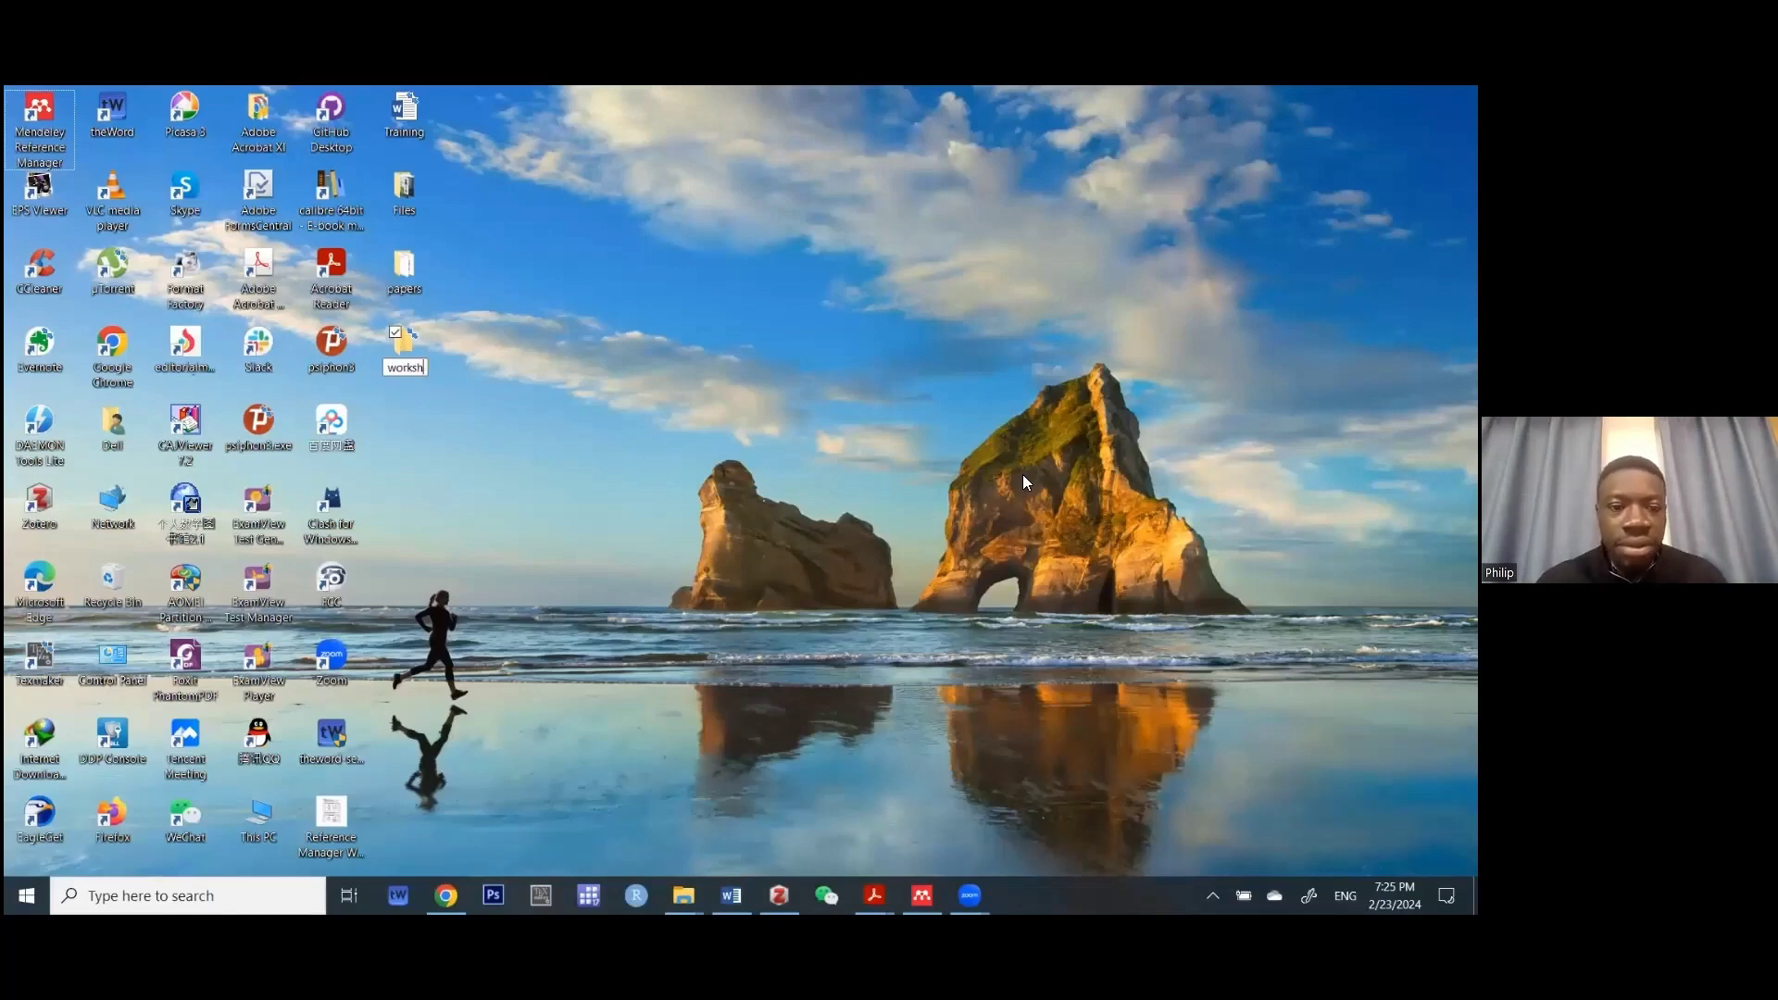
{"action": "type", "text": "op"}
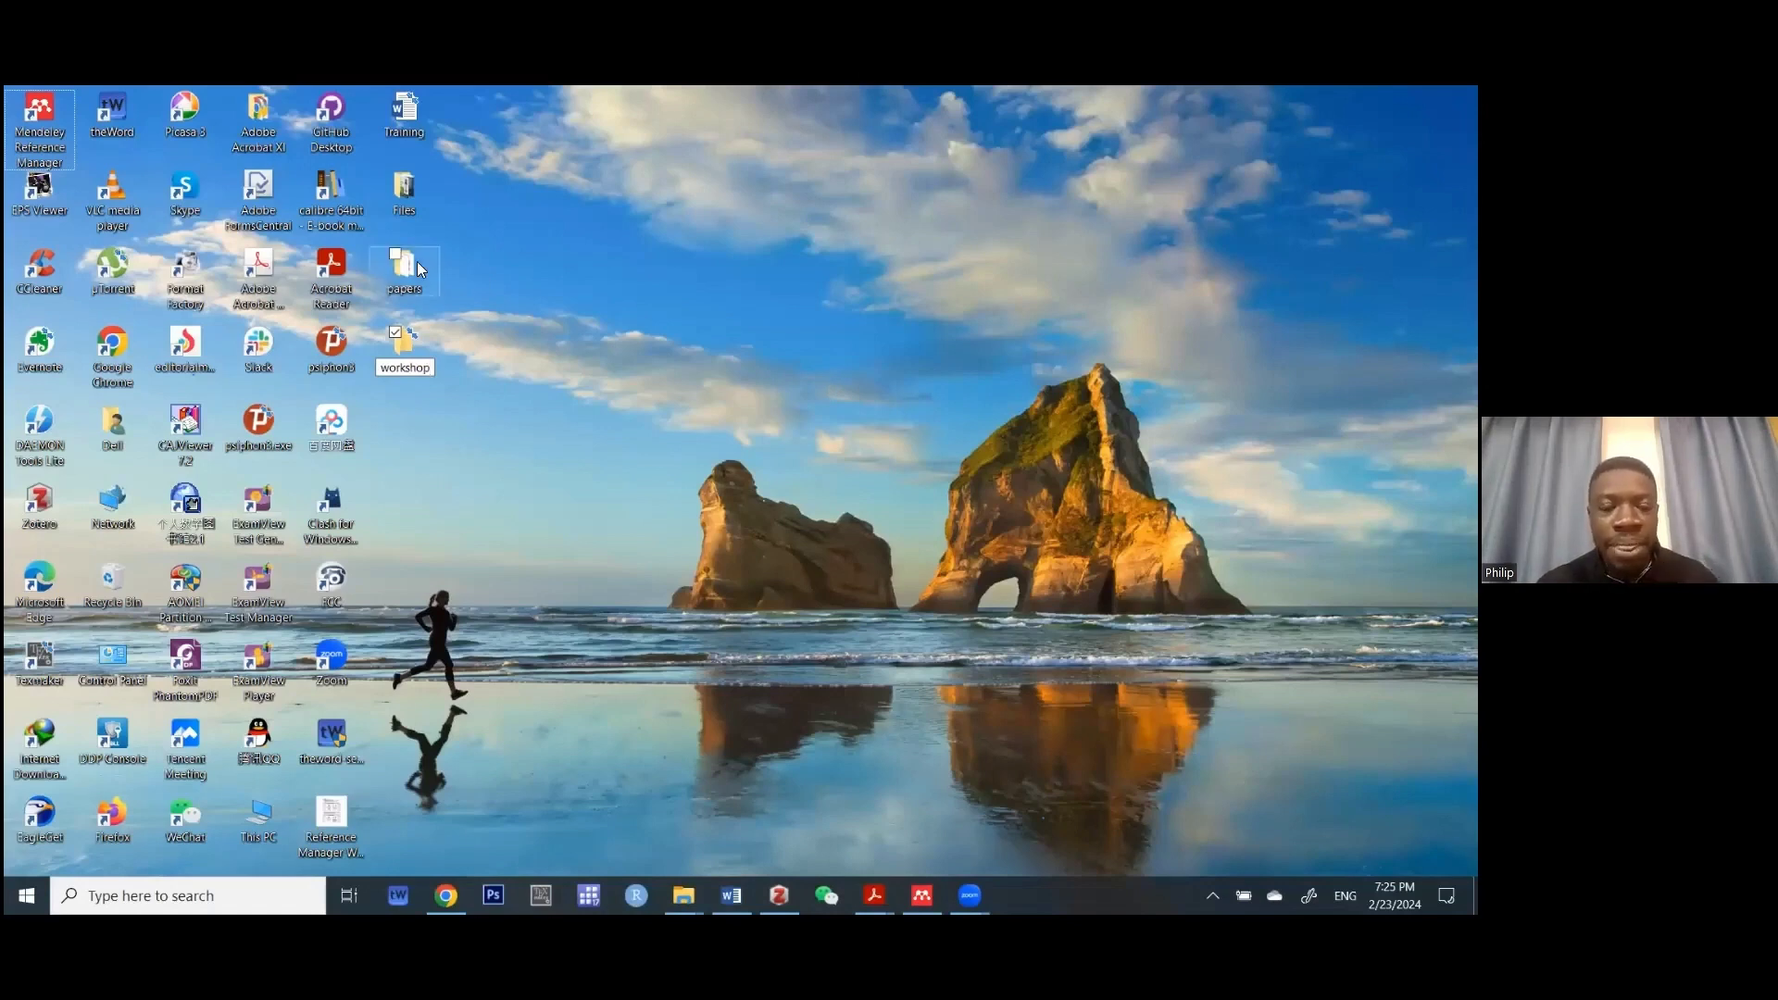
{"action": "key", "text": "Return"}
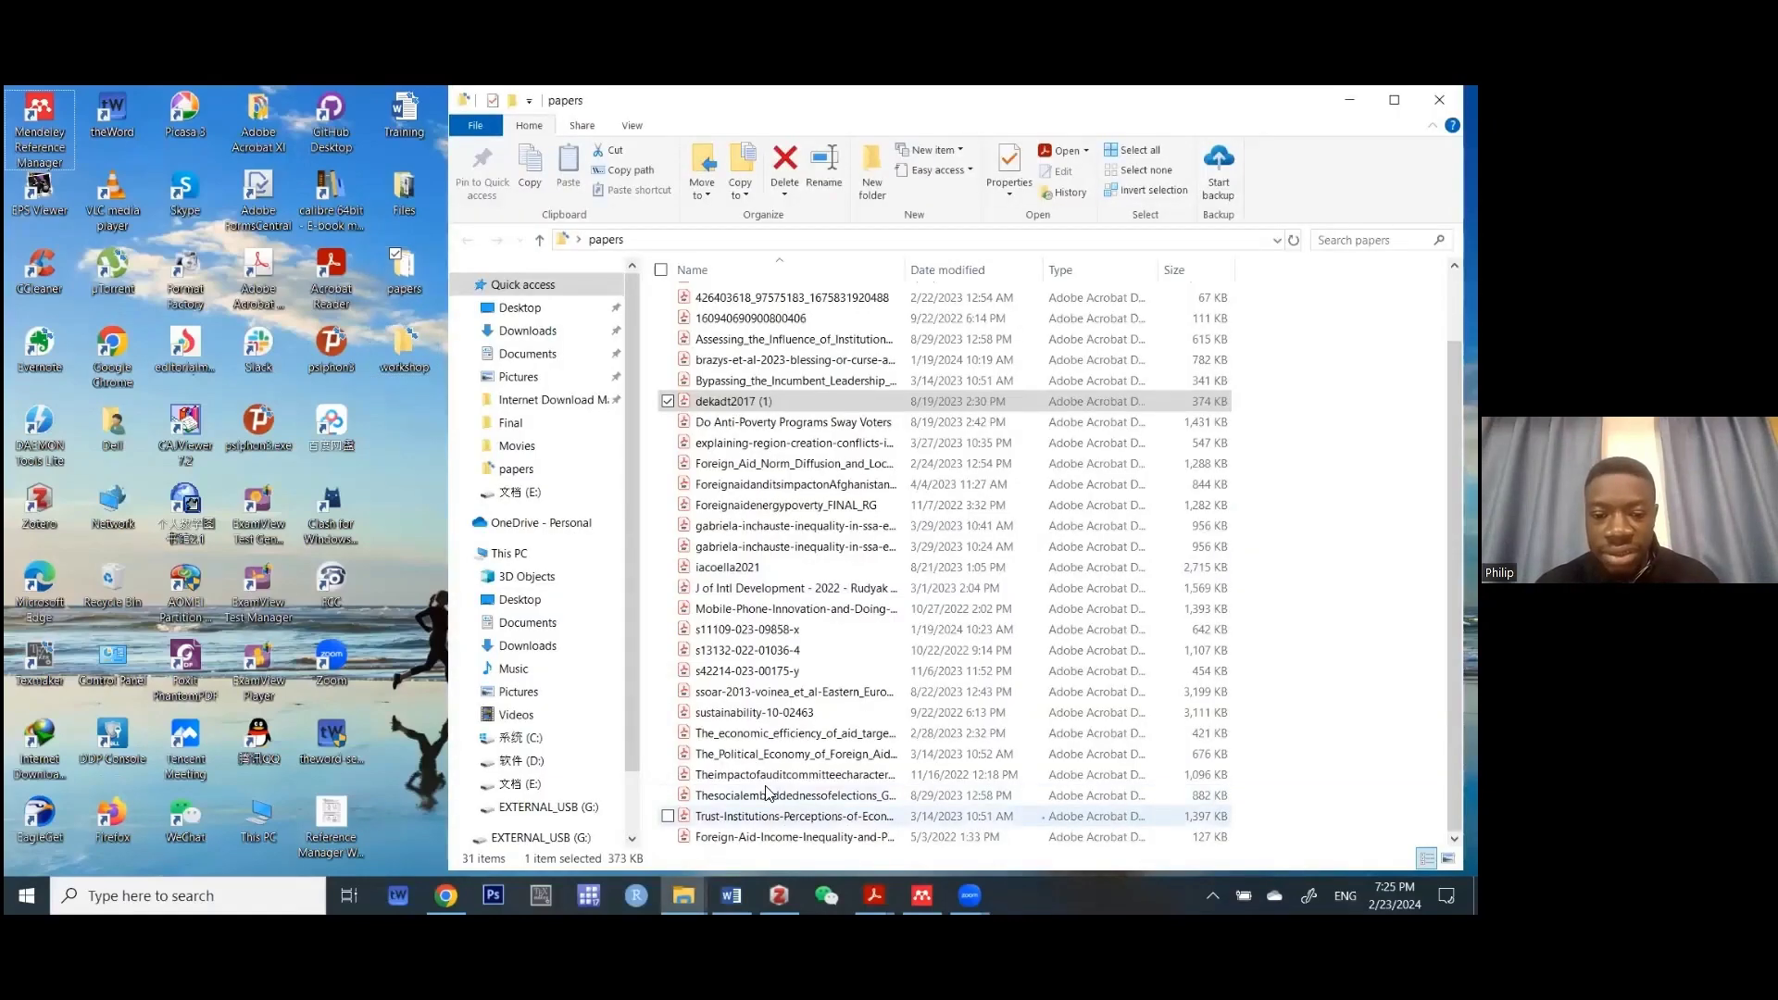
- Move the four PDFs from The_Political_Economy_of_Foreign_Aid through Trust-Institutions-Perceptions out of the papers folder into the workshop folder
{"action": "left_click", "coordinate": [758, 814]}
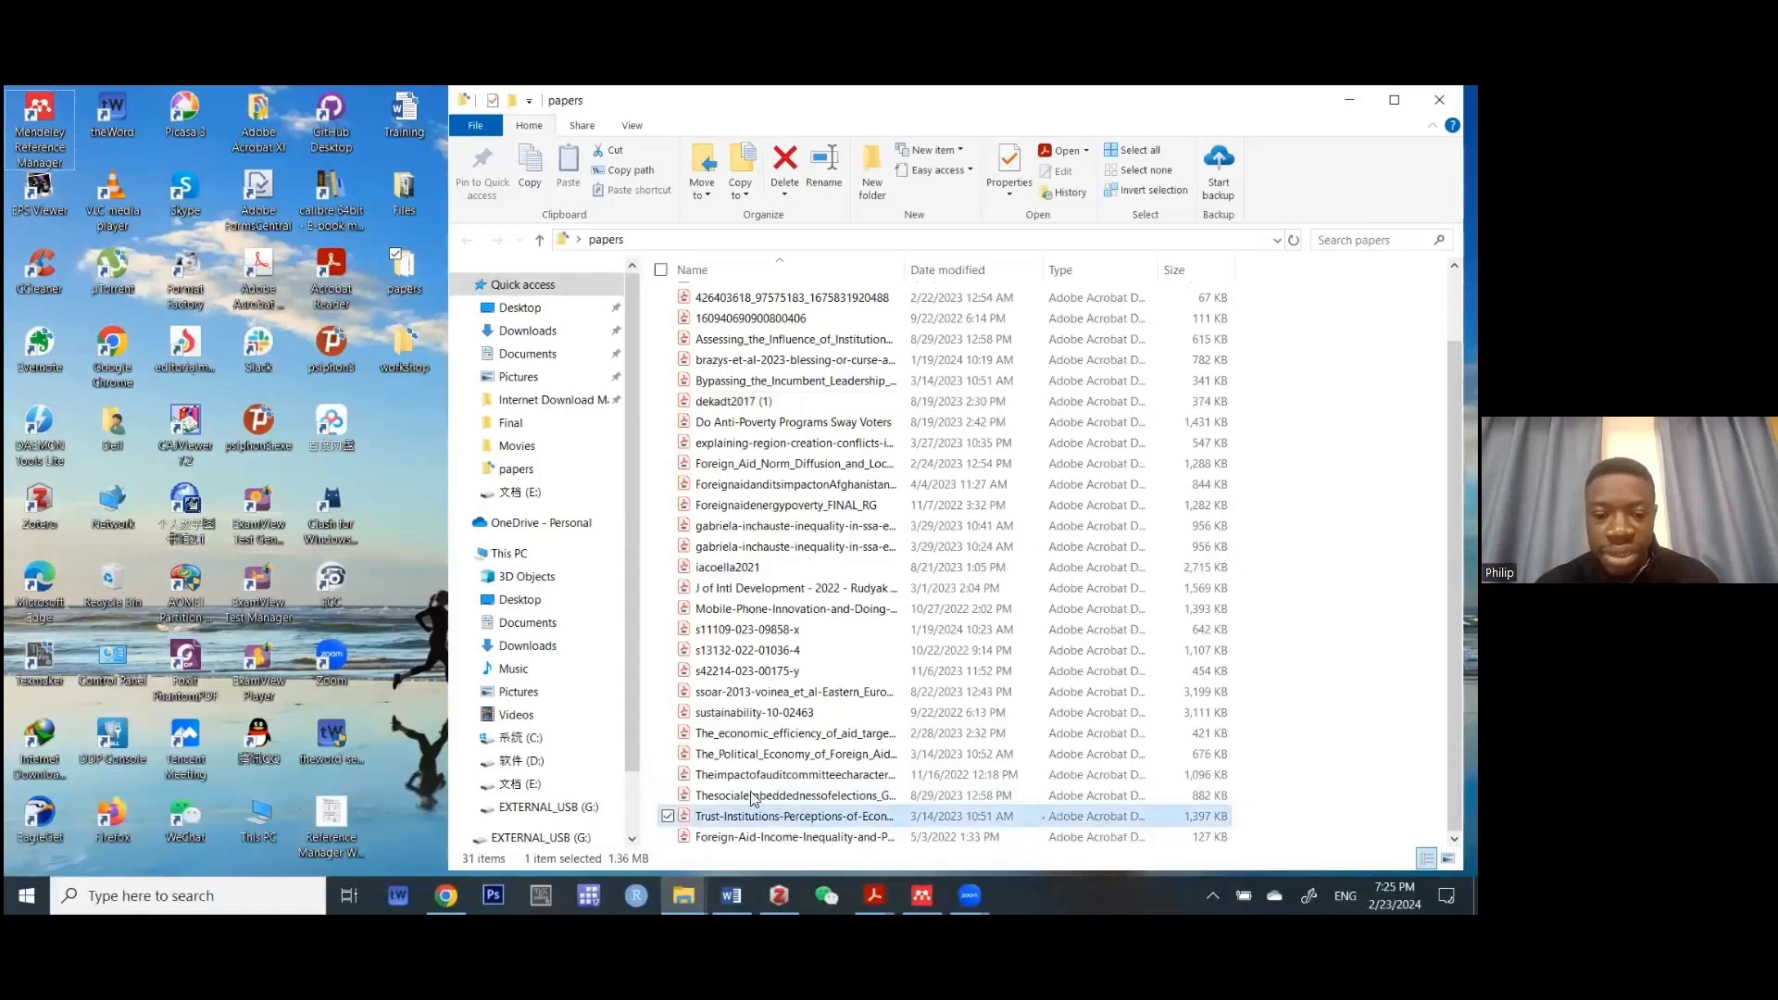
{"action": "left_click", "coordinate": [793, 772], "text": "shift"}
{"action": "left_click", "coordinate": [792, 757], "text": "shift"}
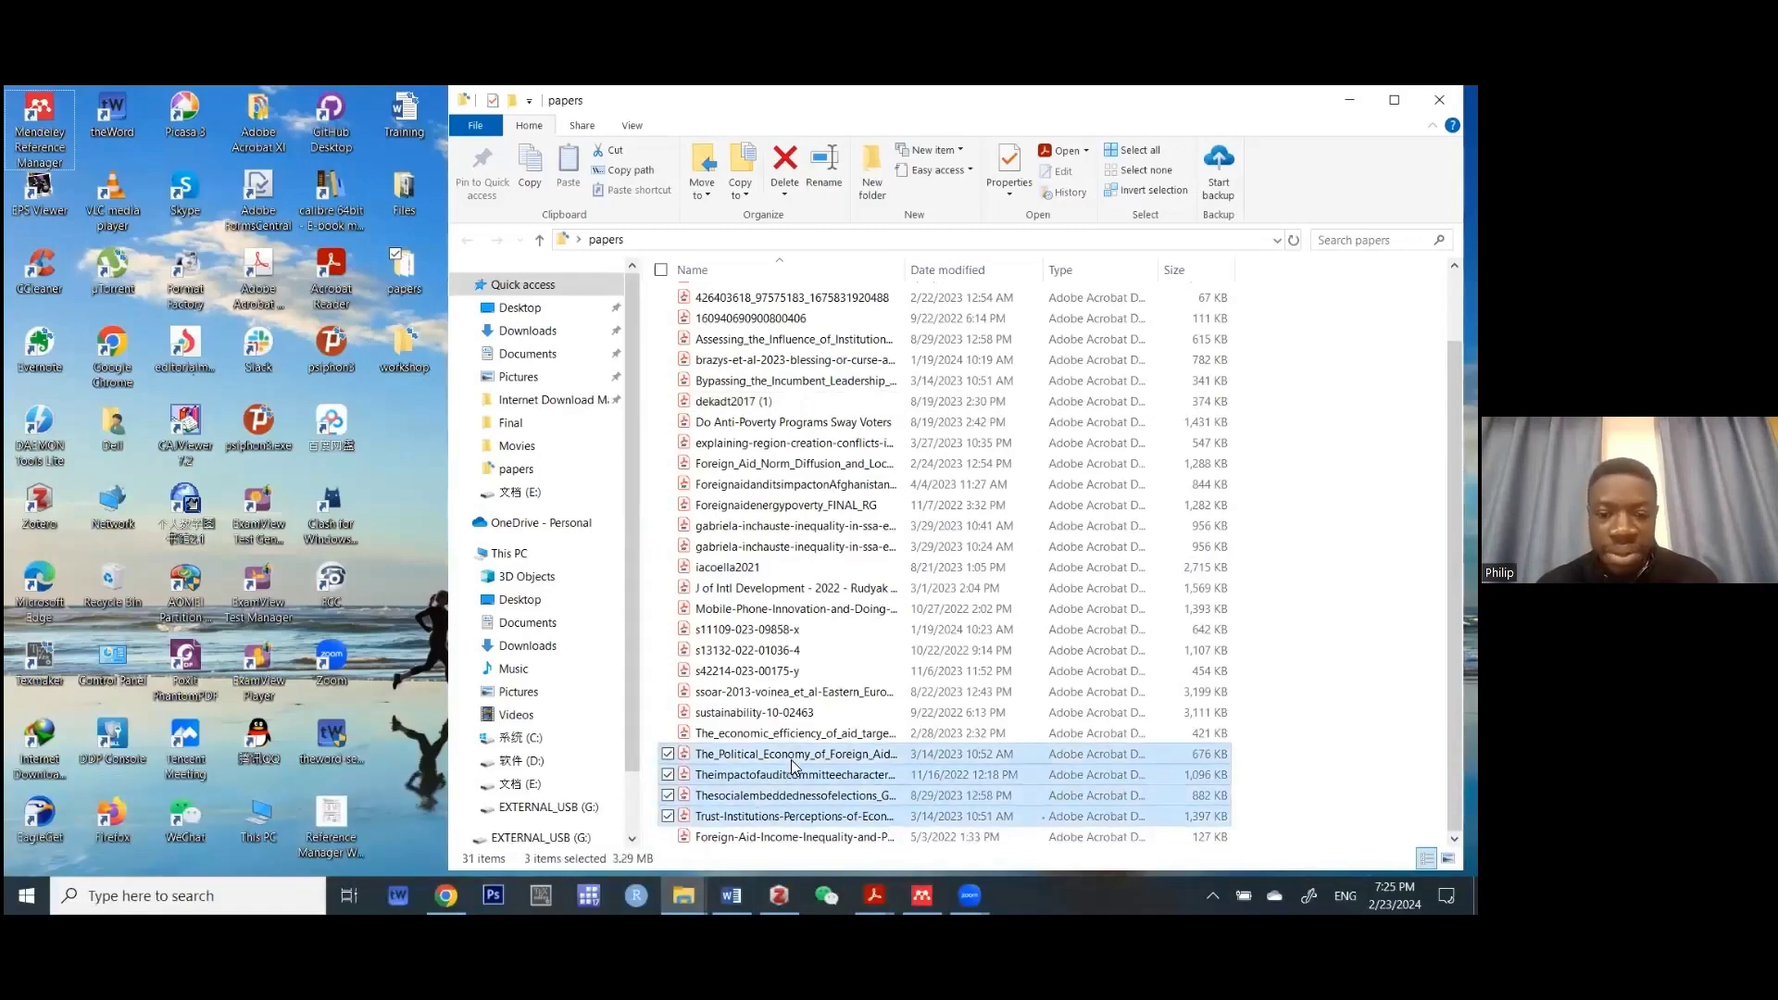
{"action": "left_click", "coordinate": [407, 344]}
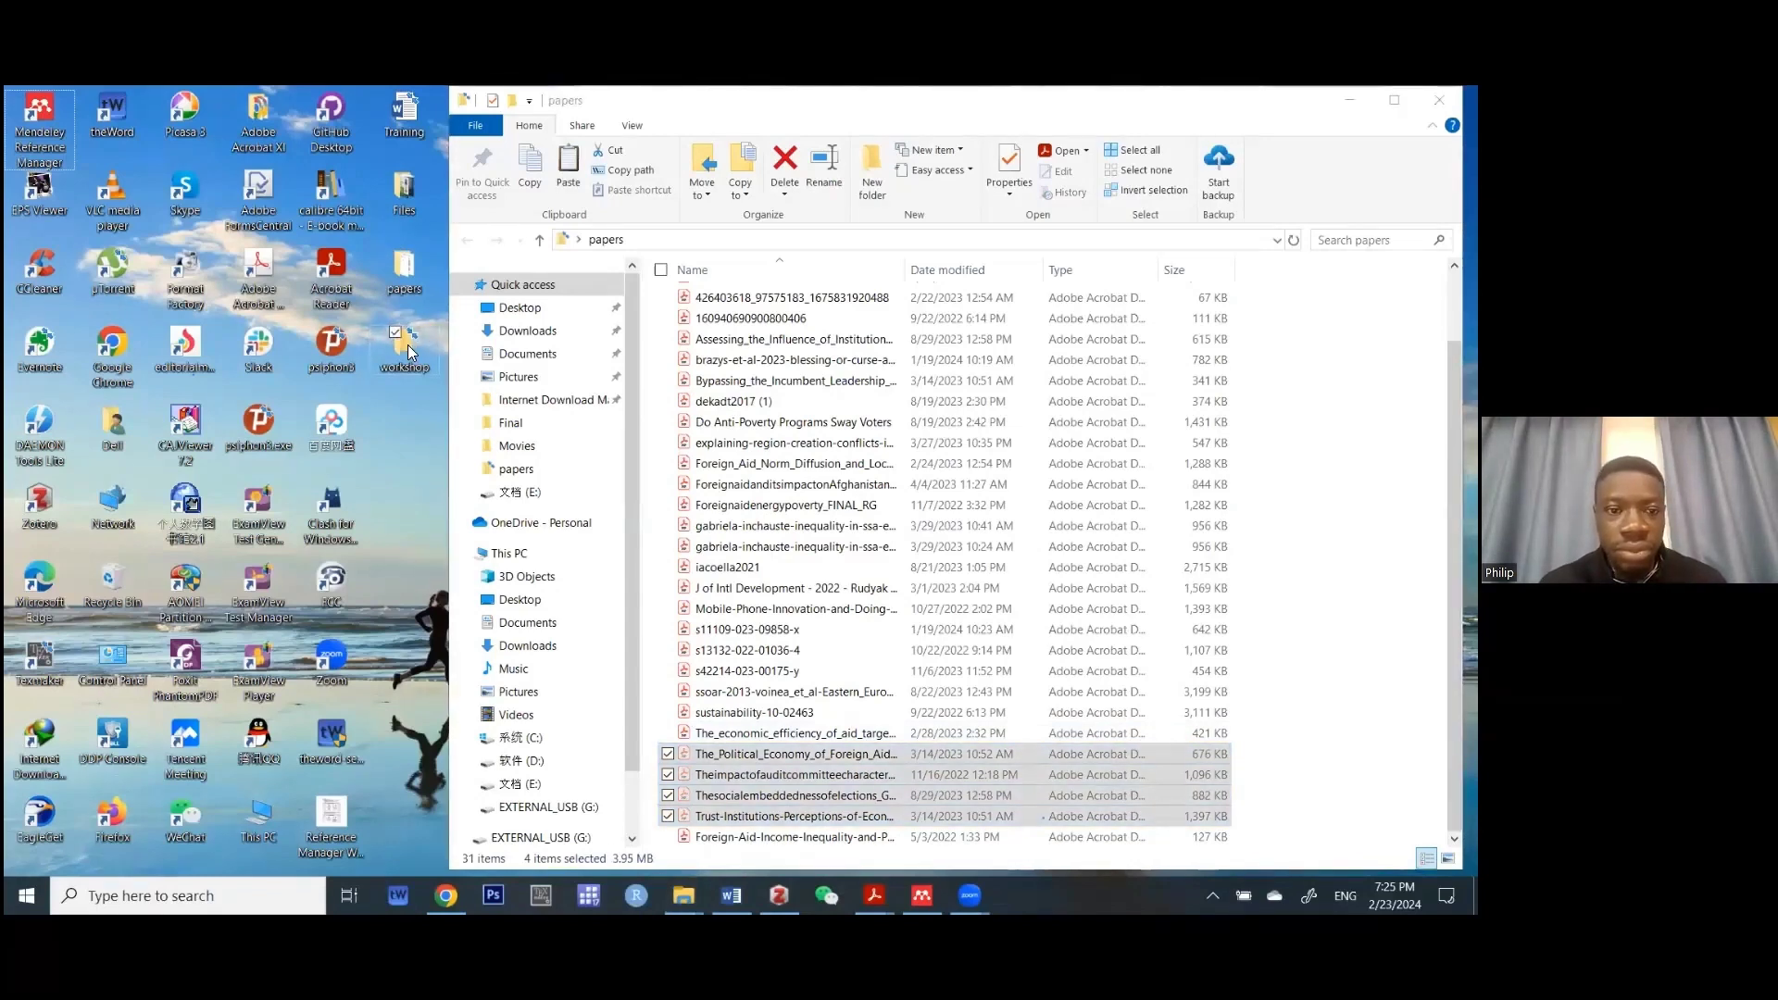
{"action": "double_click", "coordinate": [408, 347]}
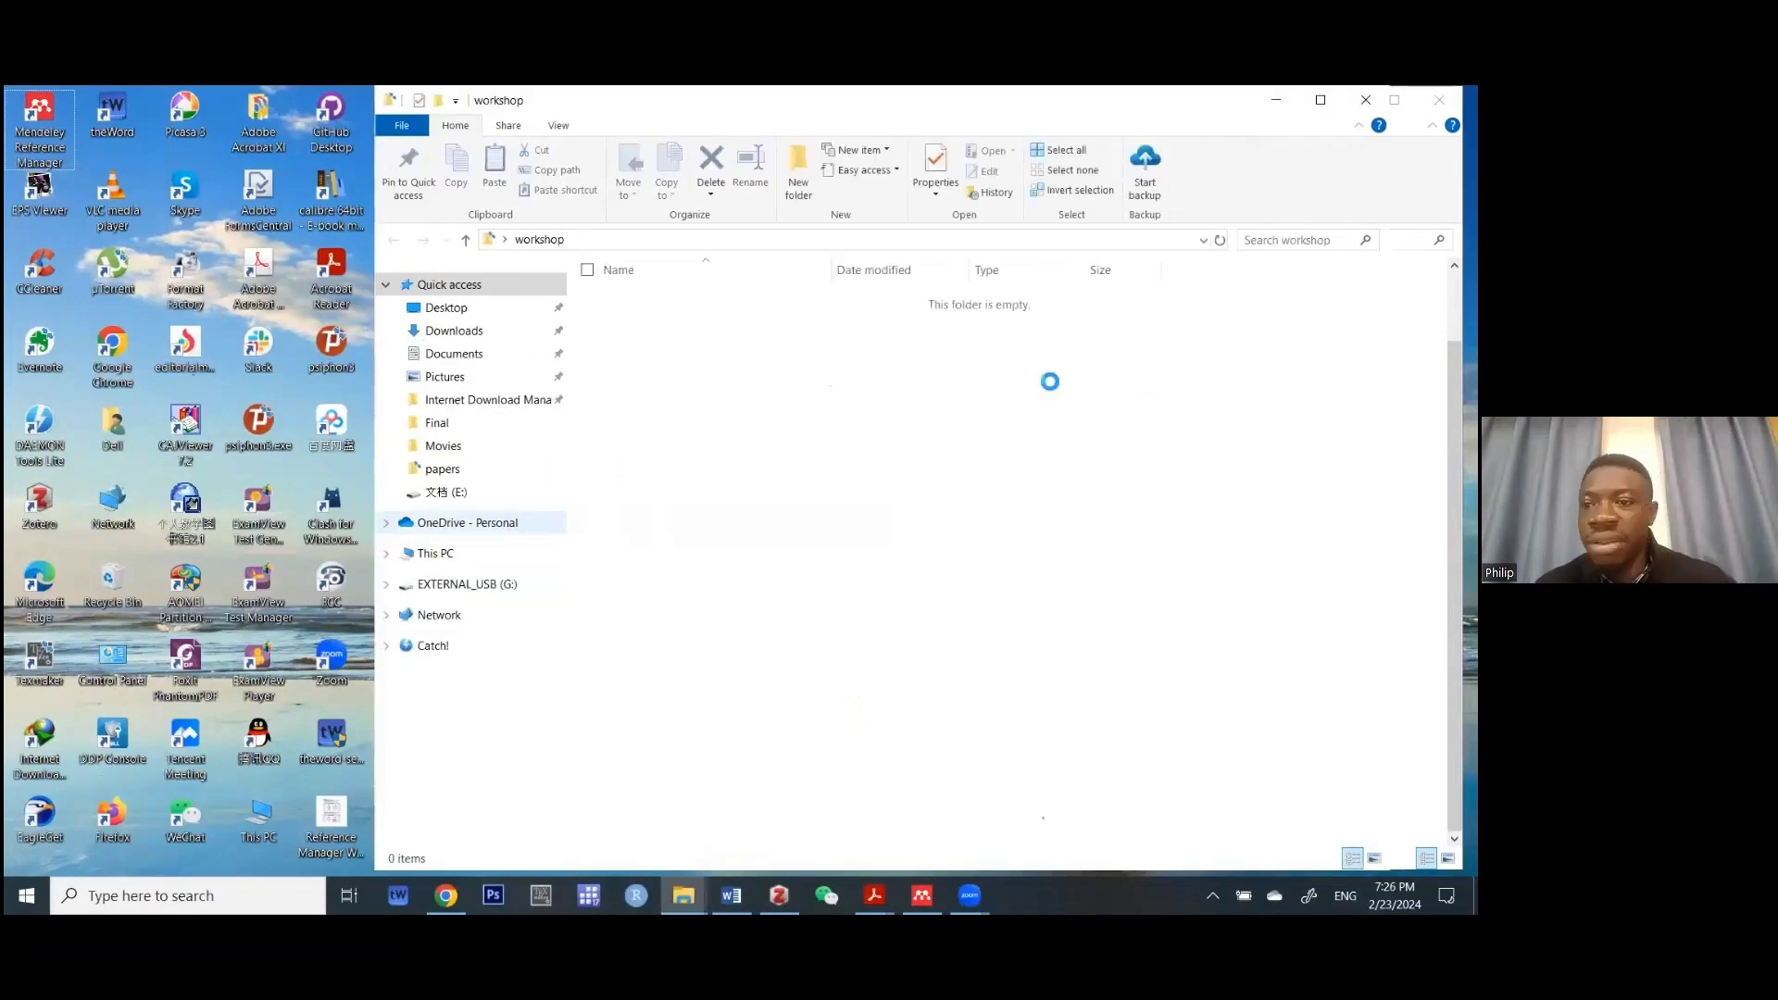
{"action": "key", "text": "ctrl+v"}
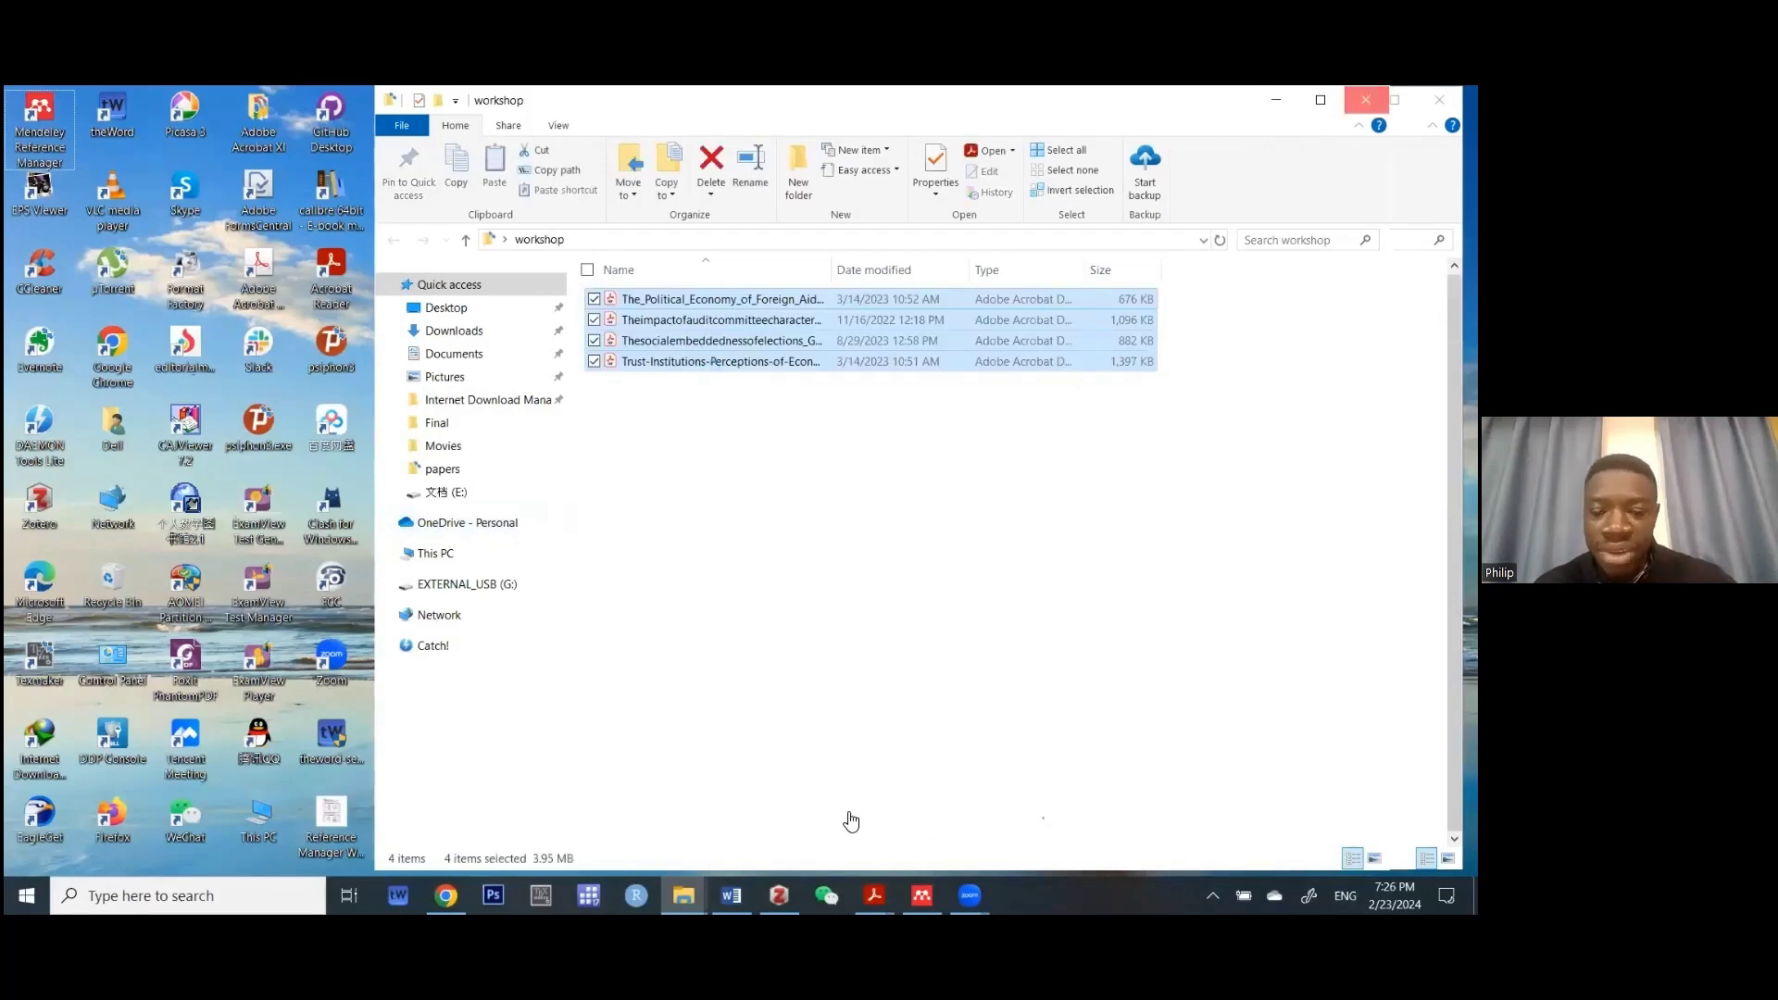
{"action": "key", "text": "alt+F4"}
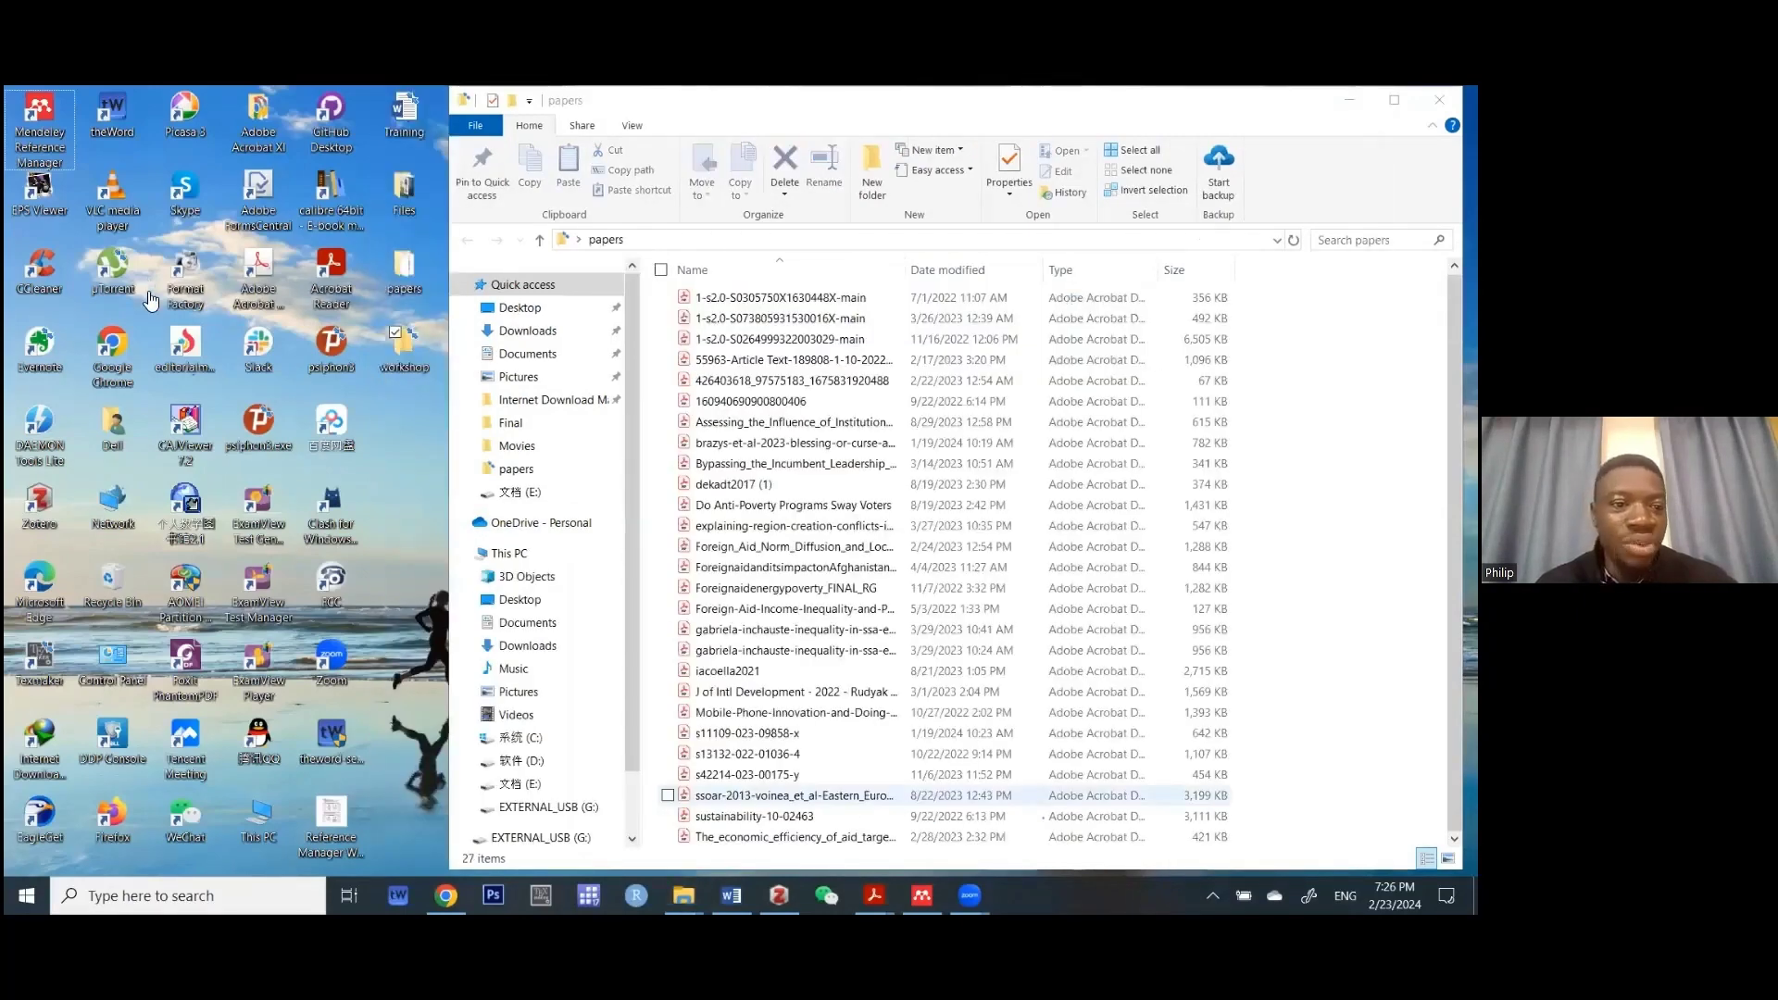
- Import the whole workshop folder from the desktop into the Mendeley library and return to the reference list
{"action": "key", "text": "alt+Tab"}
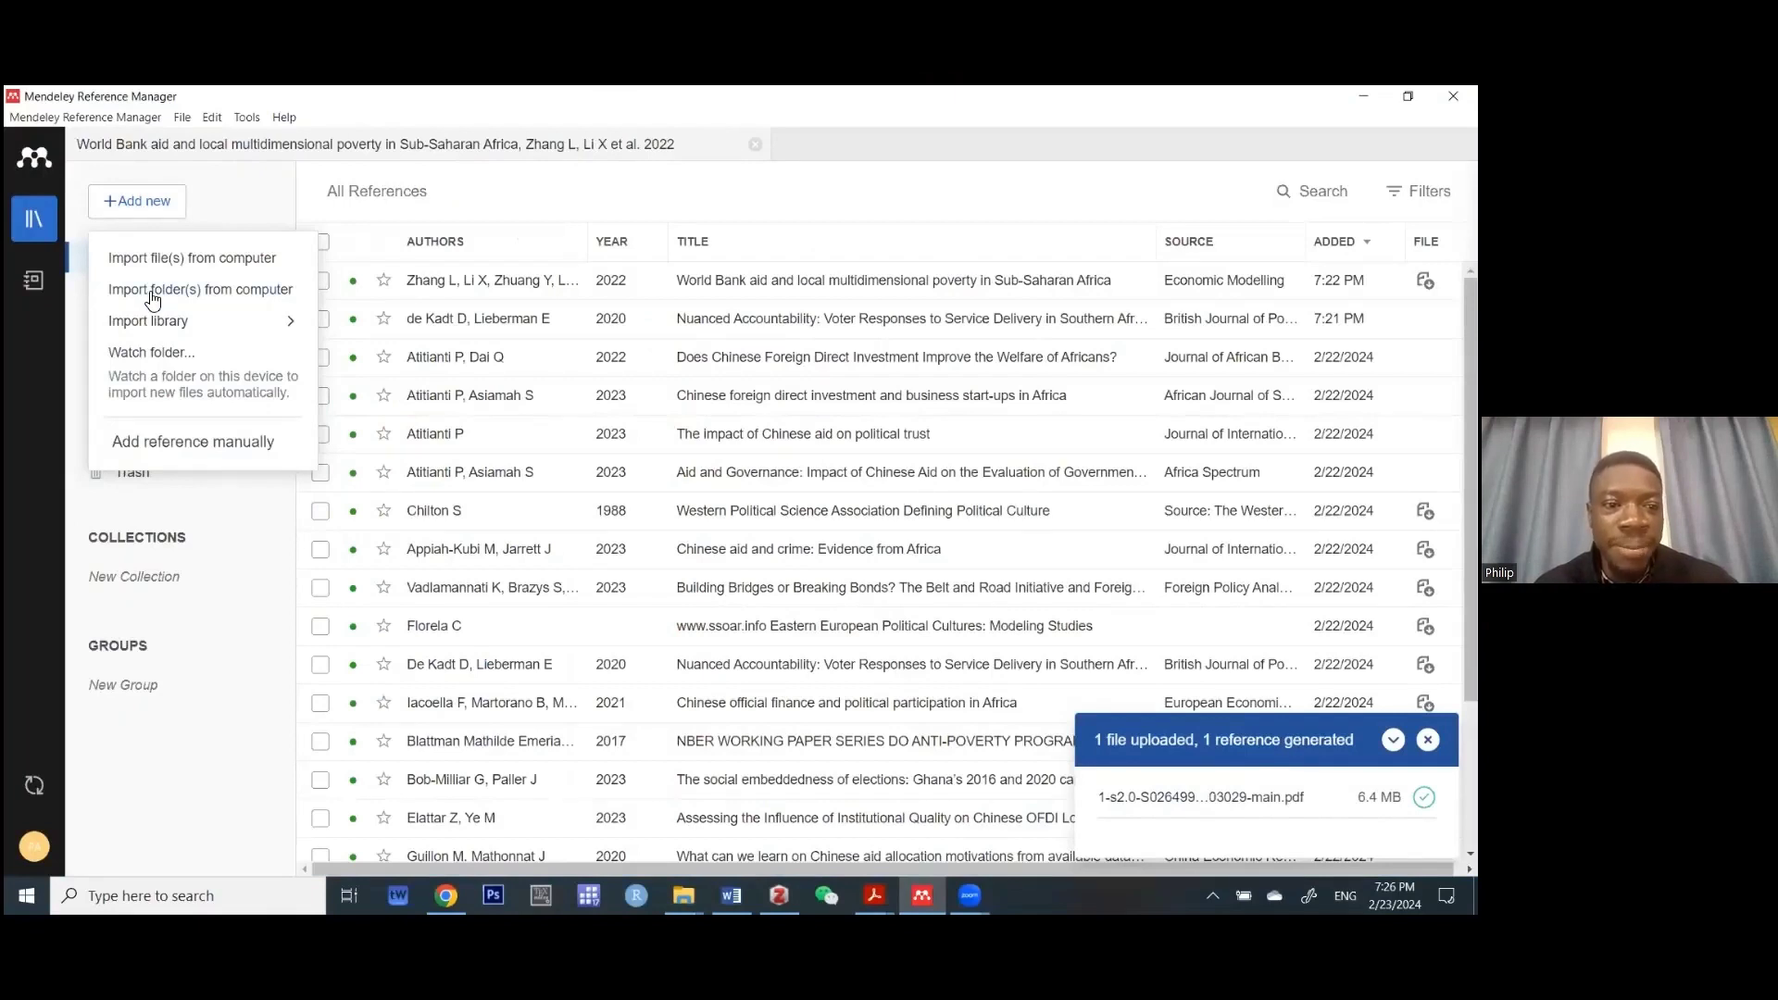
{"action": "left_click", "coordinate": [154, 290]}
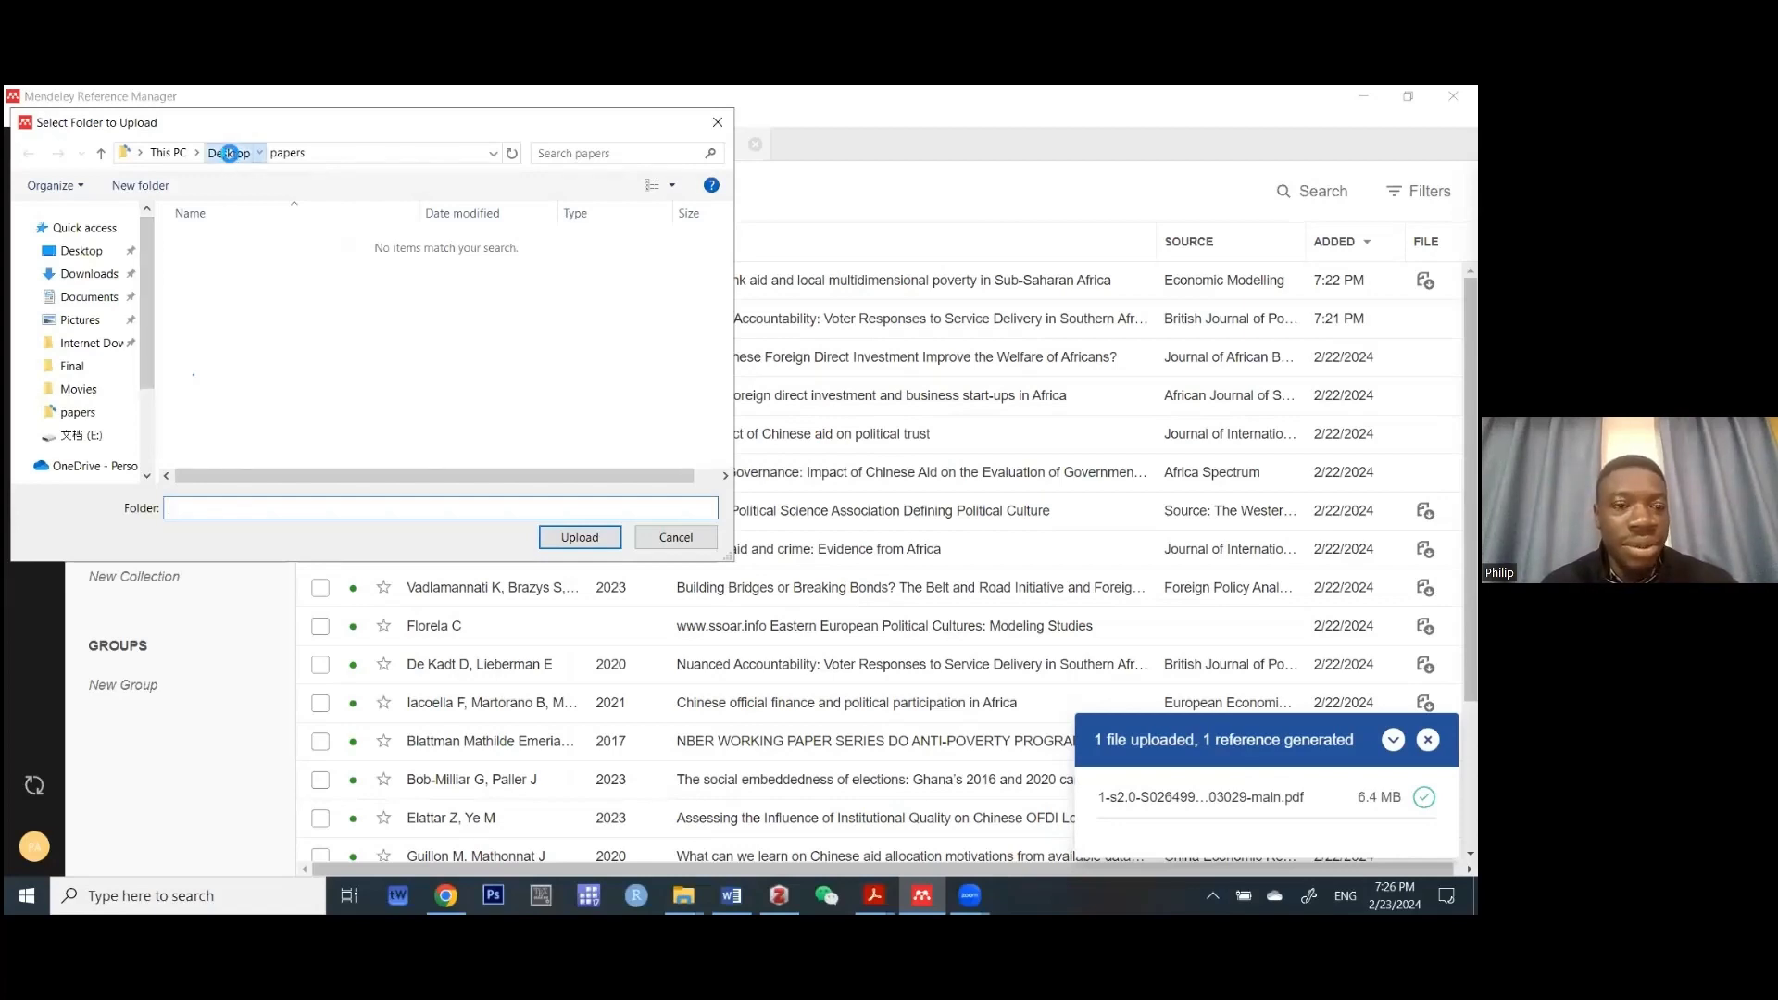
{"action": "key", "text": "alt+Up"}
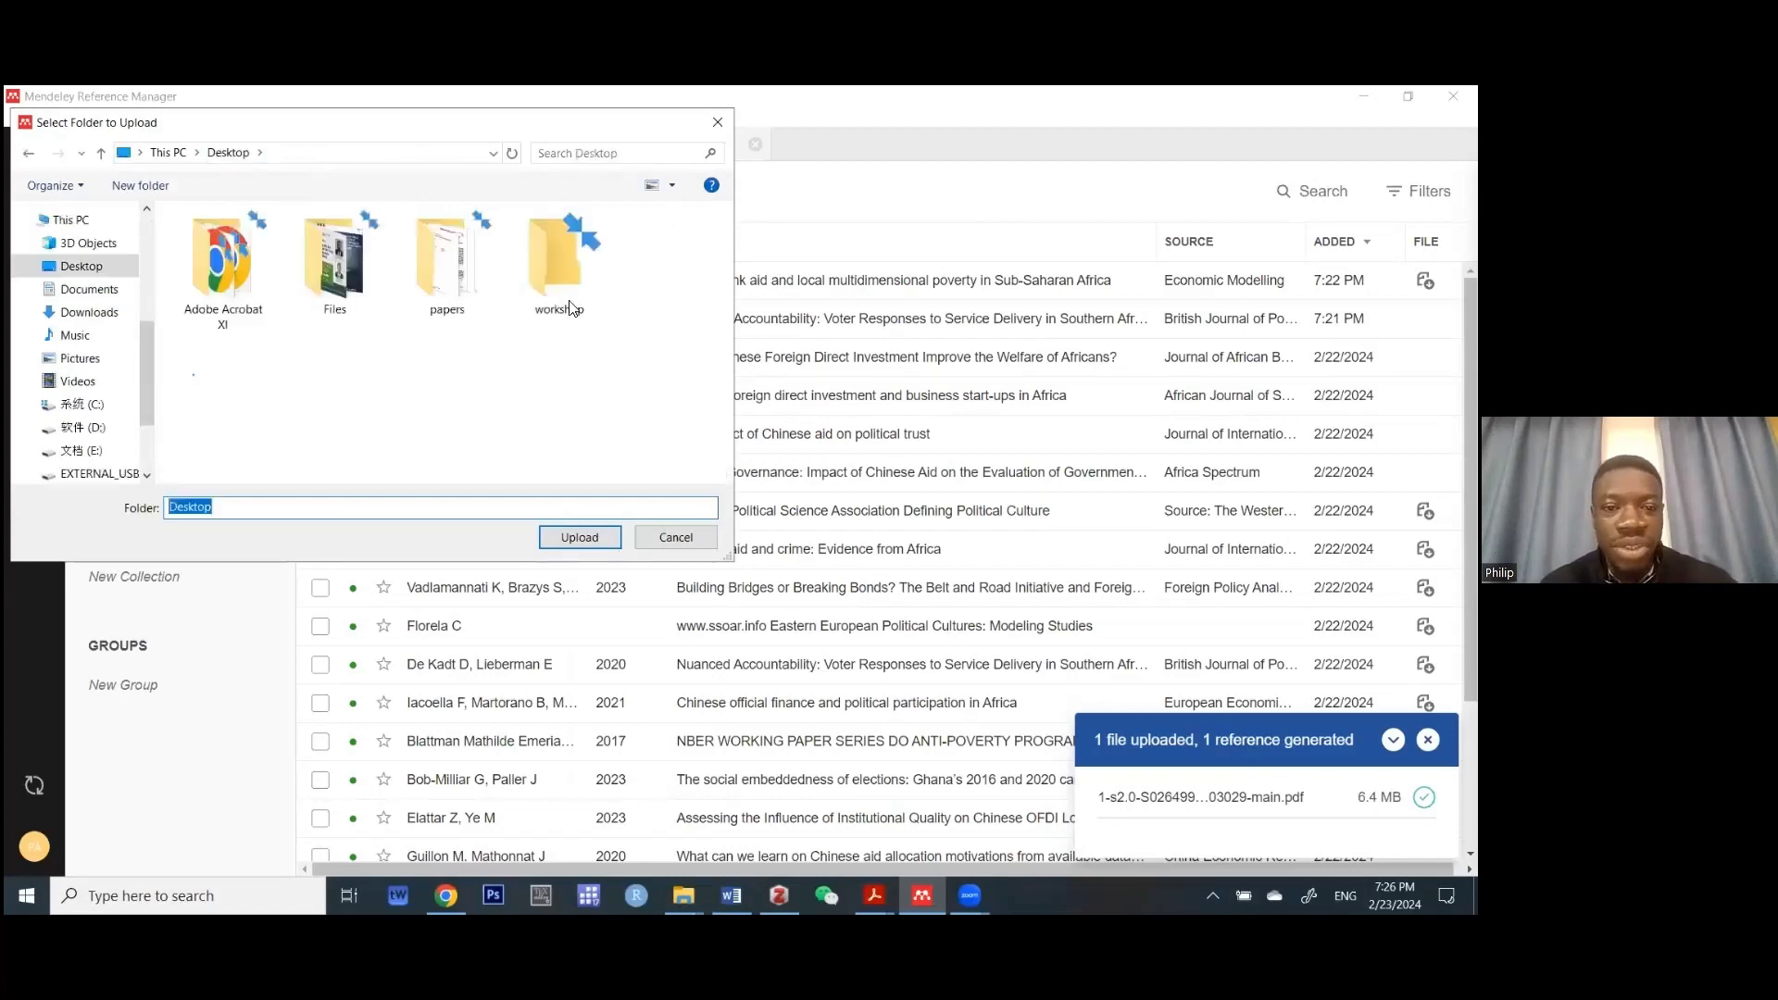
{"action": "left_click", "coordinate": [567, 301]}
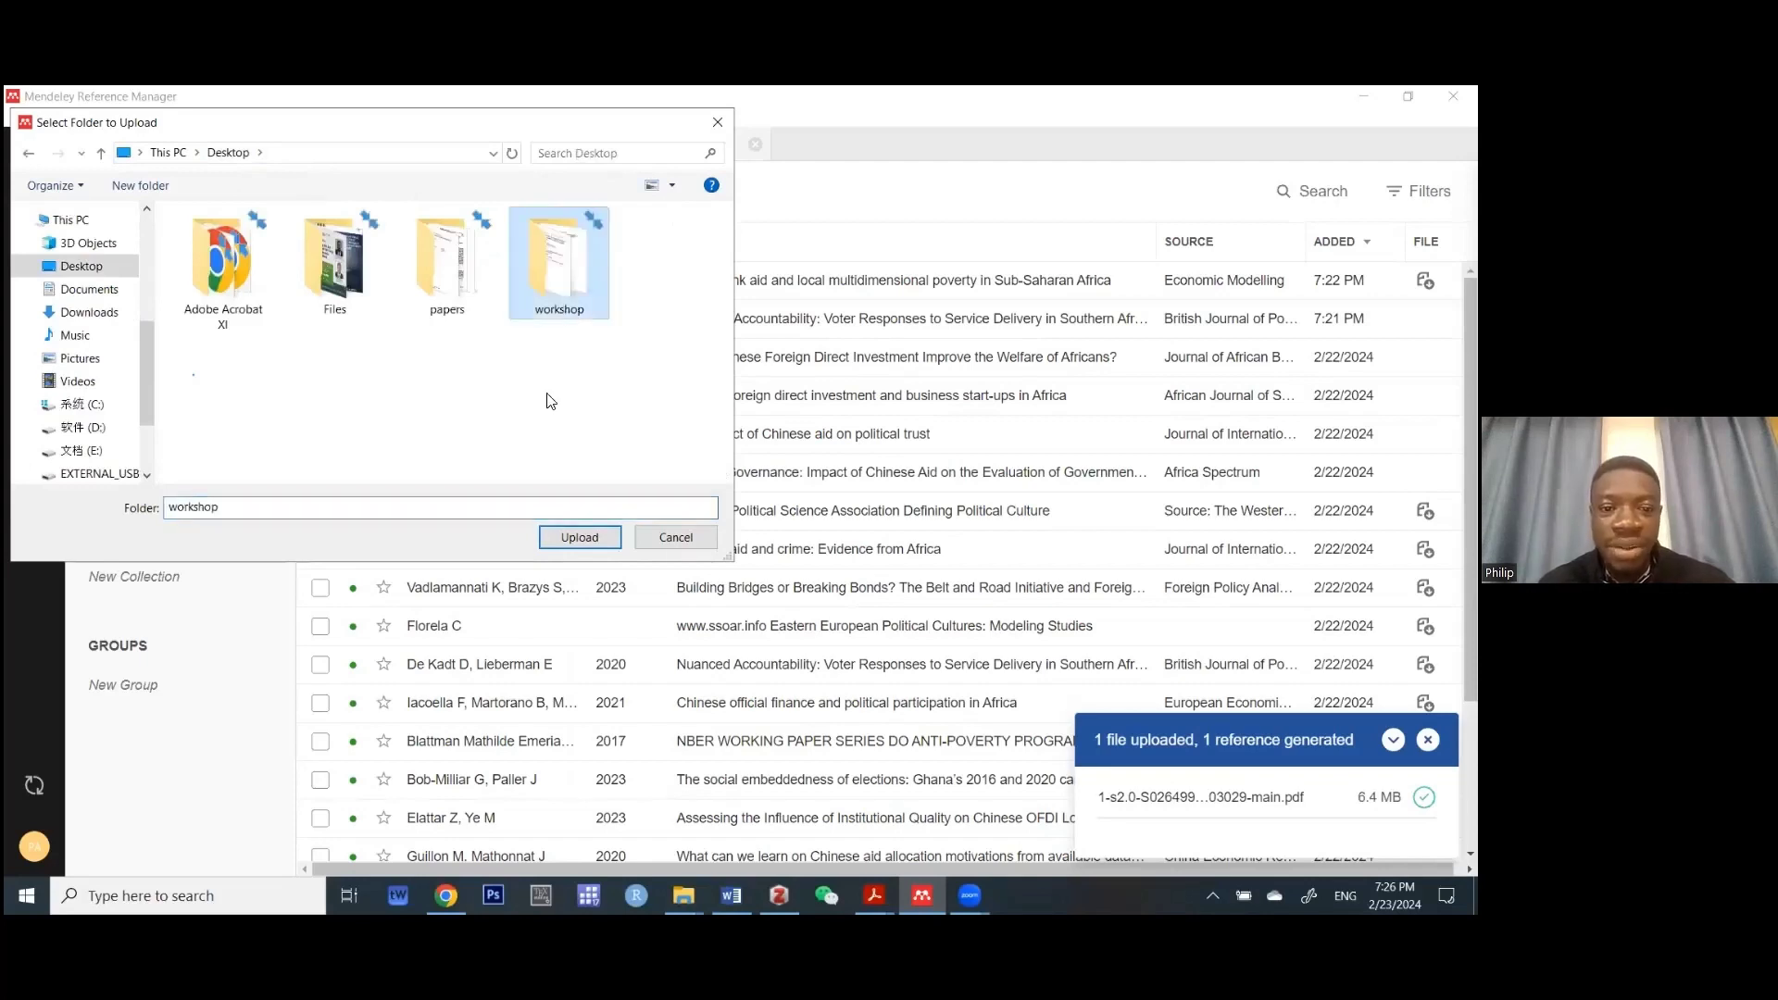
{"action": "left_click", "coordinate": [580, 539]}
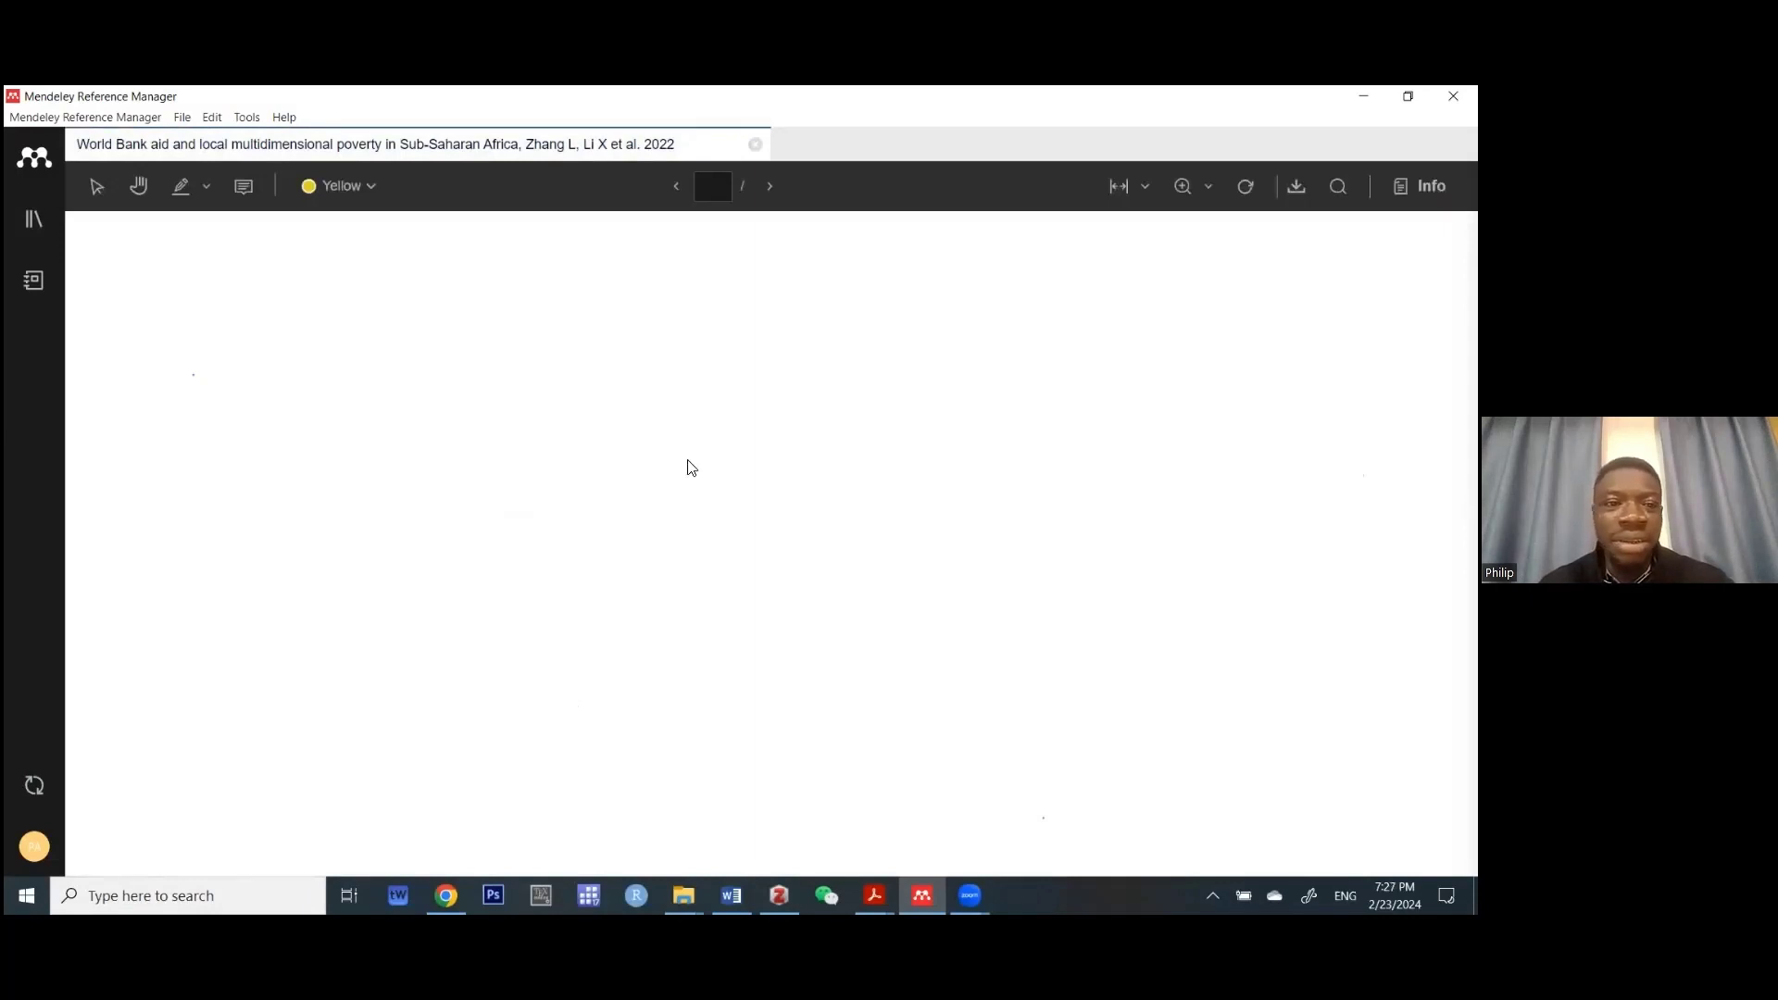
{"action": "left_click", "coordinate": [24, 230]}
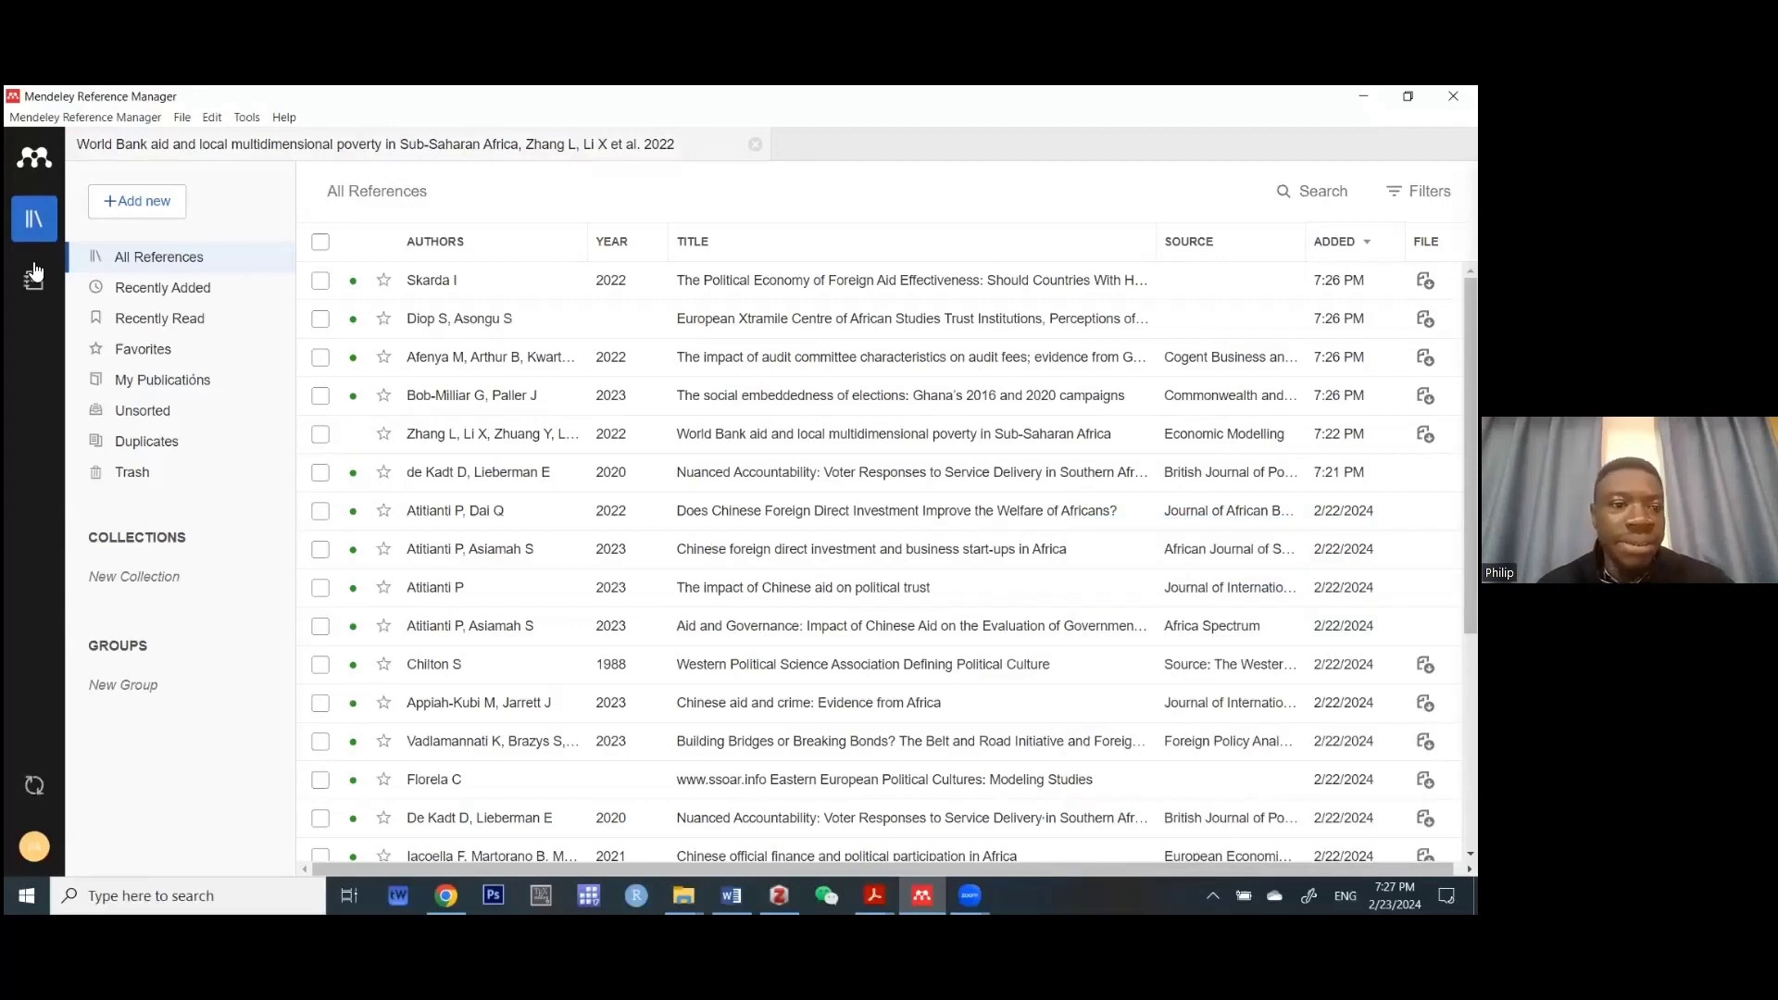
- Change the watched folder to the workshop folder on the desktop and close the preferences
{"action": "left_click", "coordinate": [156, 206]}
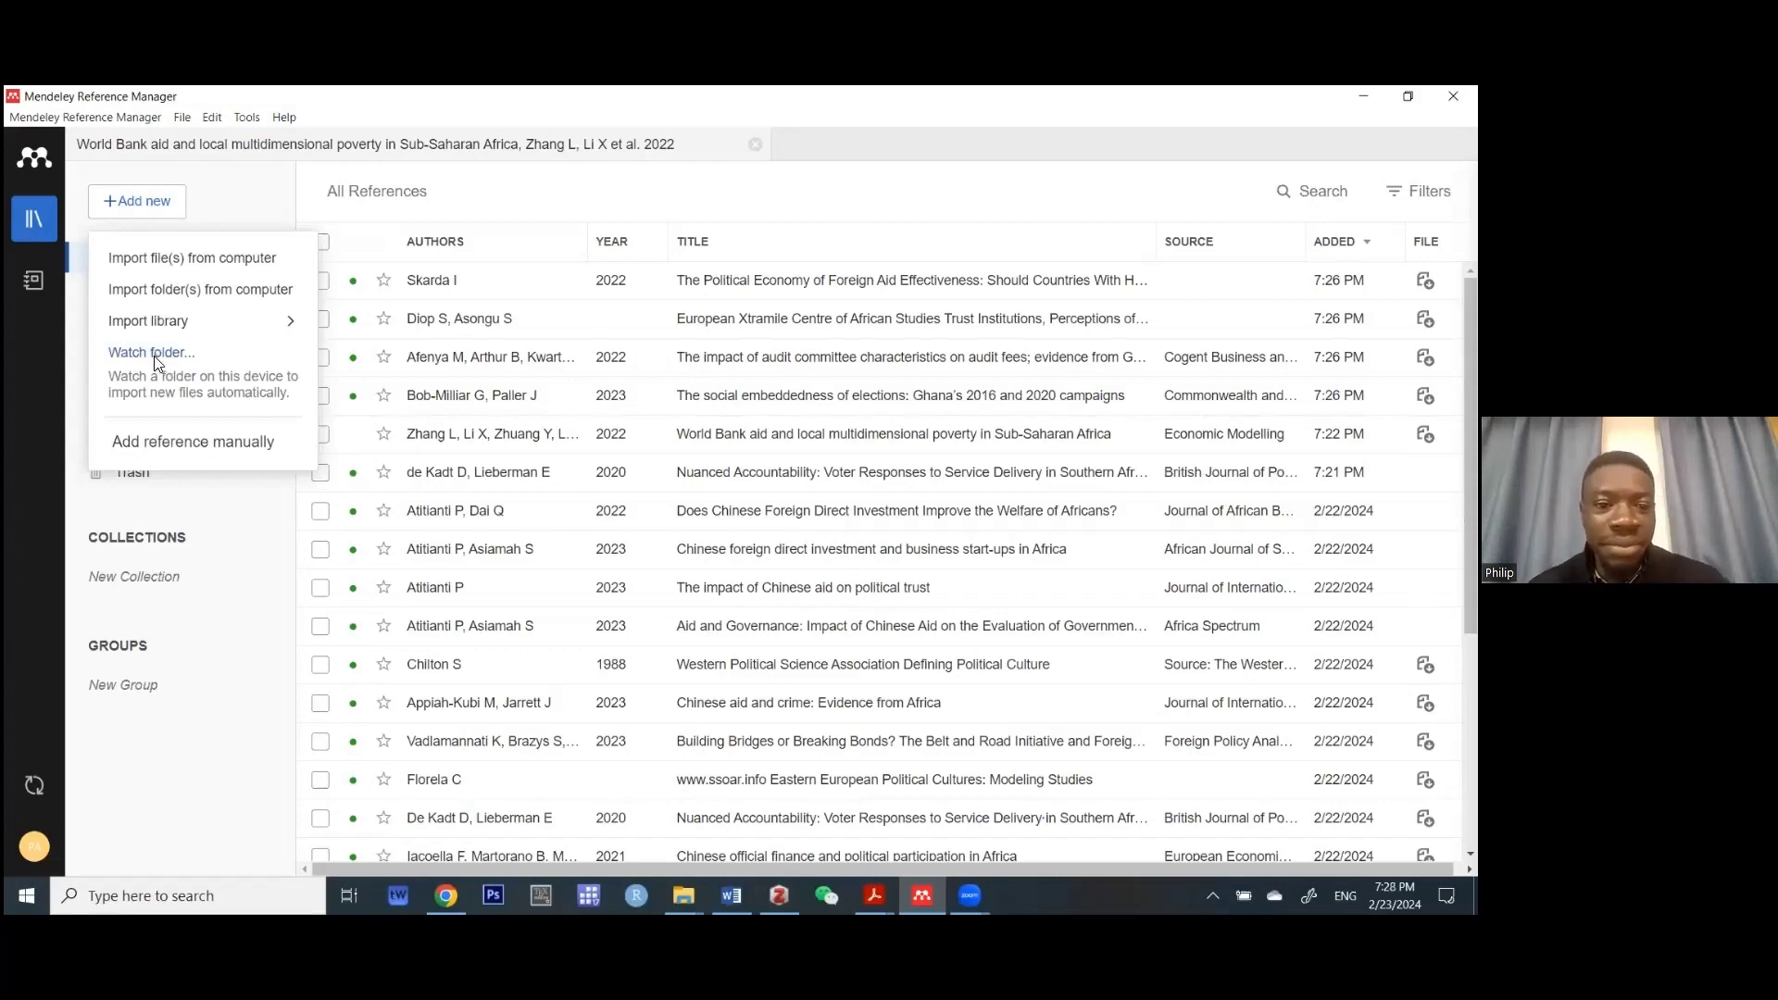
{"action": "left_click", "coordinate": [222, 407]}
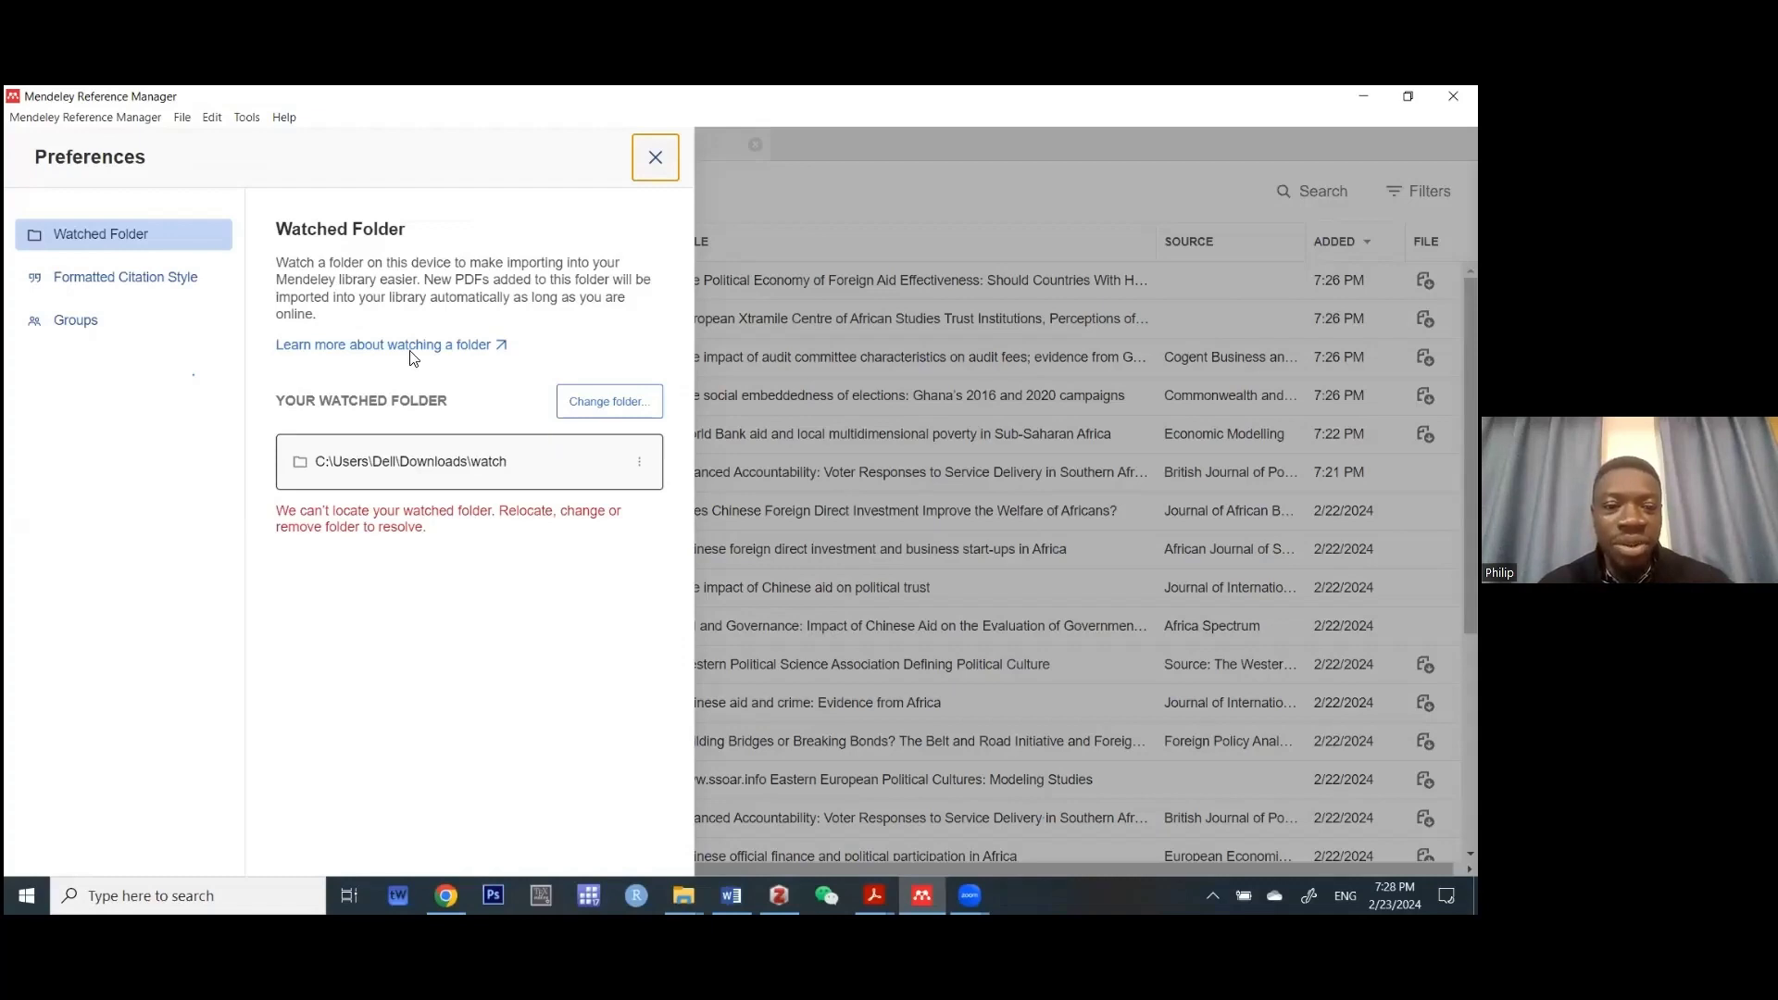
{"action": "key", "text": "super+d"}
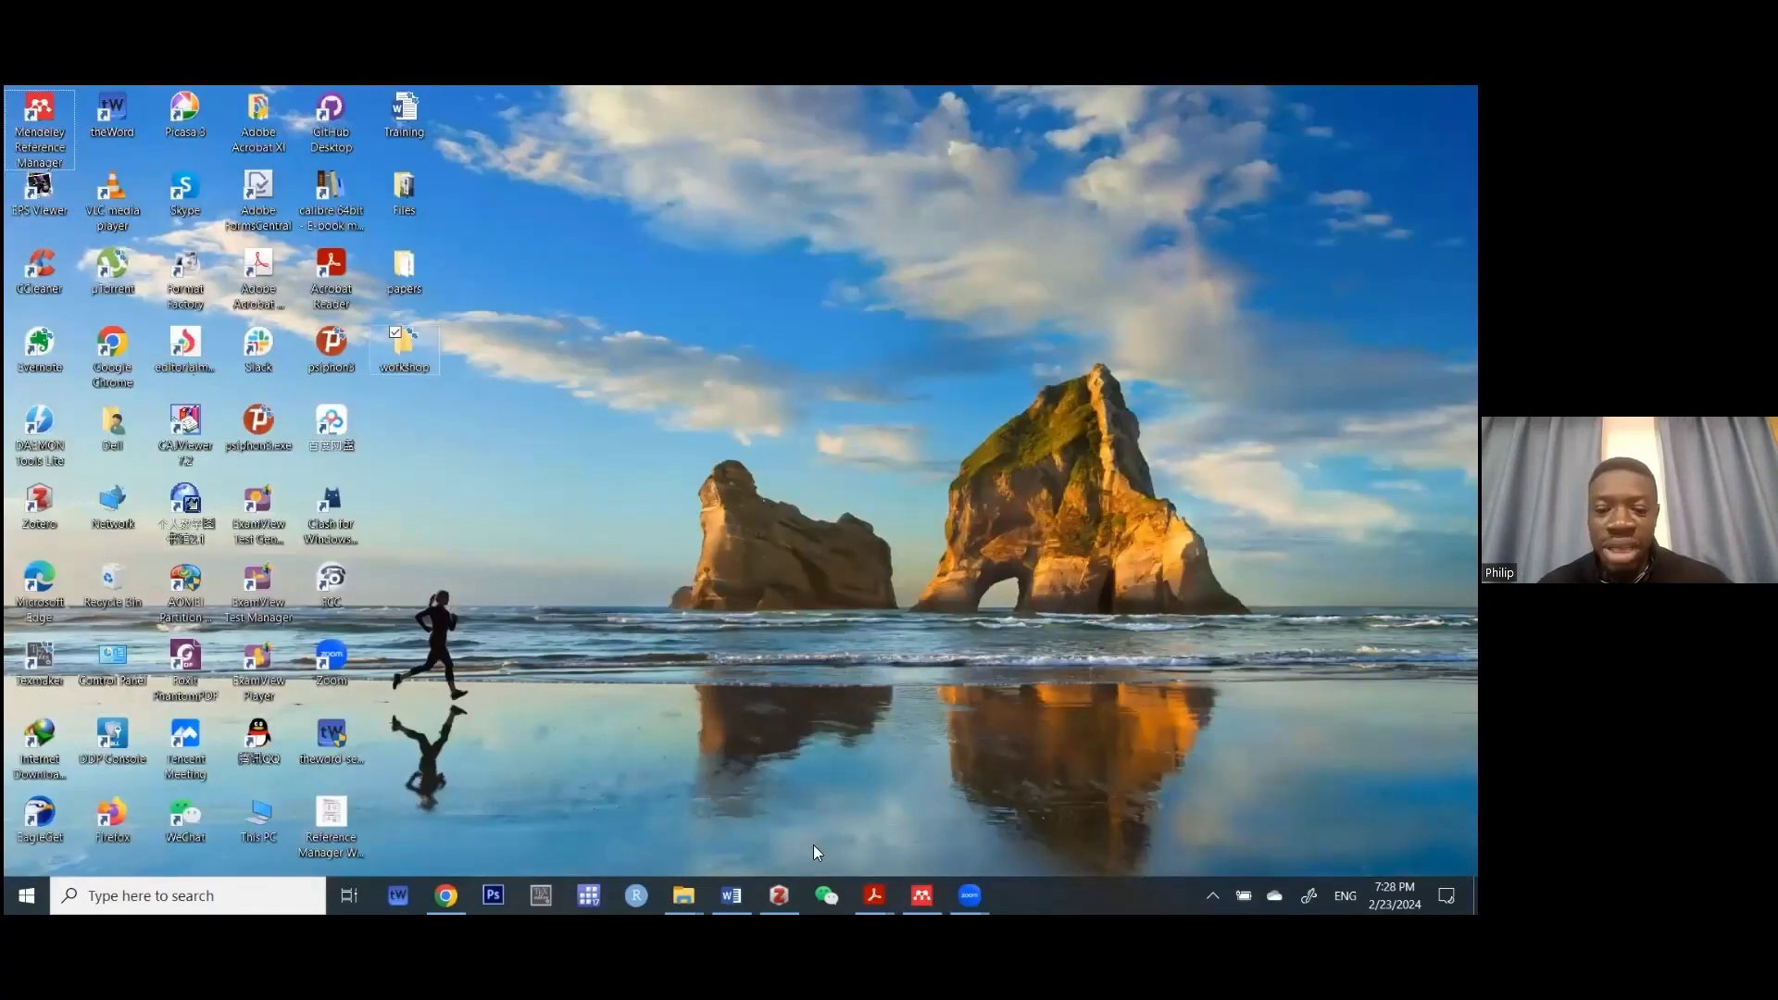
{"action": "key", "text": "super+d"}
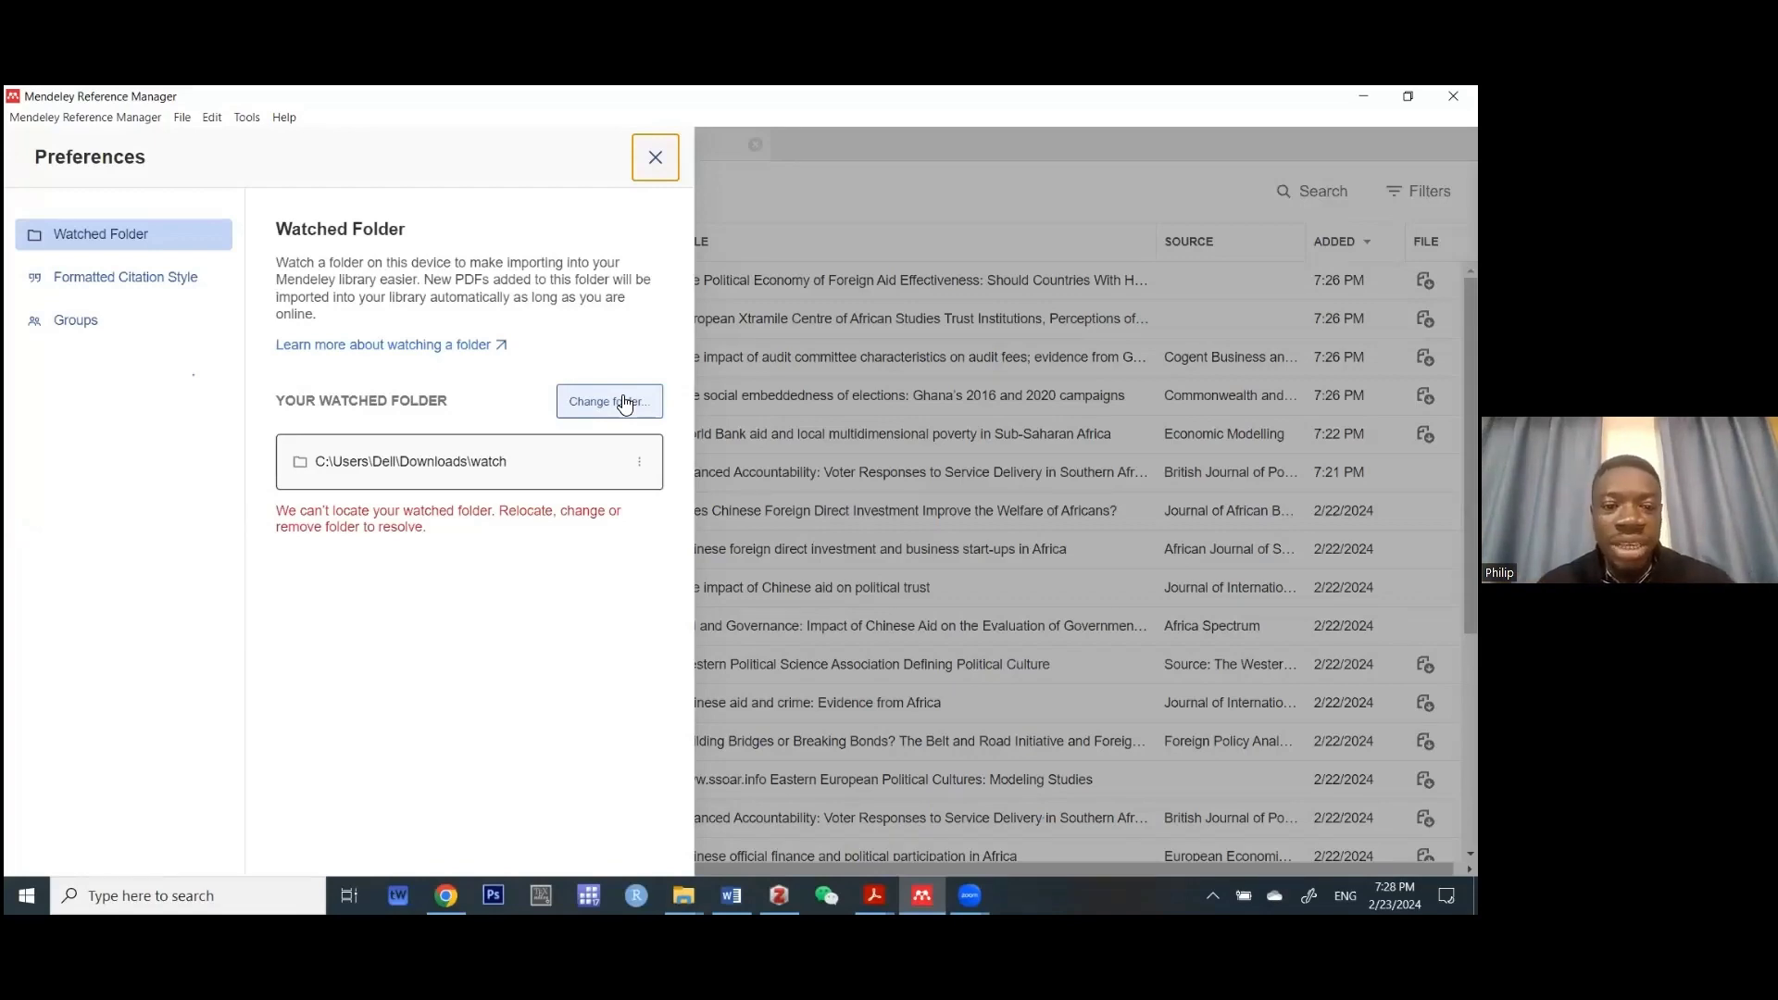
{"action": "left_click", "coordinate": [625, 402]}
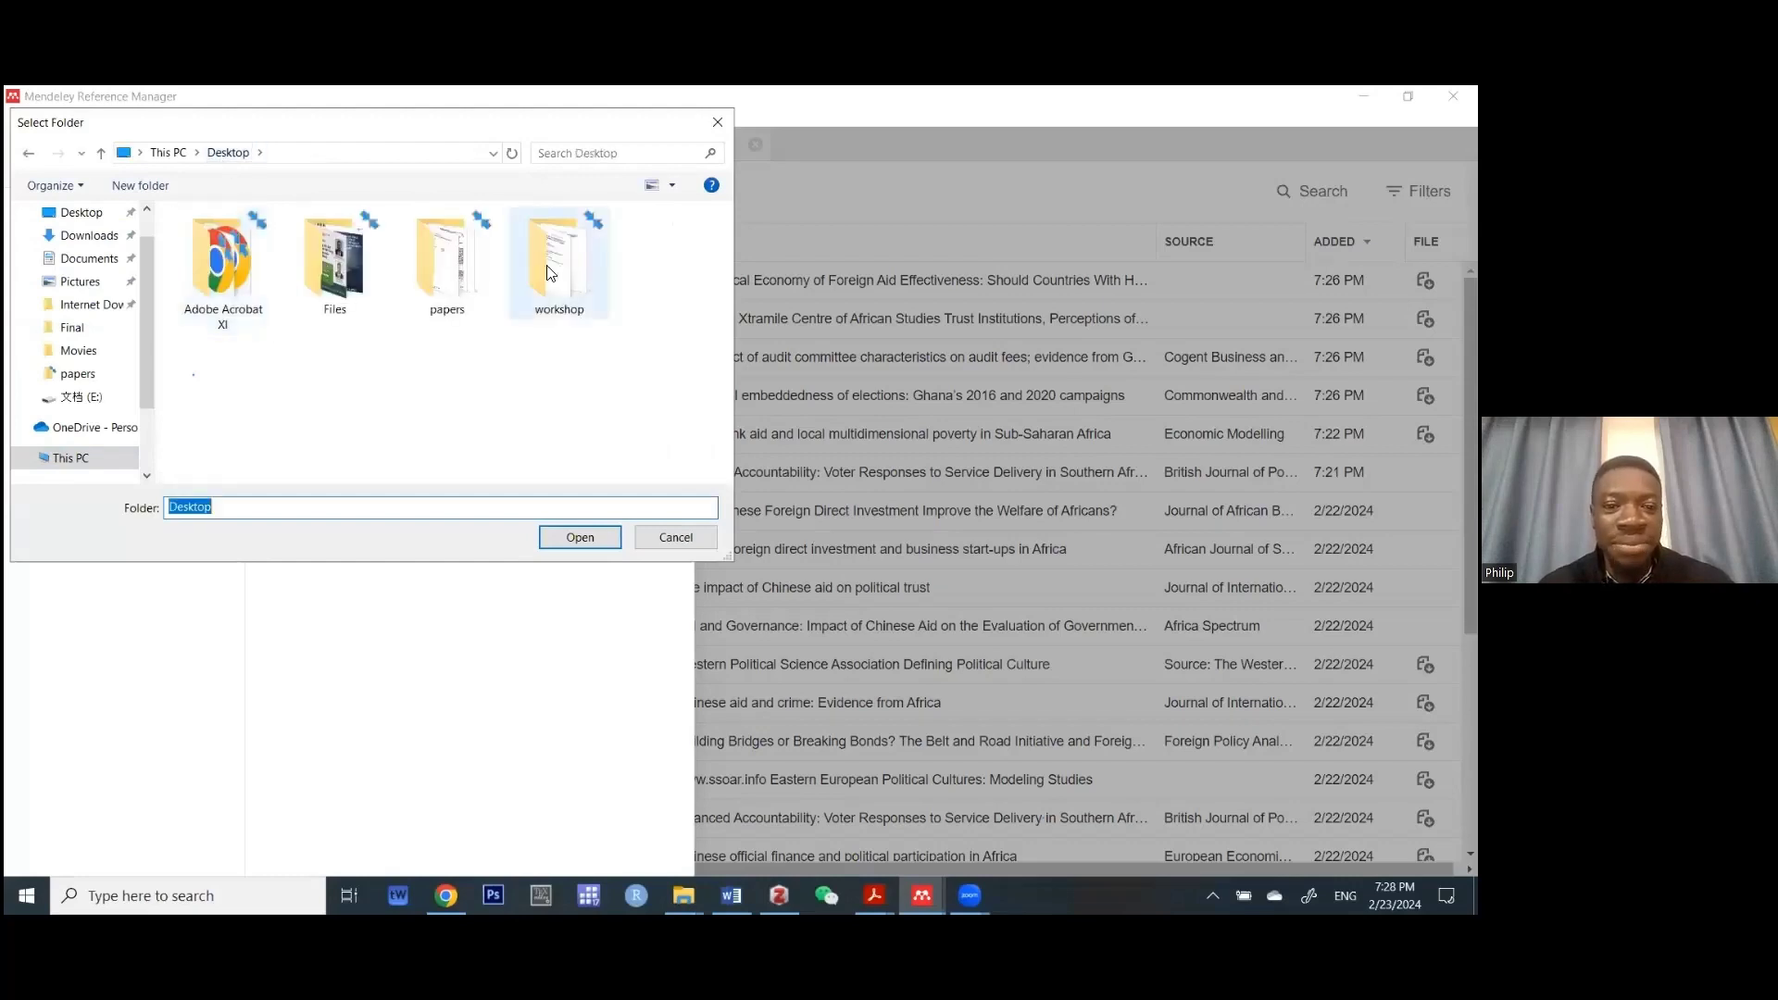
{"action": "left_click", "coordinate": [549, 273]}
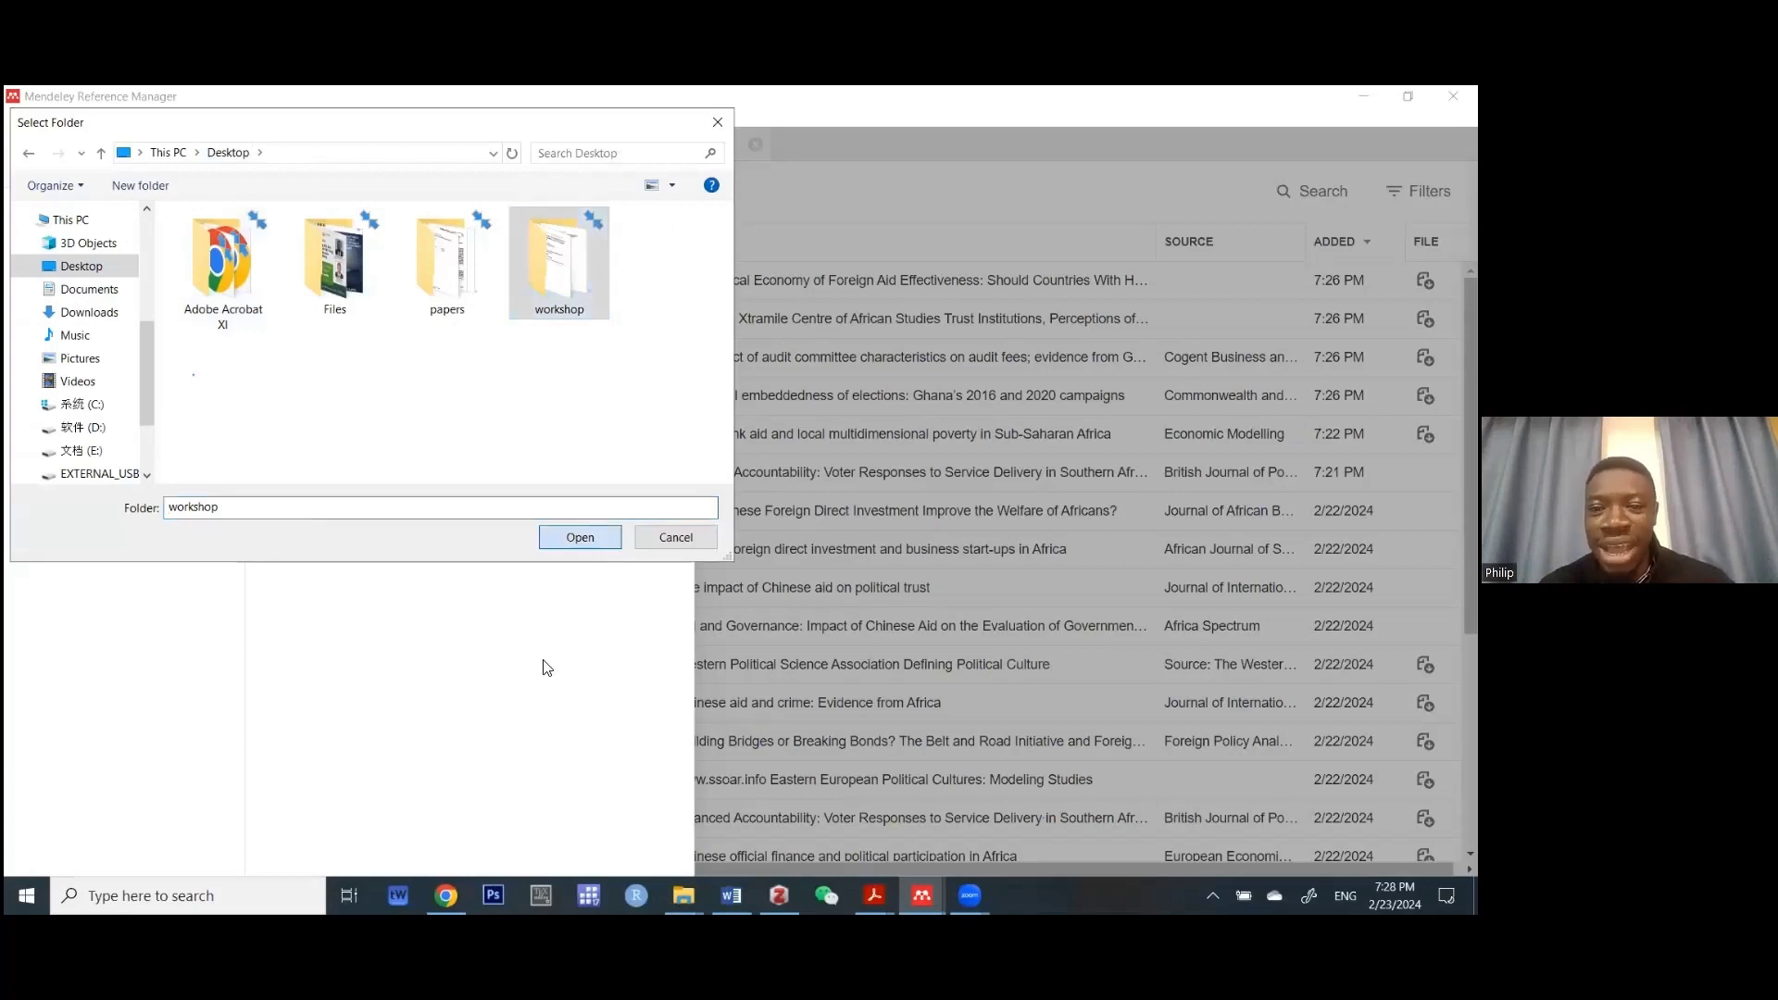
{"action": "left_click", "coordinate": [579, 537]}
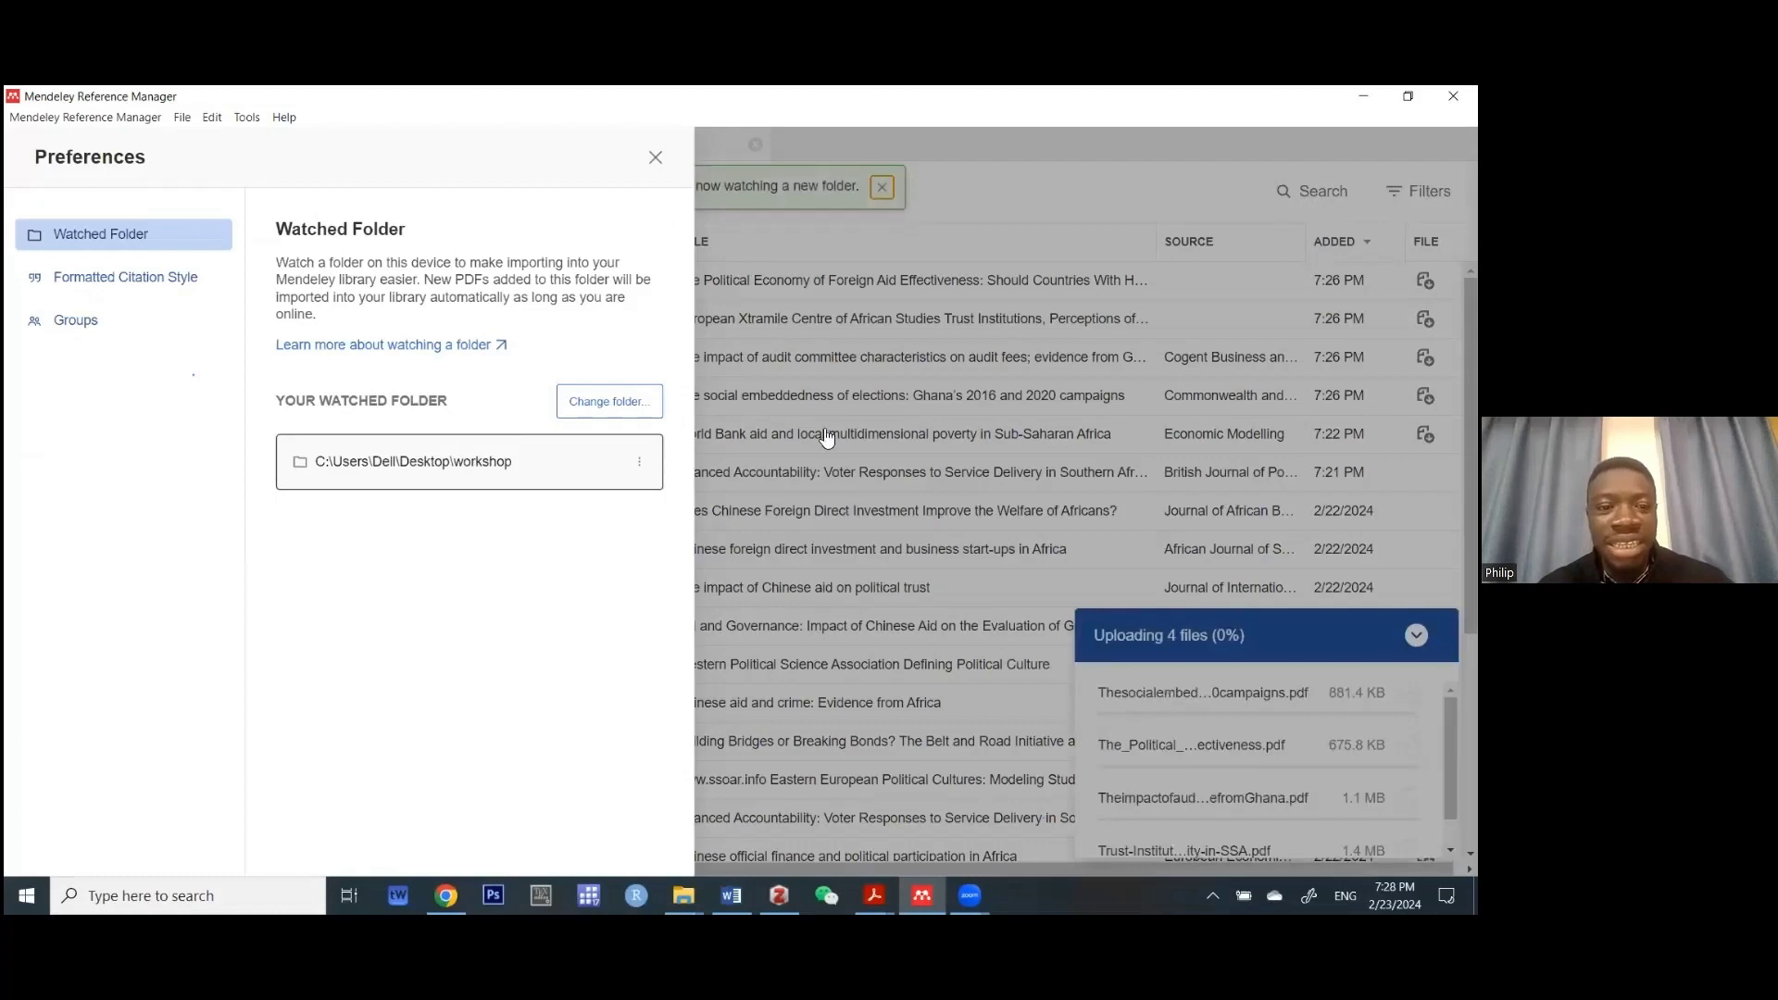
{"action": "left_click", "coordinate": [748, 459]}
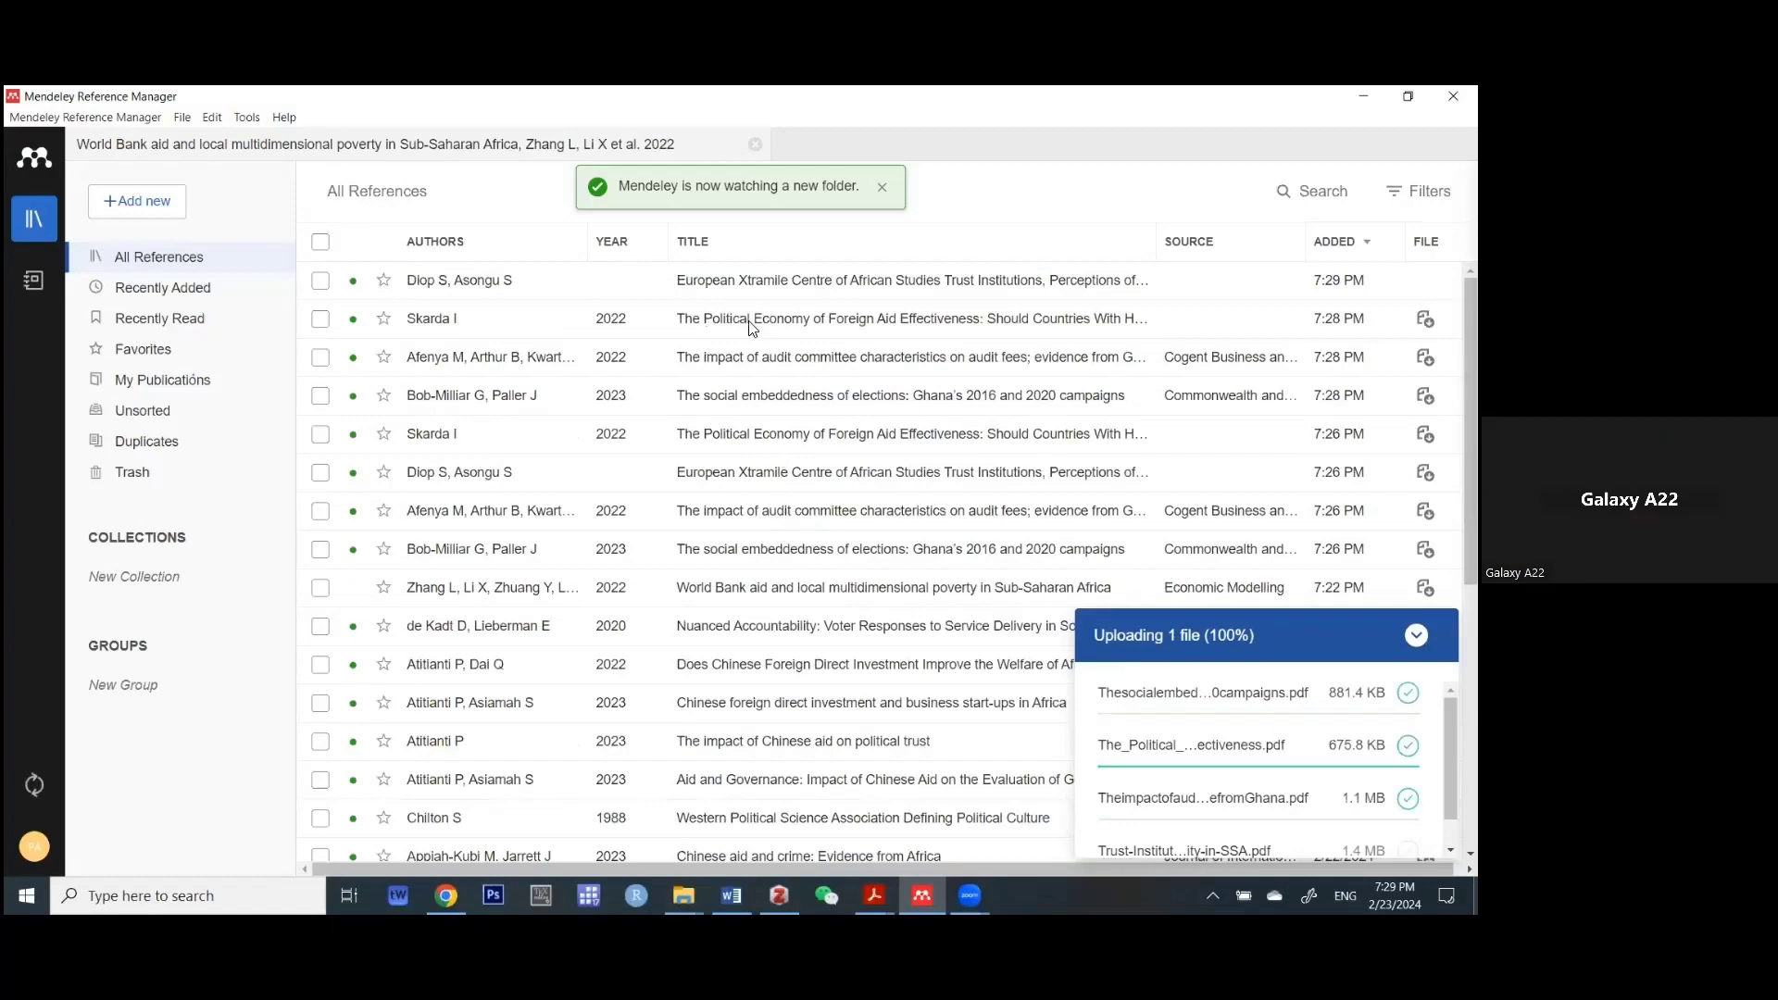
{"action": "key", "text": "super+d"}
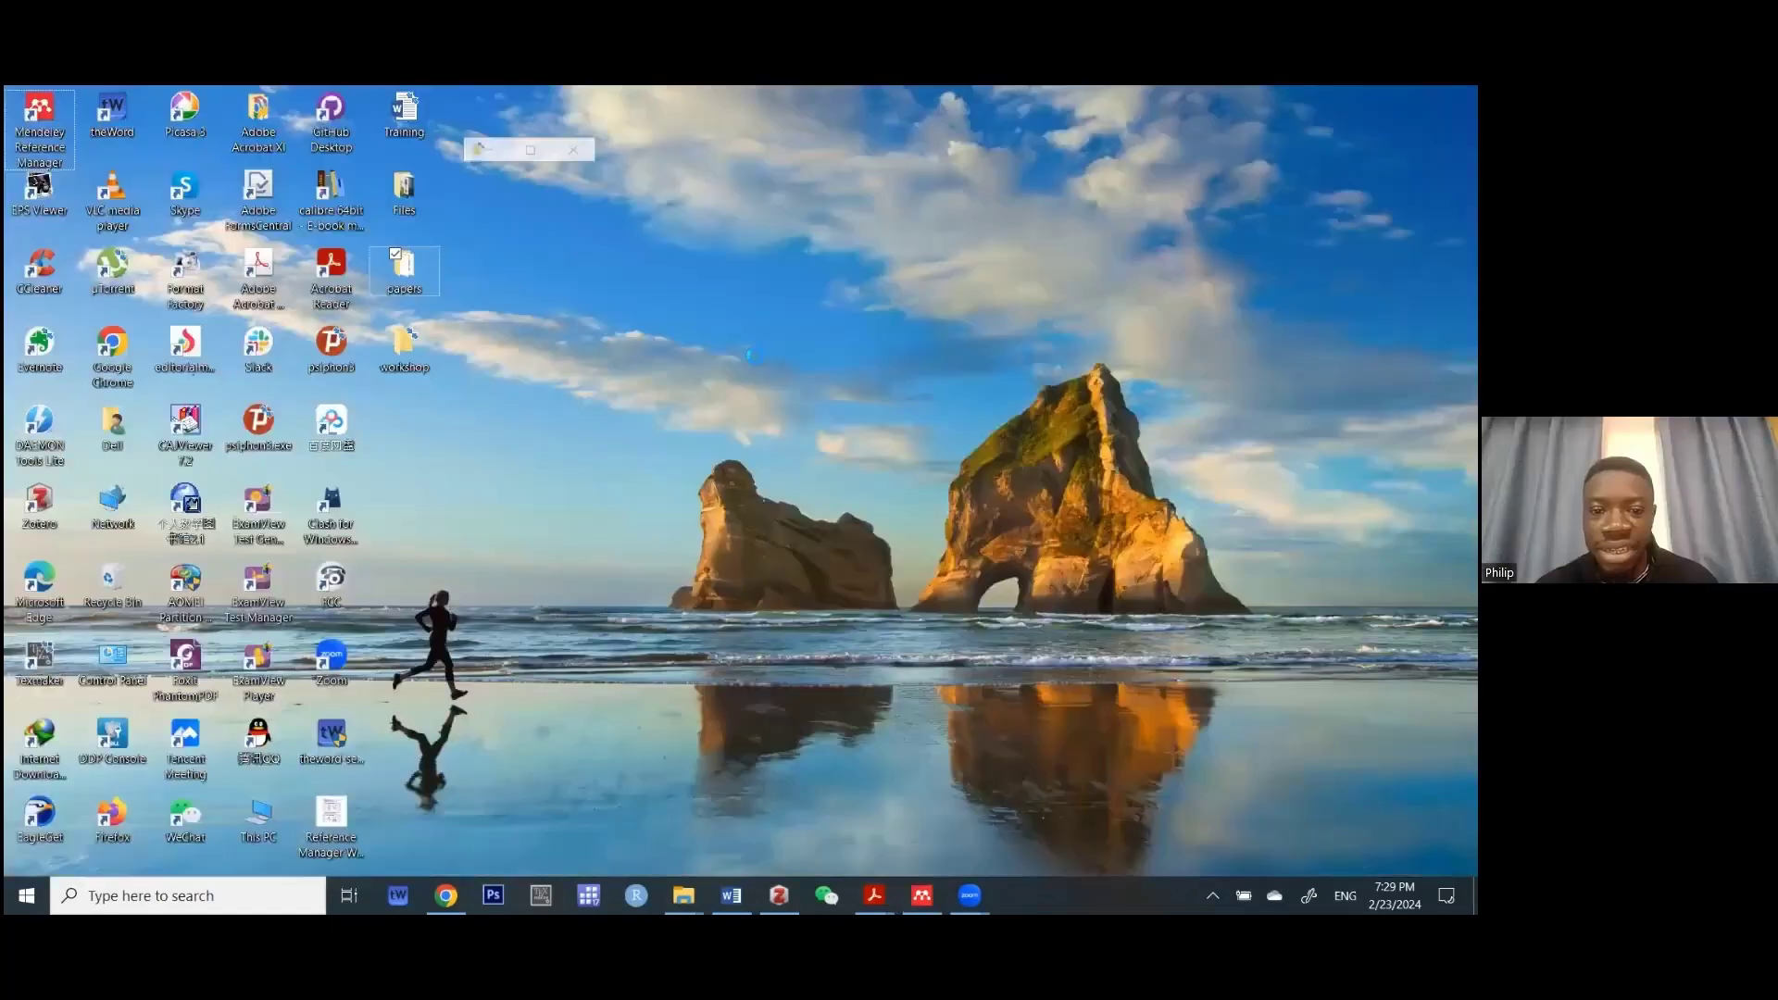
{"action": "key", "text": "Return"}
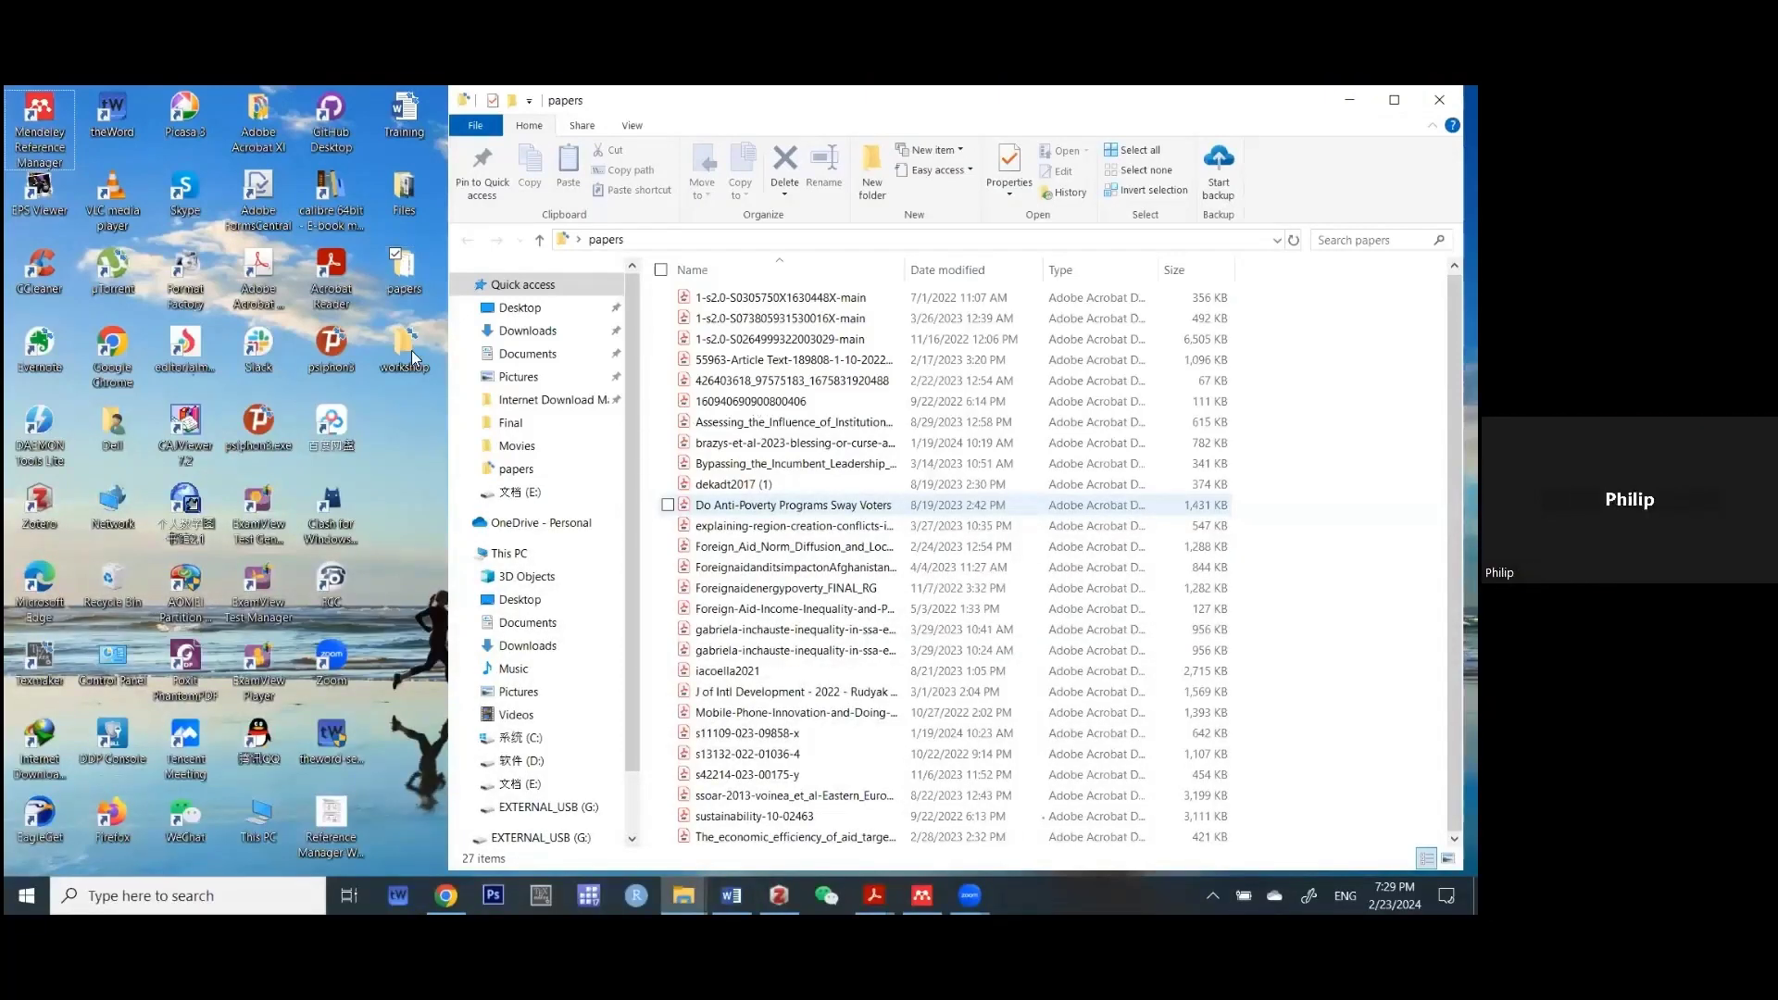
{"action": "key", "text": "Home"}
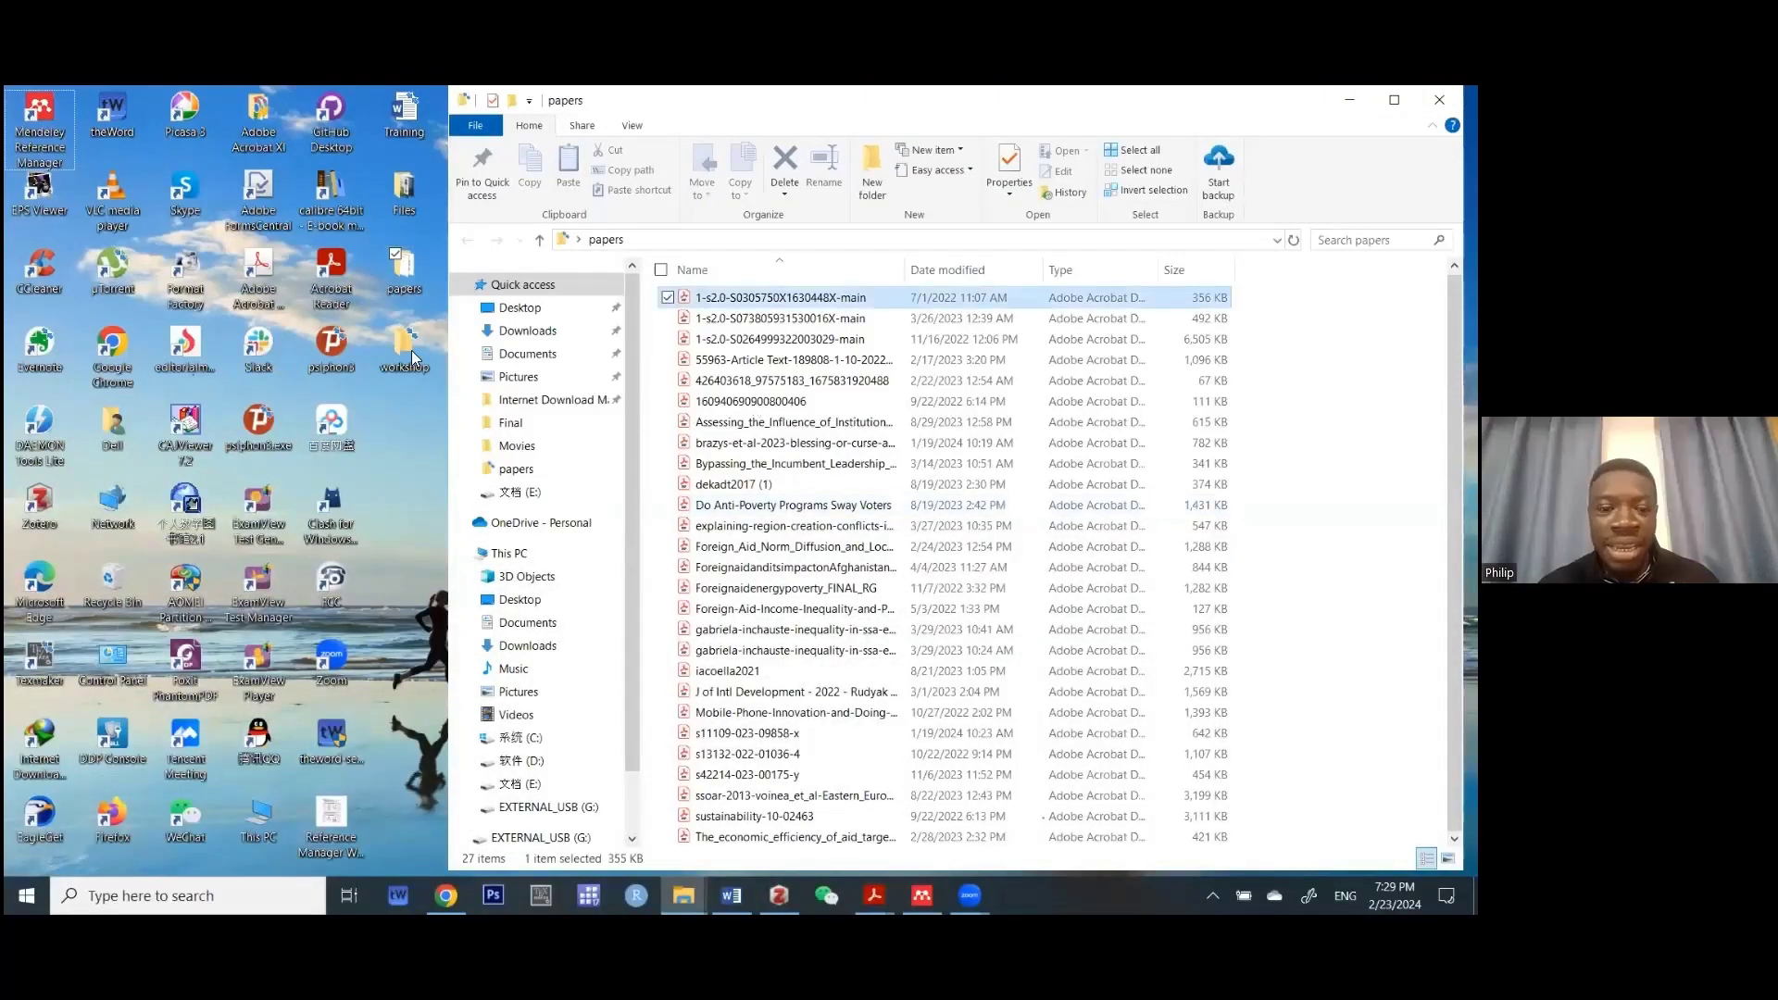
{"action": "key", "text": "shift+Down"}
{"action": "key", "text": "shift+Down"}
{"action": "key", "text": "shift+Down"}
{"action": "key", "text": "shift+Down"}
{"action": "key", "text": "shift+Down"}
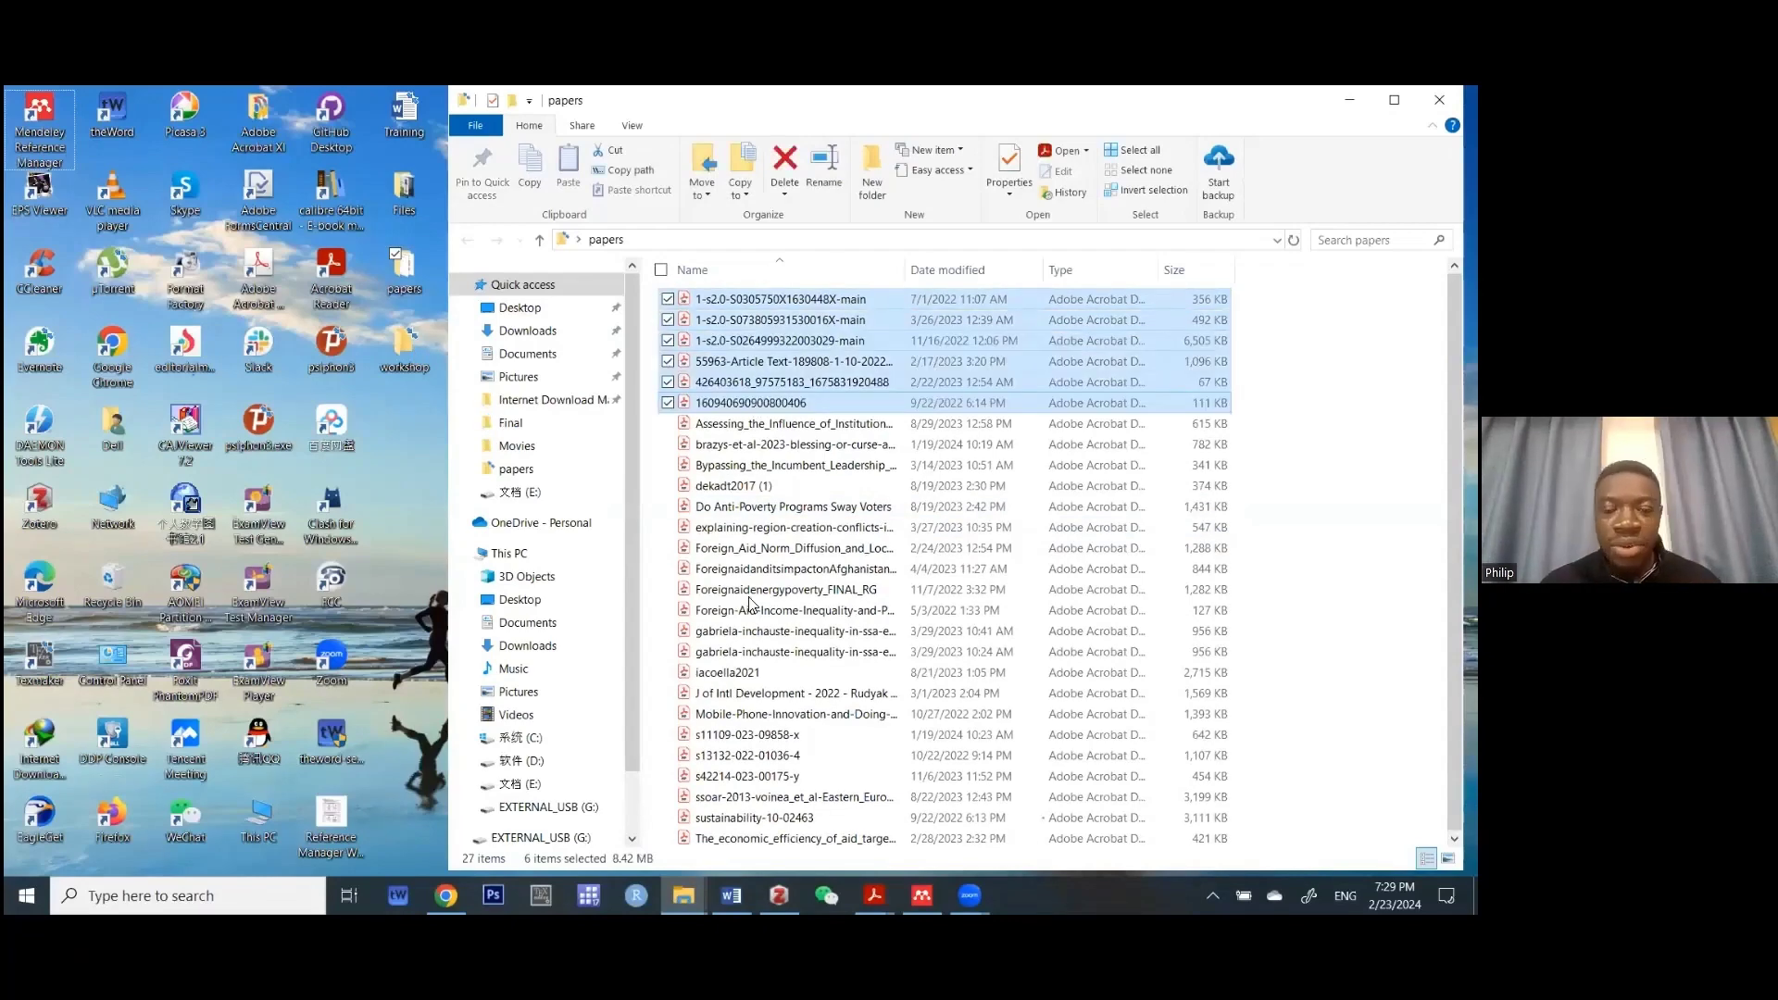
{"action": "left_click", "coordinate": [404, 345]}
{"action": "key", "text": "Return"}
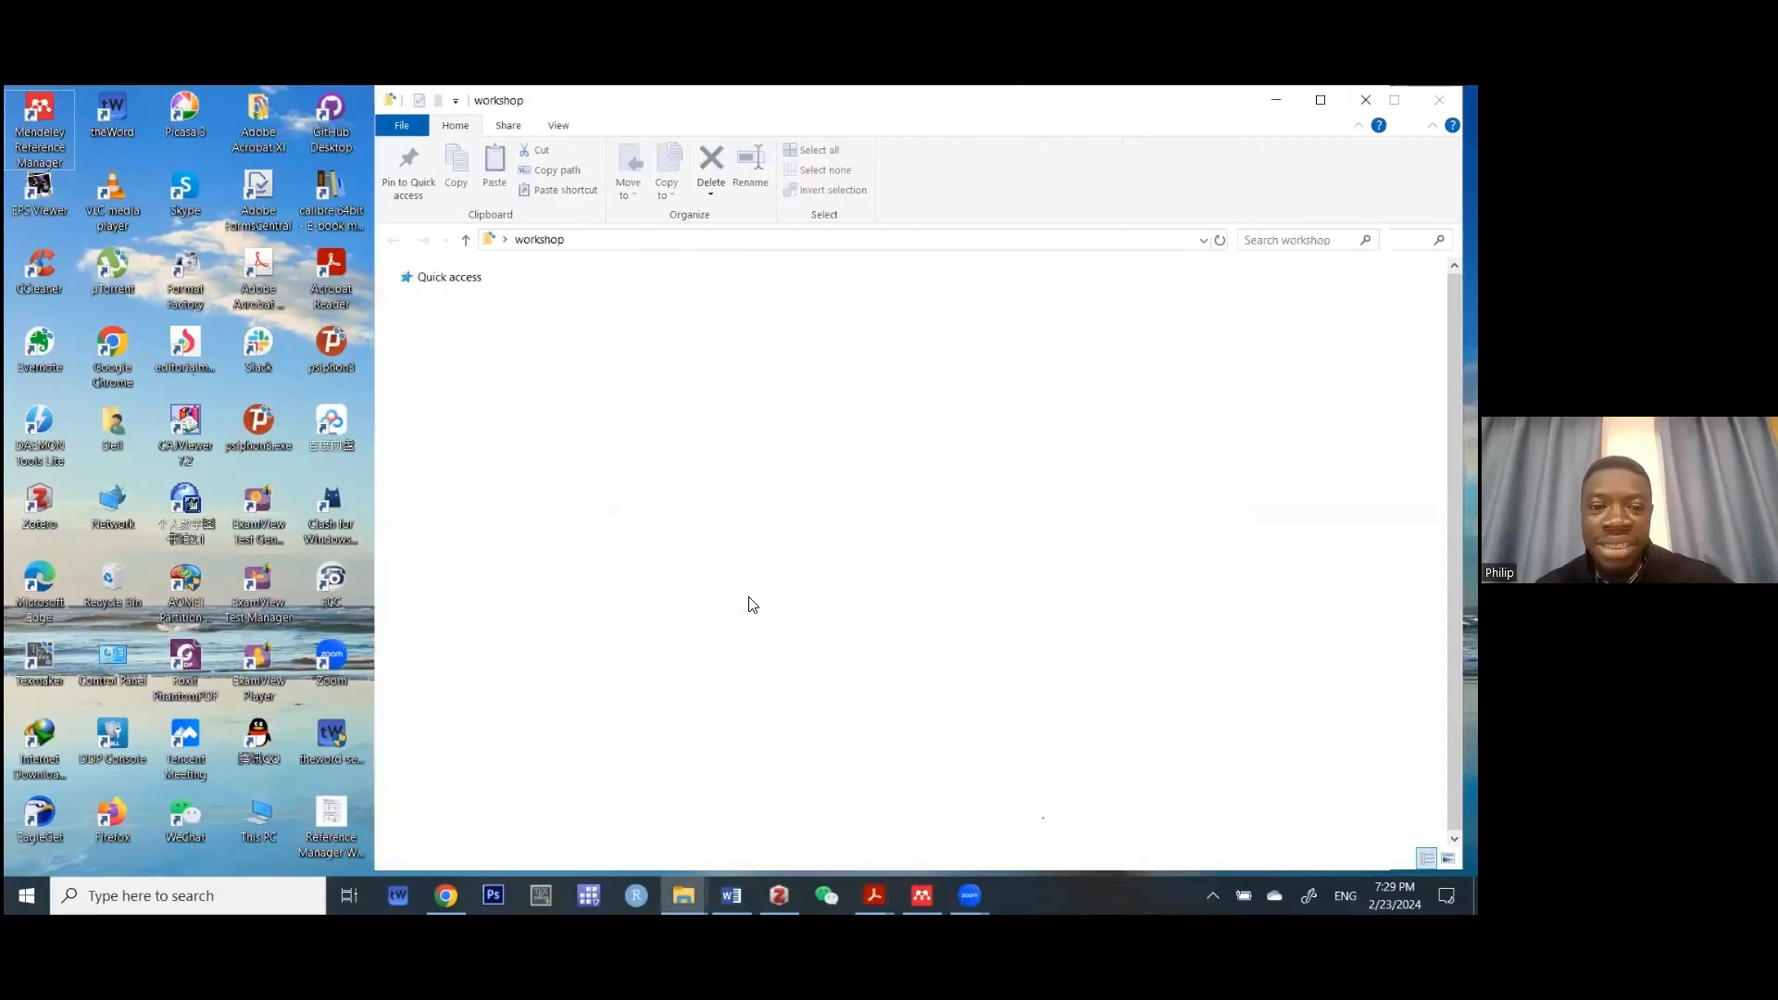
{"action": "key", "text": "ctrl+v"}
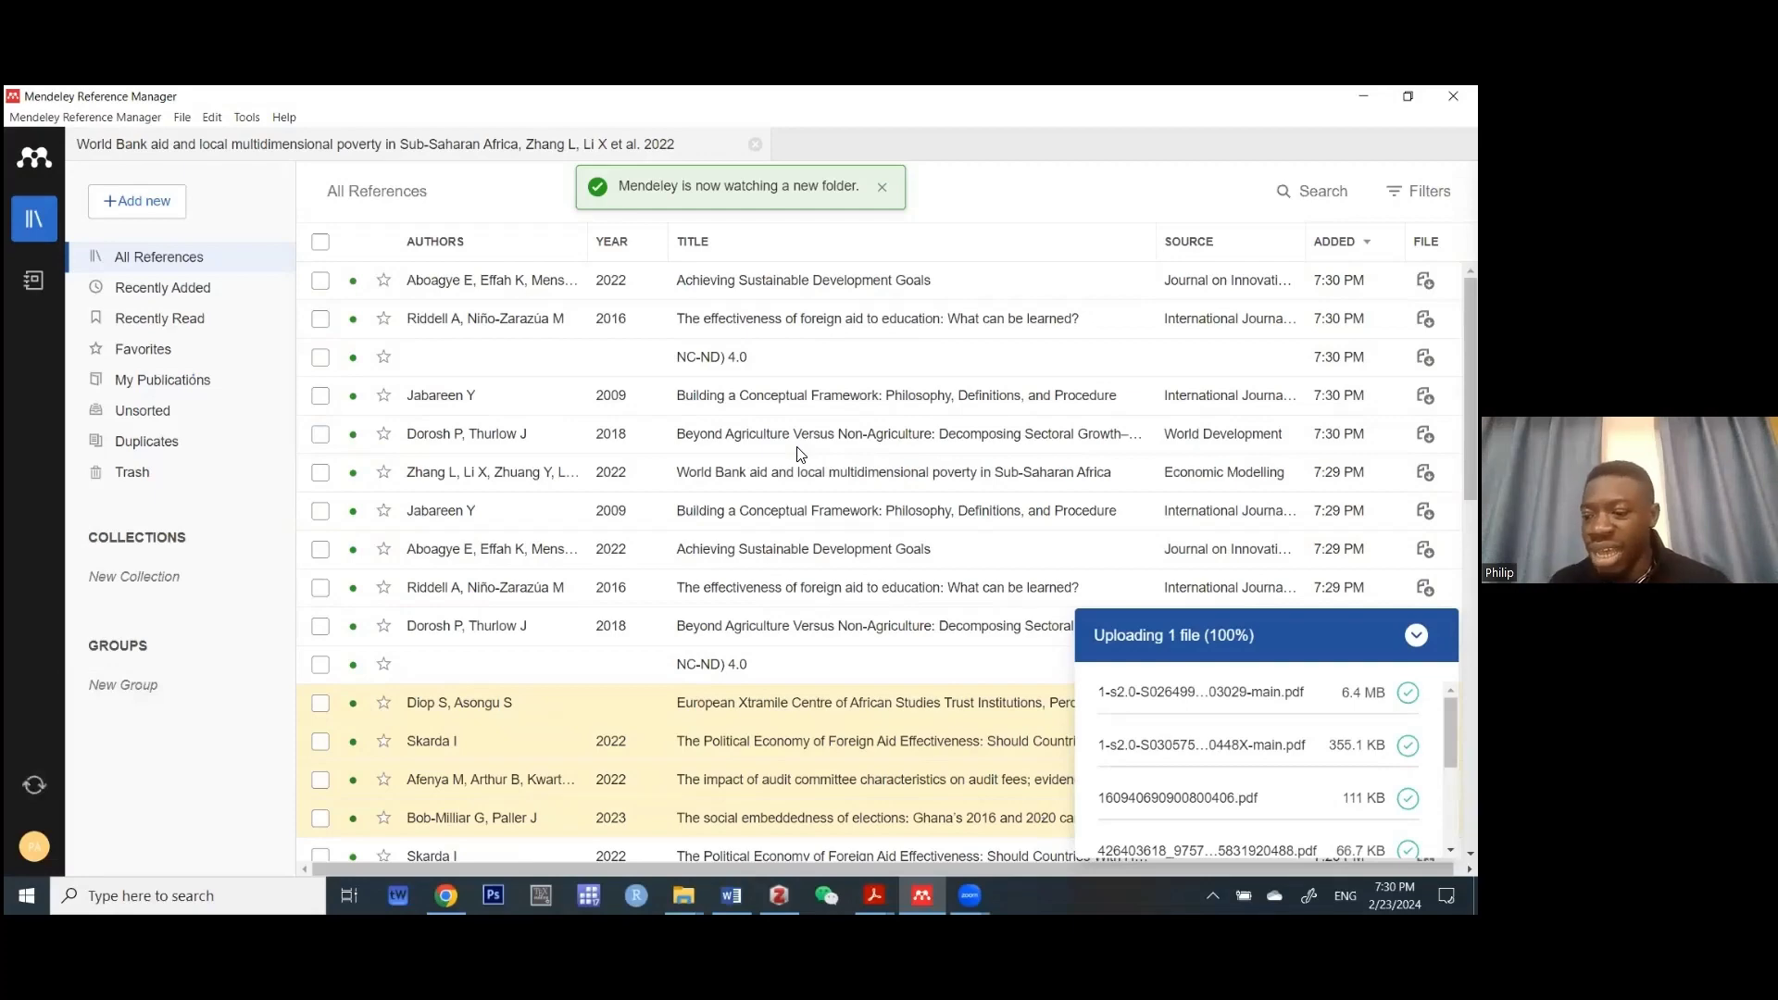
- Show the file formats for importing a library in Mendeley, and switch to Chrome to open scholar.google.com
{"action": "left_click", "coordinate": [146, 202]}
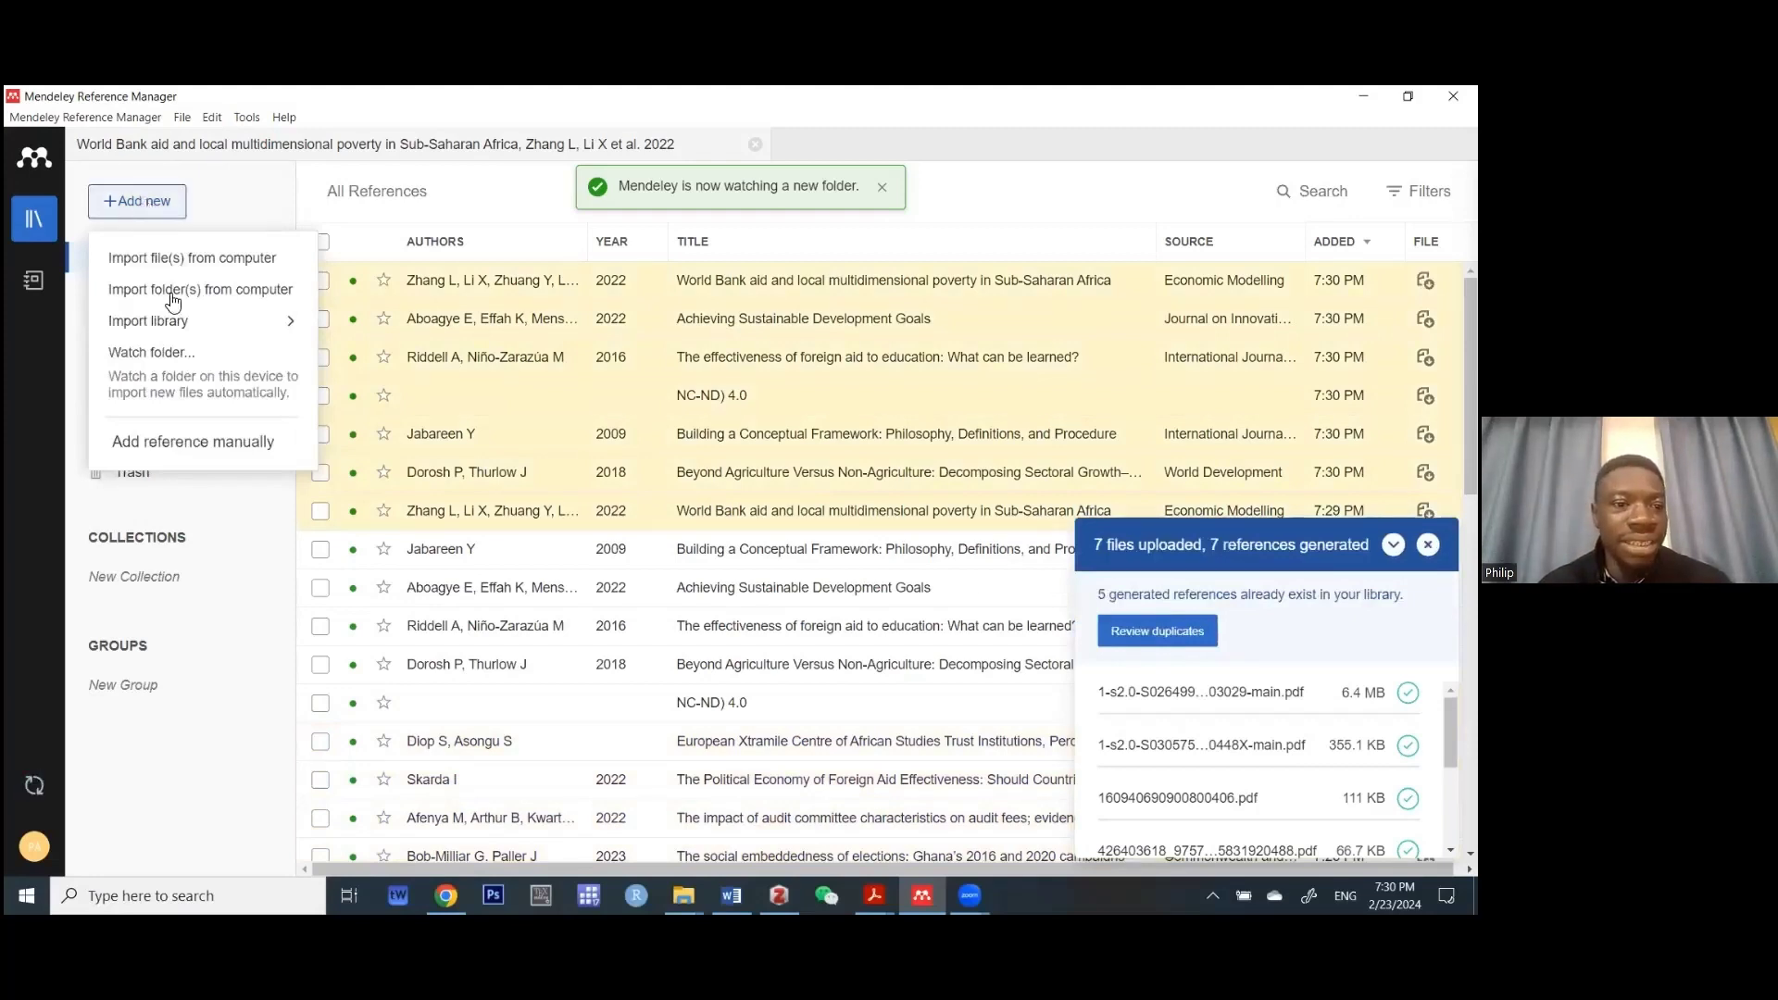
{"action": "mouse_move", "coordinate": [177, 331]}
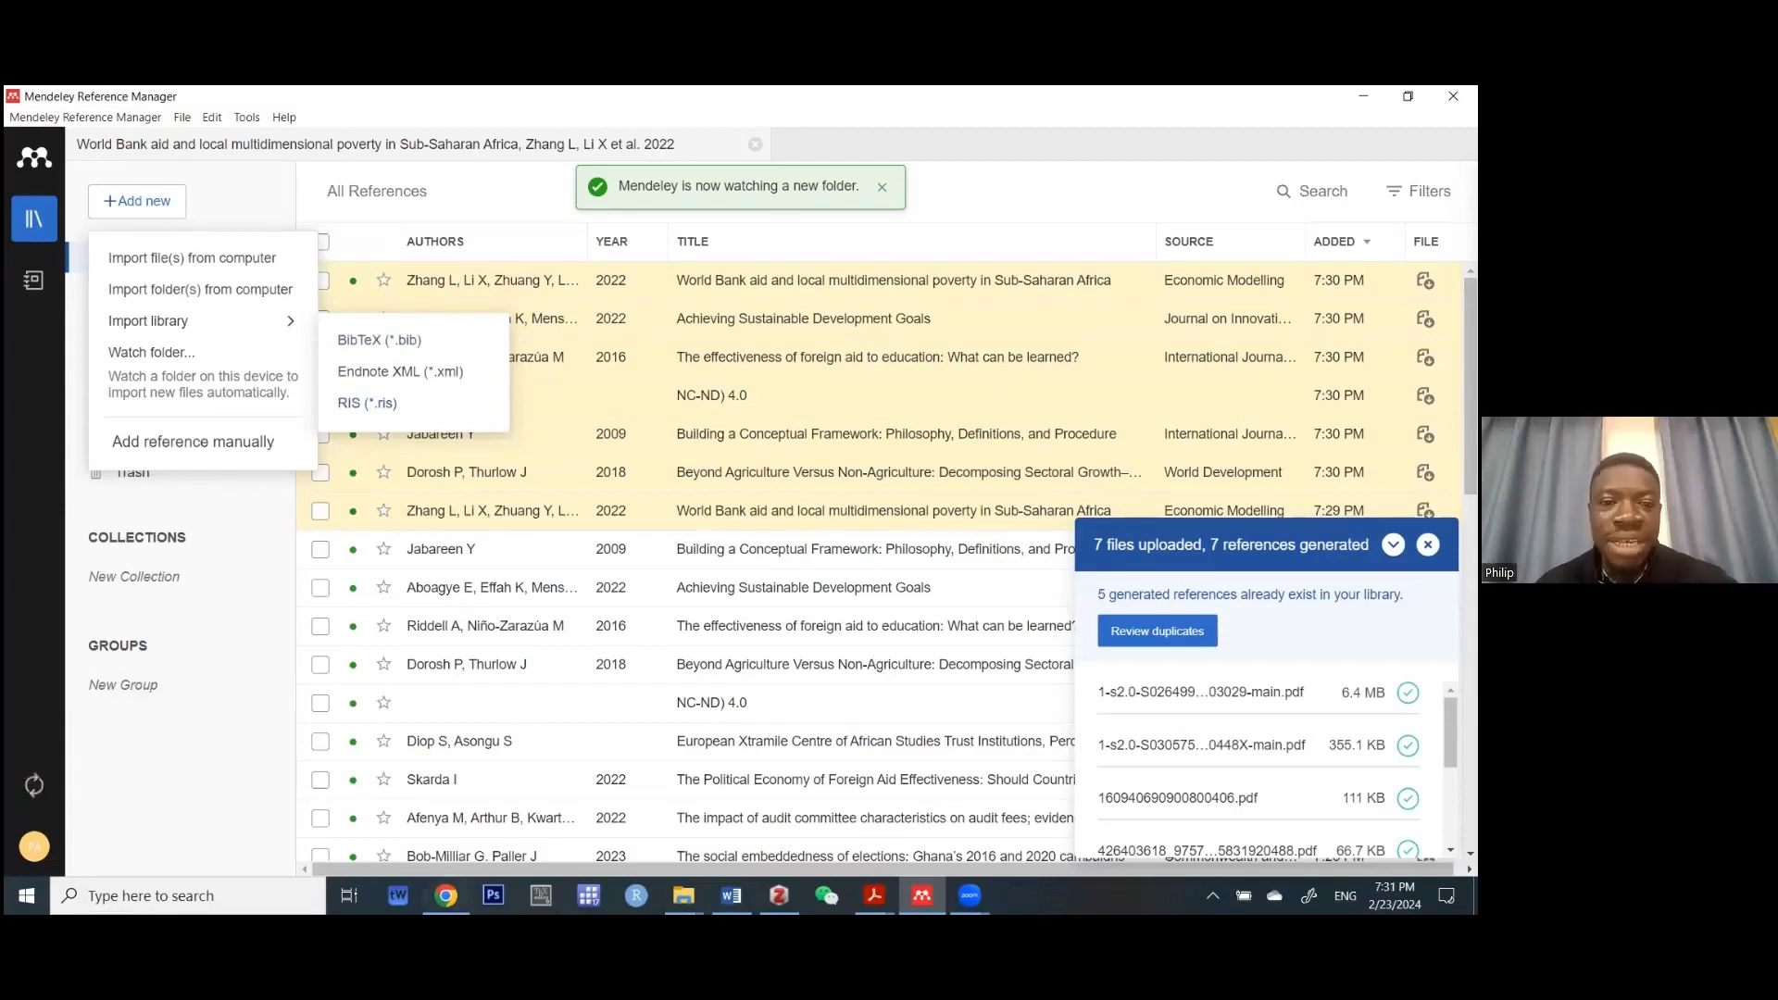
{"action": "key", "text": "alt+Tab"}
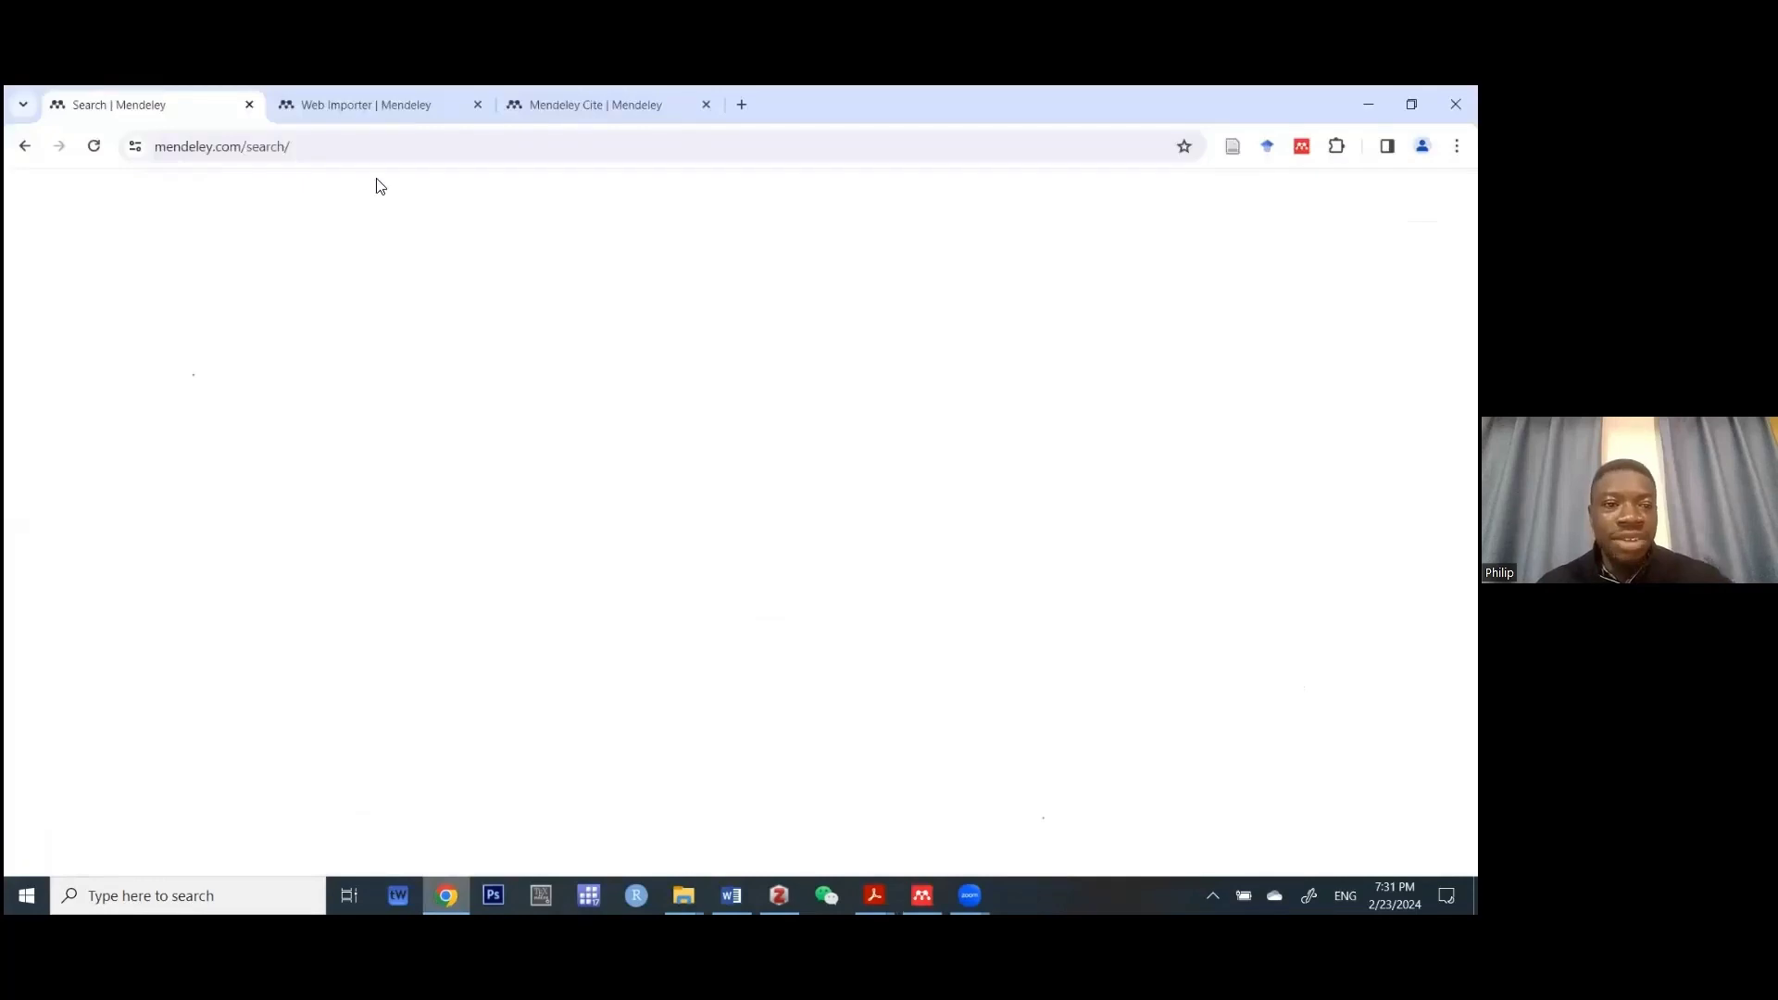
{"action": "left_click", "coordinate": [294, 148]}
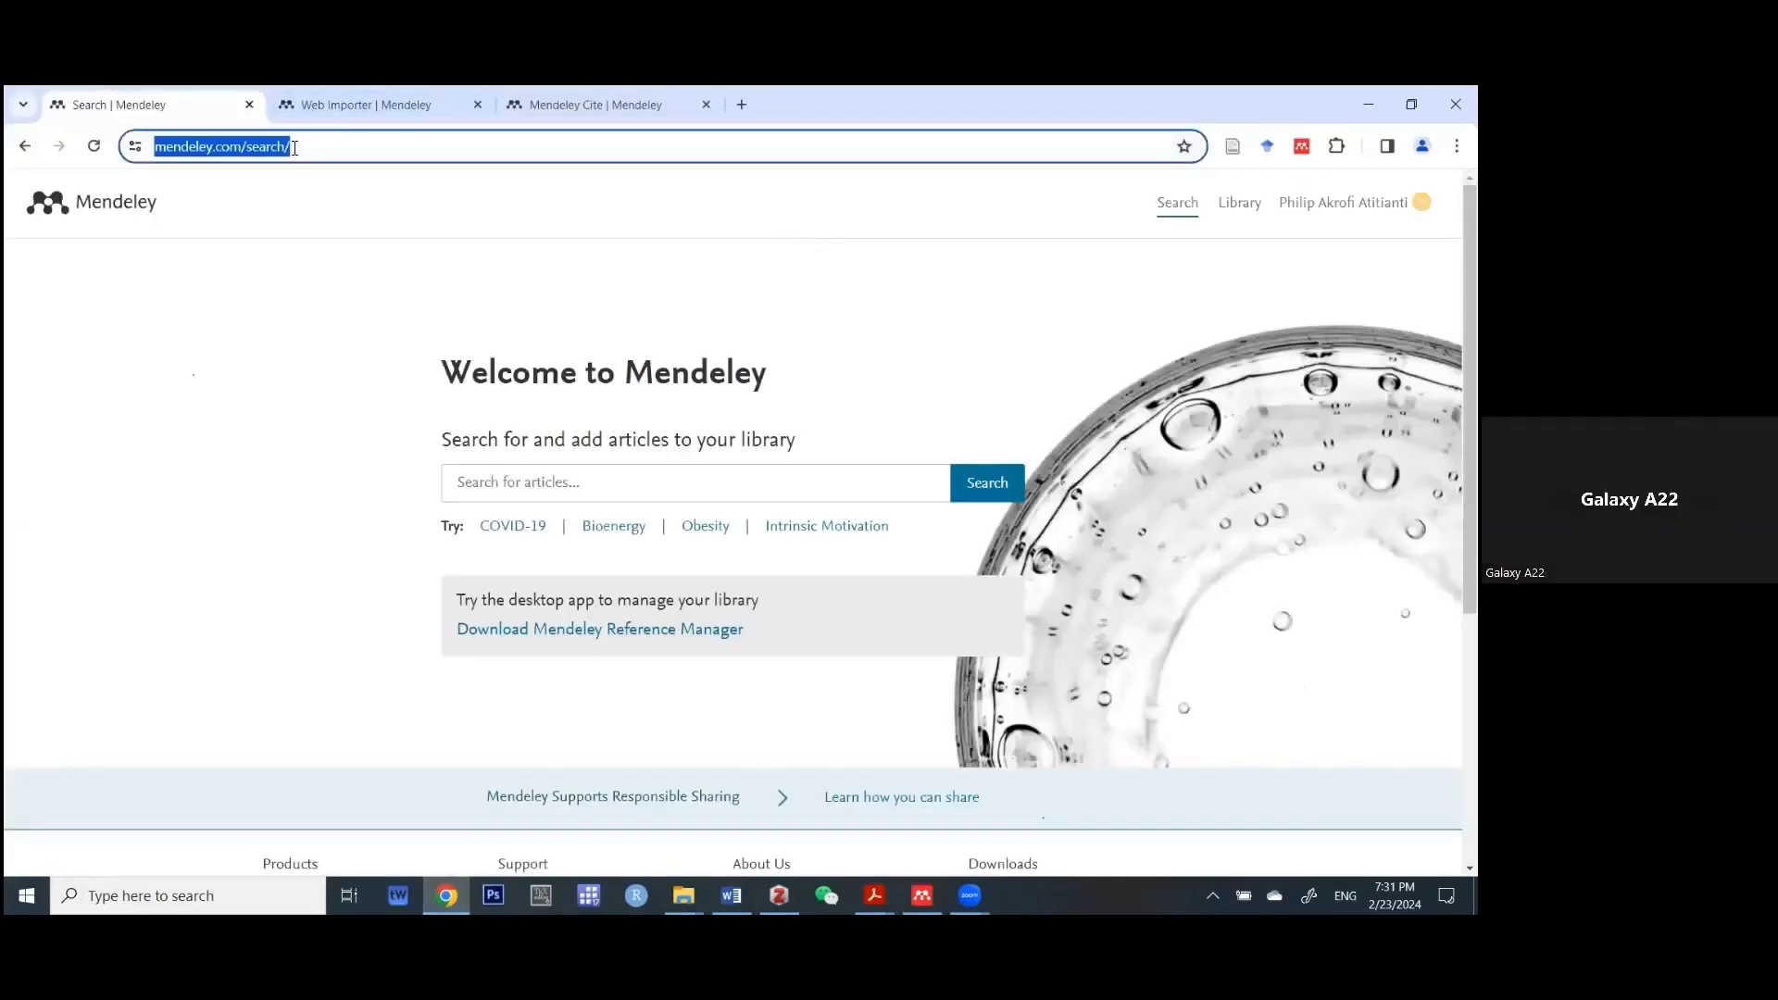
{"action": "type", "text": "scholar.google.com"}
{"action": "key", "text": "Return"}
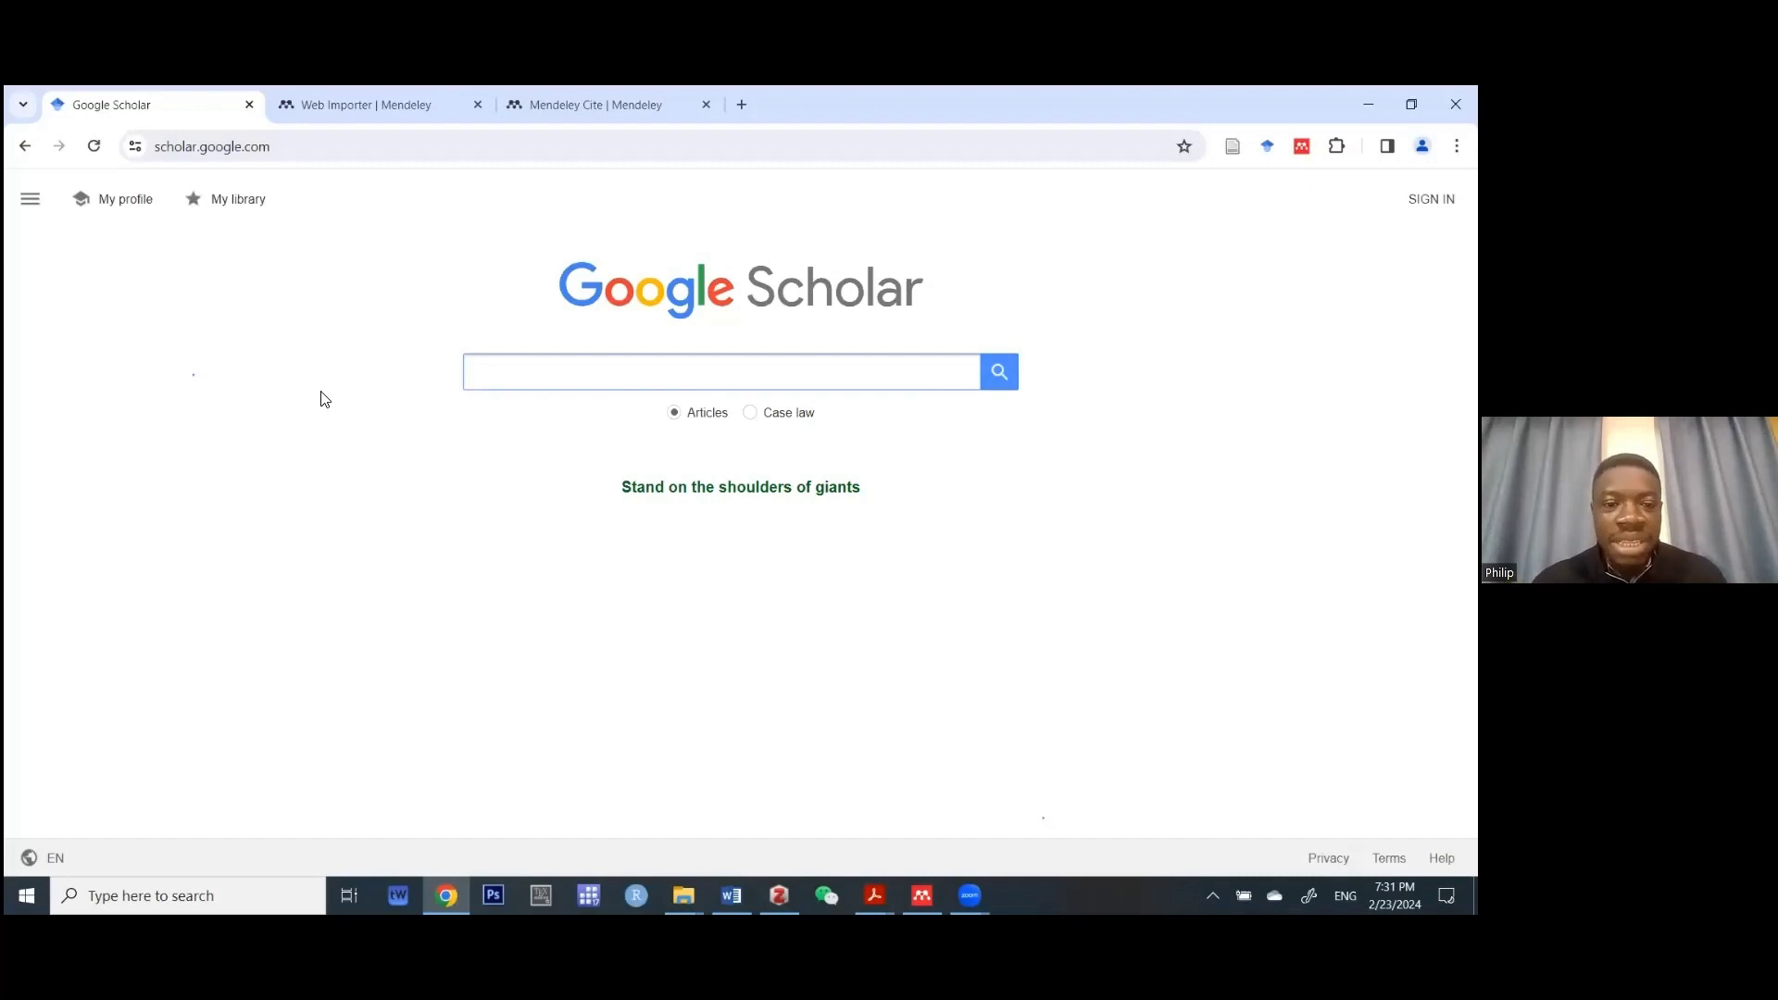
- Search Google Scholar for "Chinese aid" and open the citation options of the article "Is Chinese aid different?"
{"action": "type", "text": "Chinese aid"}
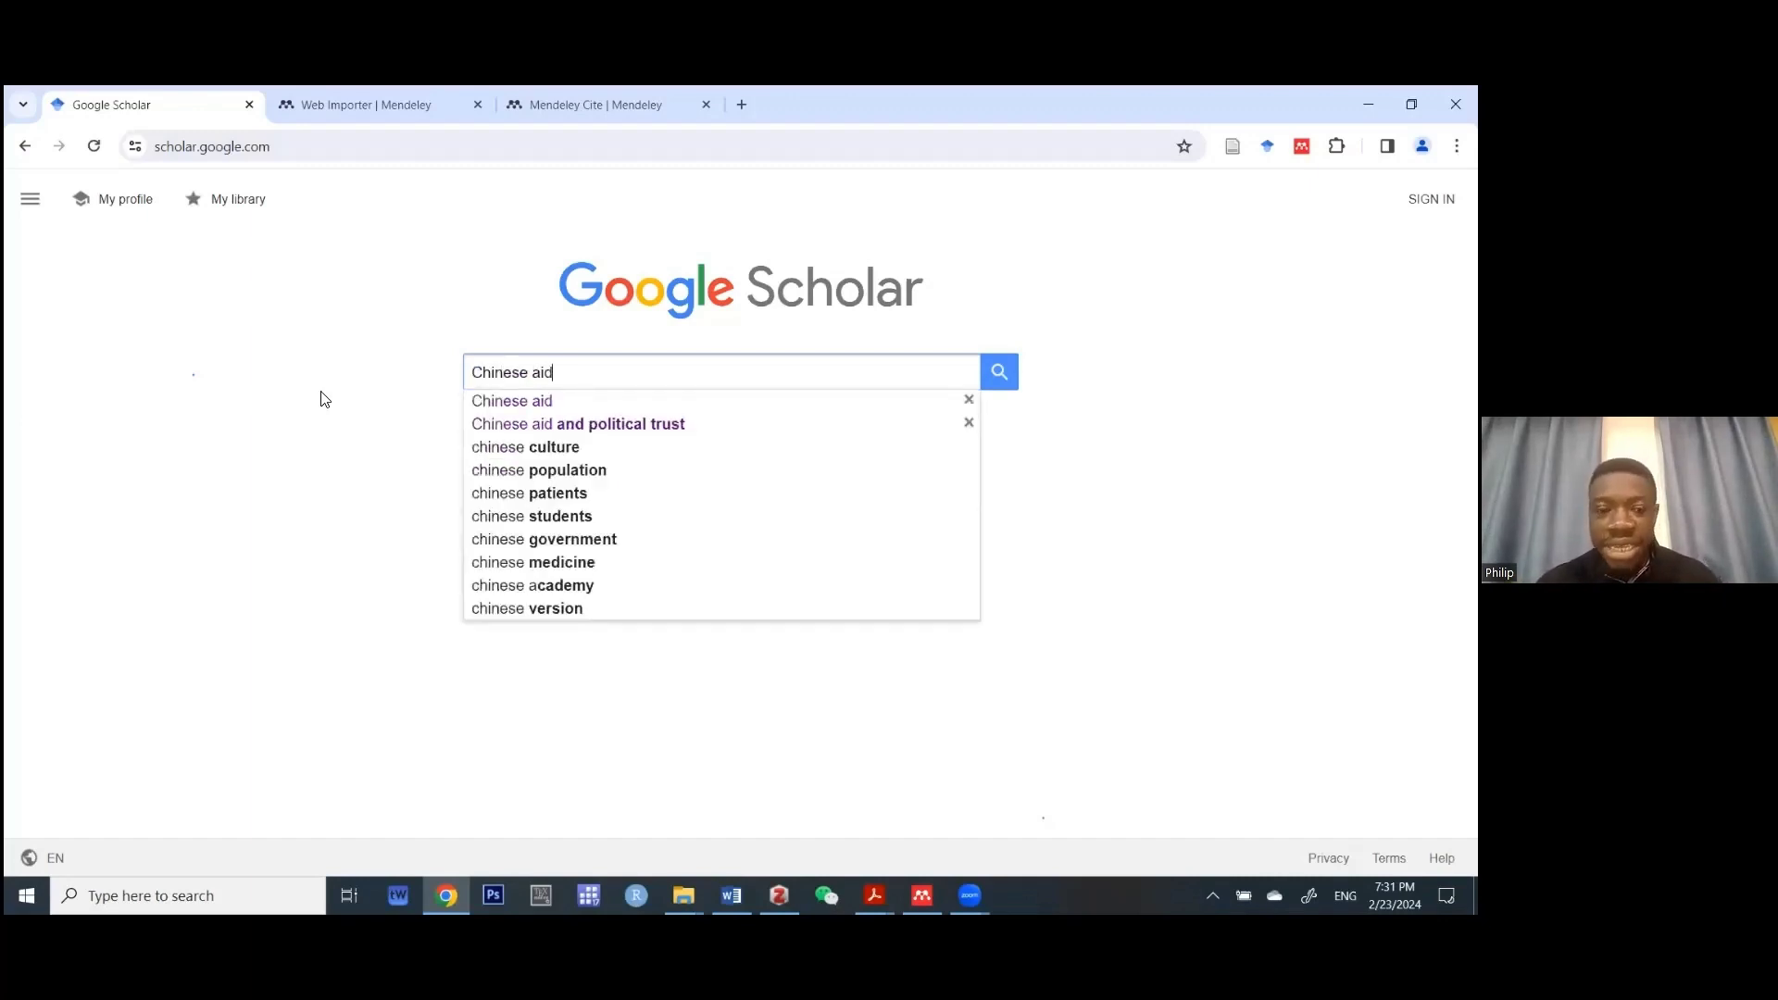
{"action": "key", "text": "Return"}
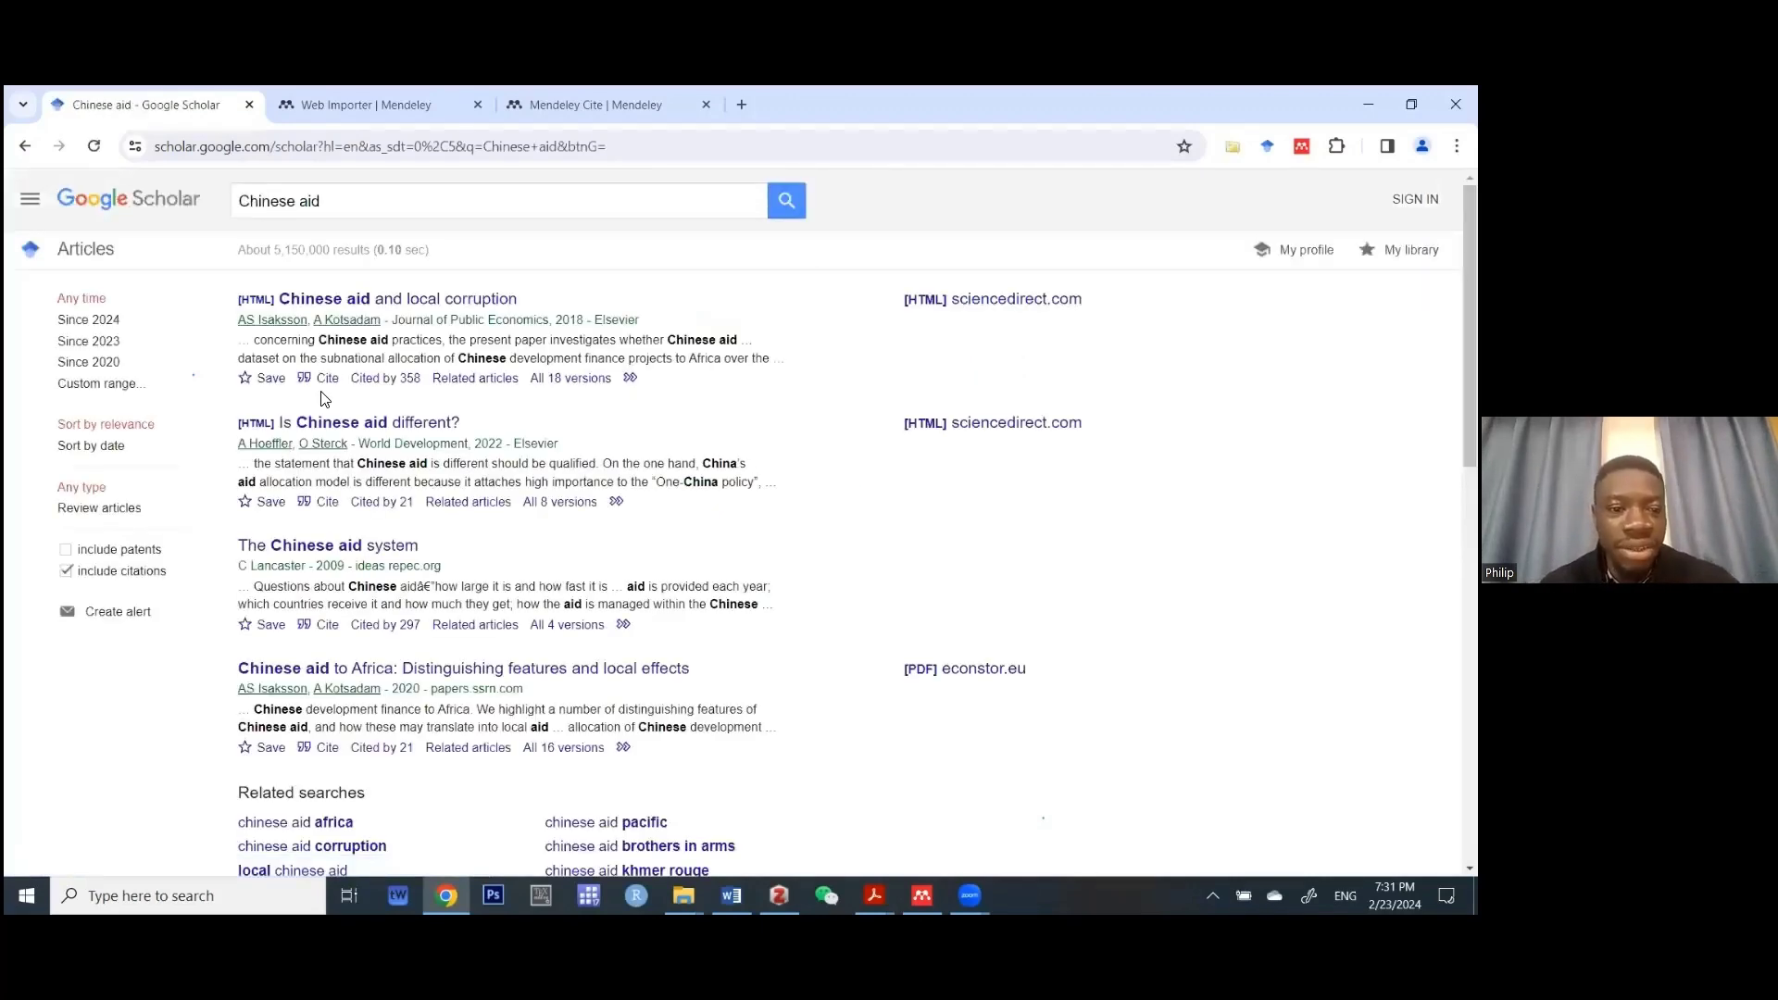
{"action": "scroll", "coordinate": [324, 398], "scroll_direction": "down", "scroll_amount": 3}
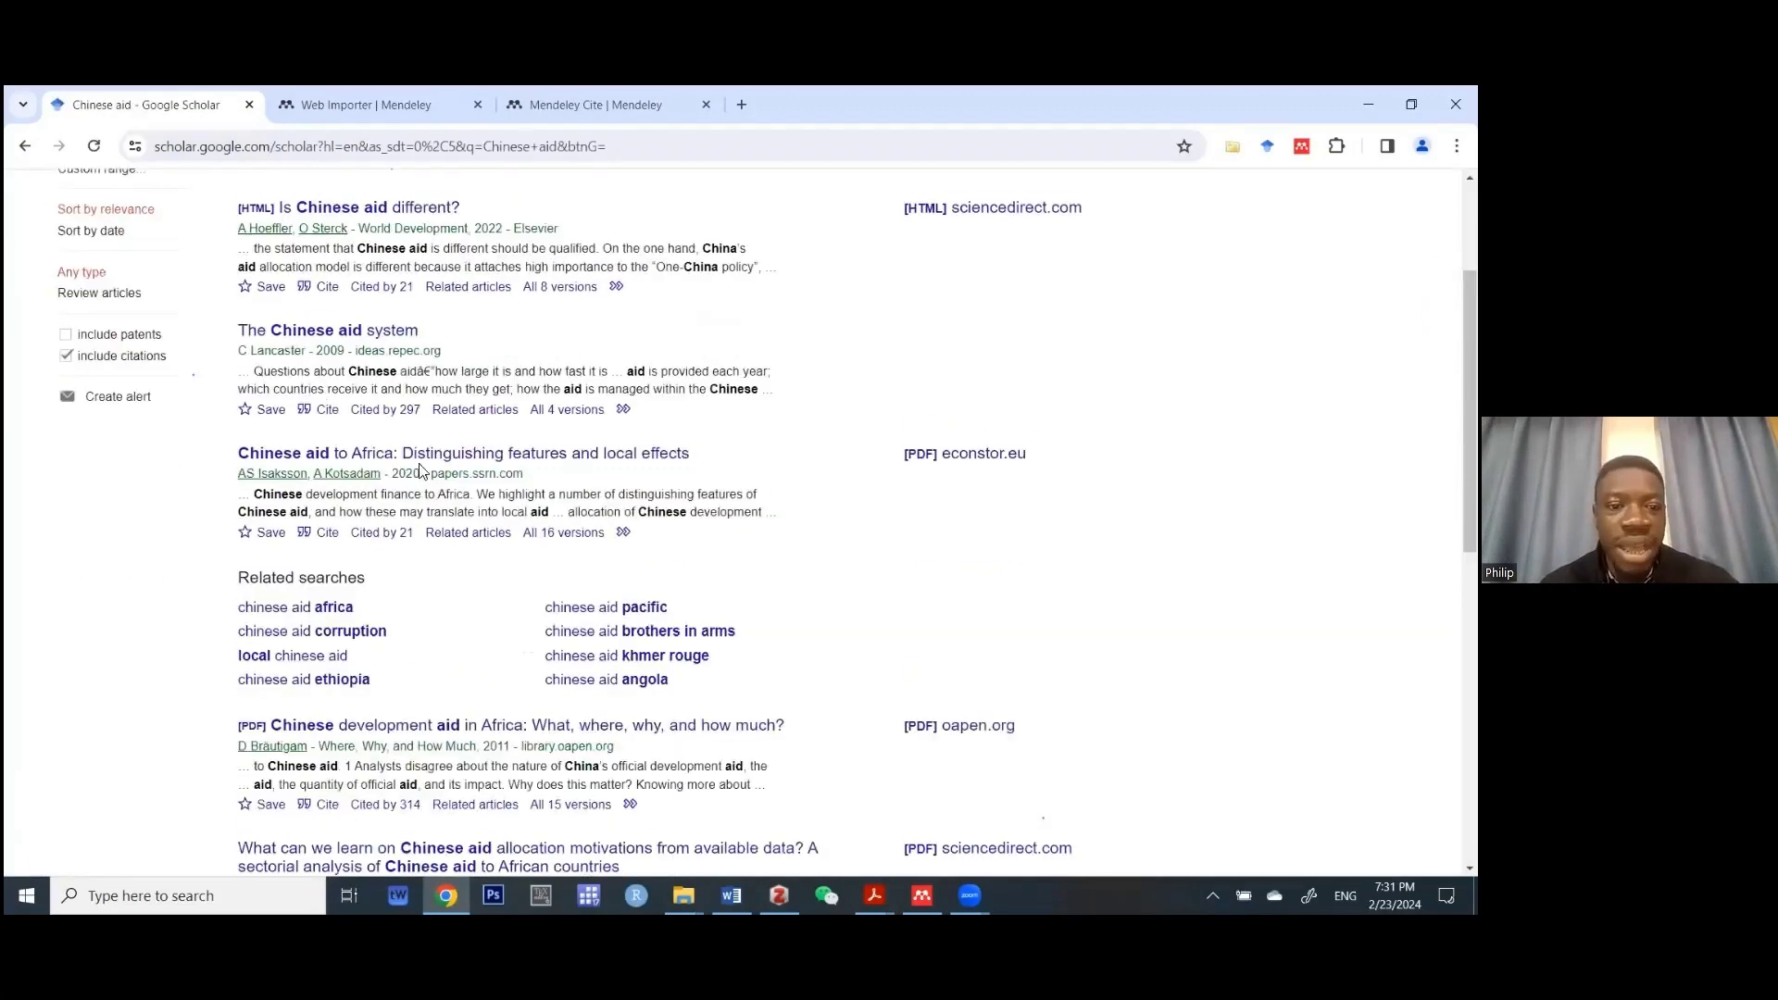
{"action": "scroll", "coordinate": [467, 521], "scroll_direction": "down", "scroll_amount": 1}
{"action": "scroll", "coordinate": [468, 522], "scroll_direction": "up", "scroll_amount": 2}
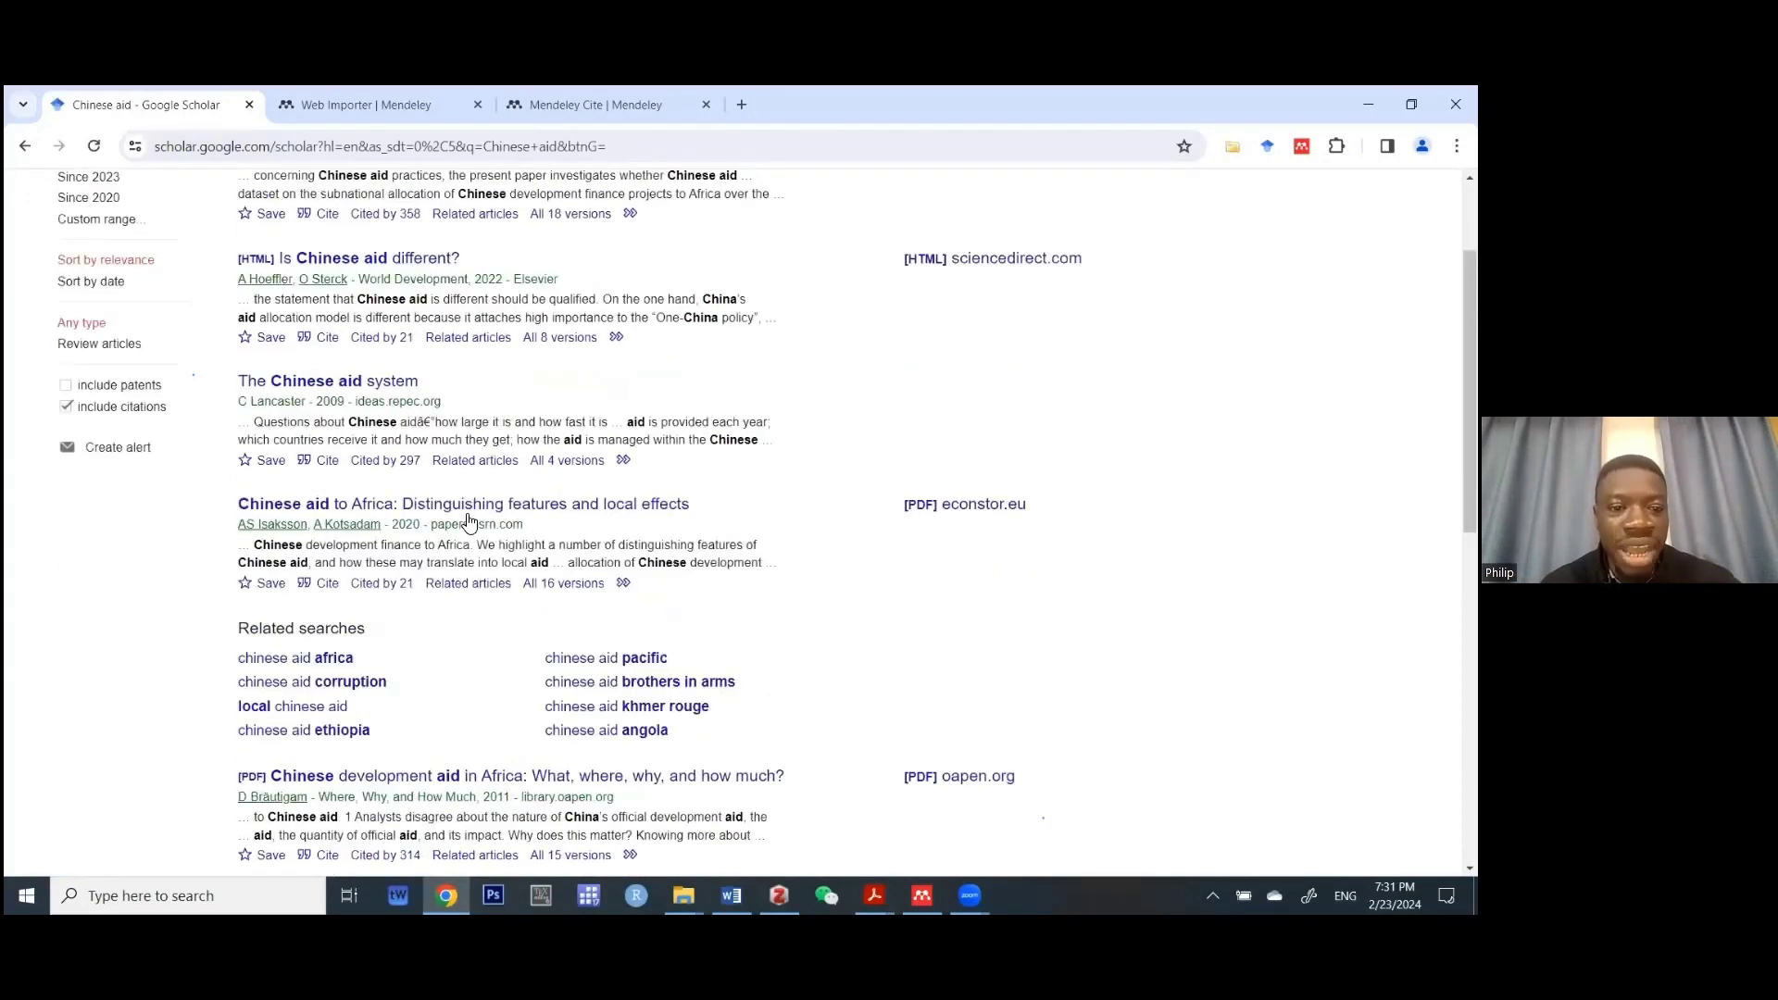
{"action": "scroll", "coordinate": [468, 521], "scroll_direction": "up", "scroll_amount": 1}
{"action": "scroll", "coordinate": [380, 435], "scroll_direction": "up", "scroll_amount": 2}
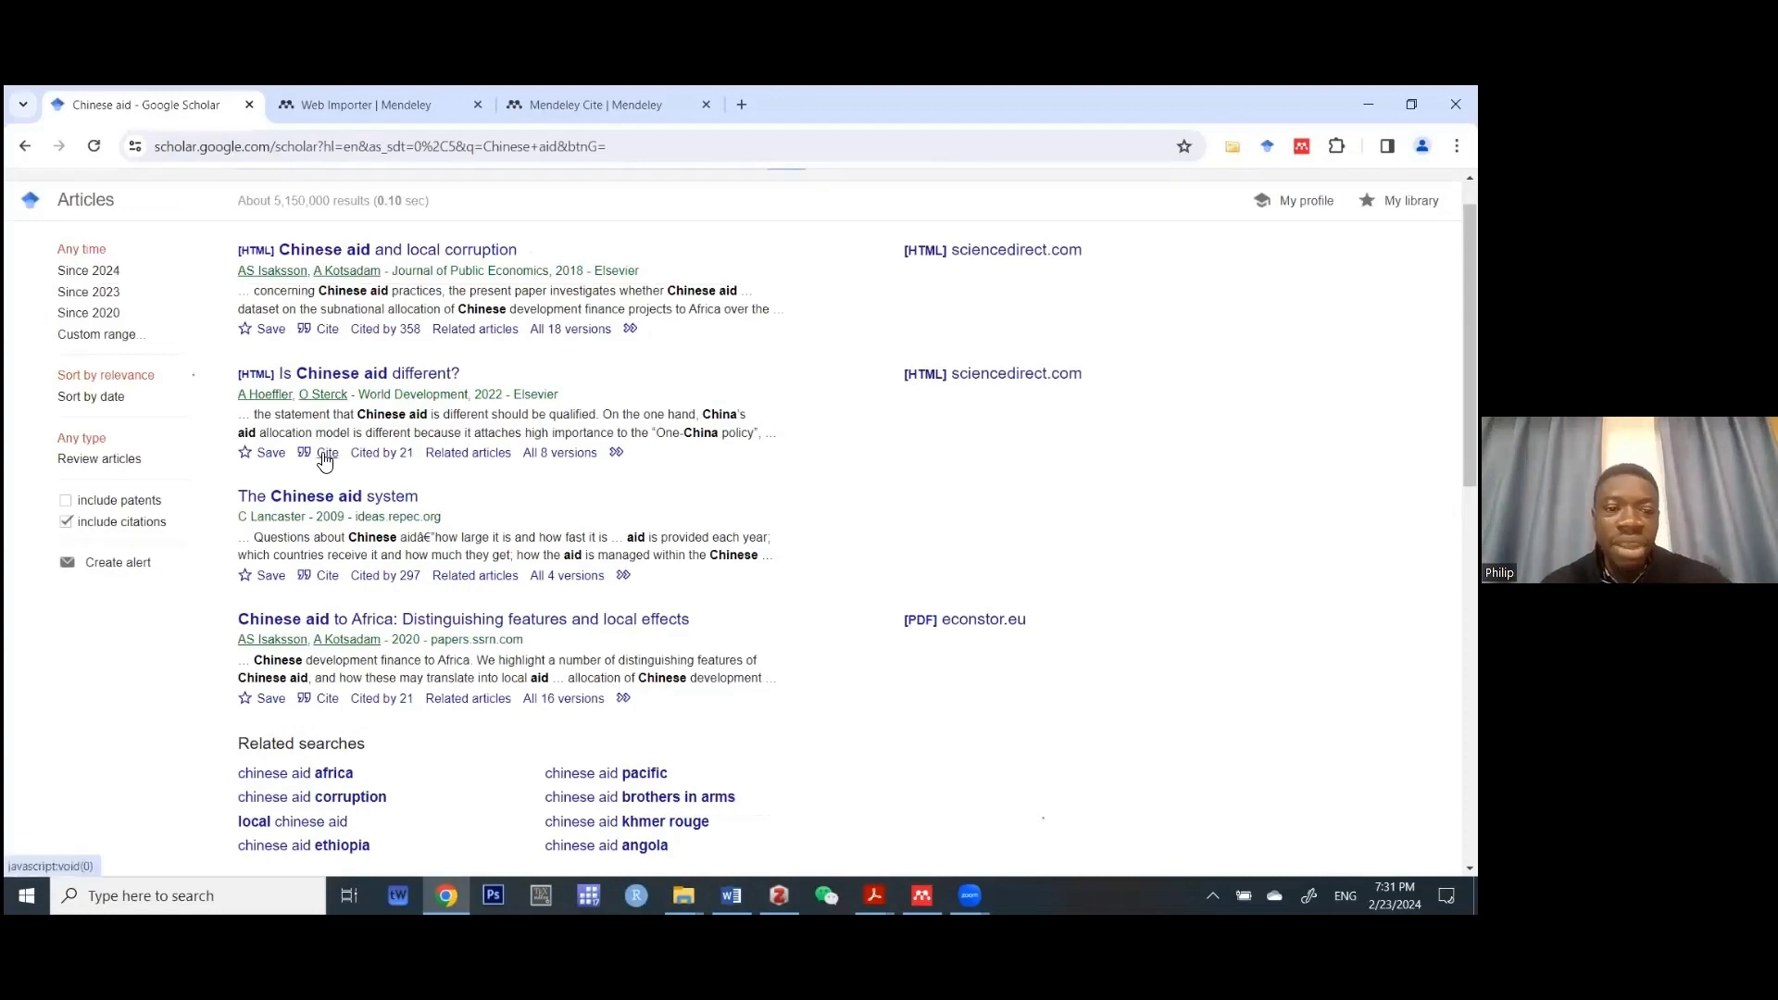
{"action": "left_click", "coordinate": [324, 458]}
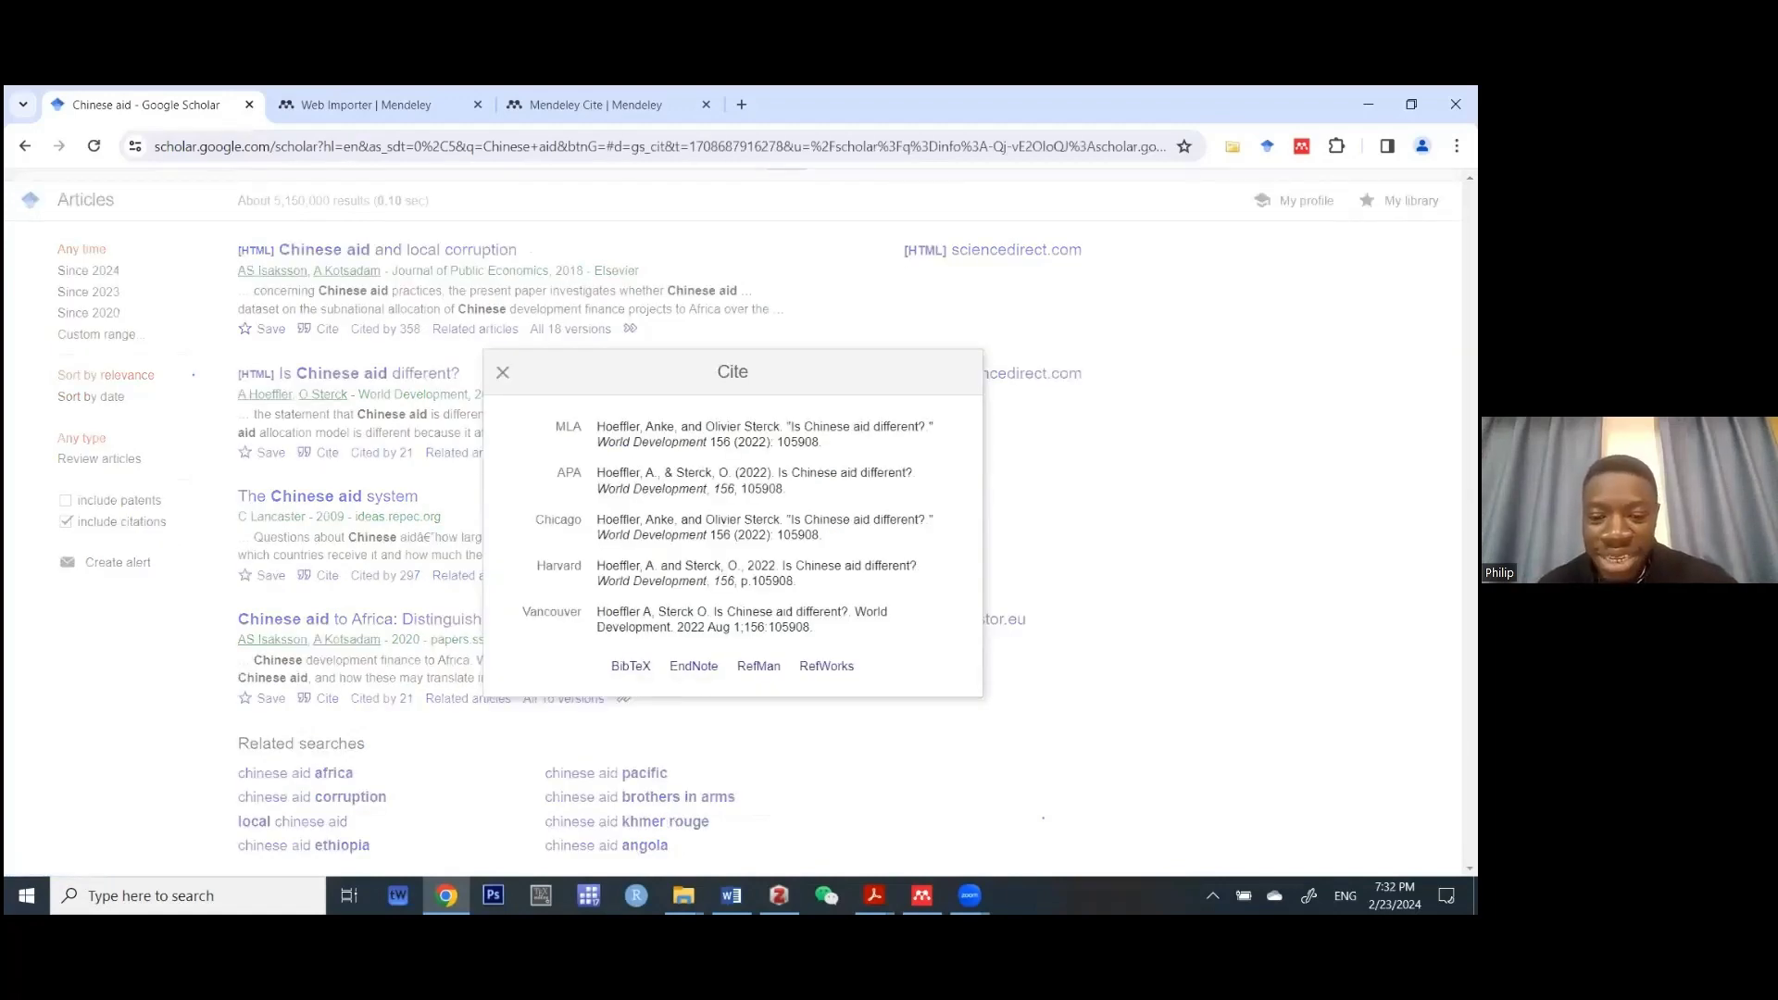
- Open the article's BibTeX and RefWorks citation exports and return to its citation options
{"action": "mouse_move", "coordinate": [779, 895]}
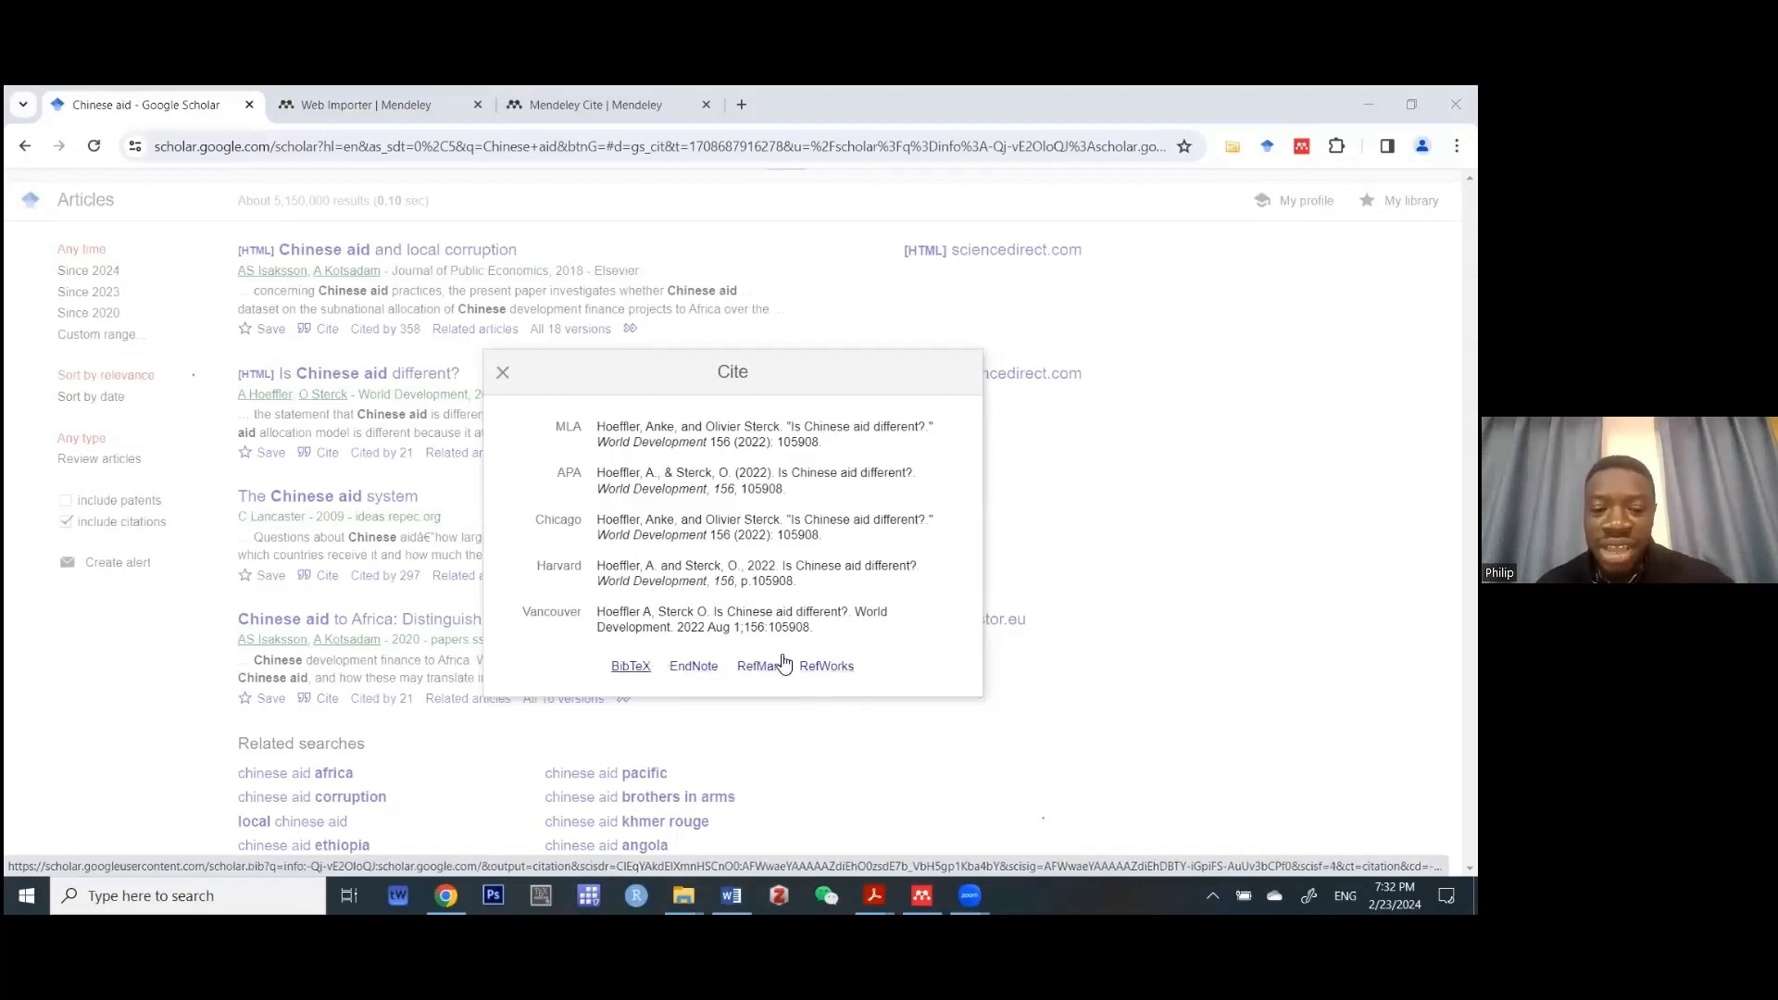
{"action": "left_click", "coordinate": [629, 667]}
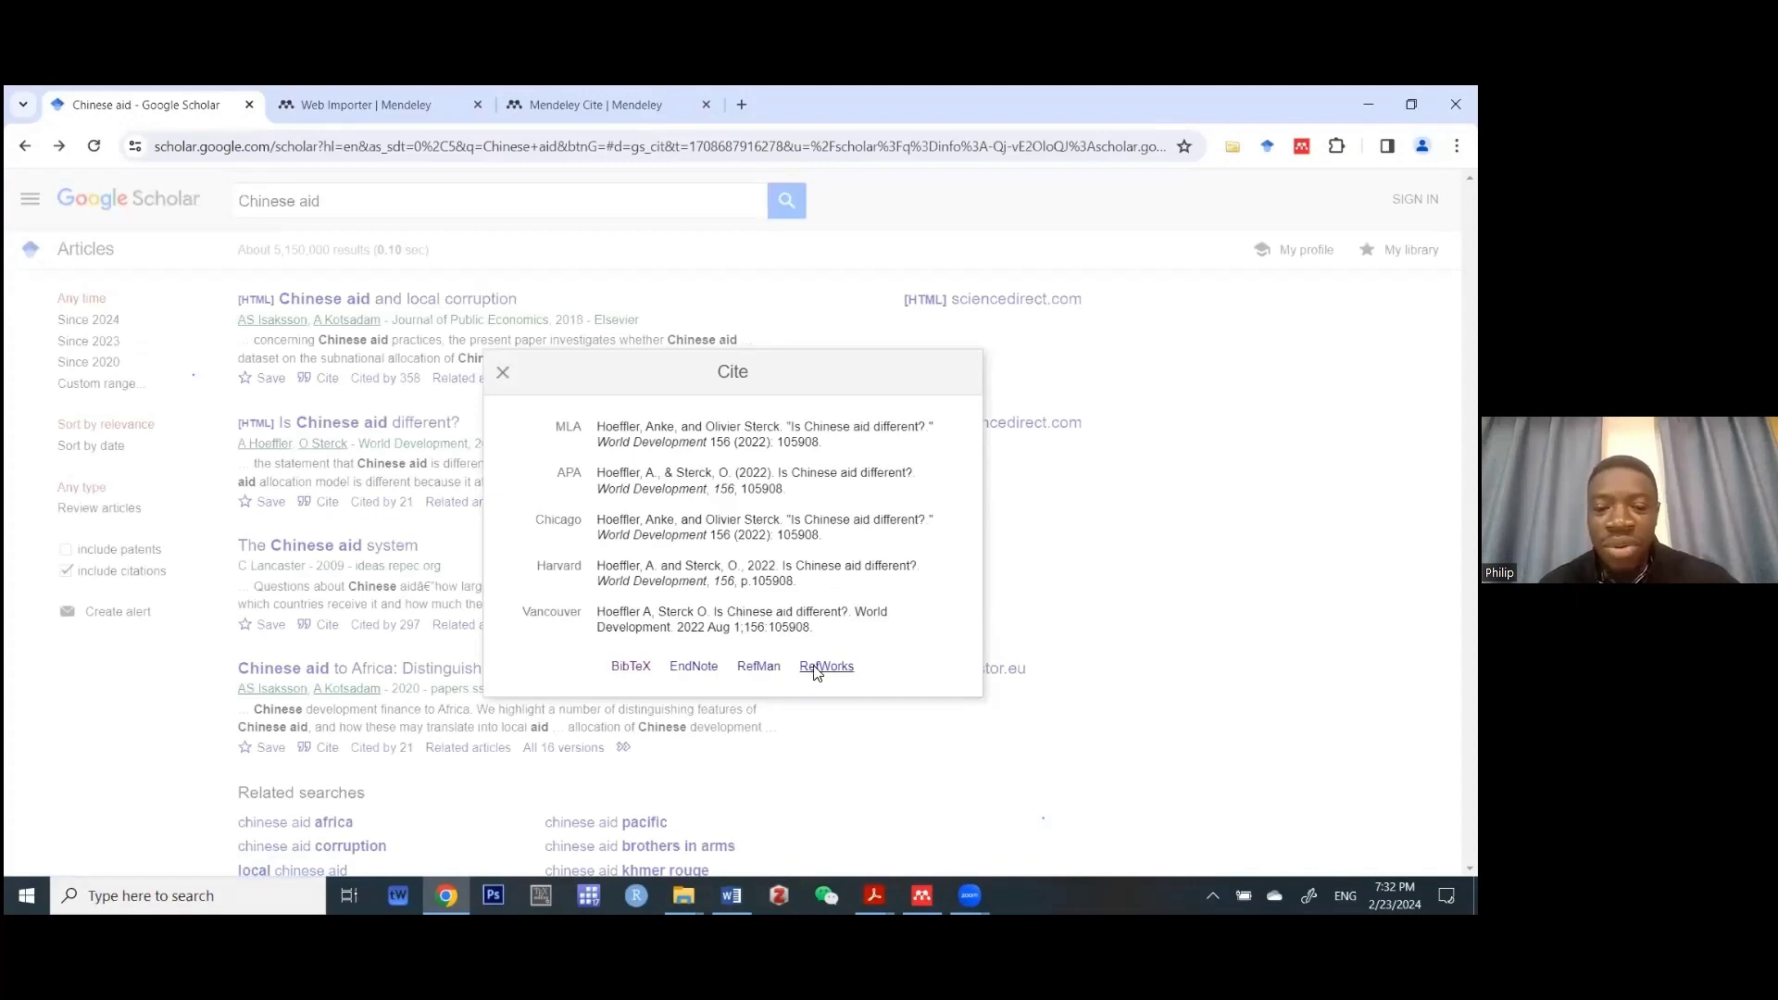
{"action": "left_click", "coordinate": [818, 667]}
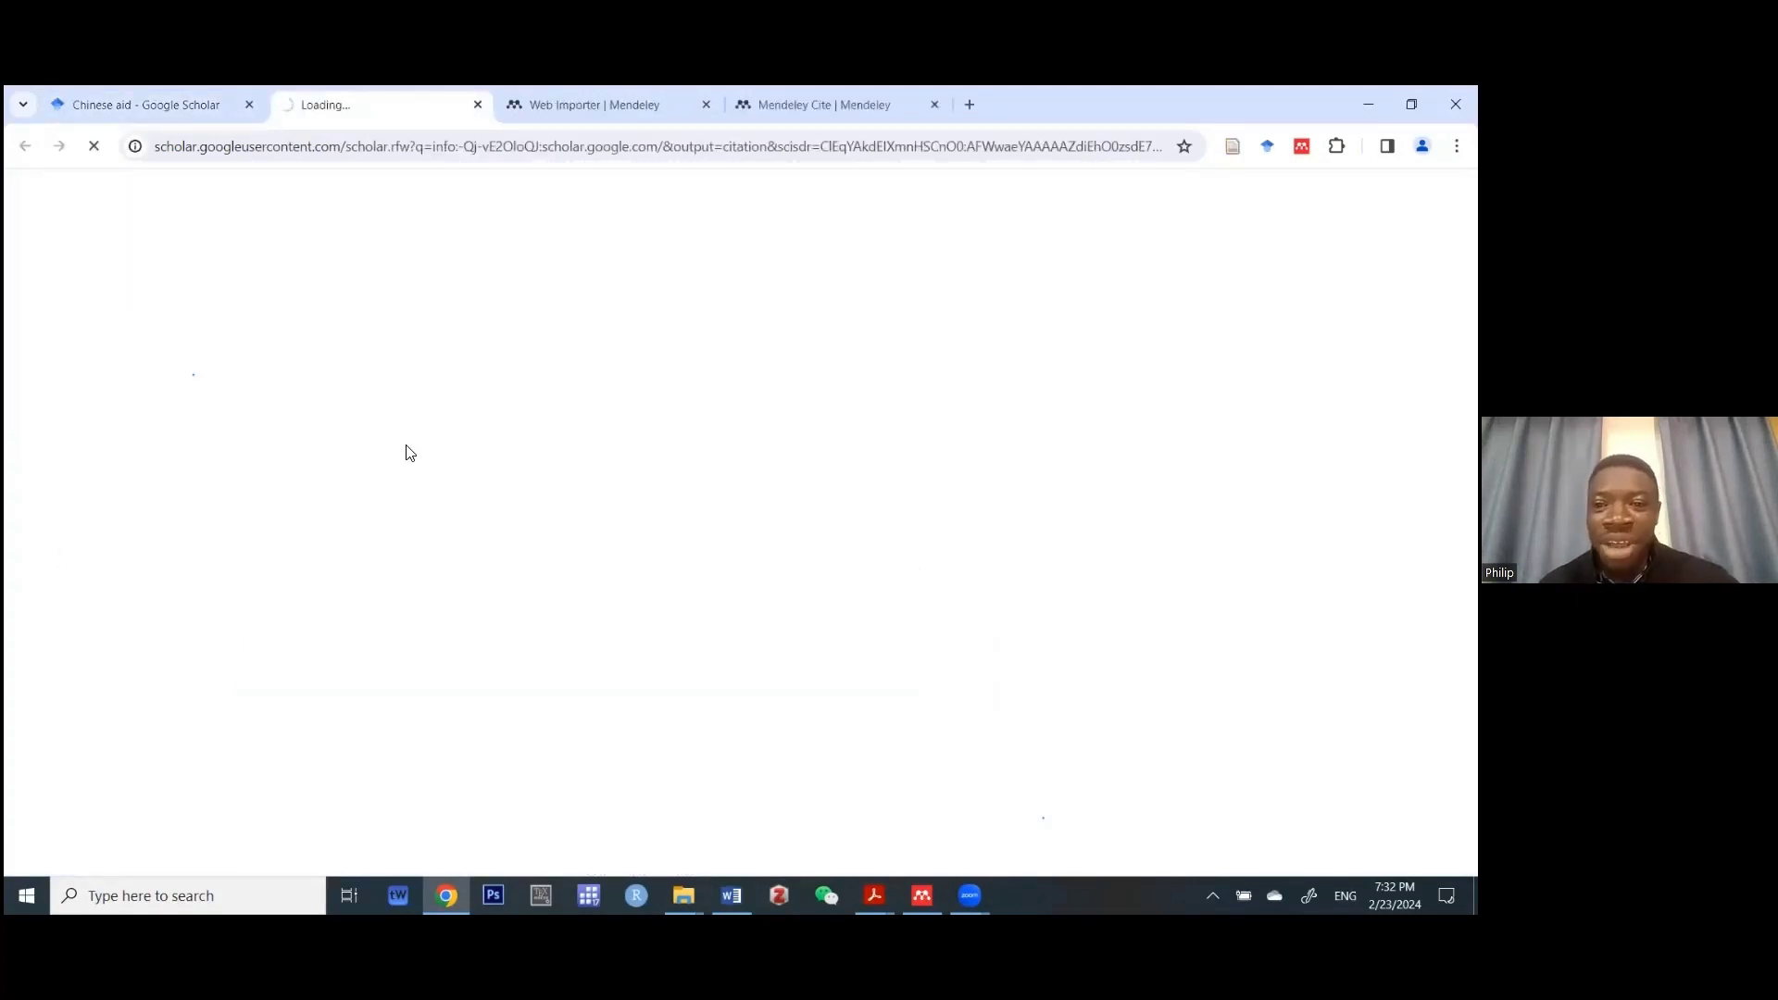
{"action": "left_click", "coordinate": [171, 116]}
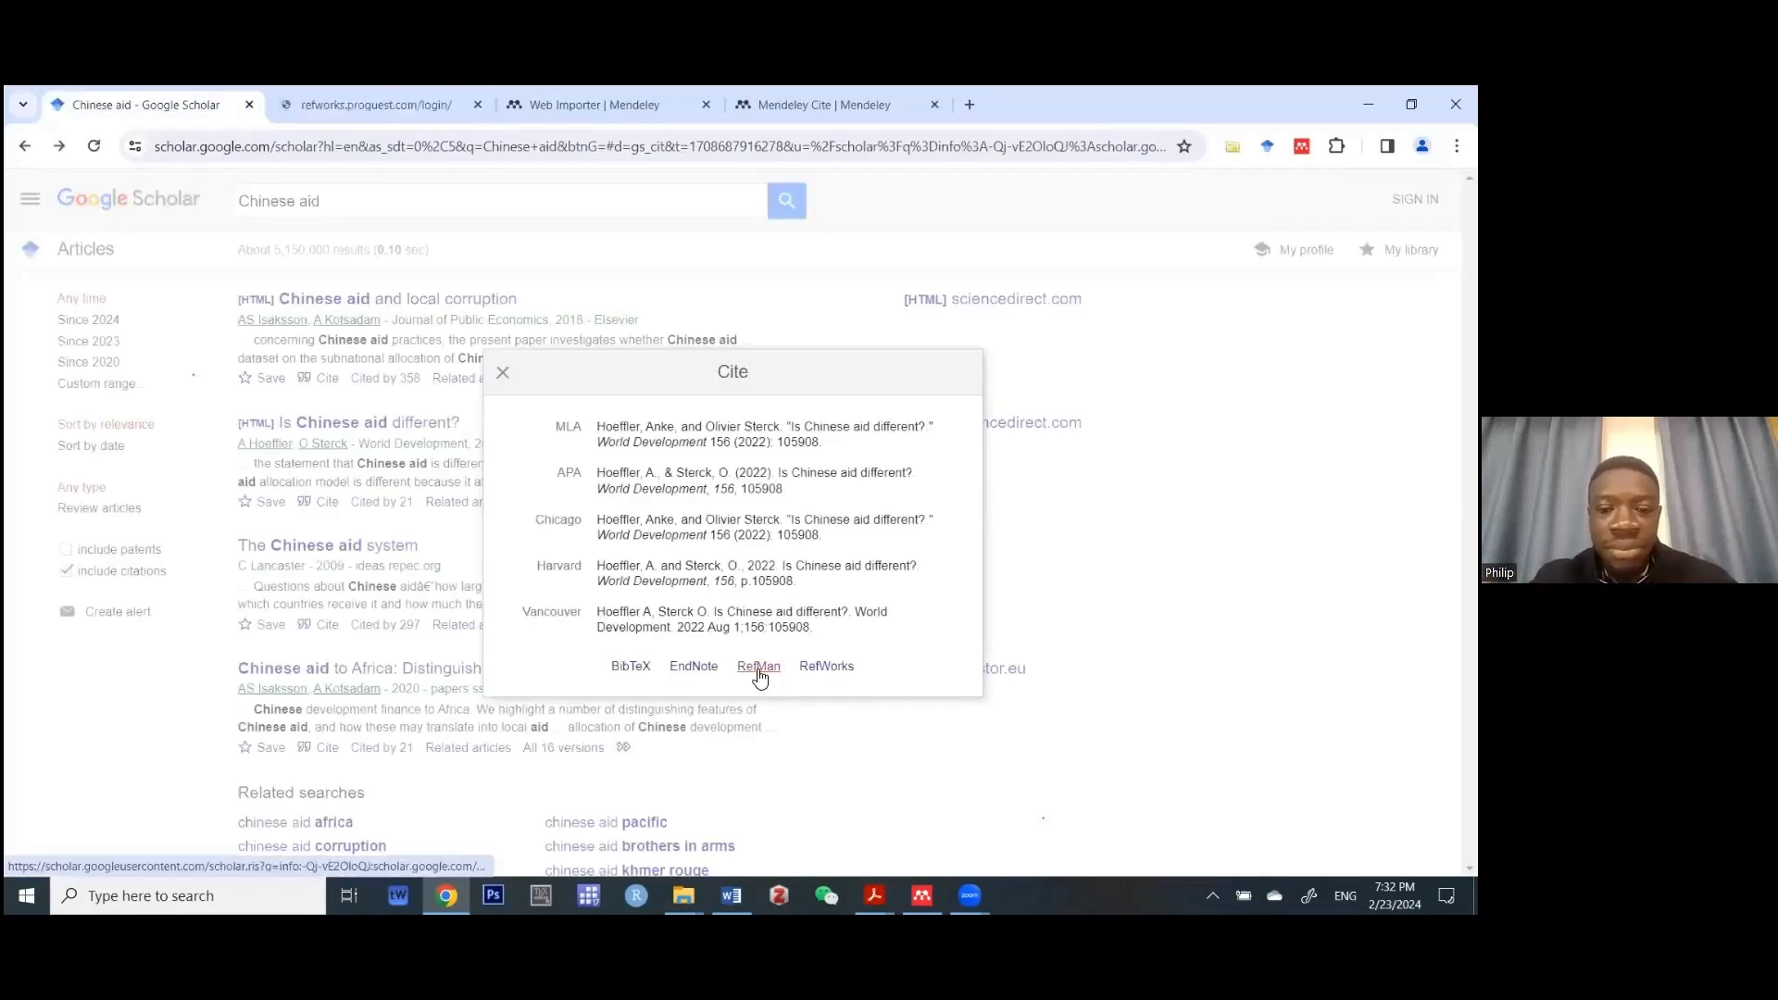
- Request the RefMan citation file of the article "Is Chinese aid different?" and close the RefWorks login page
{"action": "left_click", "coordinate": [758, 669]}
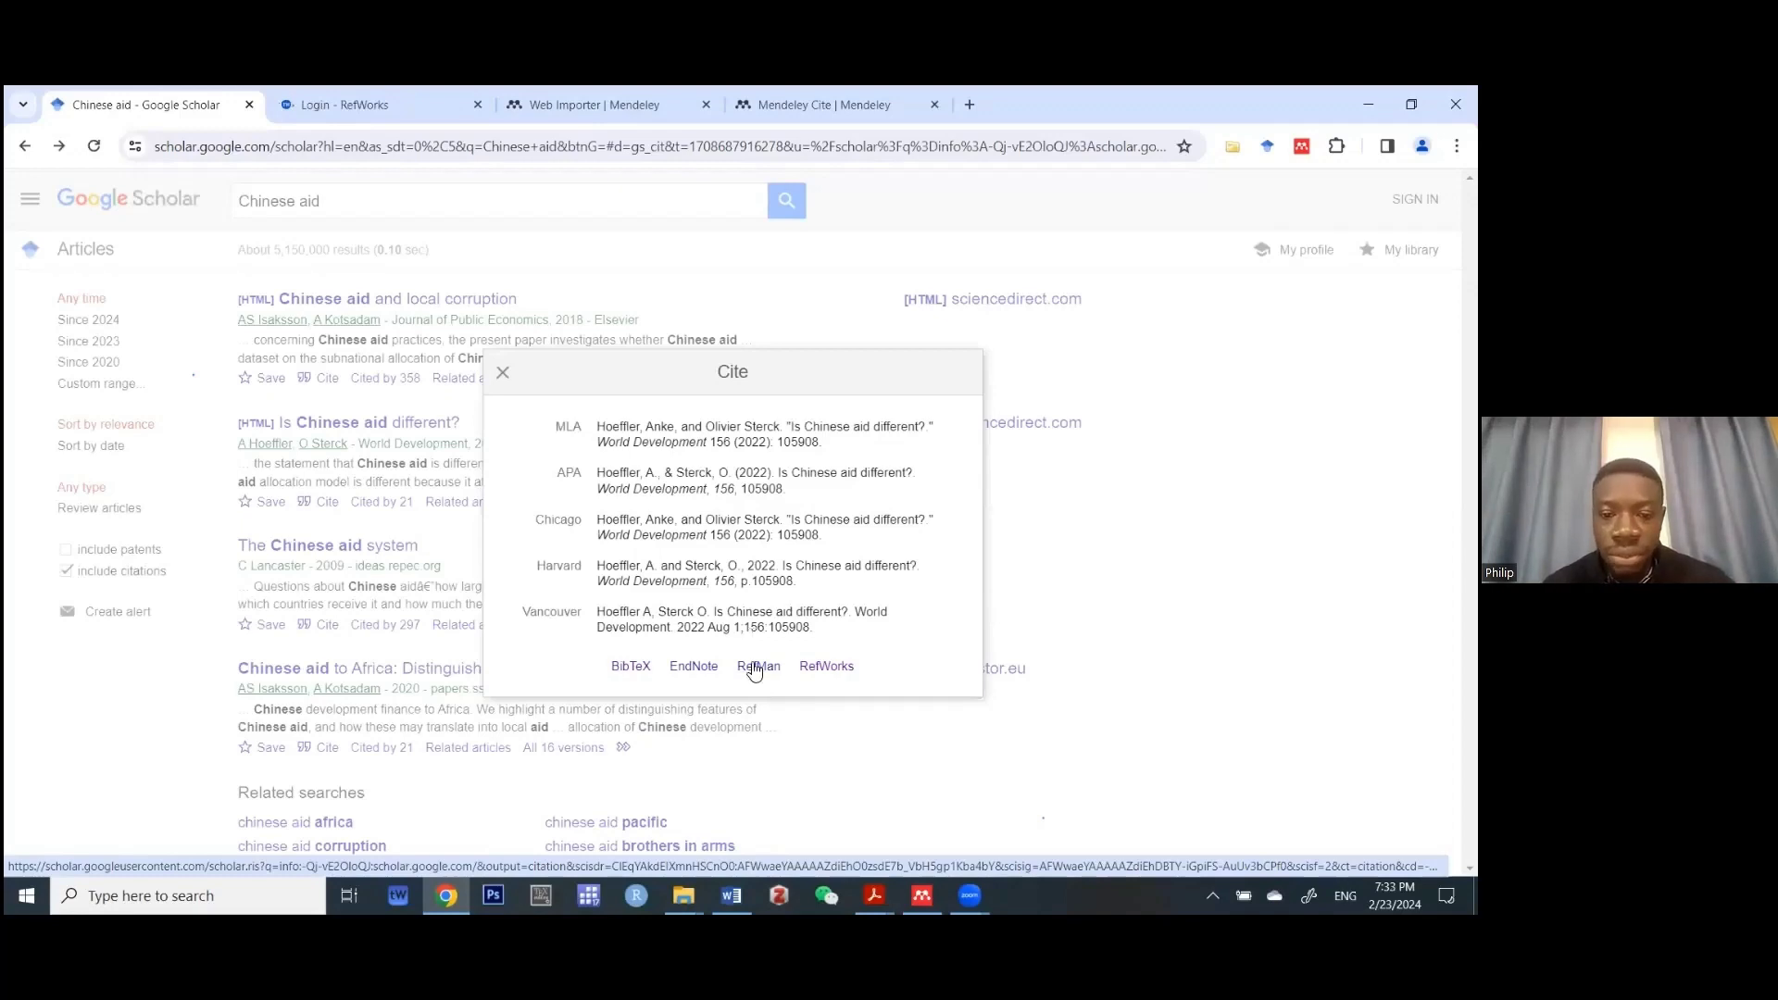
{"action": "left_click", "coordinate": [755, 667]}
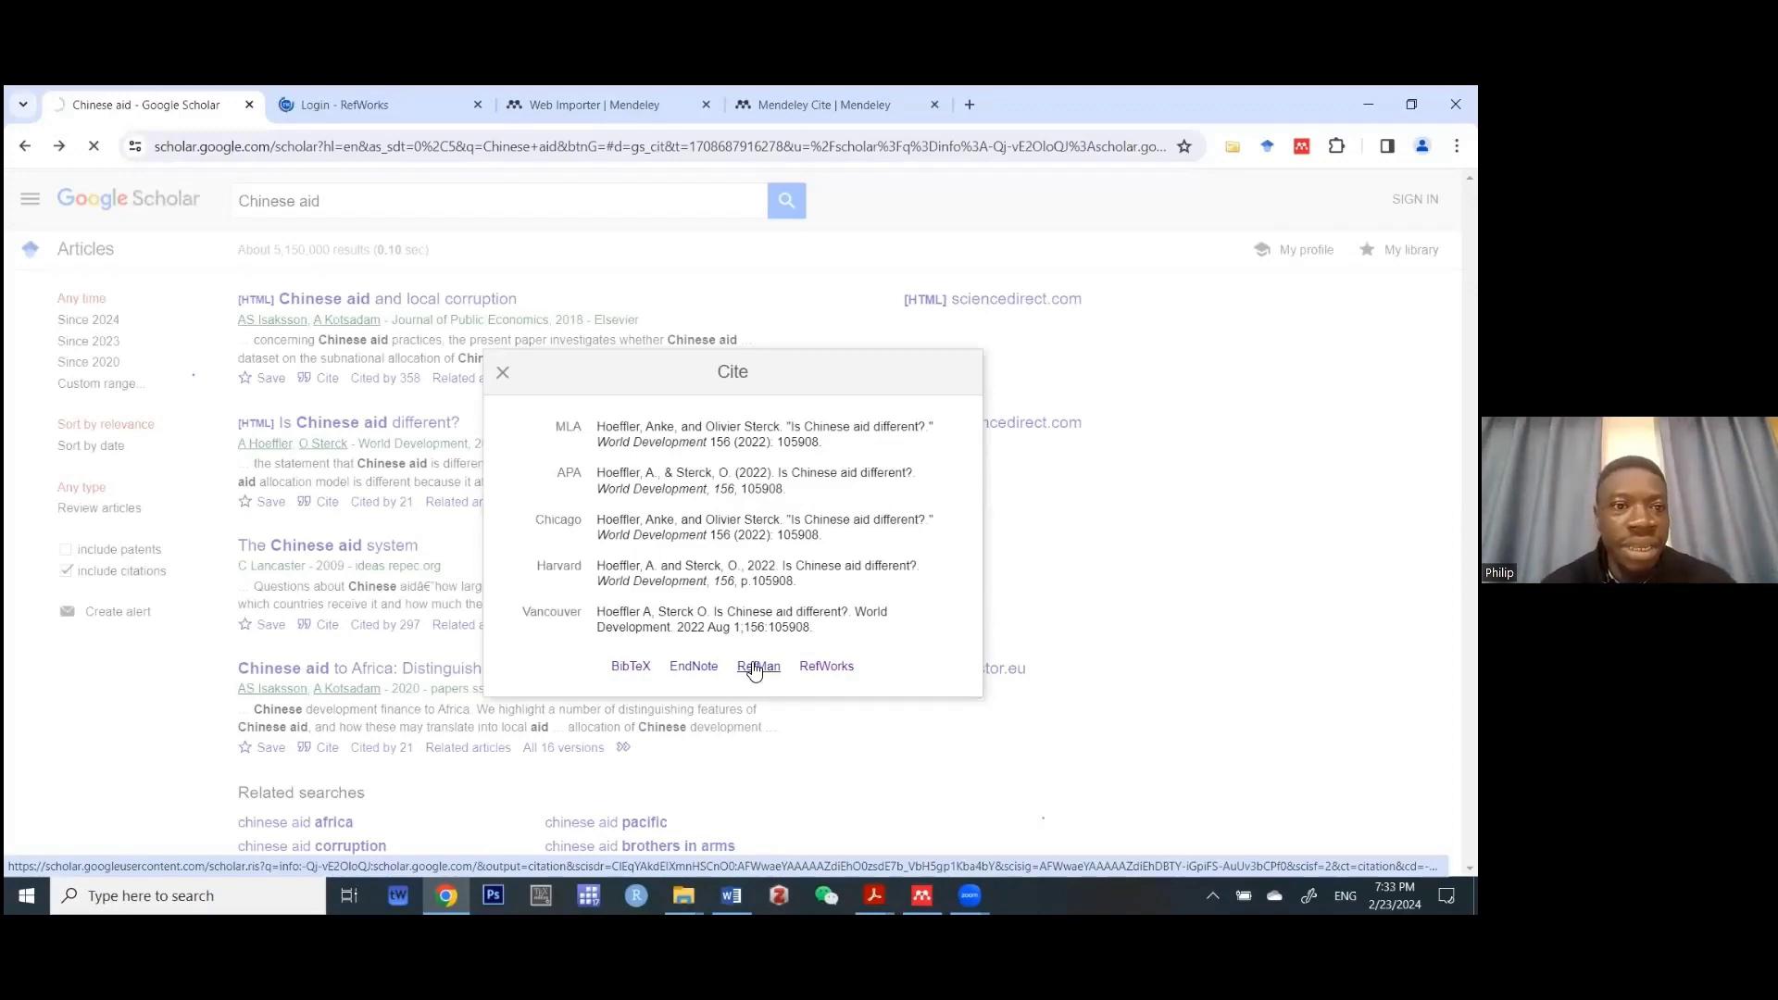
{"action": "left_click", "coordinate": [344, 113]}
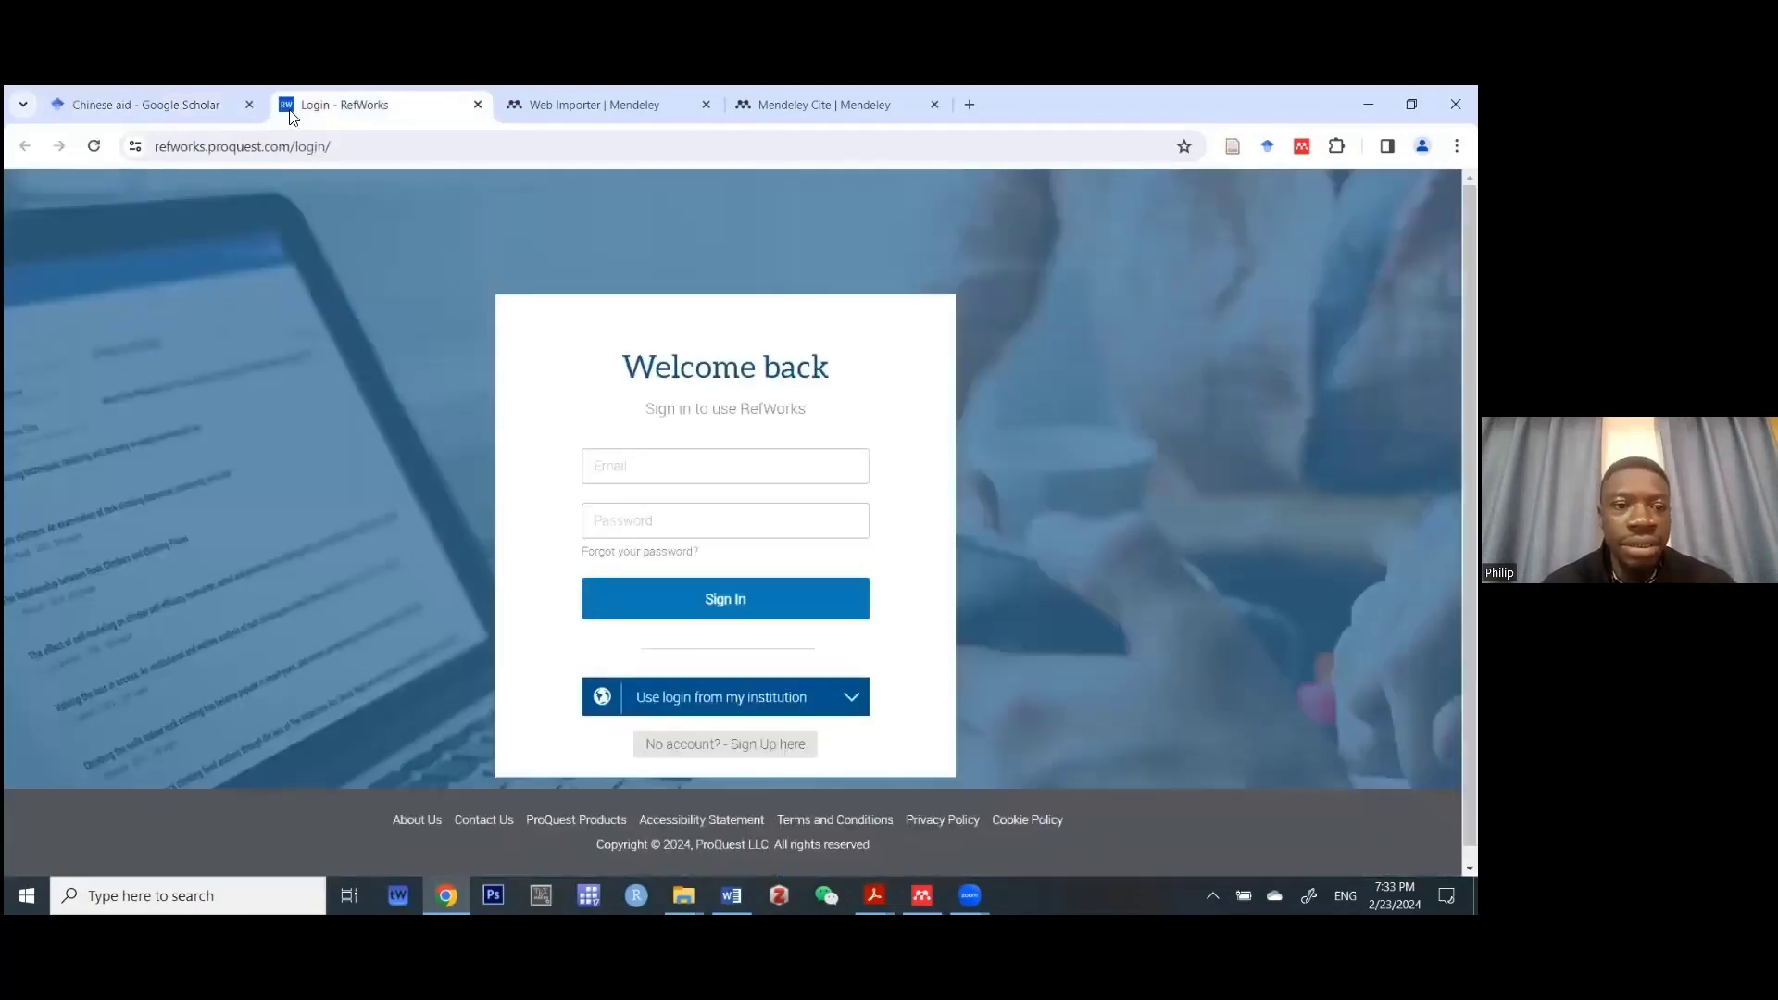
{"action": "left_click_drag", "start_coordinate": [344, 105], "coordinate": [935, 245]}
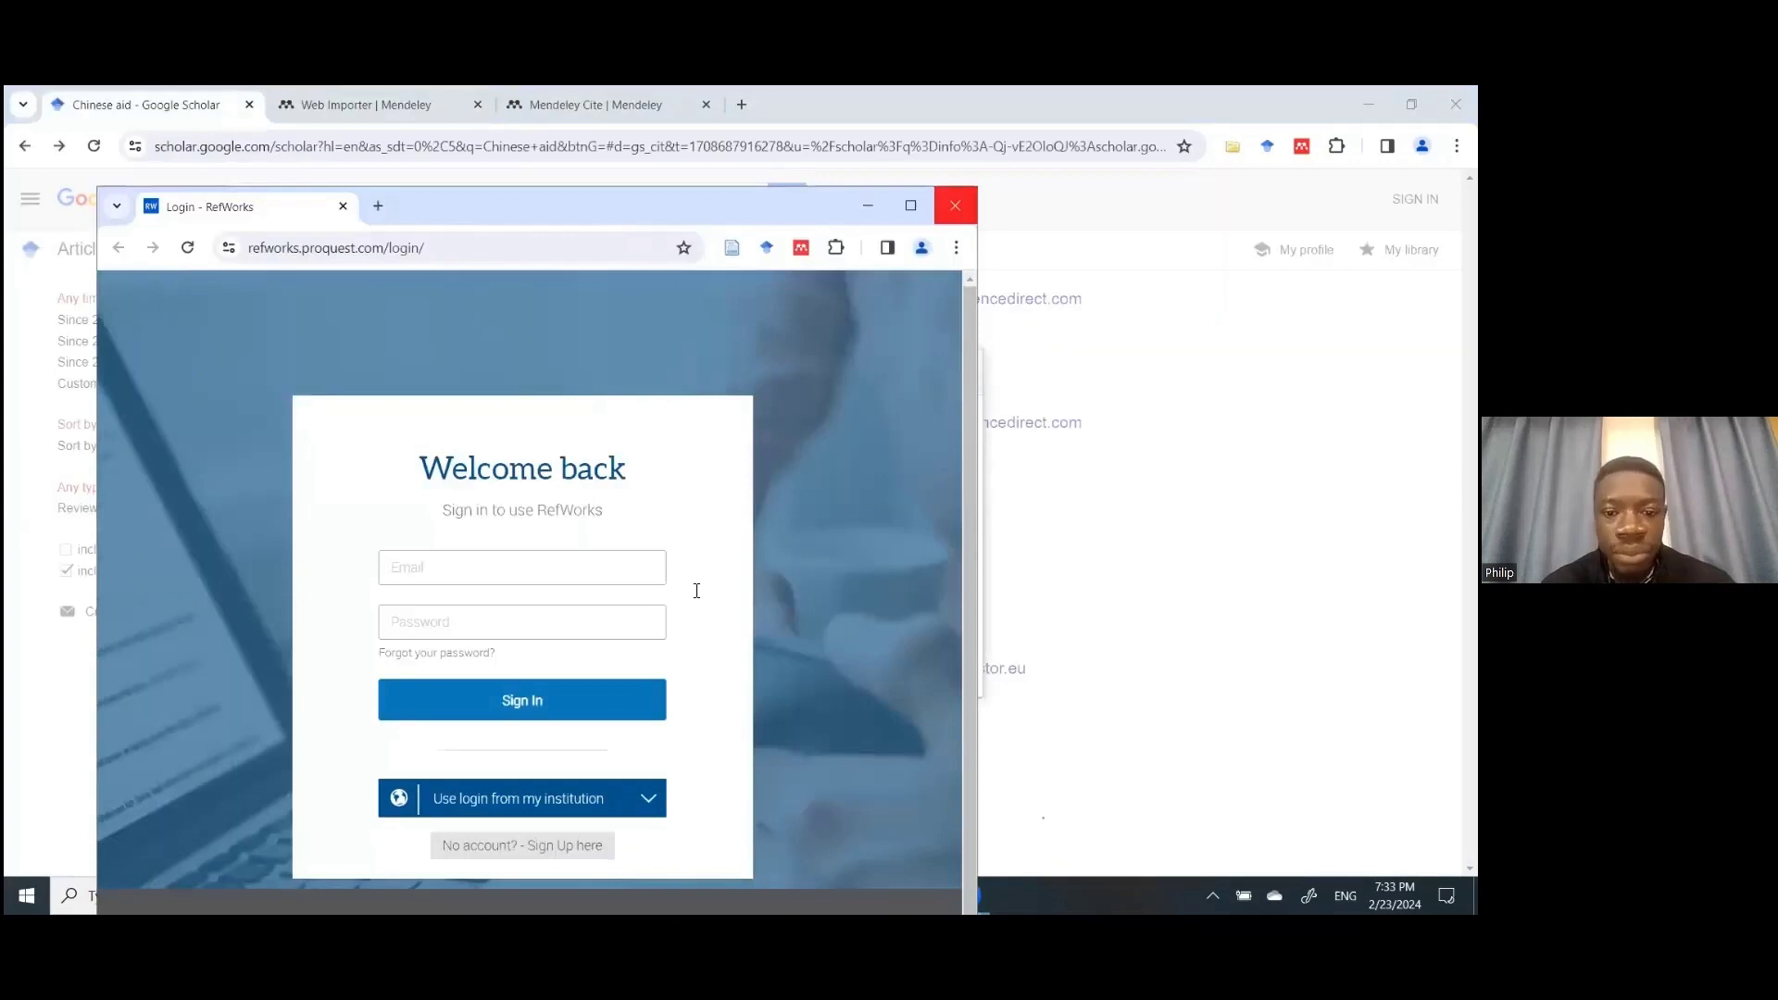
{"action": "key", "text": "ctrl+w"}
- Request the RefMan citation of "Is Chinese aid different?" again and return to the search results
{"action": "left_click", "coordinate": [757, 668]}
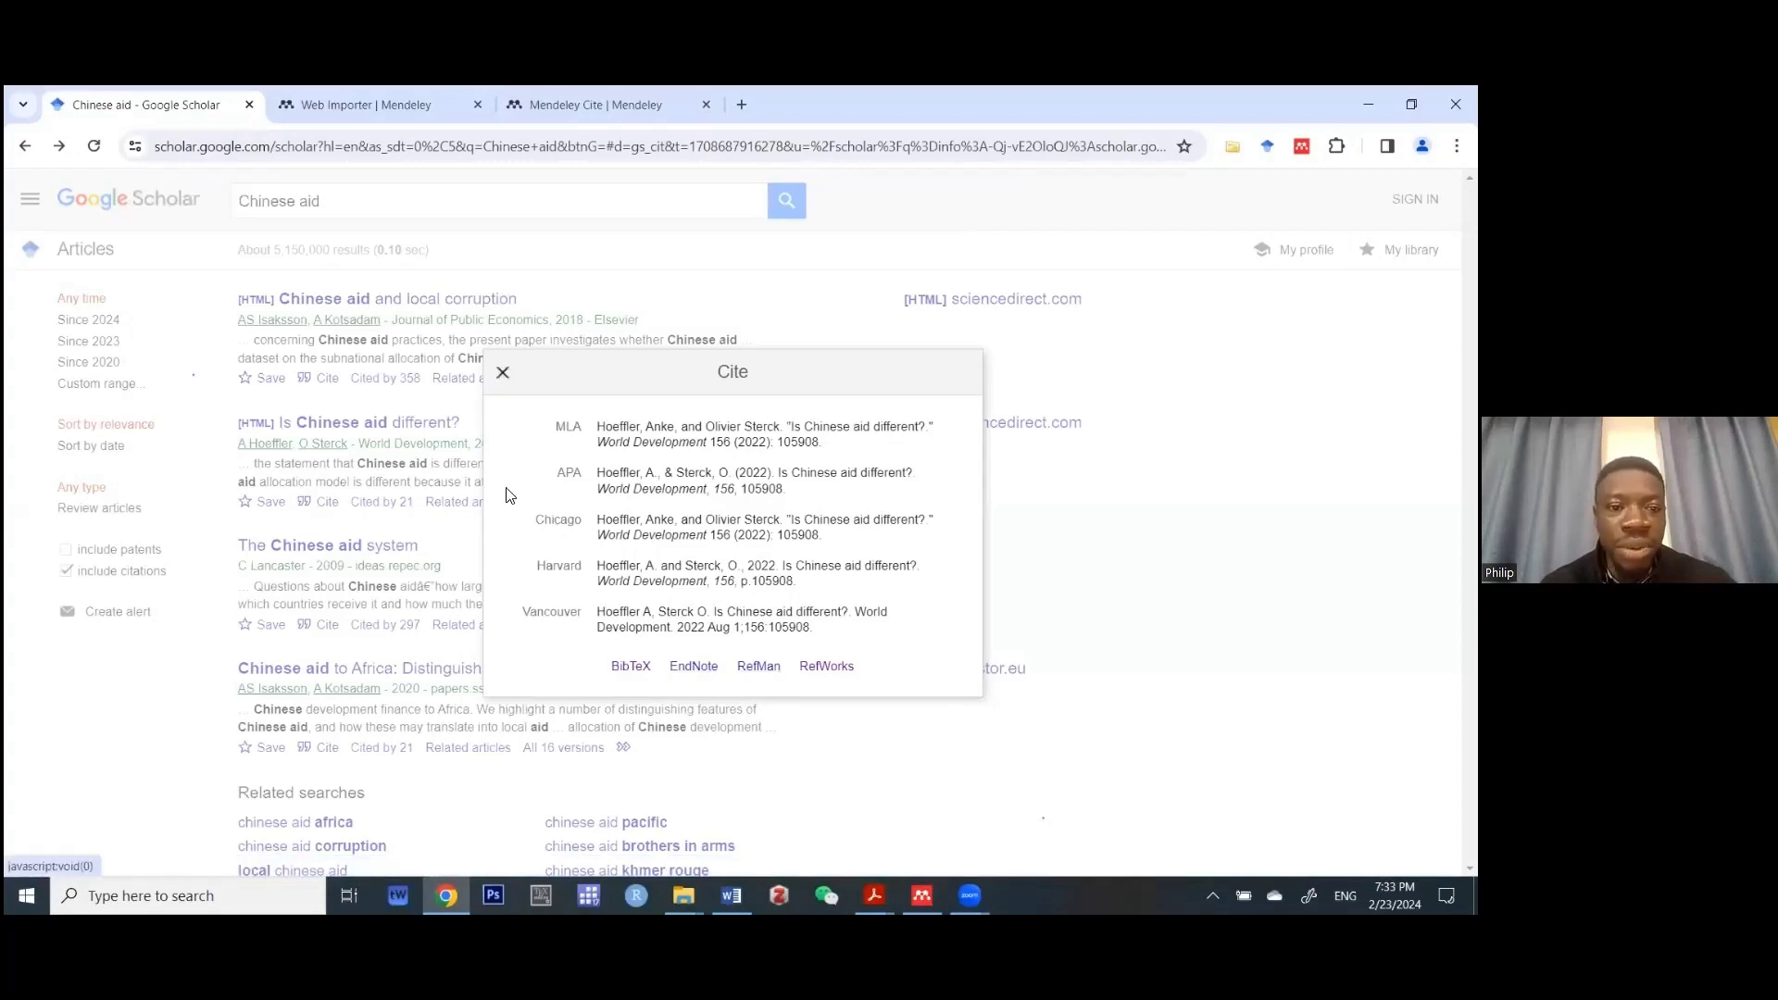
{"action": "key", "text": "Escape"}
{"action": "scroll", "coordinate": [512, 500], "scroll_direction": "down", "scroll_amount": 1}
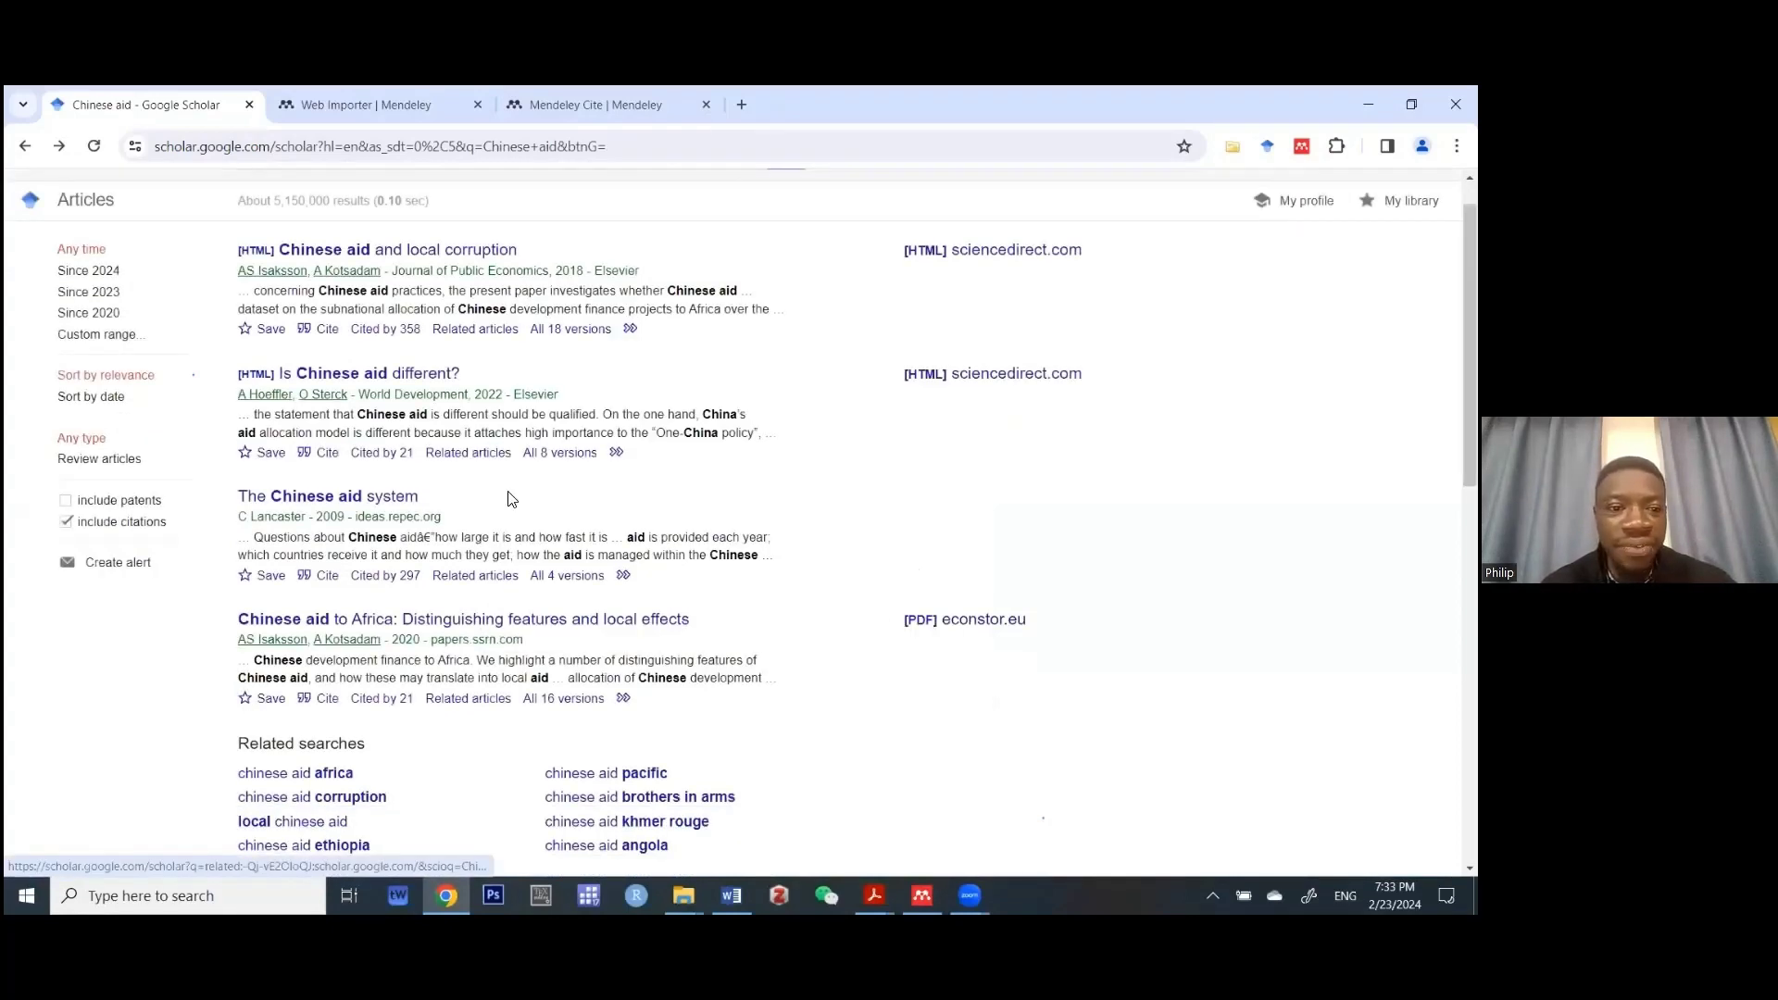
{"action": "scroll", "coordinate": [513, 500], "scroll_direction": "up", "scroll_amount": 1}
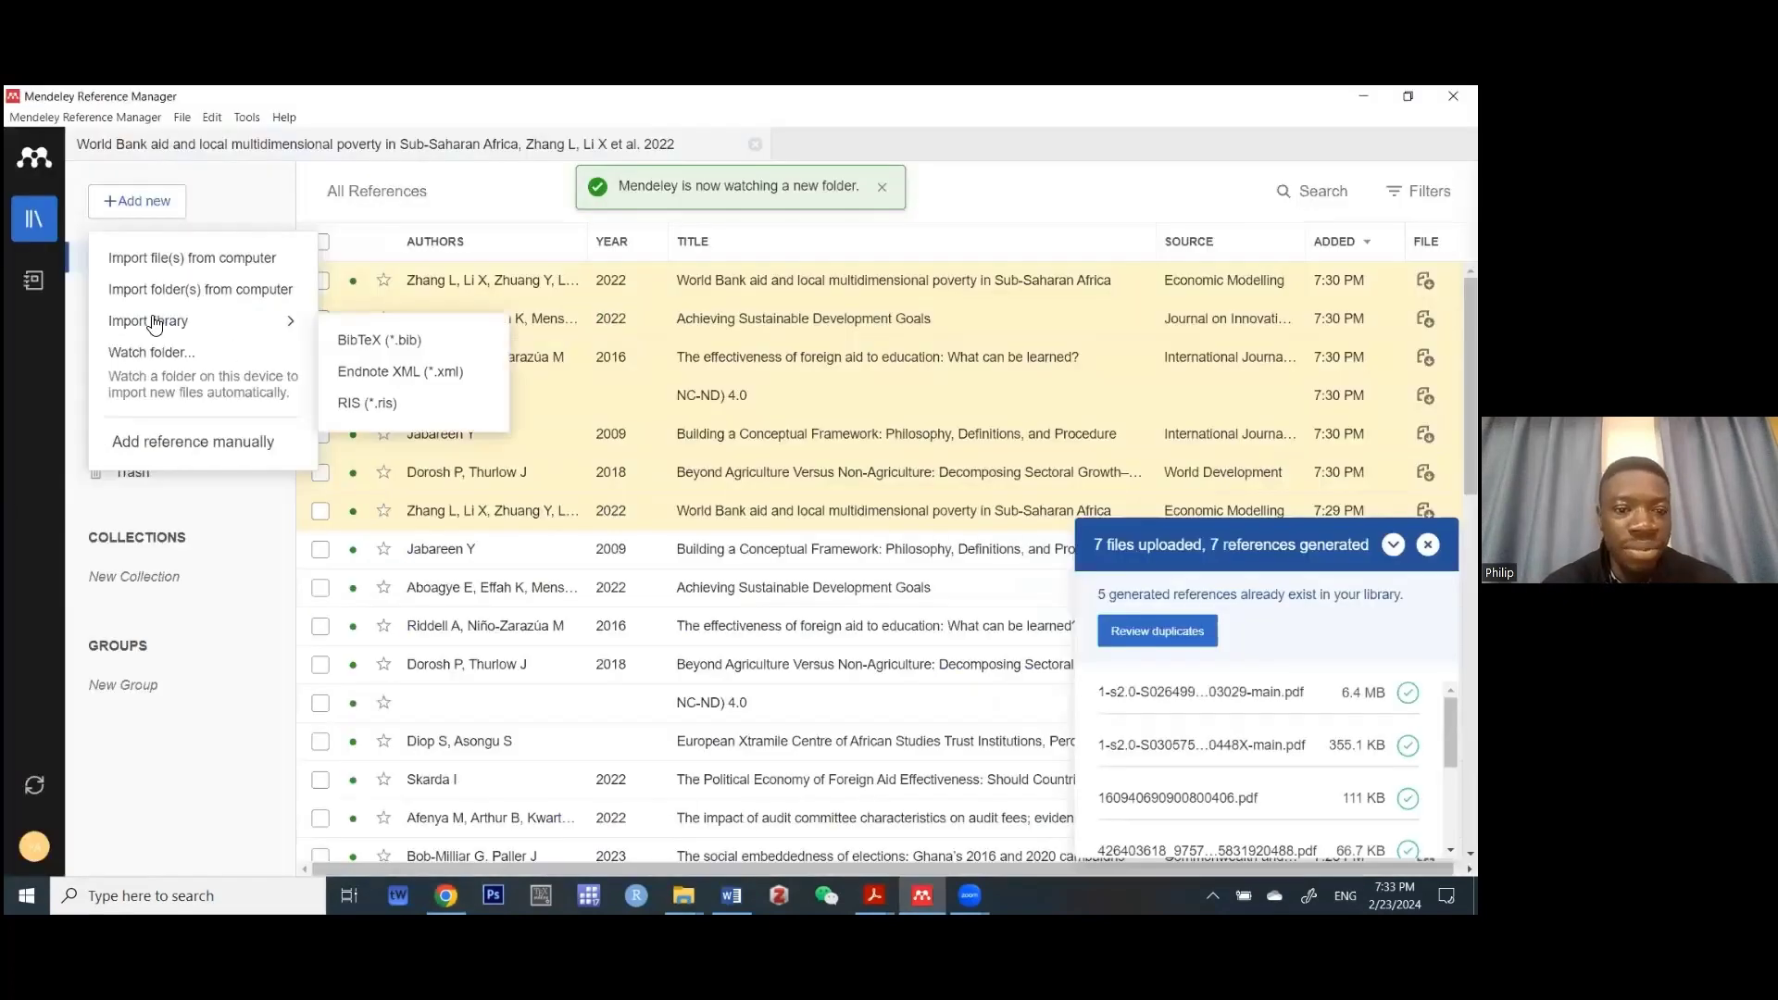
{"action": "left_click", "coordinate": [375, 402]}
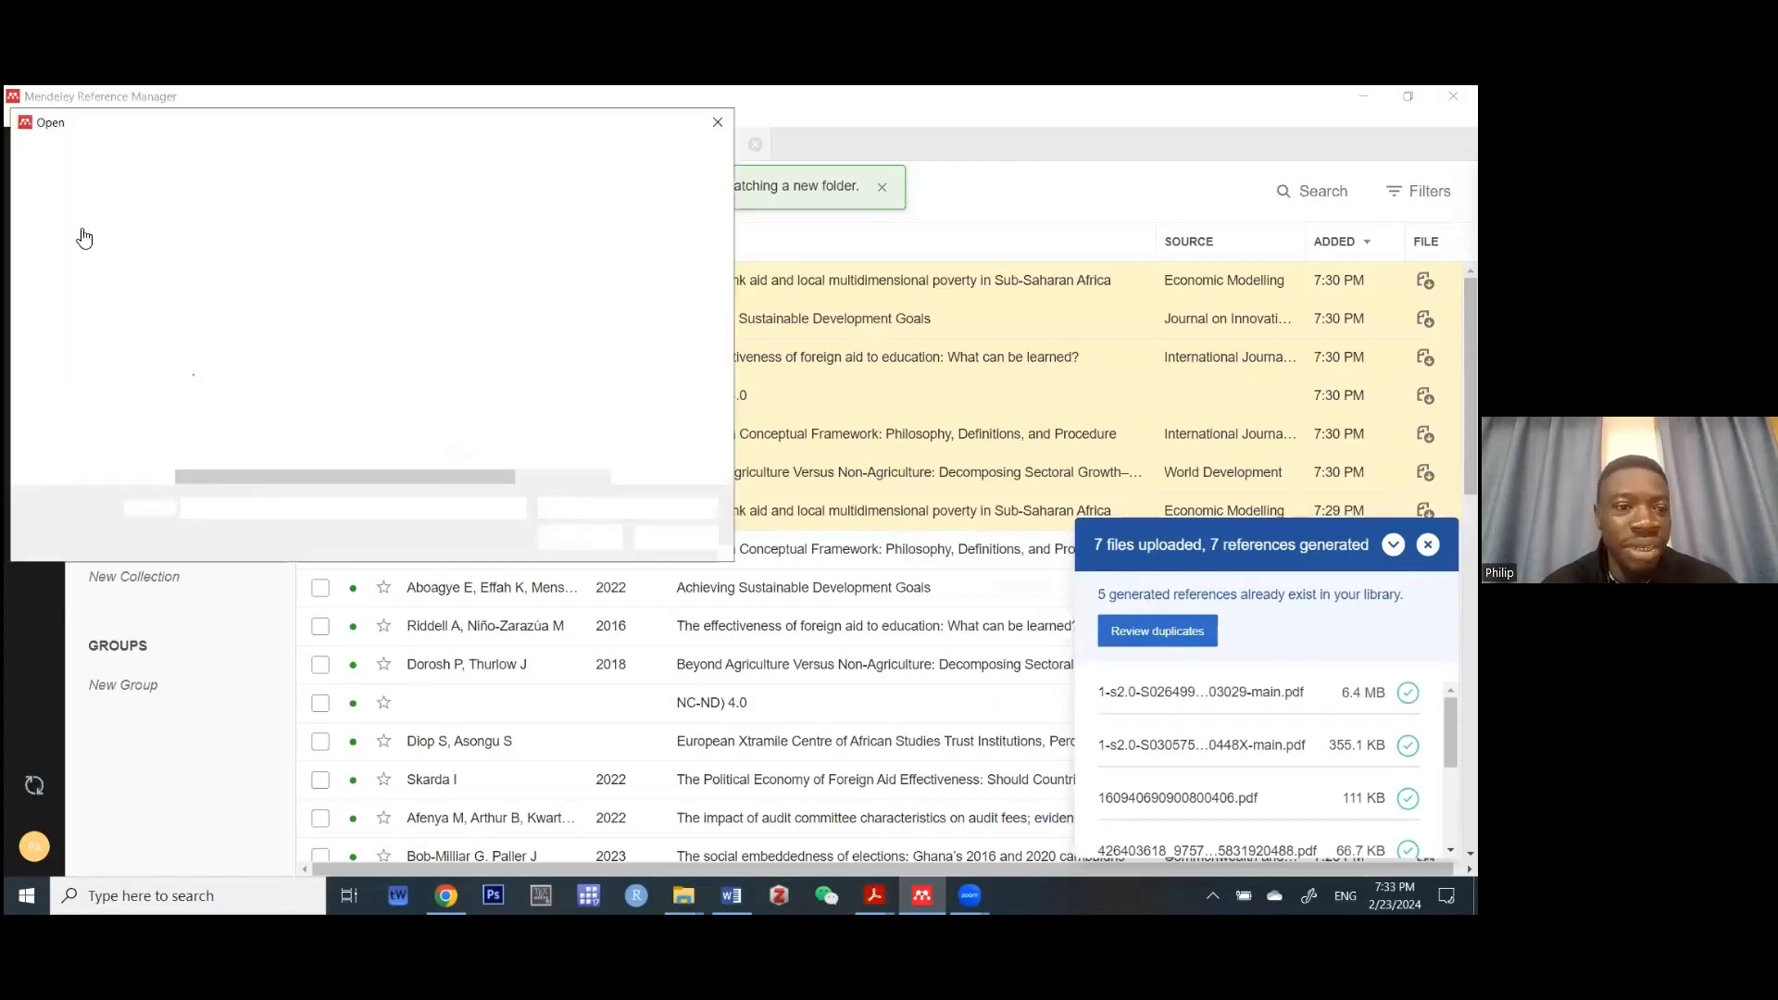
{"action": "left_click", "coordinate": [88, 237]}
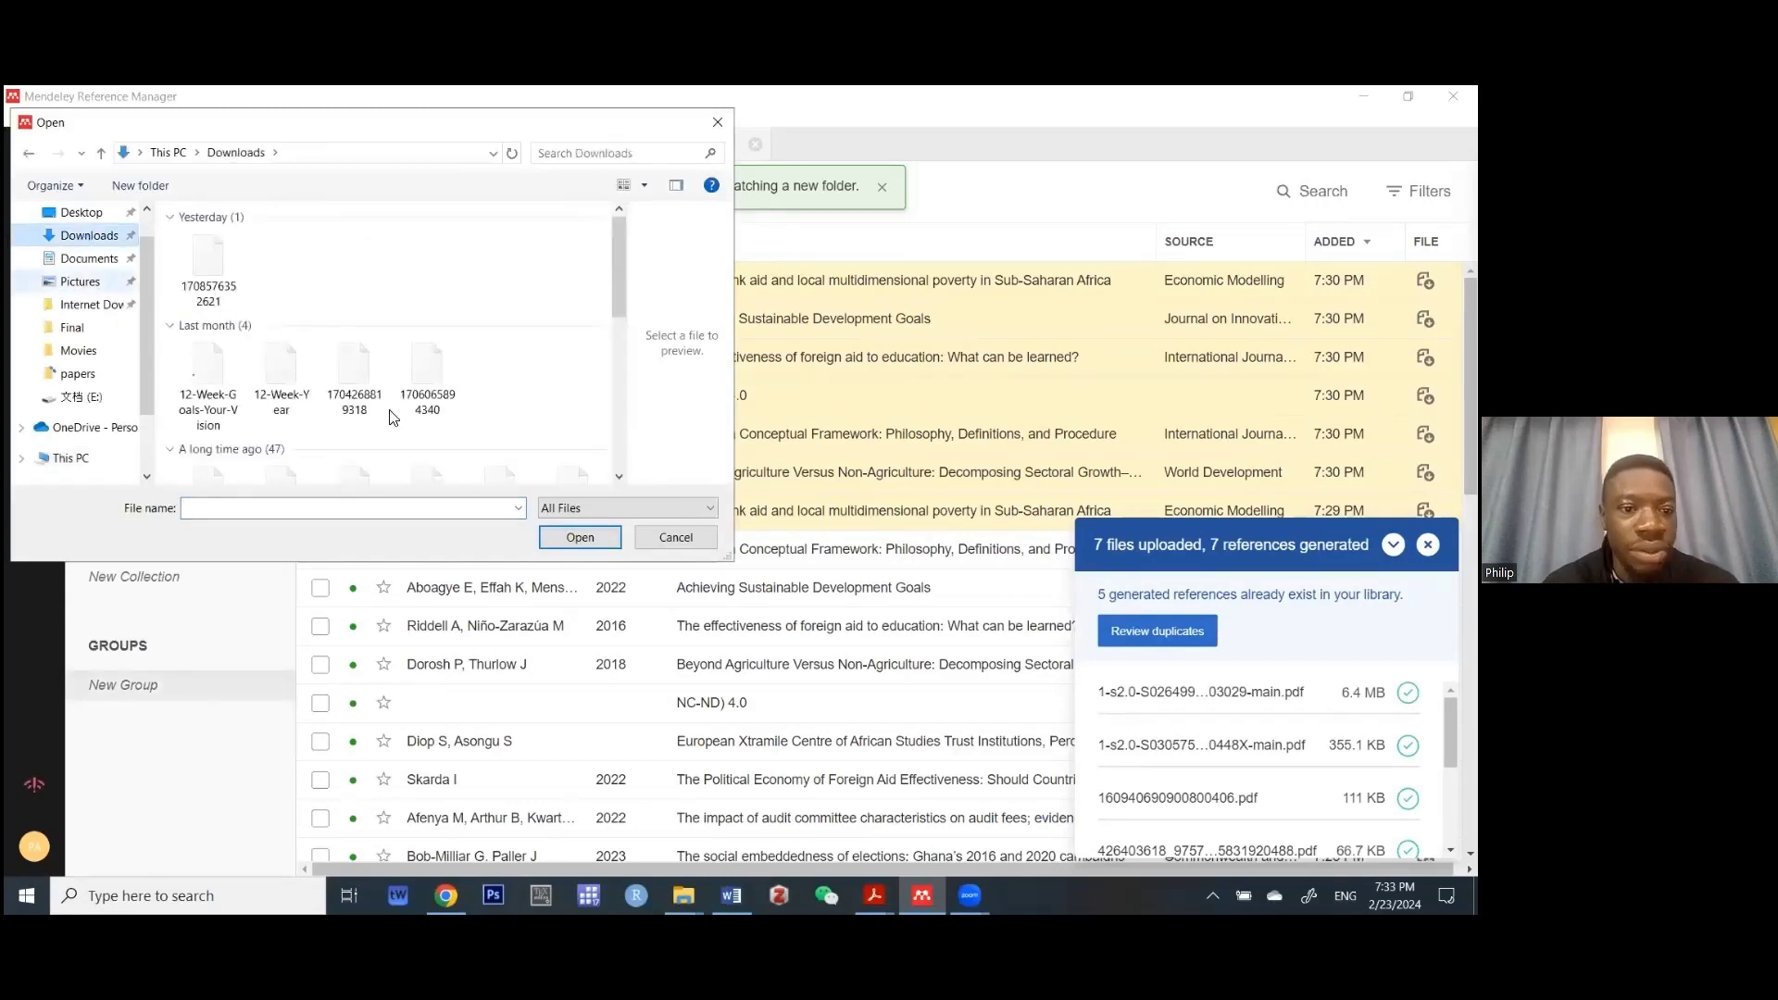
{"action": "scroll", "coordinate": [390, 418], "scroll_direction": "up", "scroll_amount": 2}
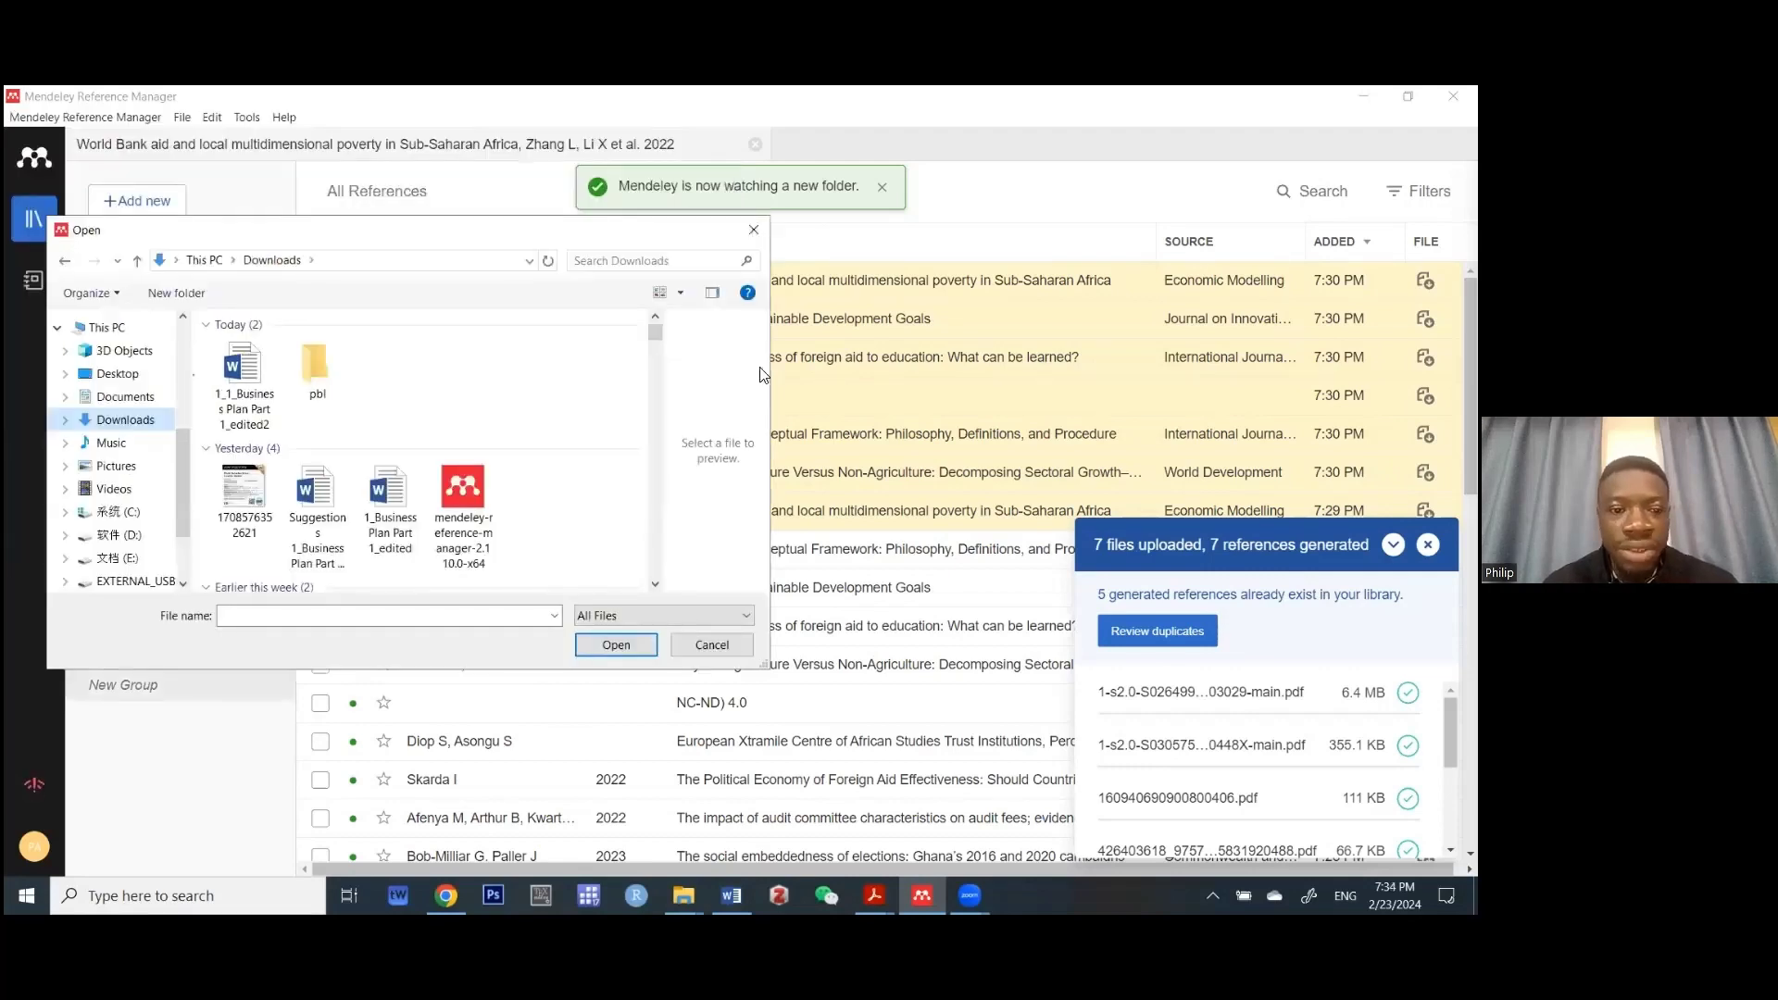
{"action": "left_click", "coordinate": [712, 645]}
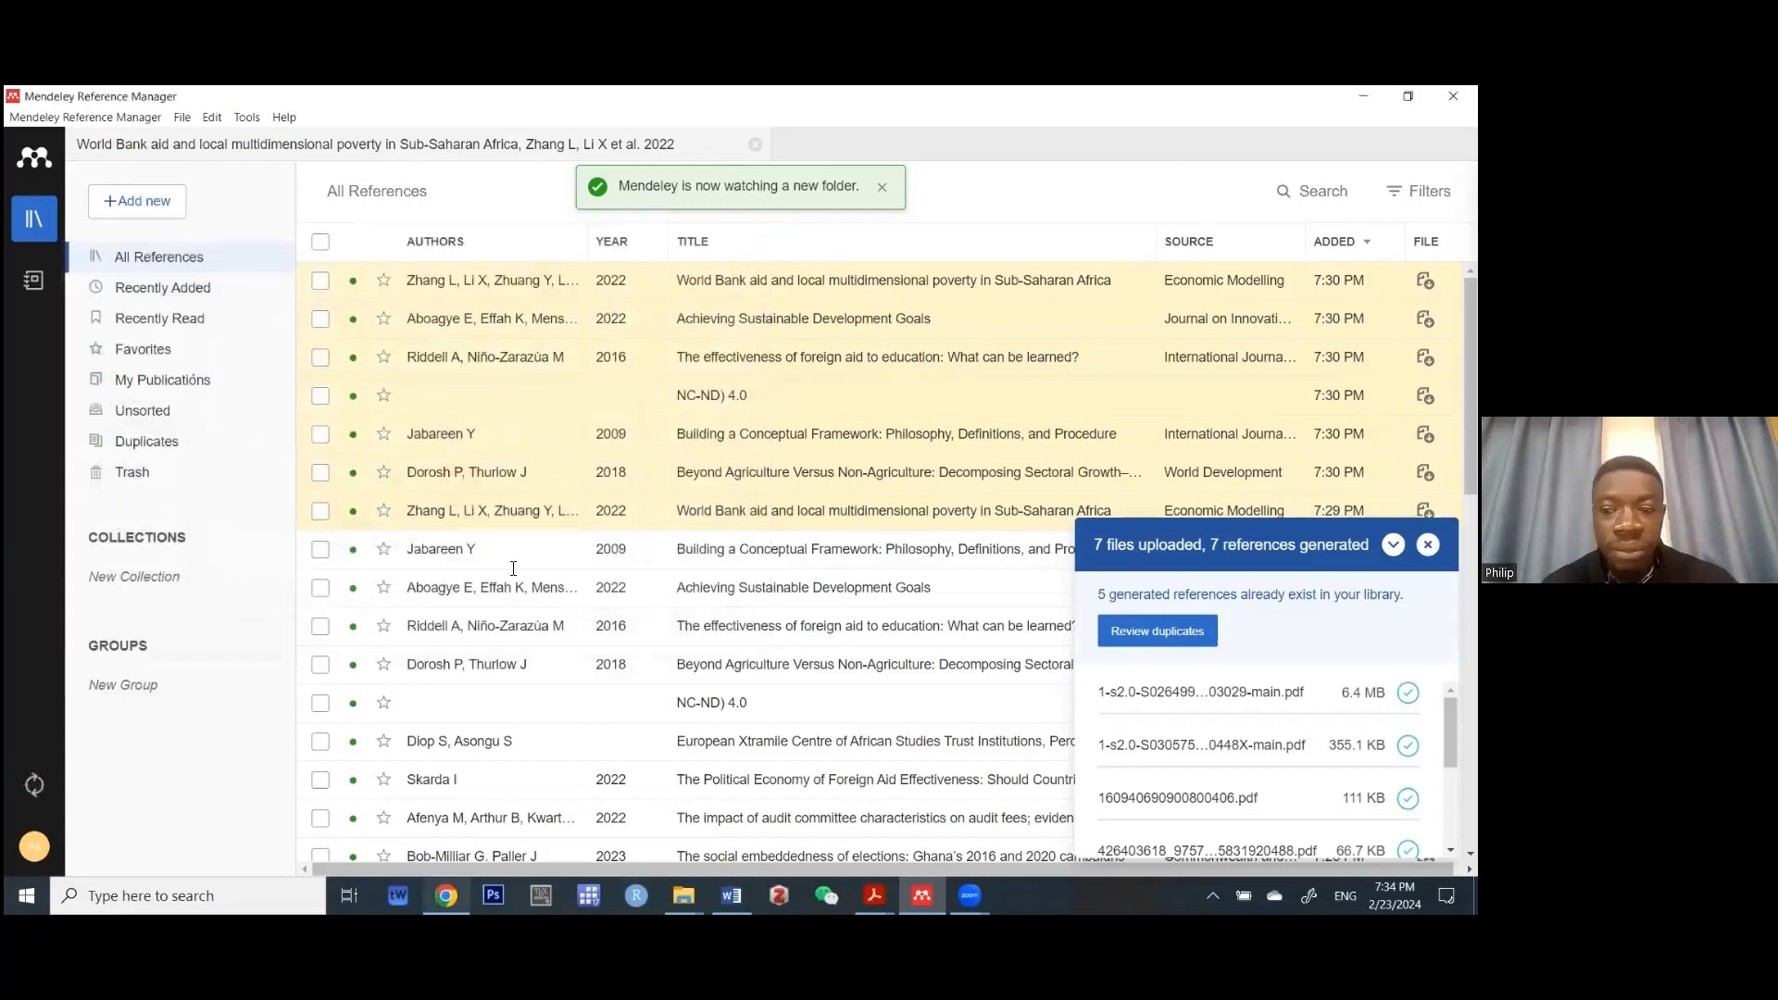
- Switch to Chrome and export the RefMan citation of "China's aid policies in Africa: Opportunities and challenges" from Google Scholar
{"action": "left_click", "coordinate": [445, 896]}
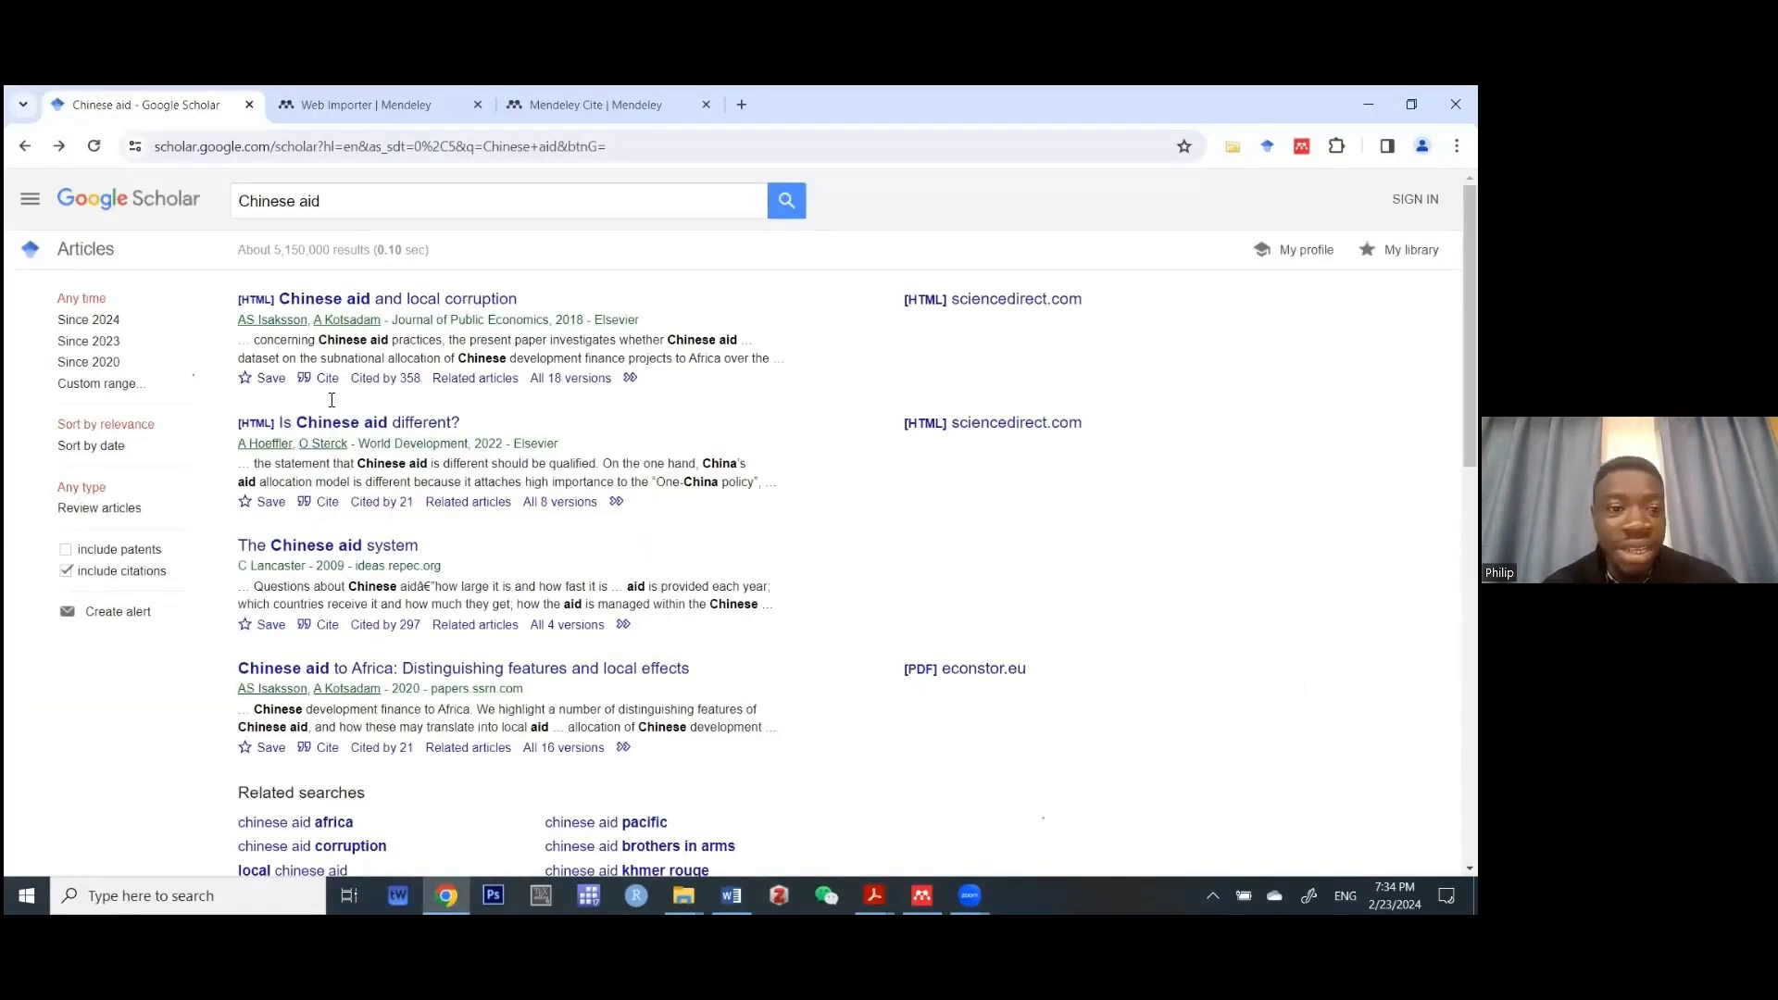
{"action": "left_click", "coordinate": [352, 626]}
{"action": "scroll", "coordinate": [352, 628], "scroll_direction": "down", "scroll_amount": 7}
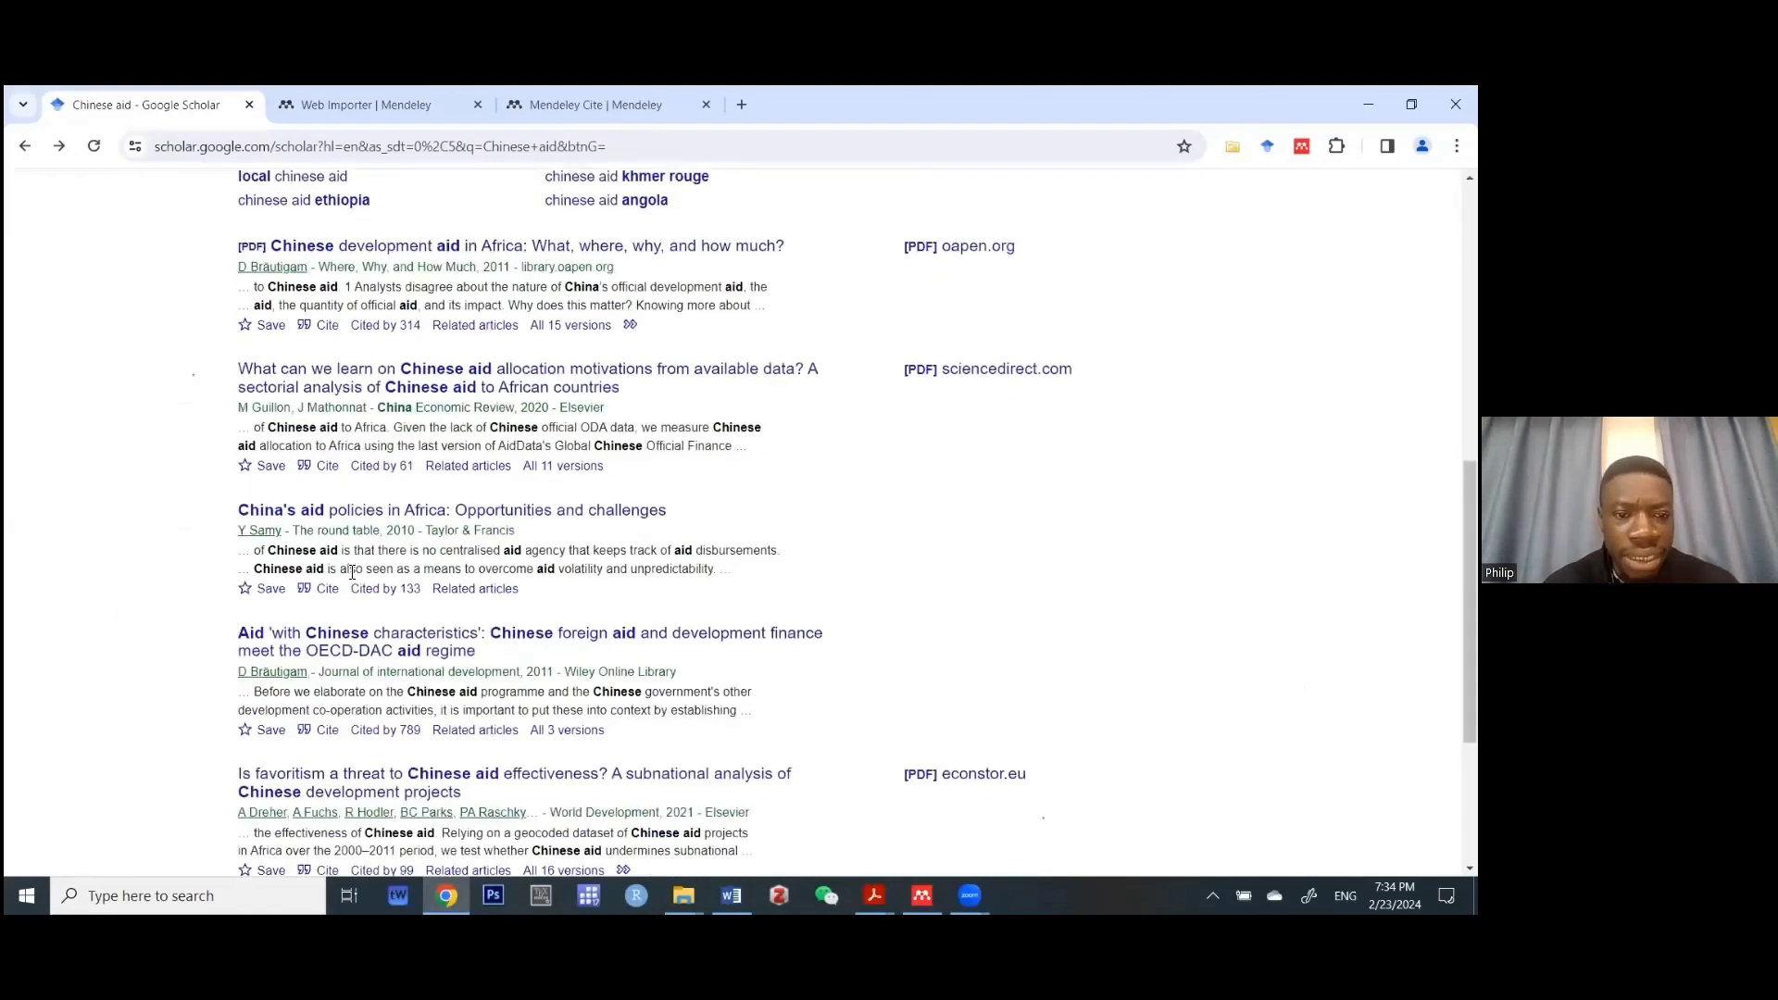
{"action": "left_click", "coordinate": [326, 593]}
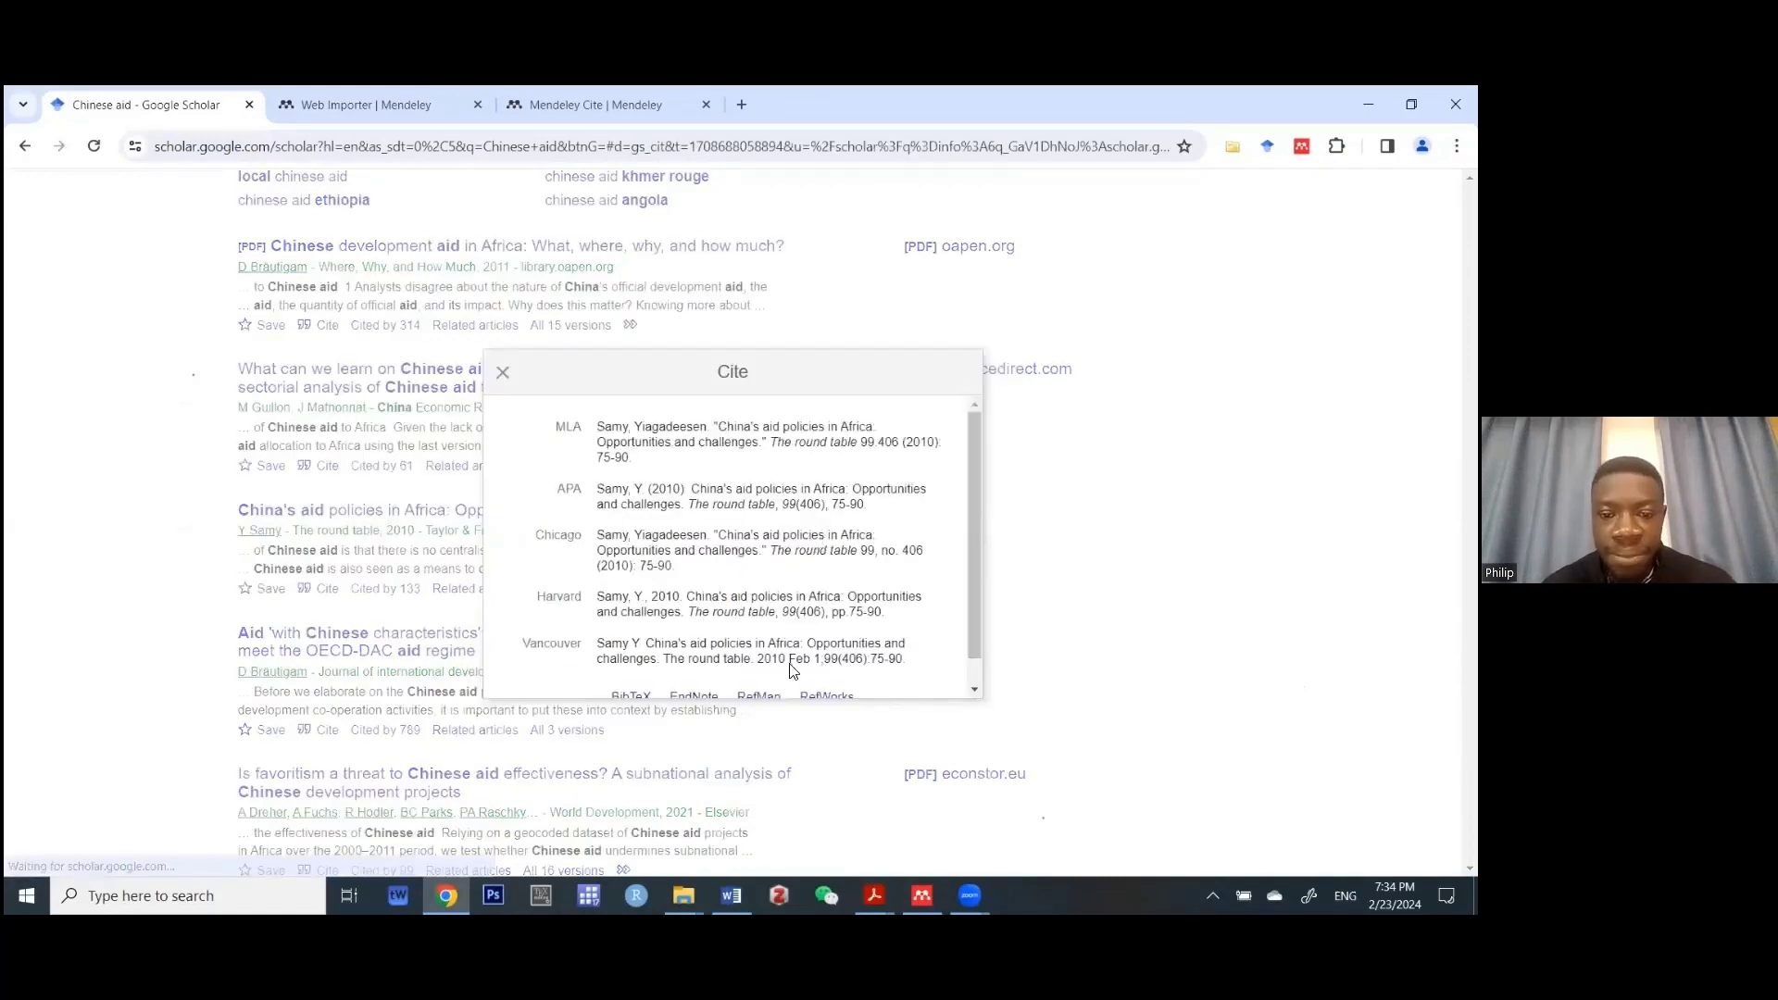
{"action": "scroll", "coordinate": [792, 670], "scroll_direction": "down", "scroll_amount": 1}
{"action": "left_click", "coordinate": [758, 671]}
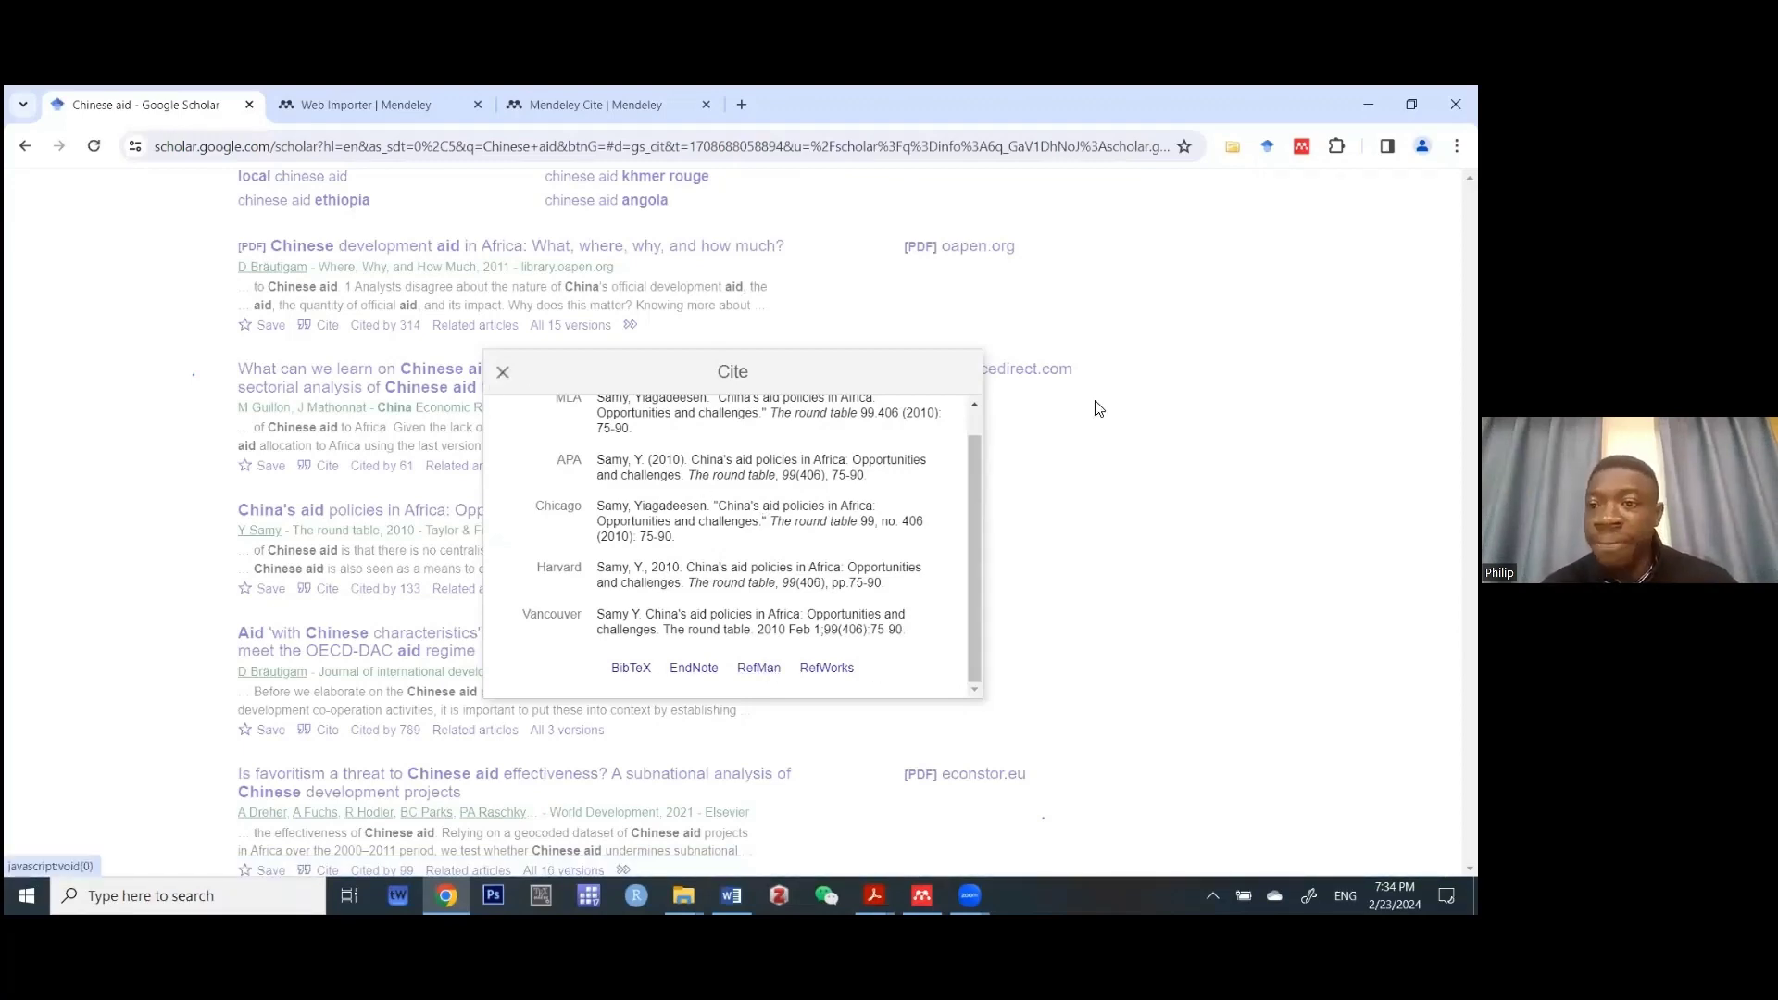
{"action": "left_click", "coordinate": [502, 375]}
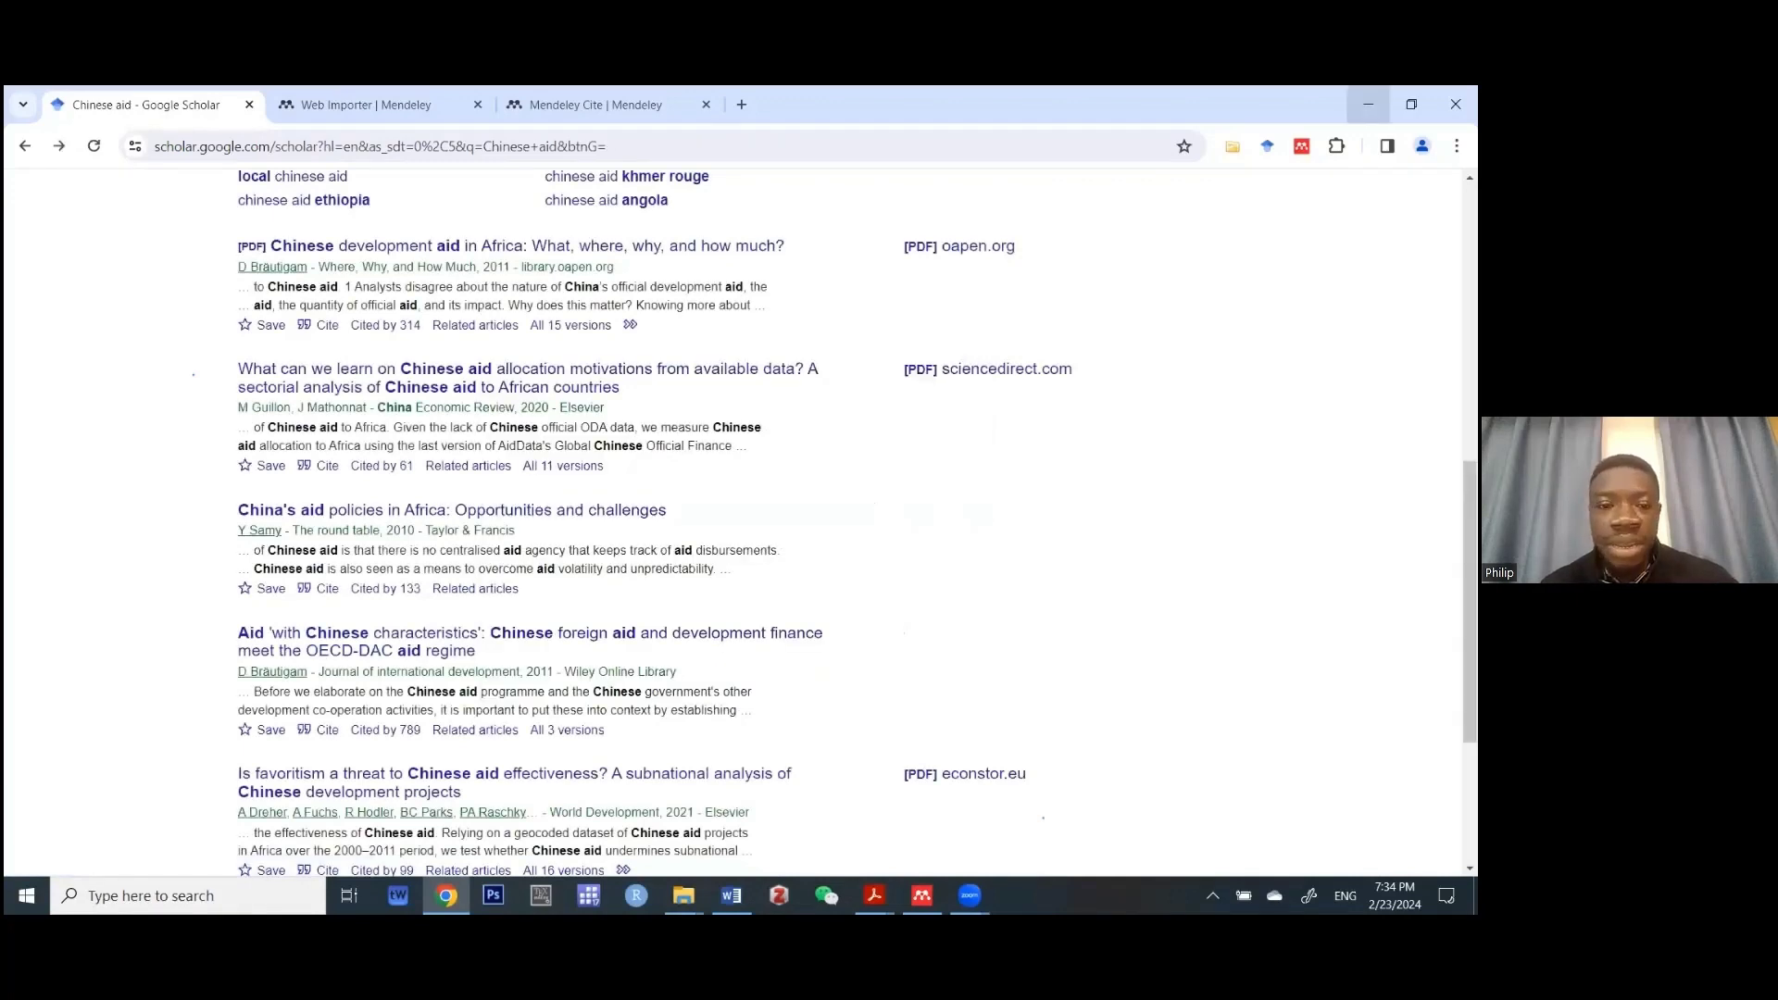
- Switch to Mendeley and import the scholar file from the Desktop as a RIS library
{"action": "key", "text": "alt+Tab"}
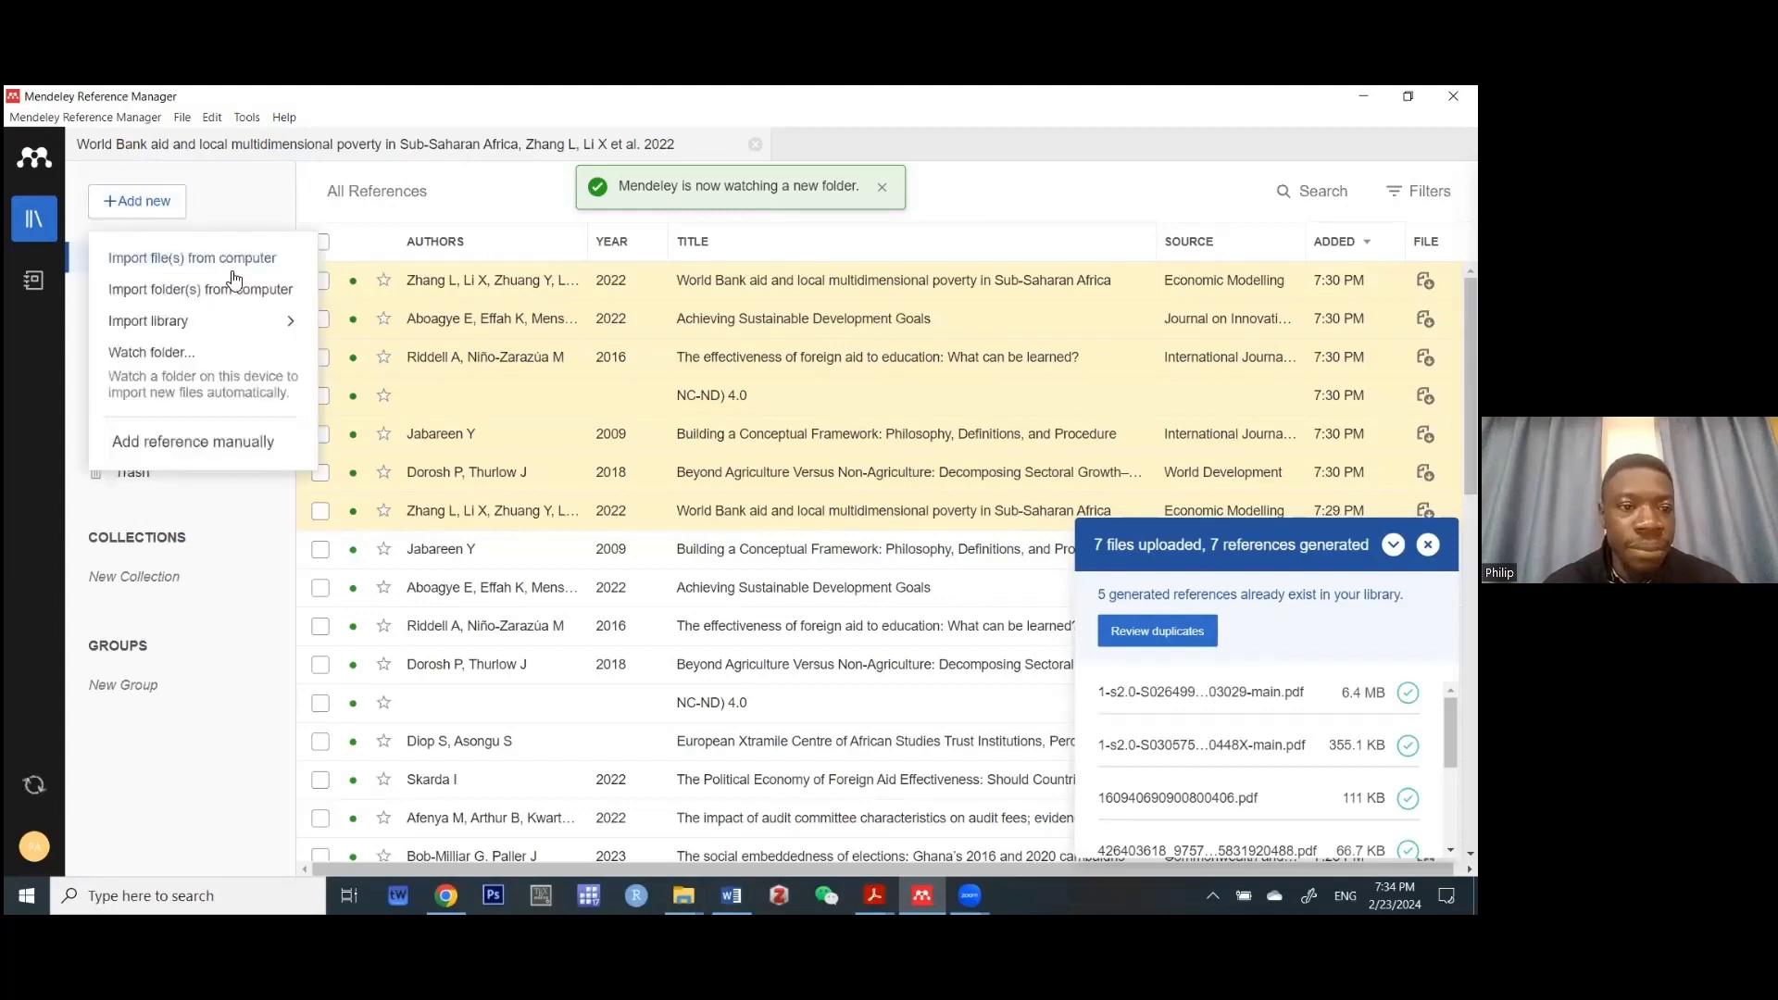
{"action": "mouse_move", "coordinate": [246, 324]}
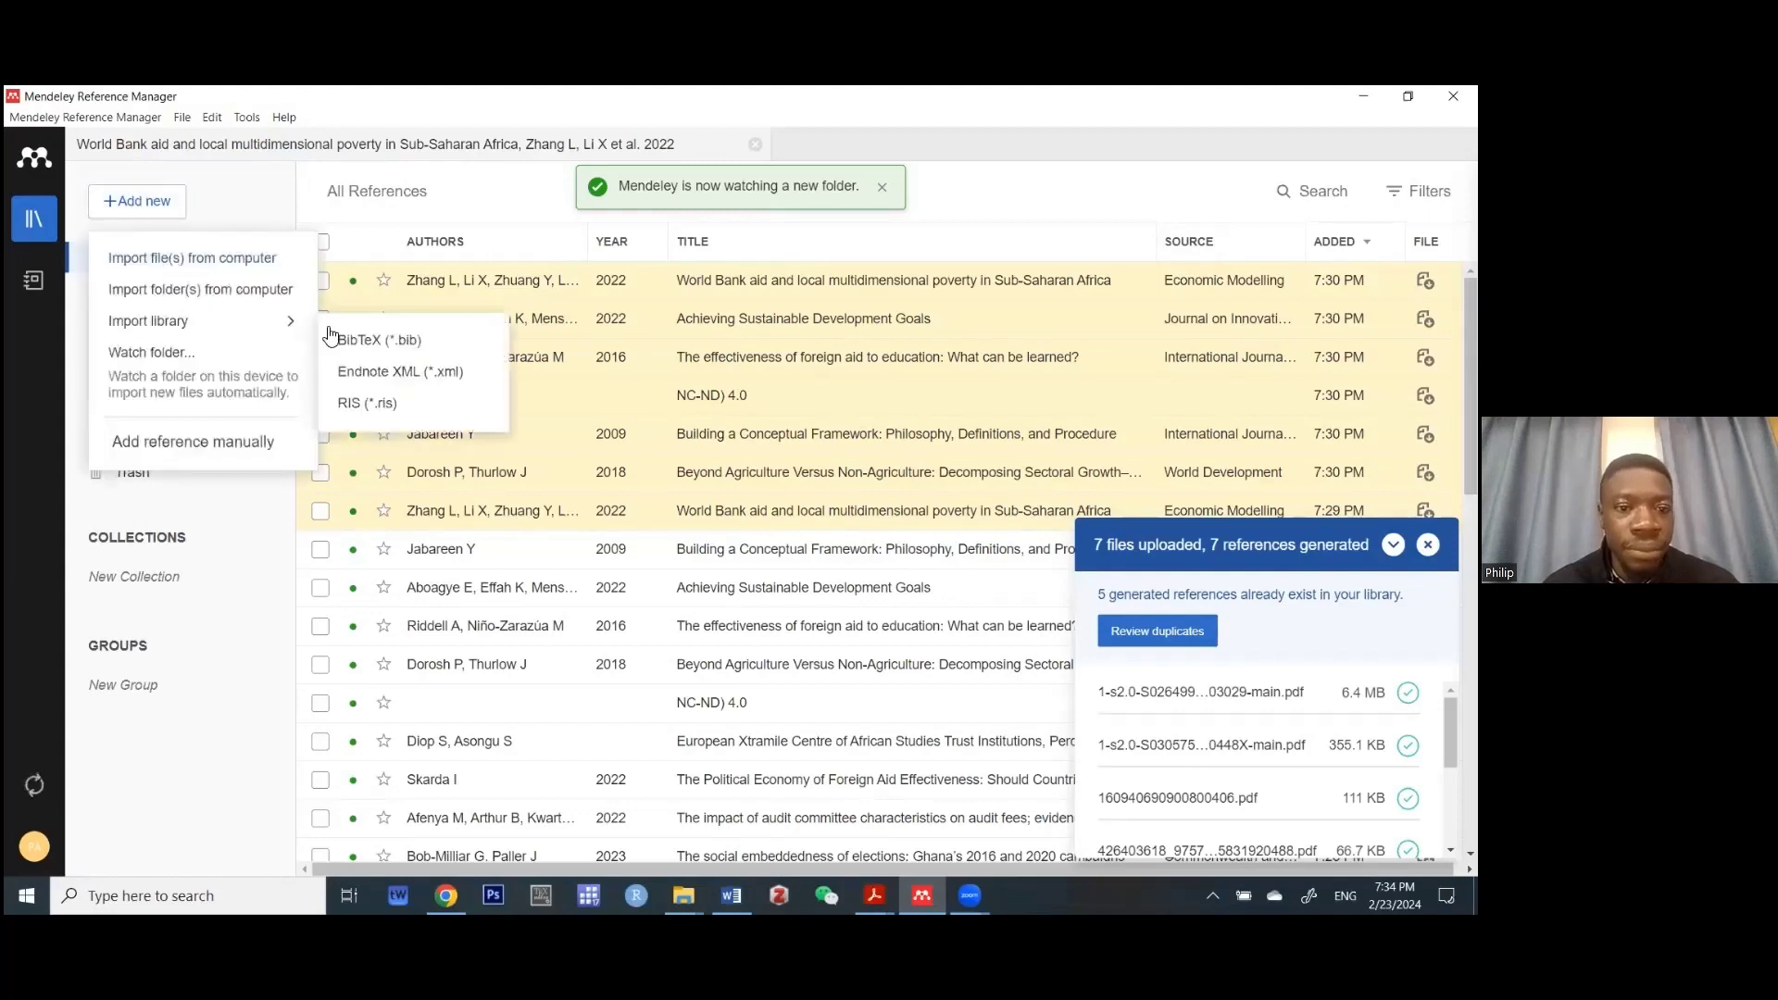
{"action": "left_click", "coordinate": [367, 402]}
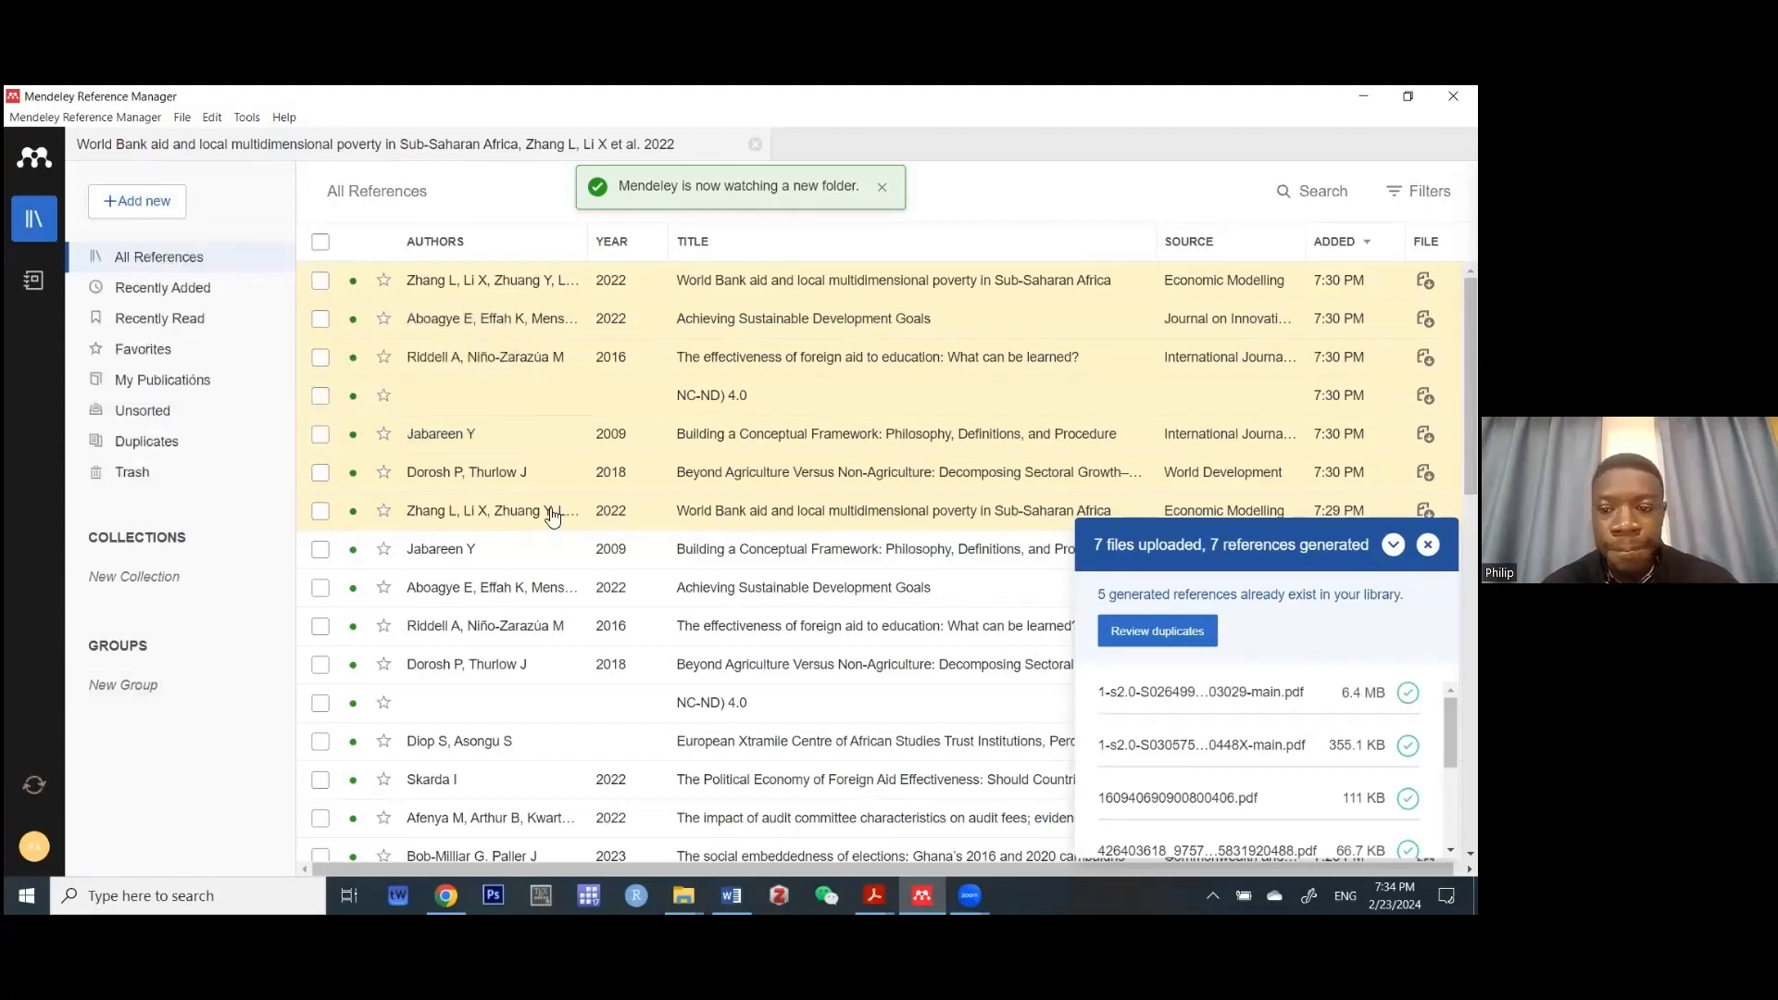
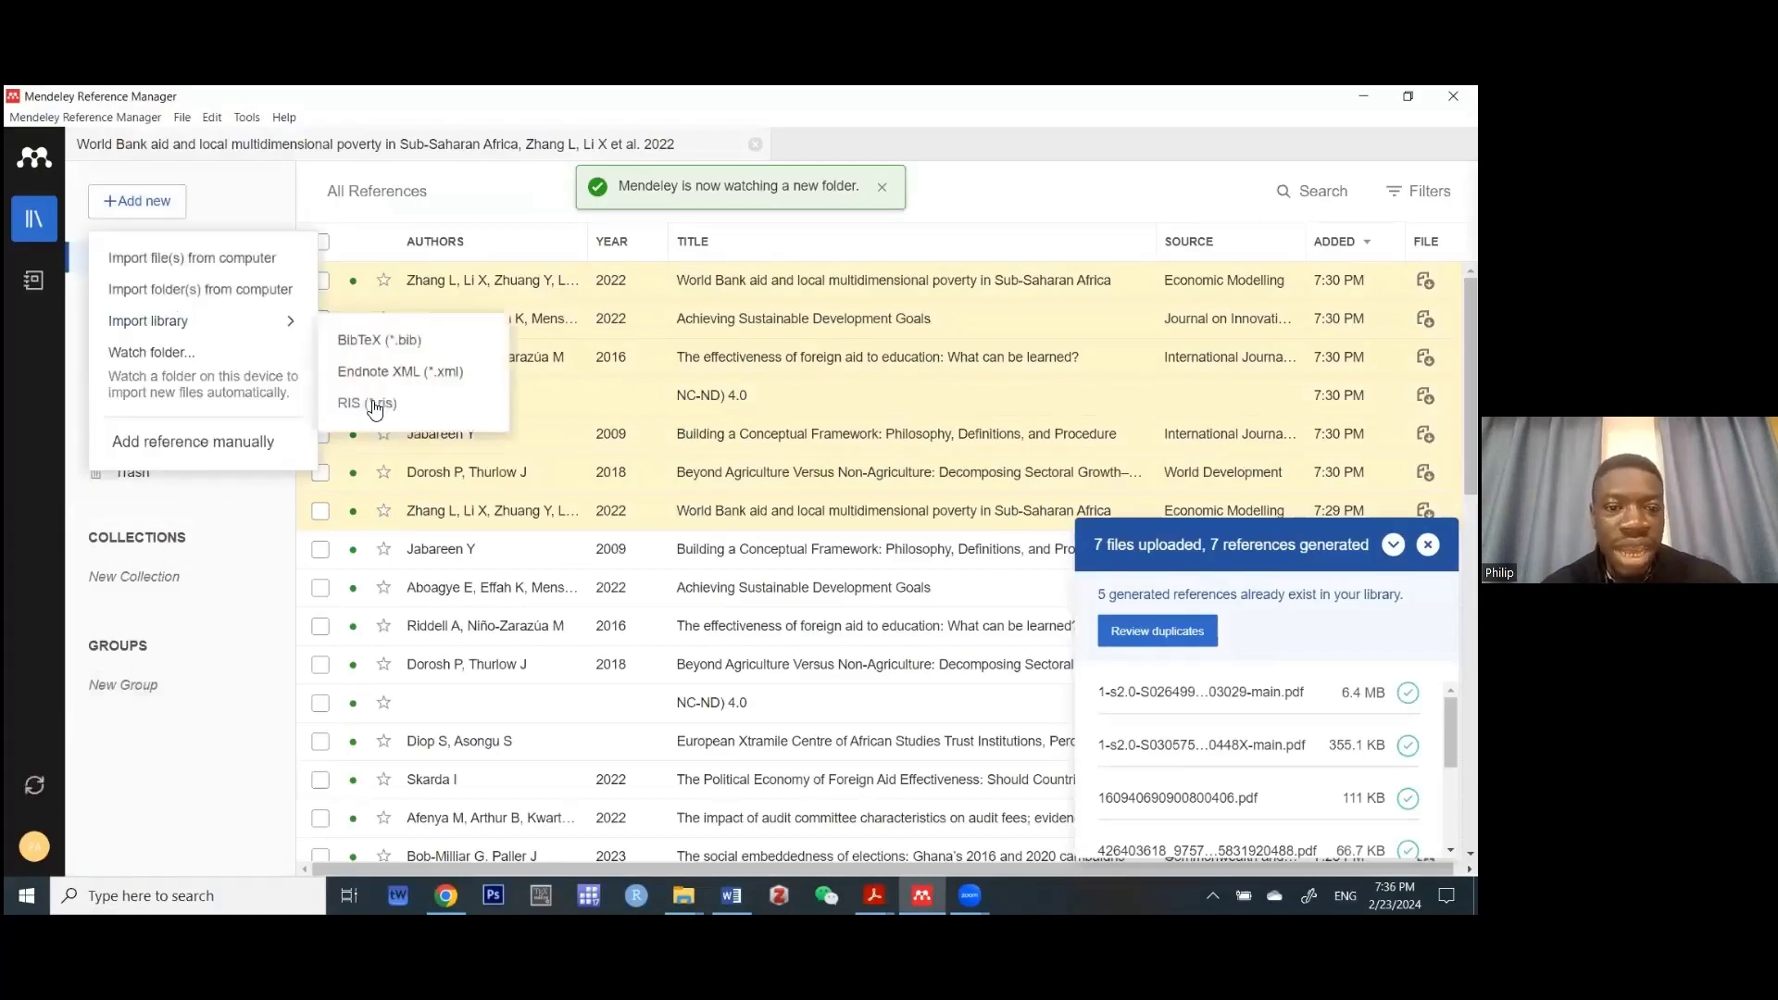
{"action": "left_click", "coordinate": [375, 408]}
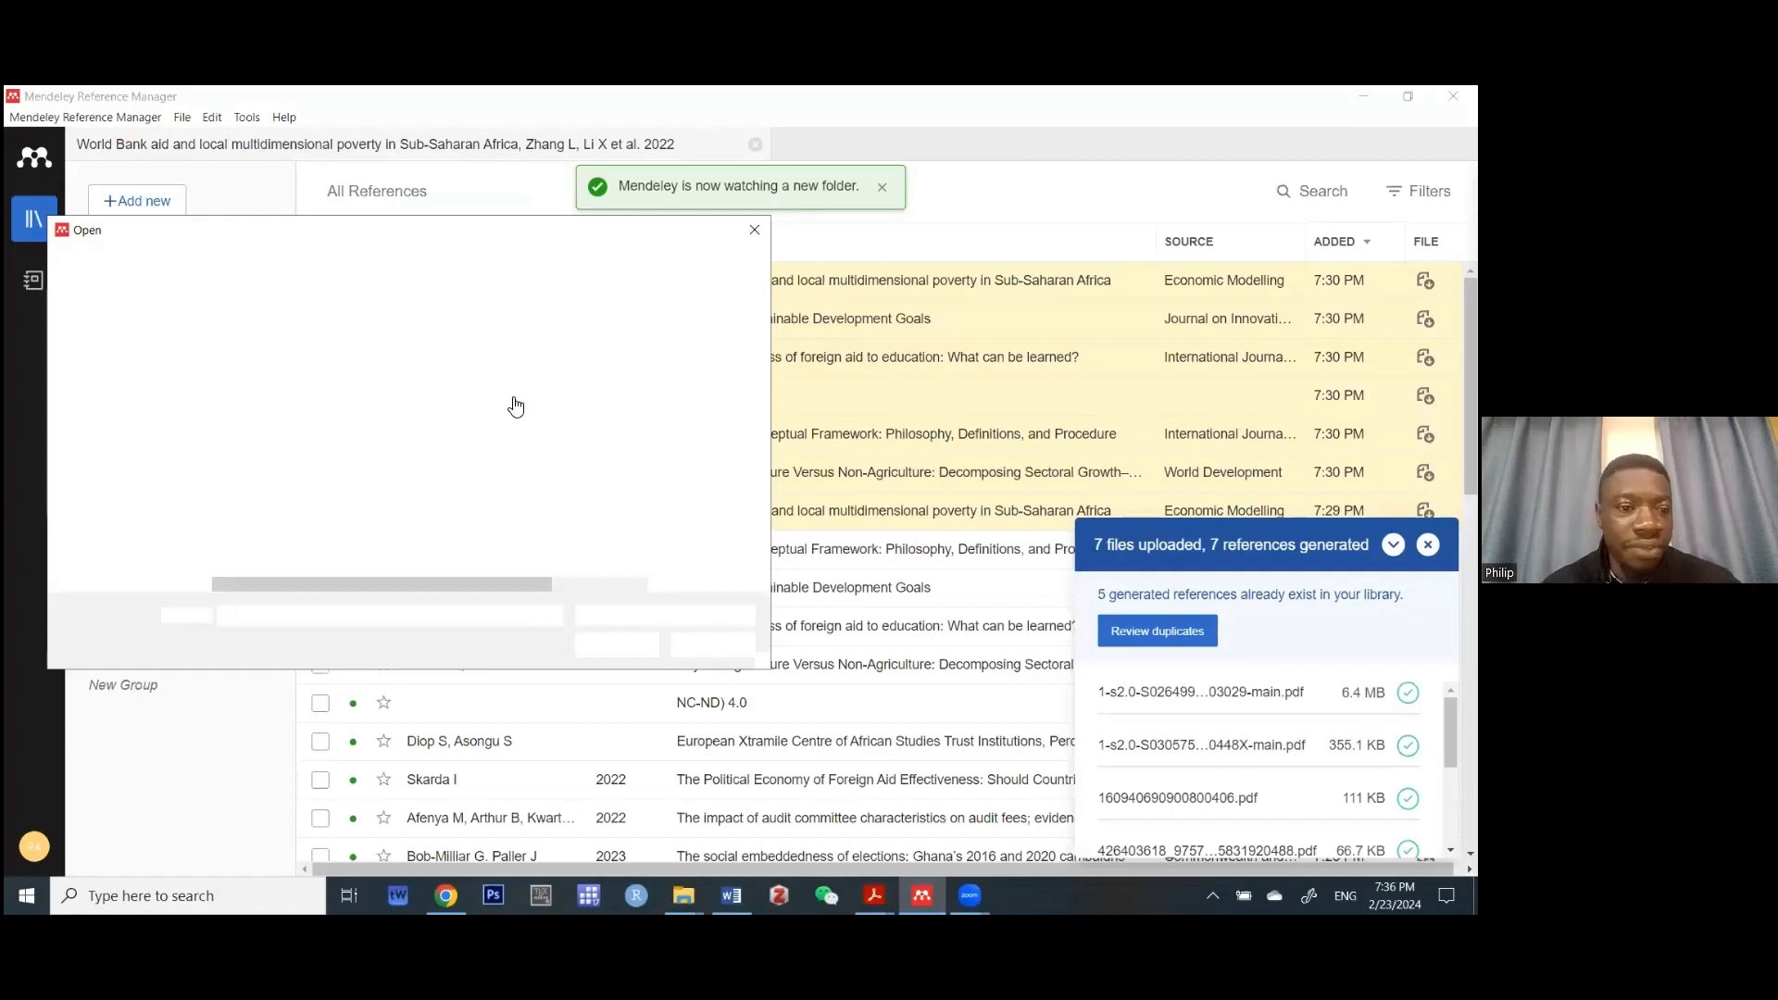
{"action": "key", "text": "alt+Up"}
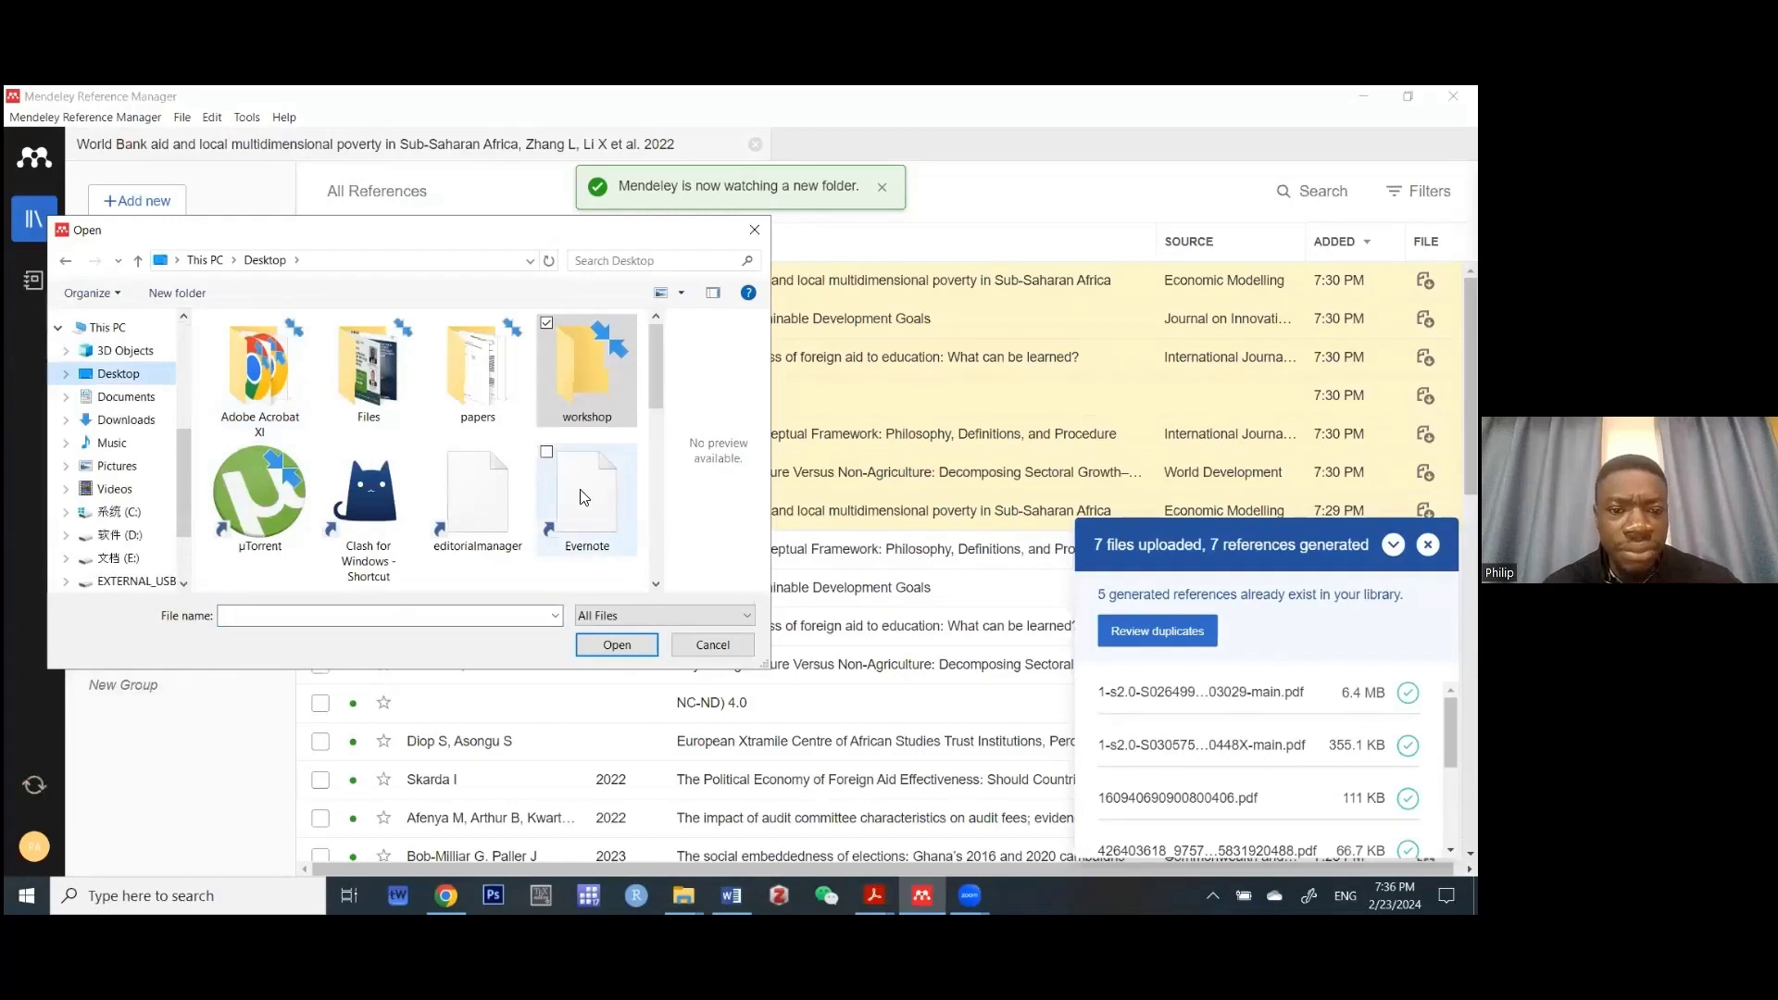
{"action": "scroll", "coordinate": [582, 497], "scroll_direction": "down", "scroll_amount": 5}
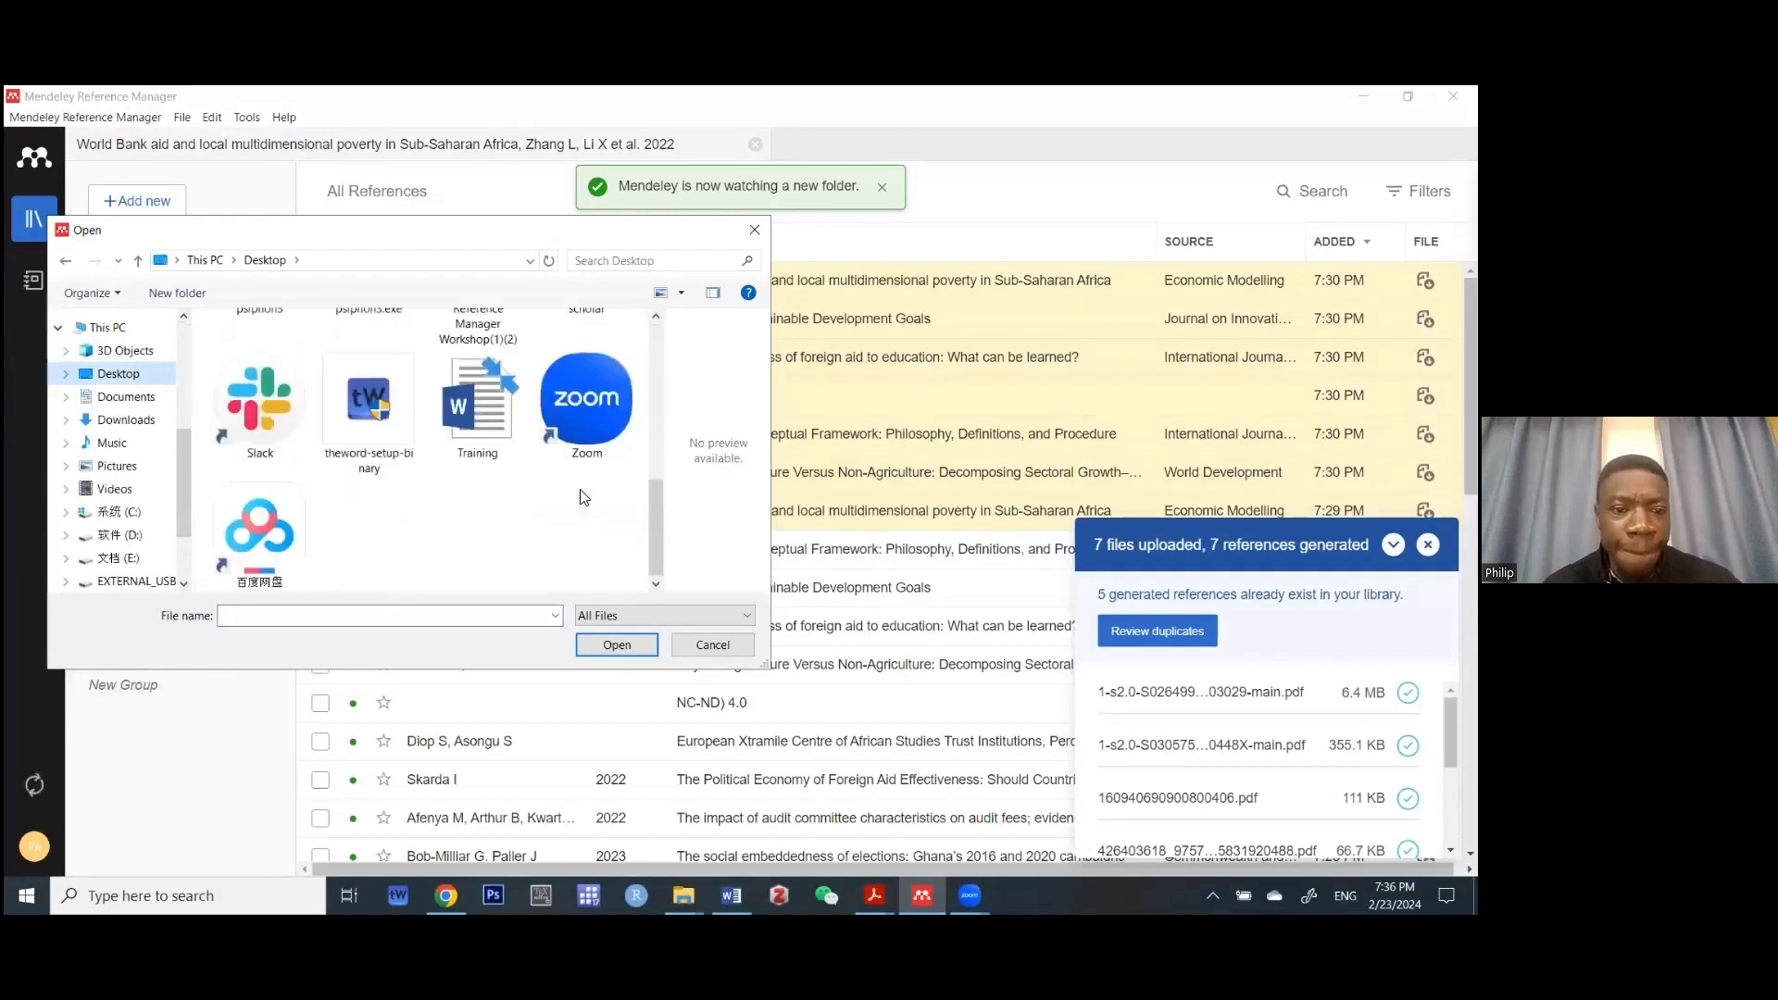
{"action": "scroll", "coordinate": [593, 498], "scroll_direction": "up", "scroll_amount": 5}
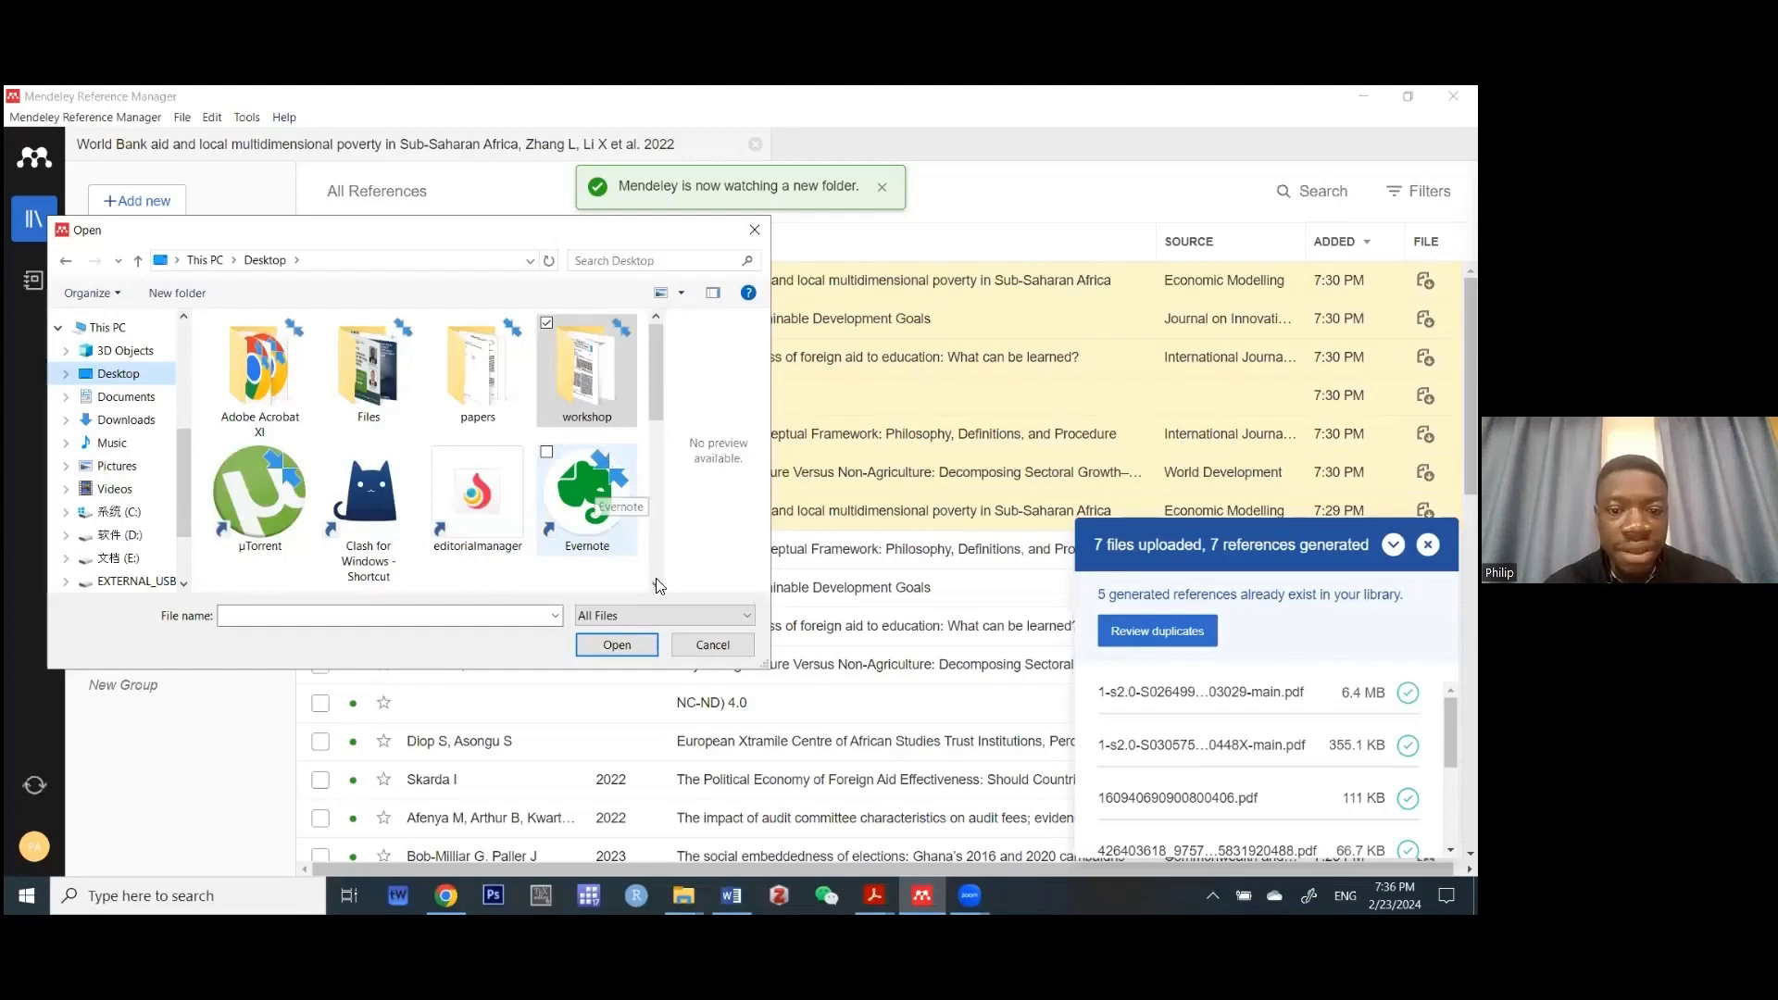
{"action": "scroll", "coordinate": [659, 586], "scroll_direction": "down", "scroll_amount": 3}
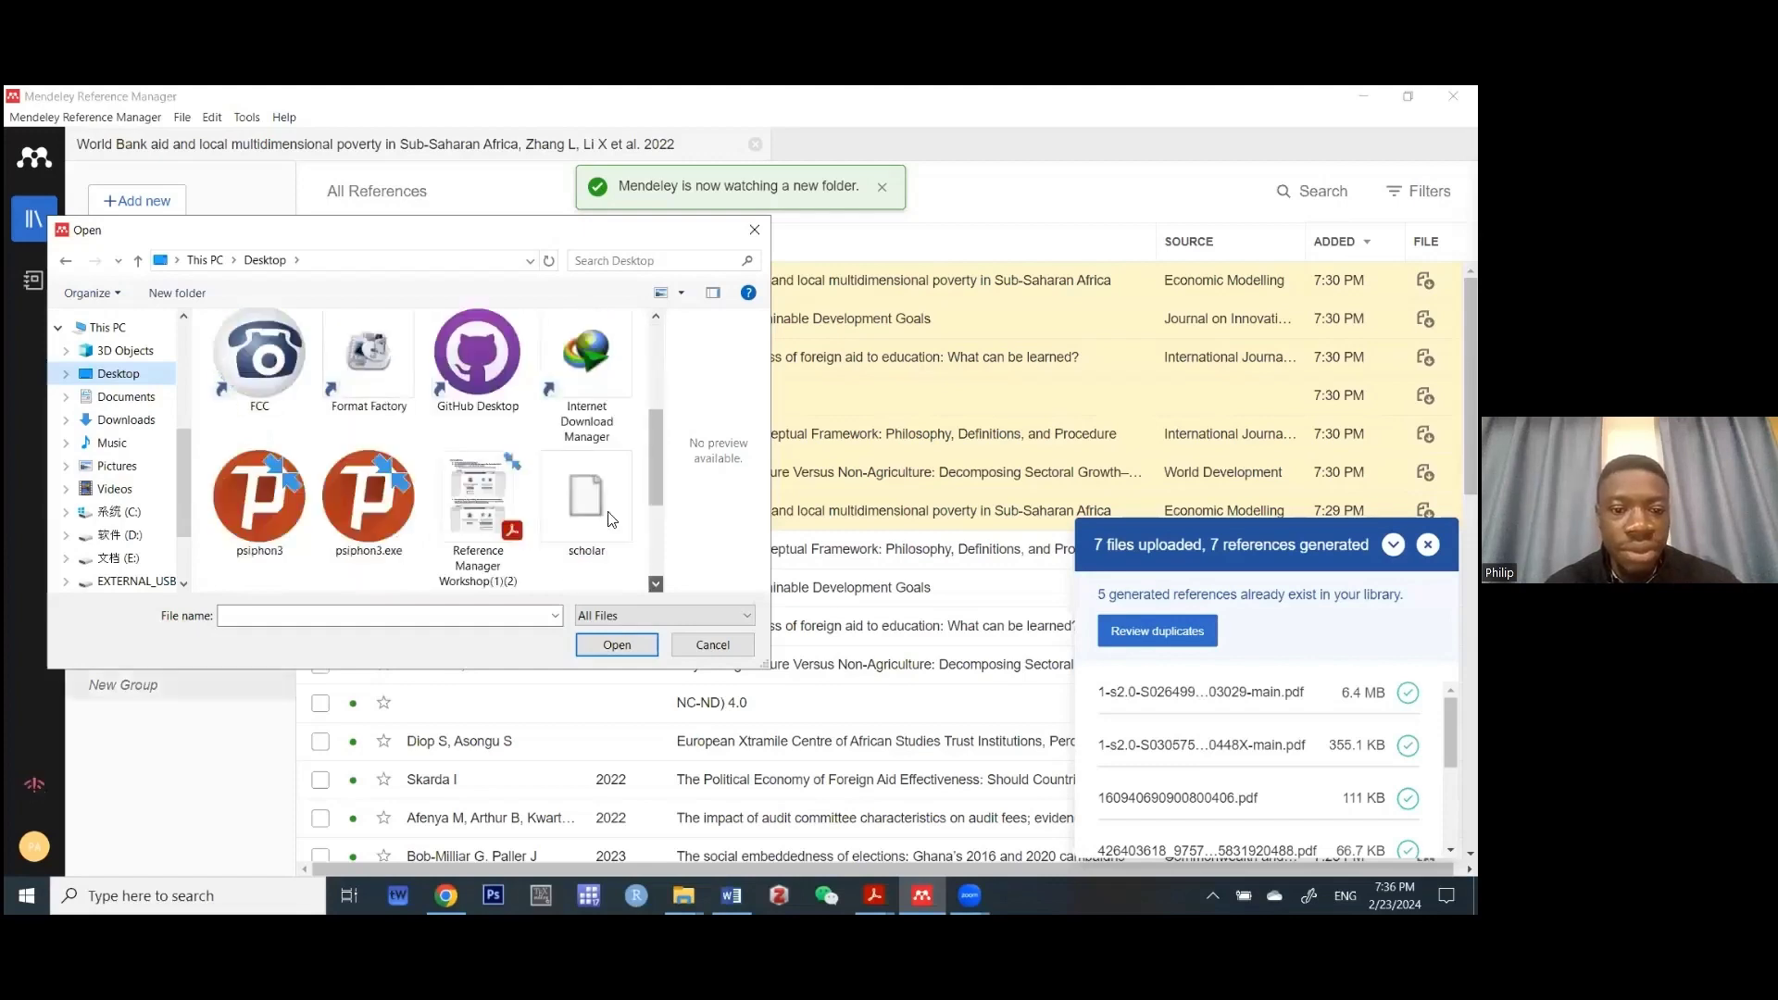
{"action": "left_click", "coordinate": [586, 505]}
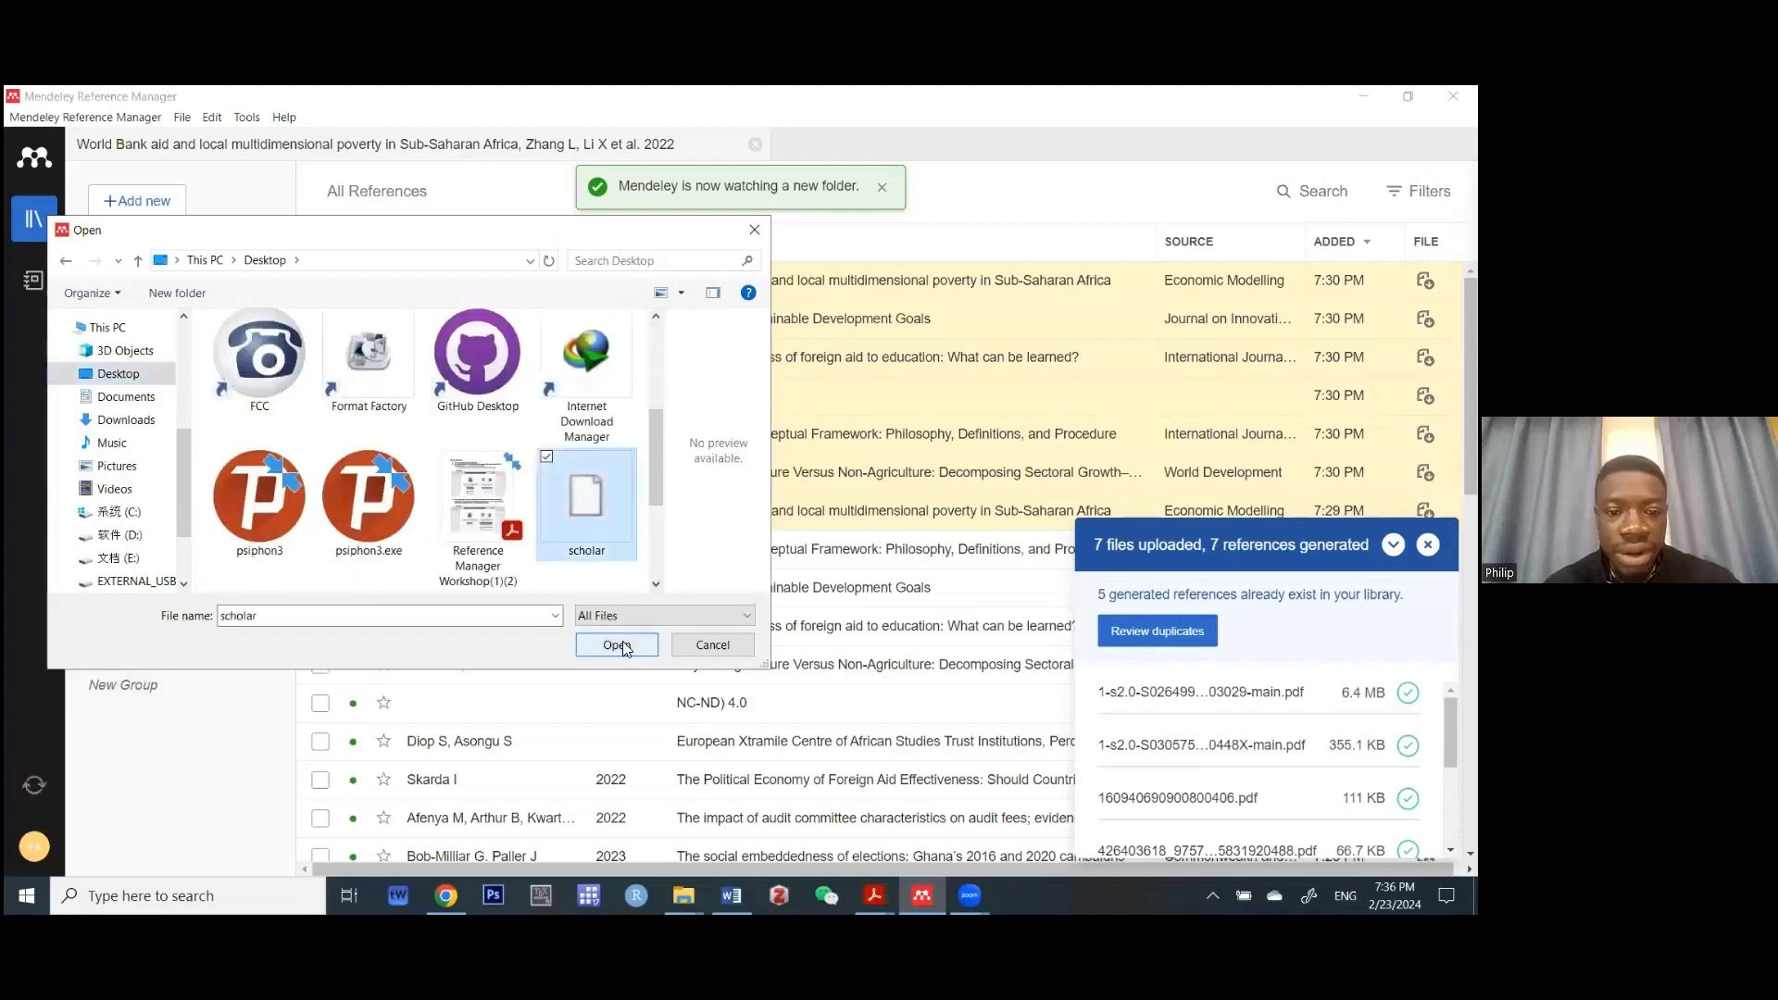
{"action": "left_click", "coordinate": [618, 644]}
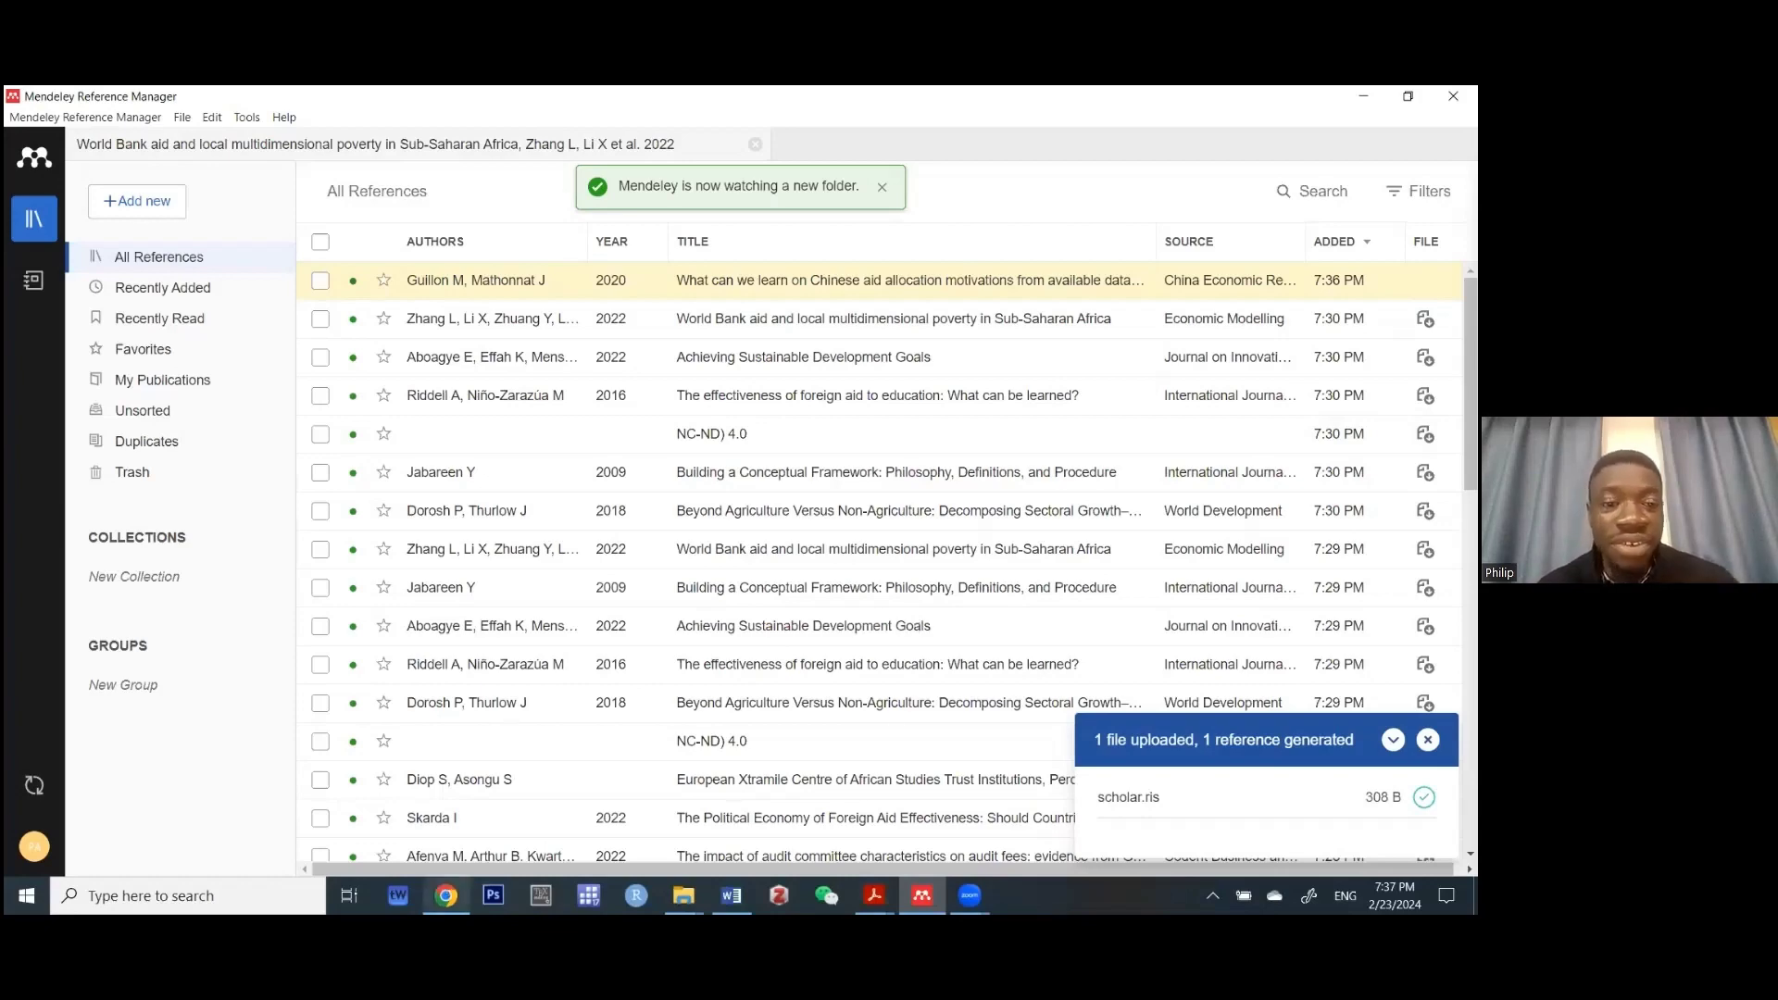
- Switch to Chrome and export the RefMan citation of "Chinese development aid in Africa: What, where, why, and how much?"
{"action": "mouse_move", "coordinate": [446, 895]}
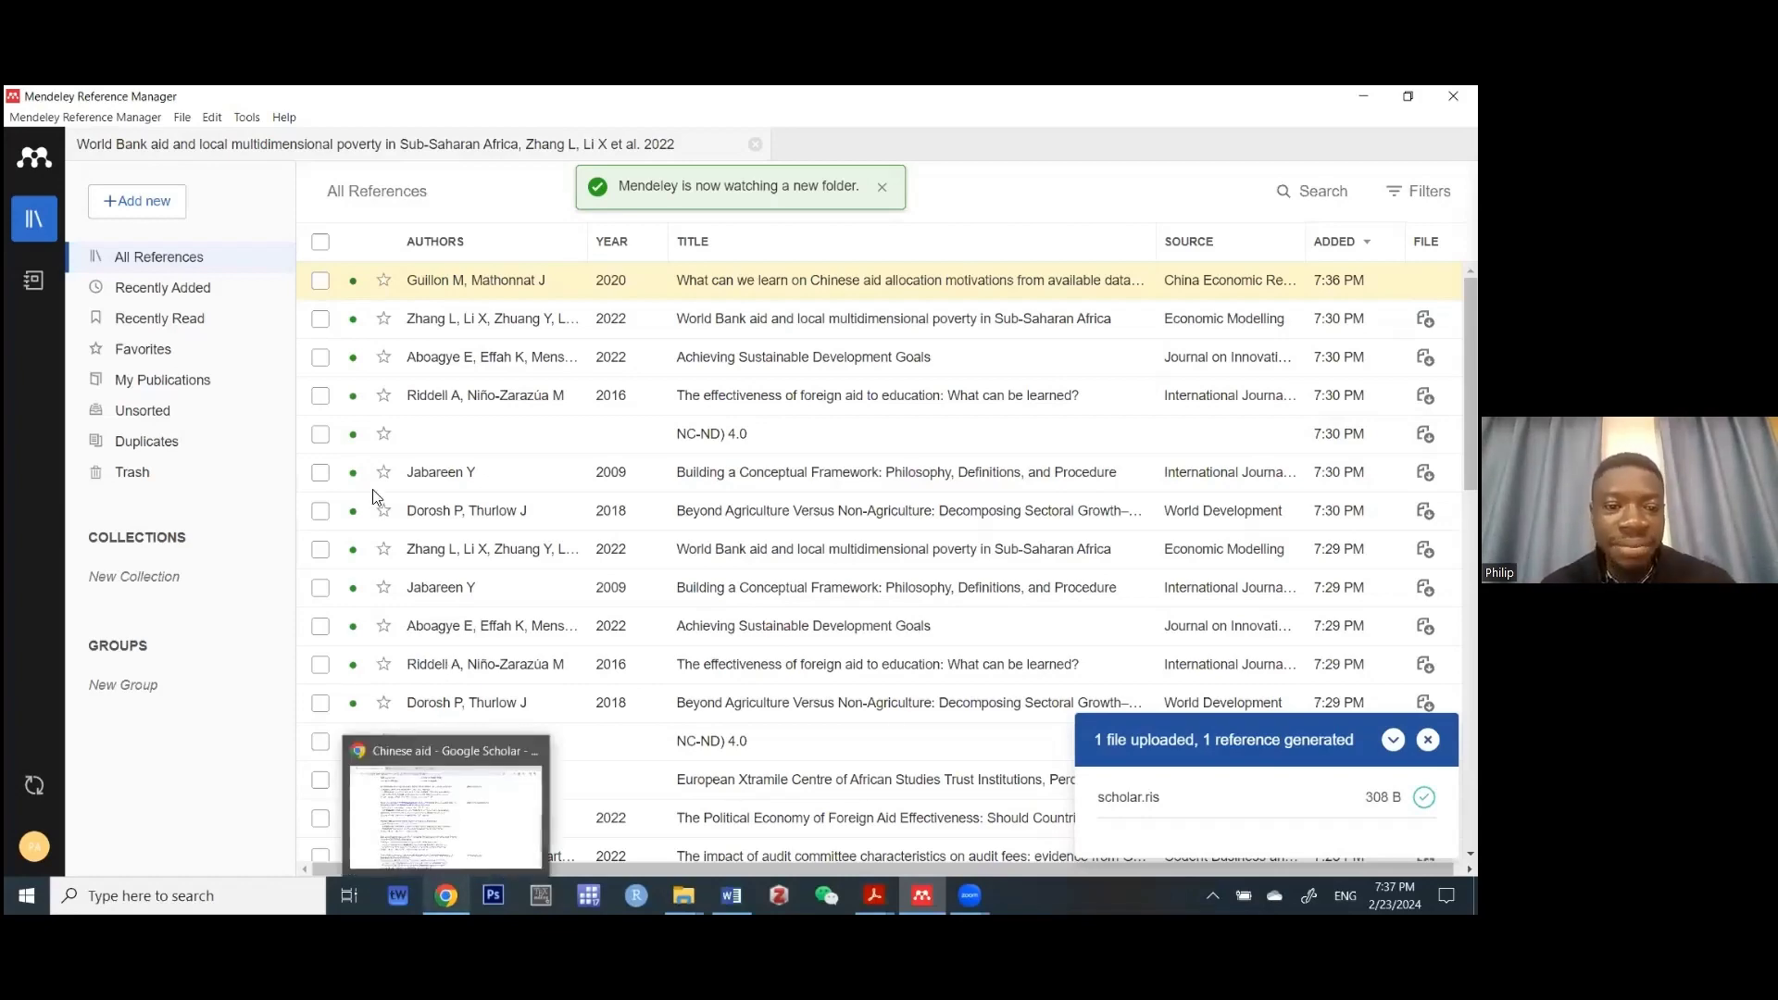
{"action": "key", "text": "alt+Tab"}
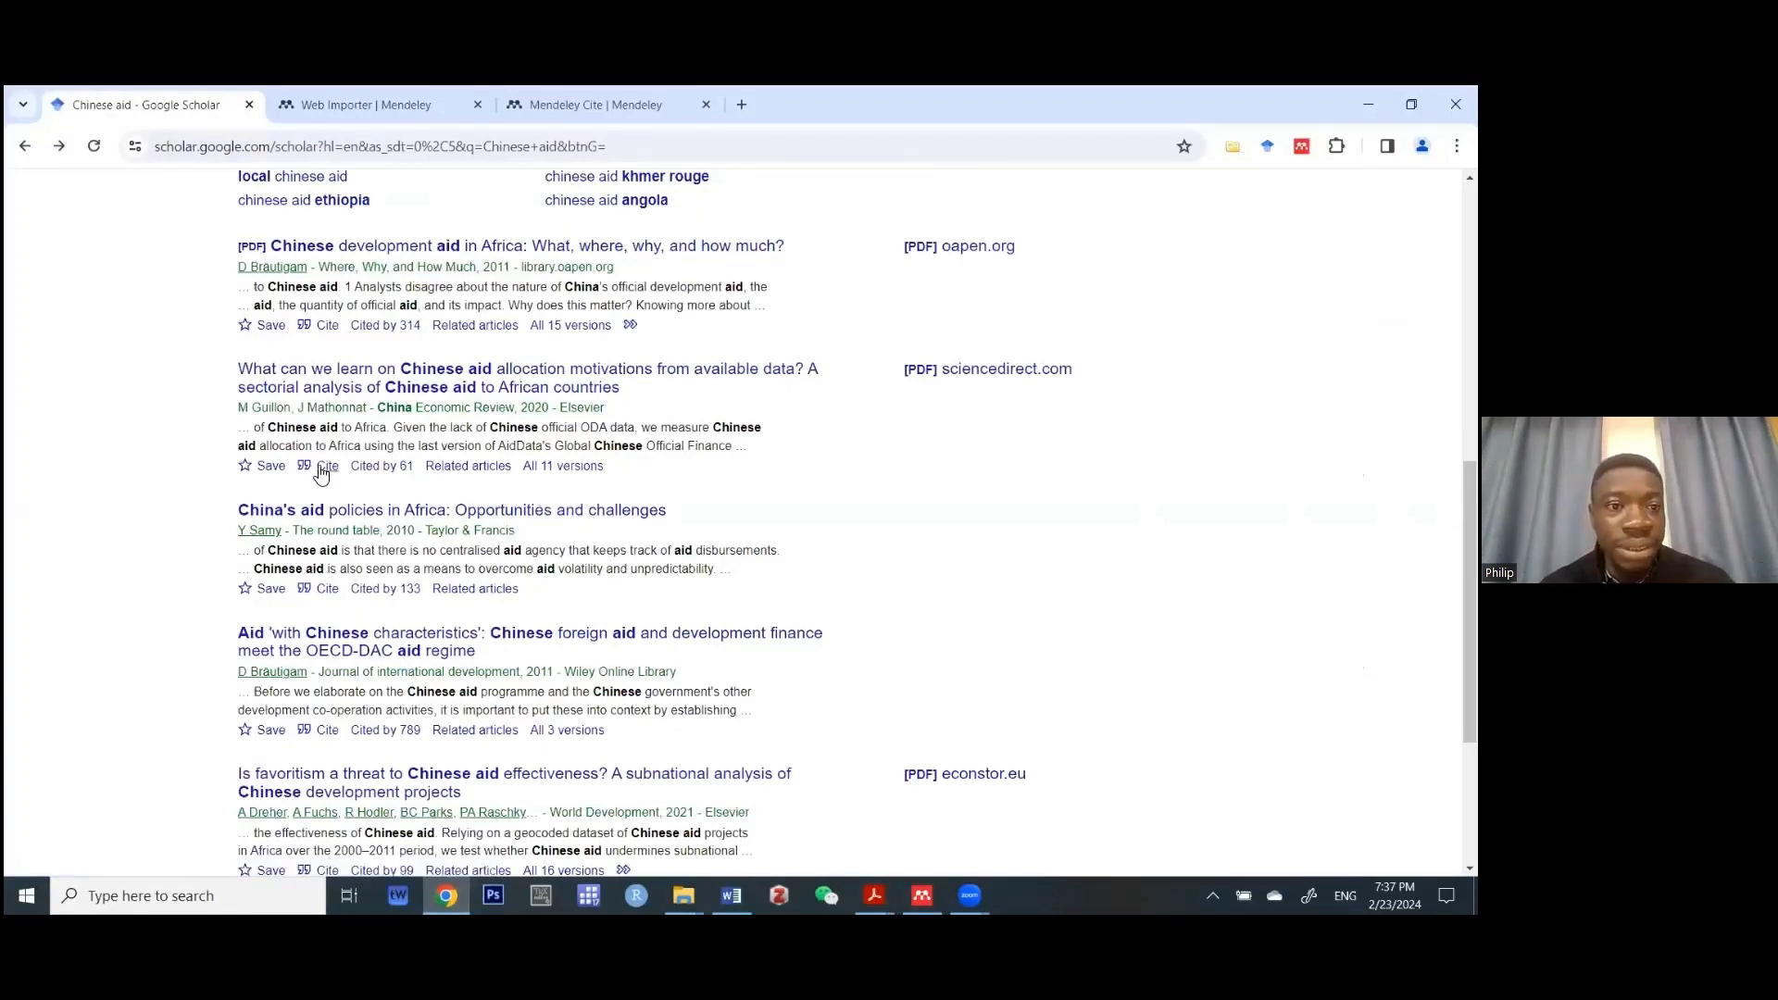
{"action": "left_click", "coordinate": [95, 148]}
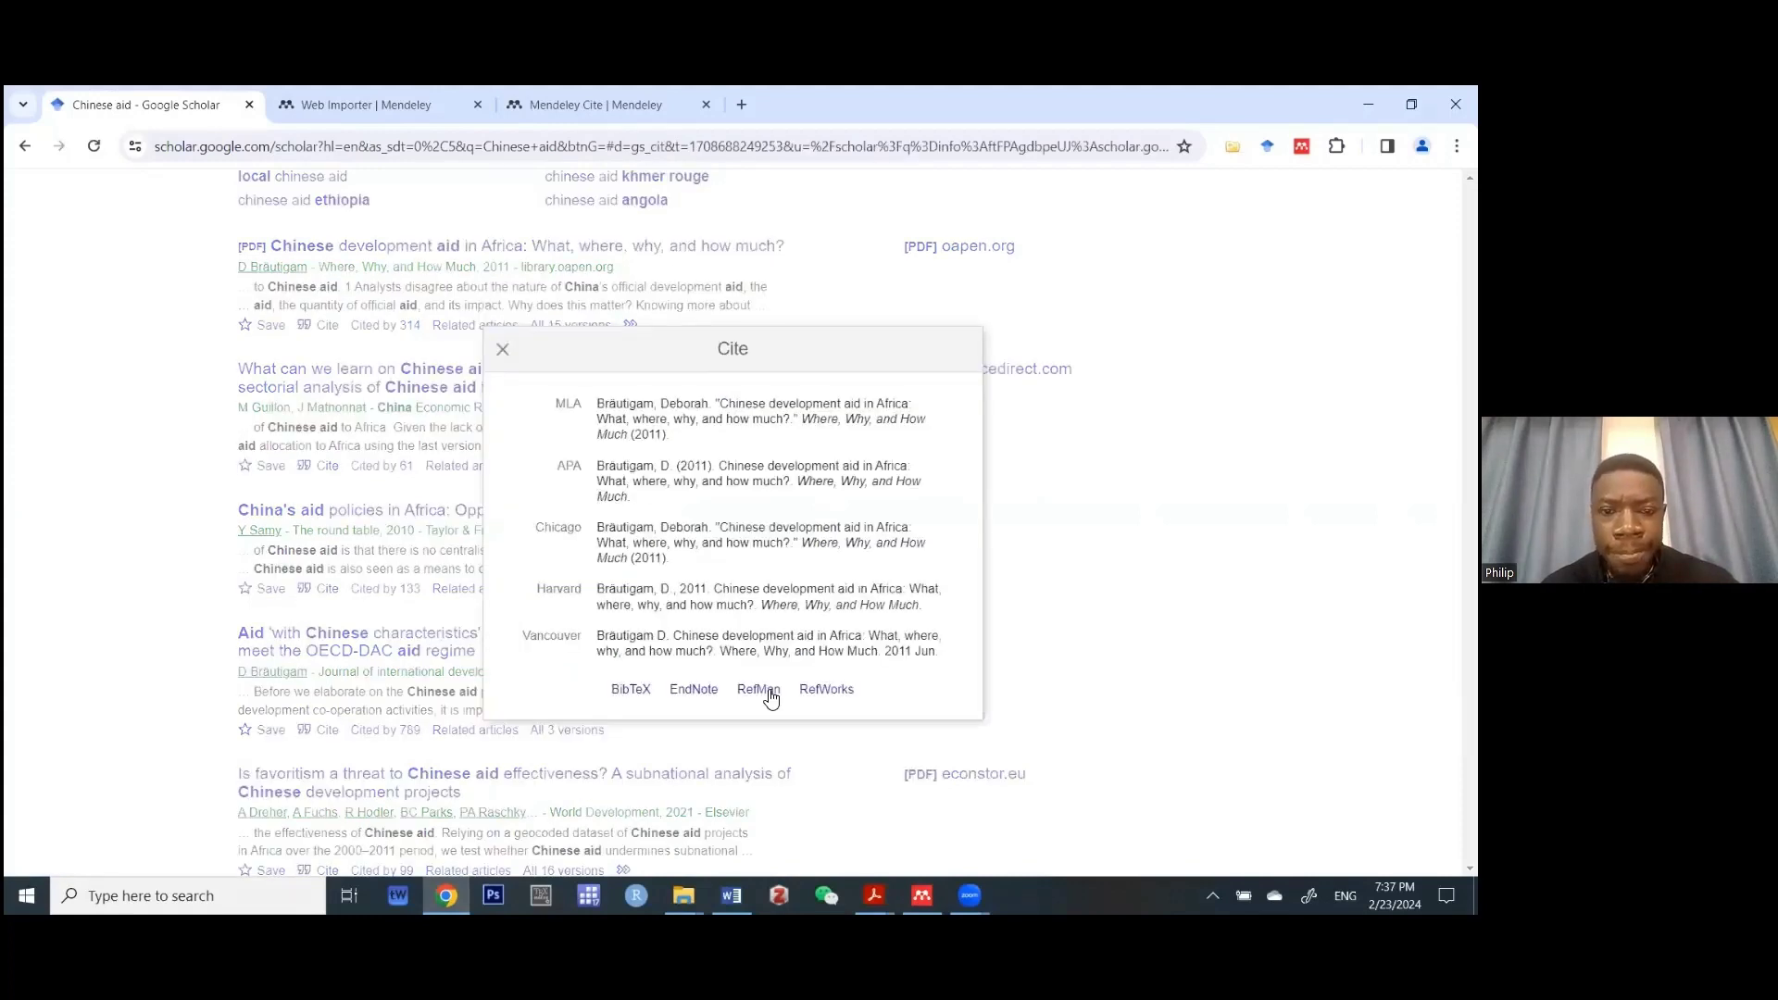
{"action": "left_click", "coordinate": [760, 690]}
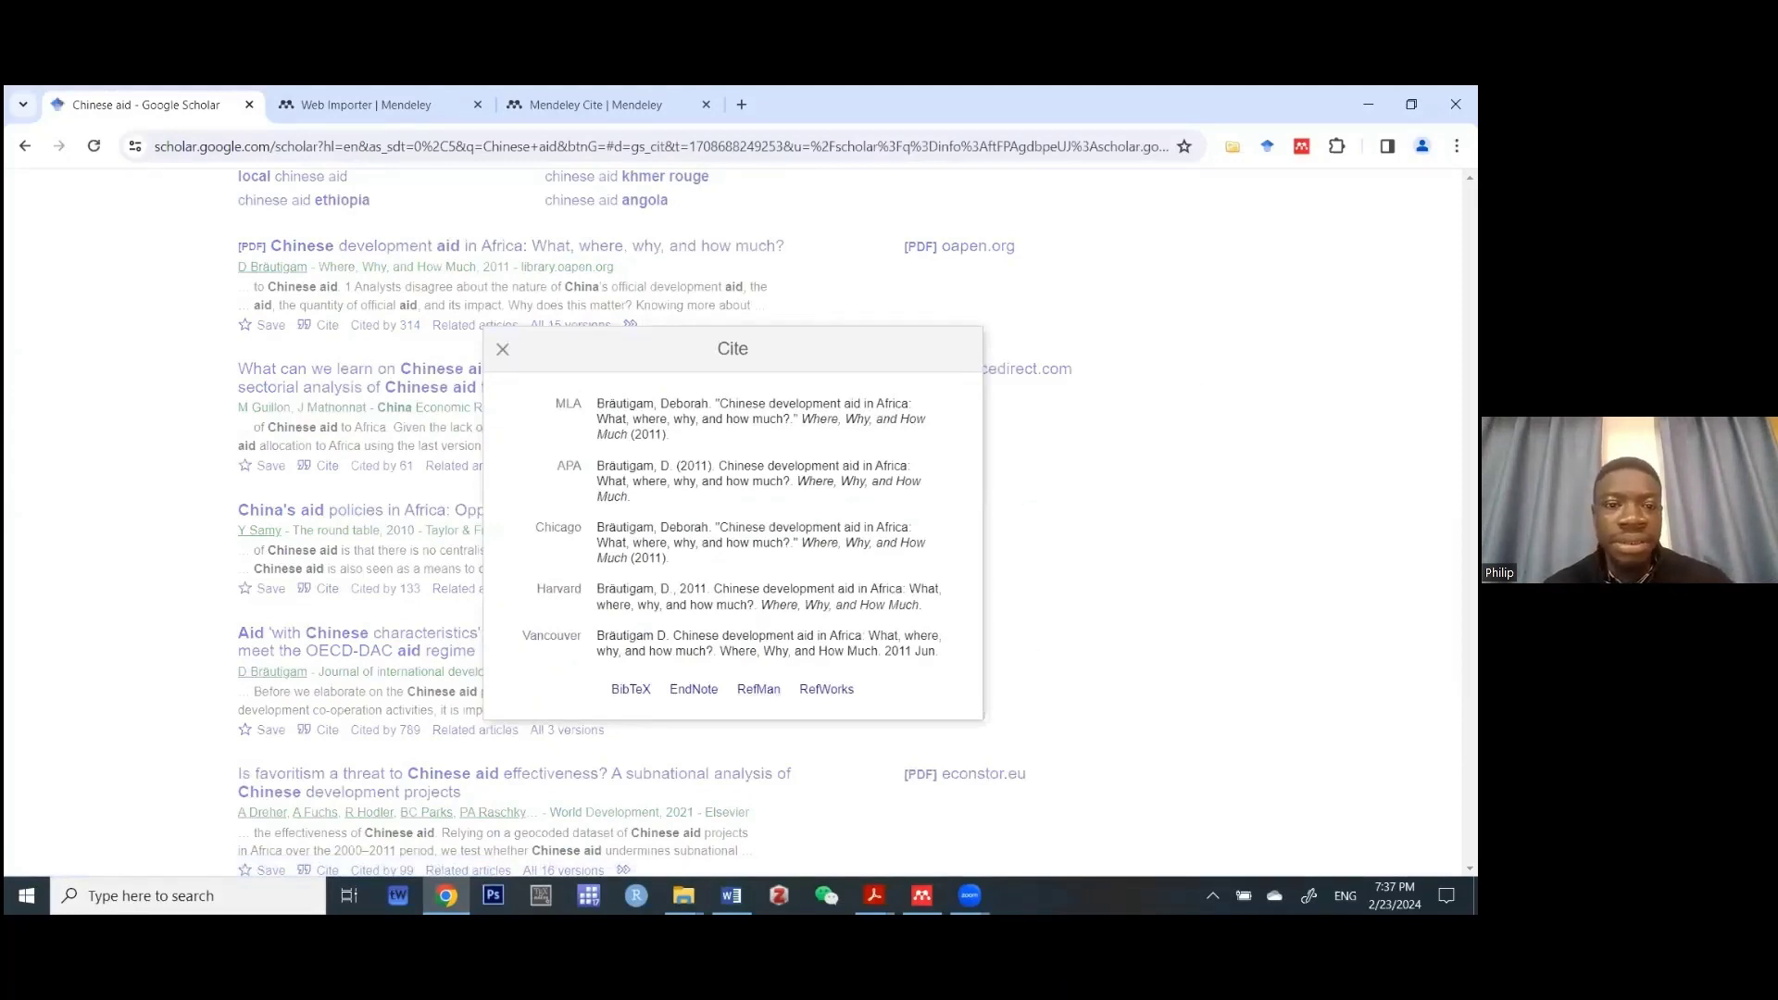
{"action": "left_click", "coordinate": [504, 354]}
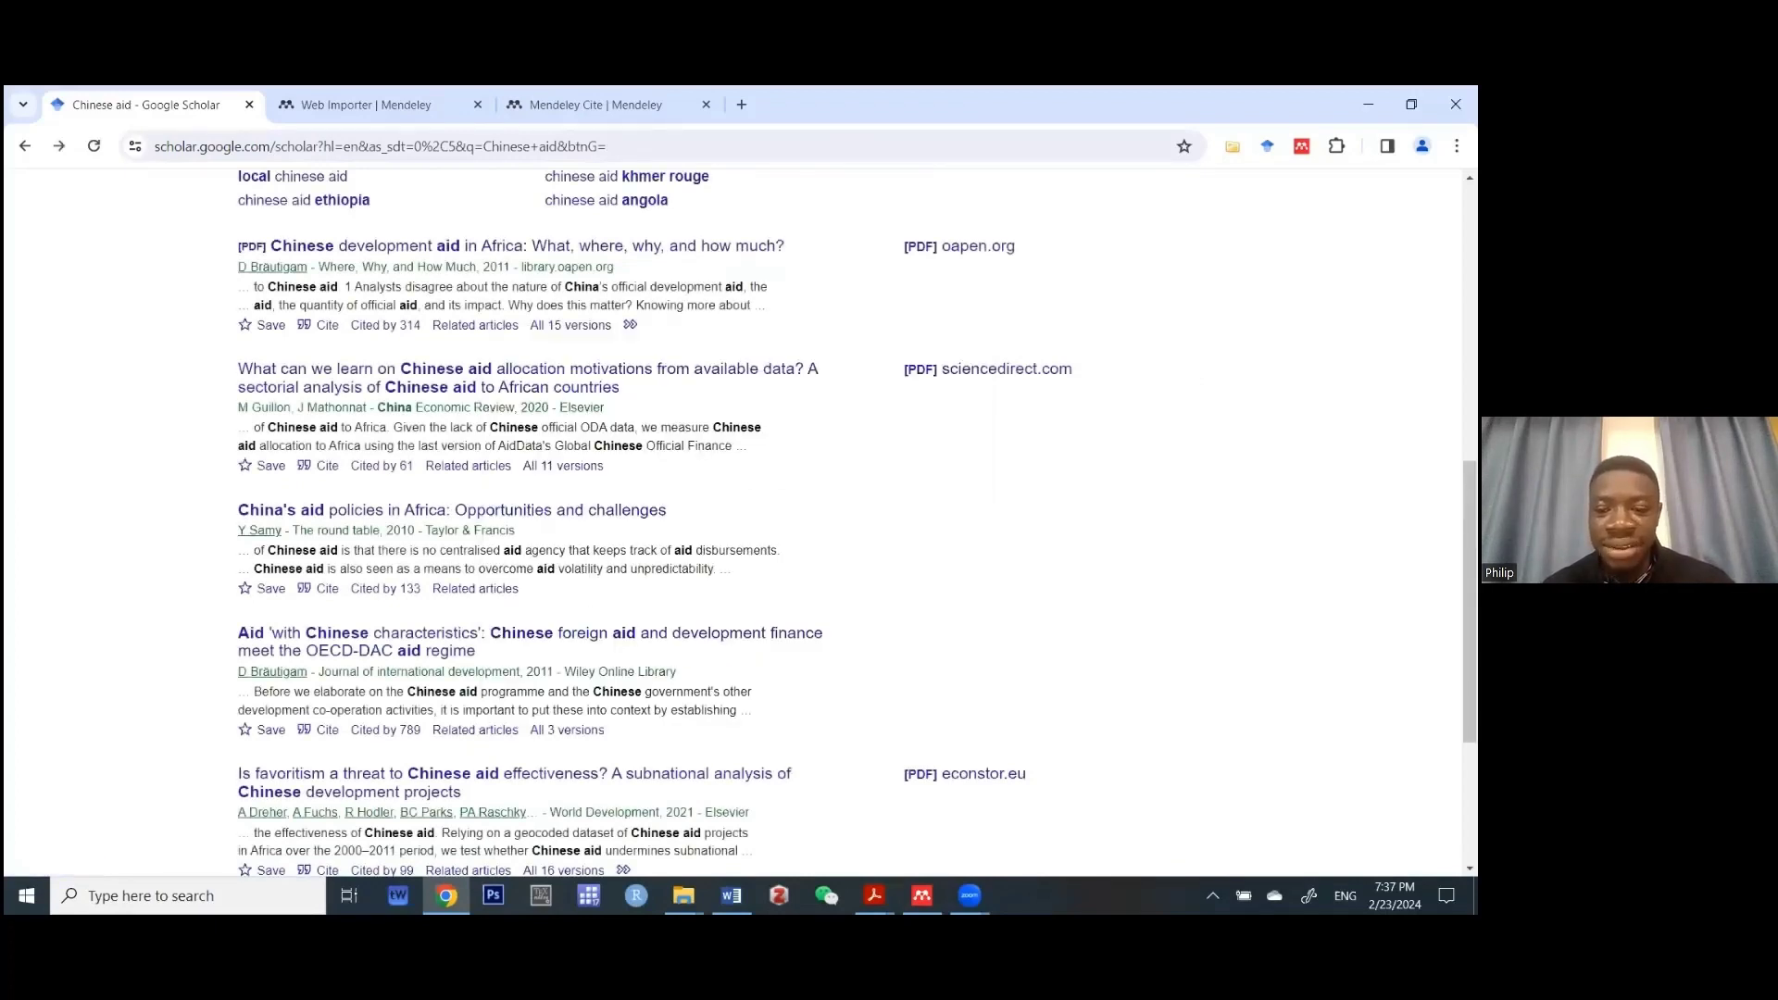
- Switch to Mendeley Reference Manager and review its available file and tool commands
{"action": "key", "text": "alt+Tab"}
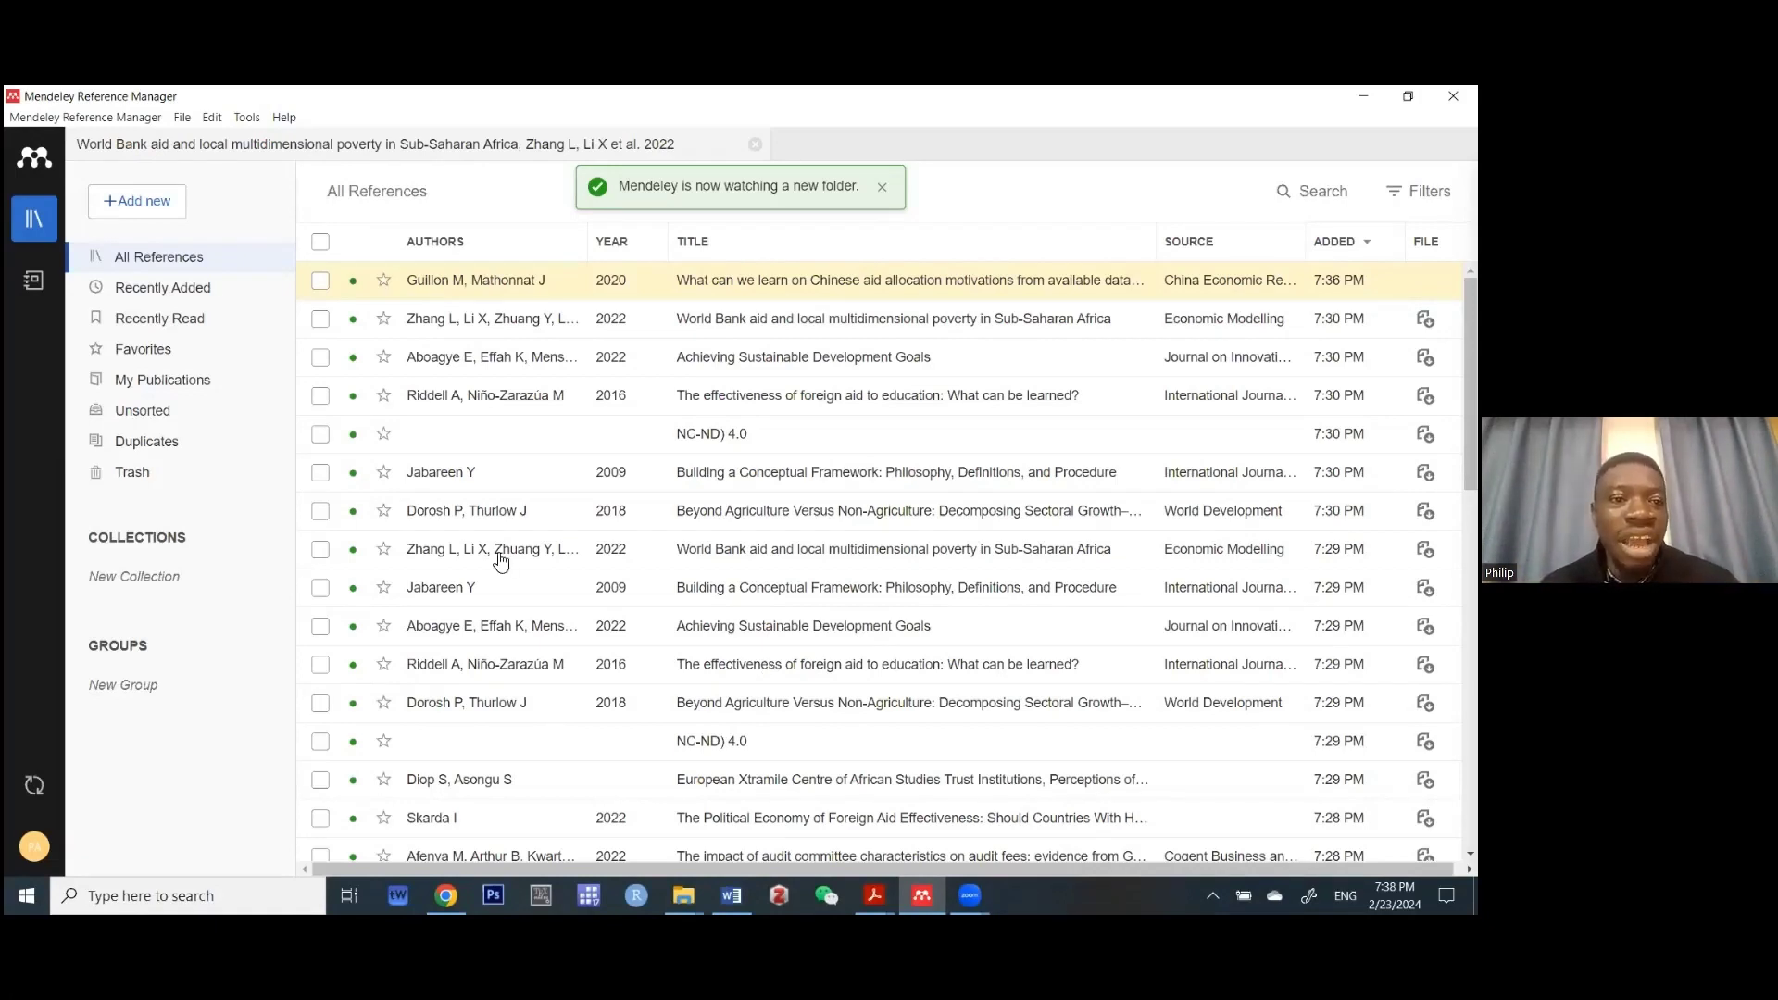
{"action": "left_click", "coordinate": [183, 118]}
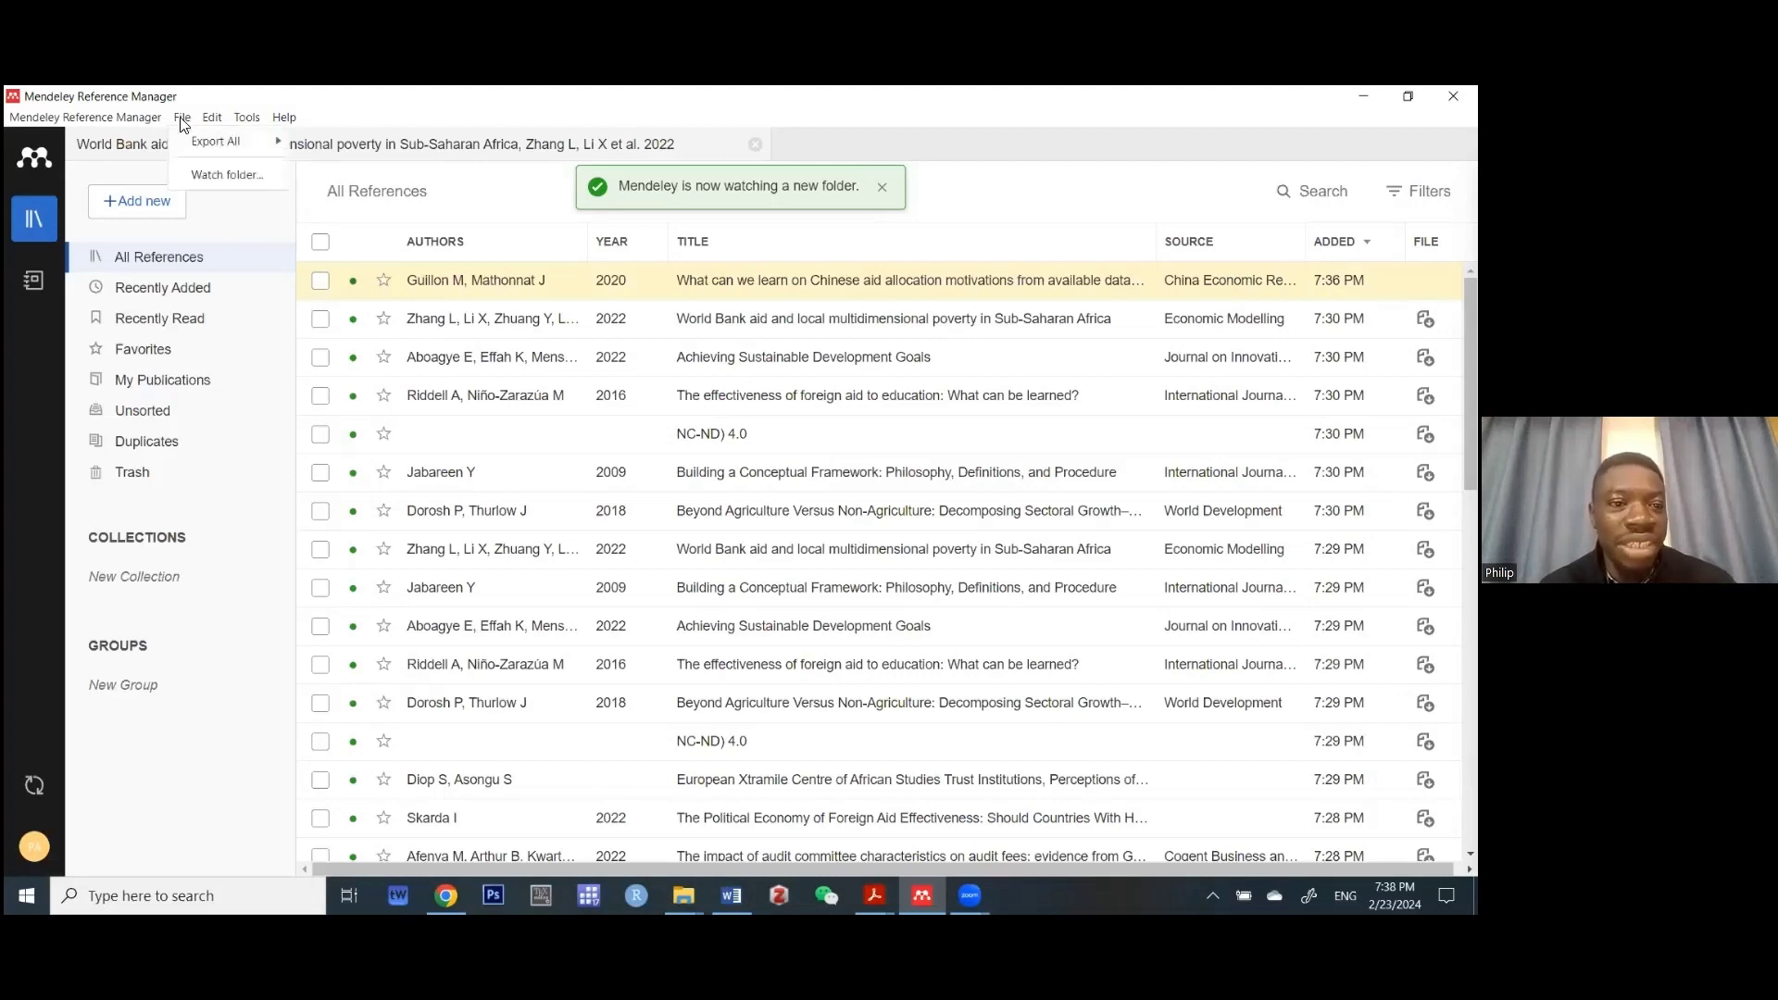
{"action": "left_click", "coordinate": [246, 120]}
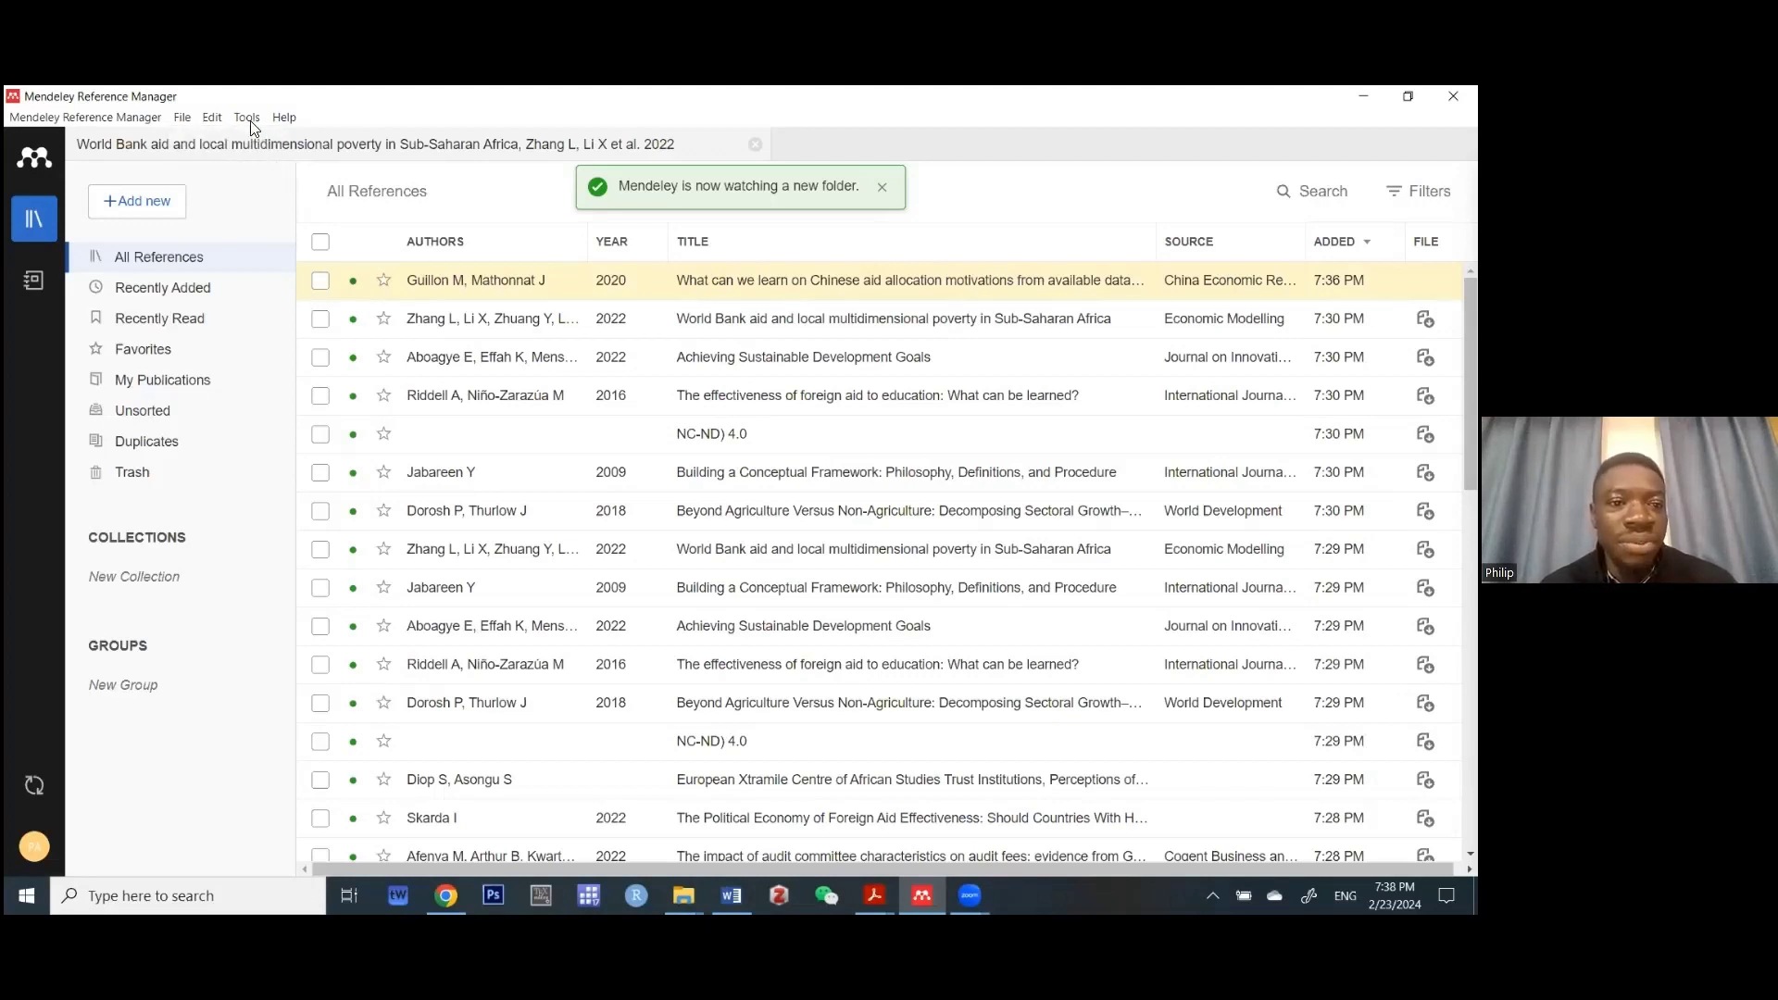
{"action": "left_click", "coordinate": [248, 120]}
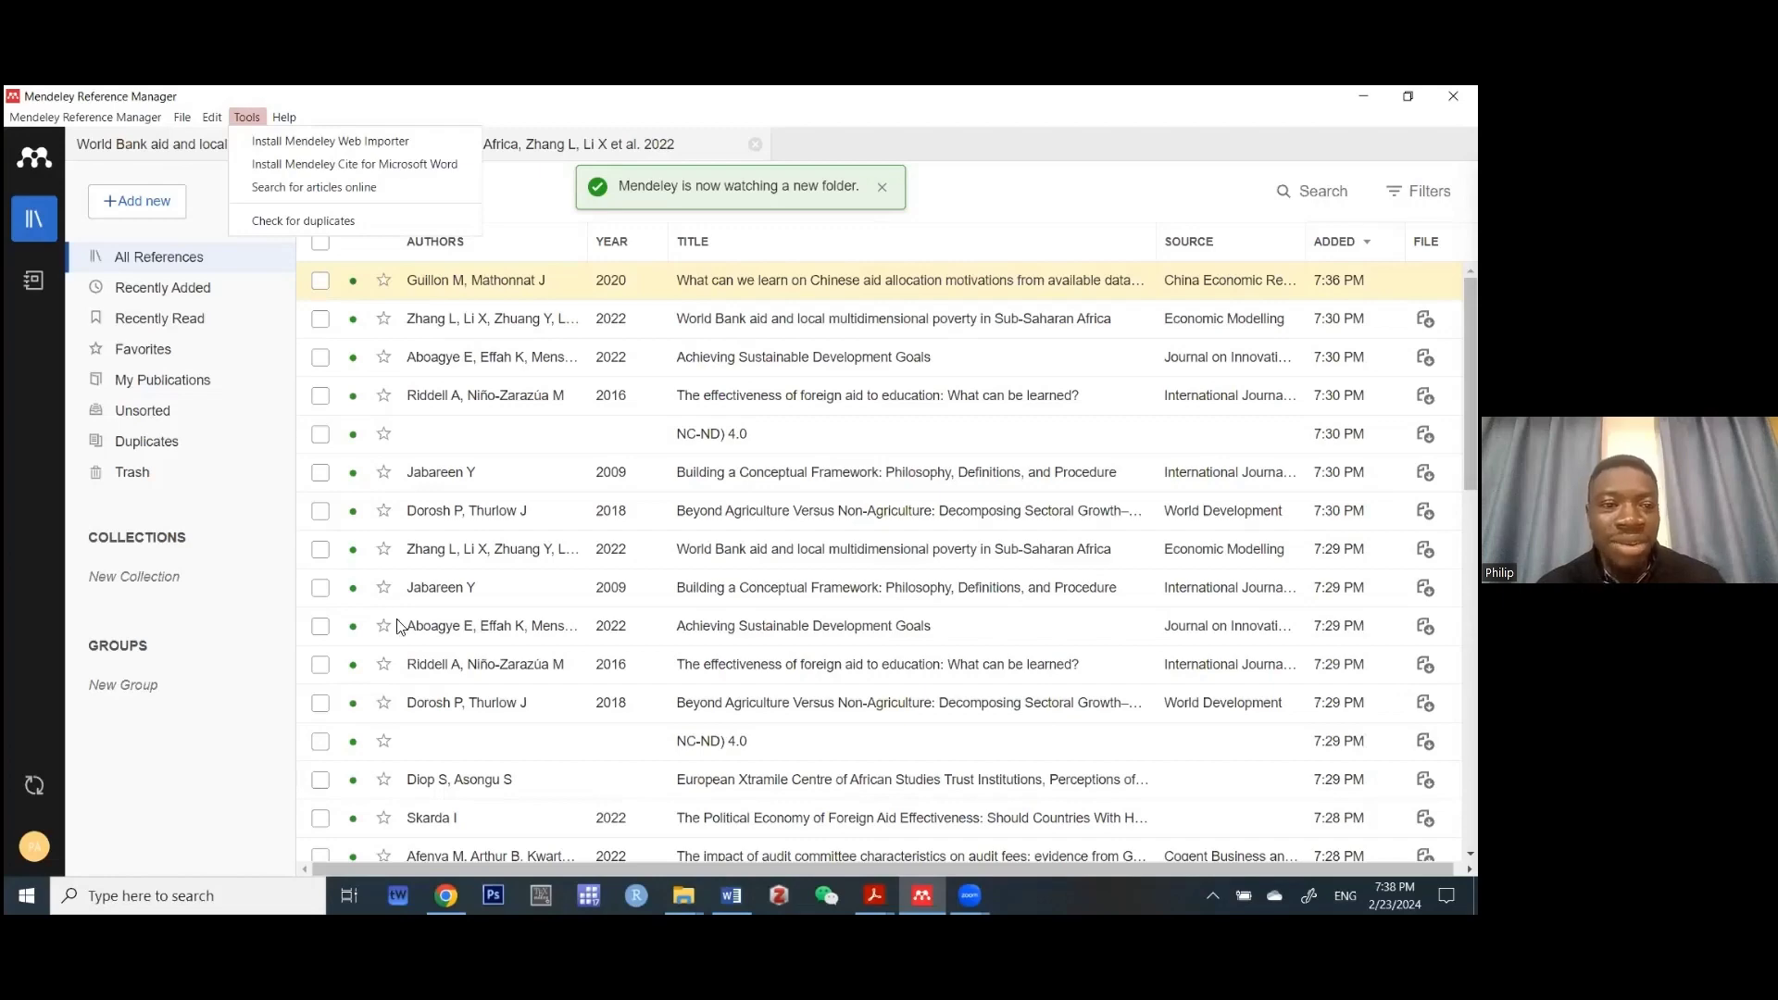
- Switch to Chrome and open the Mendeley article search page at mendeley.com/search in place of the Google Scholar results
{"action": "left_click", "coordinate": [308, 143]}
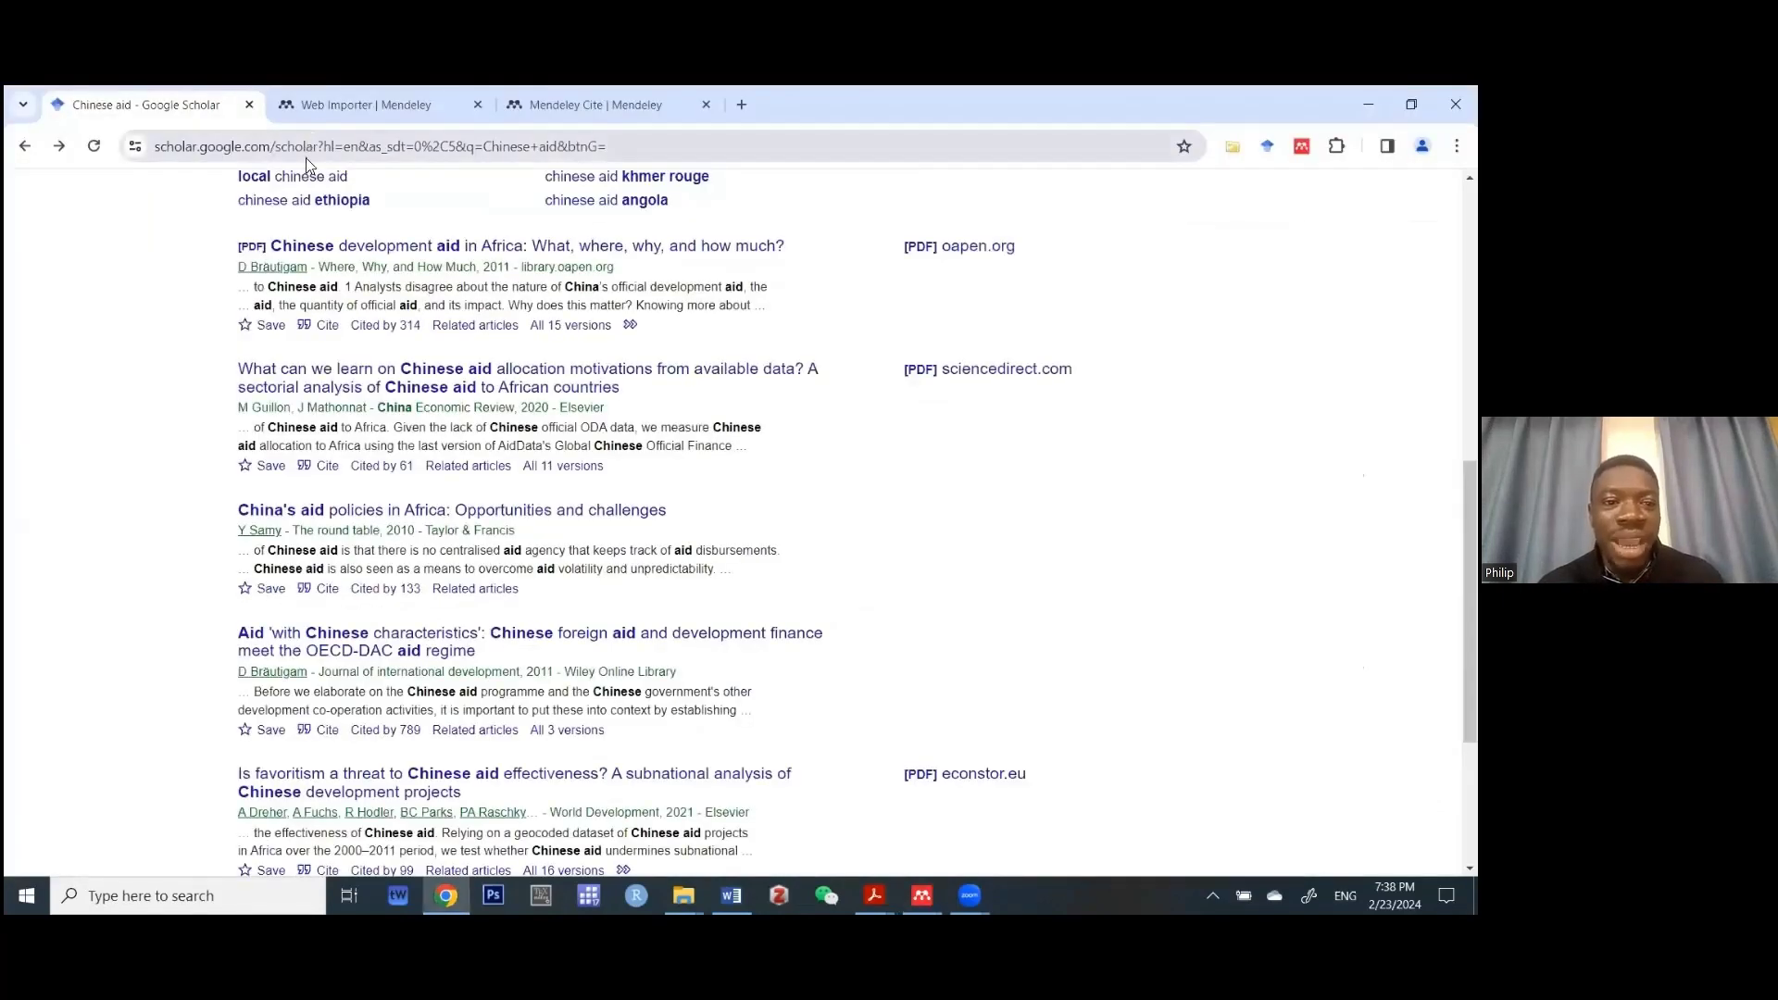
{"action": "left_click", "coordinate": [319, 146]}
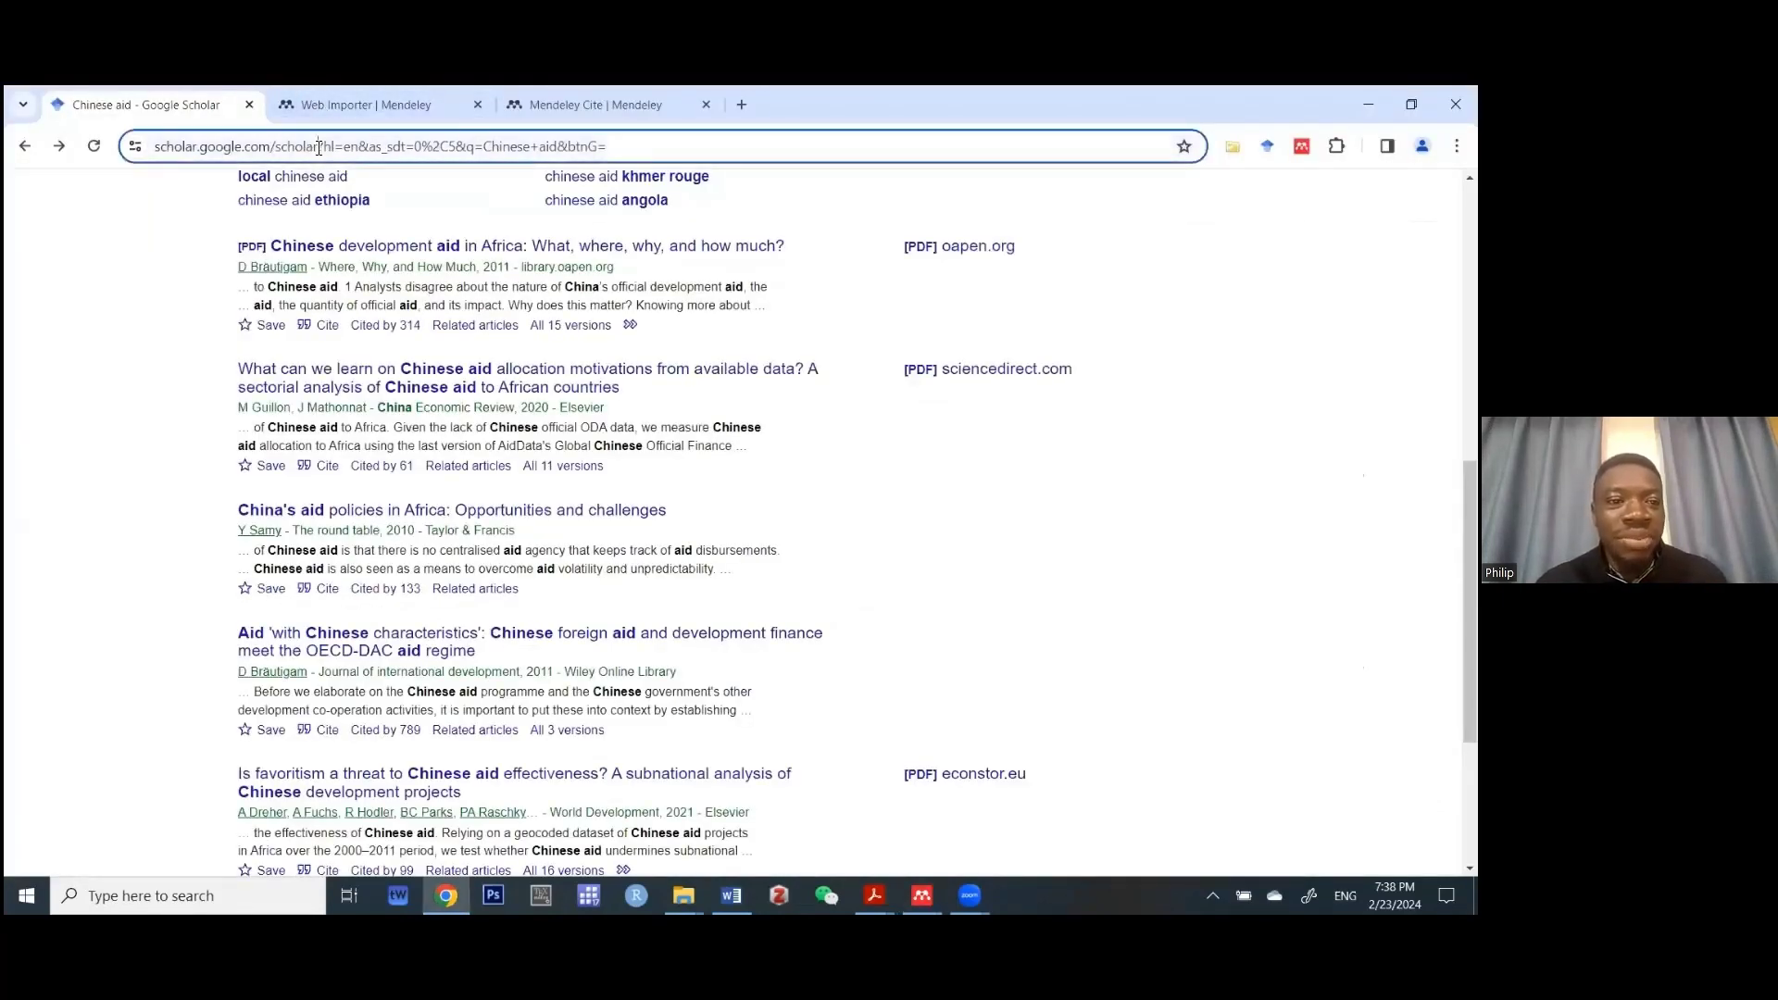
{"action": "type", "text": "mendeley.com"}
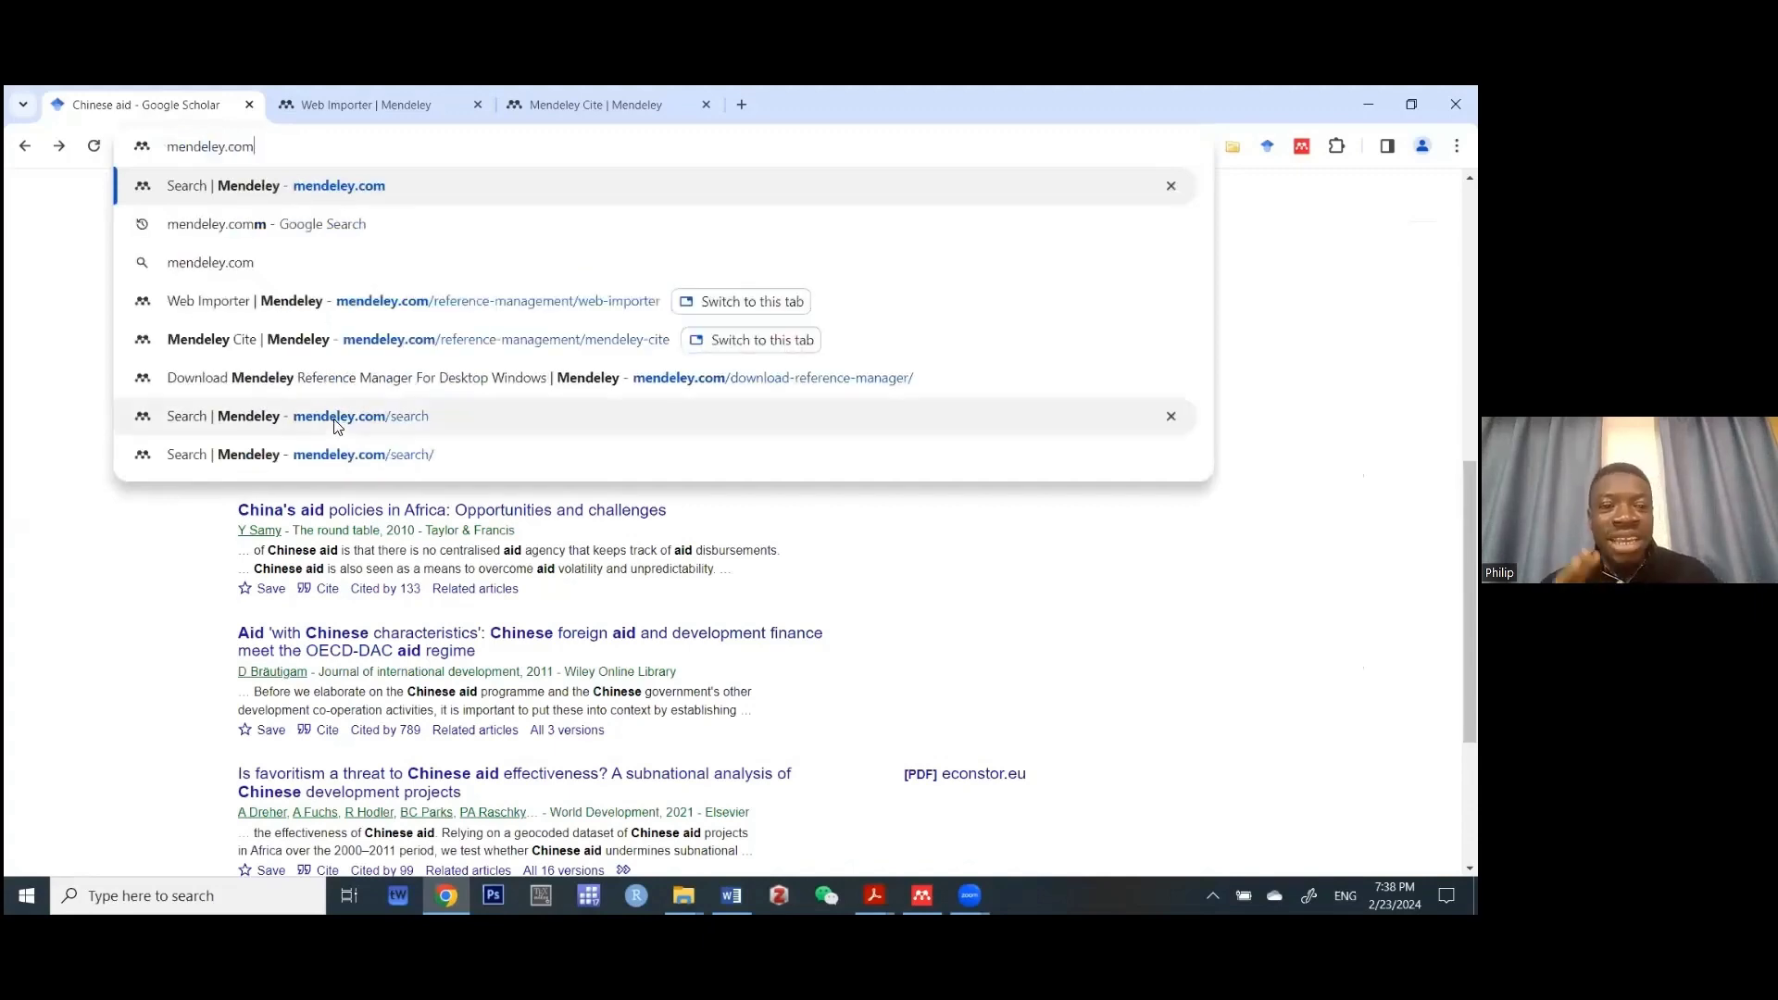
{"action": "left_click", "coordinate": [335, 420]}
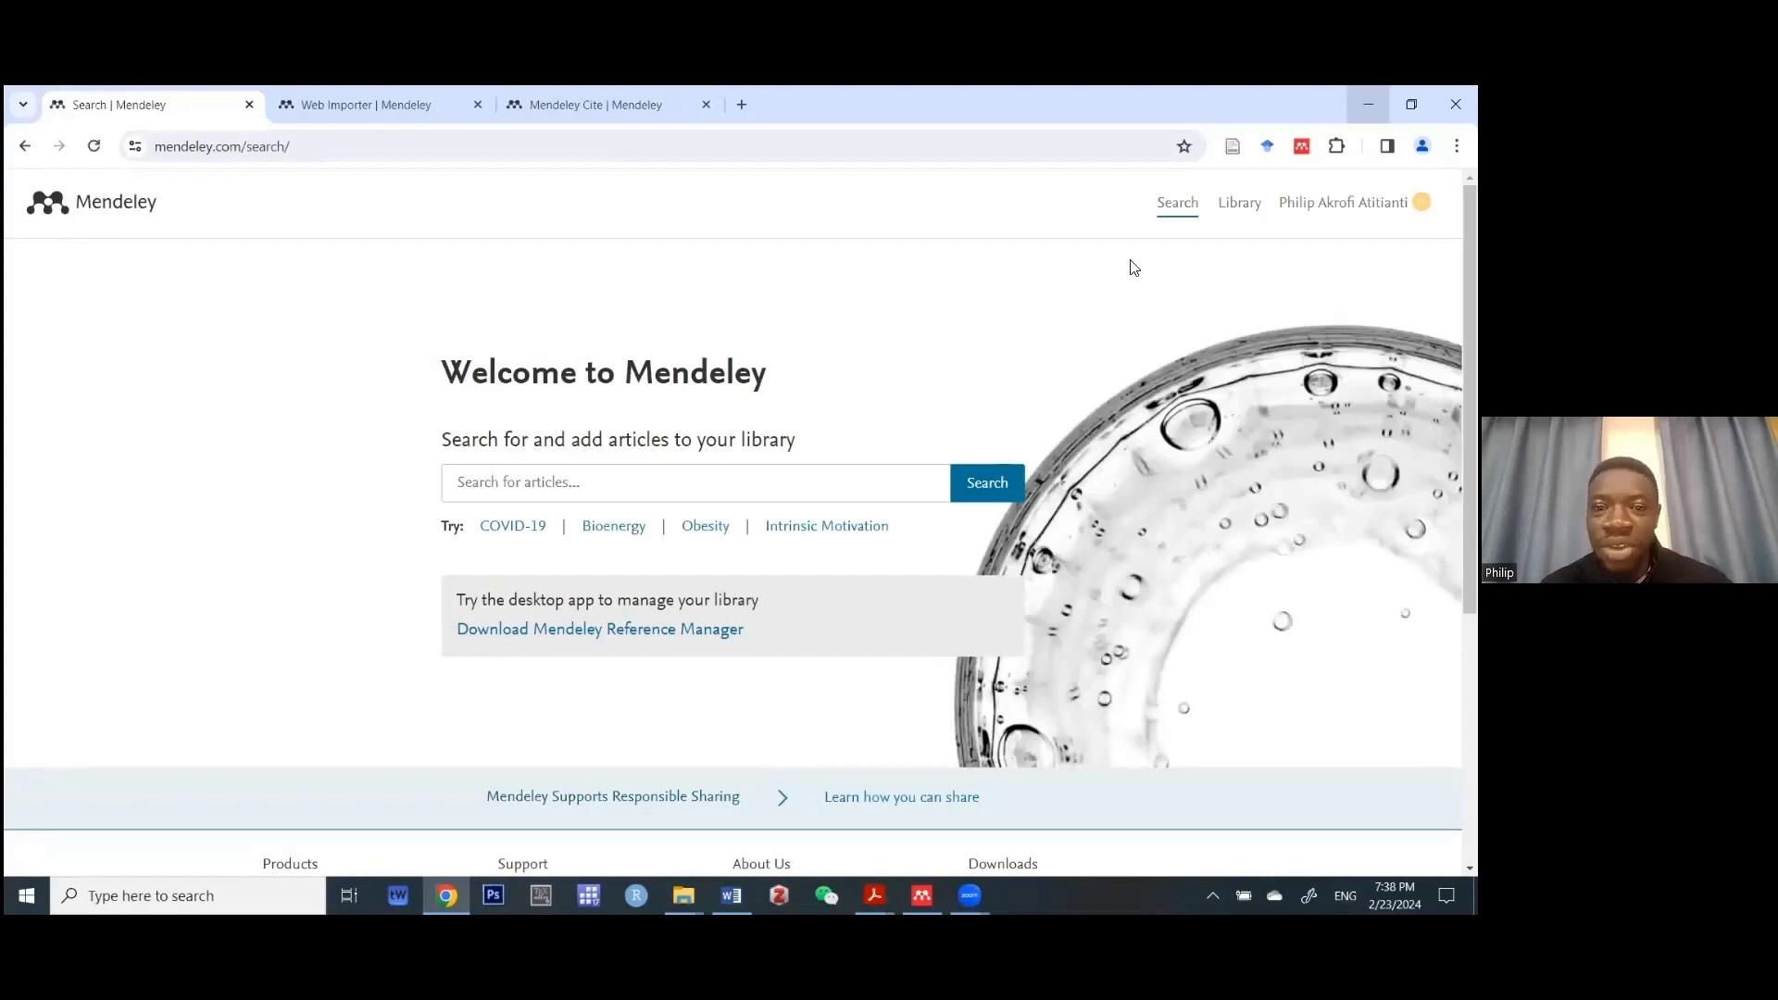
- Switch to Mendeley, launch its online article search in the browser, and search for the author's full name
{"action": "key", "text": "alt+Tab"}
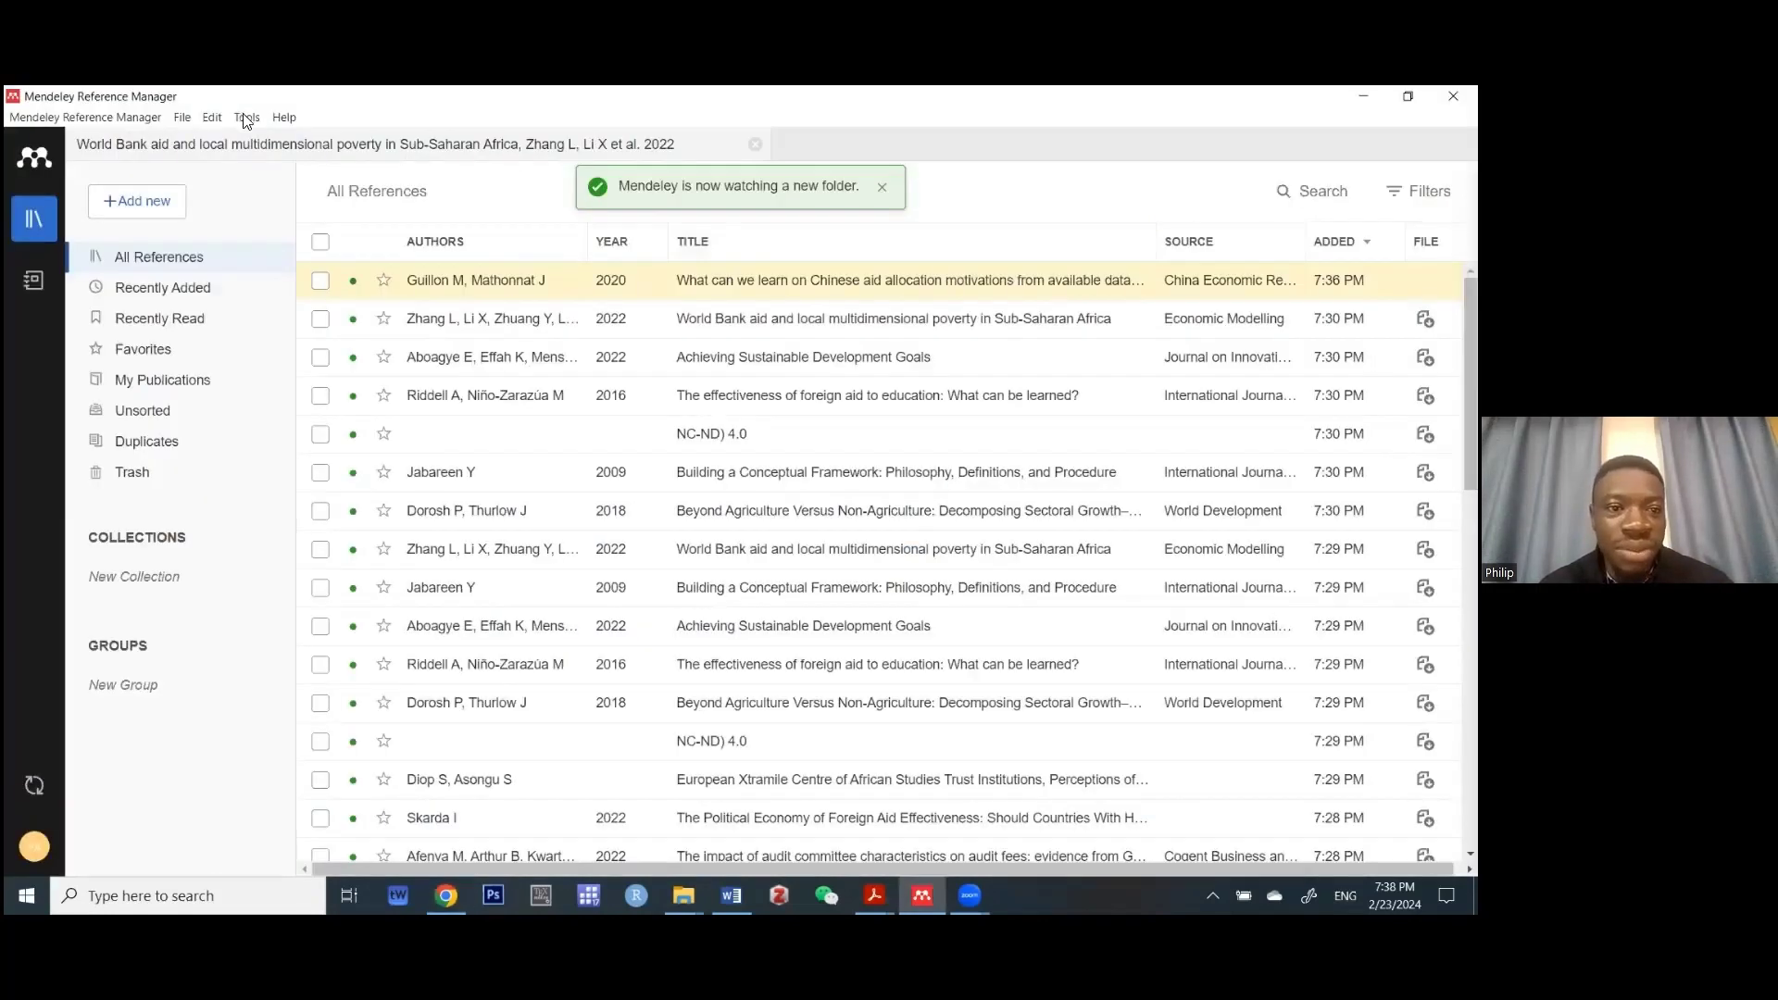
{"action": "left_click", "coordinate": [247, 119]}
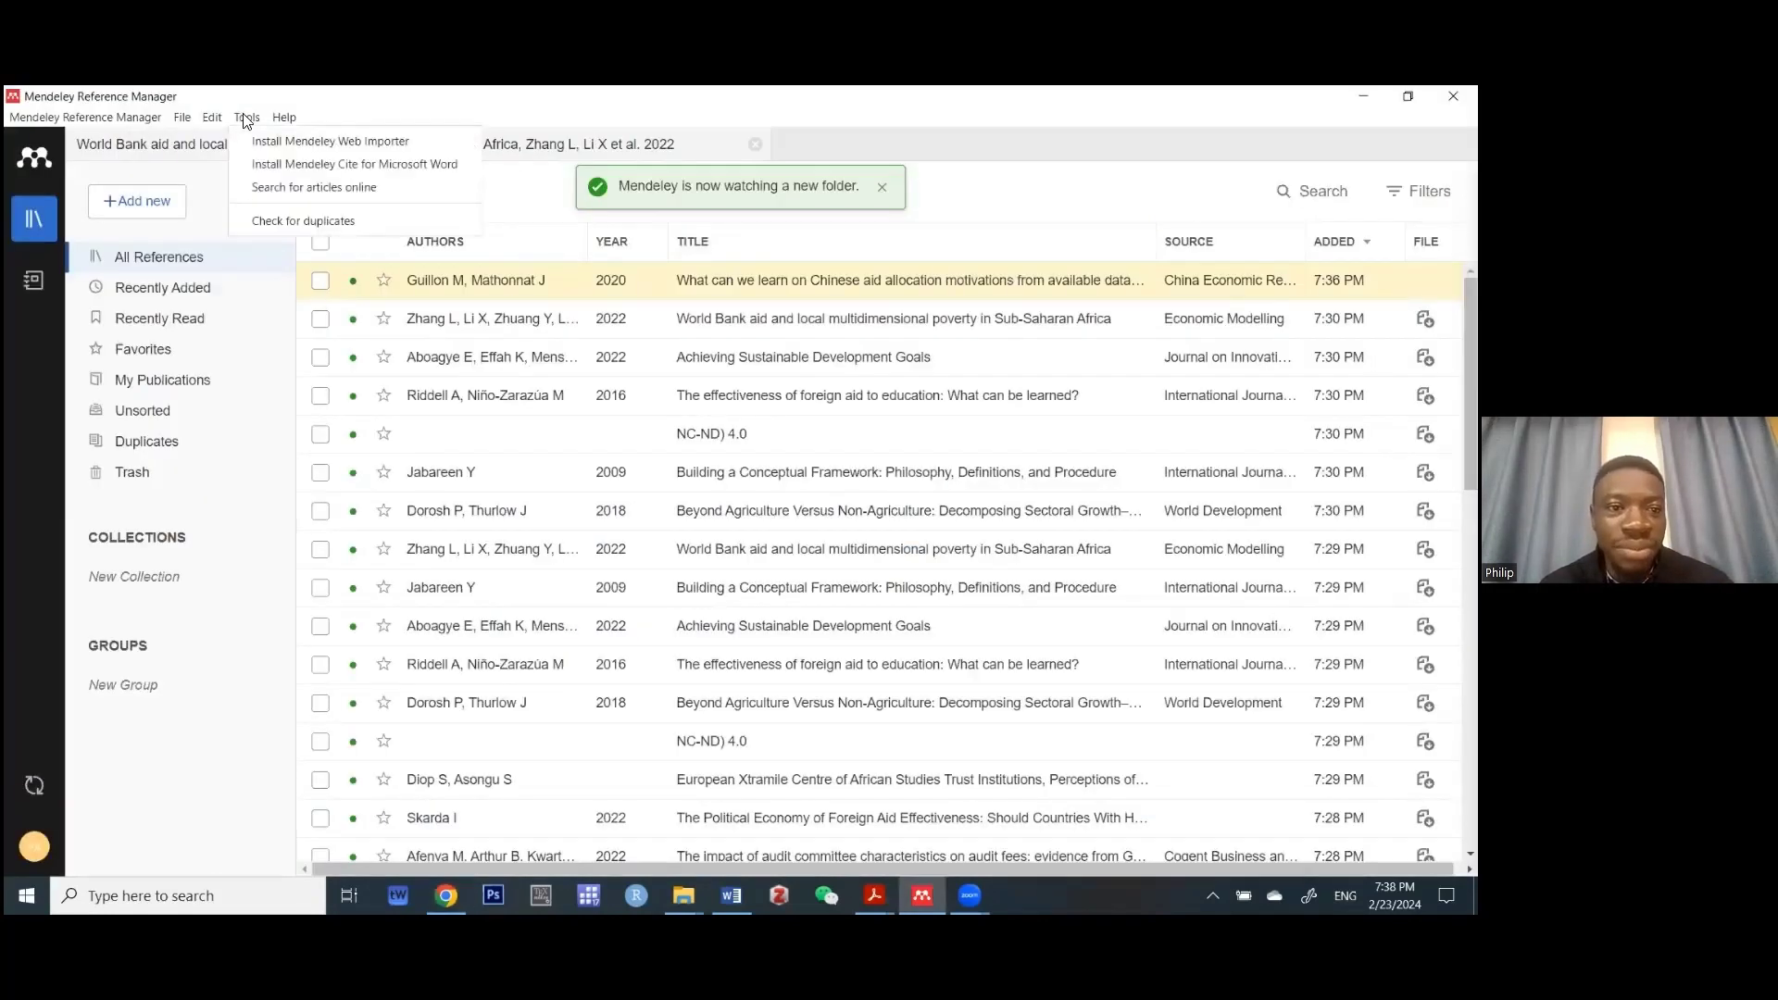
{"action": "left_click", "coordinate": [292, 189]}
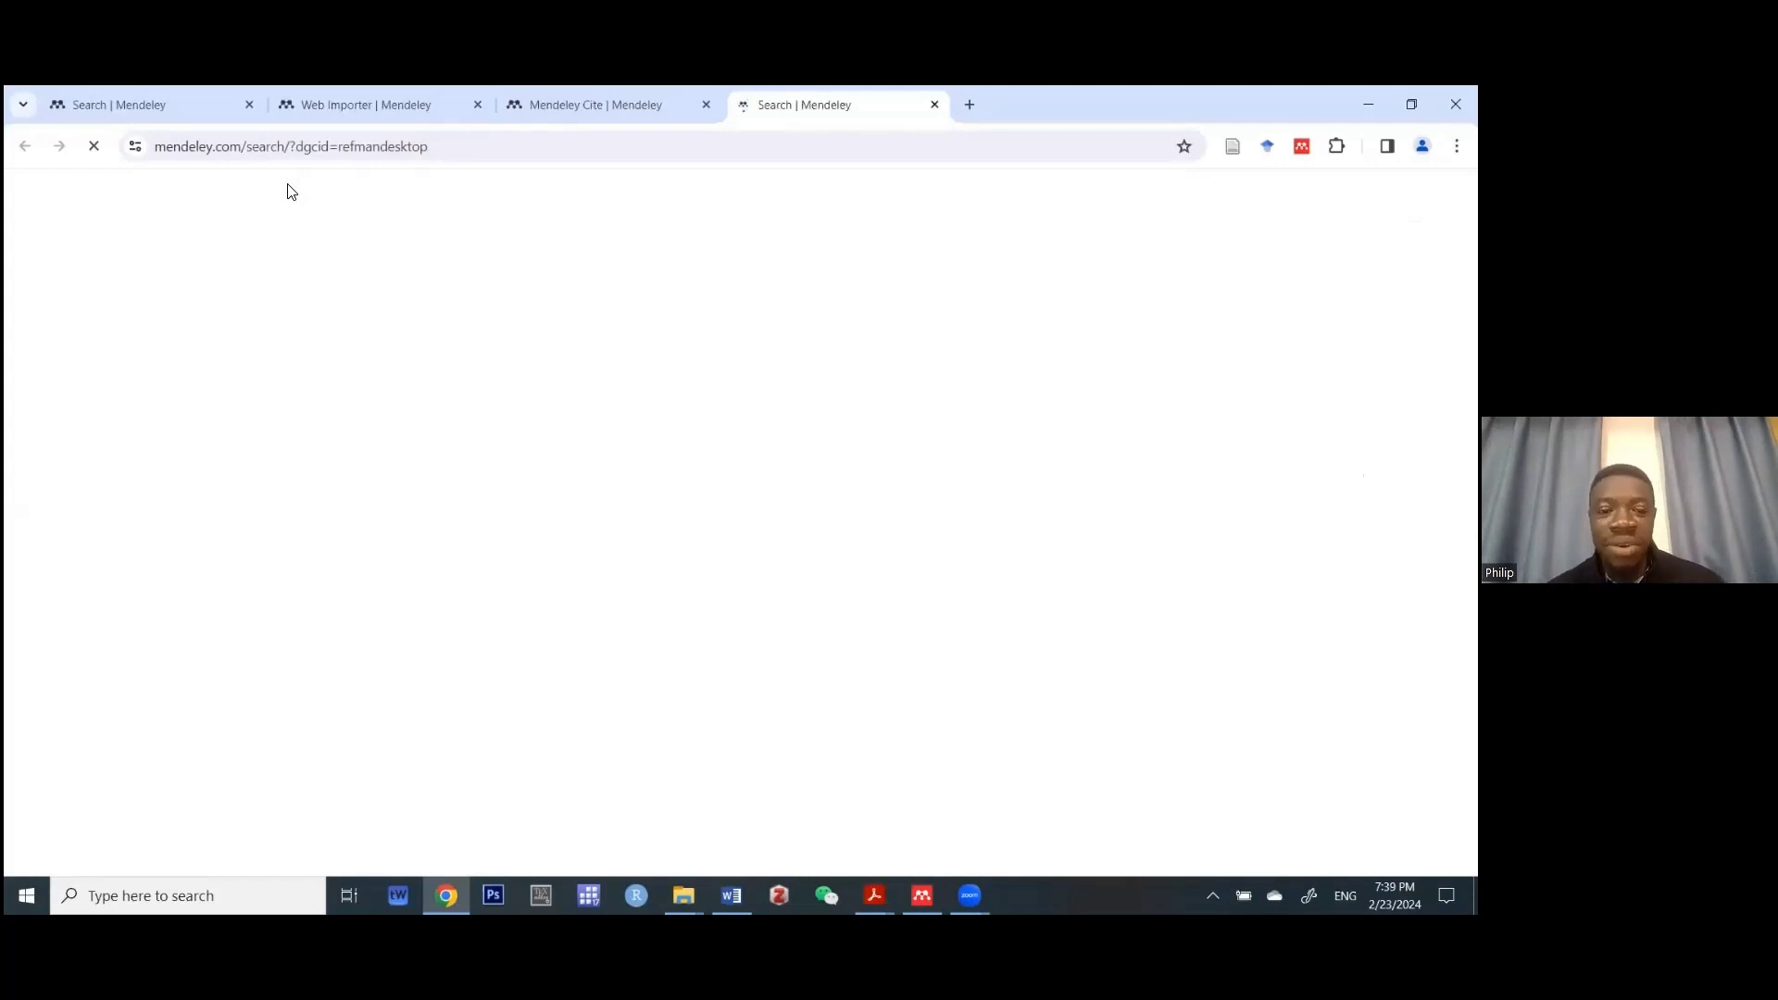
{"action": "left_click", "coordinate": [573, 482]}
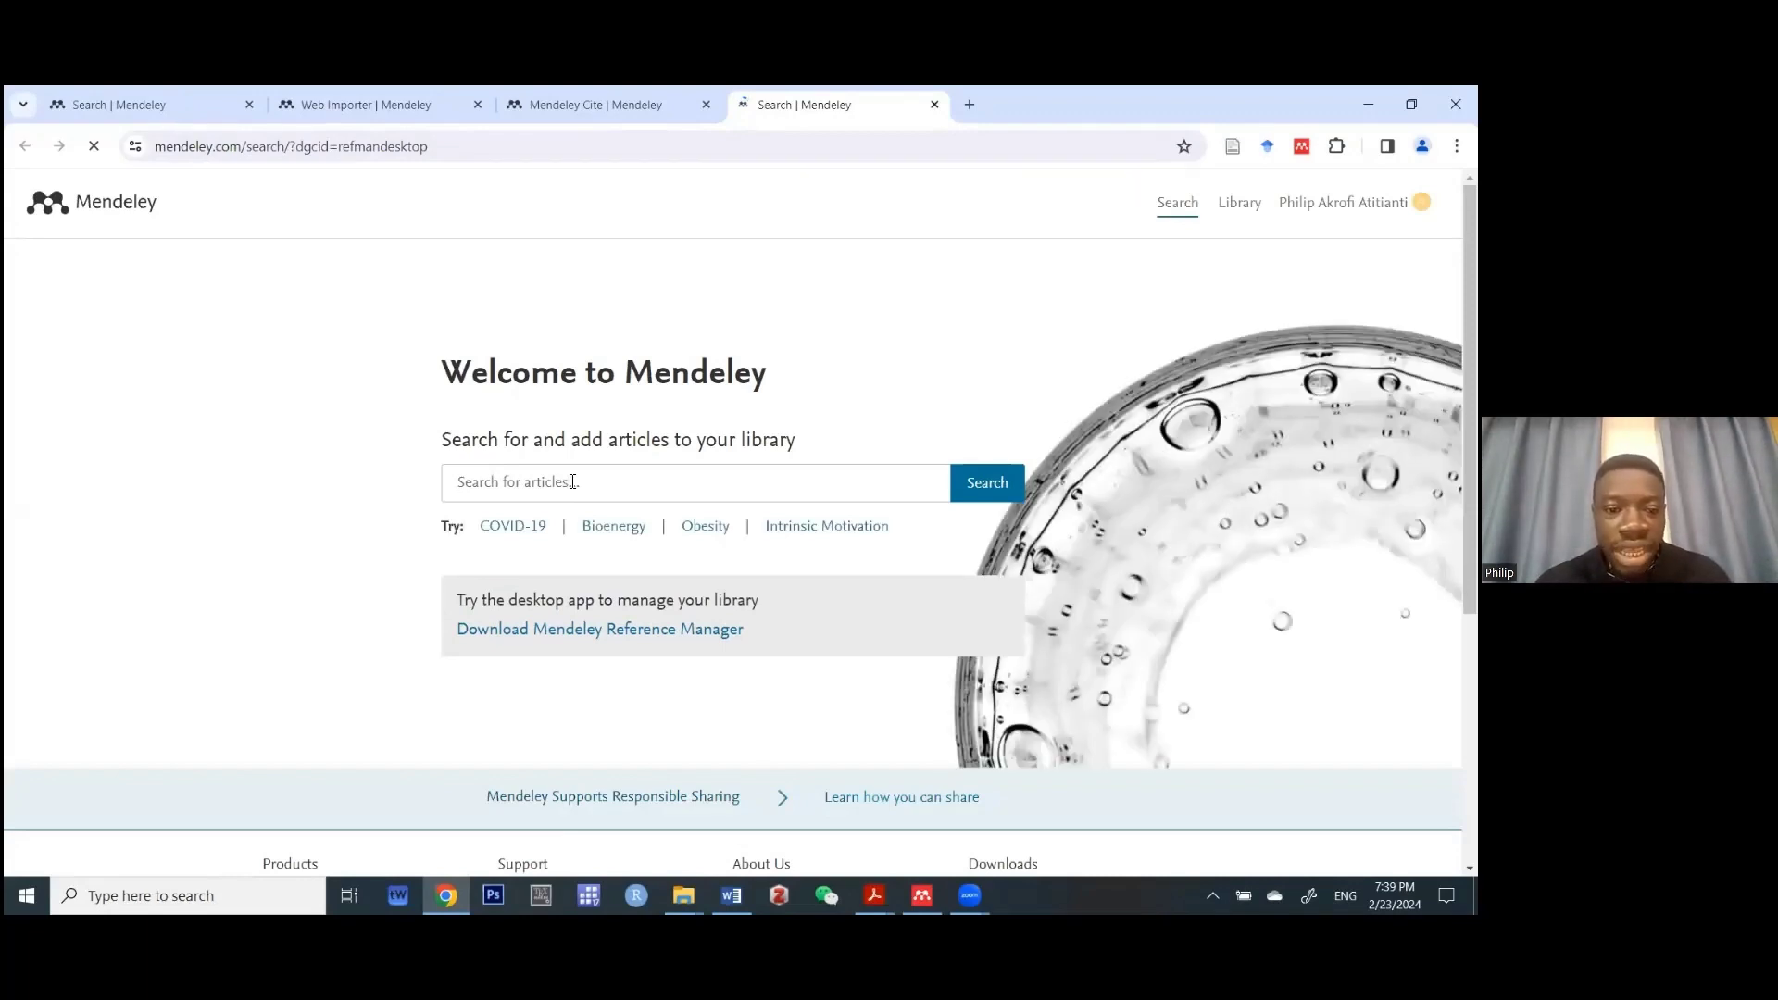
{"action": "type", "text": "Philip ak"}
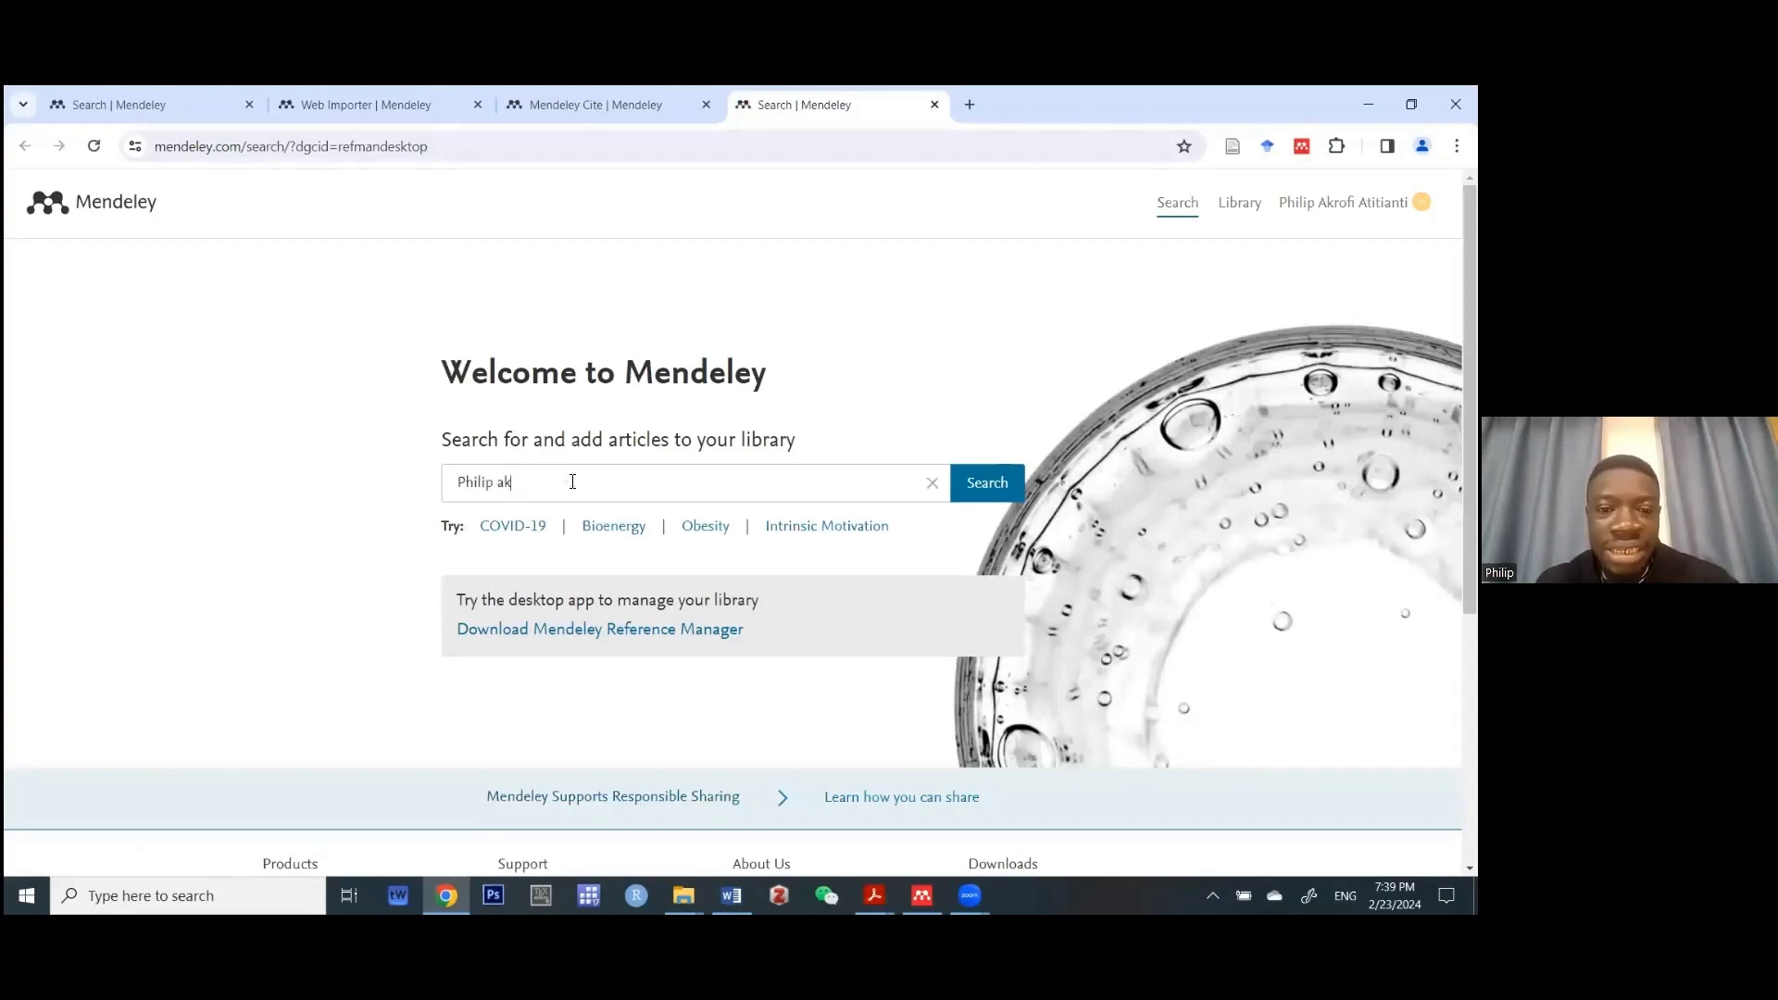
{"action": "type", "text": "rofi atitianti"}
{"action": "key", "text": "Return"}
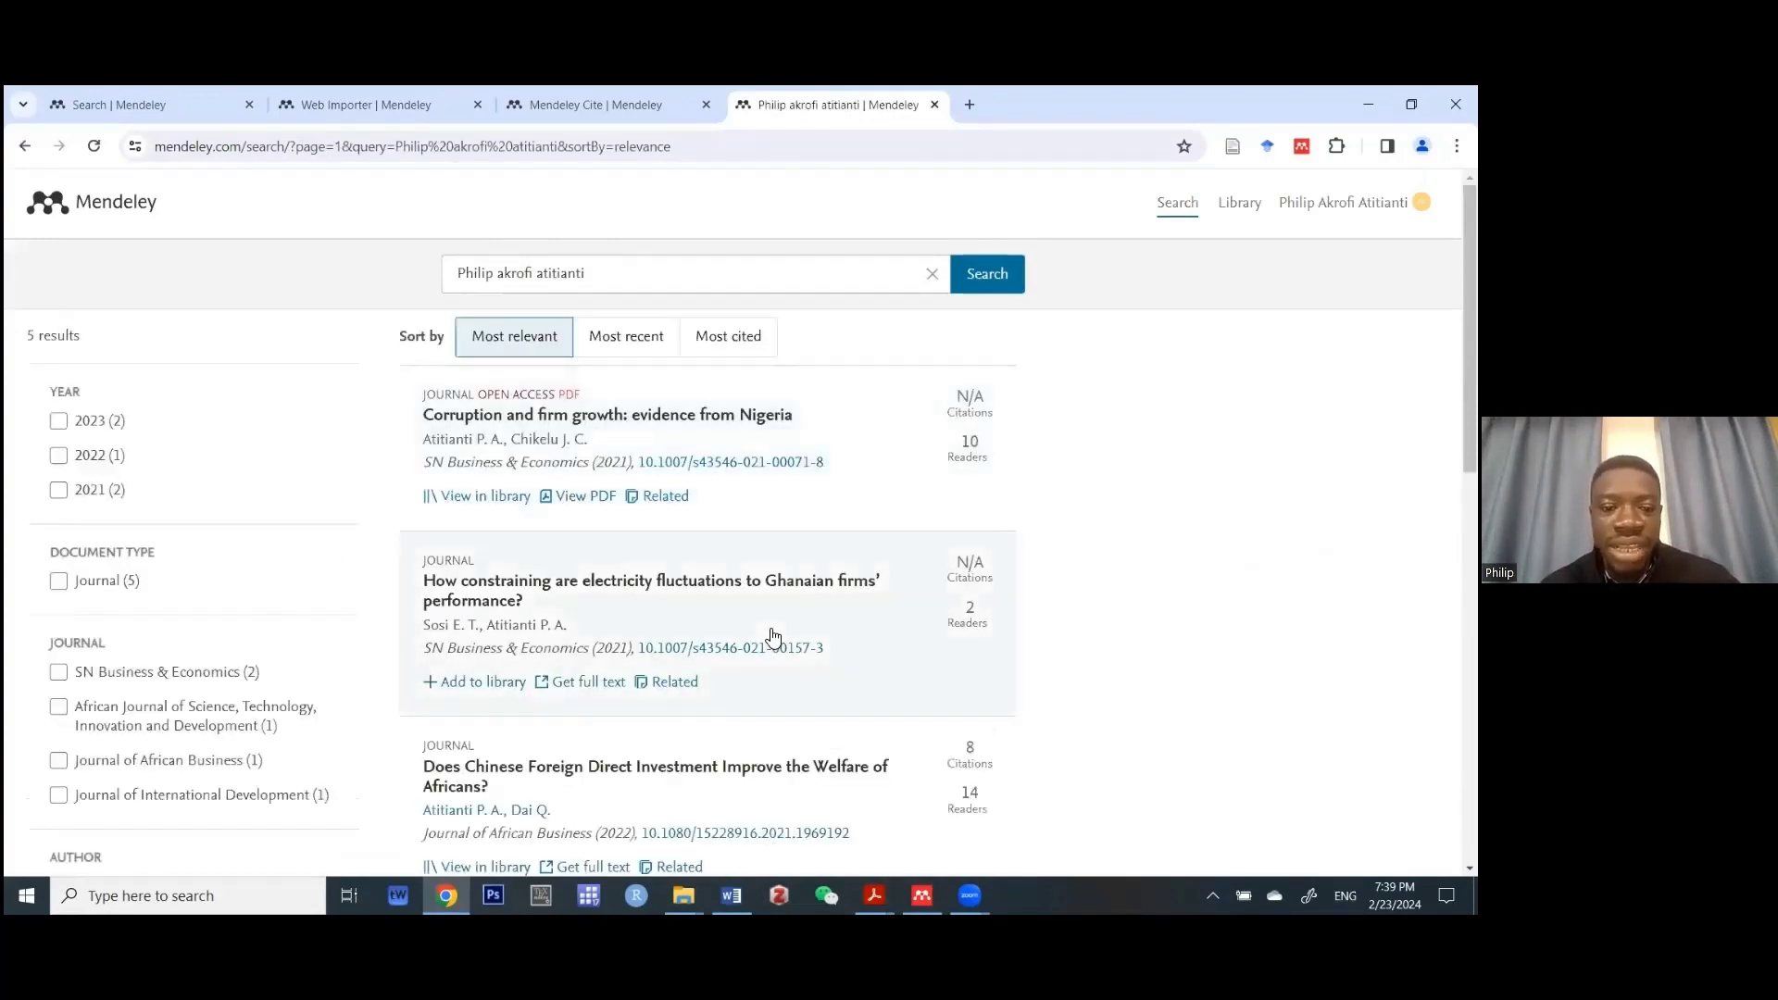
- Add the article "How constraining are electricity fluctuations to Ghanaian firms' performance?" from the search results to the library
{"action": "scroll", "coordinate": [773, 636], "scroll_direction": "down", "scroll_amount": 2}
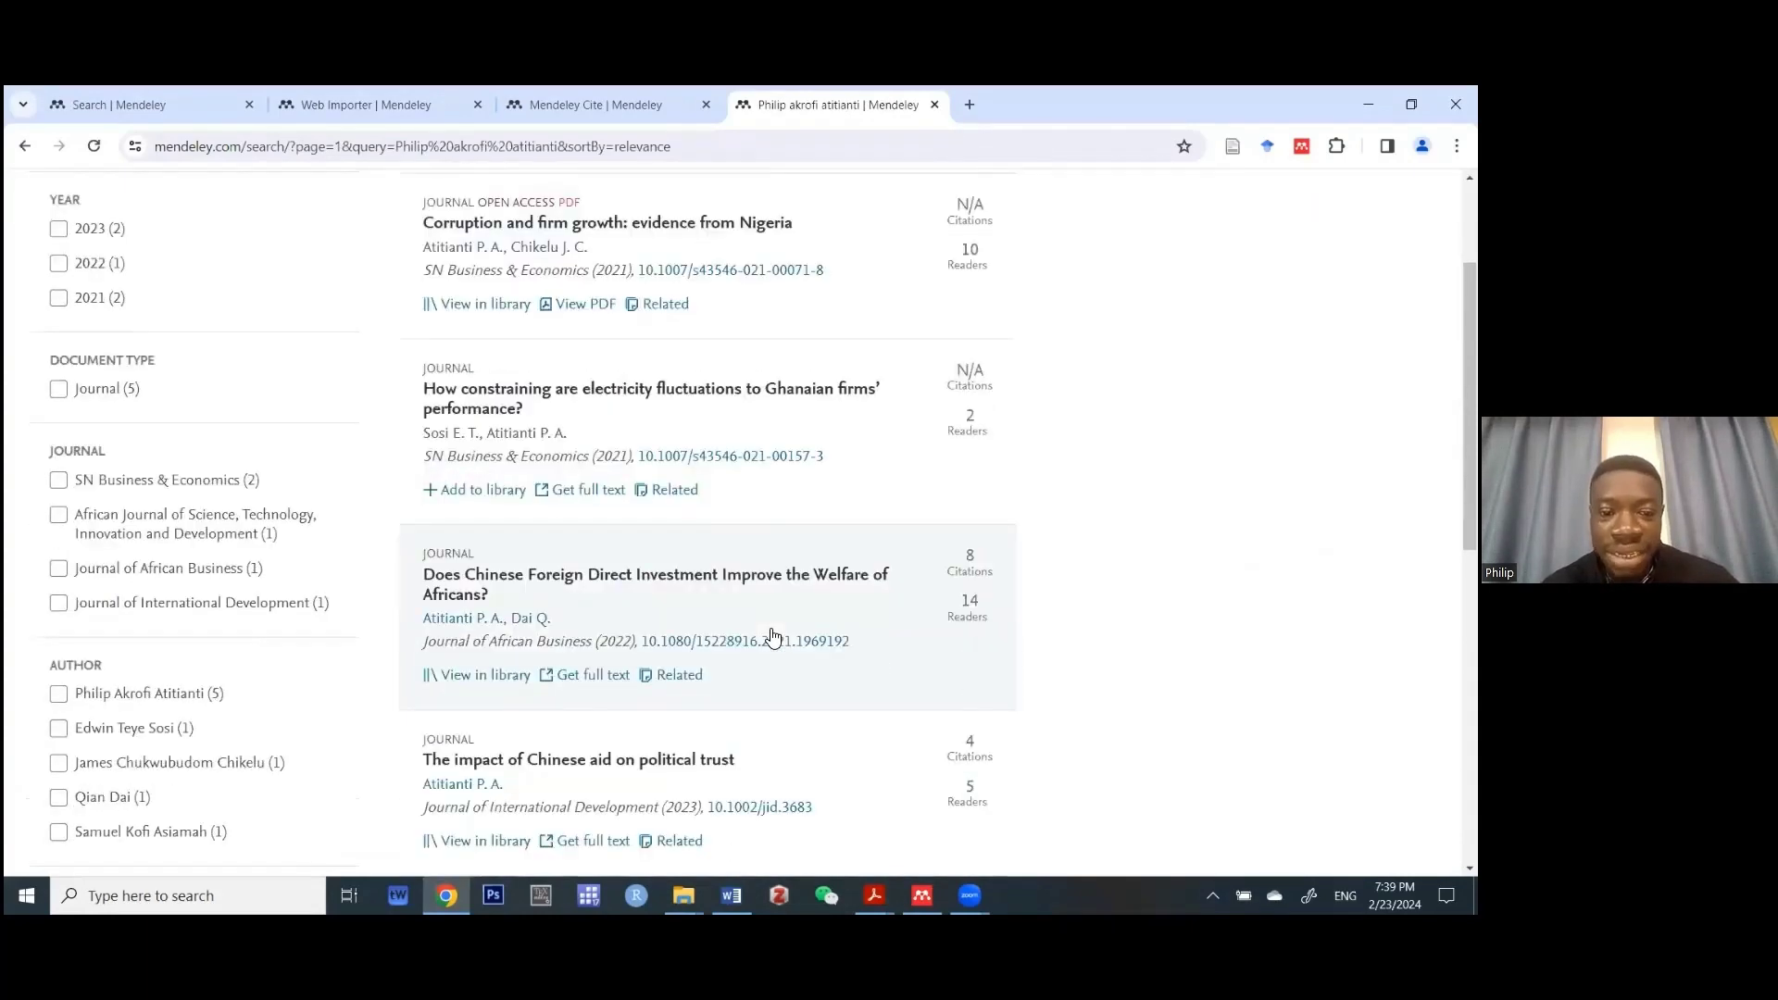
{"action": "scroll", "coordinate": [773, 637], "scroll_direction": "down", "scroll_amount": 2}
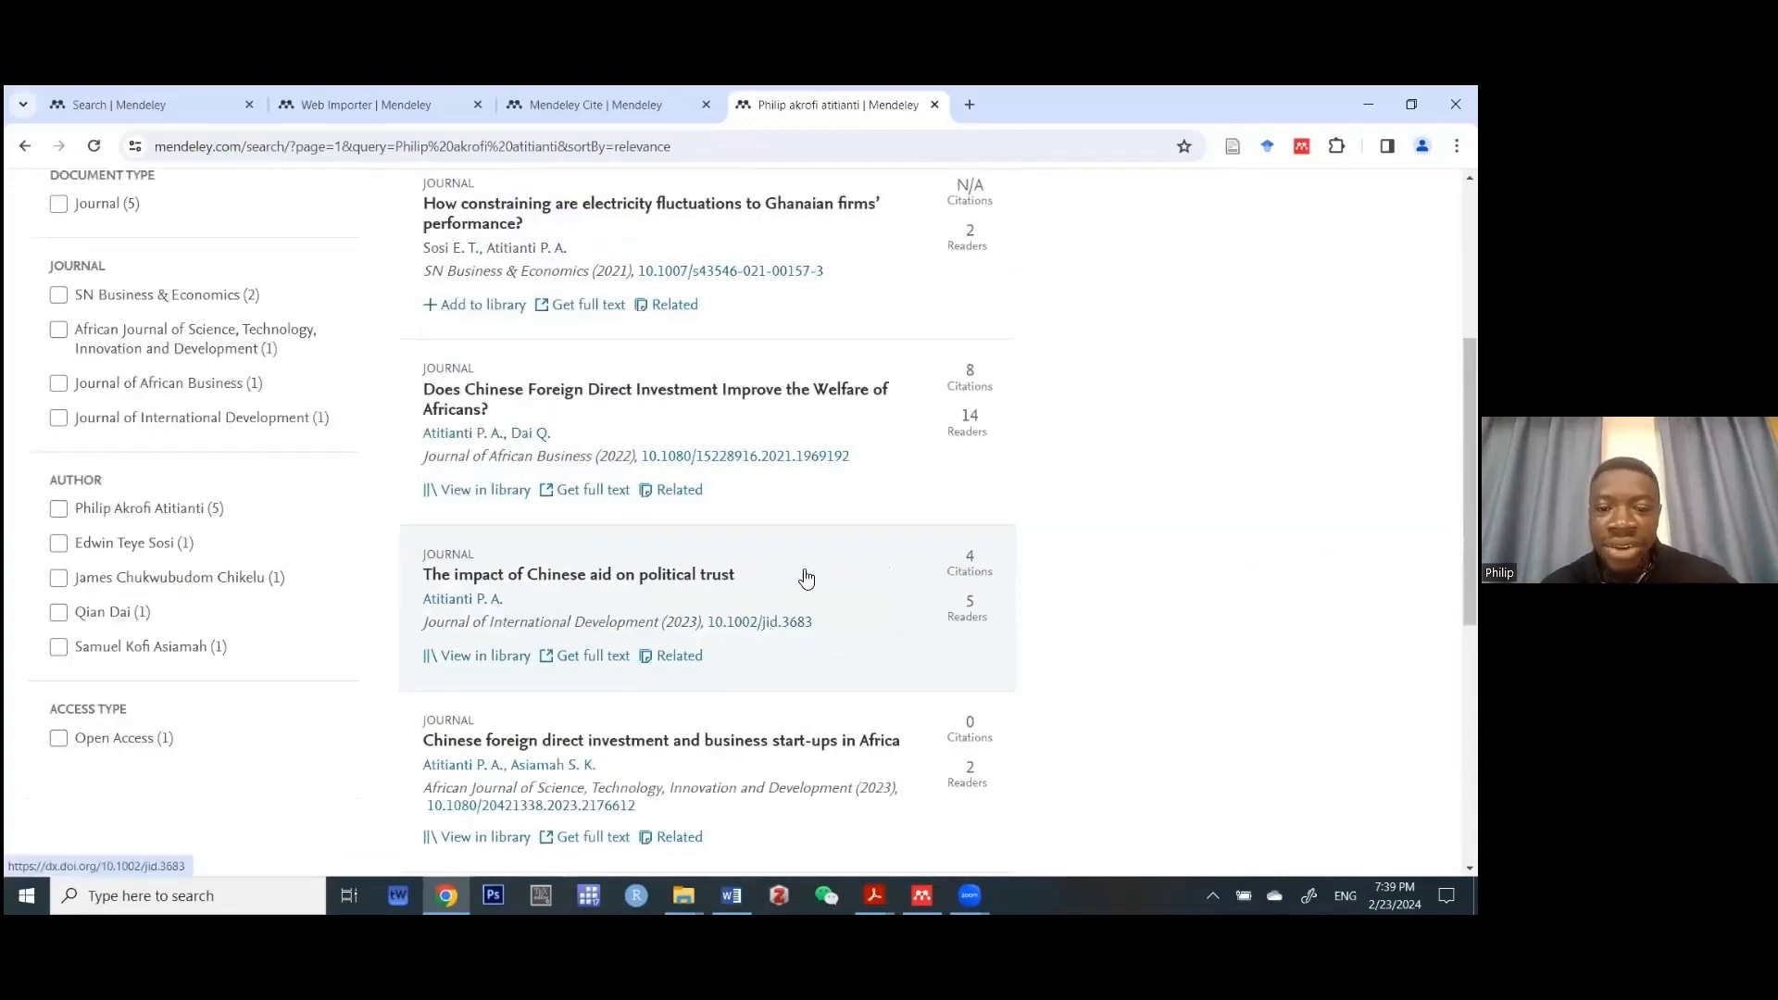
{"action": "scroll", "coordinate": [699, 588], "scroll_direction": "down", "scroll_amount": 1}
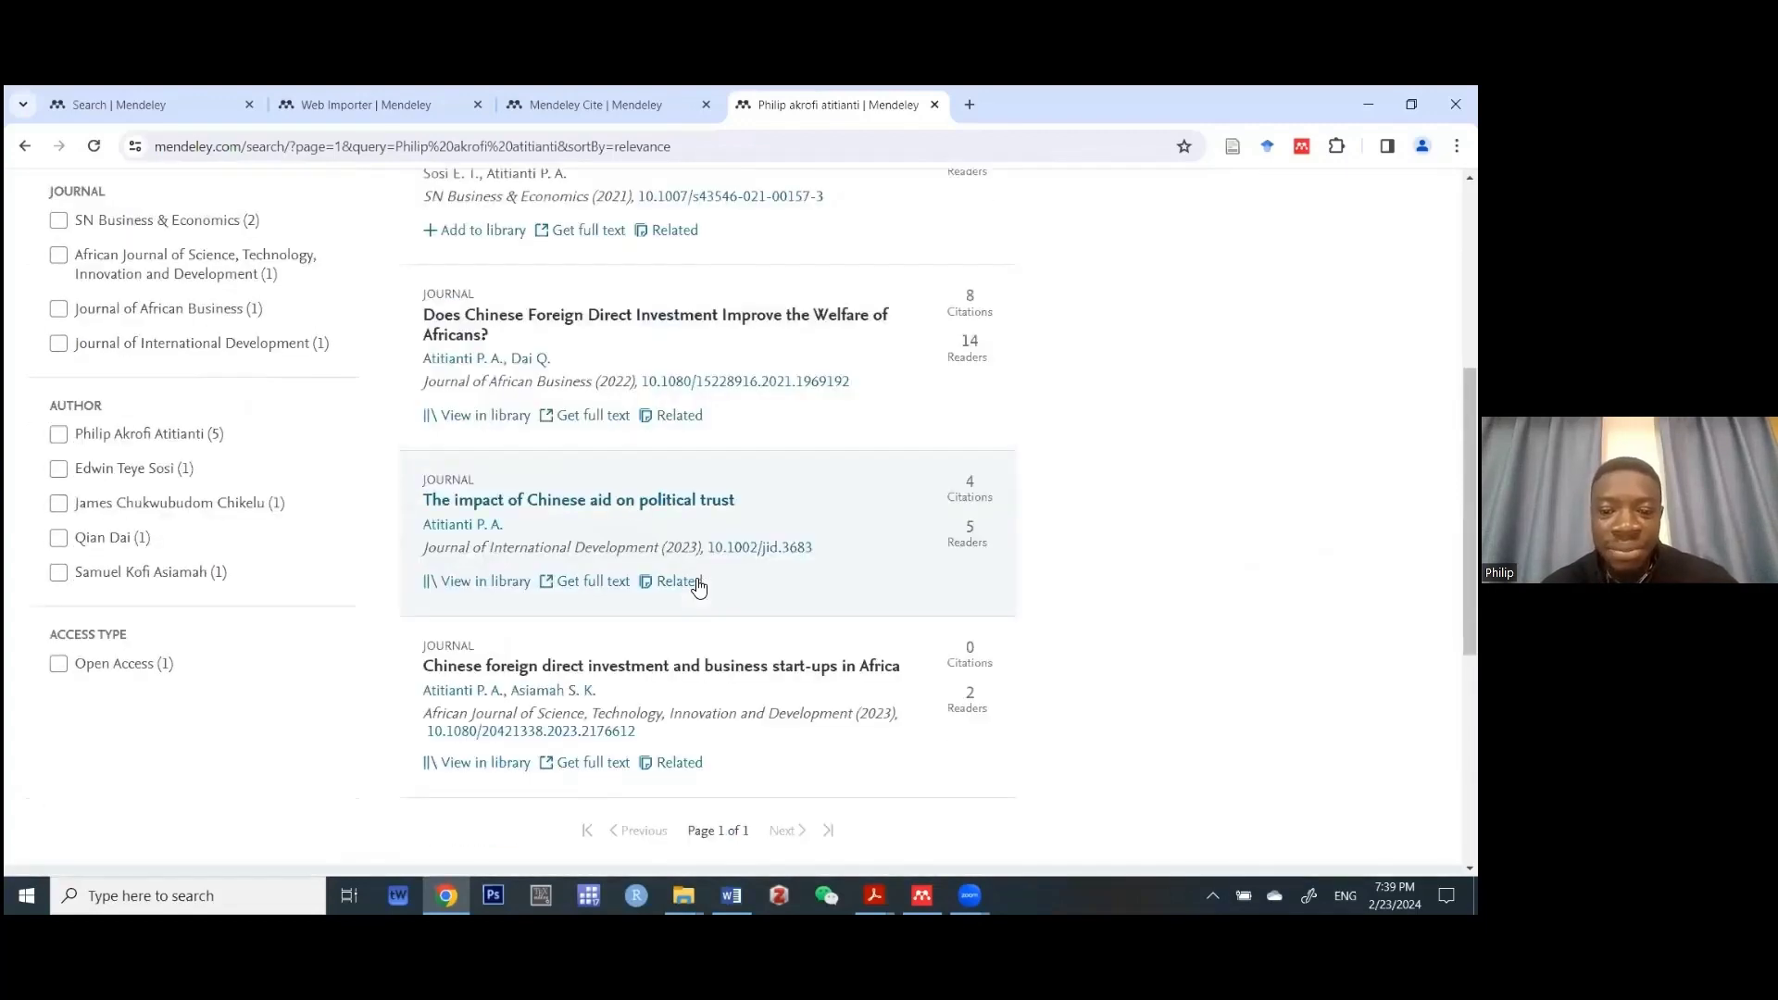
{"action": "scroll", "coordinate": [700, 588], "scroll_direction": "up", "scroll_amount": 2}
{"action": "scroll", "coordinate": [699, 588], "scroll_direction": "up", "scroll_amount": 1}
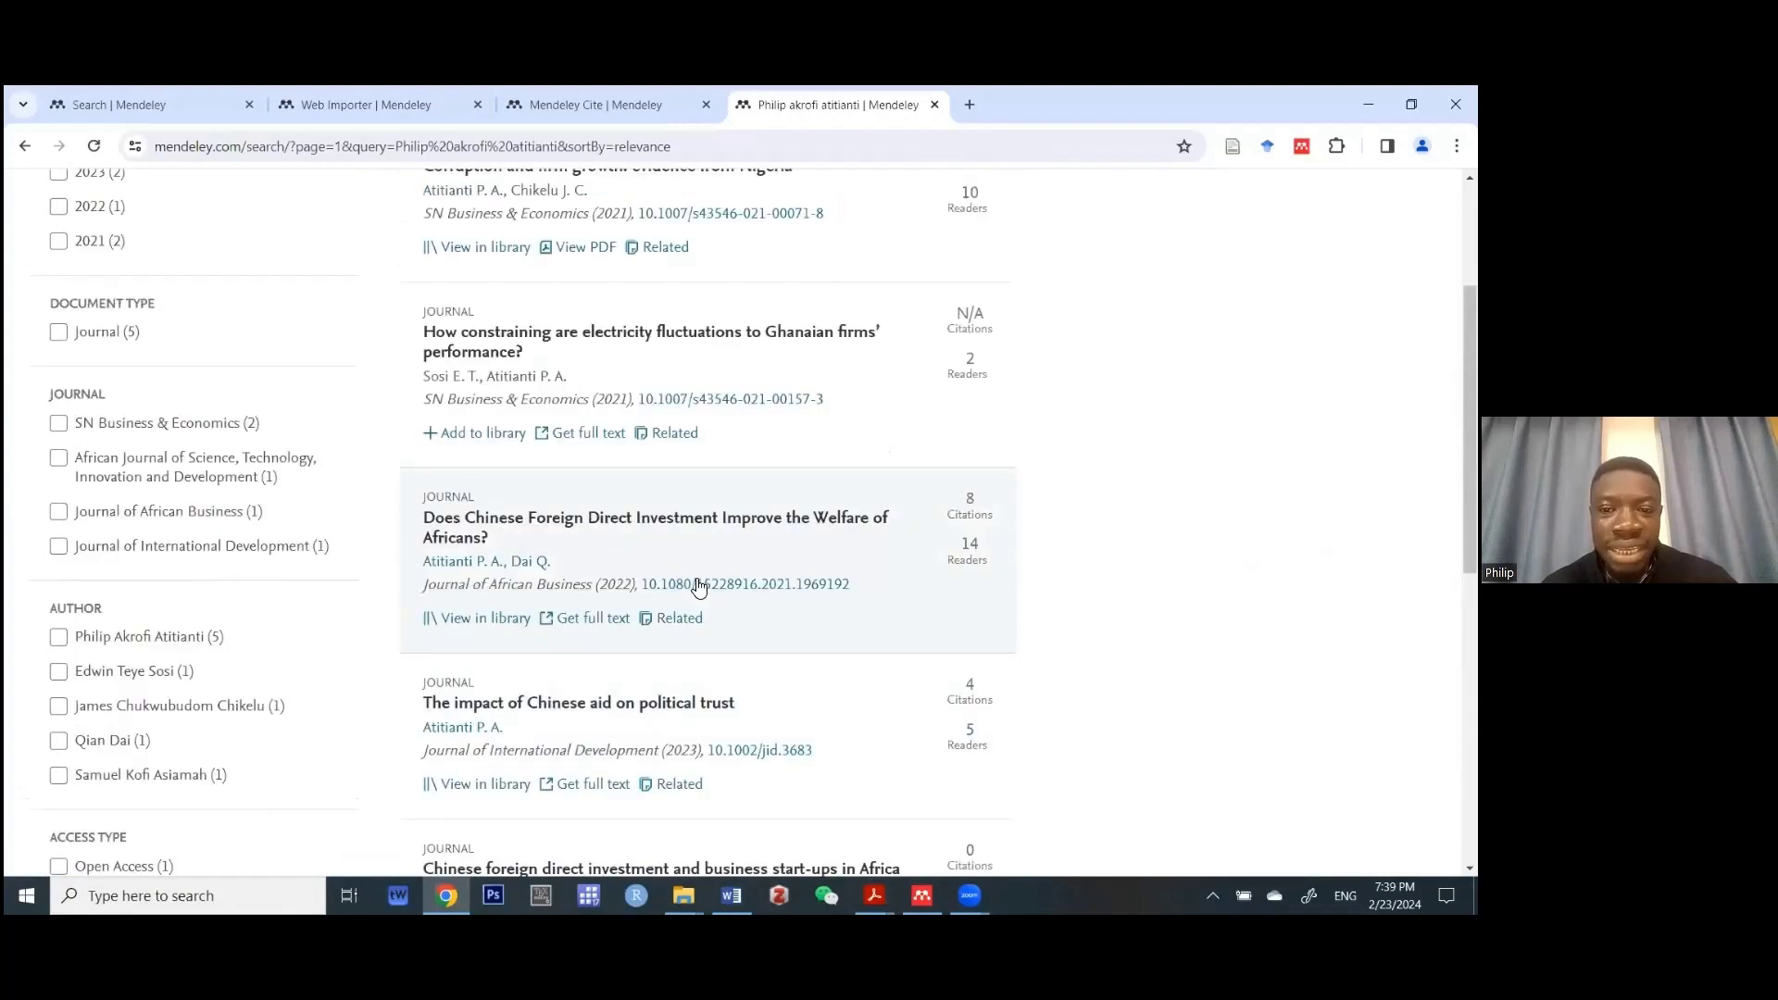
{"action": "scroll", "coordinate": [699, 588], "scroll_direction": "down", "scroll_amount": 3}
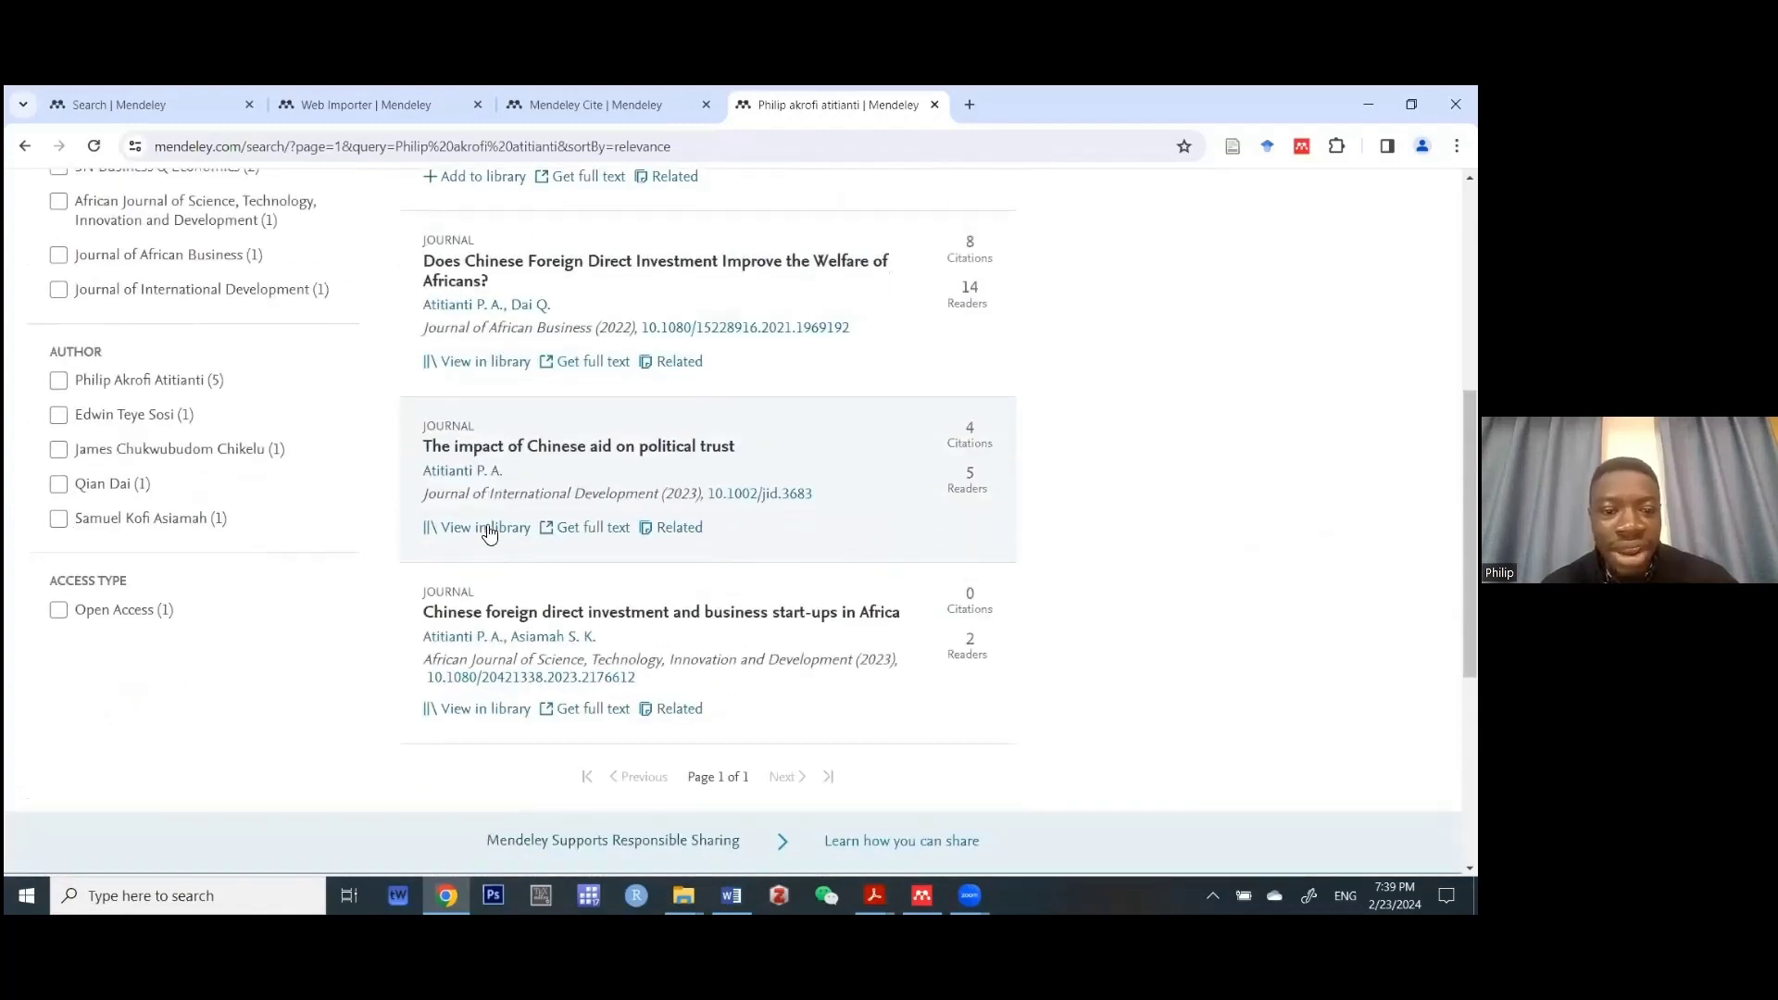
{"action": "scroll", "coordinate": [550, 479], "scroll_direction": "up", "scroll_amount": 1}
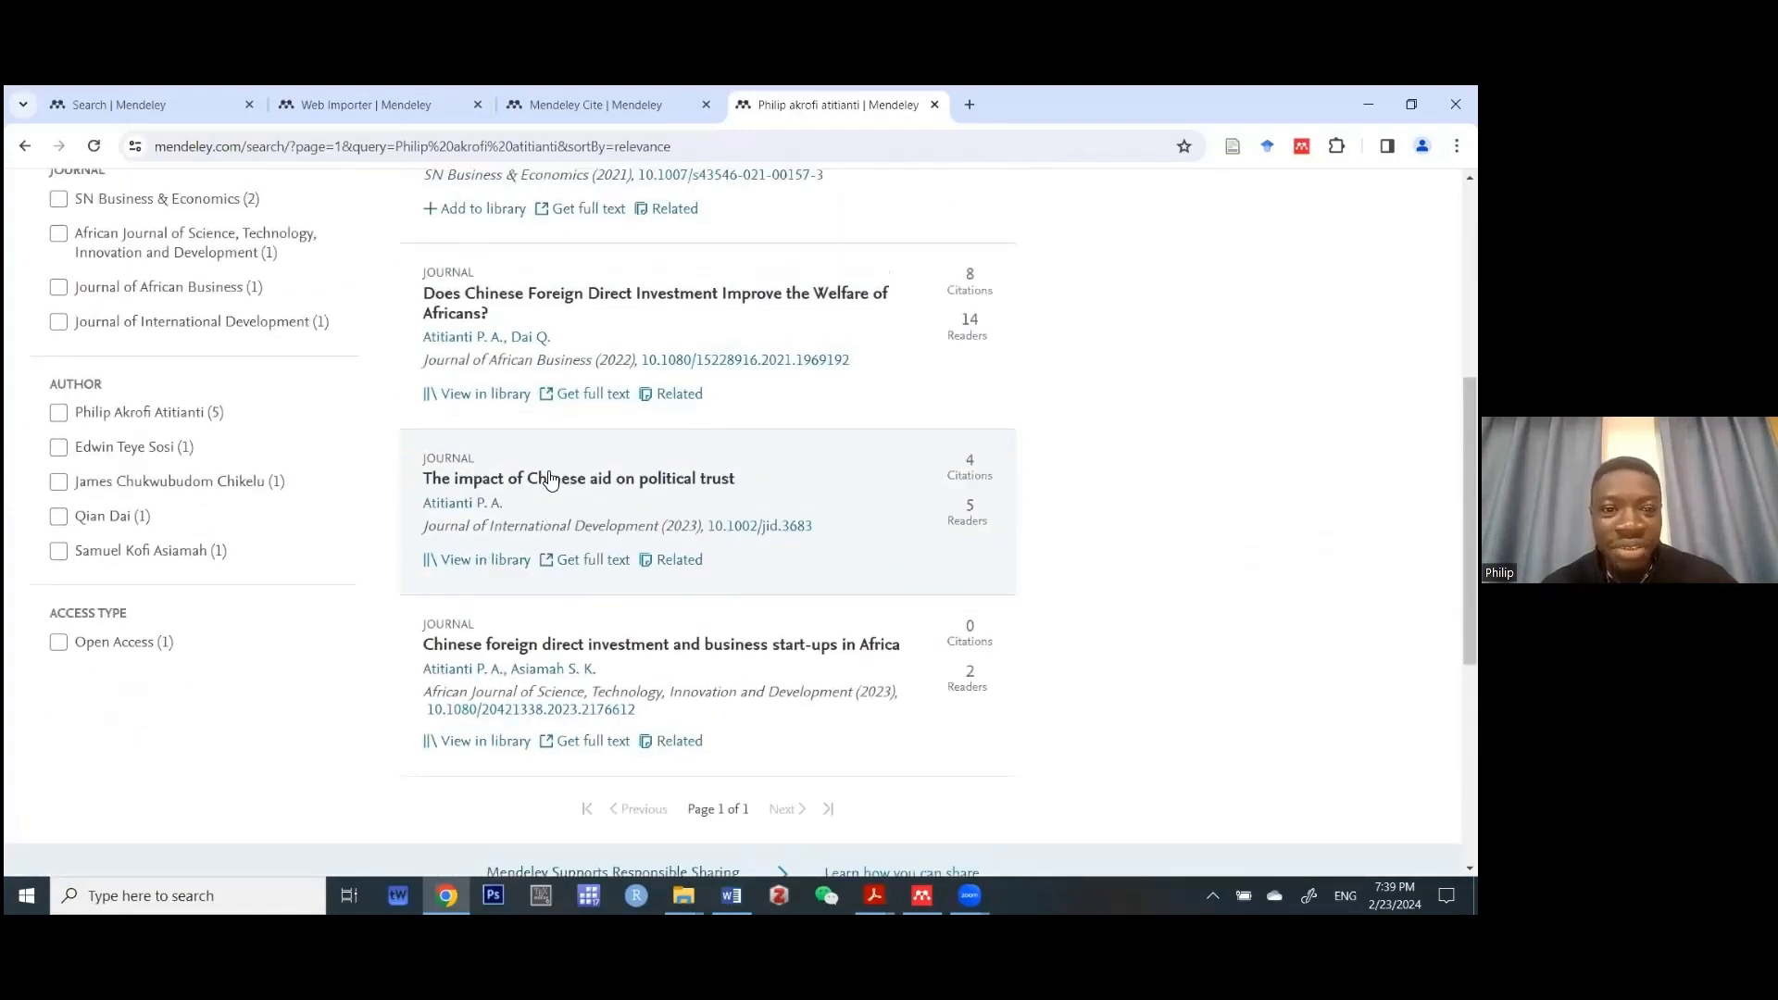
{"action": "scroll", "coordinate": [509, 296], "scroll_direction": "up", "scroll_amount": 1}
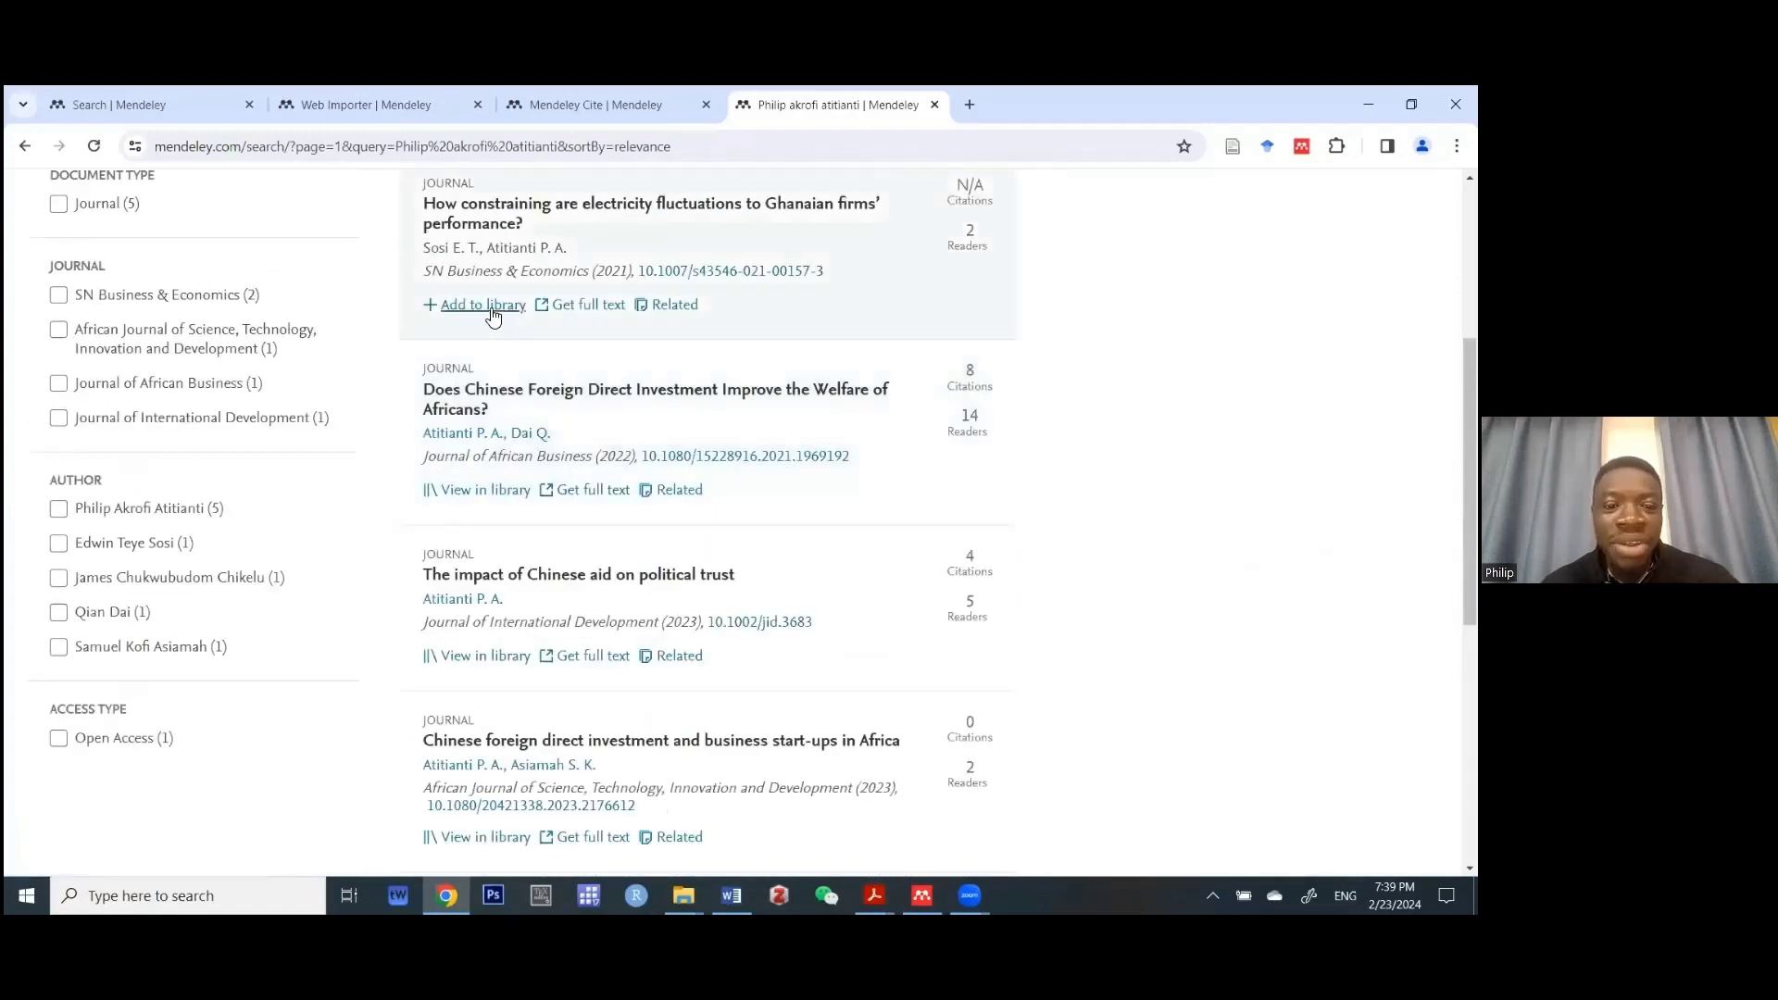
{"action": "left_click", "coordinate": [491, 313]}
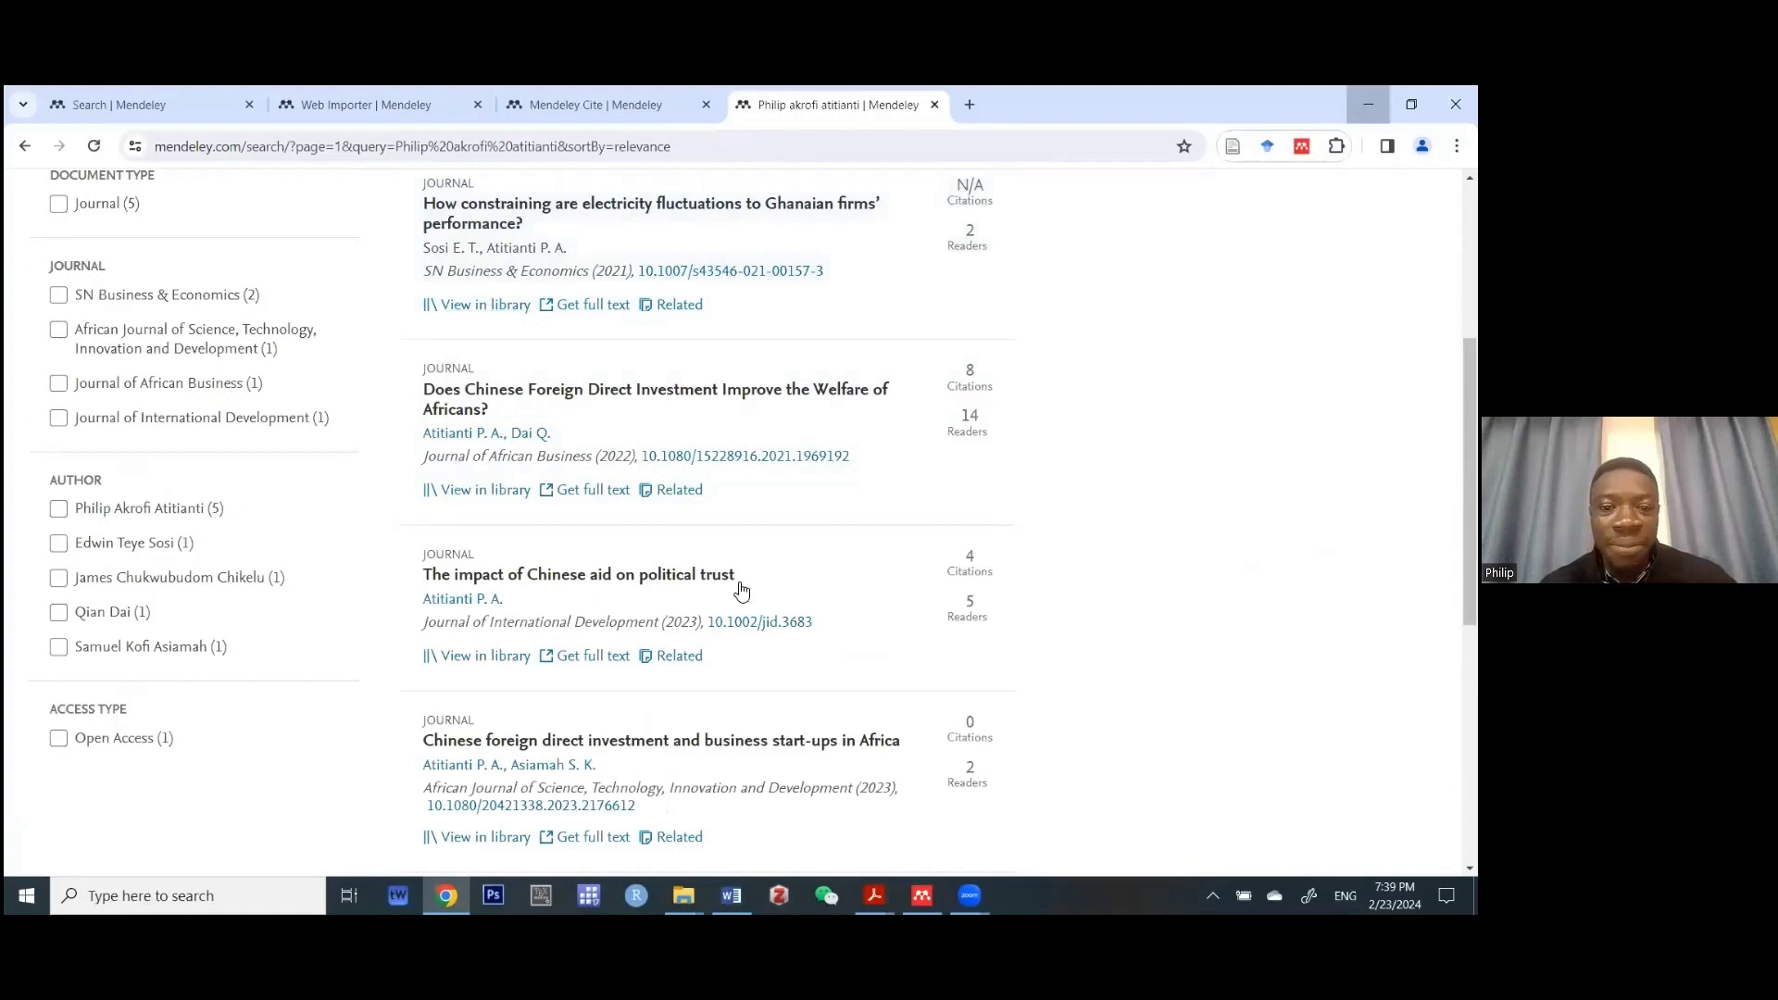
- Switch to Mendeley, close the notebook, and view the Recently Added, Recently Read and Favorites lists
{"action": "key", "text": "alt+Tab"}
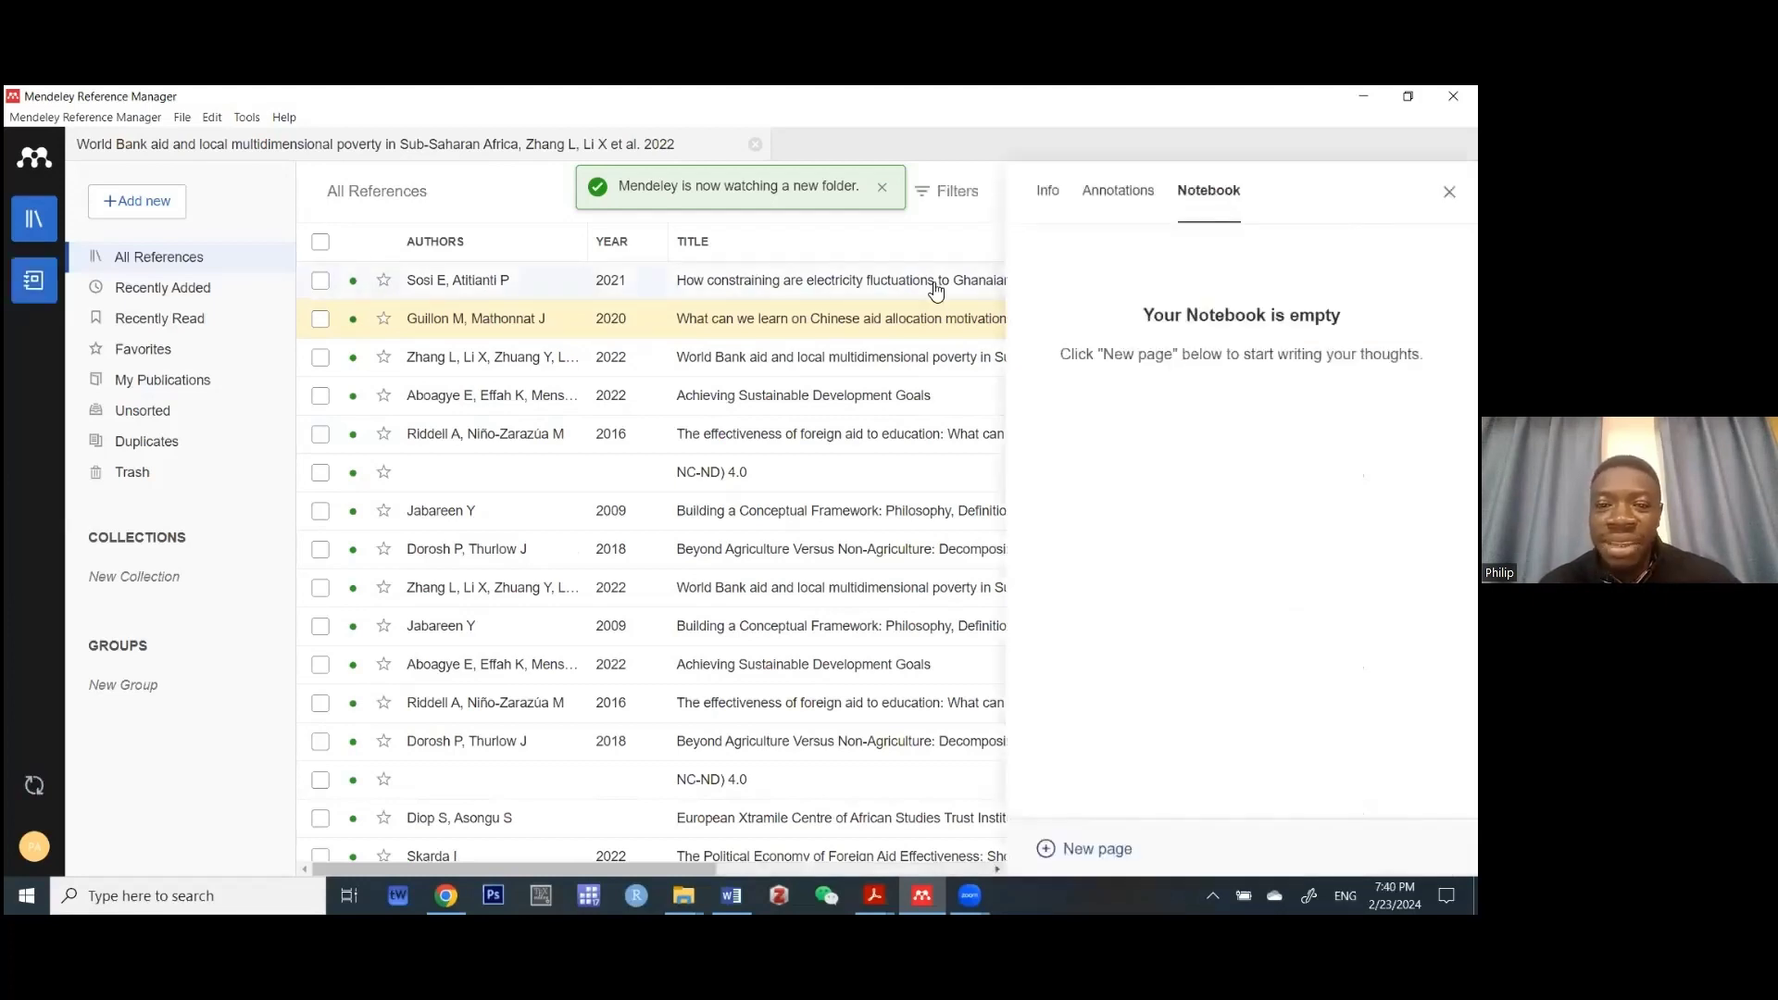
{"action": "key", "text": "Escape"}
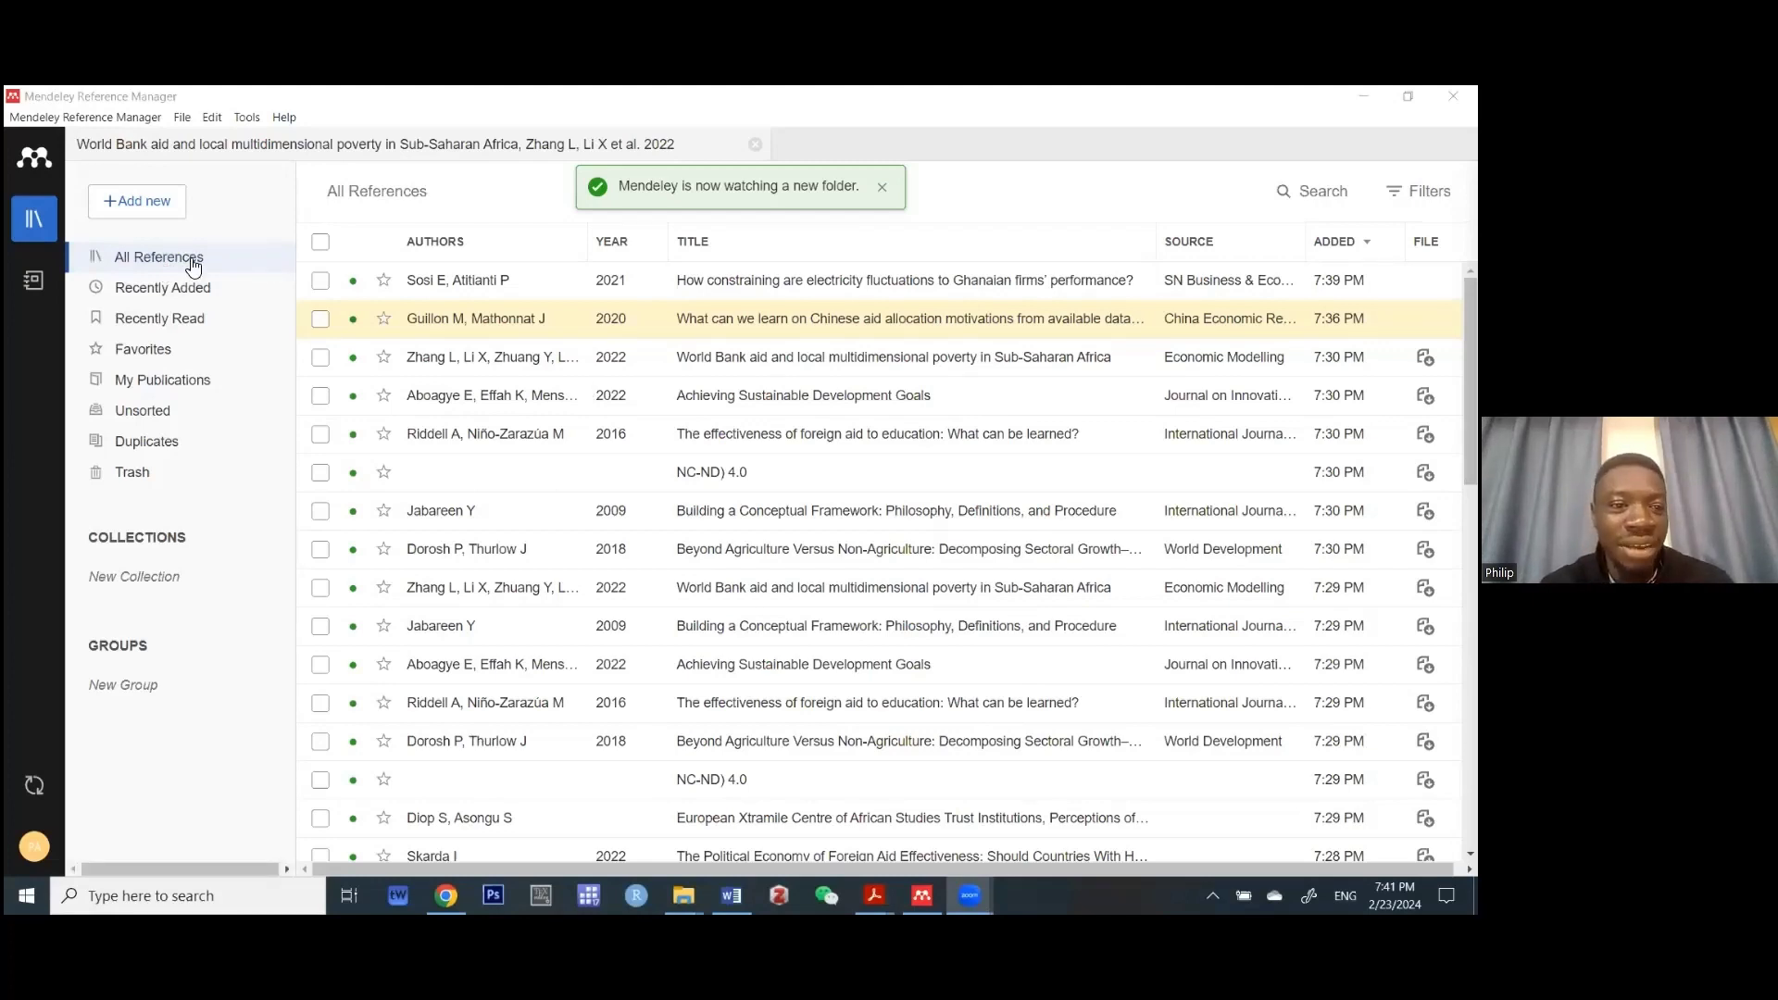
{"action": "left_click", "coordinate": [146, 302]}
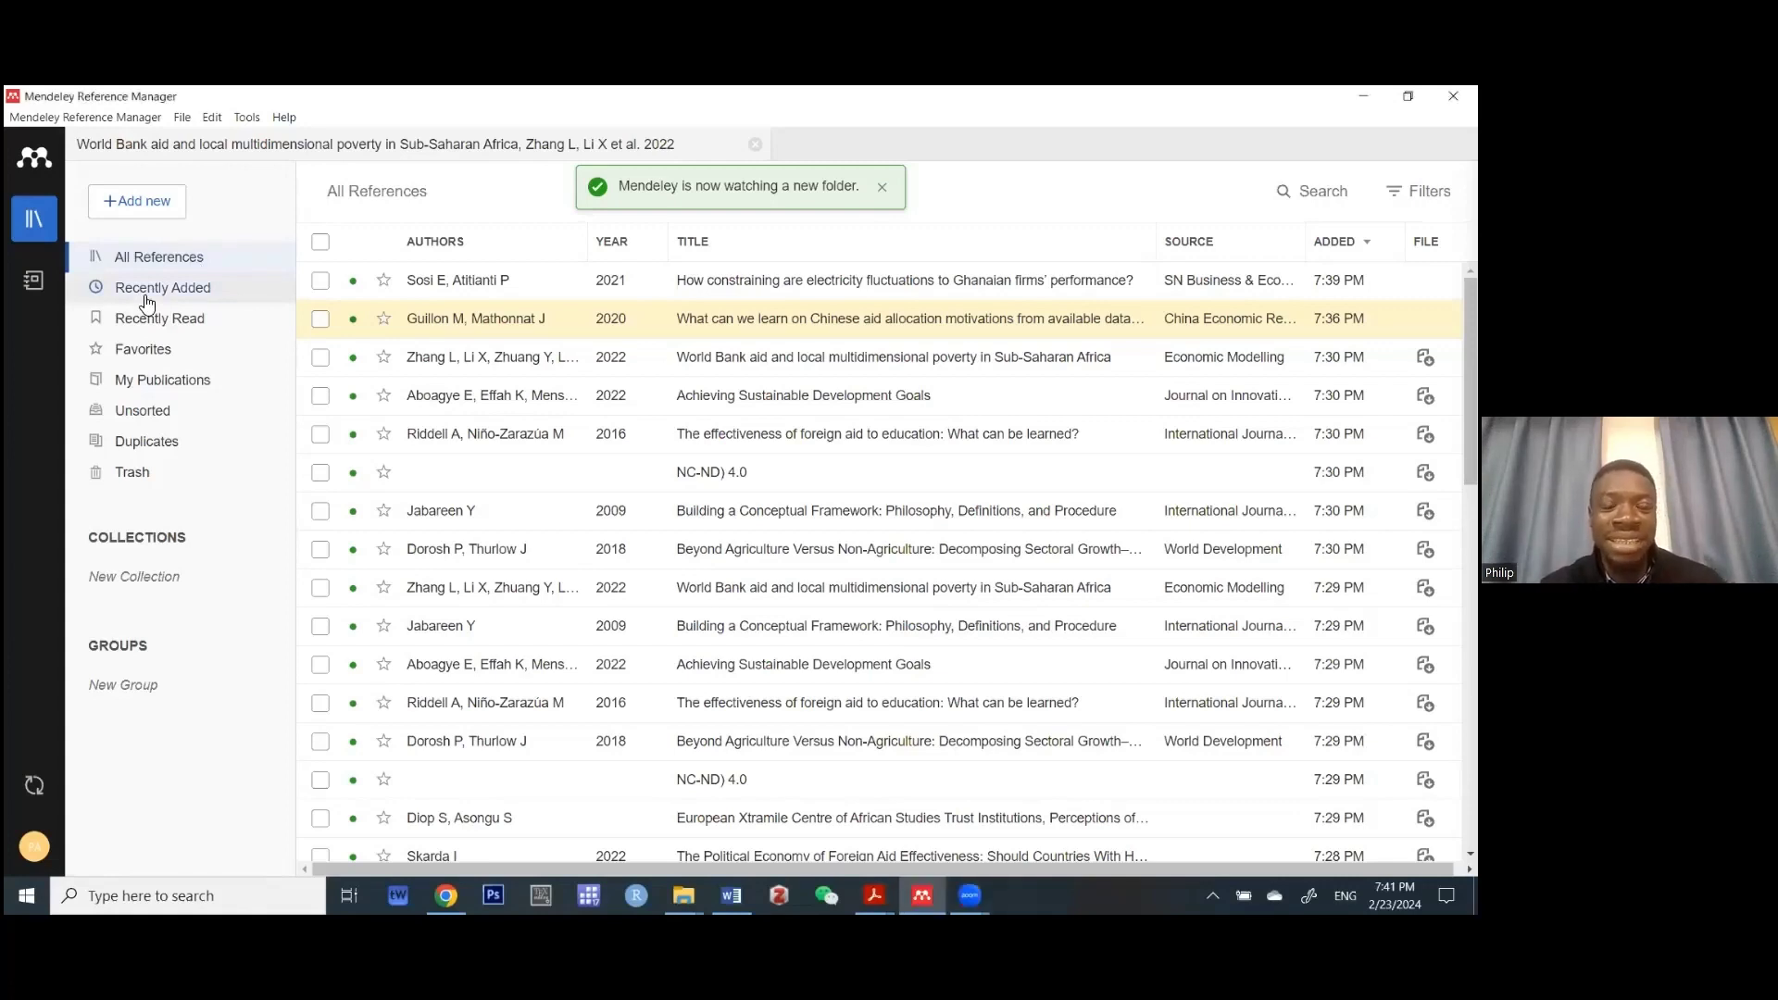
{"action": "left_click", "coordinate": [146, 303]}
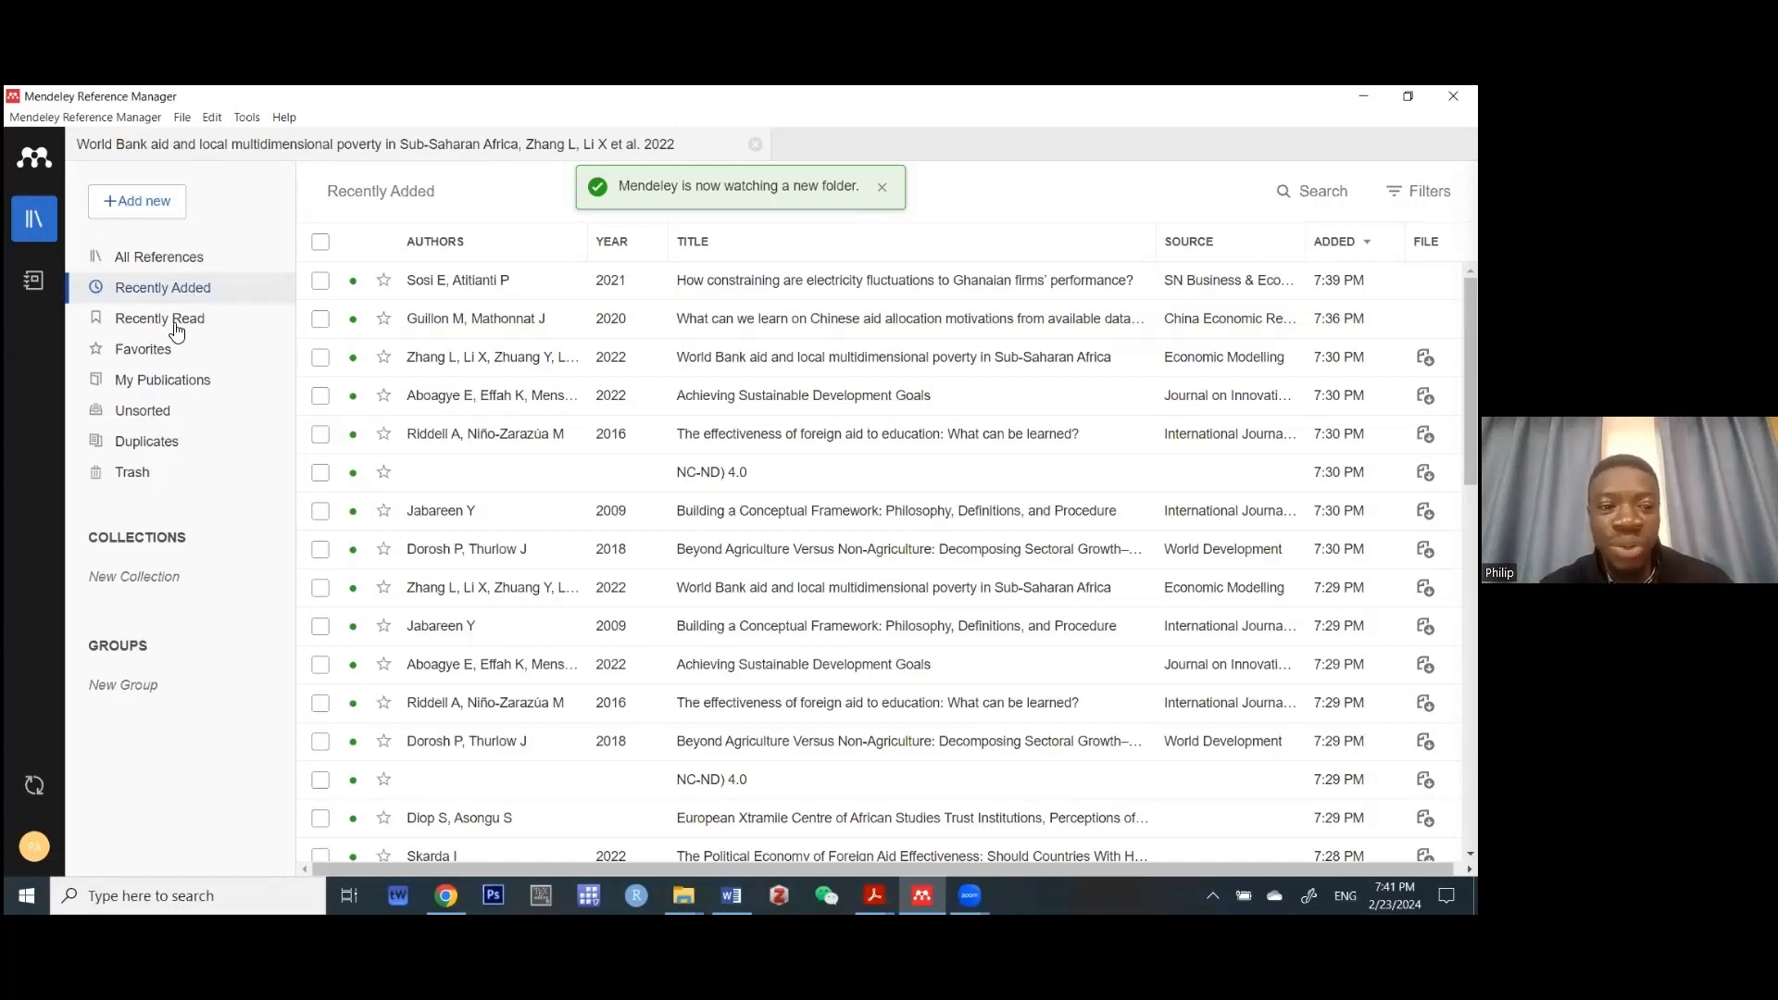
{"action": "left_click", "coordinate": [175, 324]}
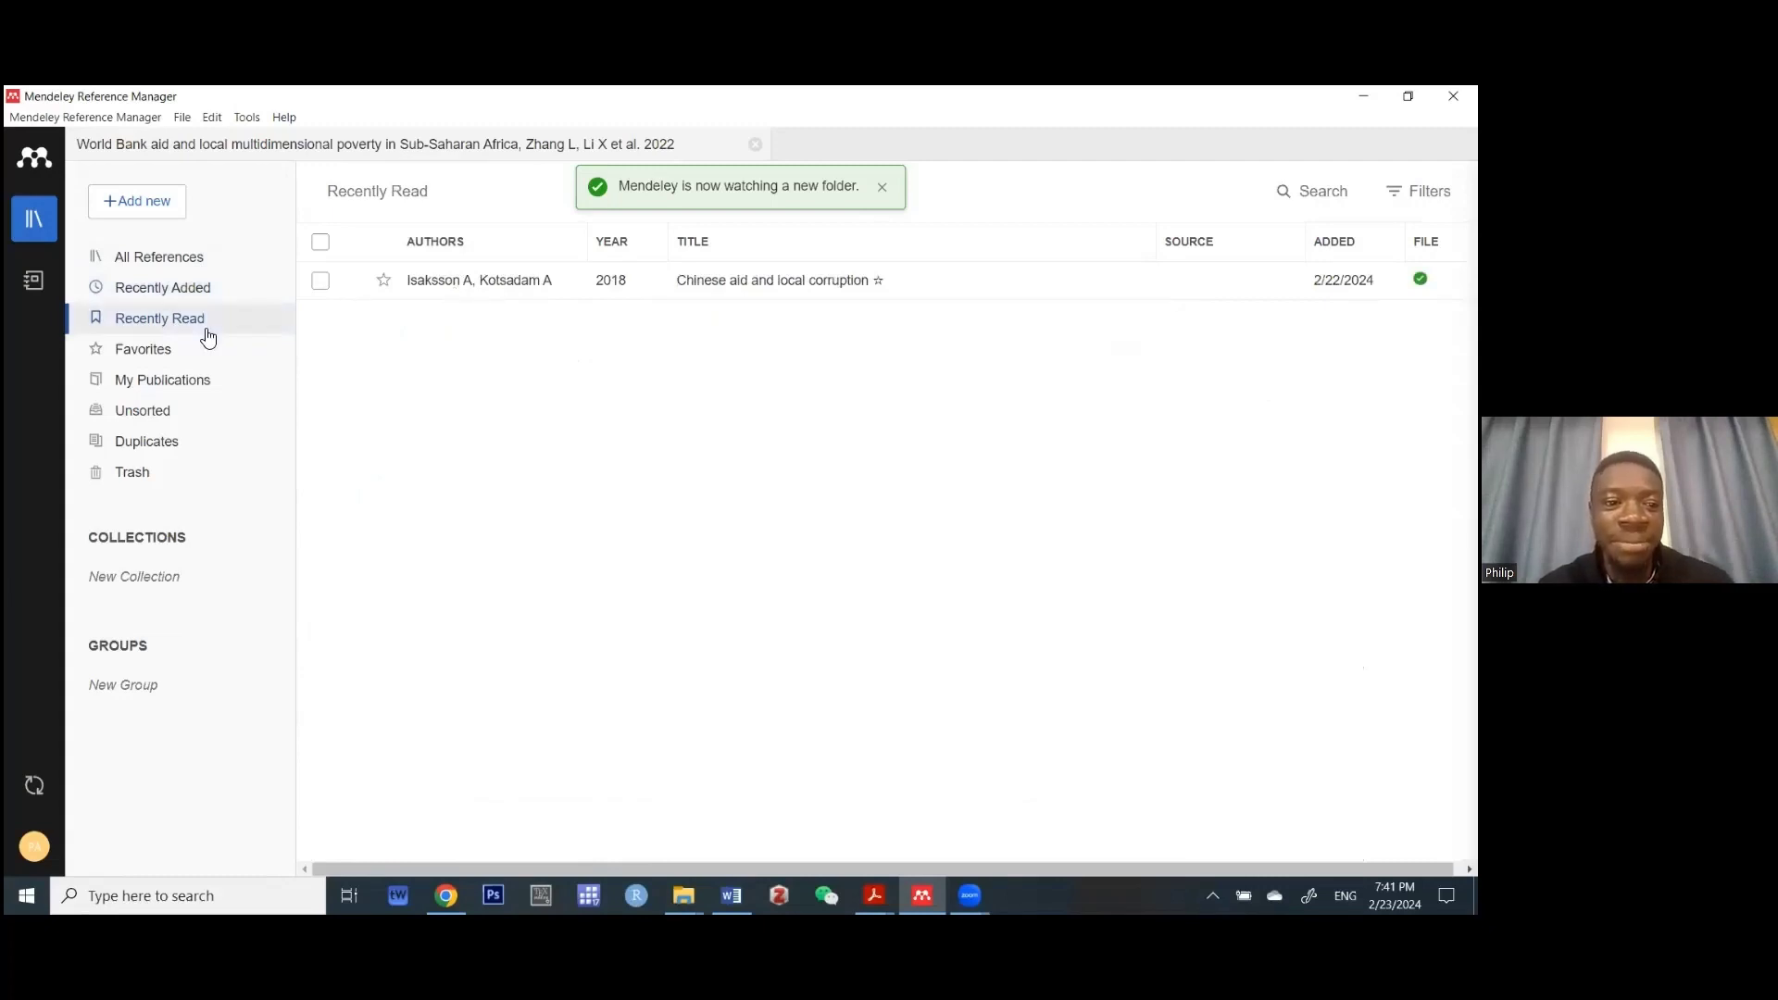
{"action": "left_click", "coordinate": [159, 364]}
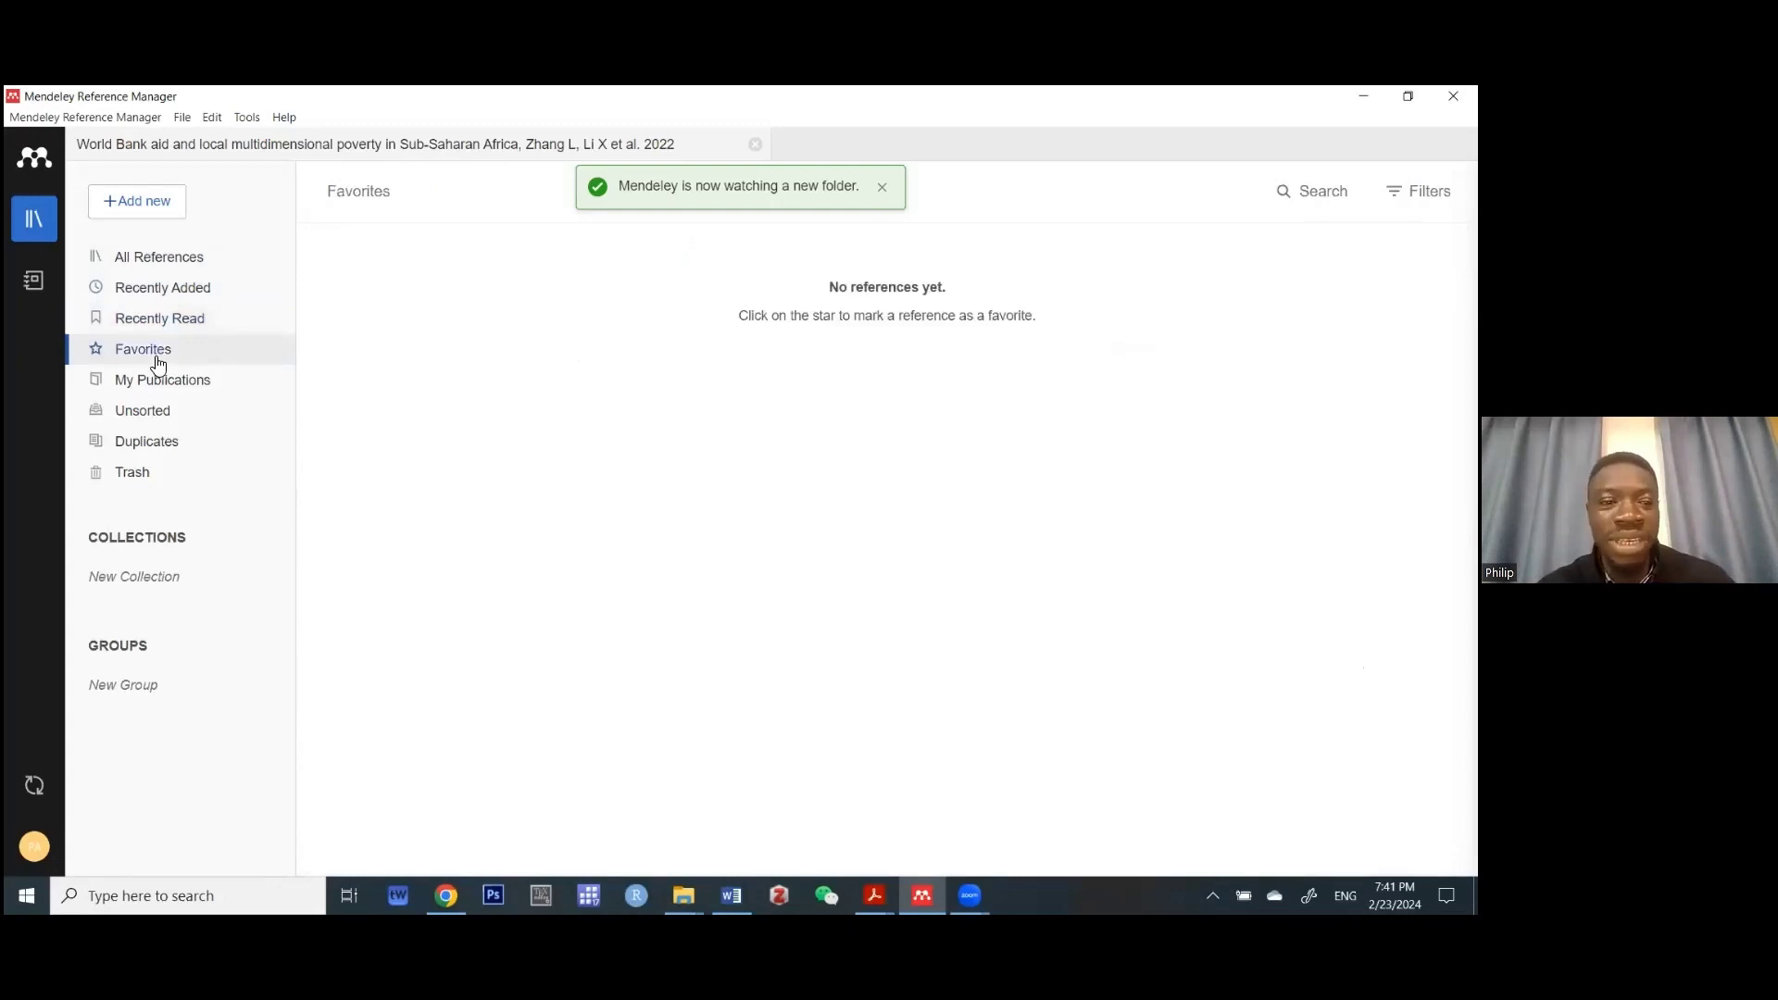
- Mark the five most recently added references in All References as favorites and open the Favorites list
{"action": "left_click", "coordinate": [171, 268]}
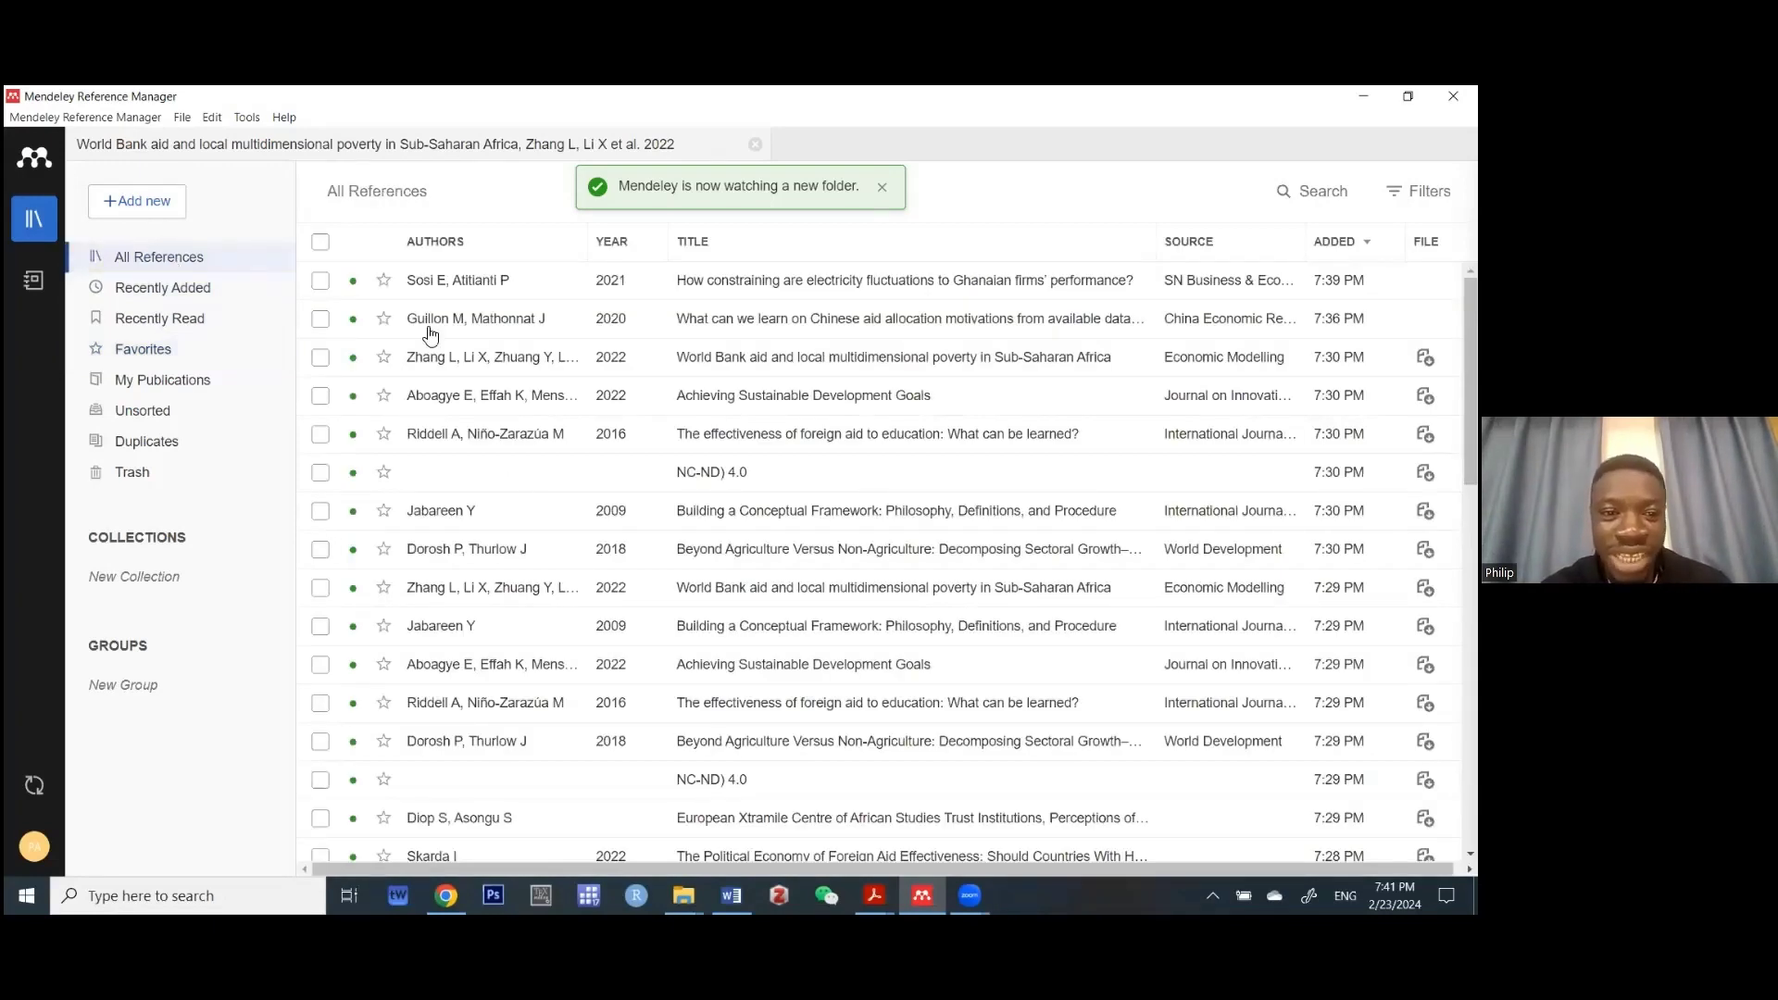
{"action": "left_click", "coordinate": [385, 283]}
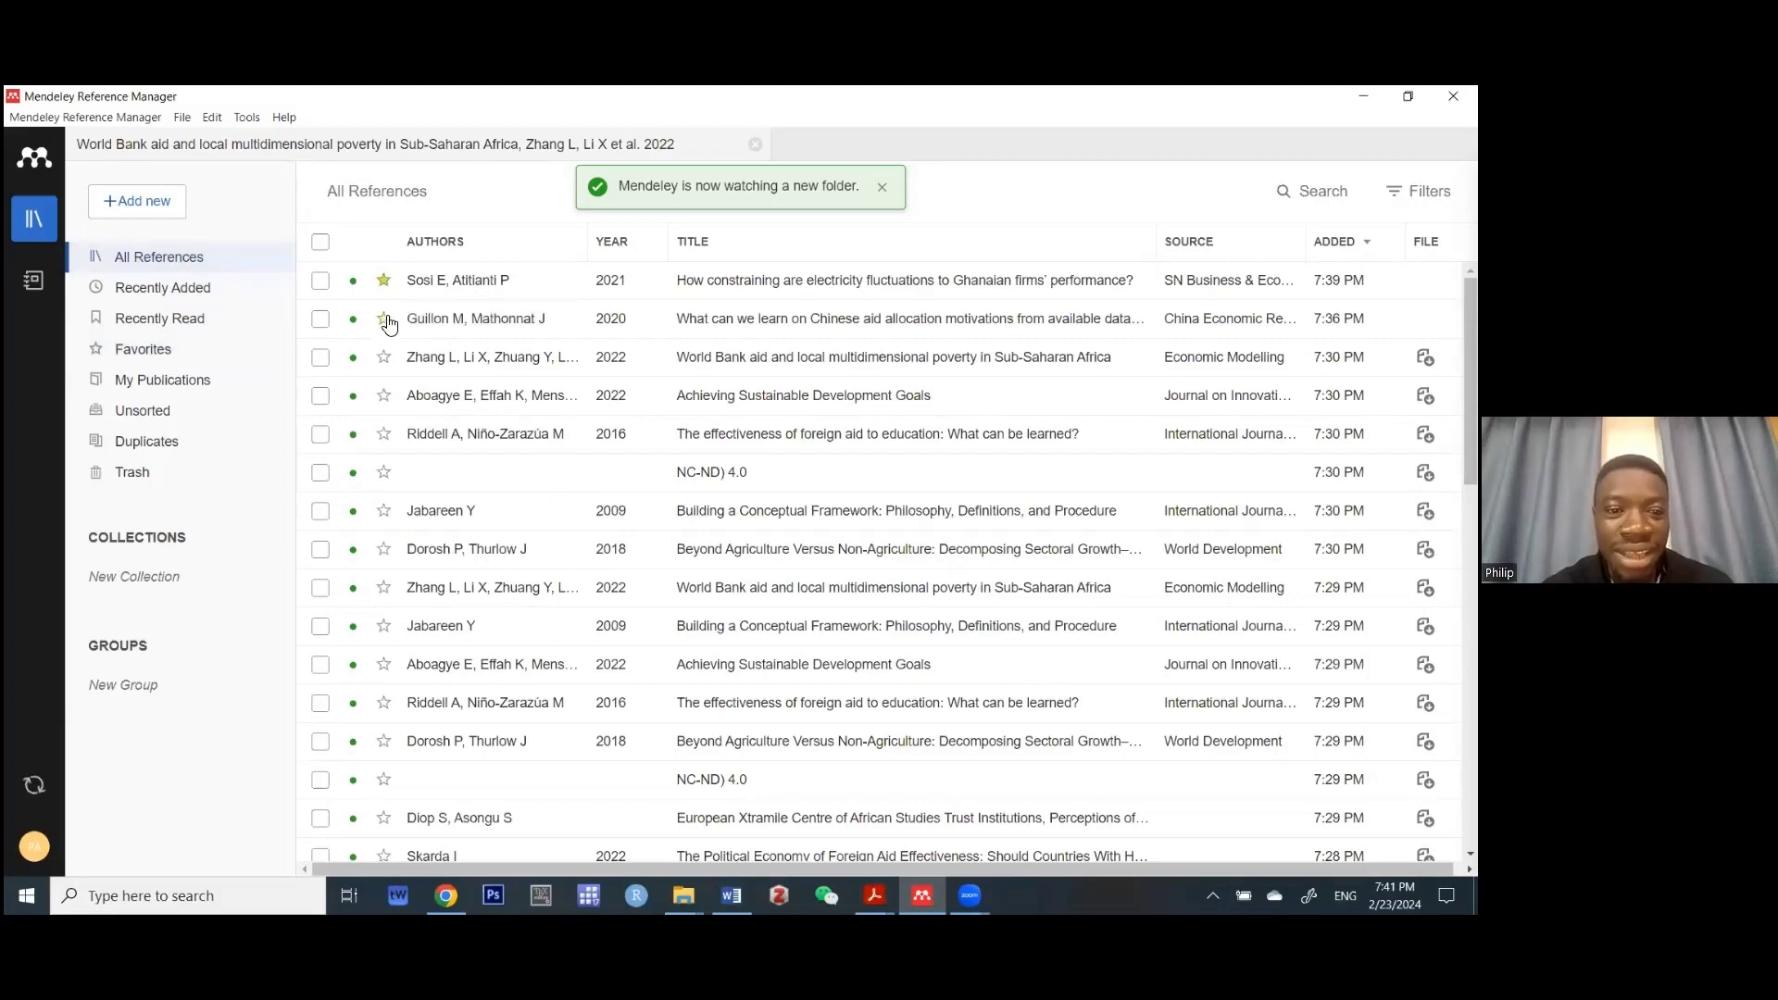
{"action": "left_click", "coordinate": [384, 435]}
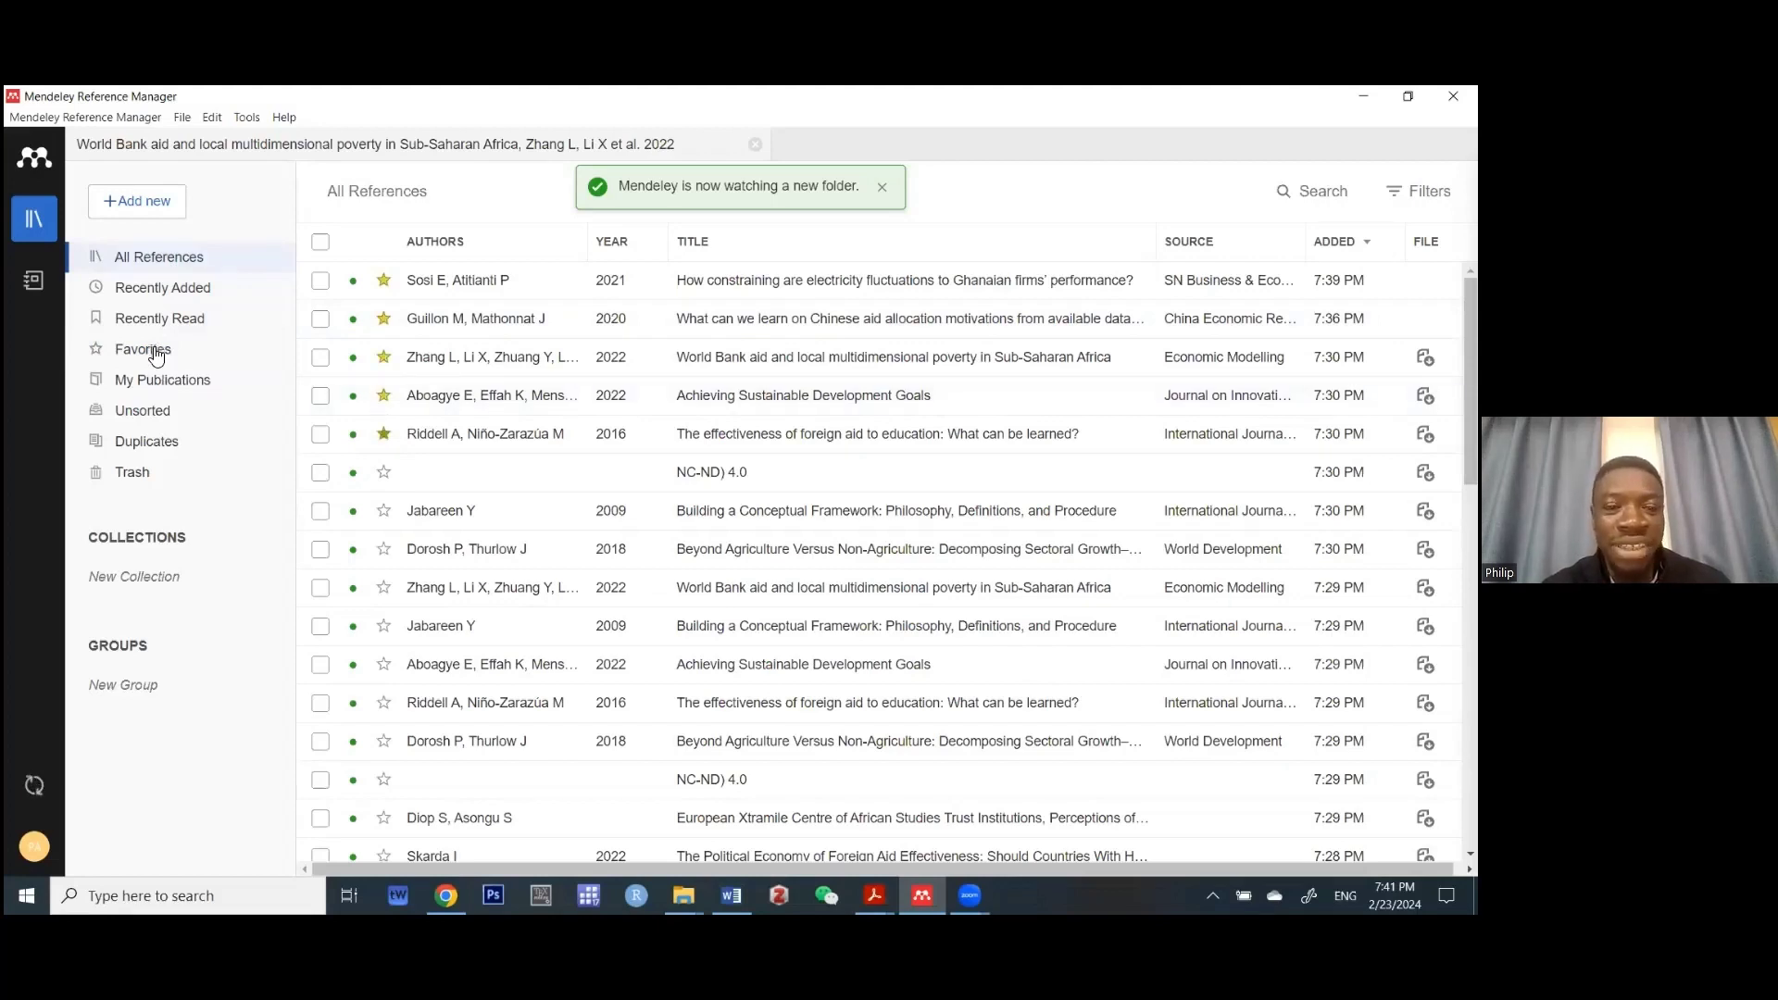
{"action": "left_click", "coordinate": [148, 350]}
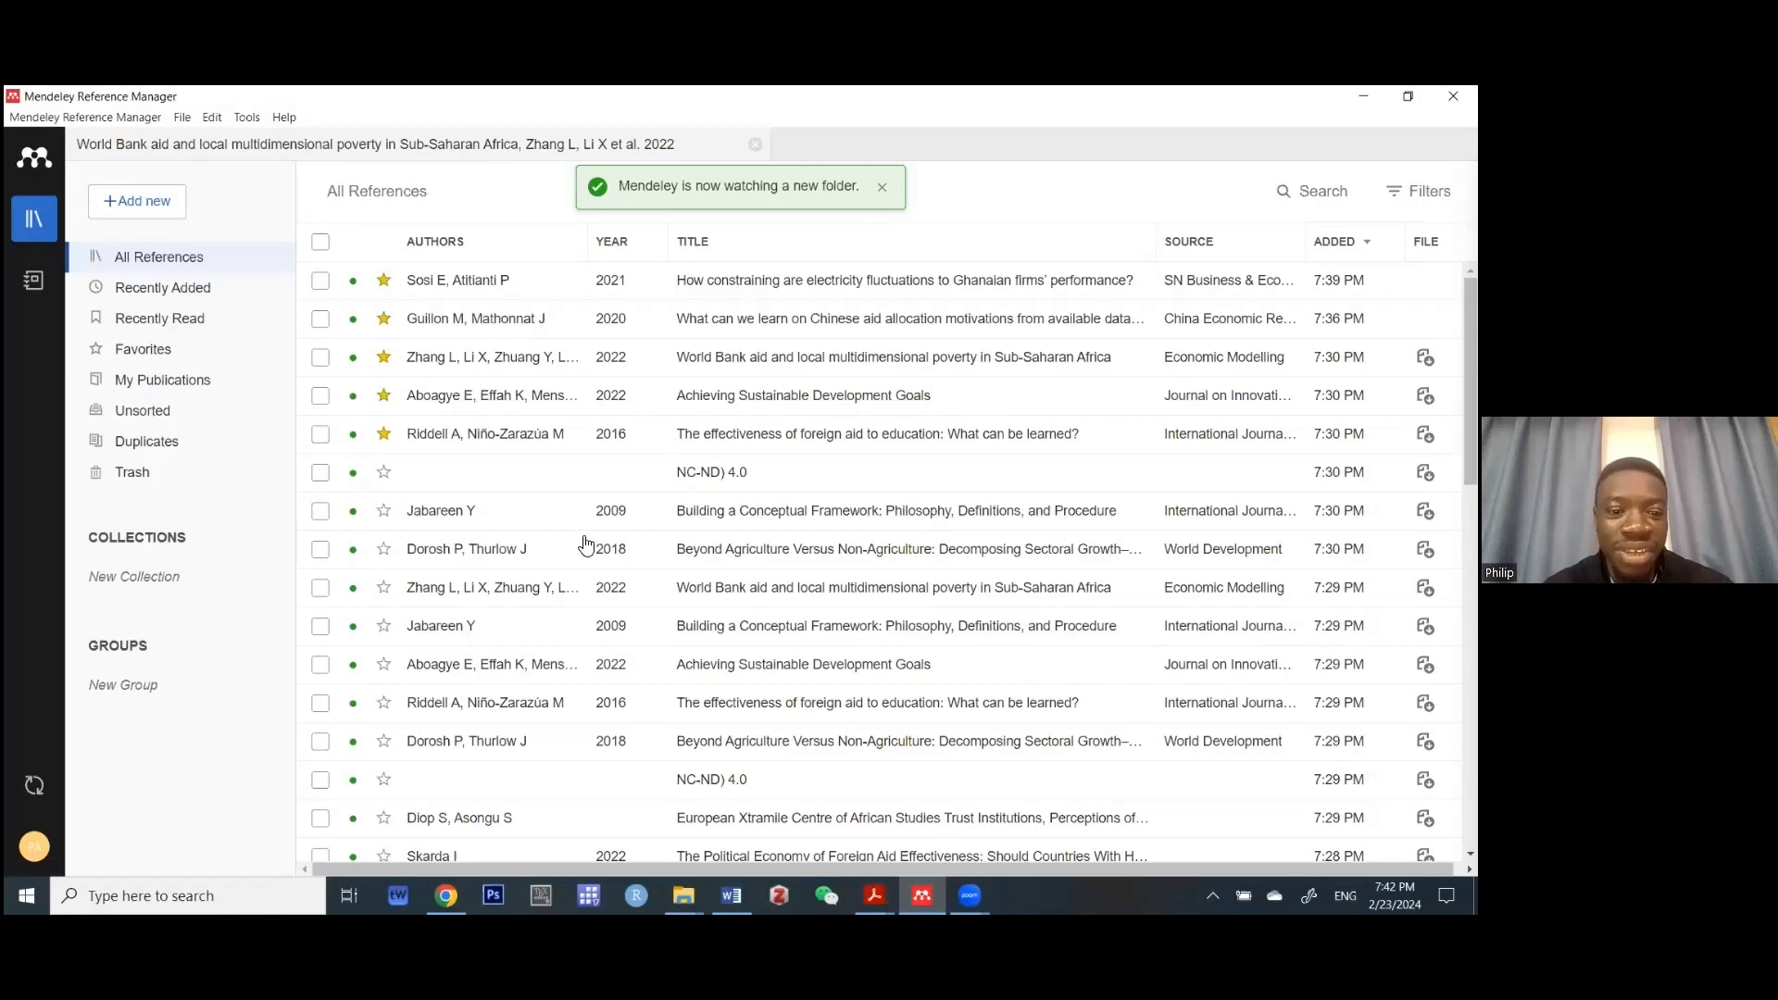
- Mark the World Bank aid and local multidimensional poverty reference added at 7:22 PM as read in All References
{"action": "scroll", "coordinate": [586, 544], "scroll_direction": "down", "scroll_amount": 3}
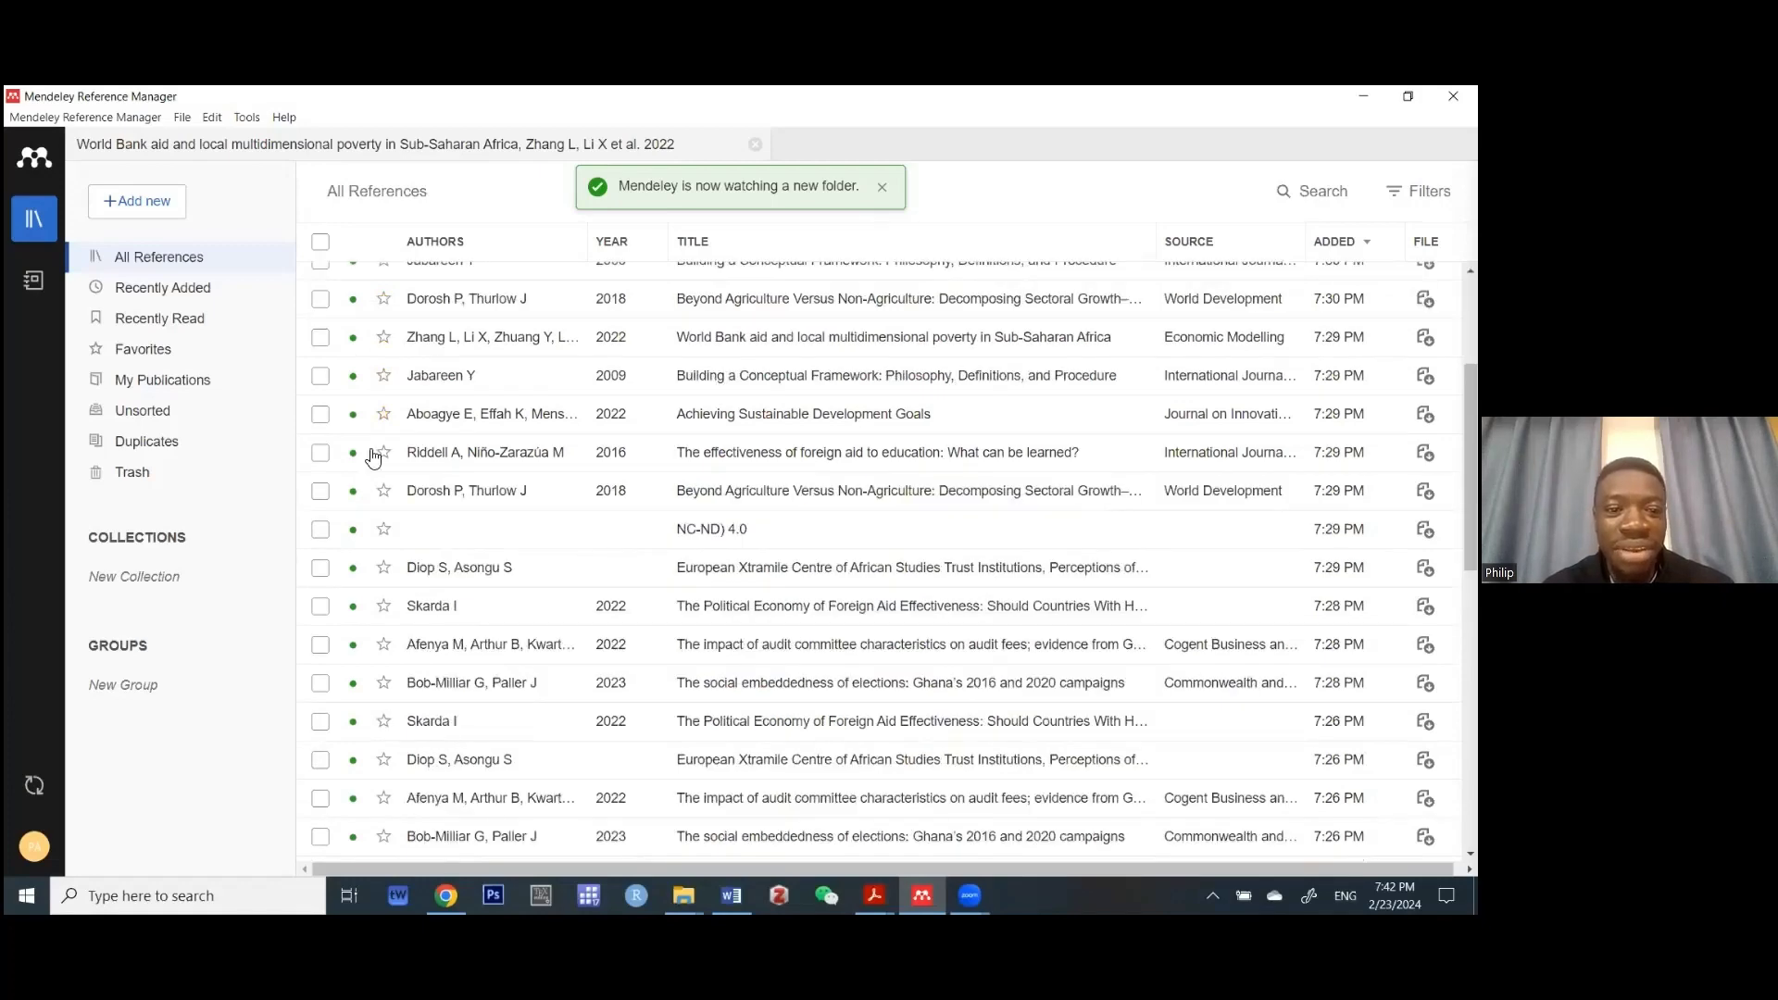
{"action": "scroll", "coordinate": [368, 431], "scroll_direction": "down", "scroll_amount": 5}
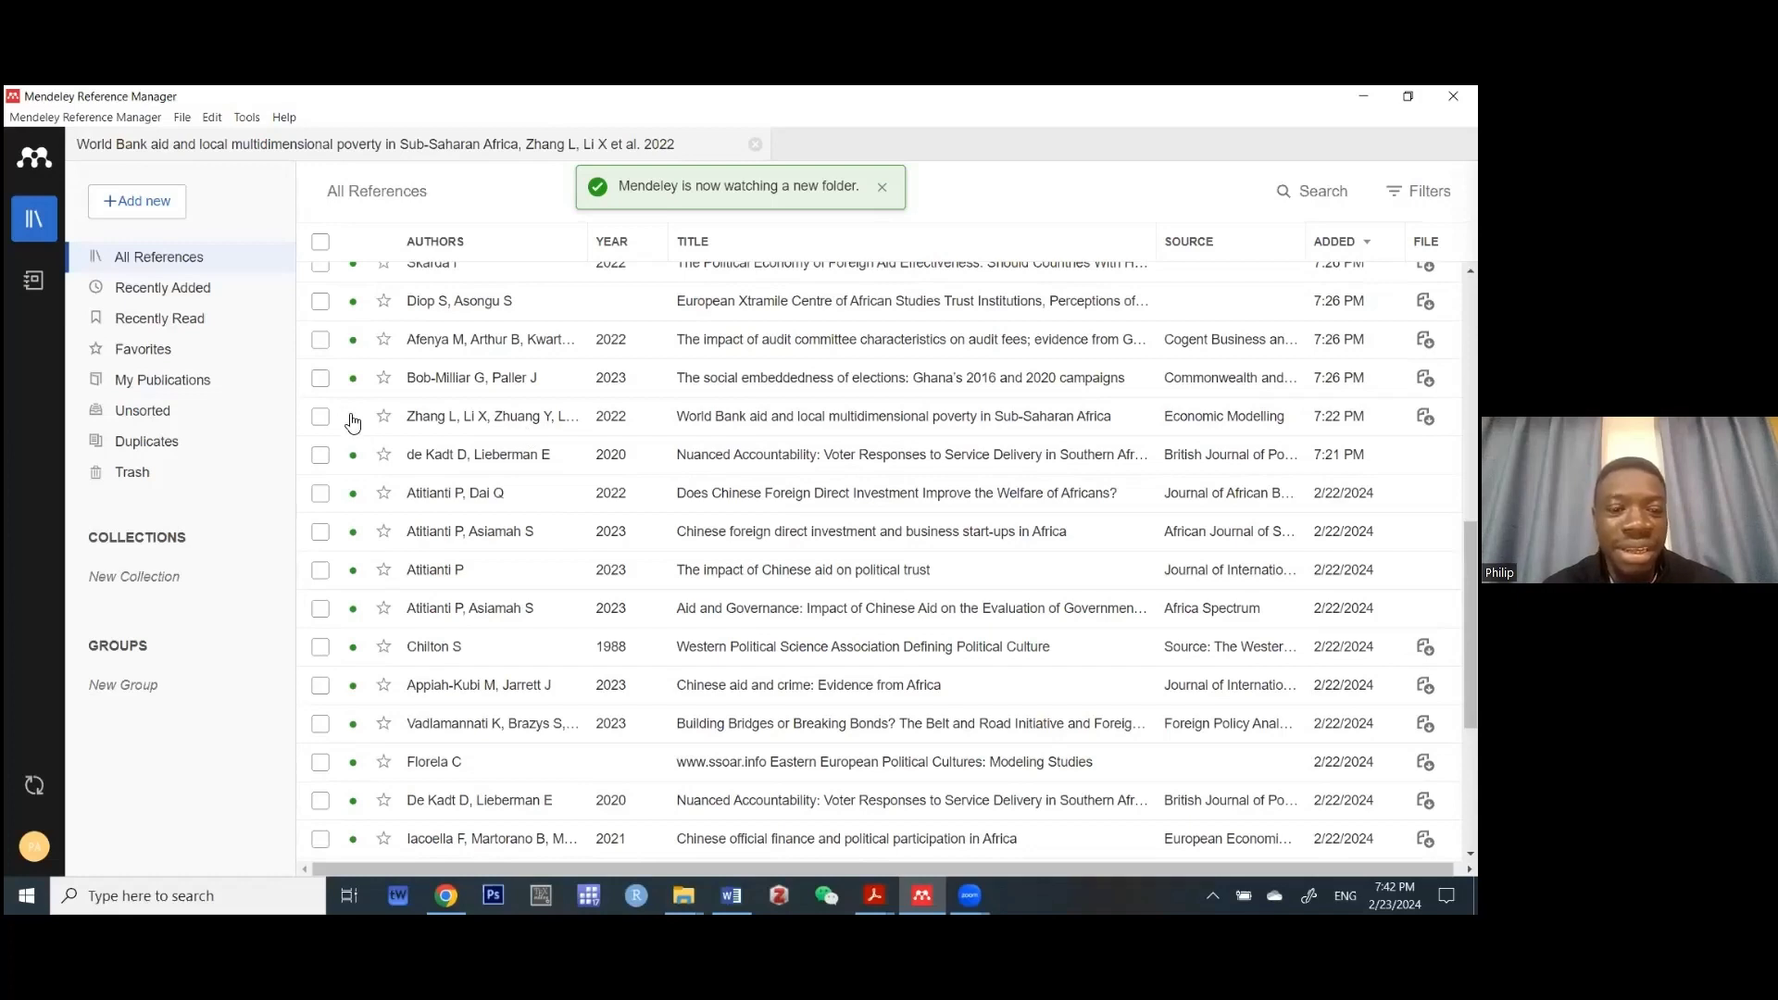
{"action": "left_click", "coordinate": [353, 417]}
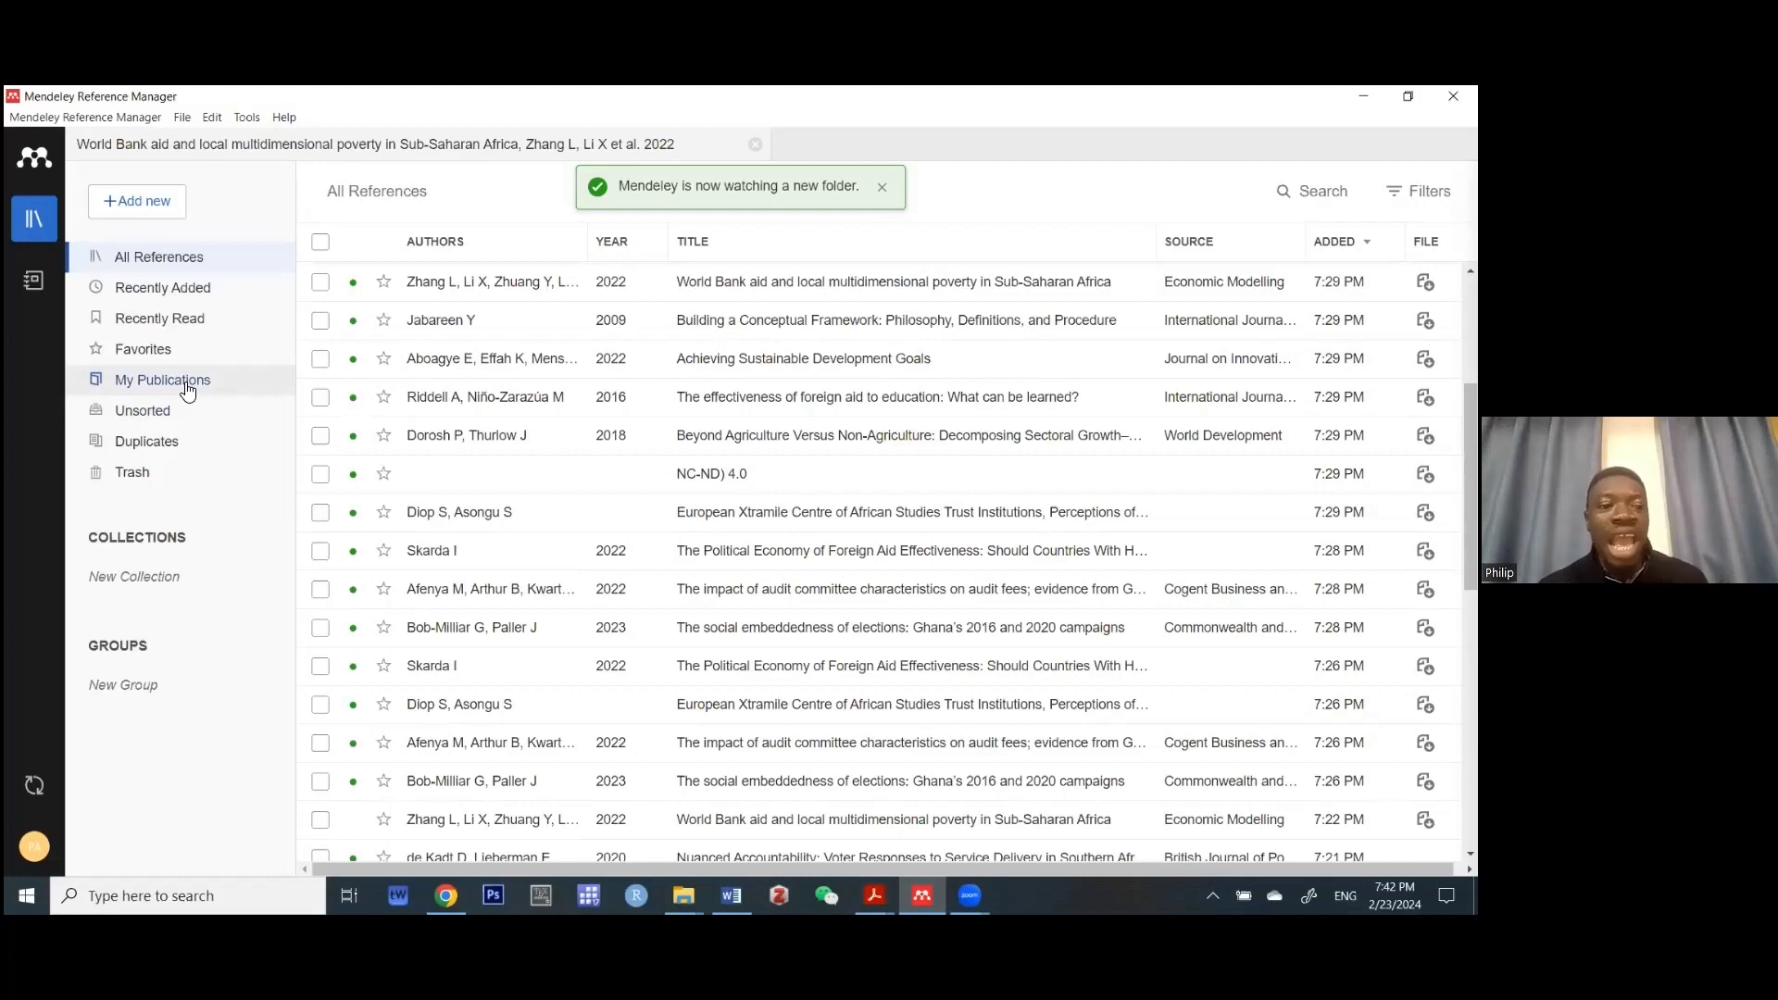
- View the My Publications list and the Unsorted references
{"action": "left_click", "coordinate": [188, 390]}
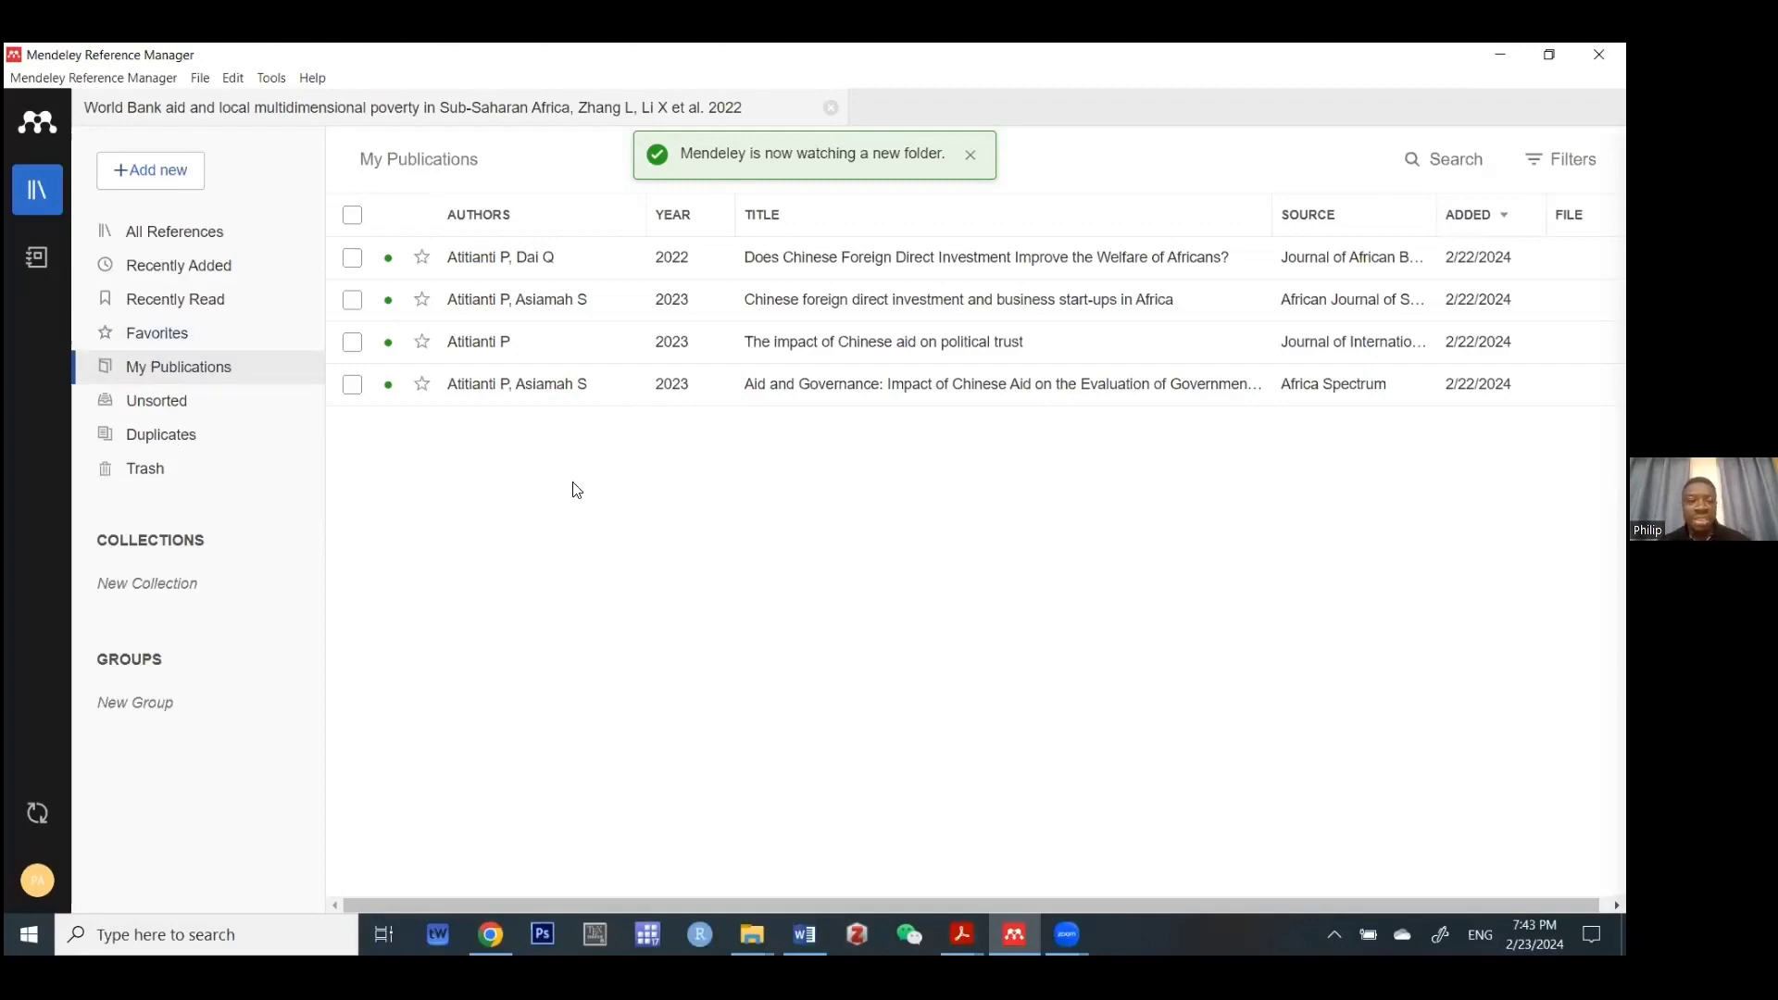
{"action": "left_click", "coordinate": [171, 400]}
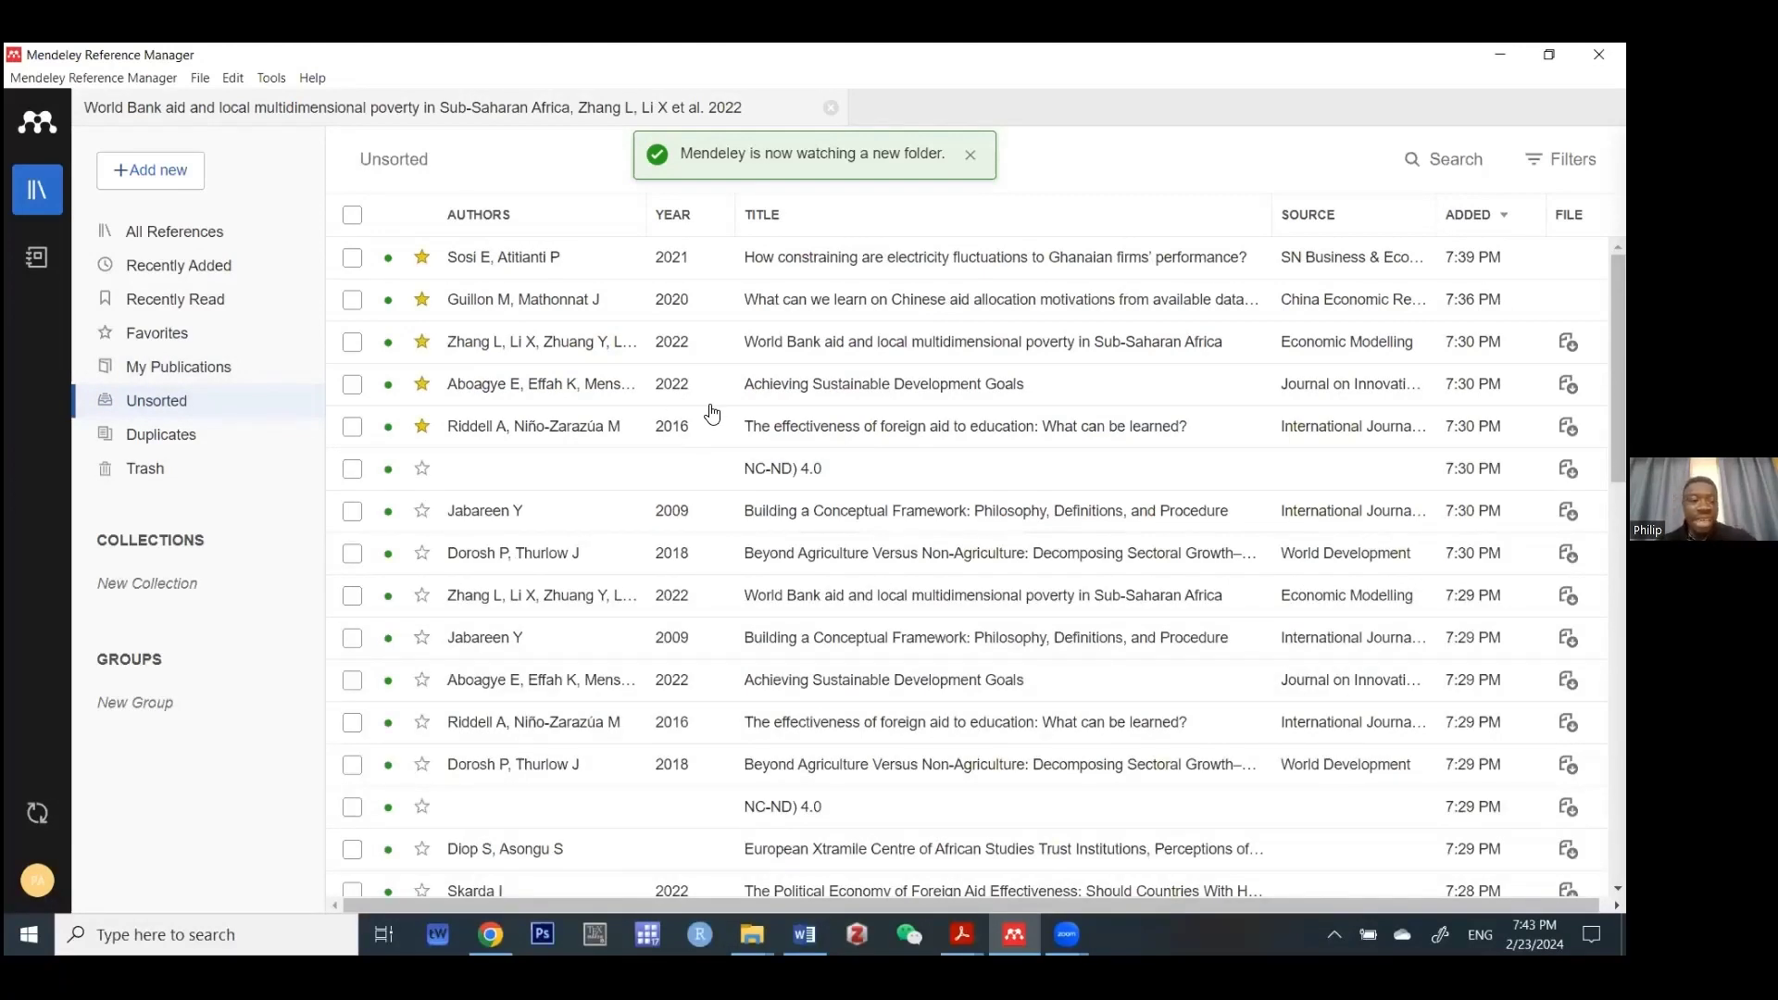
- Look through the sets of duplicate references and open the actions for the World Bank aid copy added at 7:29 PM
{"action": "left_click", "coordinate": [201, 447]}
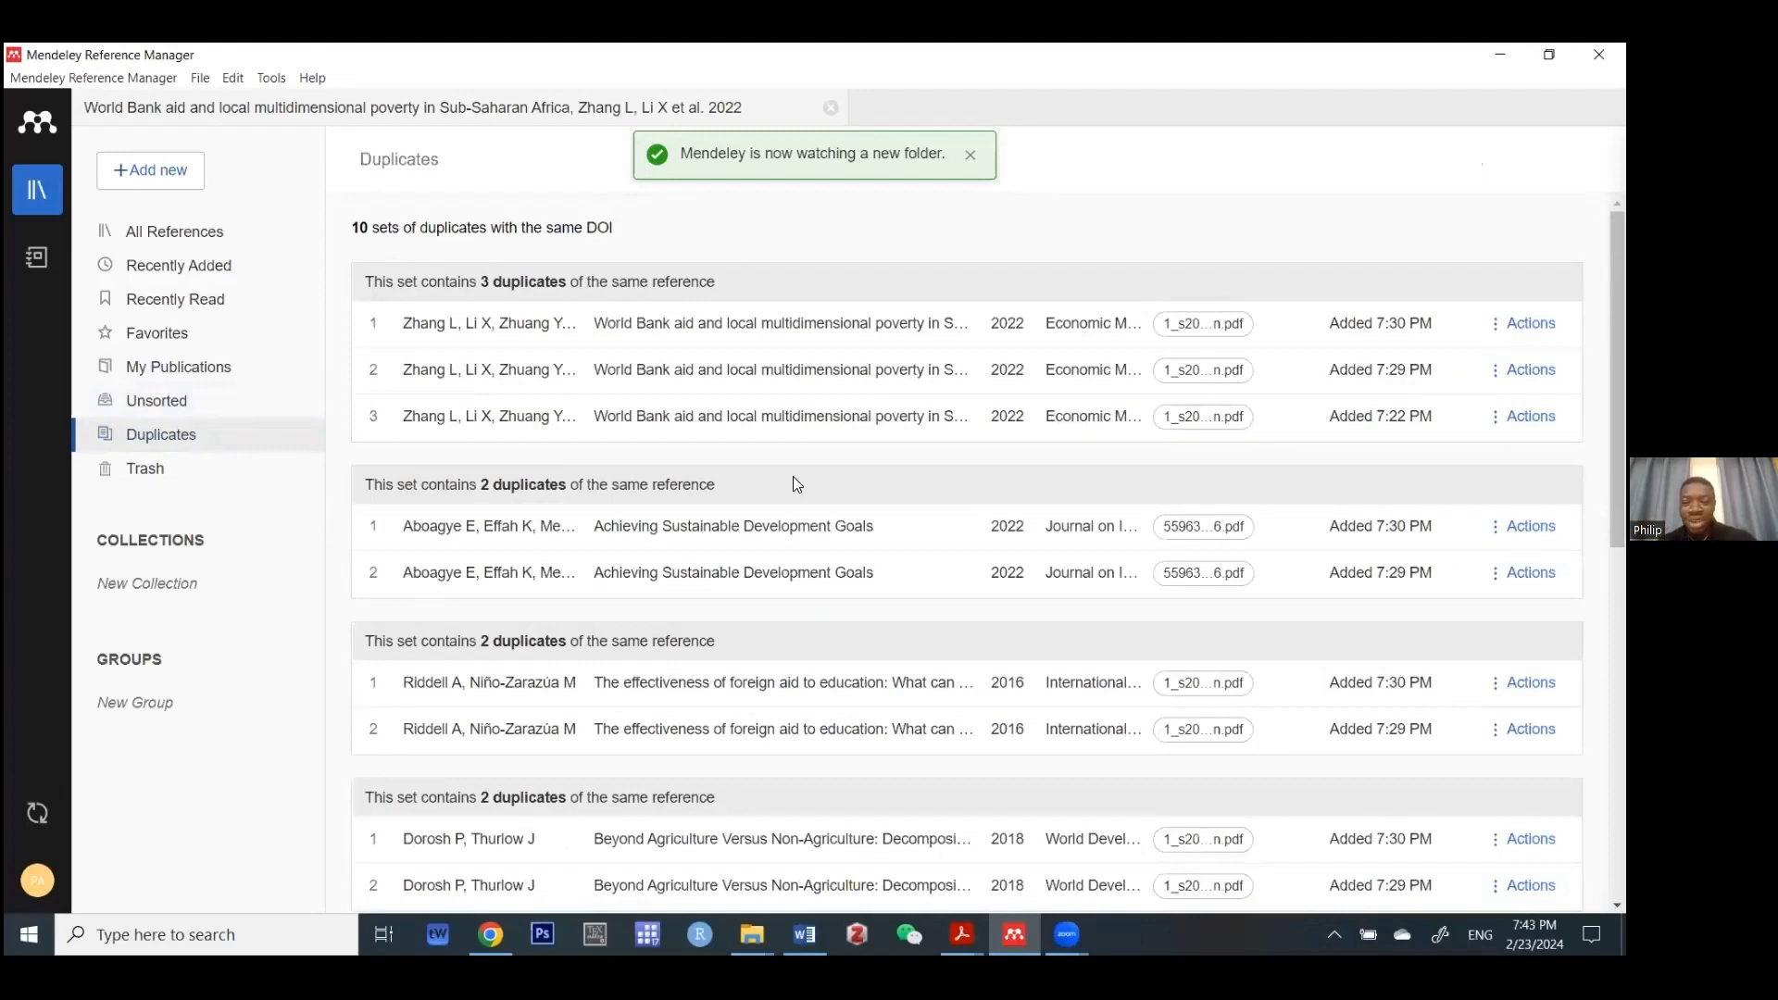
{"action": "scroll", "coordinate": [793, 476], "scroll_direction": "down", "scroll_amount": 10}
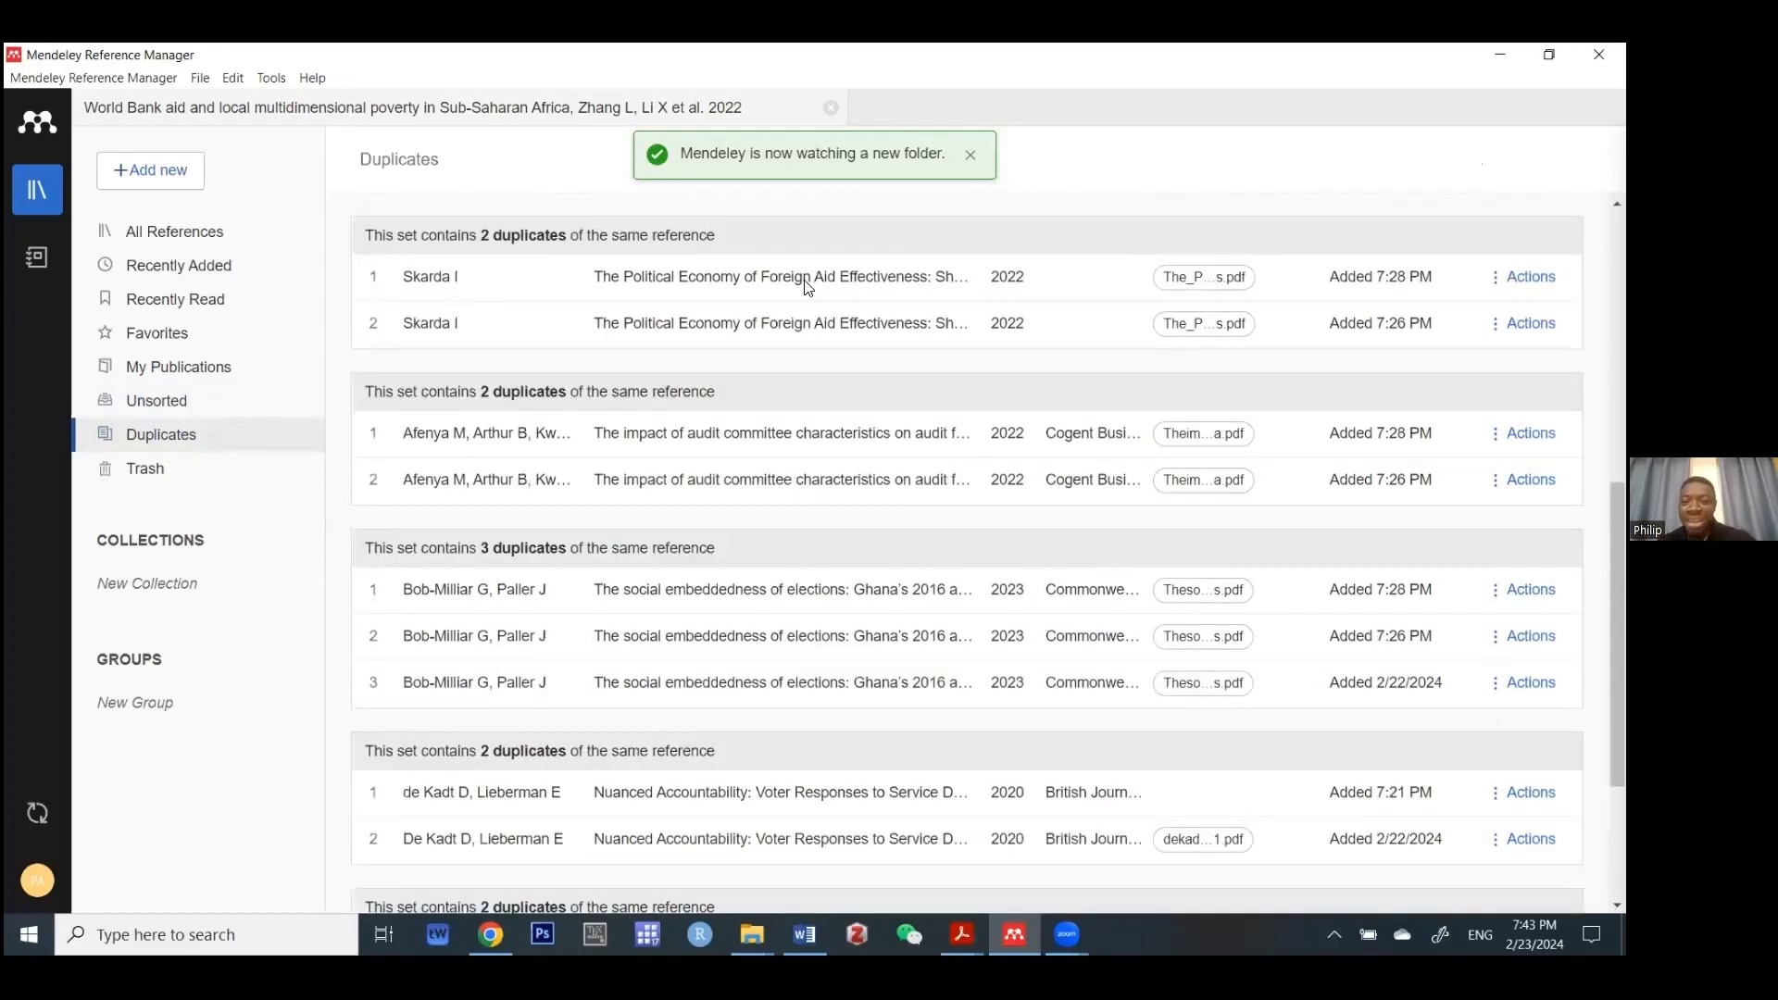
{"action": "scroll", "coordinate": [951, 387], "scroll_direction": "up", "scroll_amount": 10}
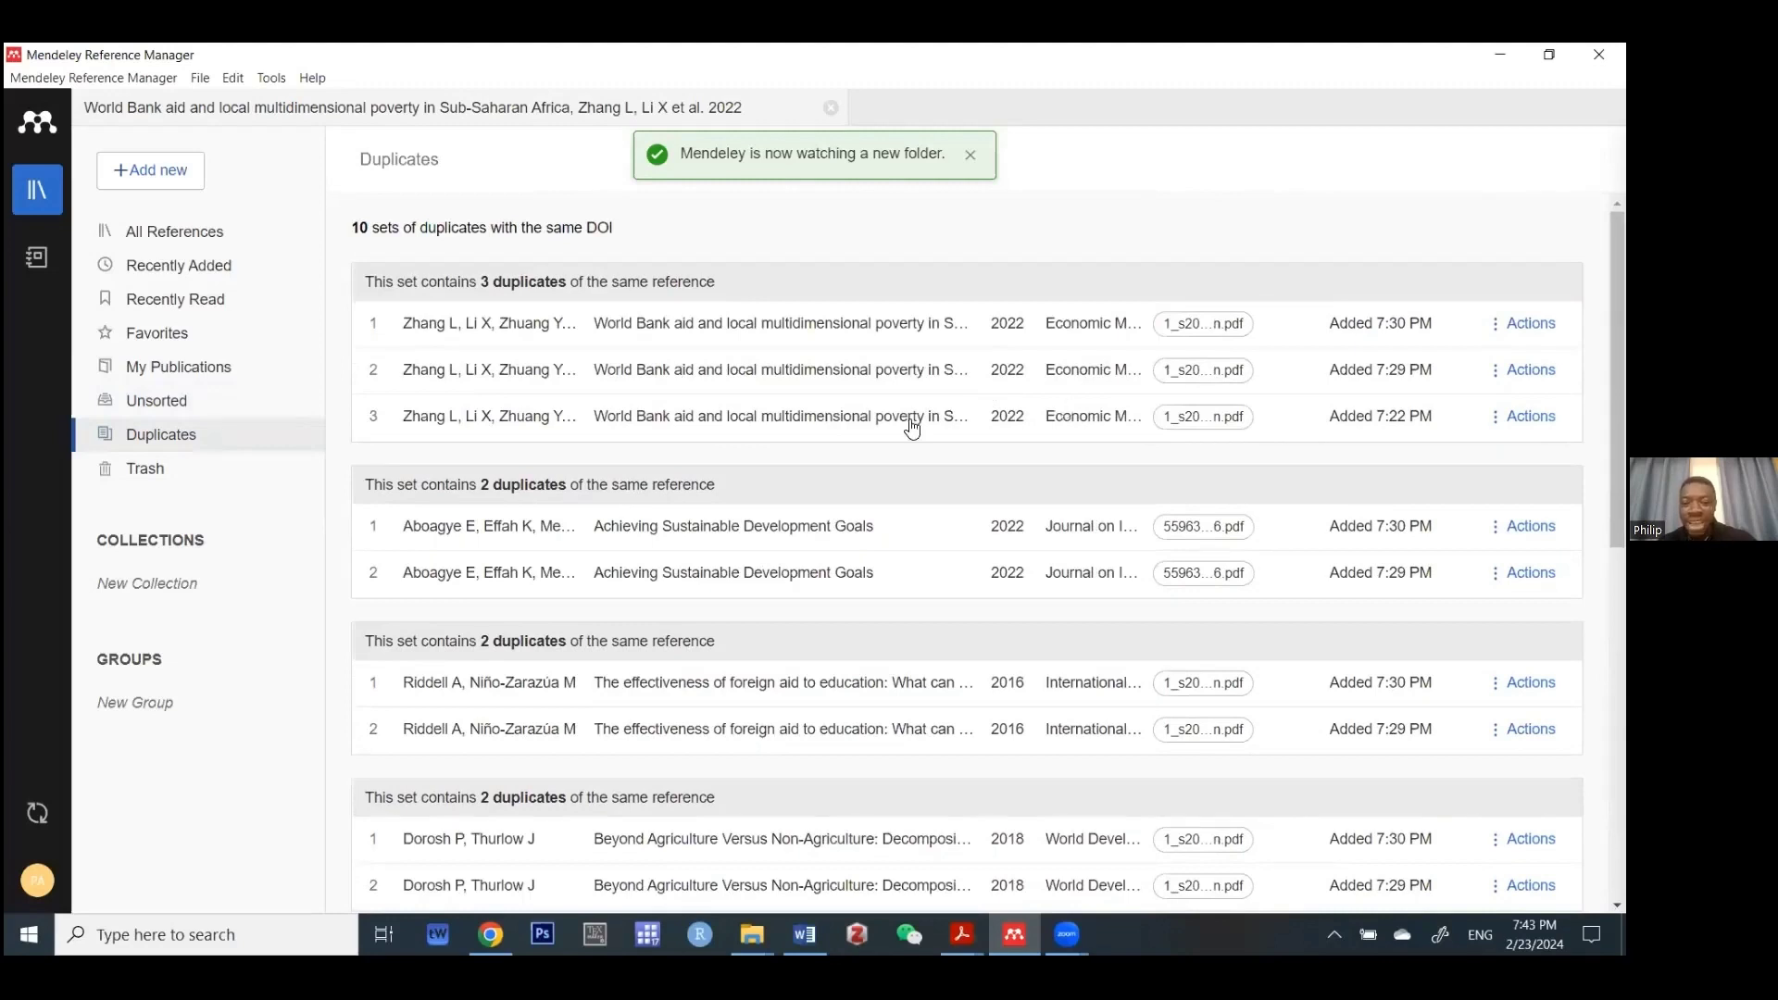
{"action": "left_click", "coordinate": [1523, 369]}
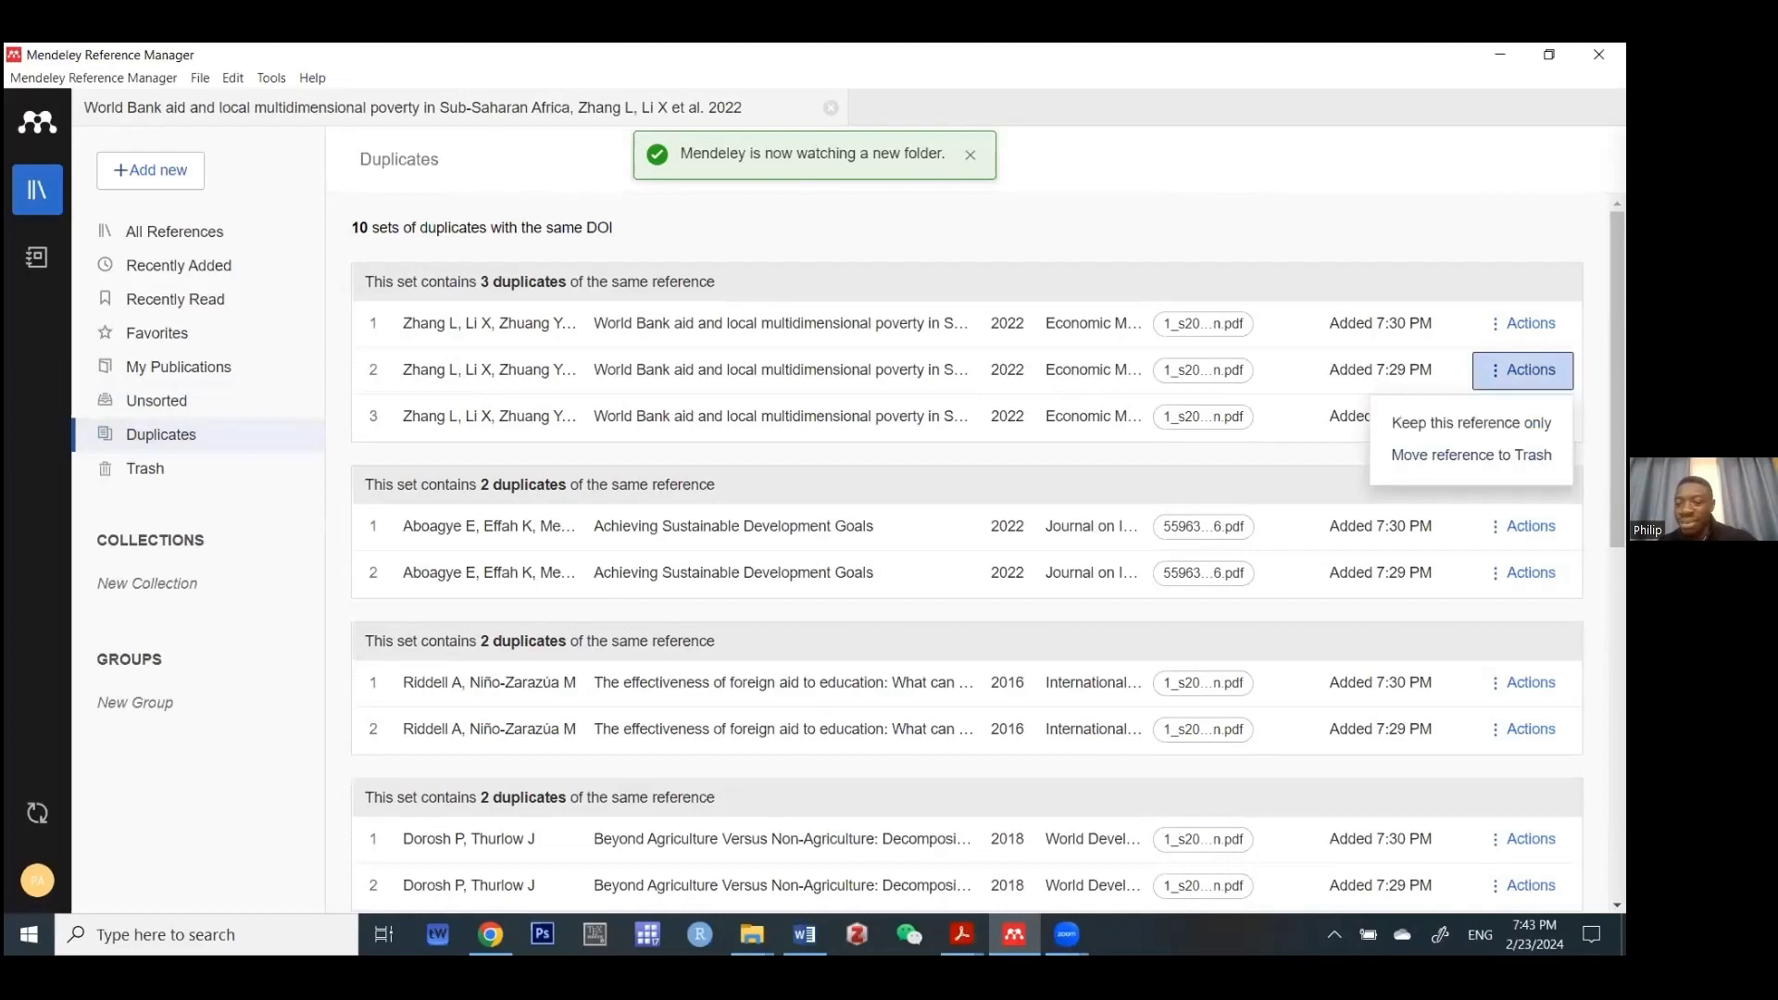
- Move the two older duplicates of the World Bank aid and multidimensional poverty reference to Trash, keeping the 7:30 PM copy
{"action": "left_click", "coordinate": [1472, 455]}
{"action": "key", "text": "Return"}
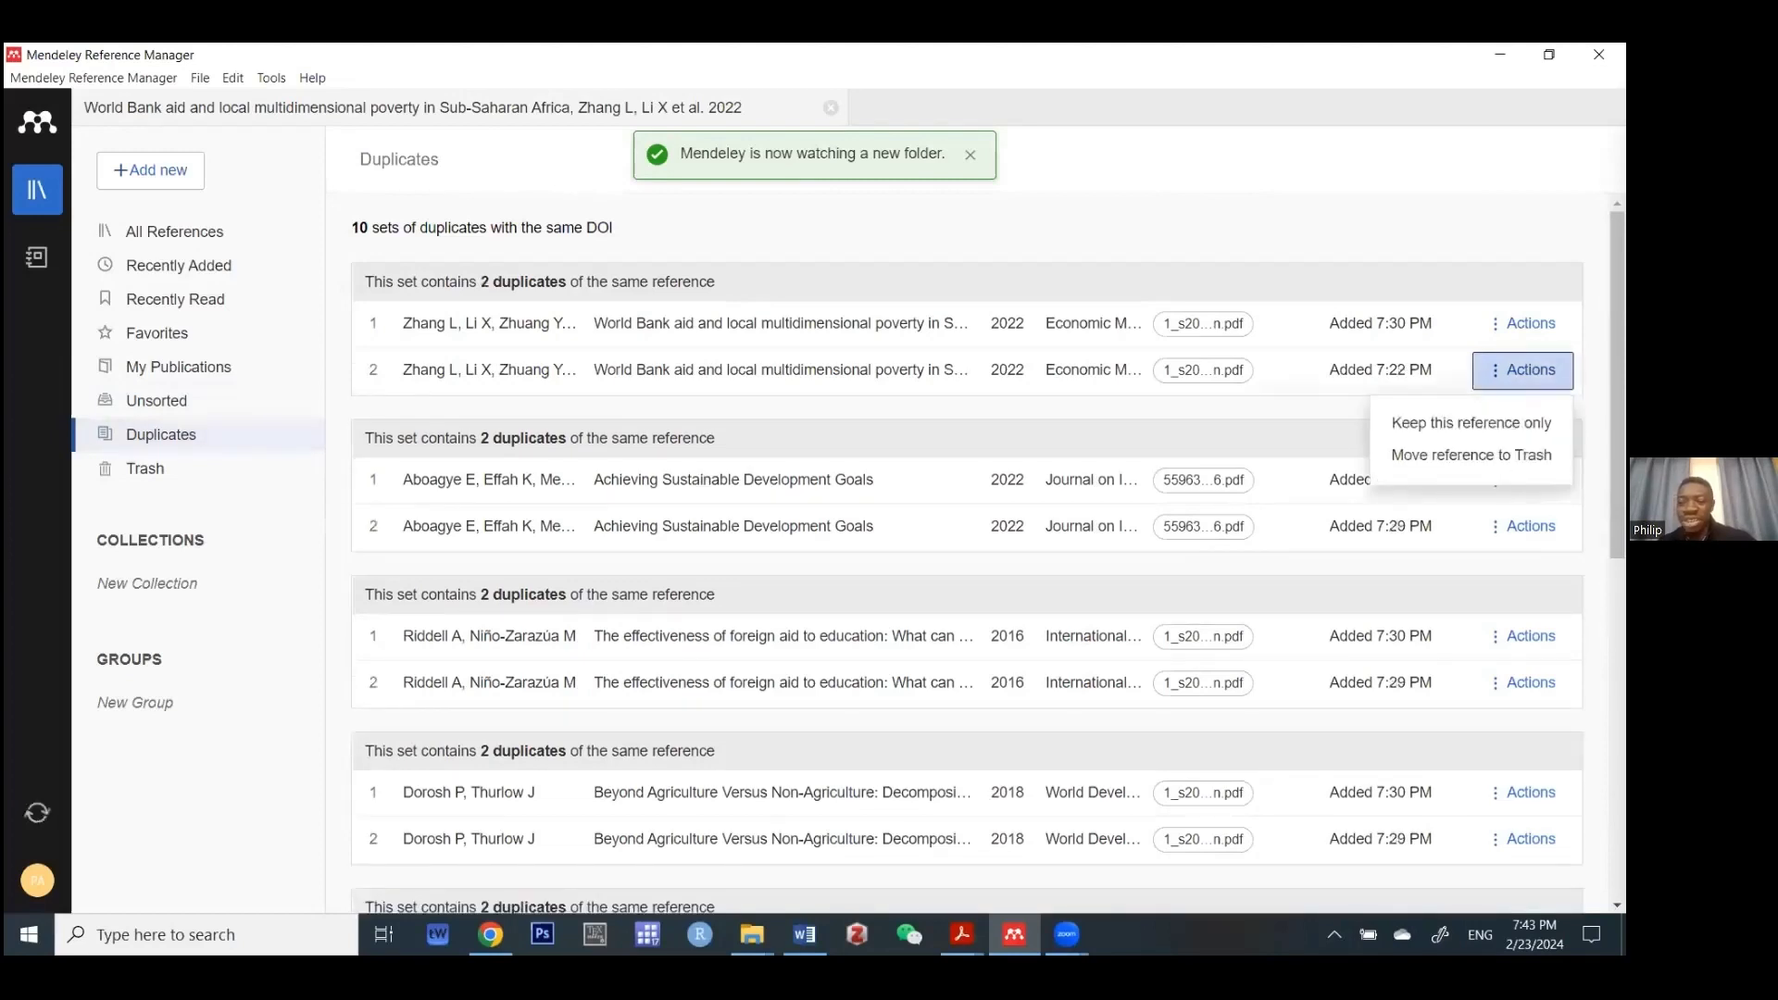
{"action": "left_click", "coordinate": [1443, 453]}
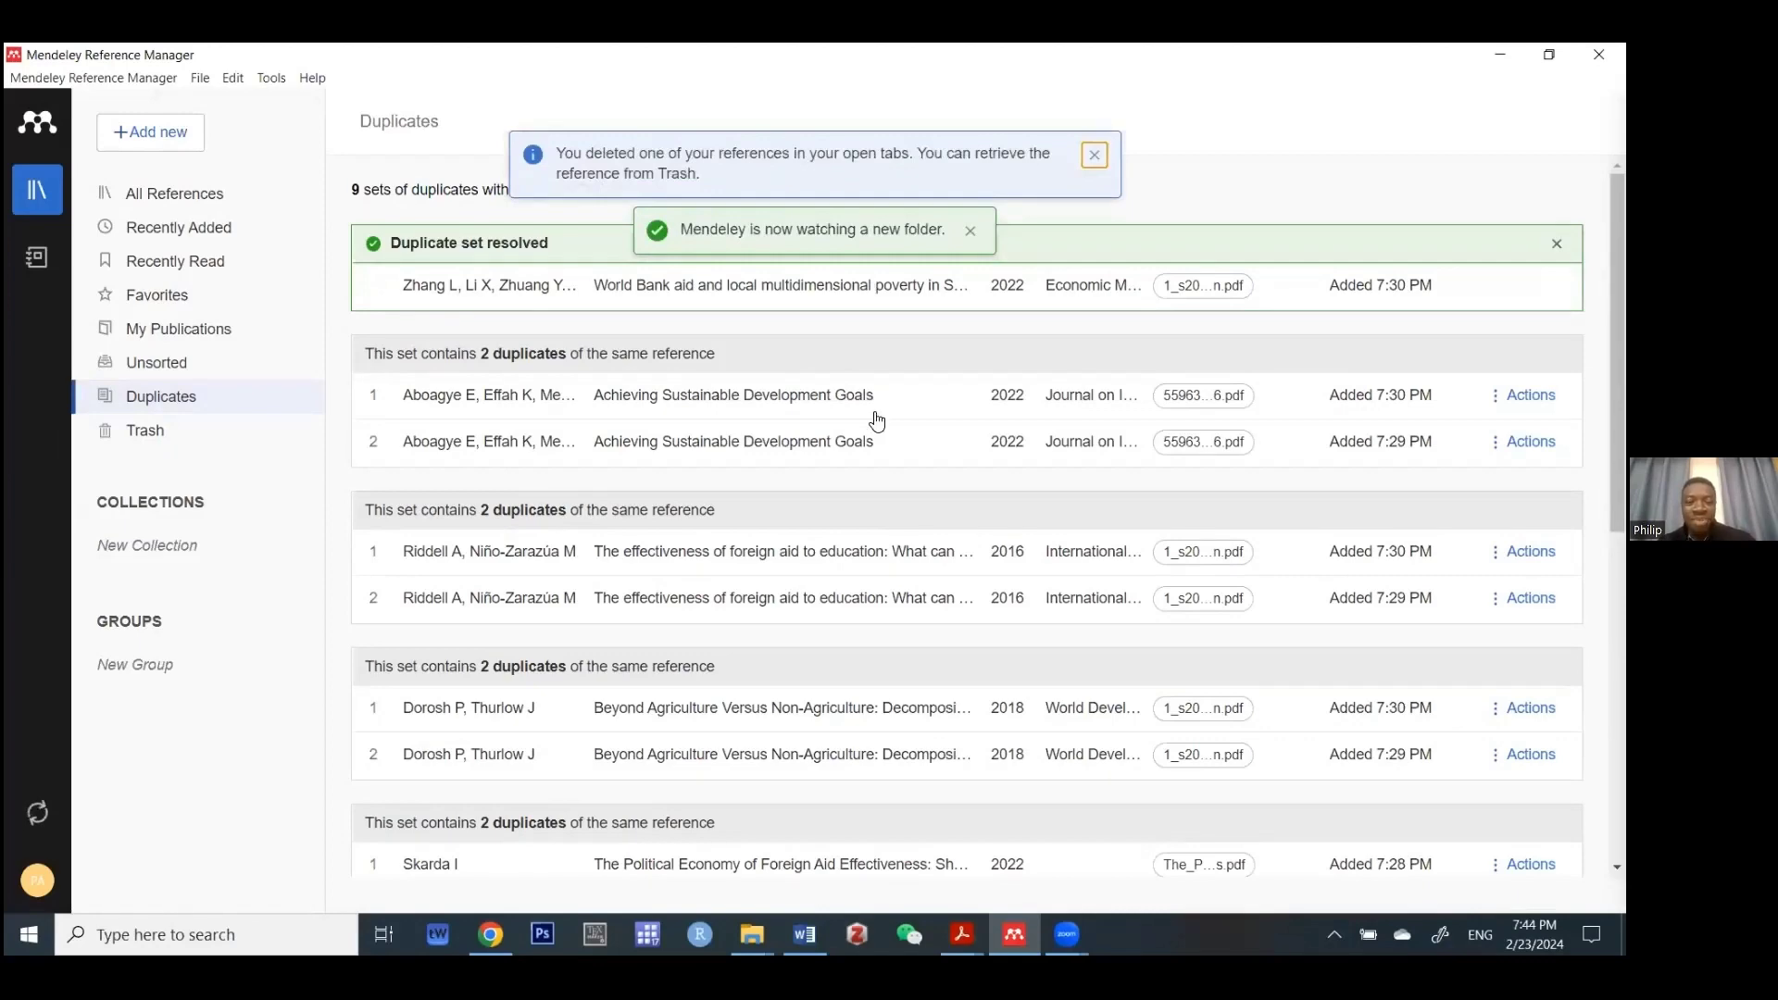
- Look through the remaining duplicate sets down to the end of the list and back
{"action": "scroll", "coordinate": [879, 420], "scroll_direction": "down", "scroll_amount": 4}
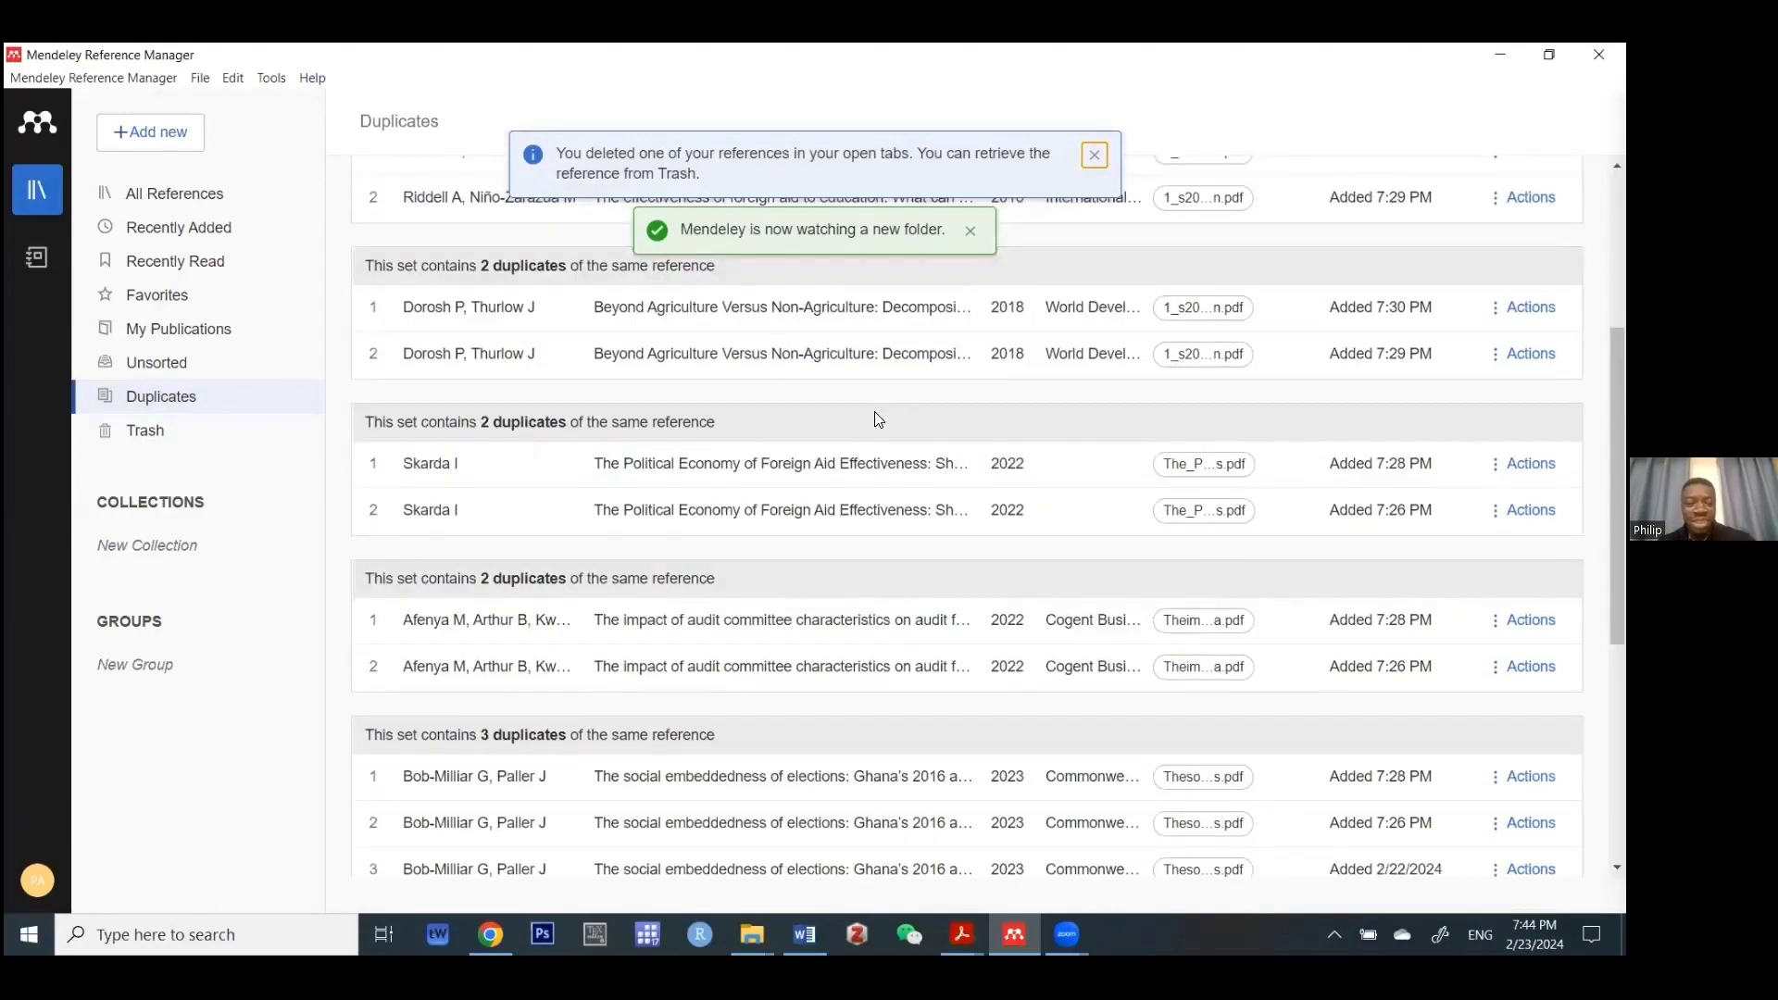
{"action": "scroll", "coordinate": [782, 389], "scroll_direction": "down", "scroll_amount": 5}
{"action": "scroll", "coordinate": [825, 430], "scroll_direction": "up", "scroll_amount": 1}
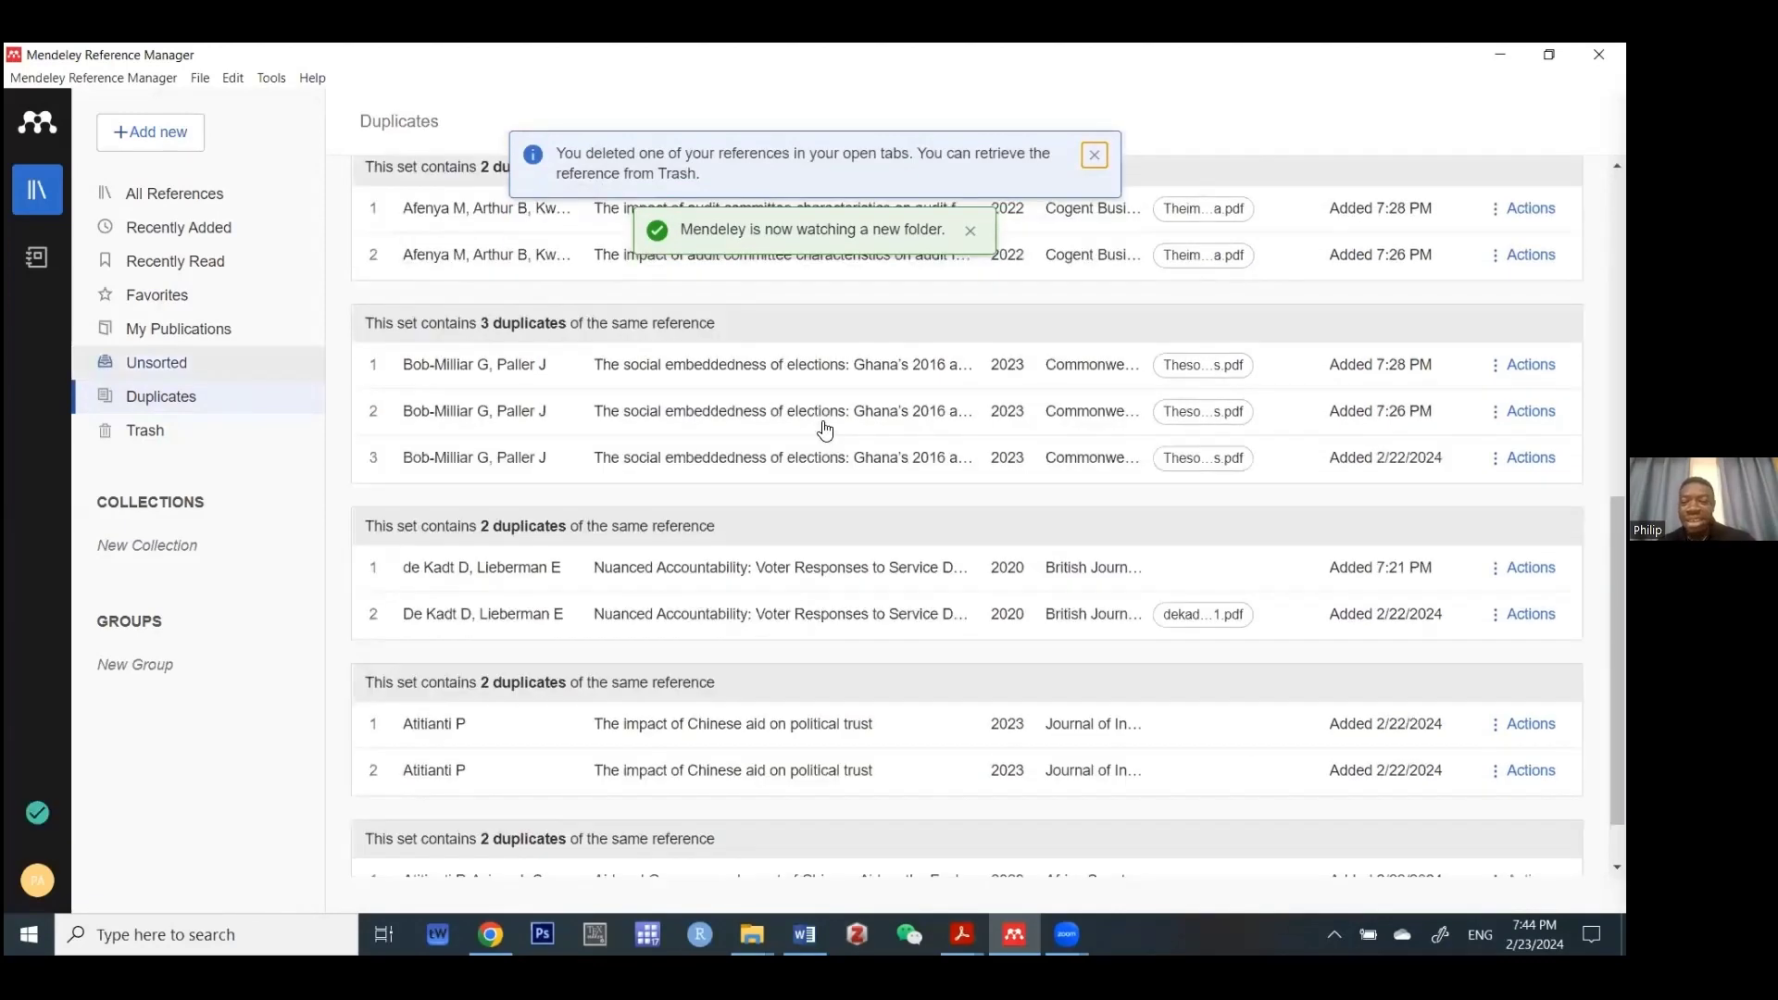
{"action": "scroll", "coordinate": [827, 428], "scroll_direction": "down", "scroll_amount": 1}
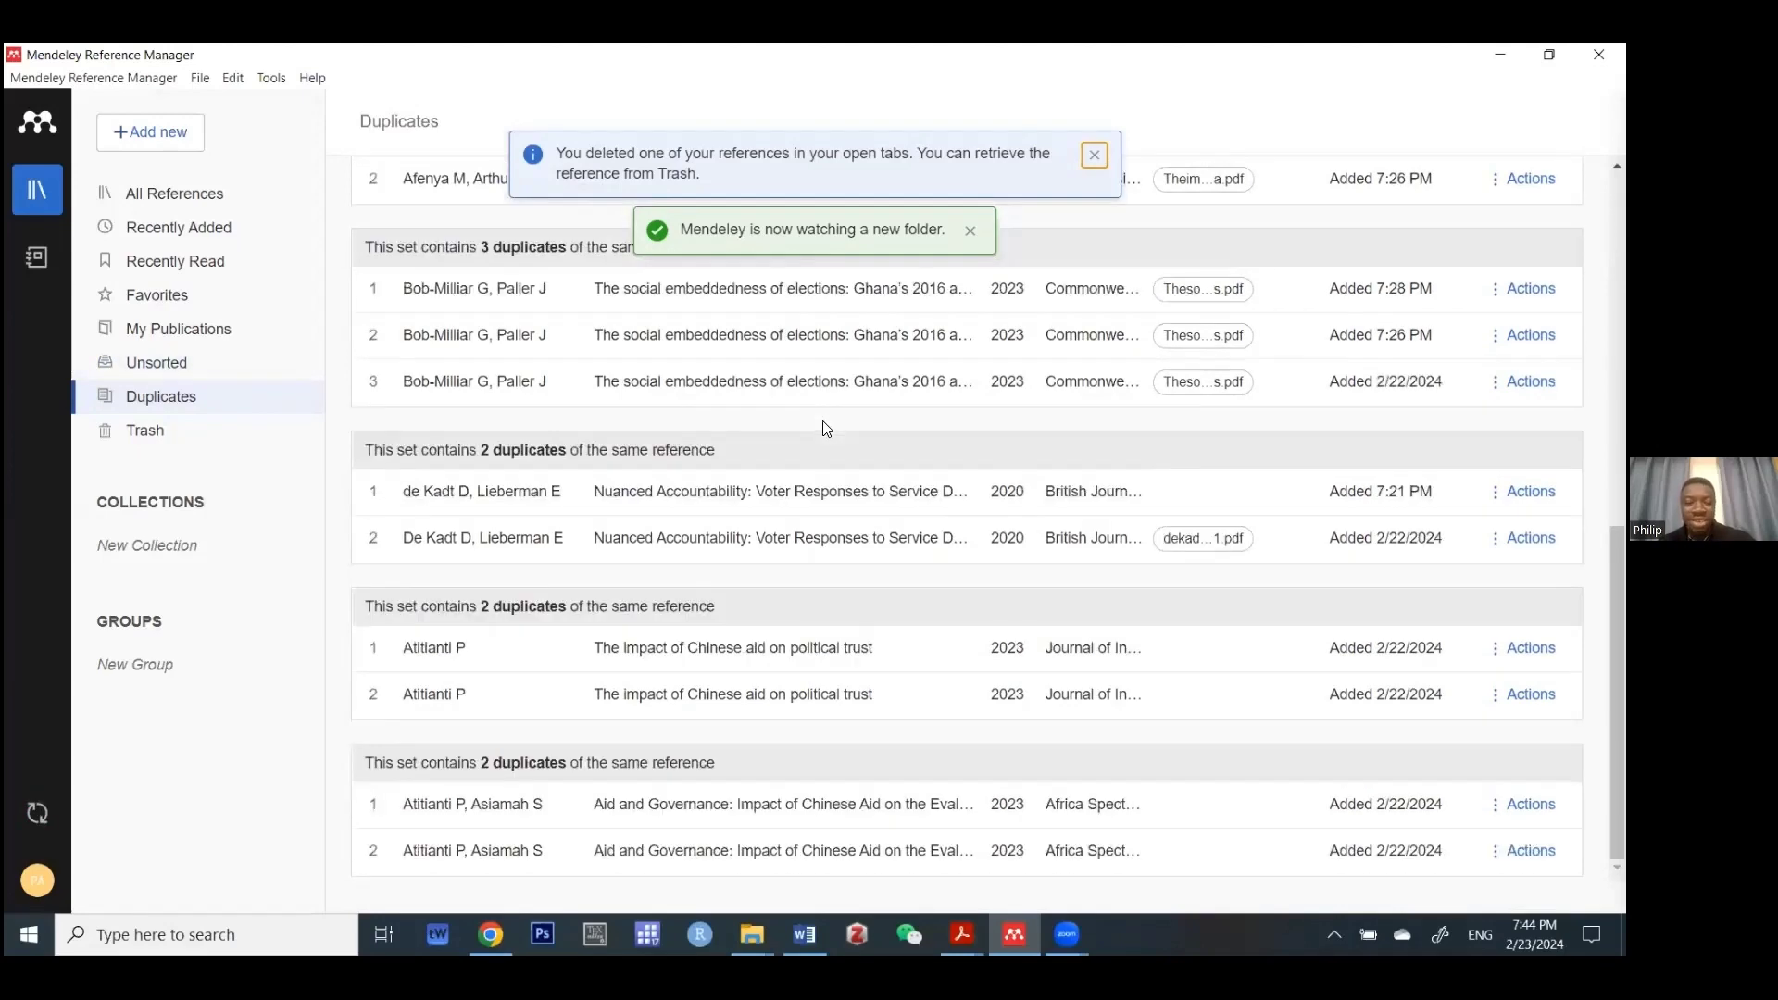
{"action": "scroll", "coordinate": [825, 431], "scroll_direction": "up", "scroll_amount": 5}
{"action": "scroll", "coordinate": [825, 429], "scroll_direction": "up", "scroll_amount": 5}
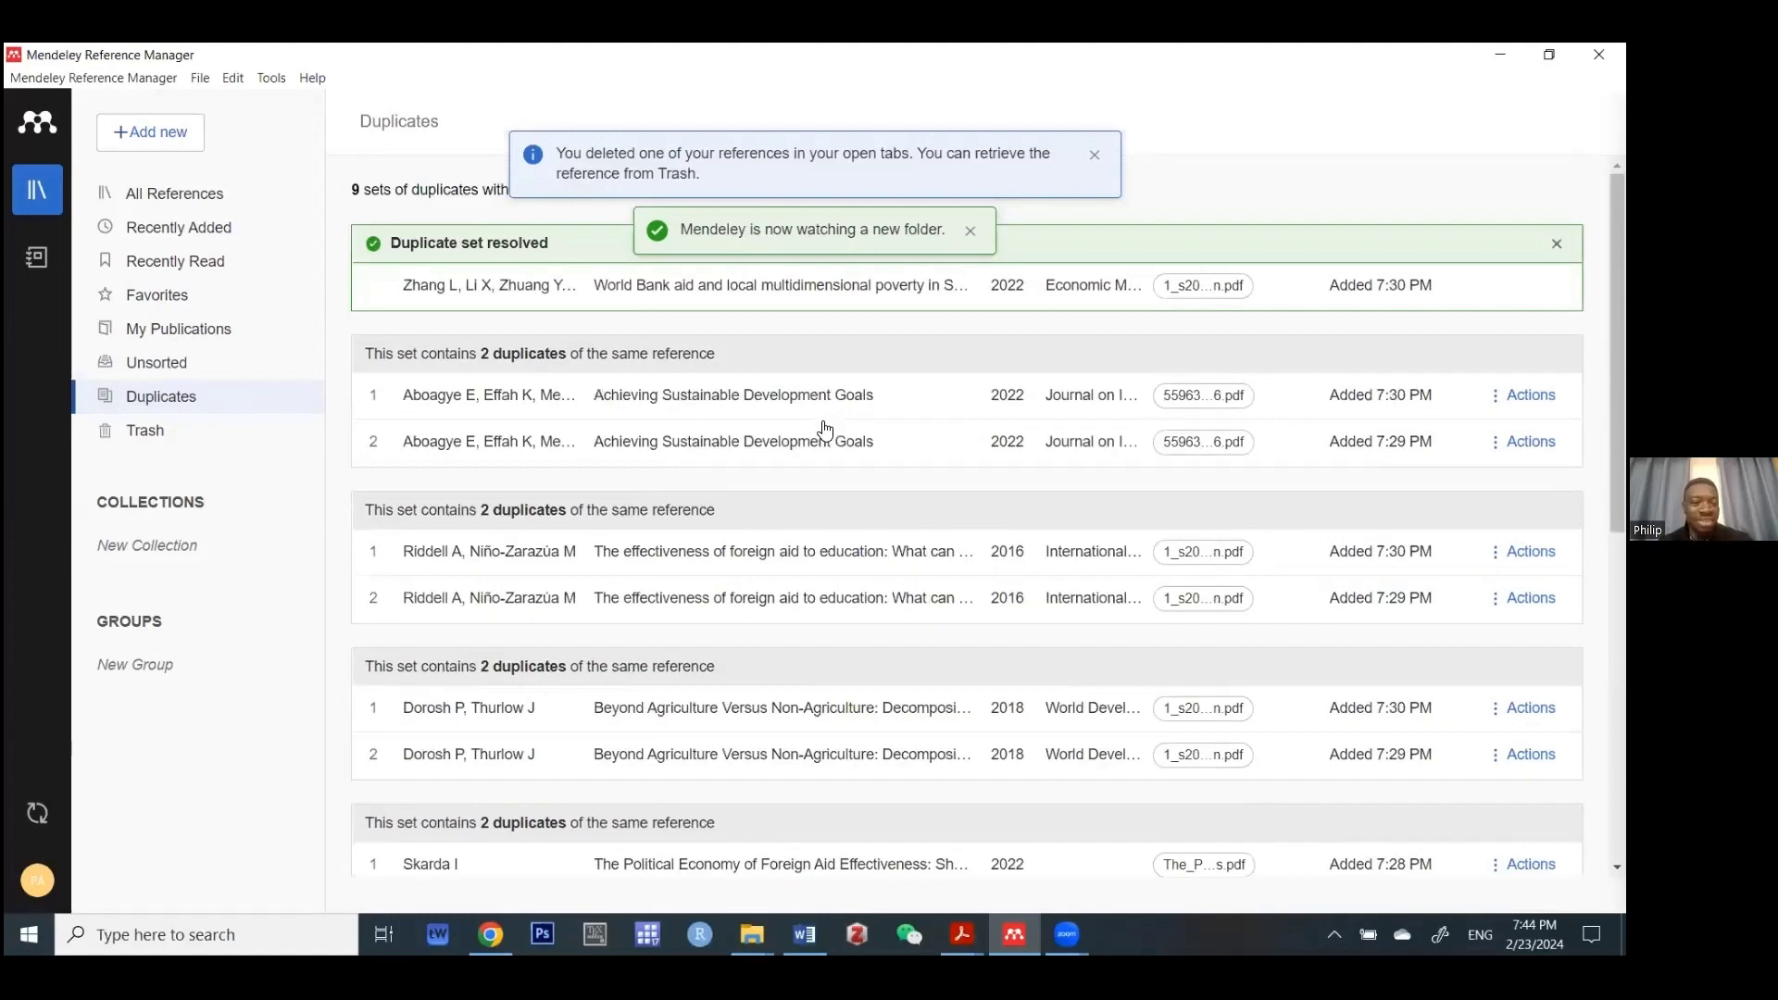
- Permanently delete all references in the Trash
{"action": "left_click", "coordinate": [153, 446]}
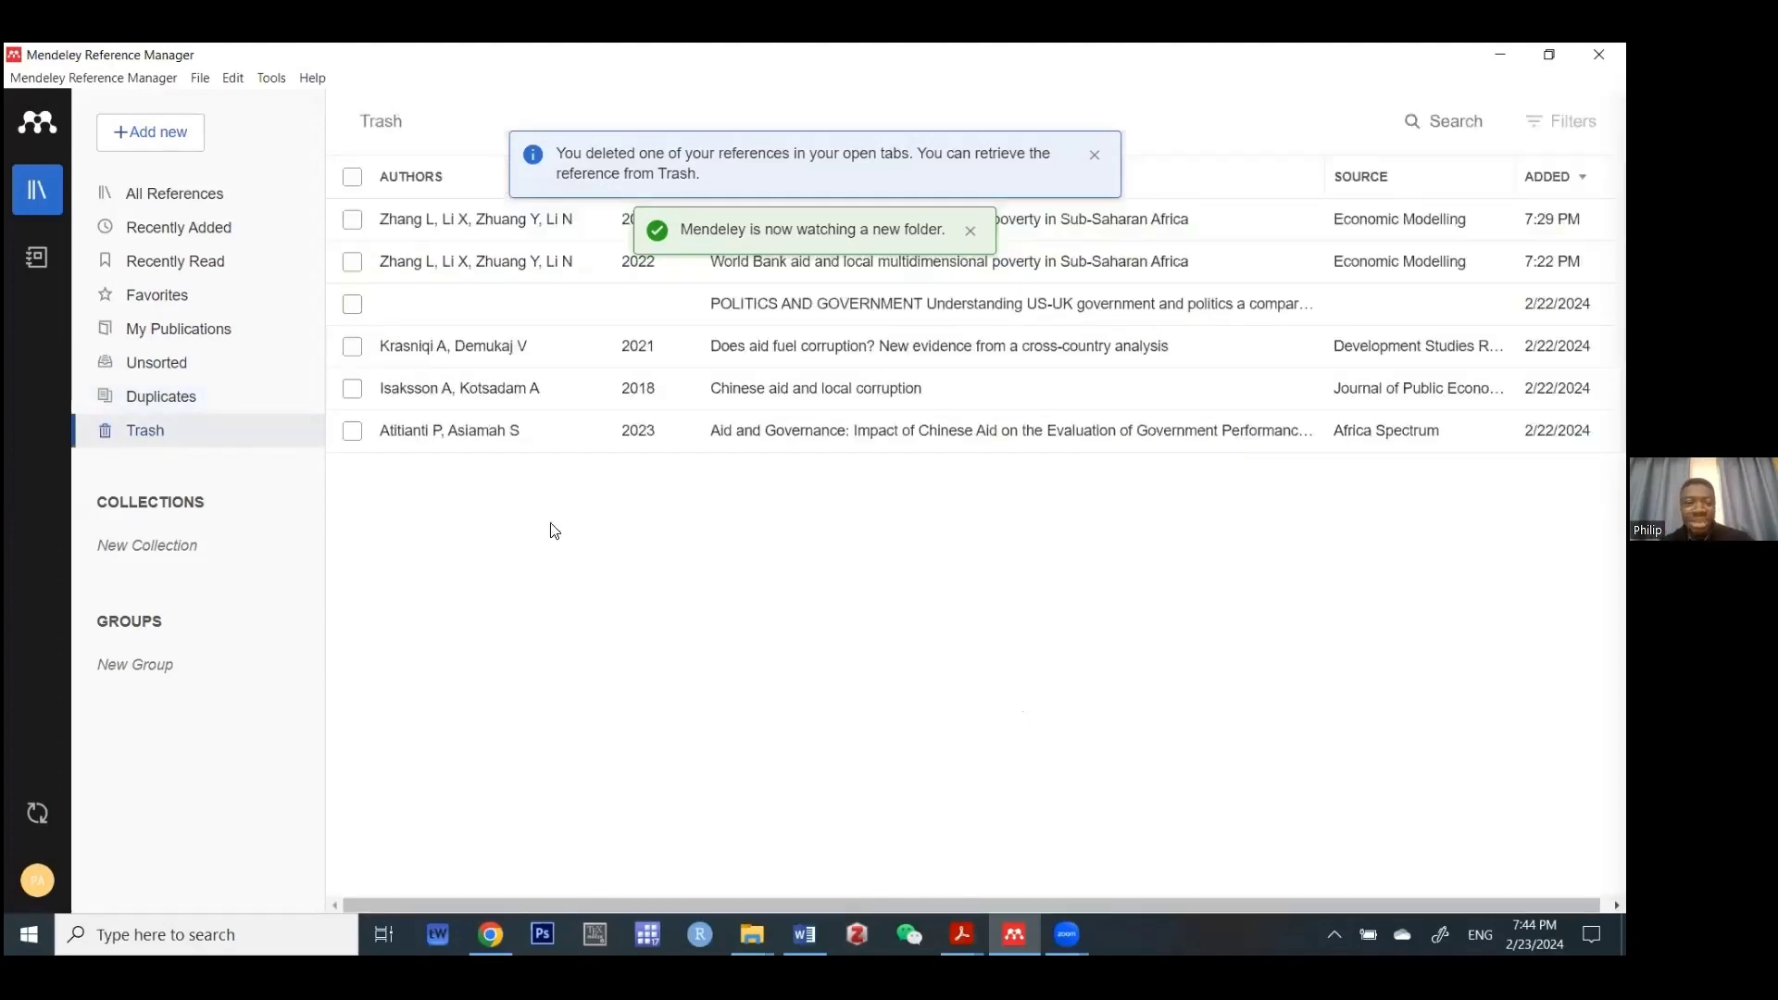
{"action": "left_click", "coordinate": [351, 183]}
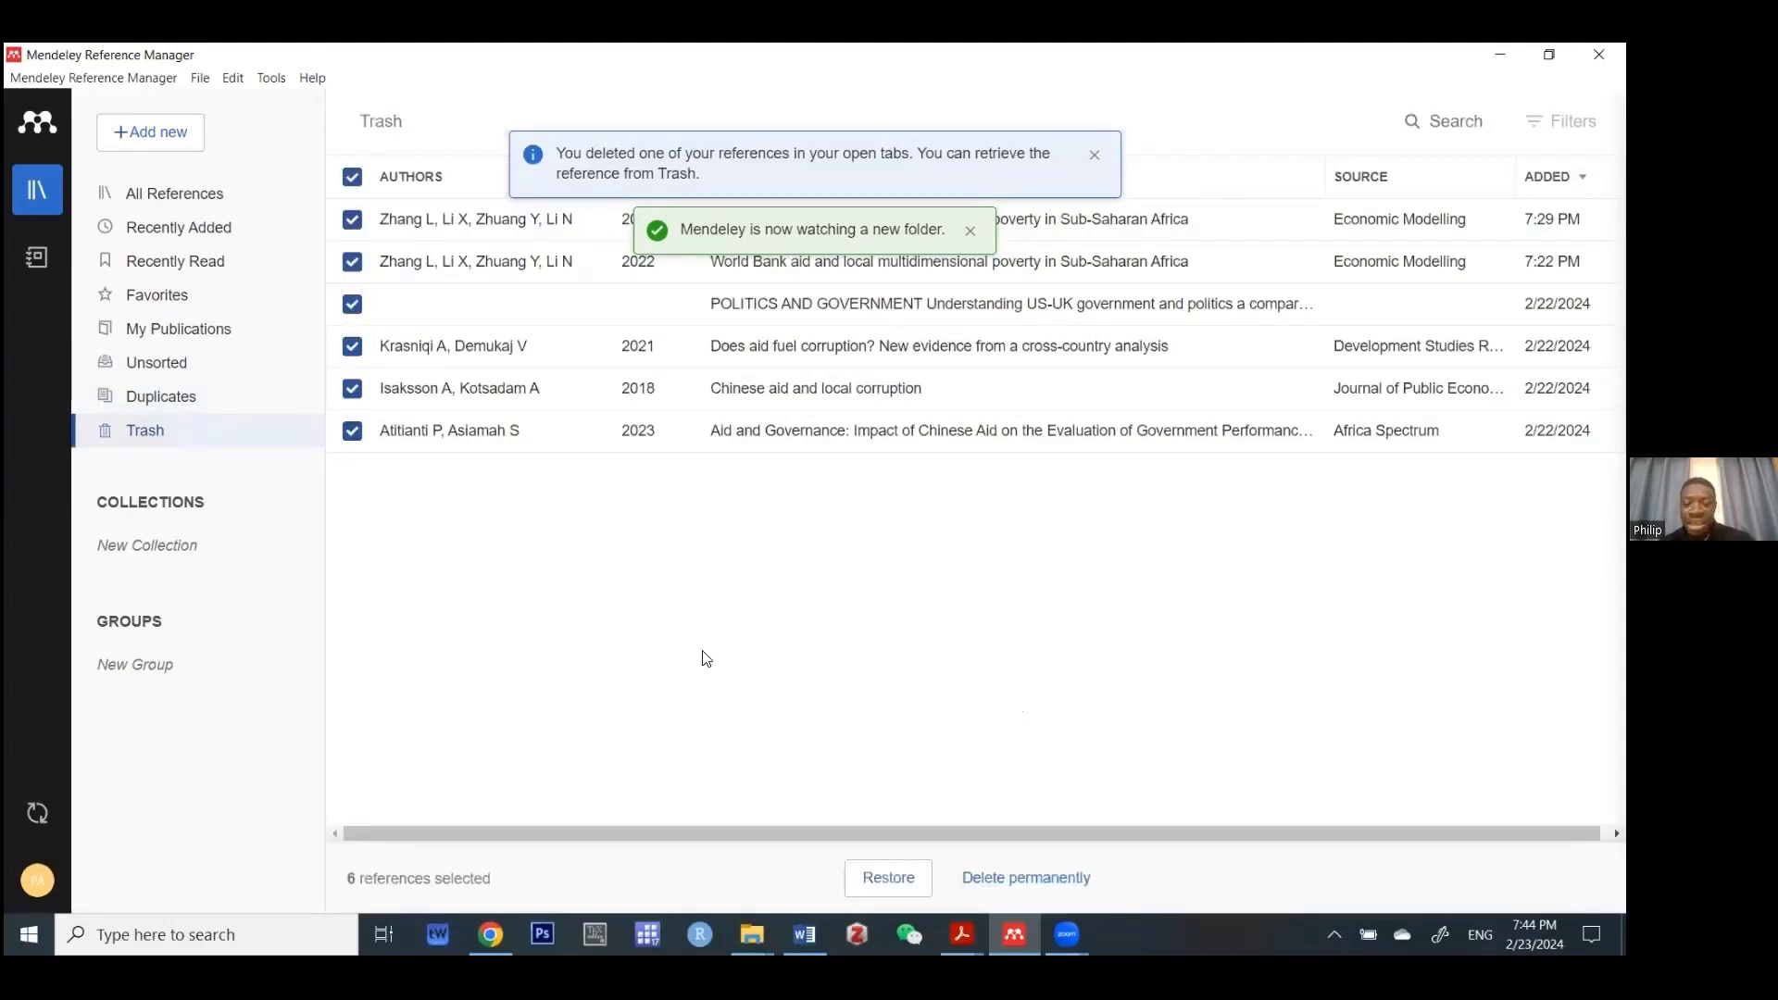
{"action": "left_click", "coordinate": [998, 881]}
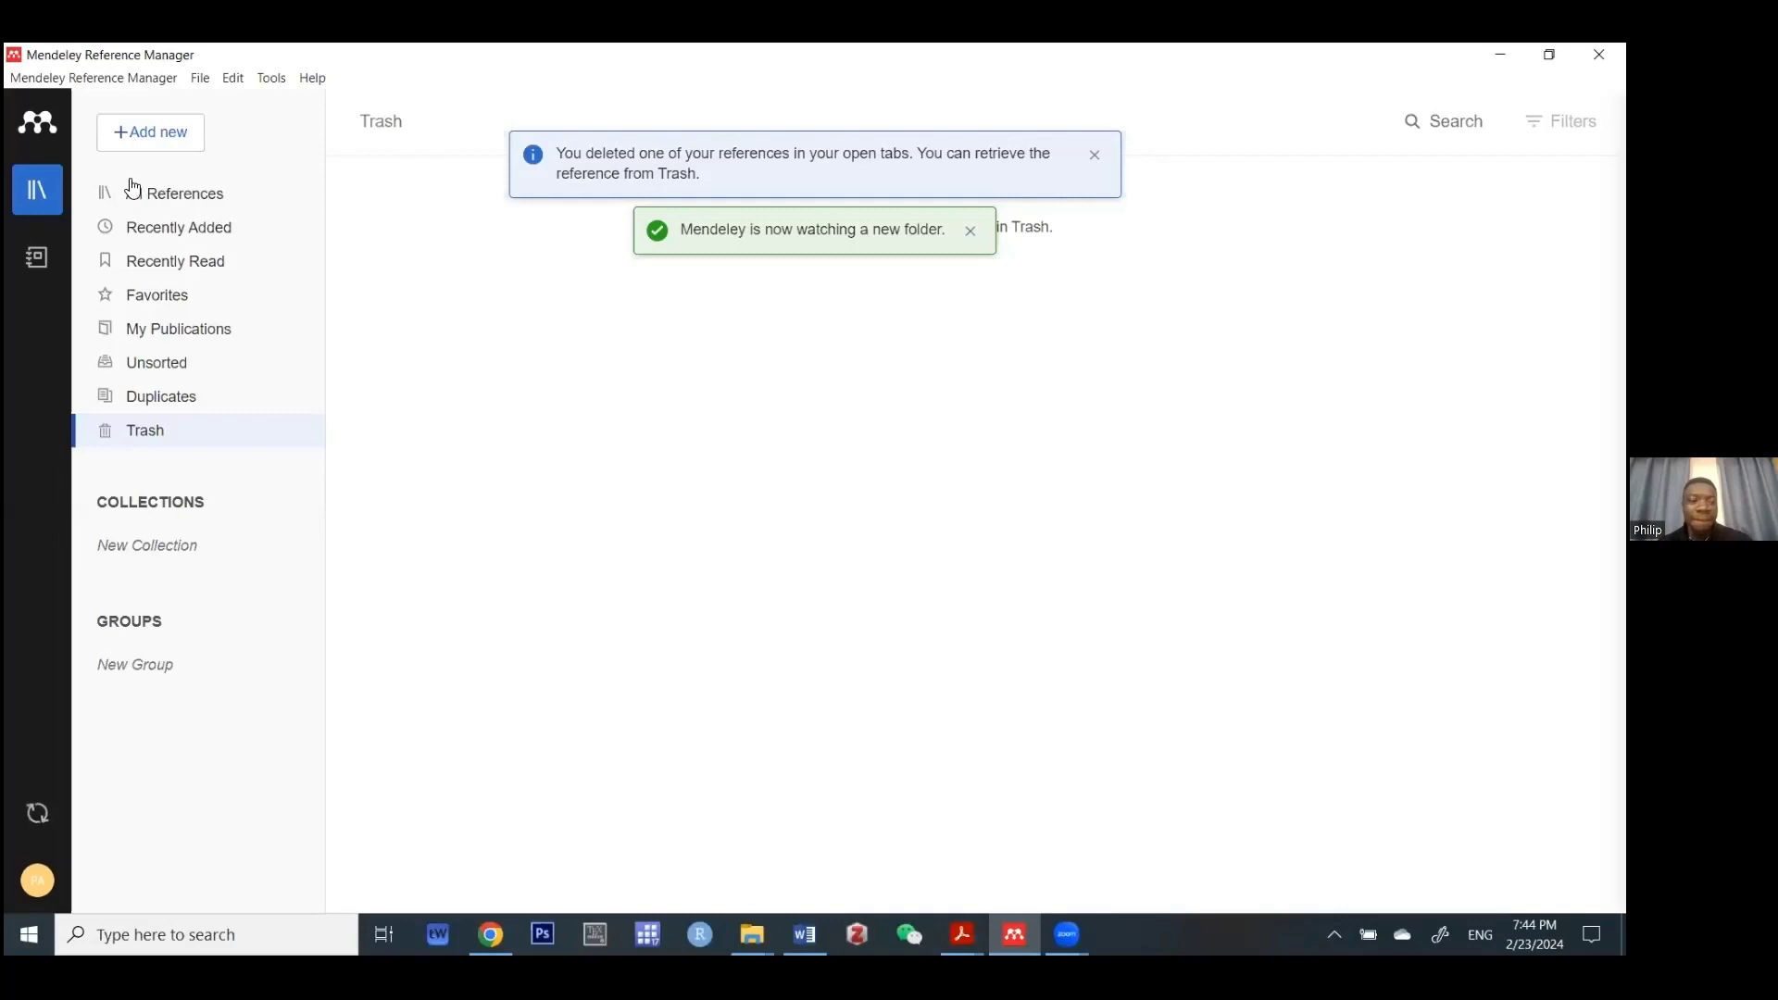
- Create a new collection named Workshop
{"action": "mouse_move", "coordinate": [158, 205]}
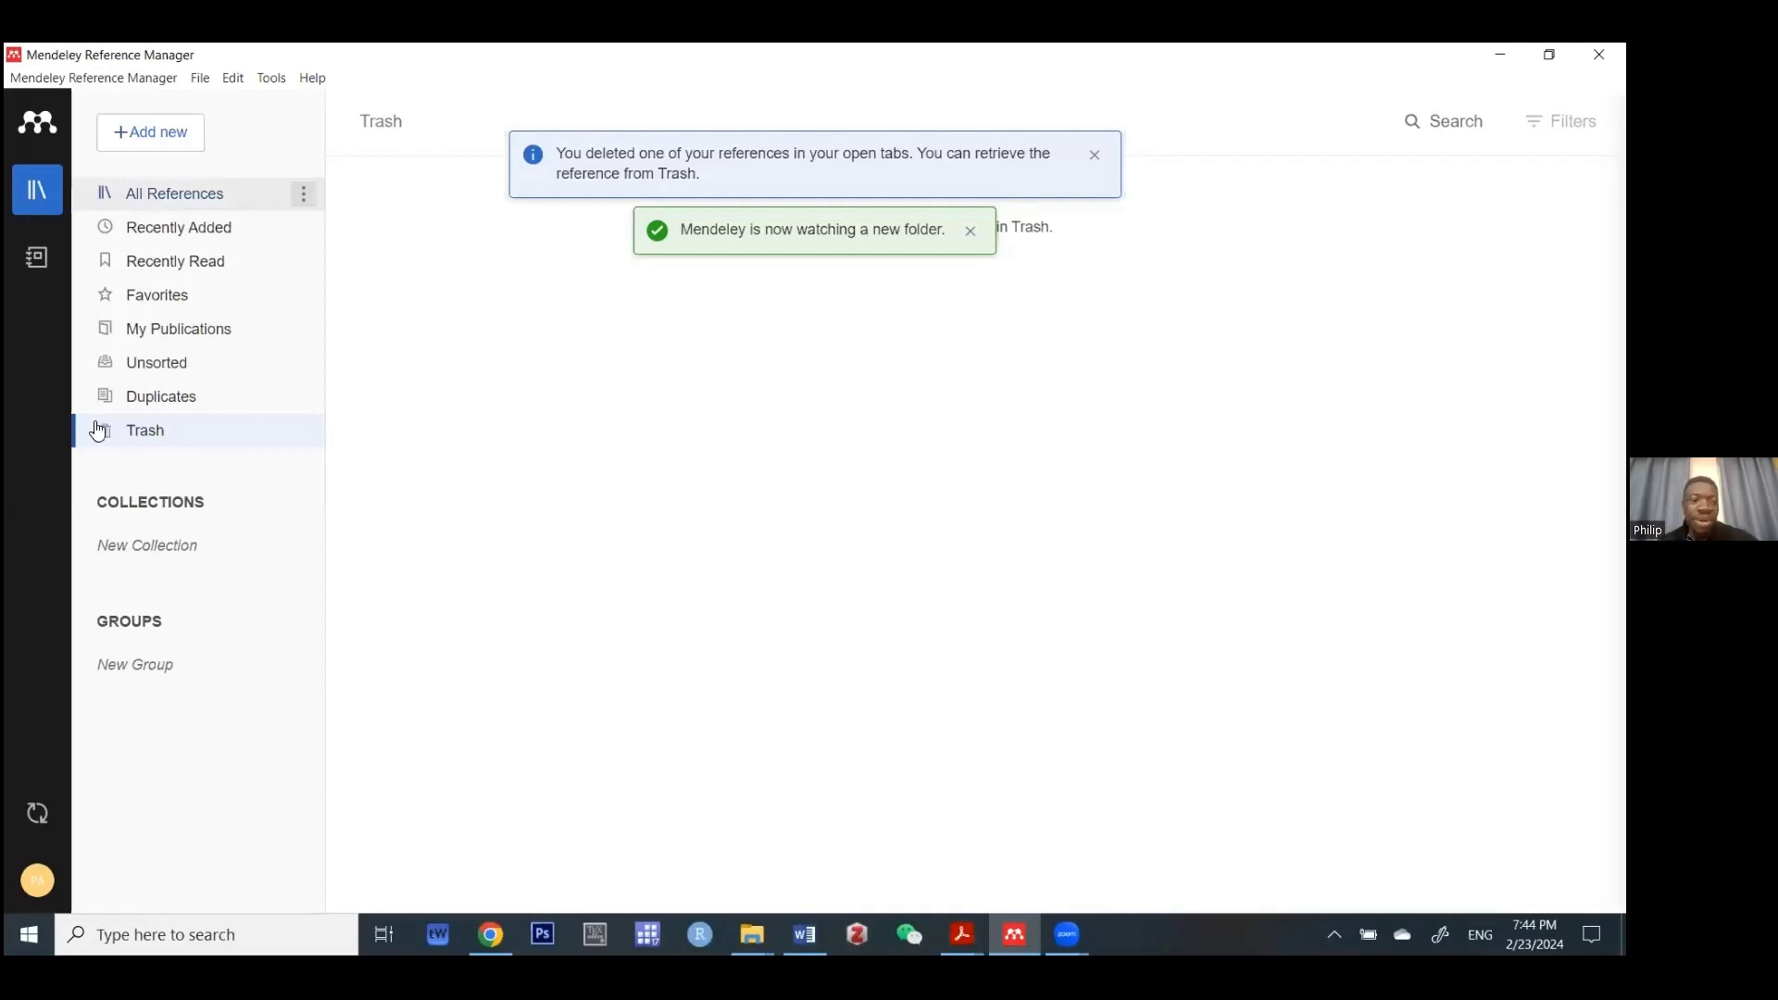
{"action": "left_click", "coordinate": [187, 548]}
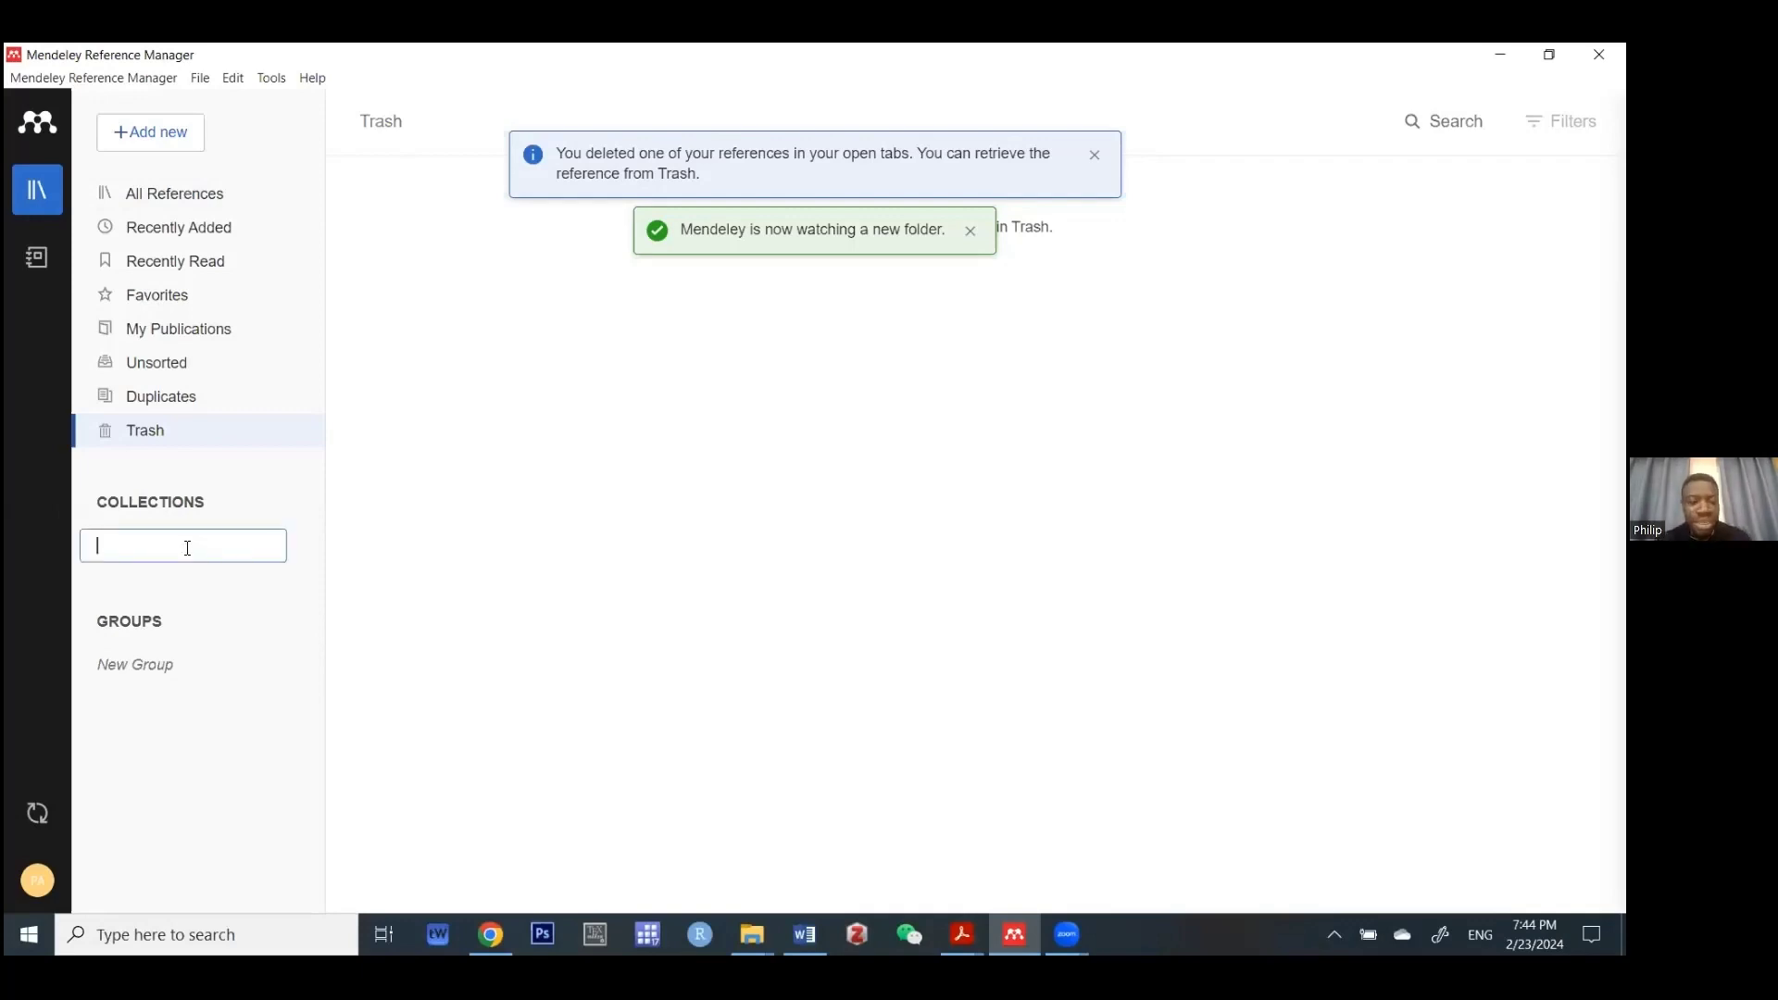
{"action": "type", "text": "Workshop"}
{"action": "key", "text": "Return"}
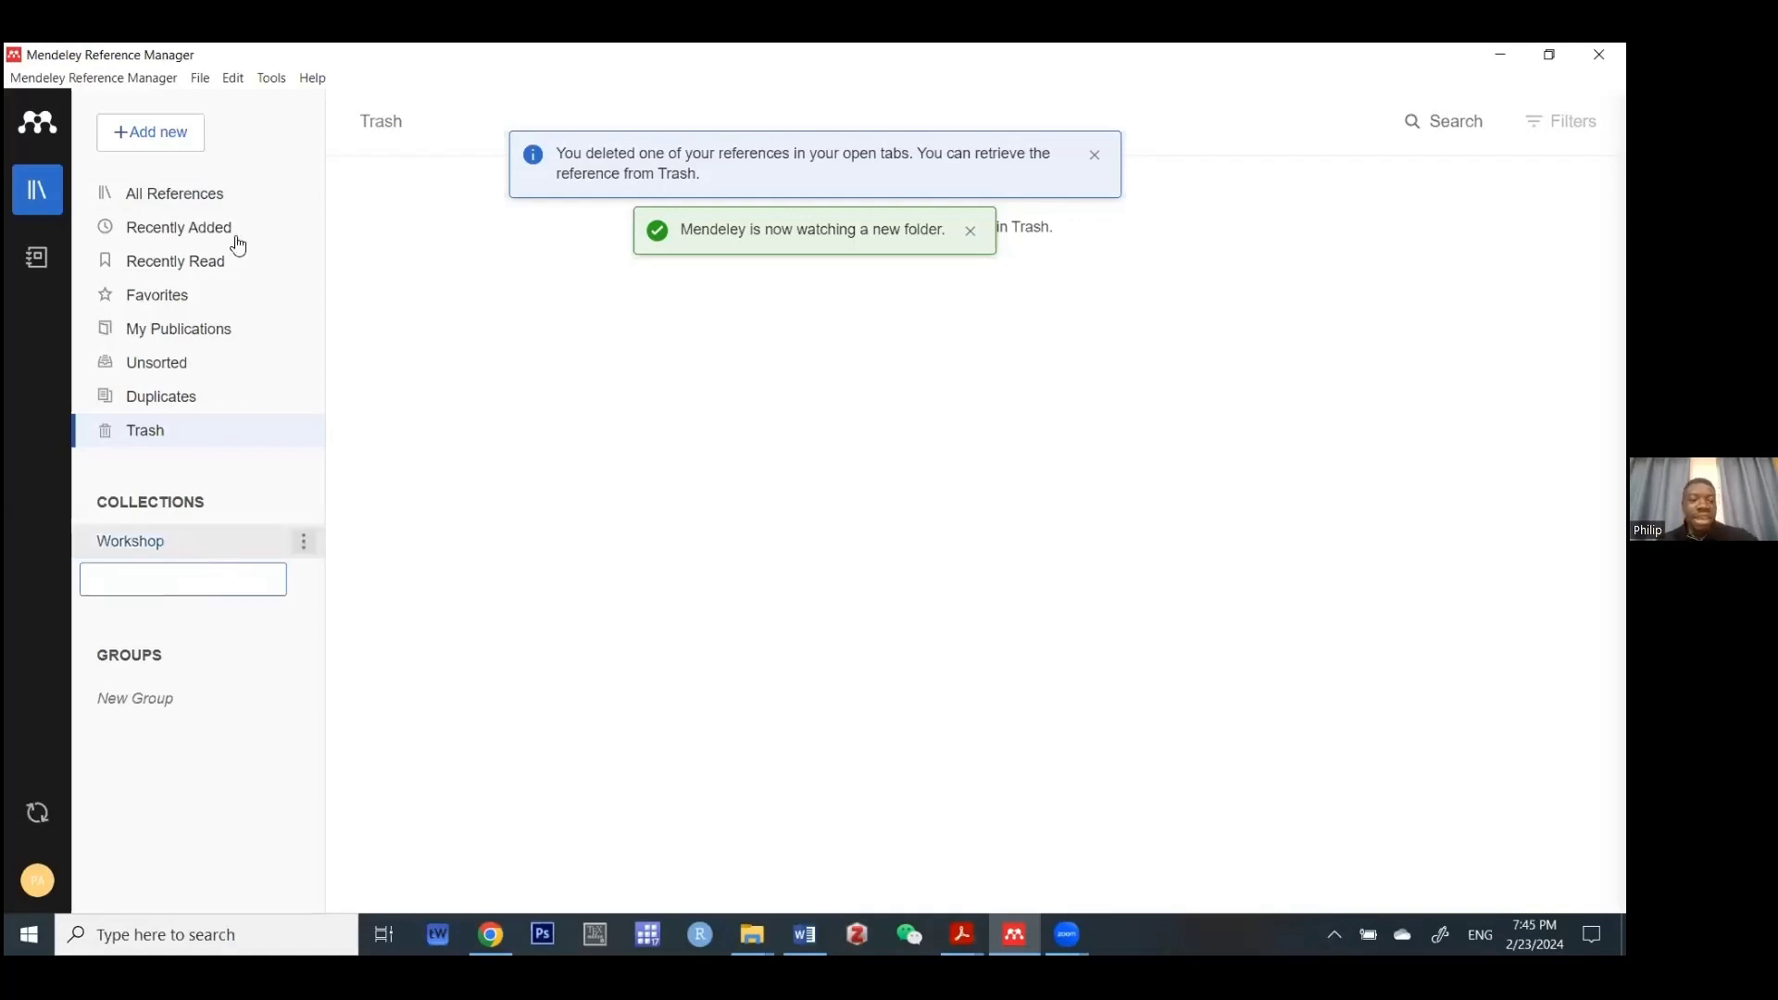
{"action": "left_click", "coordinate": [396, 332]}
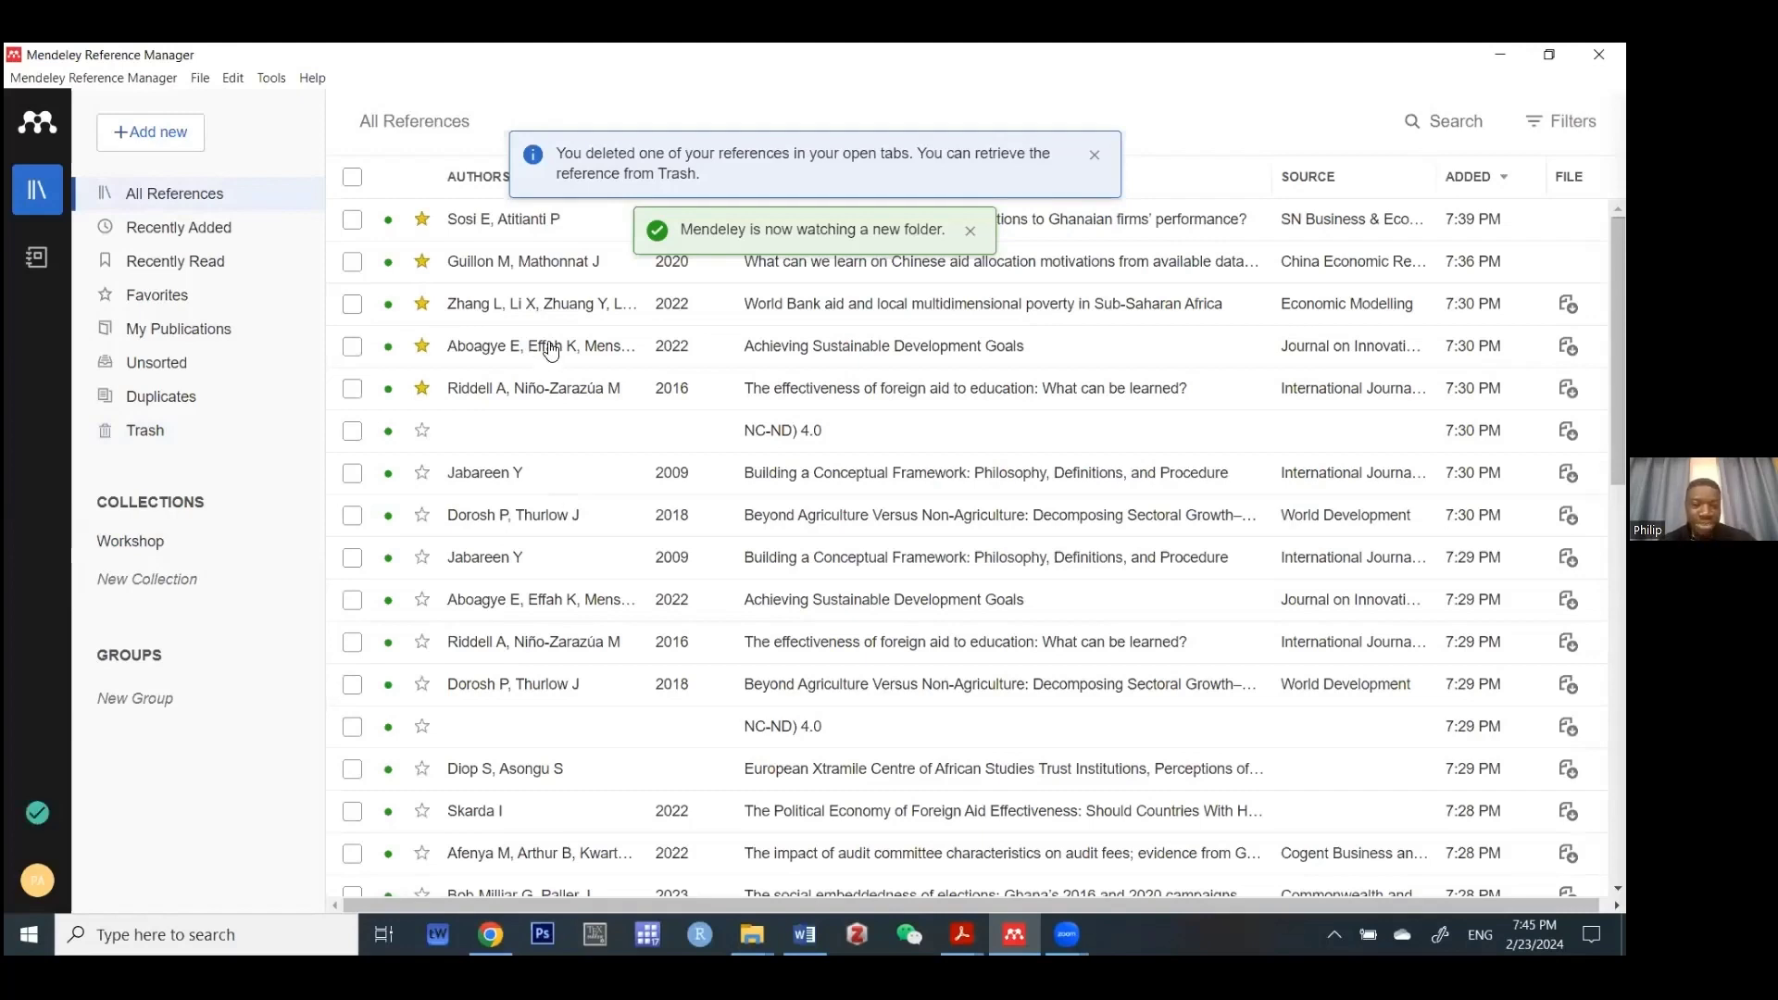
- Add the starred reference "Achieving Sustainable Development Goals" from All References to the Workshop collection and open that collection
{"action": "left_click_drag", "start_coordinate": [316, 476], "coordinate": [124, 551]}
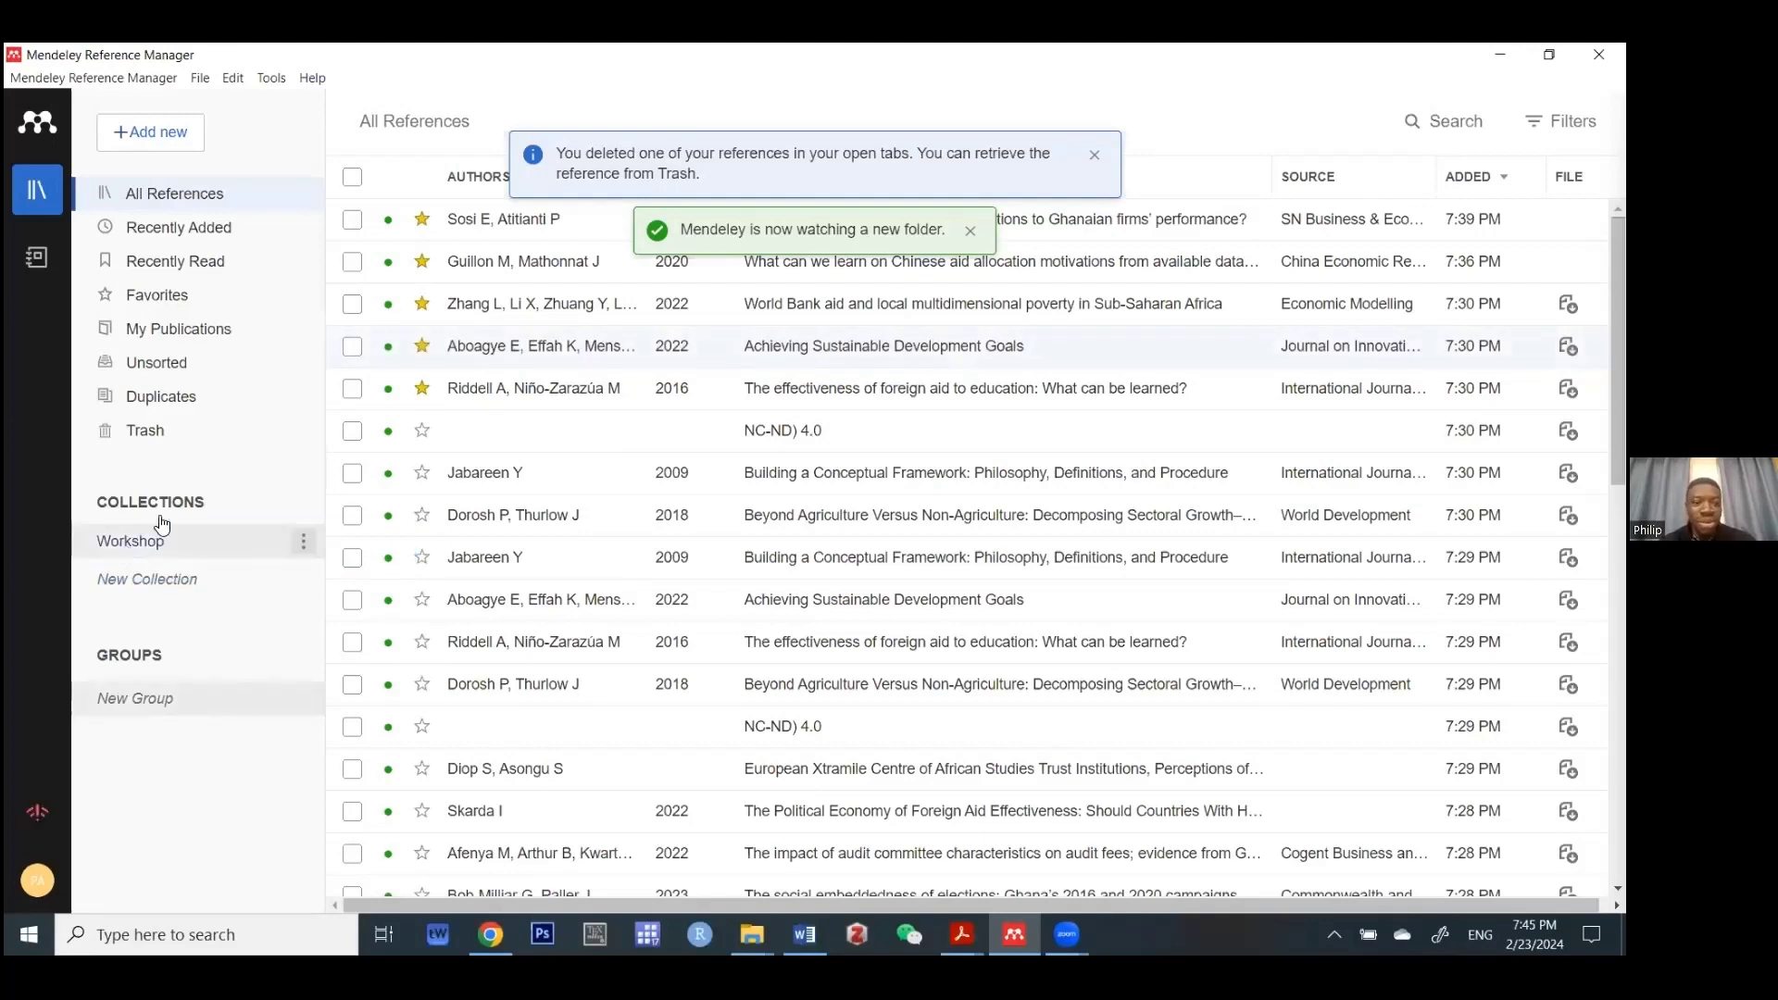
{"action": "left_click", "coordinate": [123, 548]}
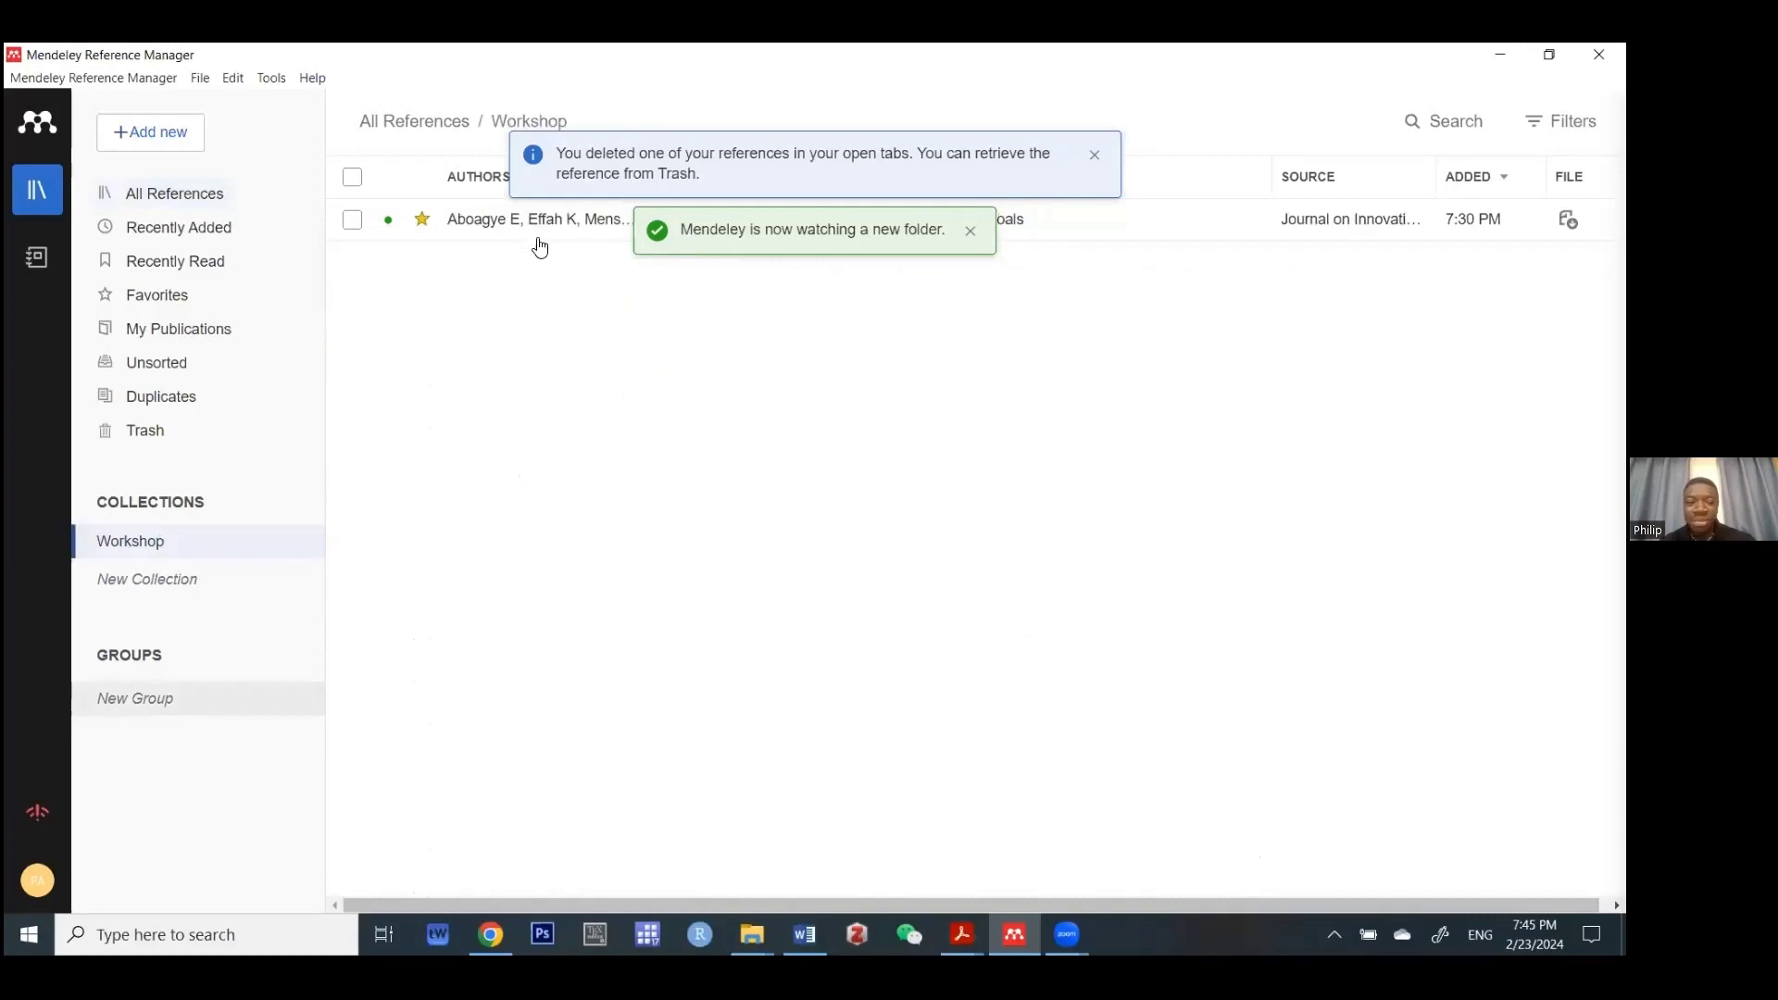
- Create a sub-collection named Mendeley inside the Workshop collection
{"action": "right_click", "coordinate": [179, 551]}
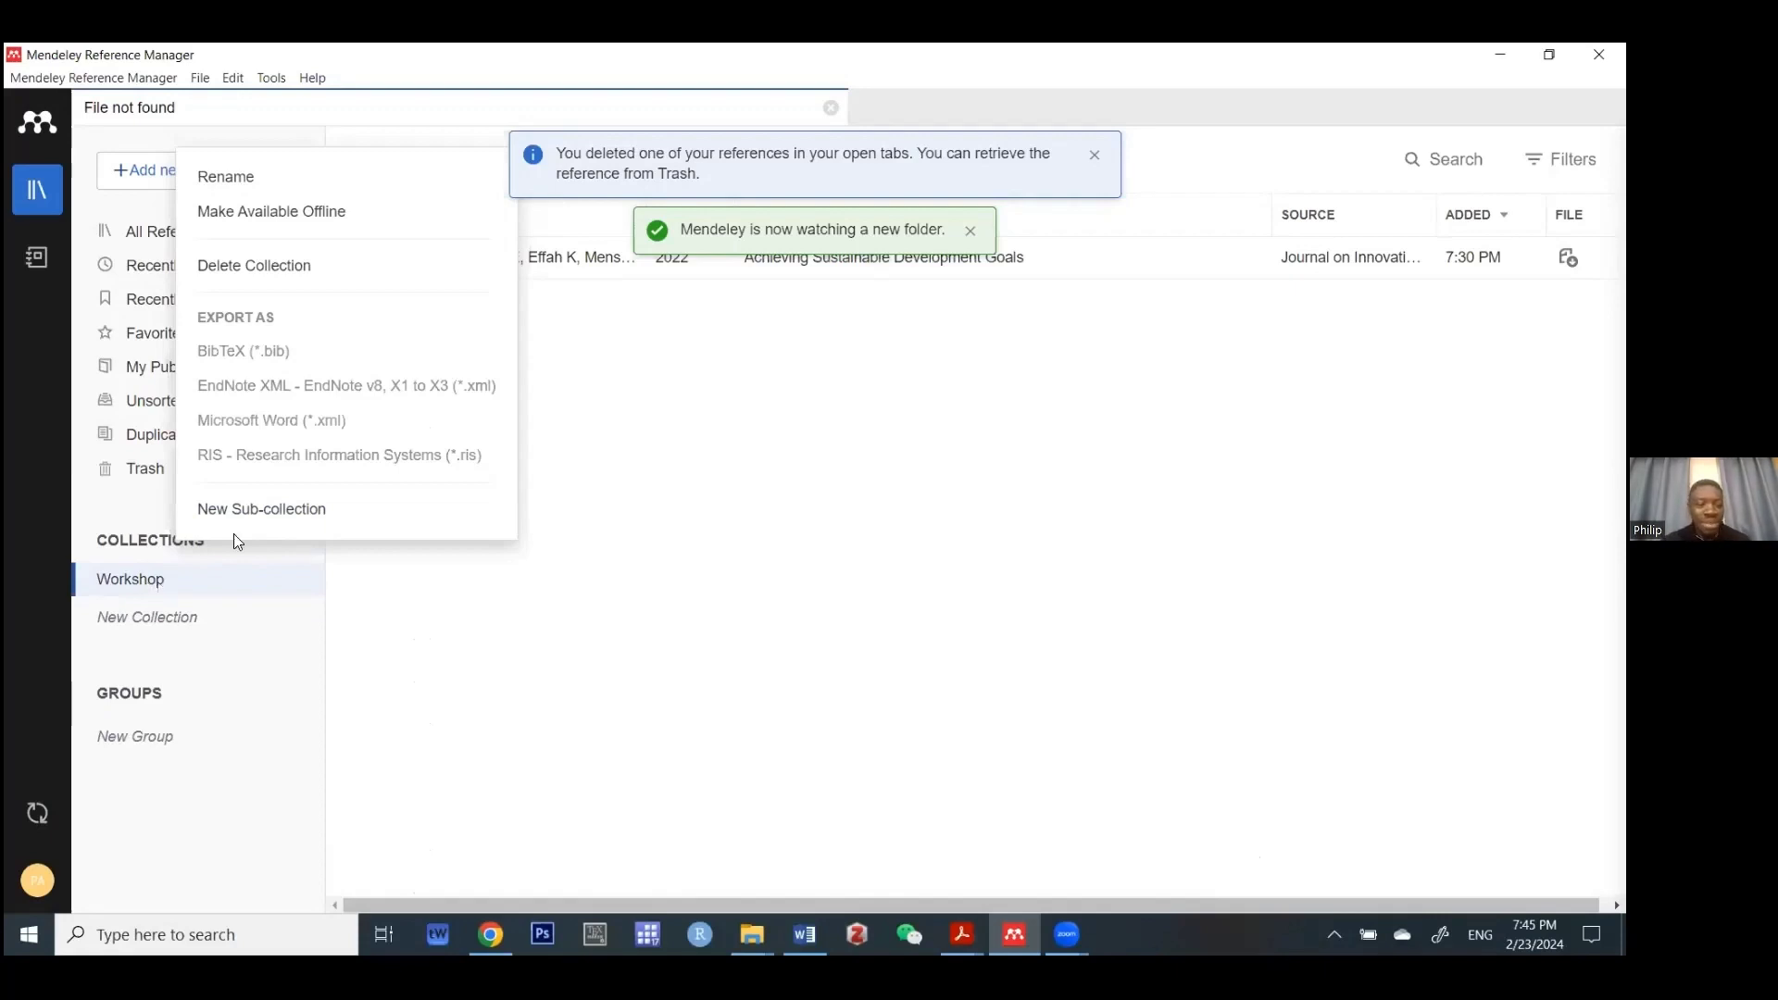
{"action": "left_click", "coordinate": [279, 510]}
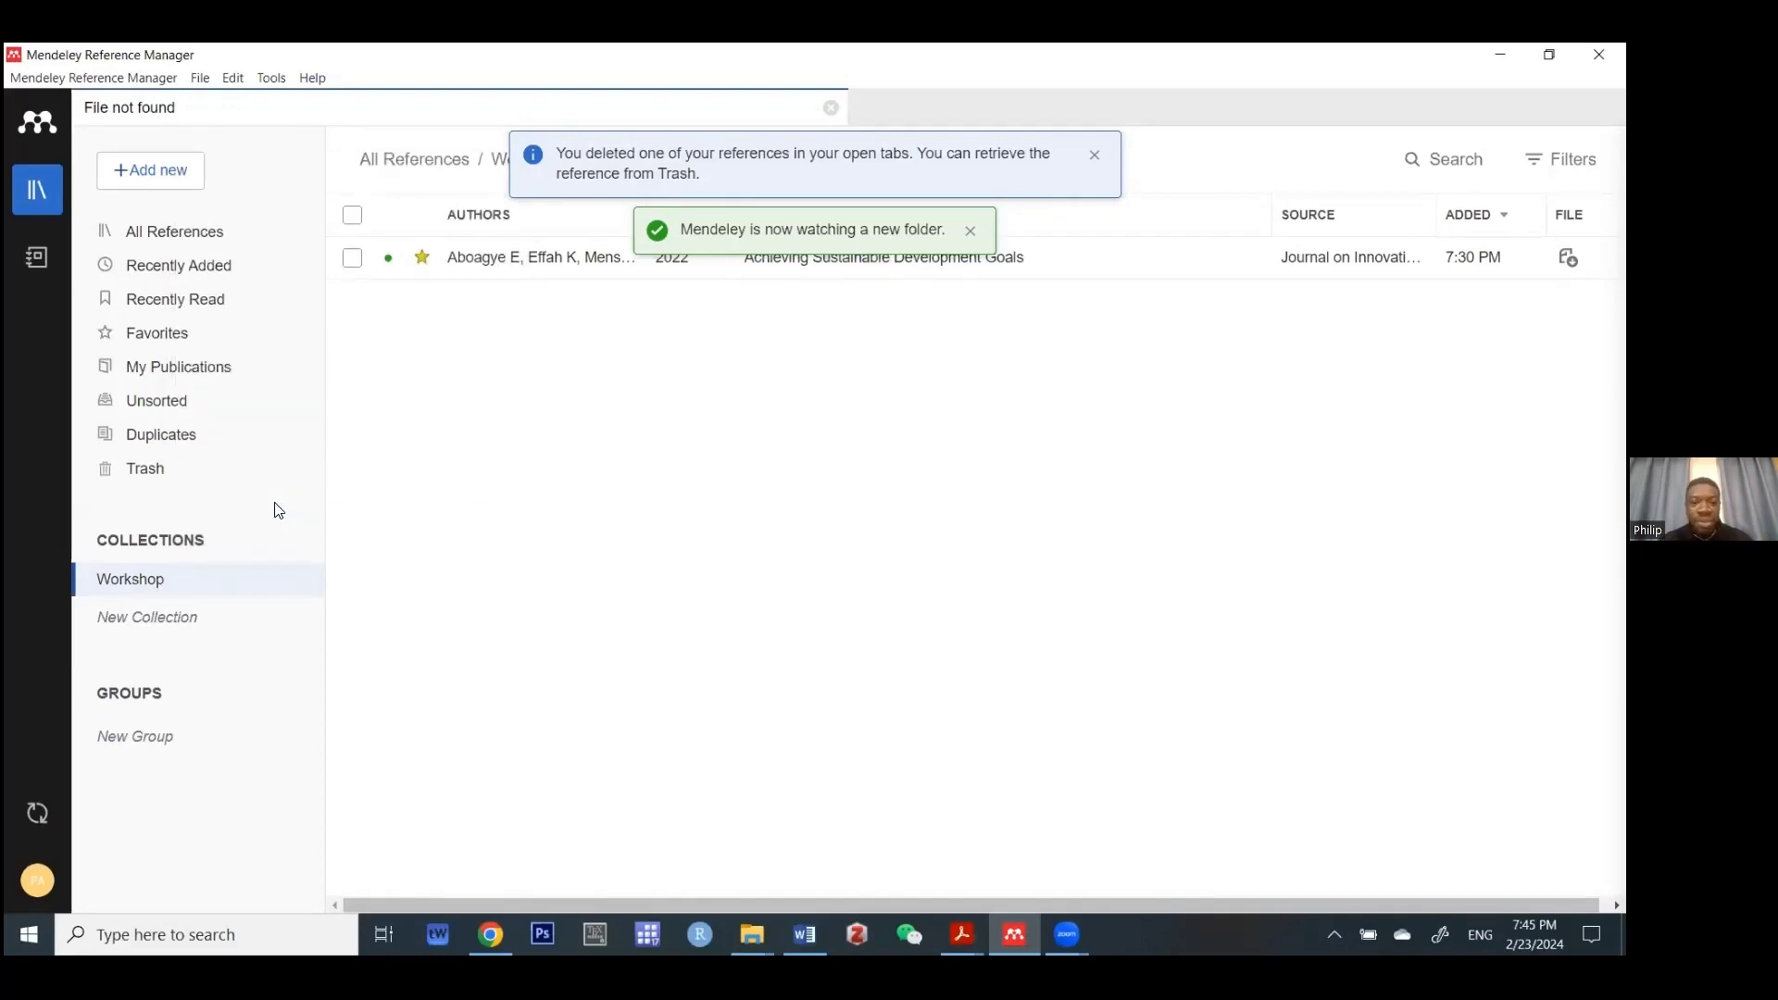
{"action": "mouse_move", "coordinate": [179, 589]}
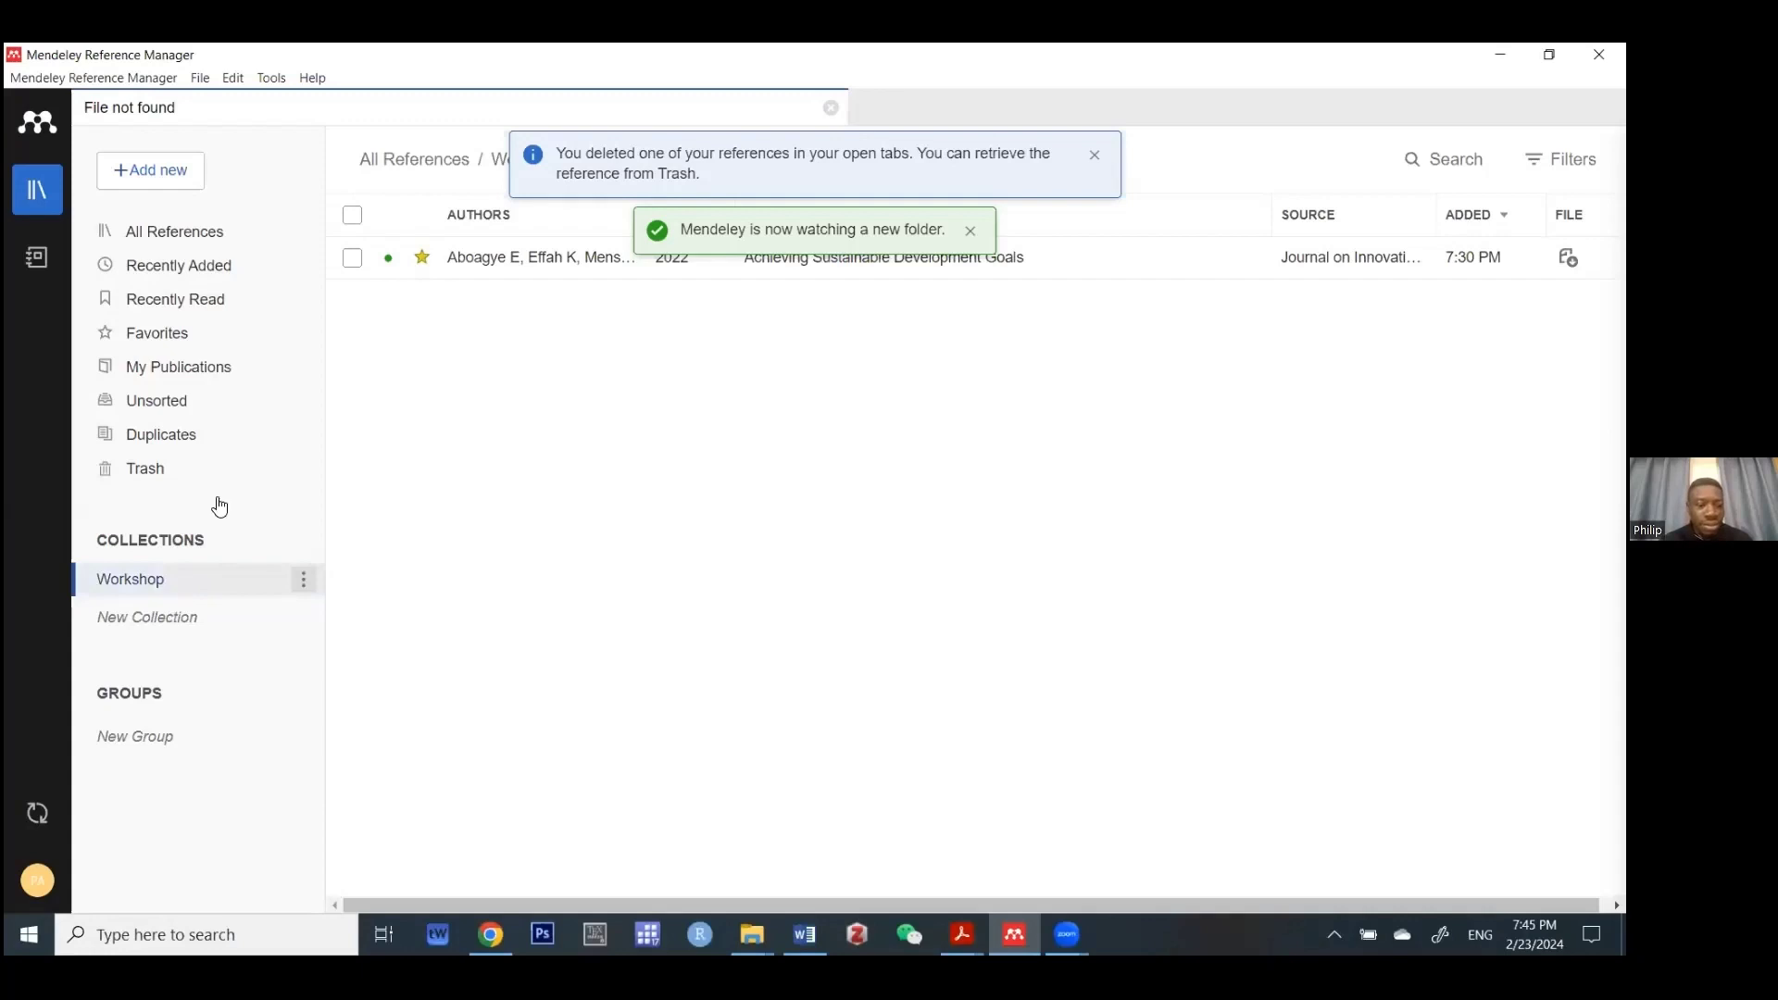
{"action": "right_click", "coordinate": [279, 552]}
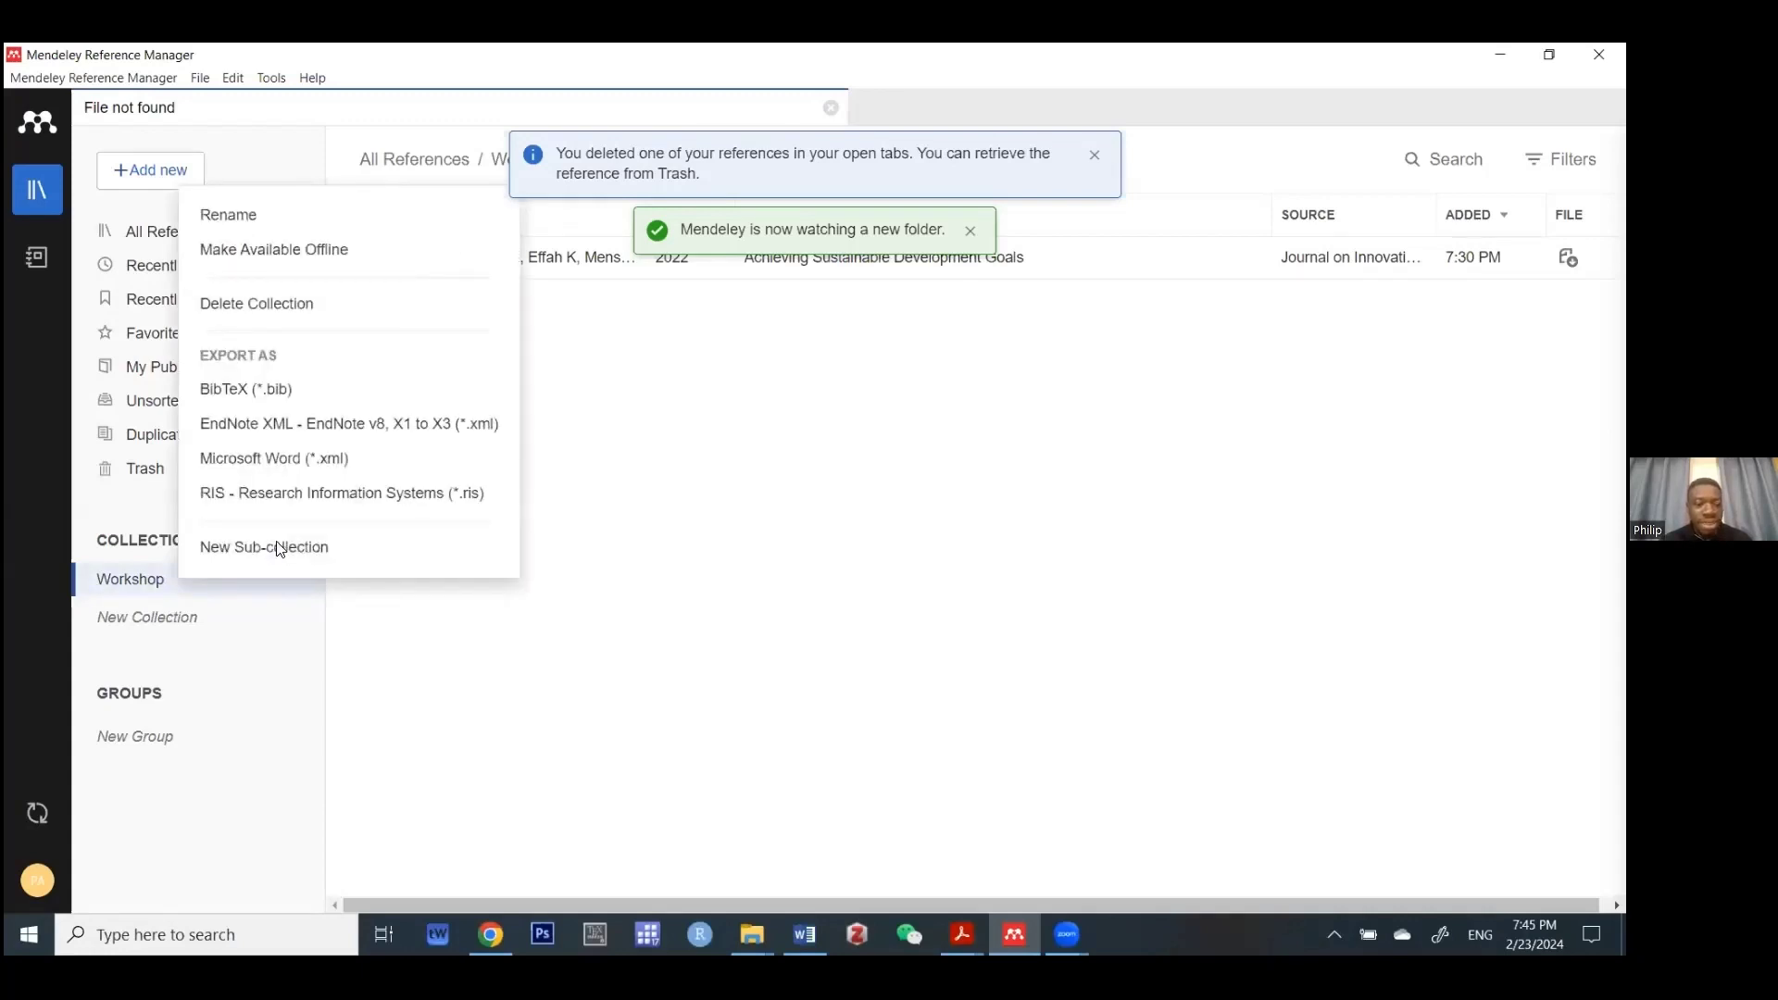
{"action": "left_click", "coordinate": [281, 549]}
{"action": "type", "text": "Mendeley"}
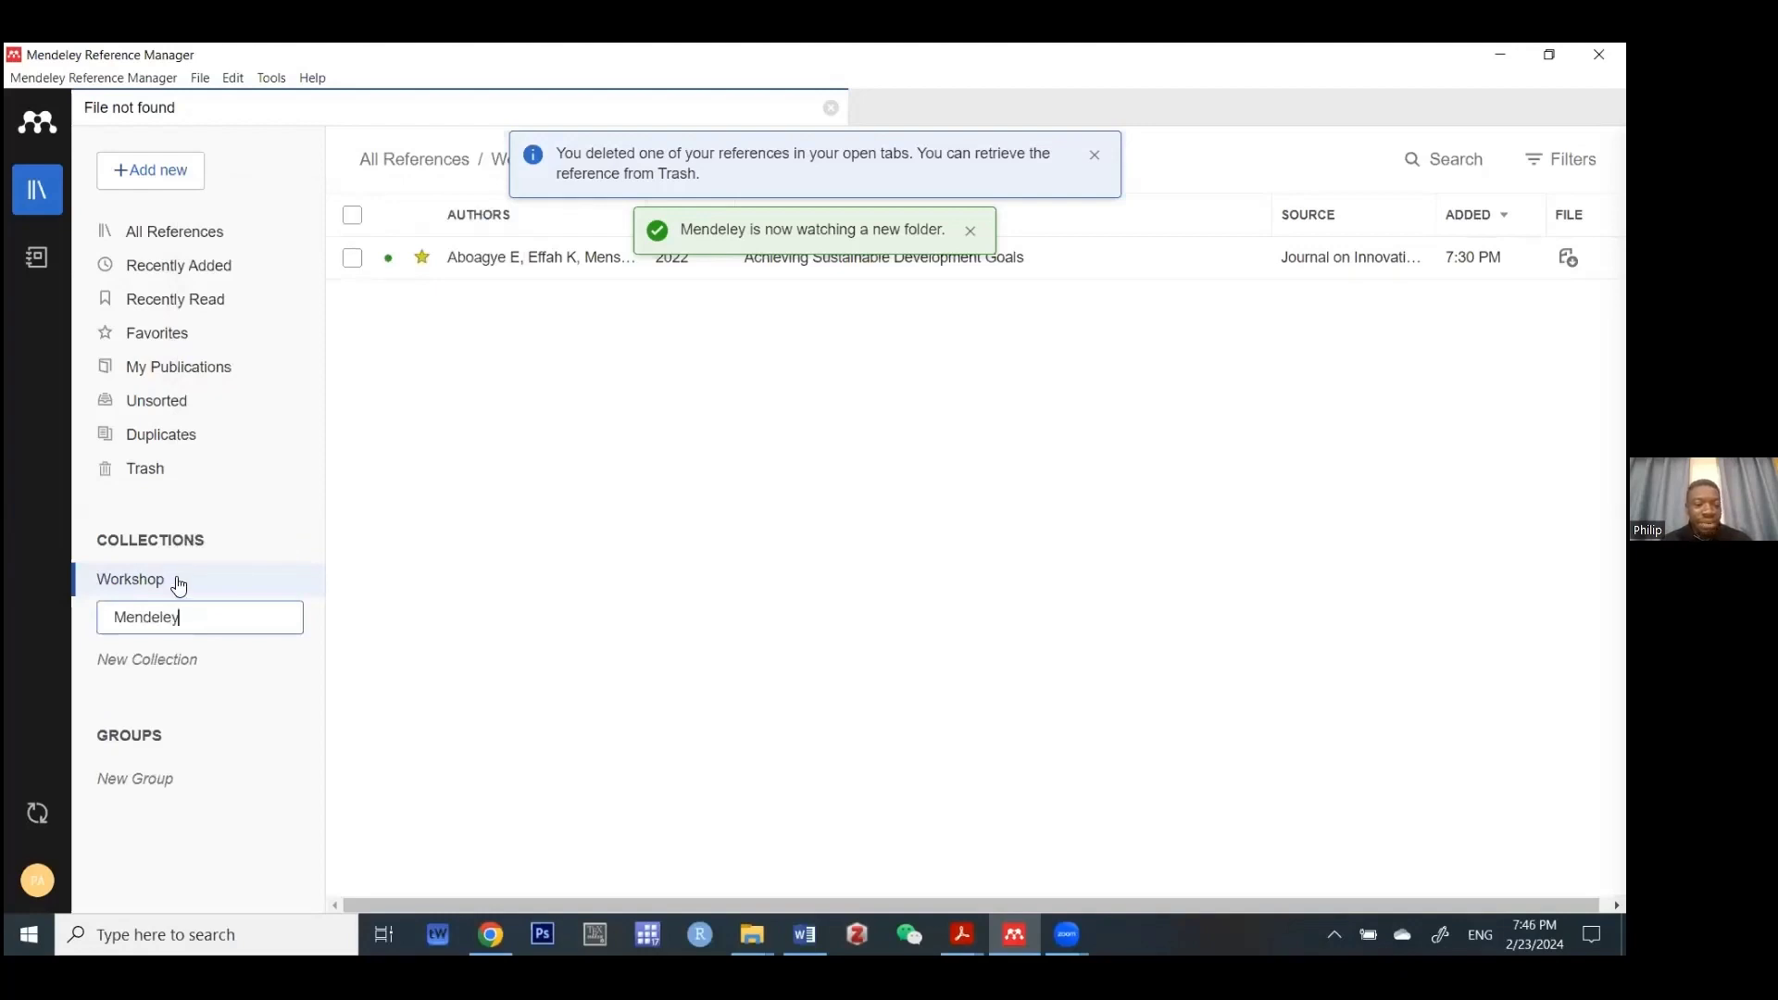
{"action": "key", "text": "Return"}
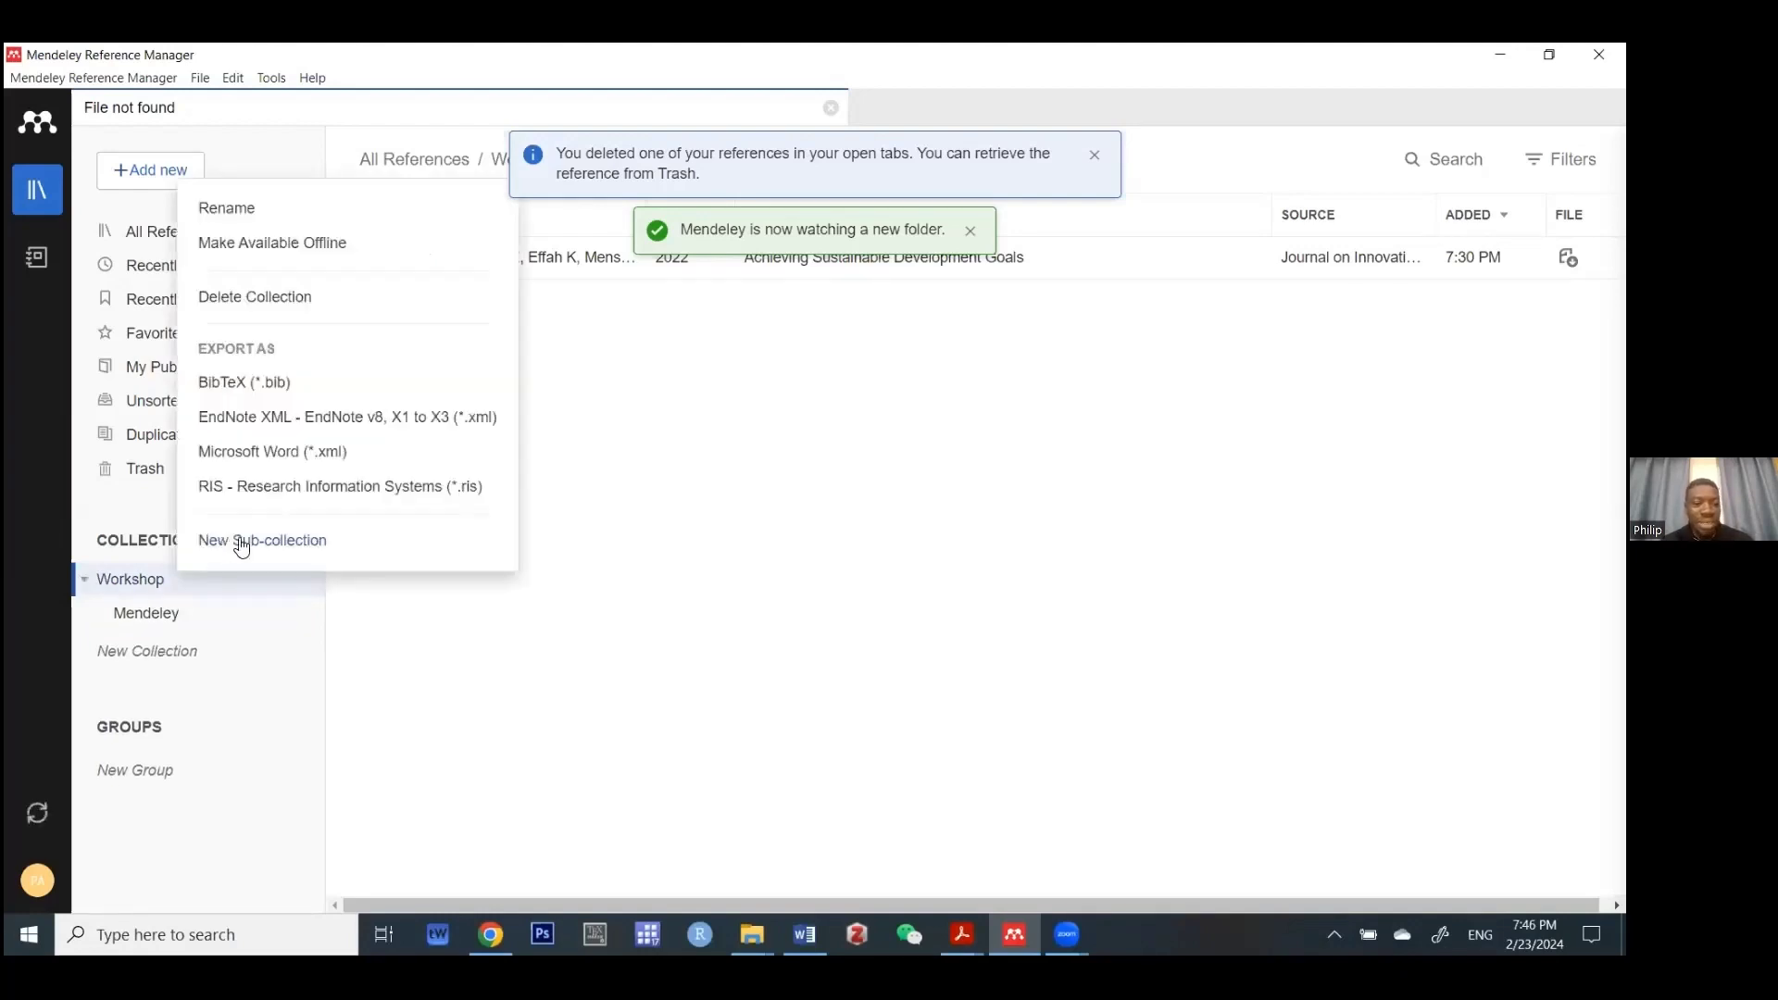
- Create a second sub-collection named Zotero inside the Workshop collection
{"action": "left_click", "coordinate": [239, 541]}
{"action": "type", "text": "Zote"}
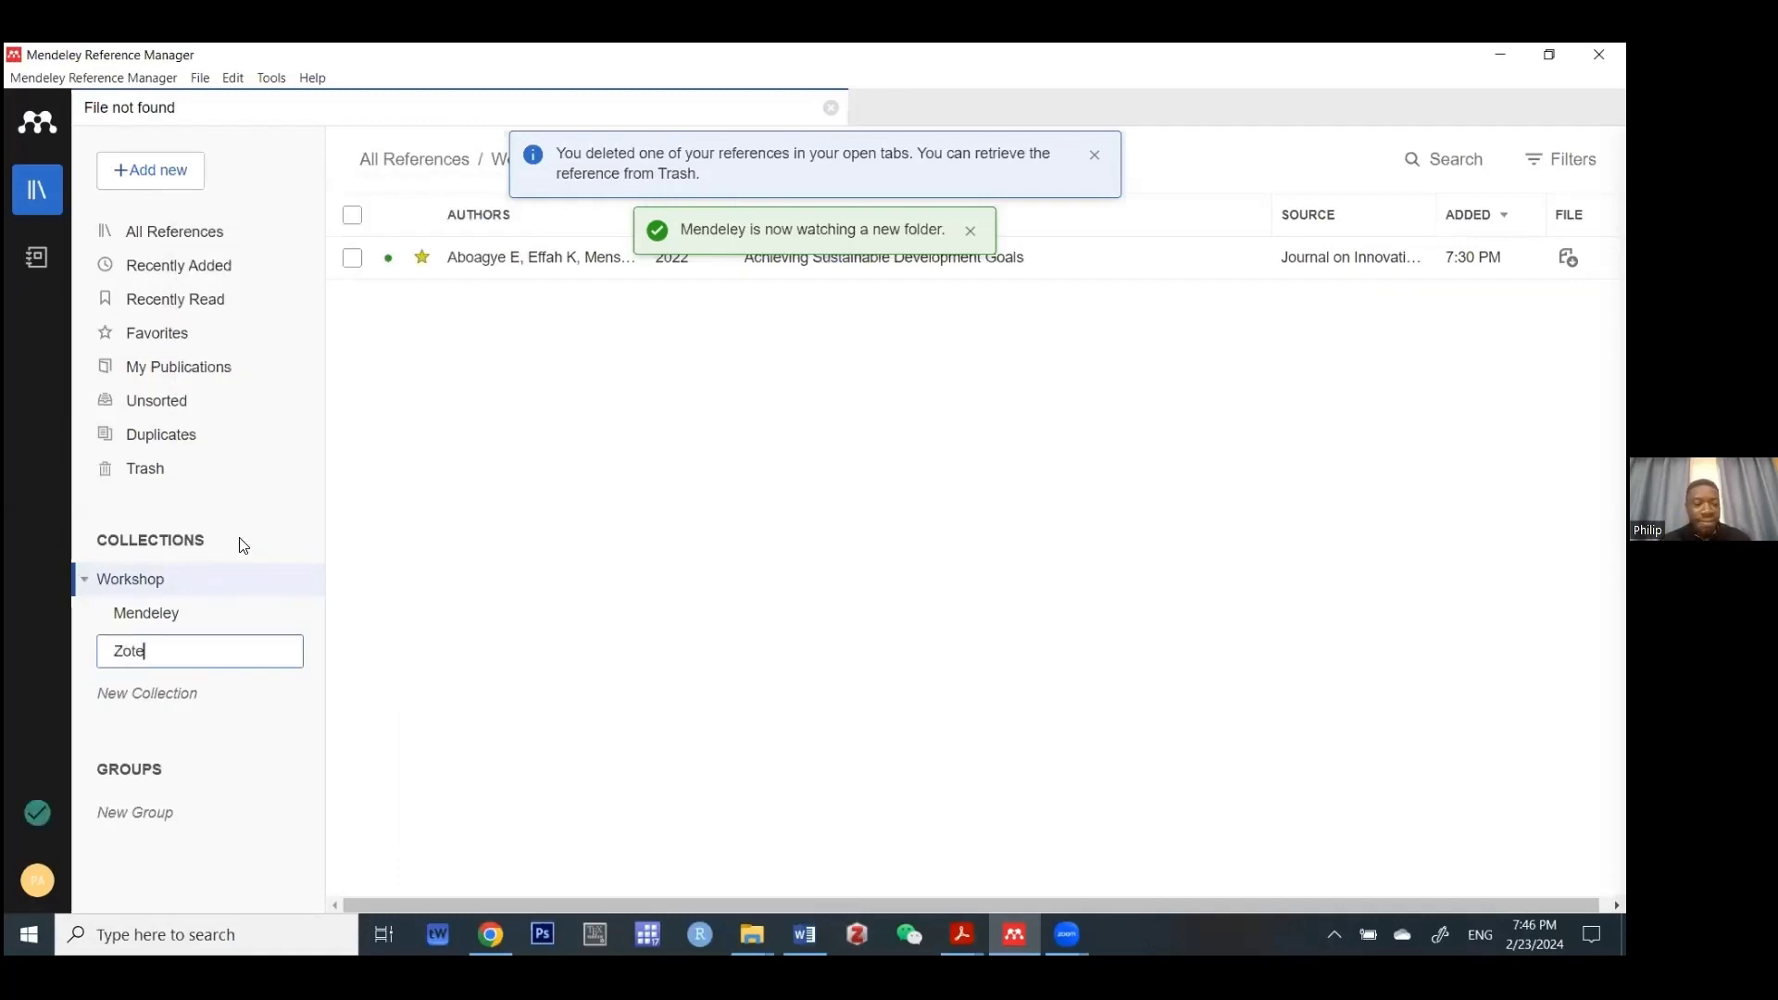
{"action": "type", "text": "ro"}
{"action": "key", "text": "Return"}
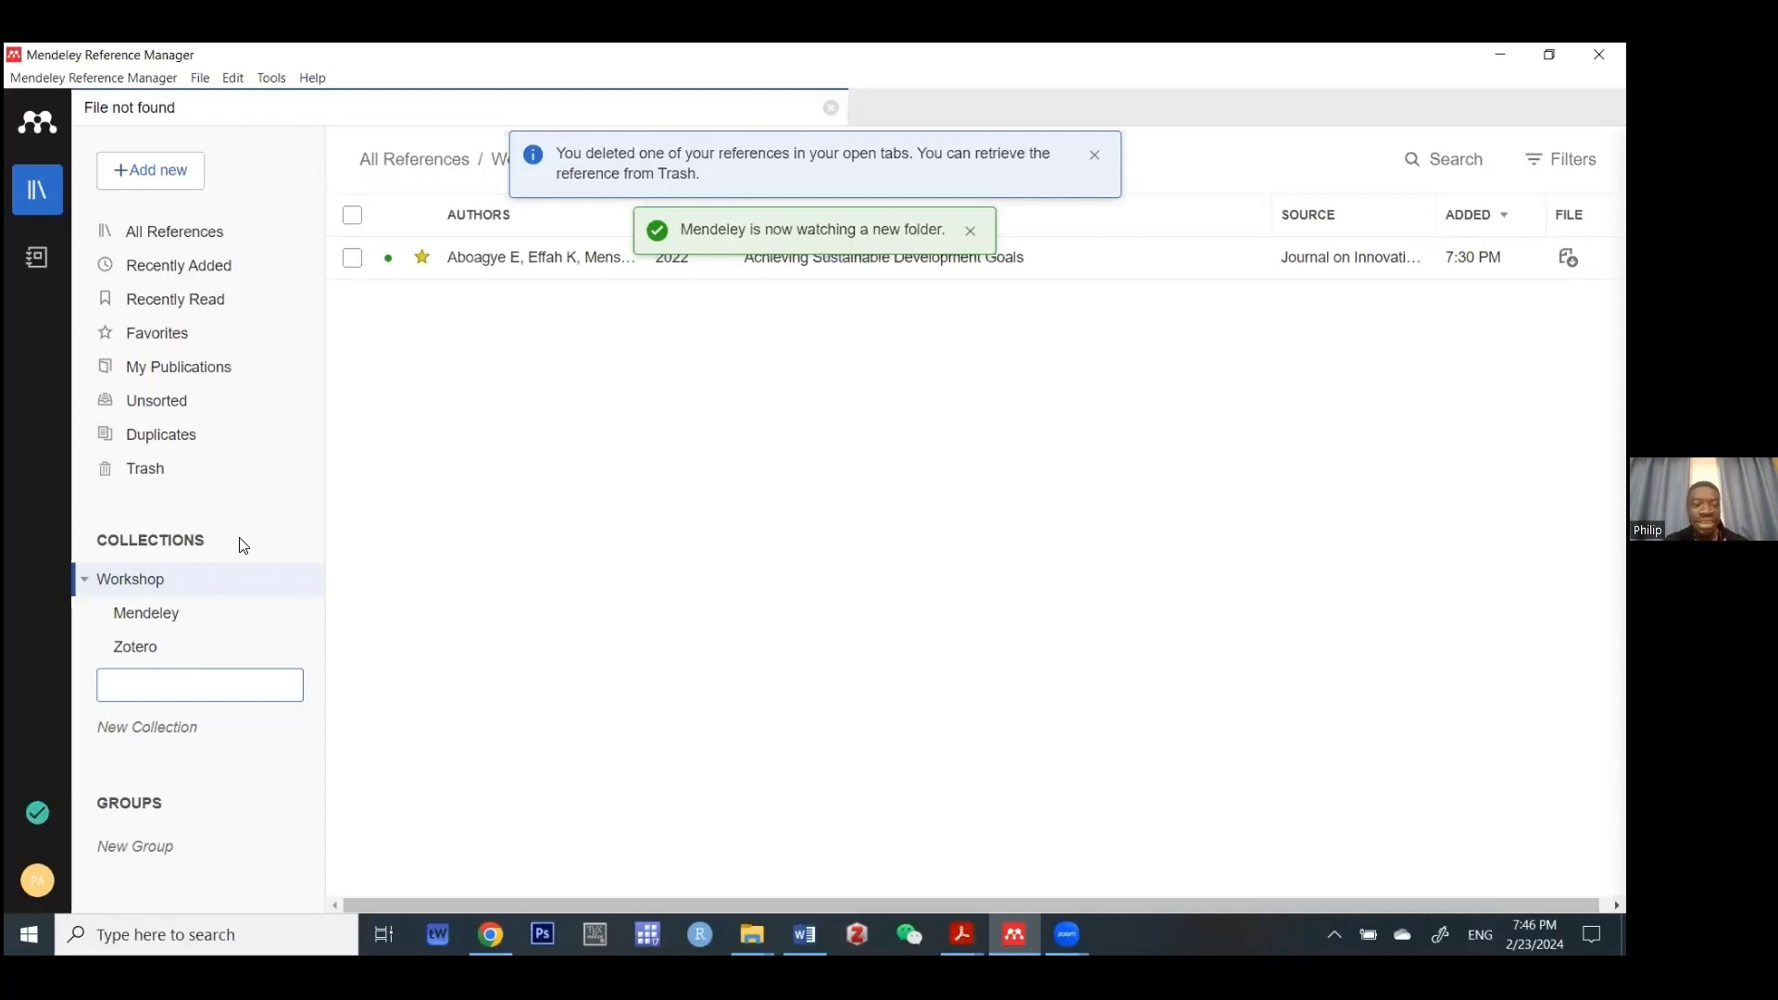
- Examine the Workshop collection's management and export options, and collapse its list of sub-collections
{"action": "right_click", "coordinate": [159, 576]}
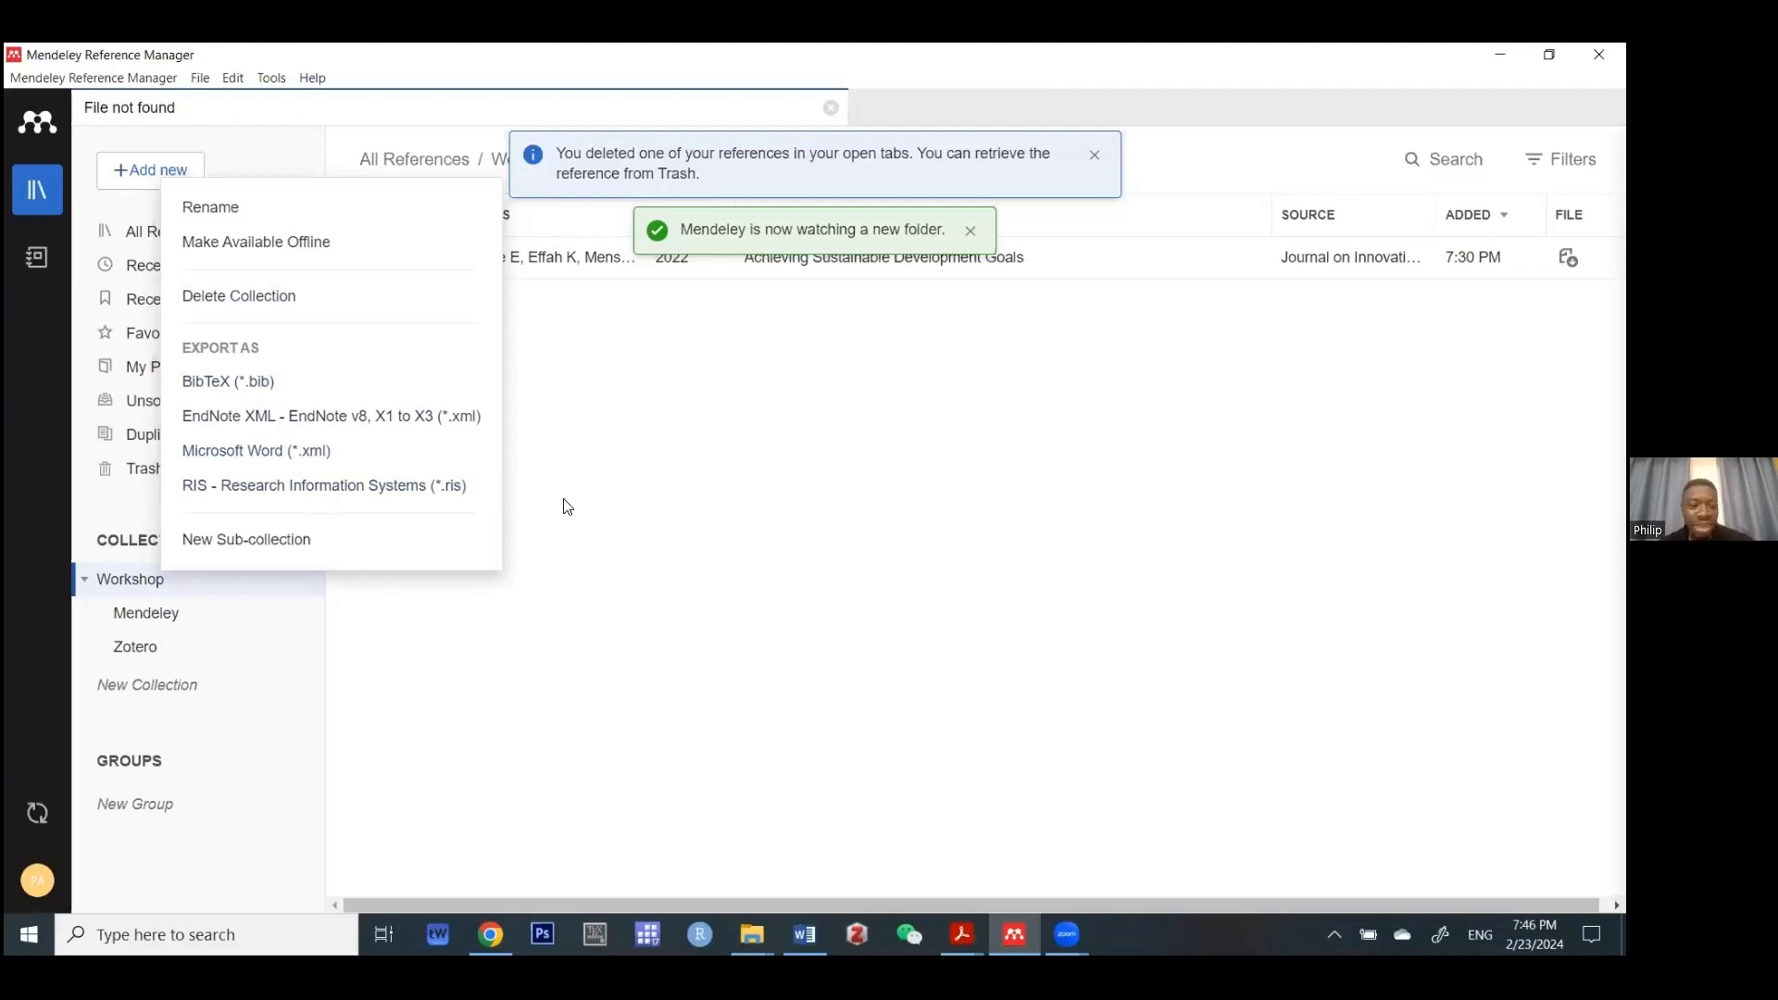
{"action": "left_click", "coordinate": [125, 579]}
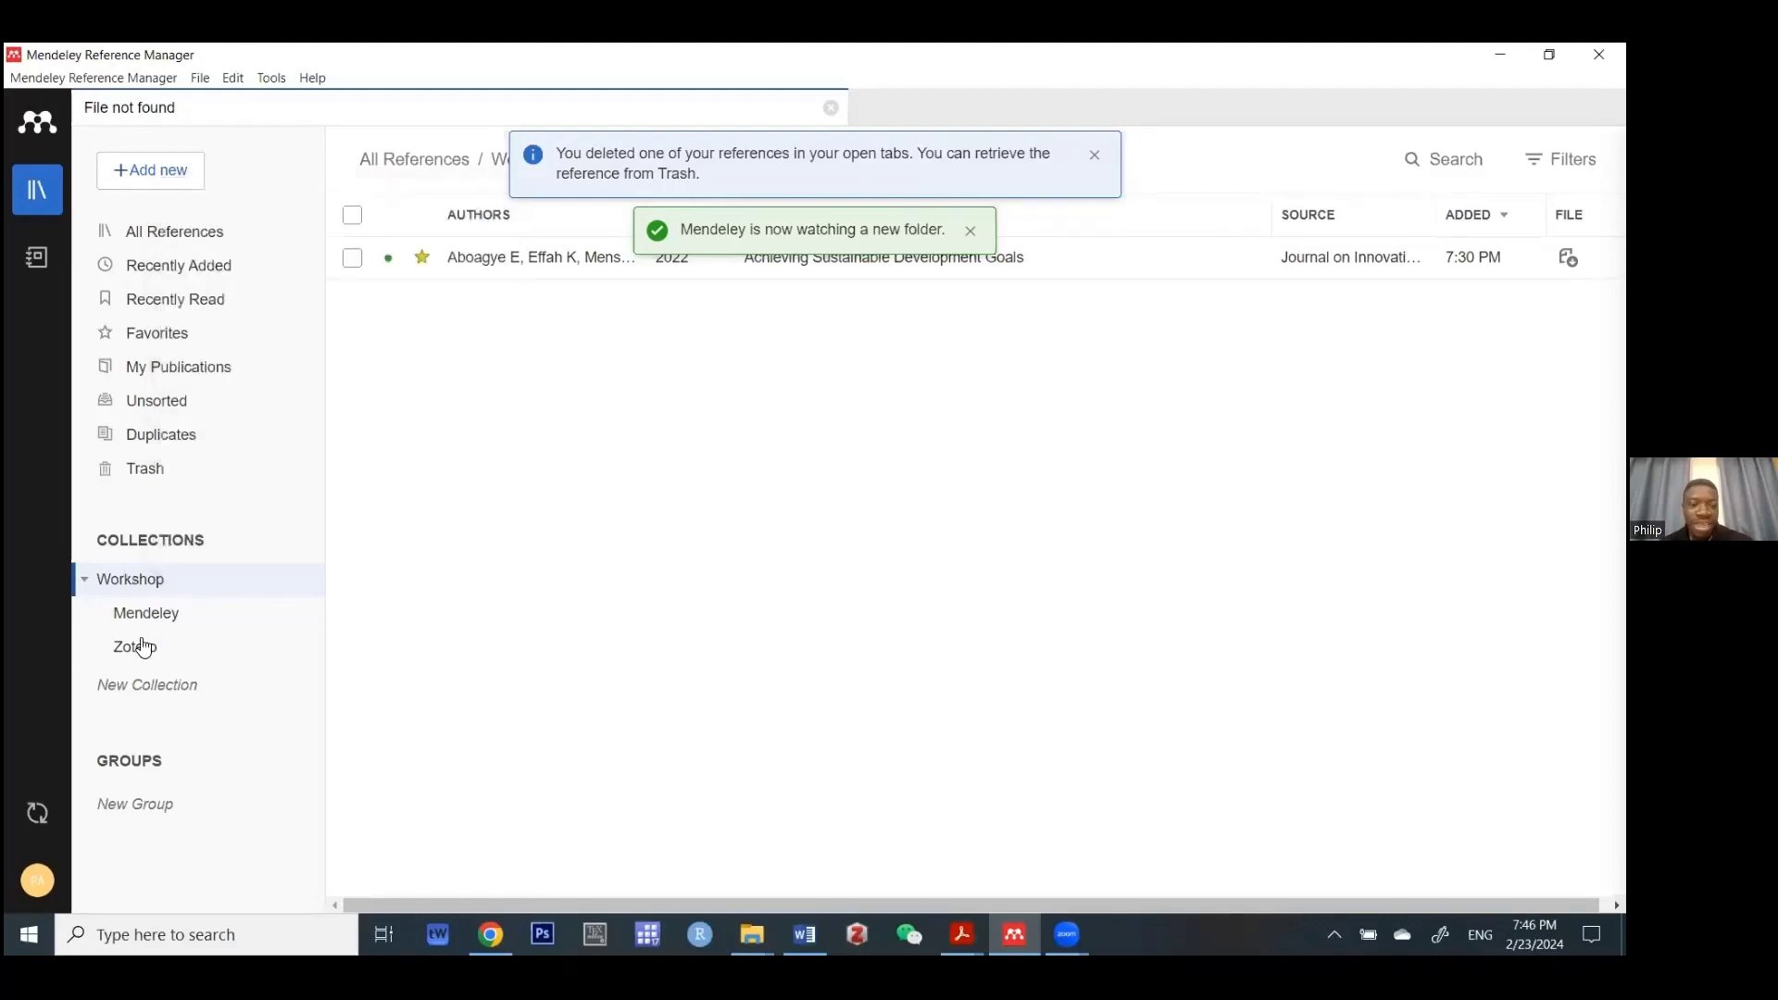
{"action": "left_click", "coordinate": [87, 584]}
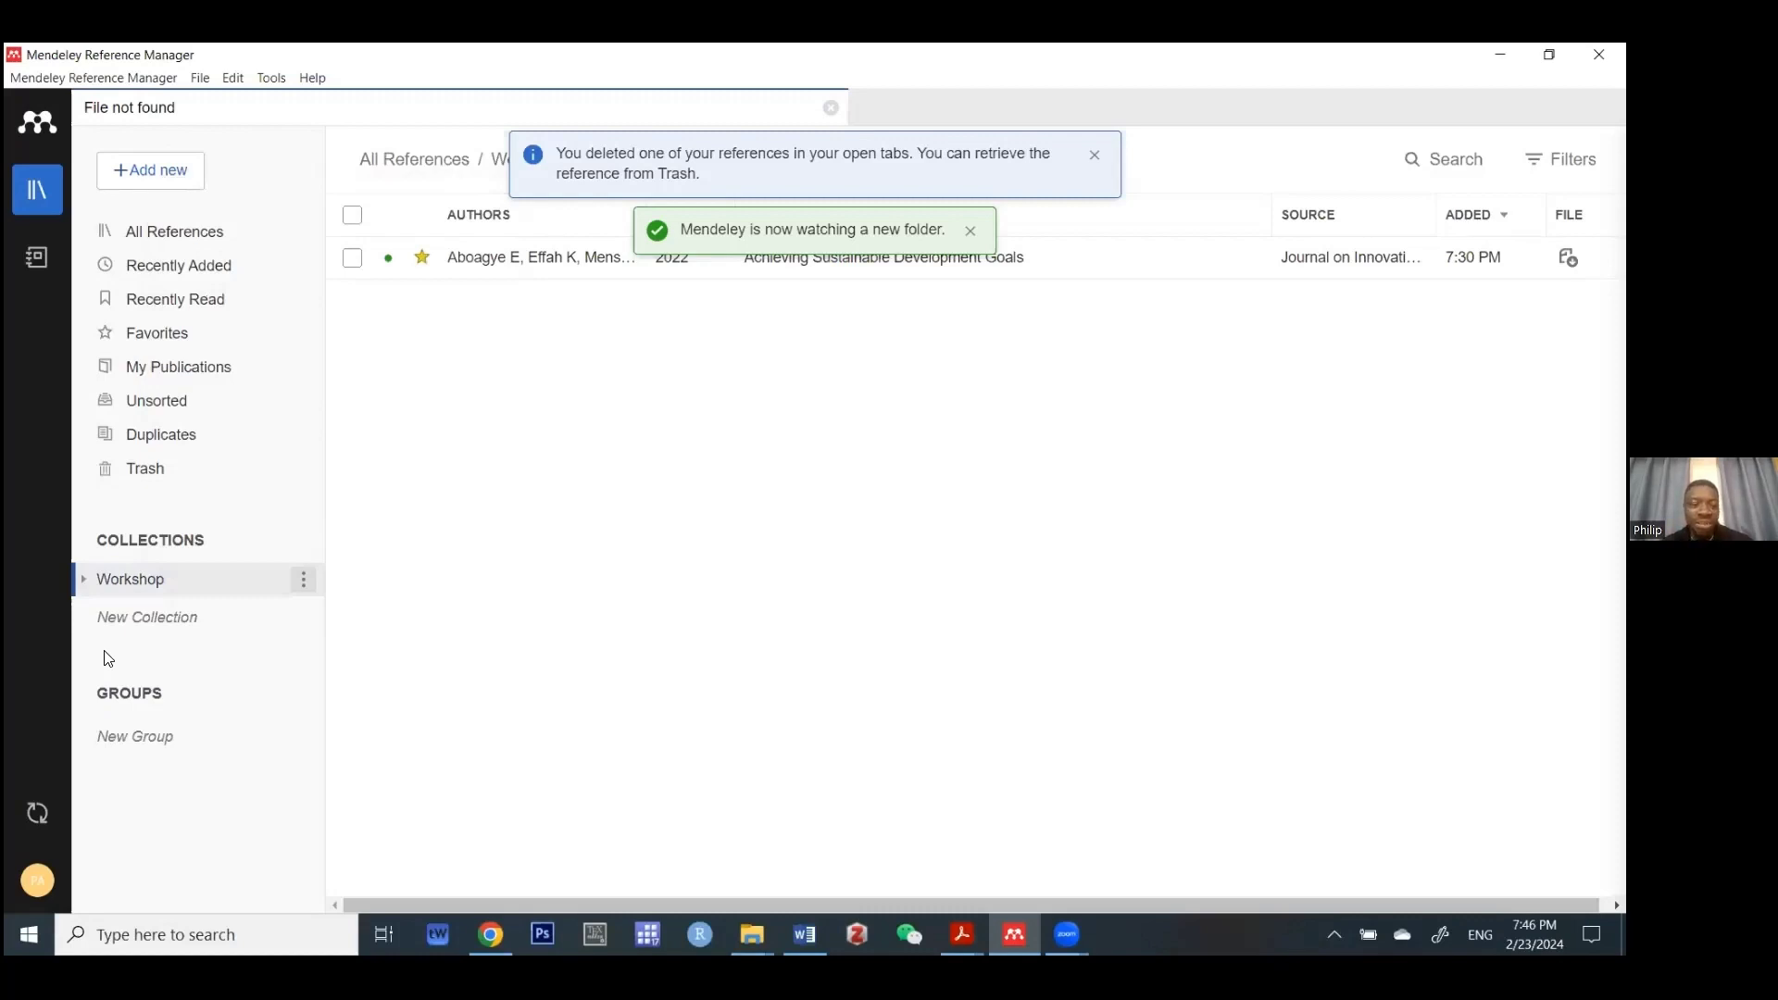
{"action": "left_click", "coordinate": [85, 581]}
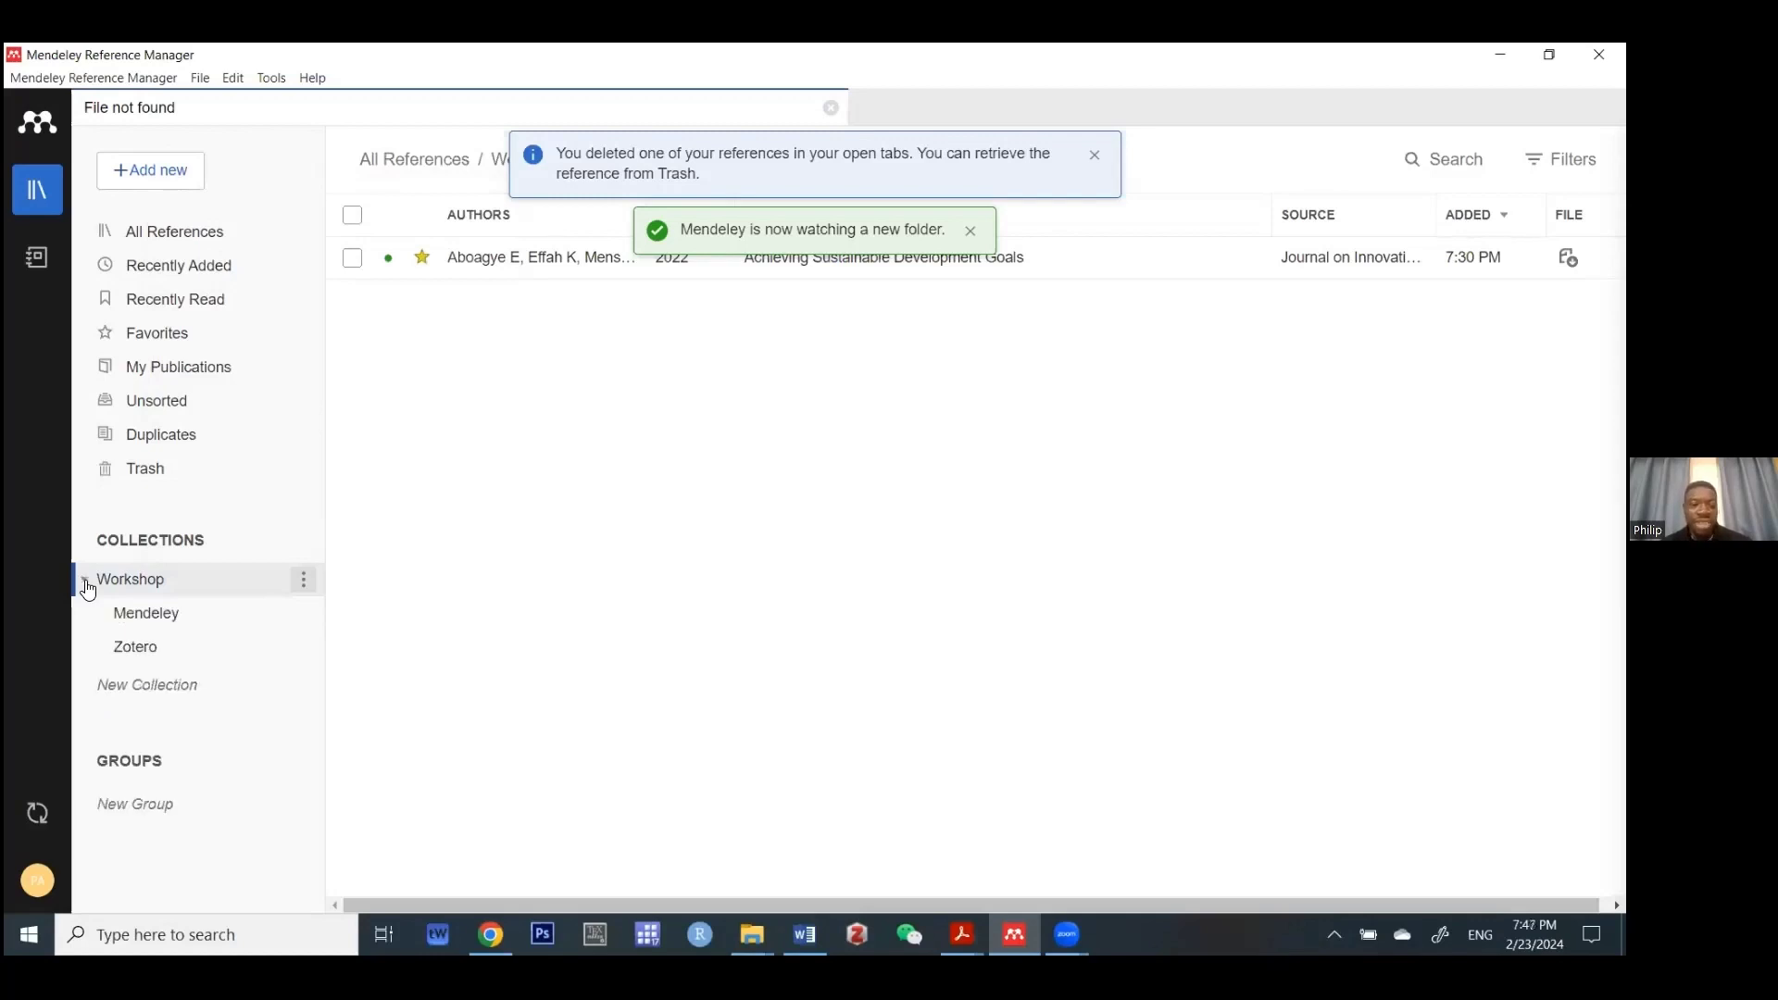
{"action": "left_click", "coordinate": [85, 581]}
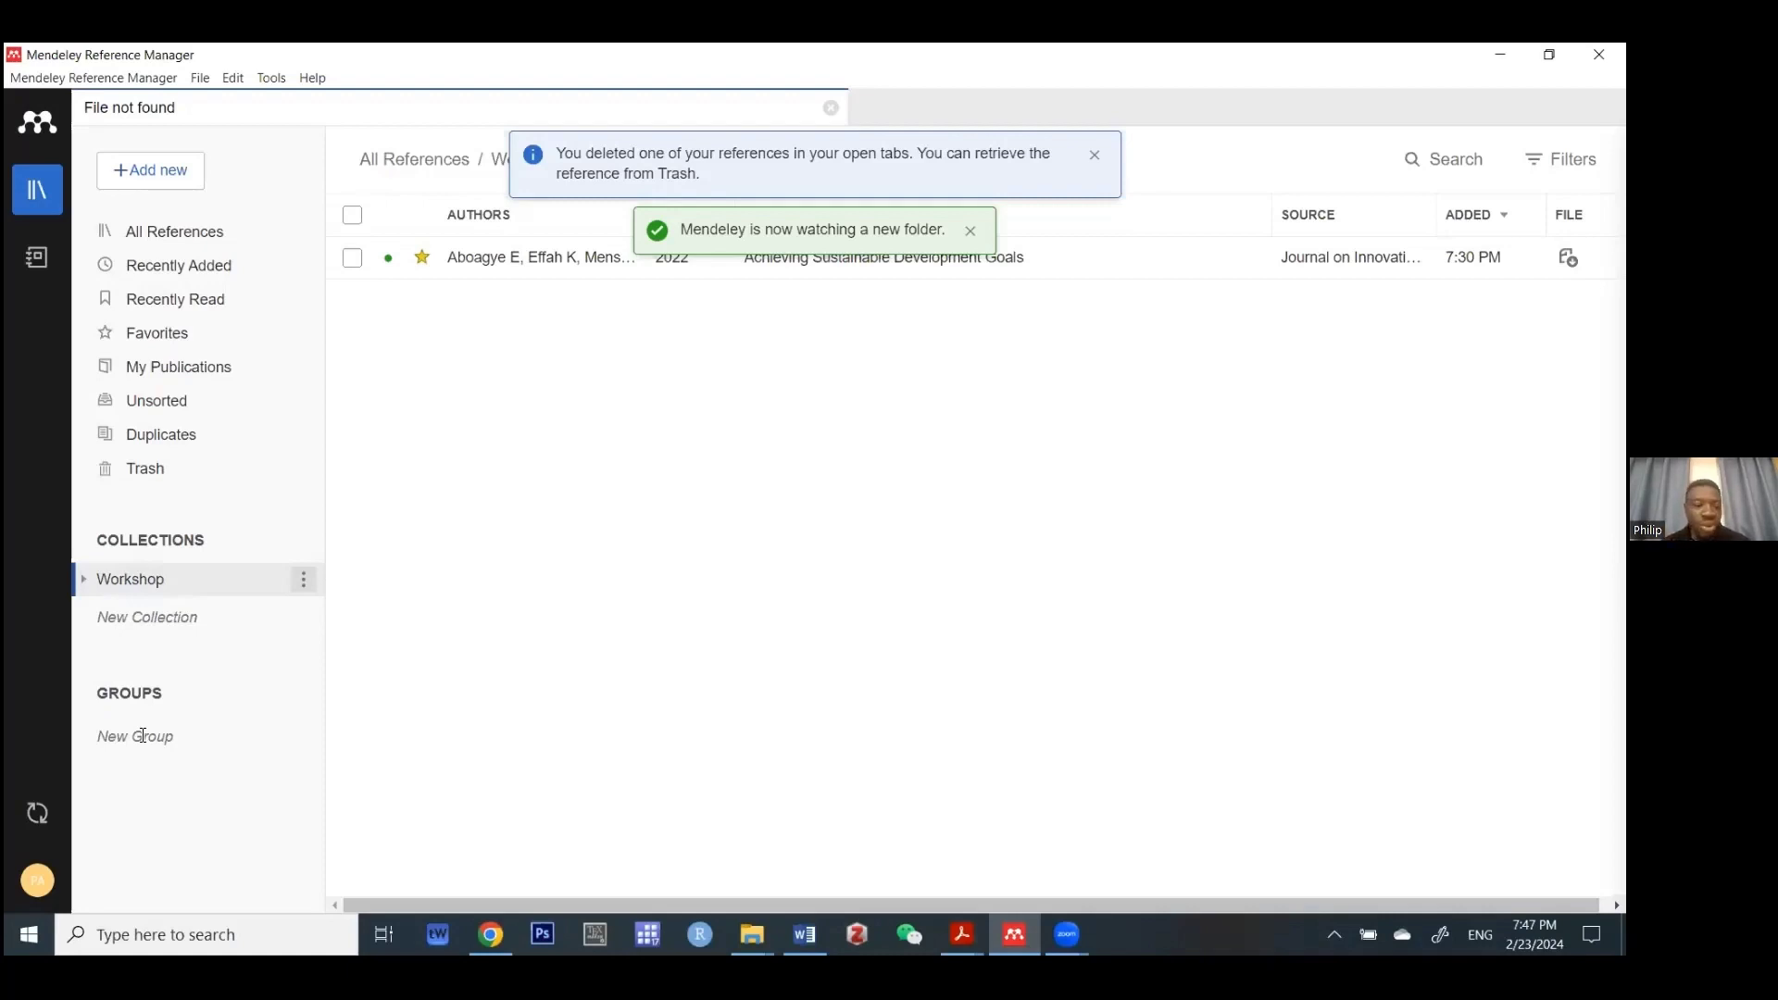
- Create a new group named Sharing
{"action": "left_click", "coordinate": [150, 741]}
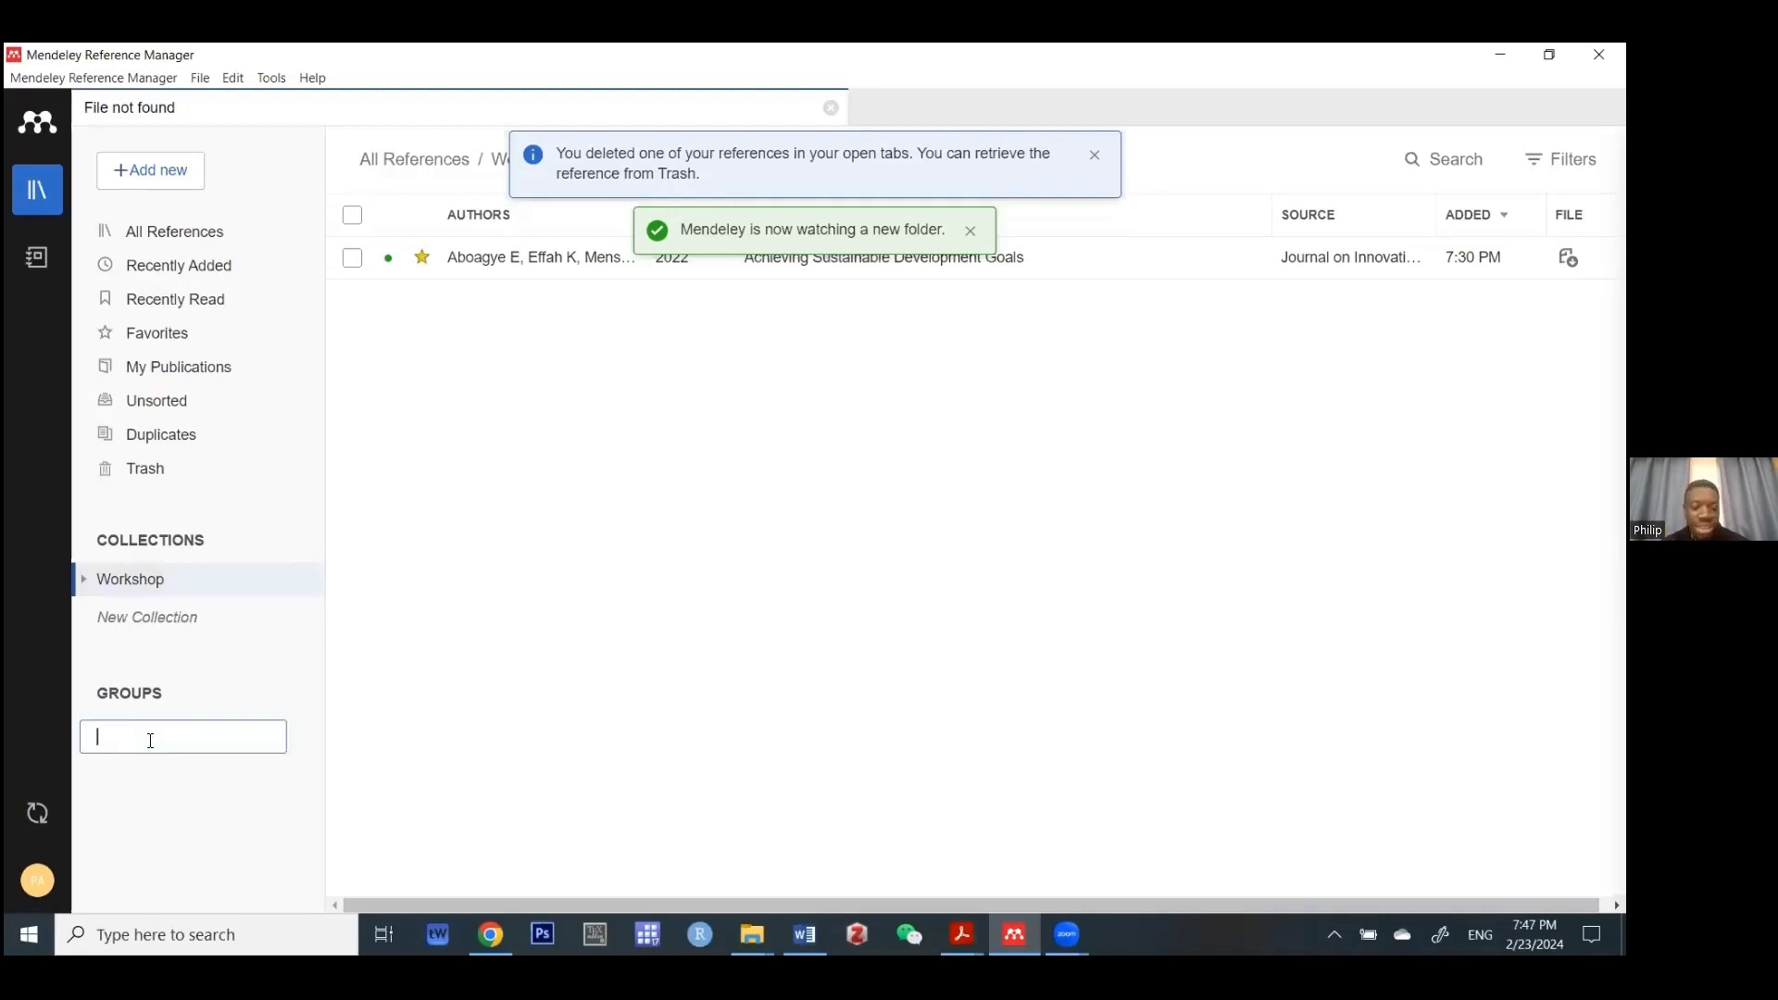
{"action": "type", "text": "Sharing"}
{"action": "key", "text": "ctrl+a"}
{"action": "key", "text": "BackSpace"}
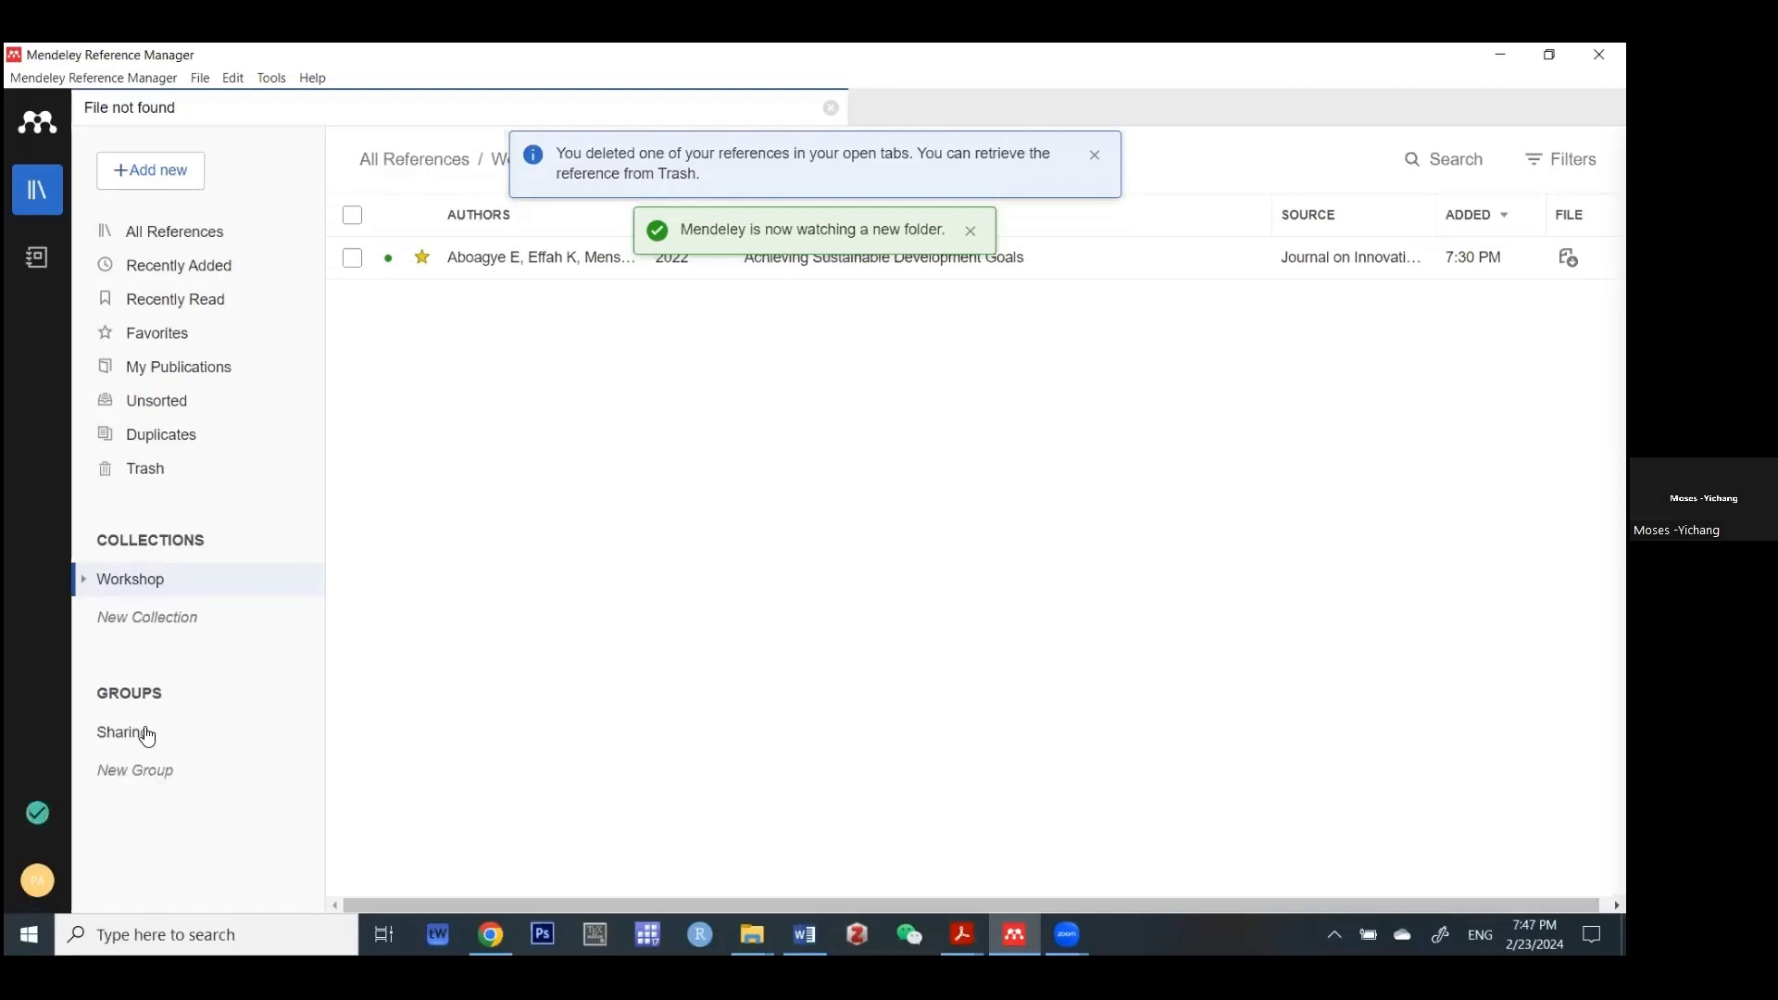
- Examine the Sharing group's management page and its member invitation form, and close the preferences without sending invites
{"action": "mouse_move", "coordinate": [139, 734]}
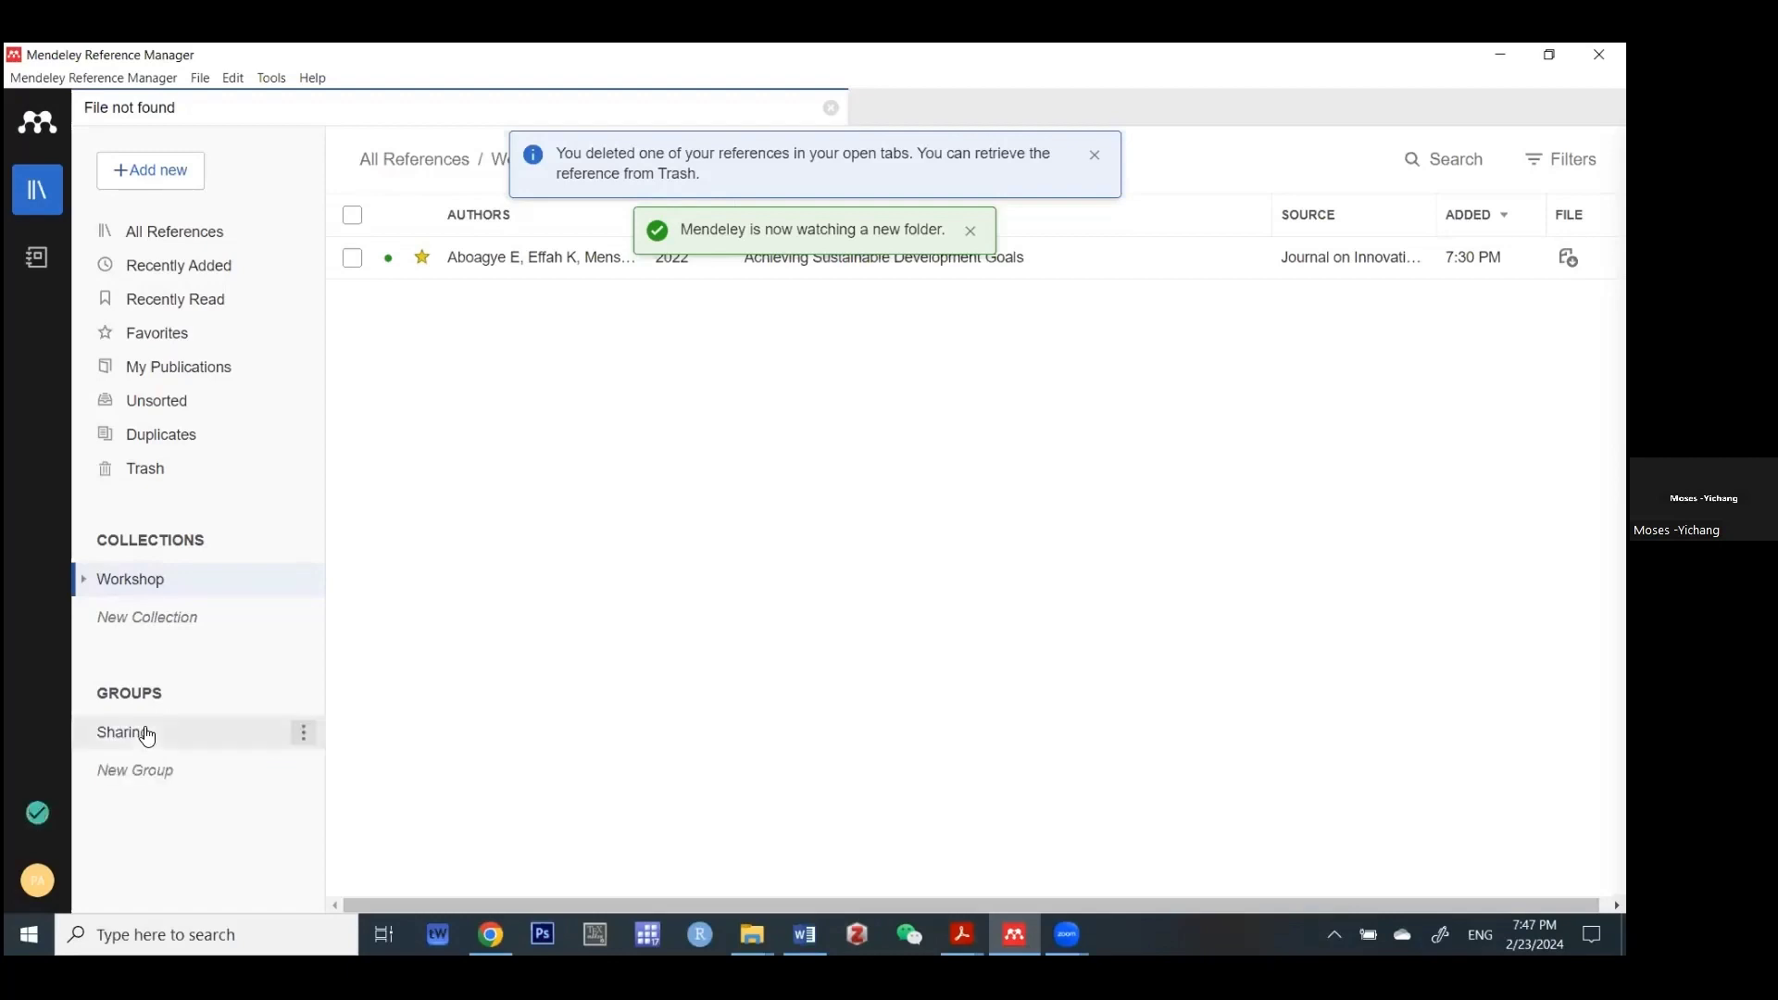
{"action": "left_click", "coordinate": [305, 736]}
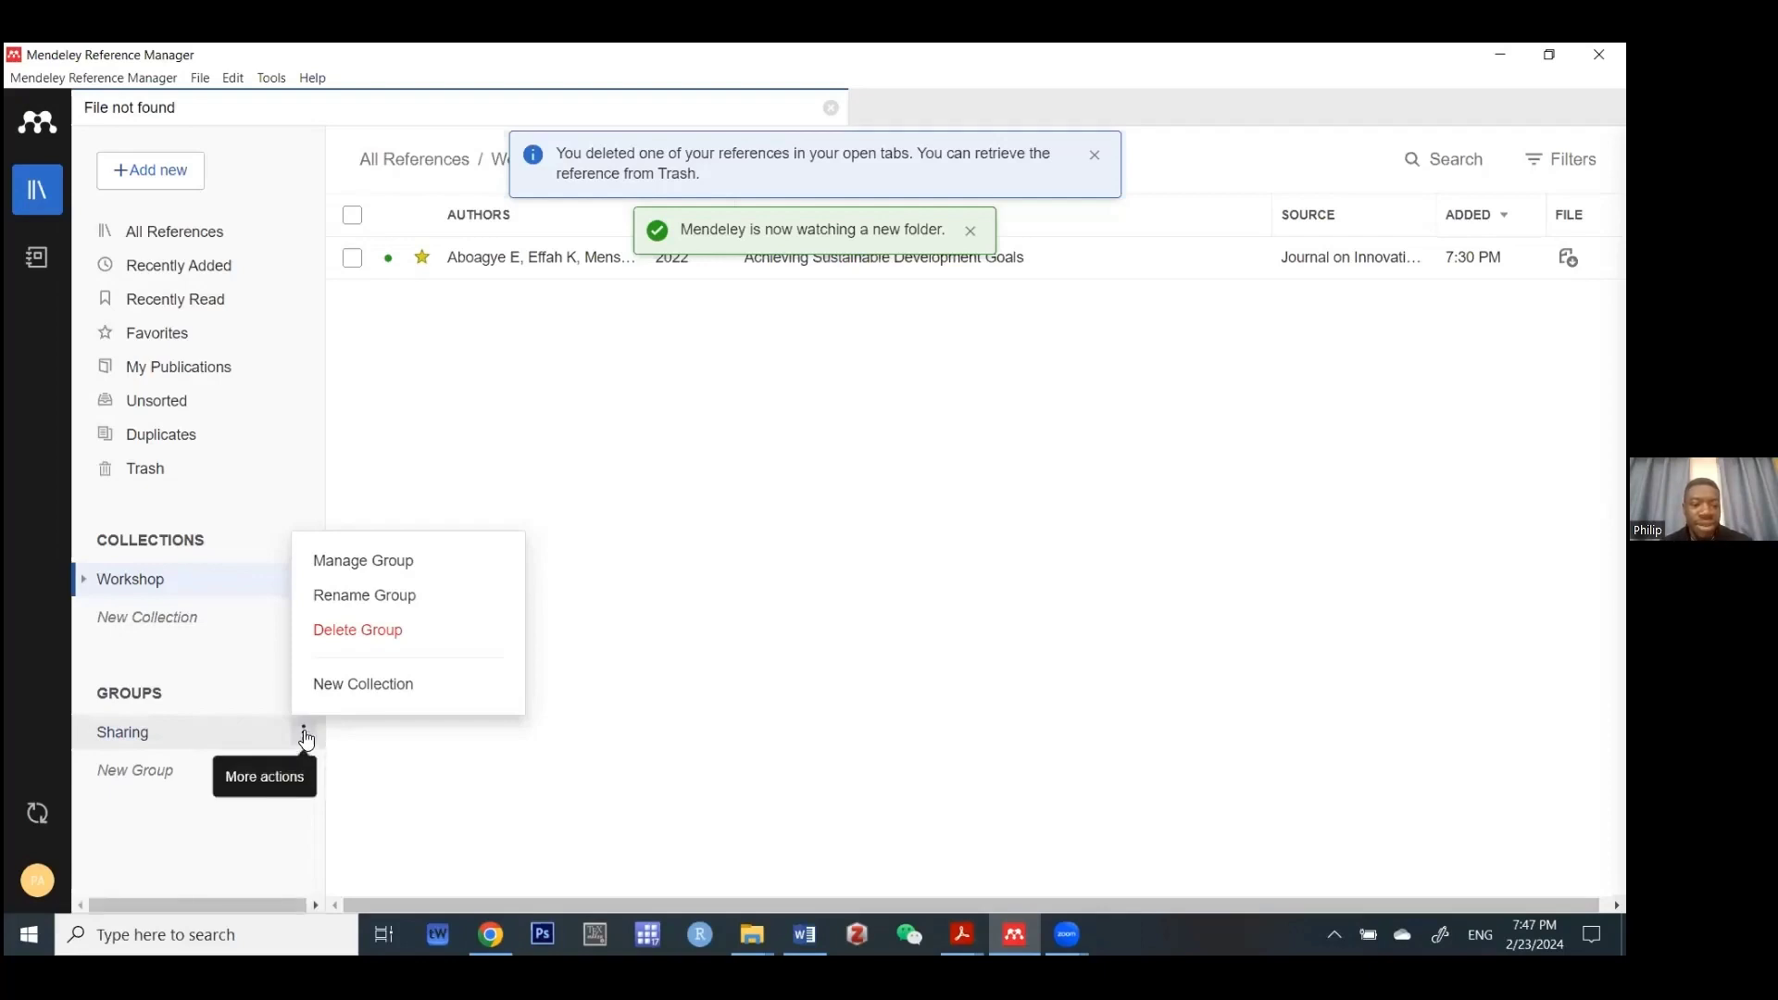
{"action": "left_click", "coordinate": [373, 567]}
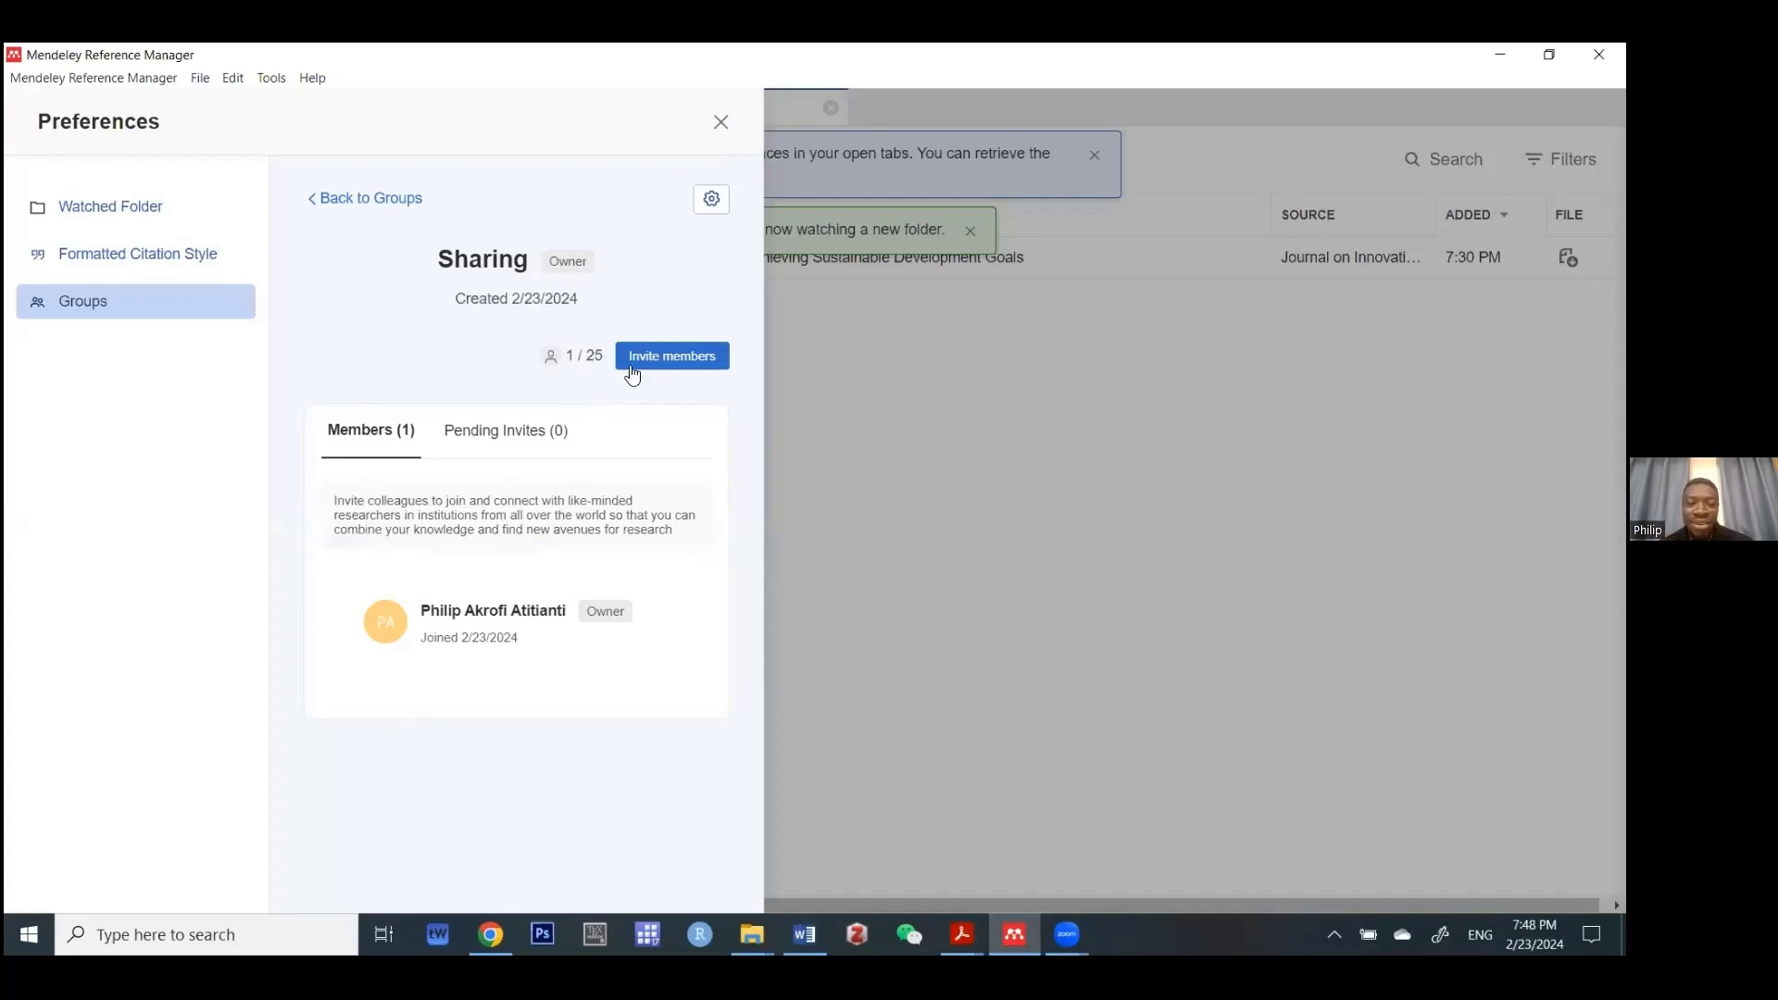
{"action": "left_click", "coordinate": [637, 360]}
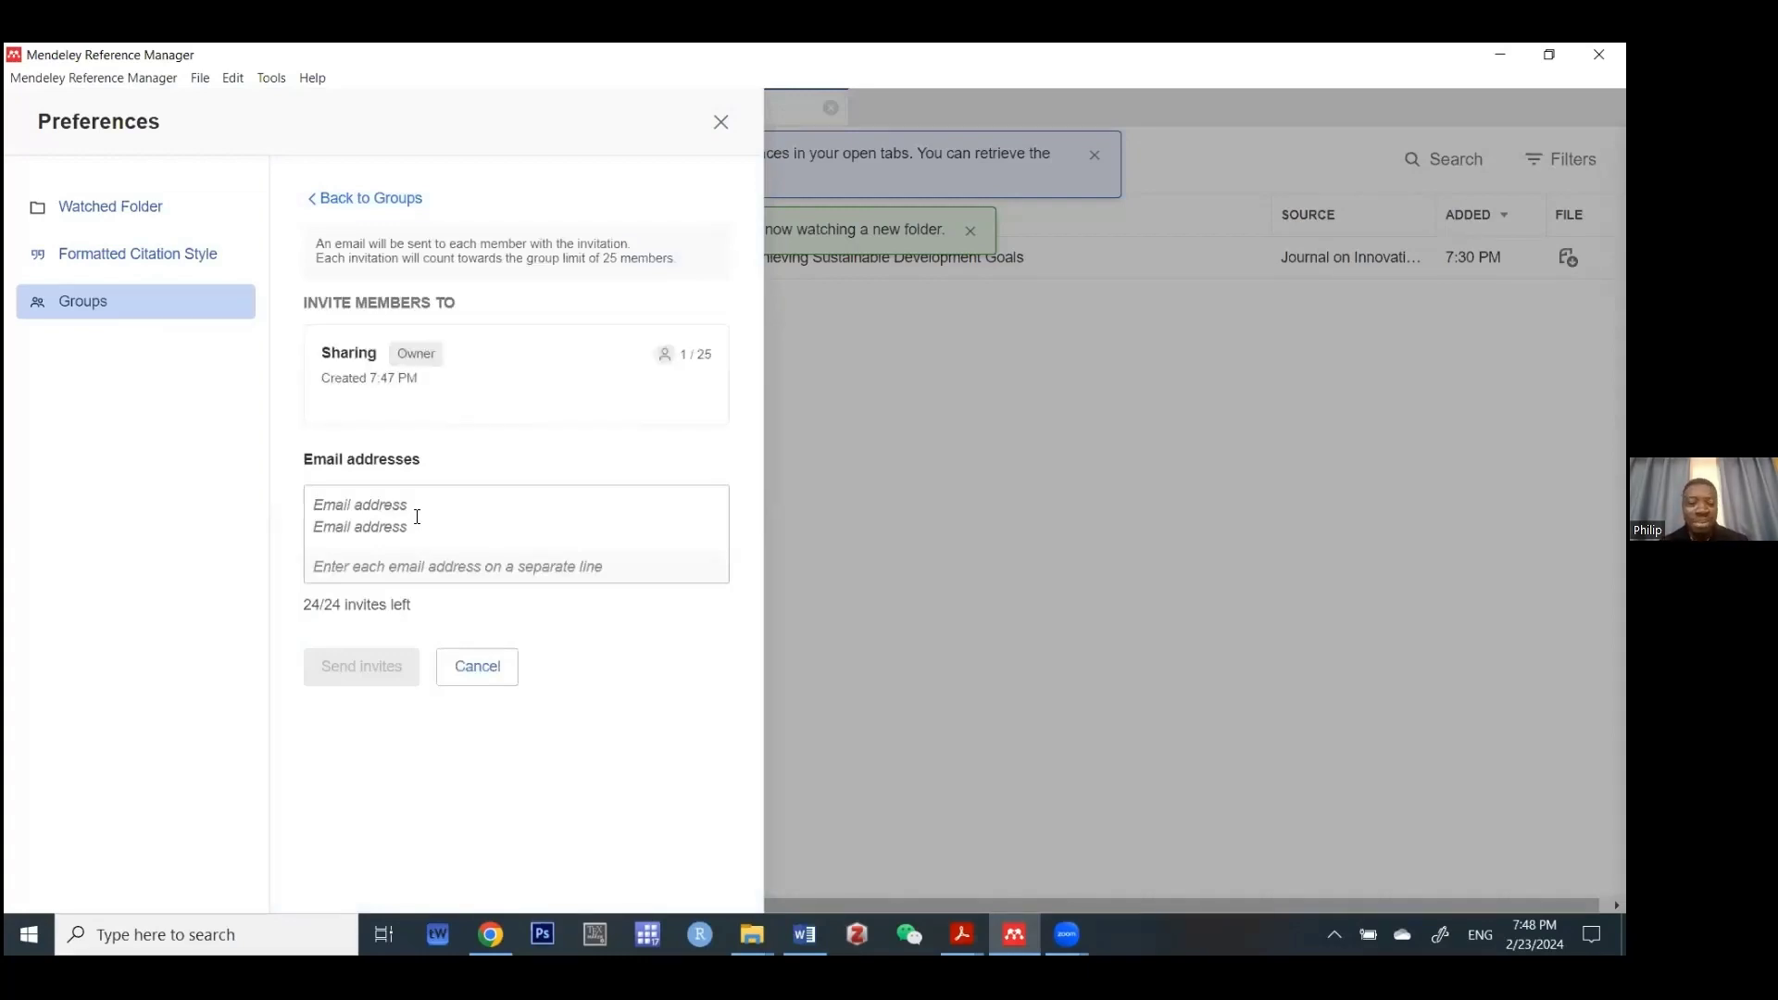
{"action": "left_click", "coordinate": [418, 516]}
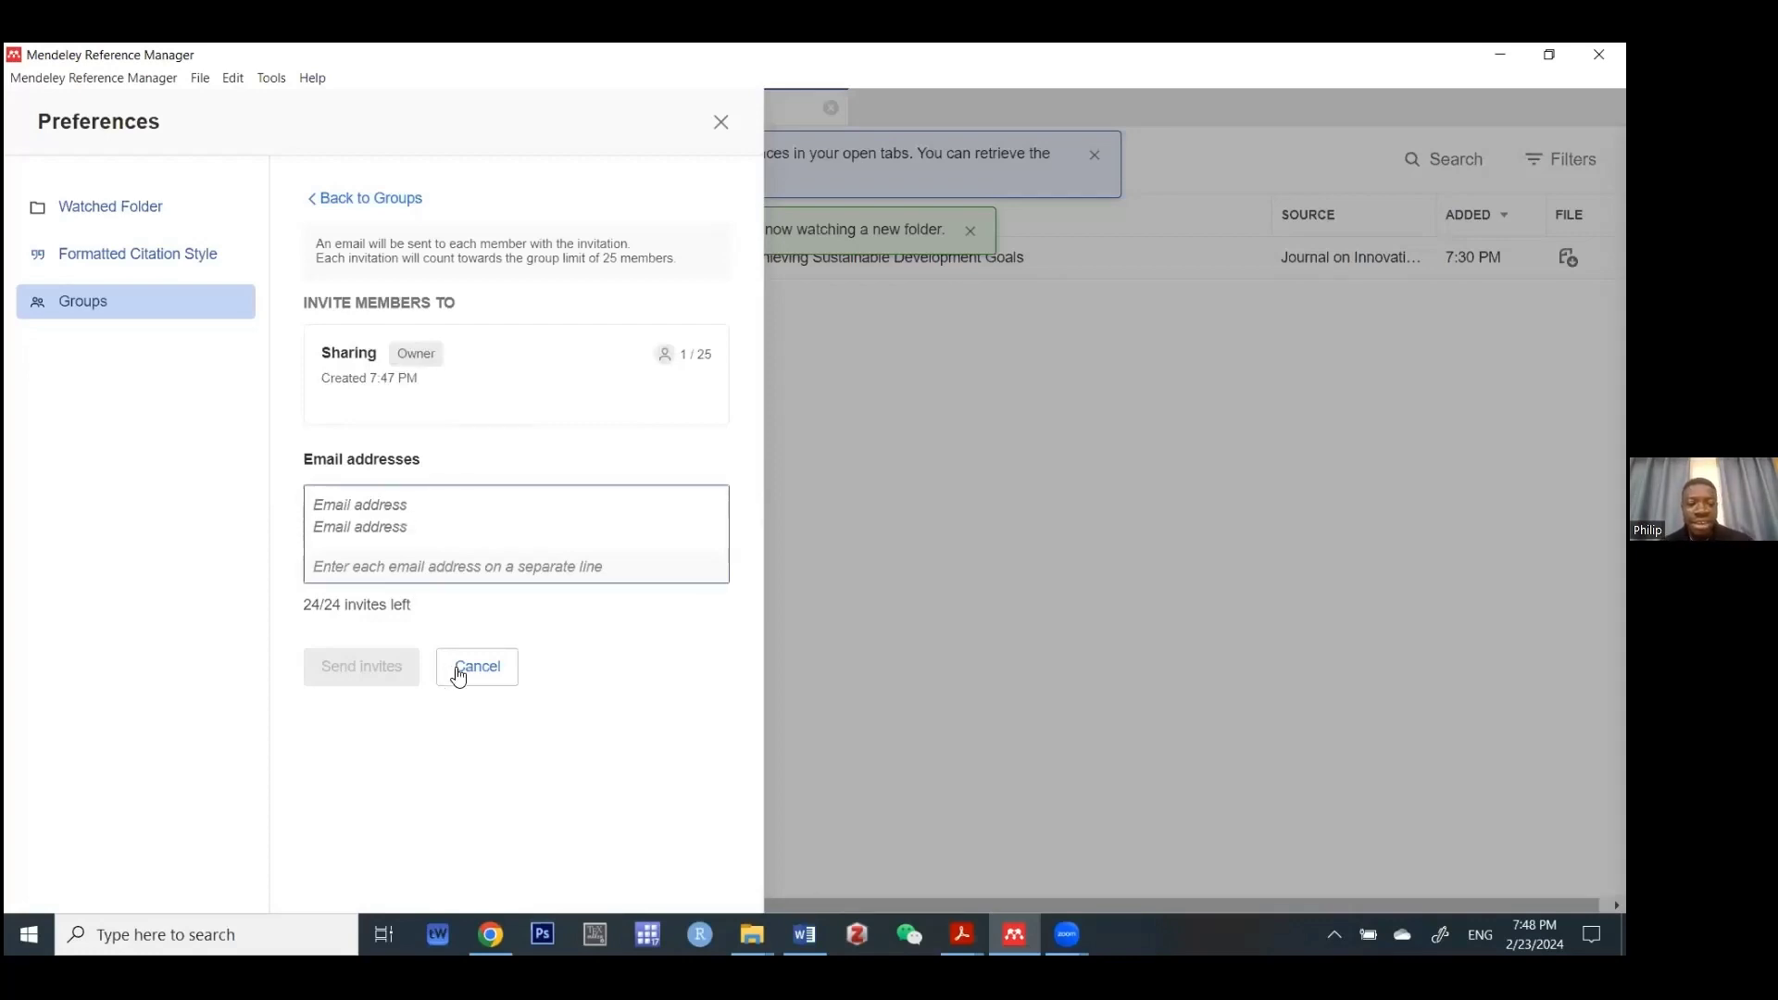
{"action": "left_click", "coordinate": [458, 676]}
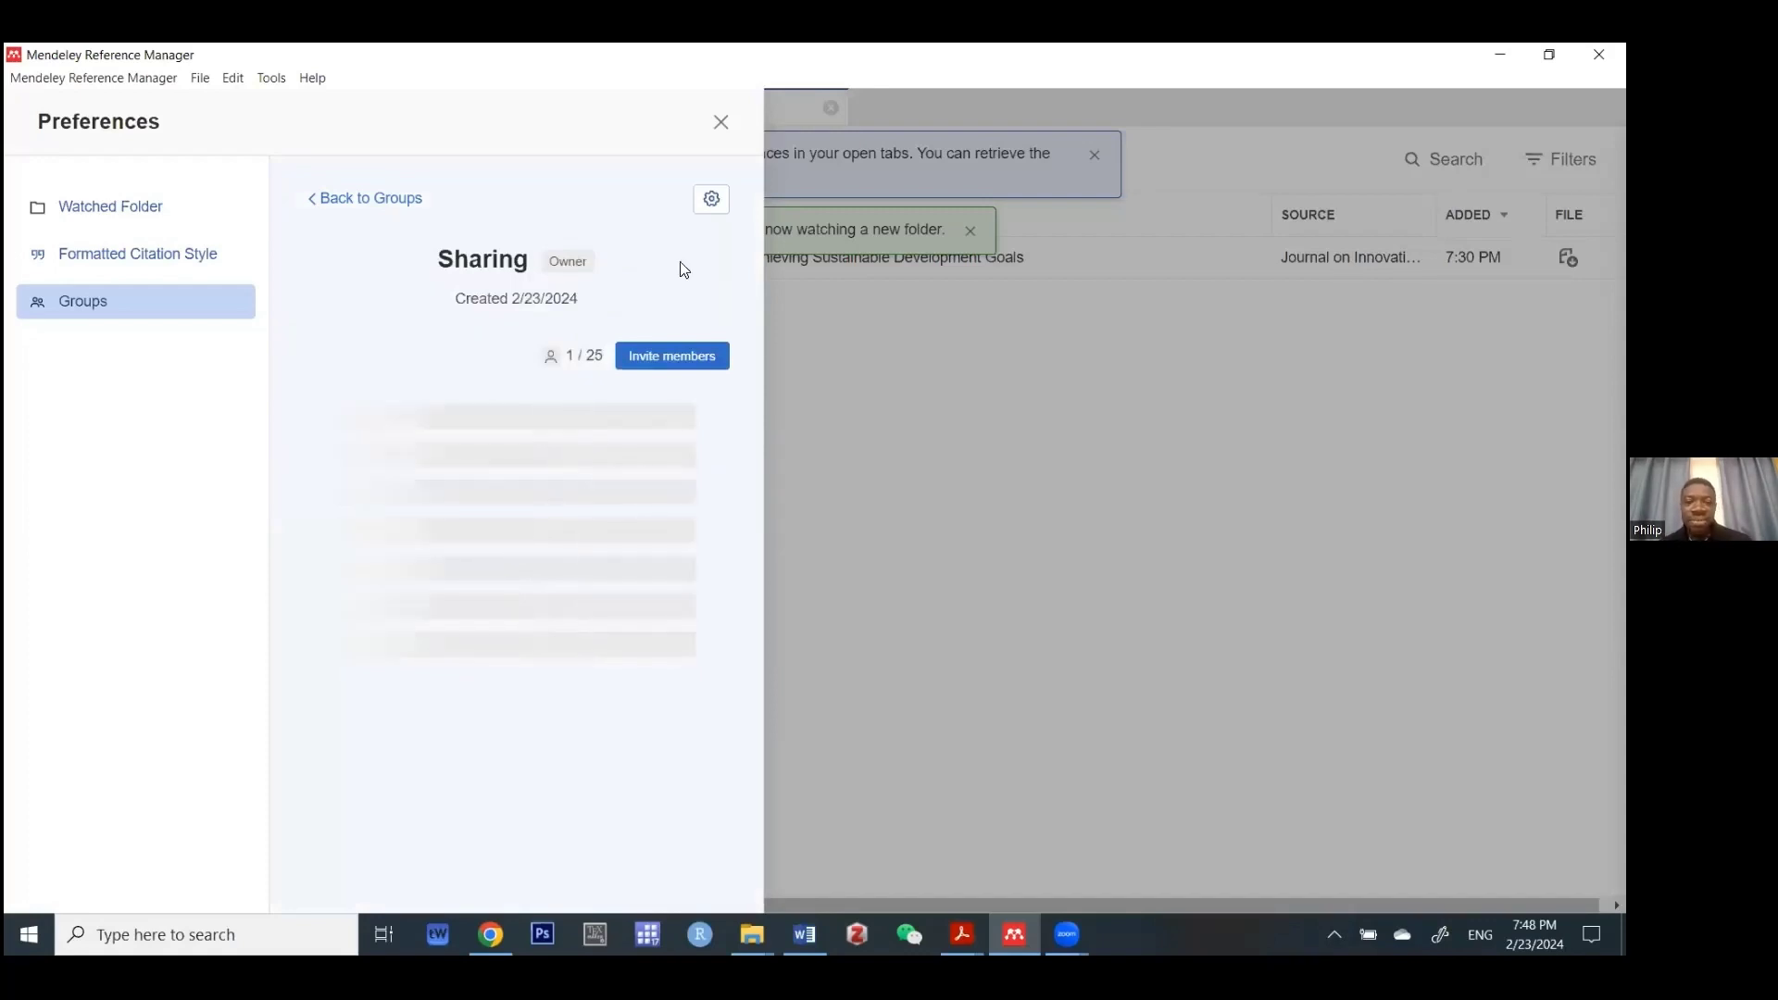
{"action": "key", "text": "Escape"}
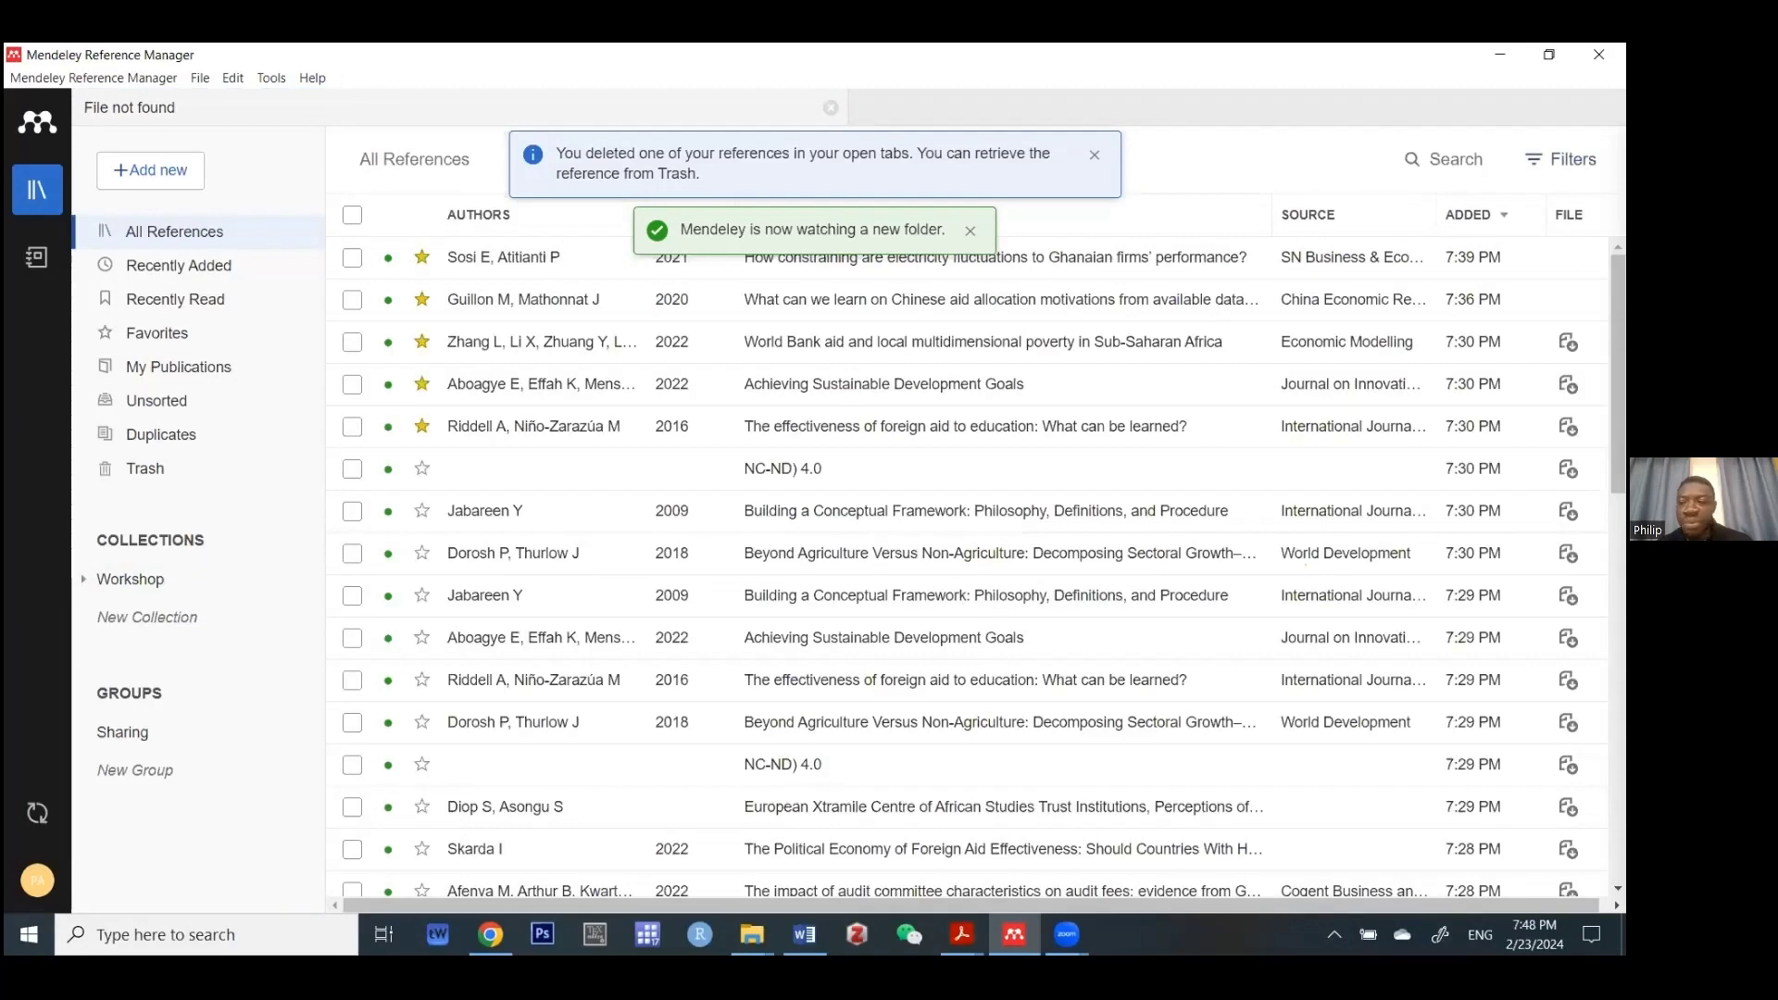
- Look through the author and tag filters available for all references, and close the filter list
{"action": "left_click", "coordinate": [1561, 159]}
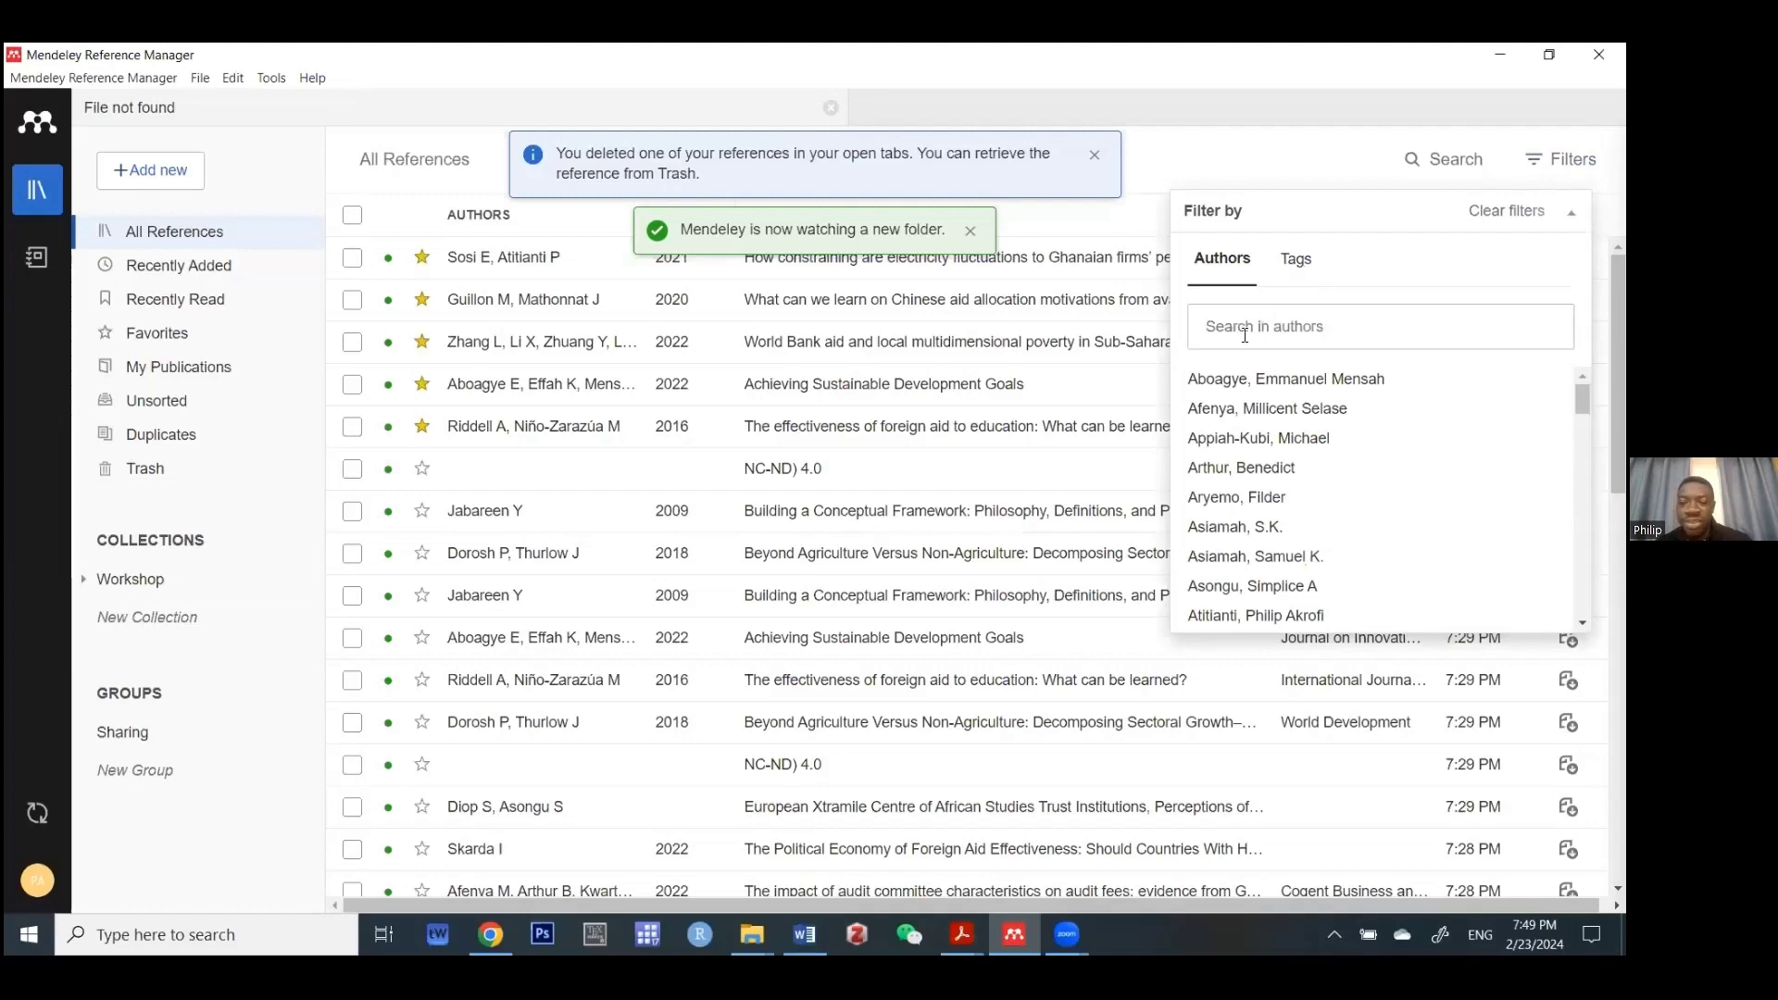
{"action": "left_click", "coordinate": [1309, 274]}
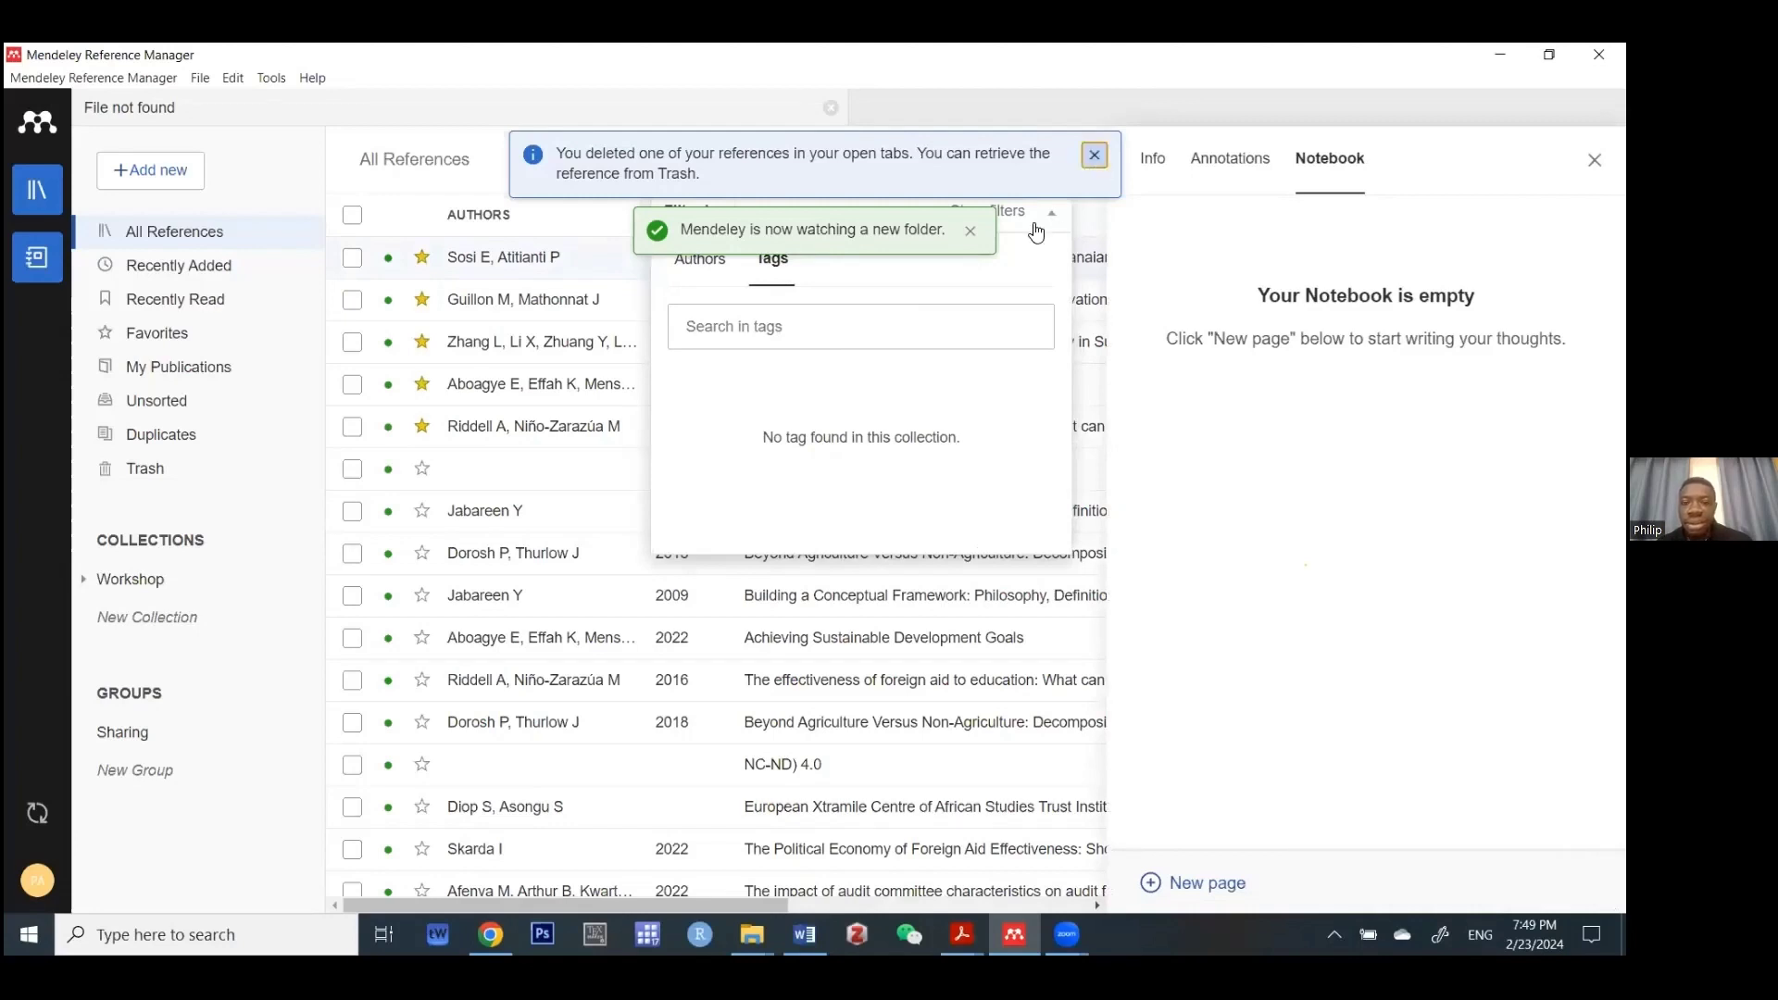
{"action": "left_click", "coordinate": [649, 282]}
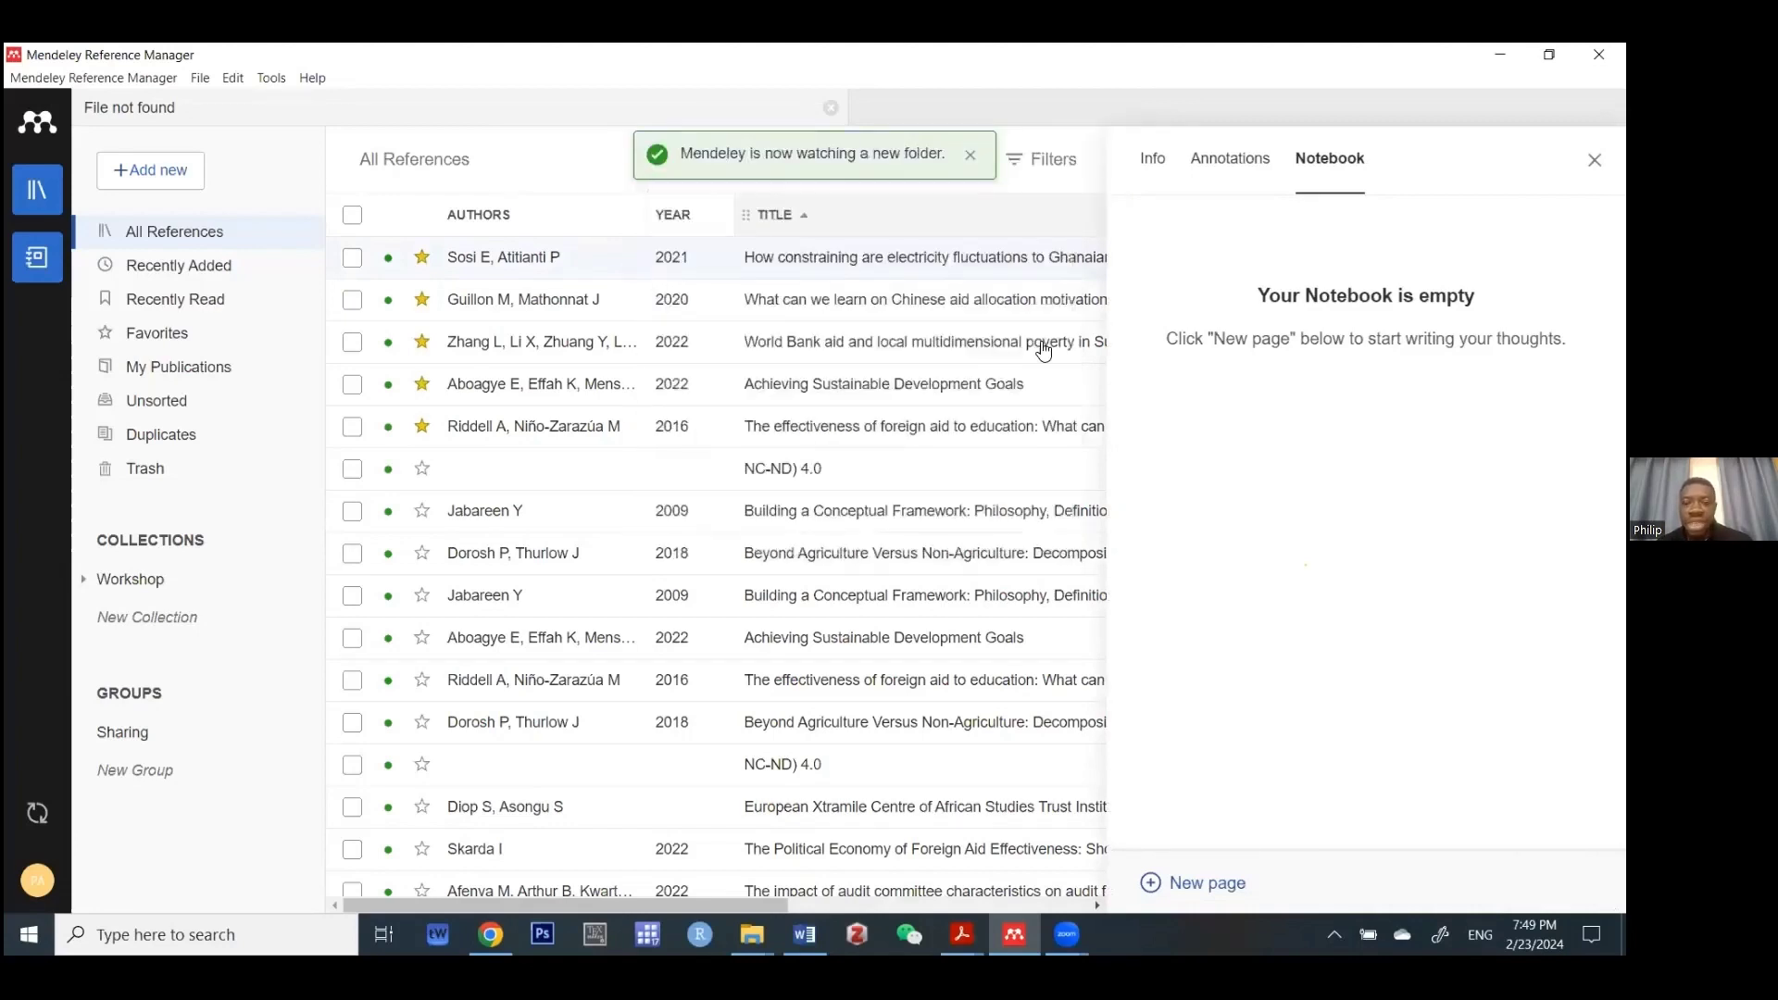
- Review the details of the article "How constraining are electricity fluctuations to Ghanaian firms' performance?" and add the tag "my paper" to it
{"action": "left_click", "coordinate": [1154, 163]}
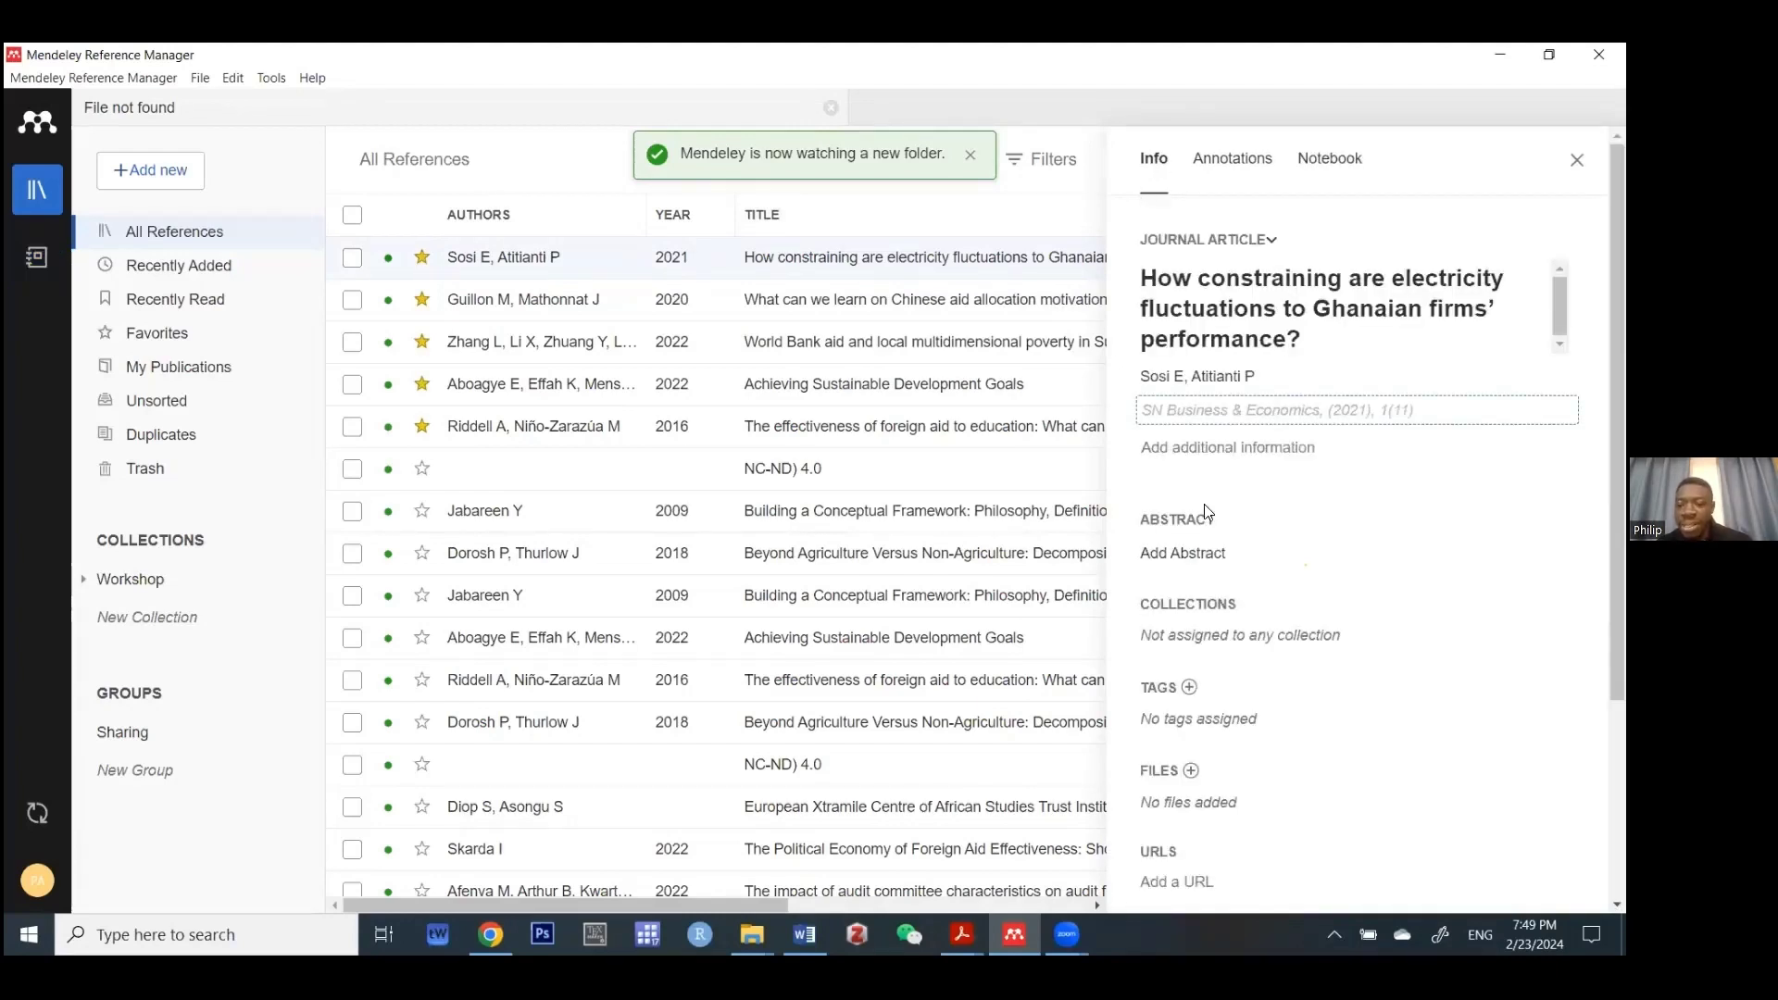
{"action": "scroll", "coordinate": [1207, 506], "scroll_direction": "down", "scroll_amount": 3}
{"action": "scroll", "coordinate": [1223, 527], "scroll_direction": "up", "scroll_amount": 1}
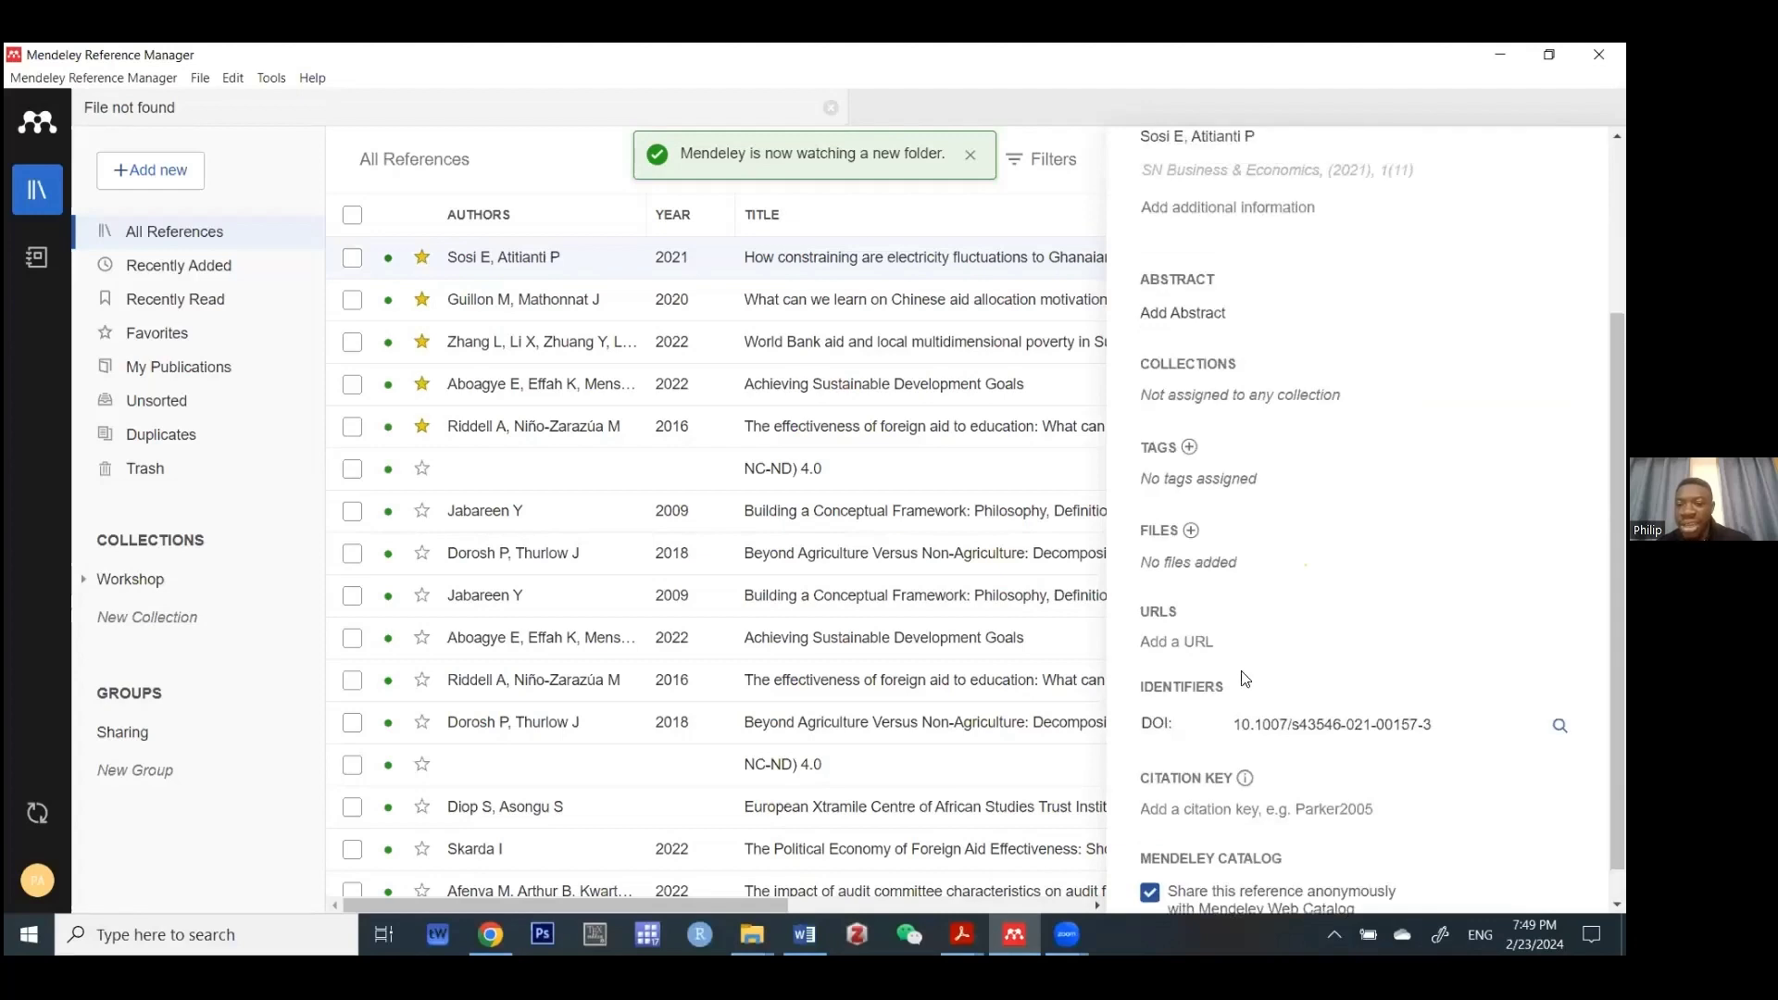
{"action": "scroll", "coordinate": [1255, 551], "scroll_direction": "down", "scroll_amount": 1}
{"action": "scroll", "coordinate": [1260, 555], "scroll_direction": "up", "scroll_amount": 2}
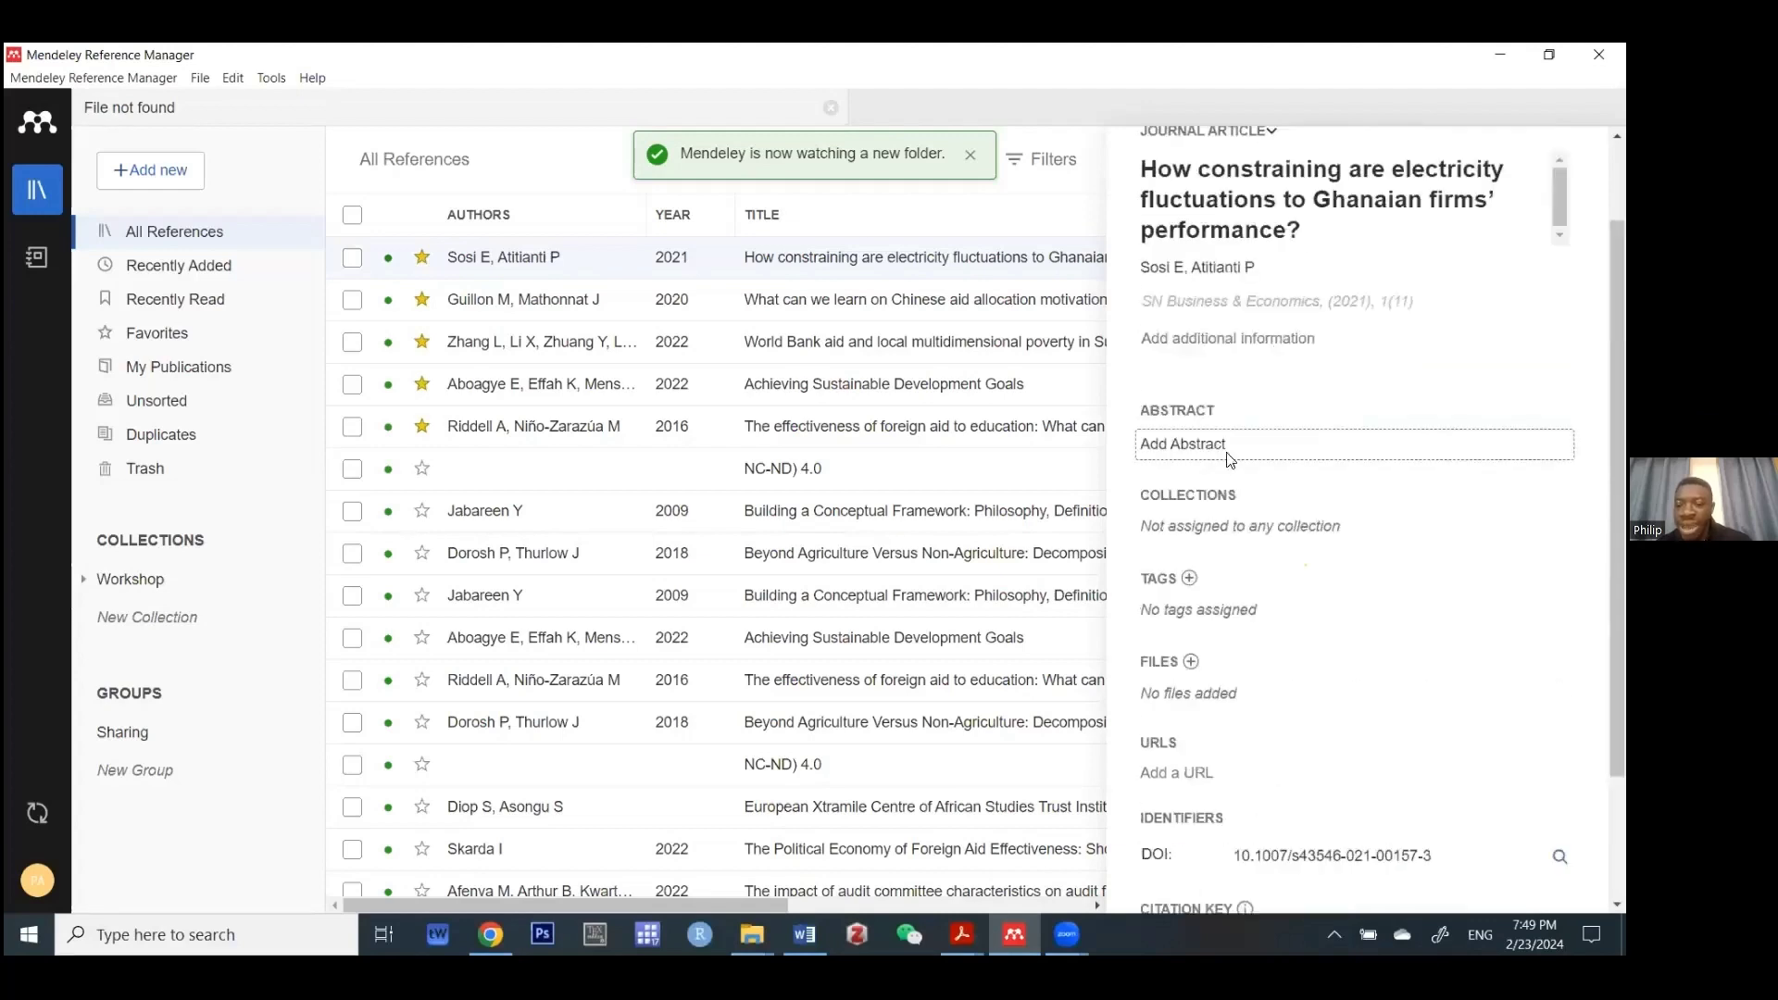
{"action": "scroll", "coordinate": [1204, 426], "scroll_direction": "down", "scroll_amount": 2}
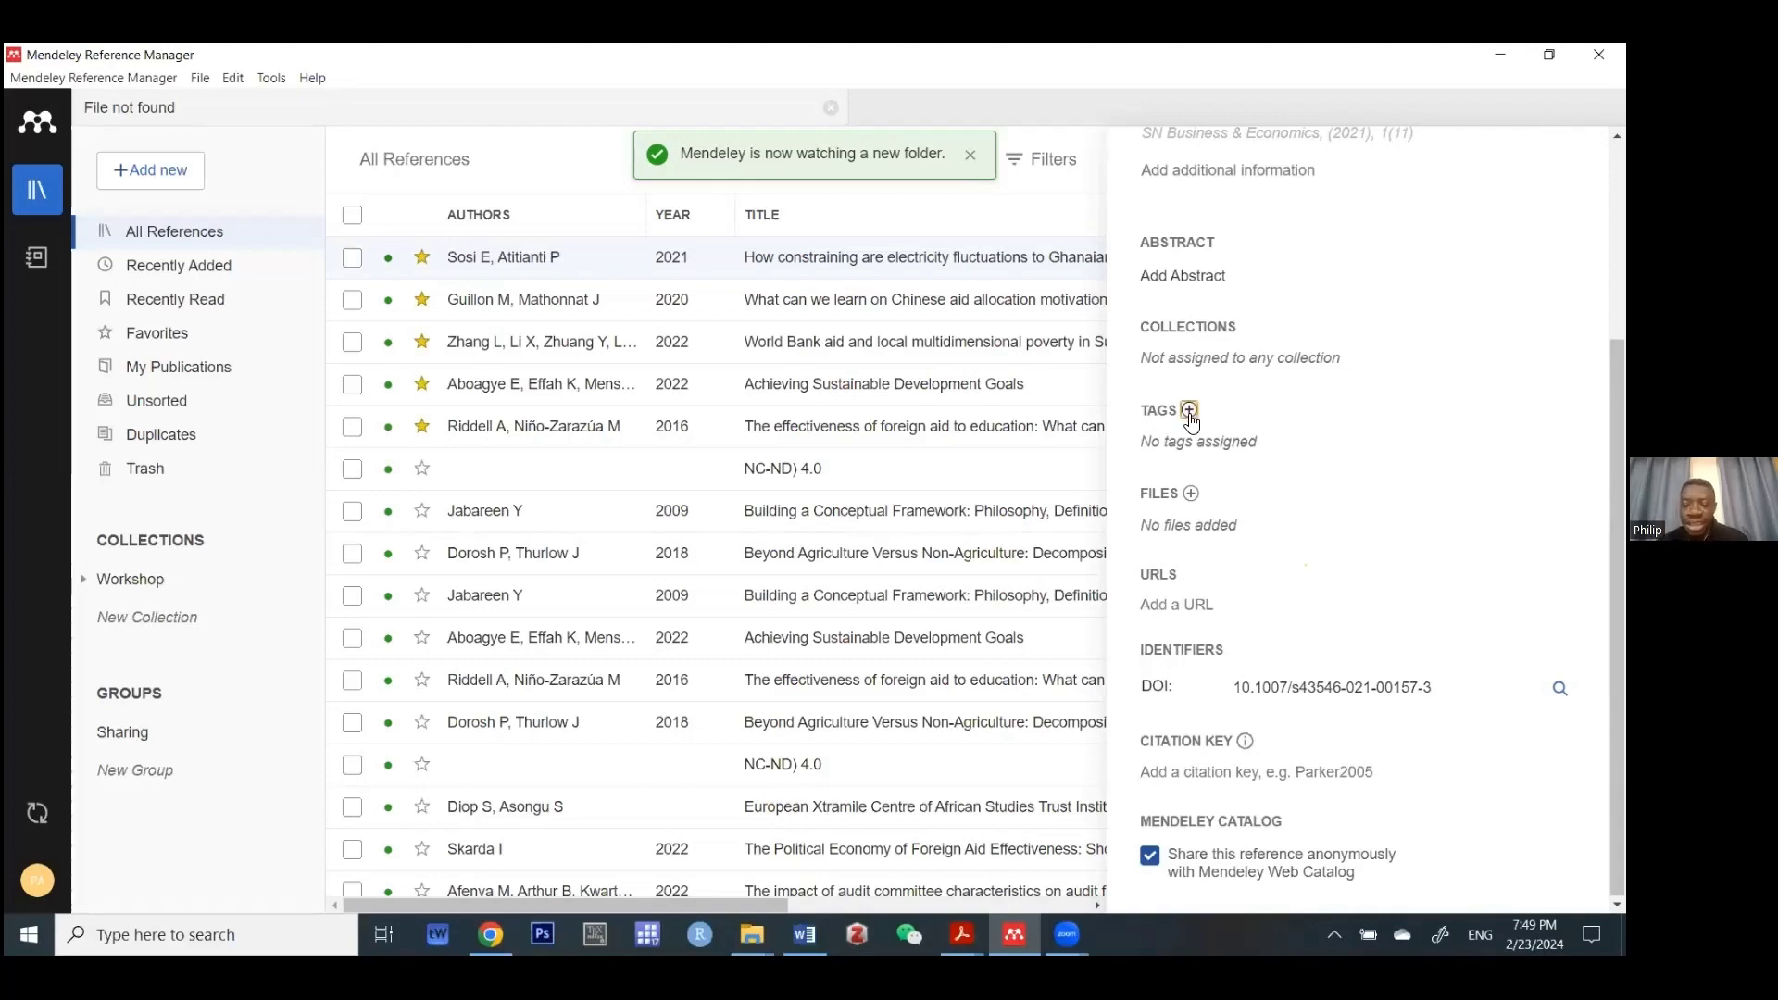
{"action": "left_click", "coordinate": [1190, 411]}
{"action": "type", "text": "my paper"}
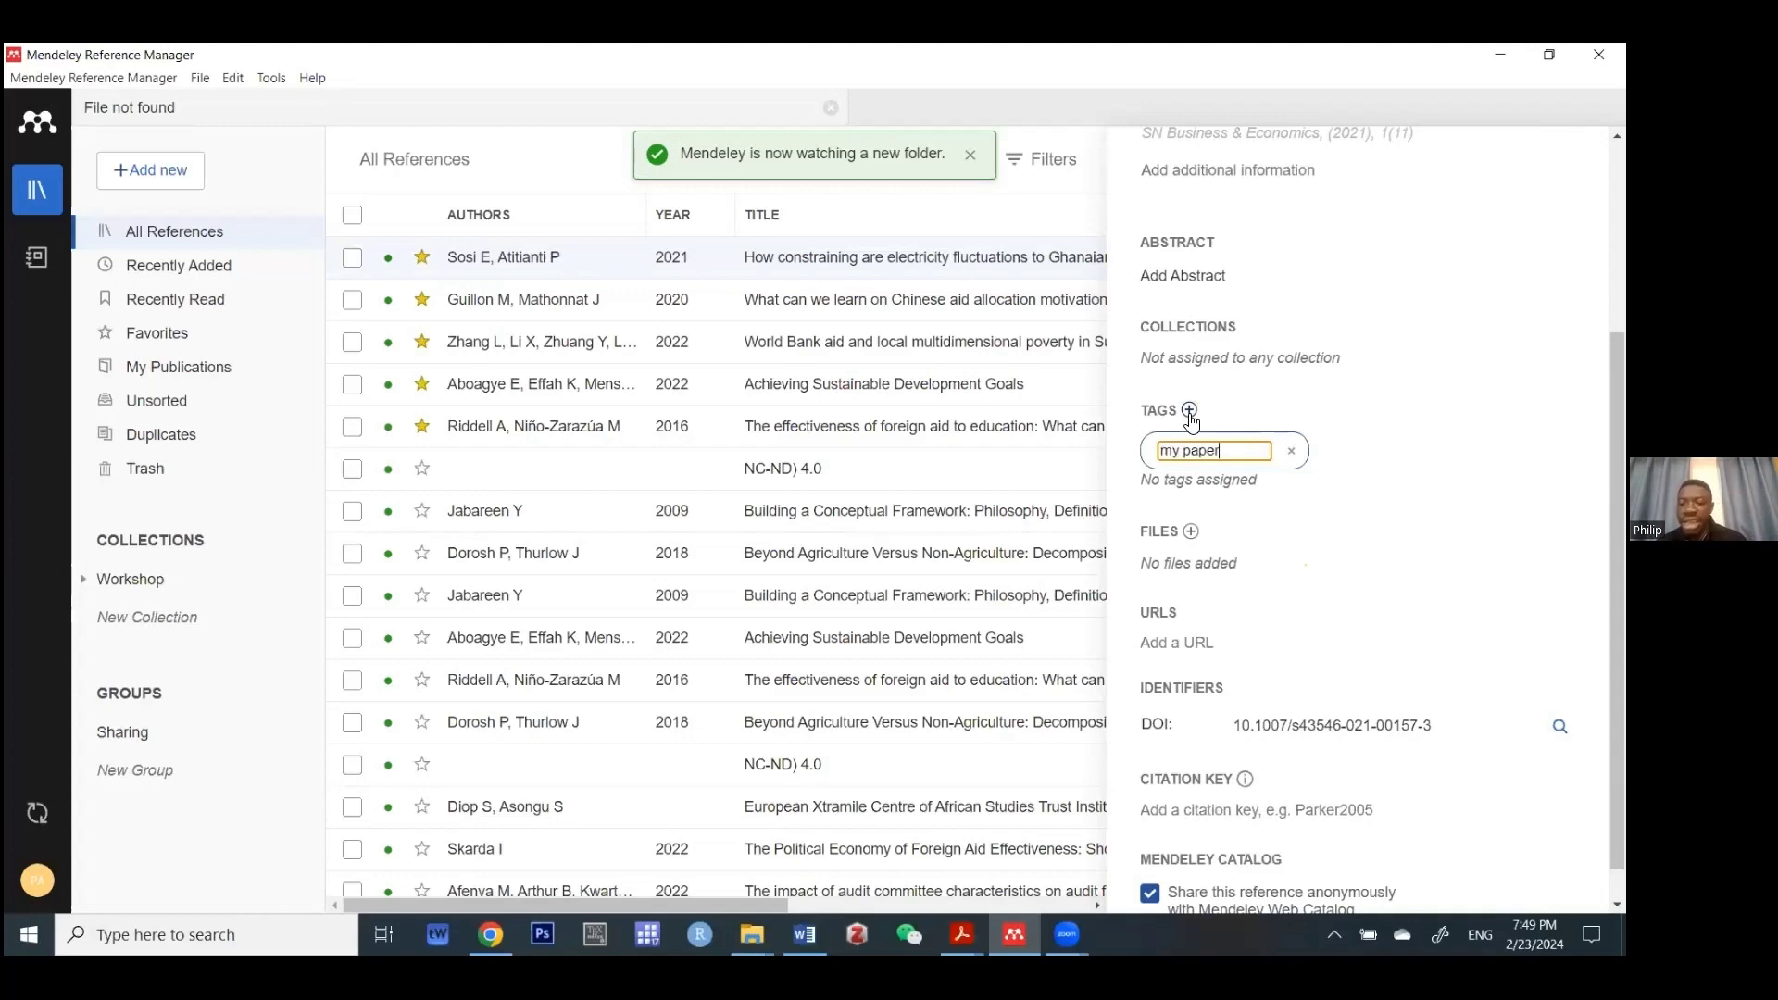
{"action": "left_click", "coordinate": [1386, 454]}
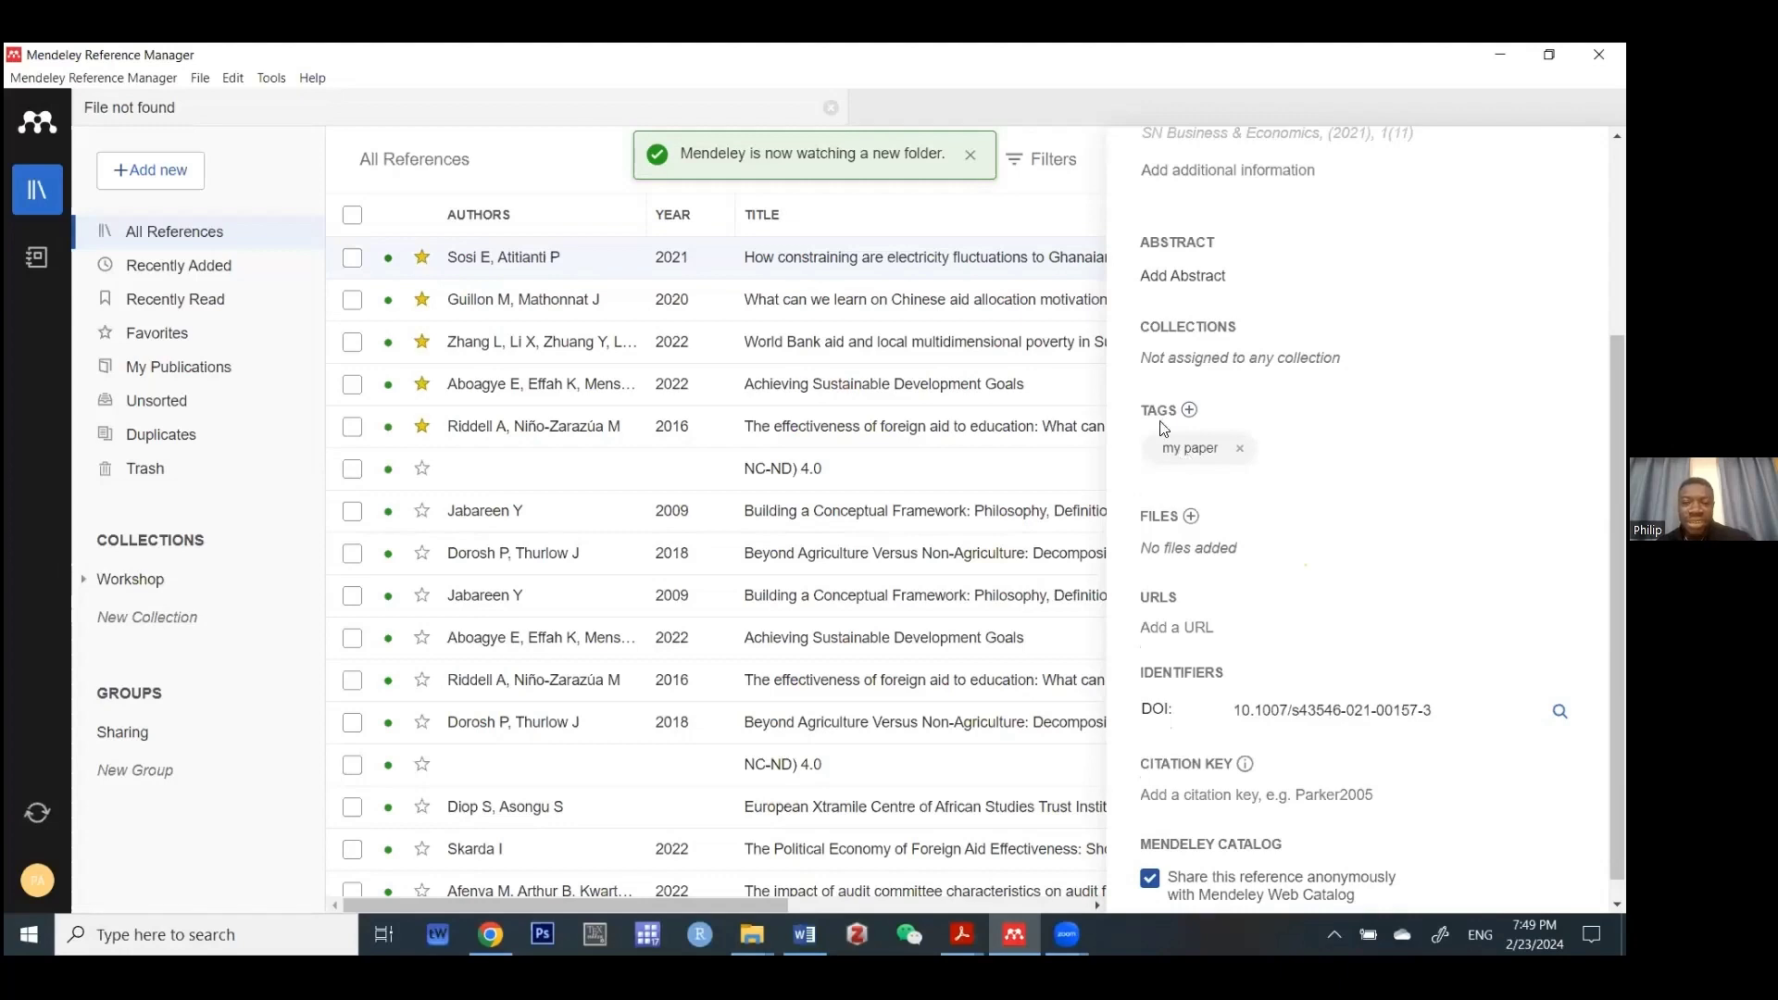
{"action": "scroll", "coordinate": [1223, 432], "scroll_direction": "up", "scroll_amount": 5}
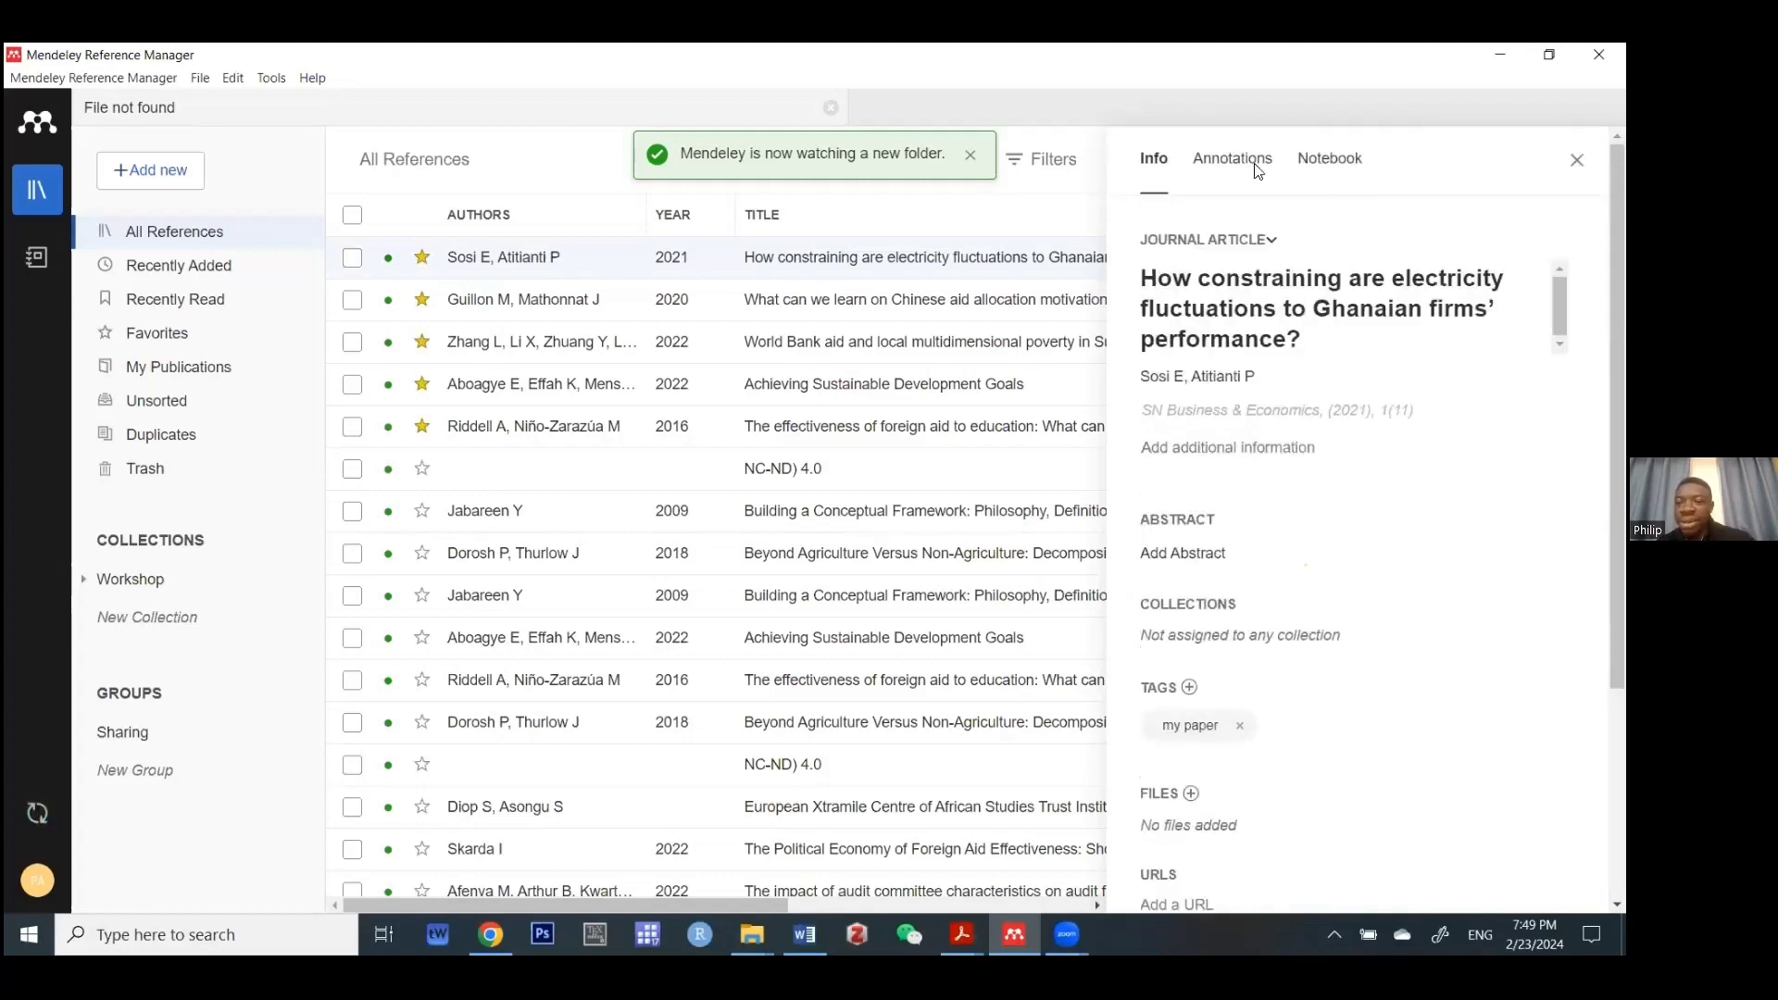
- Close the article's details, filter all references by the tag "my paper", and clear the filter again
{"action": "left_click", "coordinate": [1577, 159]}
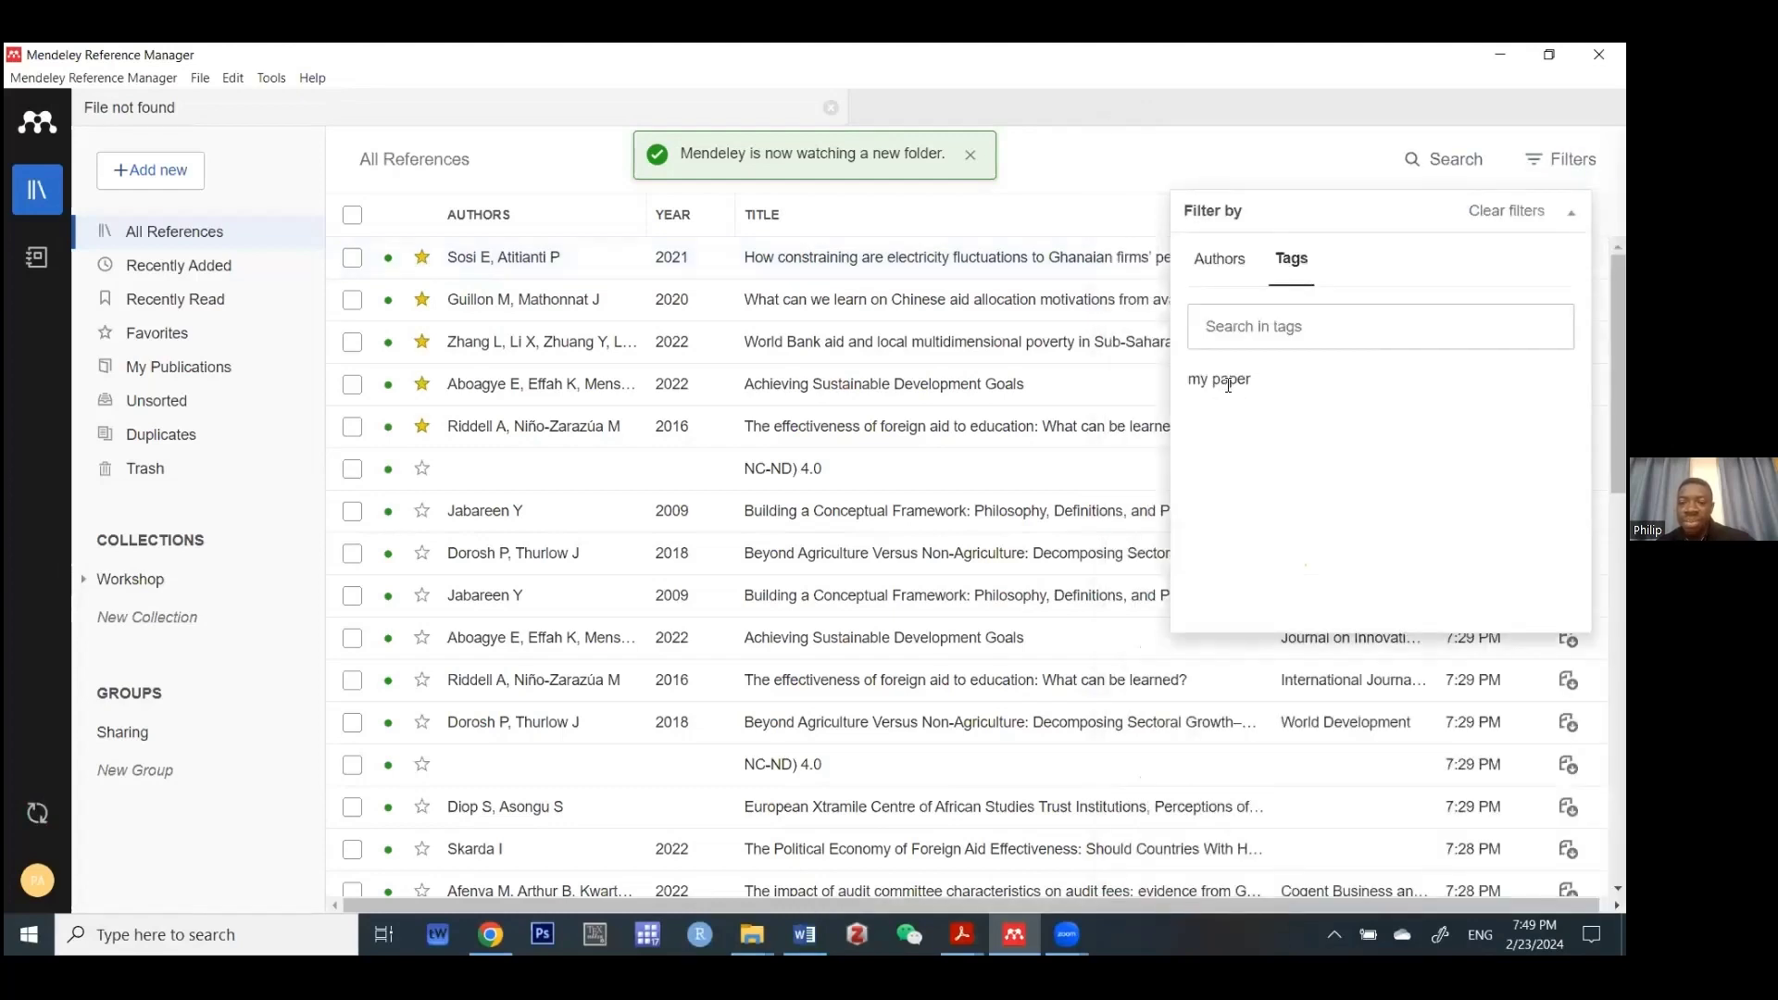
{"action": "left_click", "coordinate": [1228, 387]}
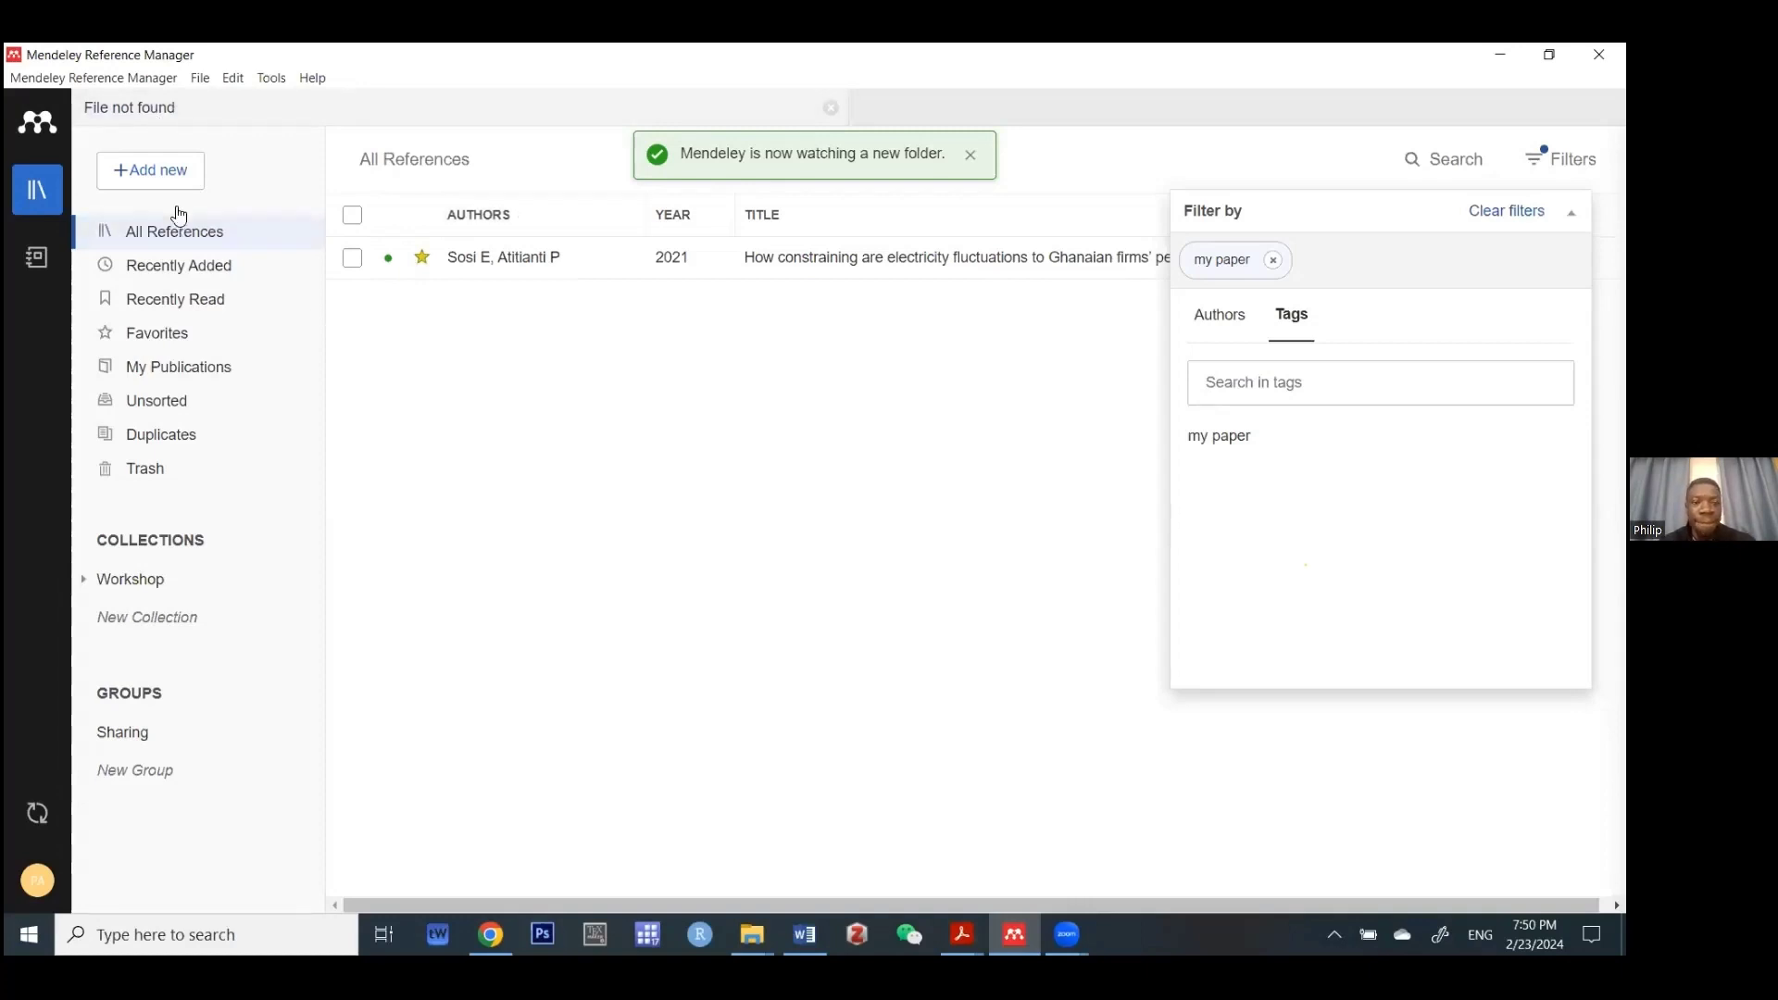
{"action": "left_click", "coordinate": [1273, 165]}
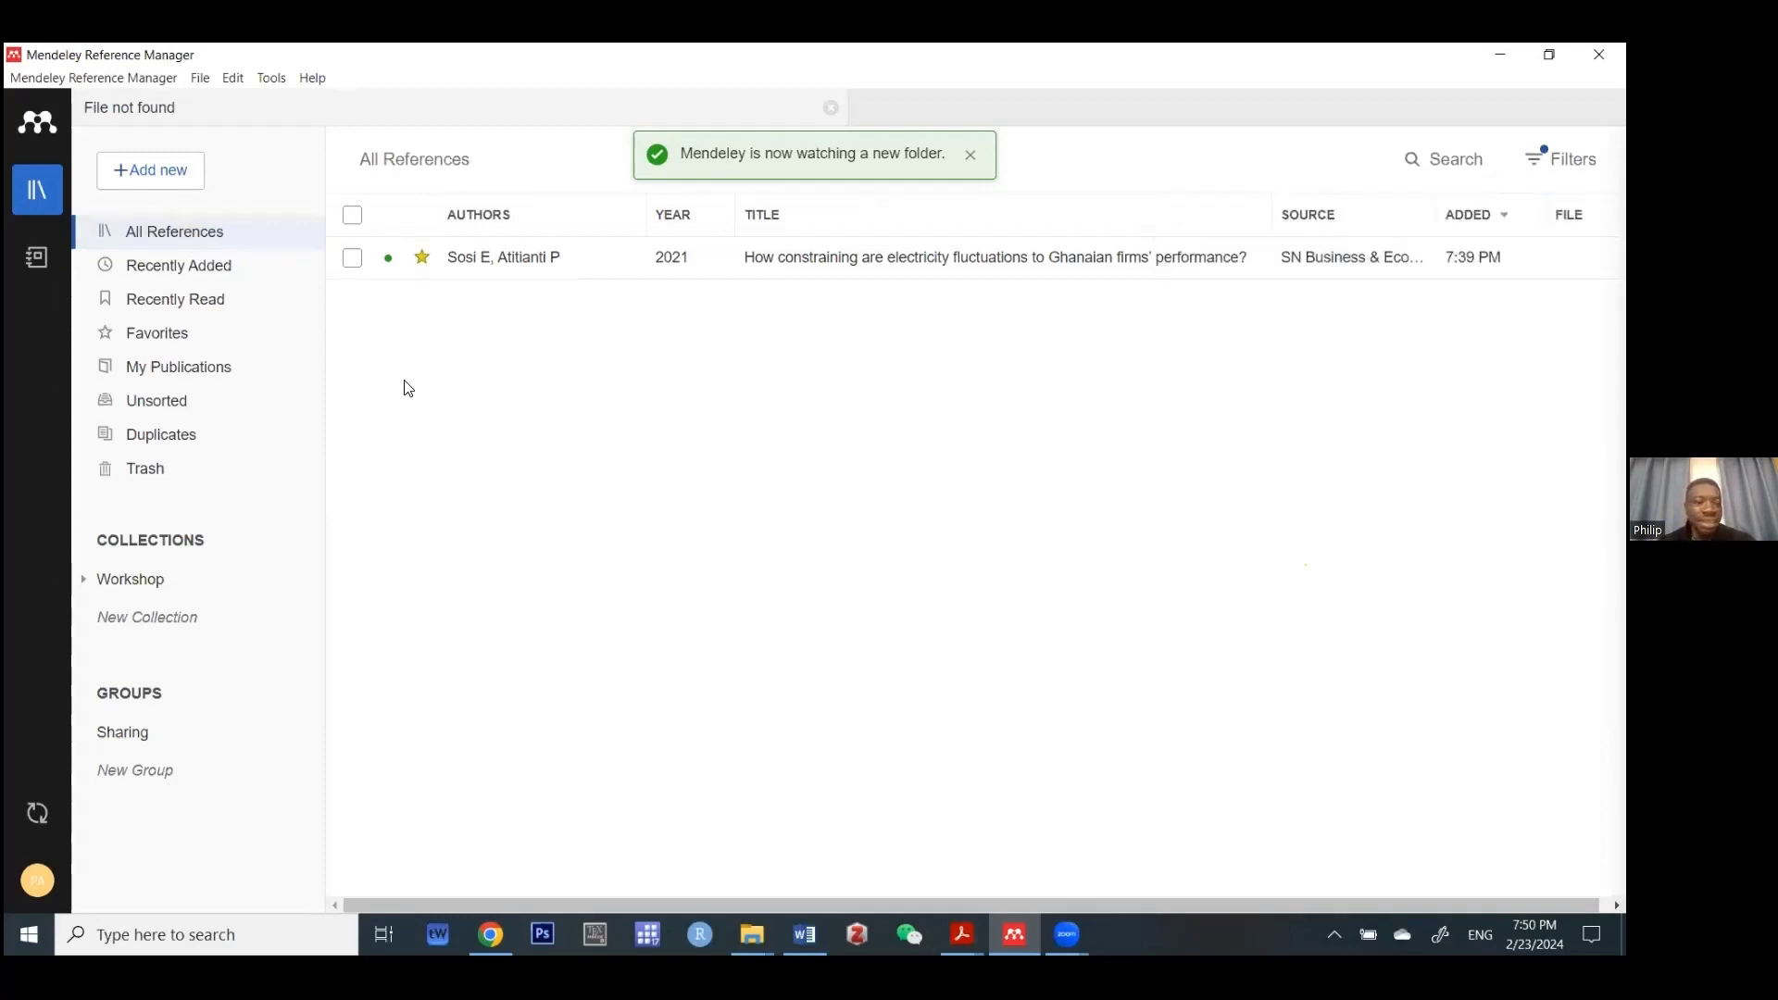
{"action": "left_click", "coordinate": [196, 231]}
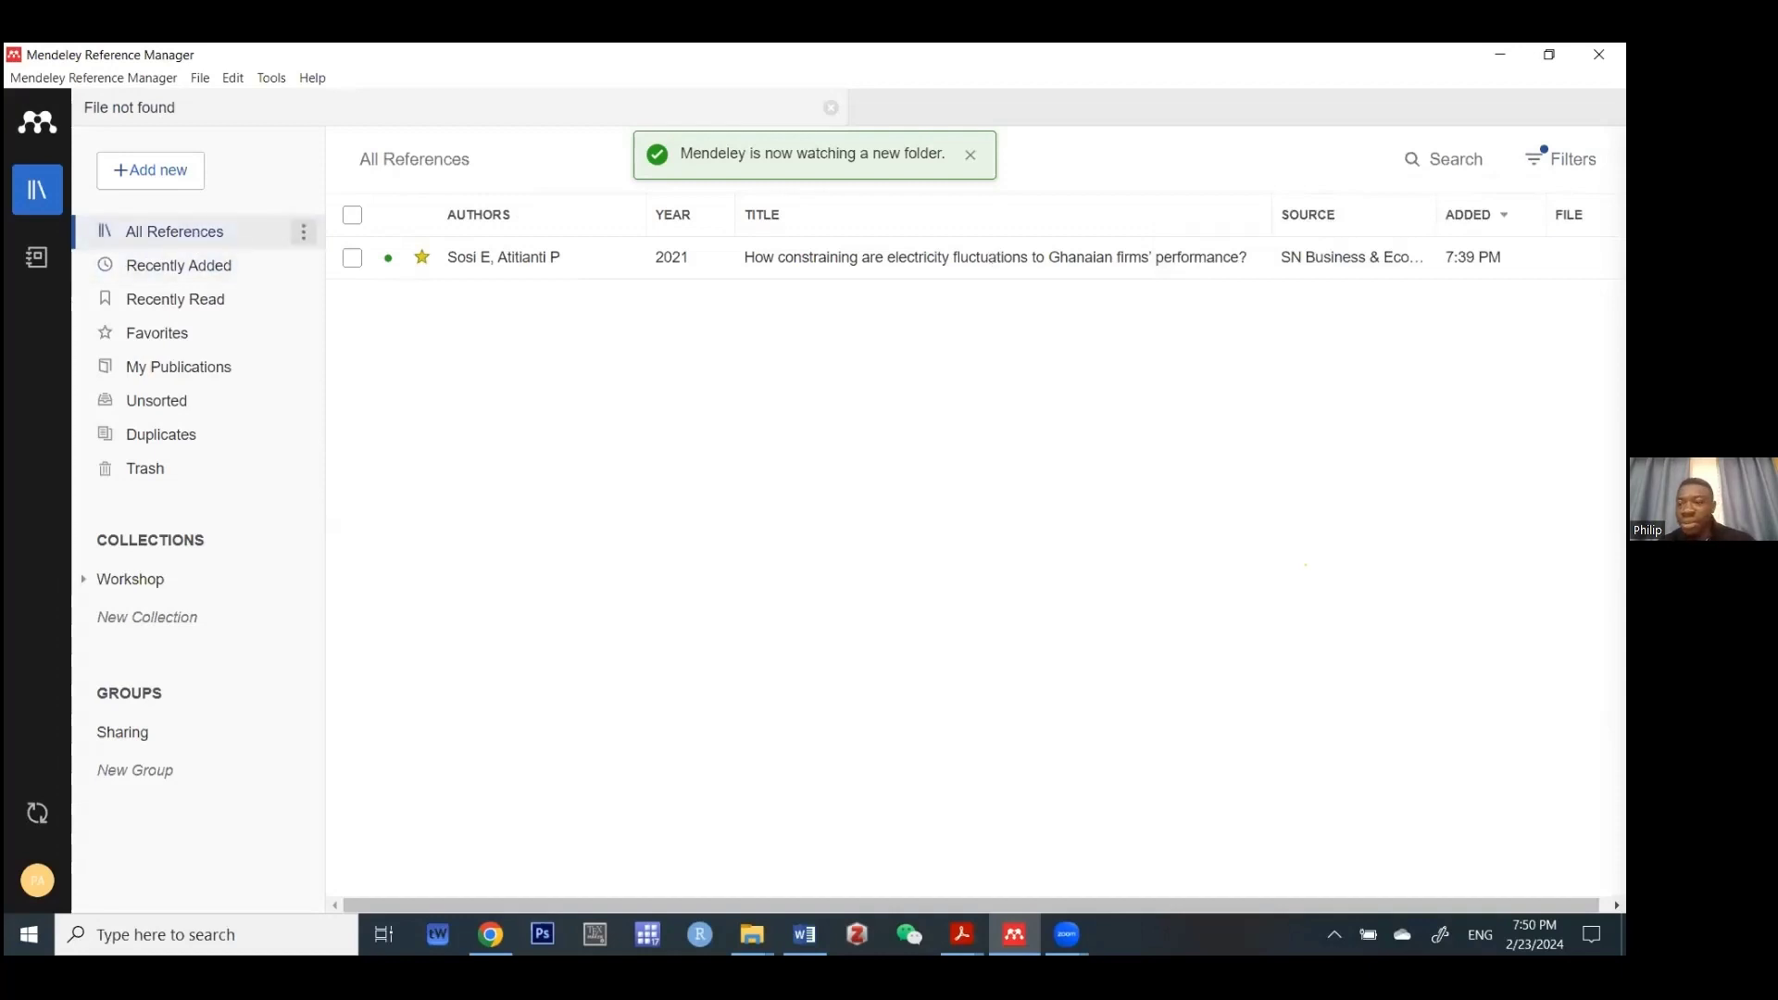
{"action": "left_click", "coordinate": [1274, 262]}
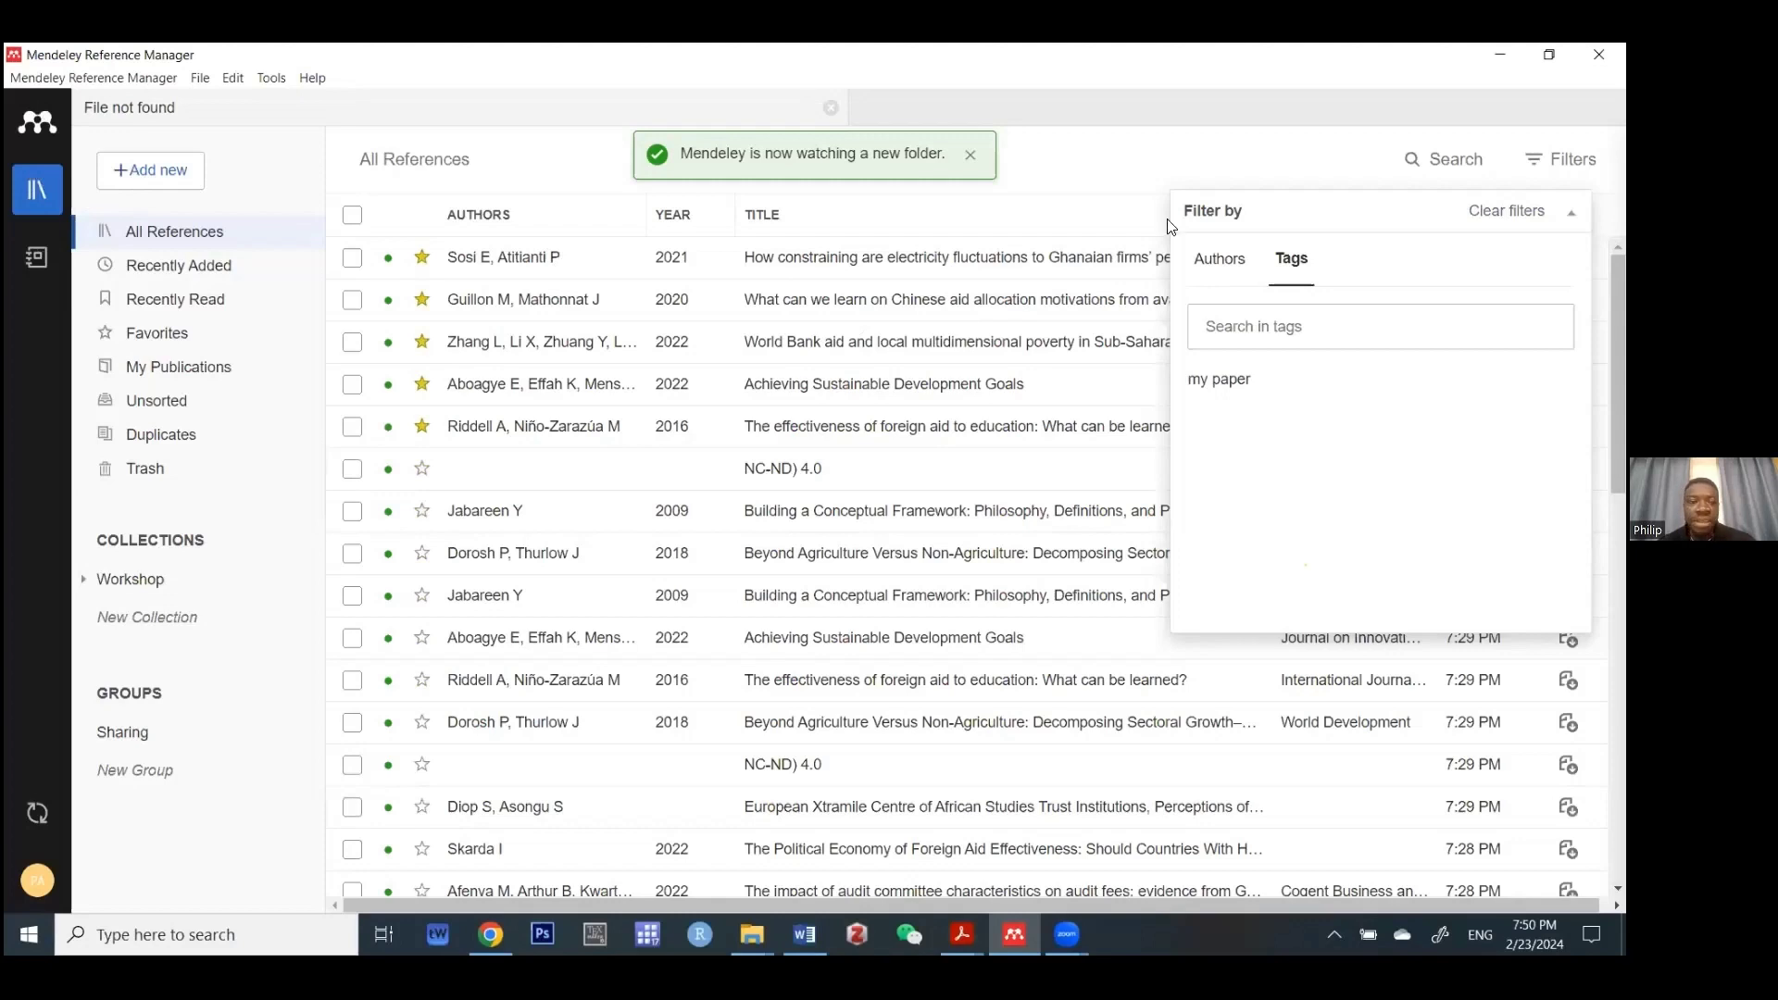
{"action": "left_click", "coordinate": [1098, 359]}
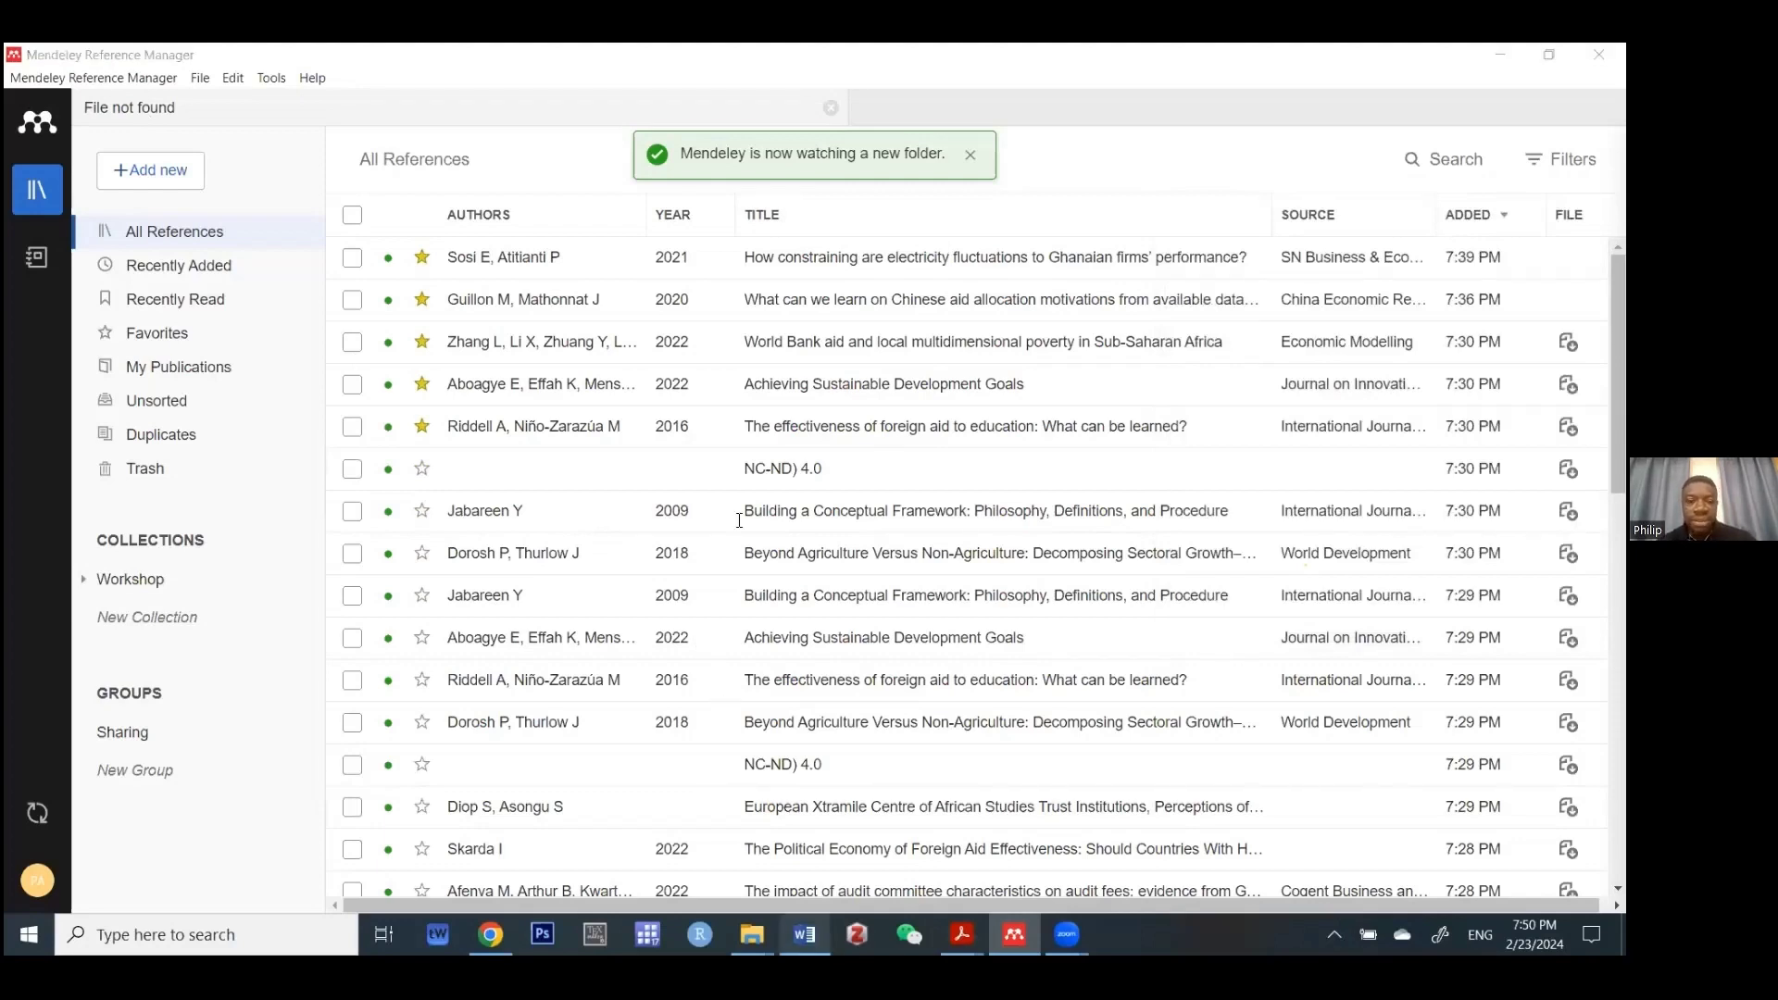
- Switch to the blank Word document and open the Mendeley Cite add-in
{"action": "key", "text": "alt+Tab"}
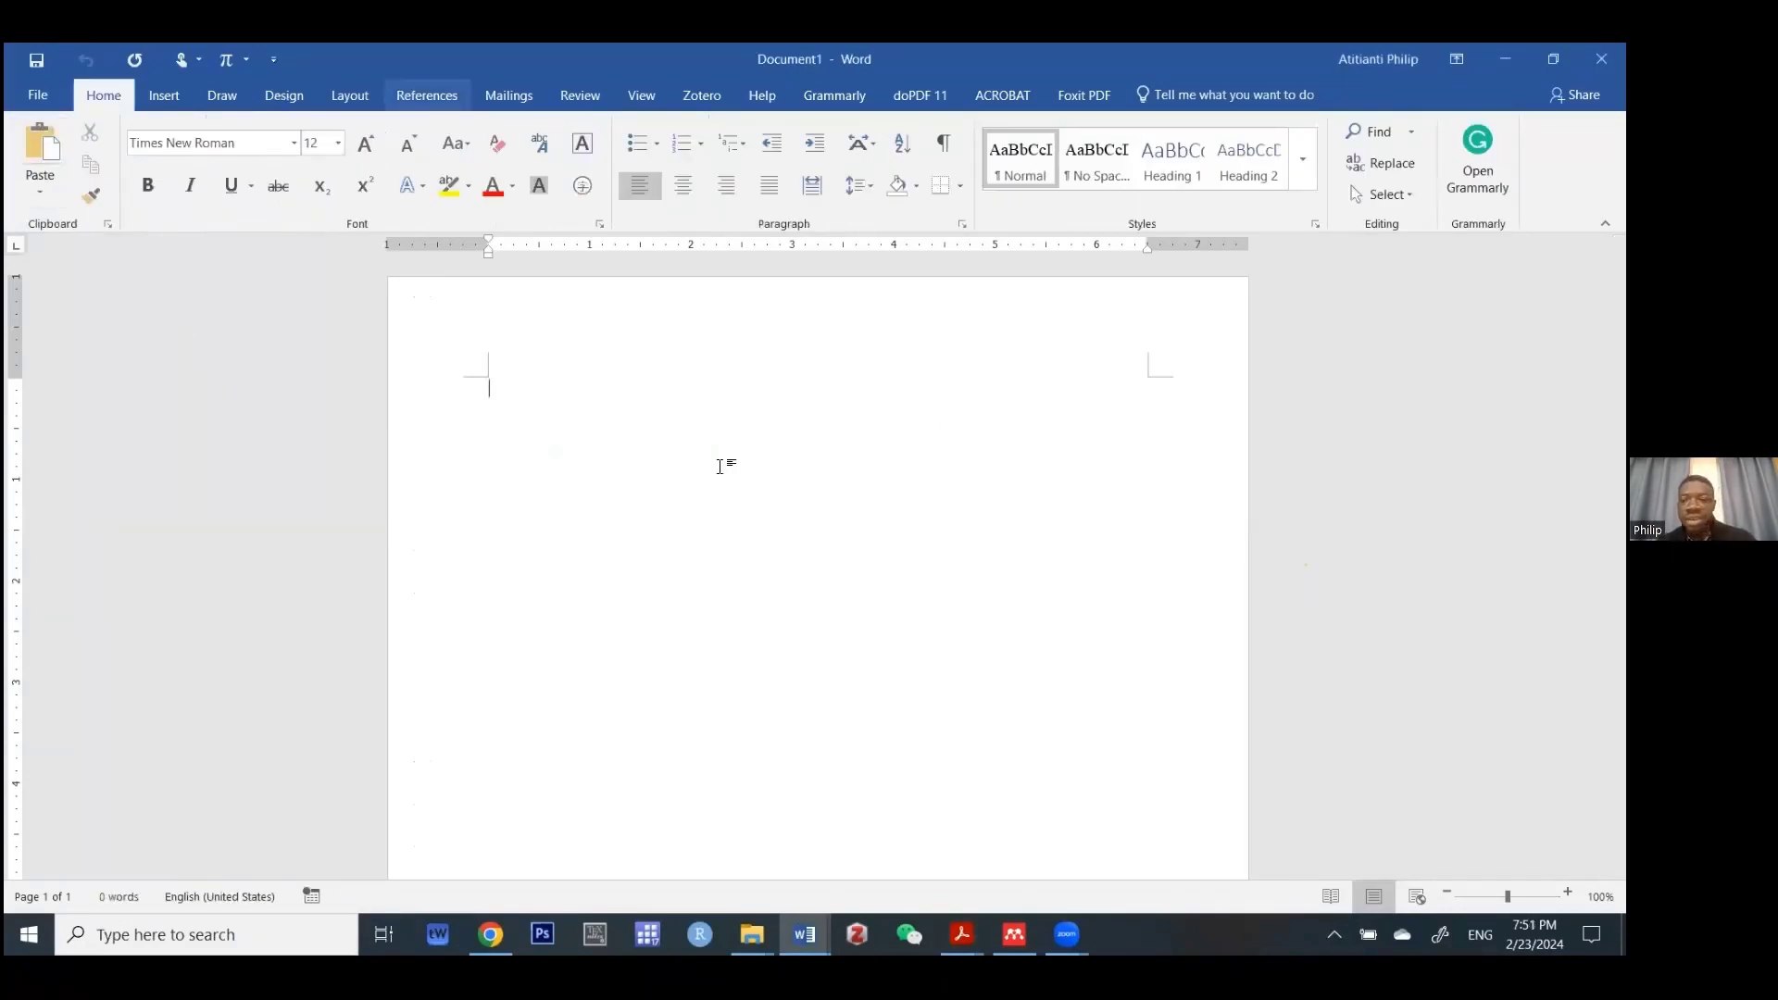
{"action": "key", "text": "Return"}
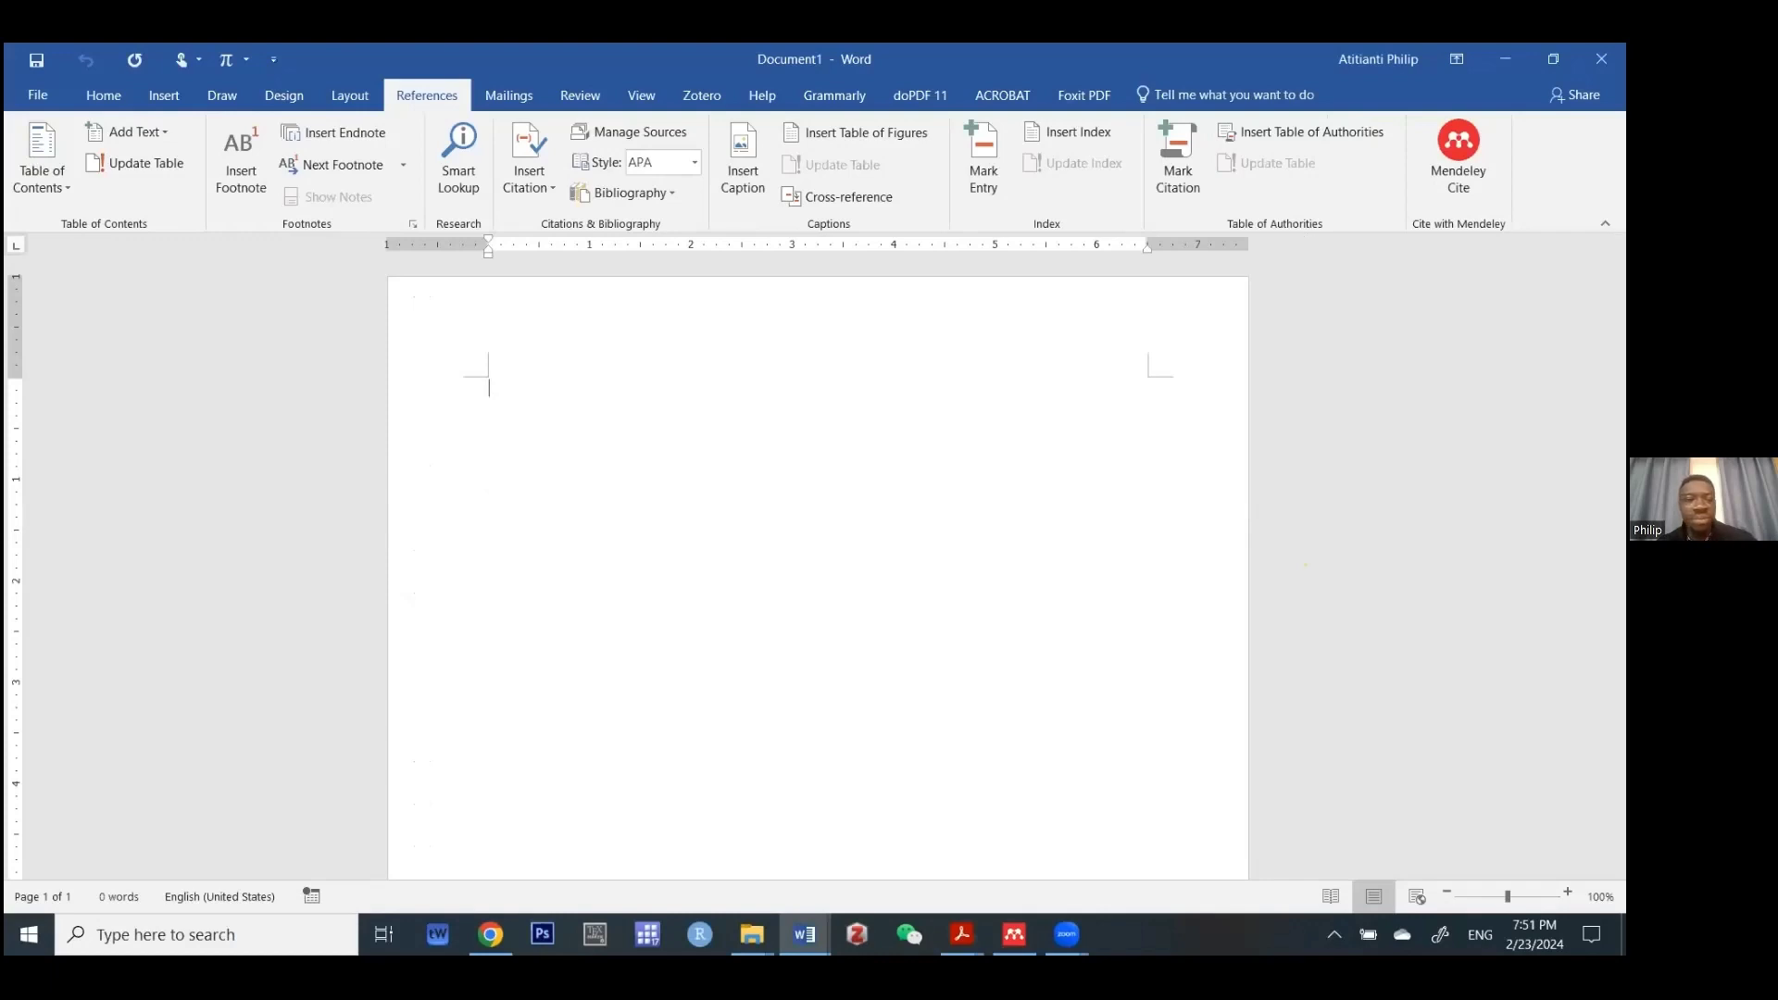
{"action": "left_click", "coordinate": [1459, 148]}
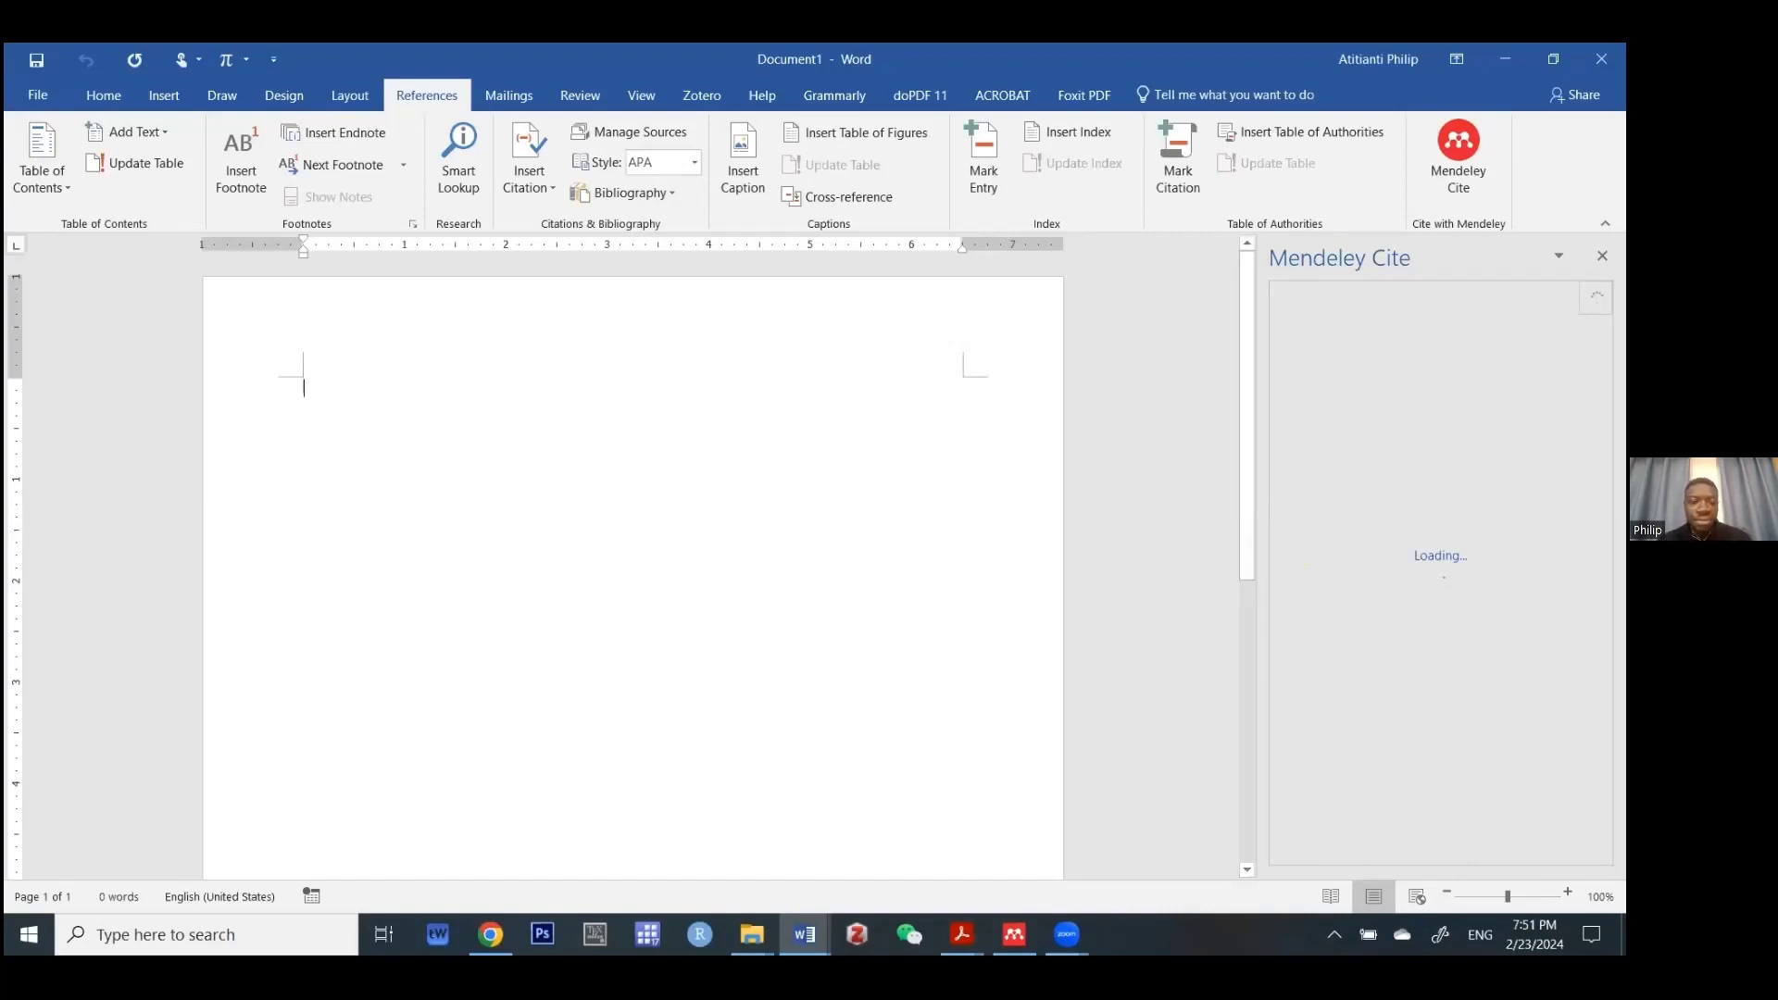
- Write "This is our research workshop on using Mendeley and Zotero" at the start of the document
{"action": "type", "text": "s"}
{"action": "key", "text": "BackSpace"}
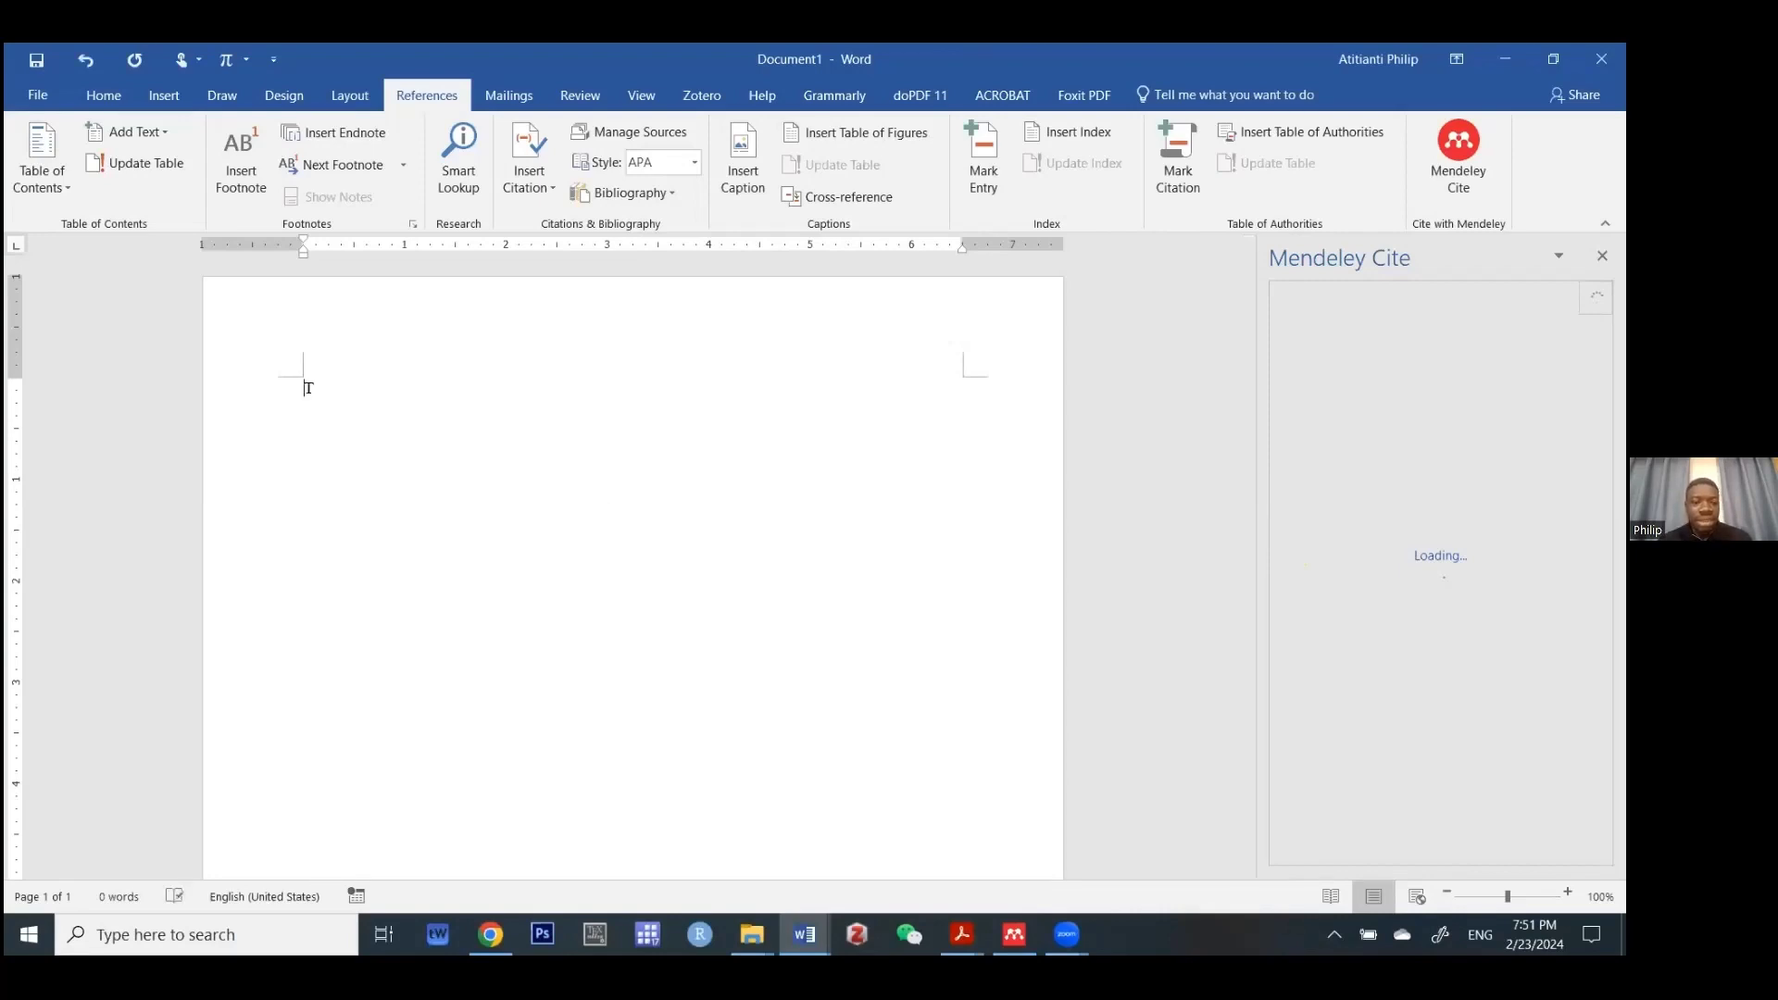
{"action": "type", "text": "This is our research workshop on u"}
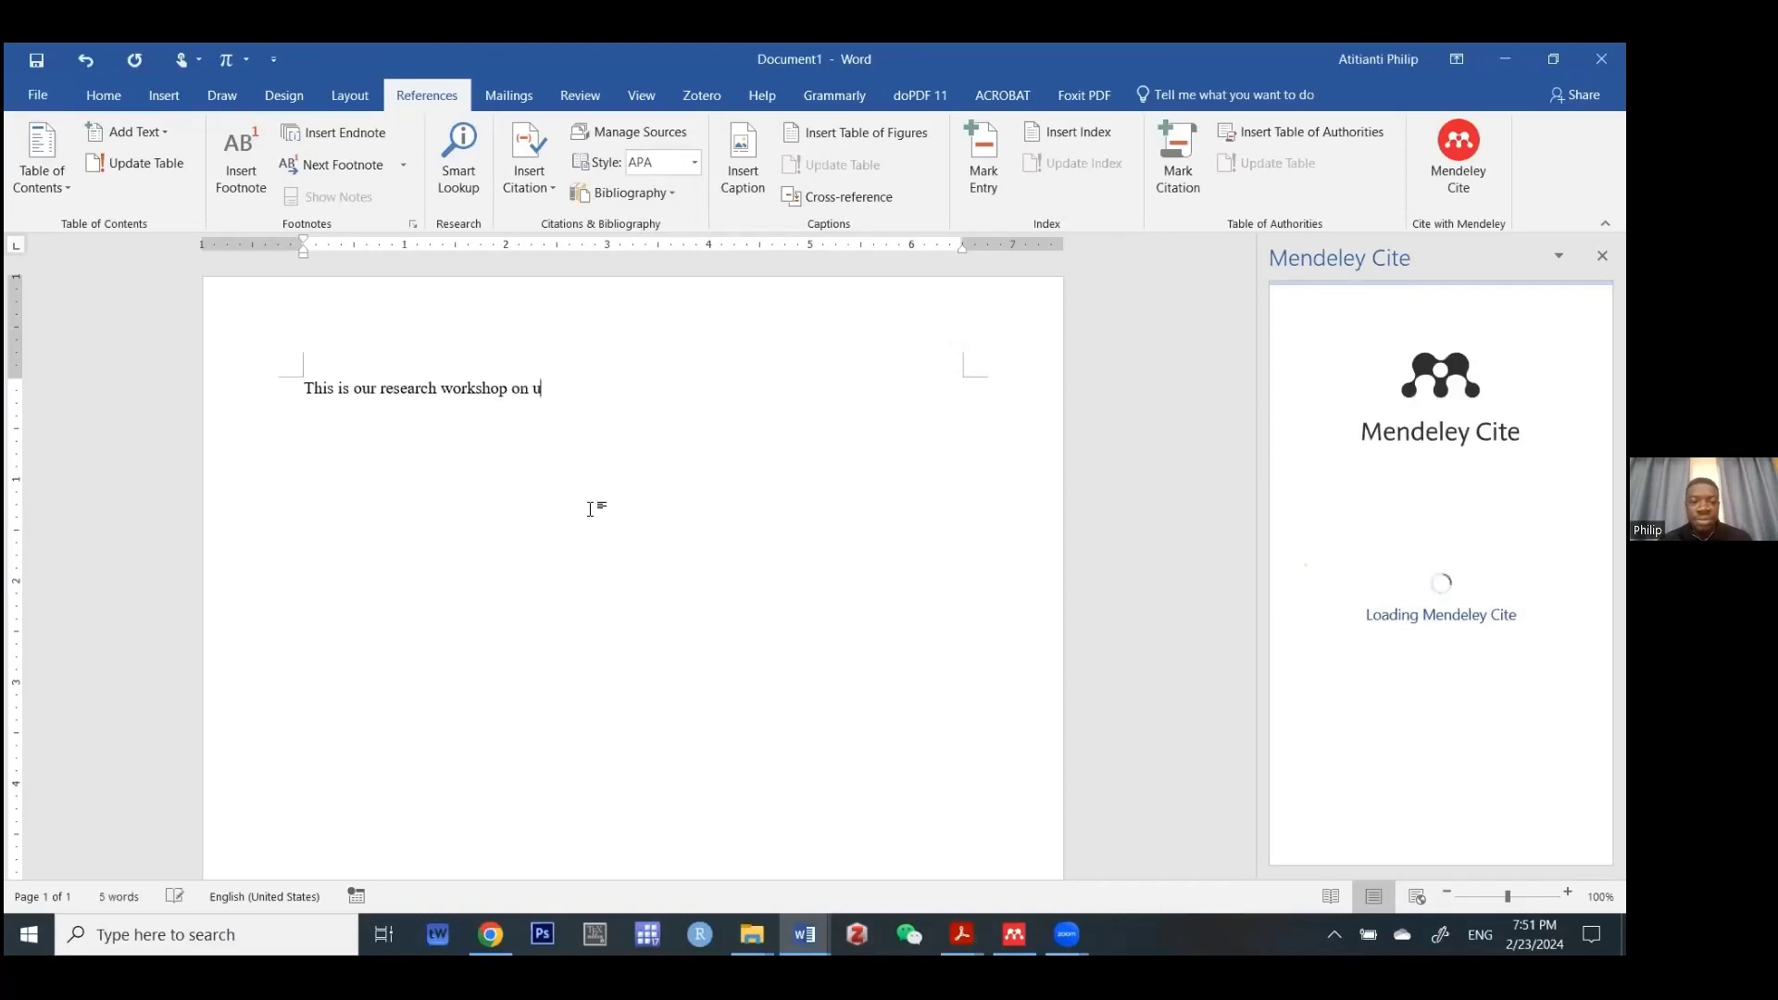
{"action": "type", "text": "sing Mendely "}
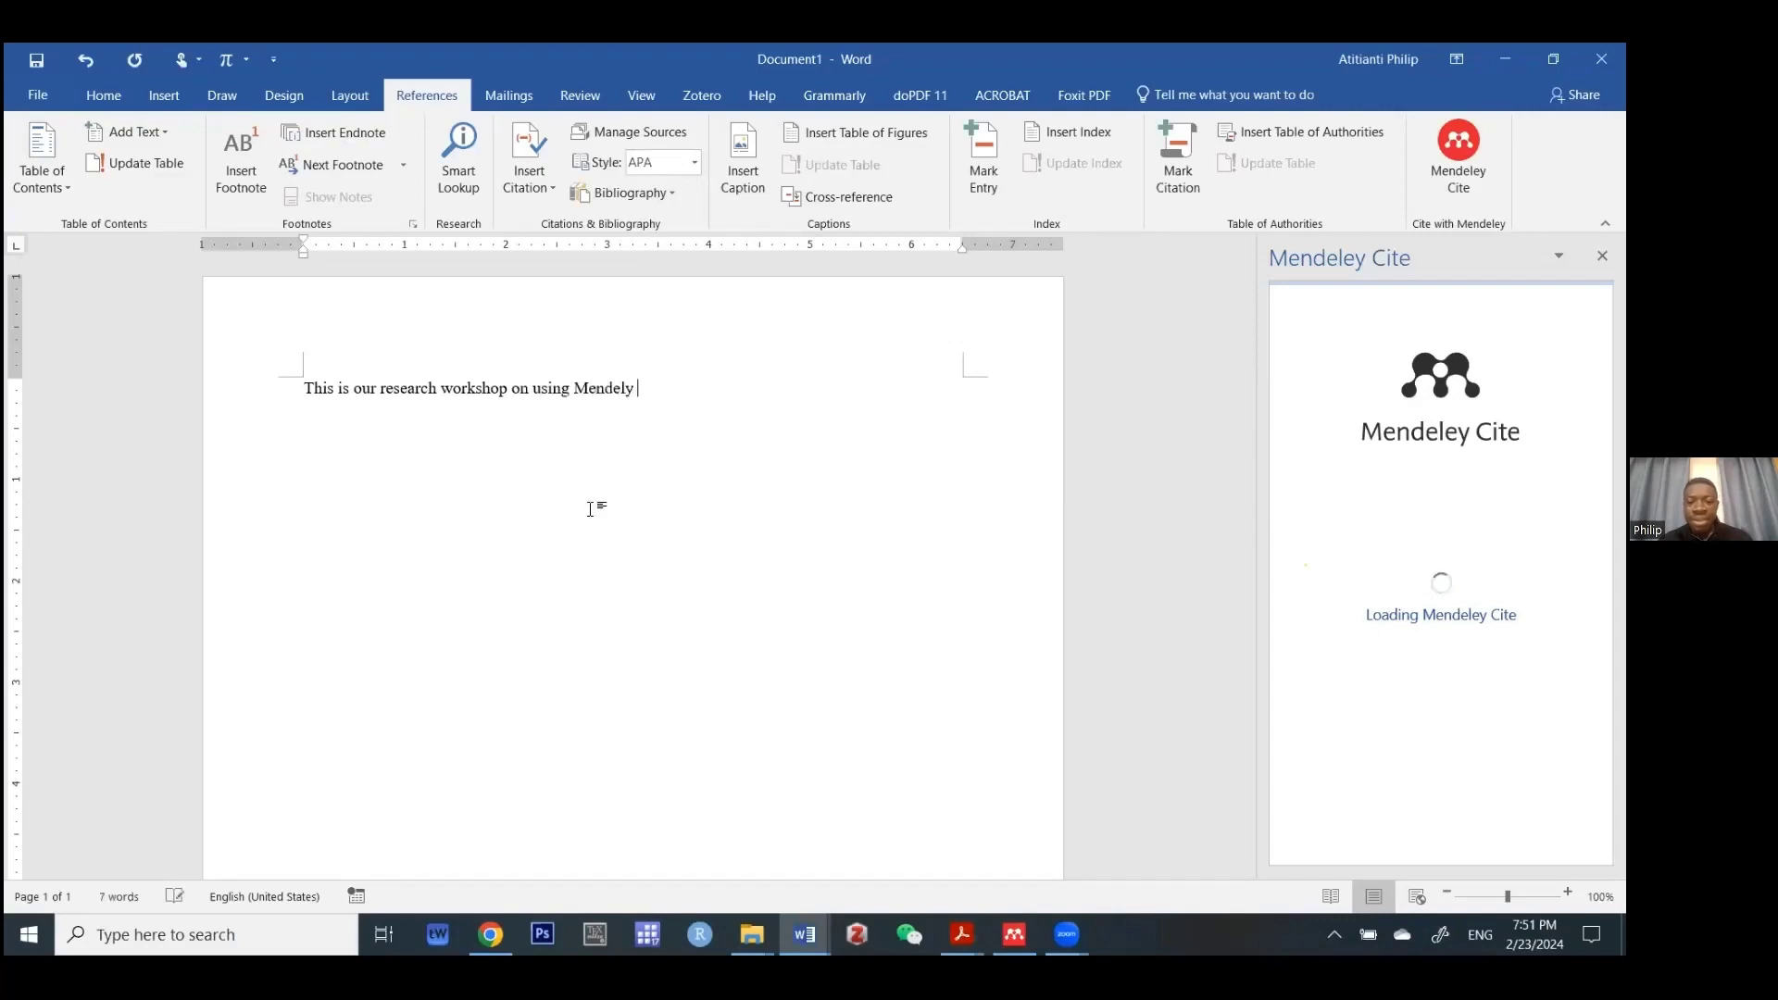
{"action": "type", "text": "and Zotero"}
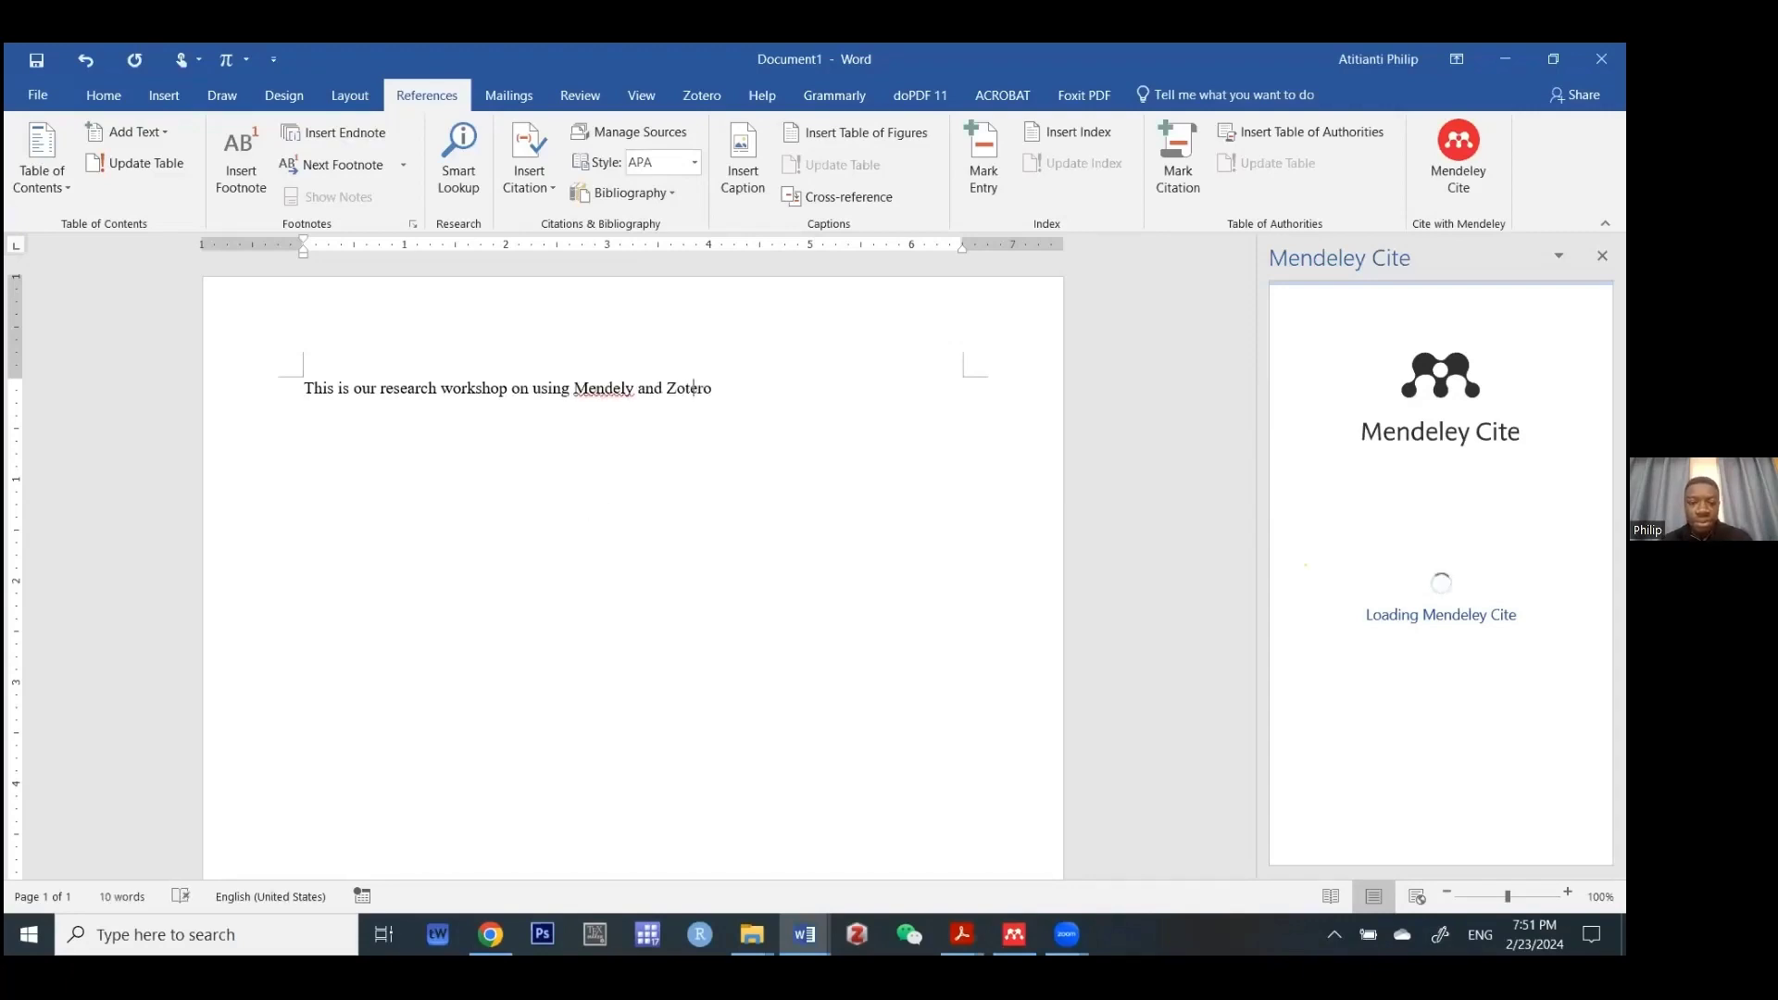
{"action": "type", "text": "e"}
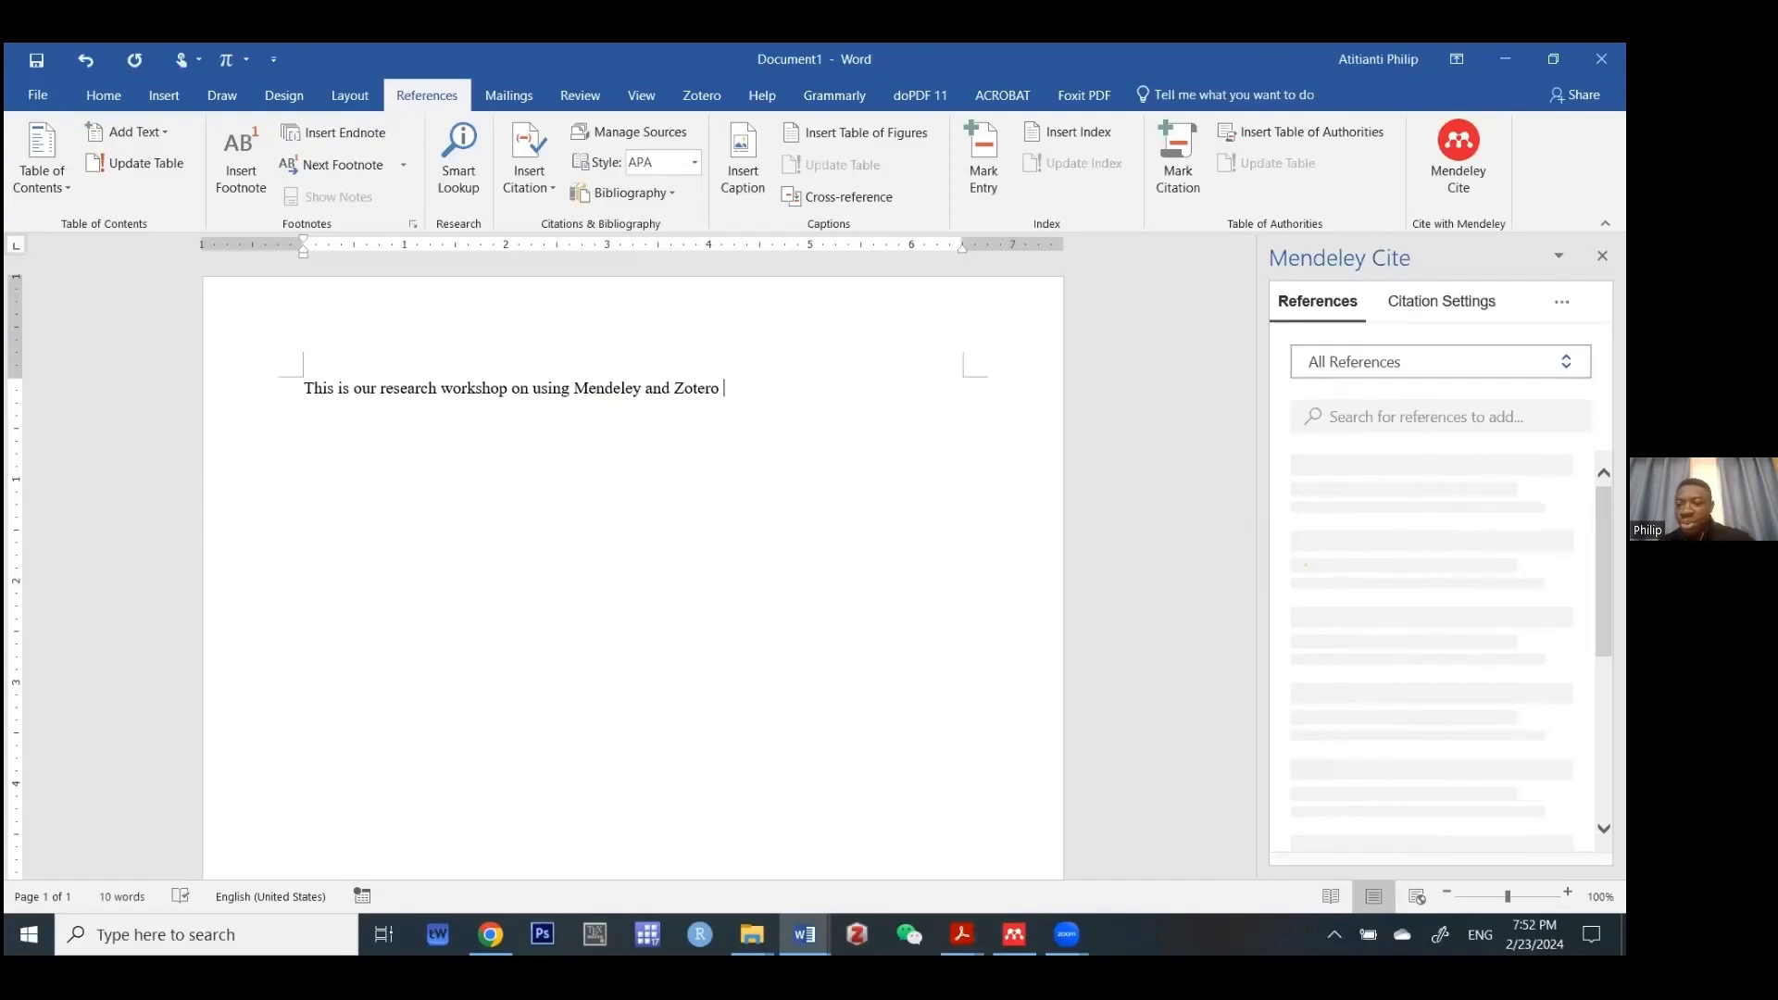
- Insert a citation of the article "How constraining are electricity fluctuations to Ghanaian firms' performance?" after the word Zotero
{"action": "left_click", "coordinate": [1458, 157]}
{"action": "left_click", "coordinate": [1420, 316]}
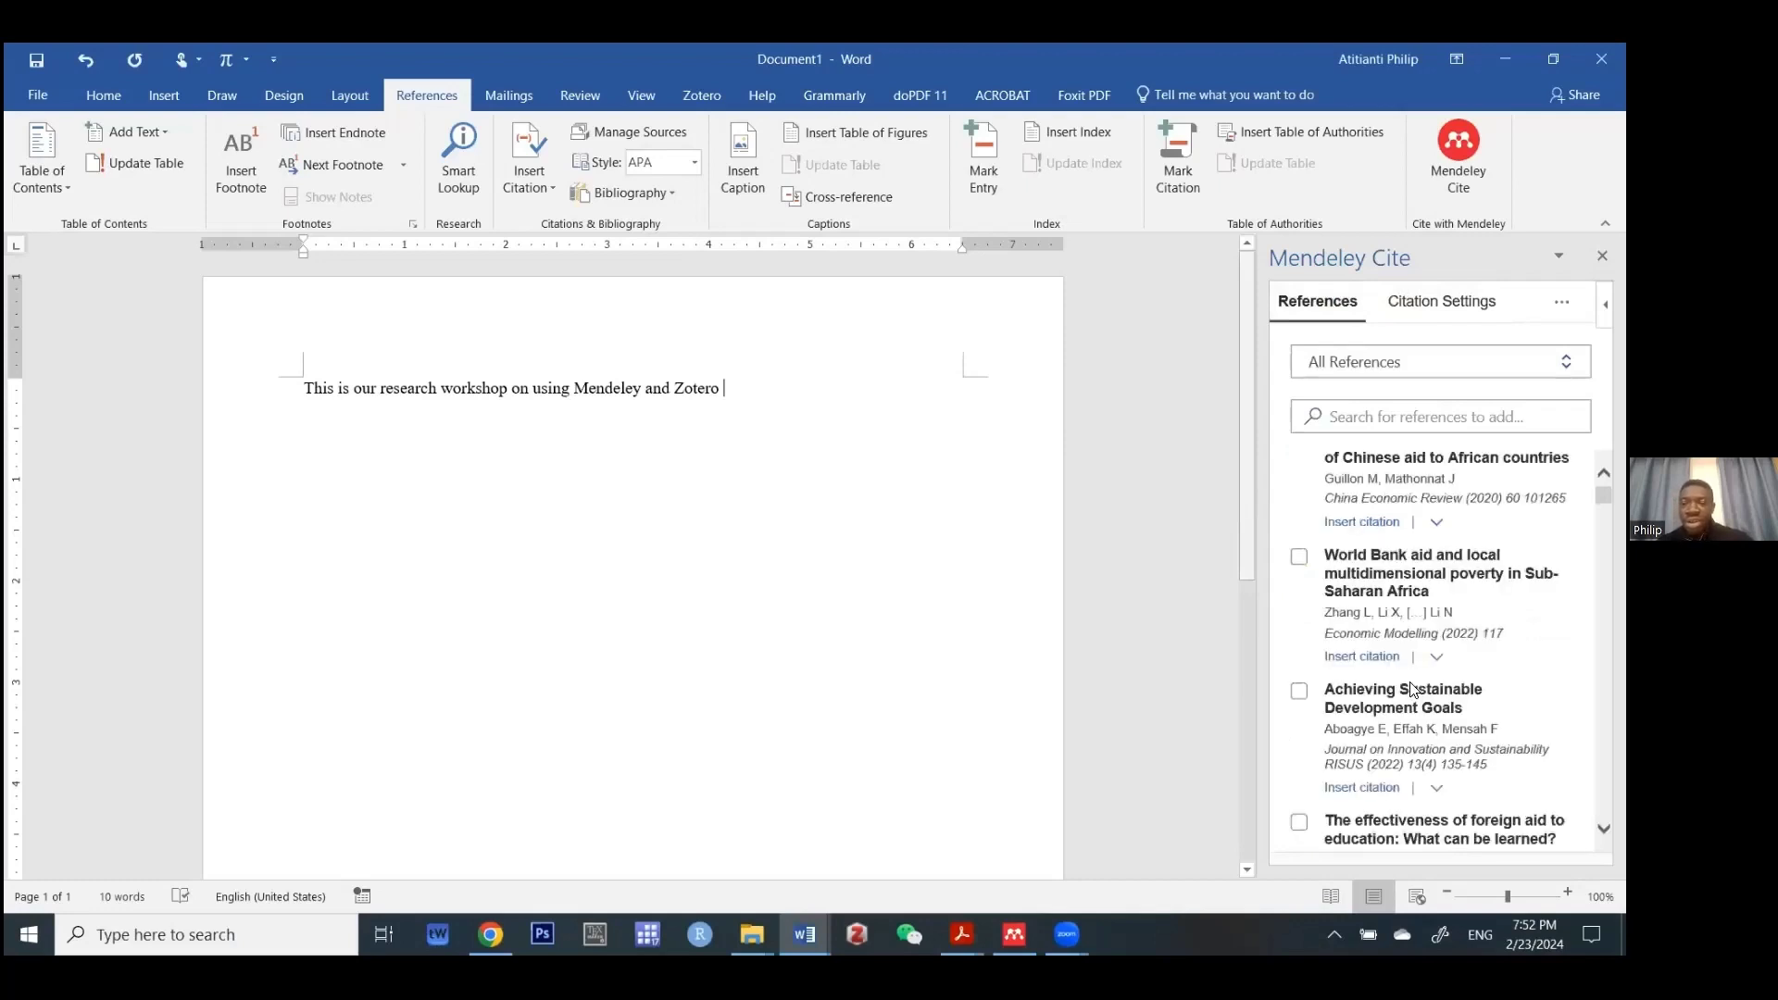
{"action": "scroll", "coordinate": [1411, 690], "scroll_direction": "up", "scroll_amount": 3}
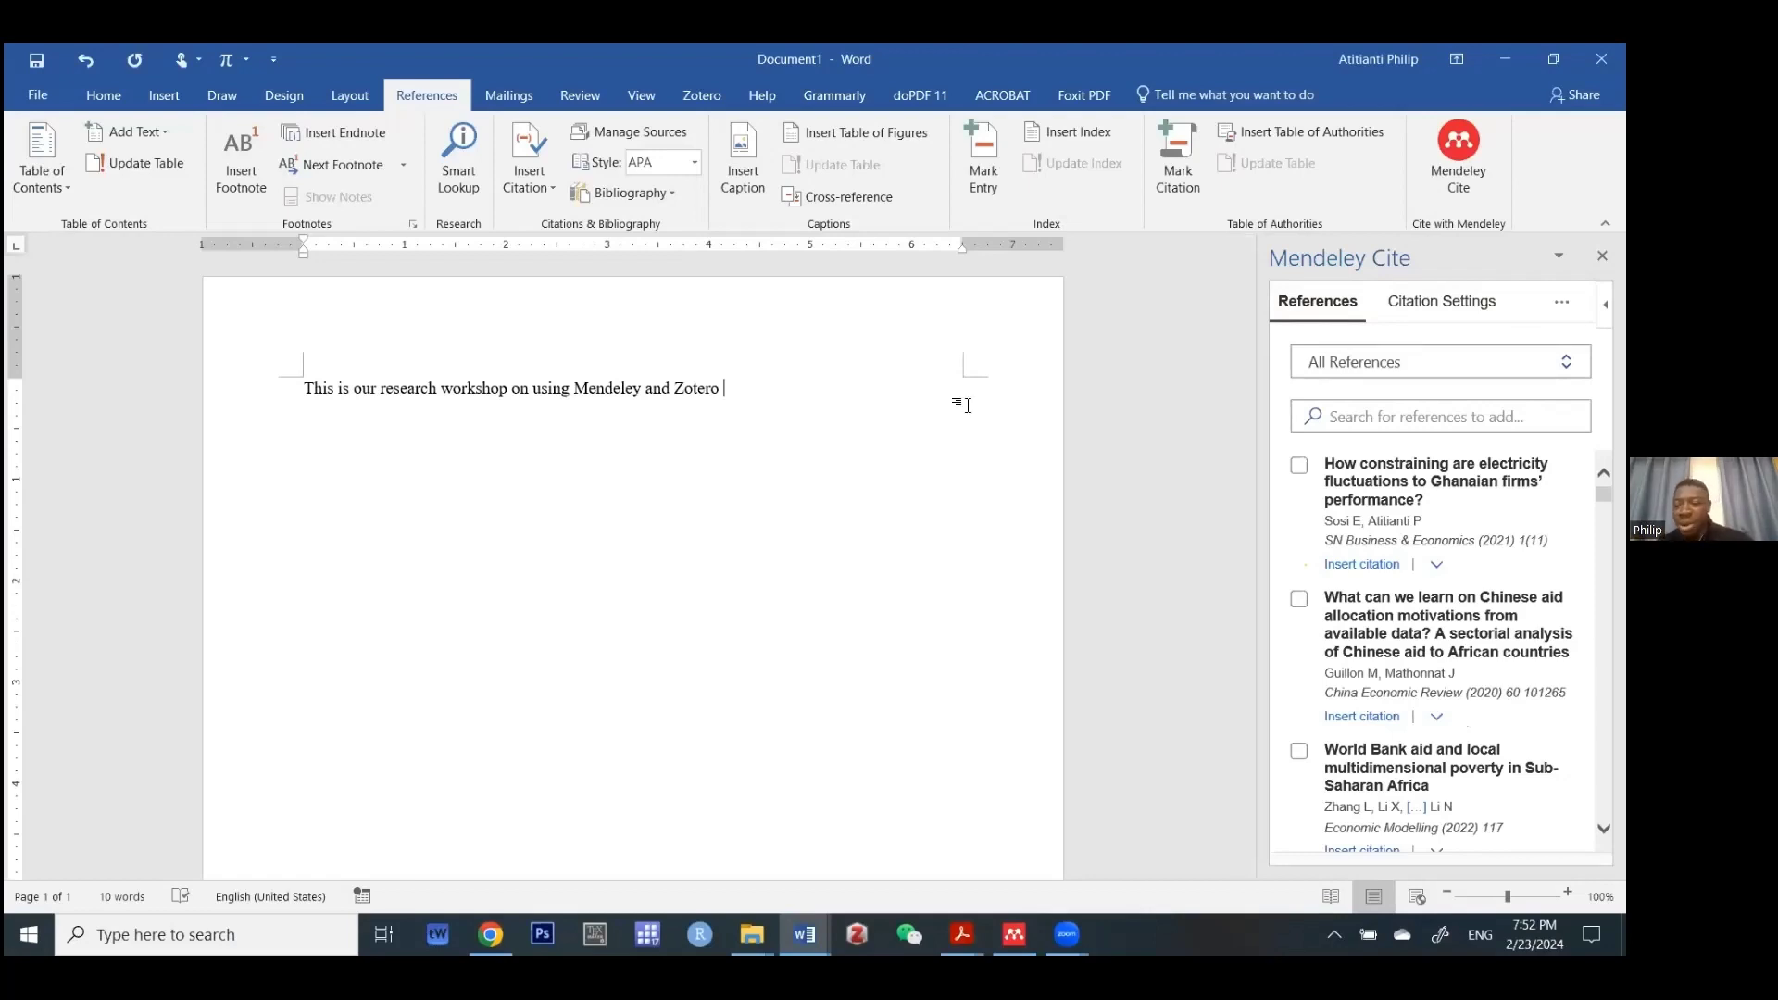
{"action": "left_click", "coordinate": [1299, 468]}
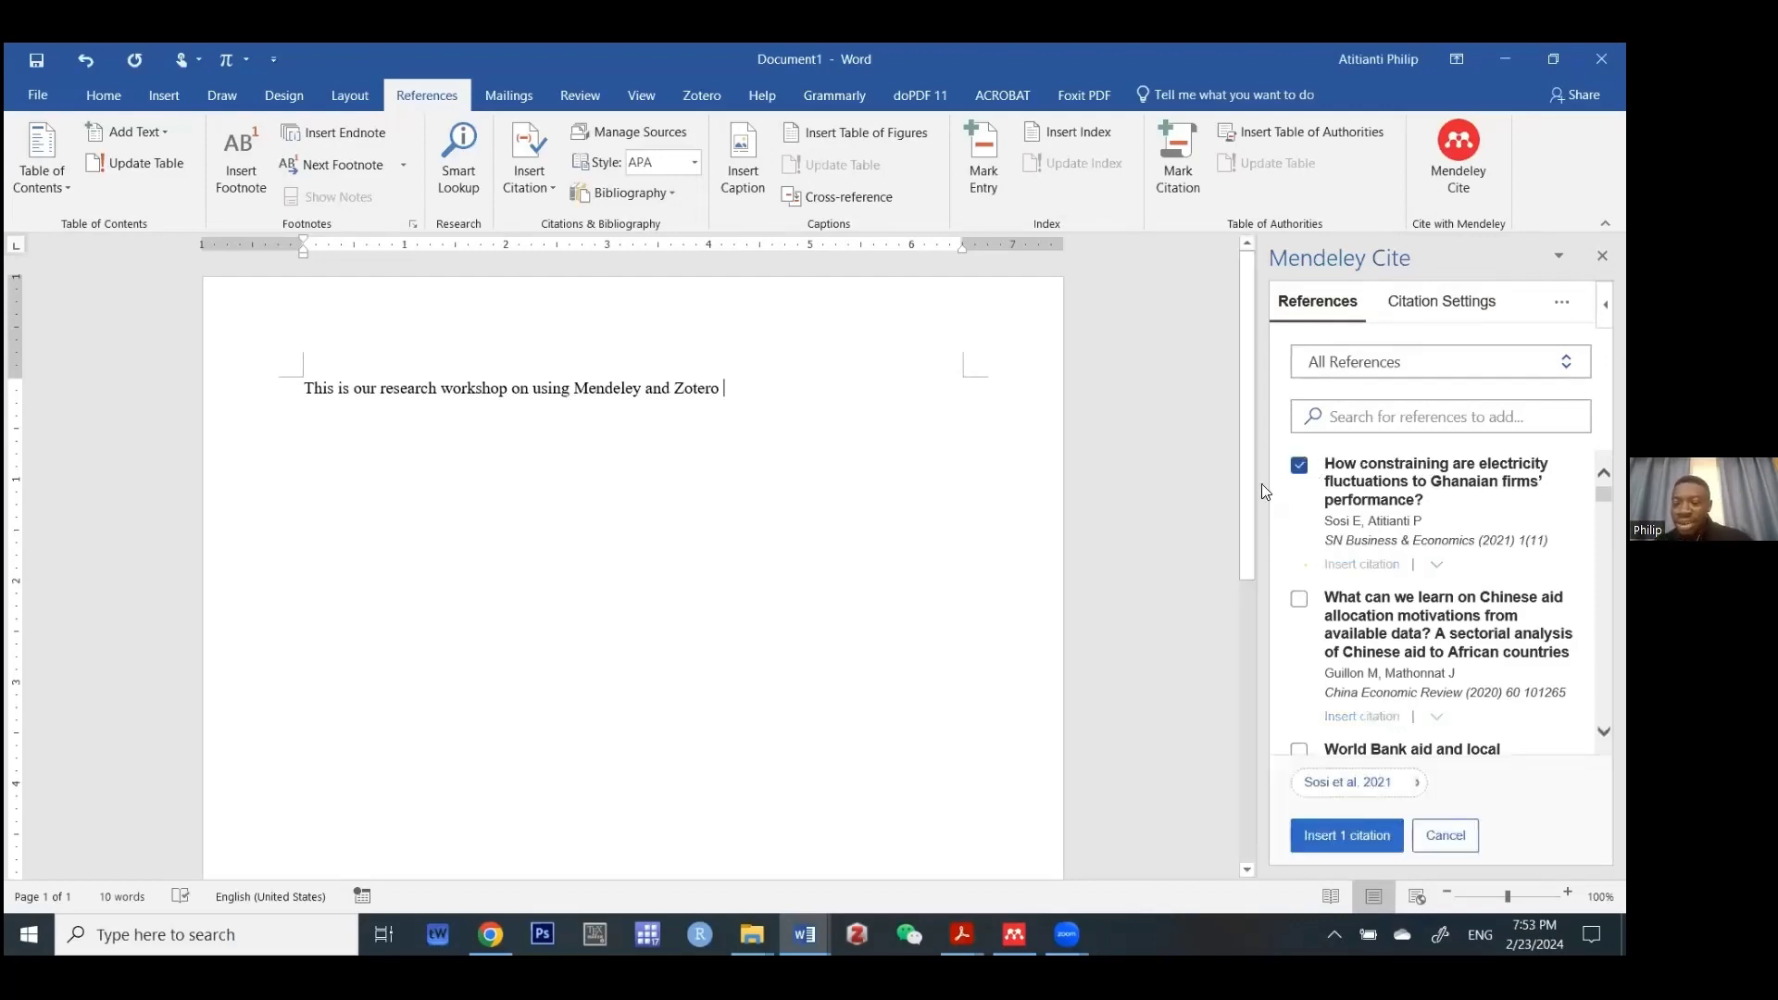
{"action": "left_click", "coordinate": [1343, 837]}
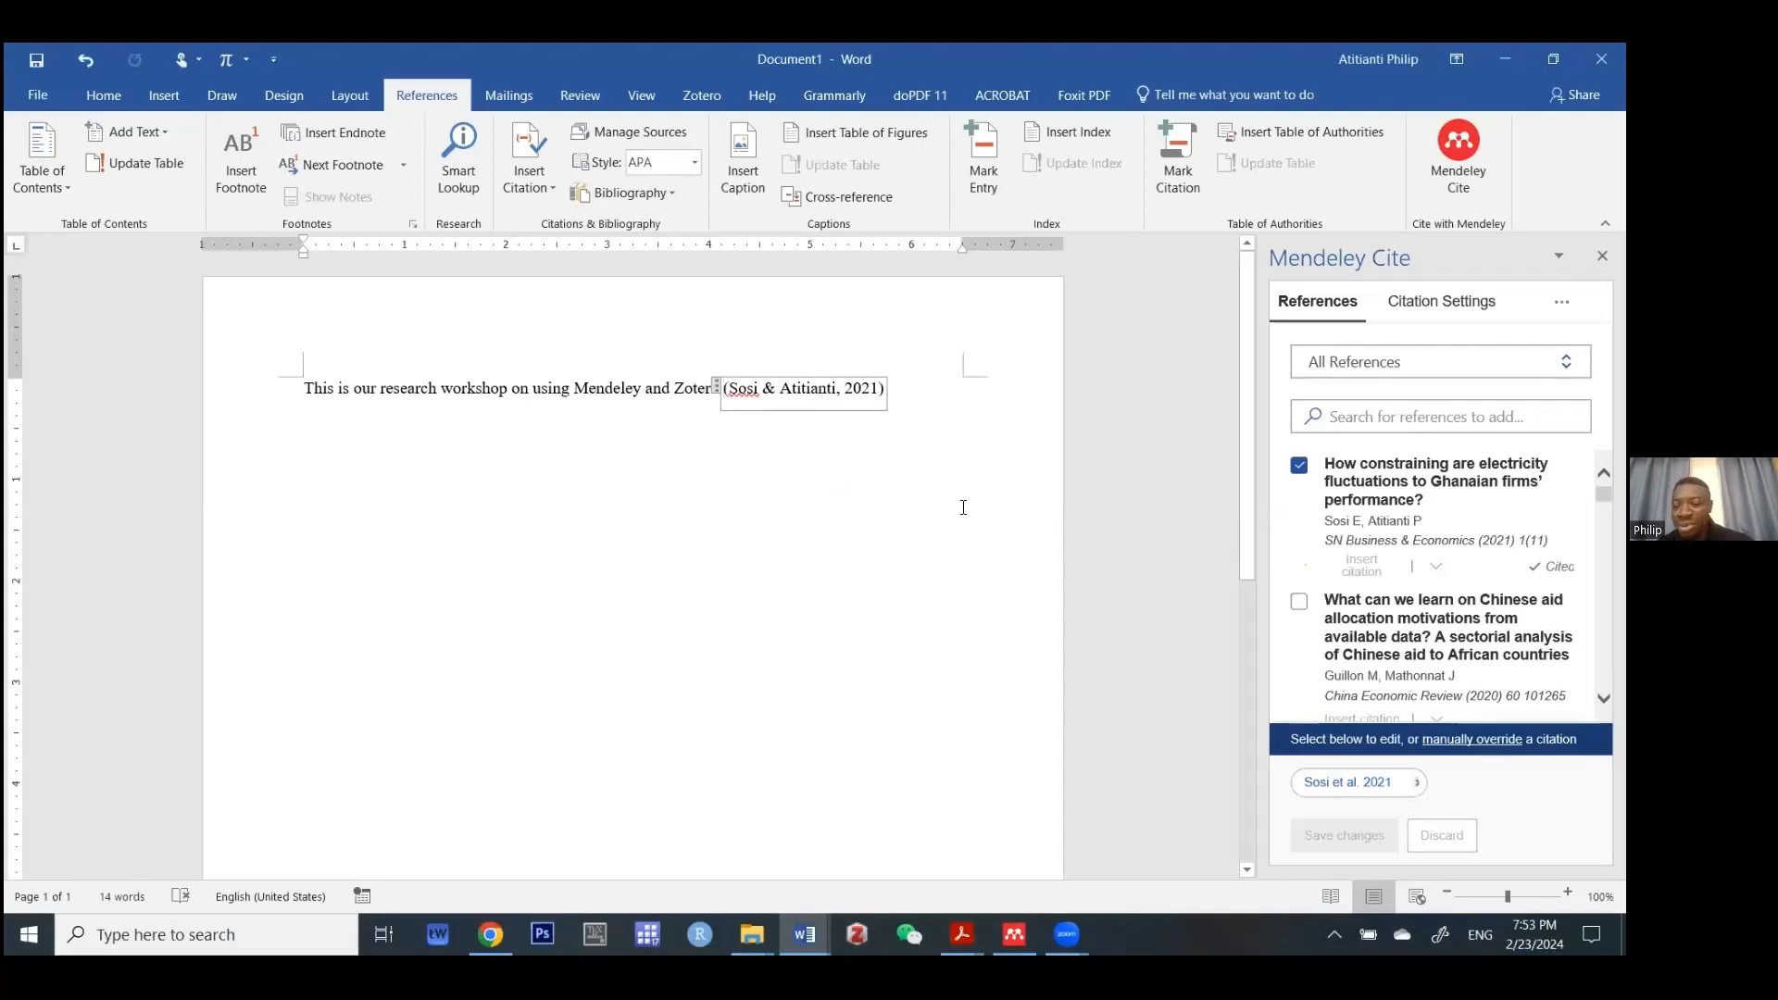
- Add the article "What can we learn on Chinese aid allocation motivations from available data?" to the existing citation, save the changes, and leave the citation
{"action": "left_click", "coordinate": [1300, 603]}
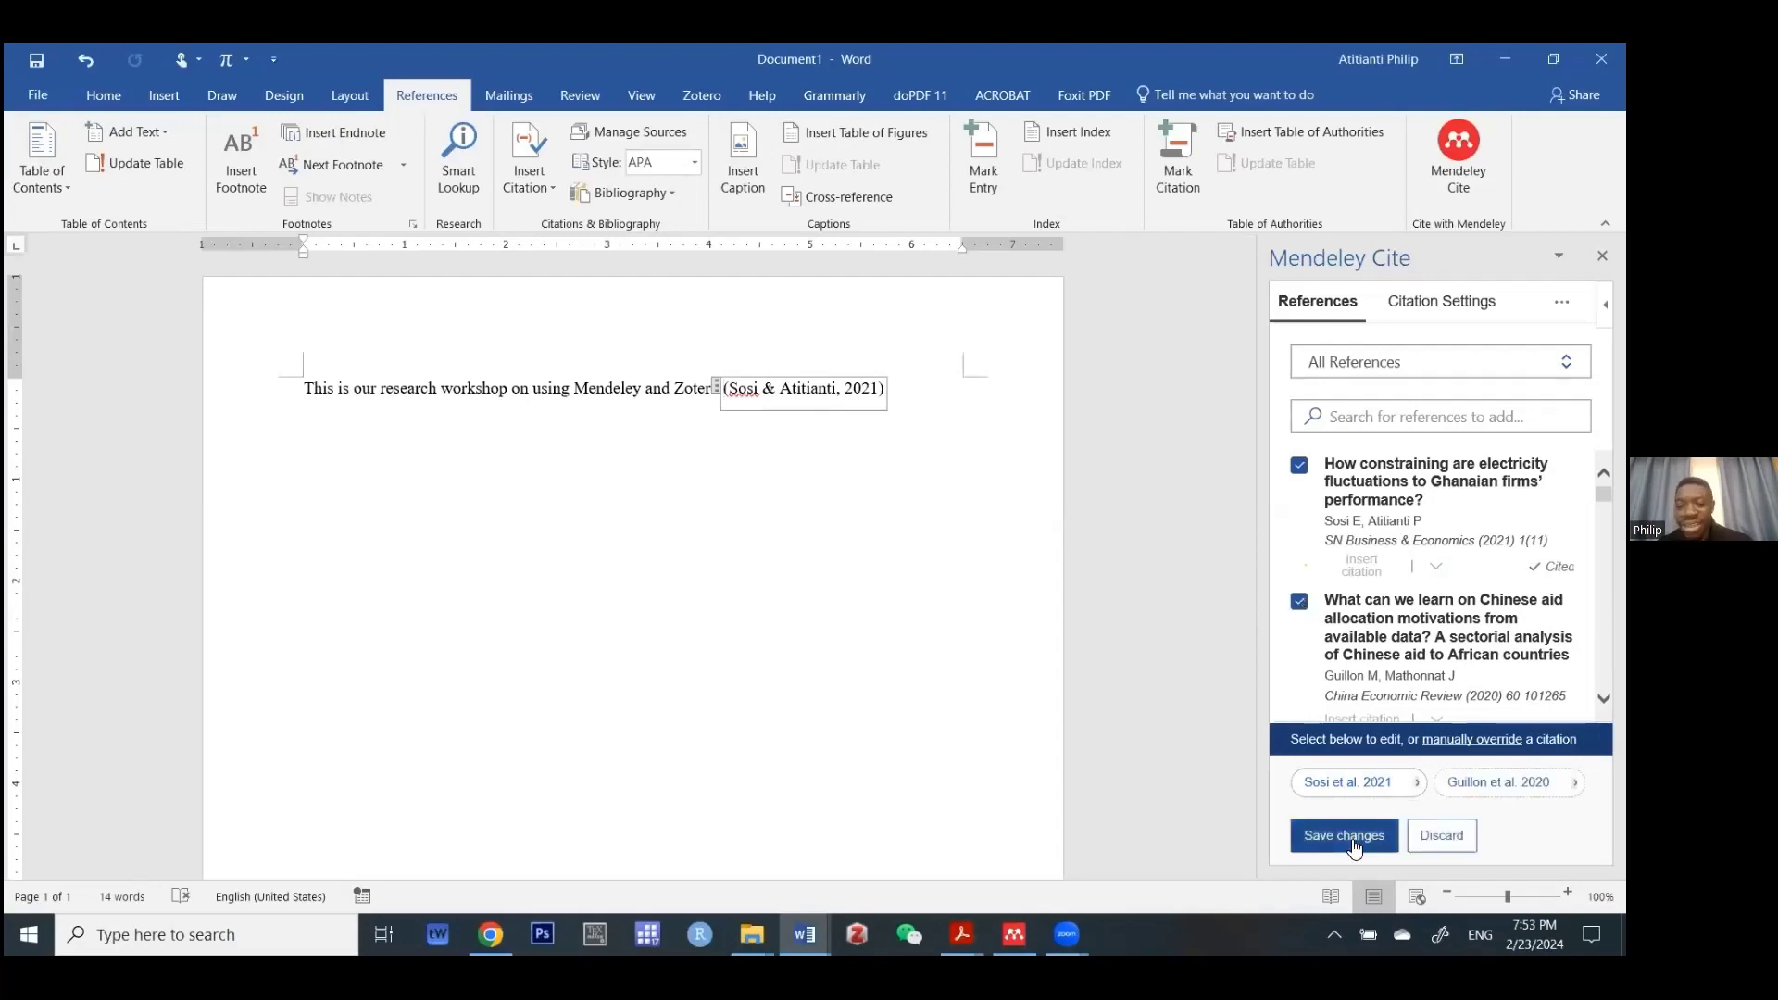
{"action": "left_click", "coordinate": [1312, 840]}
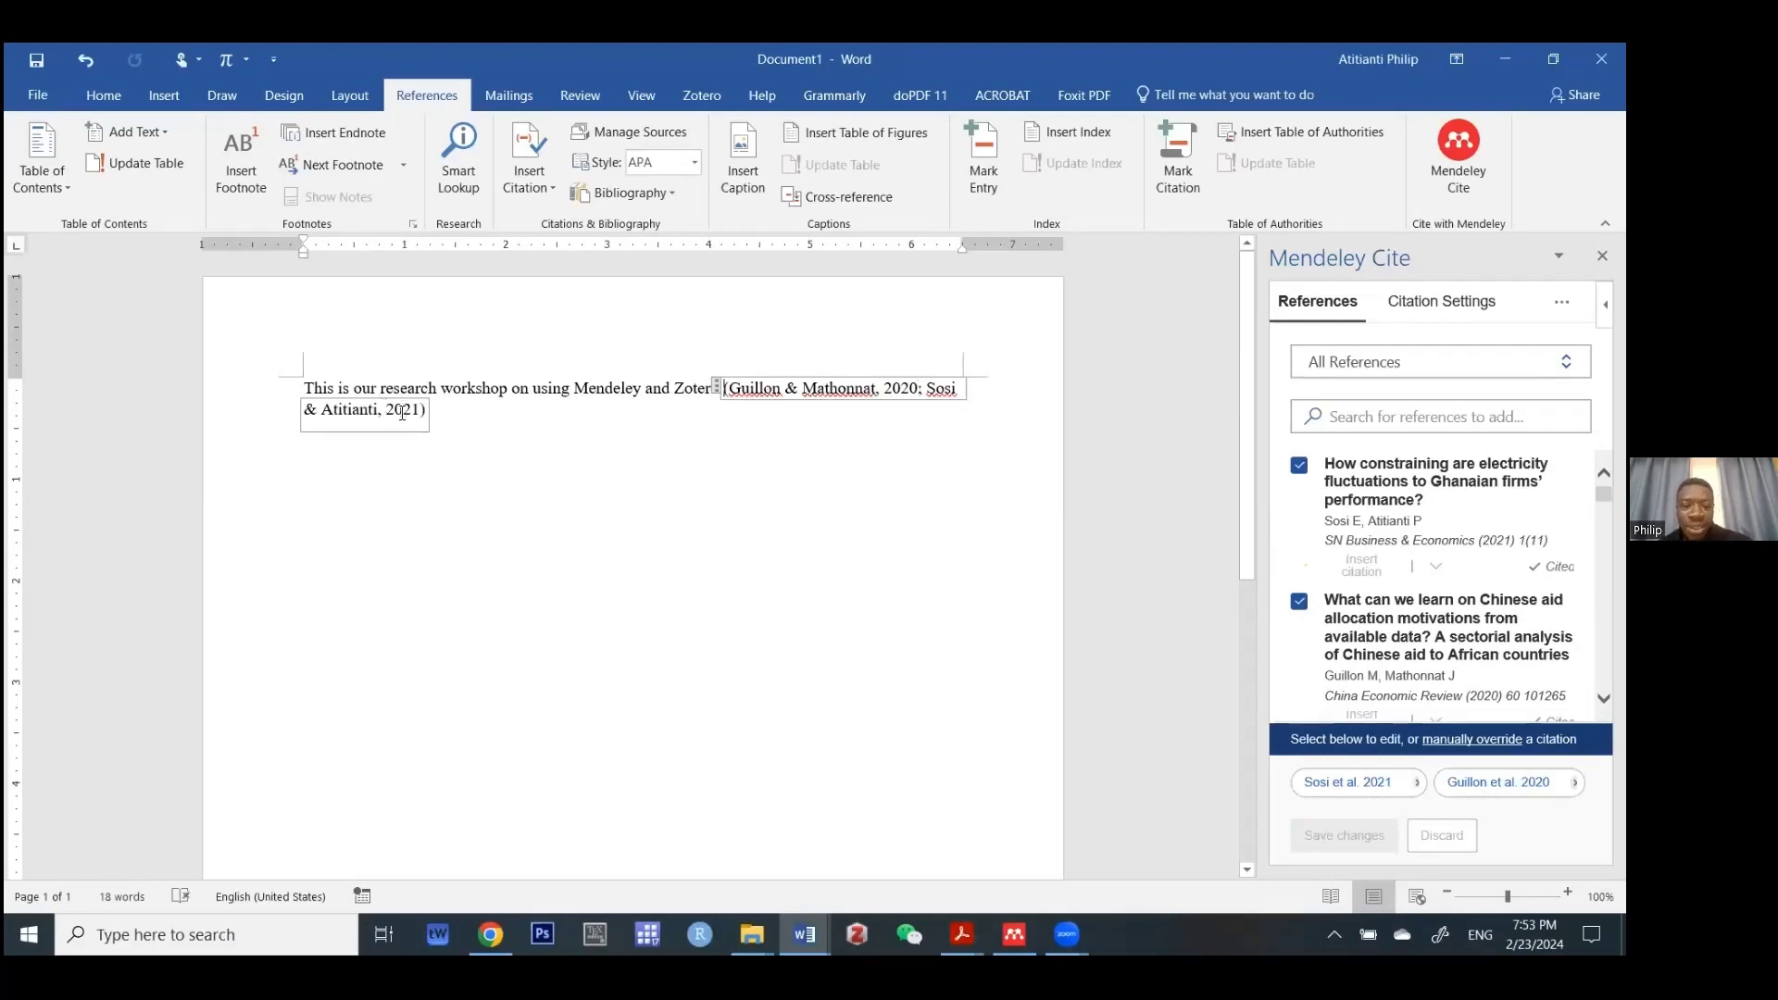
{"action": "left_click", "coordinate": [467, 424]}
- Write the author's surname on its own line, leaving an empty paragraph below the first sentence
{"action": "key", "text": "Return"}
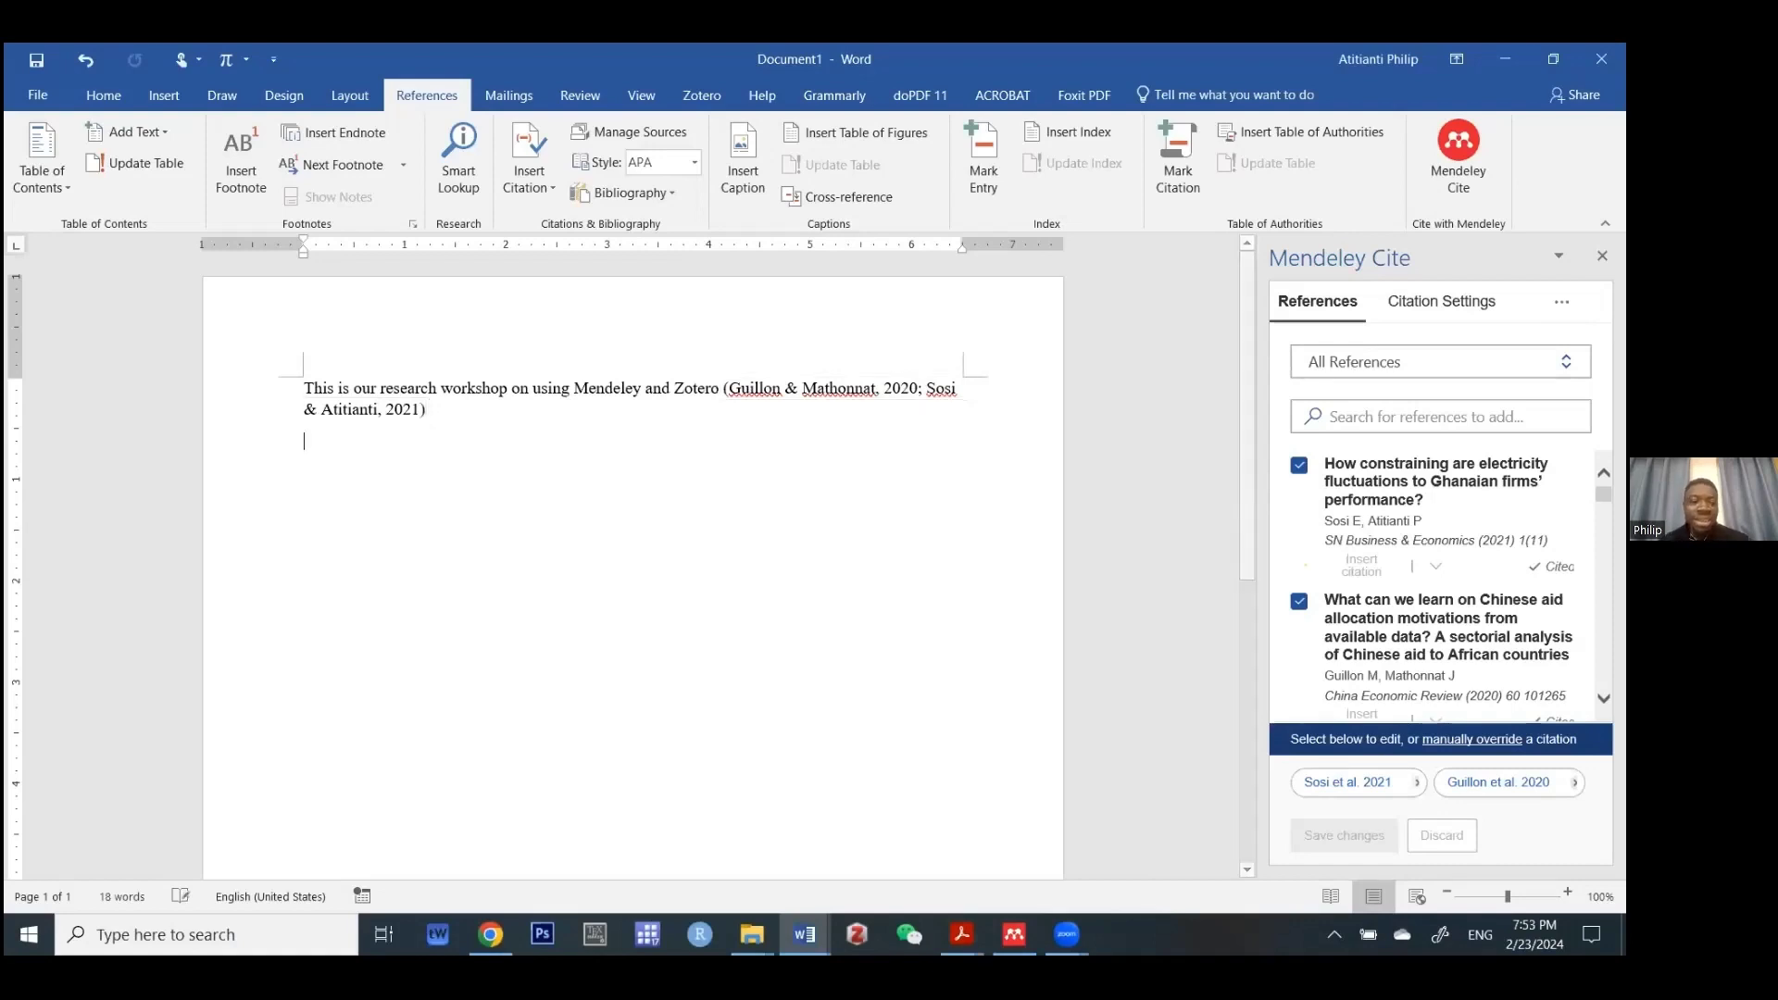
{"action": "key", "text": "ctrl+z"}
{"action": "key", "text": "Return"}
{"action": "key", "text": "Return"}
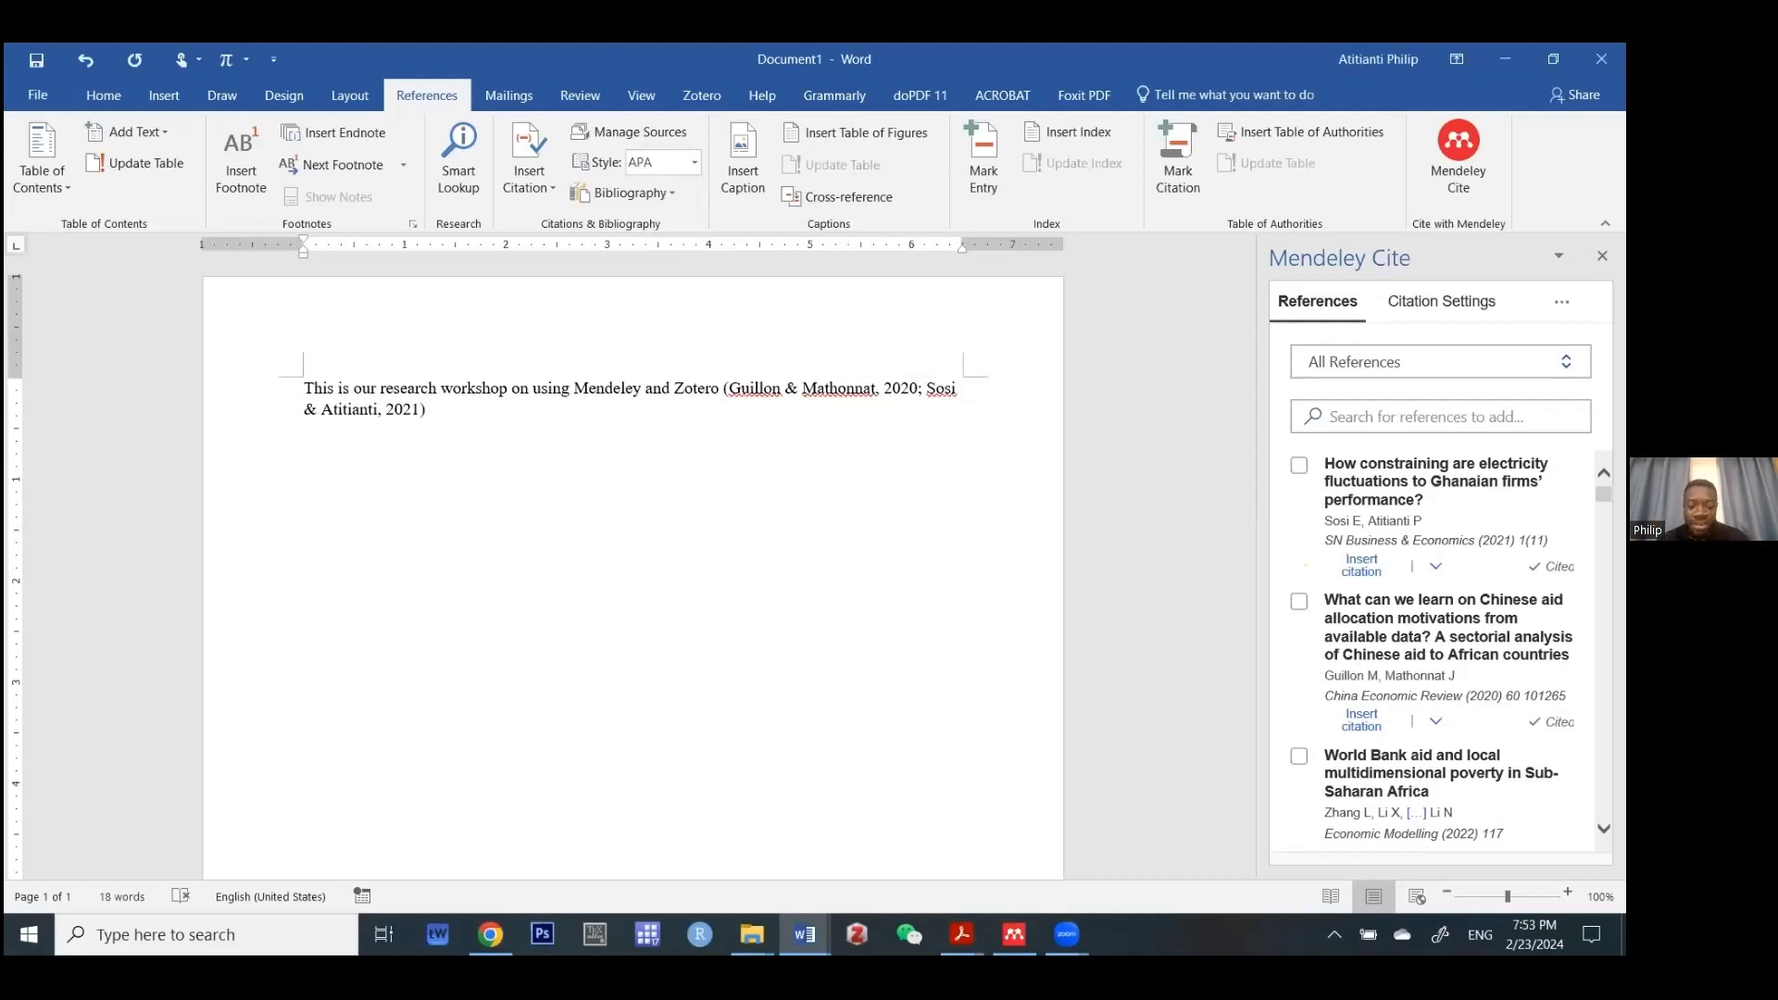
{"action": "type", "text": "Atitia"}
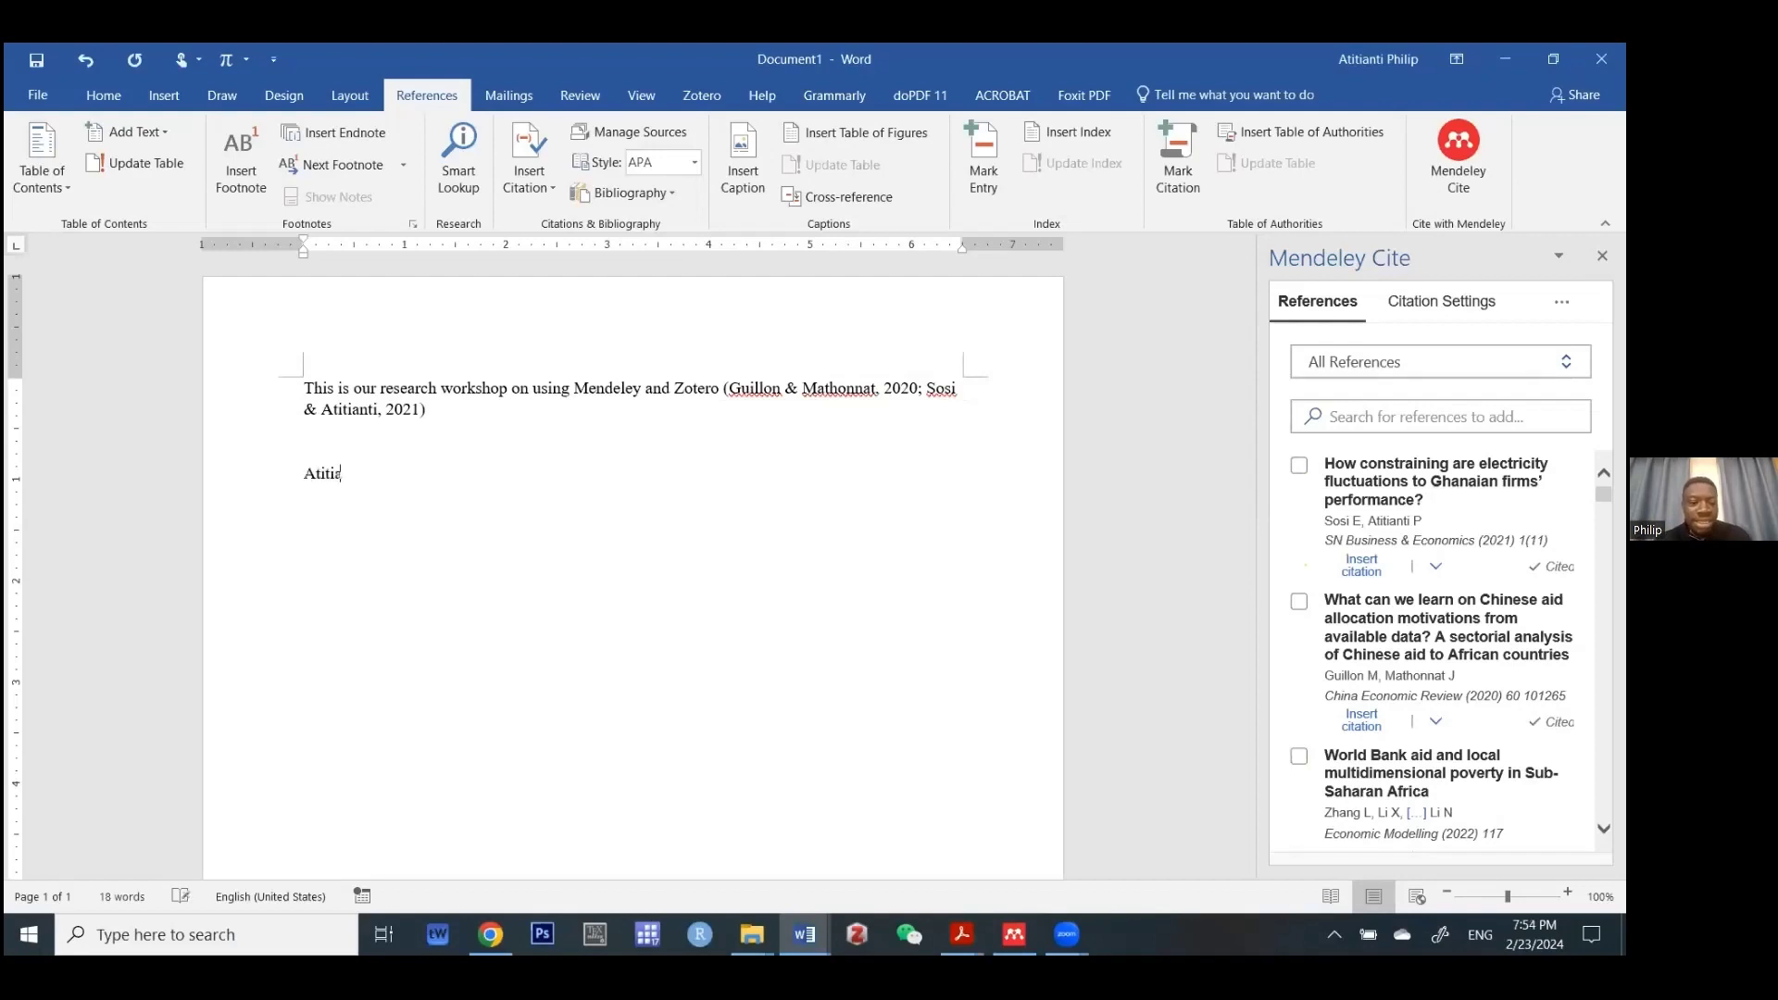
{"action": "type", "text": "nti"}
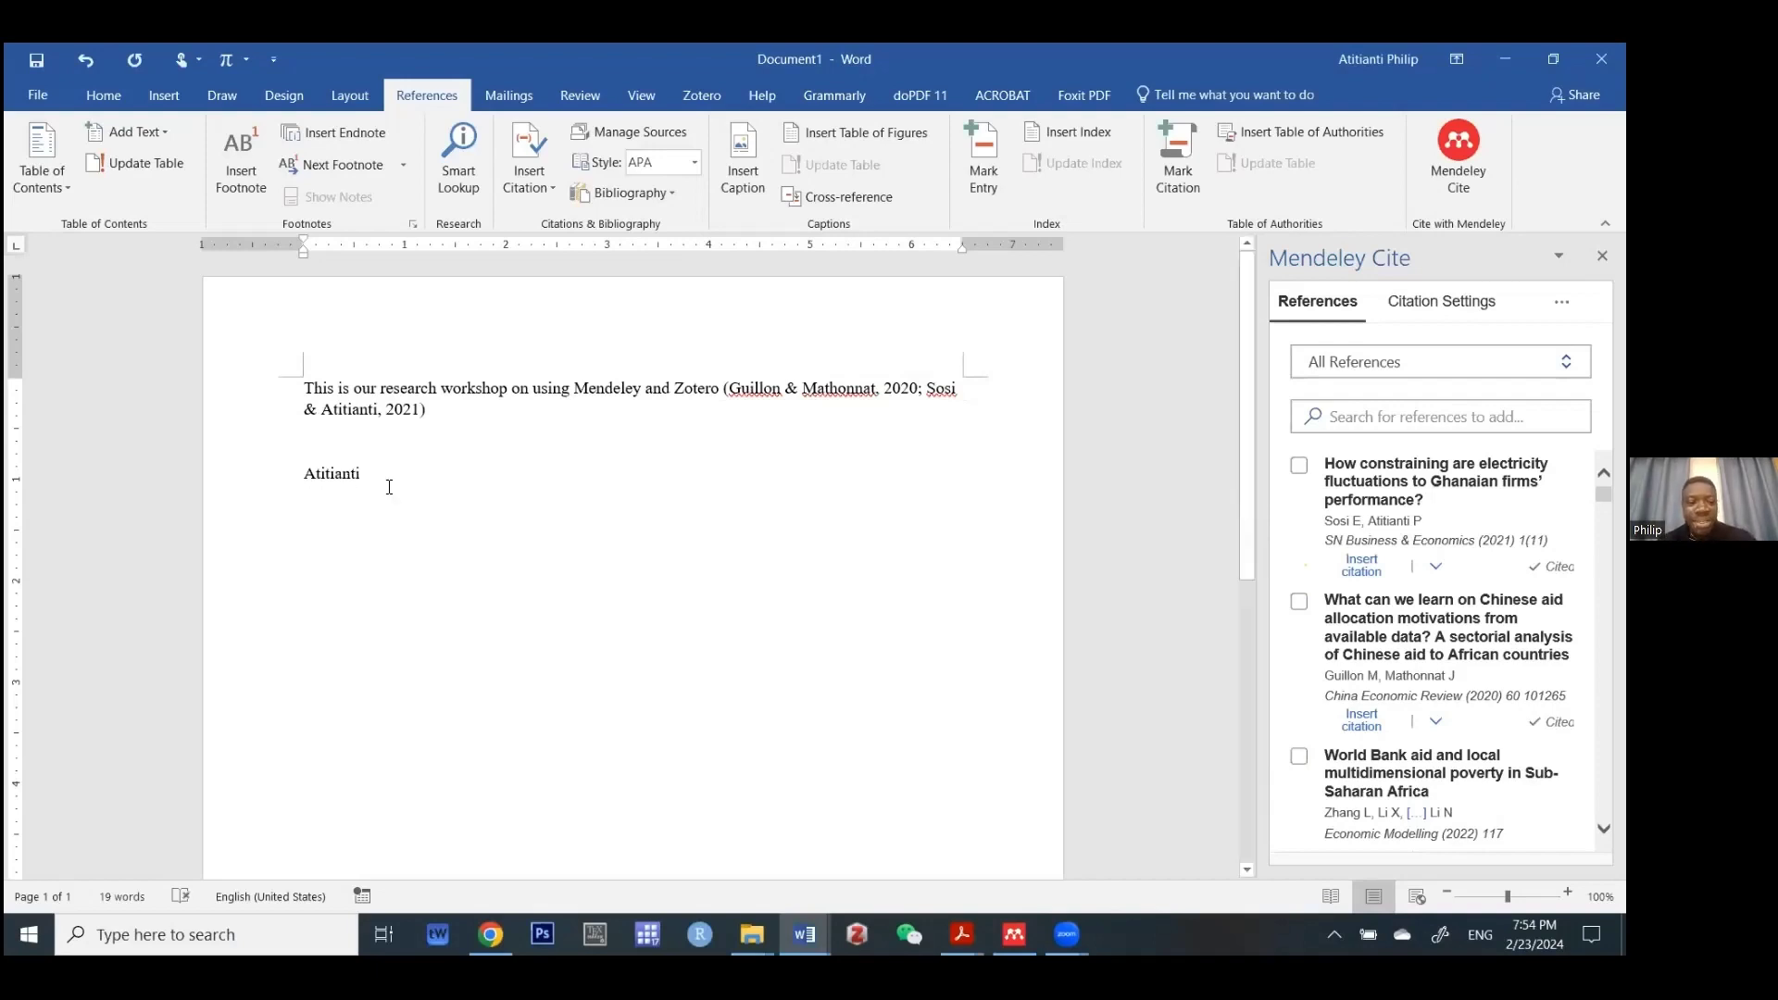
- Search the references for the author's surname and insert a citation of "The impact of Chinese aid on political trust" after the written surname
{"action": "left_click", "coordinate": [1376, 418]}
{"action": "type", "text": "atiti"}
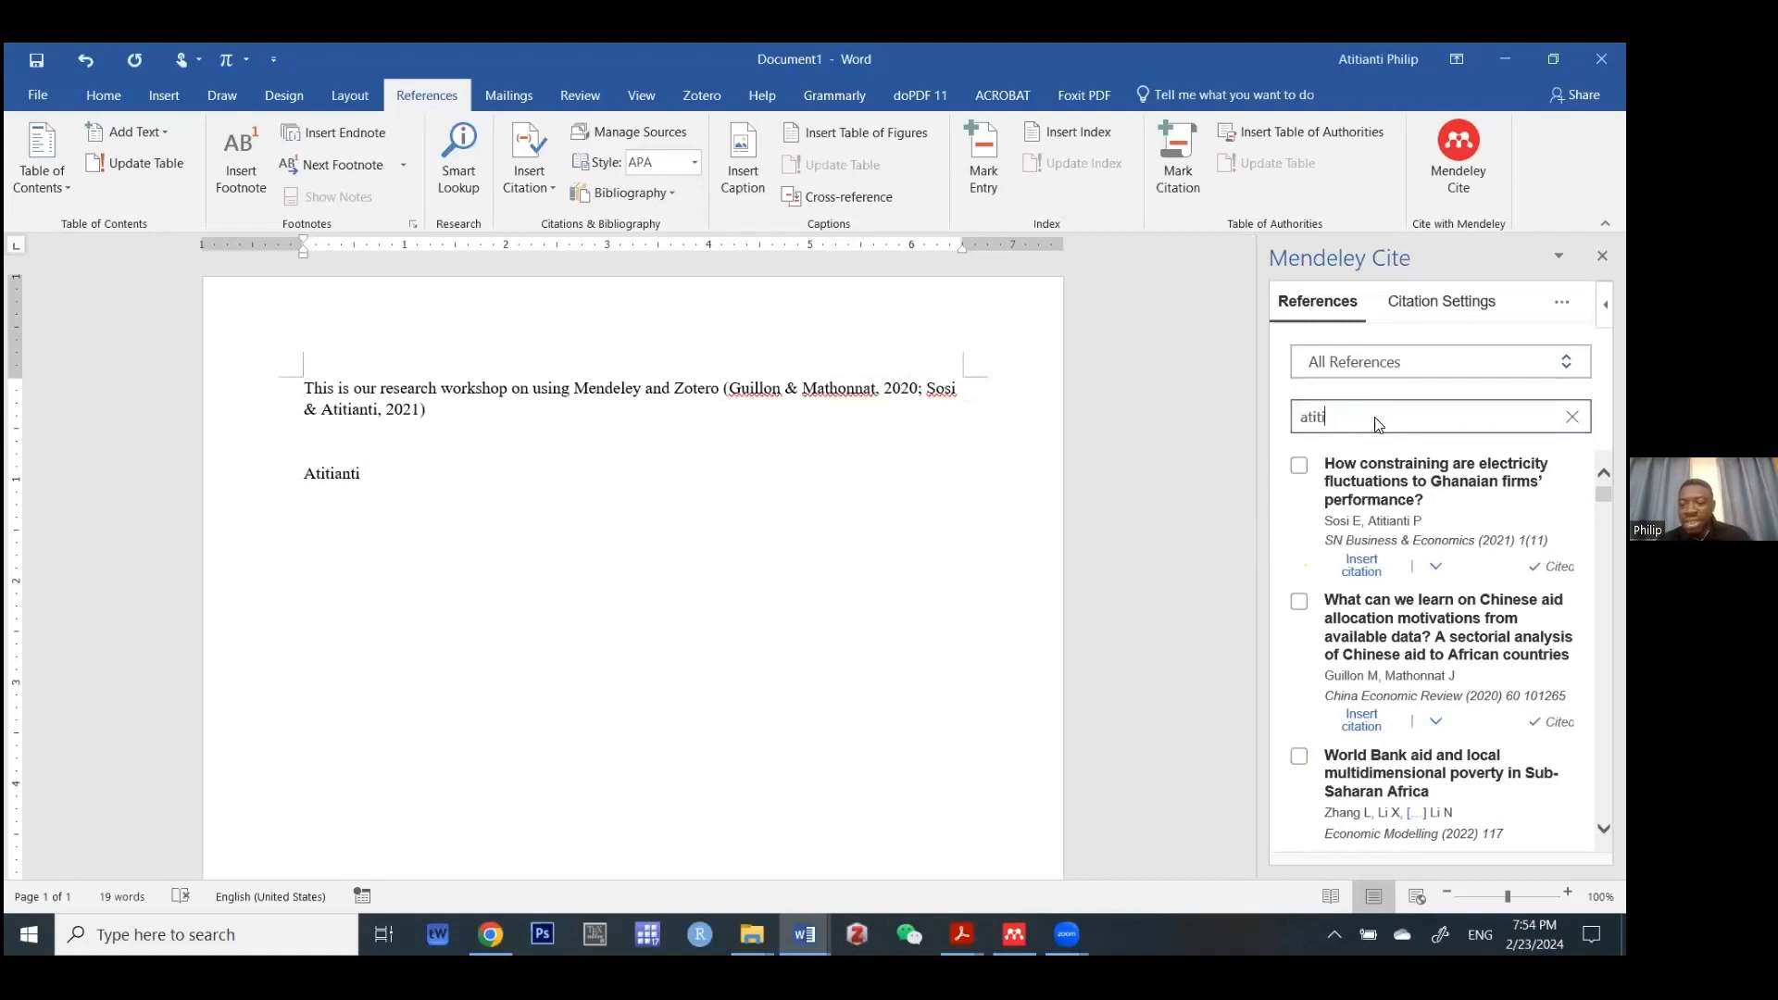
{"action": "type", "text": "anti"}
{"action": "key", "text": "BackSpace"}
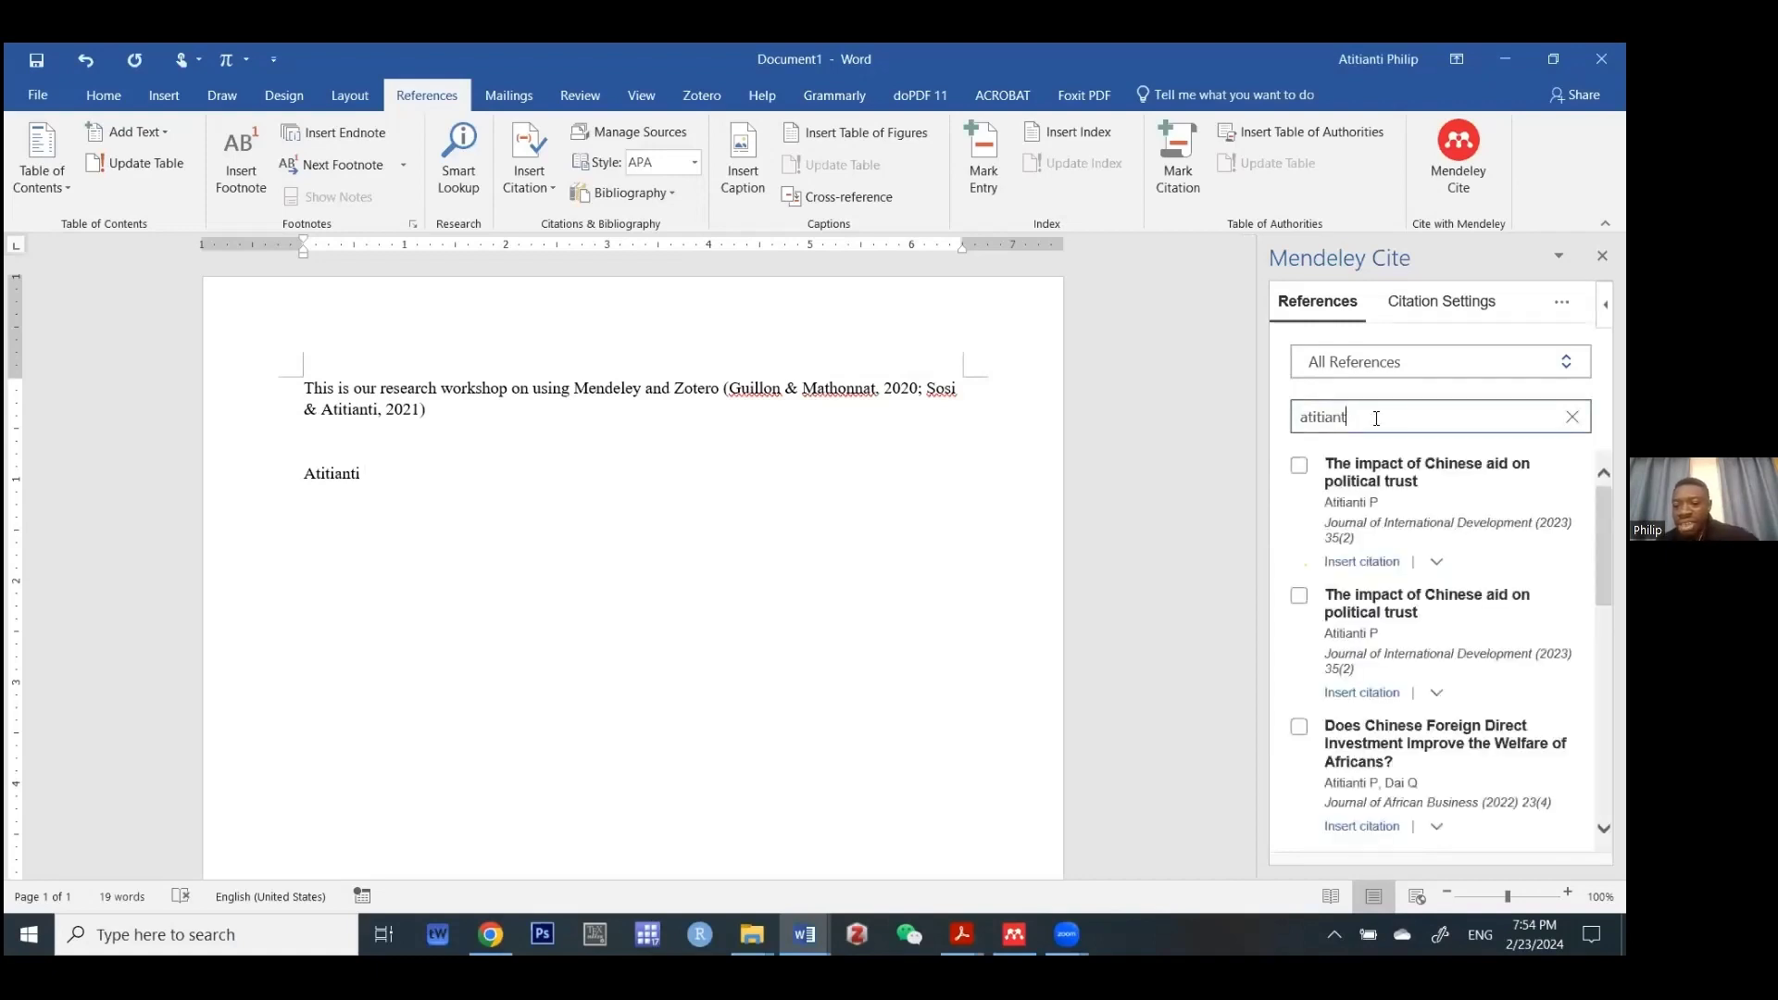
{"action": "left_click", "coordinate": [1299, 472]}
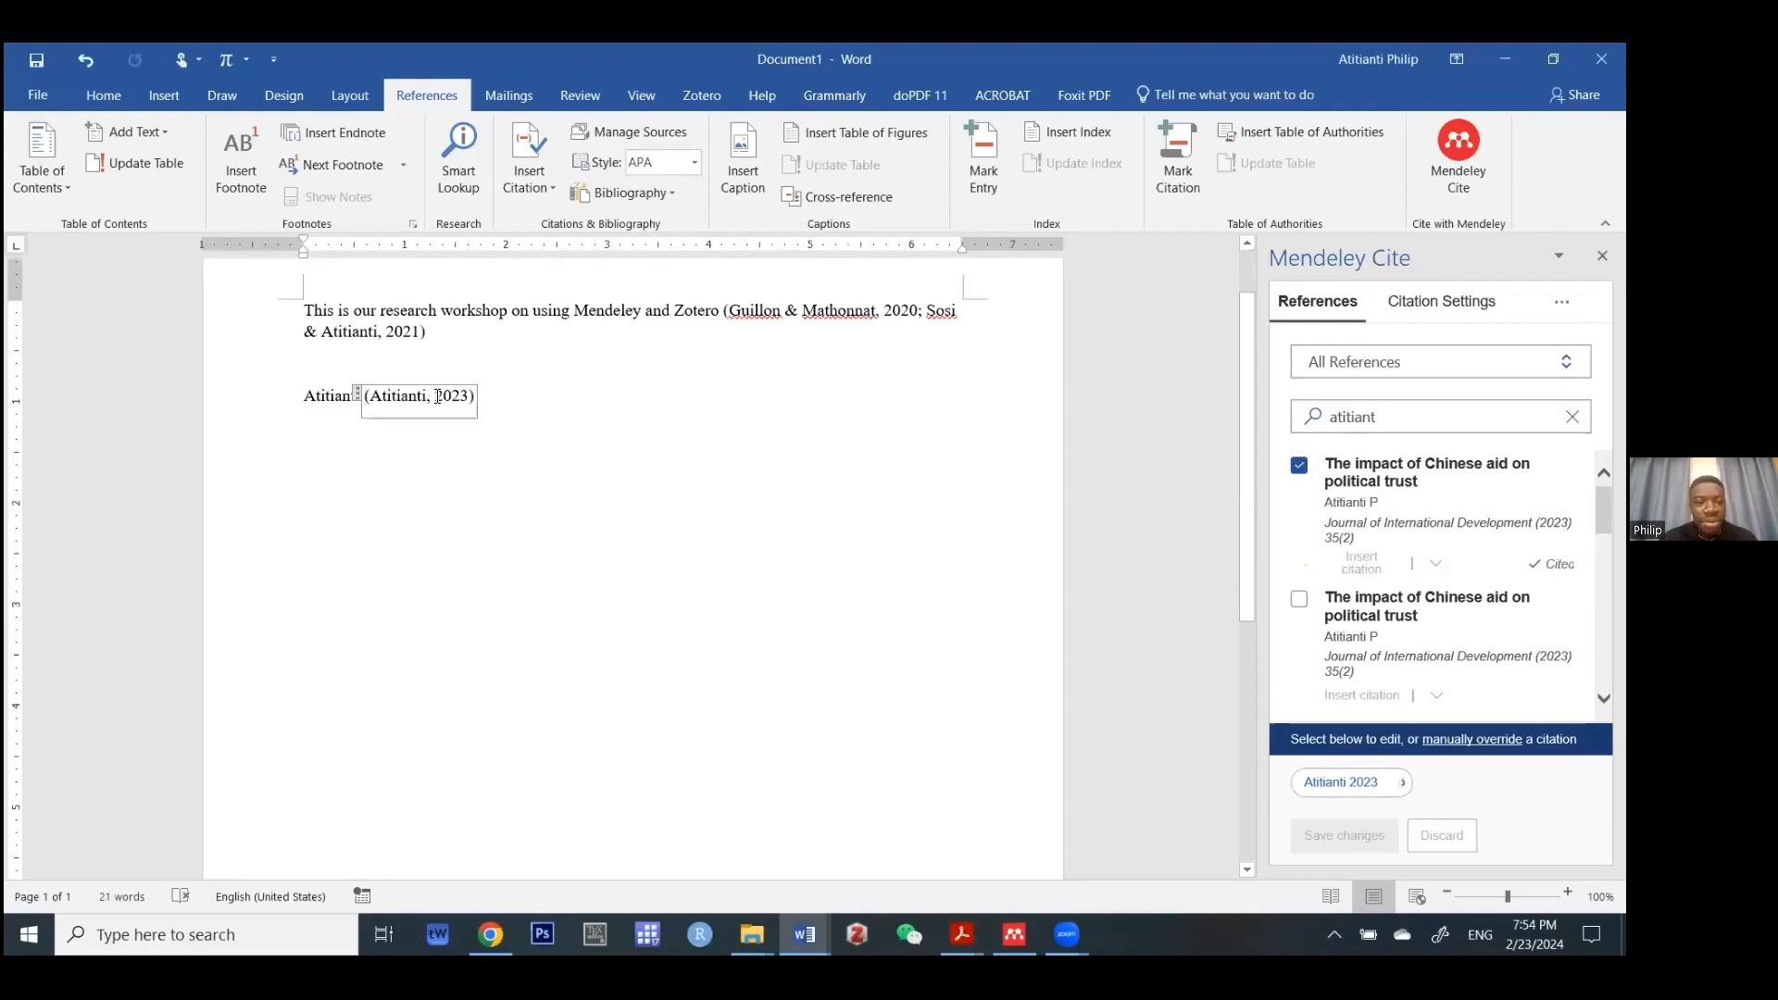
- Rewrite the new citation in narrative form, with one author surname, no comma, and only the year 2023 in parentheses
{"action": "type", "text": "(("}
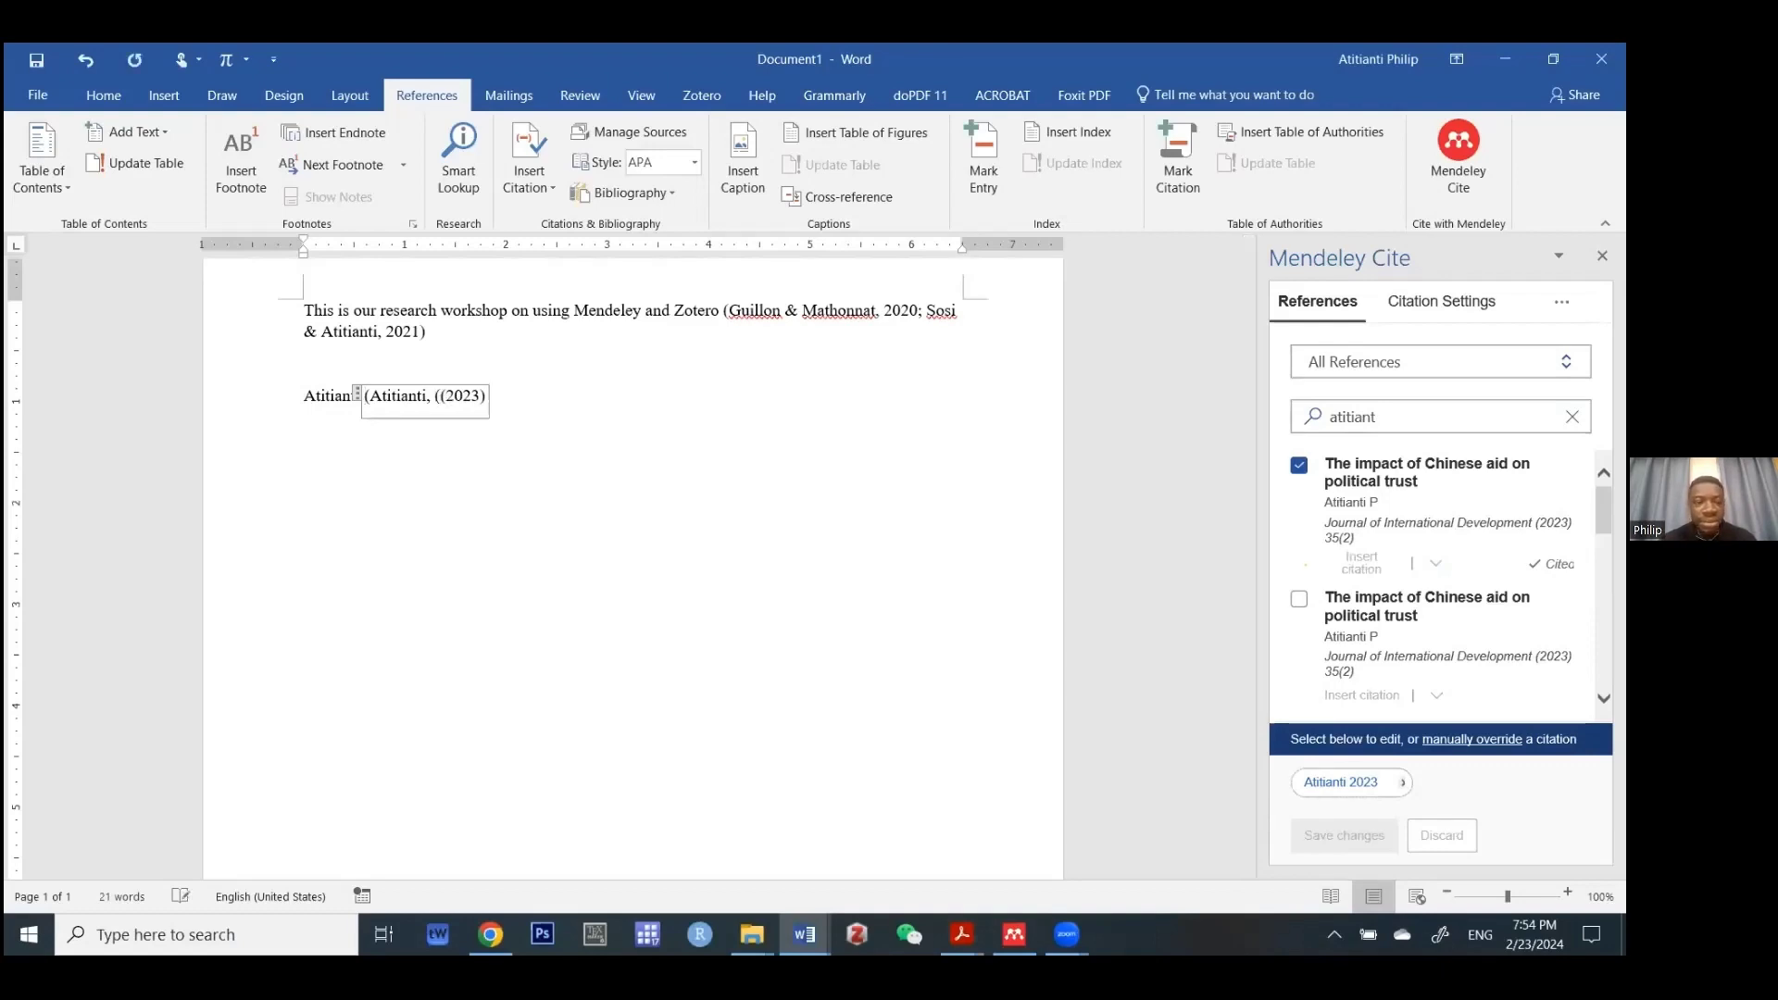
{"action": "key", "text": "BackSpace"}
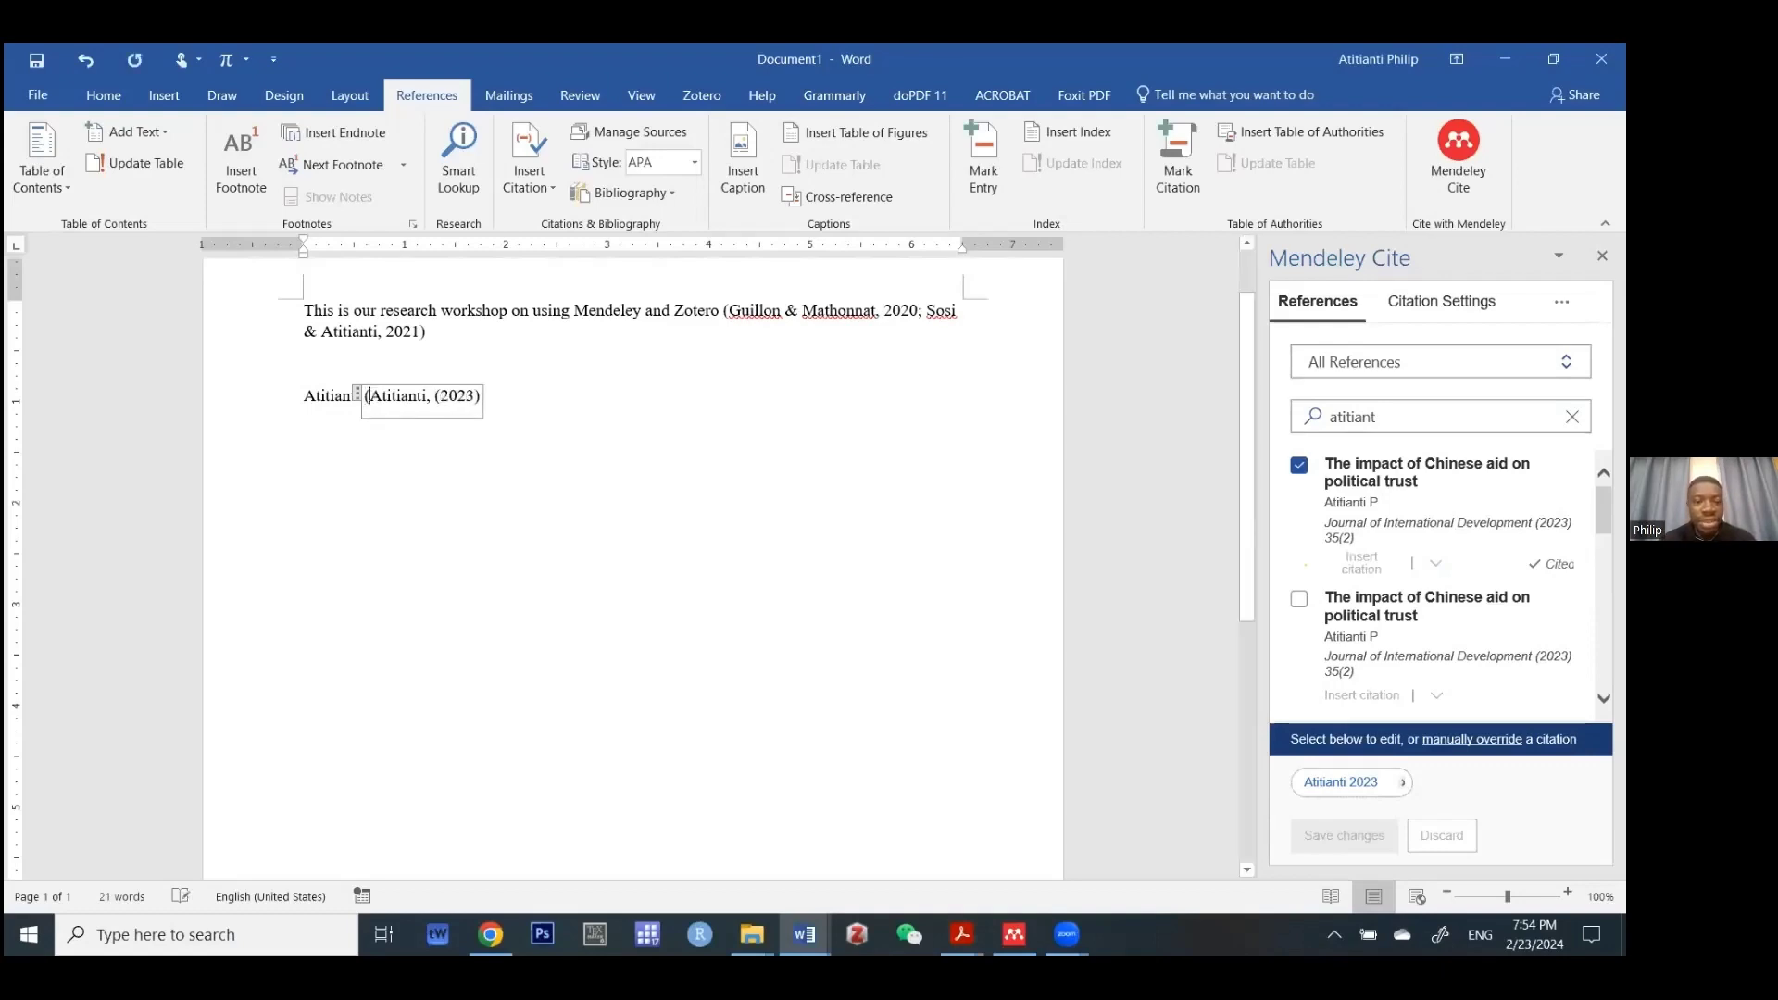
{"action": "key", "text": "BackSpace"}
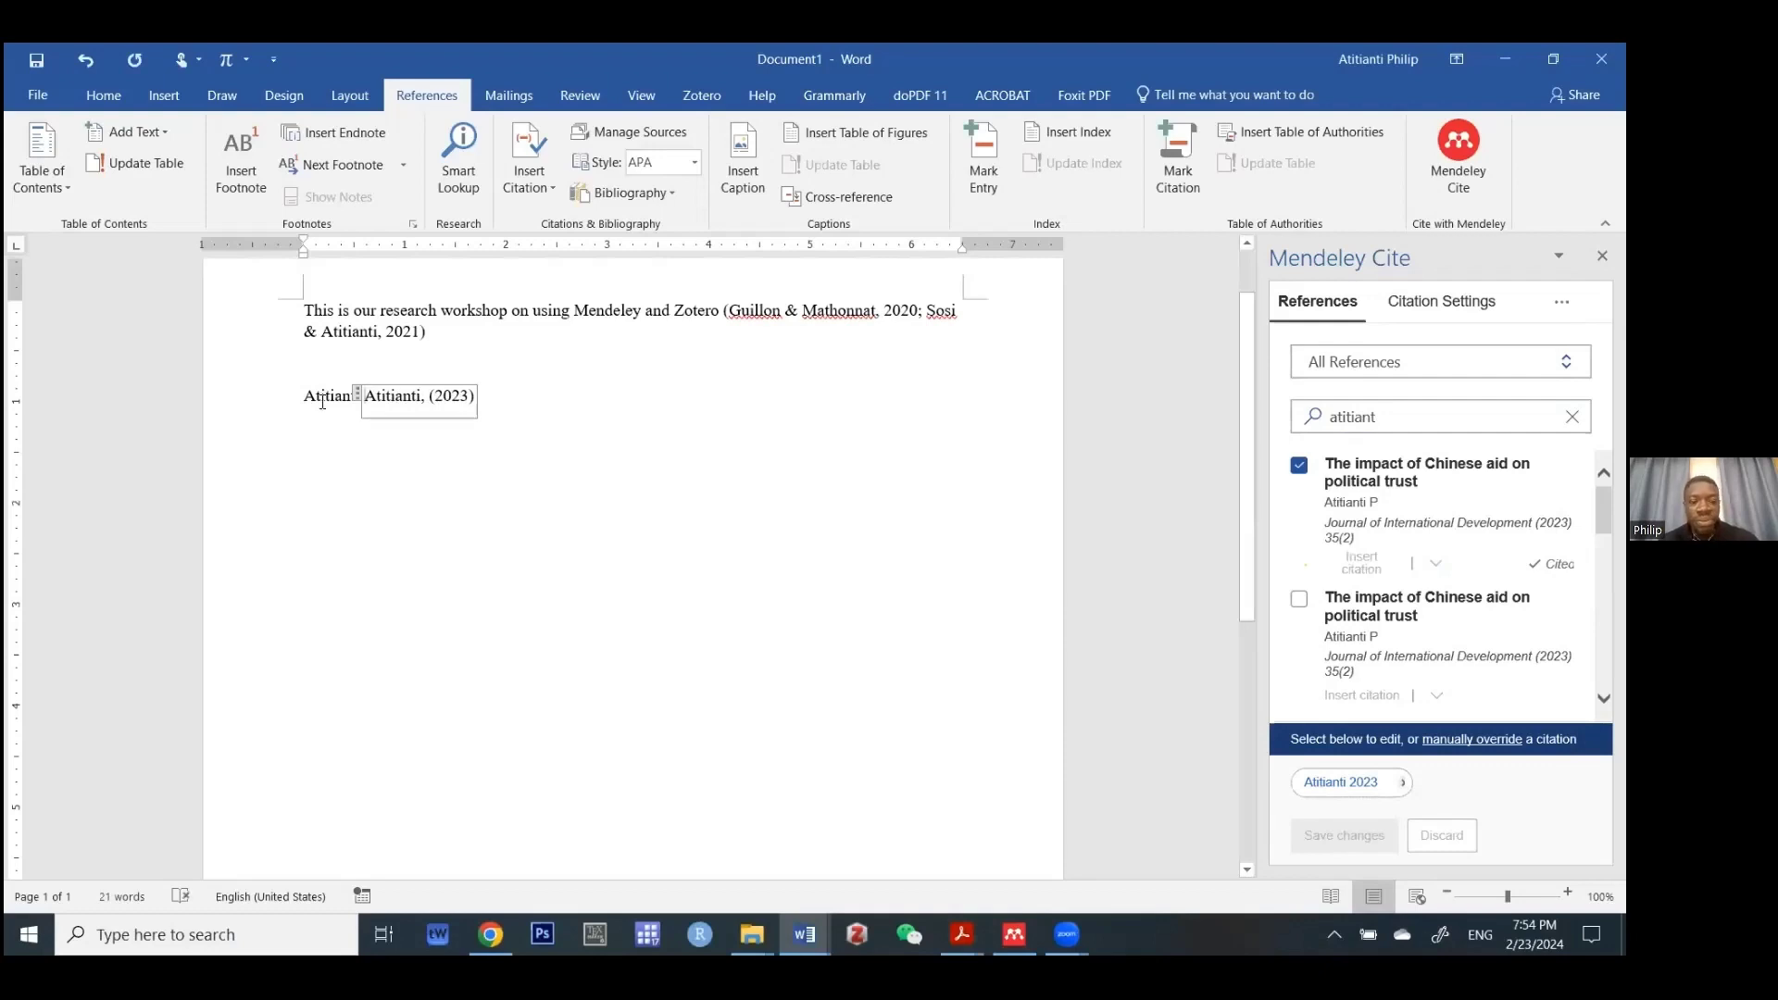
{"action": "double_click", "coordinate": [319, 401]}
{"action": "key", "text": "BackSpace"}
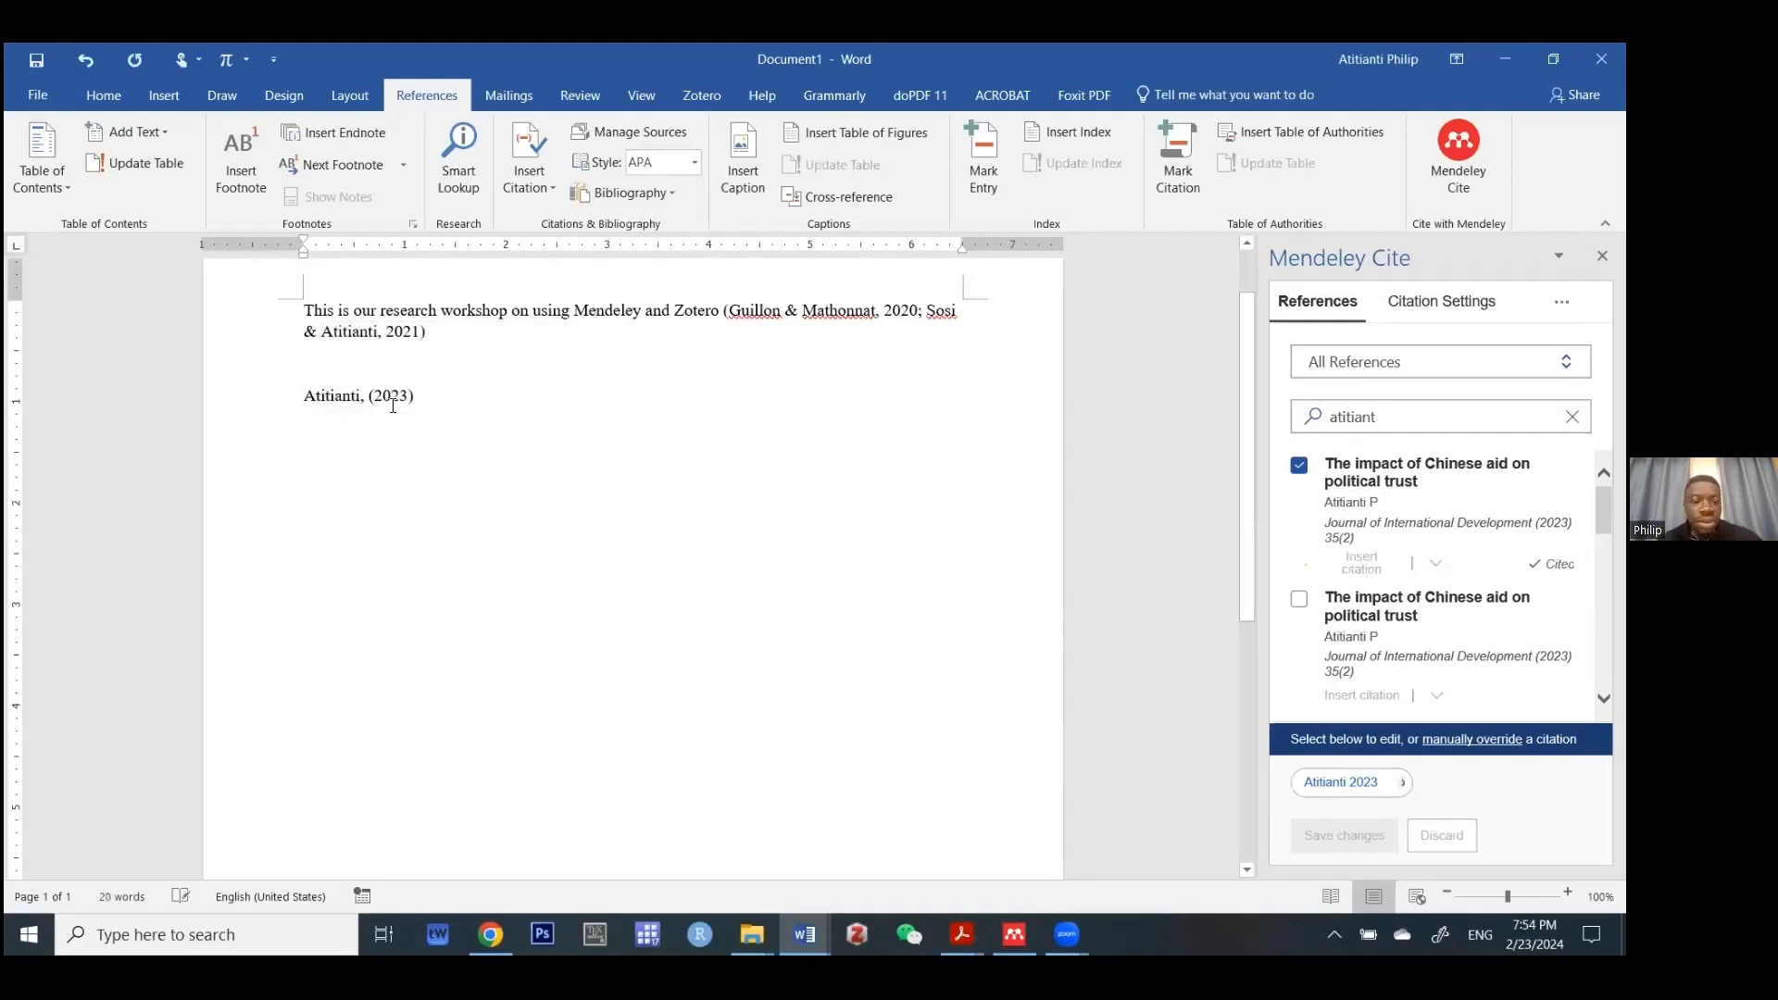
{"action": "left_click", "coordinate": [363, 400]}
{"action": "key", "text": "BackSpace"}
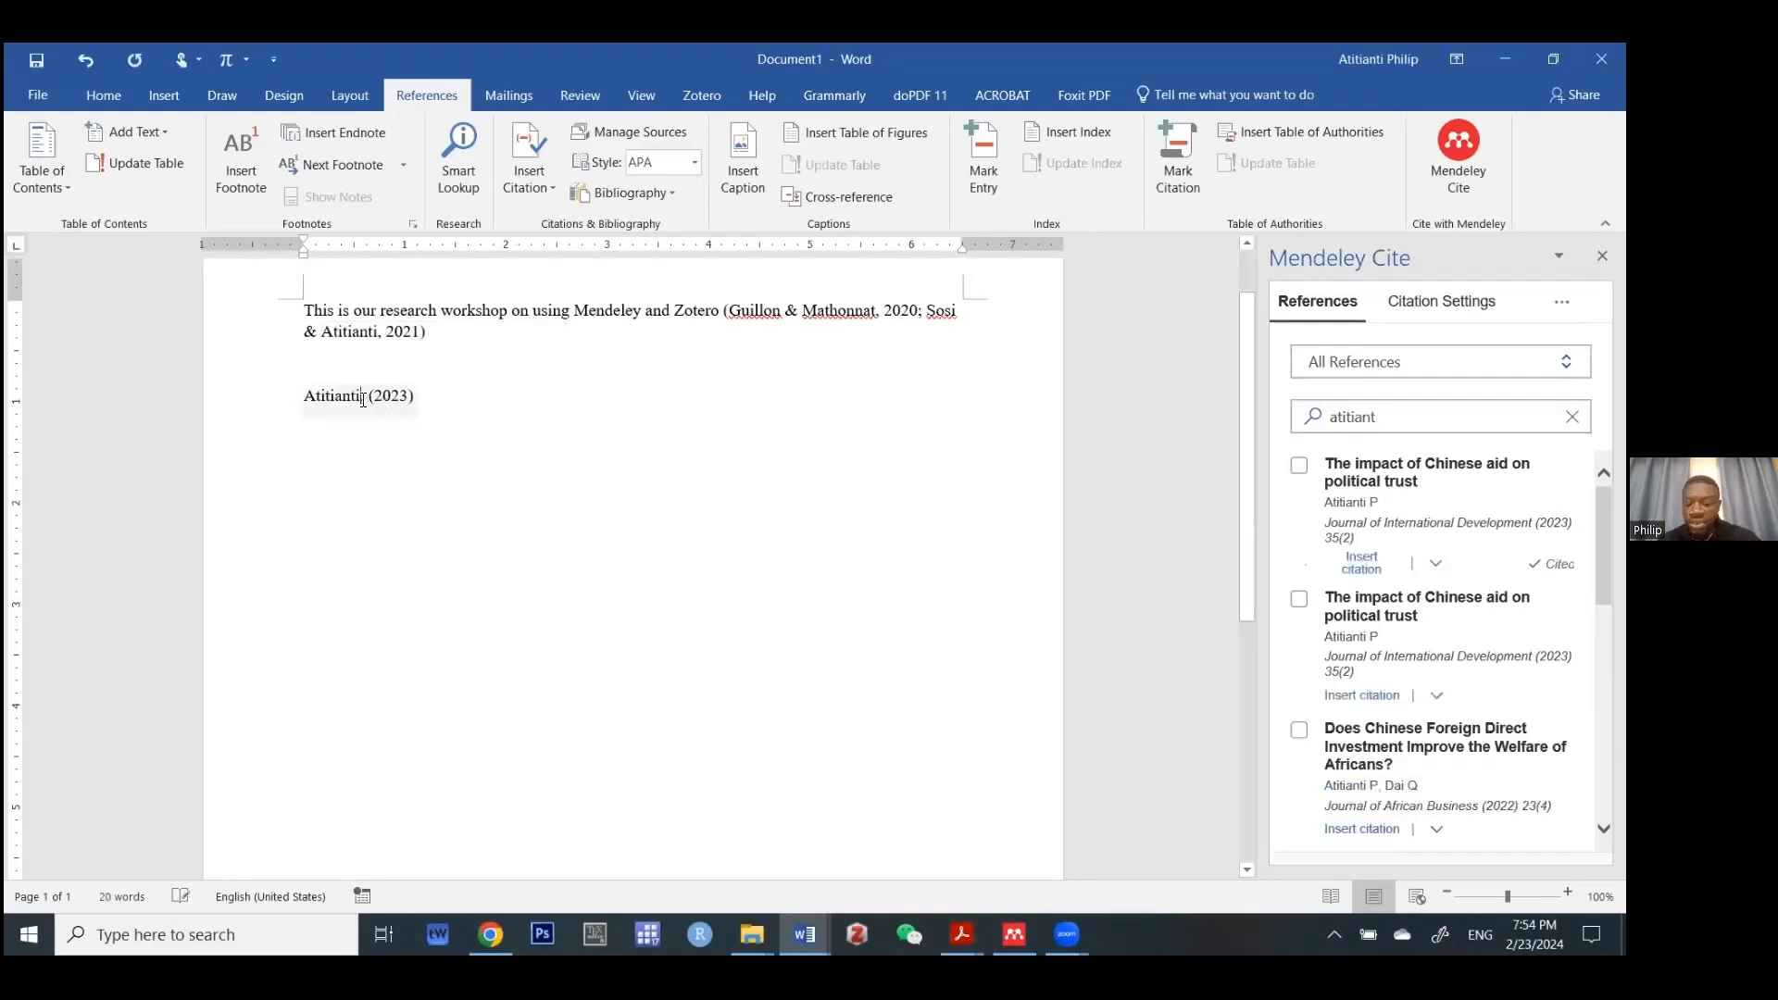
{"action": "key", "text": "ctrl+z"}
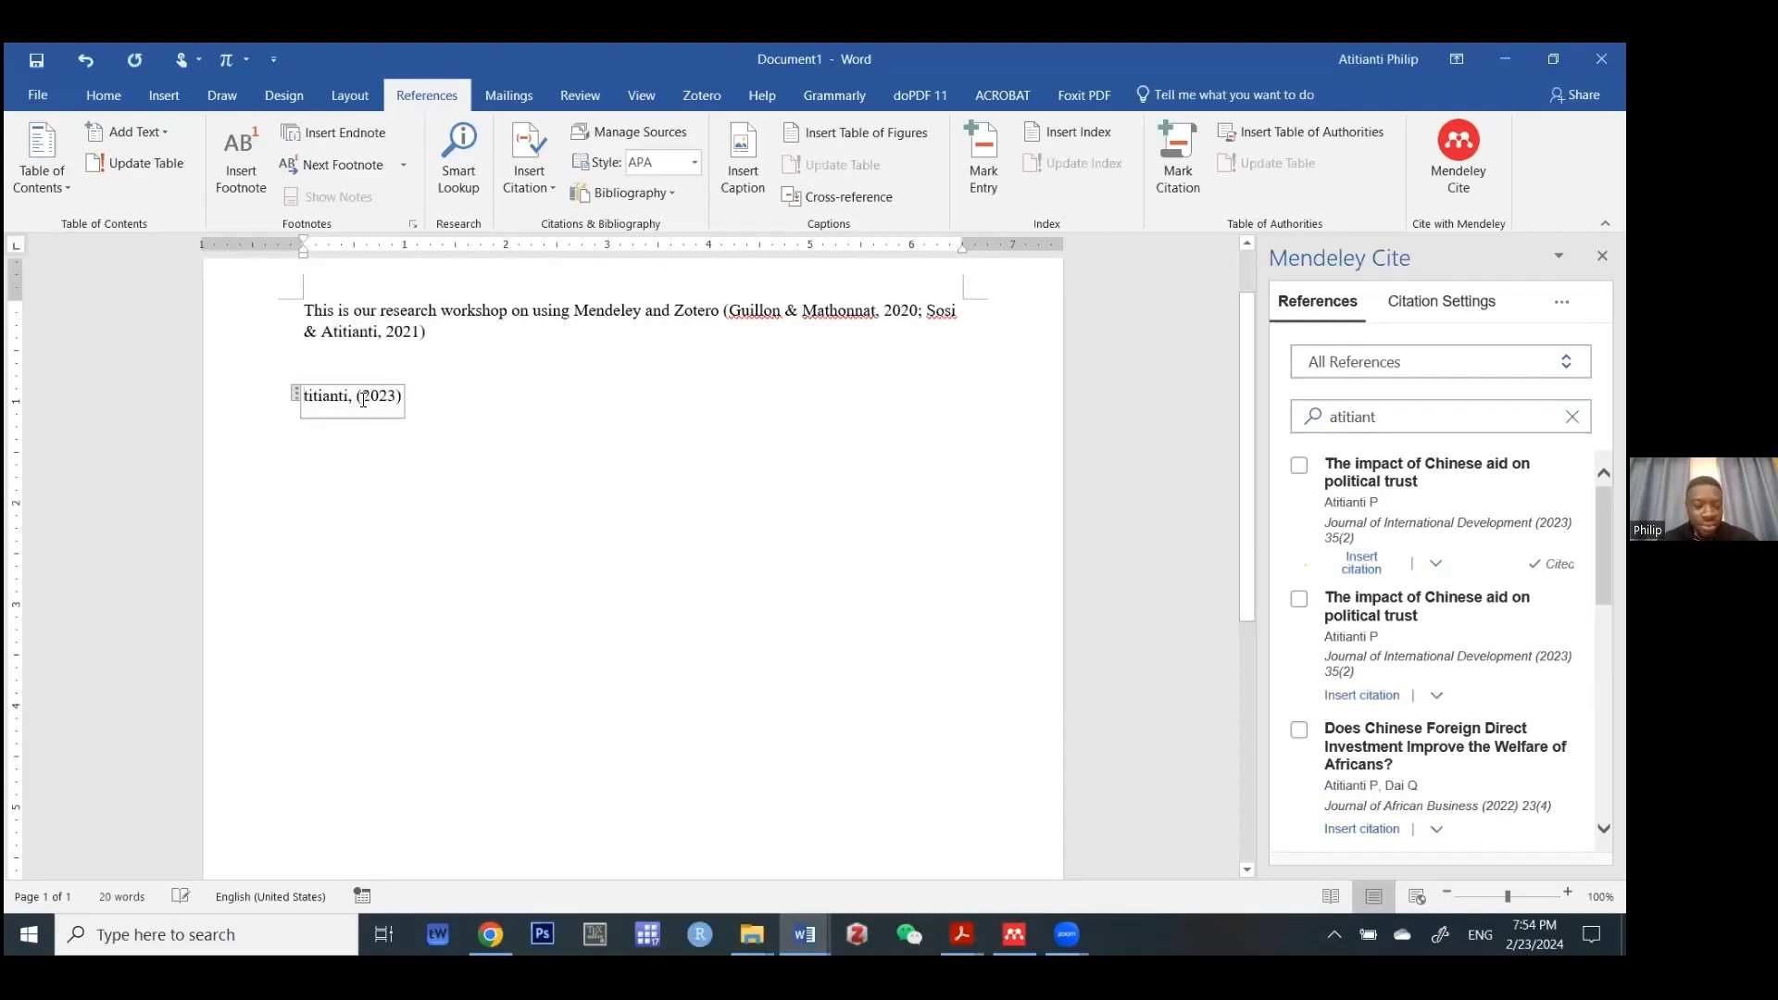
{"action": "key", "text": "ctrl+z"}
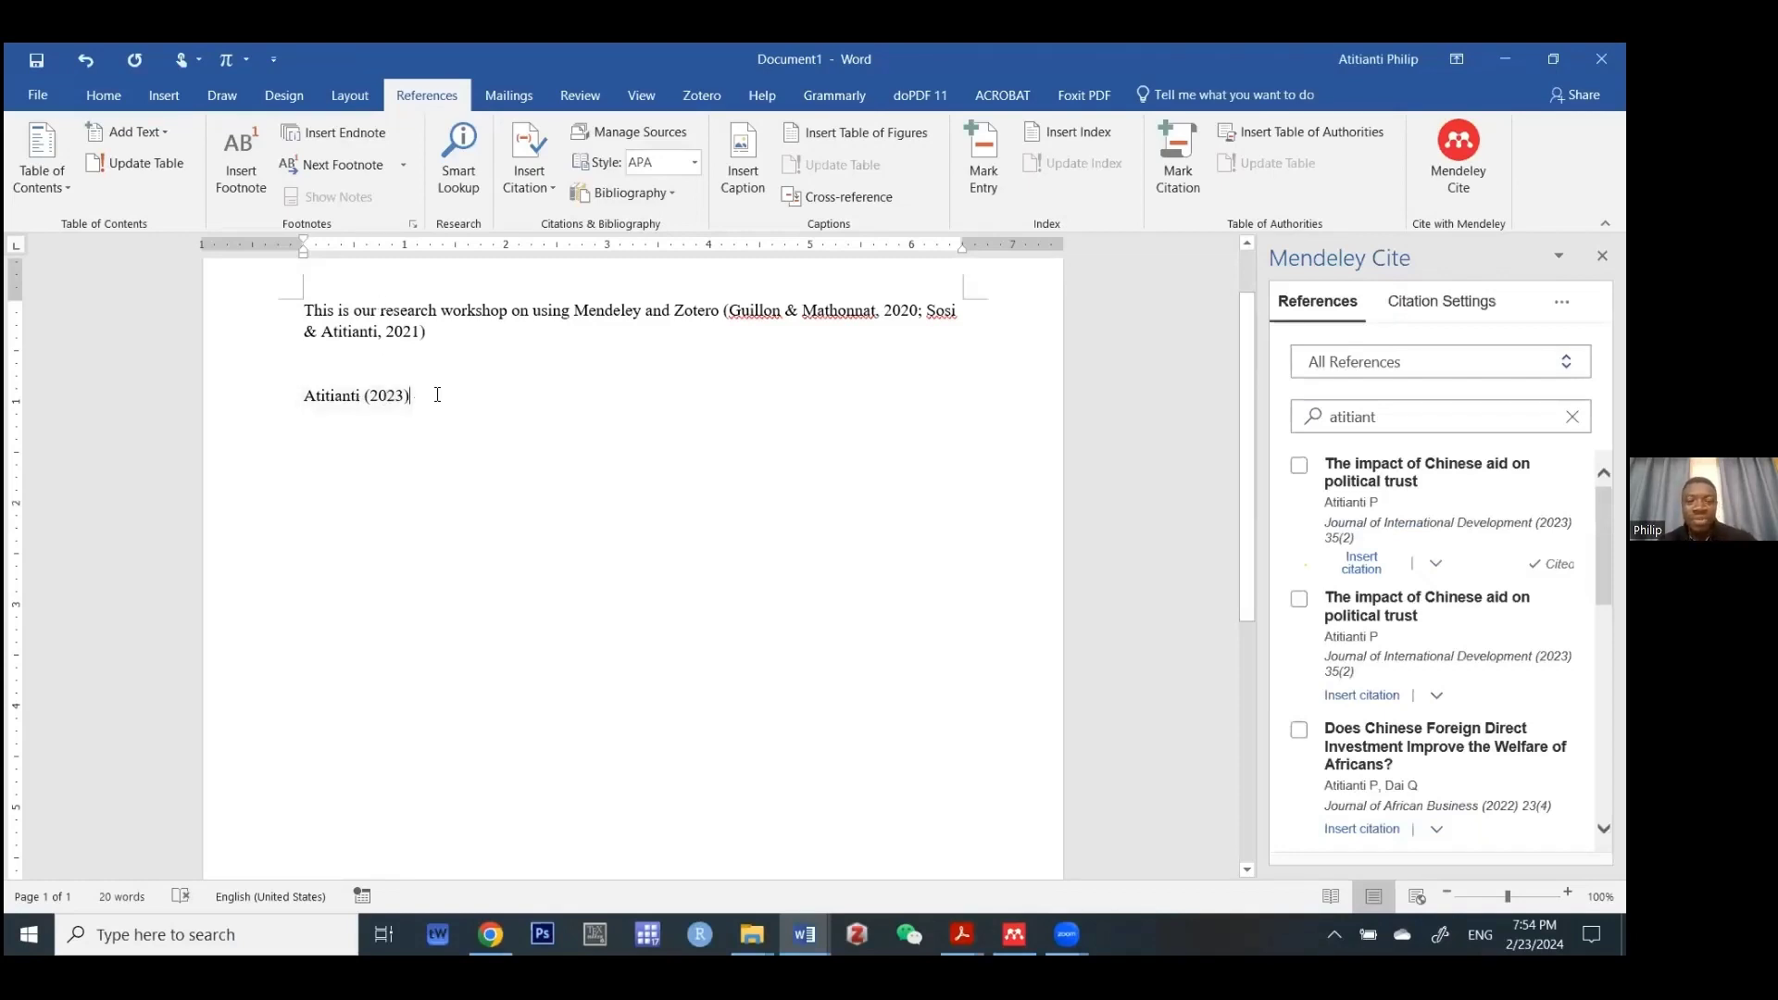
- Add the heading "Reference list" below the narrative citation, followed by an empty line
{"action": "key", "text": "Return"}
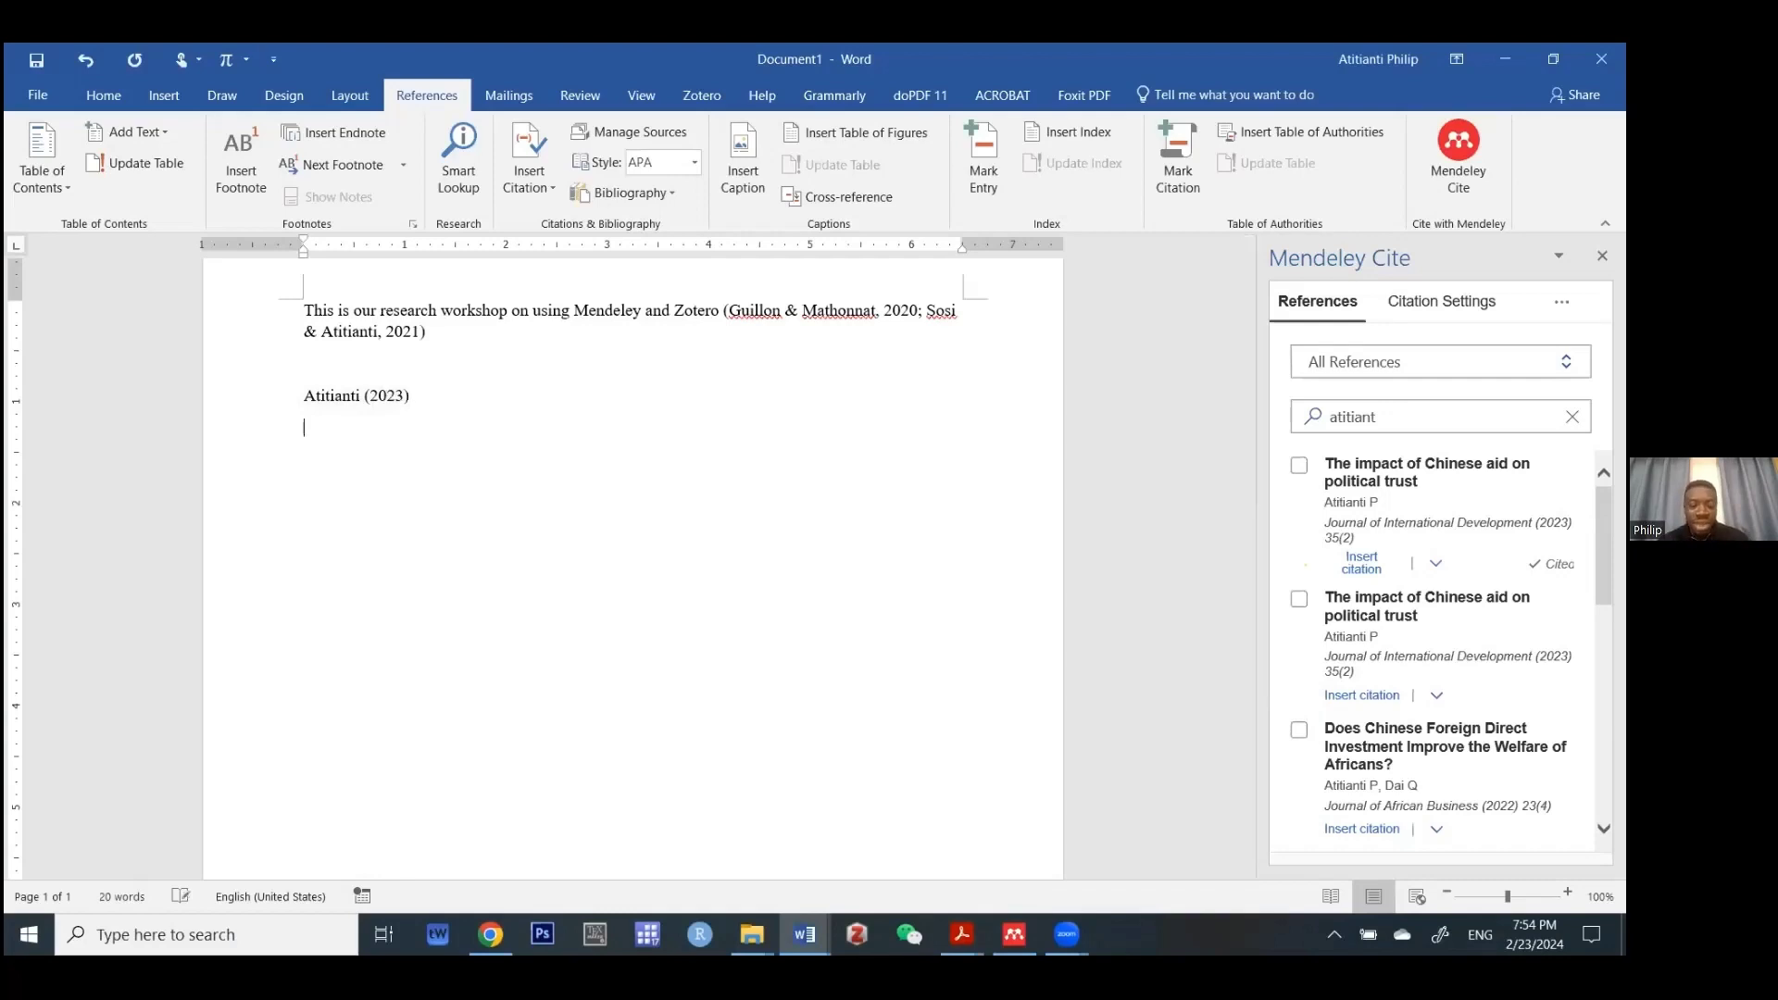
{"action": "type", "text": "Reference list"}
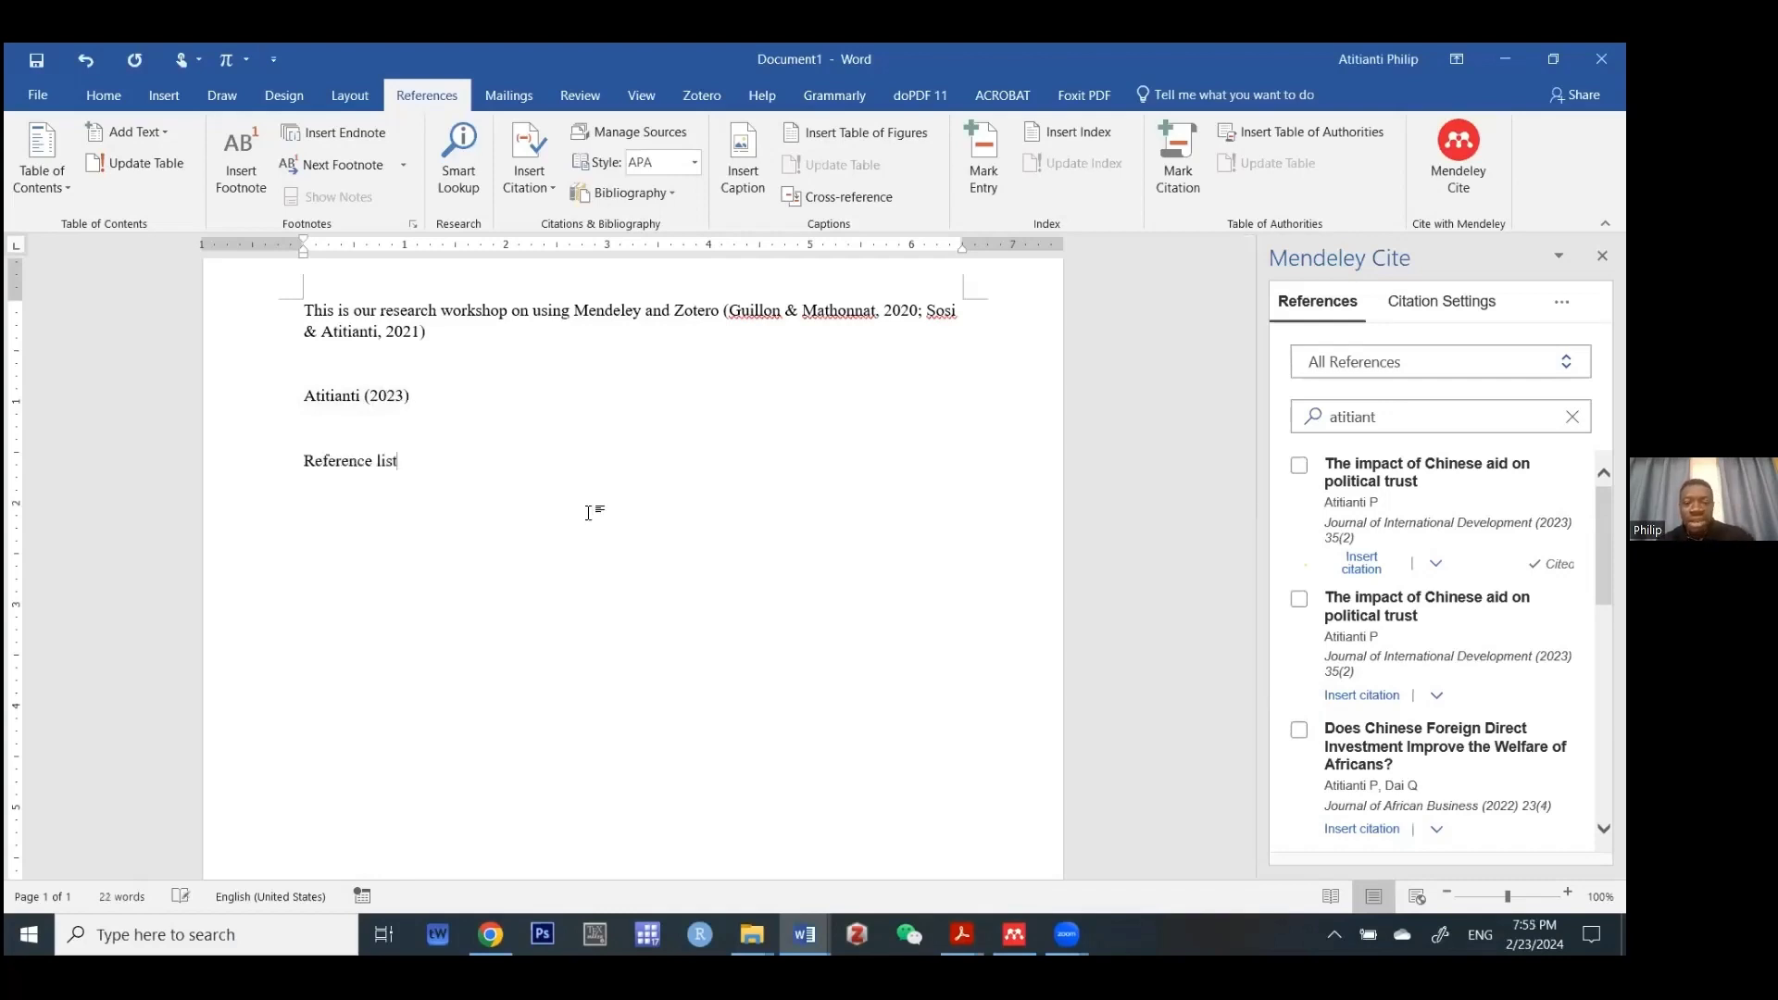
{"action": "key", "text": "Return"}
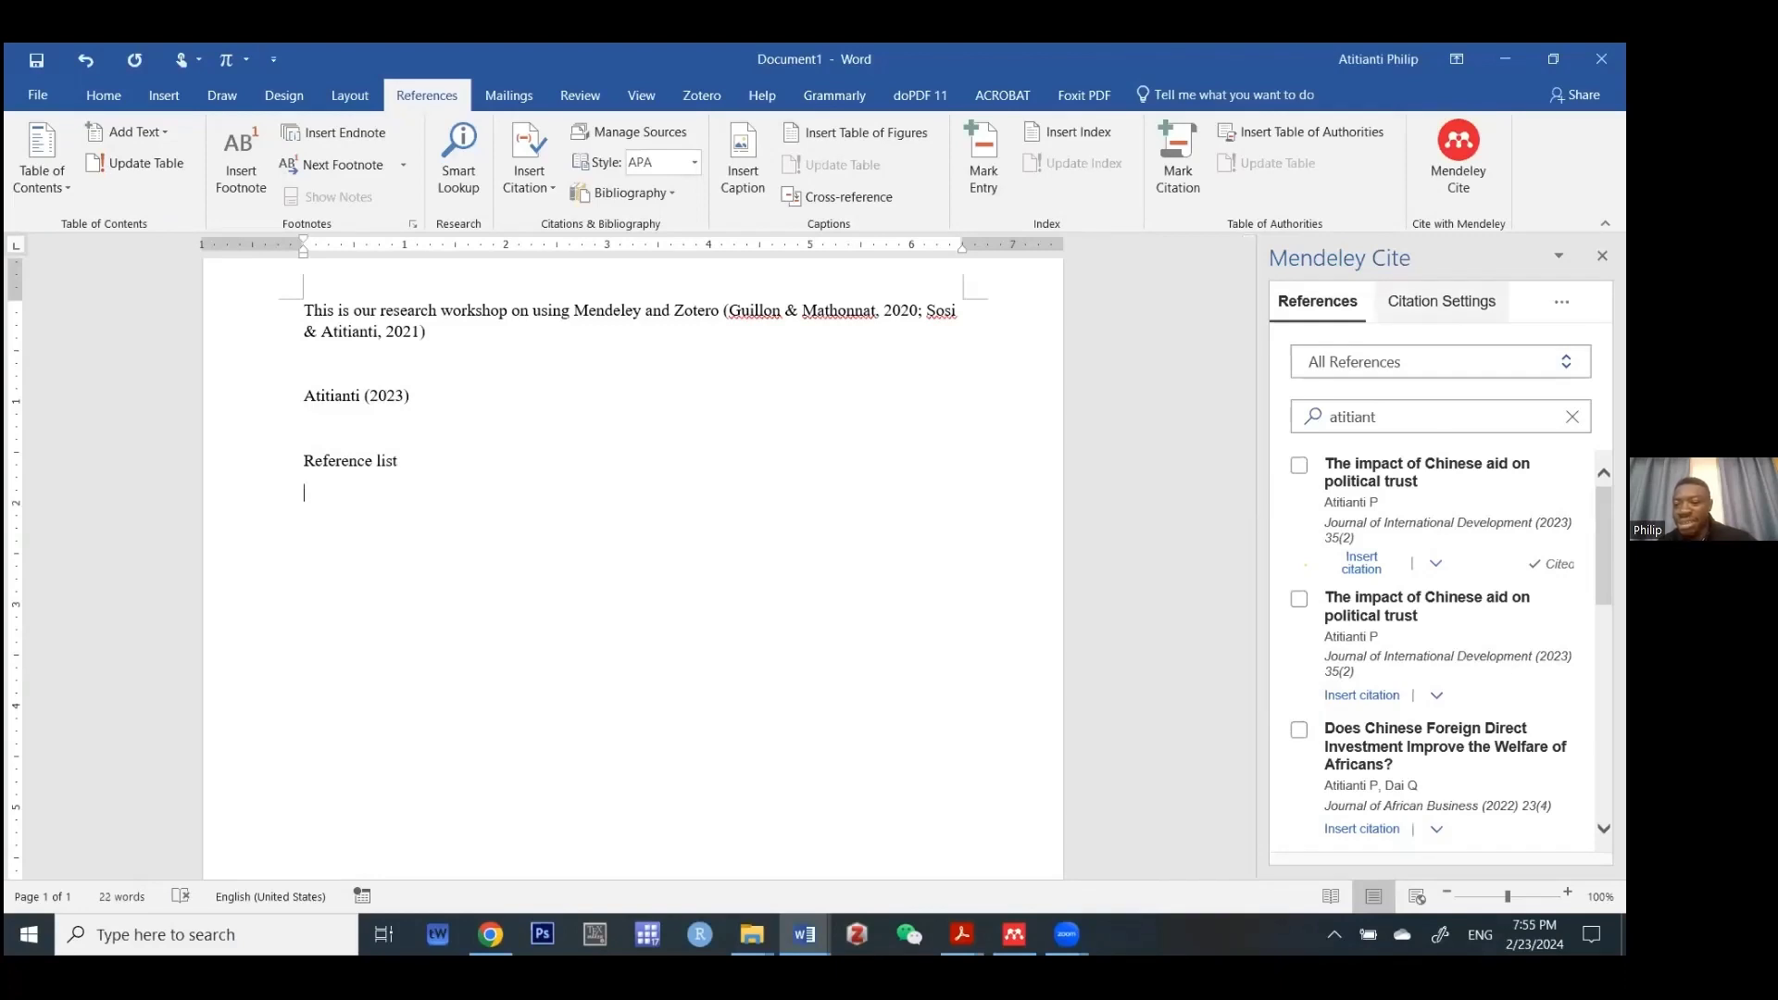
- Insert the Mendeley bibliography under the "Reference list" heading
{"action": "left_click", "coordinate": [1442, 301]}
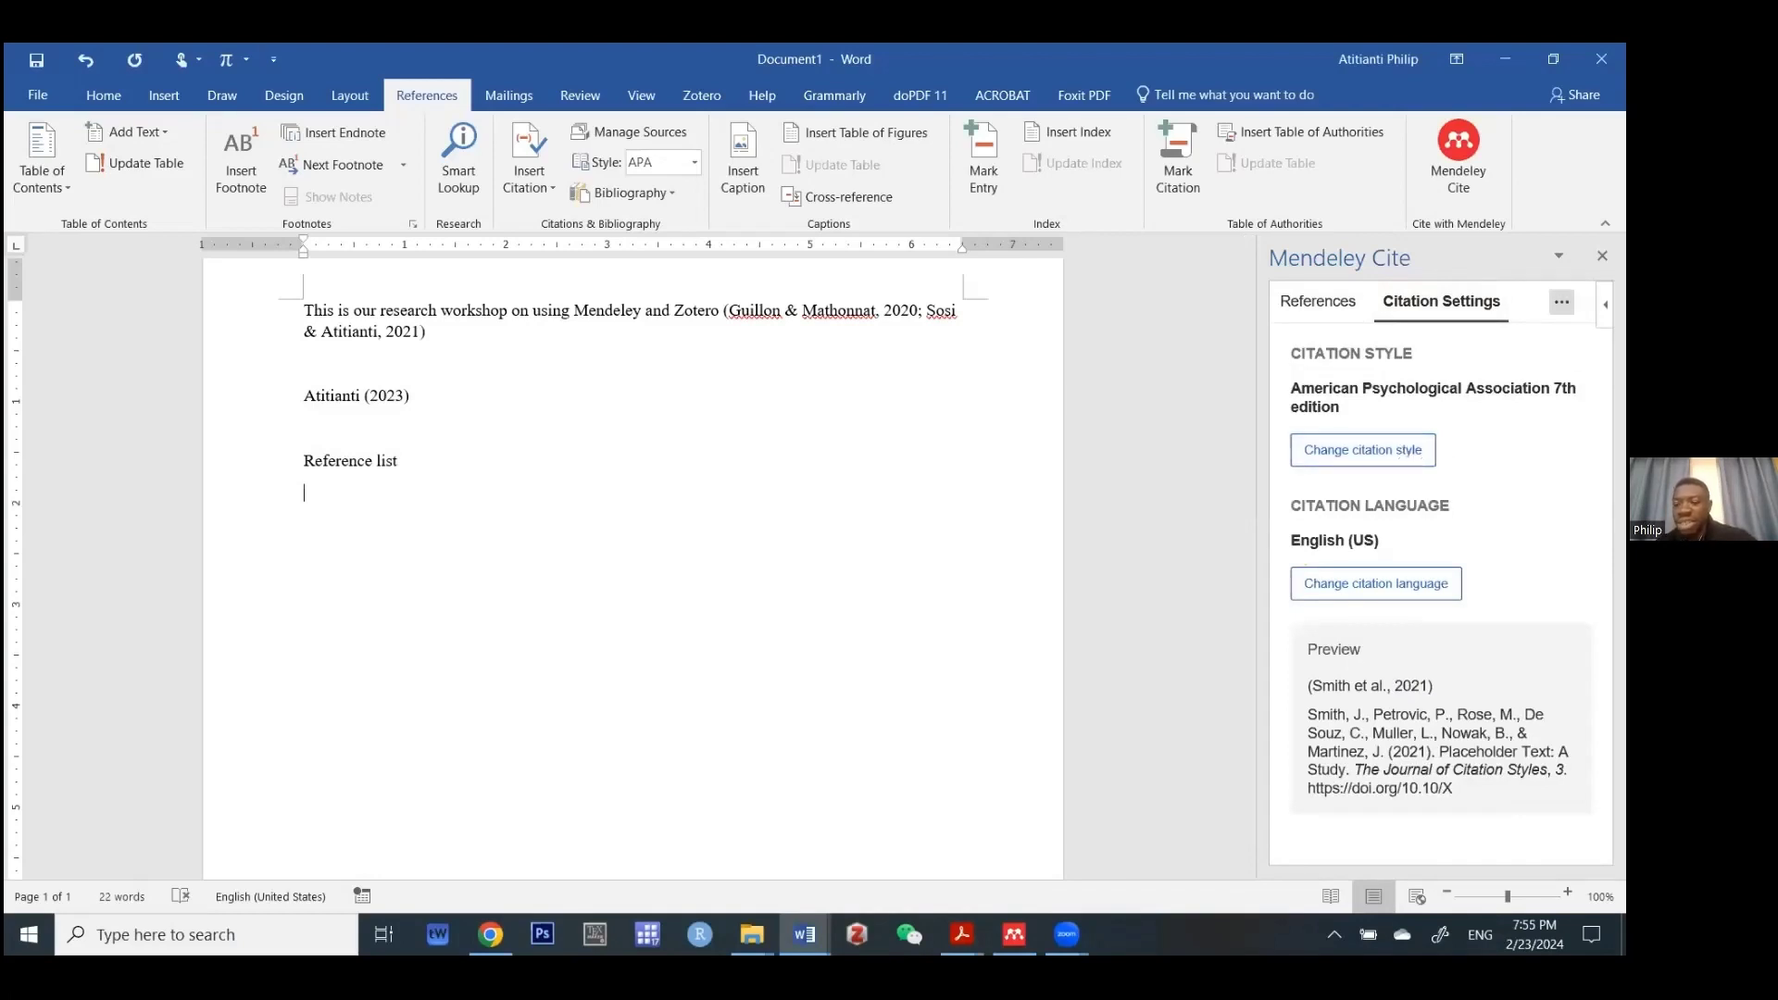
{"action": "left_click", "coordinate": [1562, 302]}
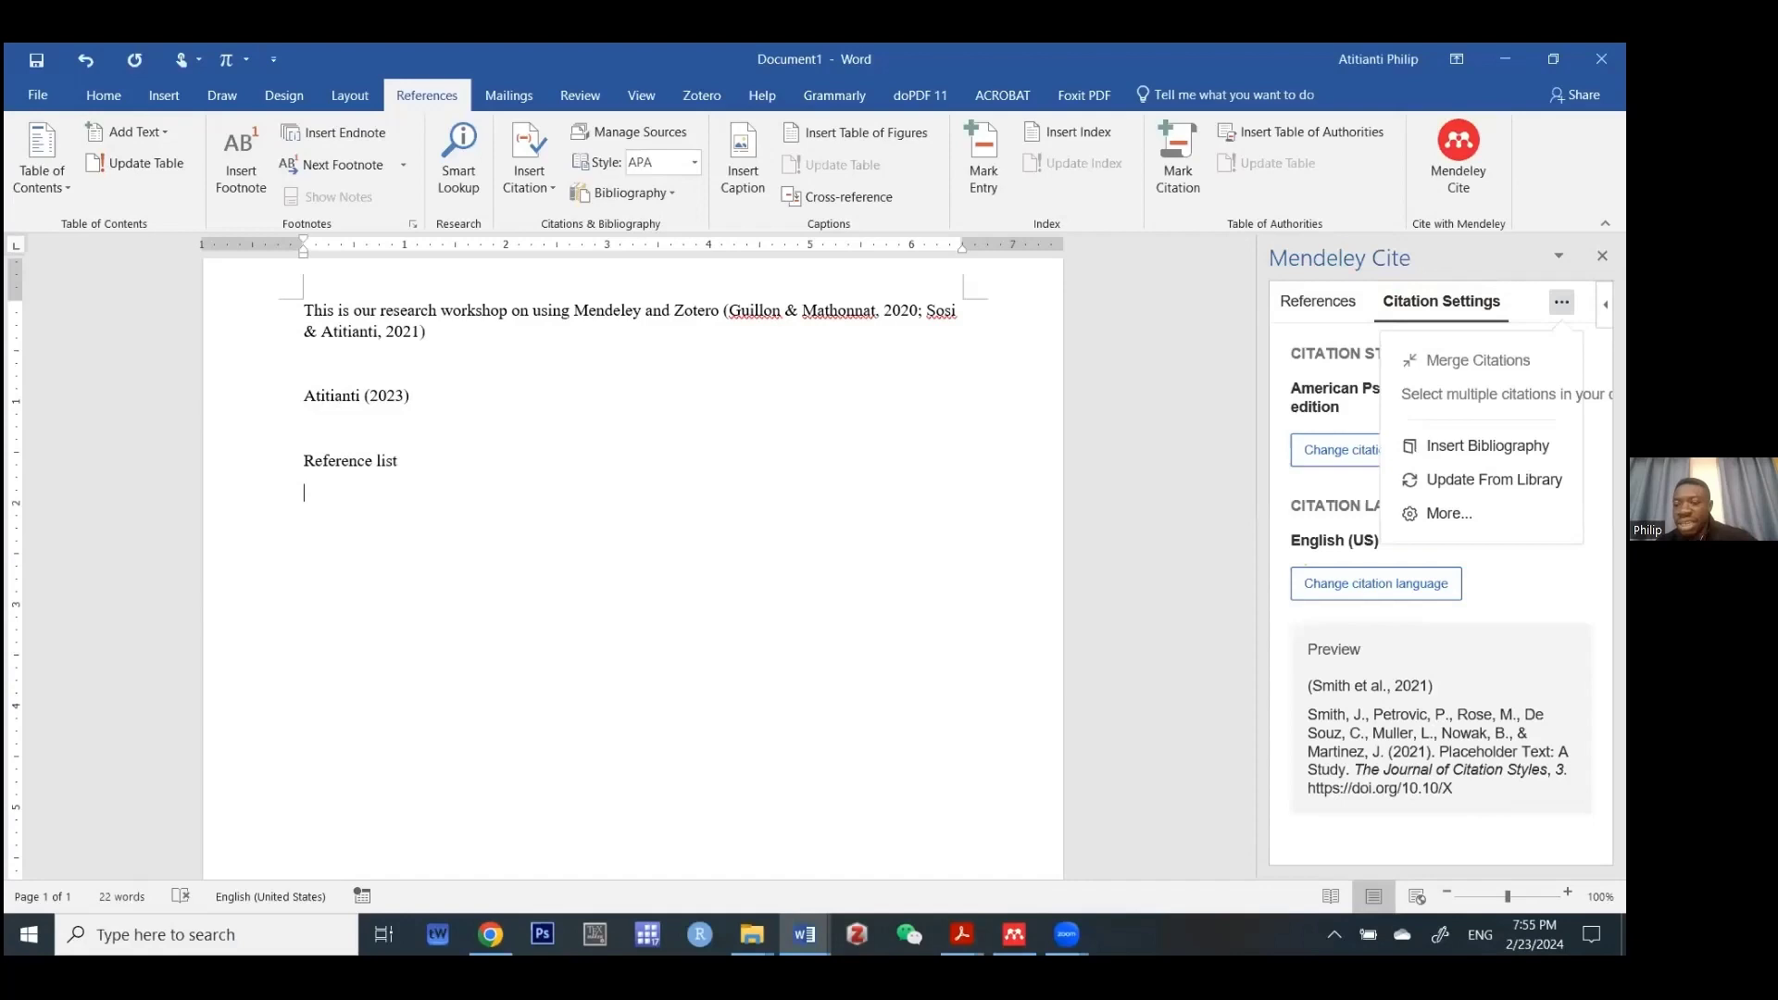
{"action": "left_click", "coordinate": [1435, 454]}
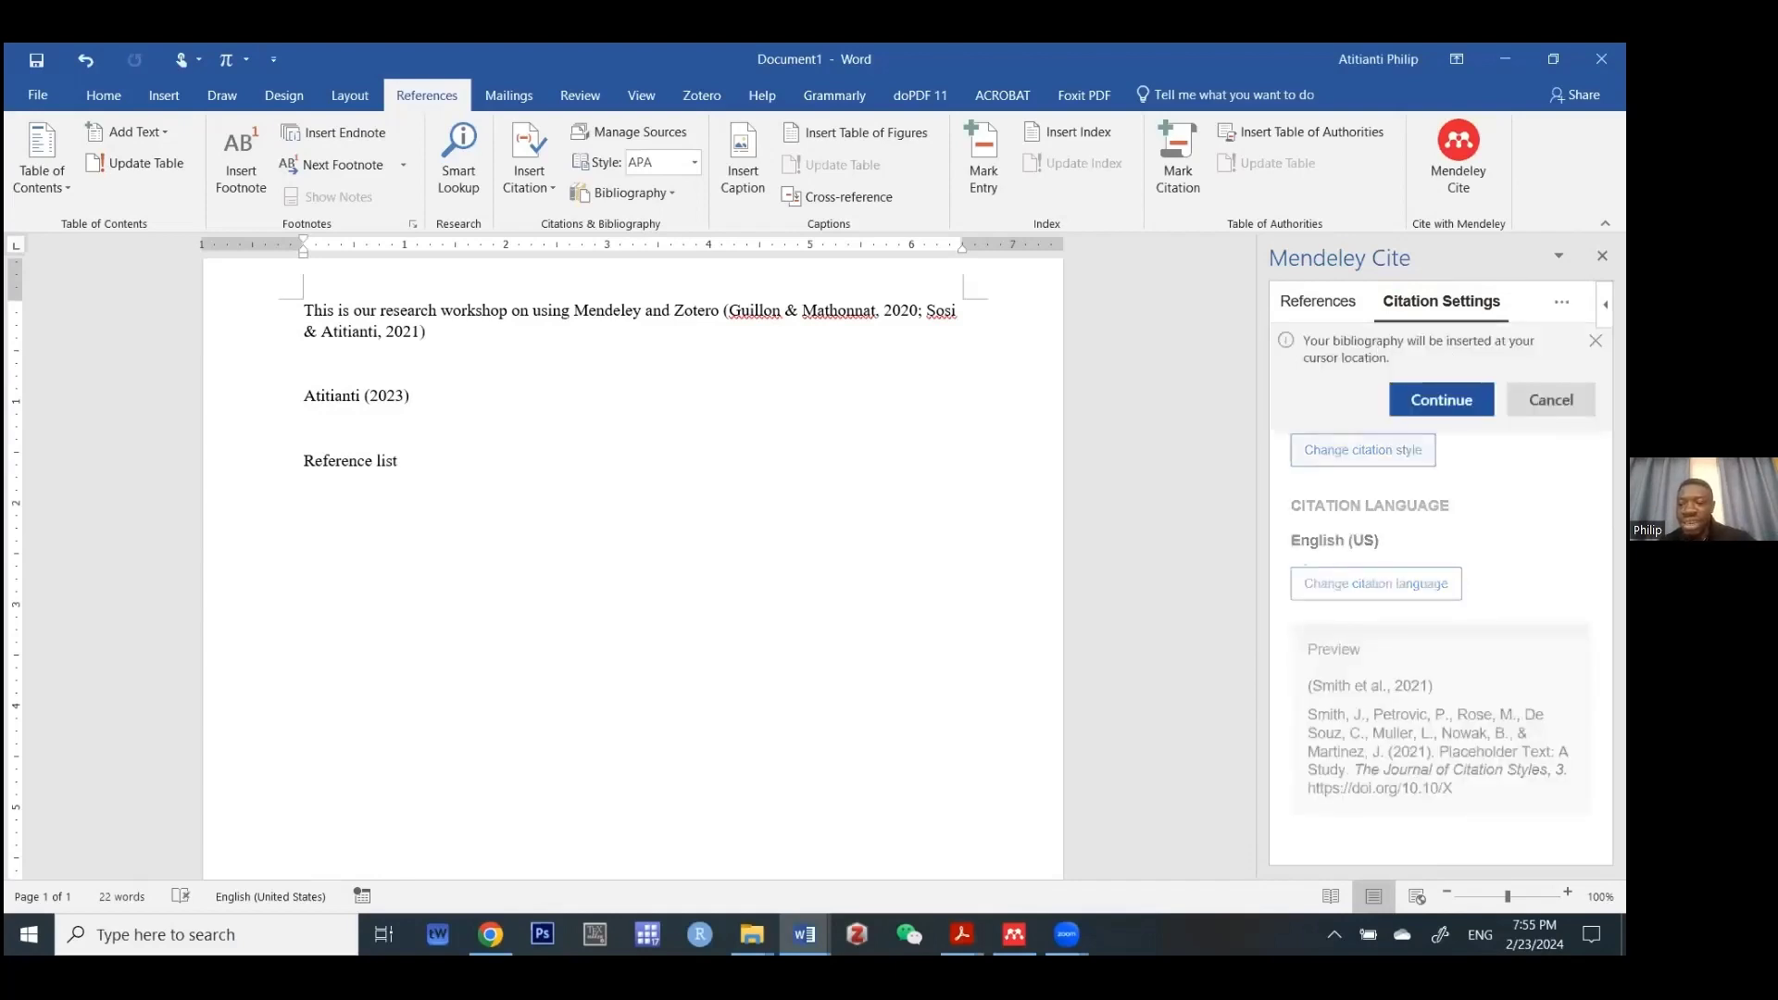
{"action": "left_click", "coordinate": [1427, 401]}
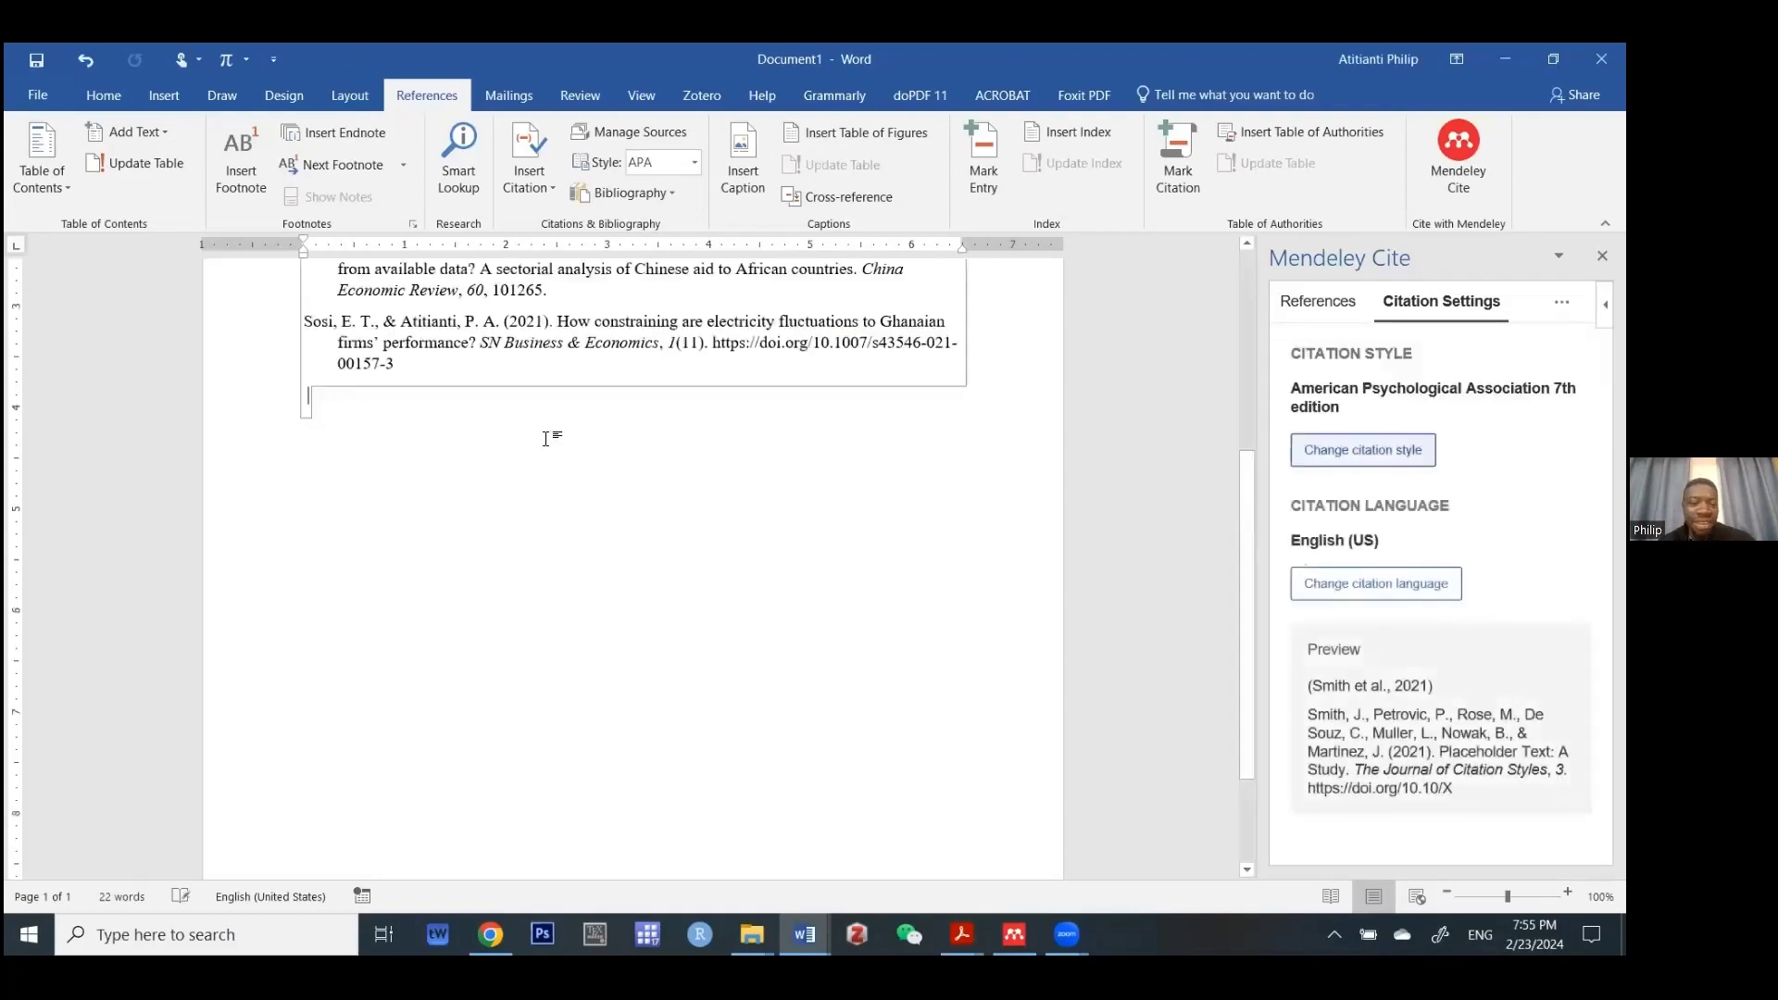
{"action": "scroll", "coordinate": [546, 439], "scroll_direction": "up", "scroll_amount": 4}
{"action": "scroll", "coordinate": [472, 537], "scroll_direction": "up", "scroll_amount": 1}
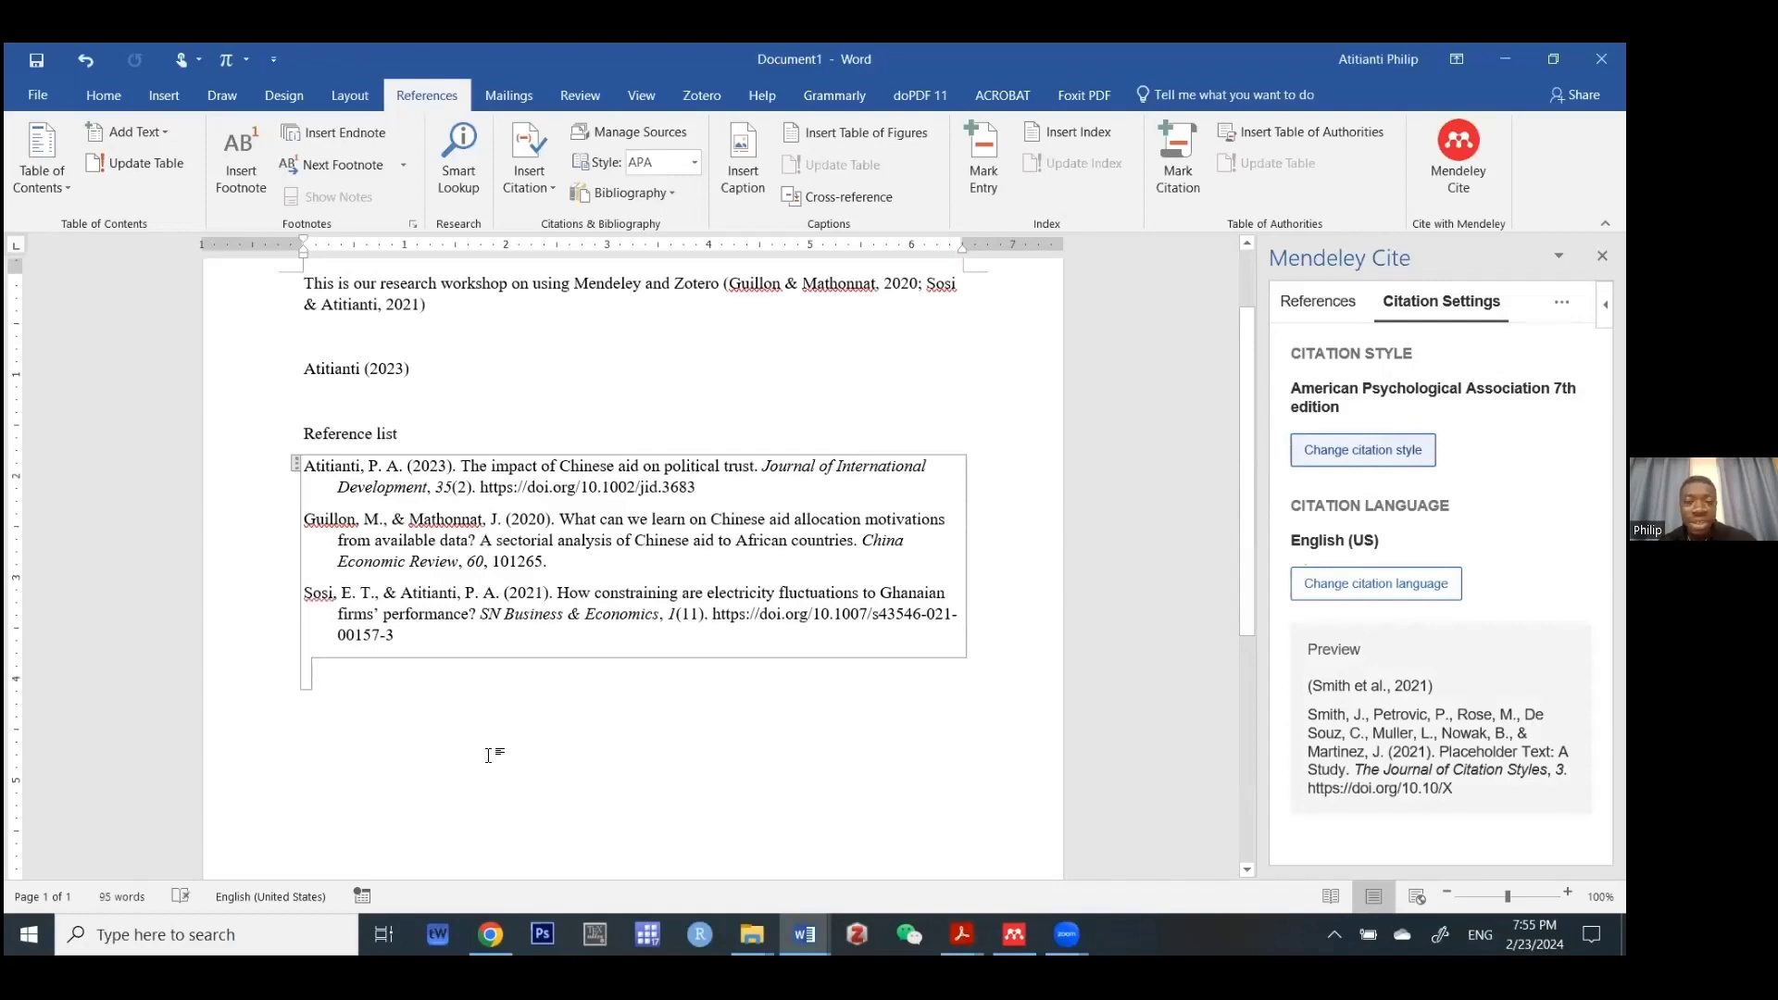
{"action": "scroll", "coordinate": [457, 476], "scroll_direction": "up", "scroll_amount": 2}
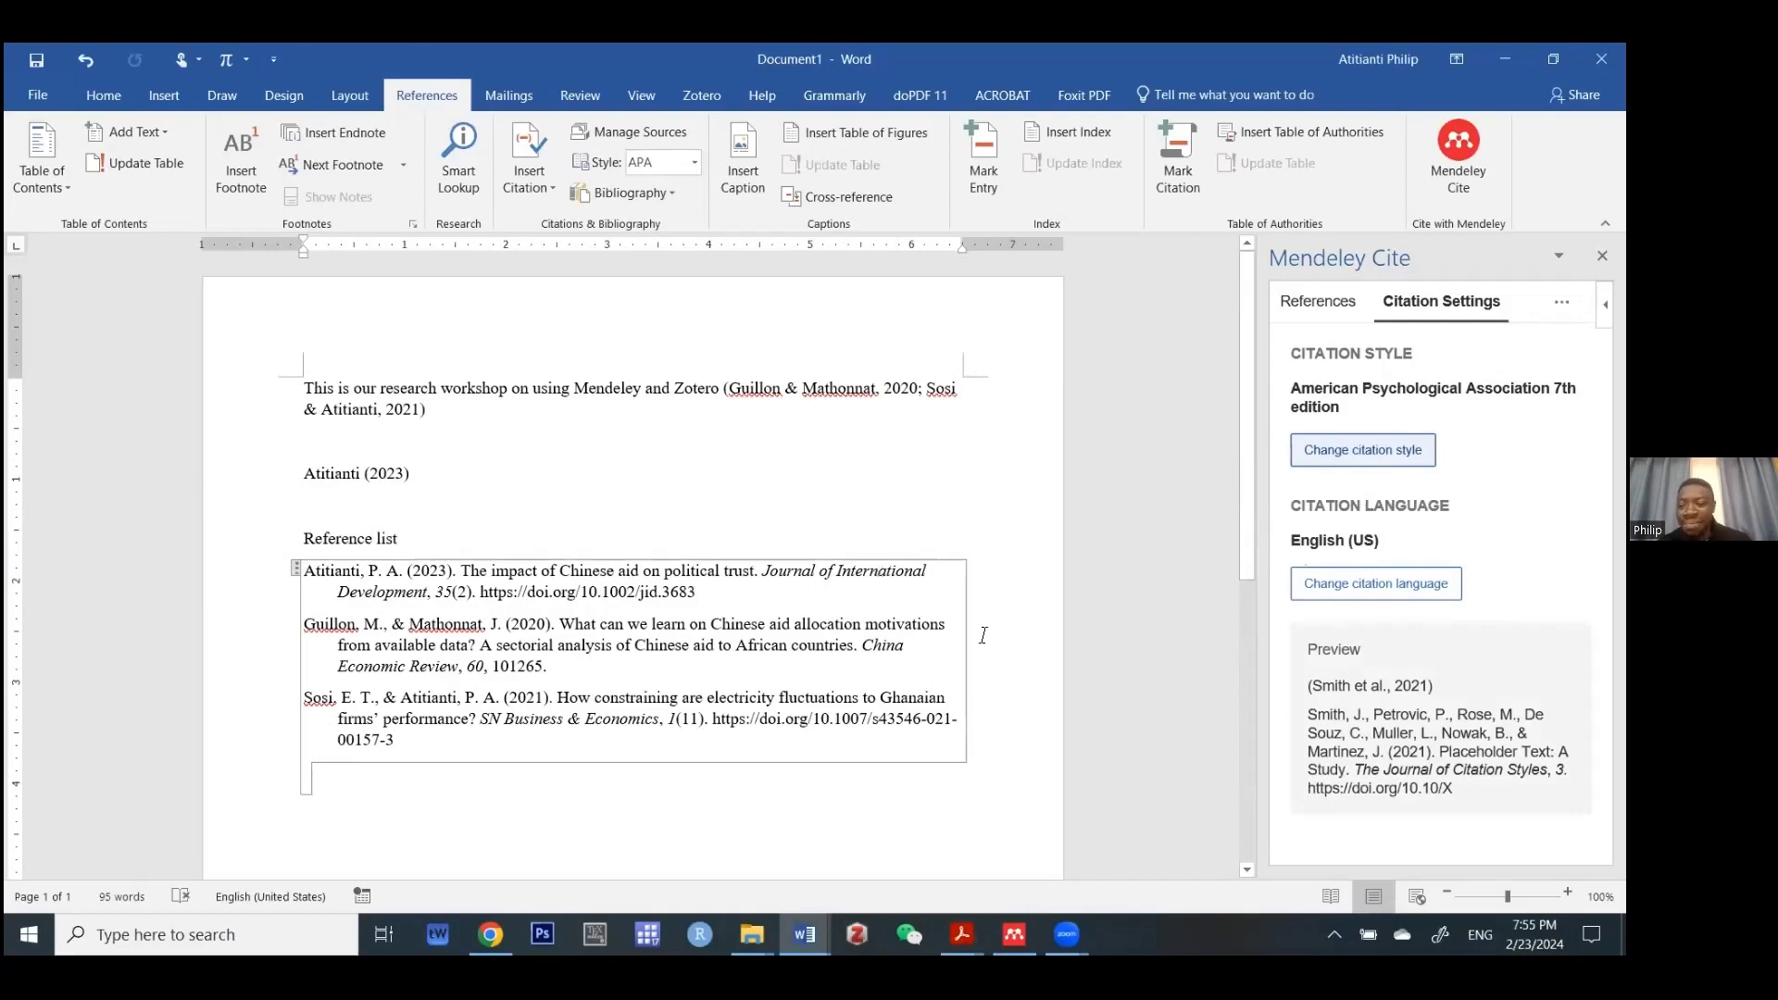
- Change the document's citation style to IEEE
{"action": "left_click", "coordinate": [1368, 453]}
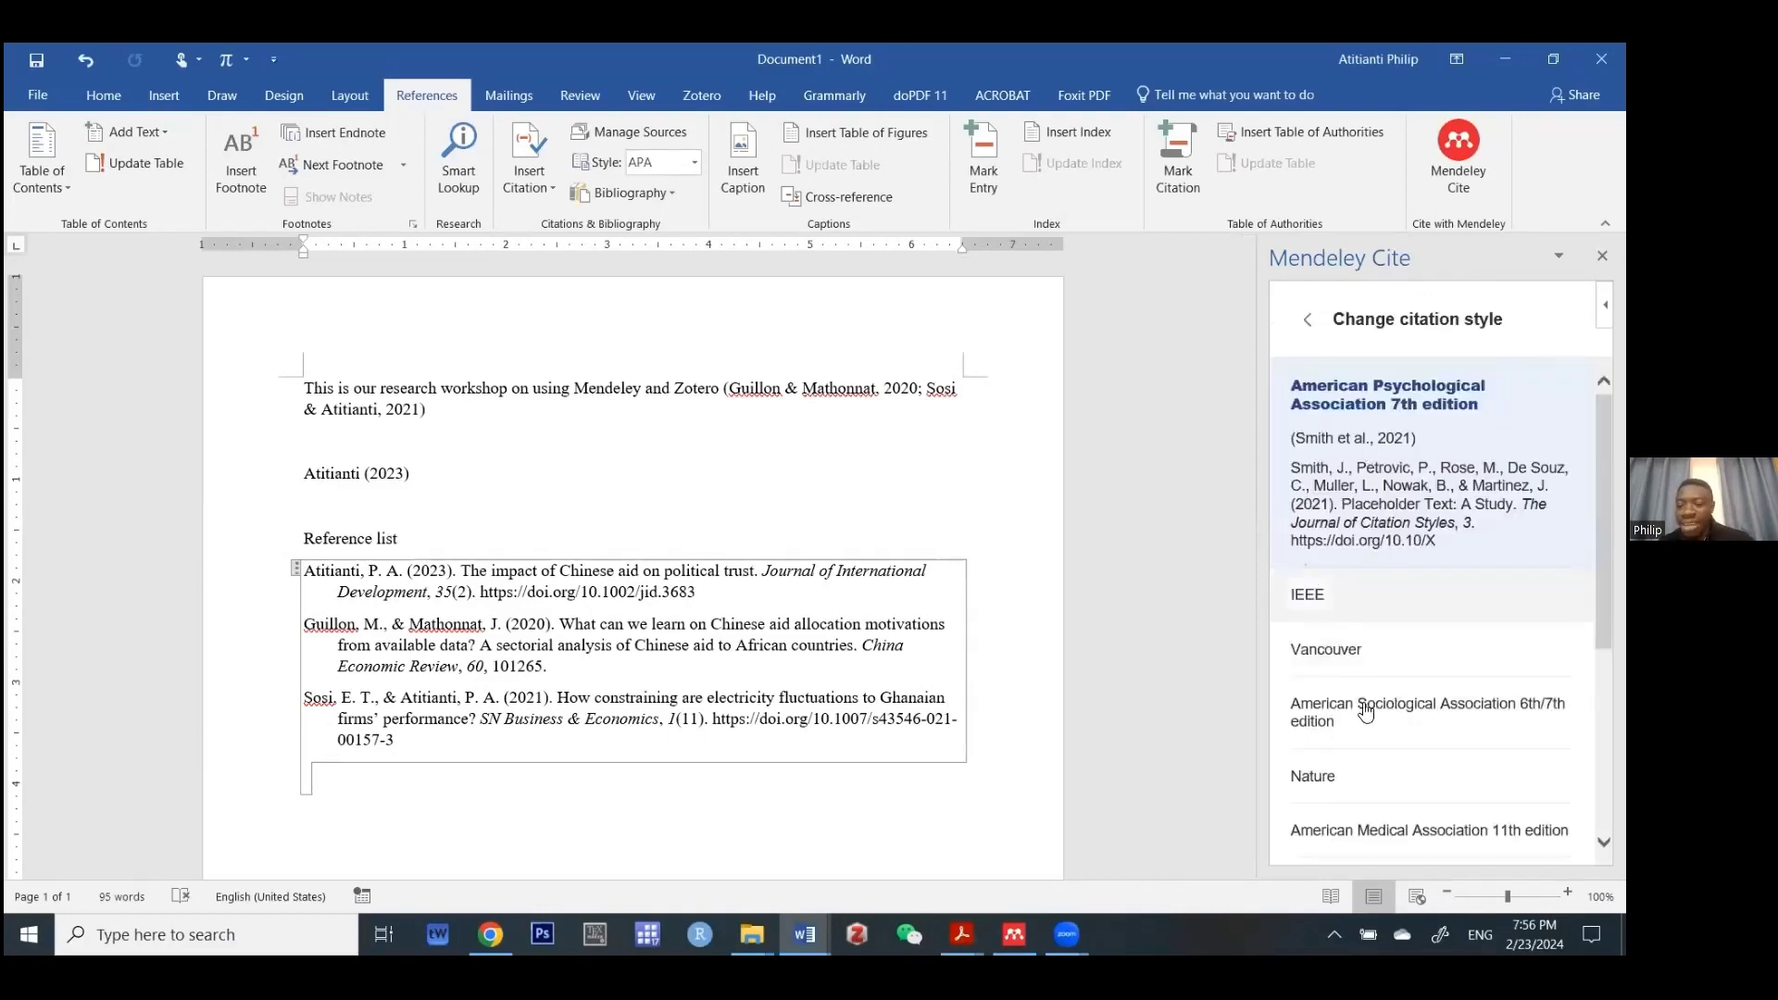
{"action": "scroll", "coordinate": [1366, 711], "scroll_direction": "down", "scroll_amount": 3}
{"action": "scroll", "coordinate": [1366, 711], "scroll_direction": "down", "scroll_amount": 1}
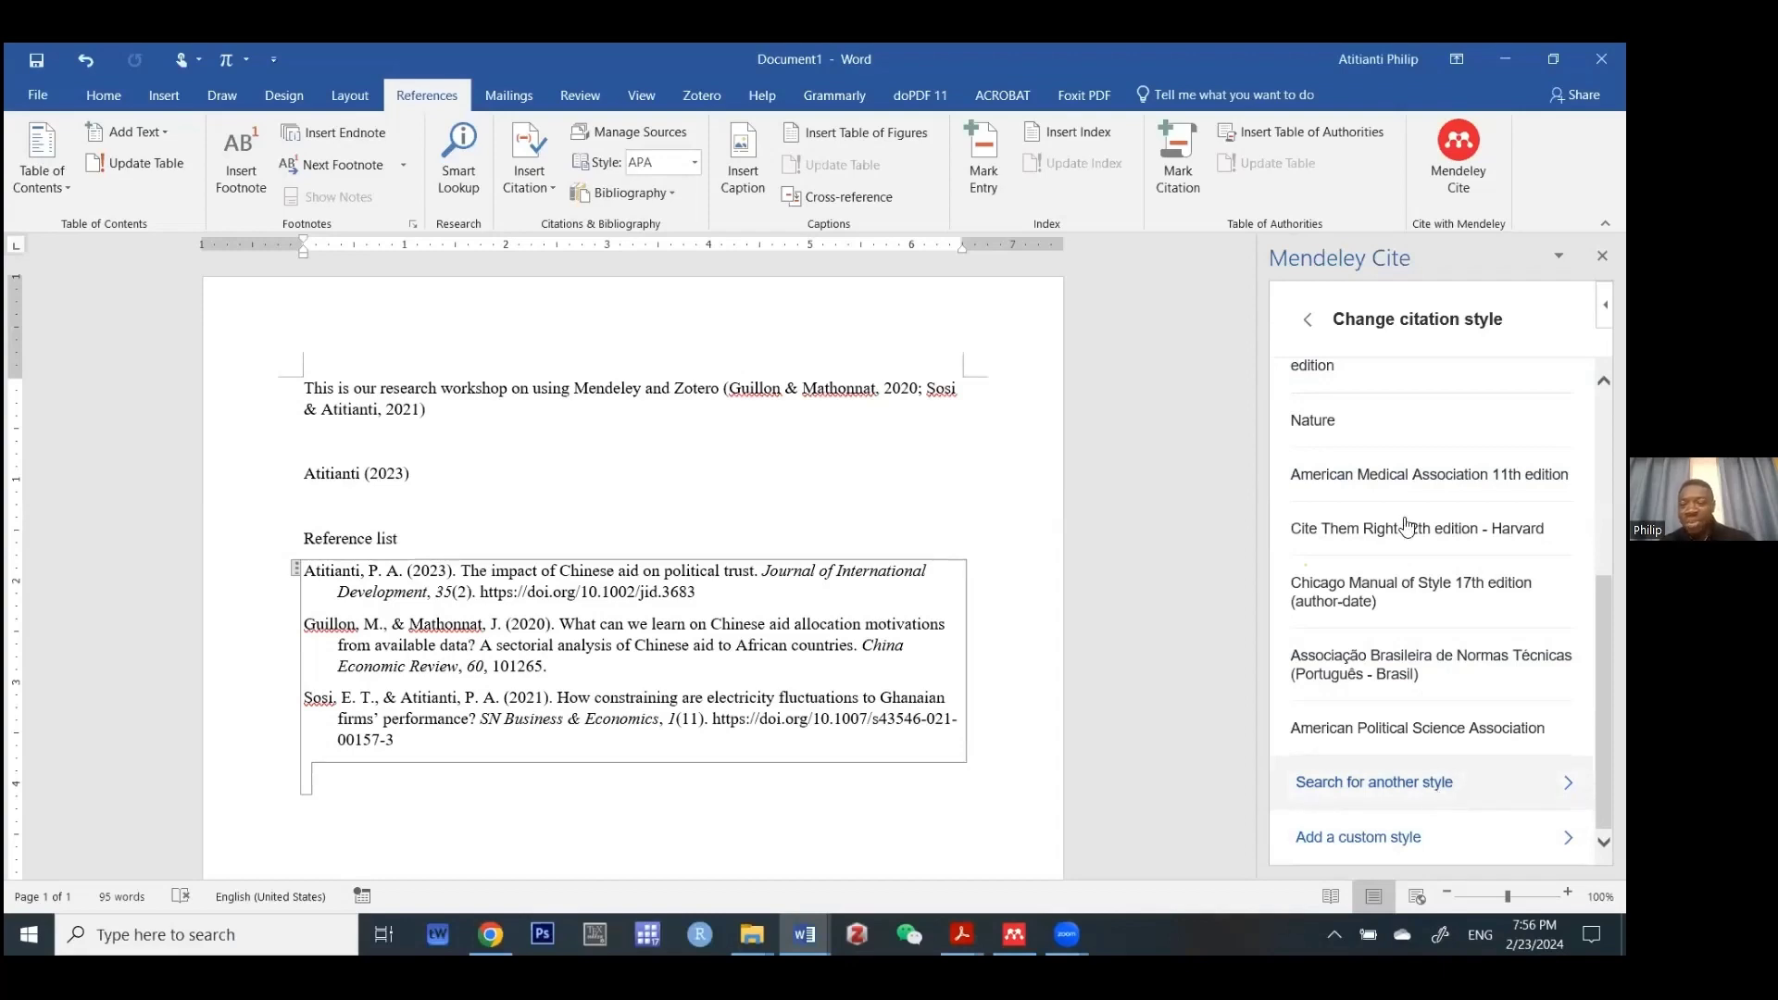
{"action": "scroll", "coordinate": [1320, 462], "scroll_direction": "up", "scroll_amount": 2}
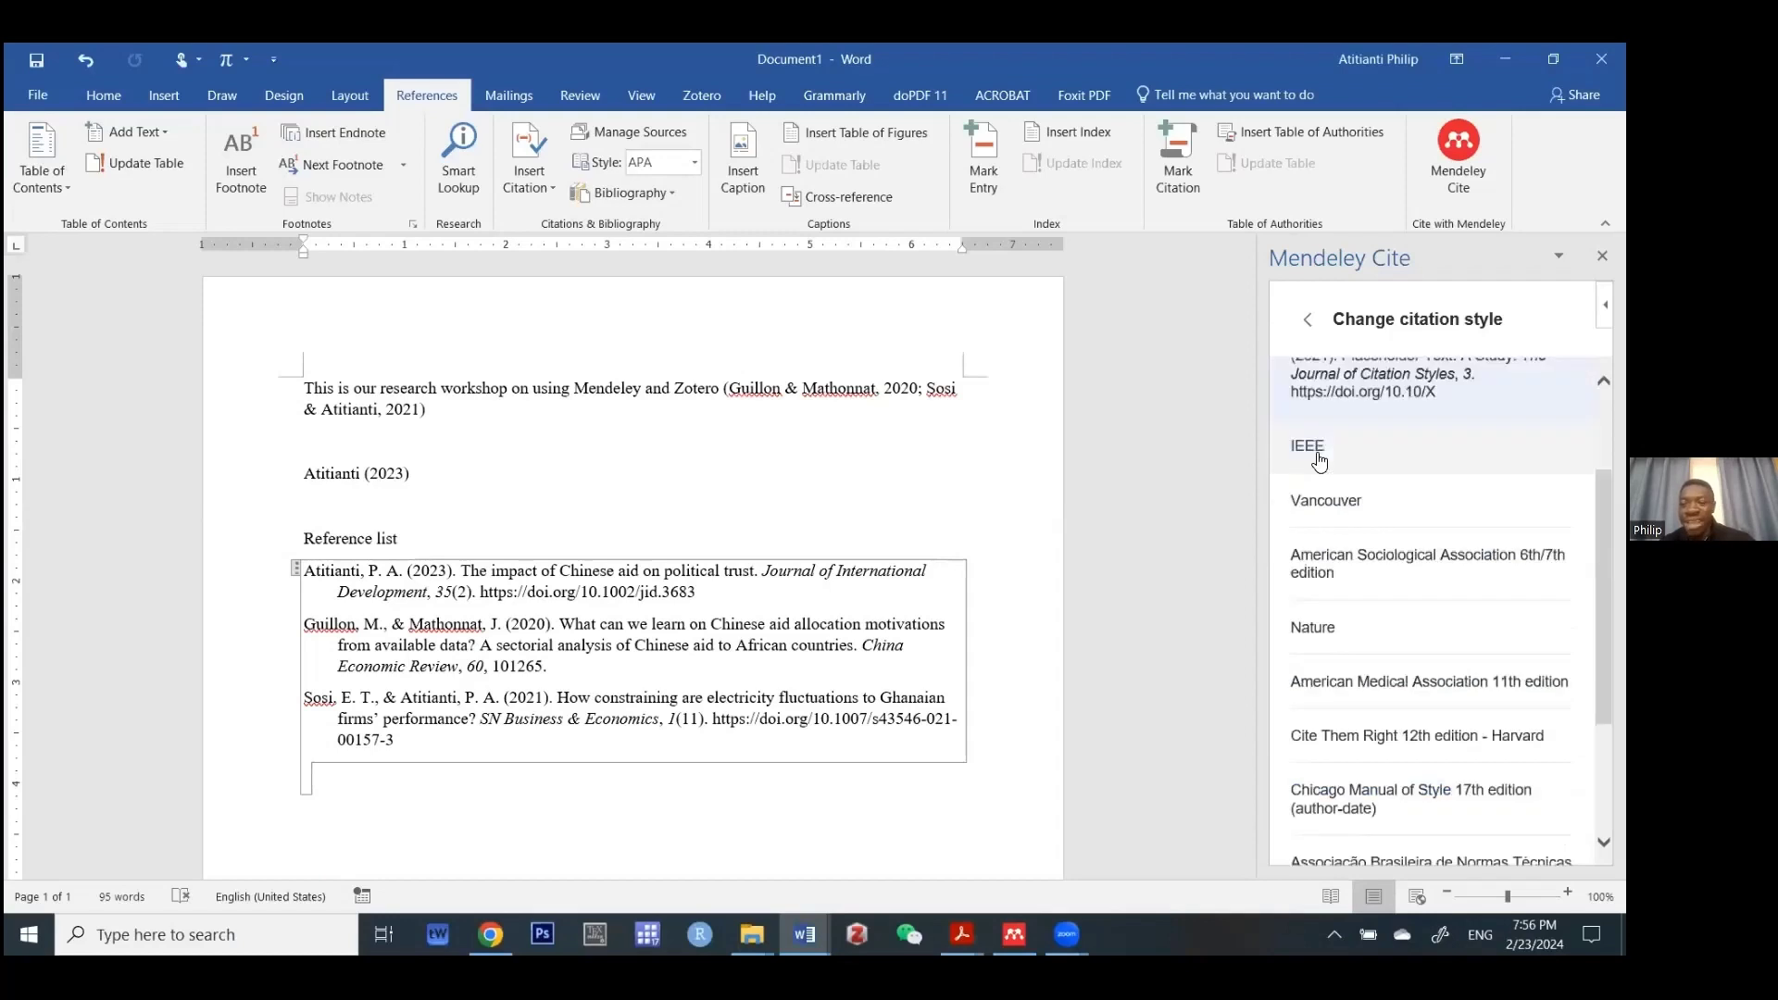
{"action": "left_click", "coordinate": [1319, 460]}
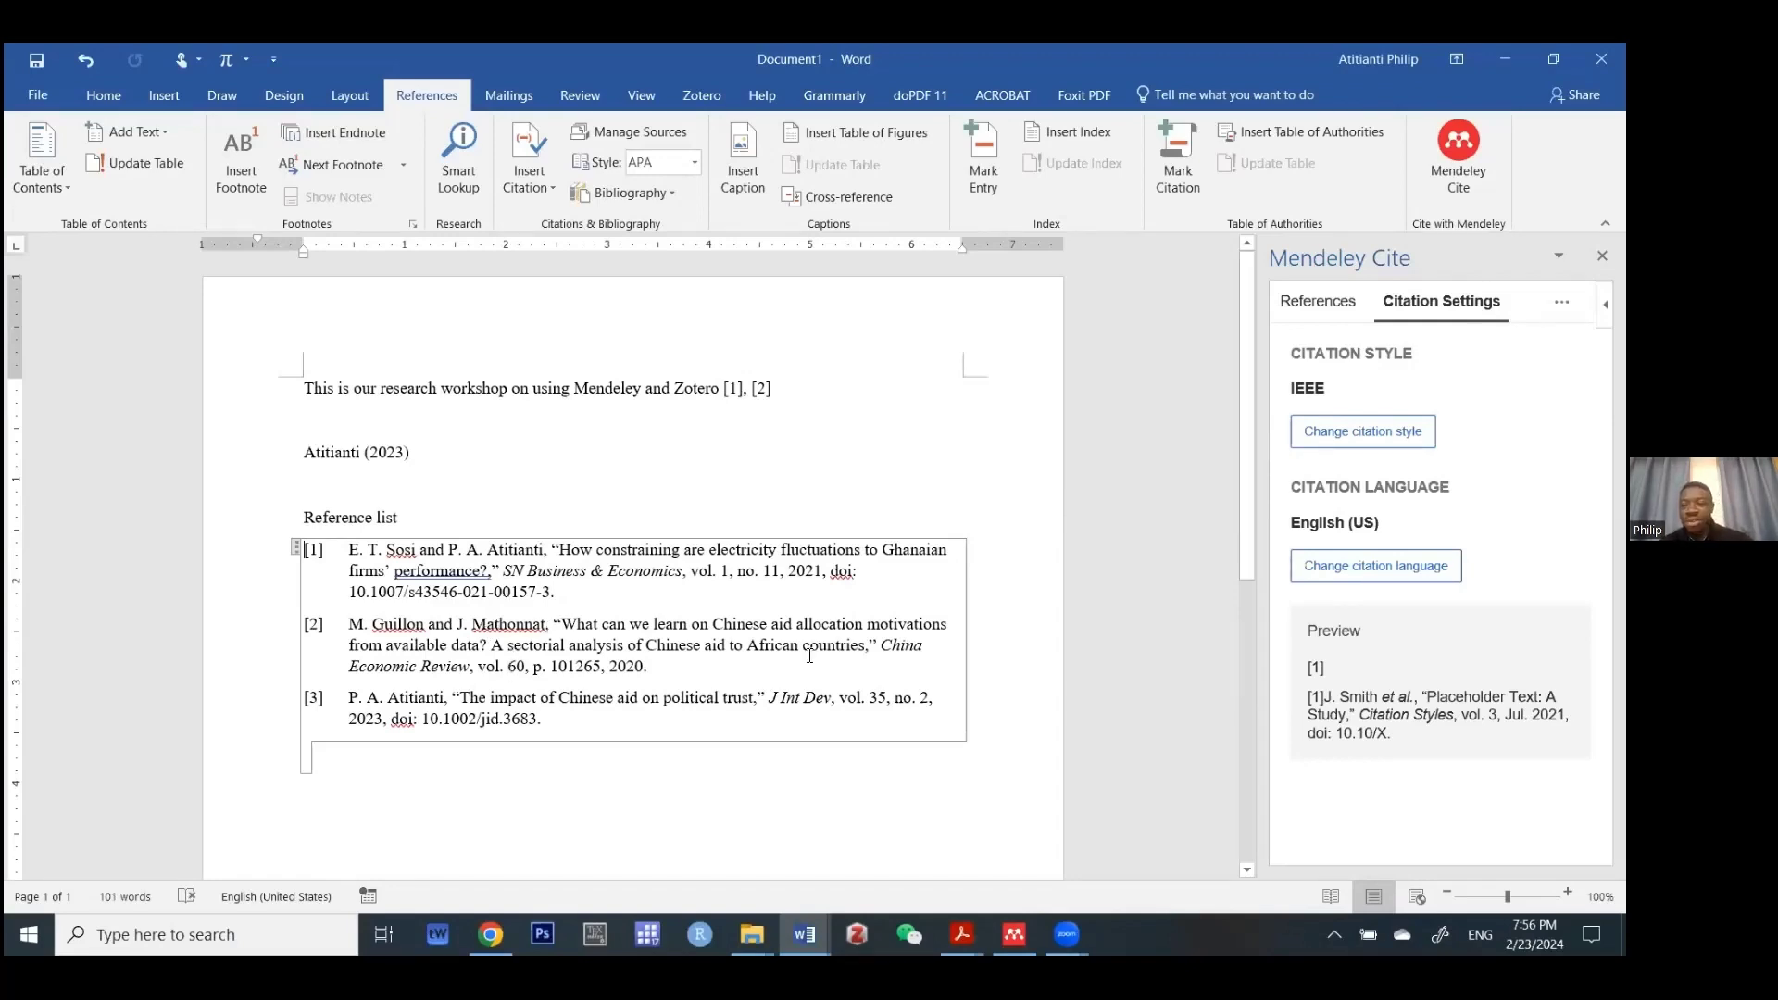
- Look through the other available citation styles, including the search and custom style options, and return to the references without choosing one
{"action": "left_click", "coordinate": [1371, 433]}
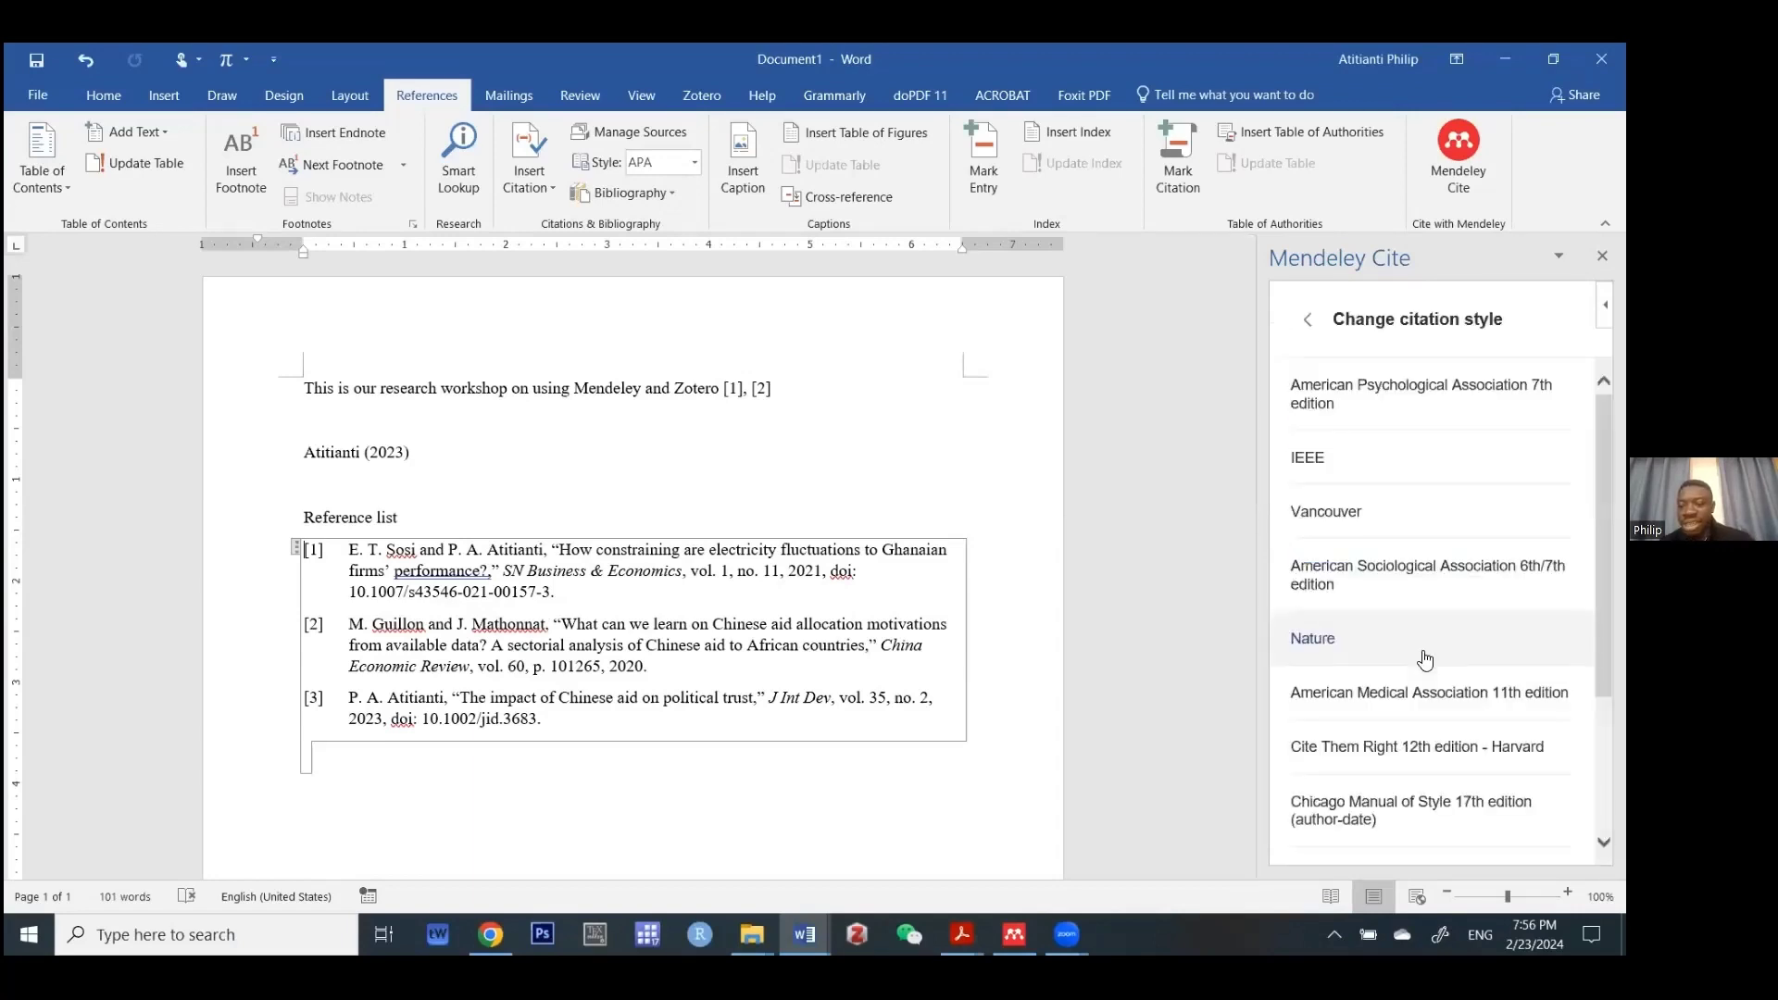
{"action": "scroll", "coordinate": [1425, 660], "scroll_direction": "down", "scroll_amount": 2}
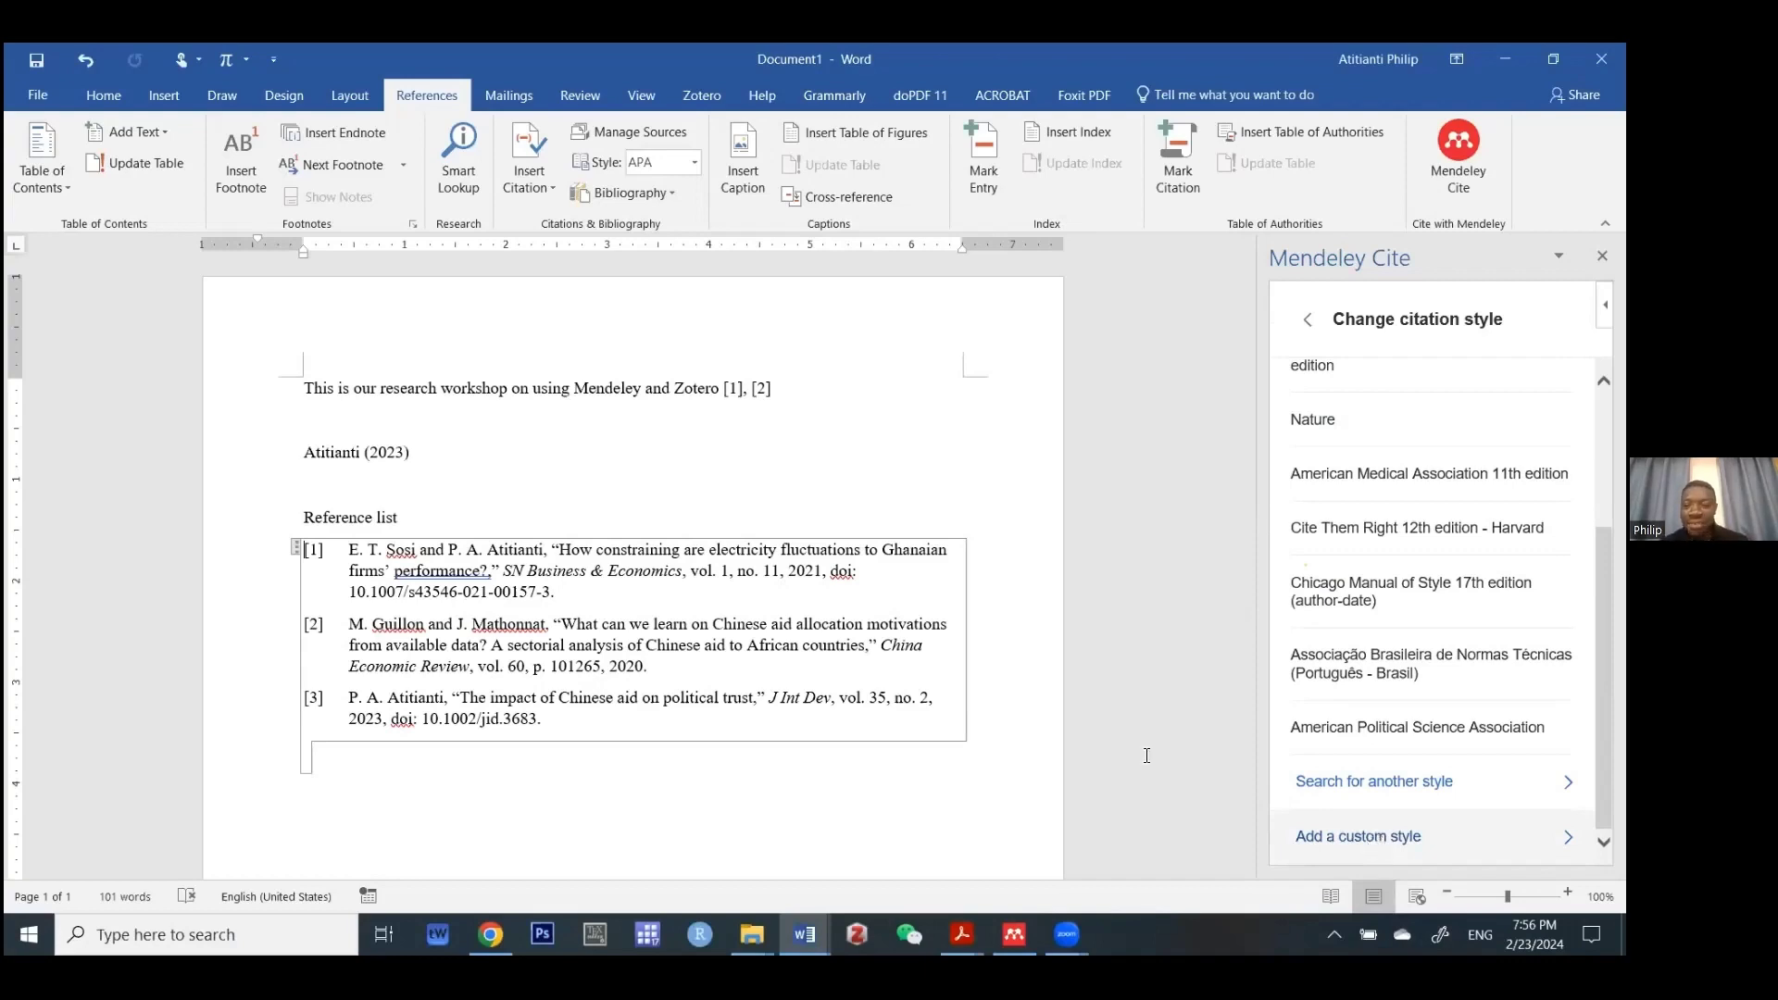
{"action": "left_click", "coordinate": [1306, 324]}
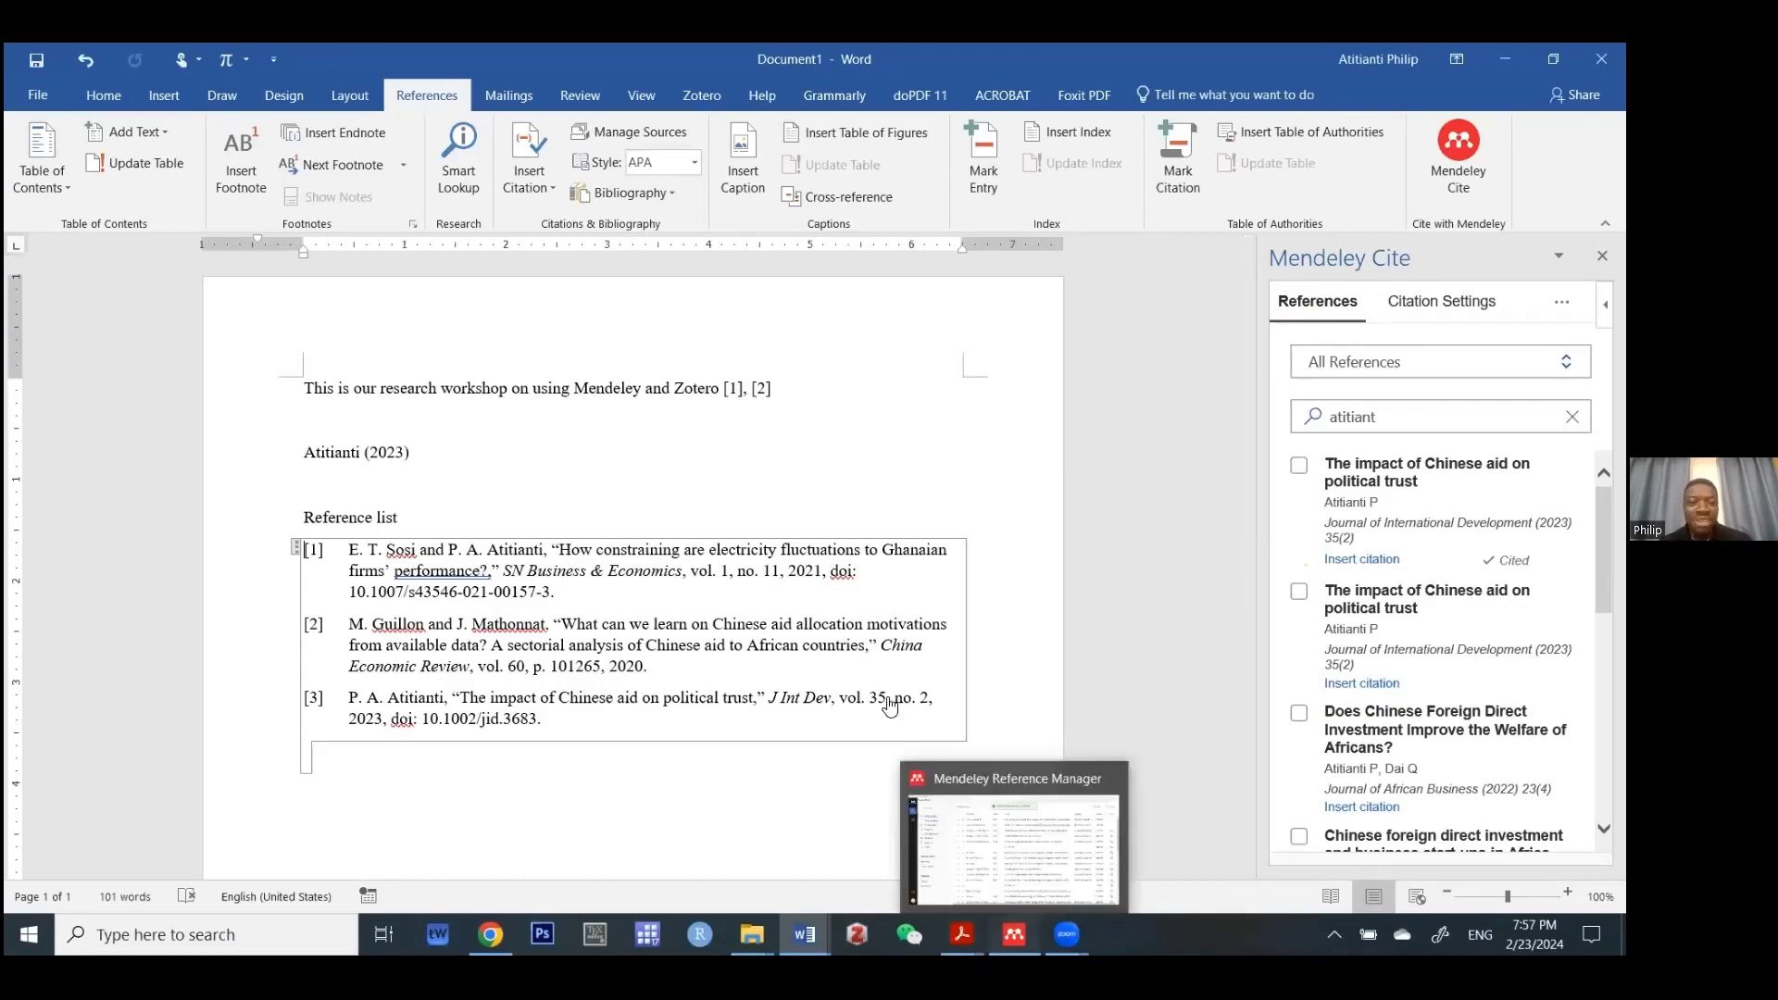
- Switch to Mendeley Reference Manager, open the file of "World Bank aid and local multidimensional poverty in Sub-Saharan Africa", and show the Notebook
{"action": "key", "text": "alt+Tab"}
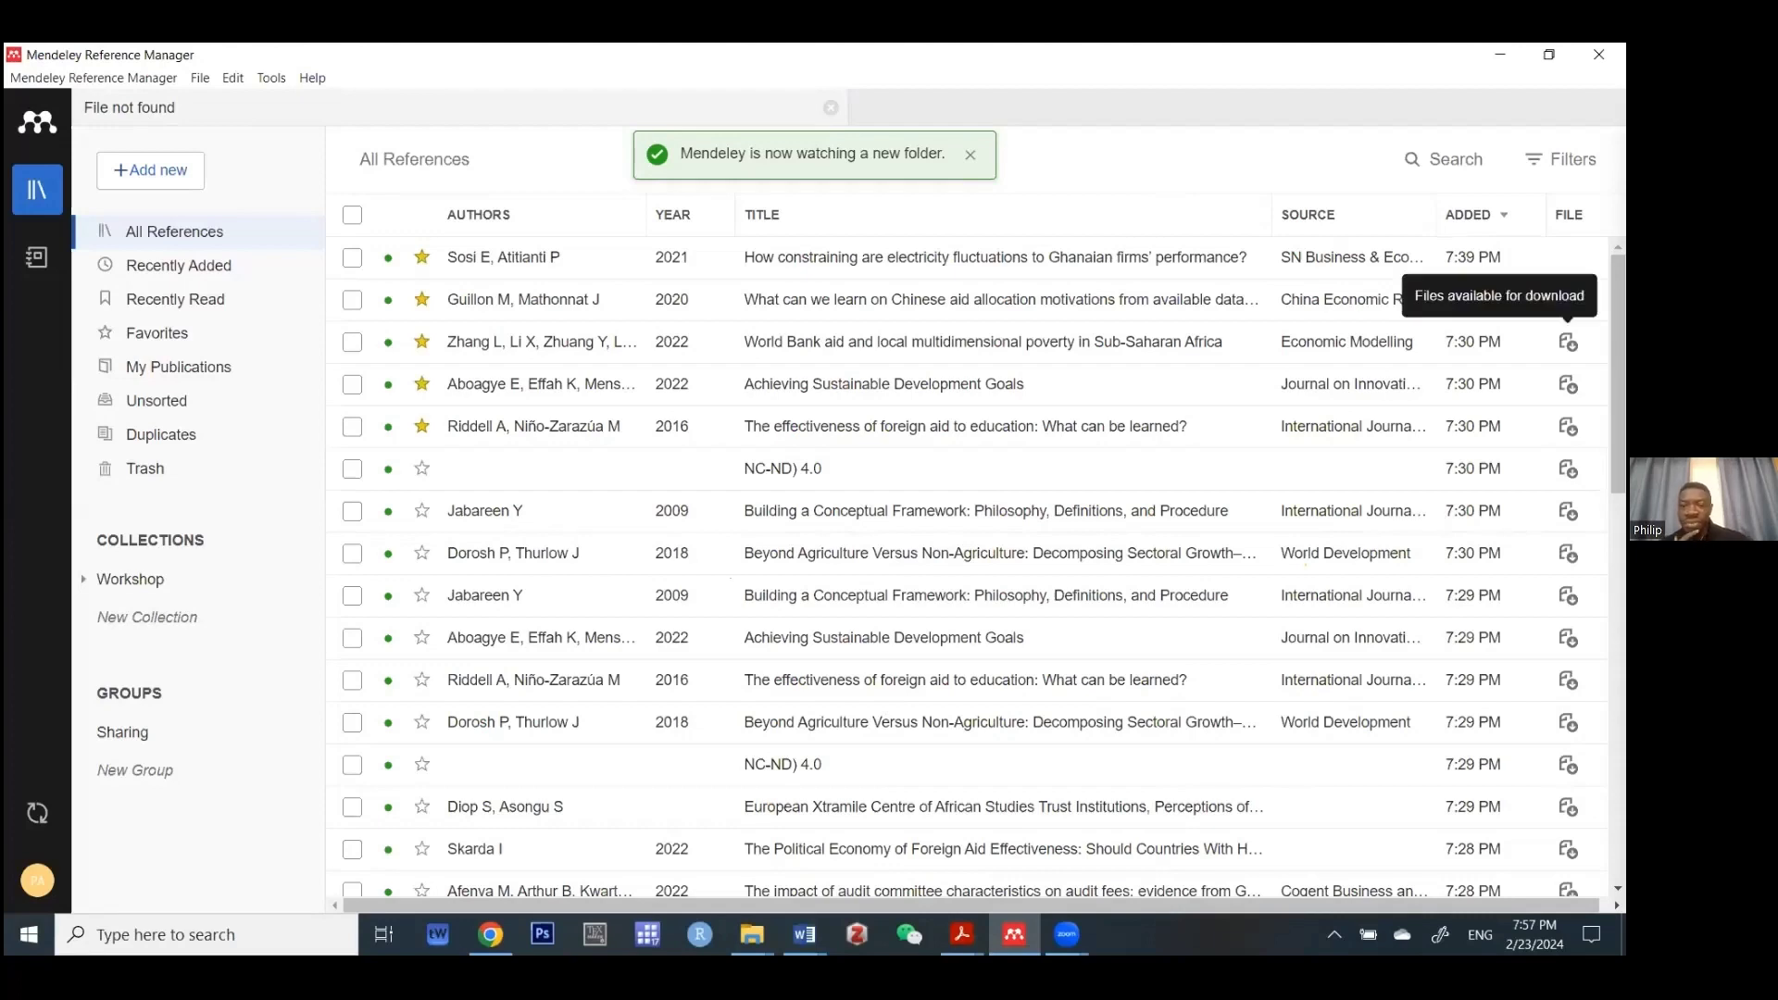
{"action": "left_click", "coordinate": [1567, 343]}
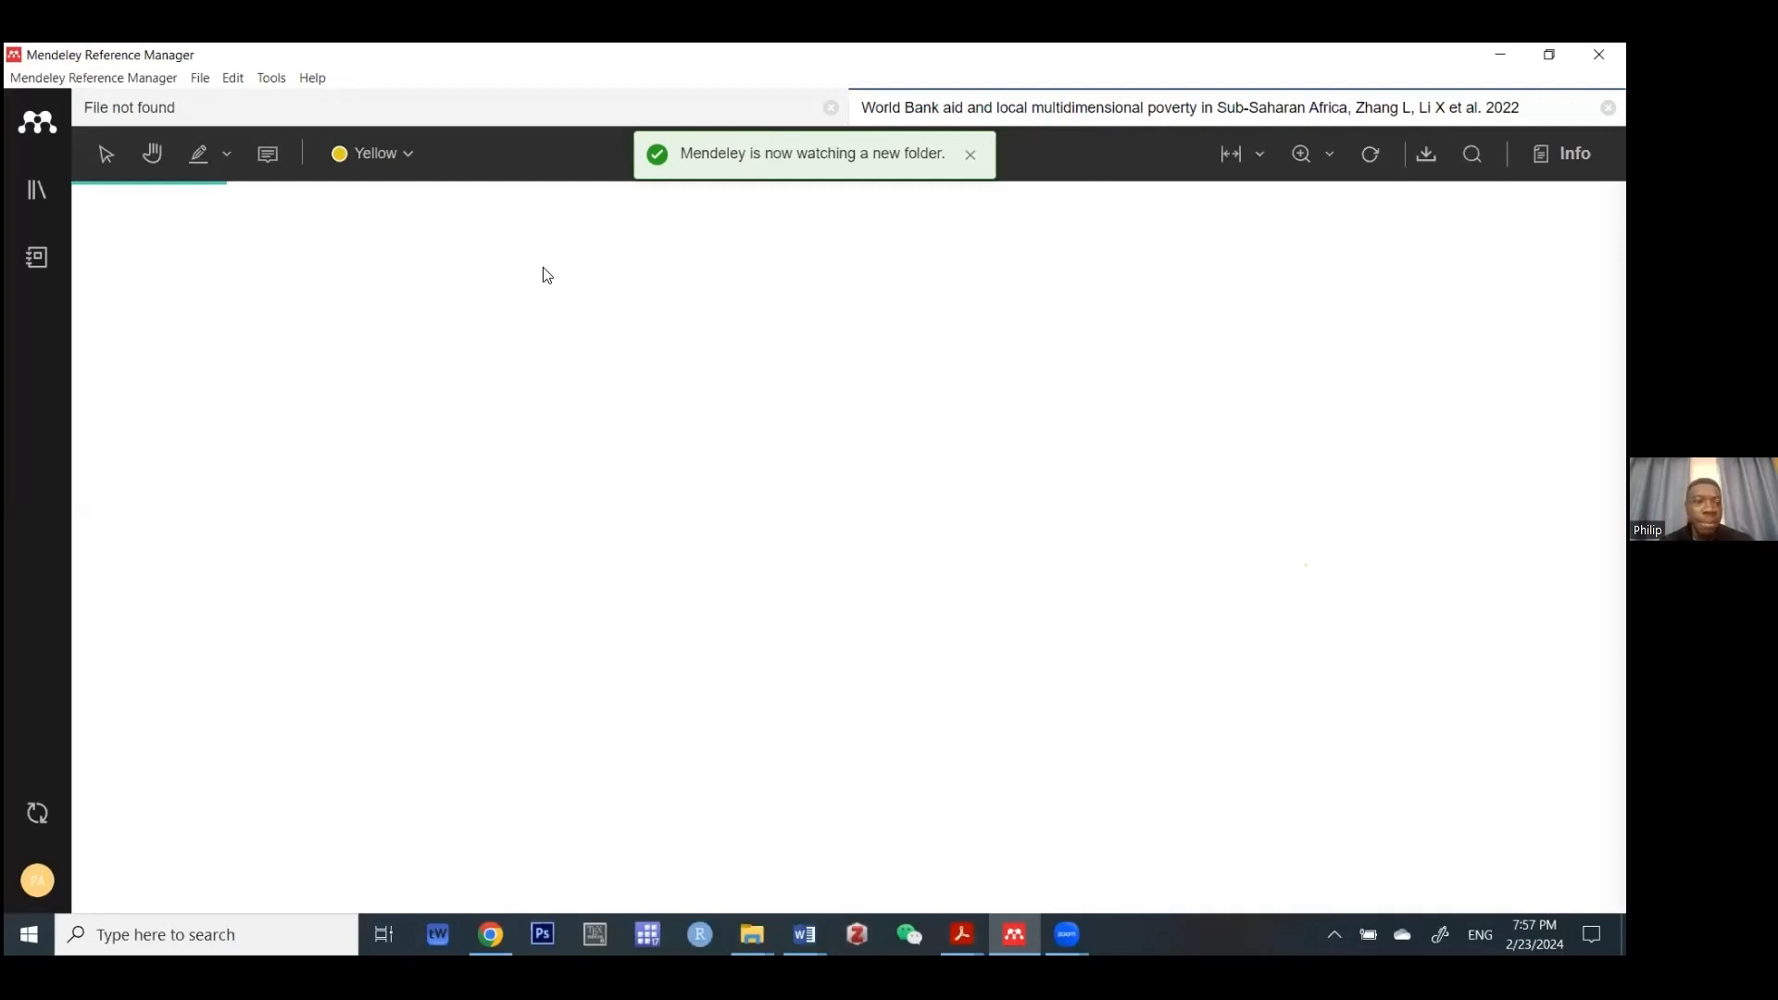
{"action": "left_click", "coordinate": [37, 268]}
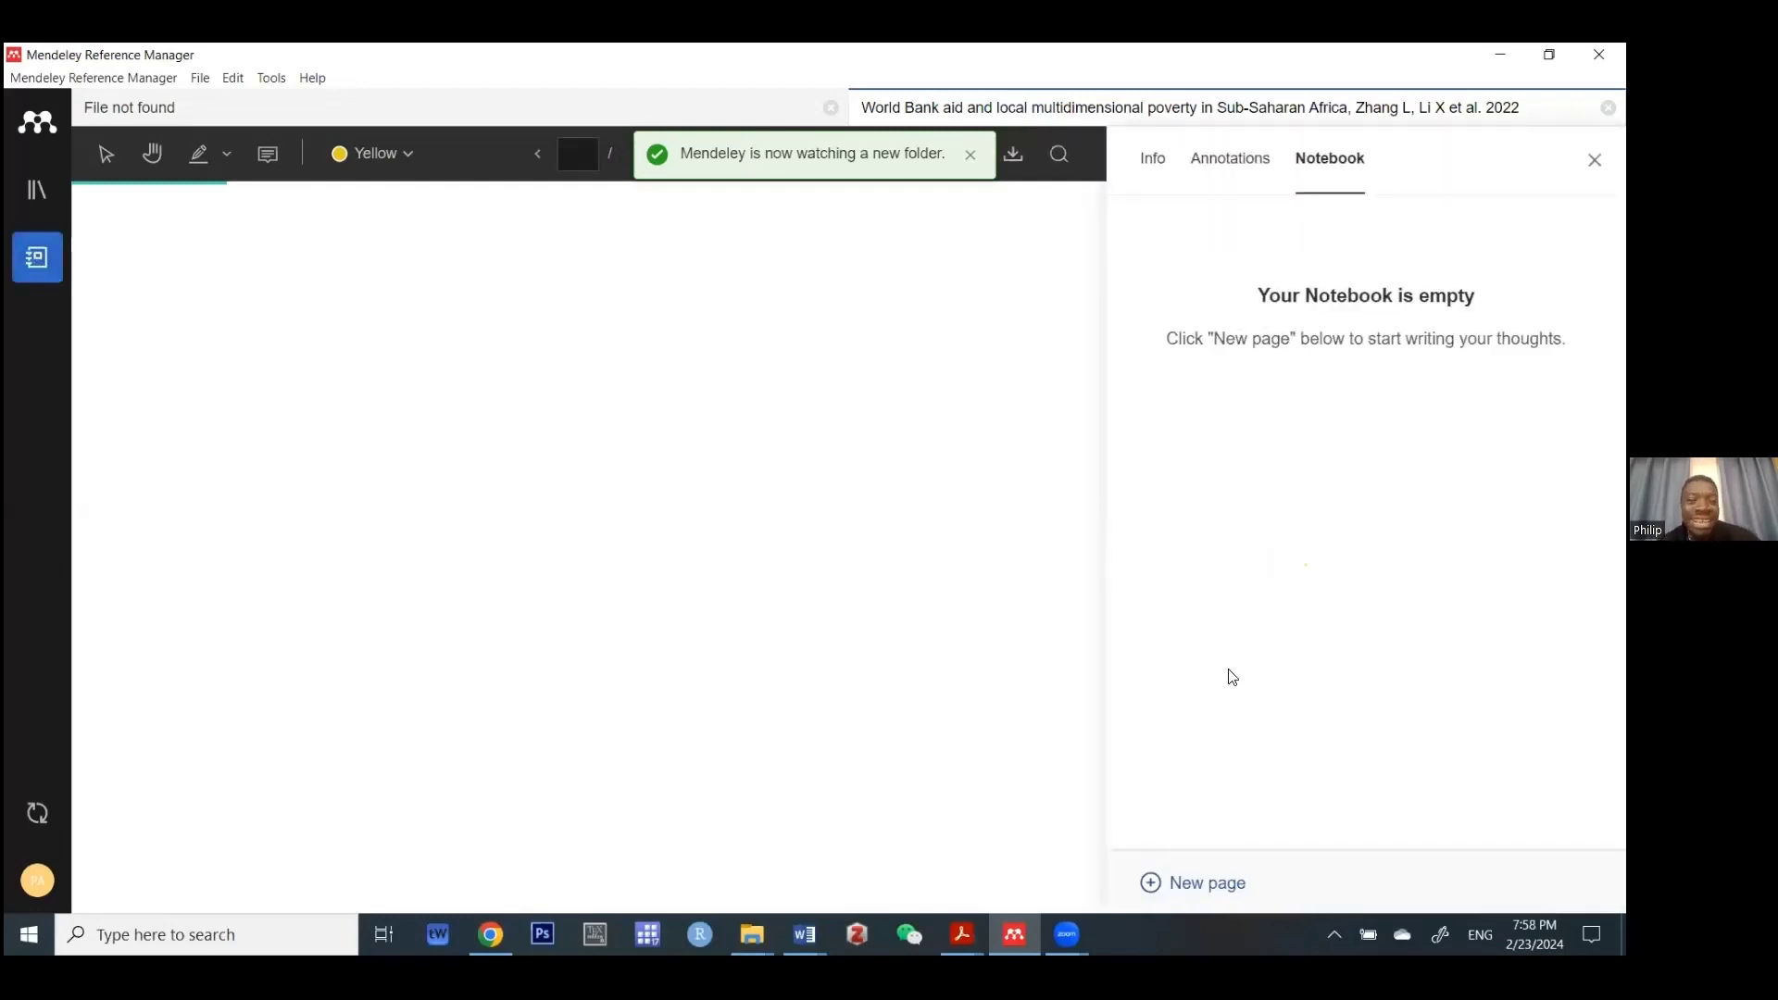
- Add a Notebook page, try the title "kjkaajfkjjskfjsjfsdf", clear it to leave the page untitled, and return to all pages
{"action": "left_click", "coordinate": [1168, 885]}
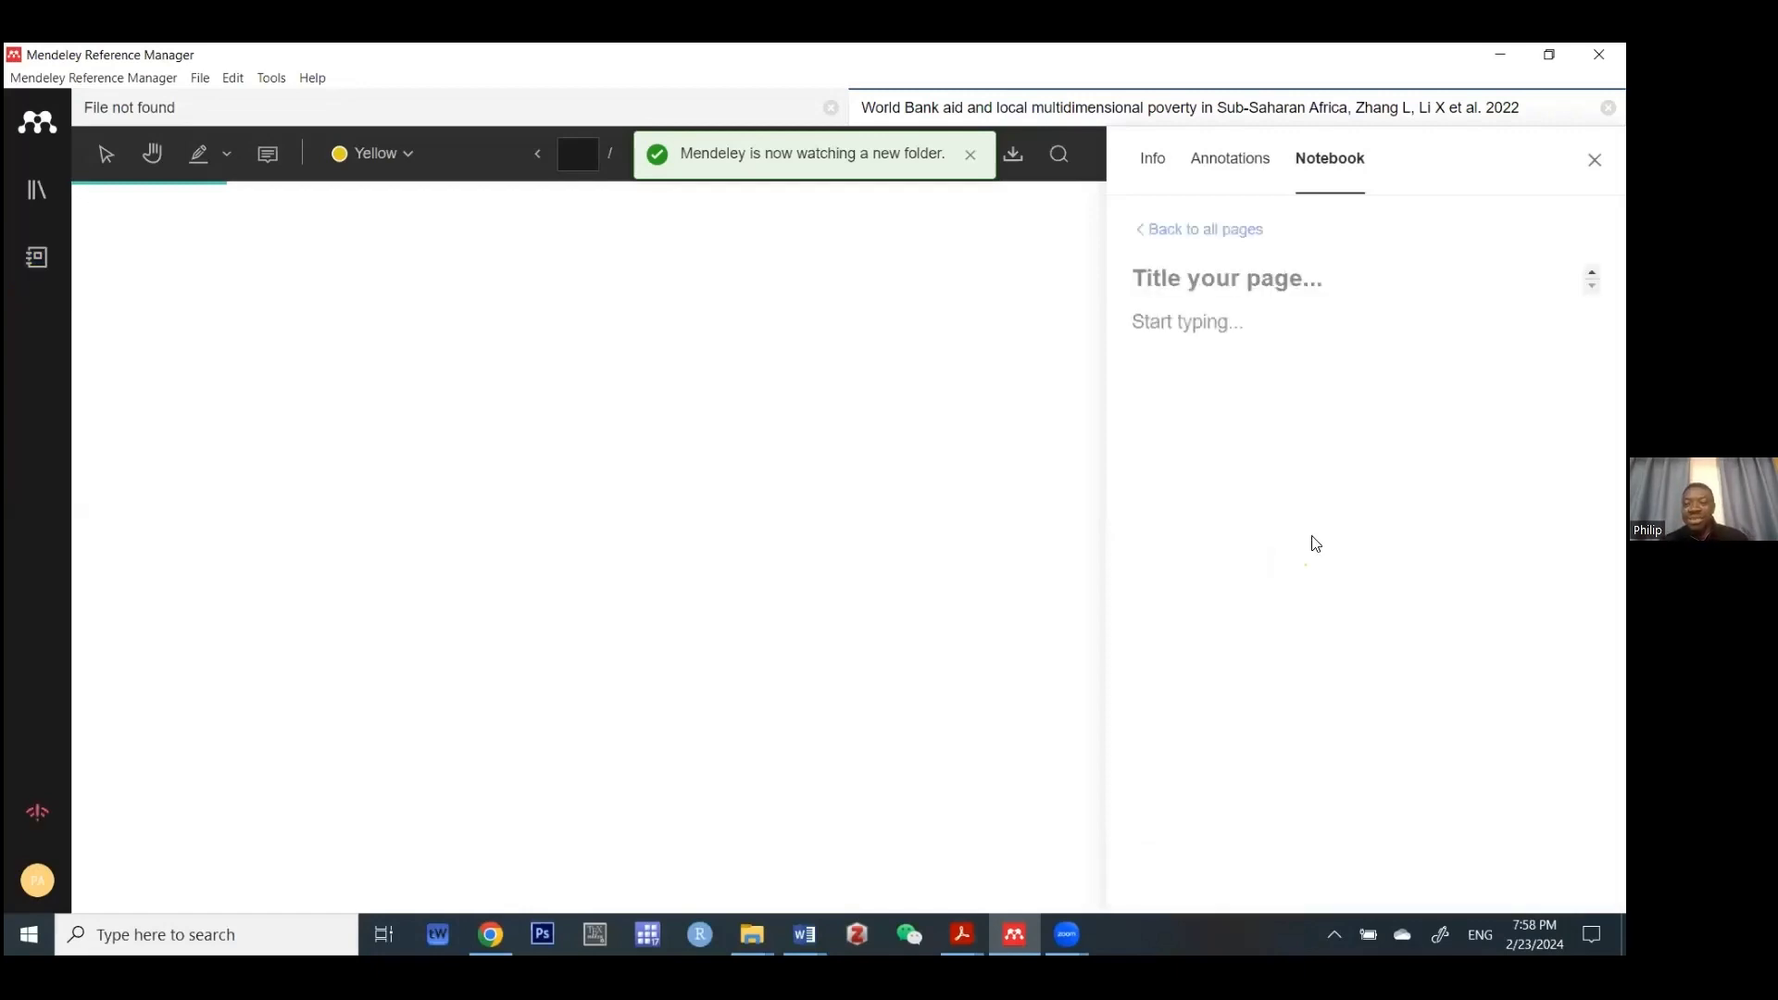
{"action": "type", "text": "kjkaajfkjjskfjsjfsdf"}
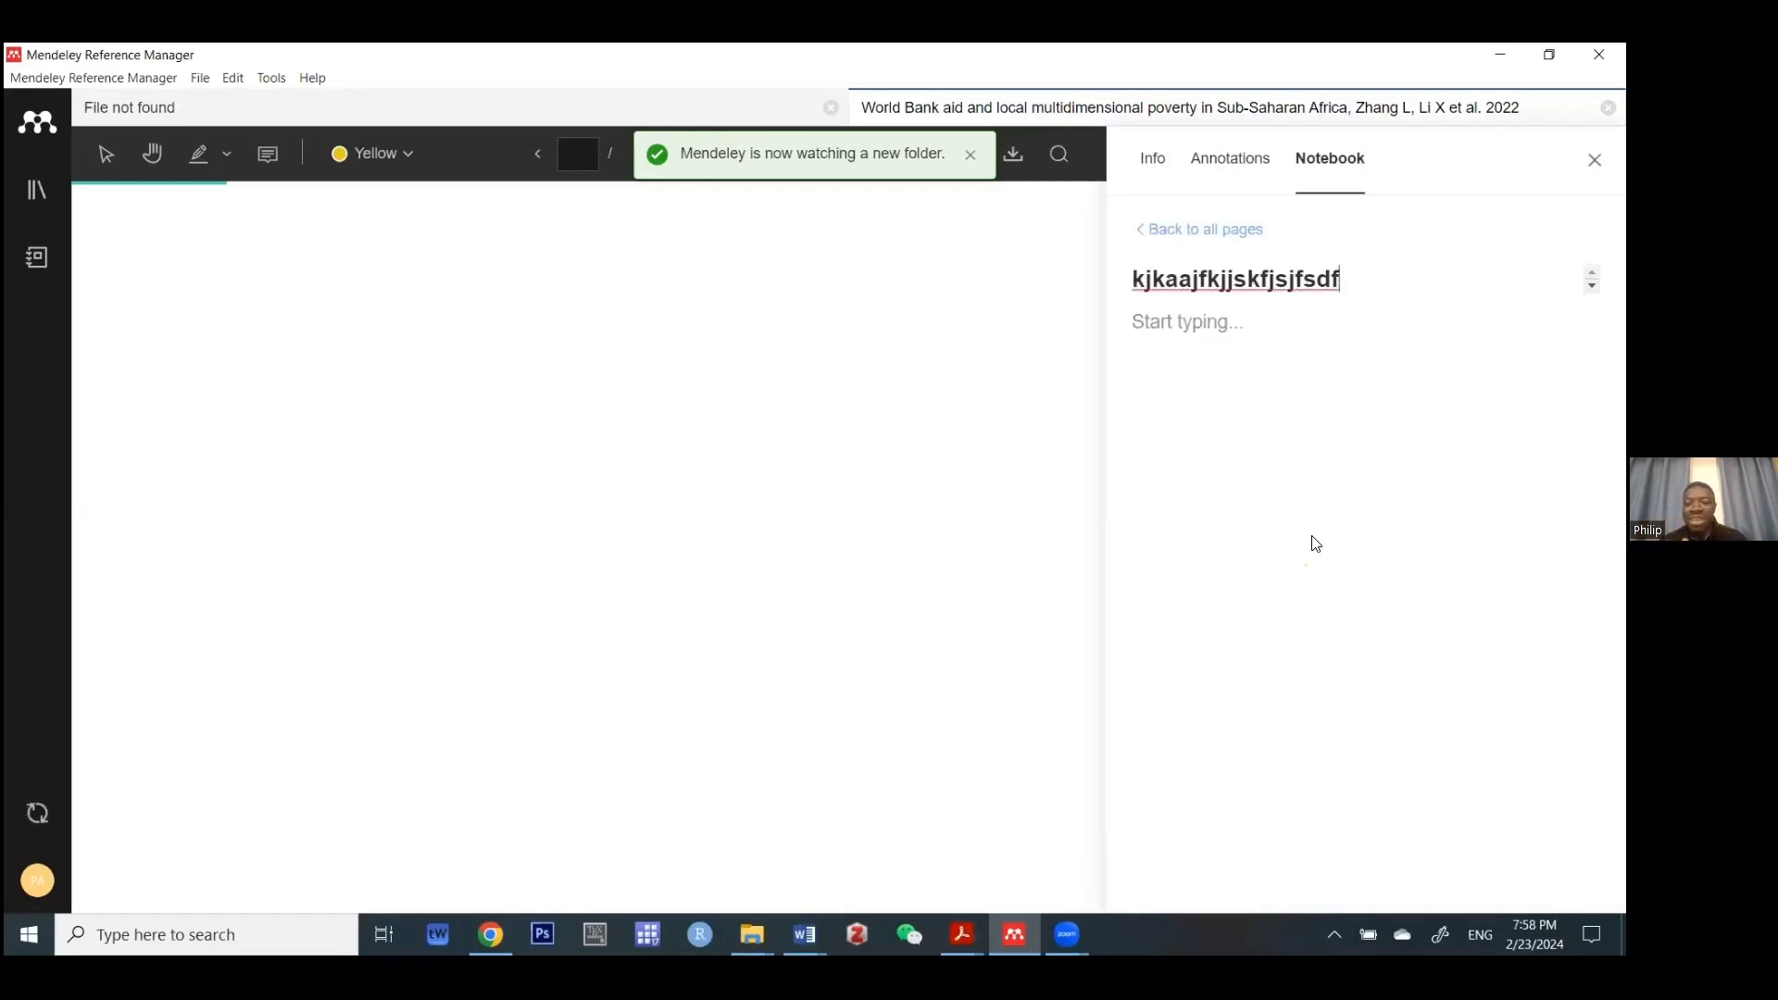
{"action": "key", "text": "BackSpace"}
{"action": "key", "text": "BackSpace"}
{"action": "key", "text": "BackSpace"}
{"action": "key", "text": "BackSpace"}
{"action": "key", "text": "BackSpace"}
{"action": "key", "text": "BackSpace"}
{"action": "key", "text": "BackSpace"}
{"action": "key", "text": "BackSpace"}
{"action": "key", "text": "BackSpace"}
{"action": "key", "text": "BackSpace"}
{"action": "key", "text": "BackSpace"}
{"action": "key", "text": "BackSpace"}
{"action": "key", "text": "BackSpace"}
{"action": "key", "text": "BackSpace"}
{"action": "key", "text": "BackSpace"}
{"action": "key", "text": "BackSpace"}
{"action": "key", "text": "BackSpace"}
{"action": "key", "text": "BackSpace"}
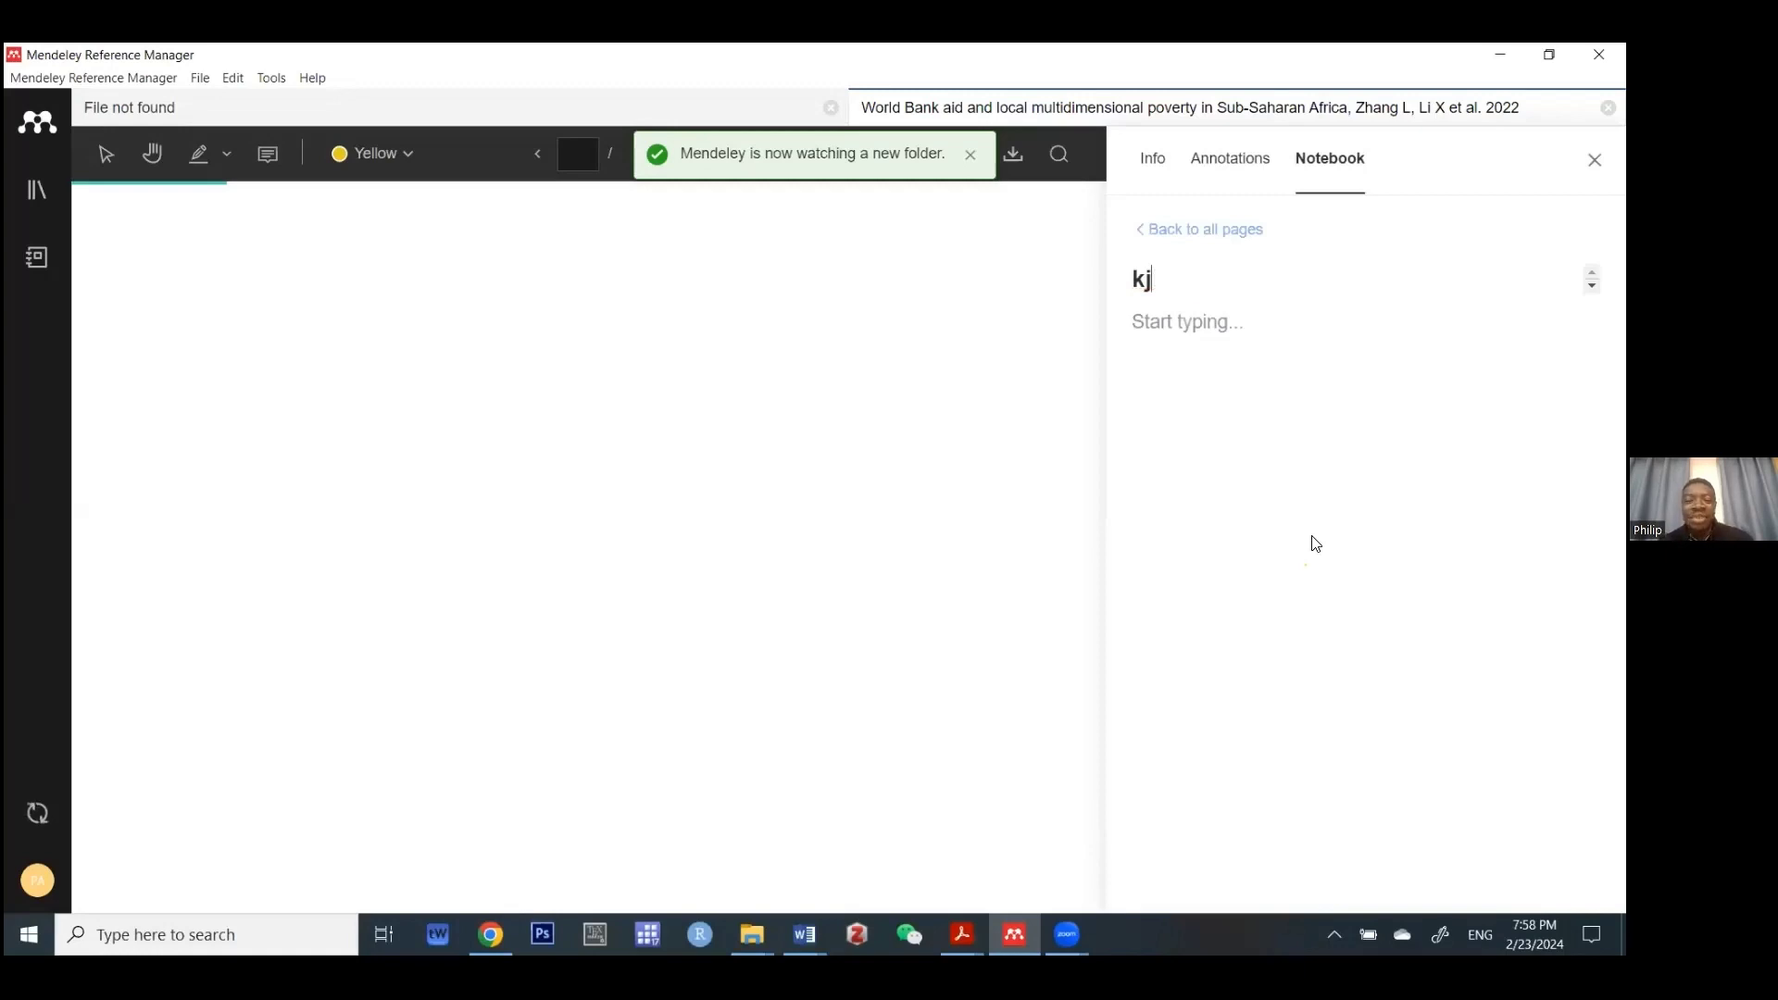
{"action": "double_click", "coordinate": [1142, 278]}
{"action": "key", "text": "BackSpace"}
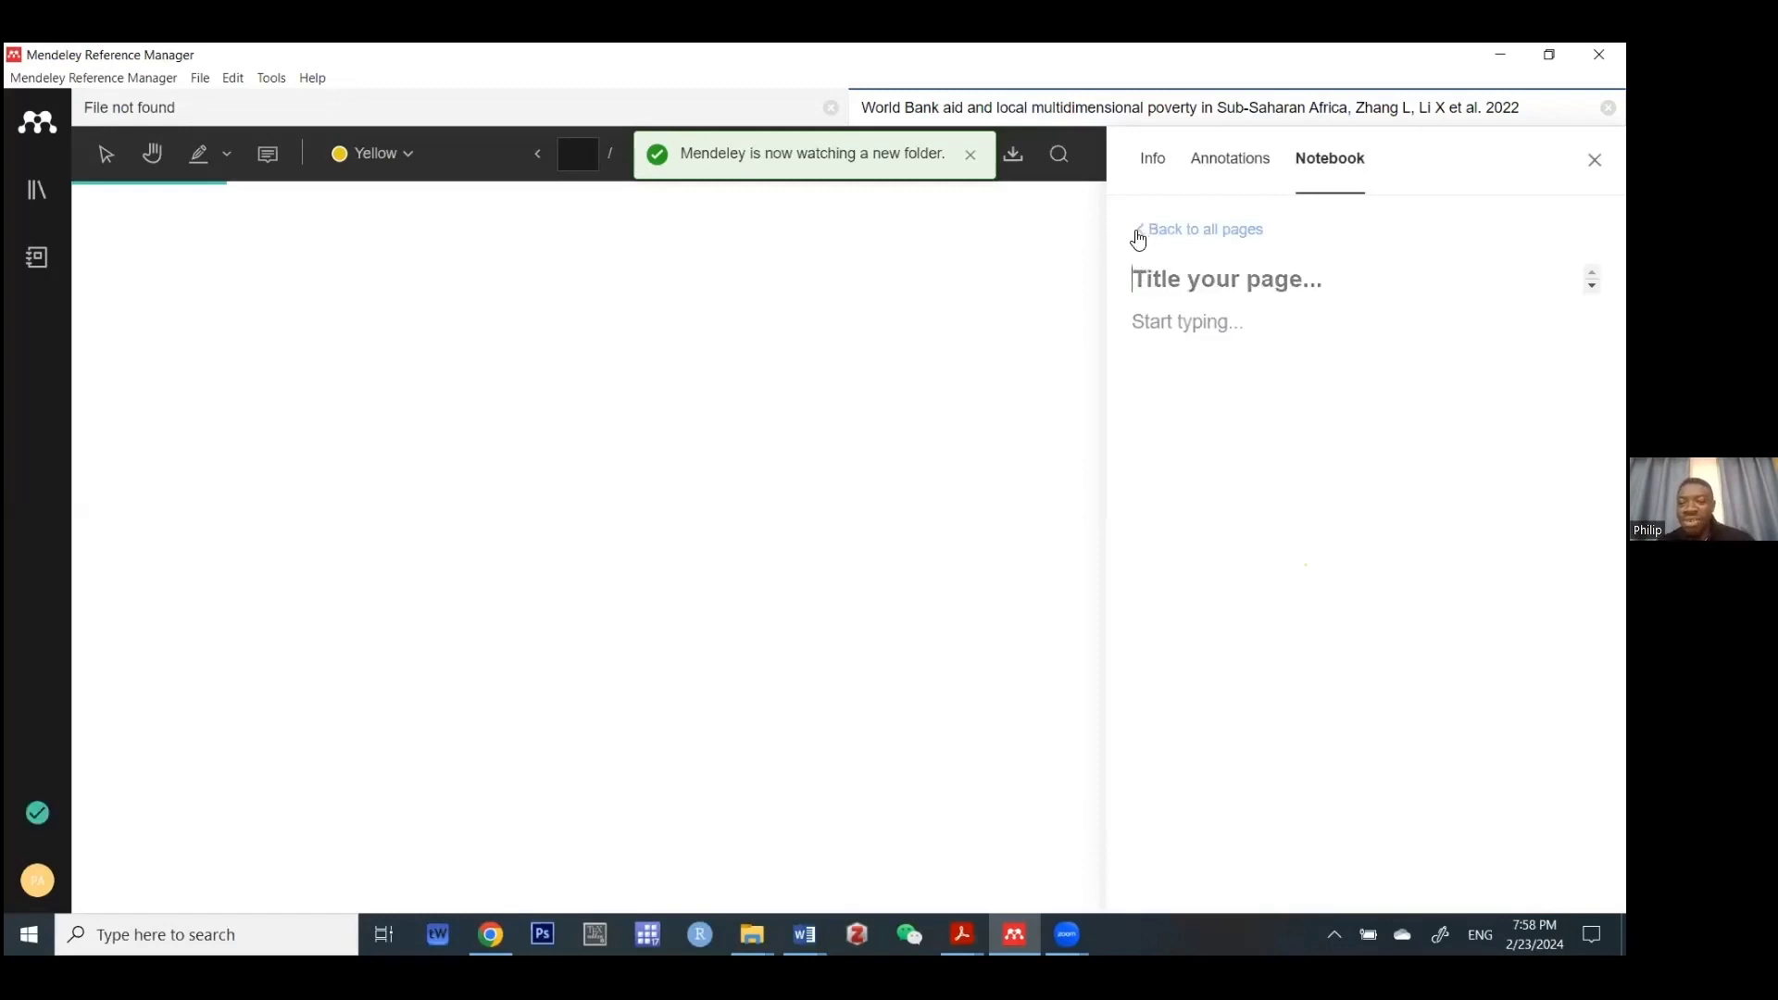
{"action": "left_click", "coordinate": [1139, 233]}
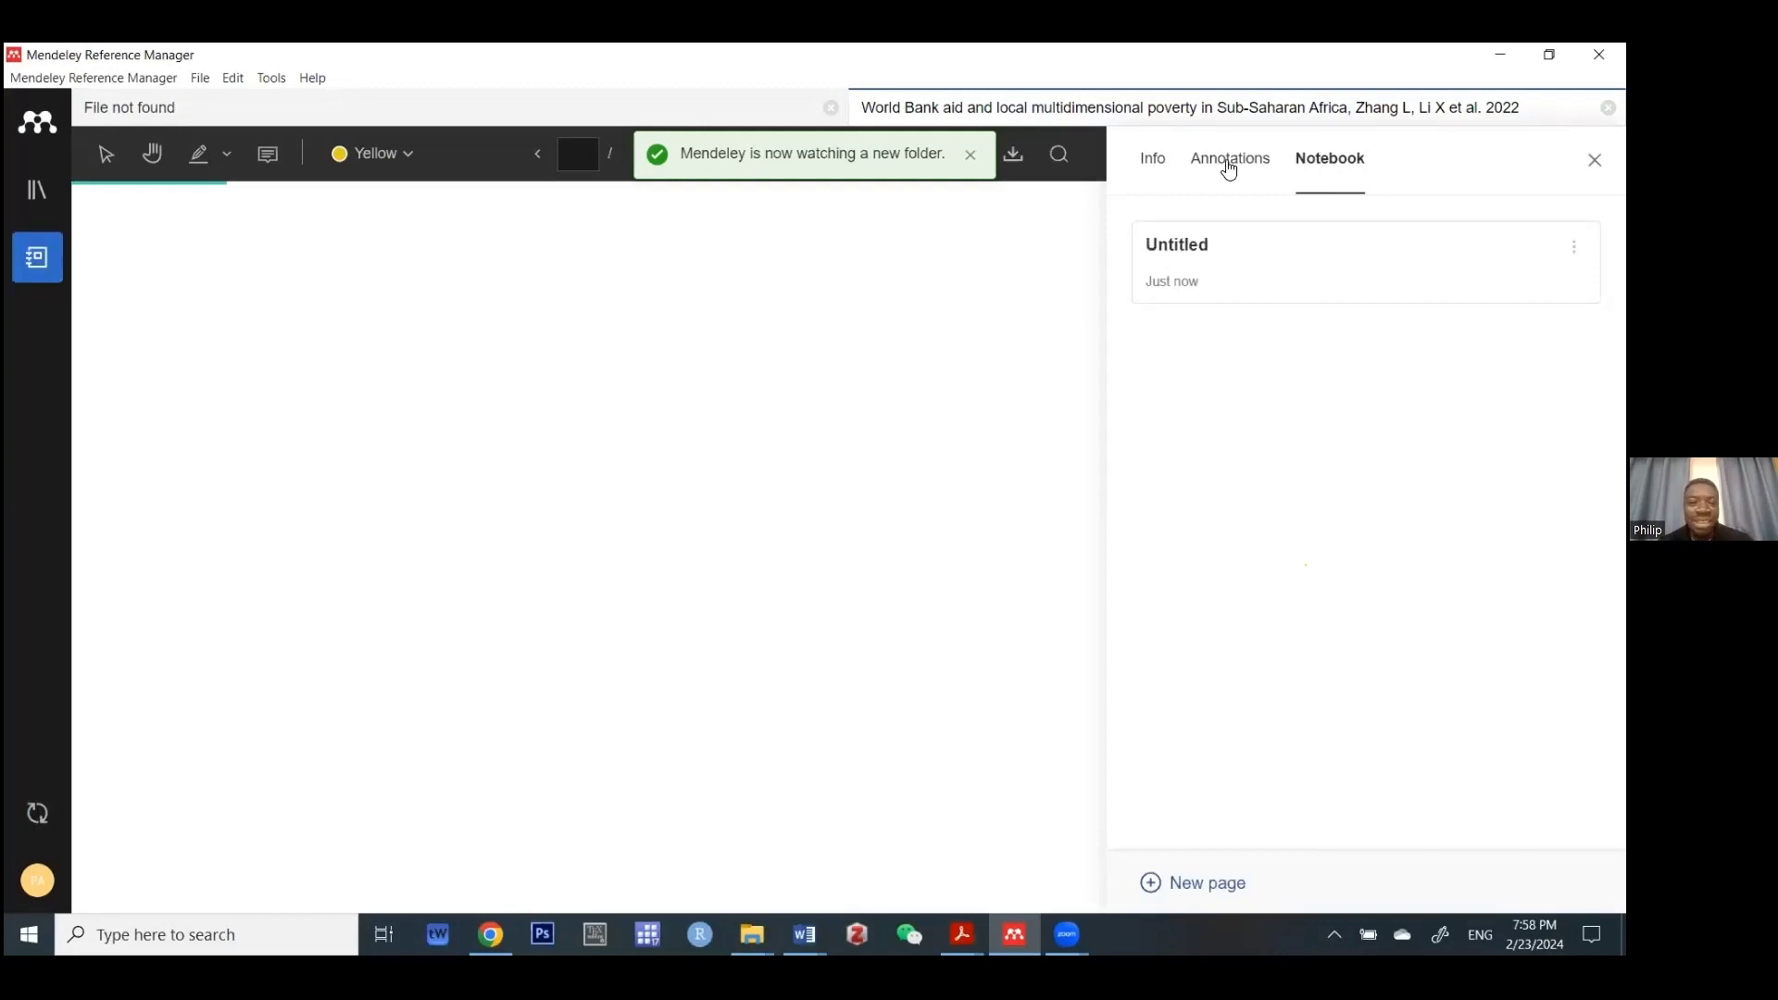
- Check the library, return to the World Bank aid paper, and look at the available highlighting options without choosing one
{"action": "left_click", "coordinate": [37, 190]}
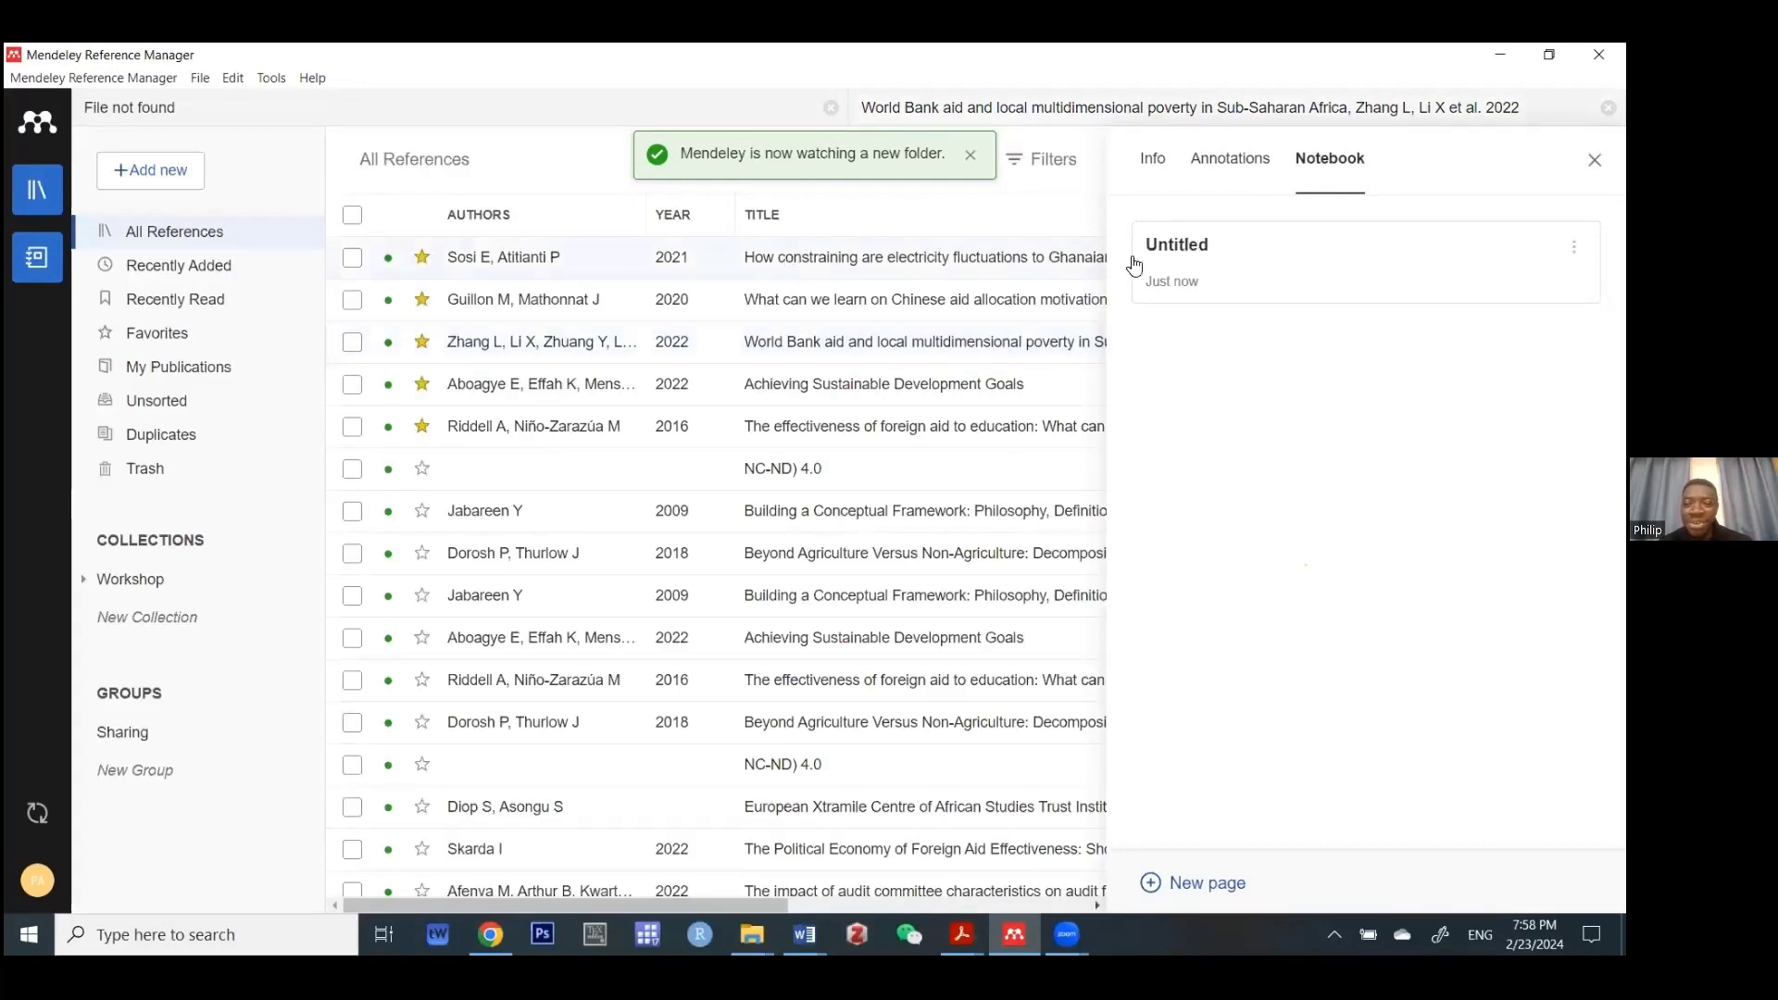
{"action": "left_click", "coordinate": [663, 356]}
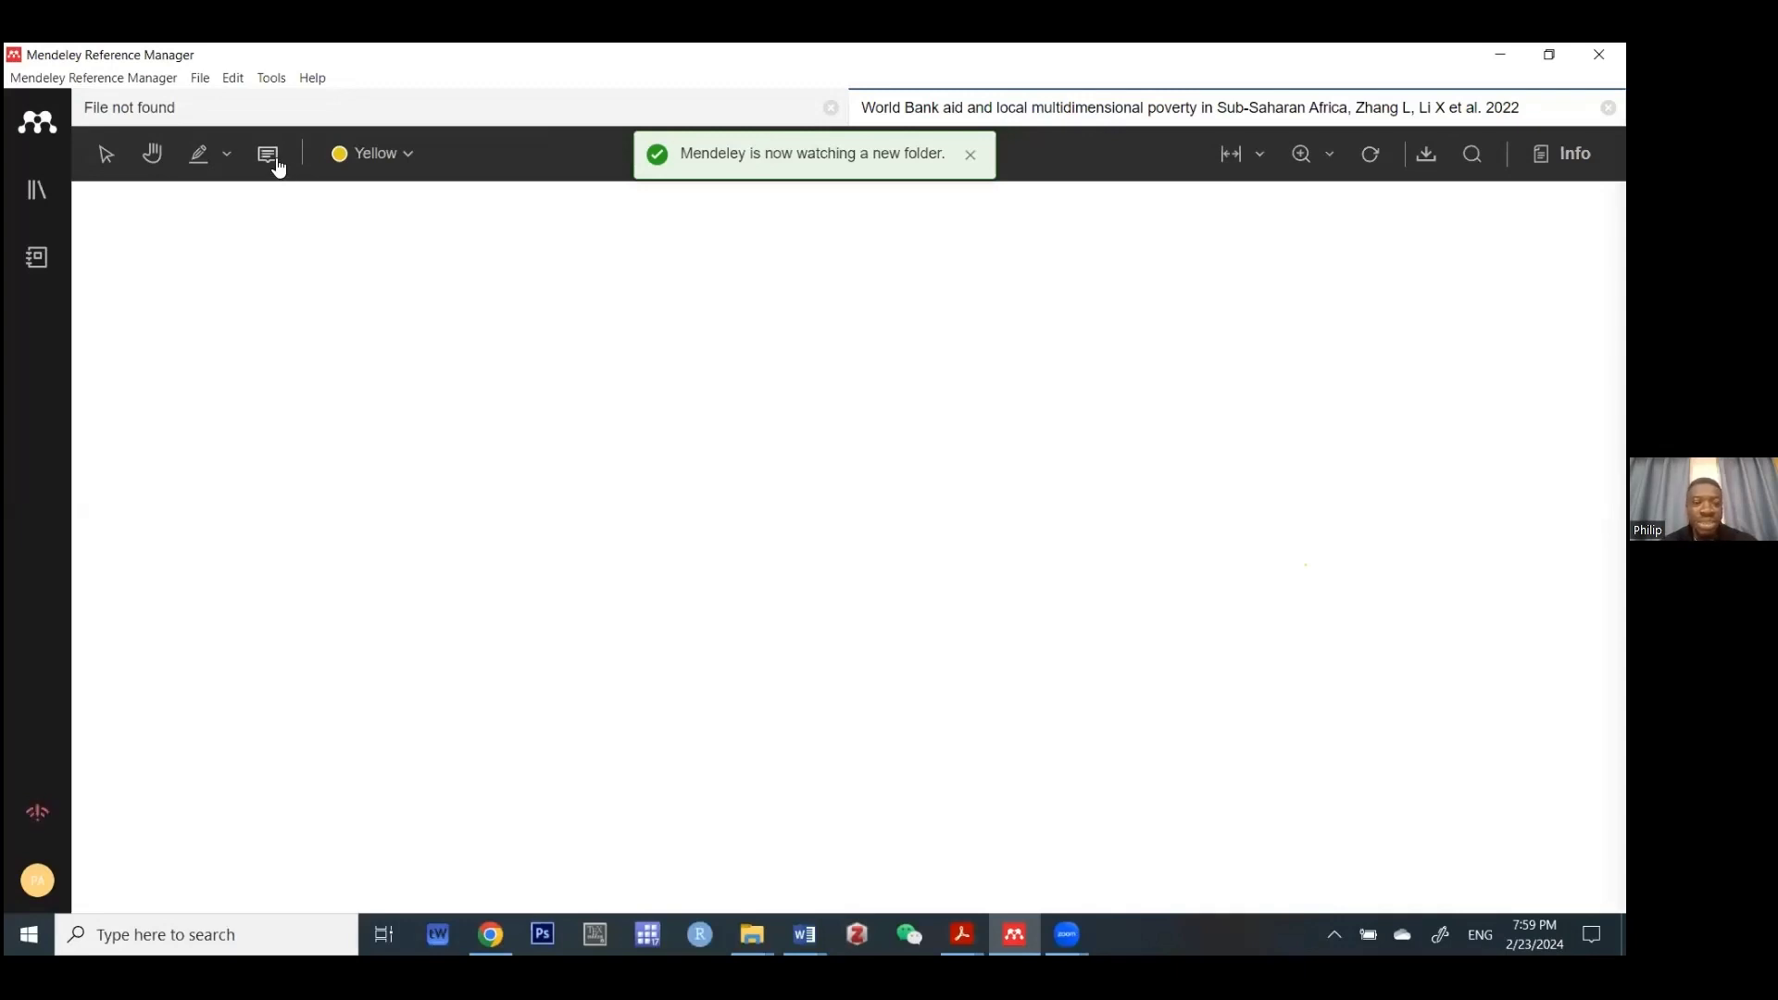
{"action": "left_click", "coordinate": [226, 156]}
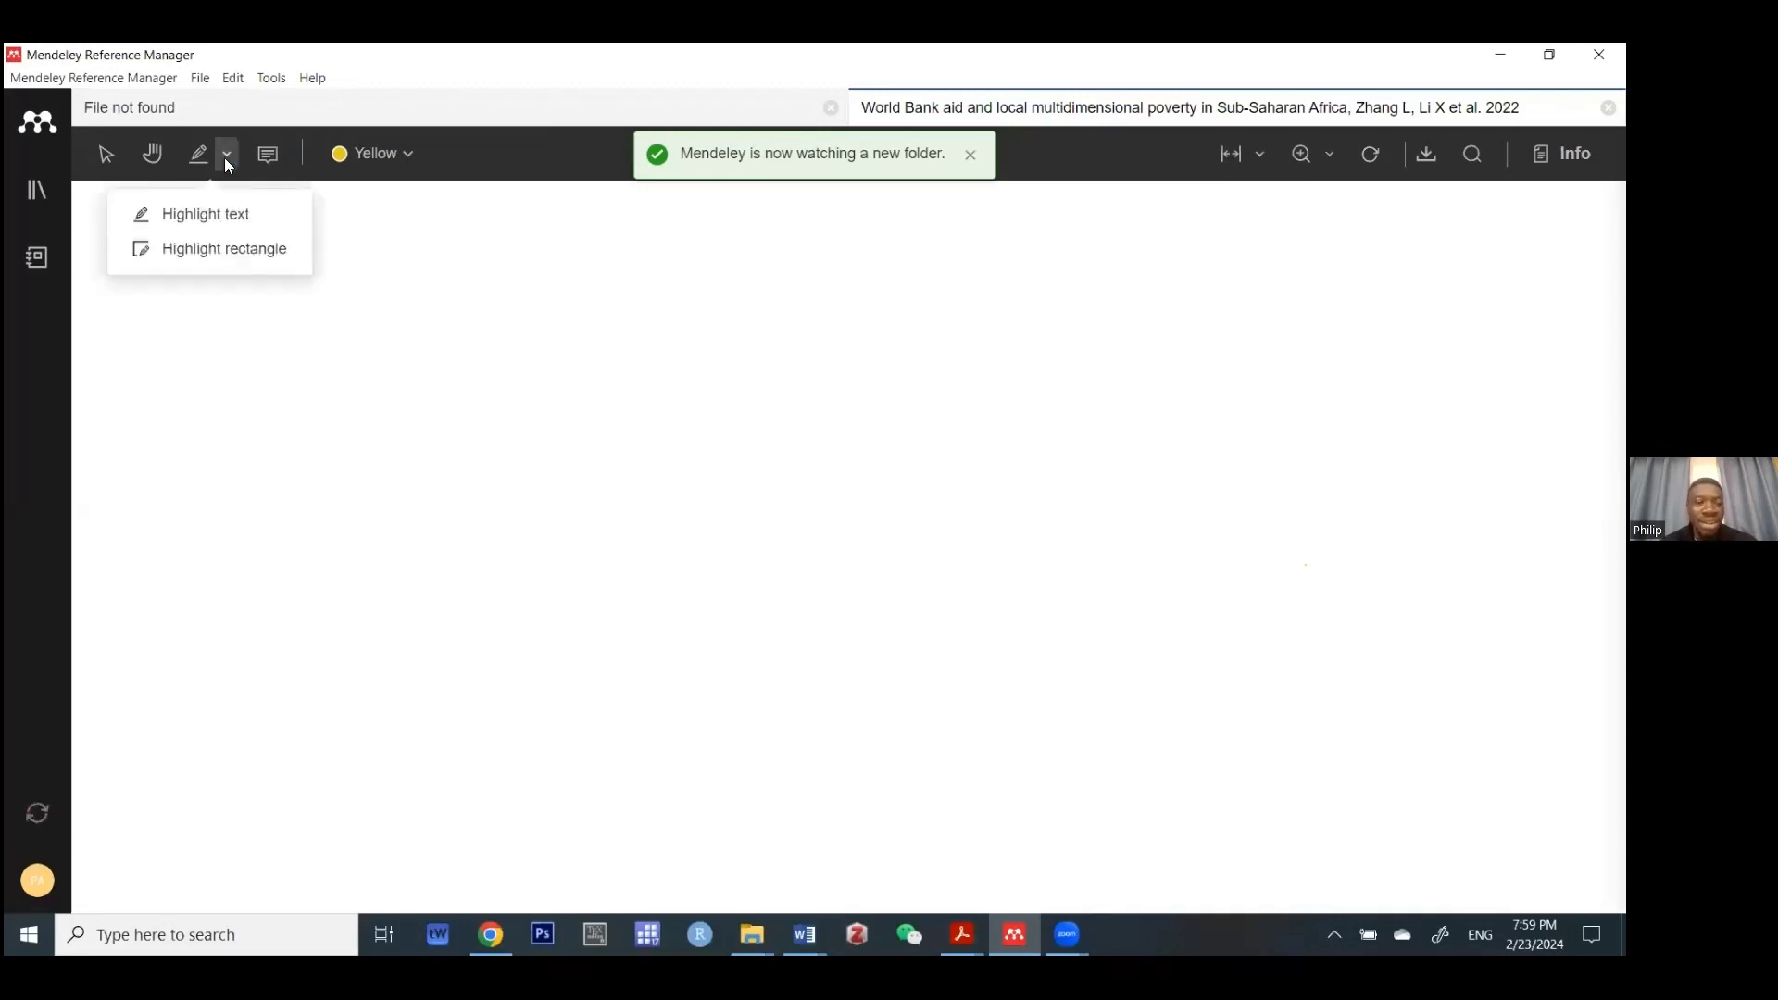
{"action": "left_click", "coordinate": [872, 540]}
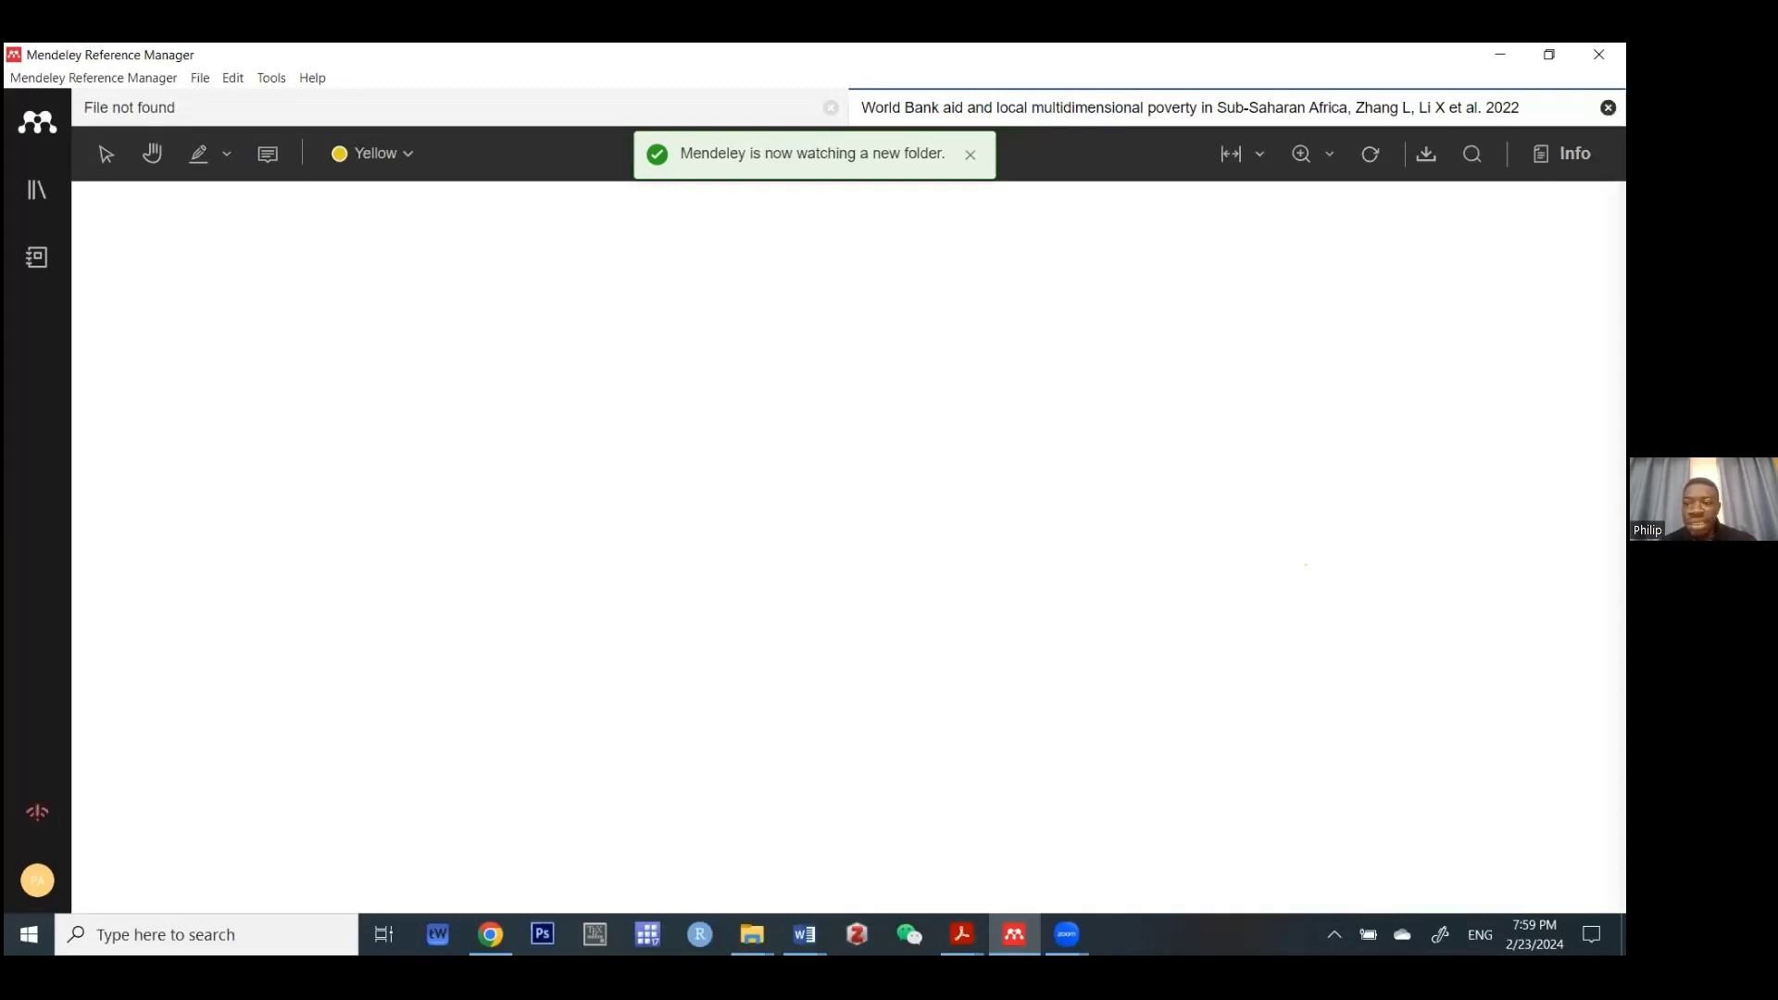
- Close the World Bank aid paper and open the PDF of "Building a Conceptual Framework: Philosophy, Definitions, and Procedure" from the library
{"action": "left_click", "coordinate": [1607, 108]}
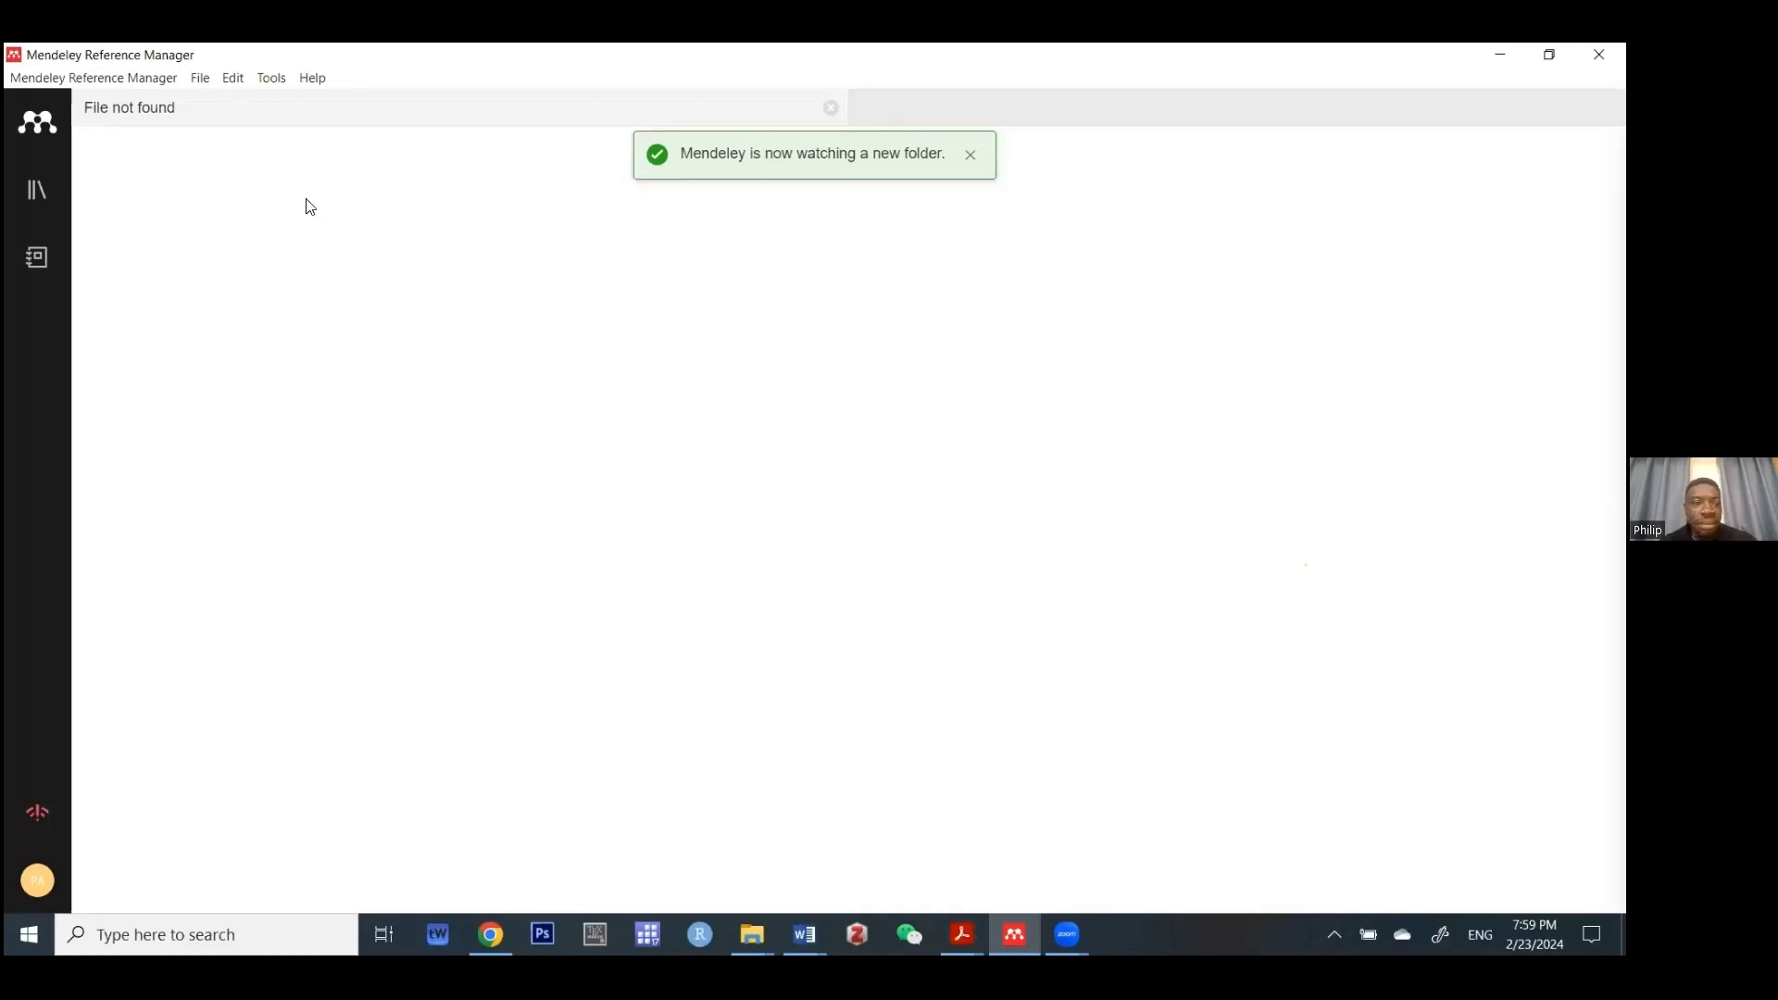
{"action": "left_click", "coordinate": [35, 199]}
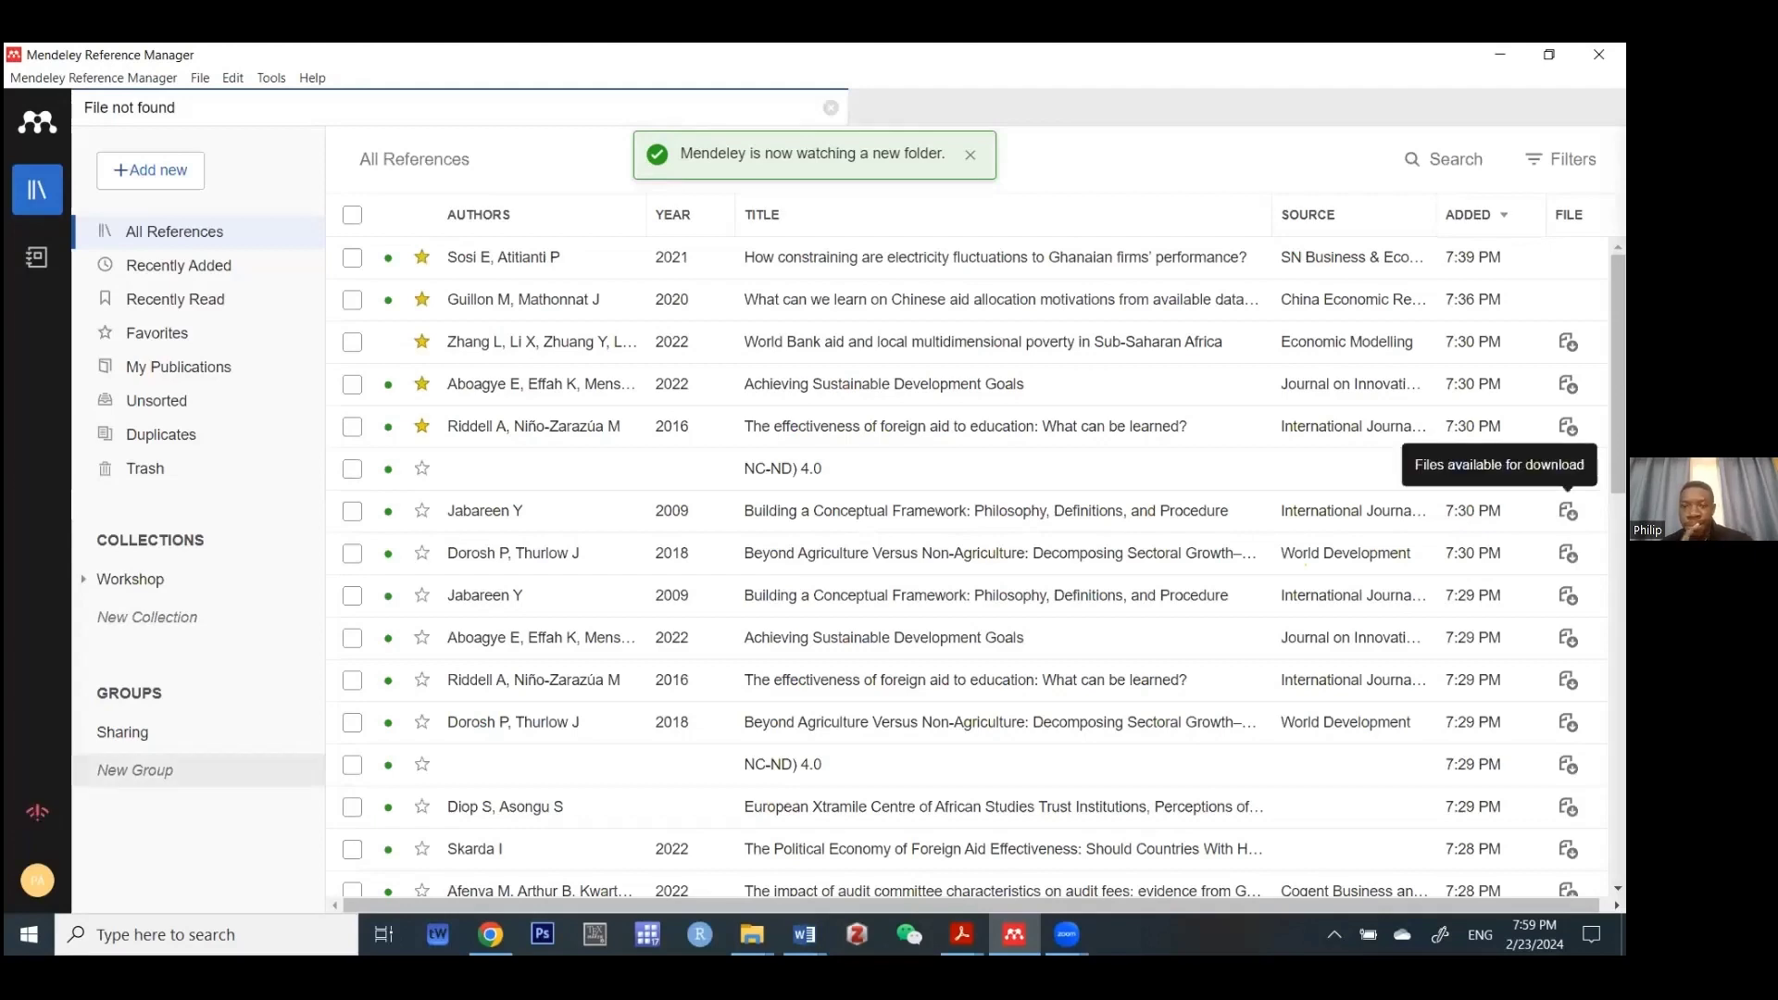
{"action": "left_click", "coordinate": [1568, 510]}
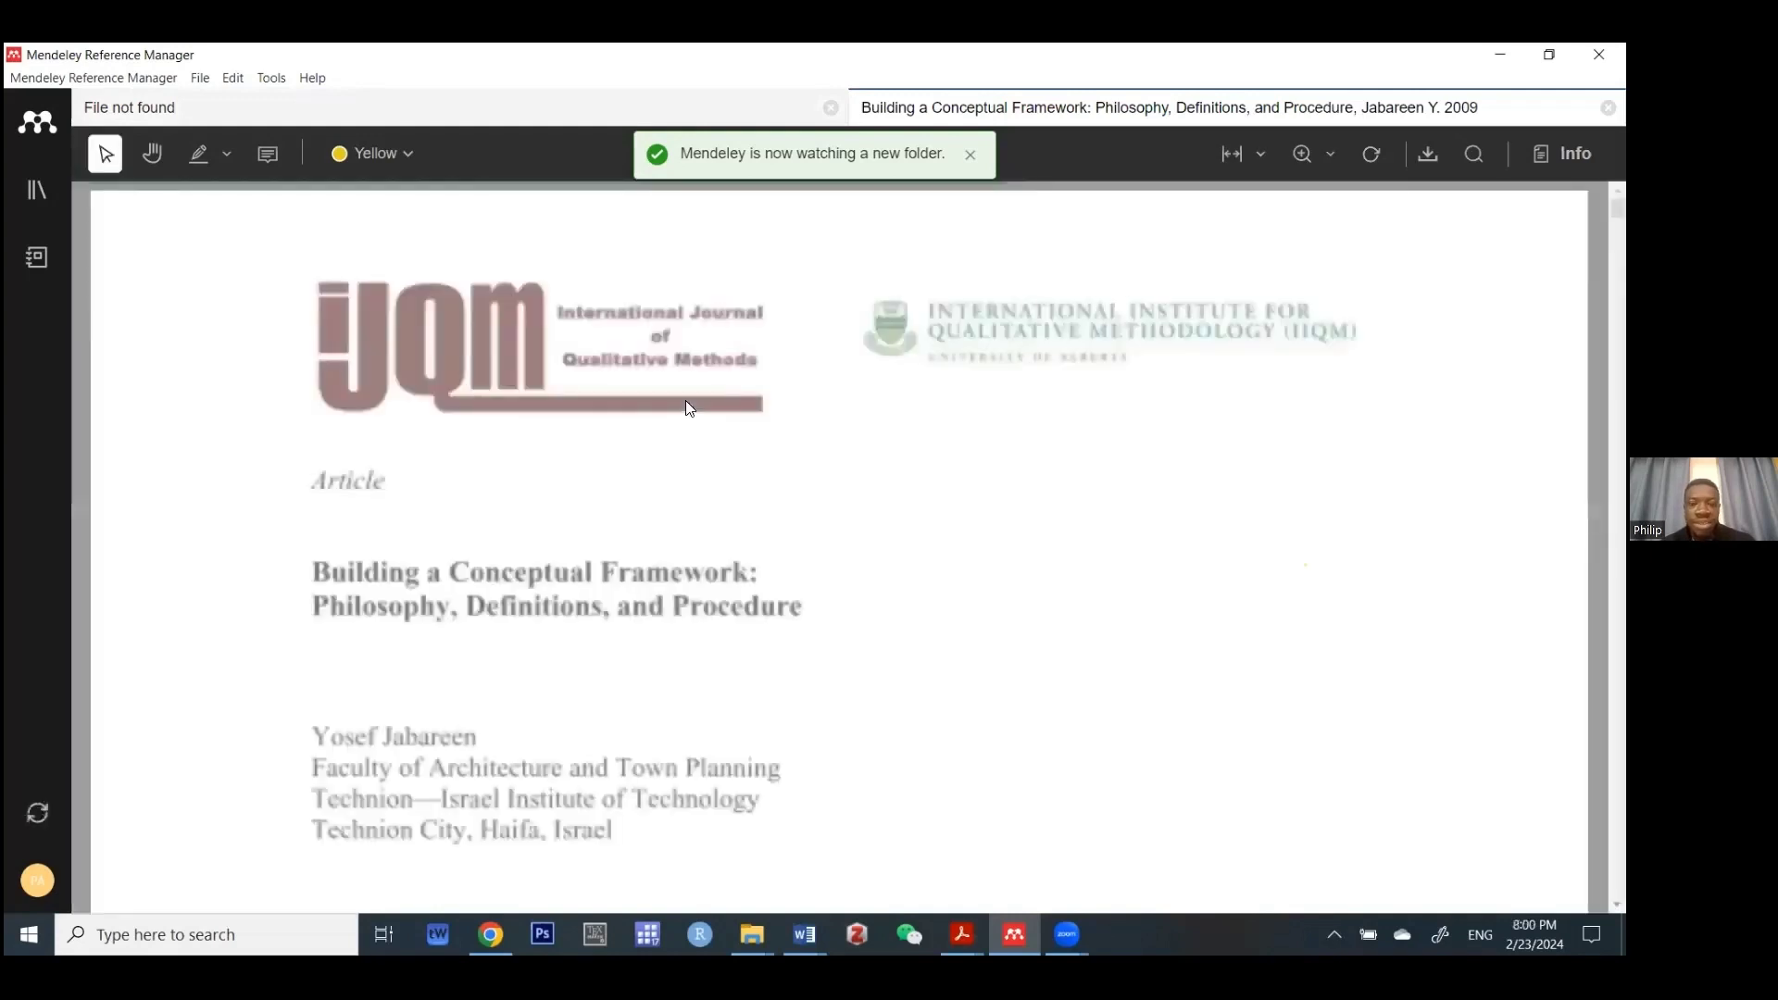
- Add a note reading "This is our workshop" at the start of the indented quotation above "Defining concept and conceptual framework"
{"action": "scroll", "coordinate": [723, 478], "scroll_direction": "down", "scroll_amount": 3}
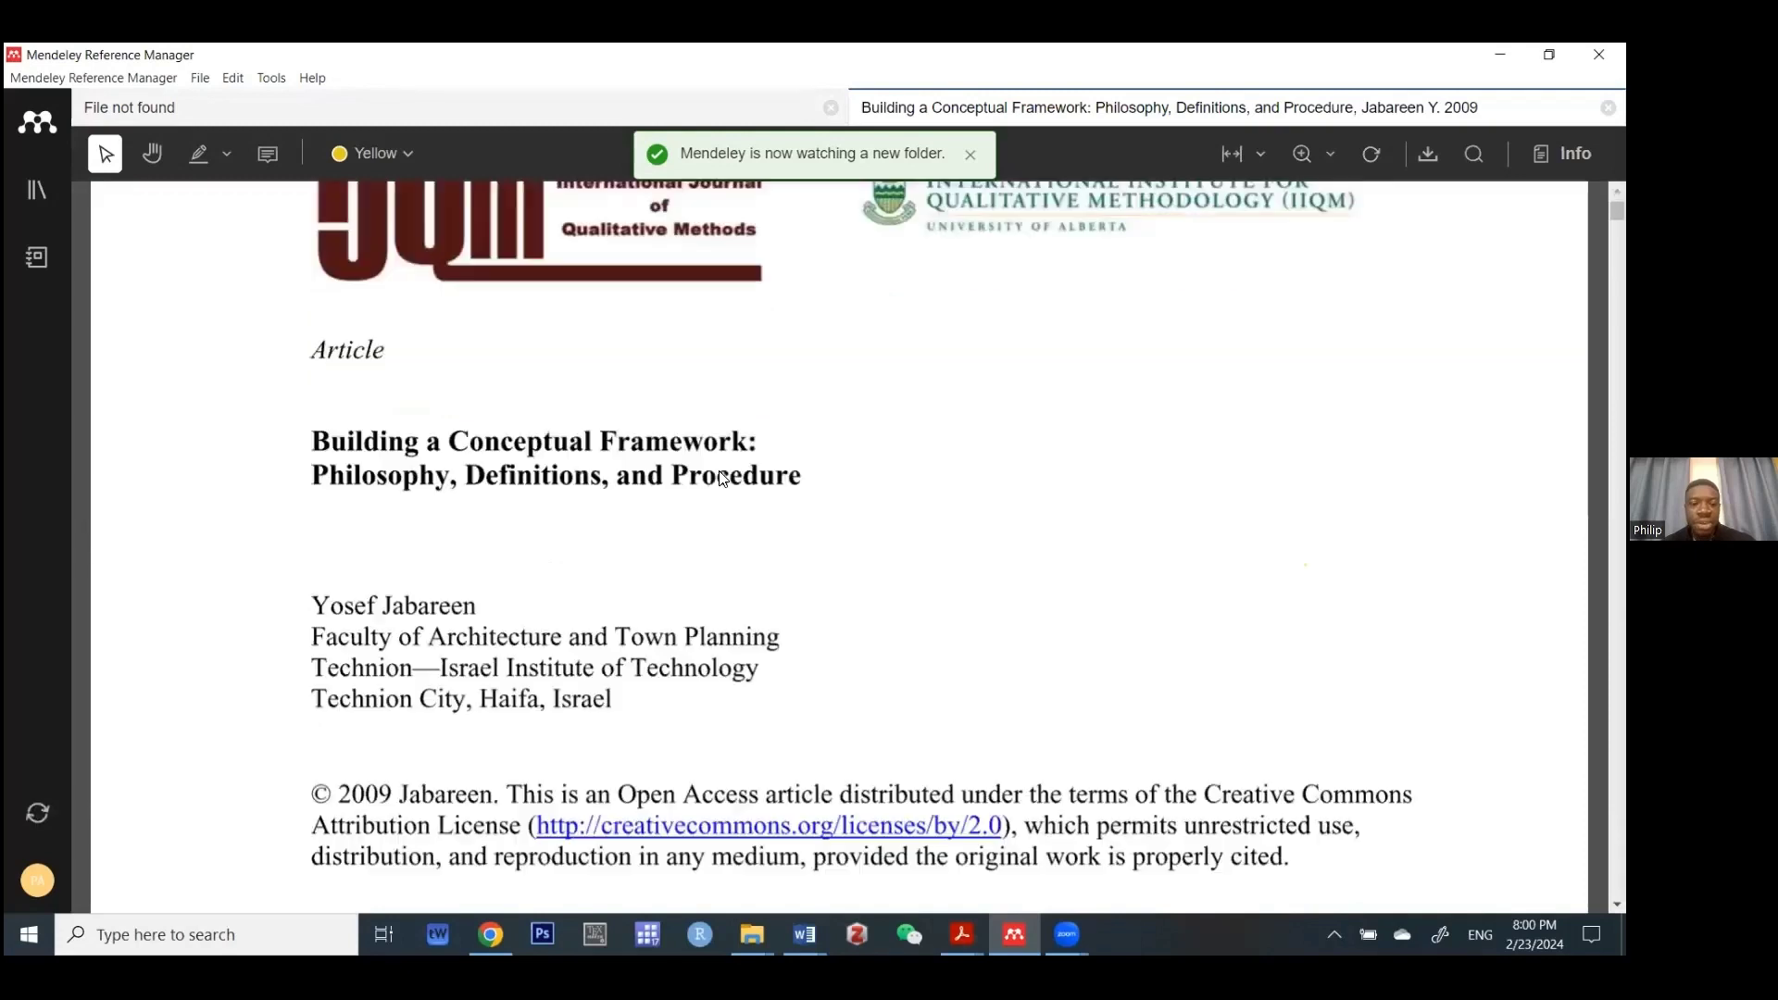
{"action": "scroll", "coordinate": [723, 479], "scroll_direction": "down", "scroll_amount": 2, "text": "ctrl"}
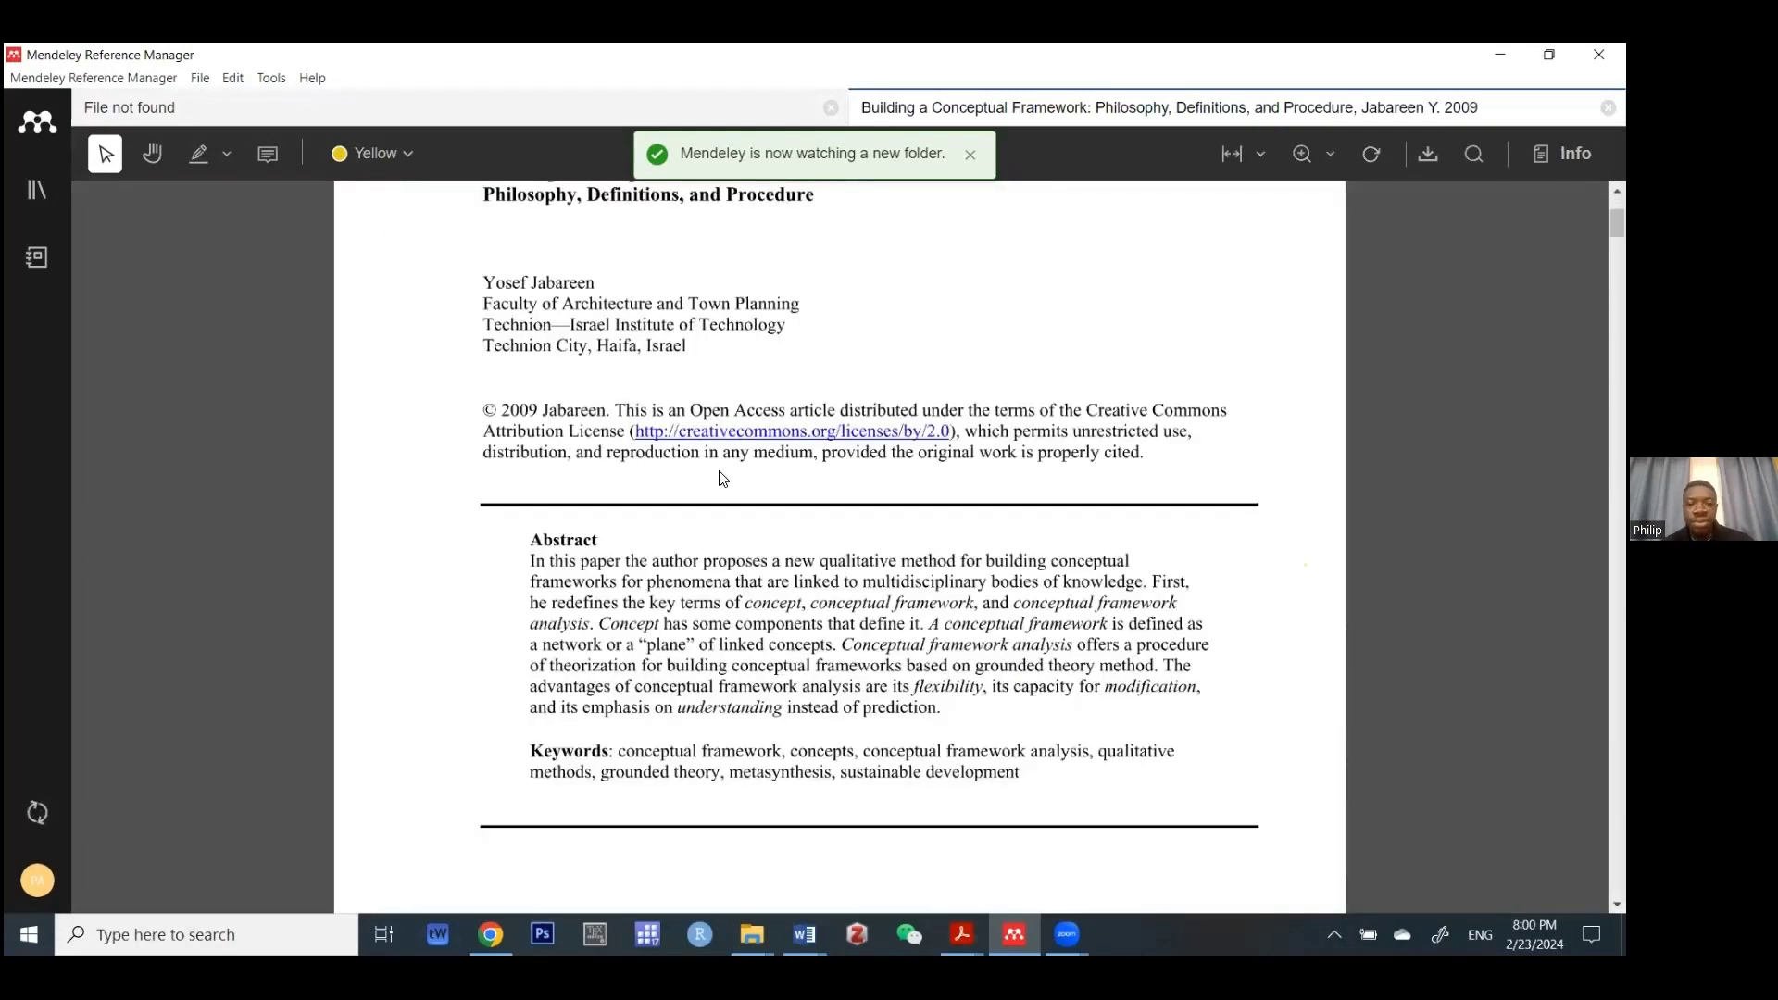
{"action": "scroll", "coordinate": [723, 479], "scroll_direction": "up", "scroll_amount": 3}
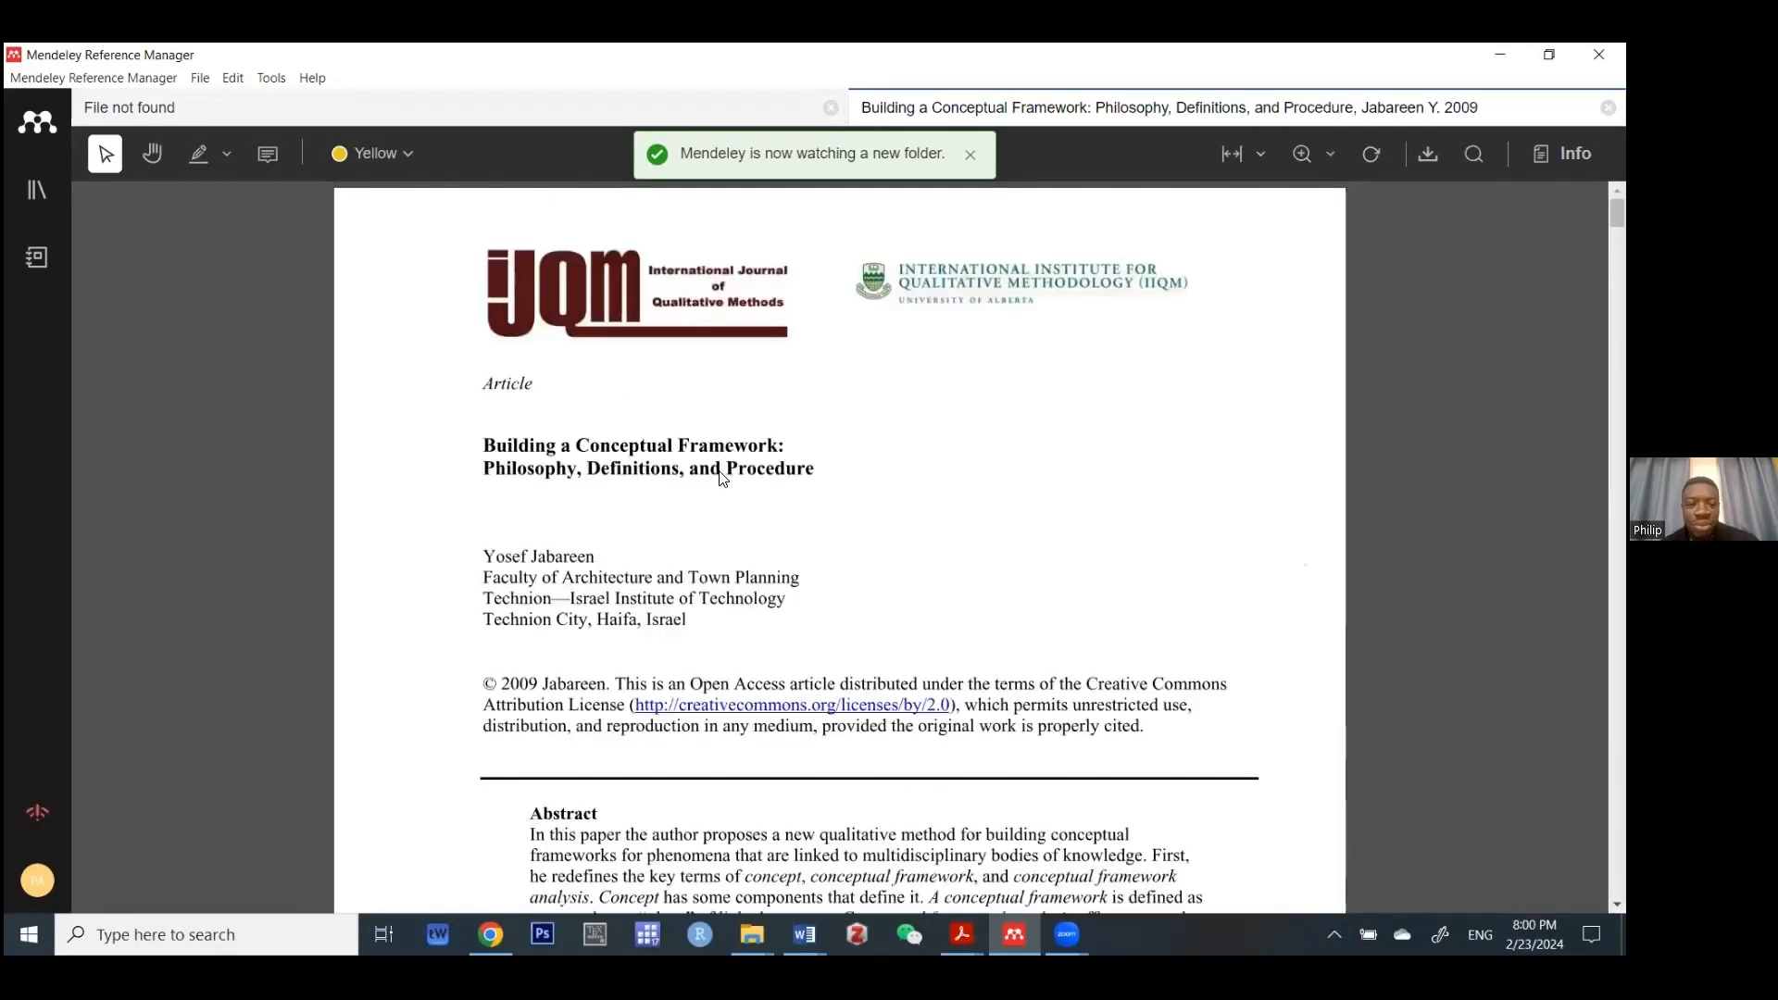
{"action": "scroll", "coordinate": [723, 478], "scroll_direction": "down", "scroll_amount": 8}
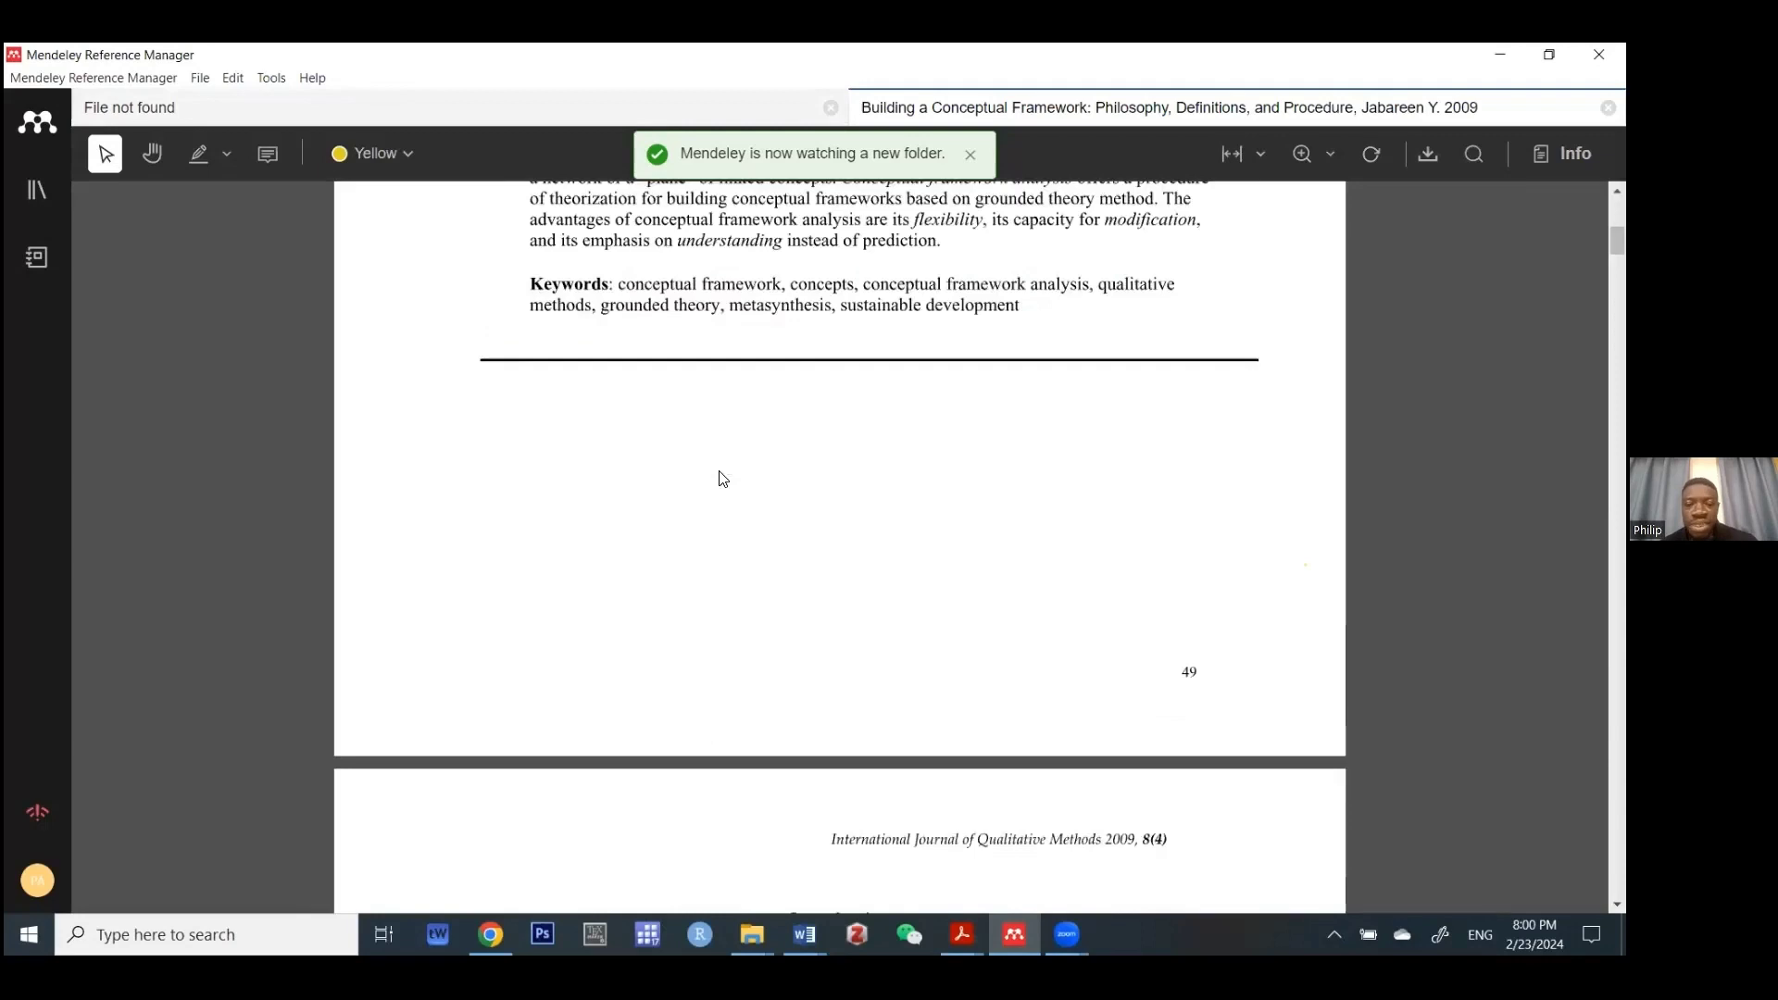
{"action": "scroll", "coordinate": [720, 478], "scroll_direction": "down", "scroll_amount": 10}
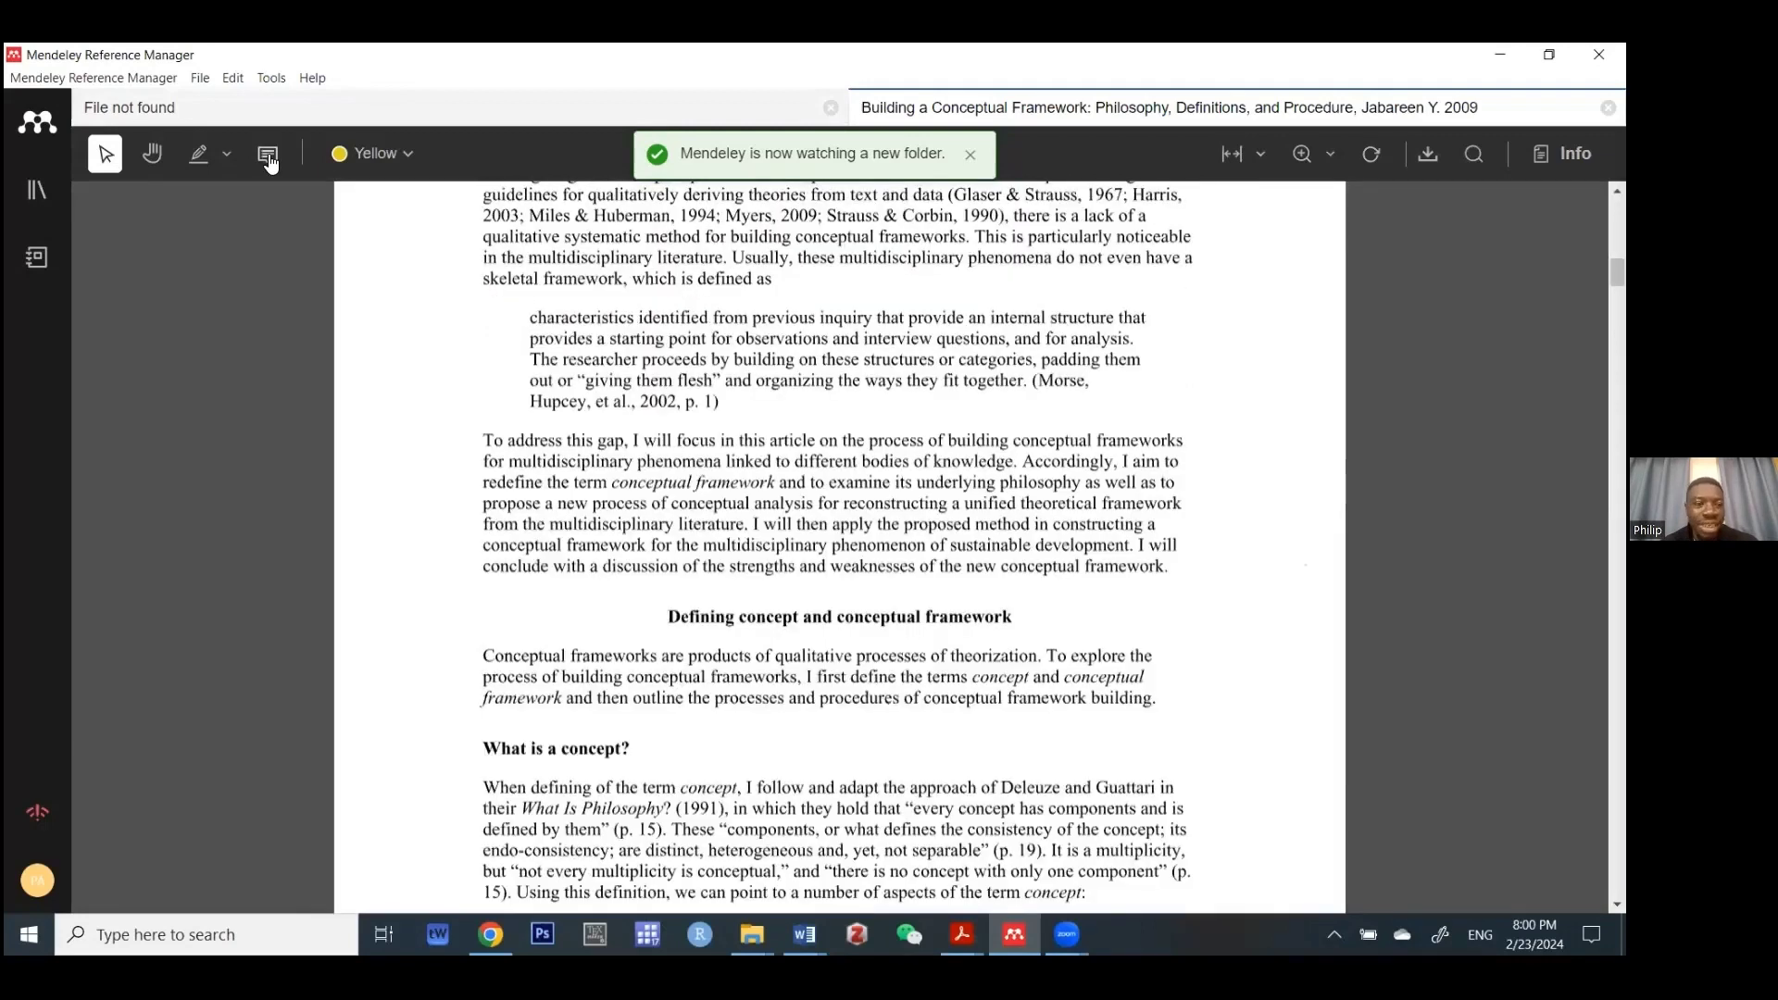
{"action": "left_click", "coordinate": [268, 157]}
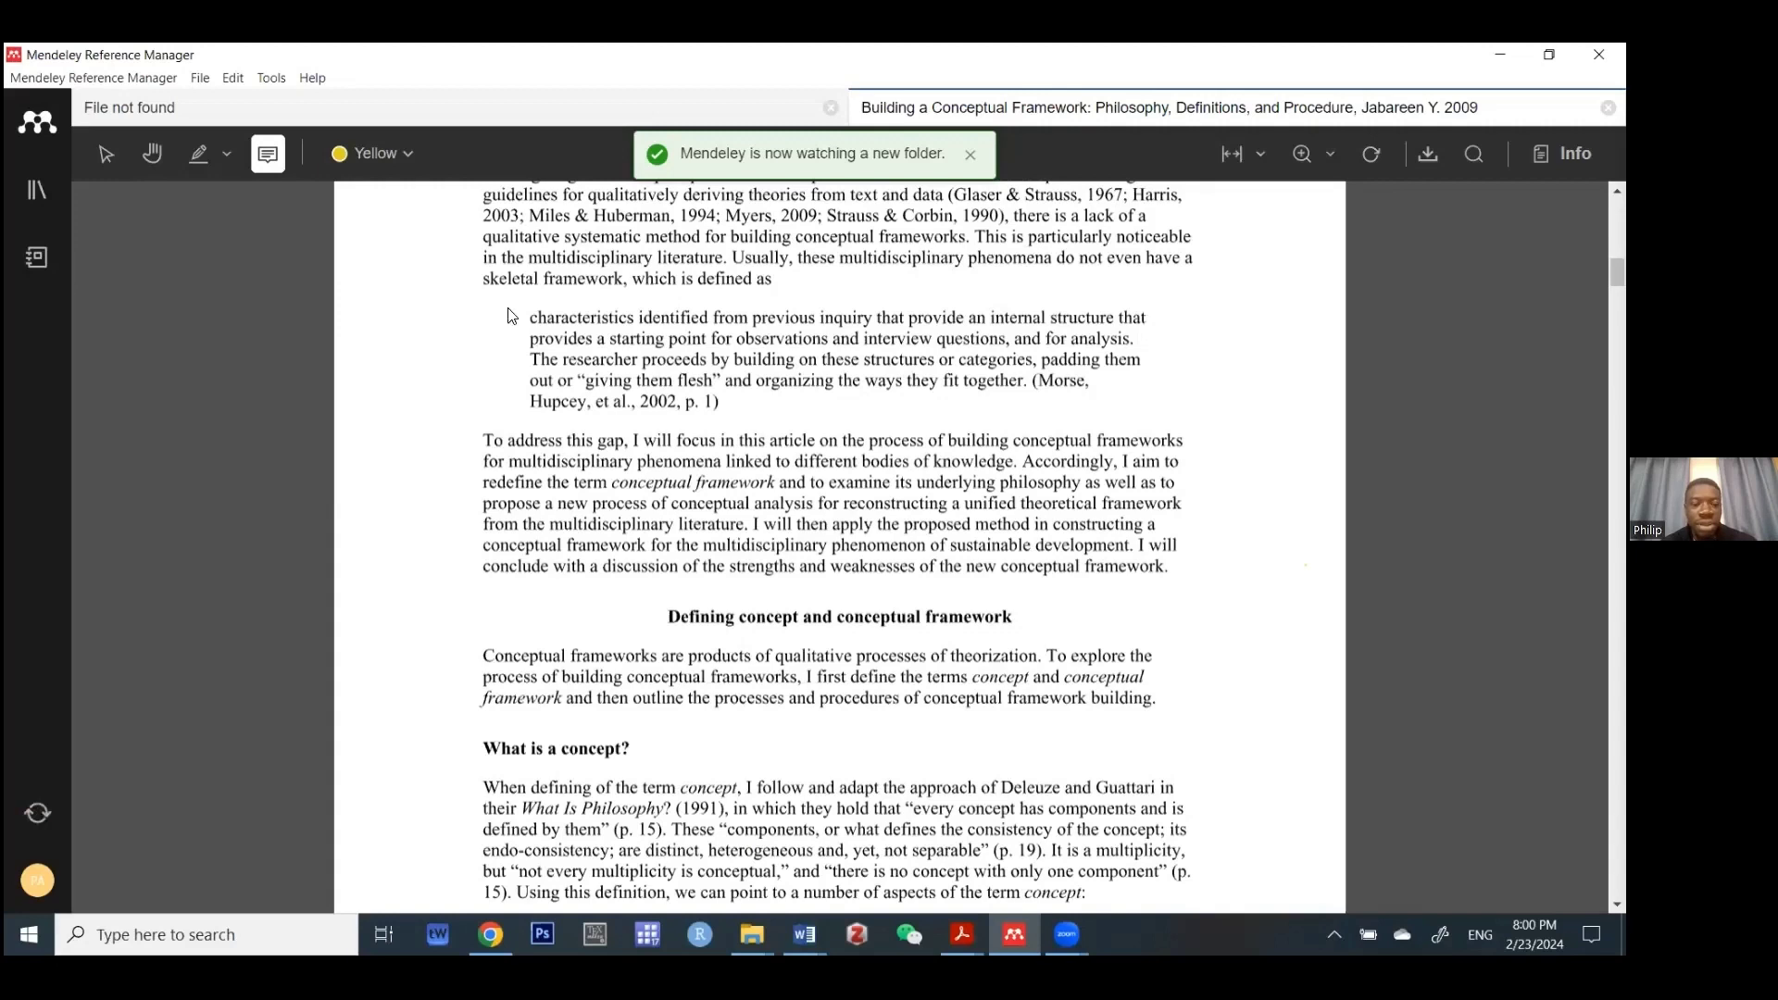
{"action": "left_click", "coordinate": [426, 402]}
{"action": "type", "text": "Thi"}
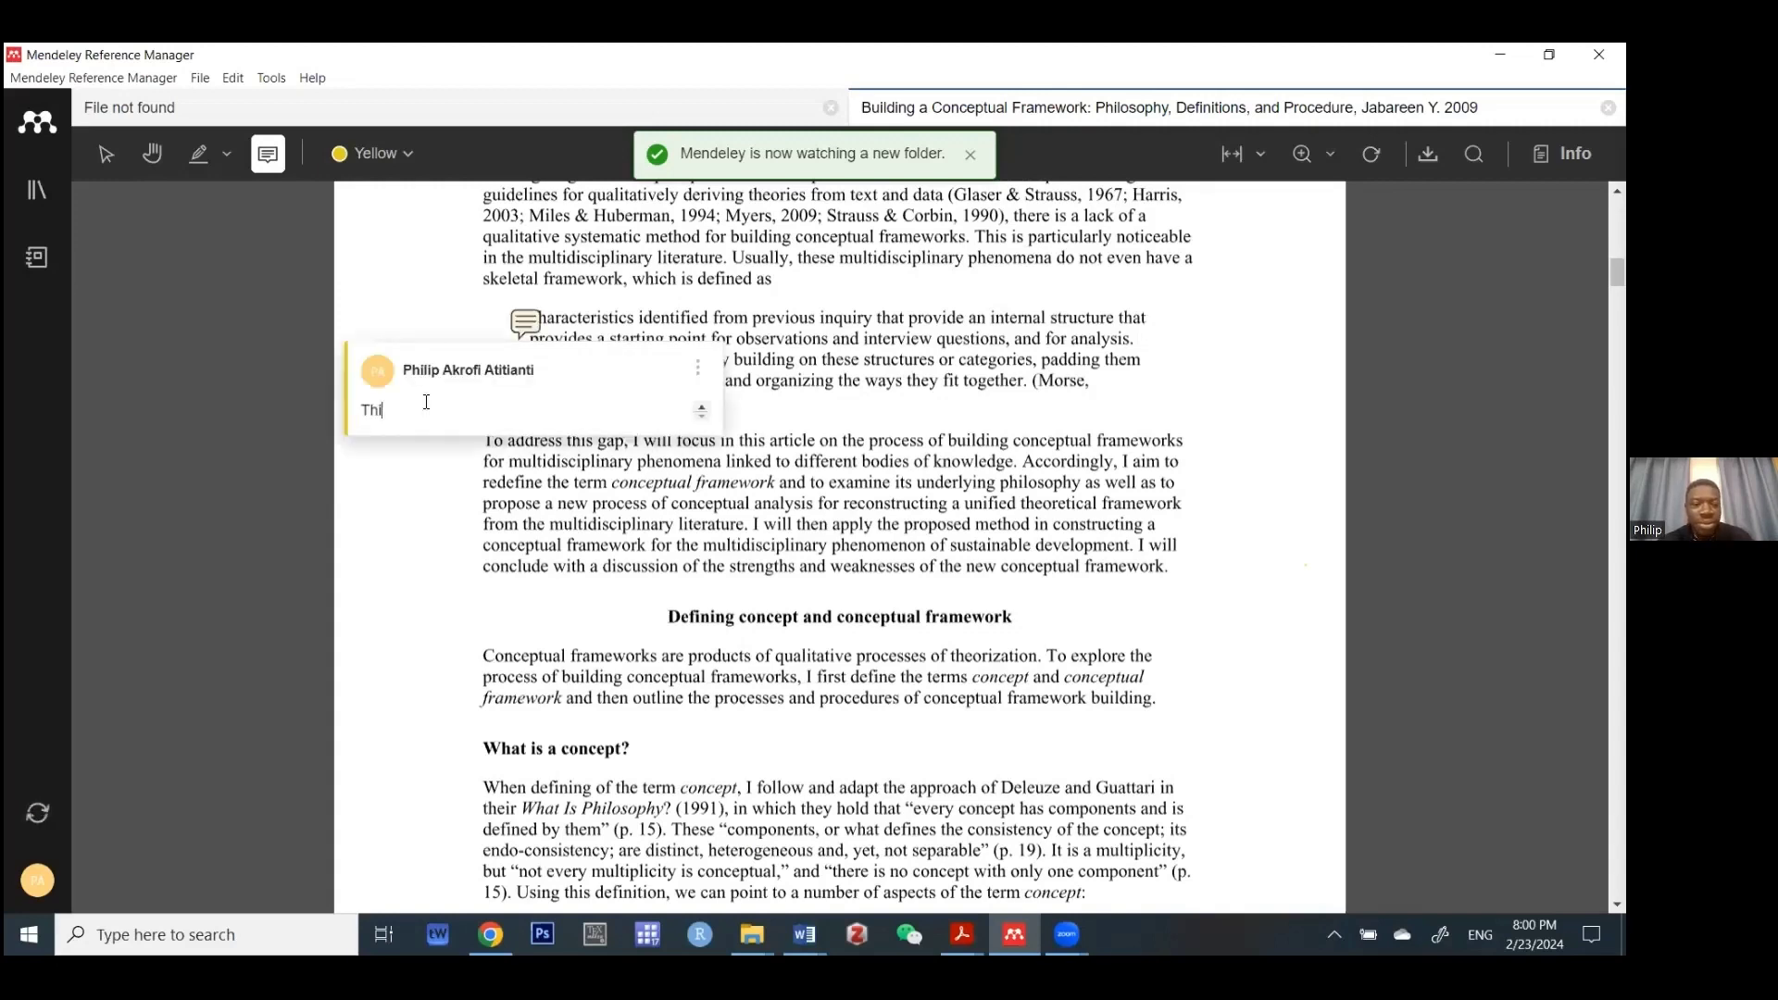
{"action": "type", "text": "s is our workshop"}
{"action": "key", "text": "Return"}
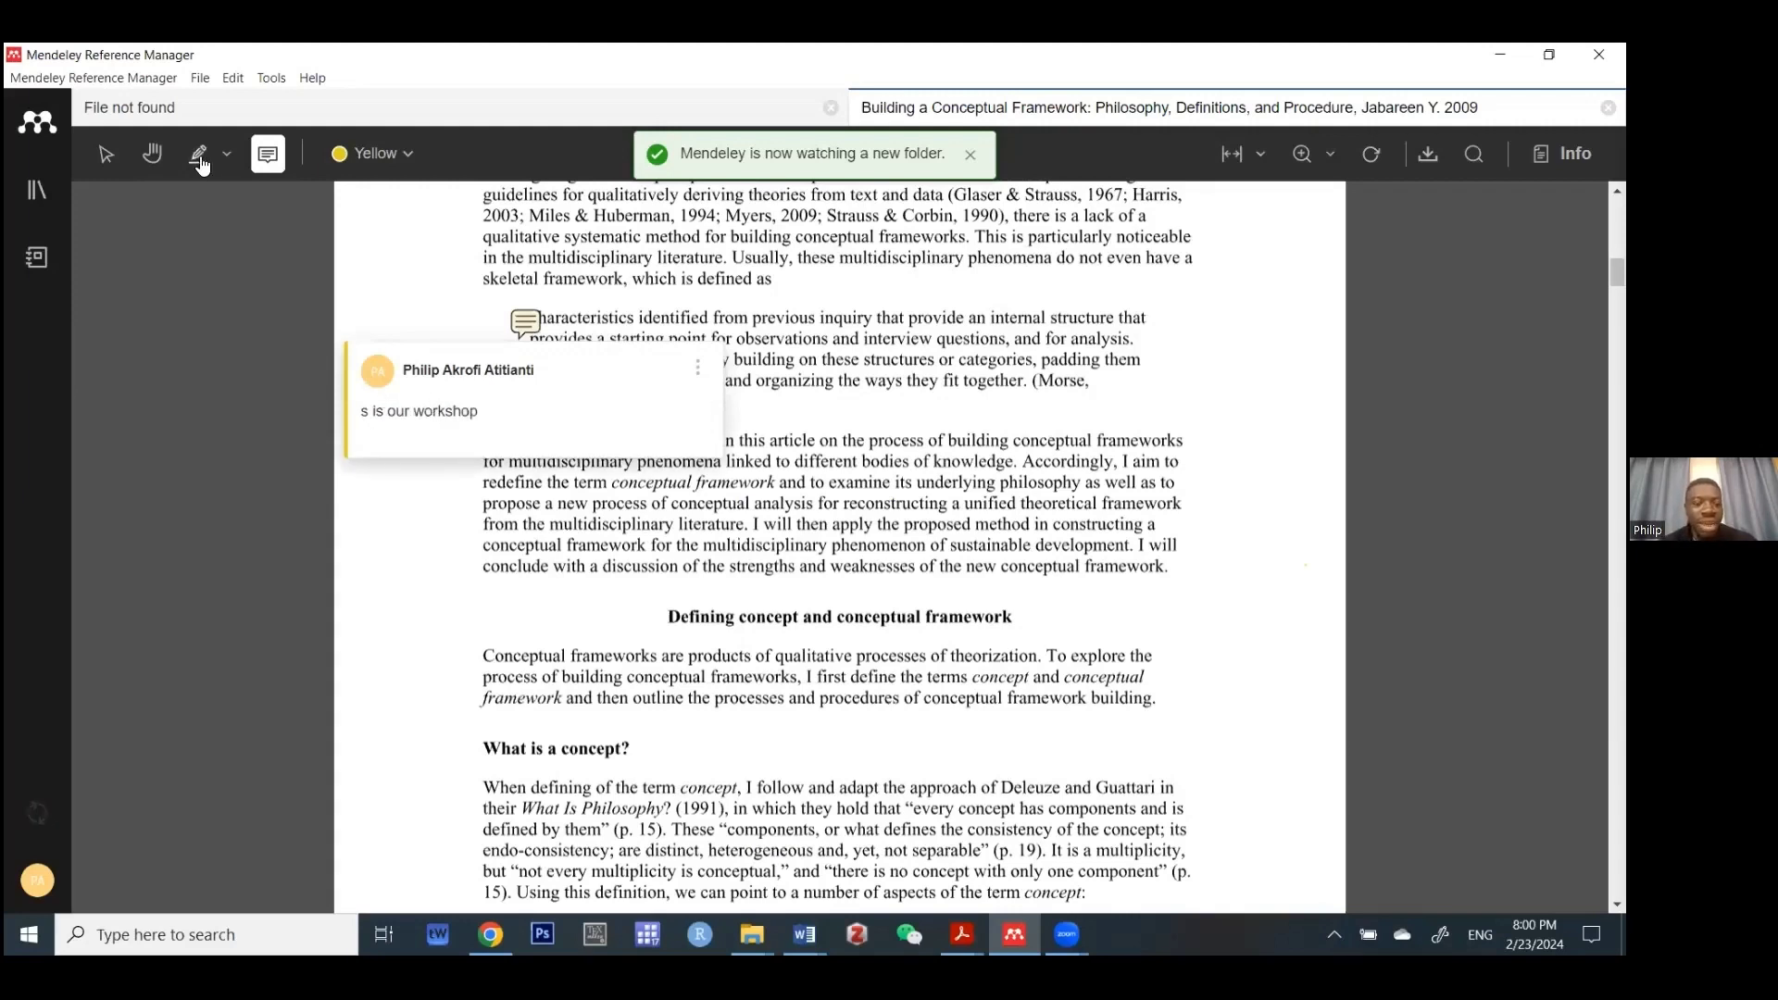
- Mark the paragraph beginning "To address this gap" with a yellow rectangle highlight
{"action": "left_click", "coordinate": [205, 159]}
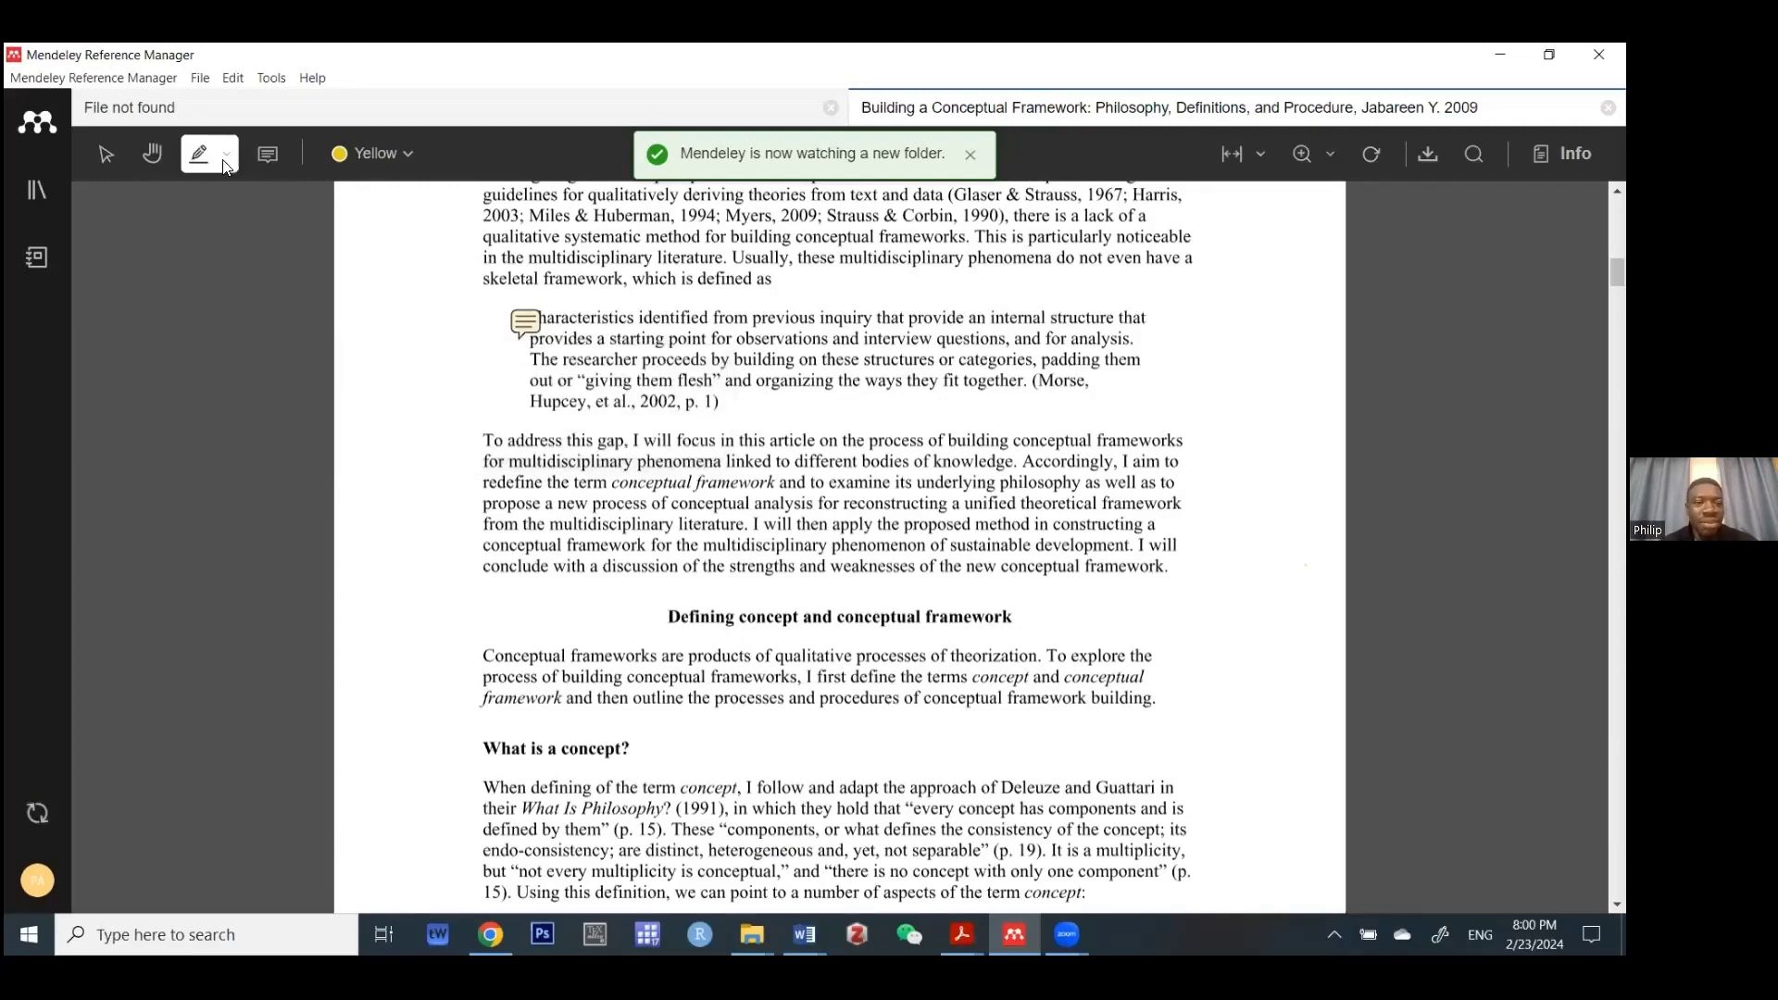
{"action": "left_click", "coordinate": [226, 163]}
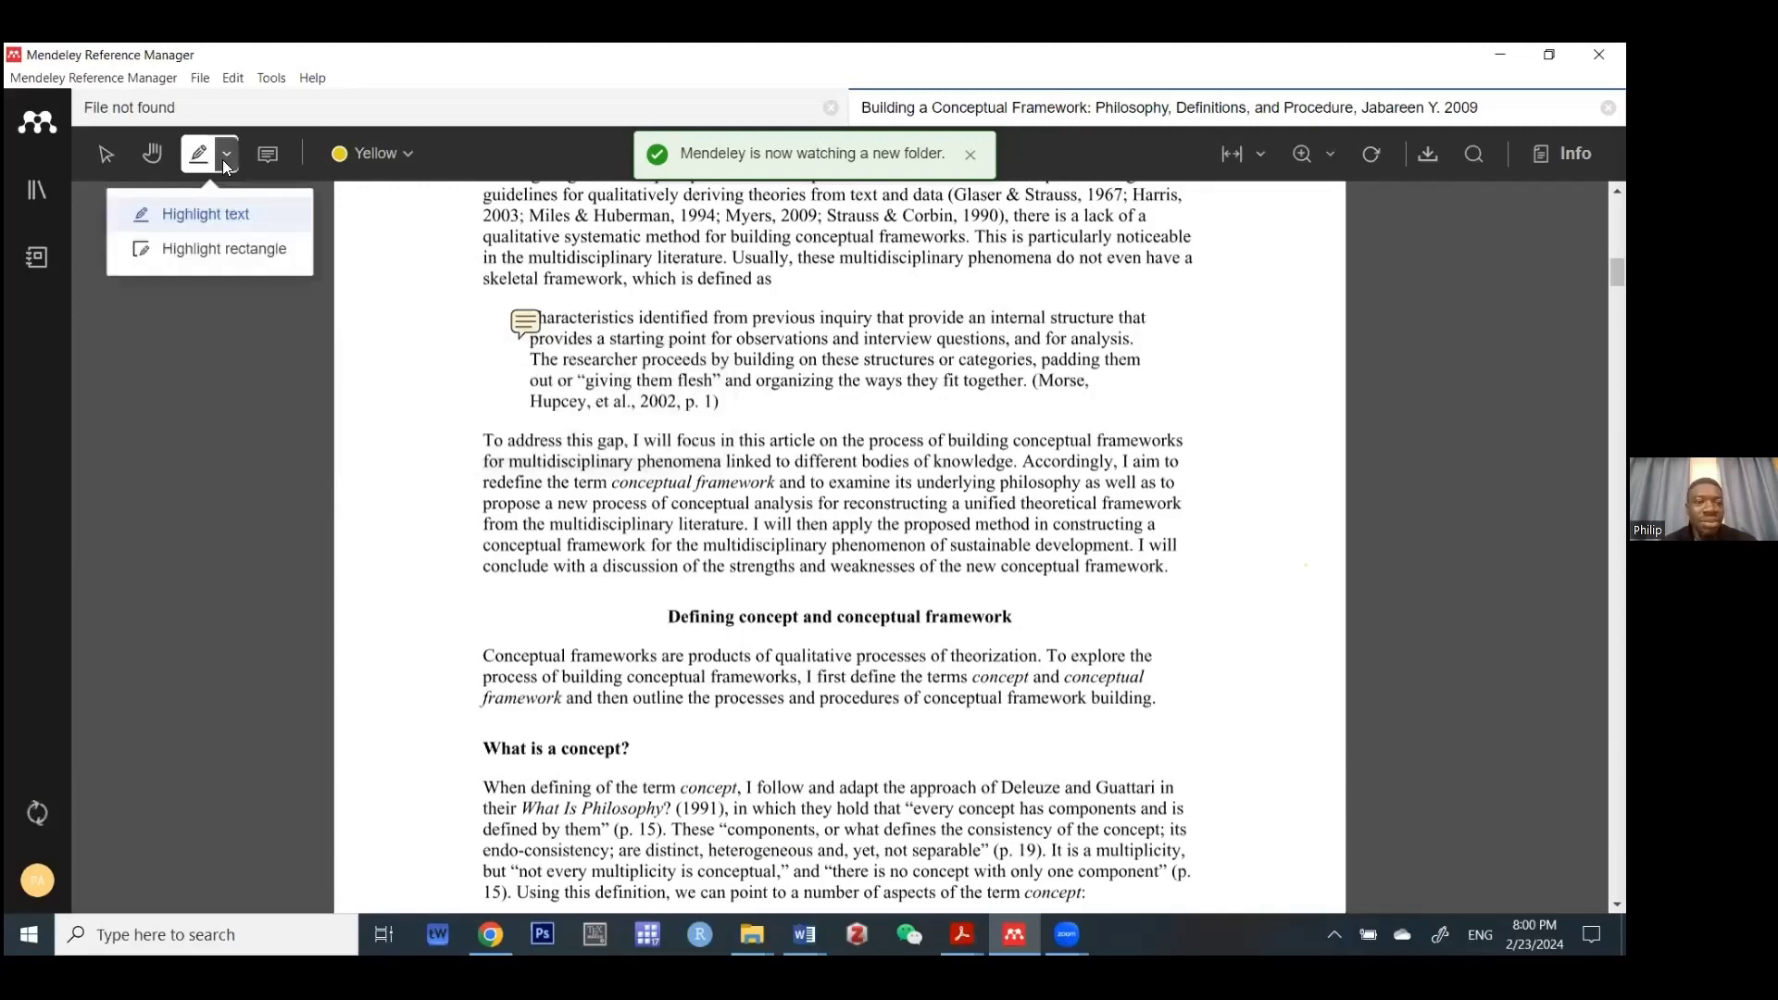
{"action": "left_click", "coordinate": [206, 250]}
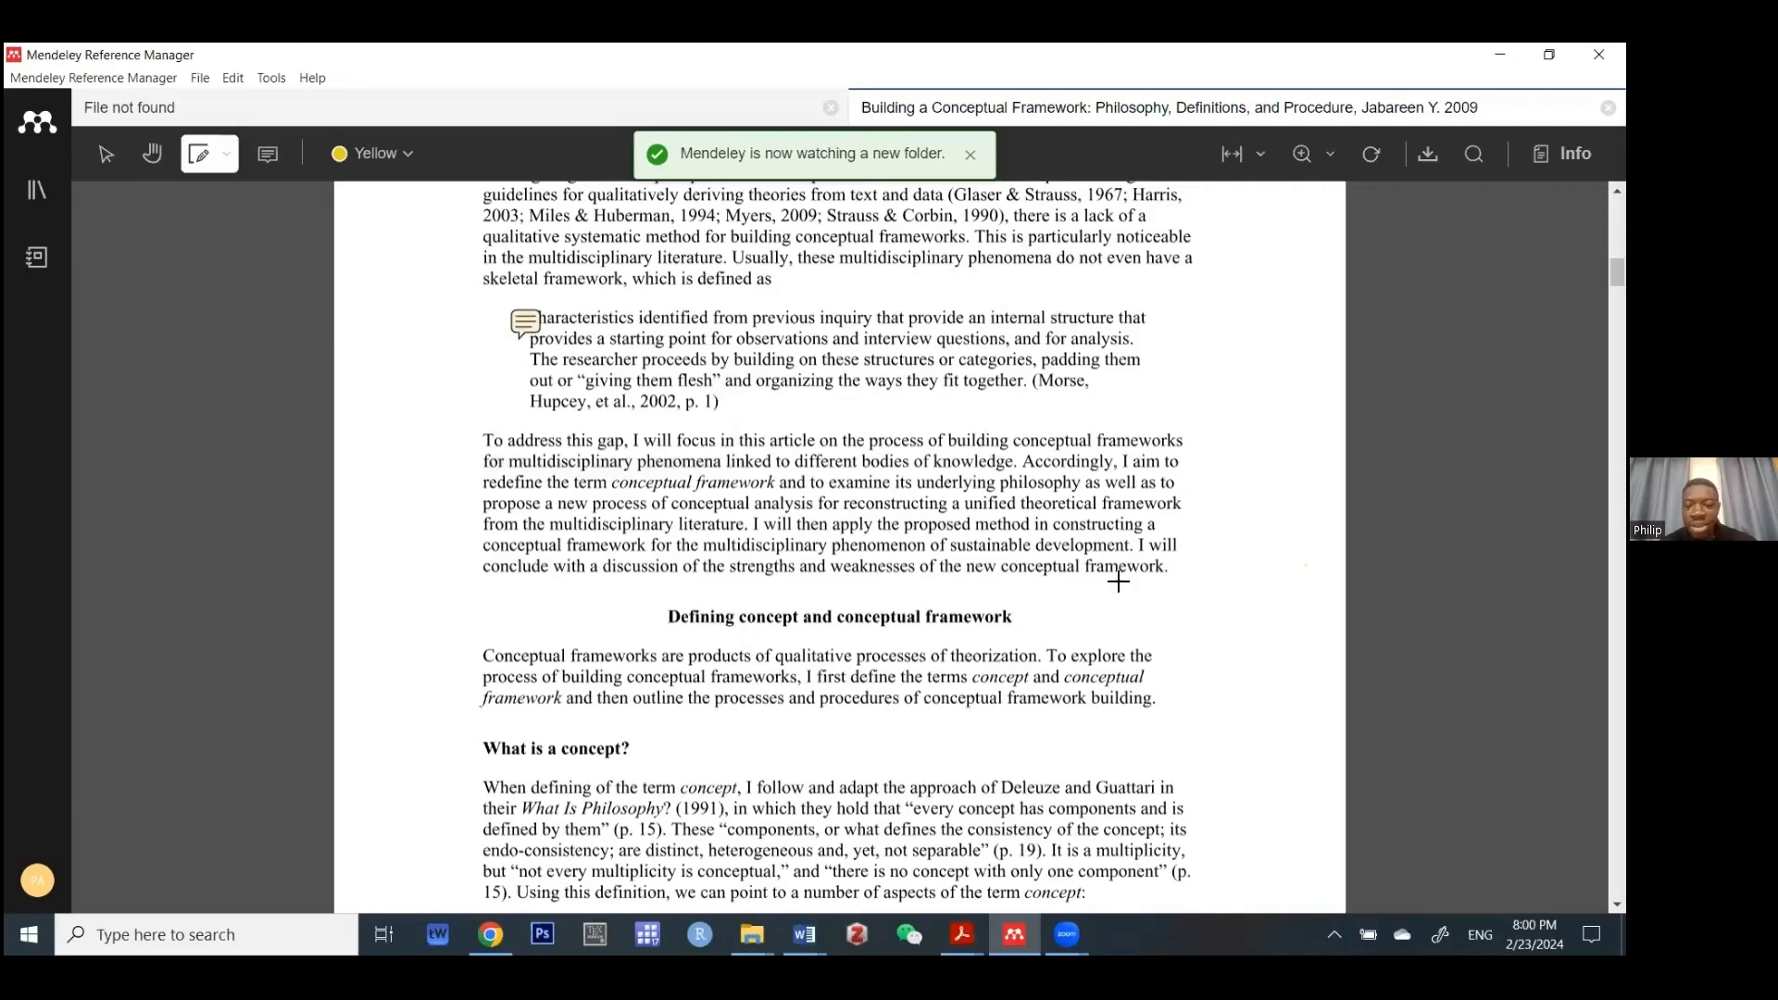
{"action": "left_click_drag", "start_coordinate": [1204, 587], "coordinate": [450, 417]}
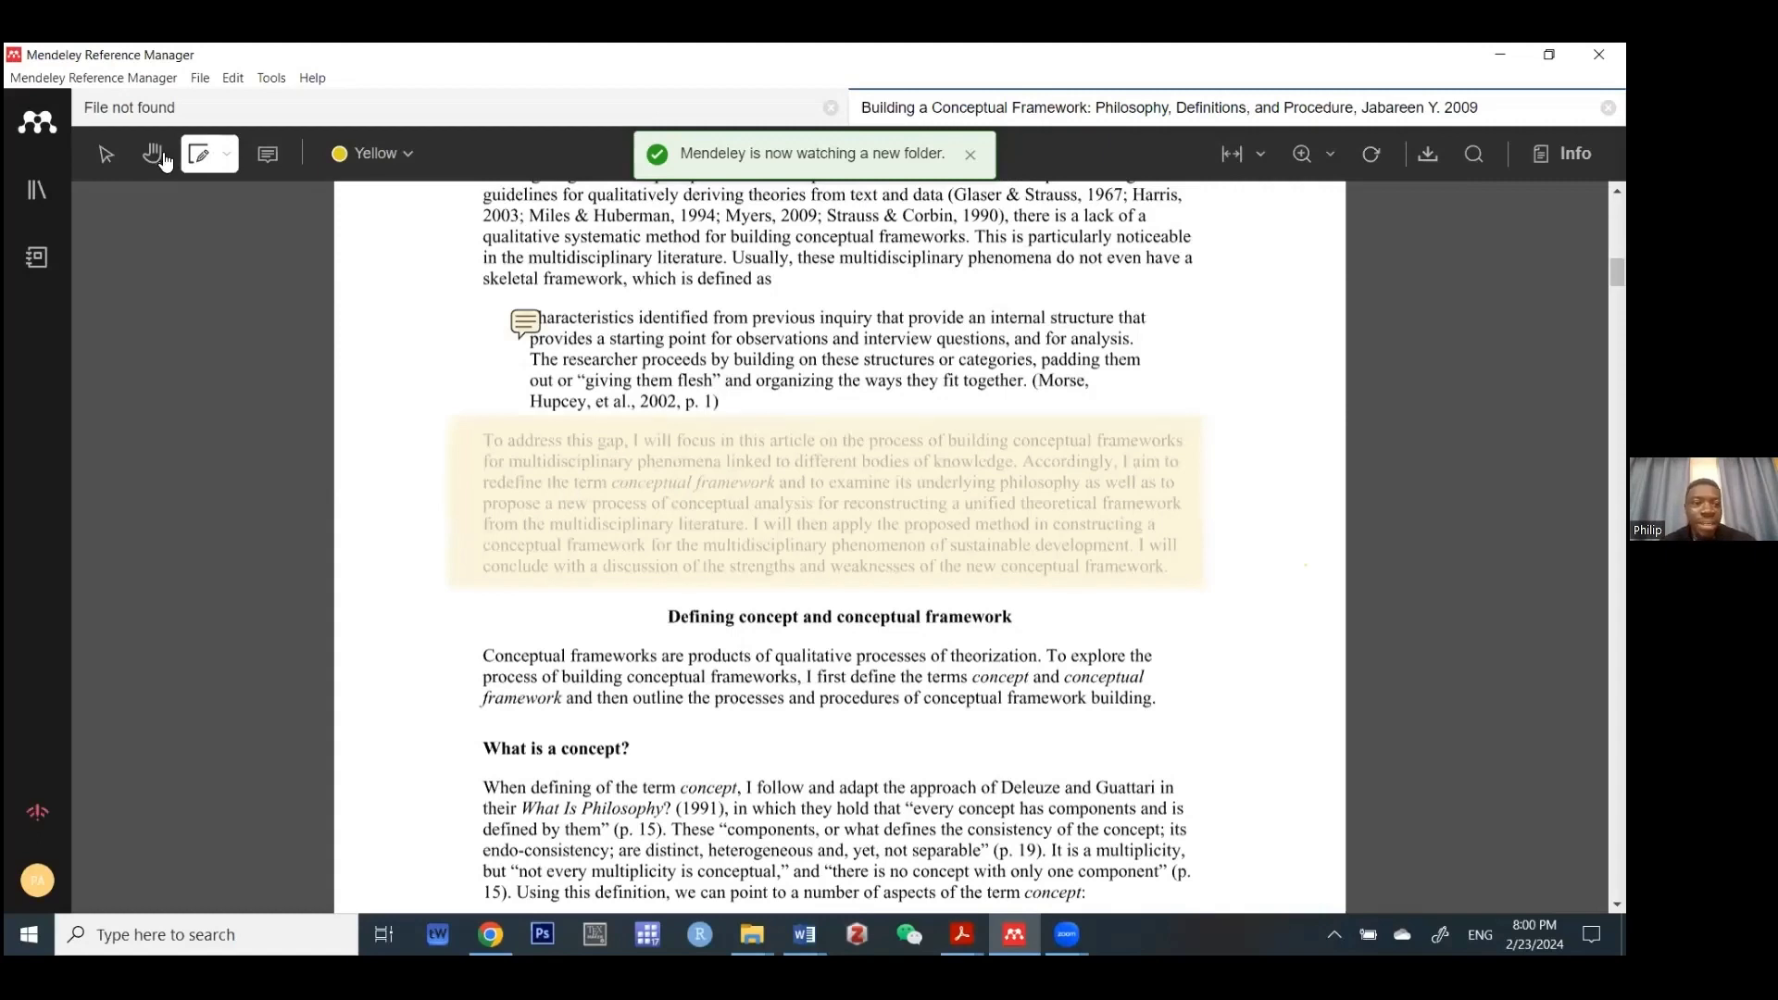
- Highlight the text from "in the multidisciplinary literature" to "which is defined as" in yellow
{"action": "left_click", "coordinate": [229, 157]}
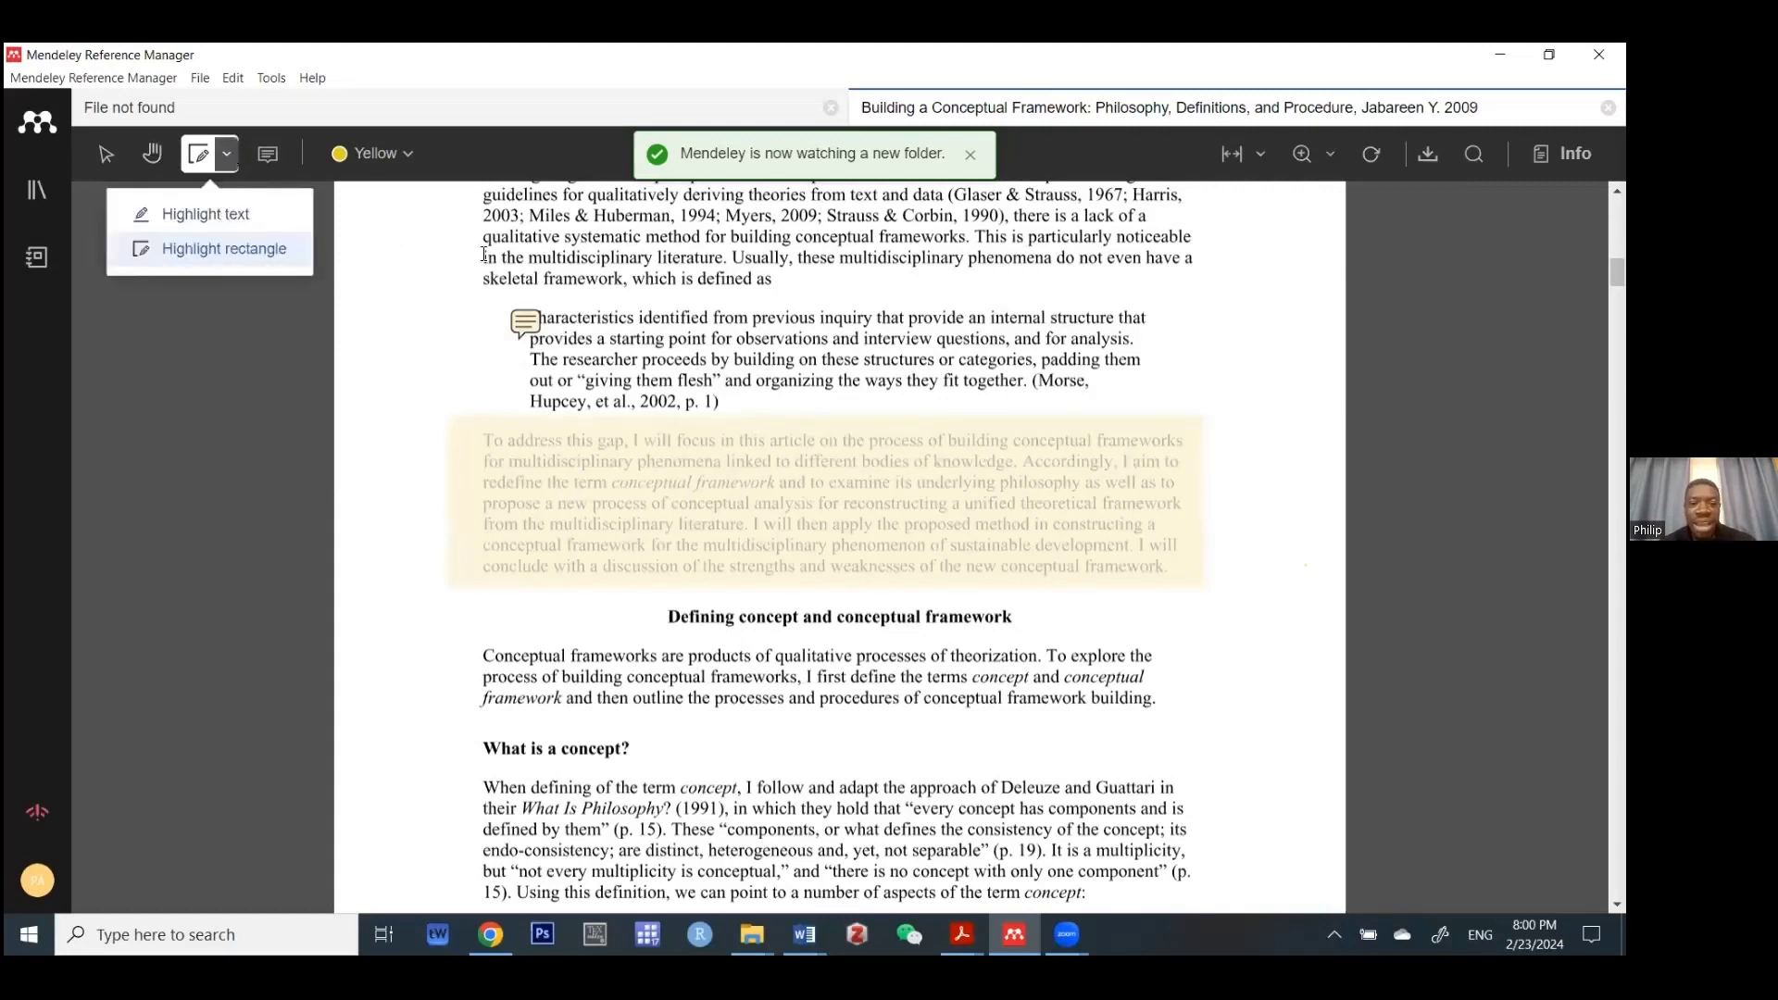
{"action": "left_click", "coordinate": [718, 282]}
{"action": "left_click_drag", "start_coordinate": [741, 289], "coordinate": [484, 259]}
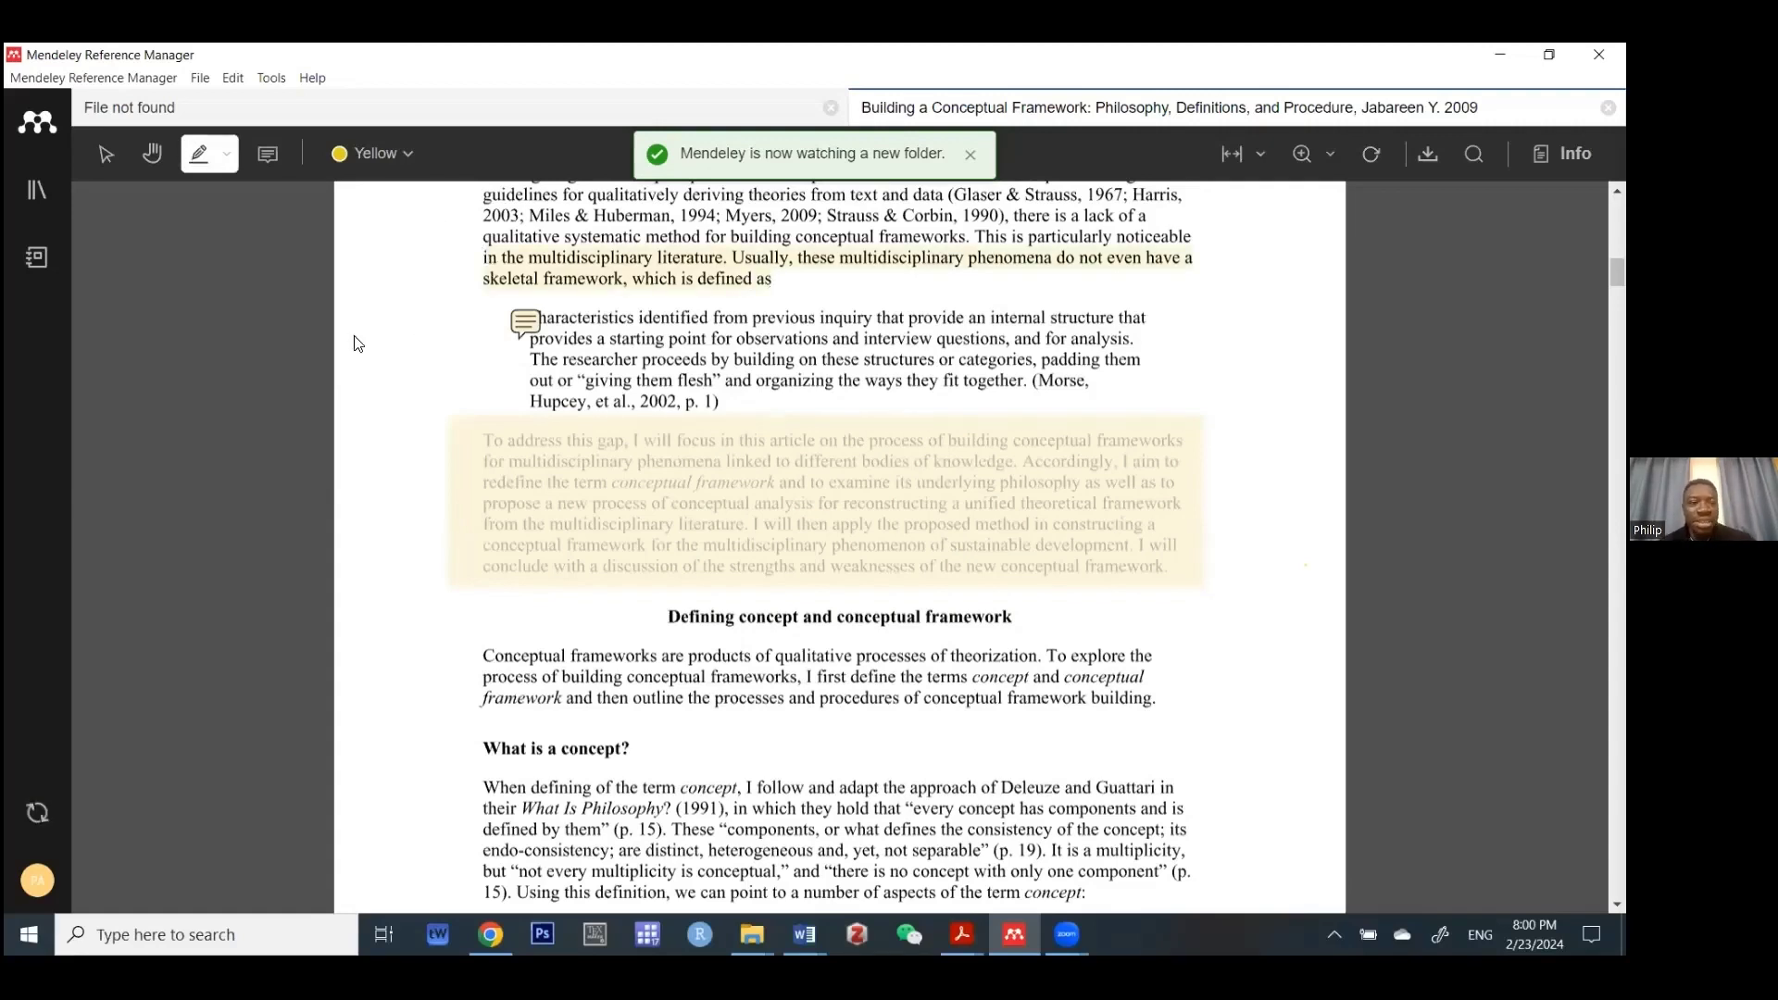
- Return to the library, view the annotations of the 7:30 PM "Building a Conceptual Framework" reference, and close its details
{"action": "left_click", "coordinate": [49, 200]}
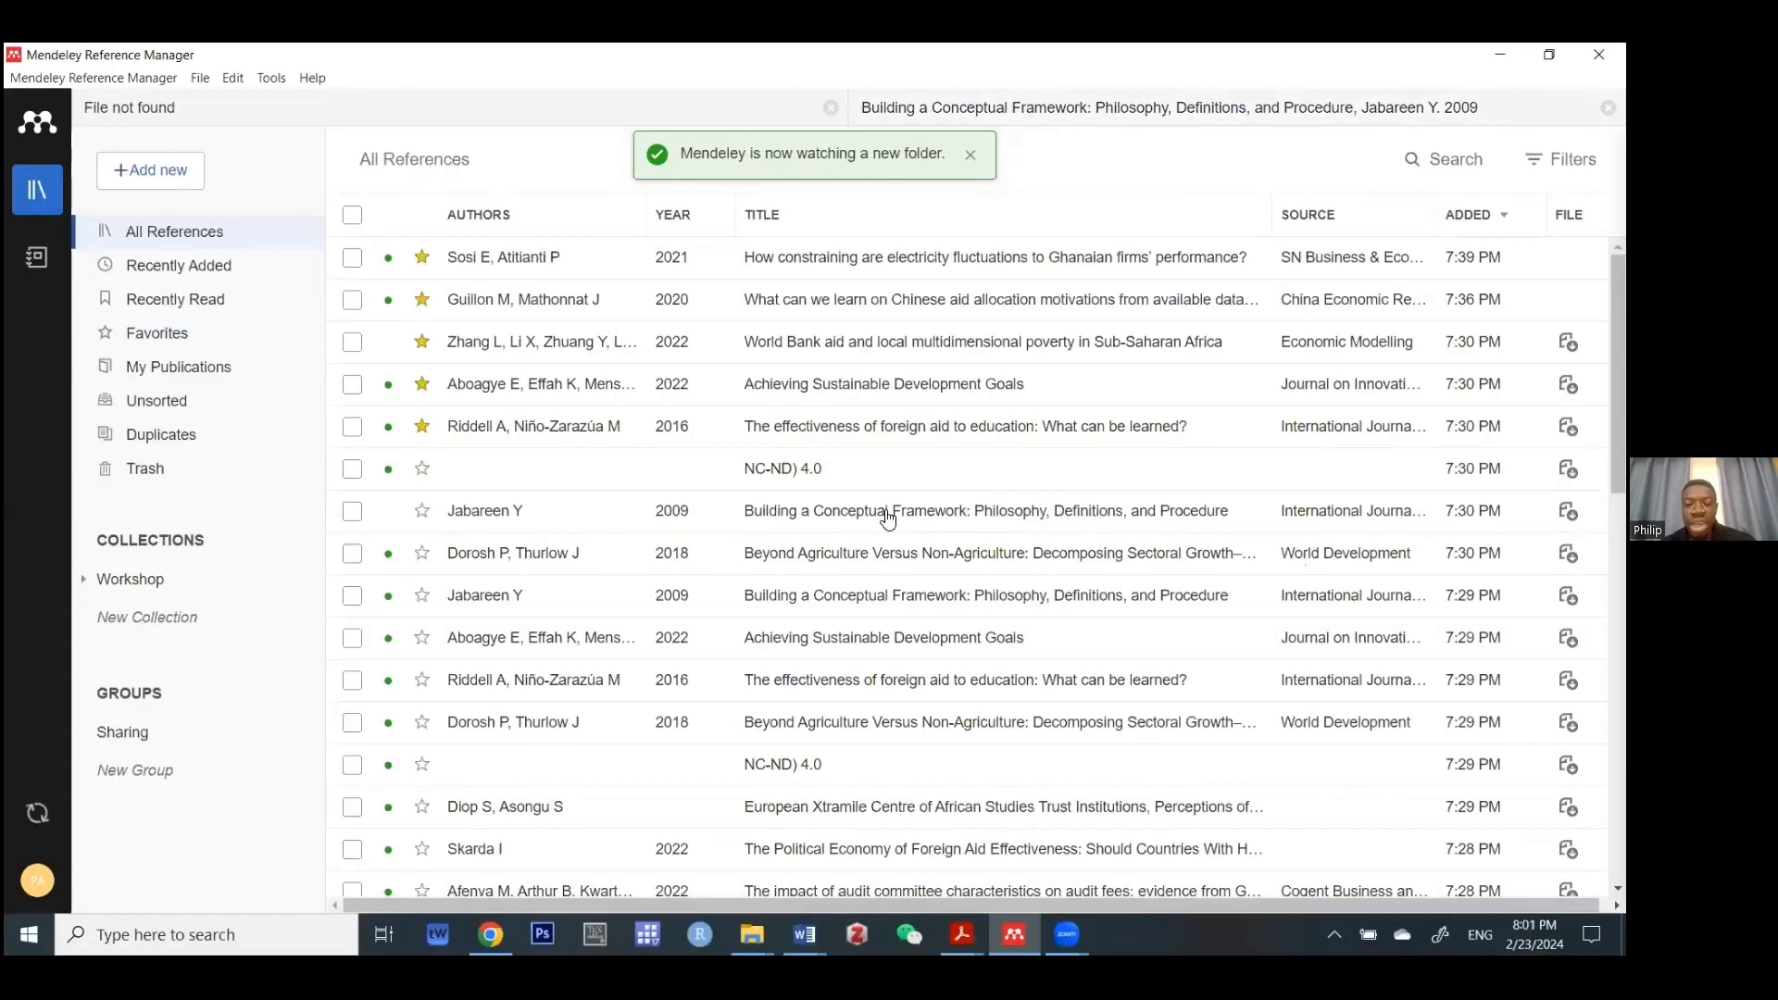
{"action": "left_click", "coordinate": [887, 517]}
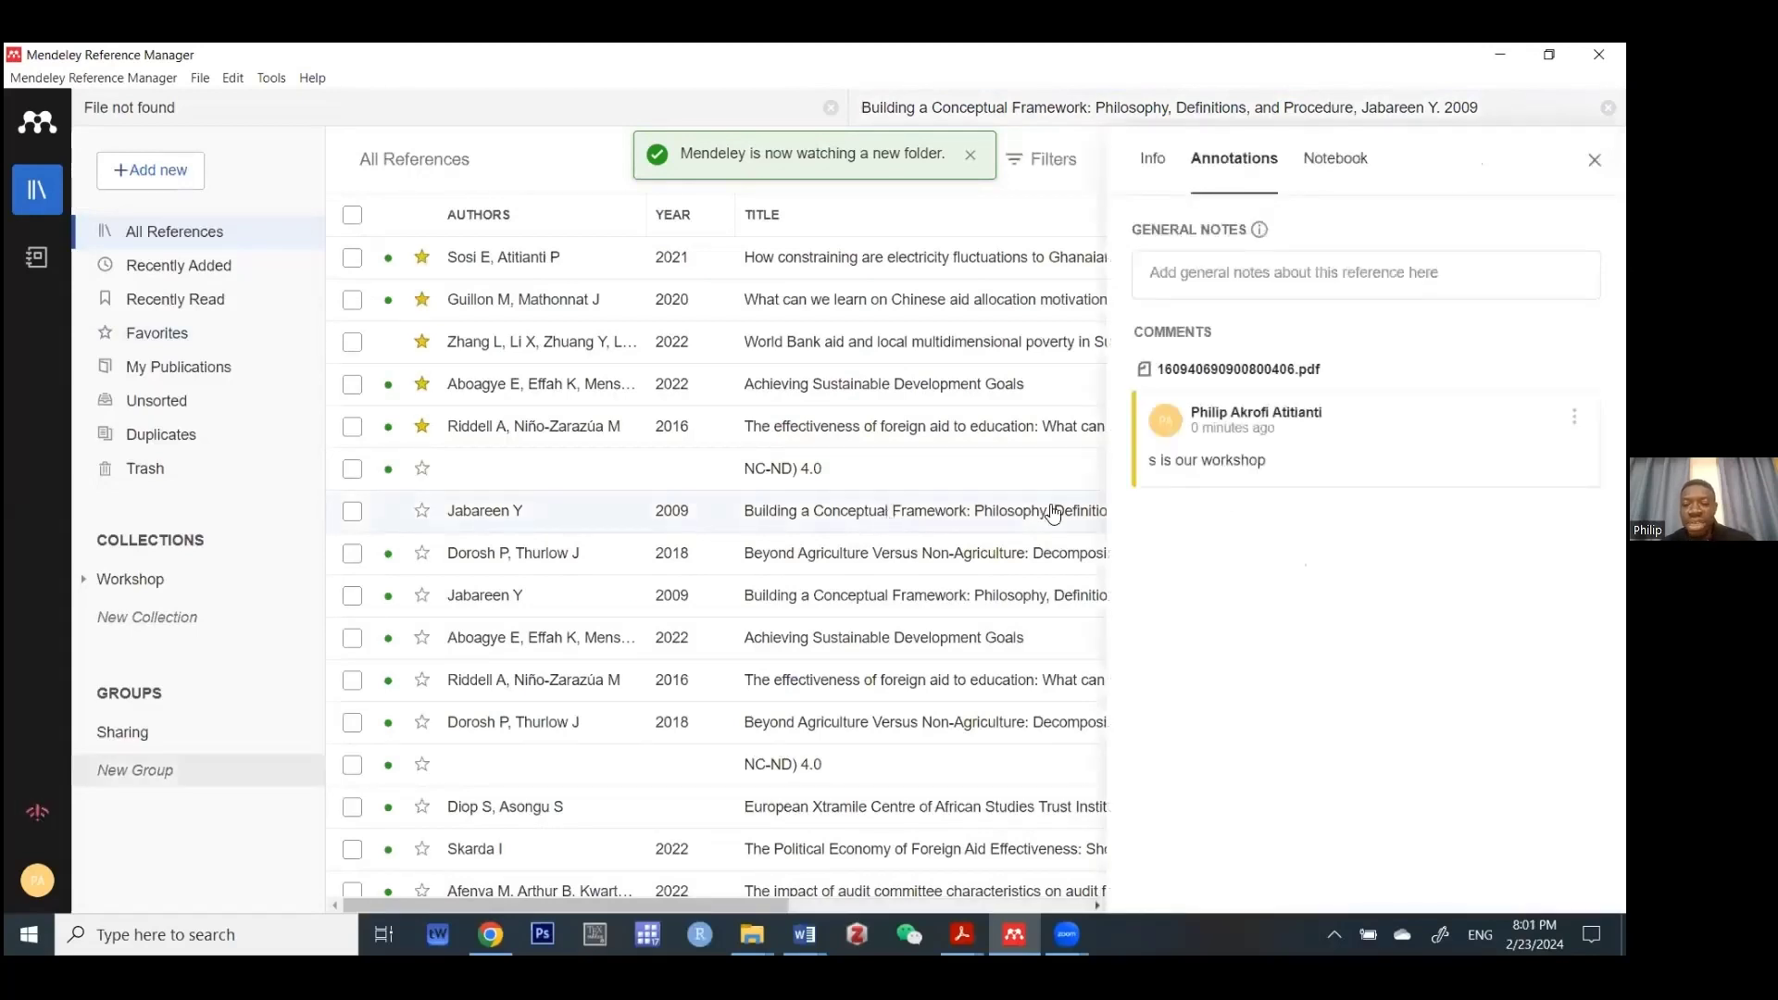
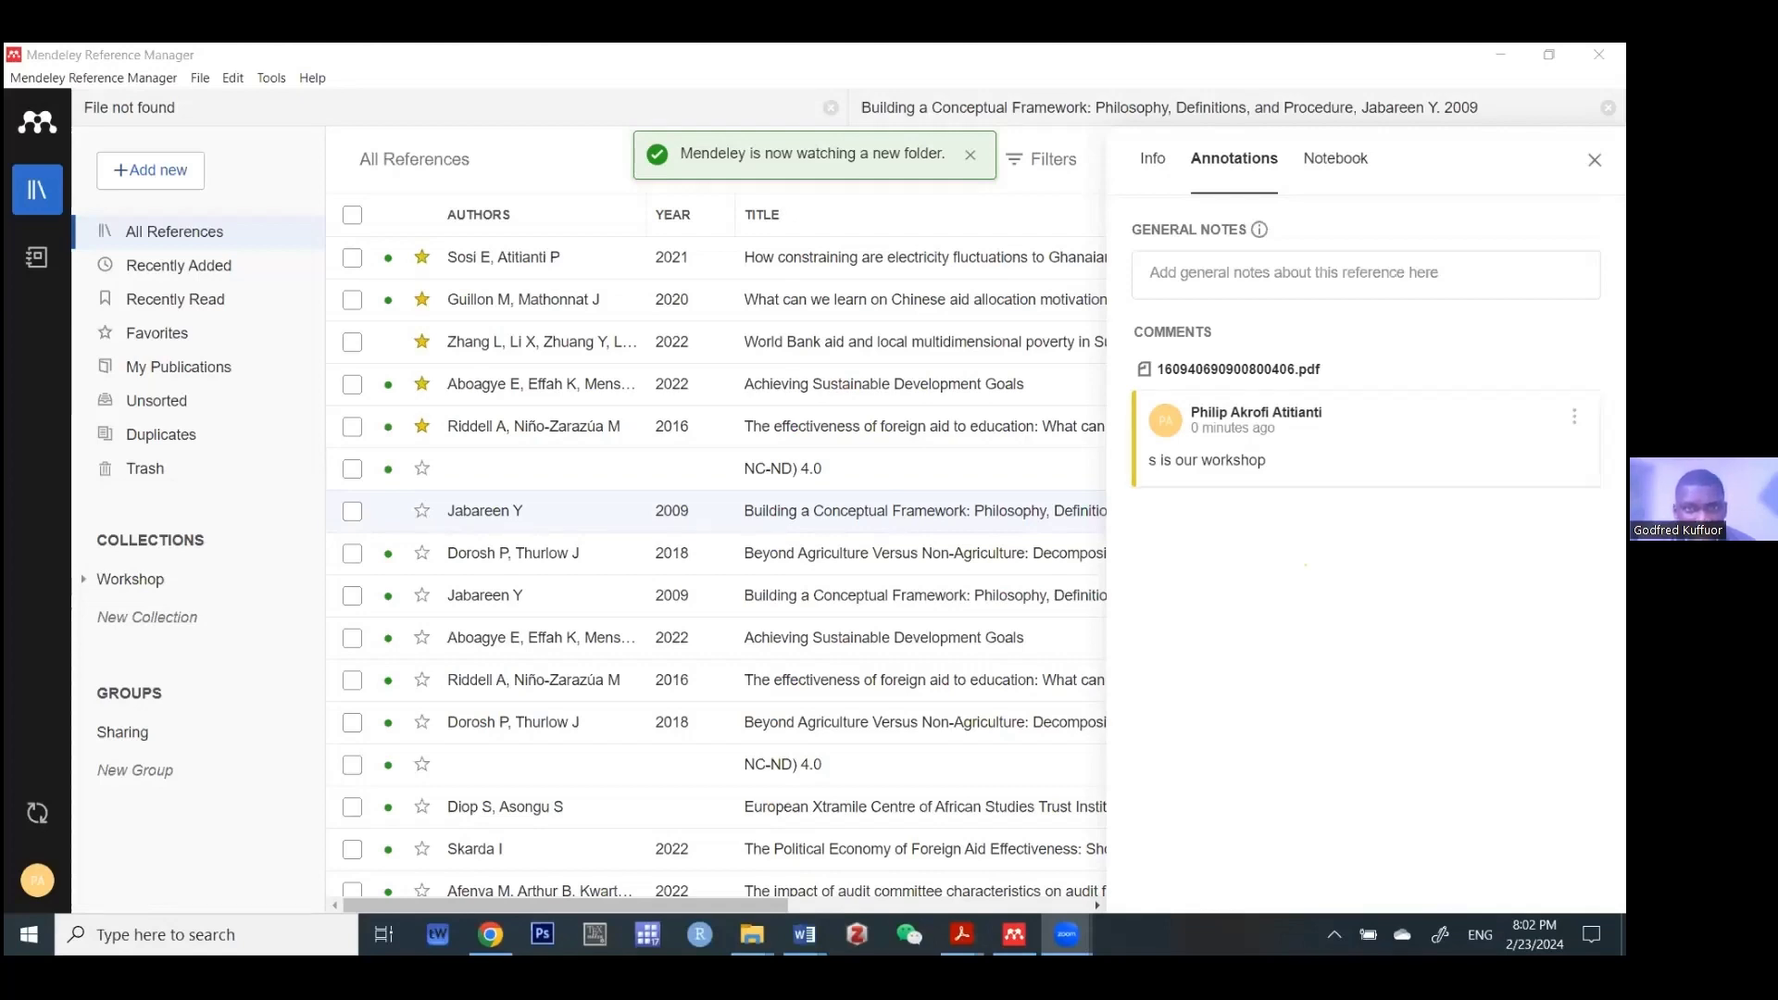
{"action": "key", "text": "Escape"}
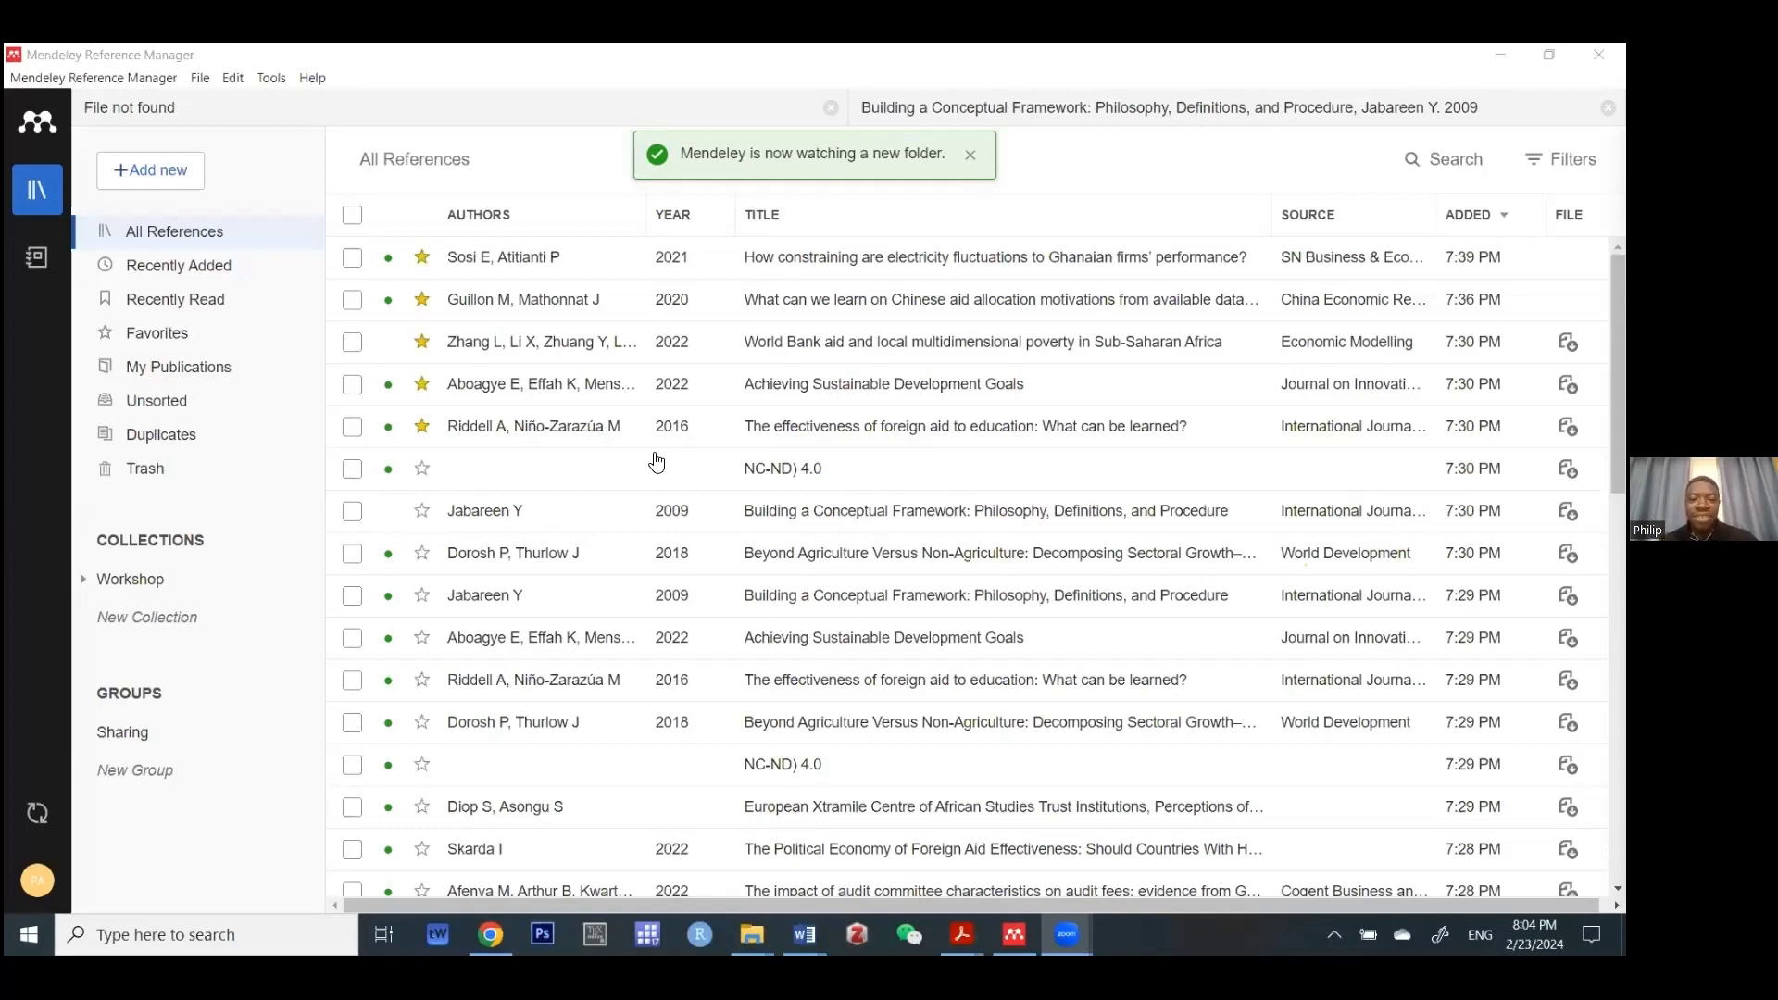
- Open Mendeley's online article search from the reference manager and search for "chinese aid"
{"action": "left_click", "coordinate": [274, 81]}
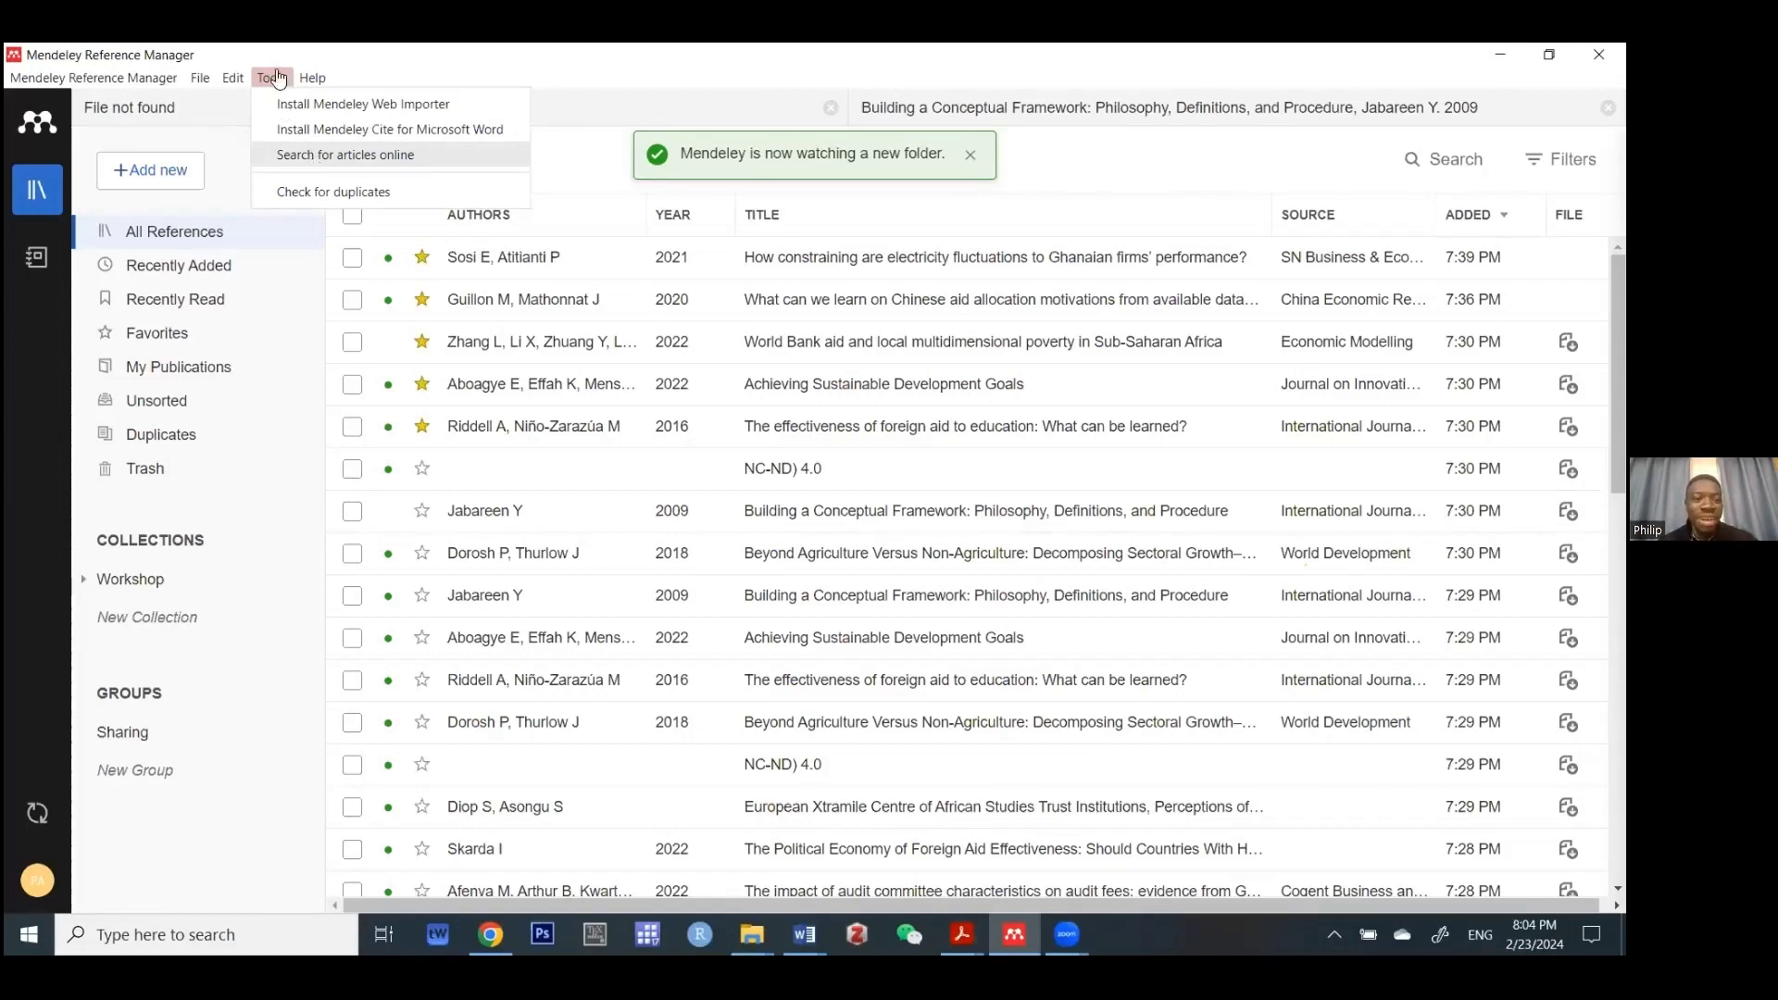
{"action": "left_click", "coordinate": [322, 163]}
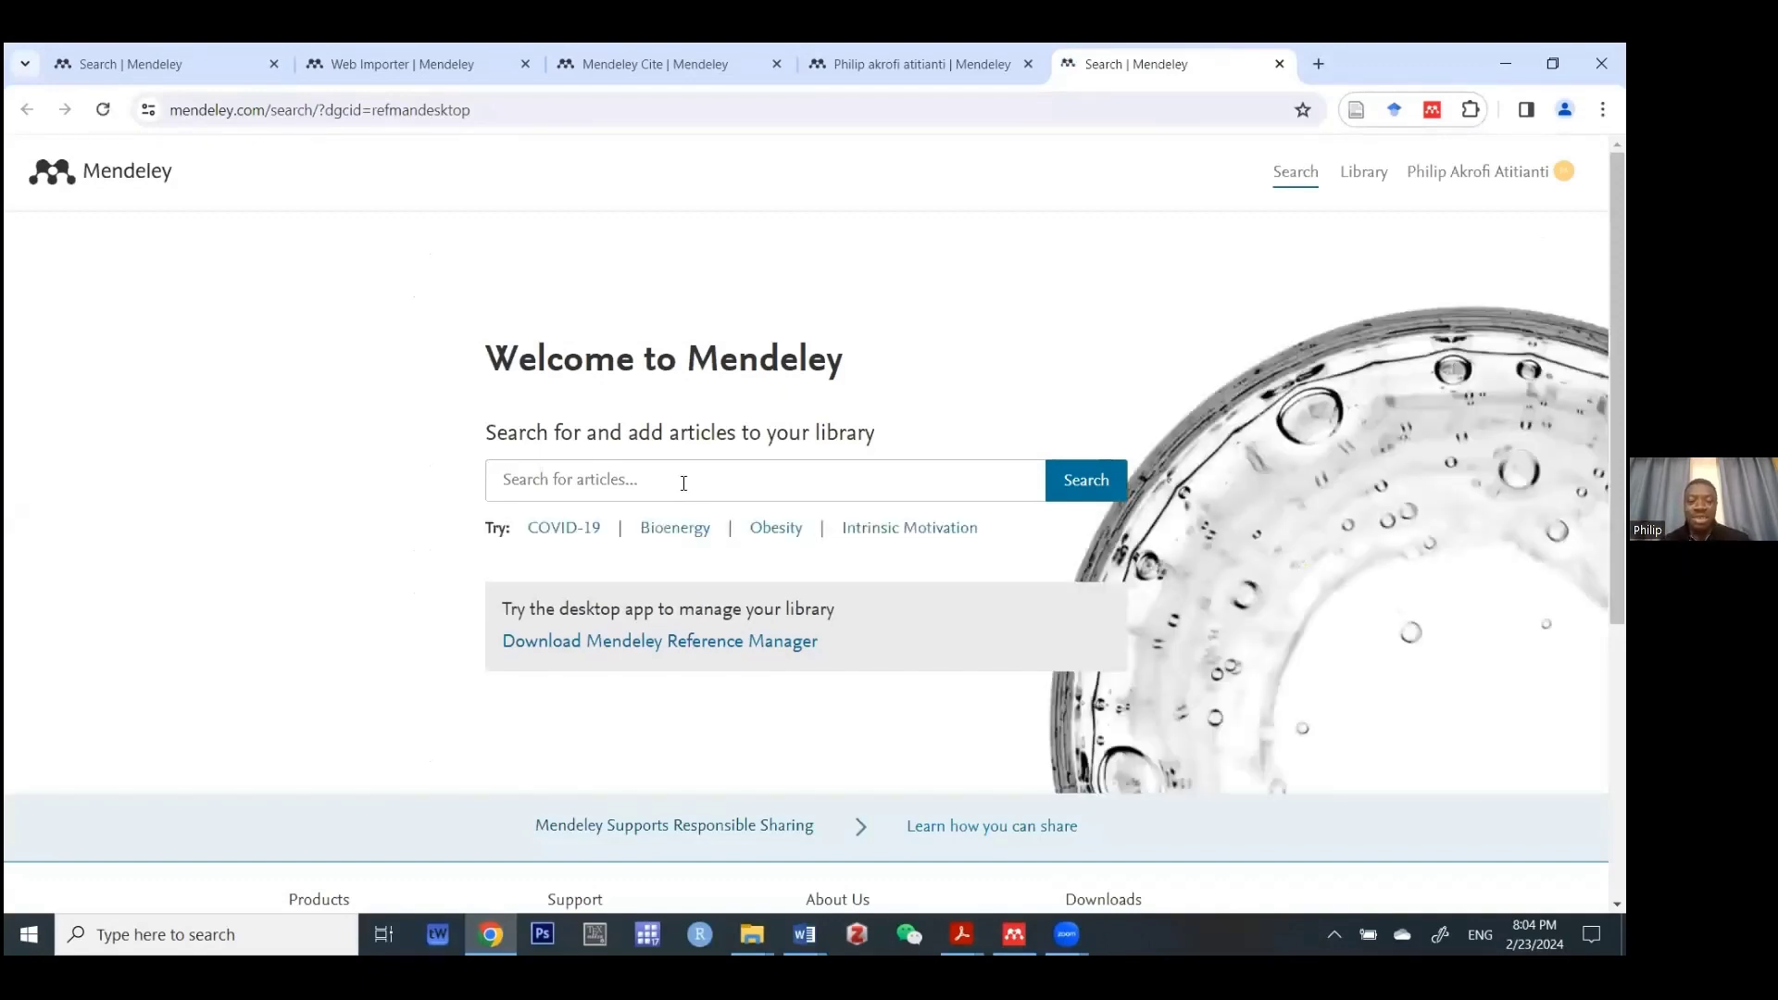
{"action": "left_click", "coordinate": [684, 483]}
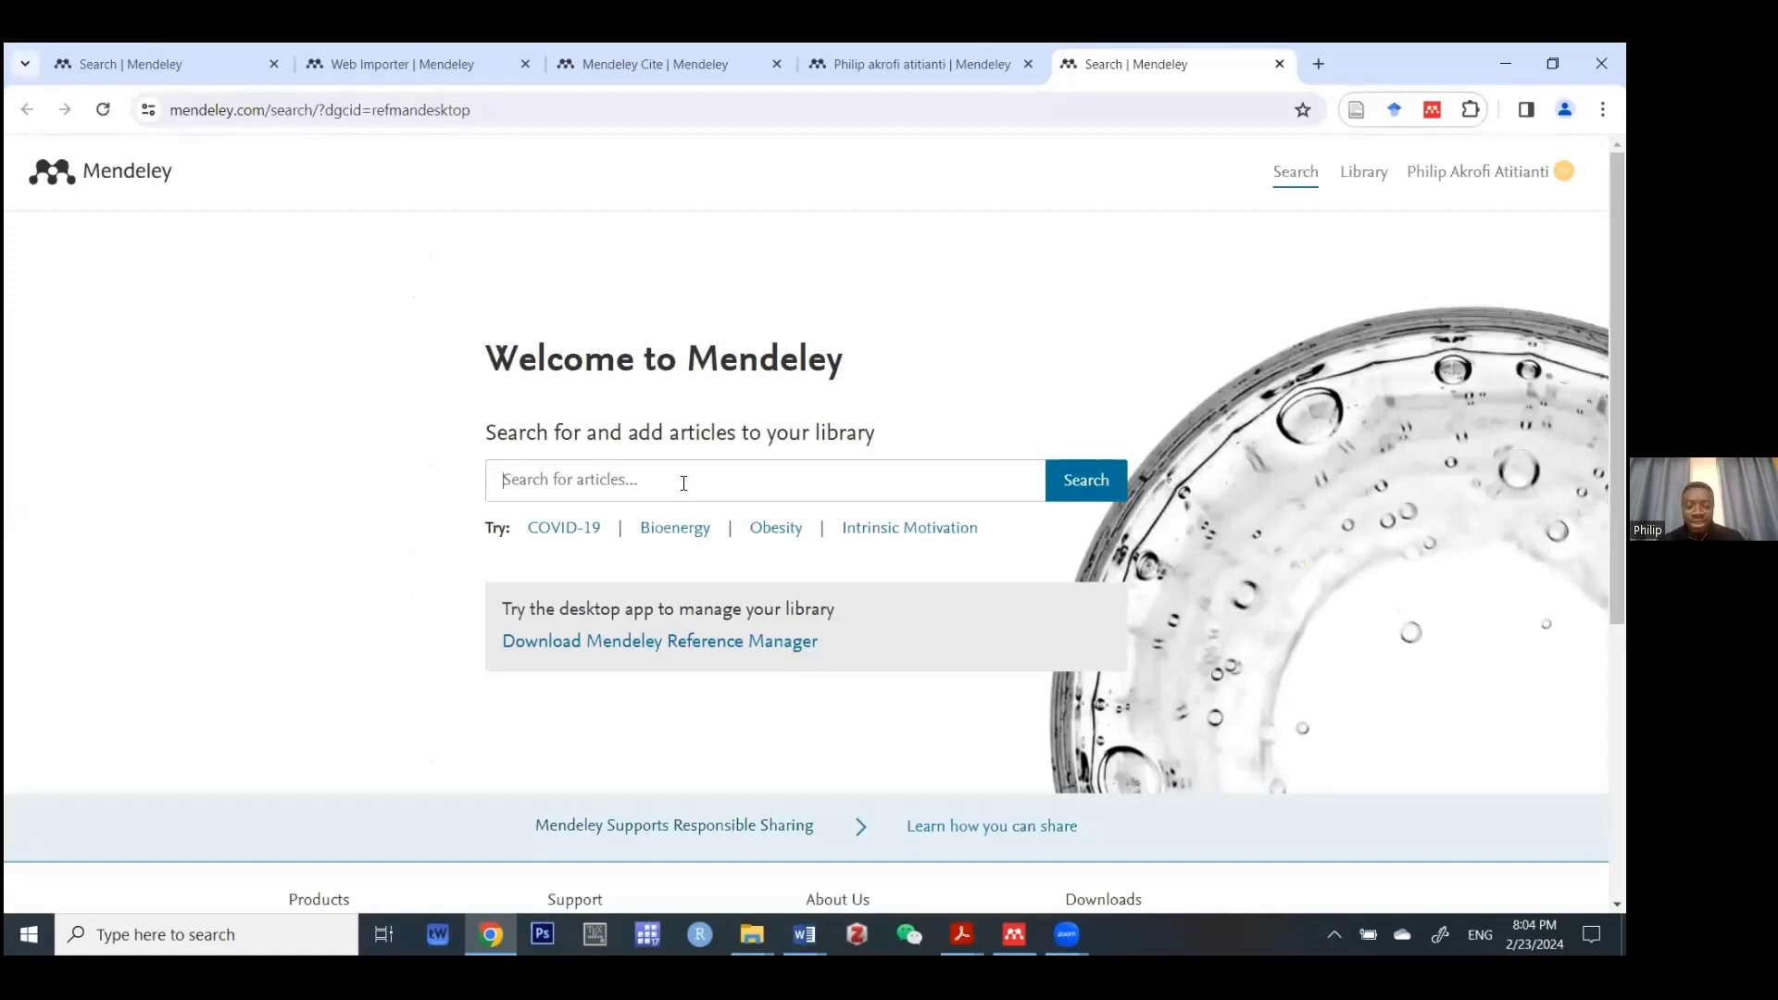
{"action": "type", "text": "chines"}
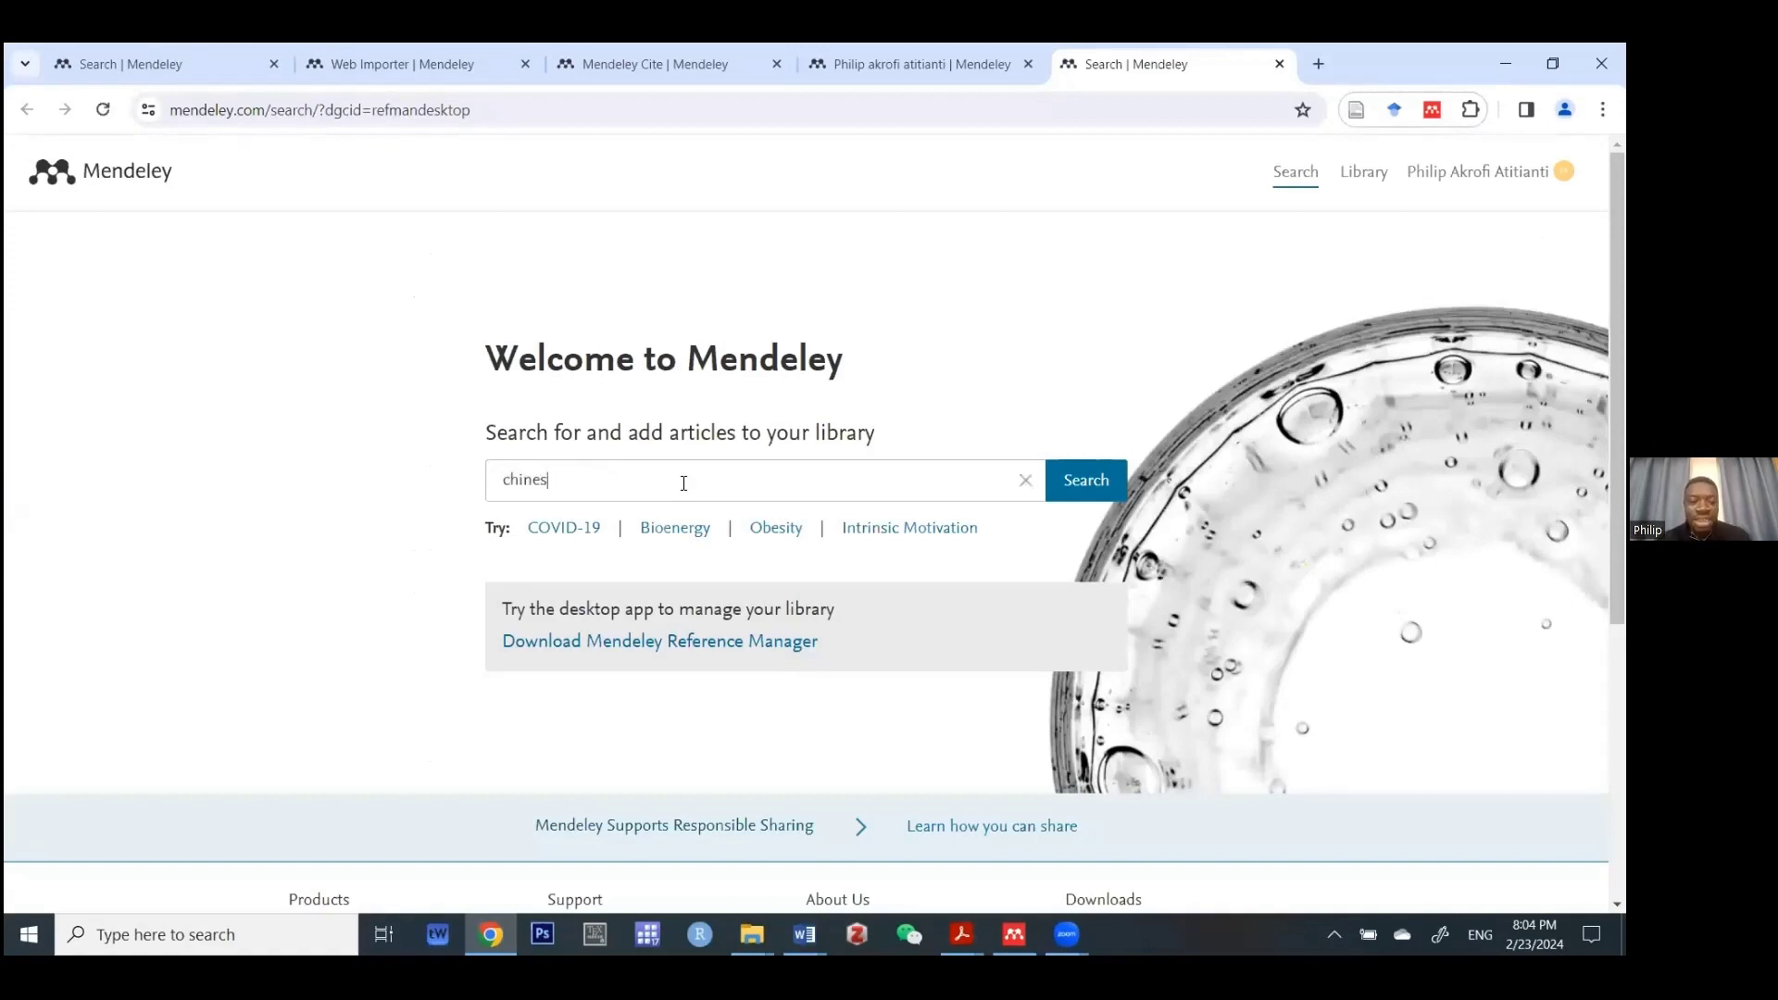
{"action": "type", "text": "e aid"}
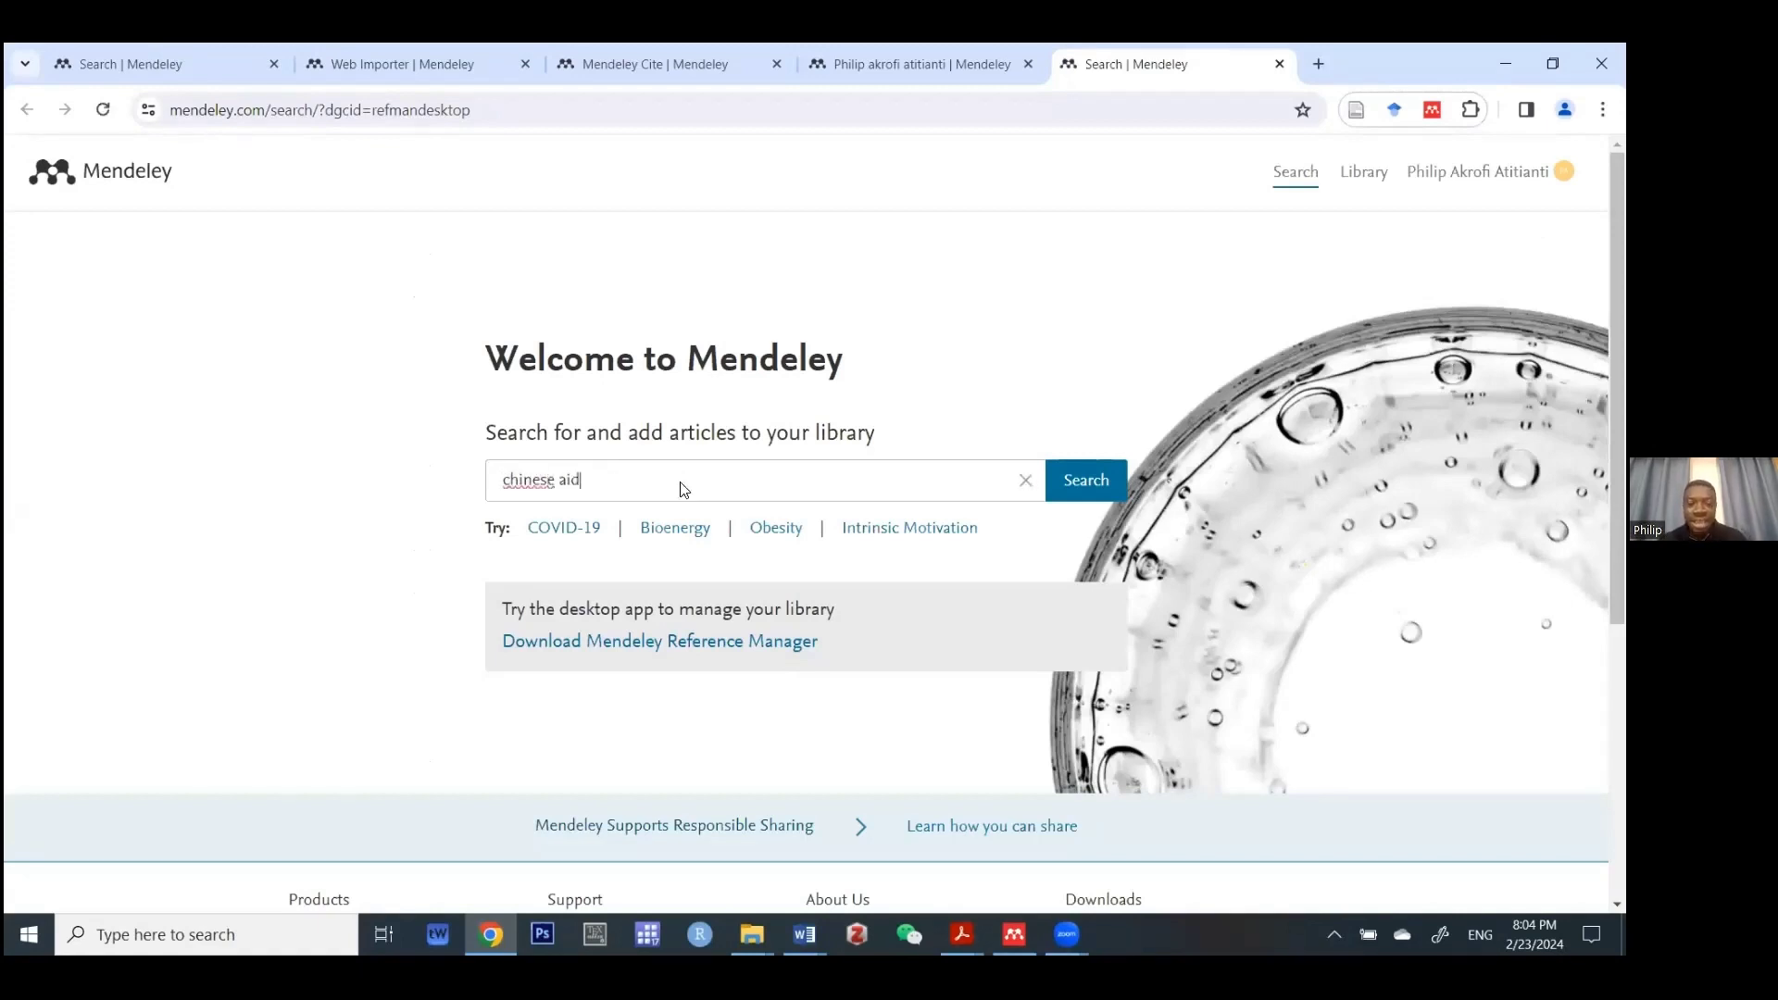
{"action": "key", "text": "Return"}
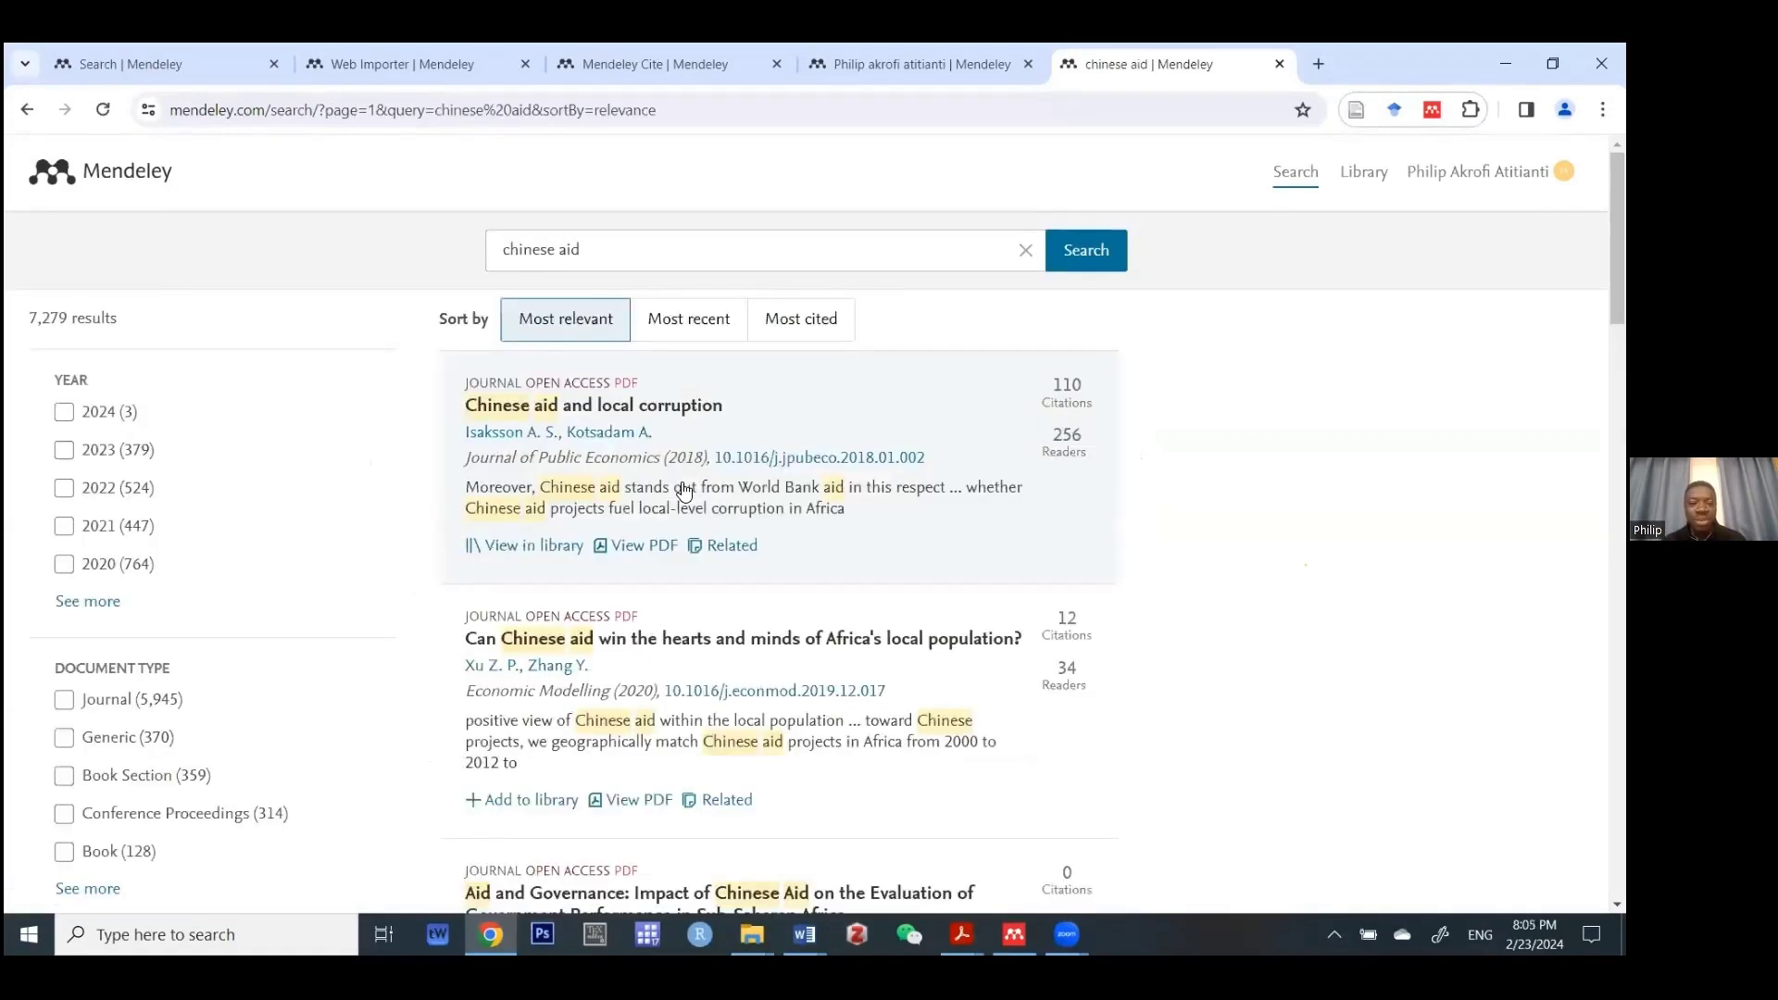
- Add the result "Chinese aid and corruption in African local governments" to the library and check for it in Mendeley Reference Manager
{"action": "scroll", "coordinate": [684, 491], "scroll_direction": "down", "scroll_amount": 1}
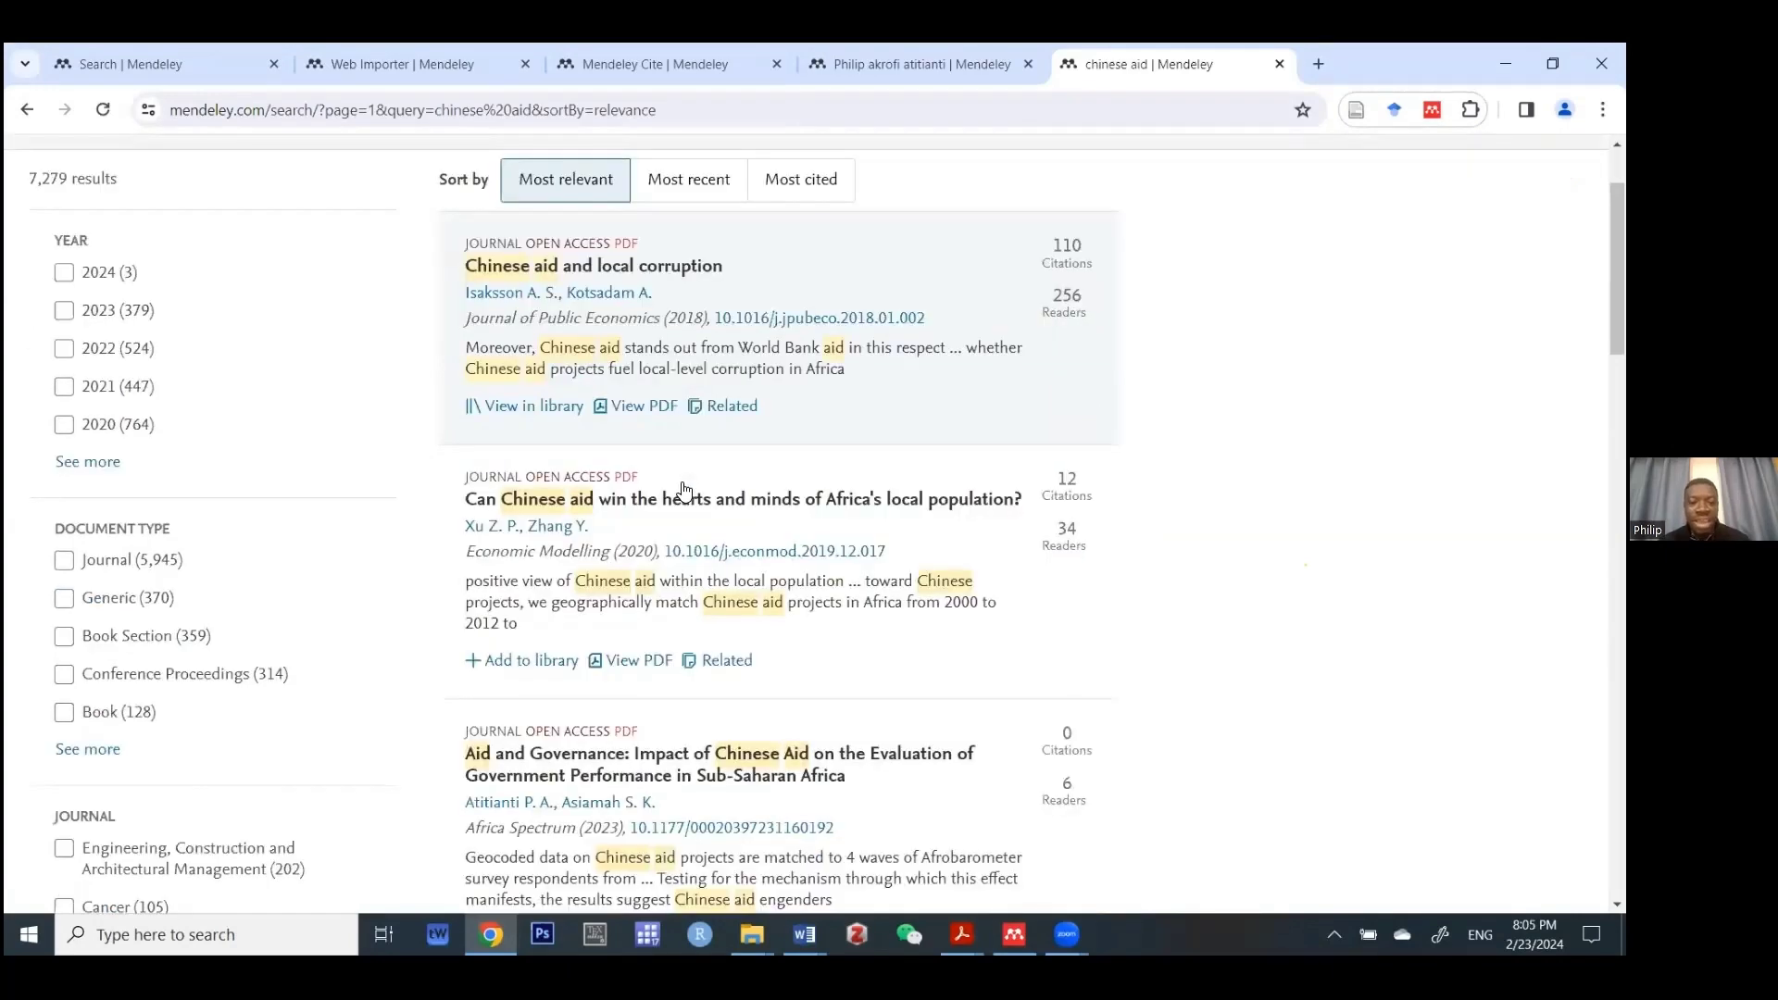
{"action": "scroll", "coordinate": [684, 490], "scroll_direction": "down", "scroll_amount": 3}
{"action": "scroll", "coordinate": [684, 490], "scroll_direction": "down", "scroll_amount": 10}
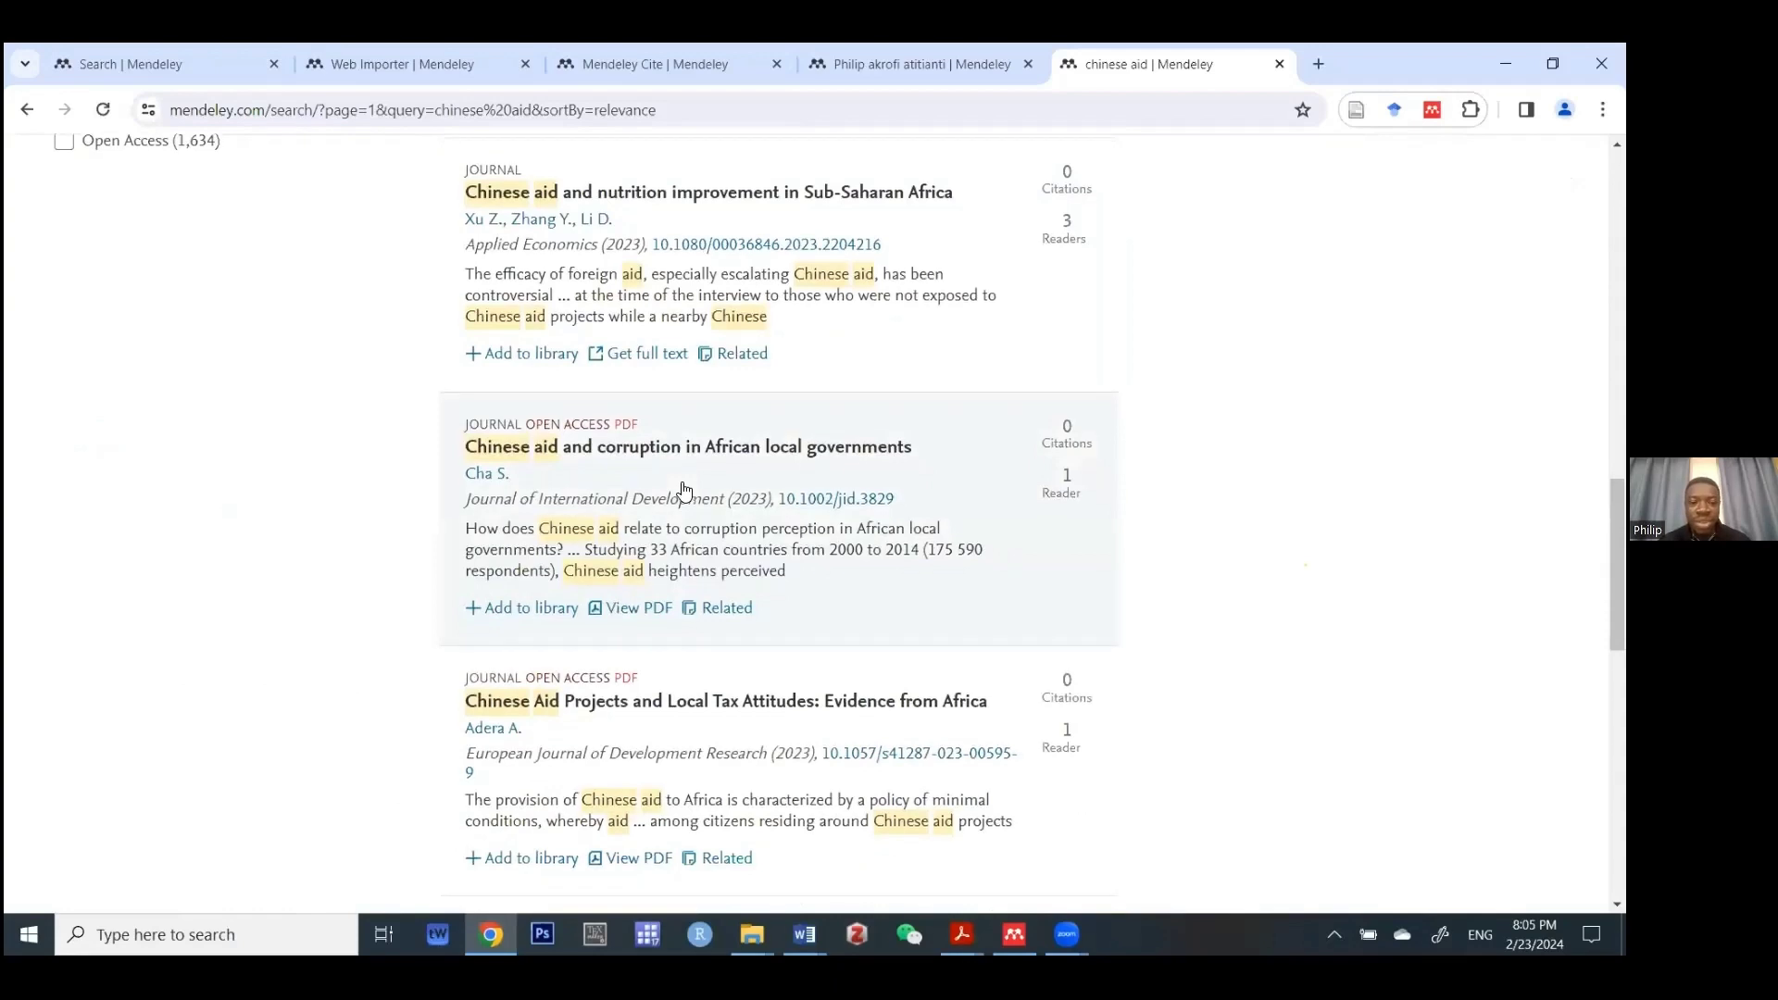
{"action": "scroll", "coordinate": [514, 467], "scroll_direction": "up", "scroll_amount": 1}
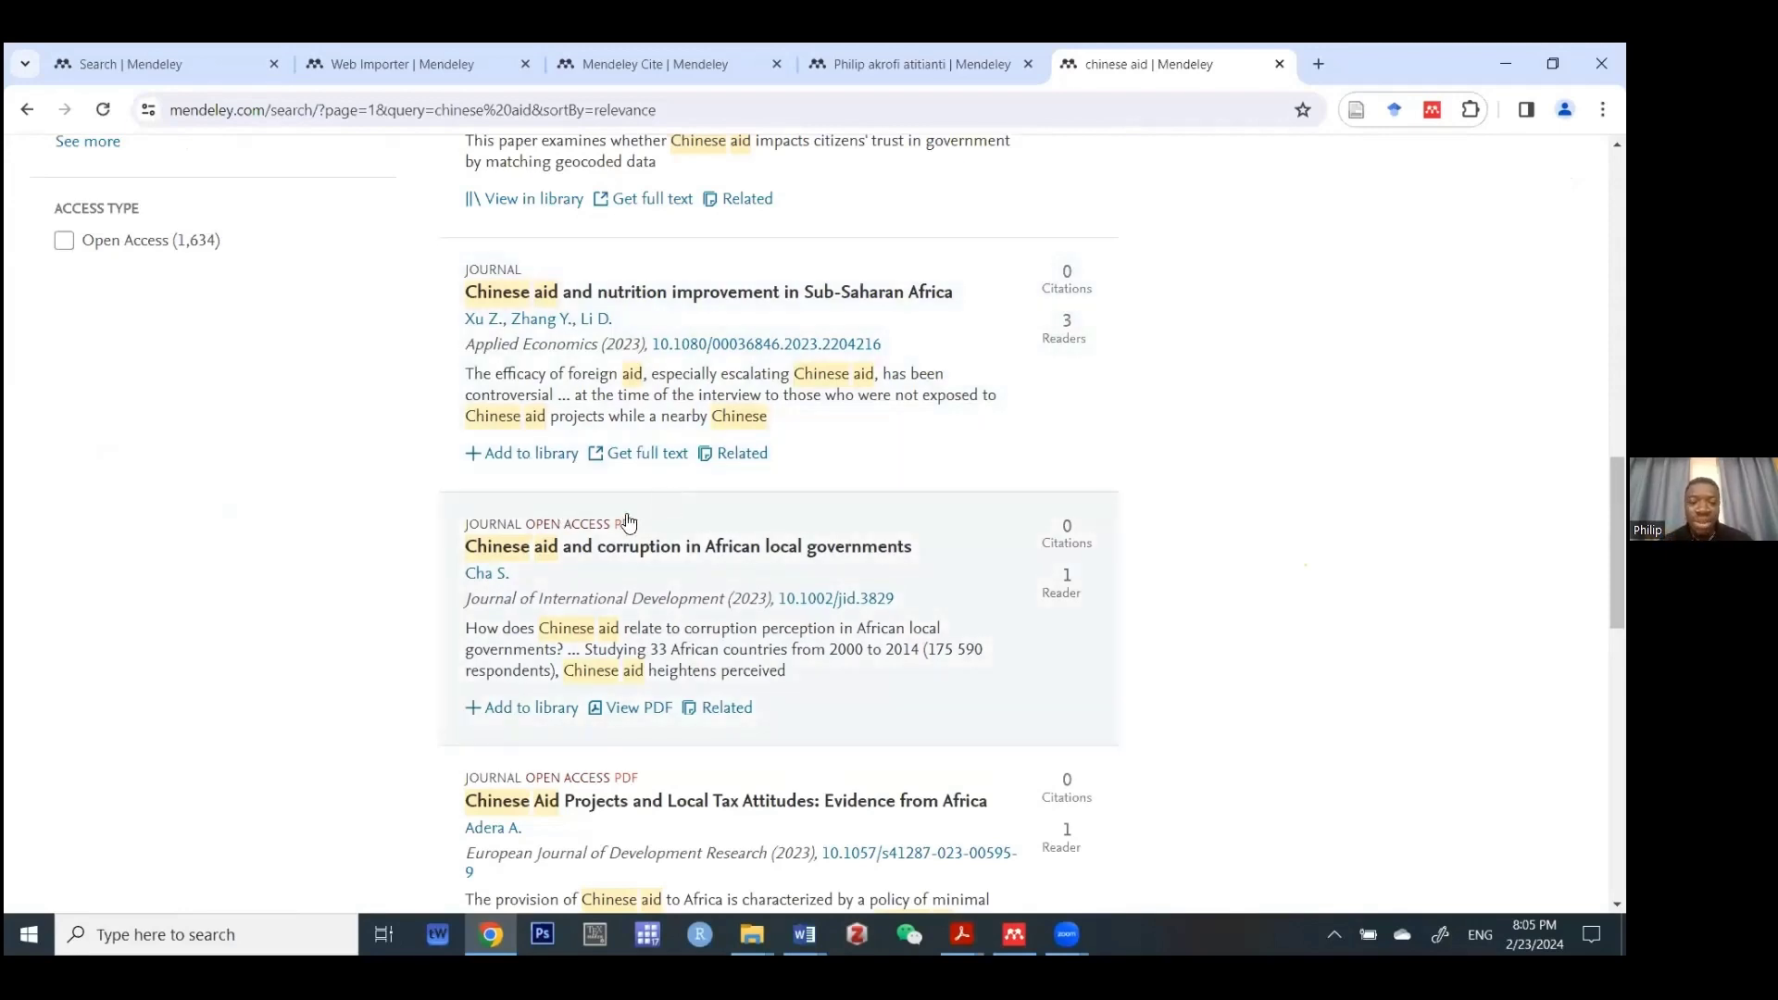
{"action": "scroll", "coordinate": [673, 623], "scroll_direction": "down", "scroll_amount": 2}
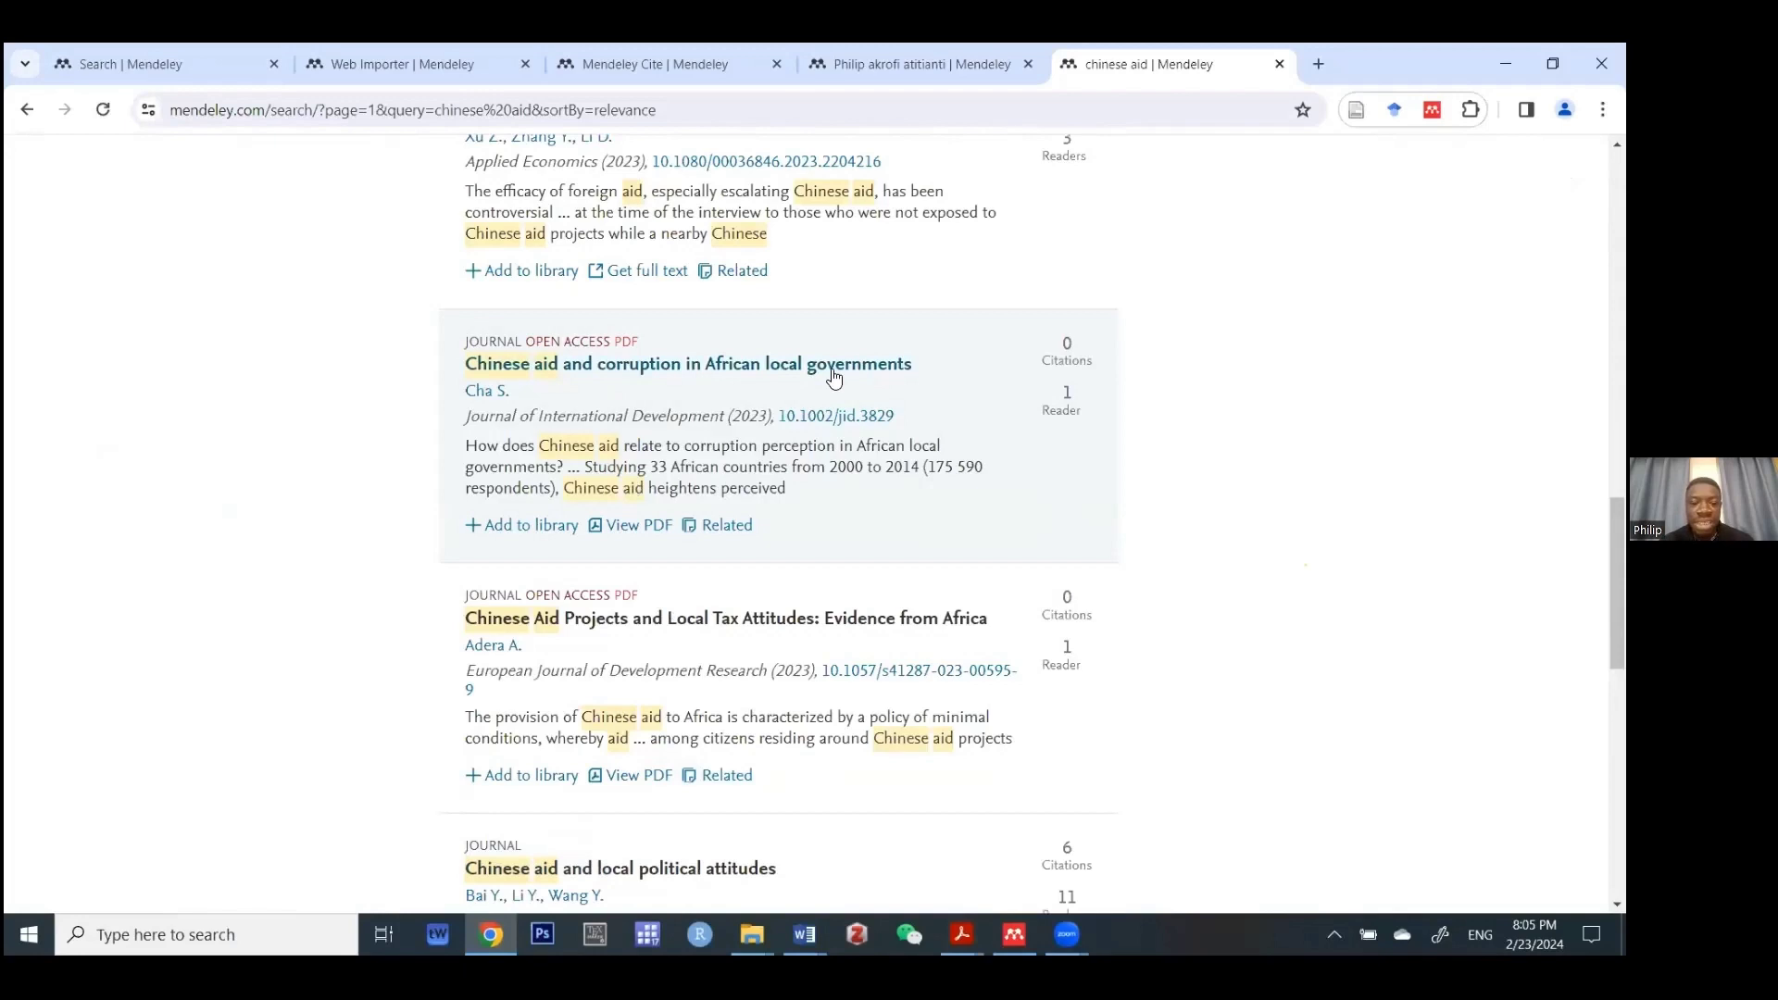
{"action": "left_click", "coordinate": [523, 533]}
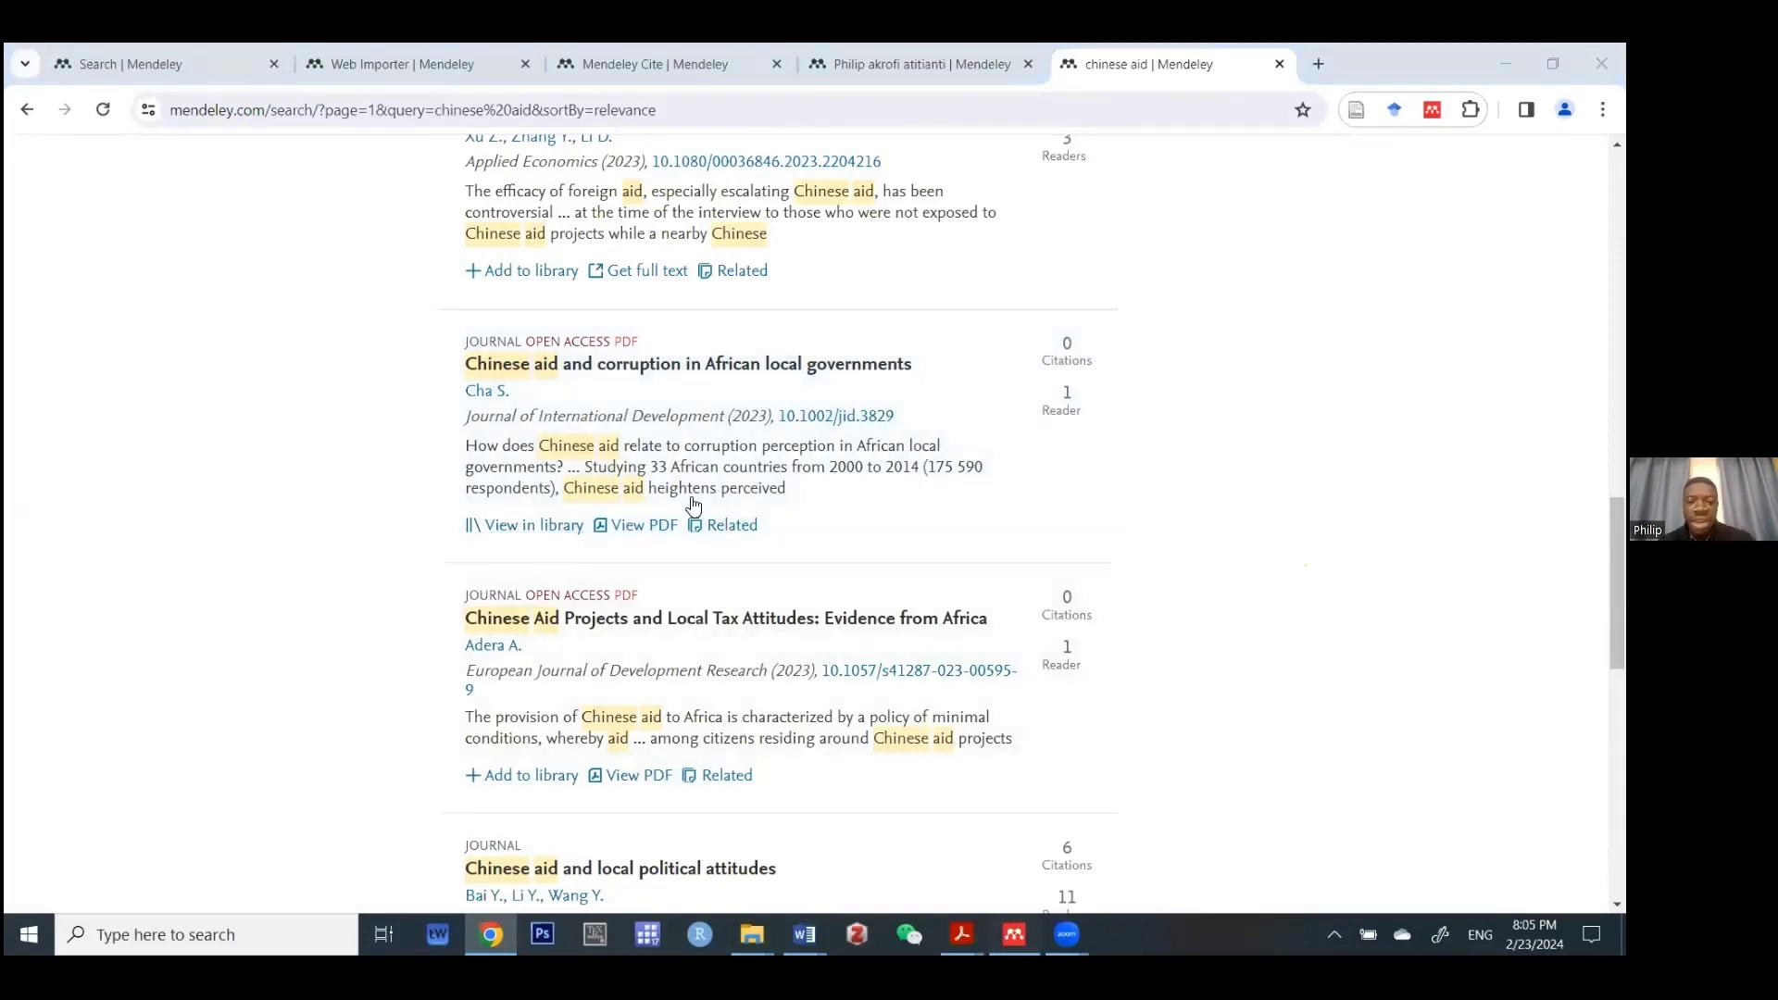
{"action": "key", "text": "alt+Tab"}
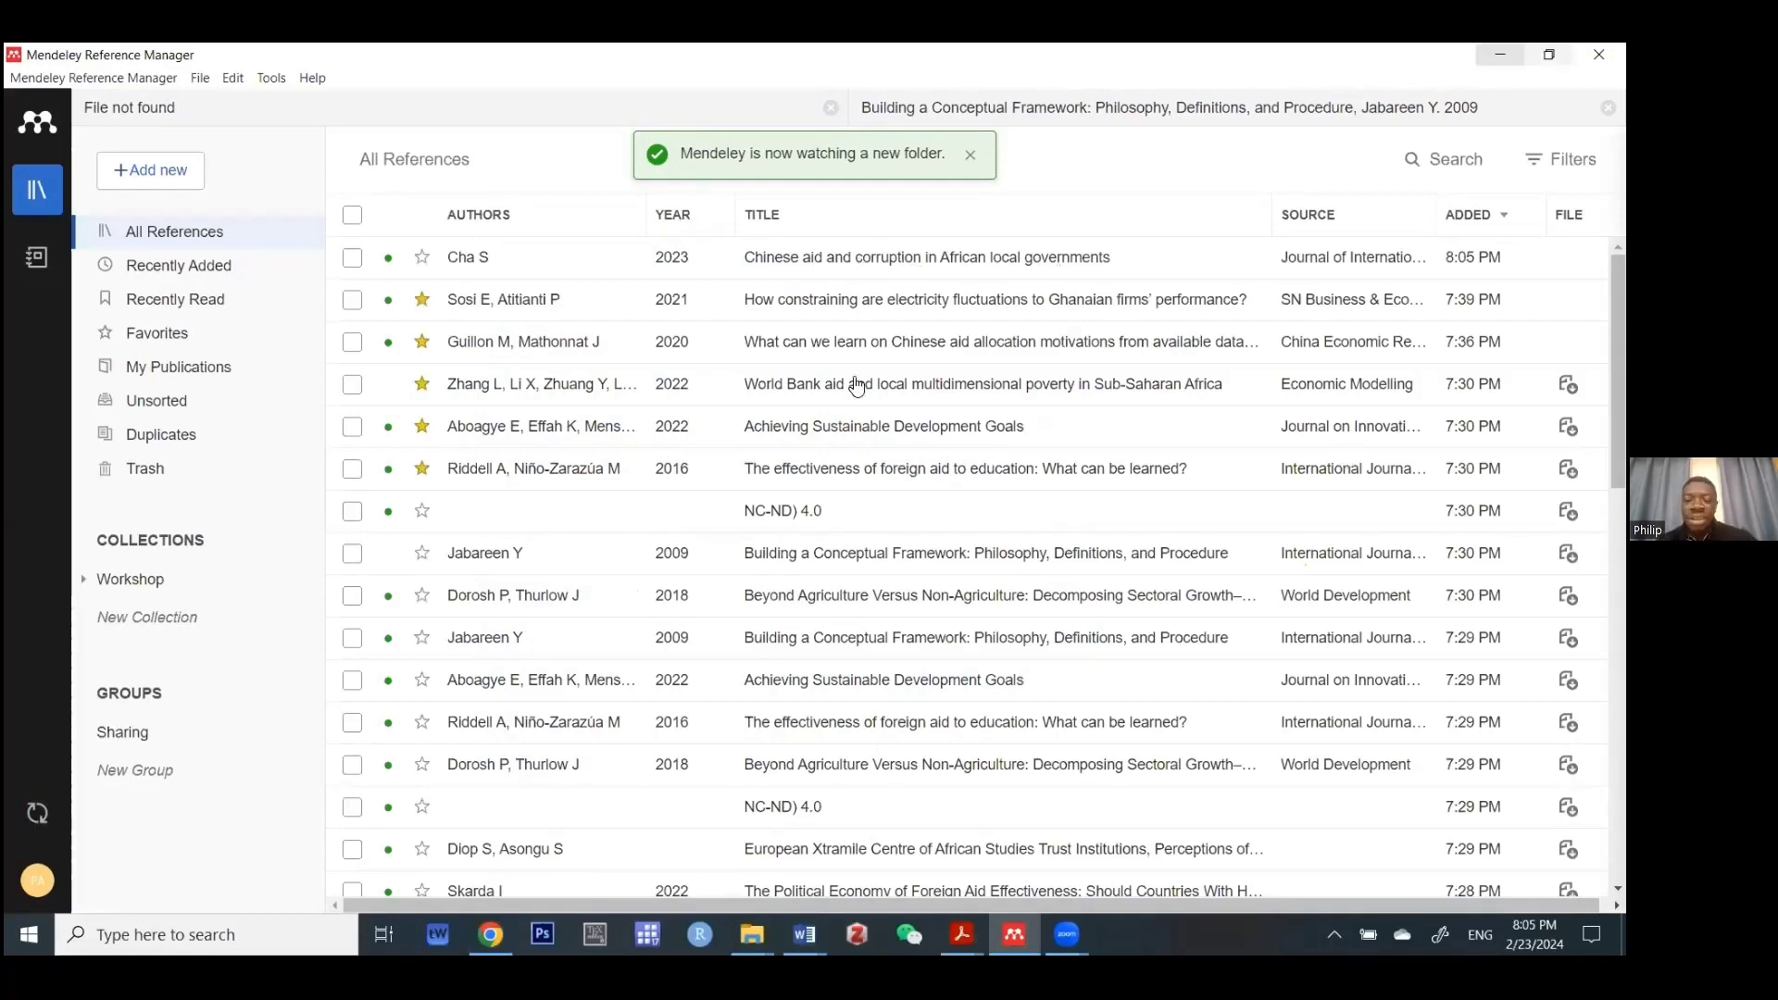
- Return to the browser, view the PDF of "Chinese aid and corruption in African local governments", and put the sign-in window aside
{"action": "key", "text": "alt+Tab"}
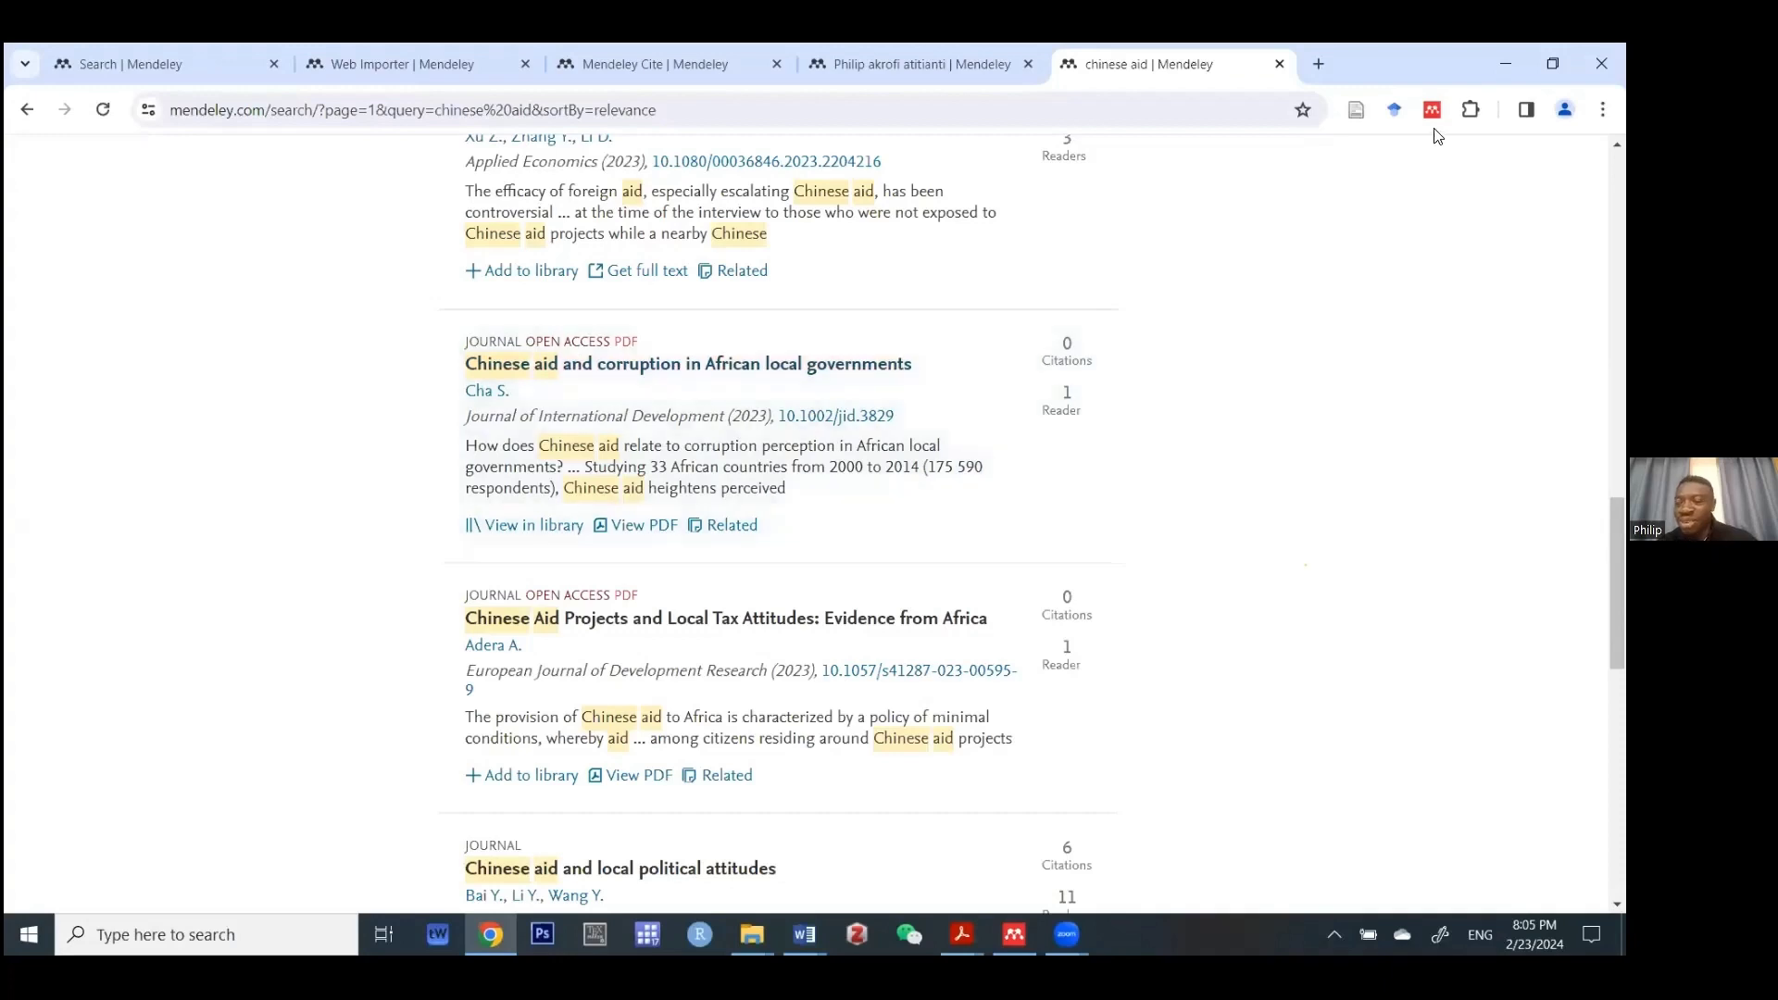
{"action": "left_click", "coordinate": [630, 532]}
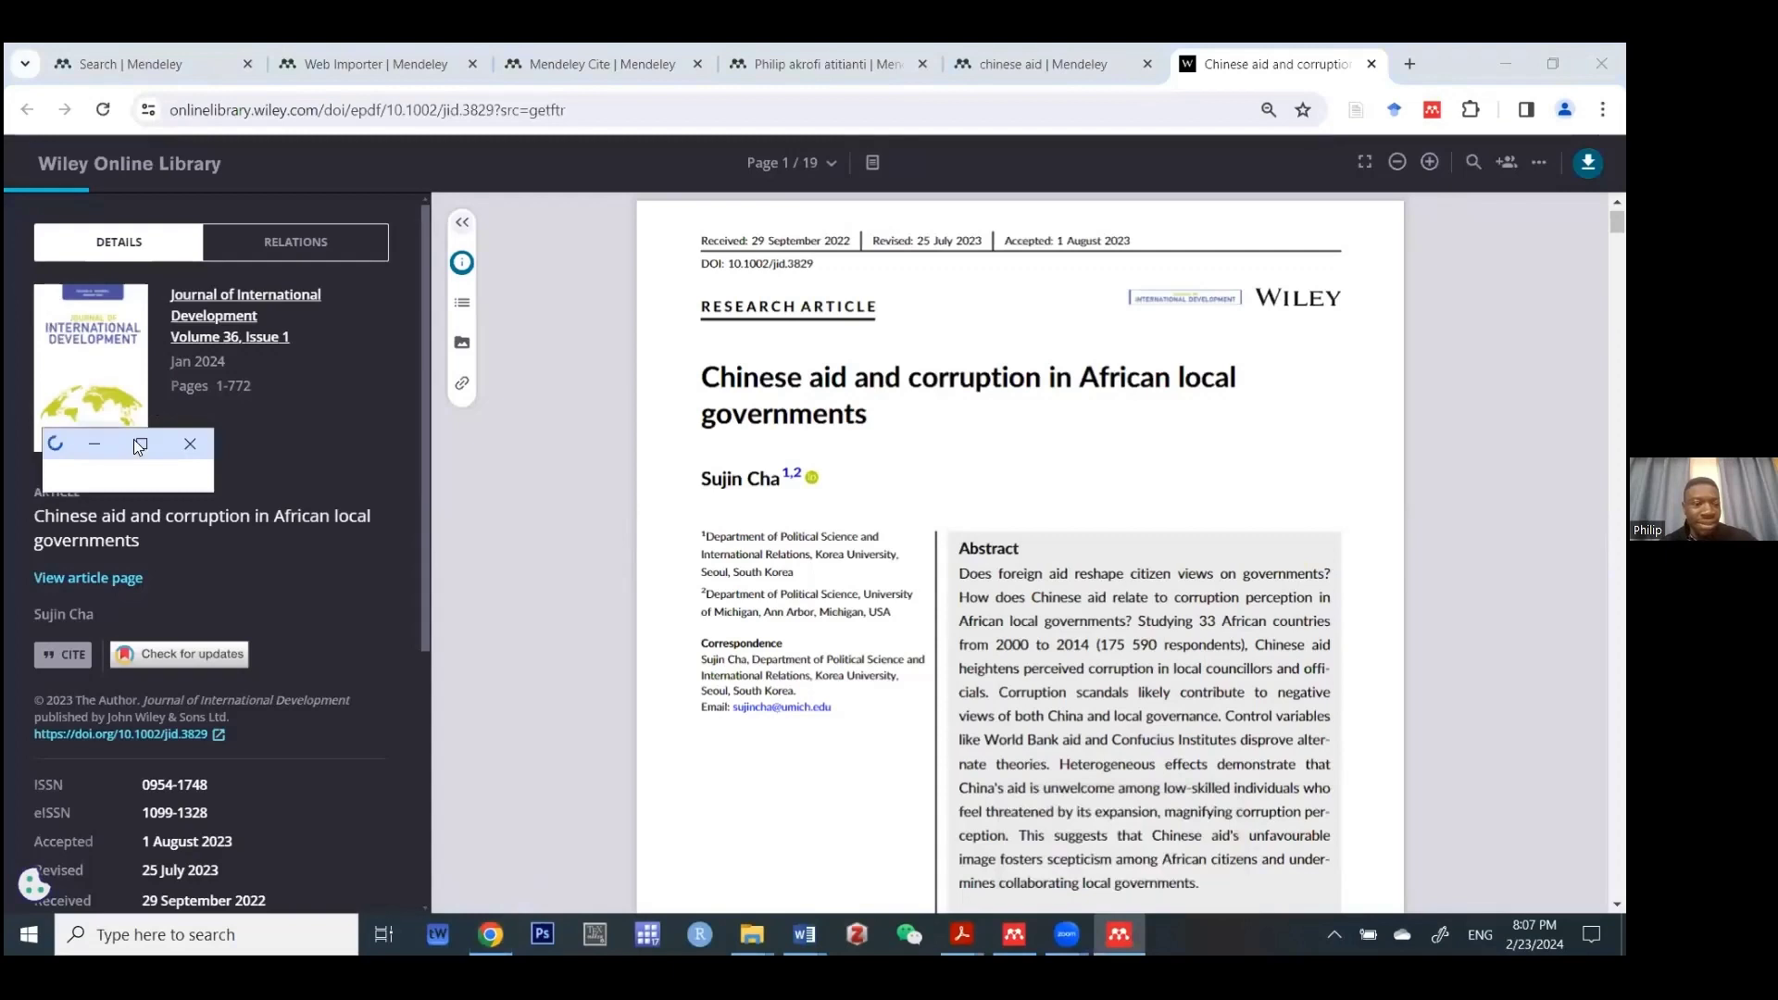
{"action": "left_click", "coordinate": [138, 445]}
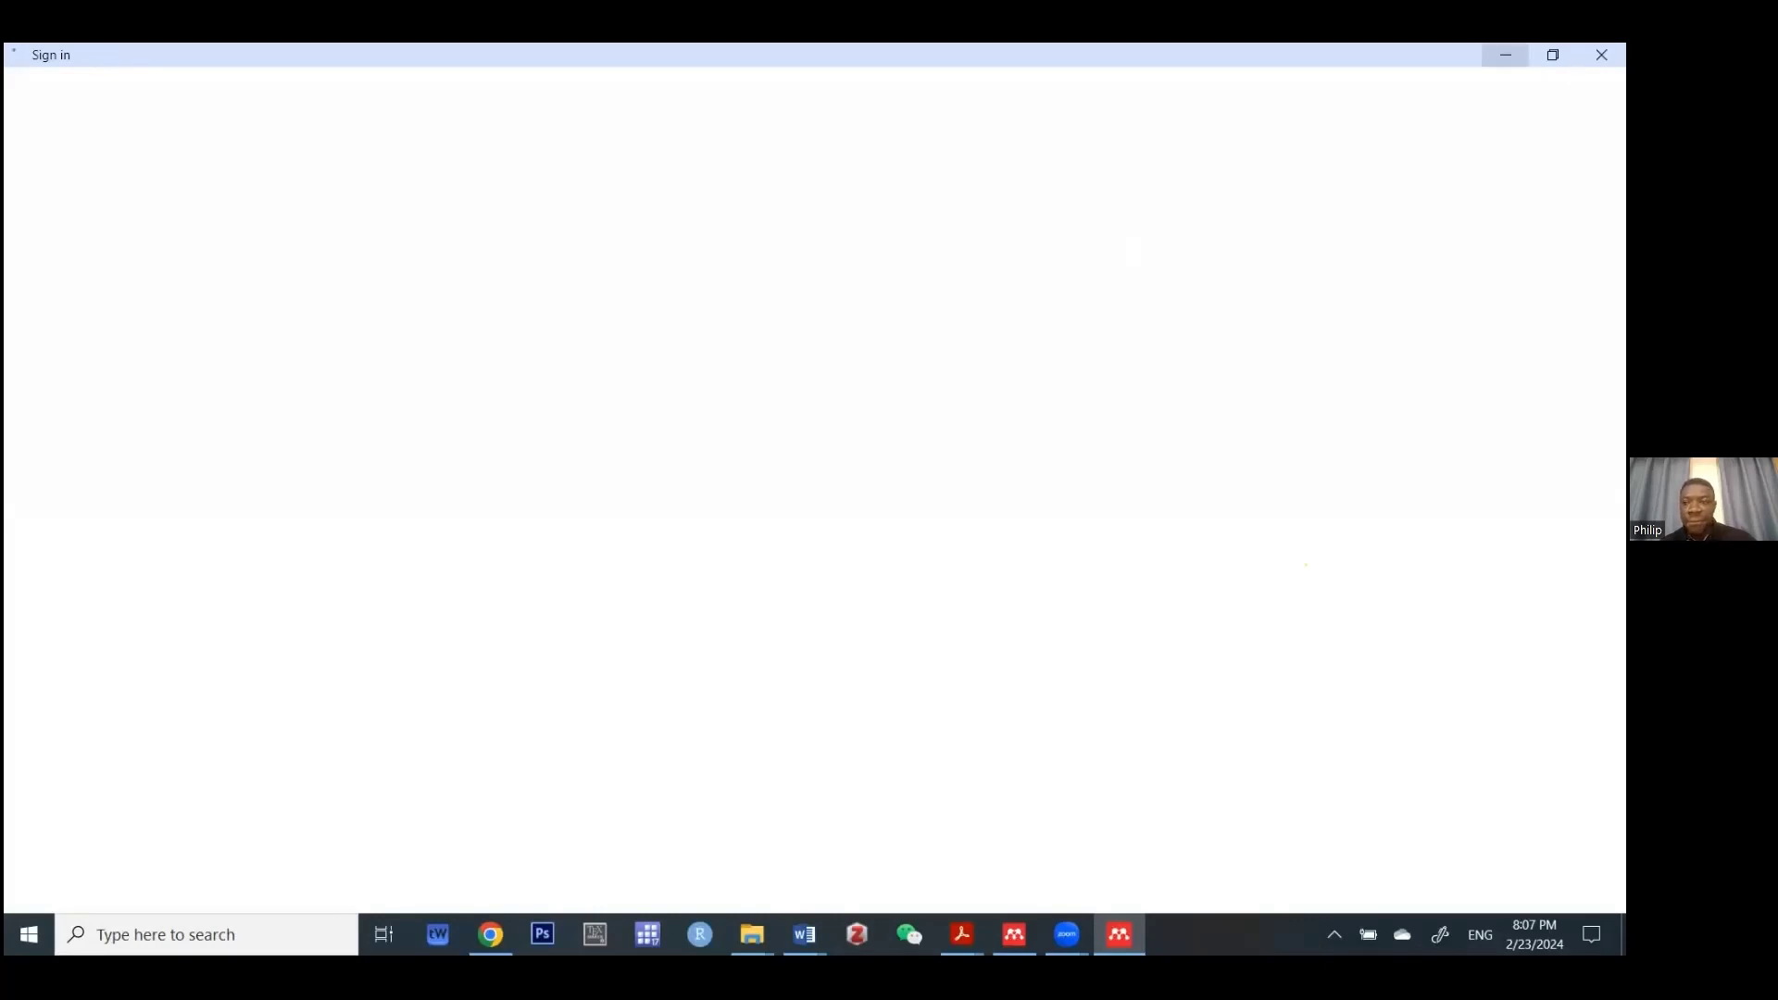
{"action": "left_click", "coordinate": [1505, 55]}
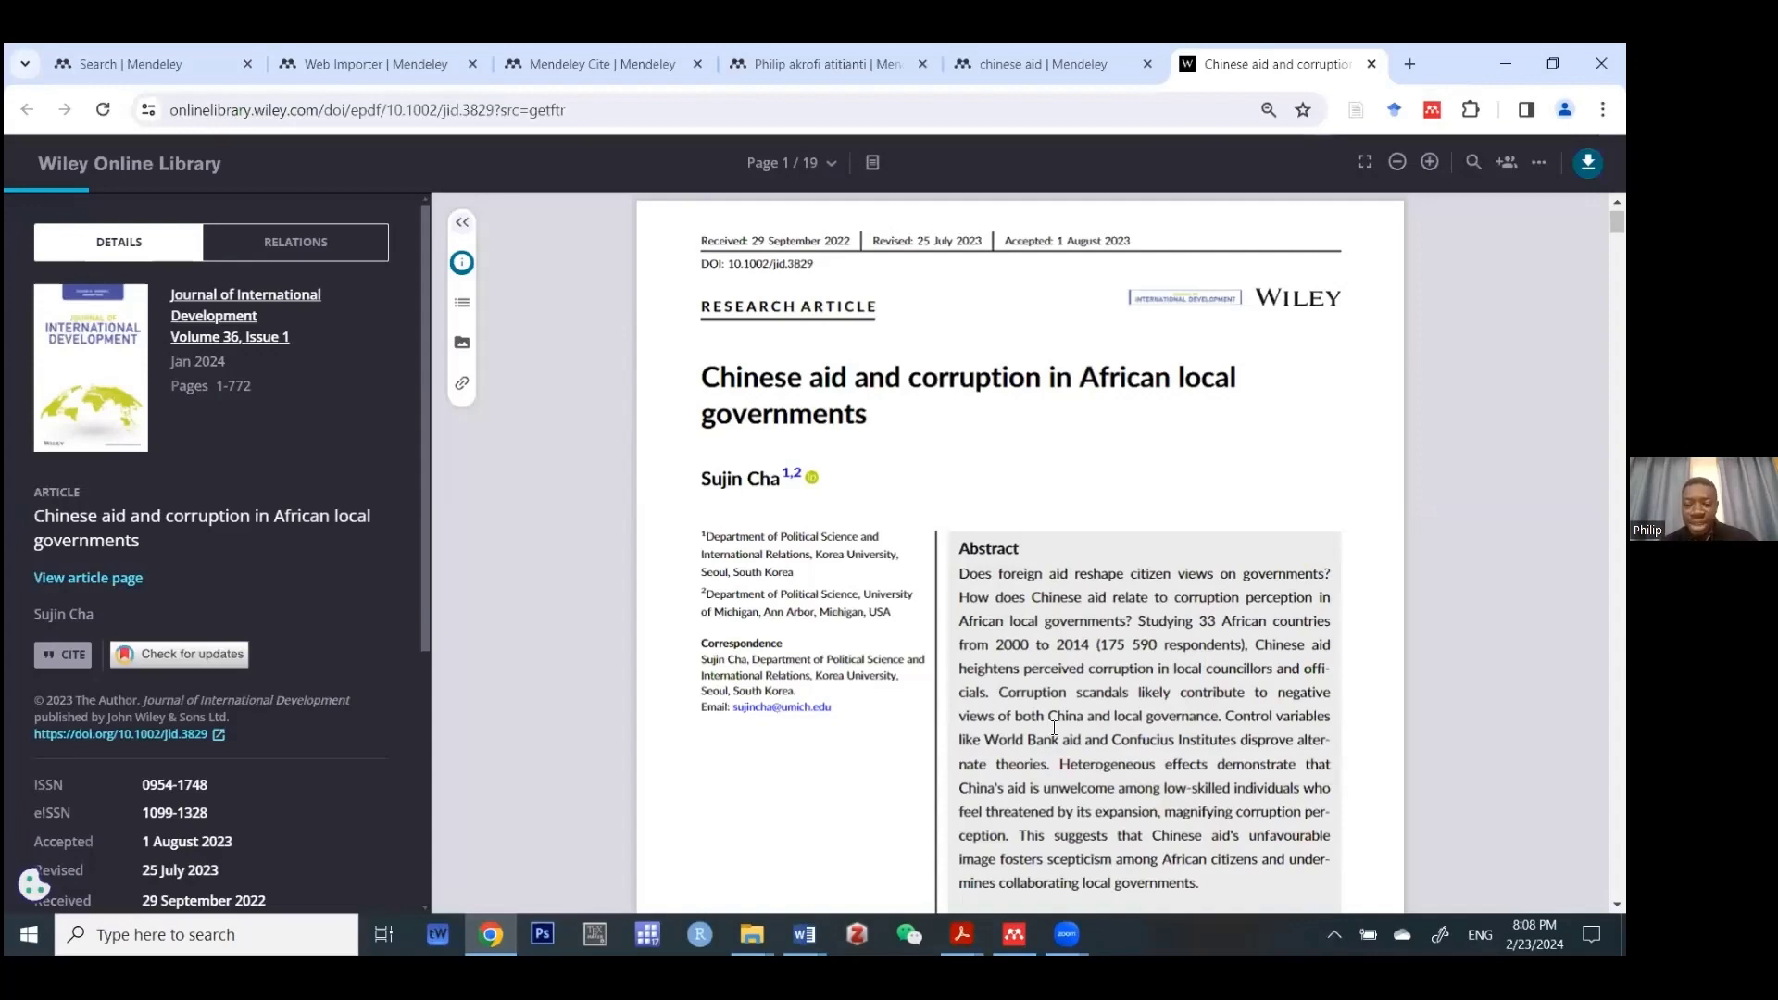
{"action": "key", "text": "alt+Tab"}
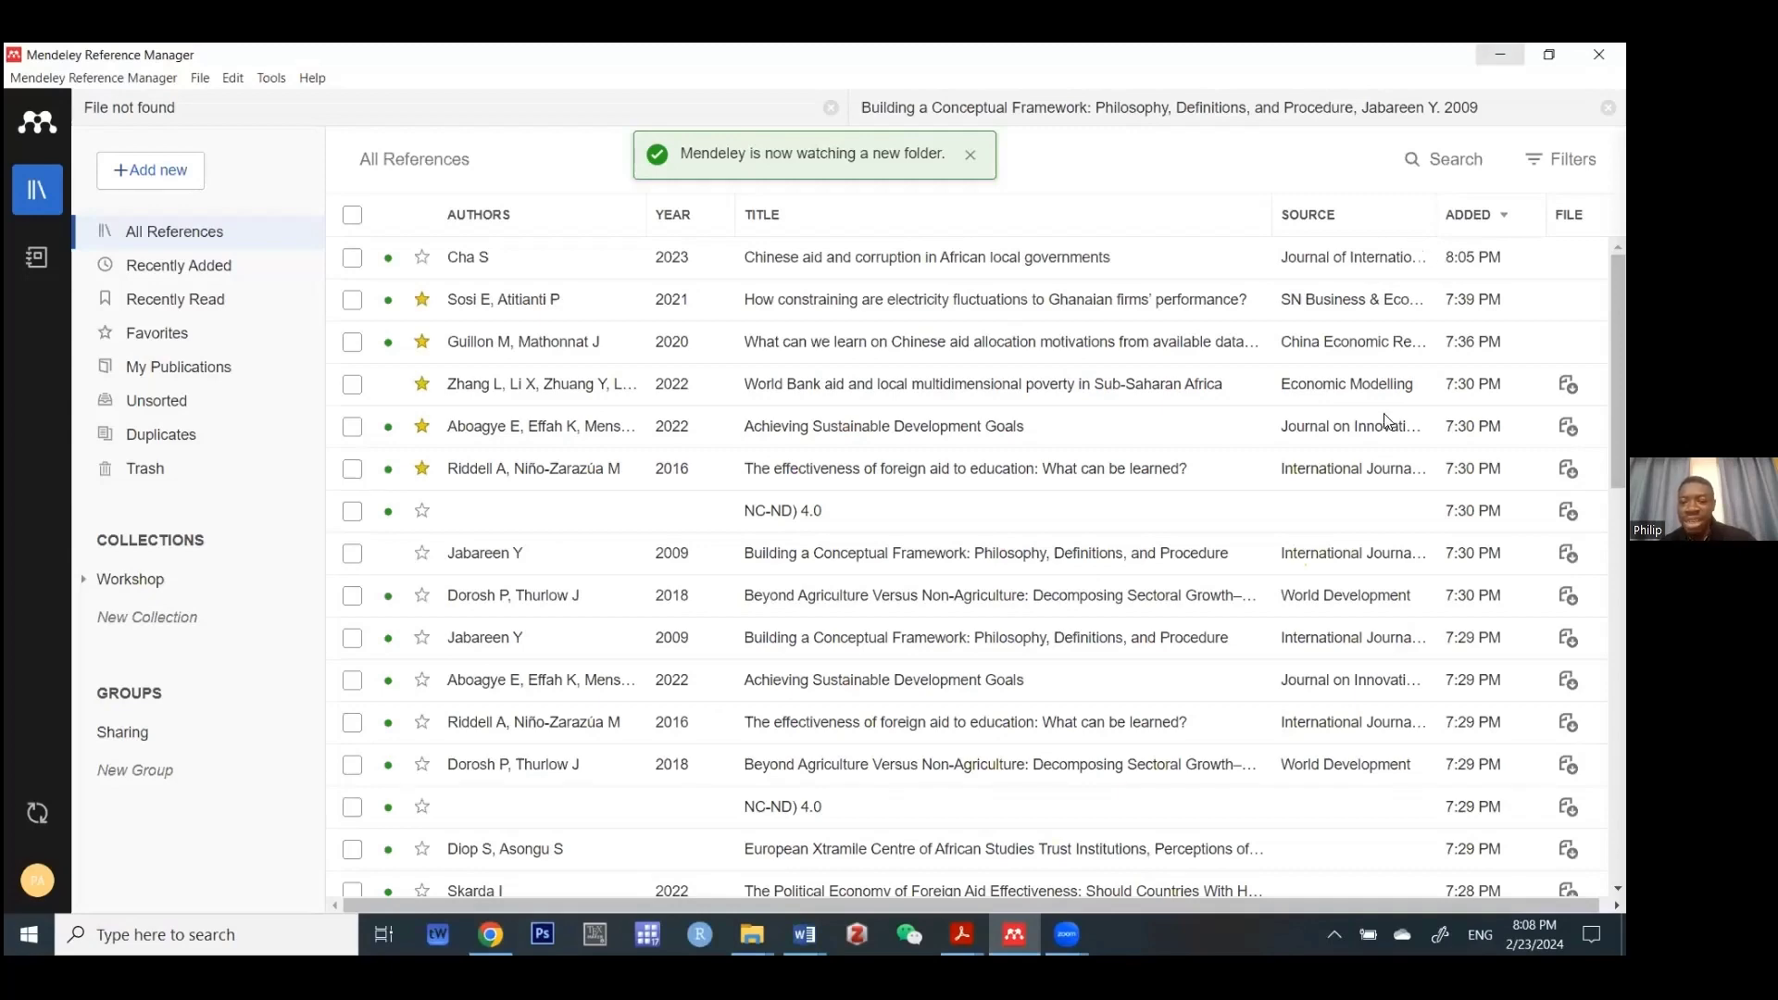
{"action": "key", "text": "alt+Tab"}
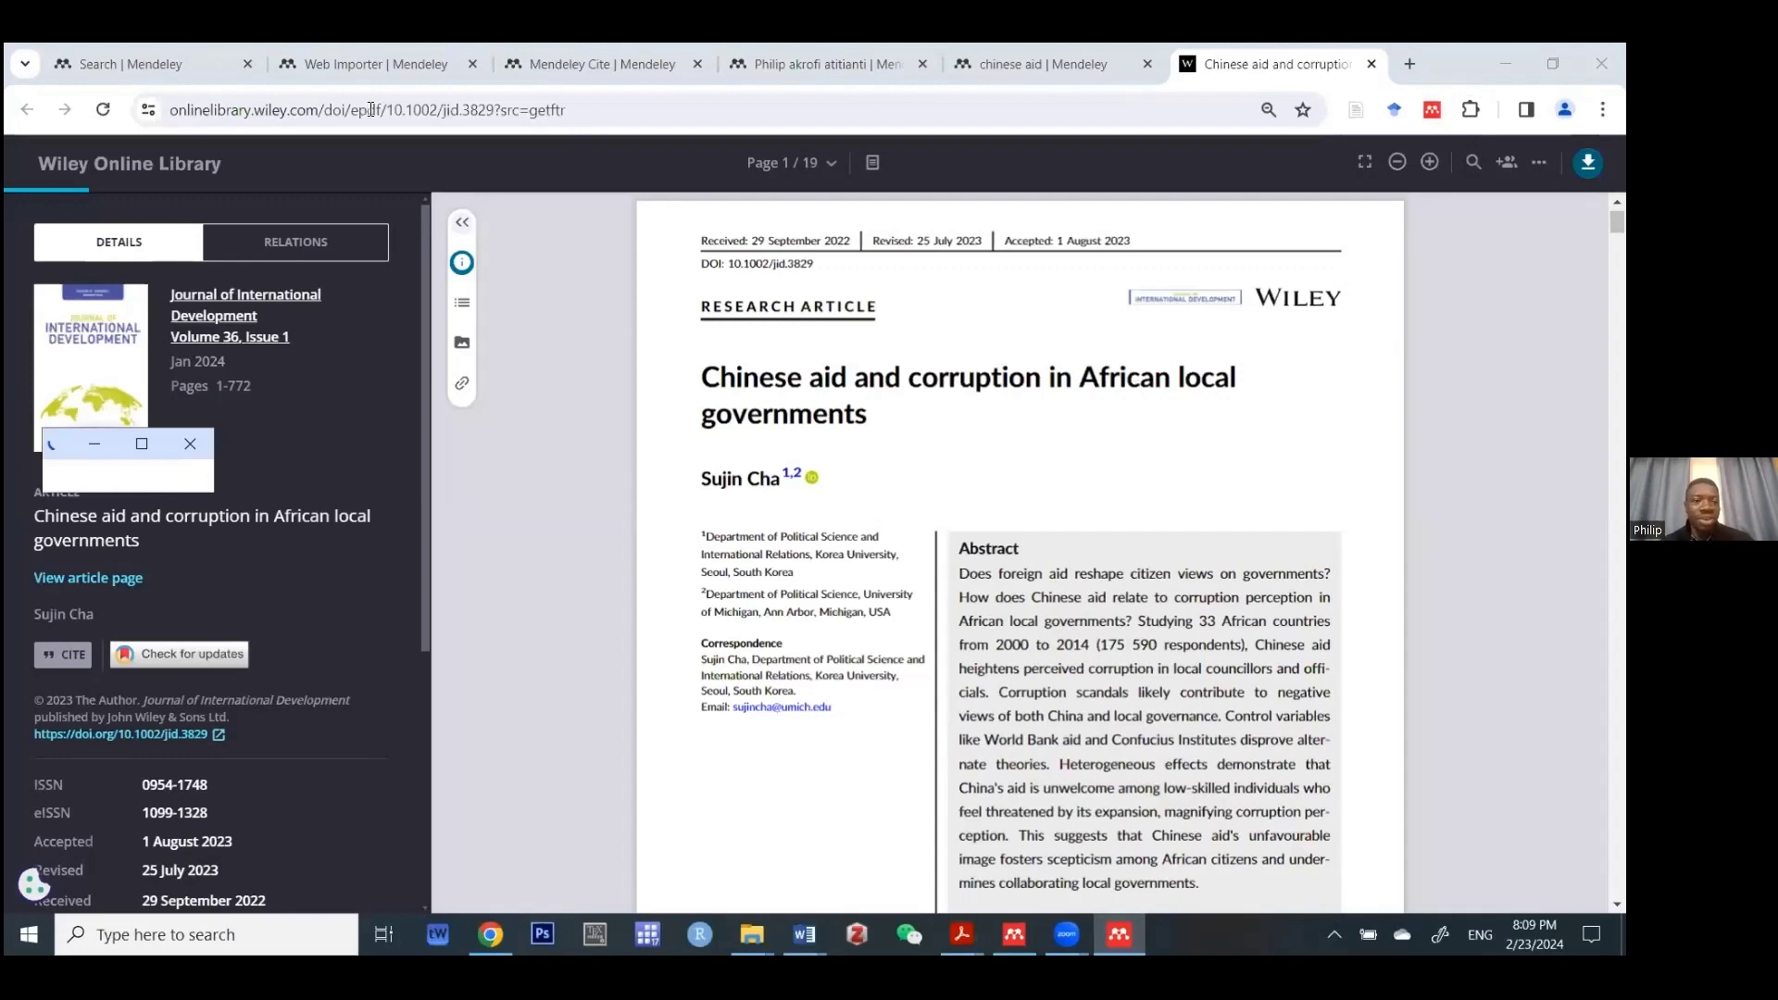
- Open Google Scholar in place of the first Mendeley search page and search for "chinese aids"
{"action": "left_click", "coordinate": [196, 65]}
{"action": "left_click", "coordinate": [245, 111]}
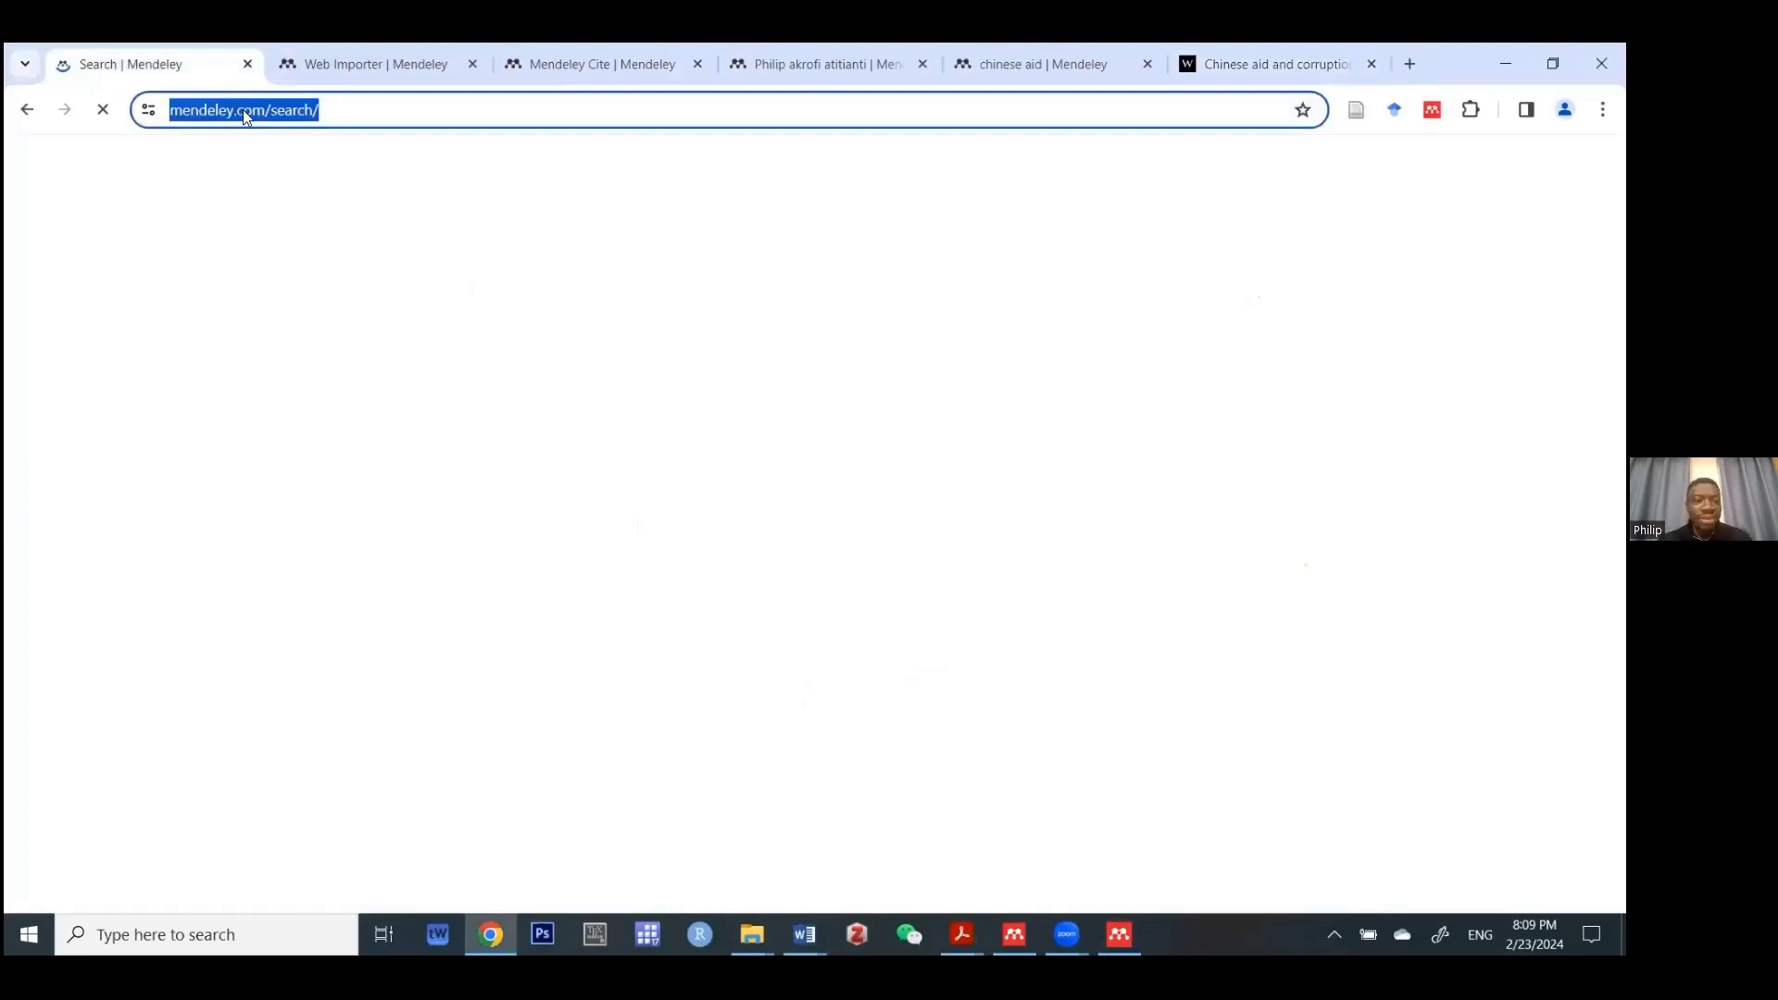
{"action": "type", "text": "go"}
{"action": "key", "text": "Return"}
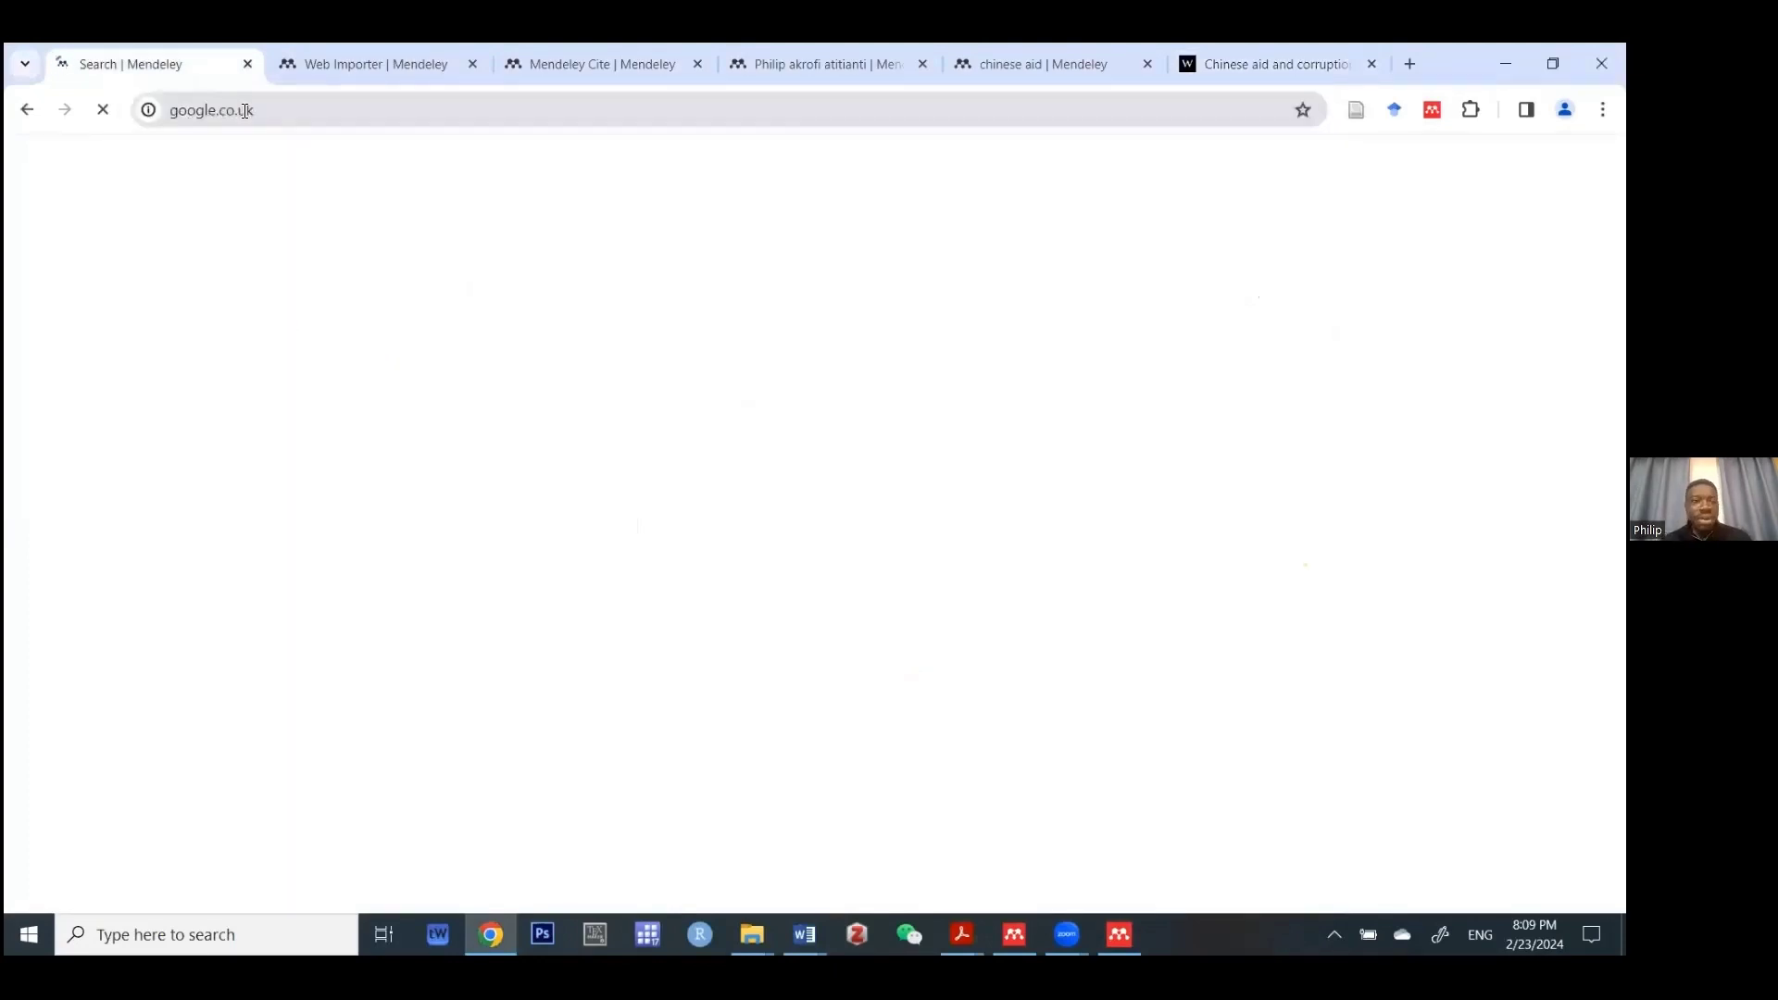
{"action": "left_click", "coordinate": [246, 113]}
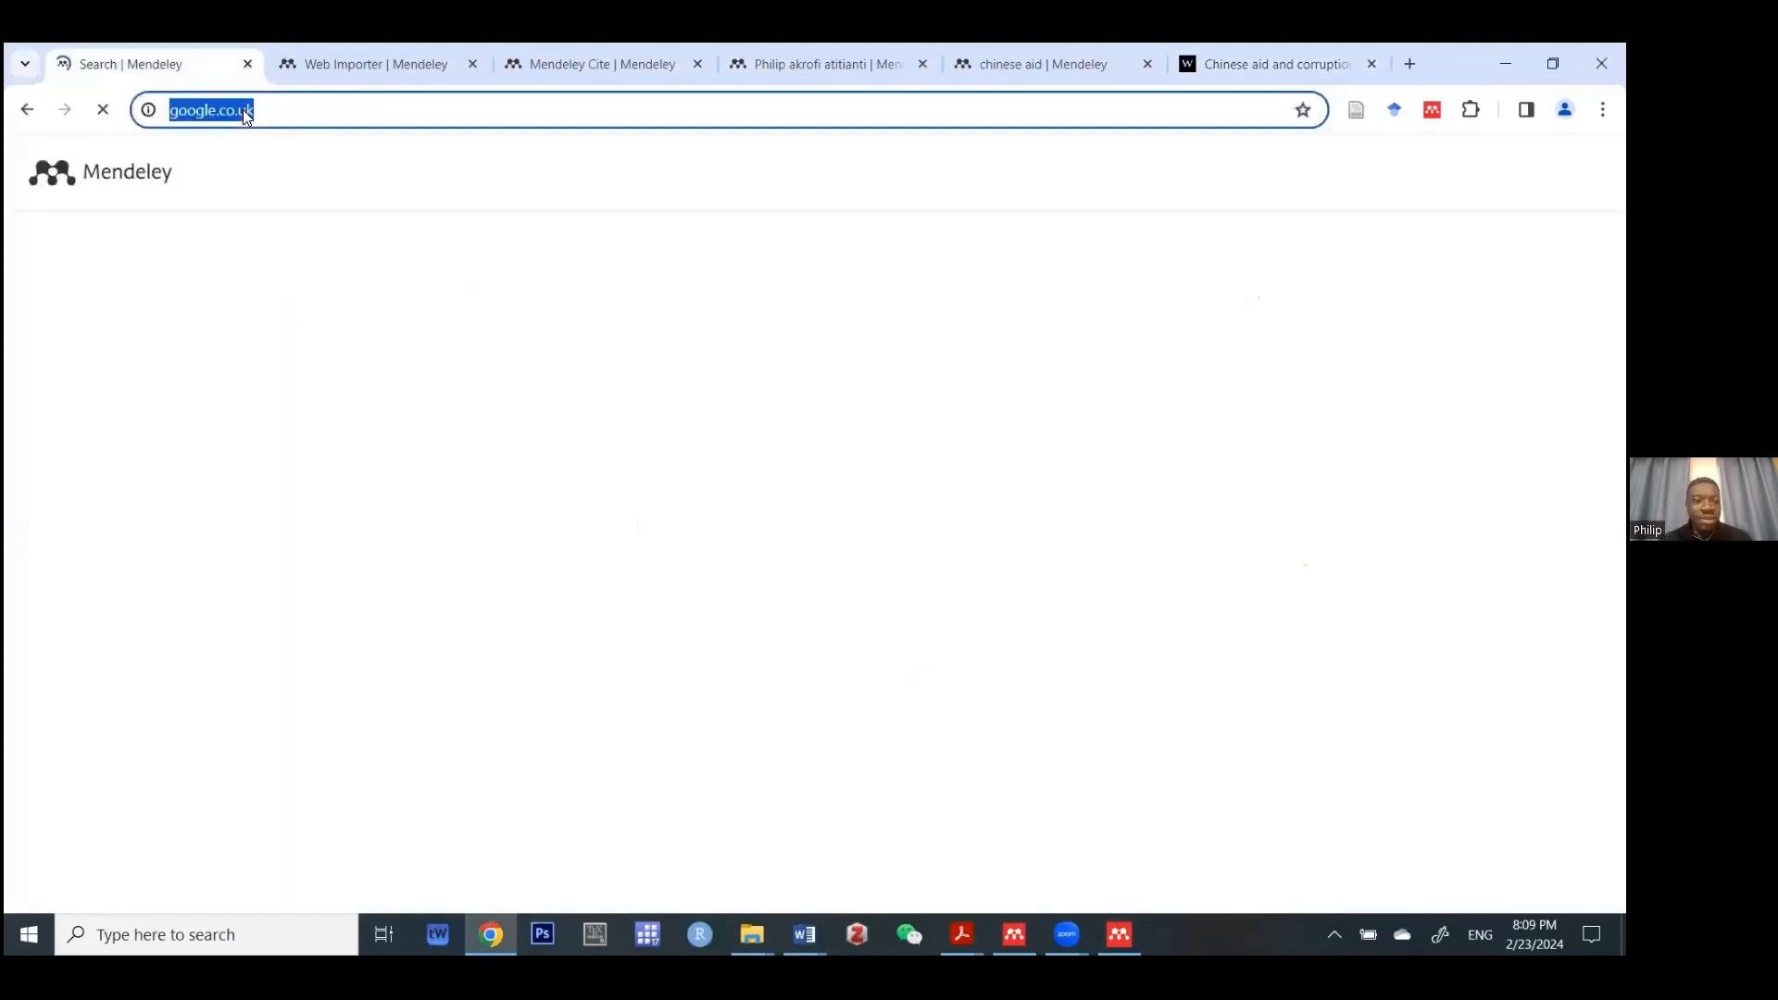
{"action": "type", "text": "scho"}
{"action": "key", "text": "Escape"}
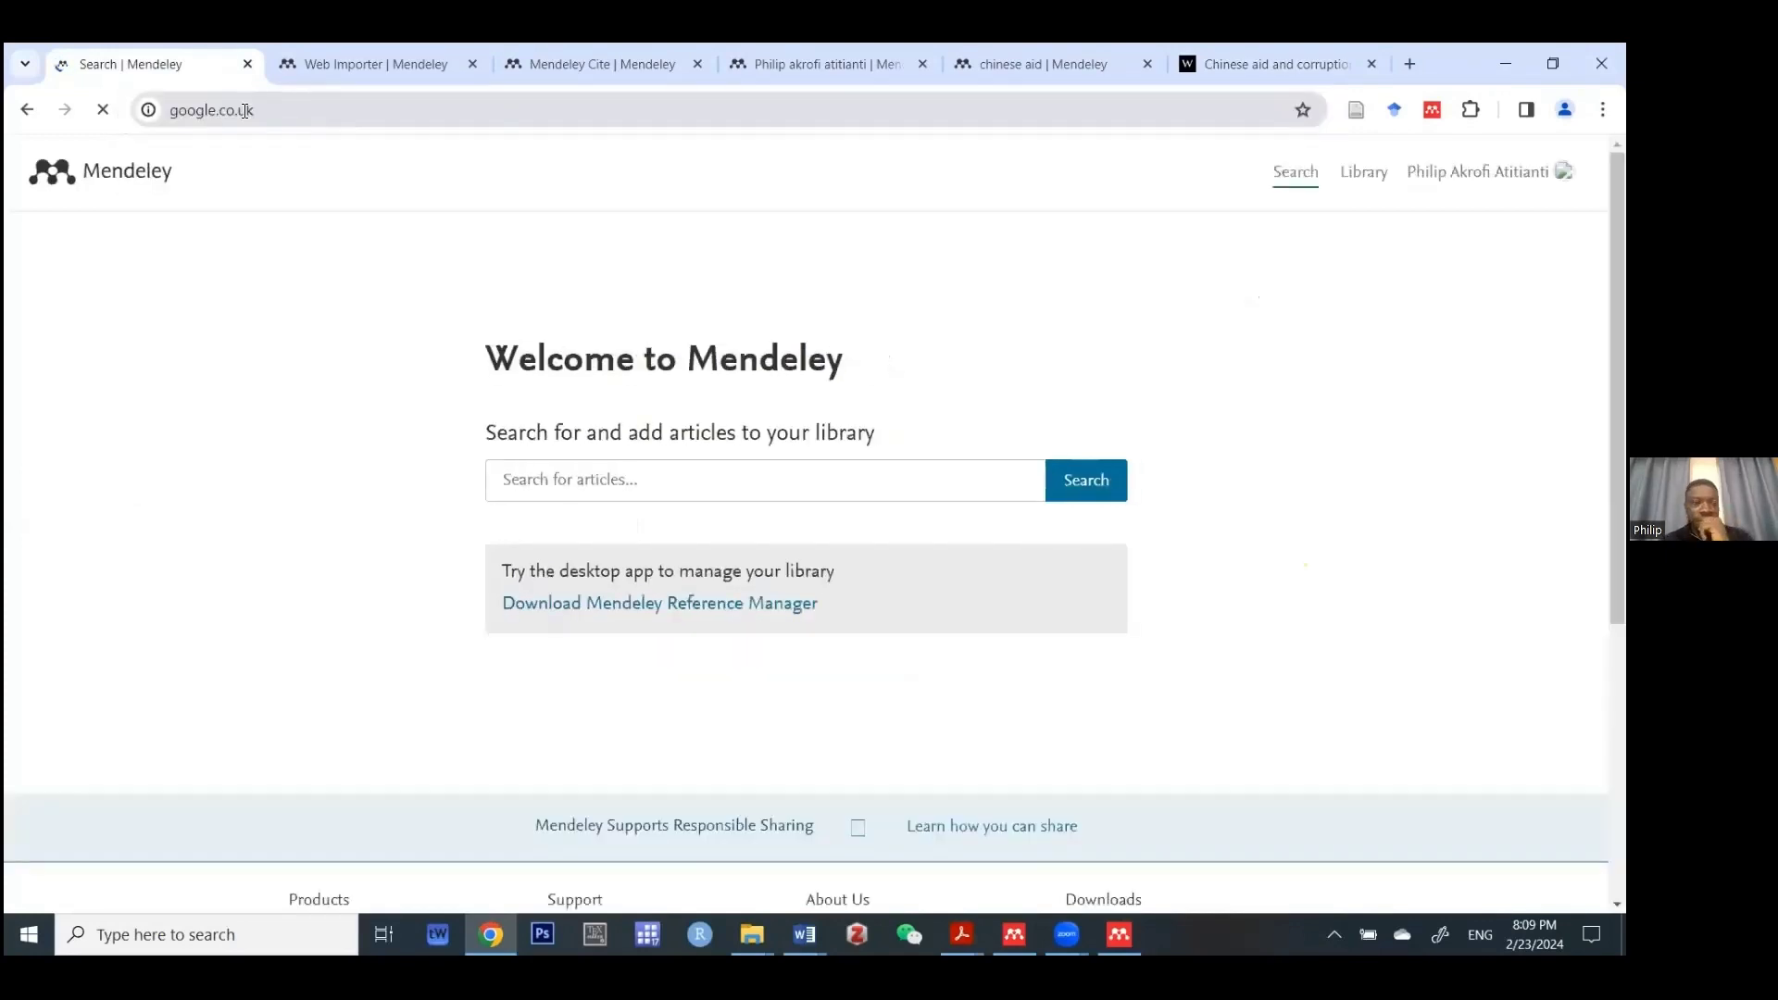
{"action": "left_click", "coordinate": [245, 111]}
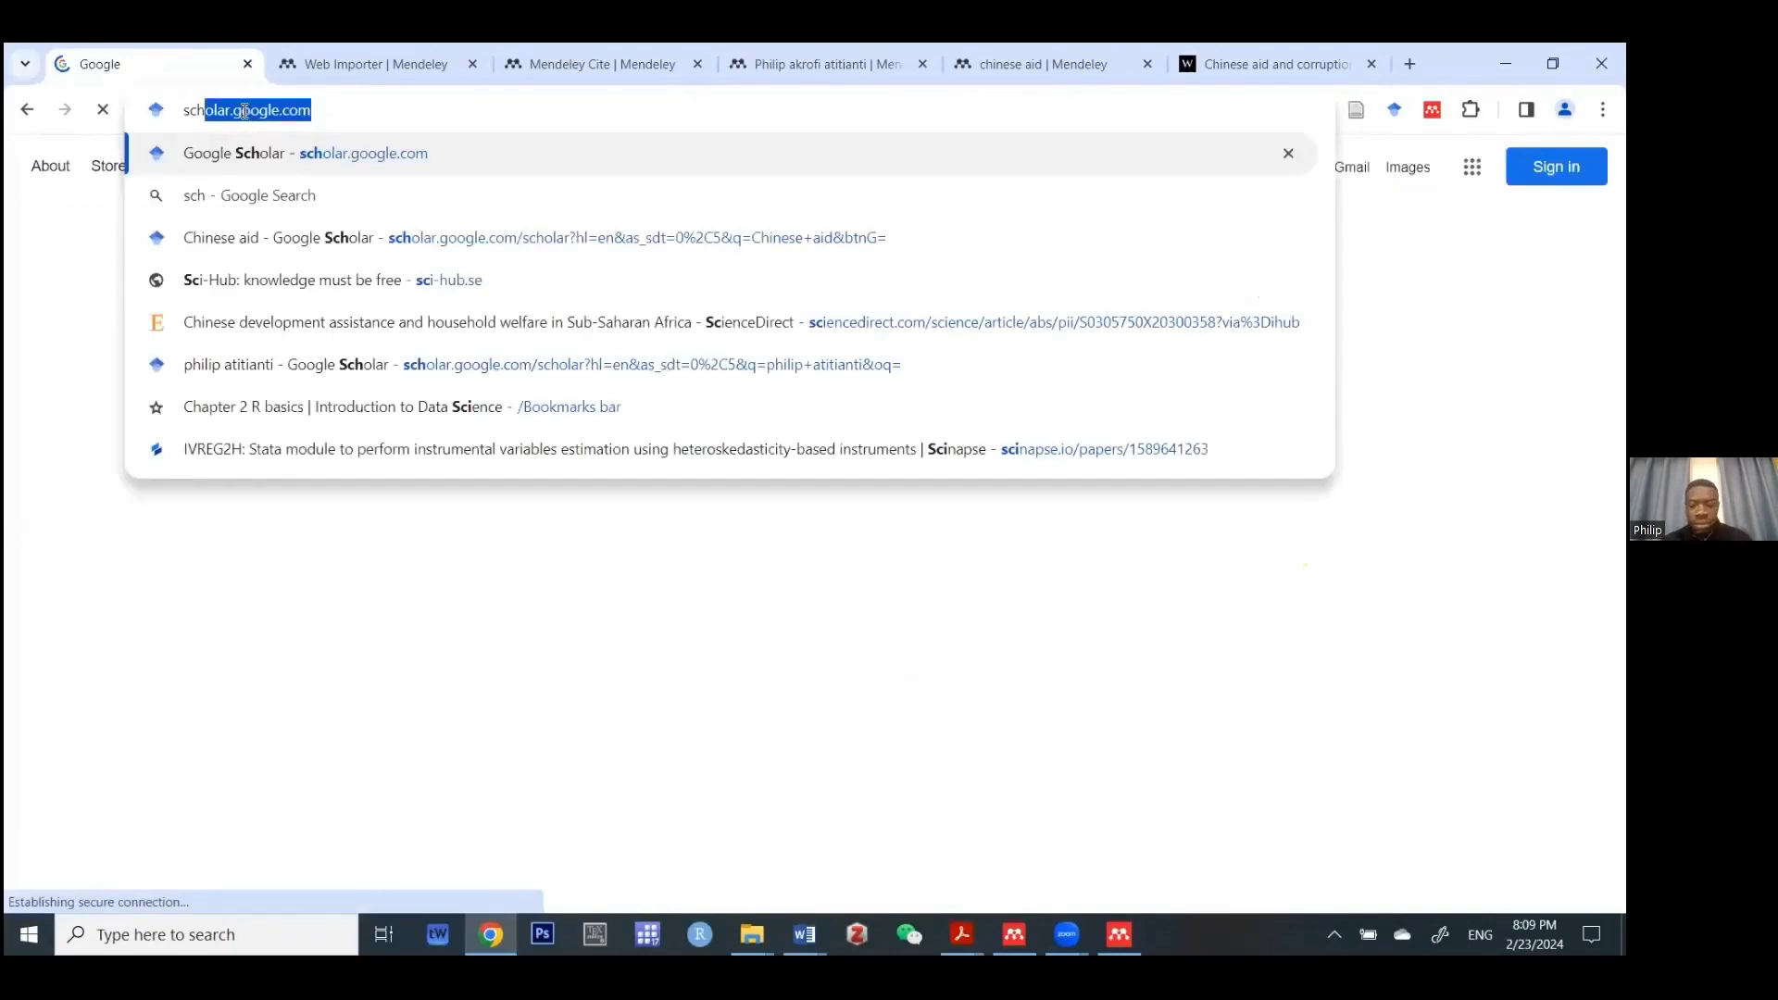
{"action": "key", "text": "Return"}
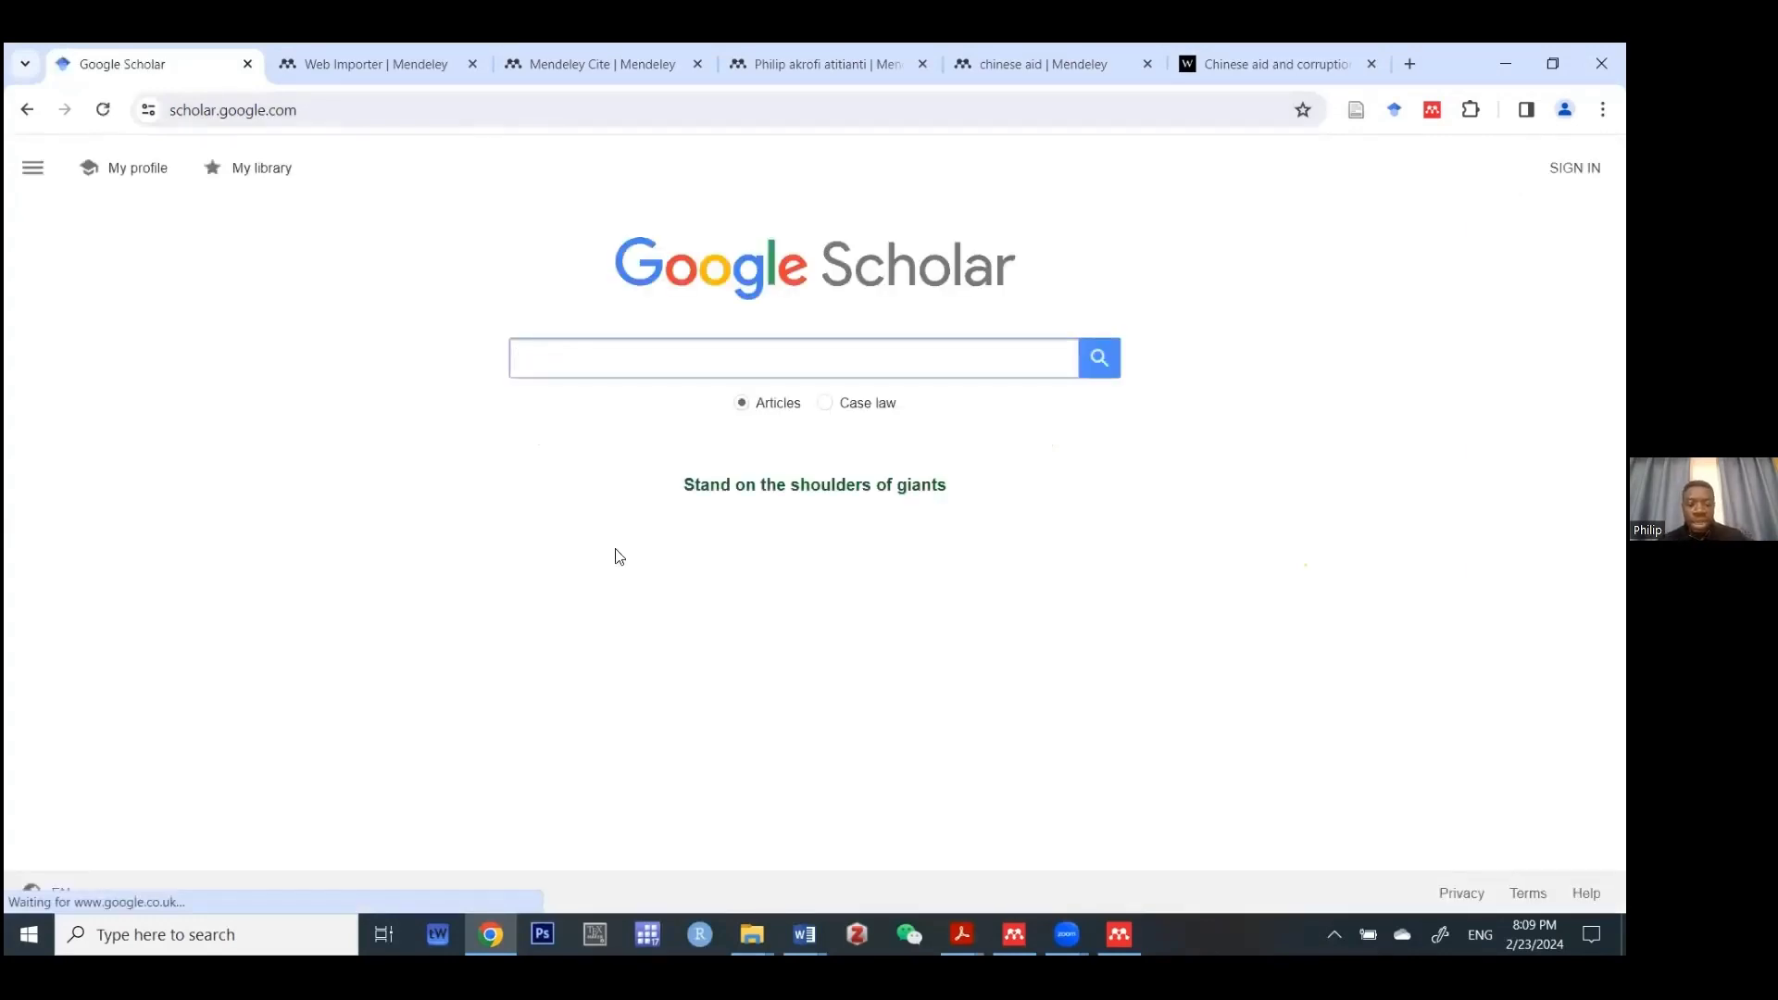
{"action": "type", "text": "chinese aids"}
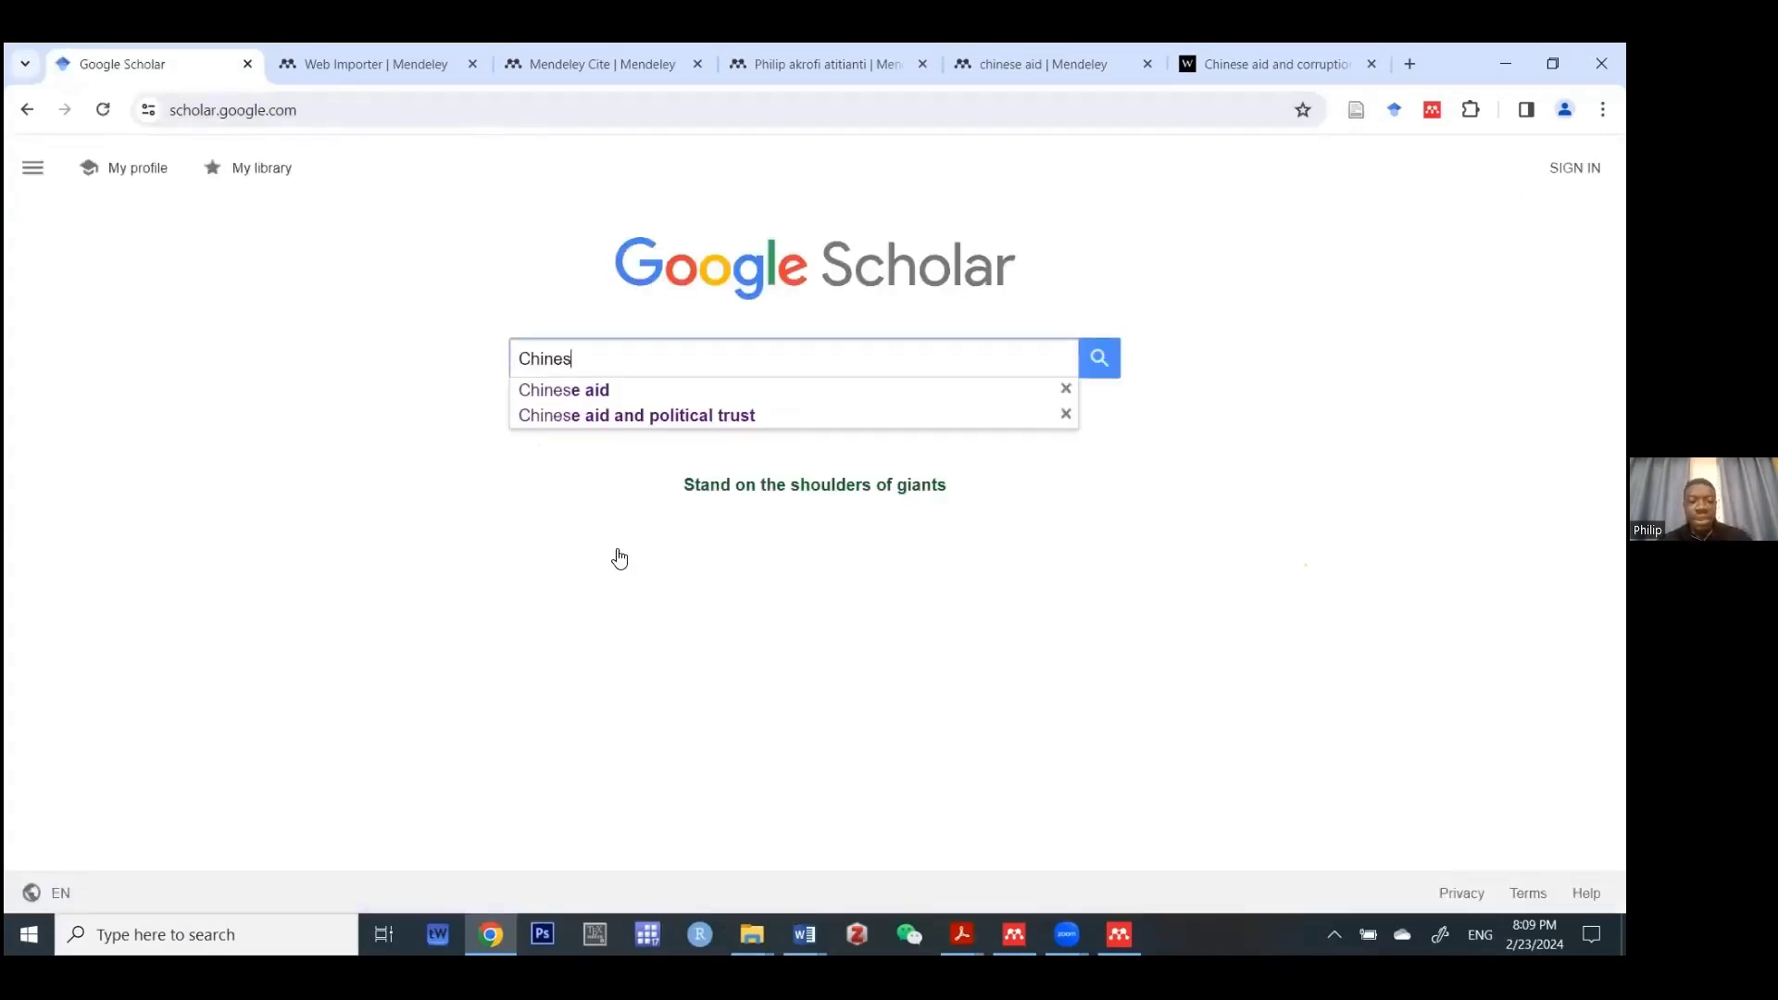
{"action": "key", "text": "Return"}
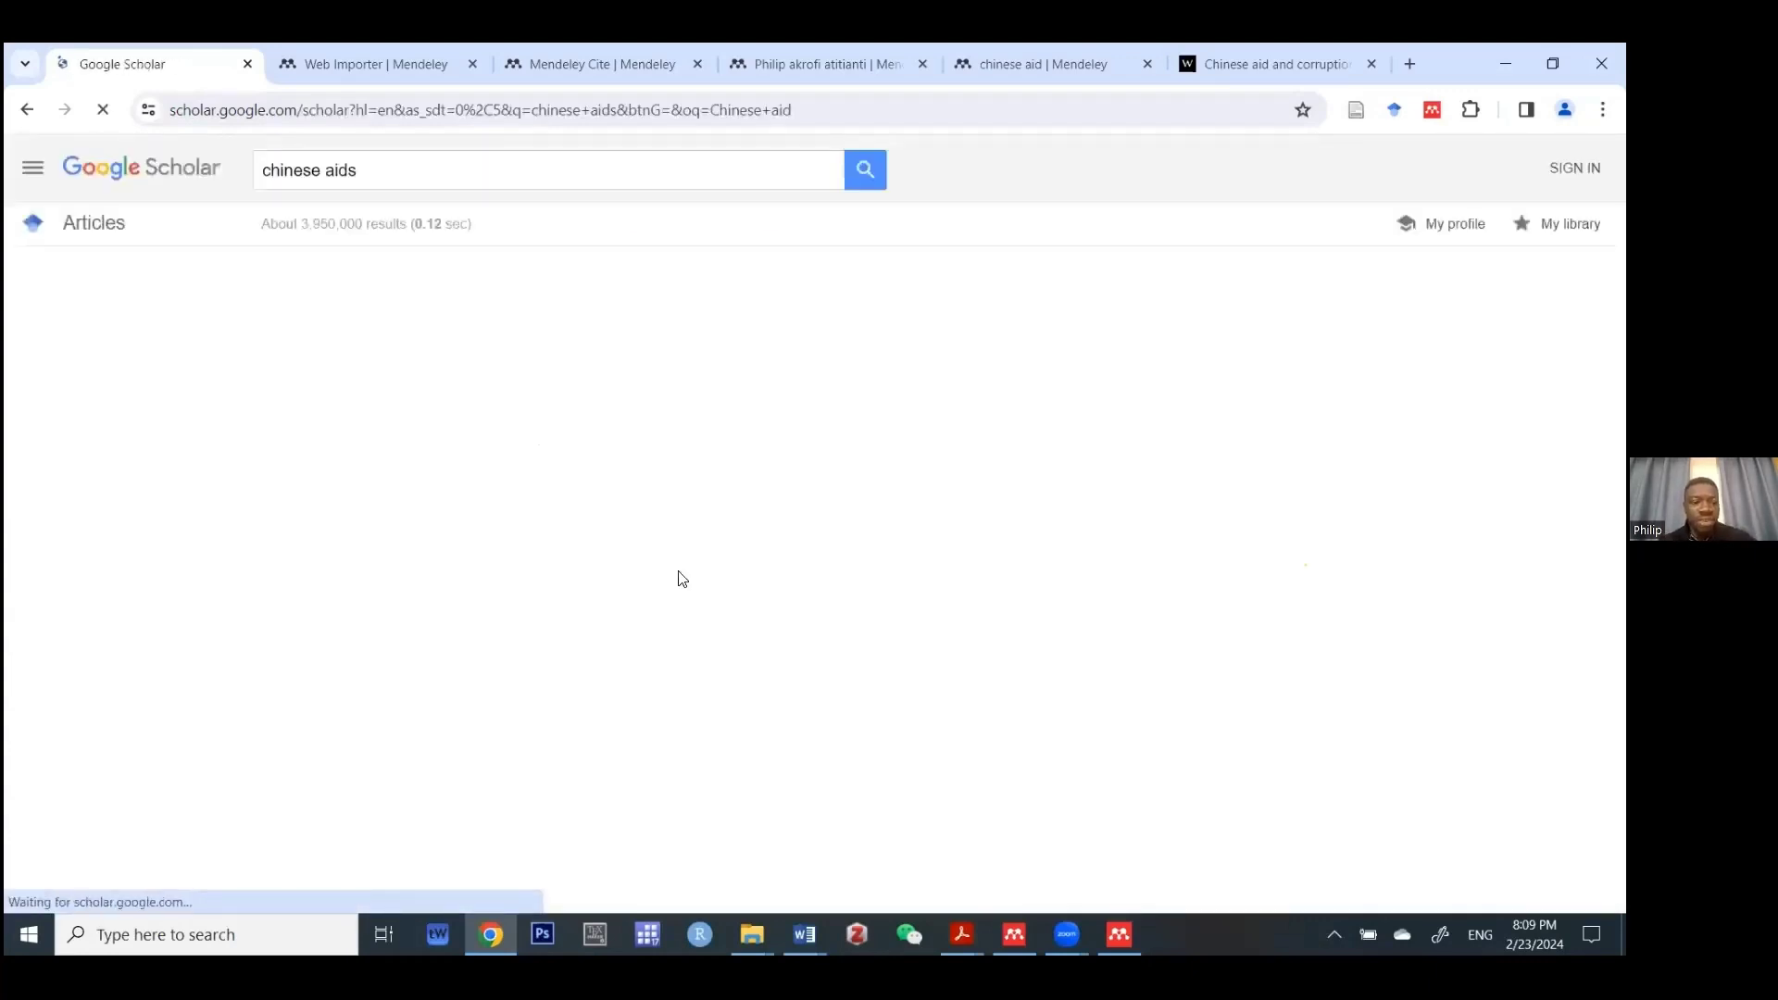
- Export the citation of "The development of HIV/AIDS surveillance in China" in RefMan format
{"action": "scroll", "coordinate": [681, 573], "scroll_direction": "down", "scroll_amount": 2}
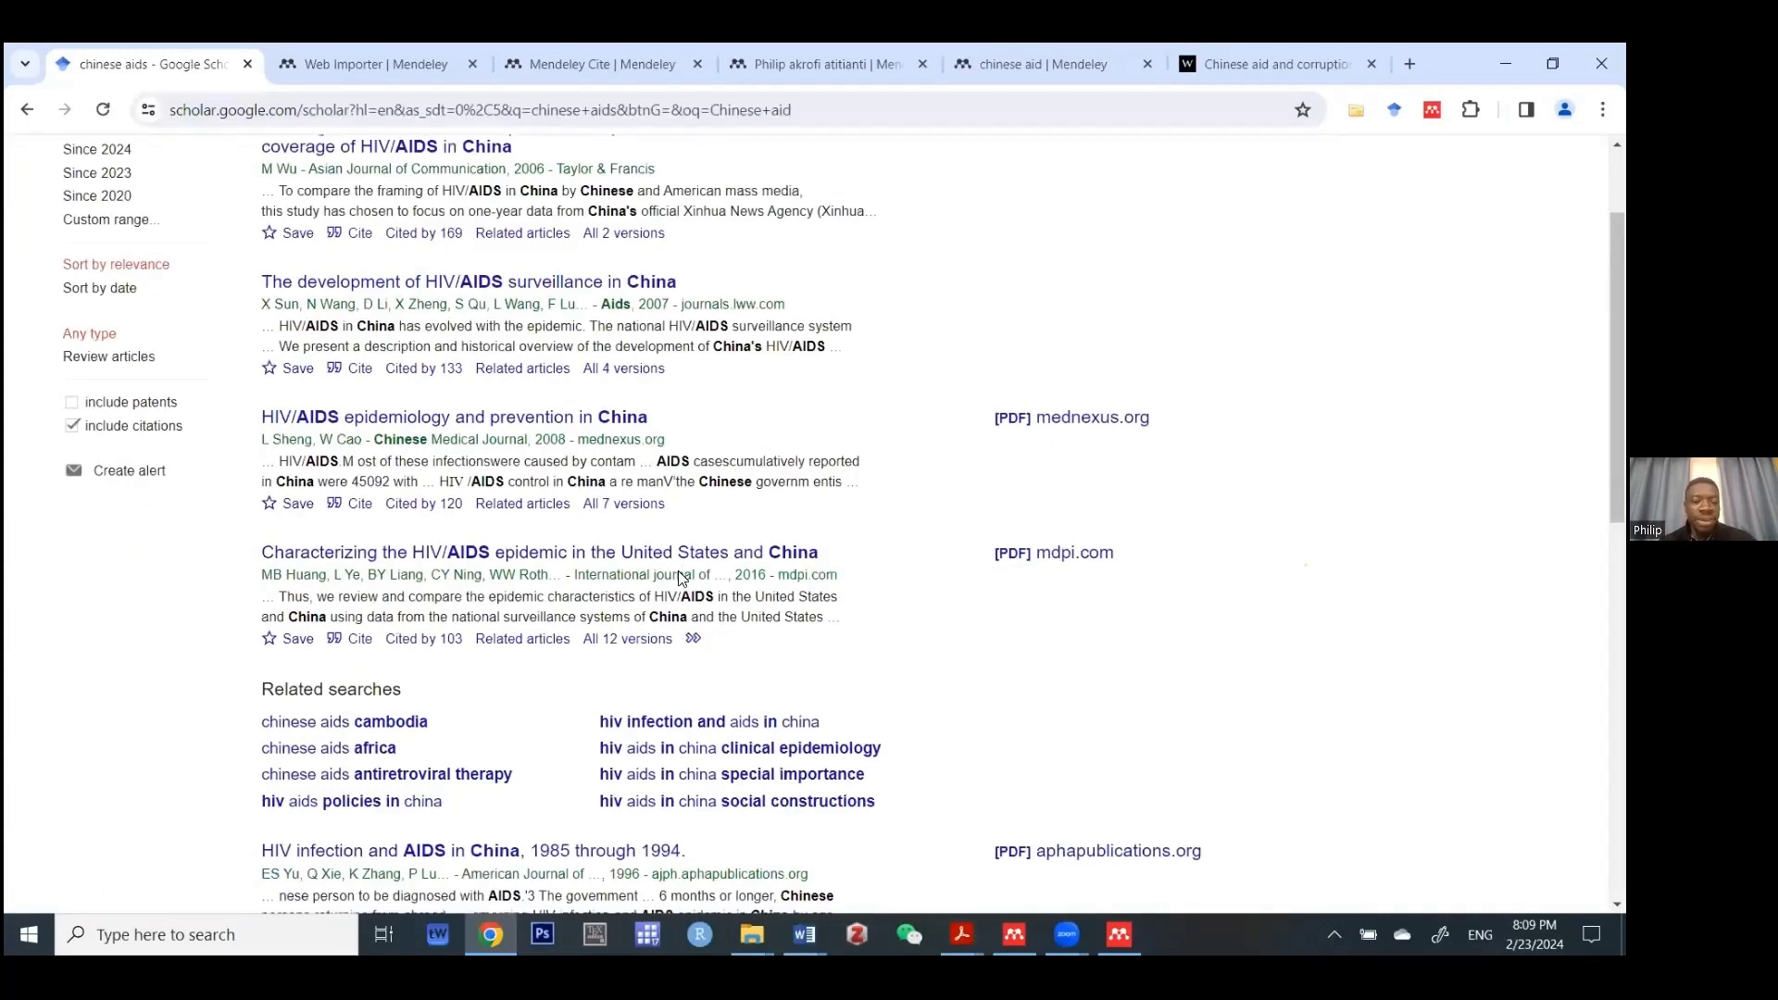
{"action": "scroll", "coordinate": [682, 573], "scroll_direction": "down", "scroll_amount": 1}
{"action": "scroll", "coordinate": [425, 398], "scroll_direction": "up", "scroll_amount": 1}
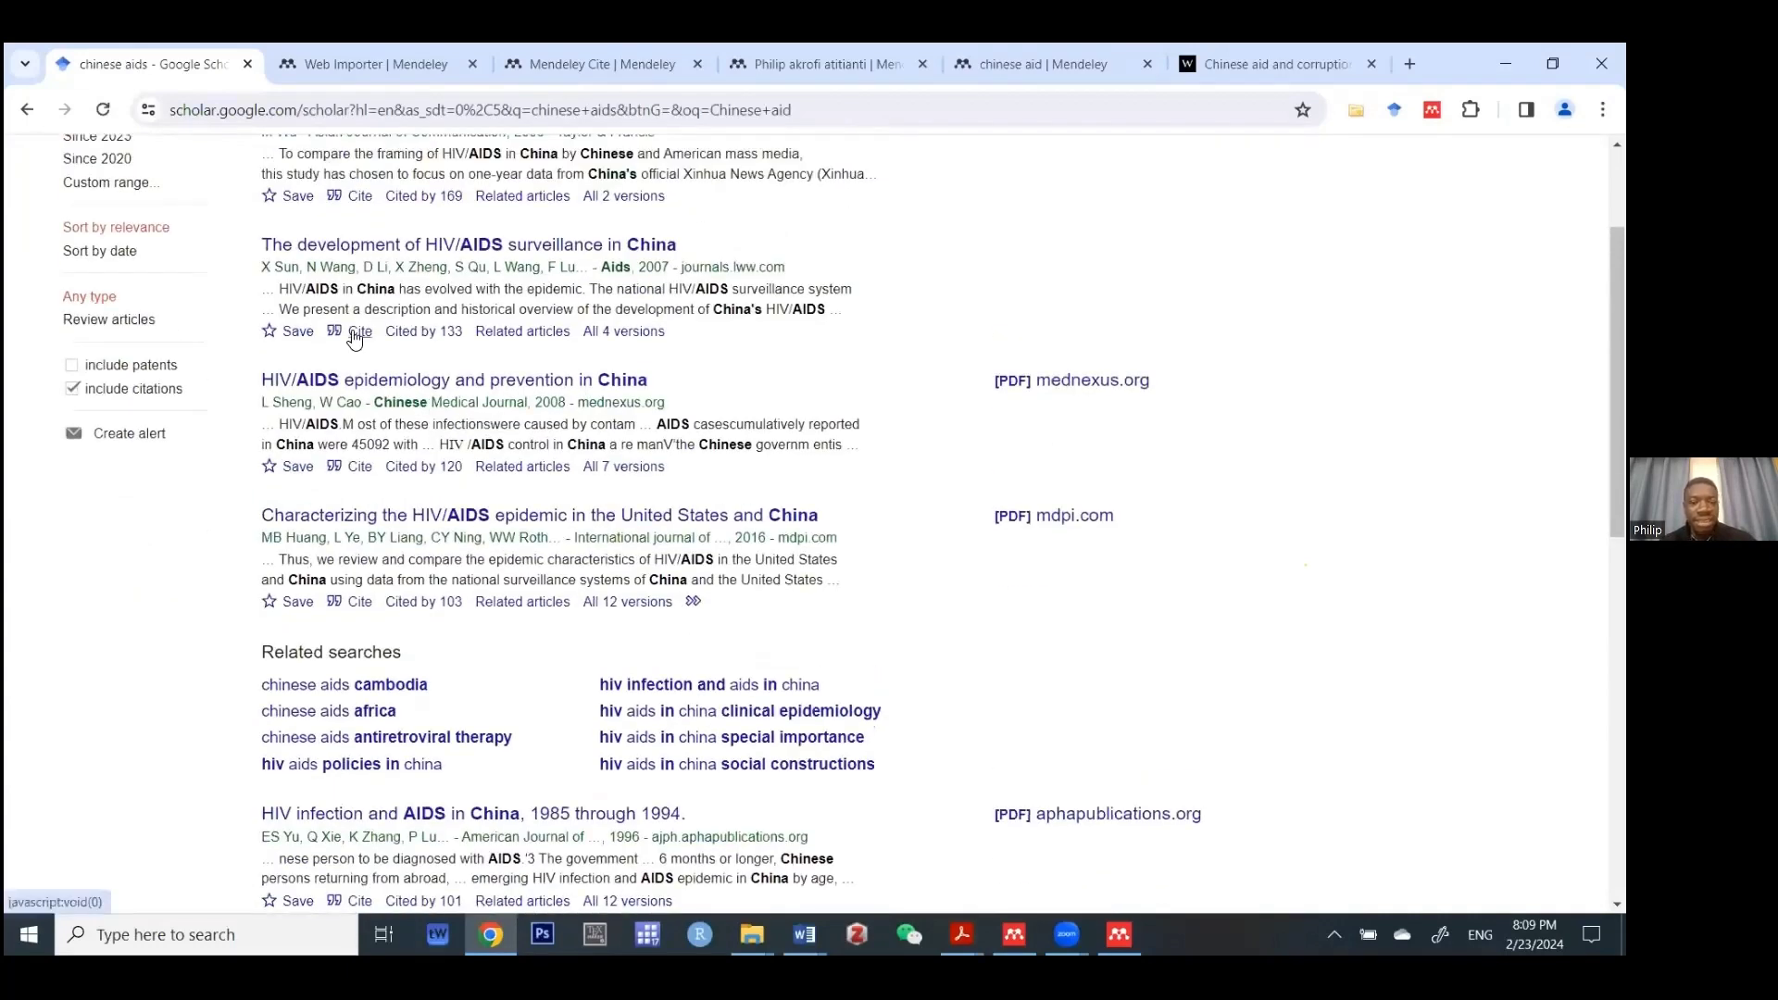
{"action": "left_click", "coordinate": [356, 335]}
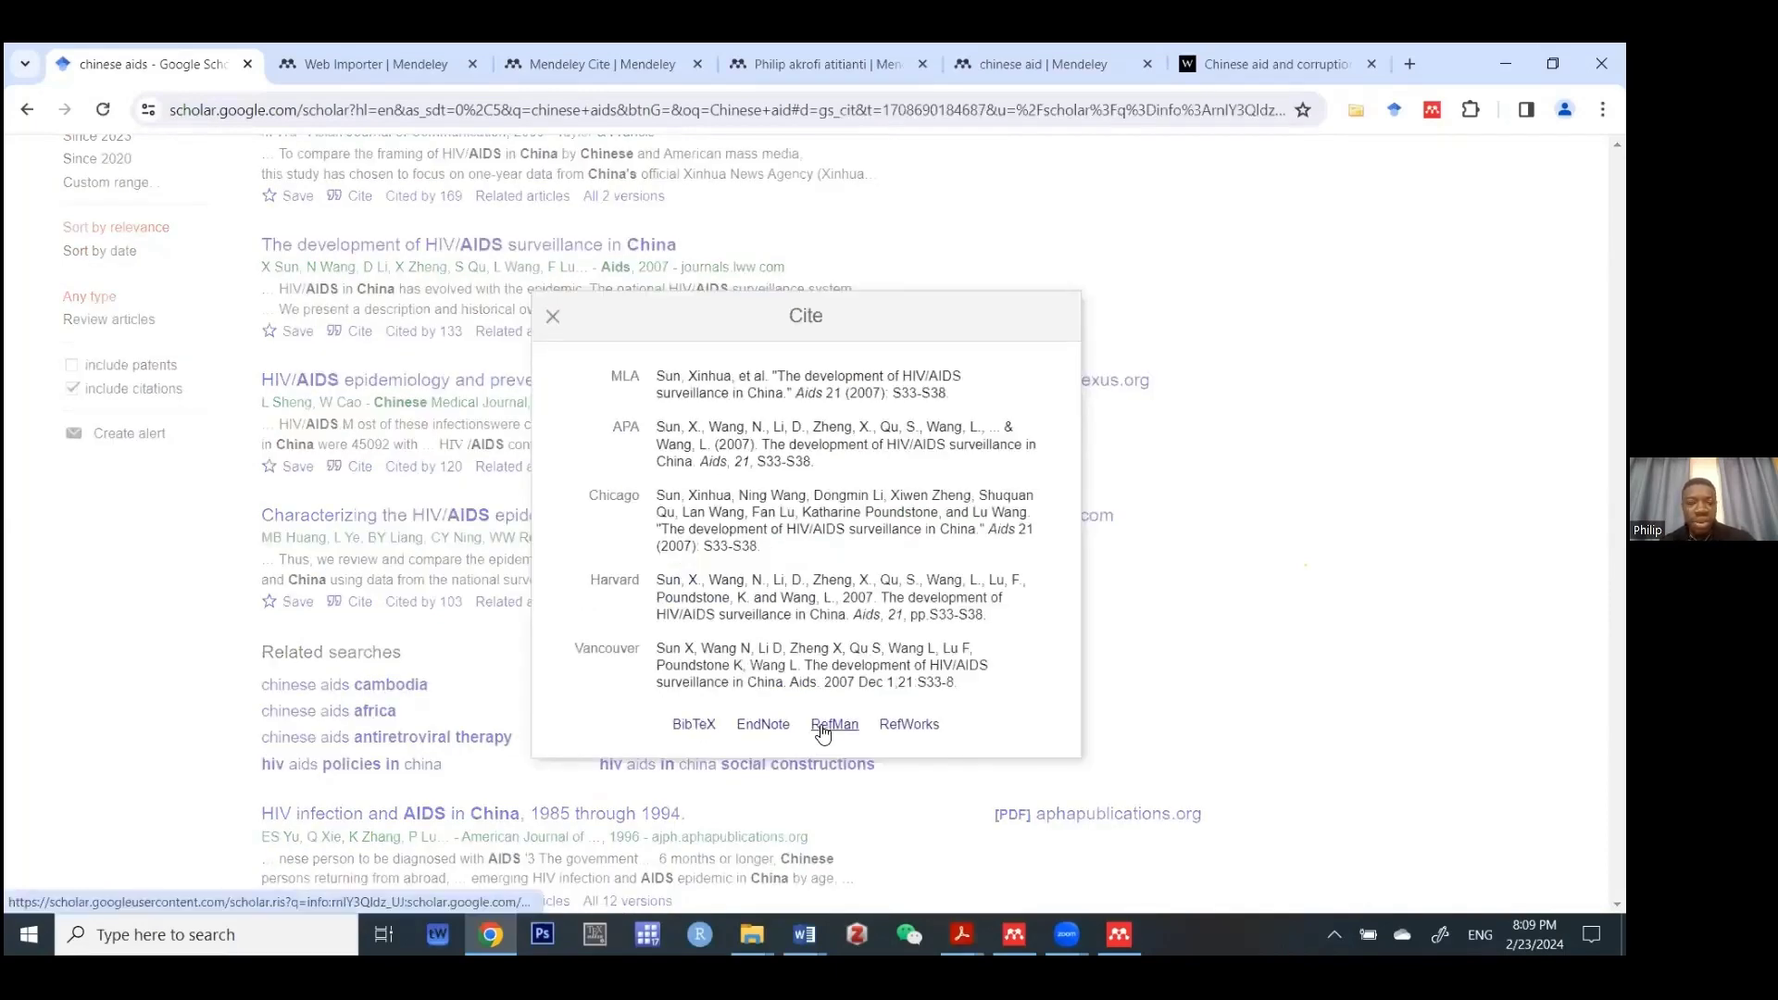
{"action": "left_click", "coordinate": [824, 728]}
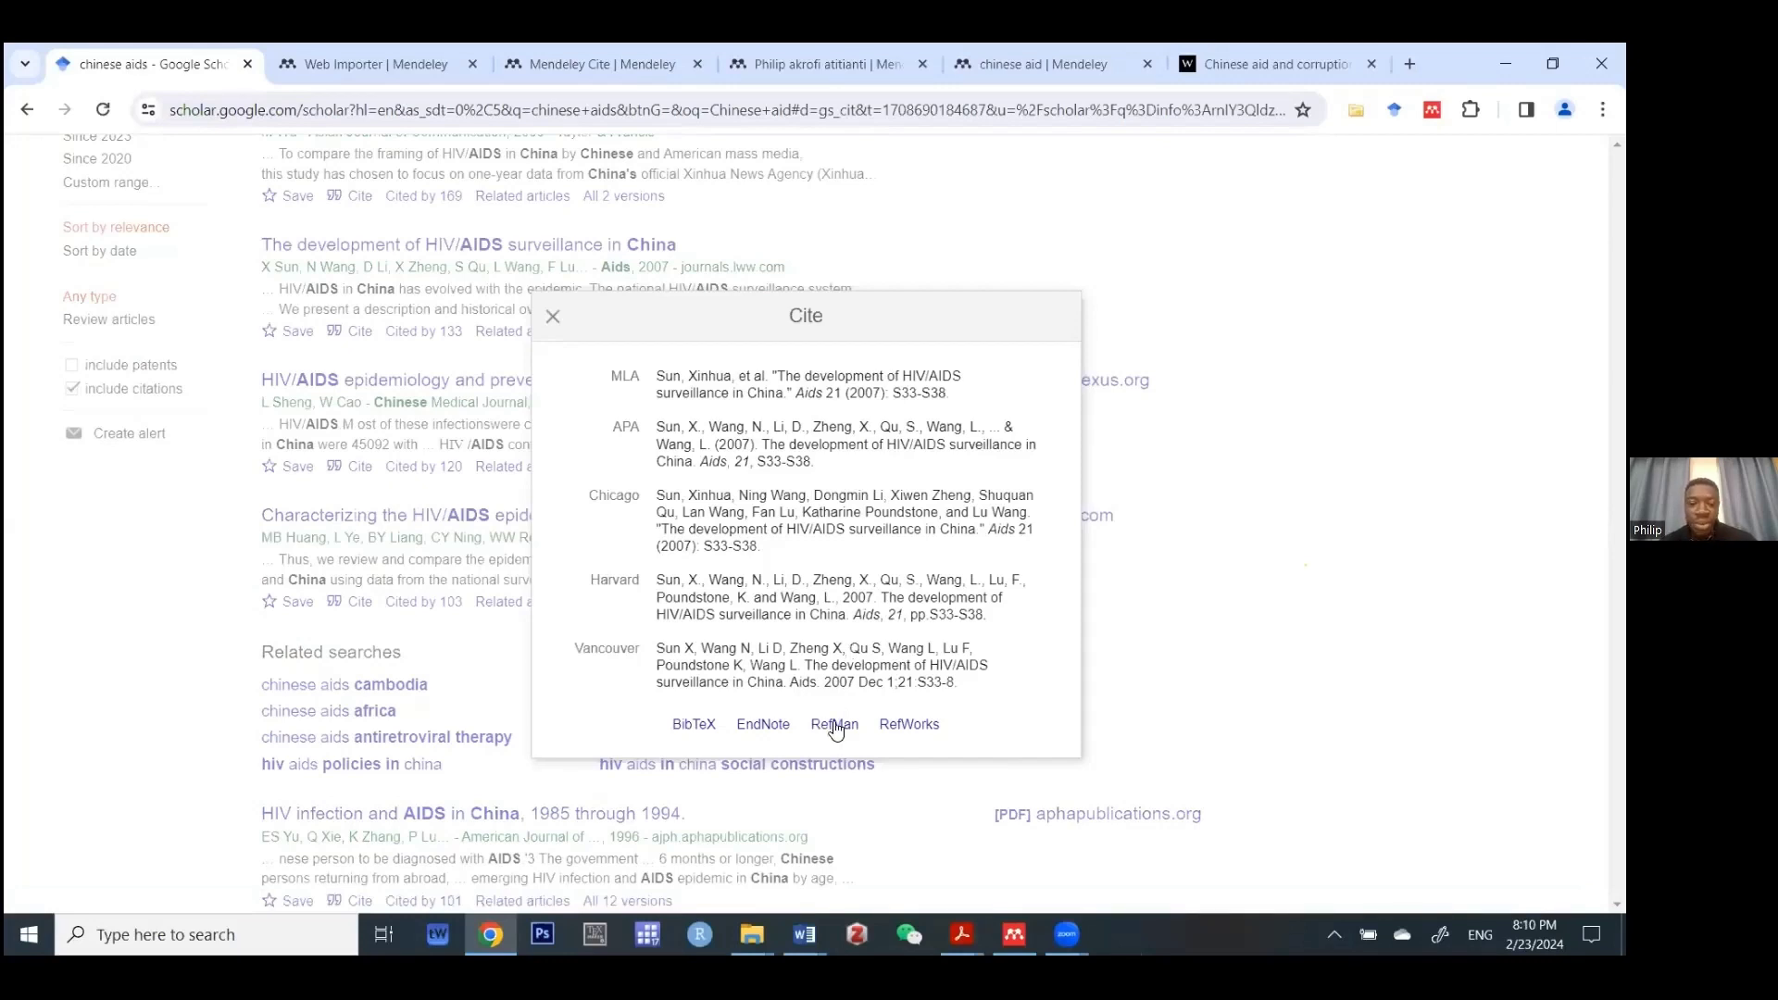
{"action": "left_click", "coordinate": [834, 725]}
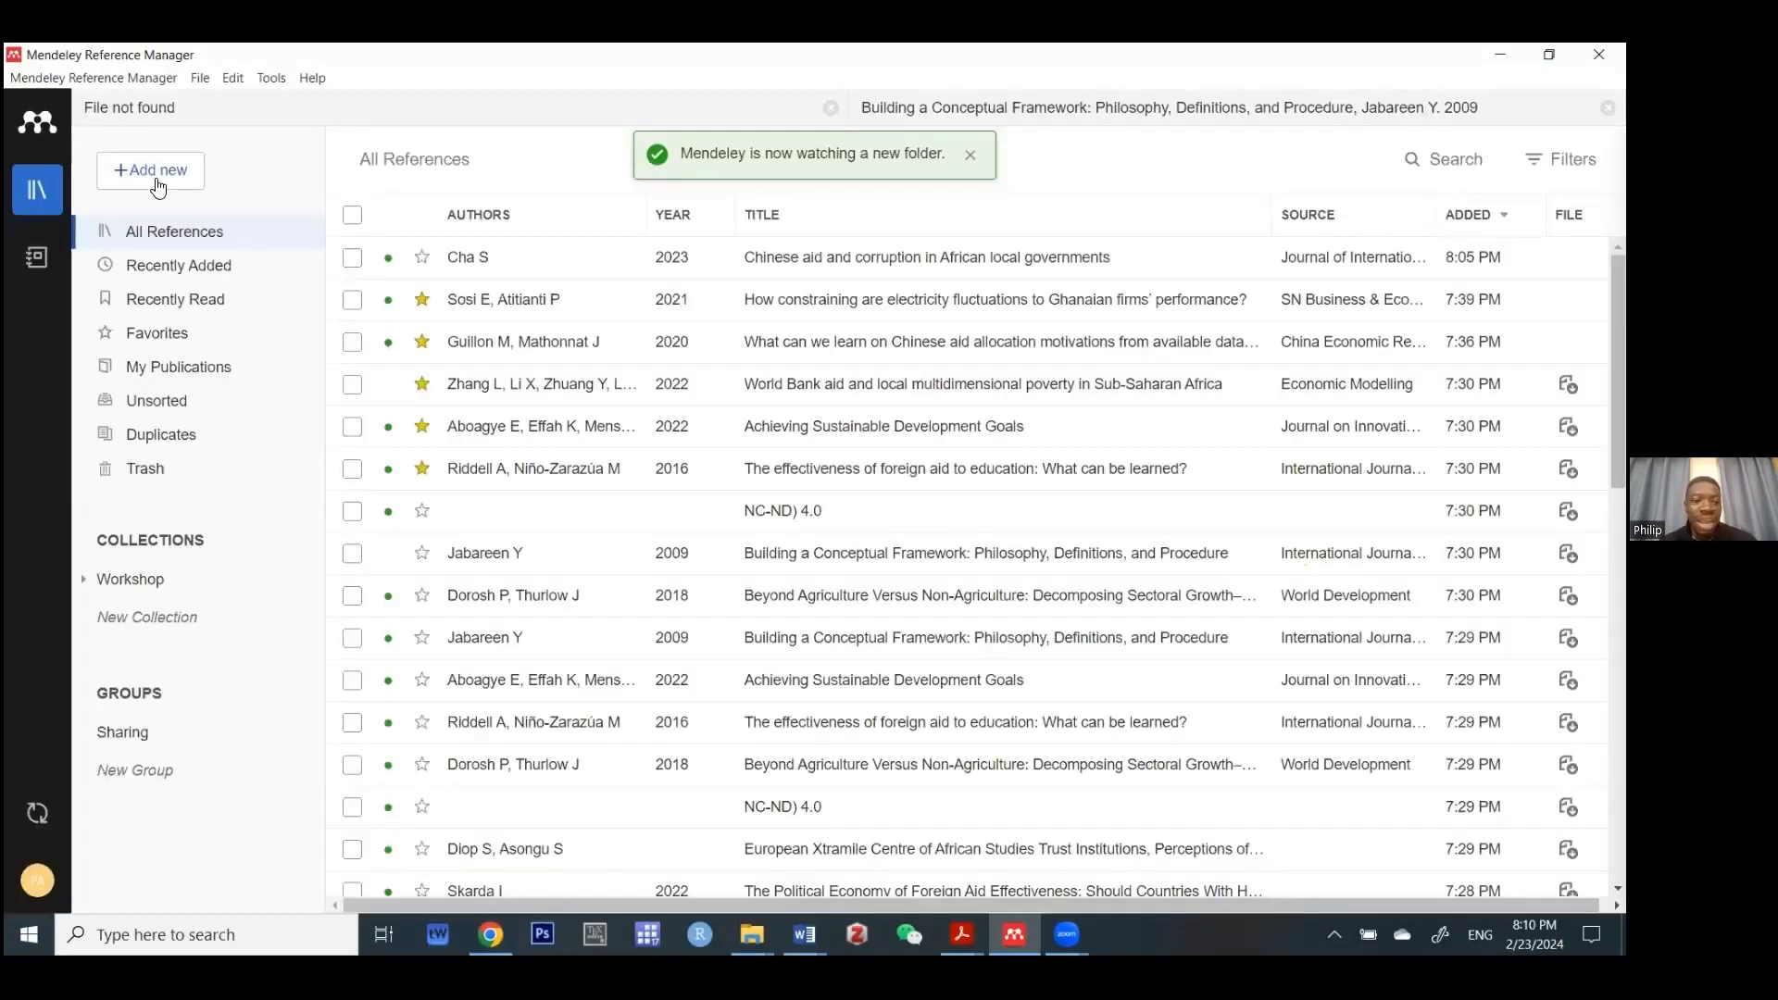
- Import the RIS citation file "scholar" from the Desktop into the Mendeley library
{"action": "left_click", "coordinate": [158, 185]}
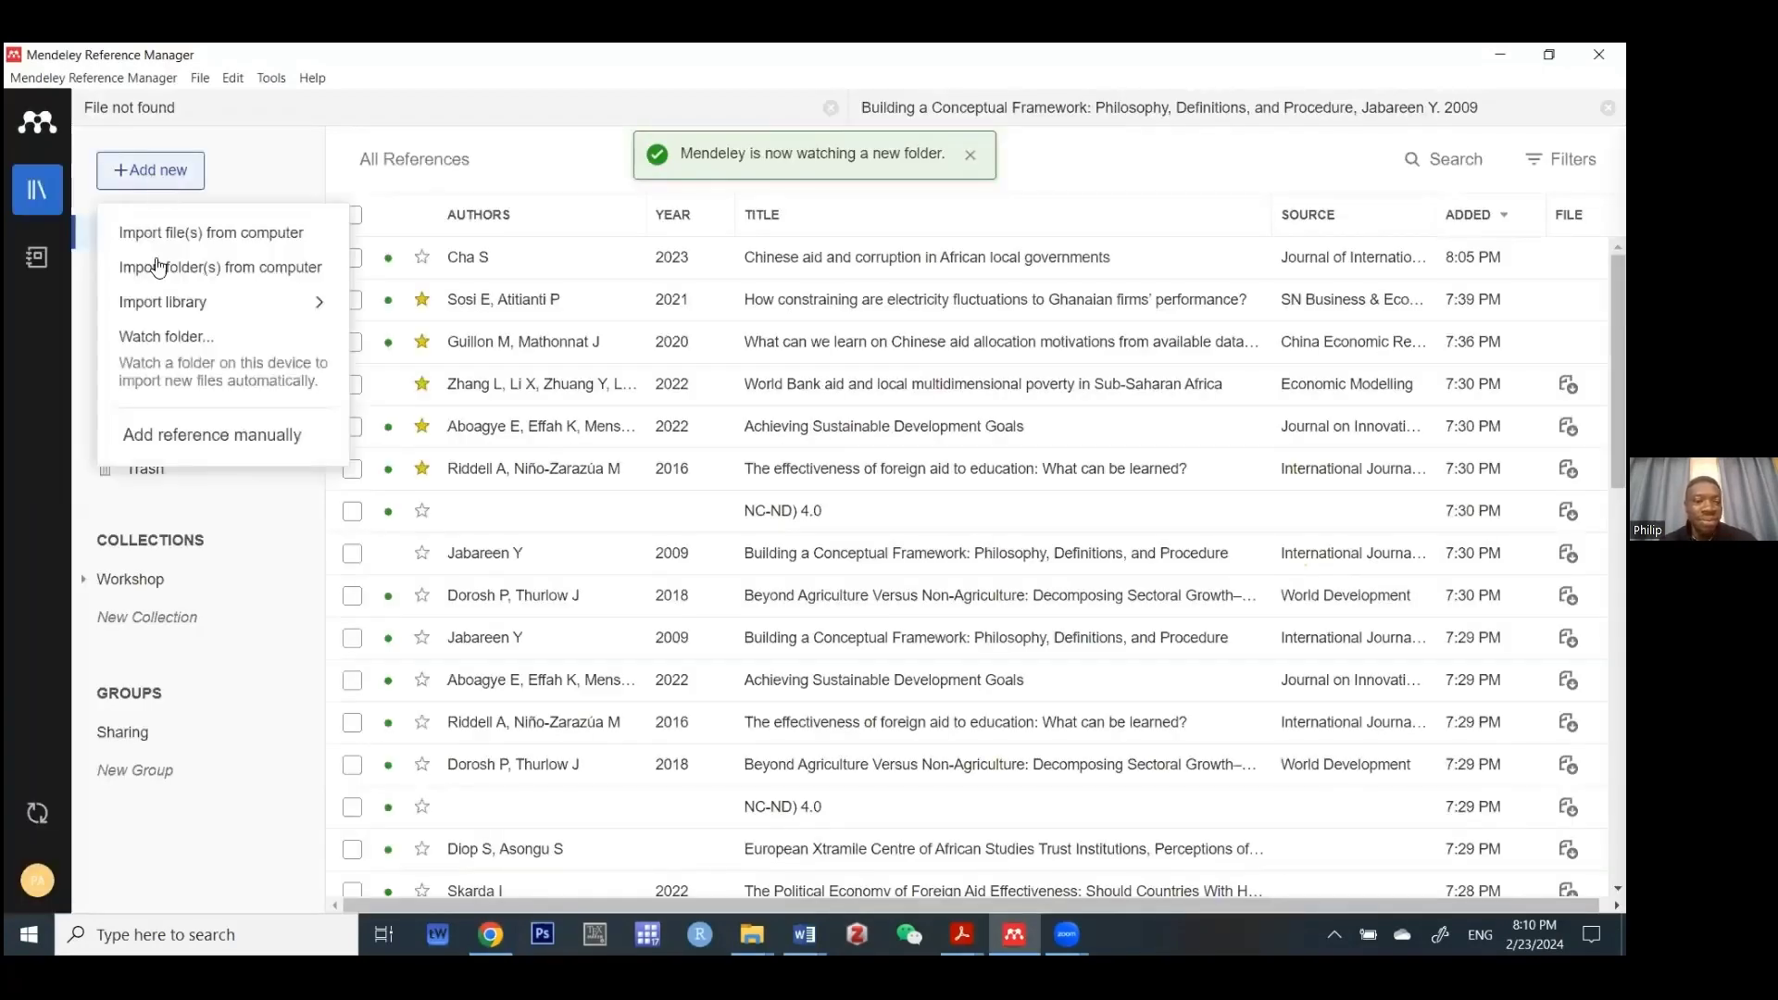
{"action": "left_click", "coordinate": [170, 305]}
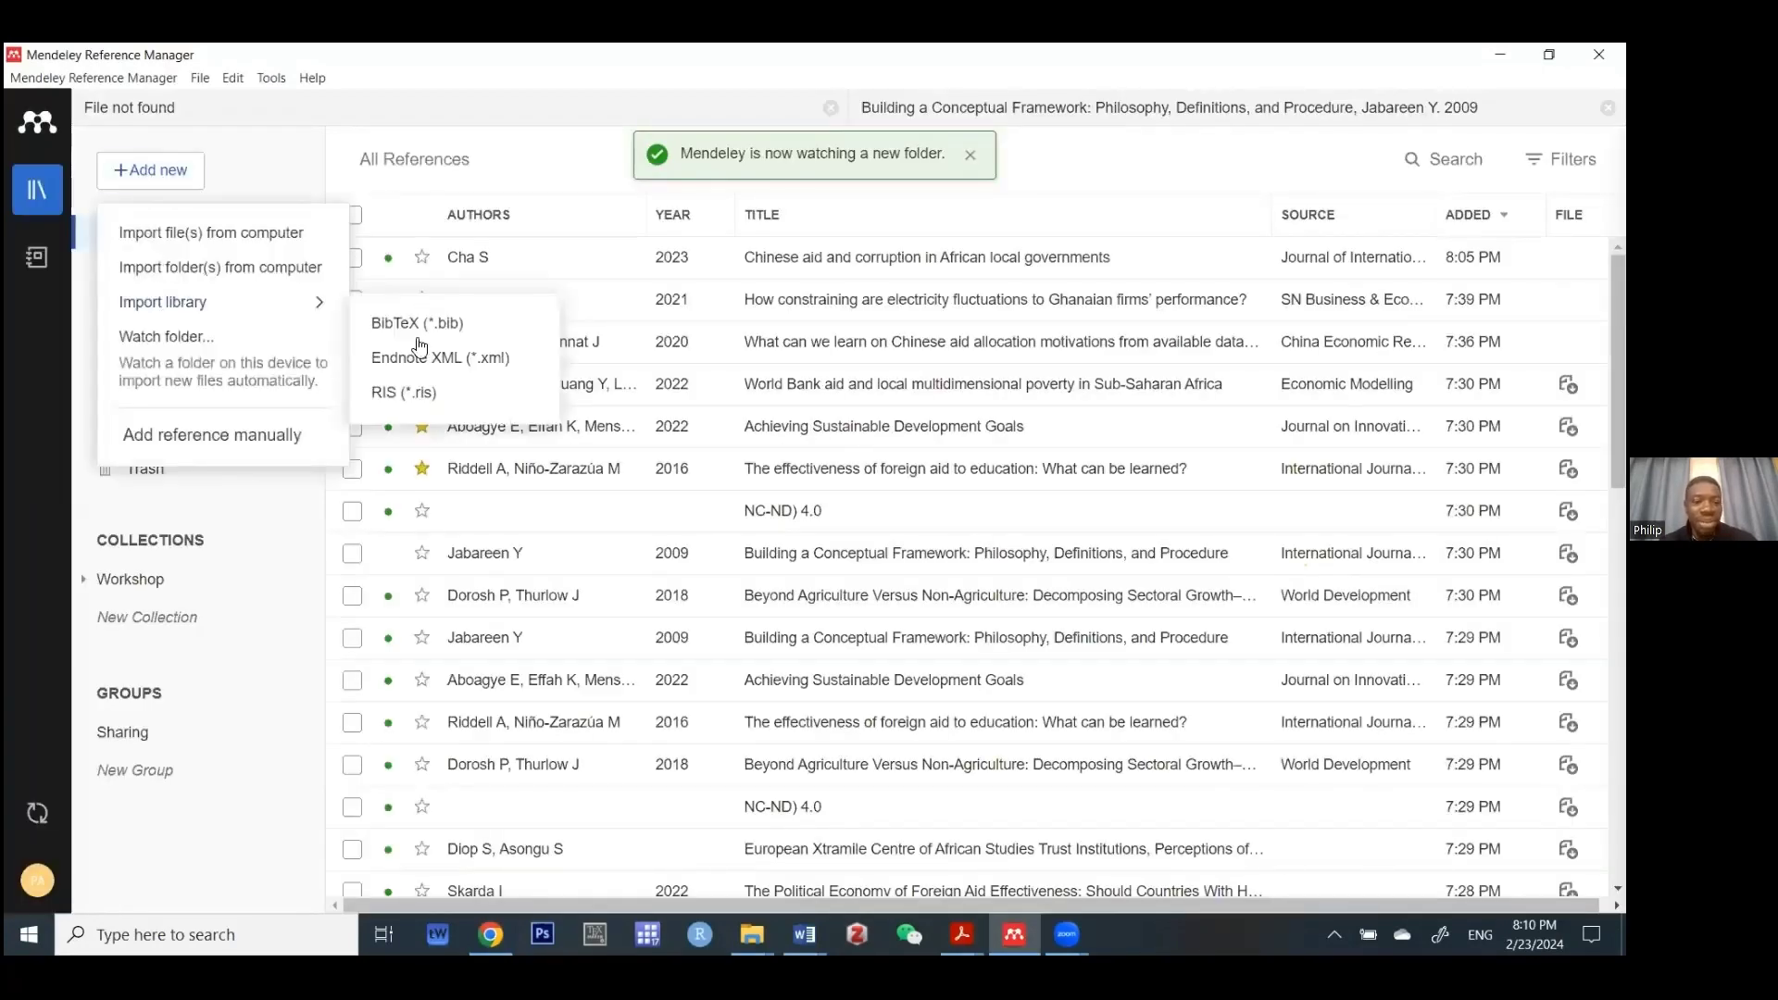
{"action": "left_click", "coordinate": [431, 394]}
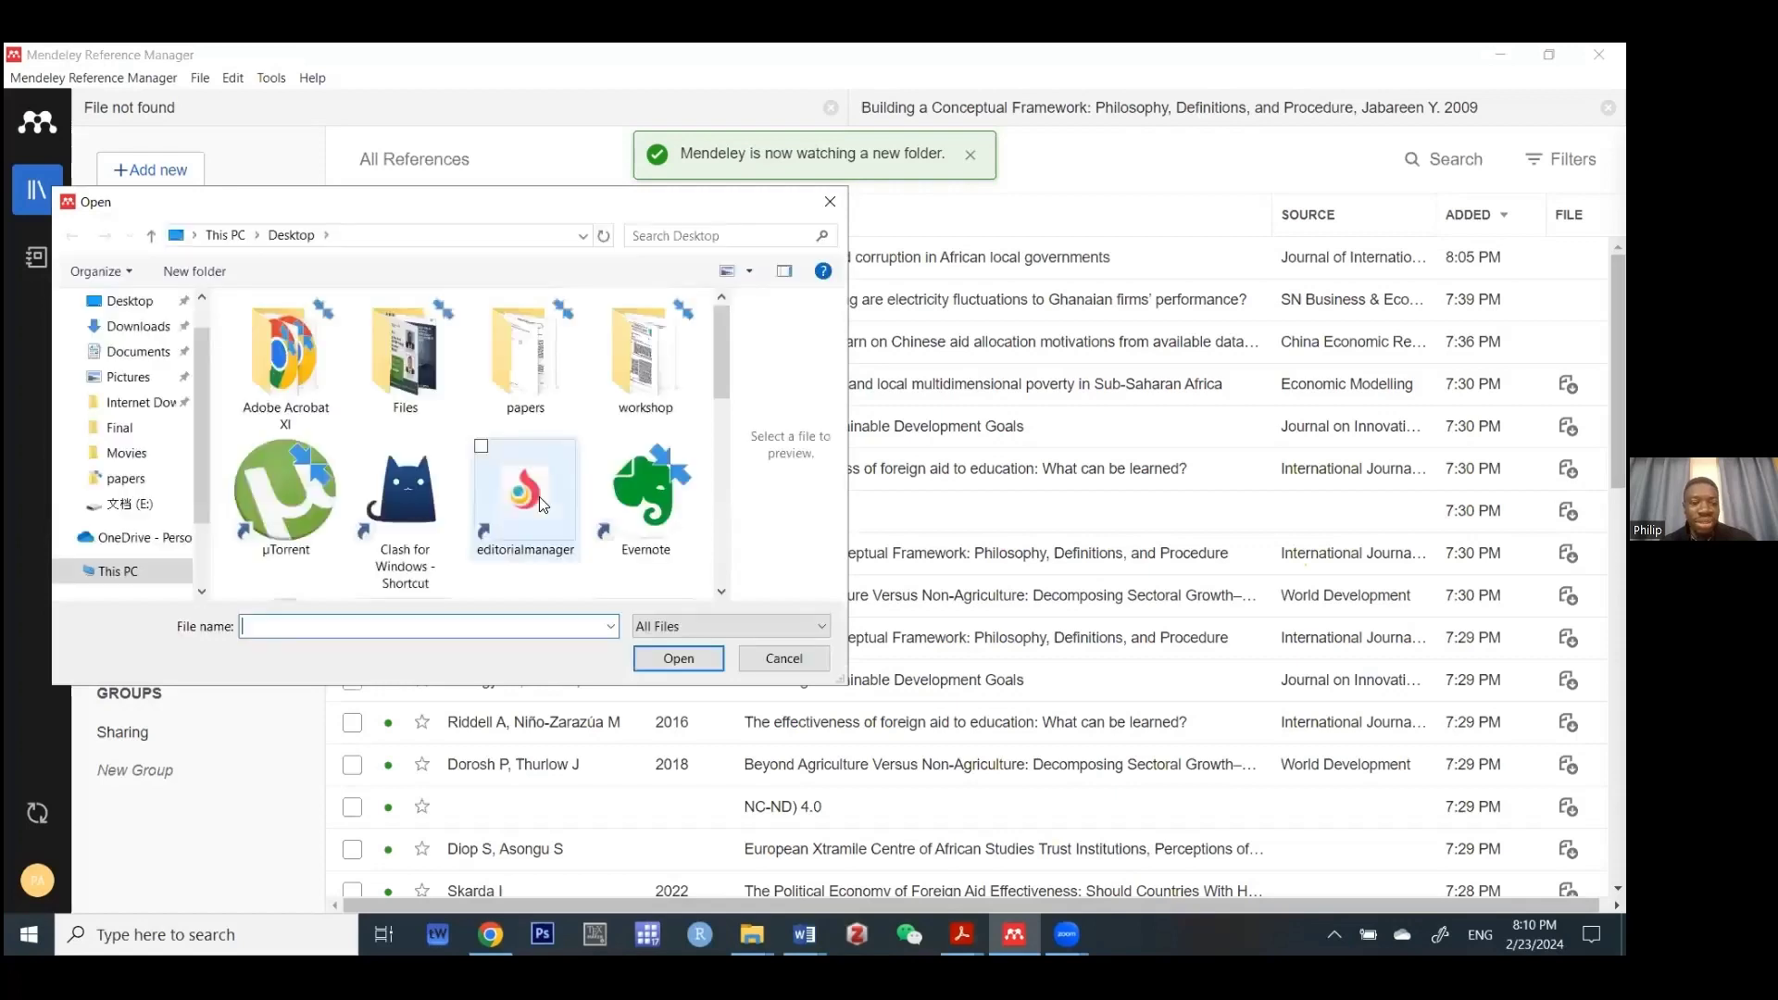
{"action": "scroll", "coordinate": [593, 426], "scroll_direction": "down", "scroll_amount": 5}
{"action": "left_click", "coordinate": [647, 346]}
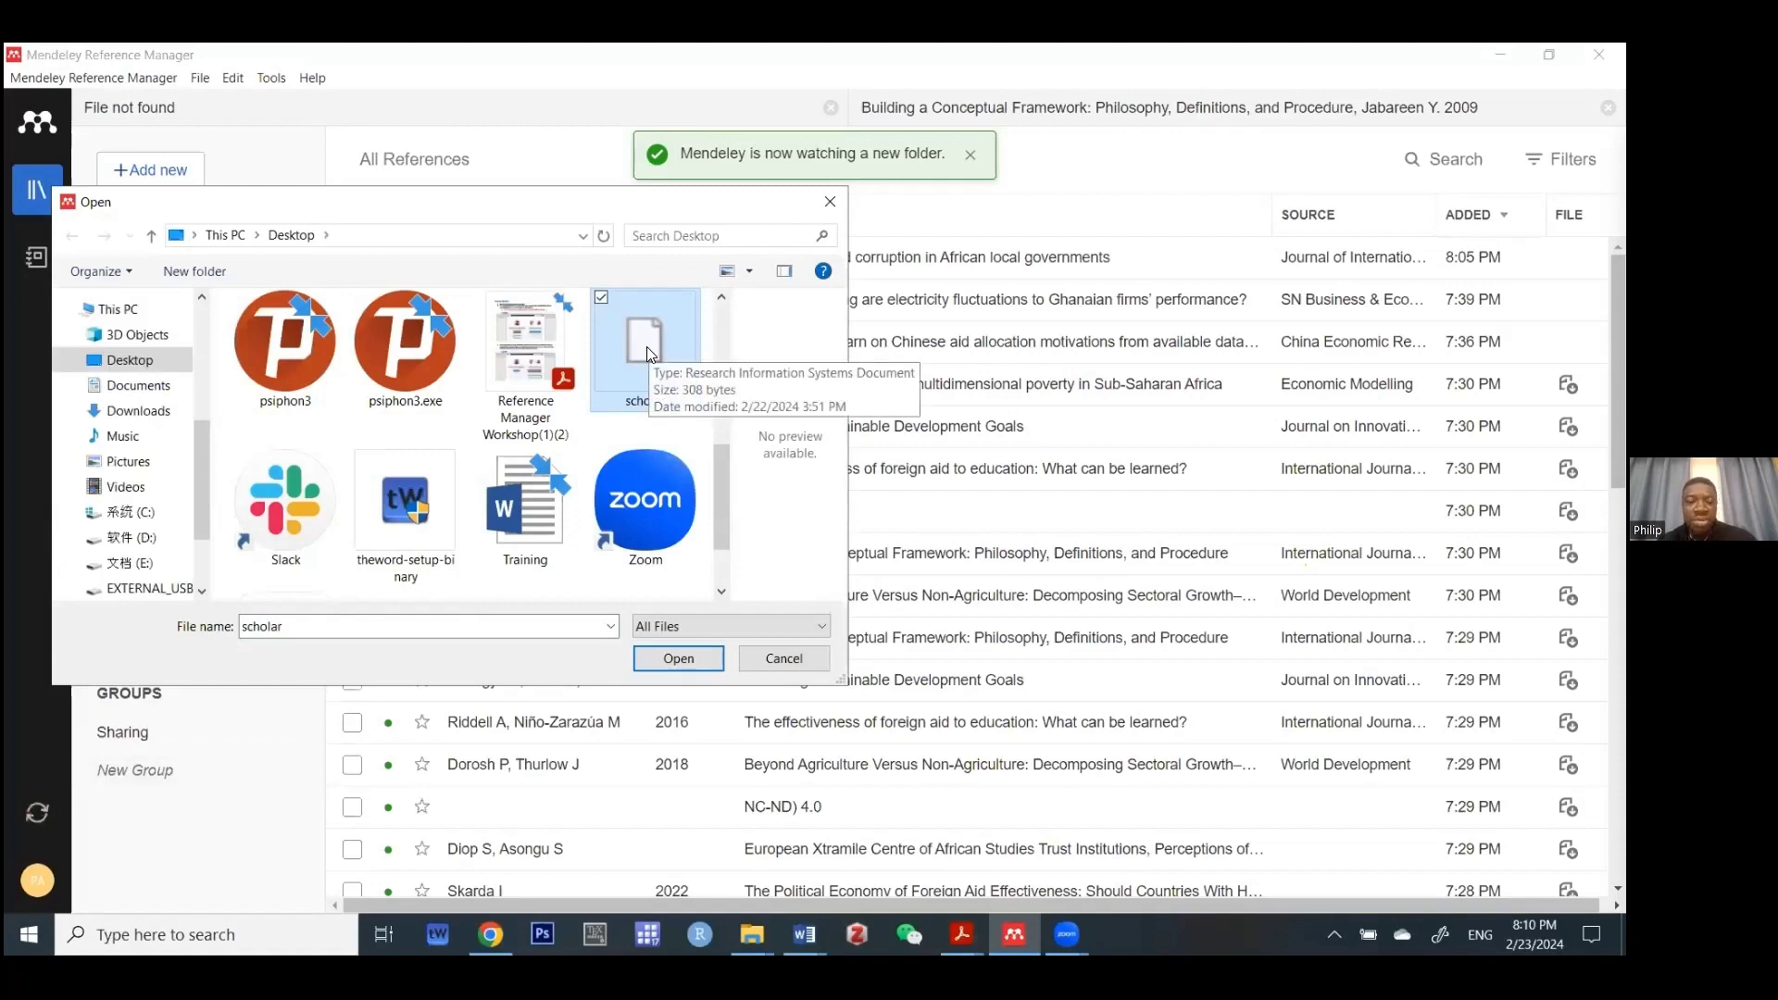
{"action": "left_click", "coordinate": [679, 659]}
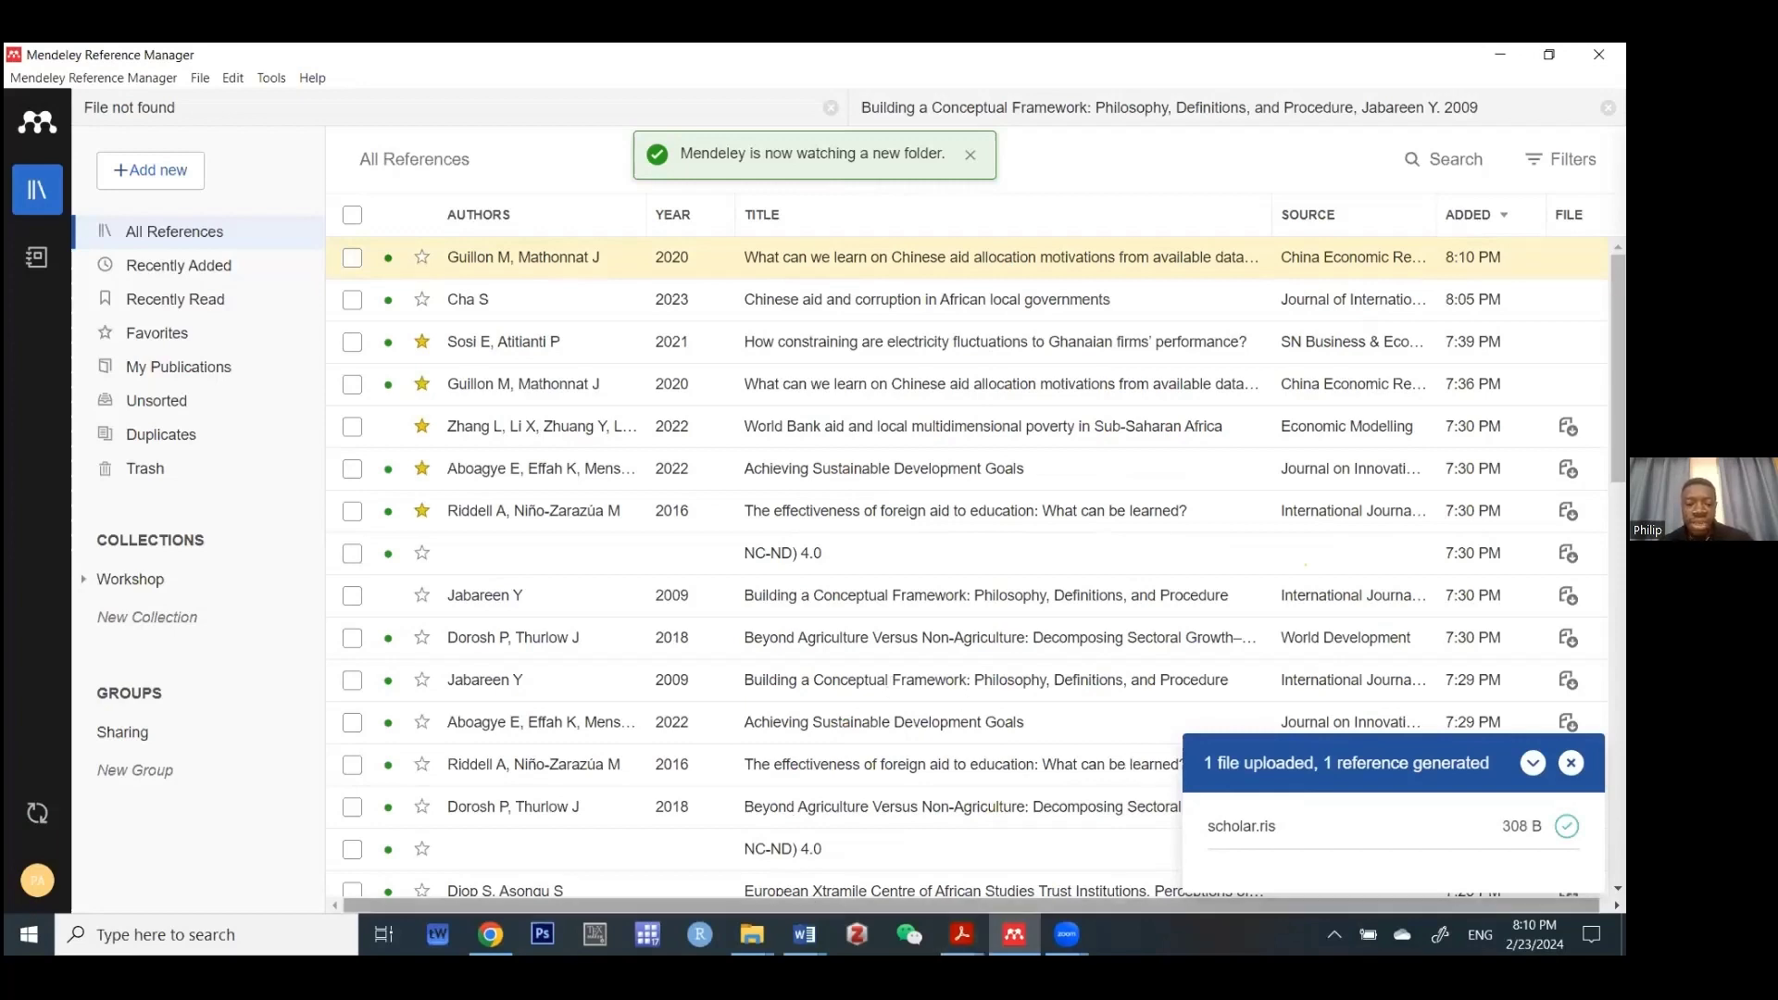
- Return to Google Scholar in the browser and close the citation window over the search results
{"action": "key", "text": "alt+Tab"}
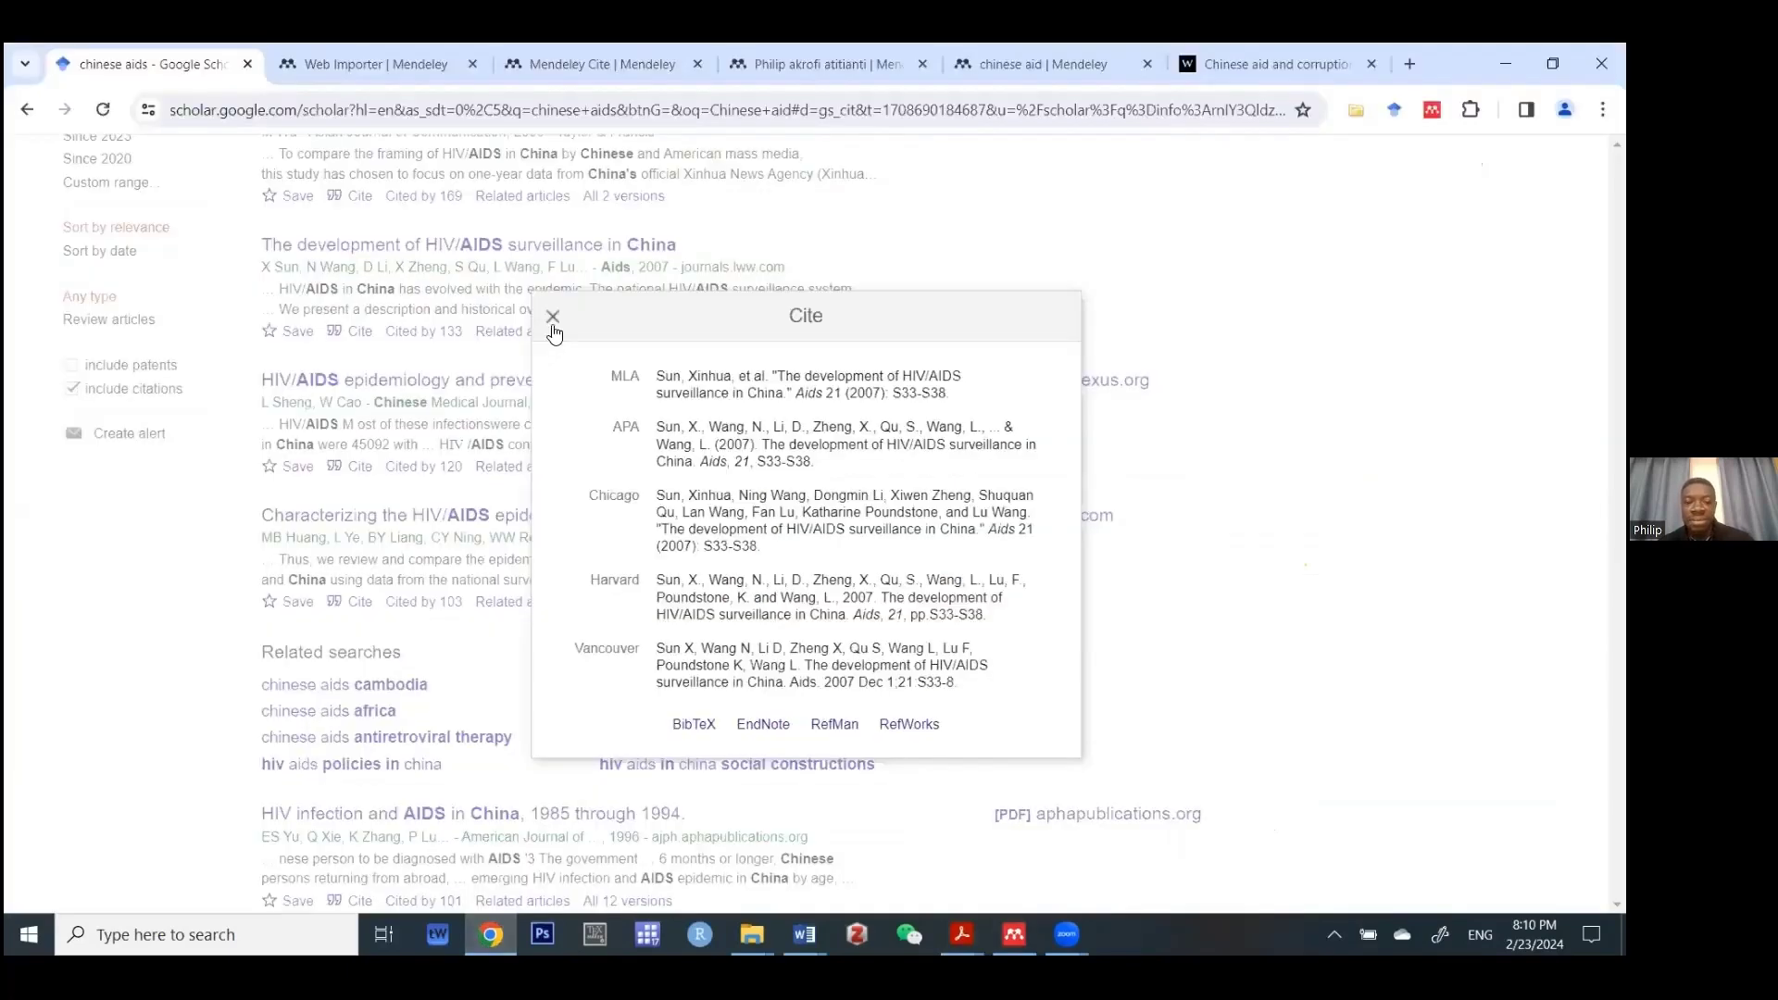
{"action": "left_click", "coordinate": [1377, 157]}
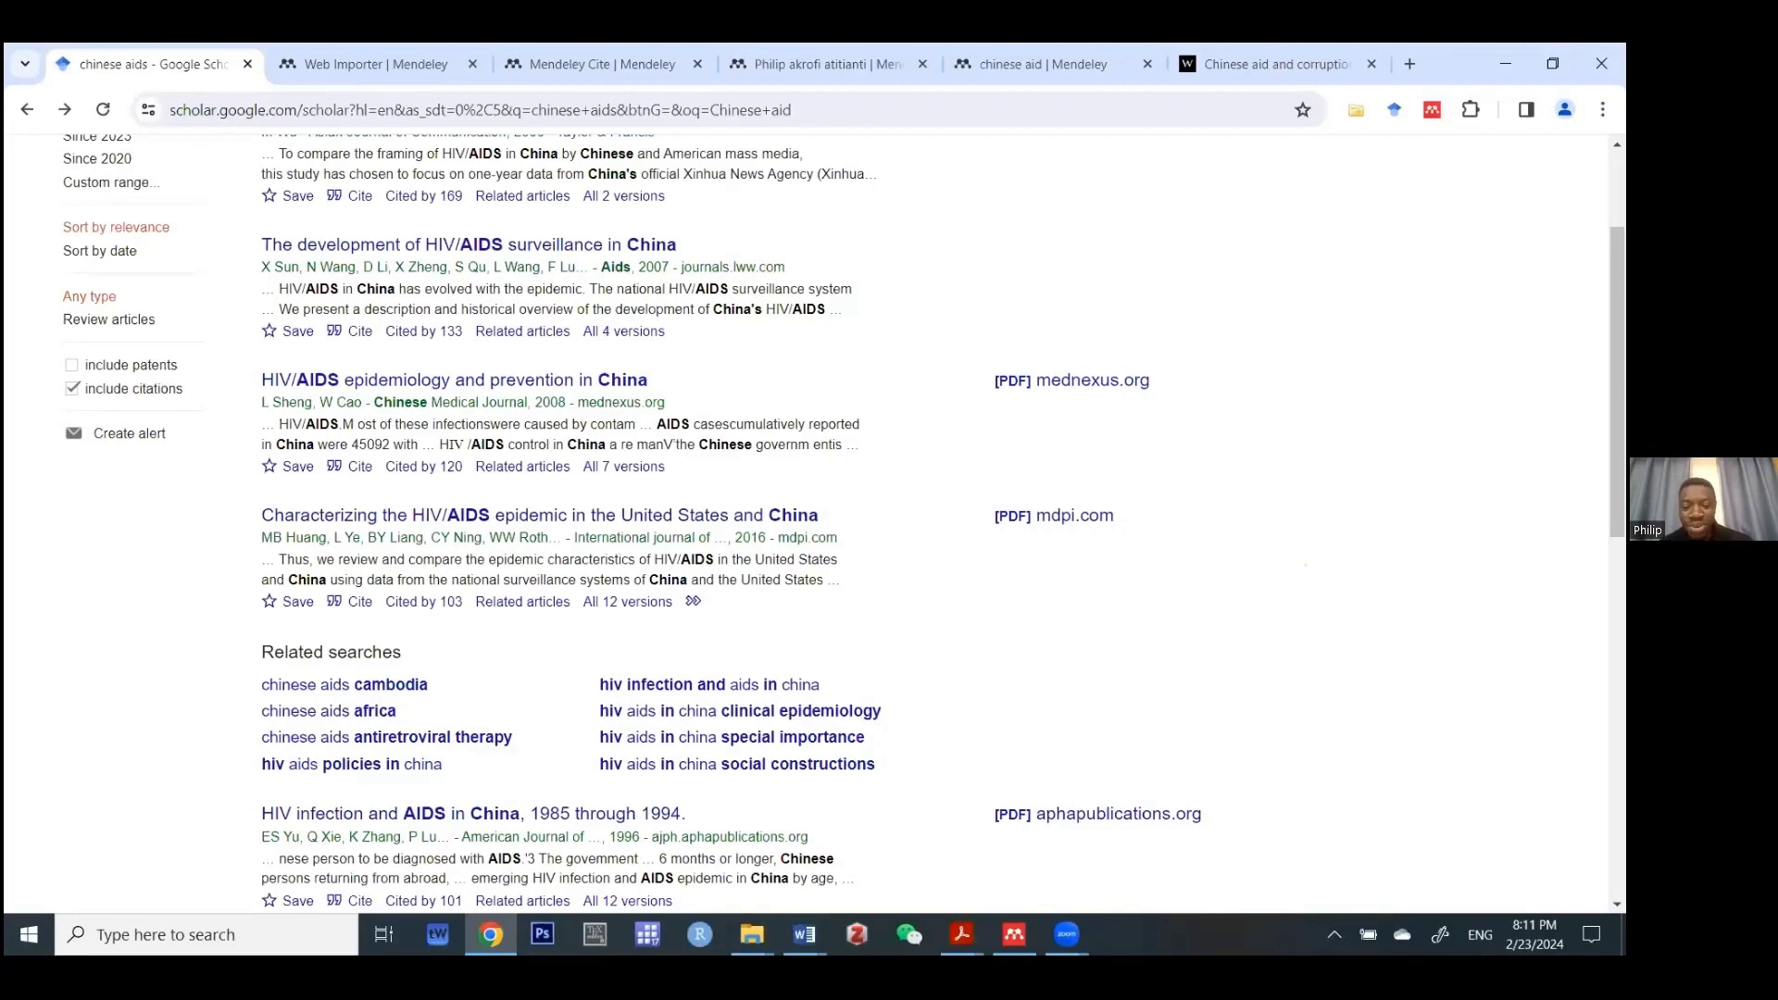
{"action": "mouse_move", "coordinate": [804, 934]}
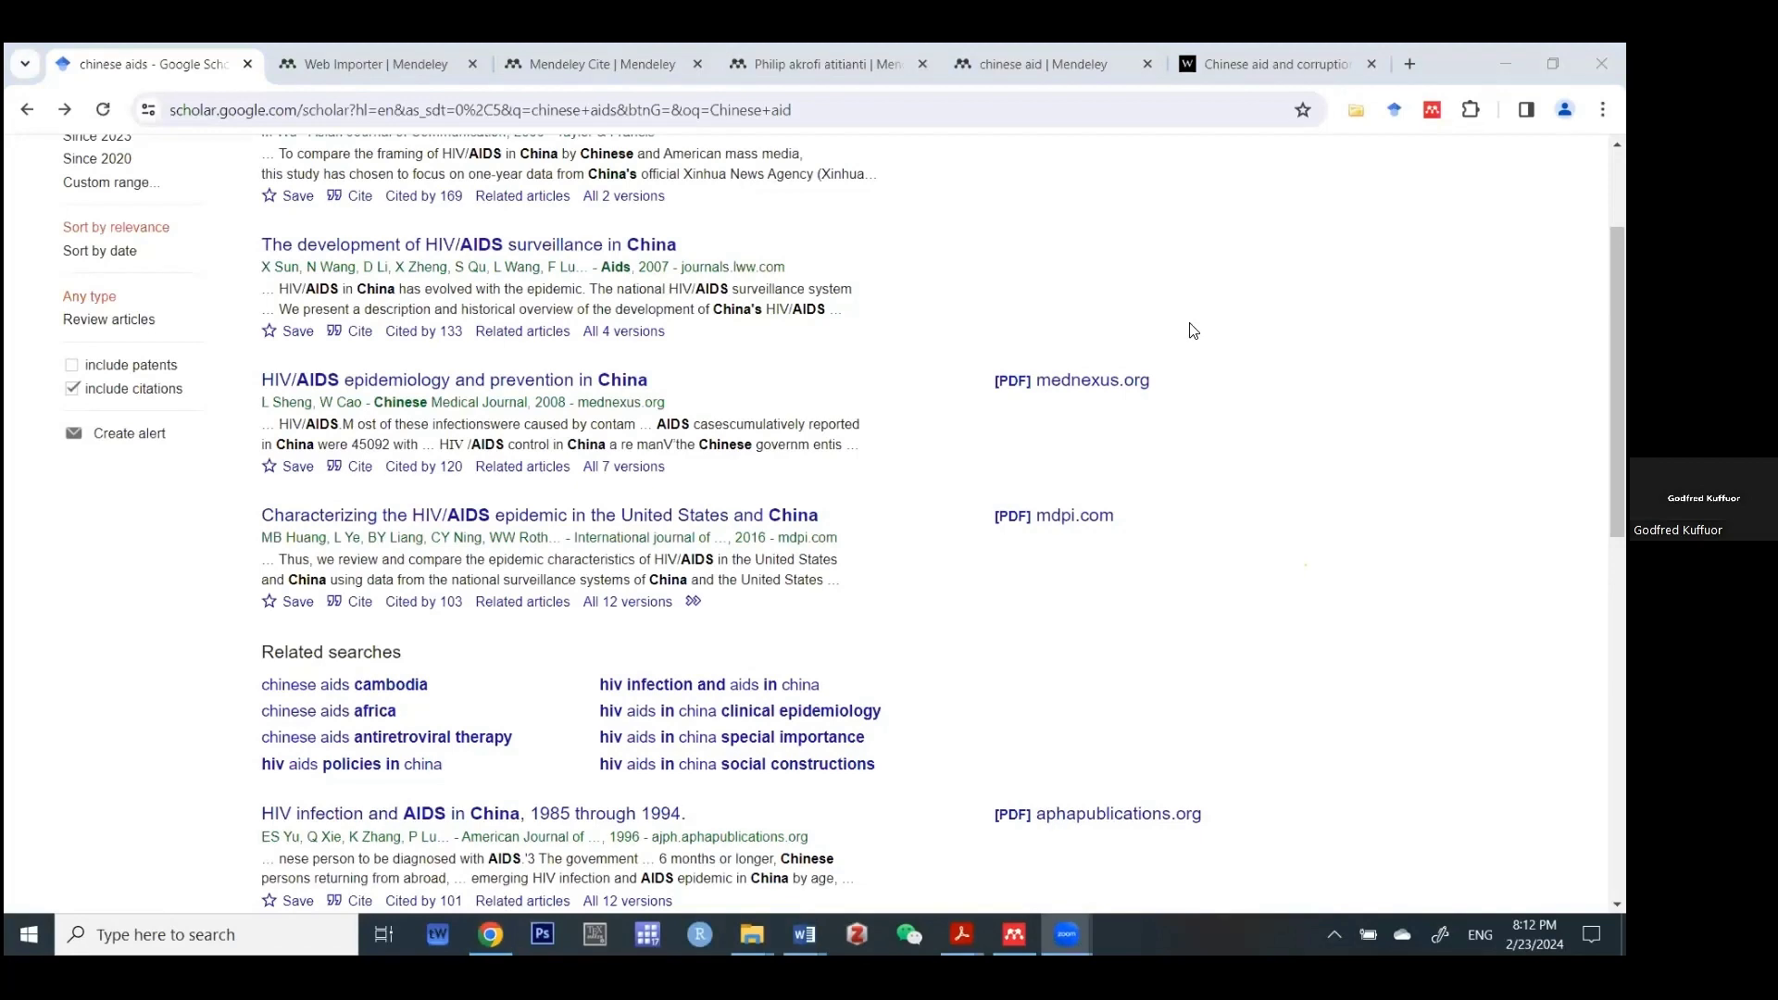
{"action": "left_click", "coordinate": [1057, 387]}
- Switch to the Word document and try an online search for another citation style in Mendeley Cite's citation settings
{"action": "key", "text": "alt+Tab"}
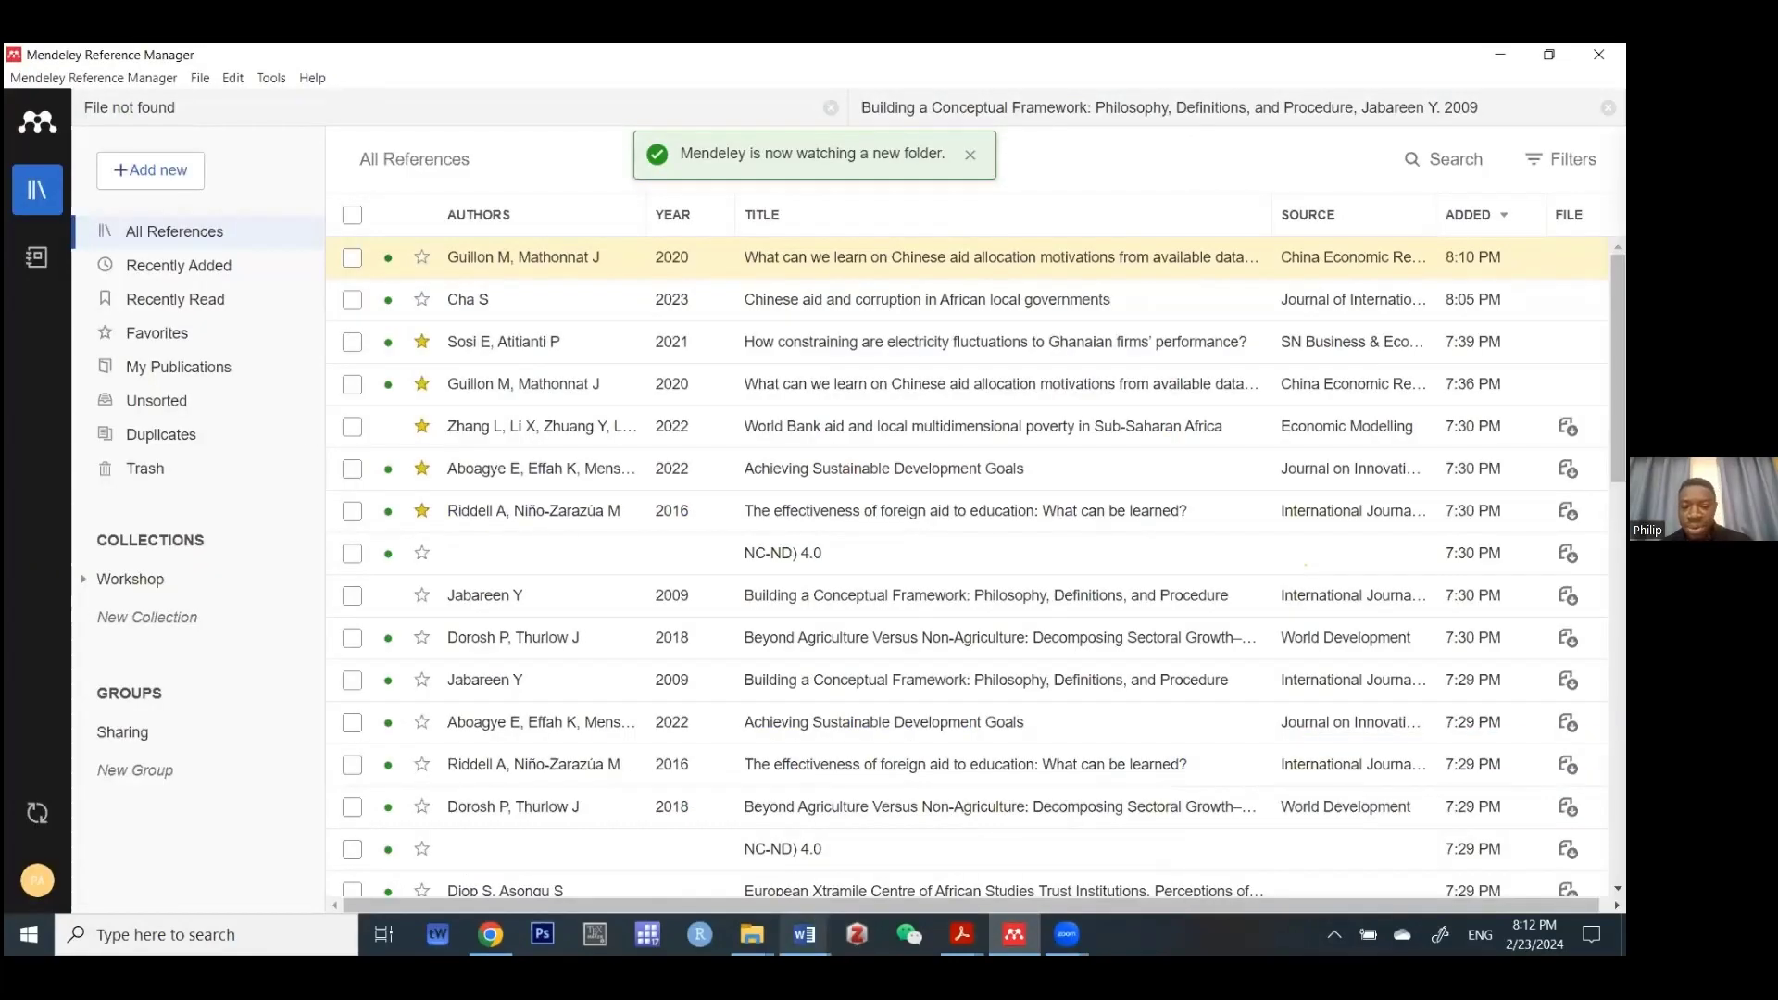
{"action": "key", "text": "super+8"}
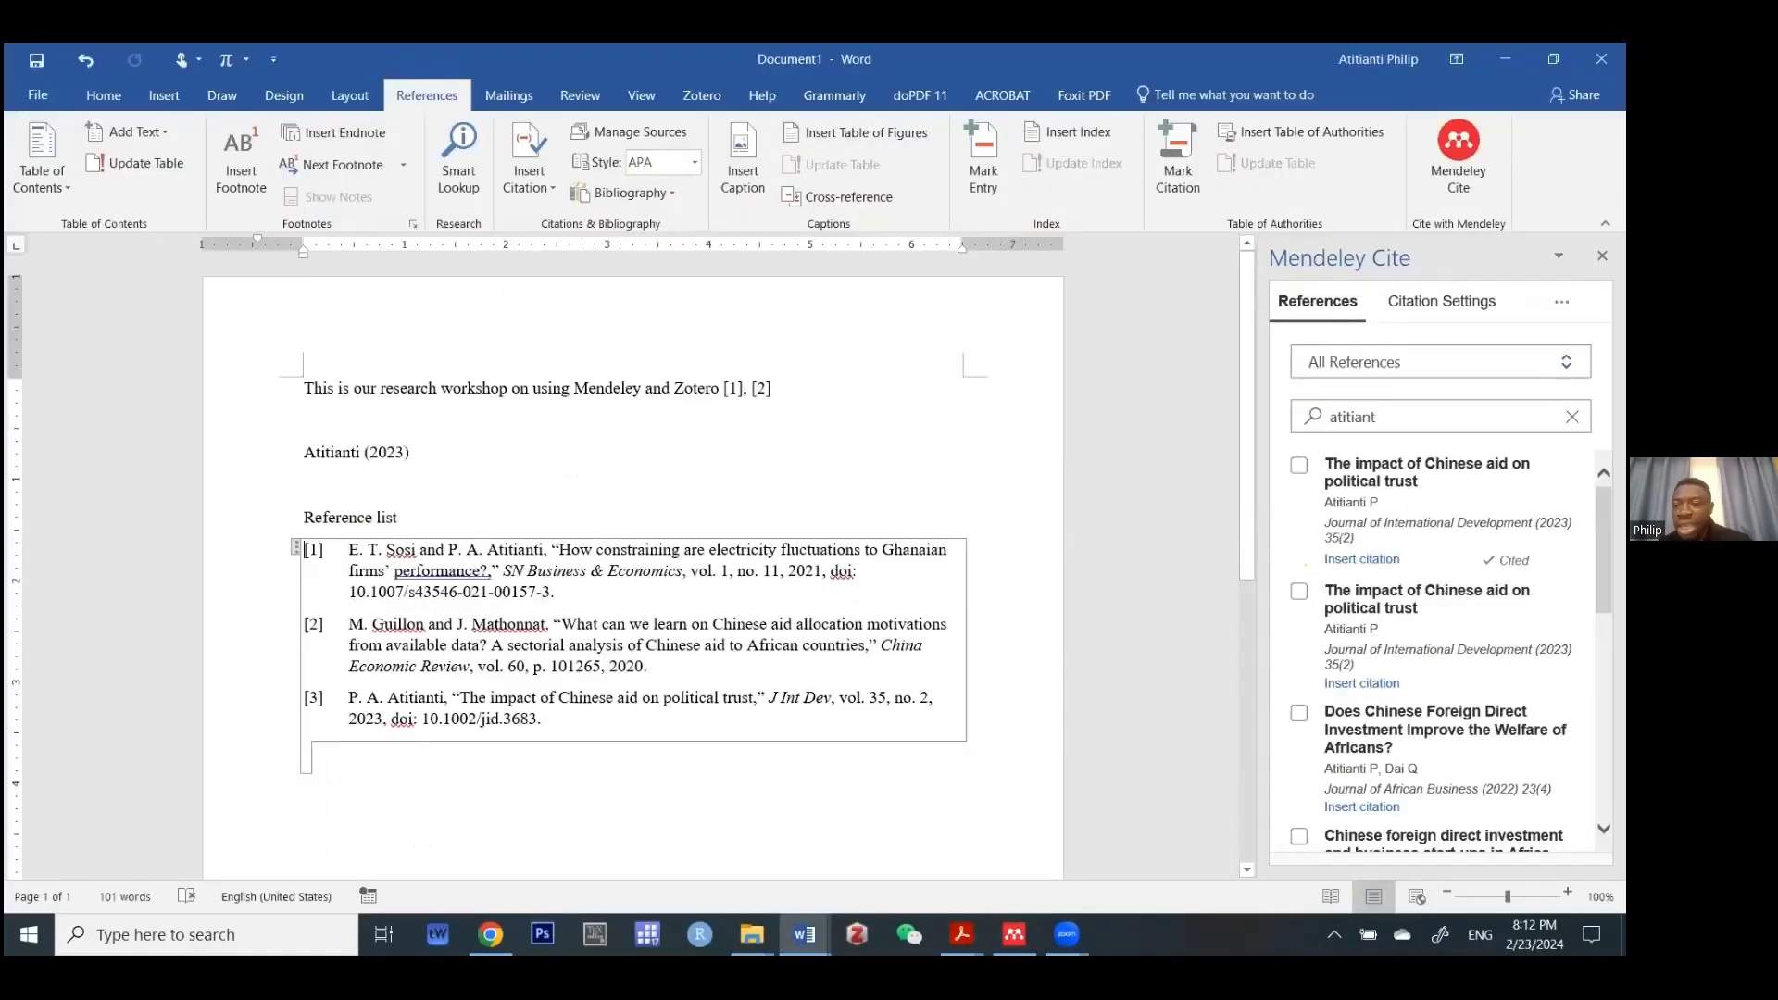
{"action": "left_click", "coordinate": [1444, 321]}
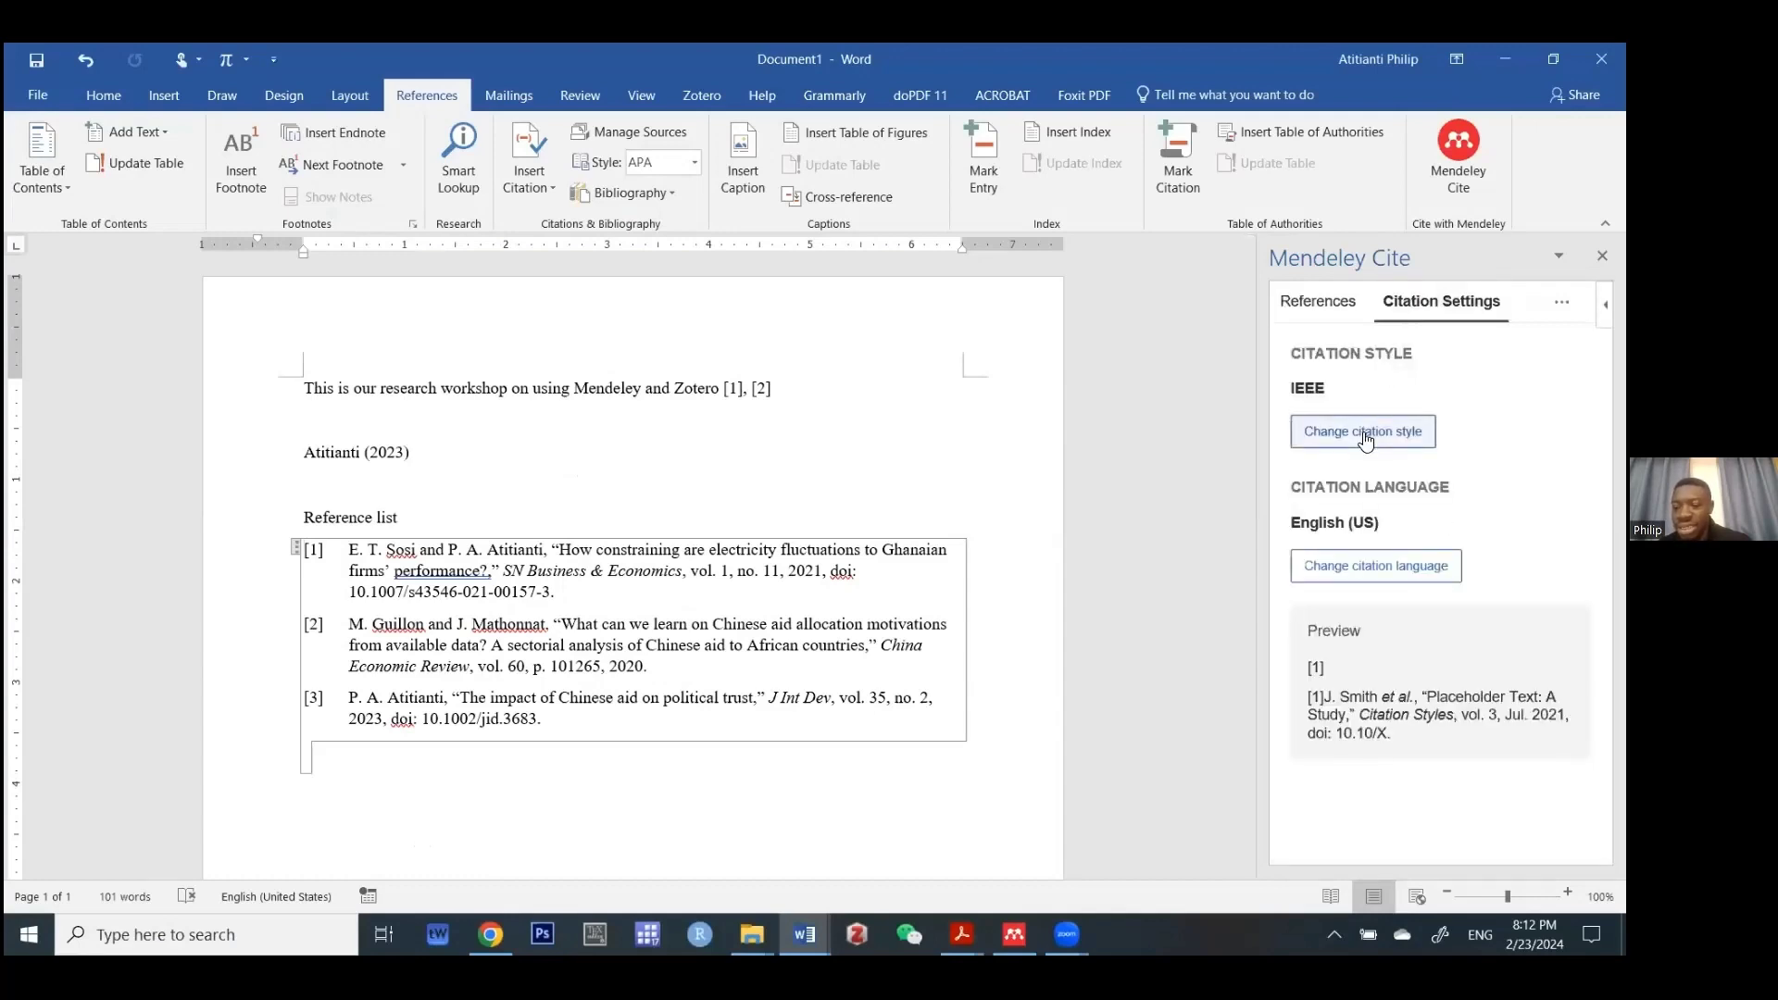
{"action": "left_click", "coordinate": [1365, 440]}
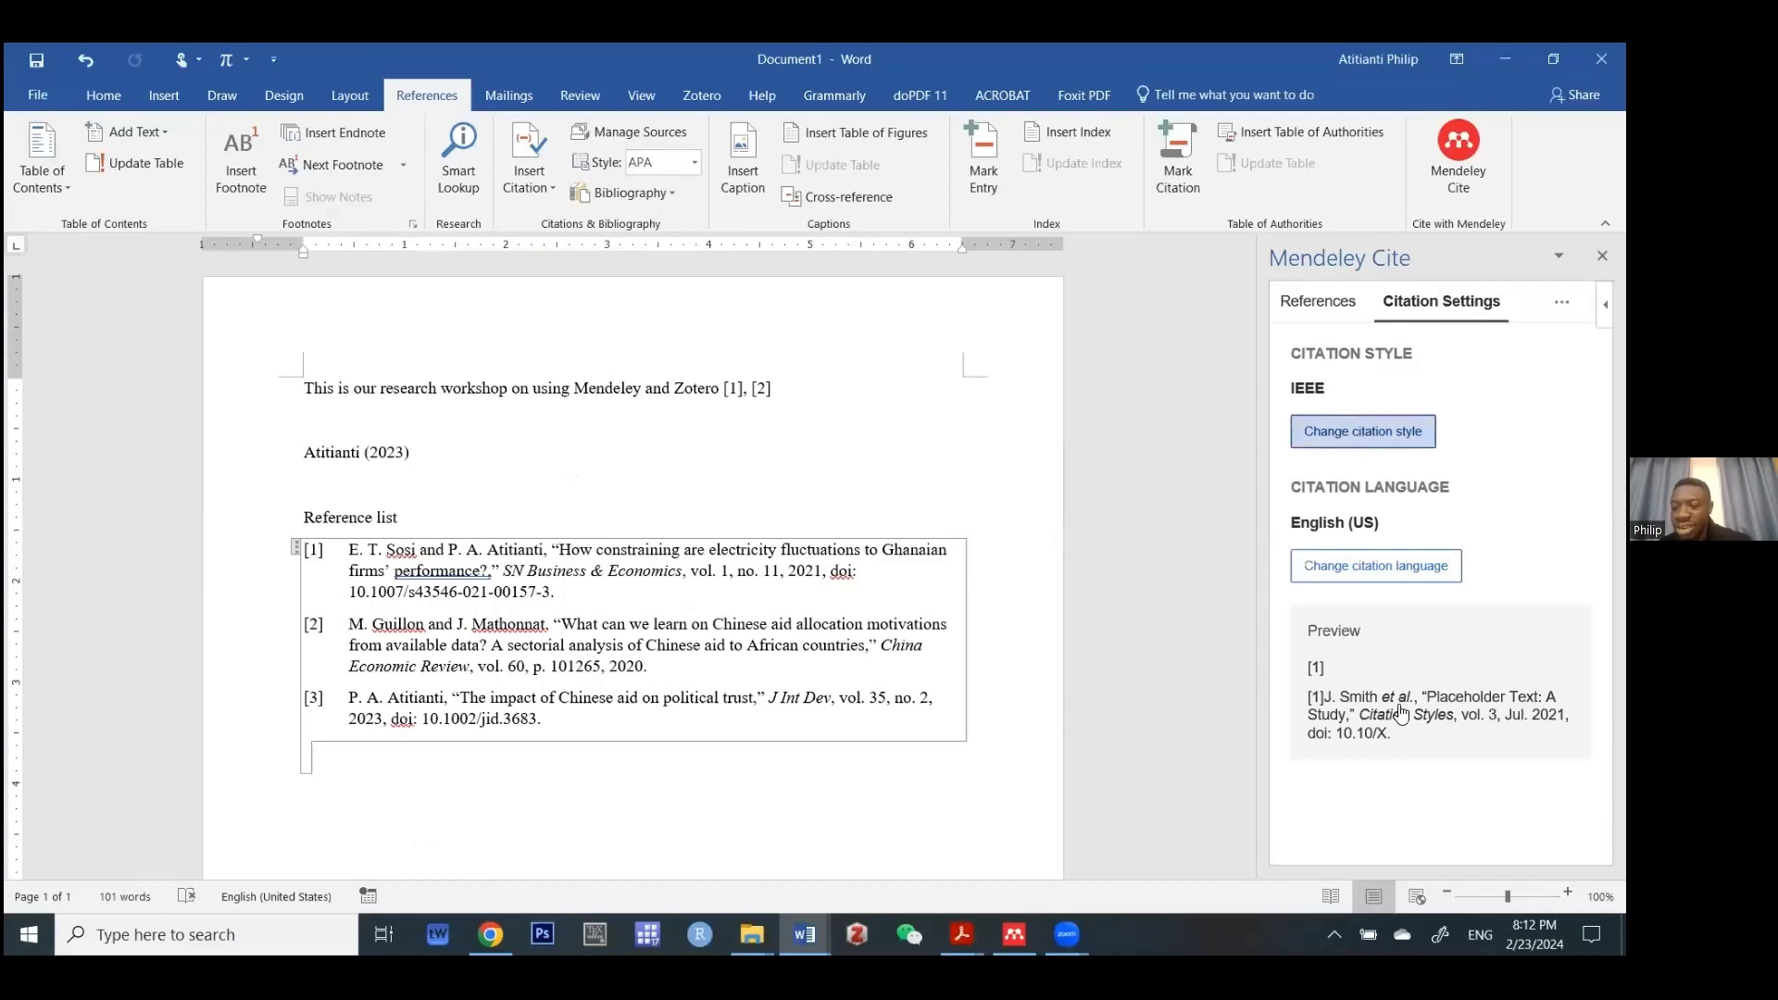
{"action": "scroll", "coordinate": [1401, 713], "scroll_direction": "down", "scroll_amount": 3}
{"action": "scroll", "coordinate": [1401, 713], "scroll_direction": "down", "scroll_amount": 1}
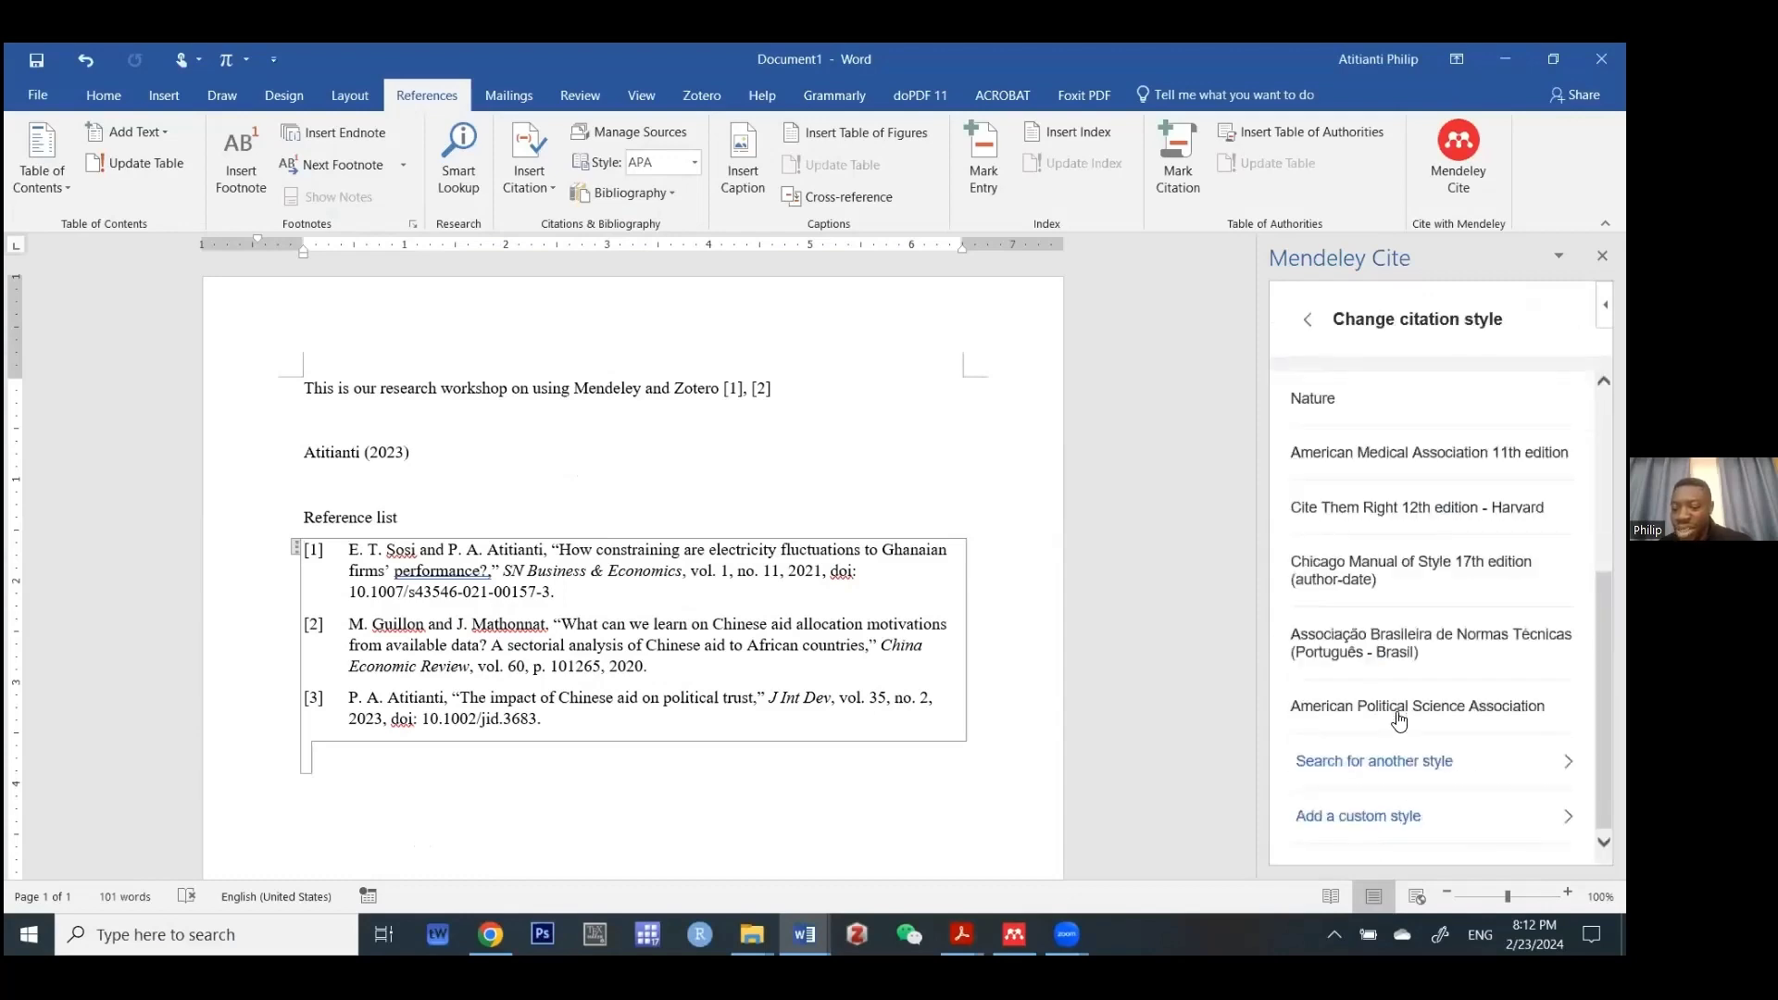
{"action": "left_click", "coordinate": [1376, 784]}
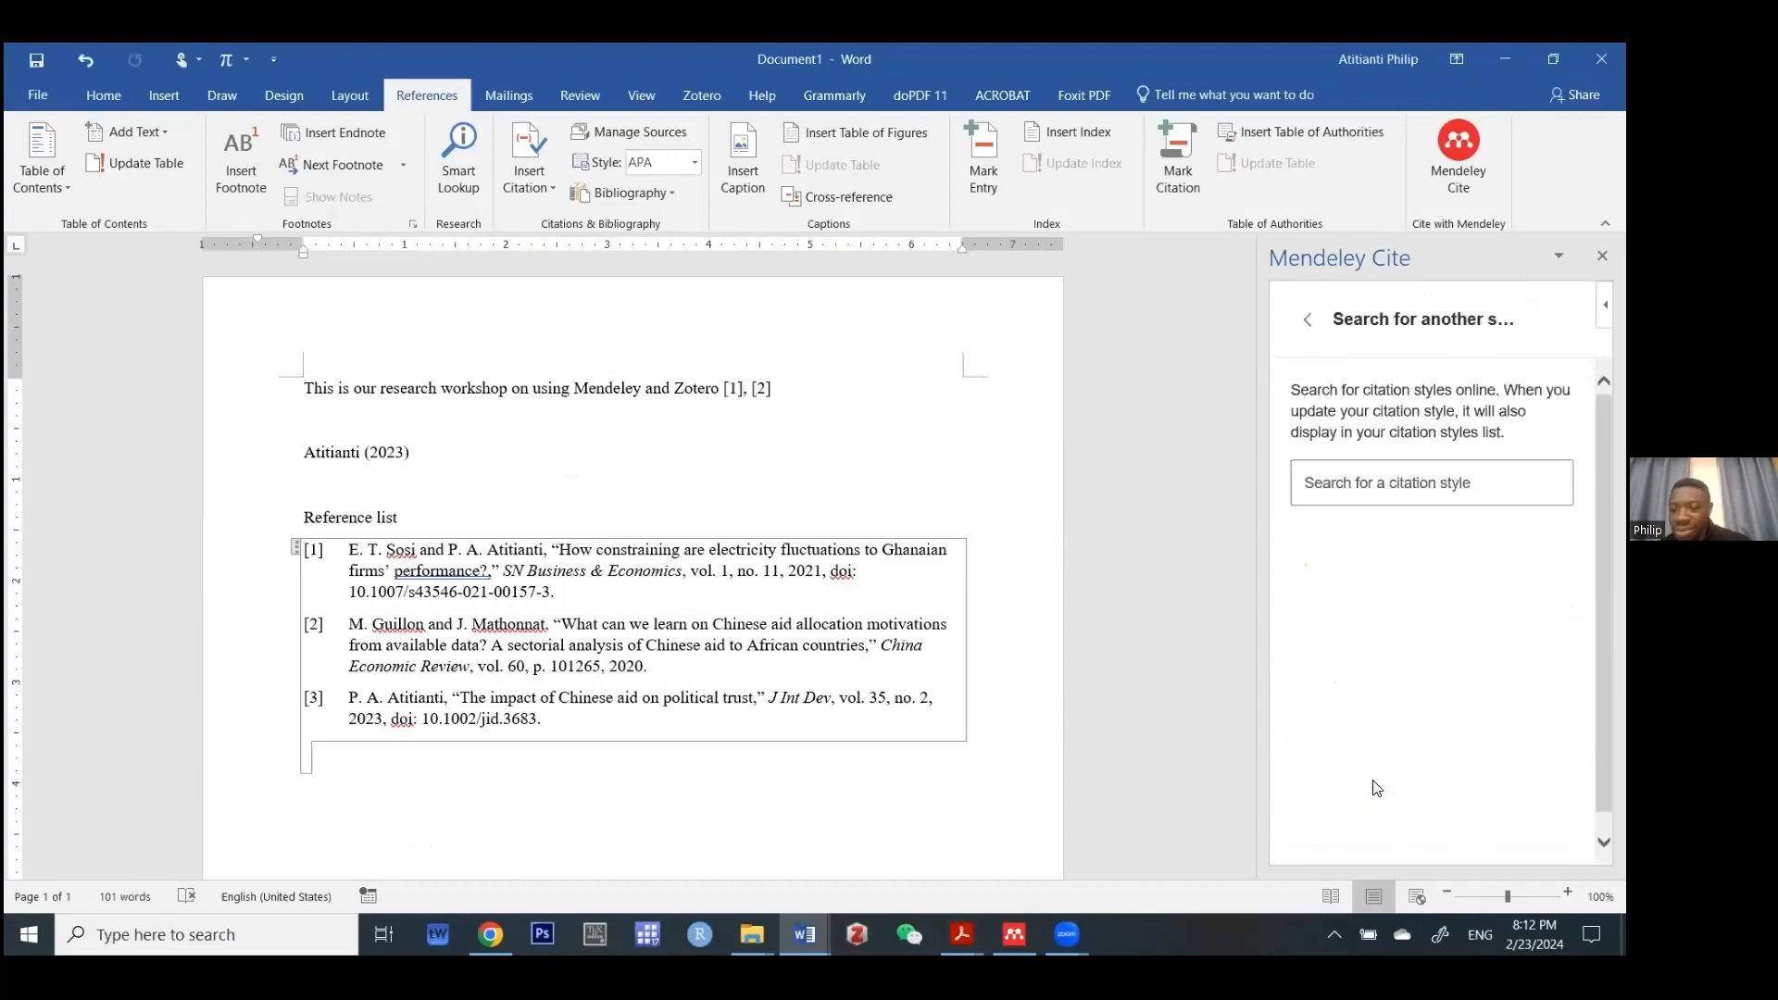
{"action": "left_click", "coordinate": [1452, 496]}
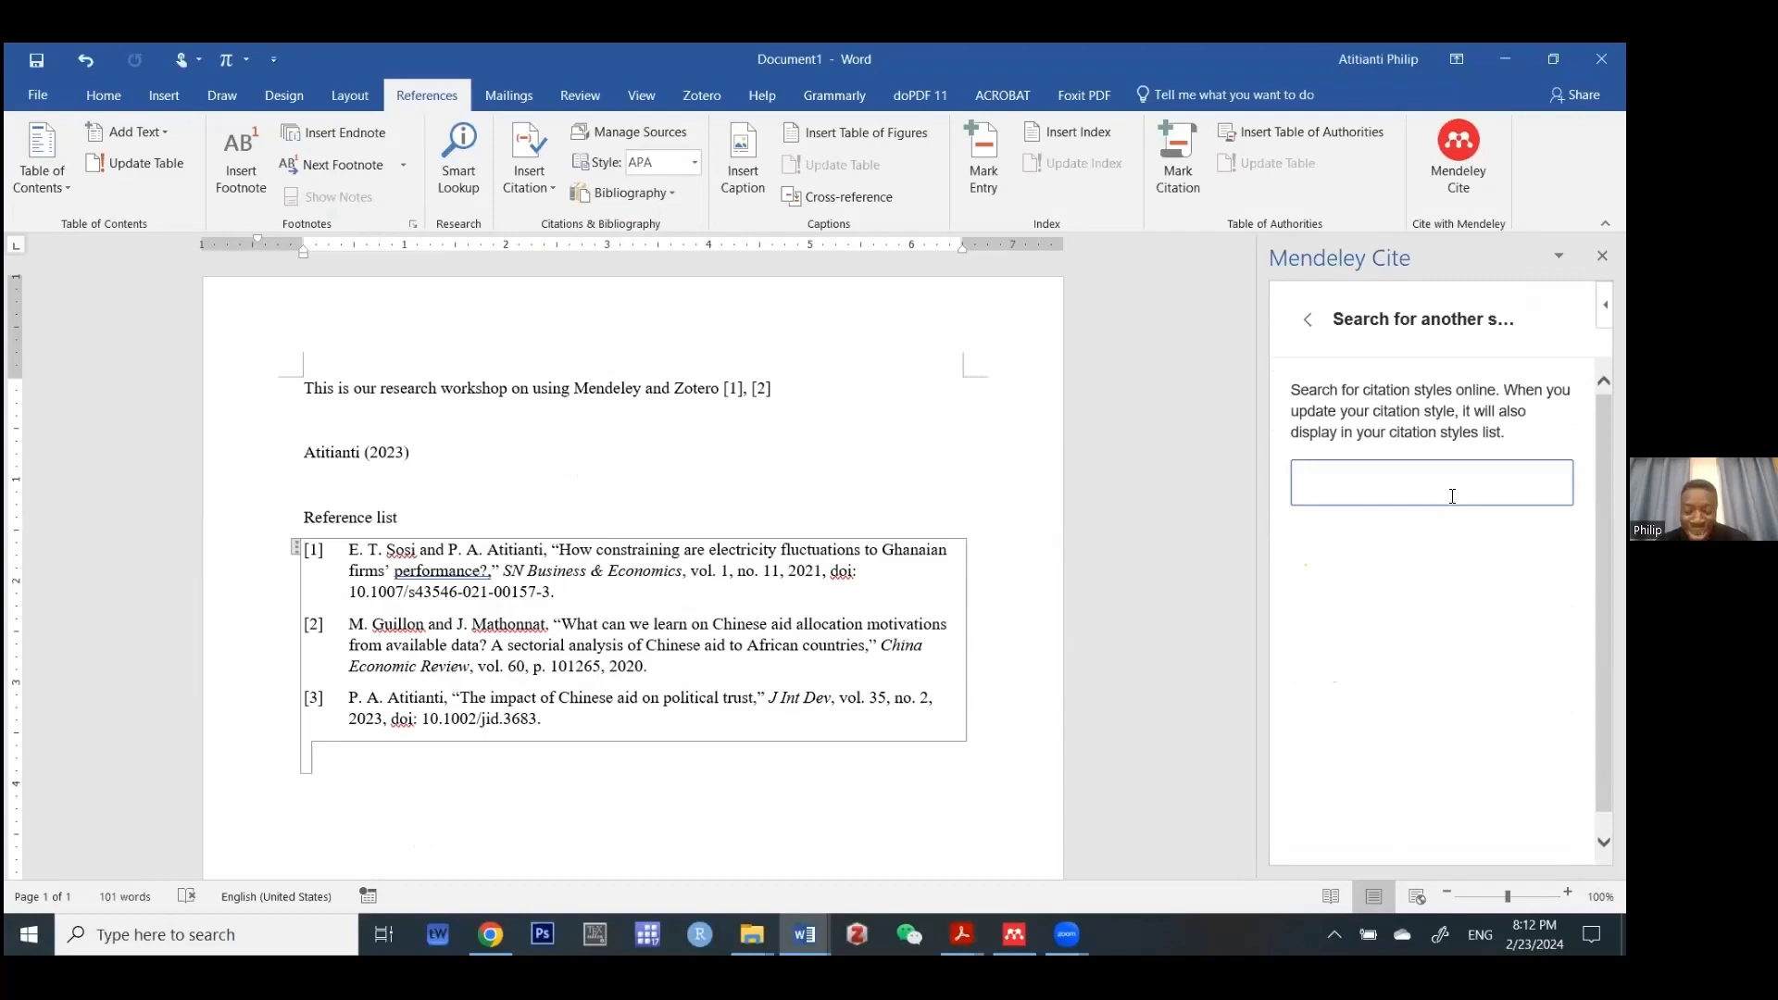
{"action": "type", "text": "GLB"}
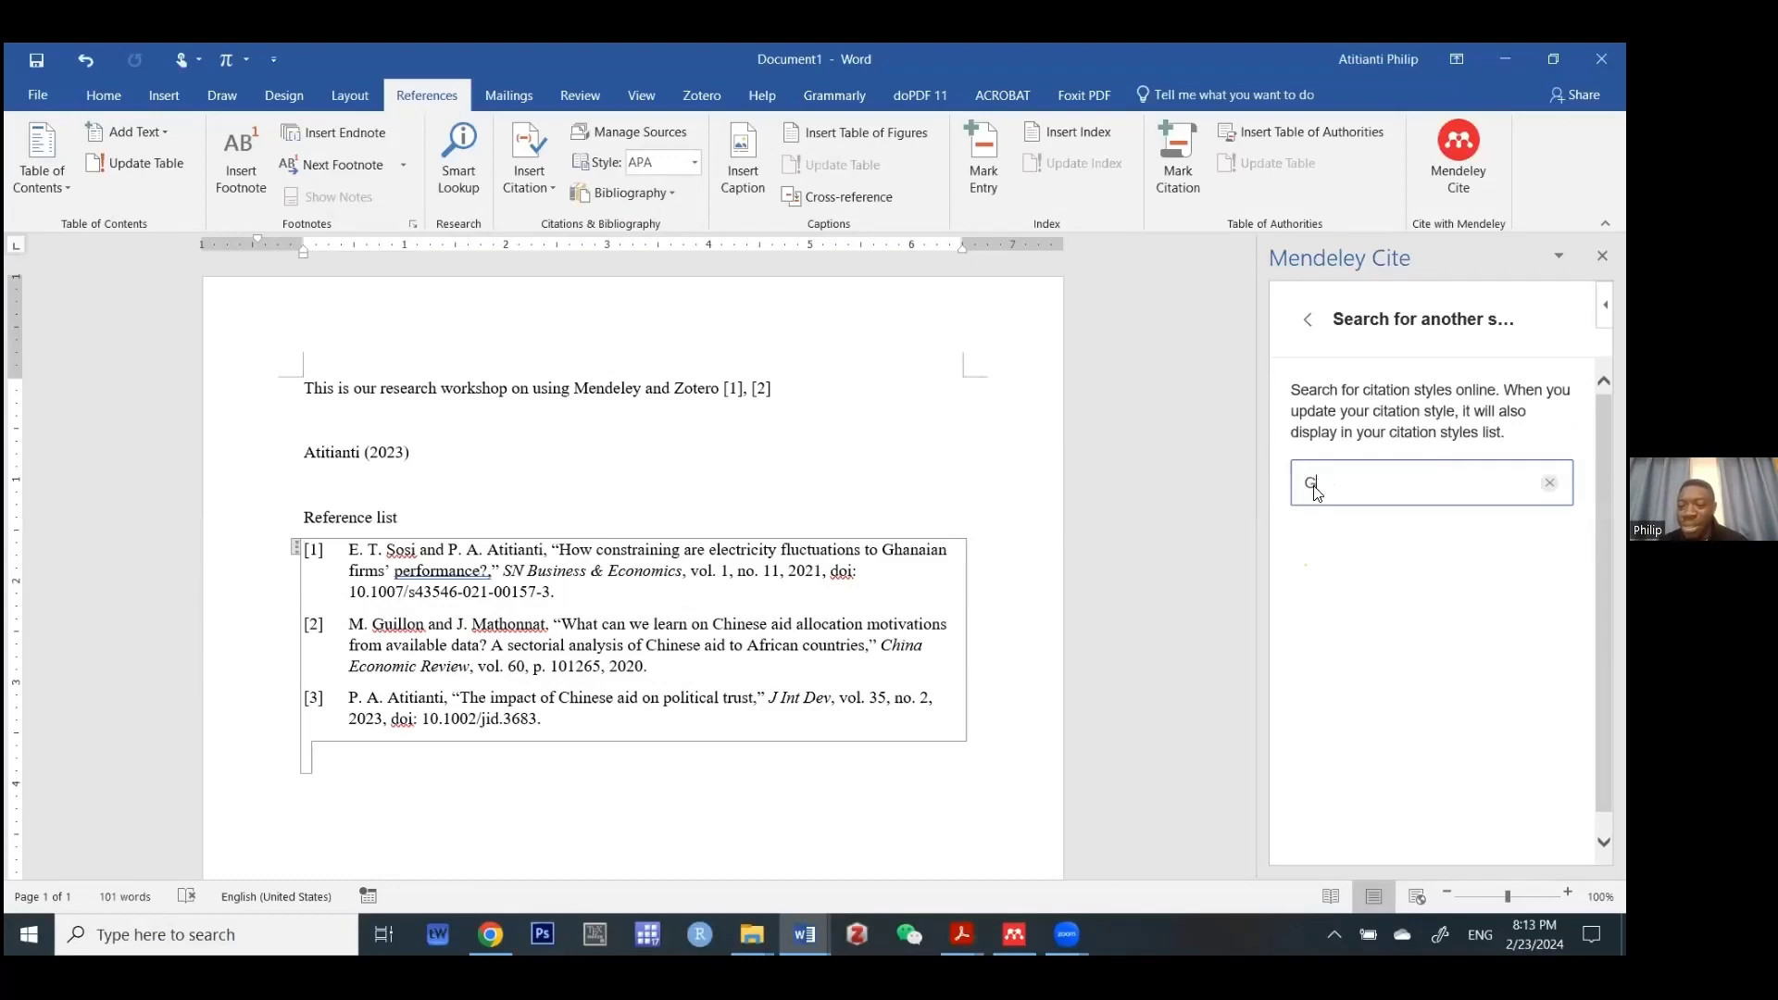
- Leave the style search, view the option for adding a custom style by URL, and return to the citation style list
{"action": "left_click", "coordinate": [1307, 318]}
{"action": "left_click", "coordinate": [1307, 317]}
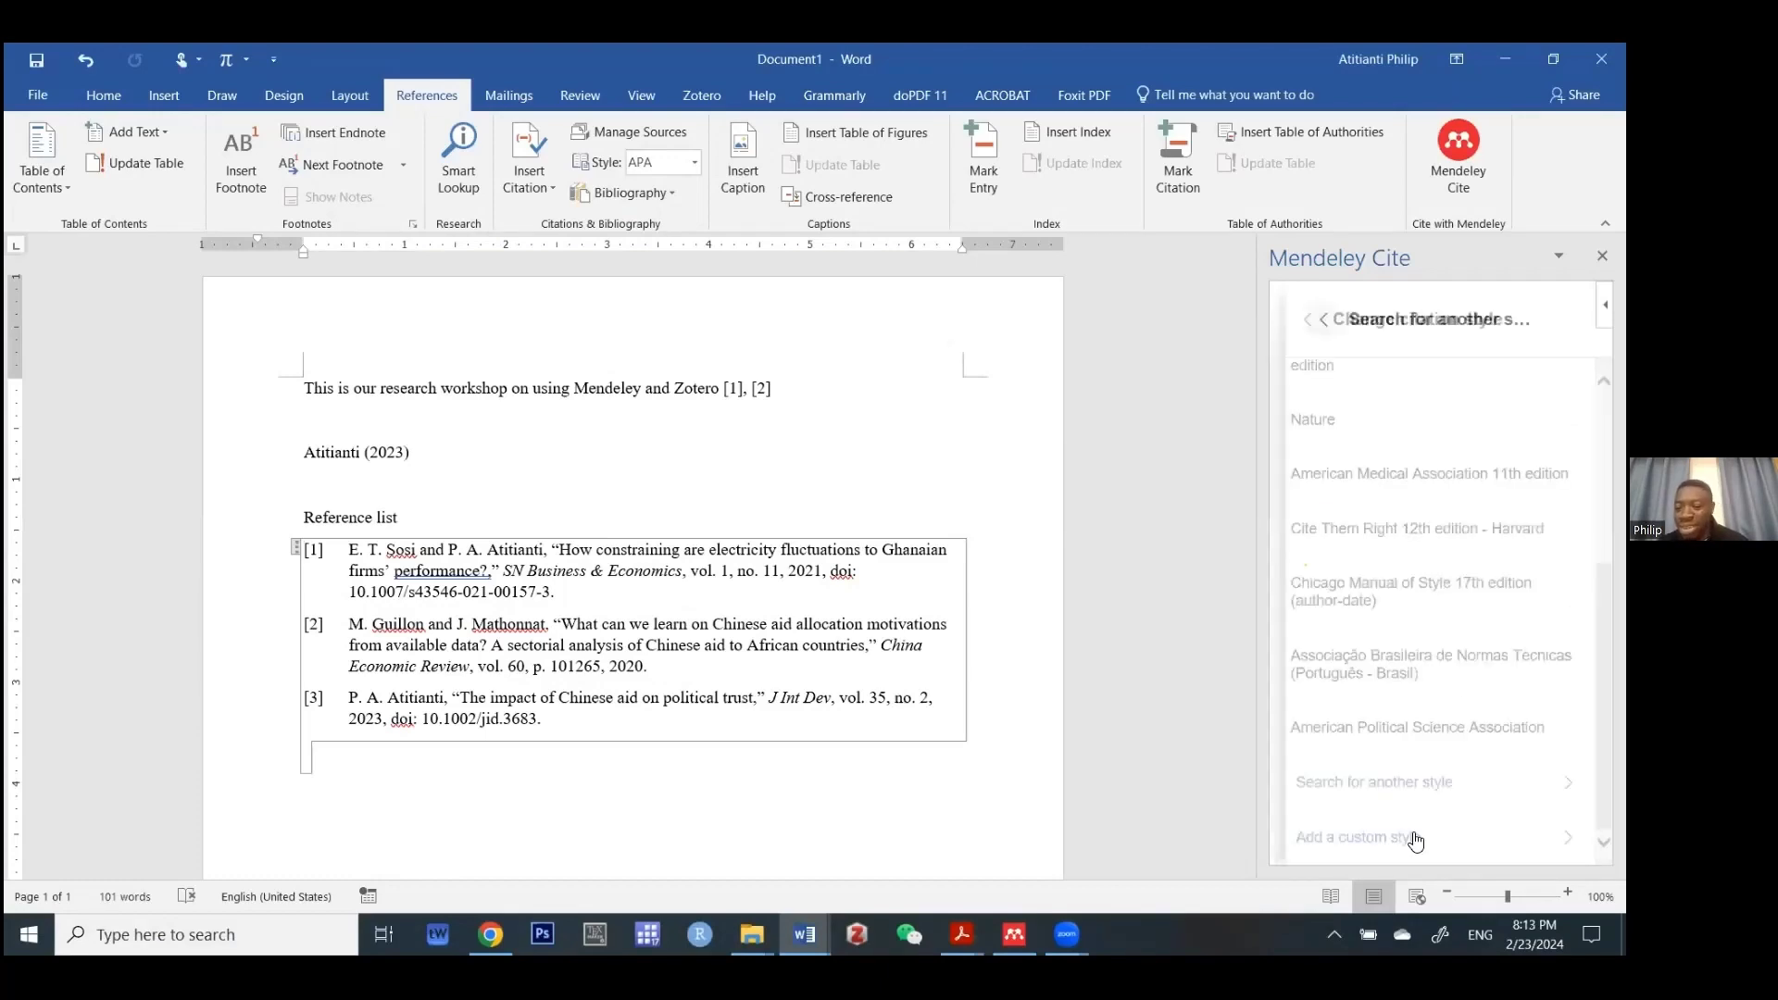
{"action": "left_click", "coordinate": [1379, 854]}
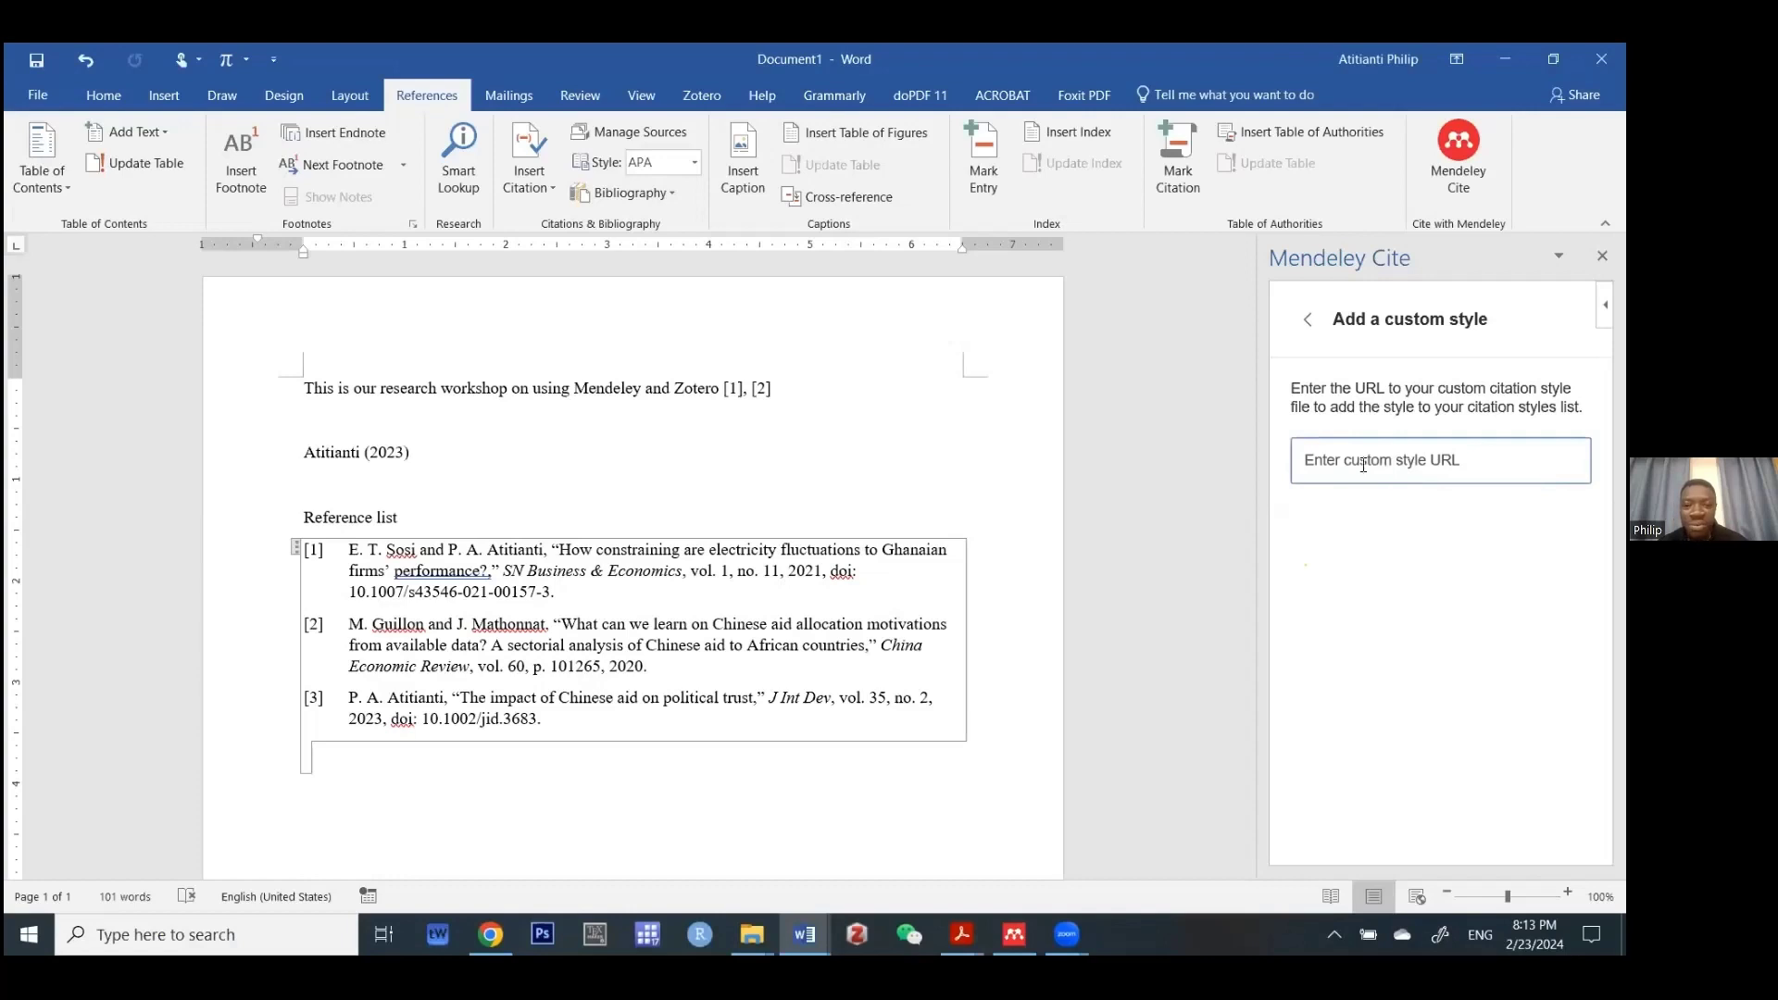
{"action": "left_click", "coordinate": [1312, 318]}
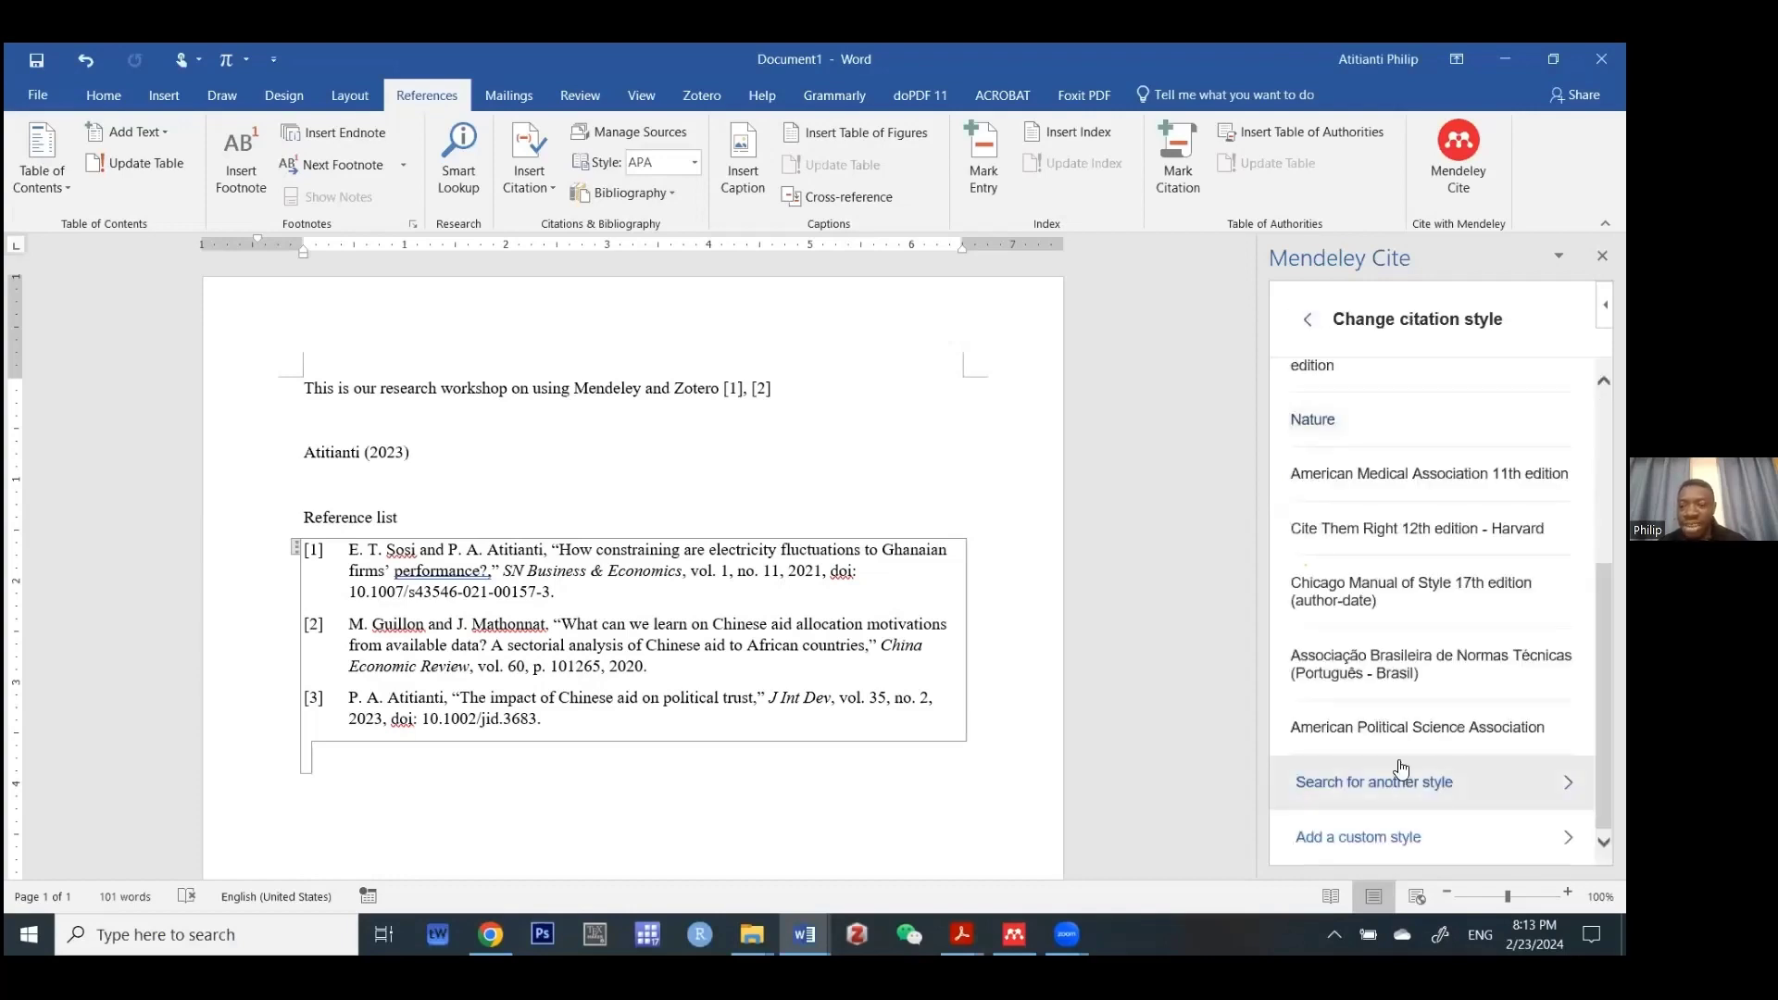
- Examine the available citation styles in Mendeley Cite and revisit the search for another style
{"action": "left_click", "coordinate": [1403, 784]}
{"action": "left_click", "coordinate": [1303, 332]}
{"action": "scroll", "coordinate": [1432, 440], "scroll_direction": "up", "scroll_amount": 3}
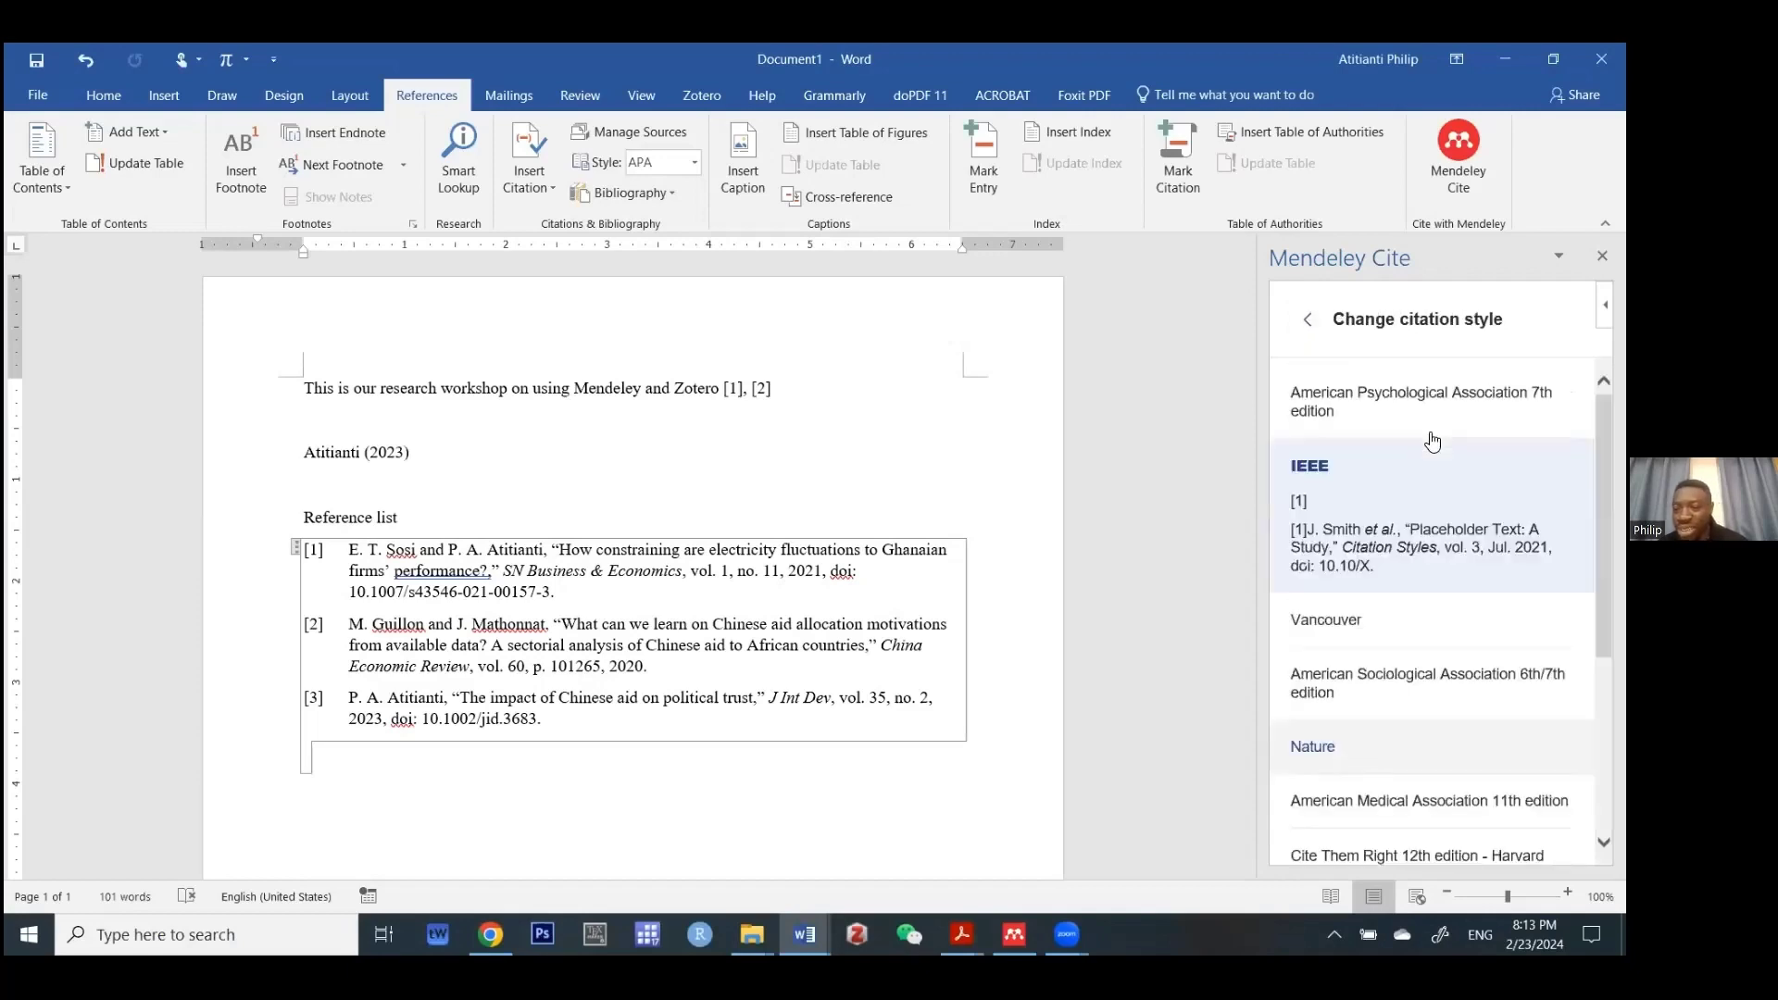
{"action": "scroll", "coordinate": [1432, 443], "scroll_direction": "down", "scroll_amount": 3}
{"action": "scroll", "coordinate": [1451, 736], "scroll_direction": "down", "scroll_amount": 1}
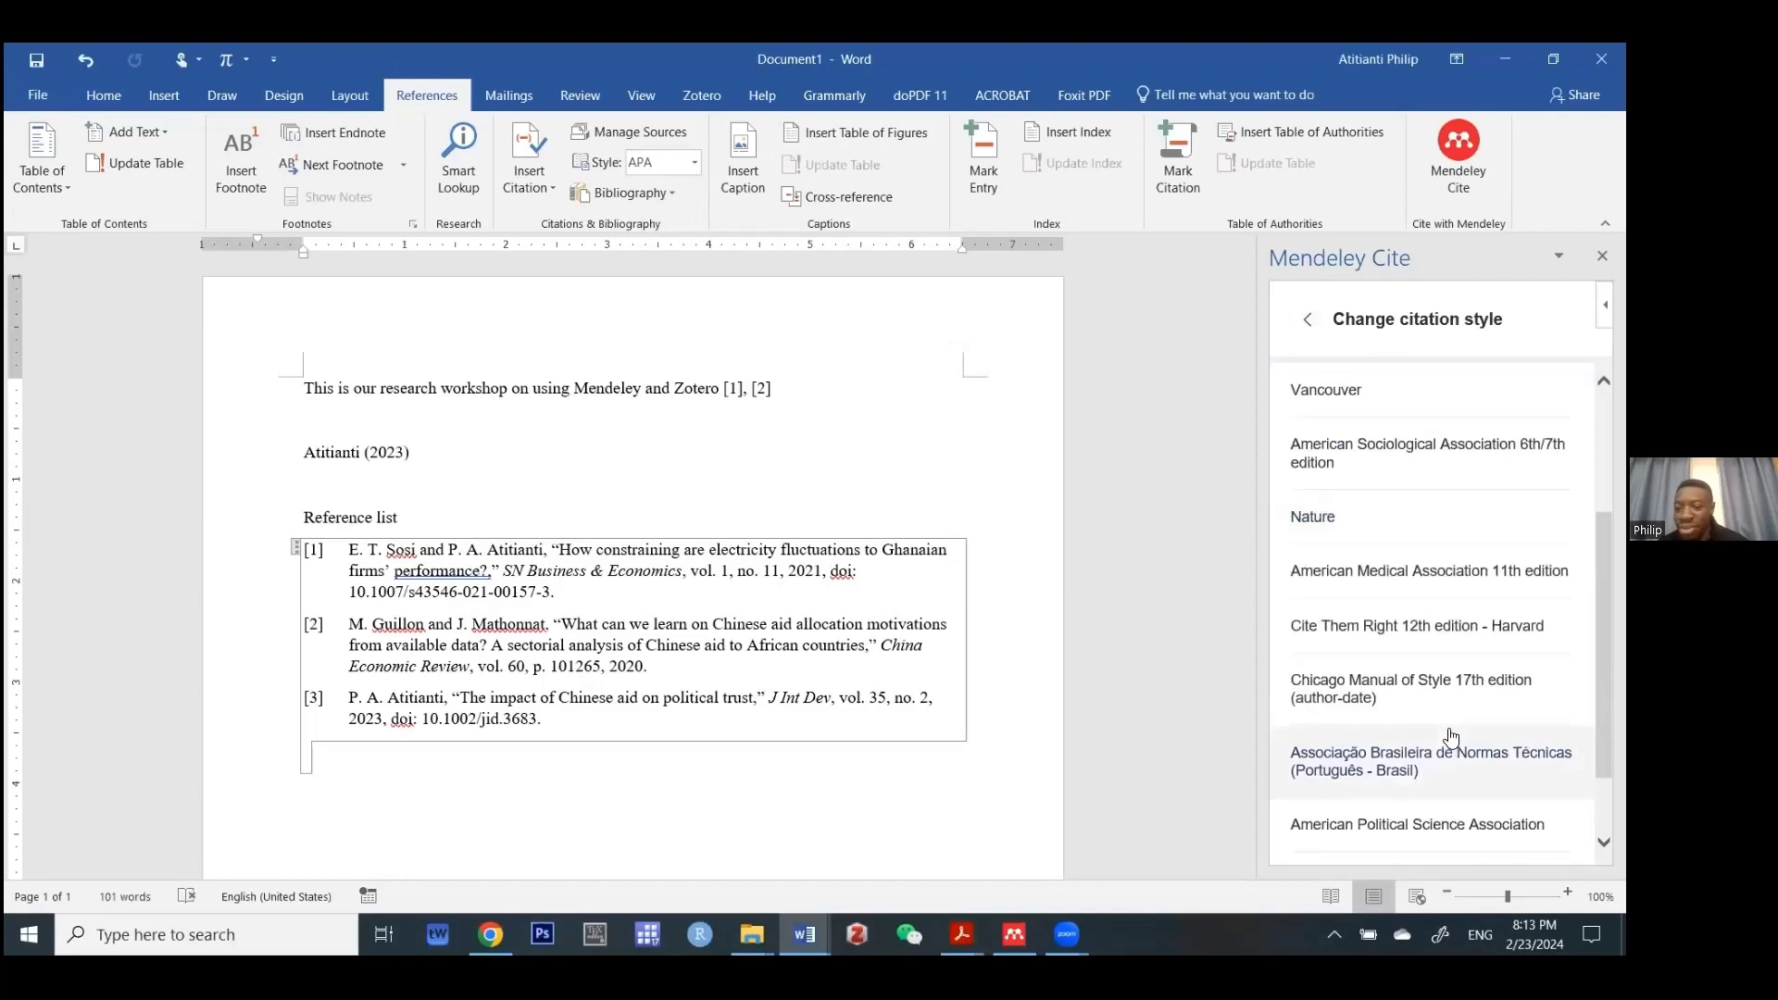
{"action": "scroll", "coordinate": [1429, 676], "scroll_direction": "down", "scroll_amount": 1}
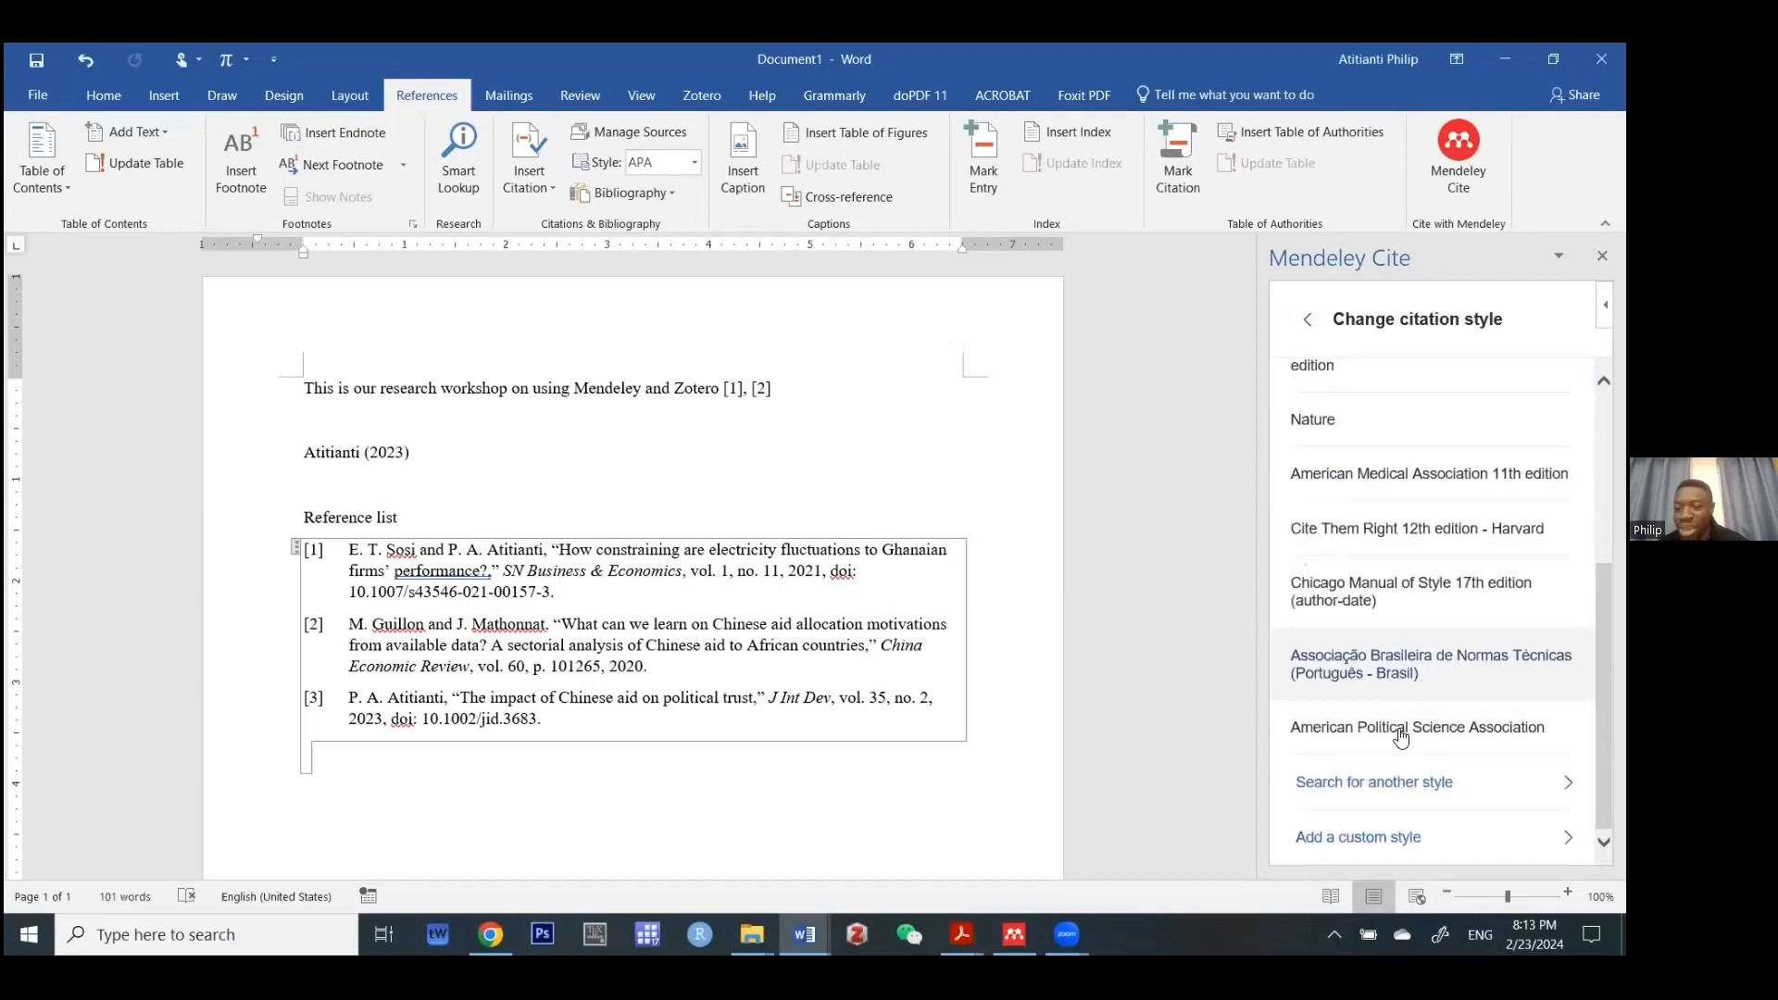
{"action": "left_click", "coordinate": [1398, 794]}
{"action": "left_click", "coordinate": [1367, 483]}
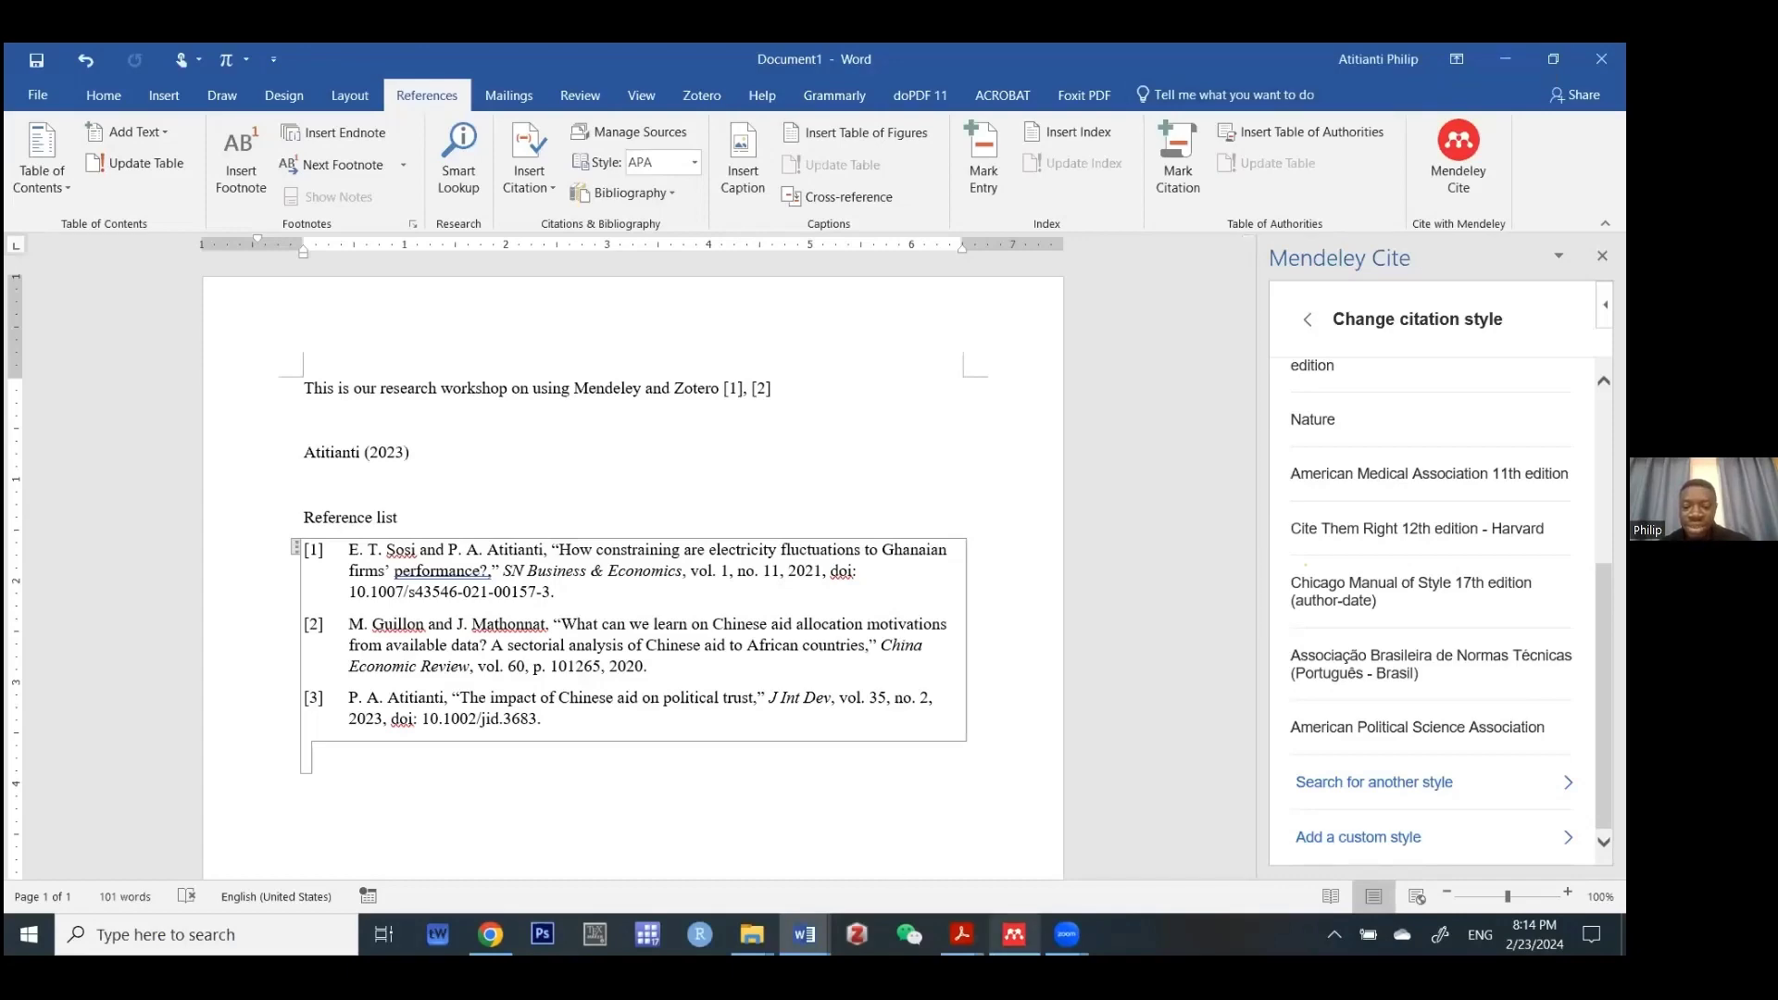
- Return to Mendeley Reference Manager and review its editing commands, tools and the file formats available for importing a library
{"action": "mouse_move", "coordinate": [1014, 935]}
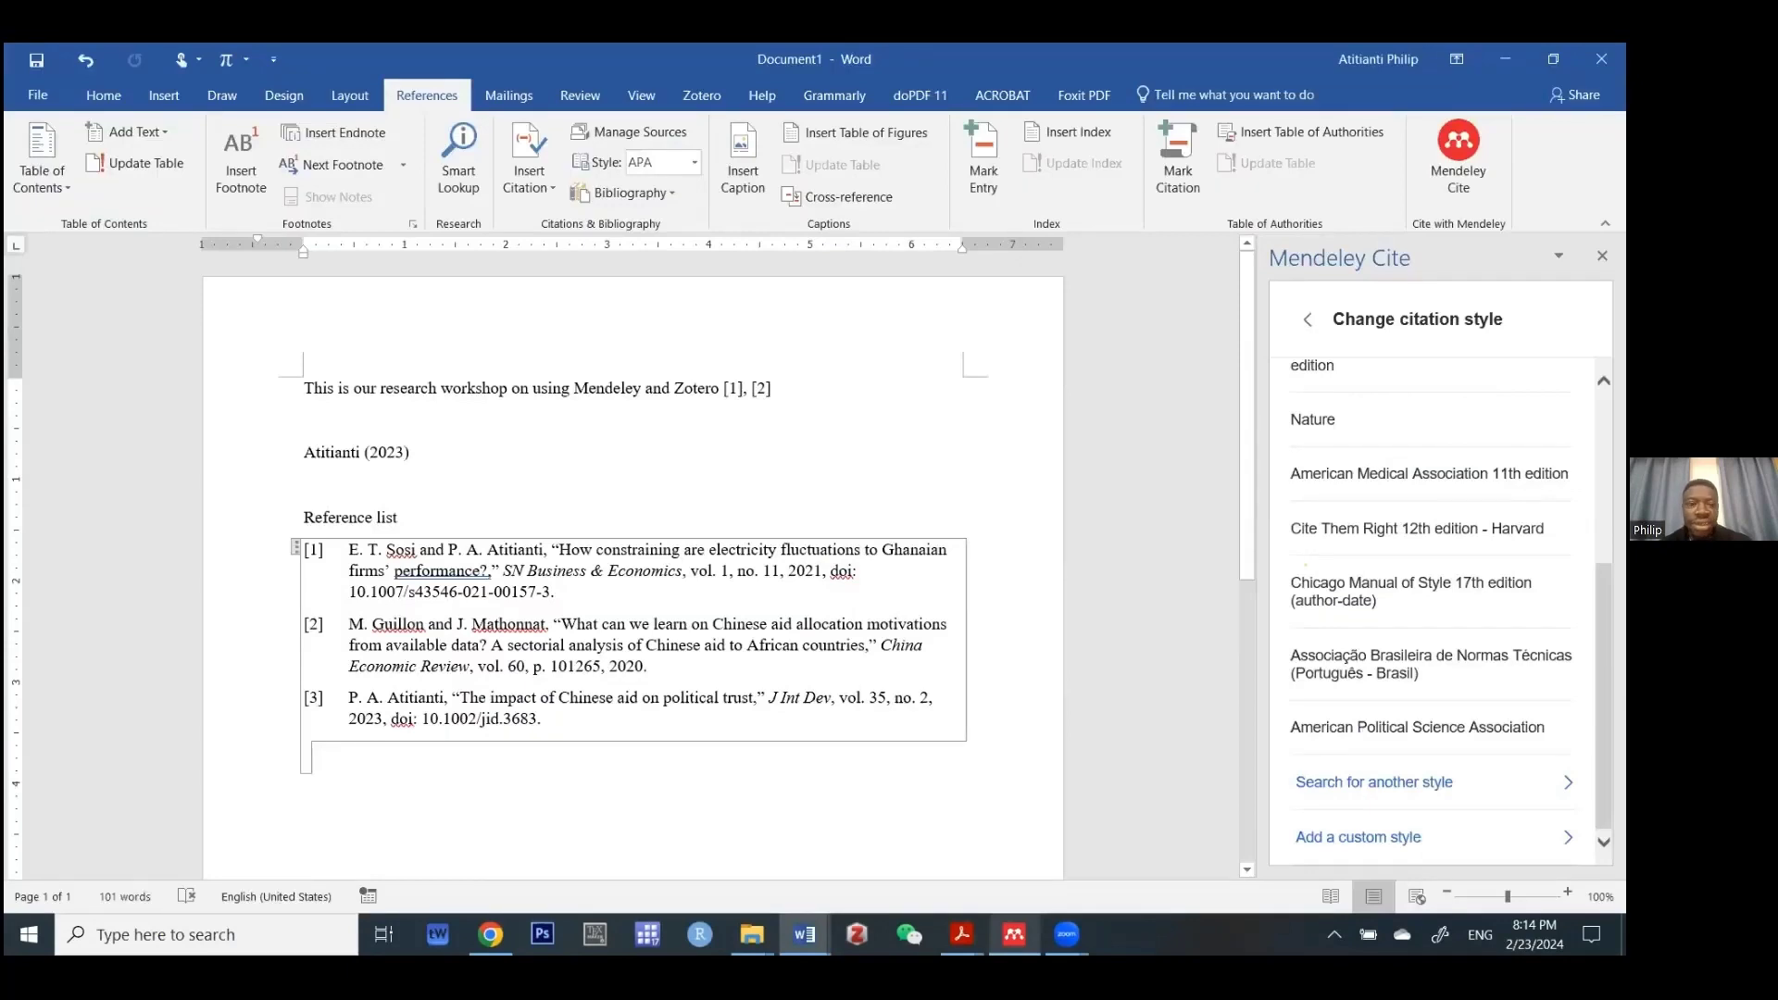
{"action": "key", "text": "alt+Tab"}
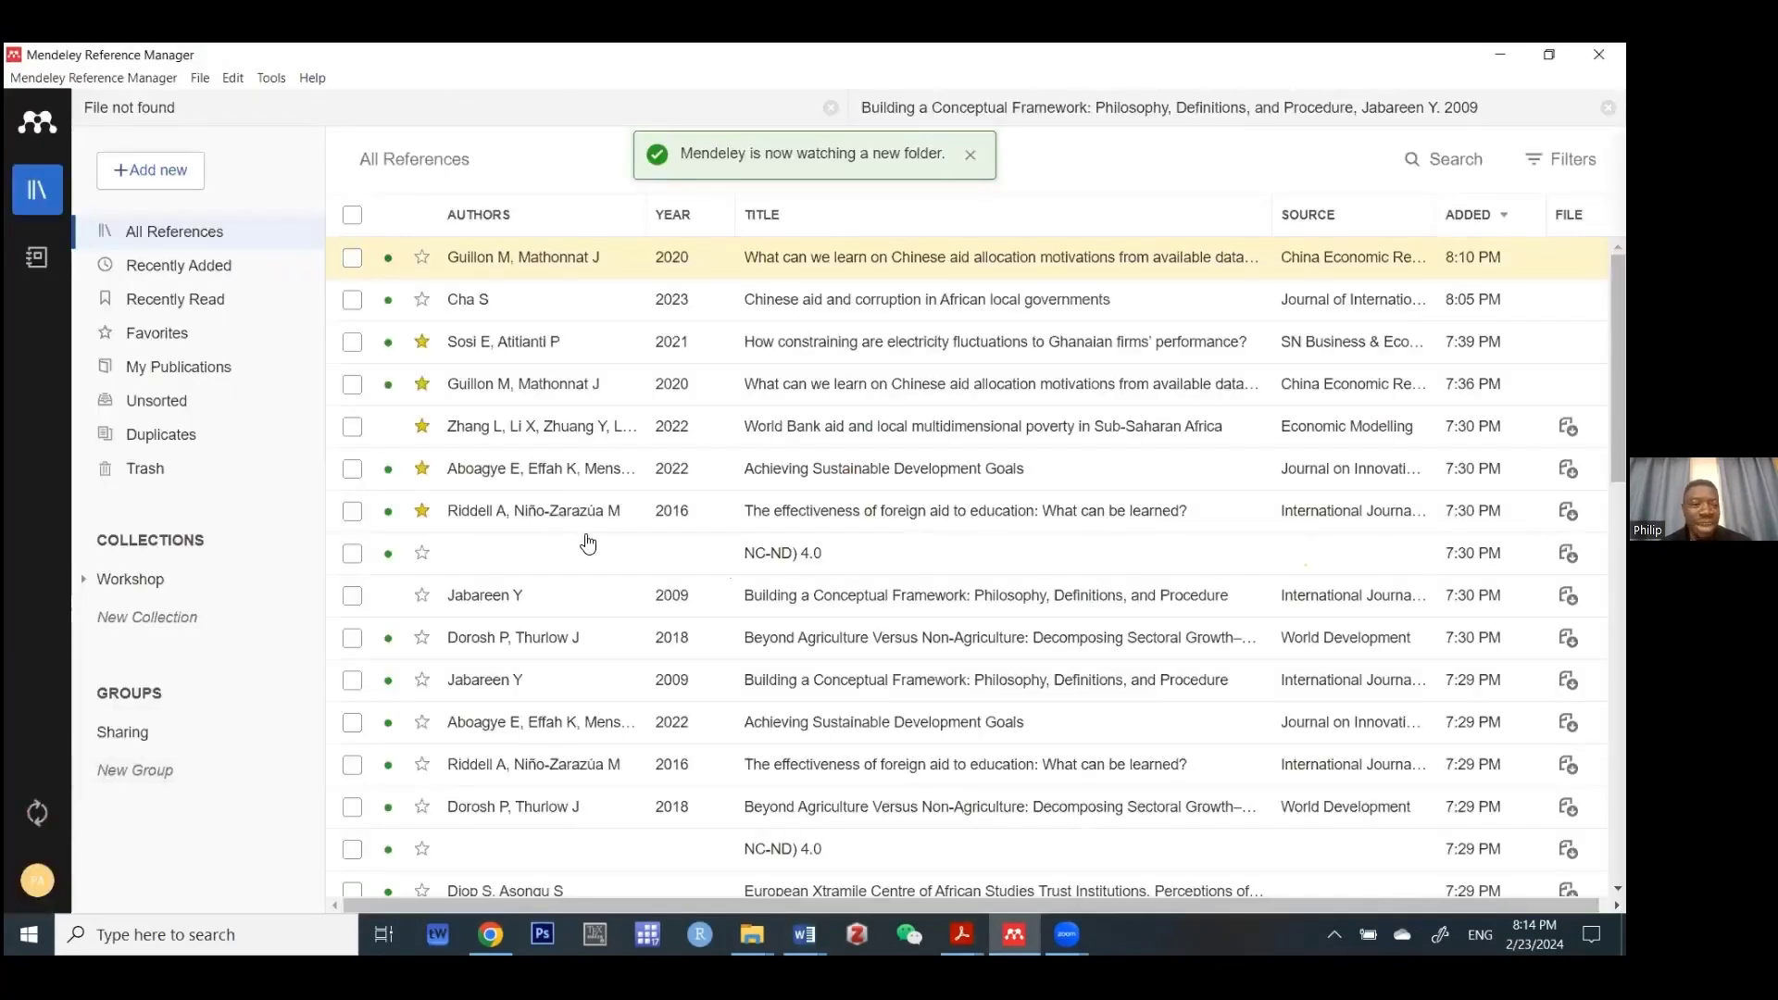
{"action": "left_click", "coordinate": [233, 82]}
{"action": "mouse_move", "coordinate": [203, 81]}
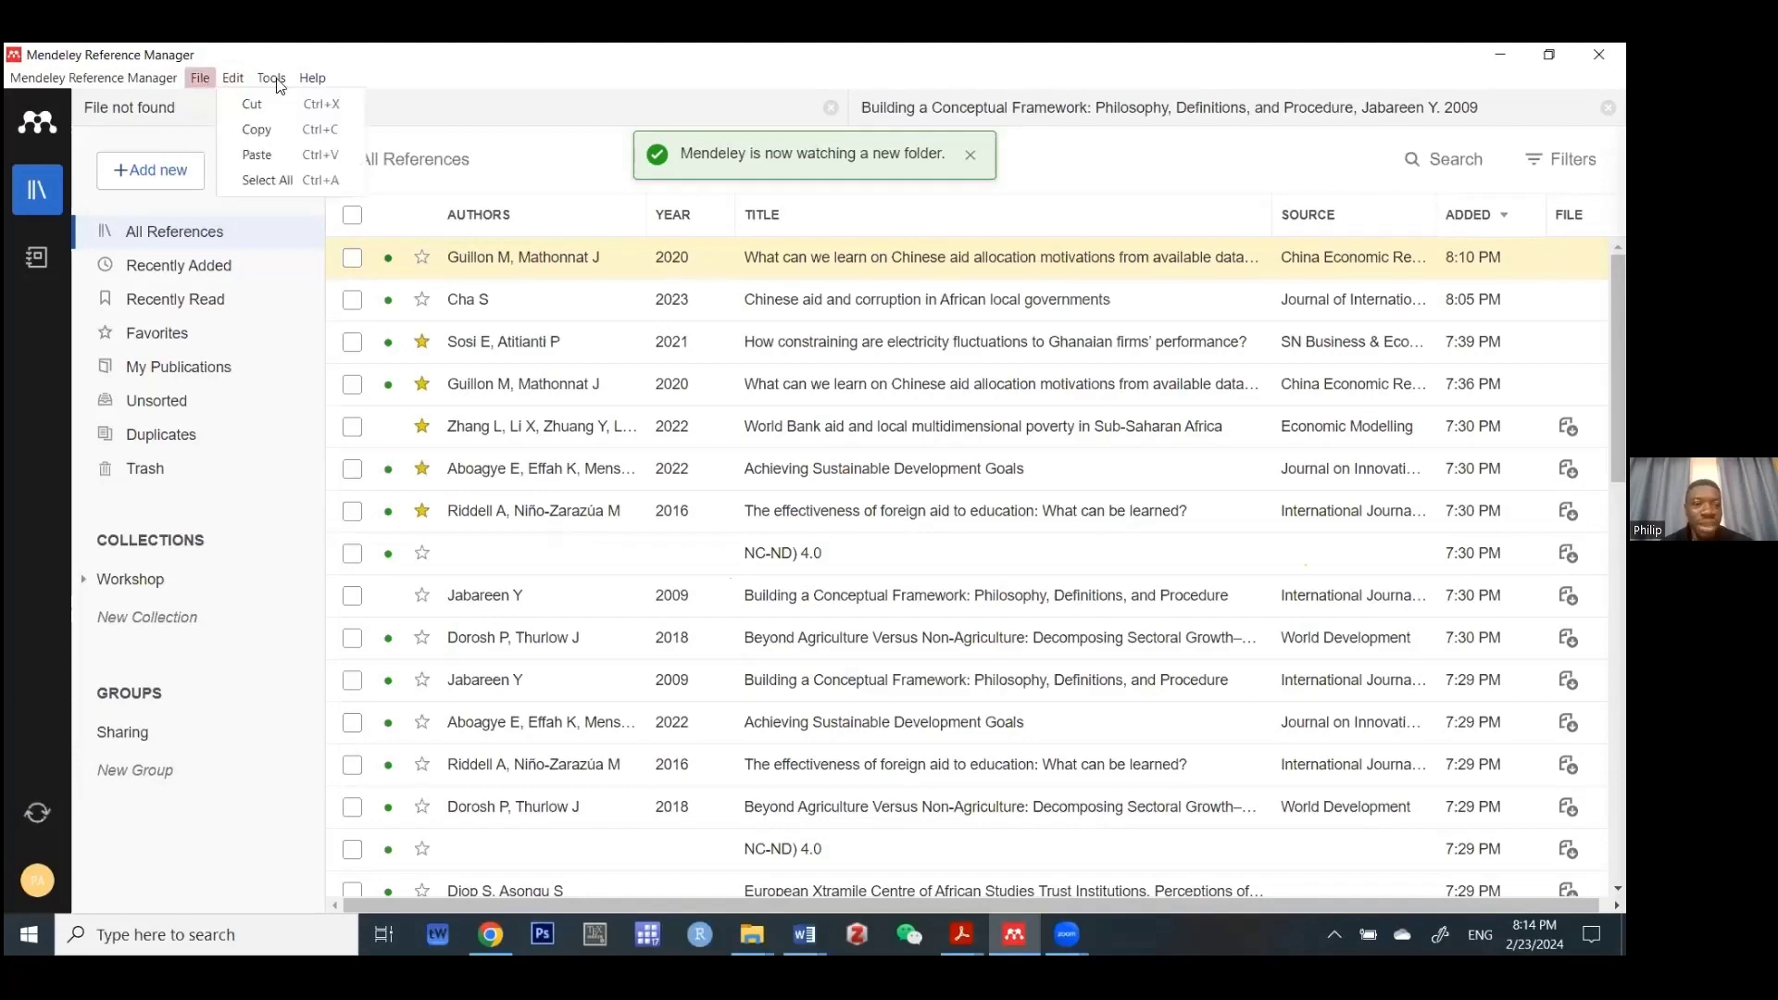
{"action": "mouse_move", "coordinate": [279, 86]}
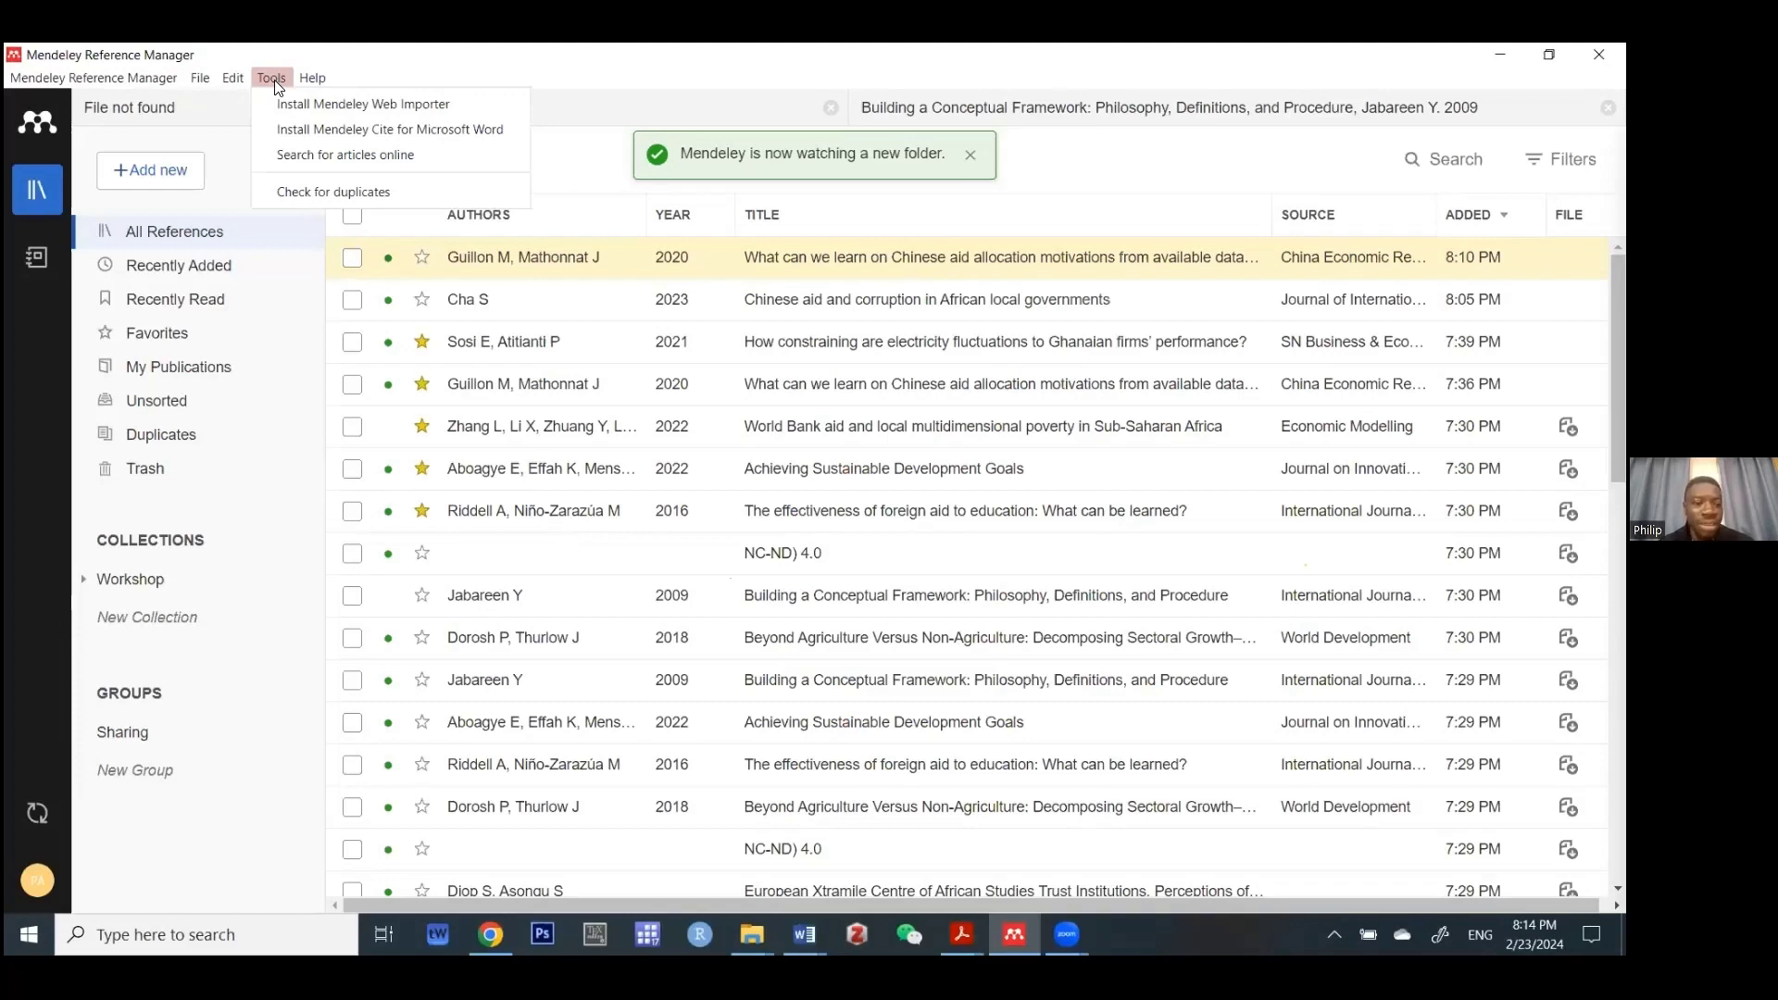
{"action": "left_click", "coordinate": [139, 188]}
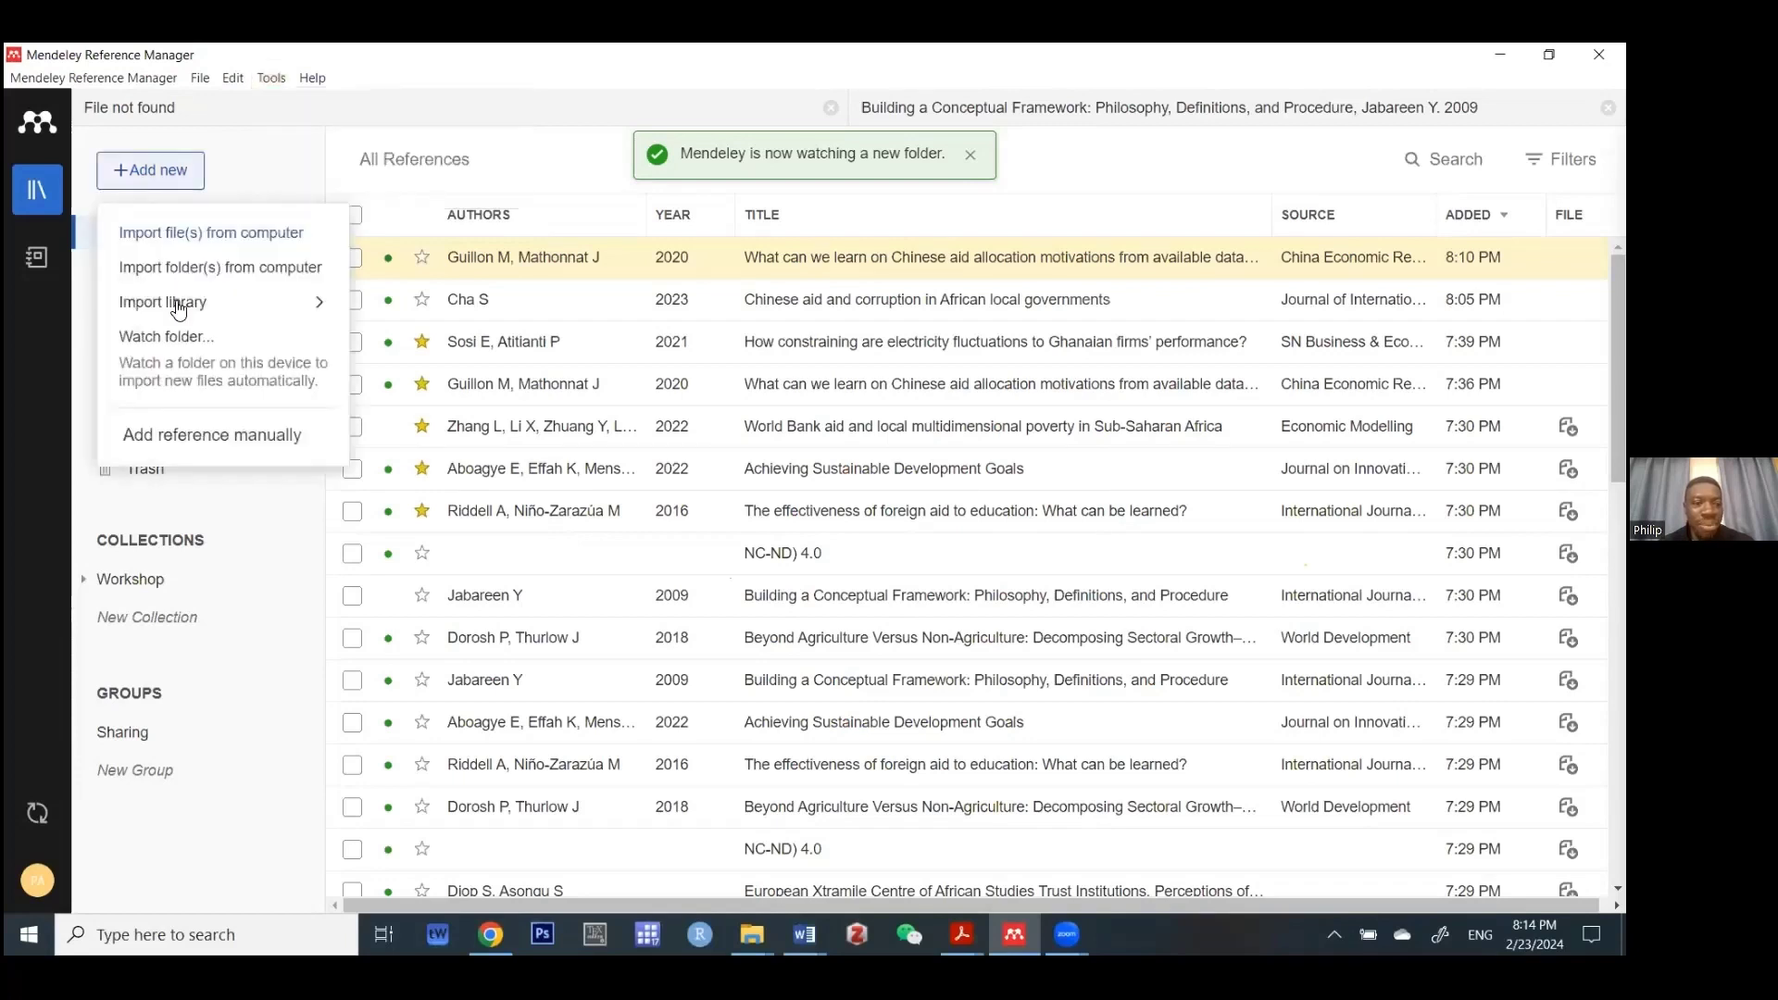
{"action": "mouse_move", "coordinate": [179, 310]}
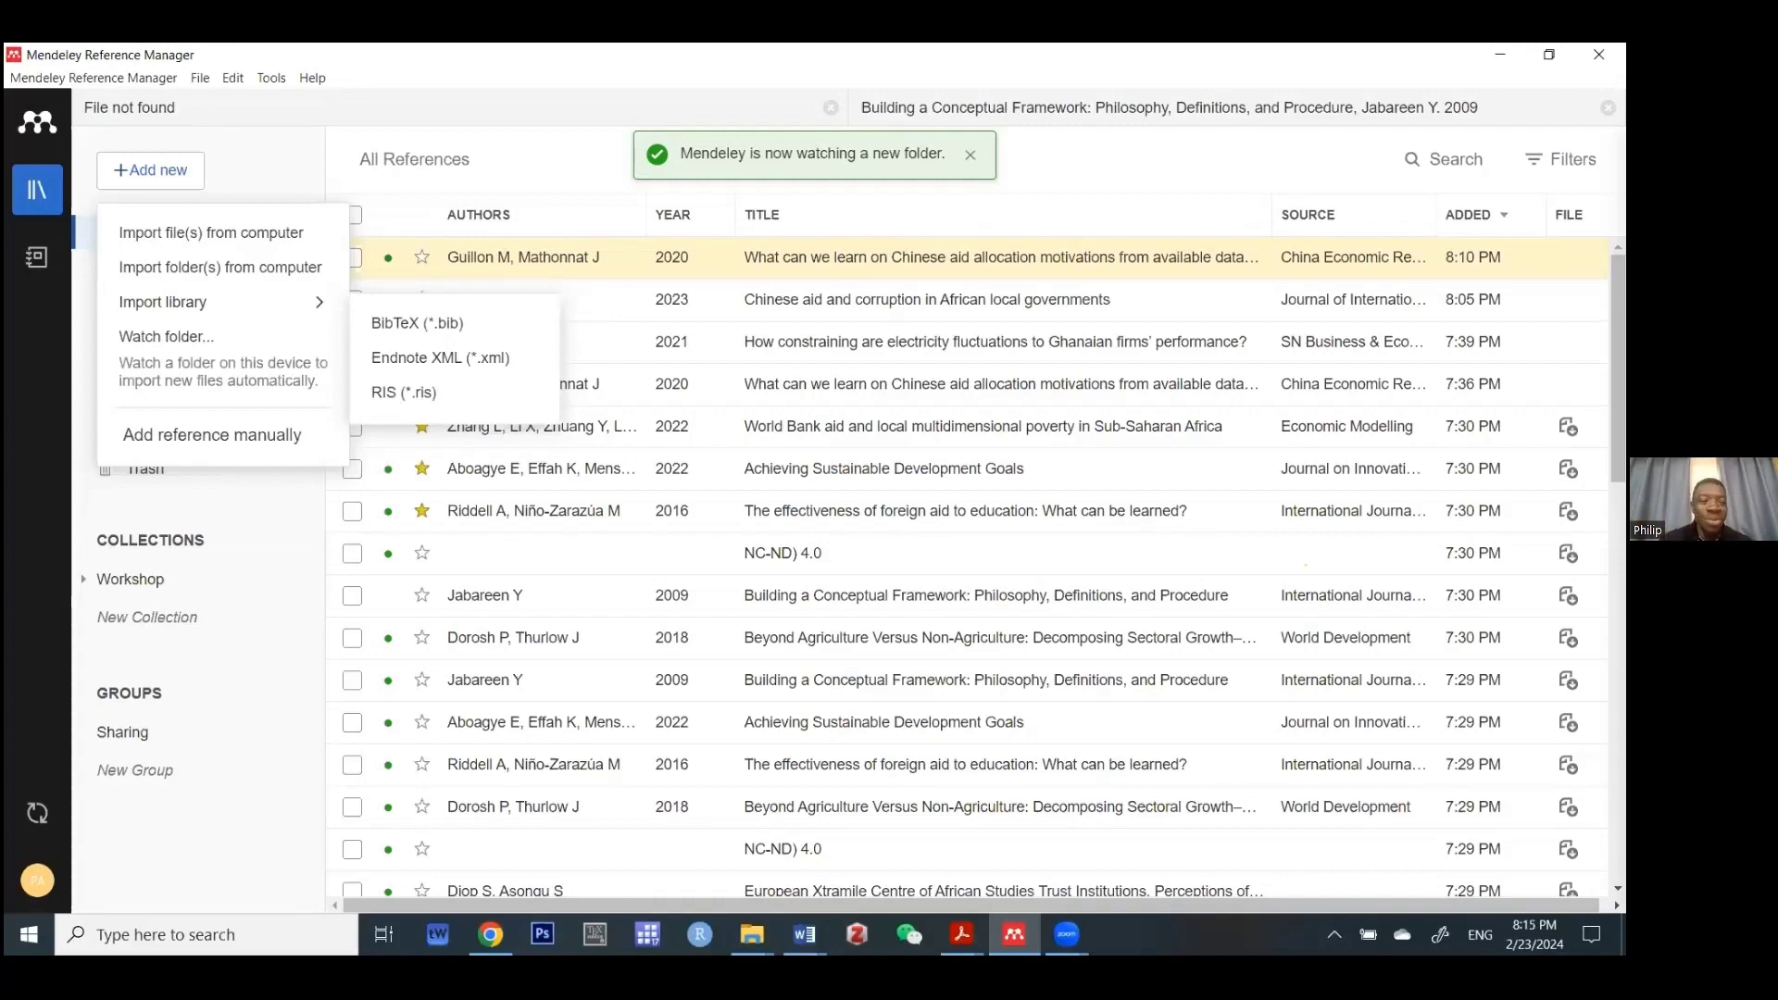
{"action": "left_click", "coordinate": [264, 80]}
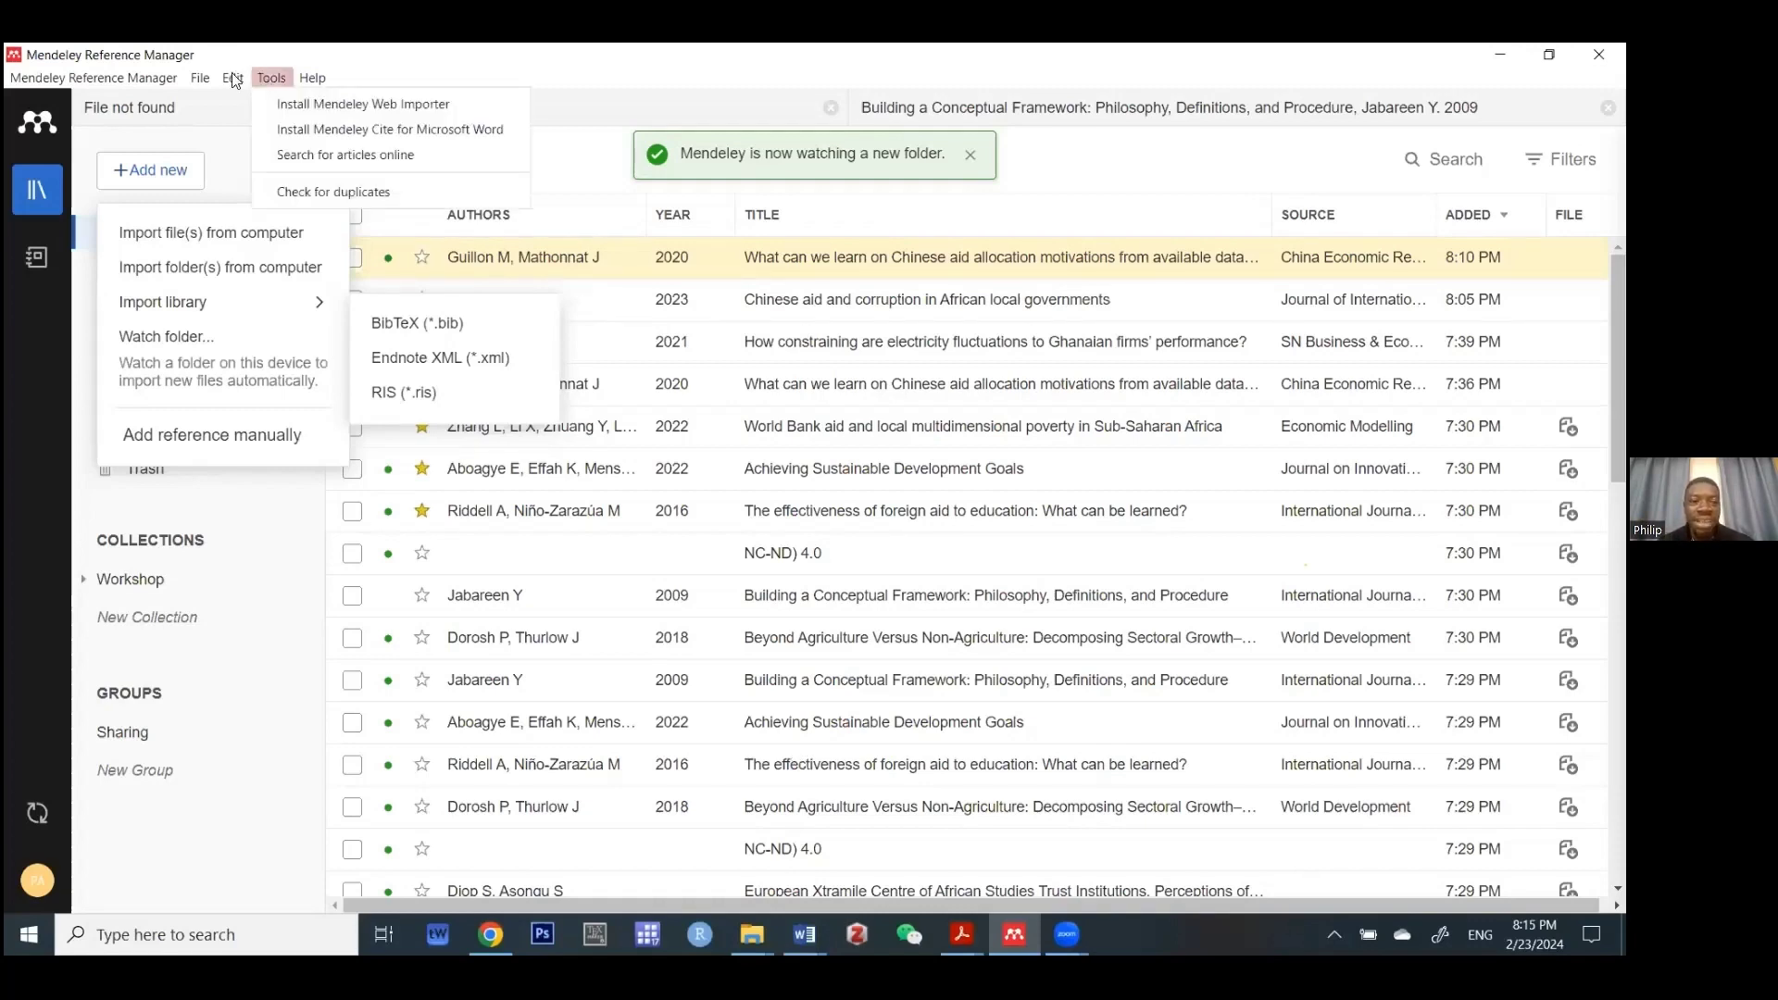
{"action": "mouse_move", "coordinate": [233, 80]}
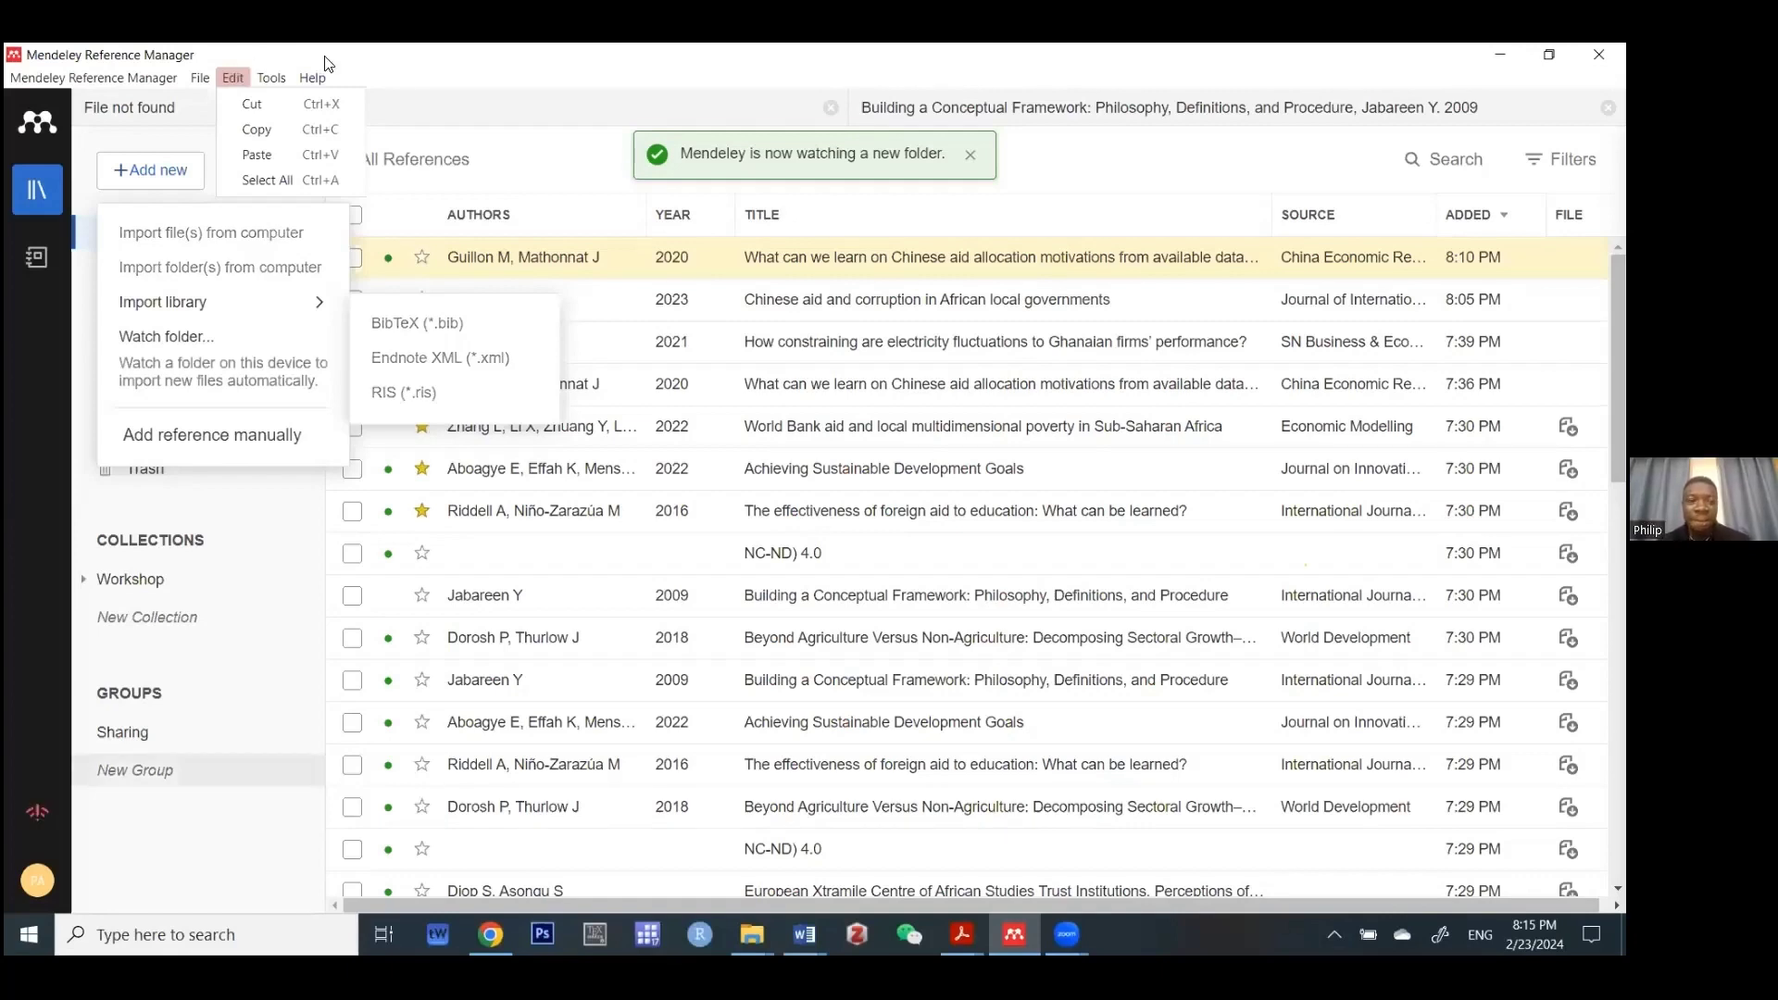
{"action": "key", "text": "Escape"}
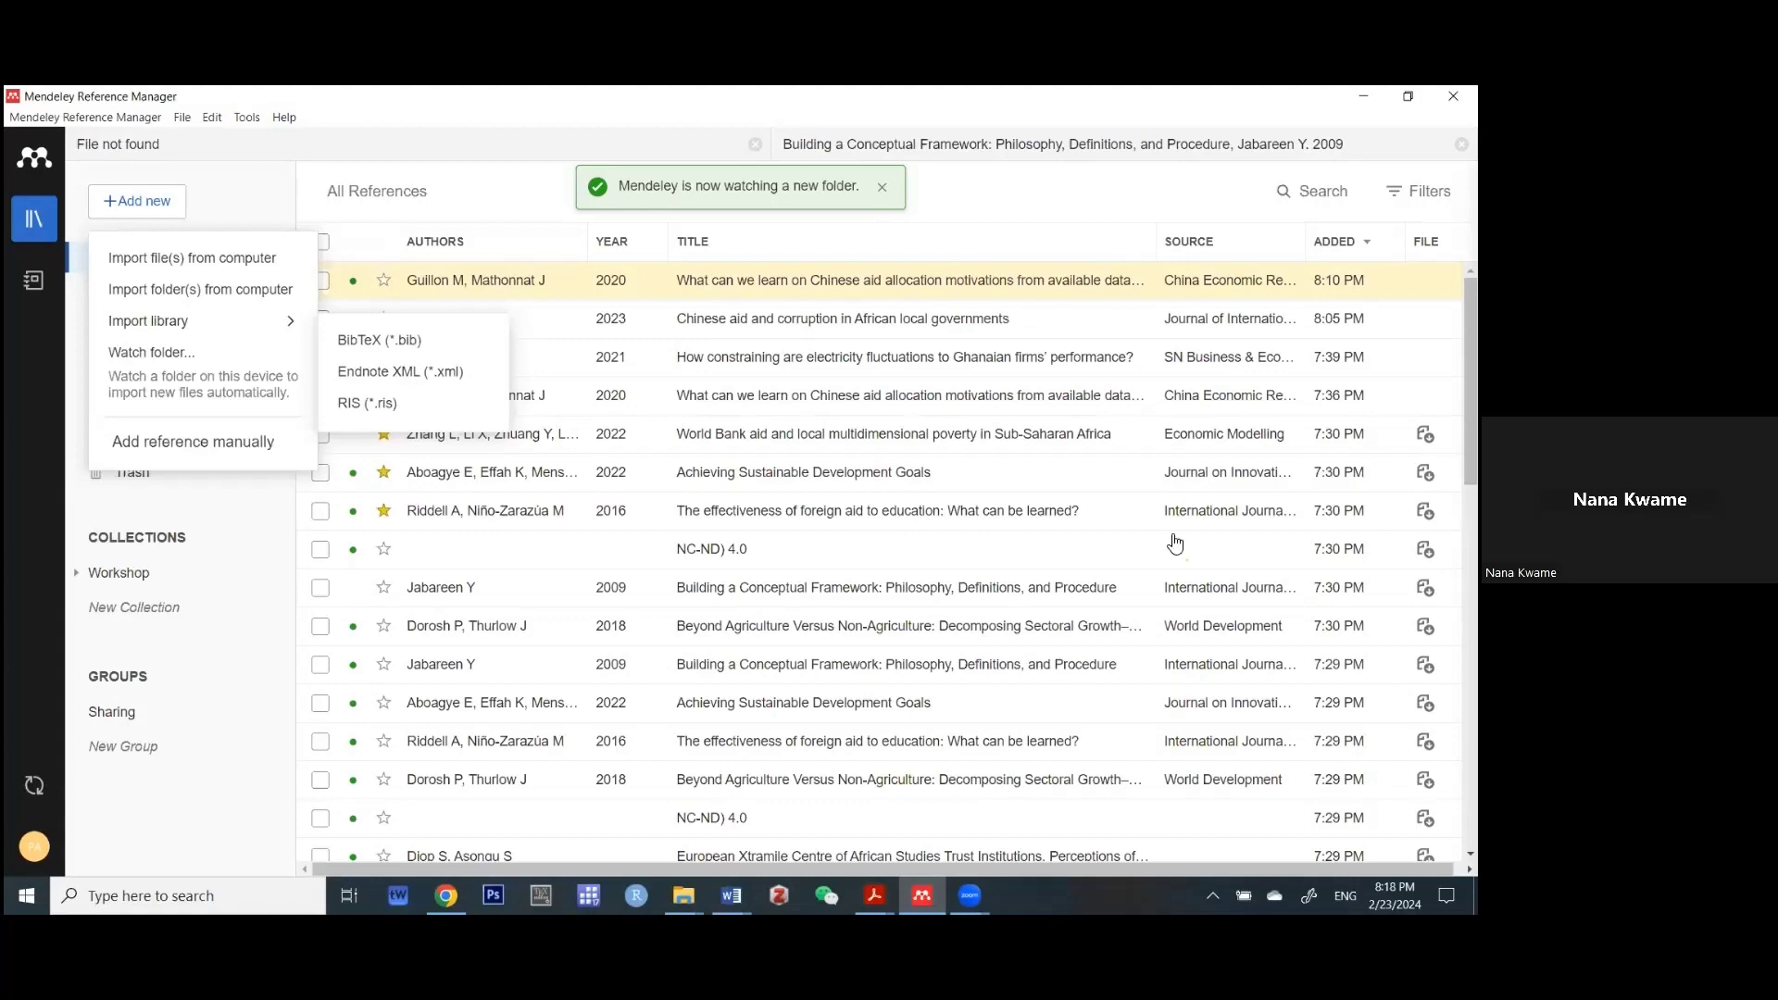
{"action": "left_click", "coordinate": [1068, 210]}
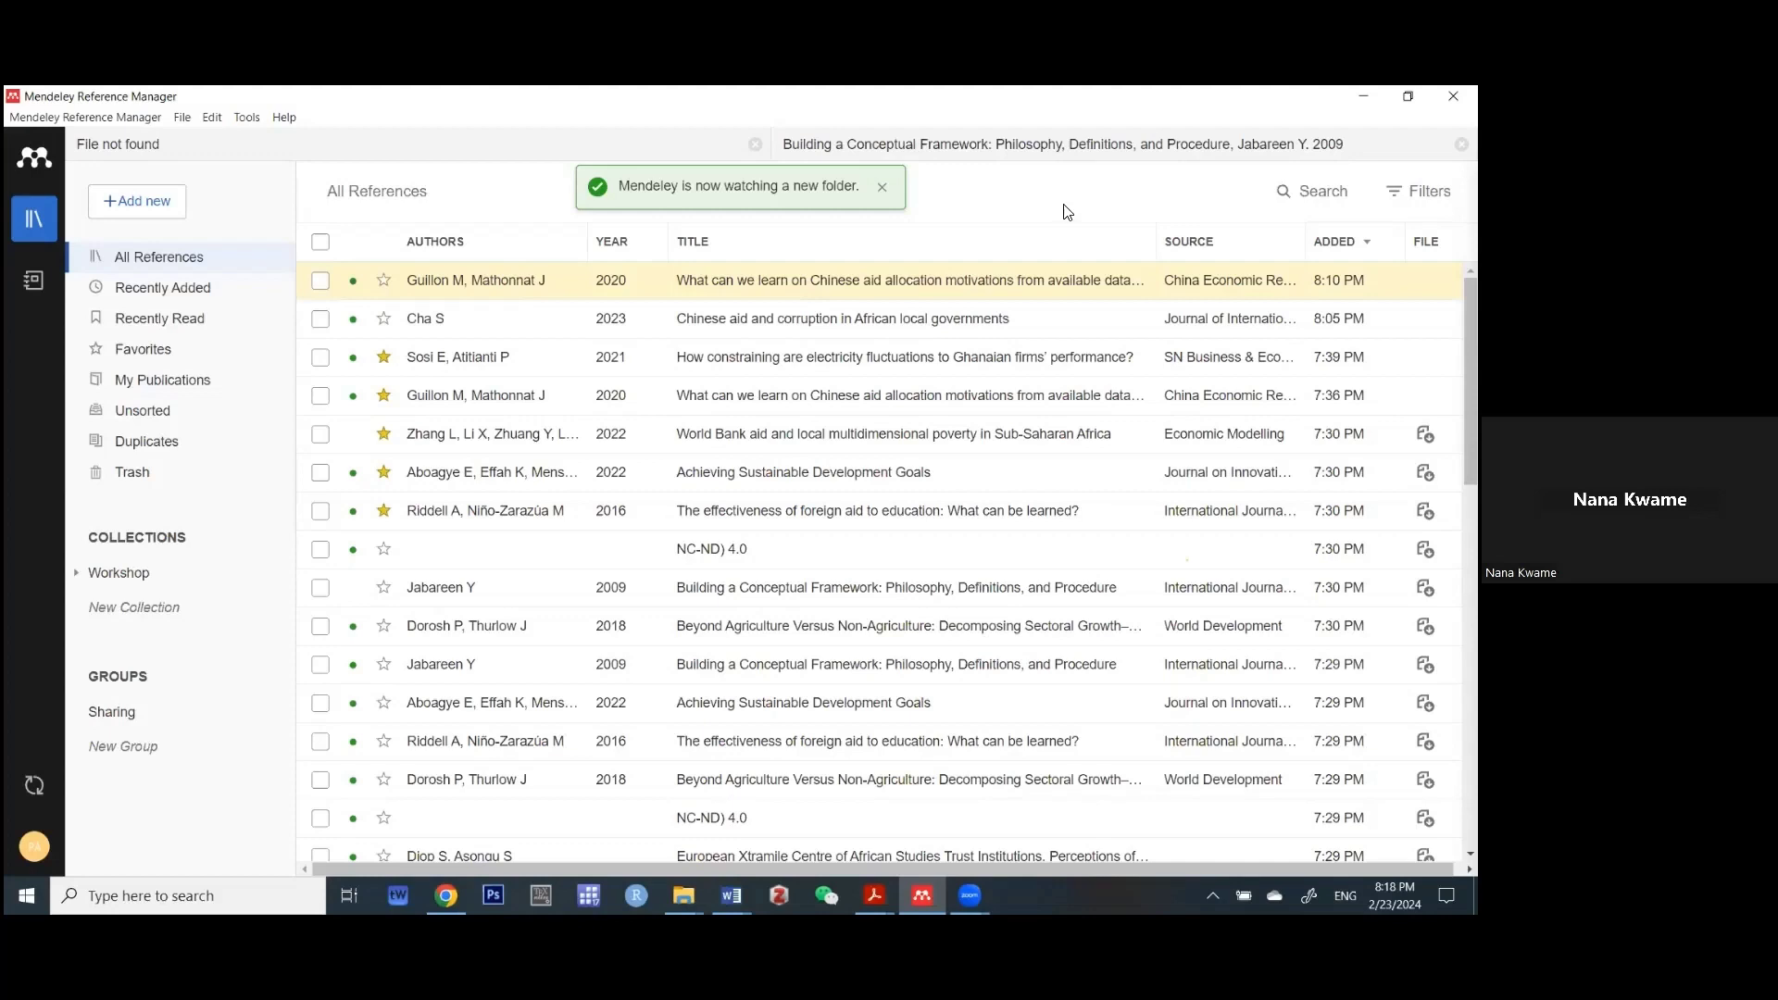
- Open the information of the starred reference "Achieving Sustainable Development Goals" and review its abstract, collections, files and identifiers
{"action": "left_click", "coordinate": [795, 474]}
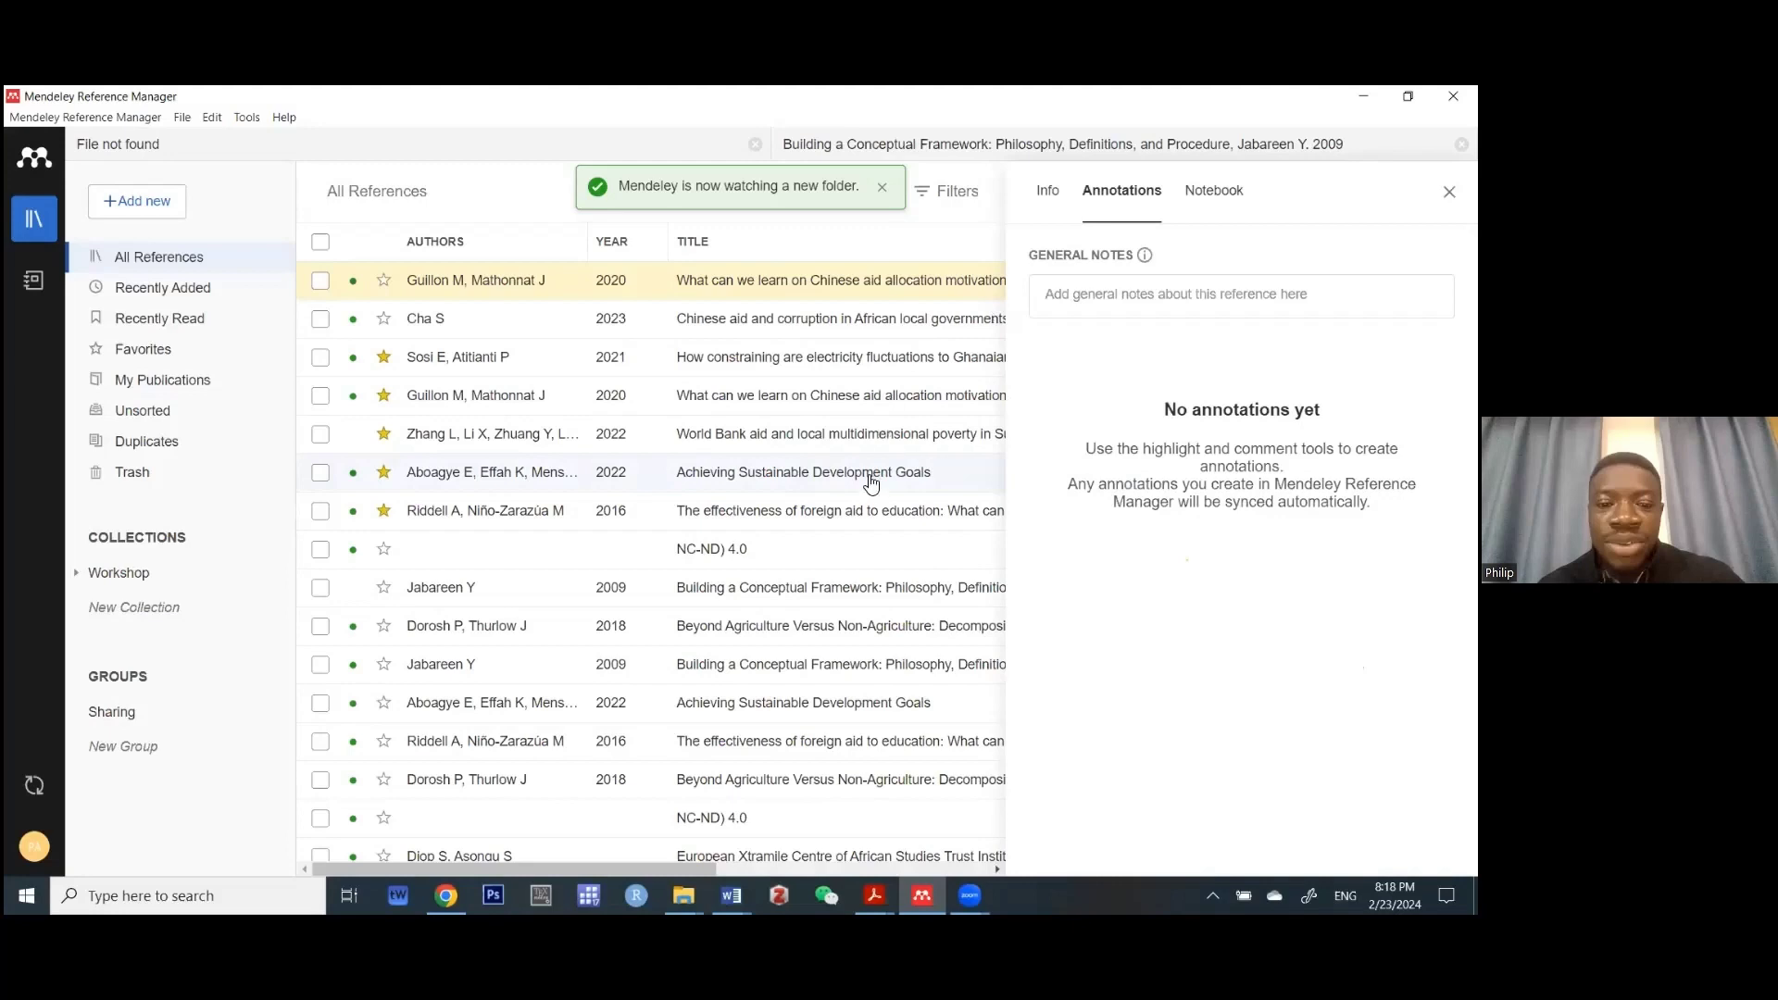
{"action": "left_click", "coordinate": [1045, 192]}
{"action": "scroll", "coordinate": [1164, 501], "scroll_direction": "down", "scroll_amount": 3}
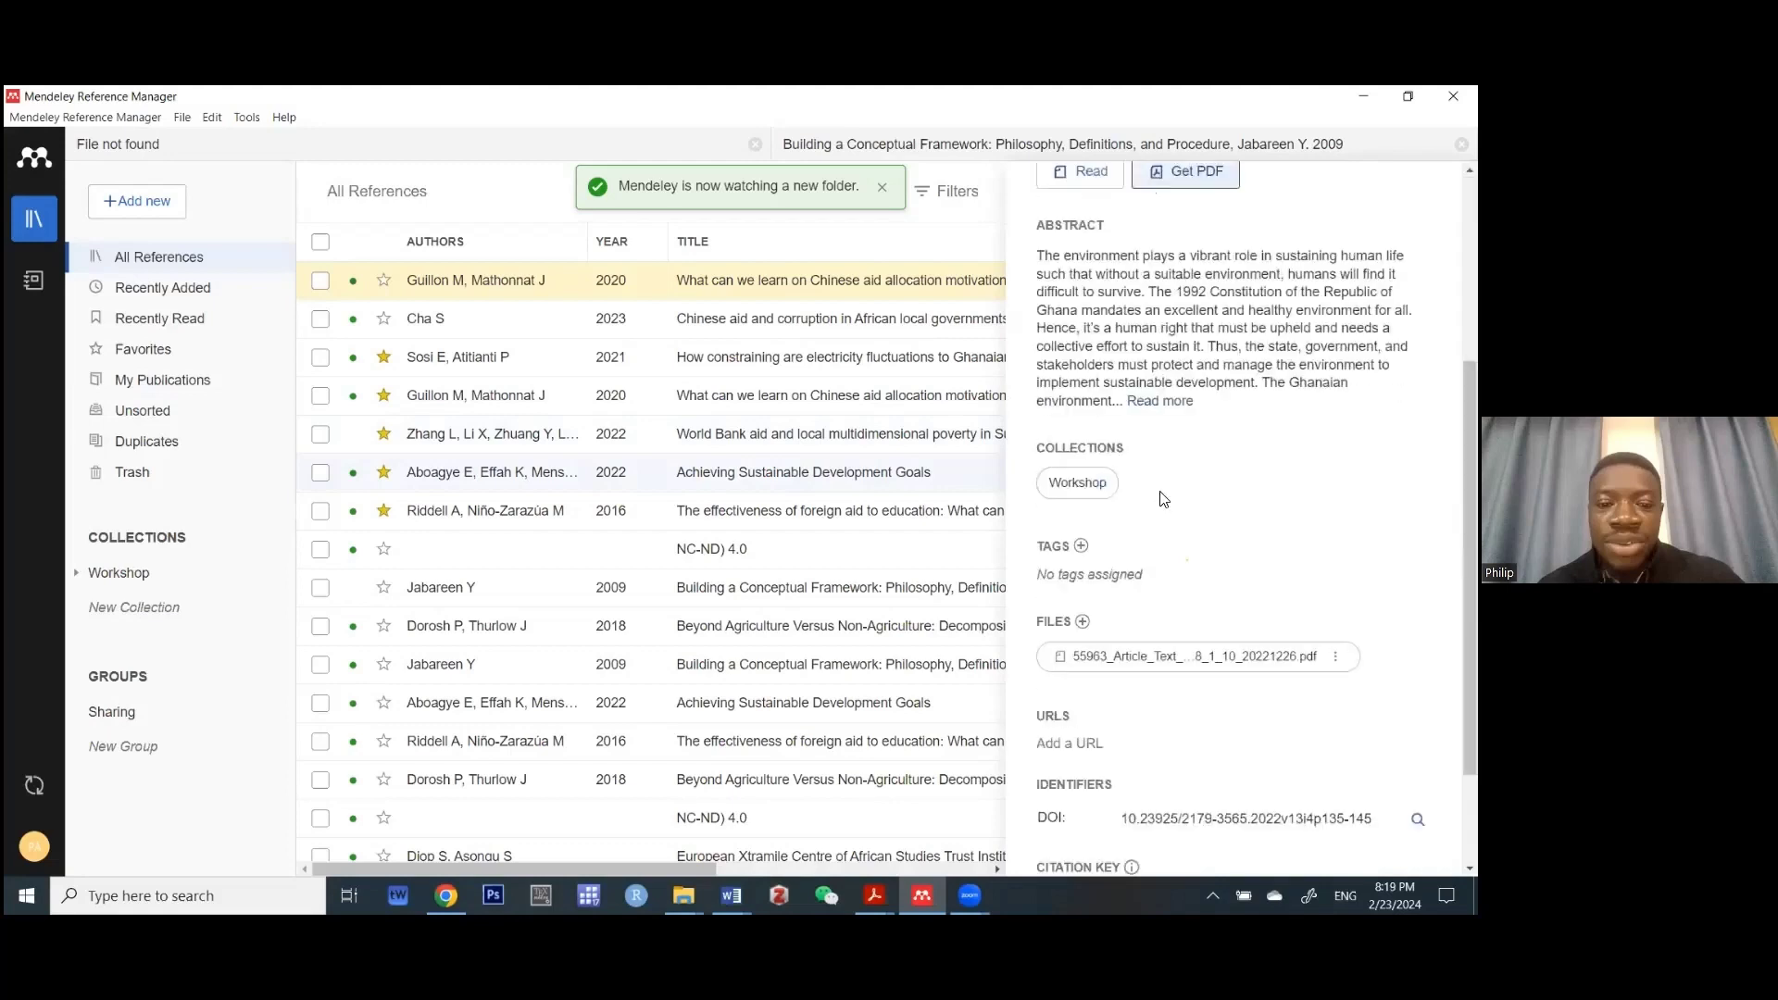
- Review the remaining details of "Achieving Sustainable Development Goals" and change its reference type to Book
{"action": "scroll", "coordinate": [1164, 500], "scroll_direction": "down", "scroll_amount": 2}
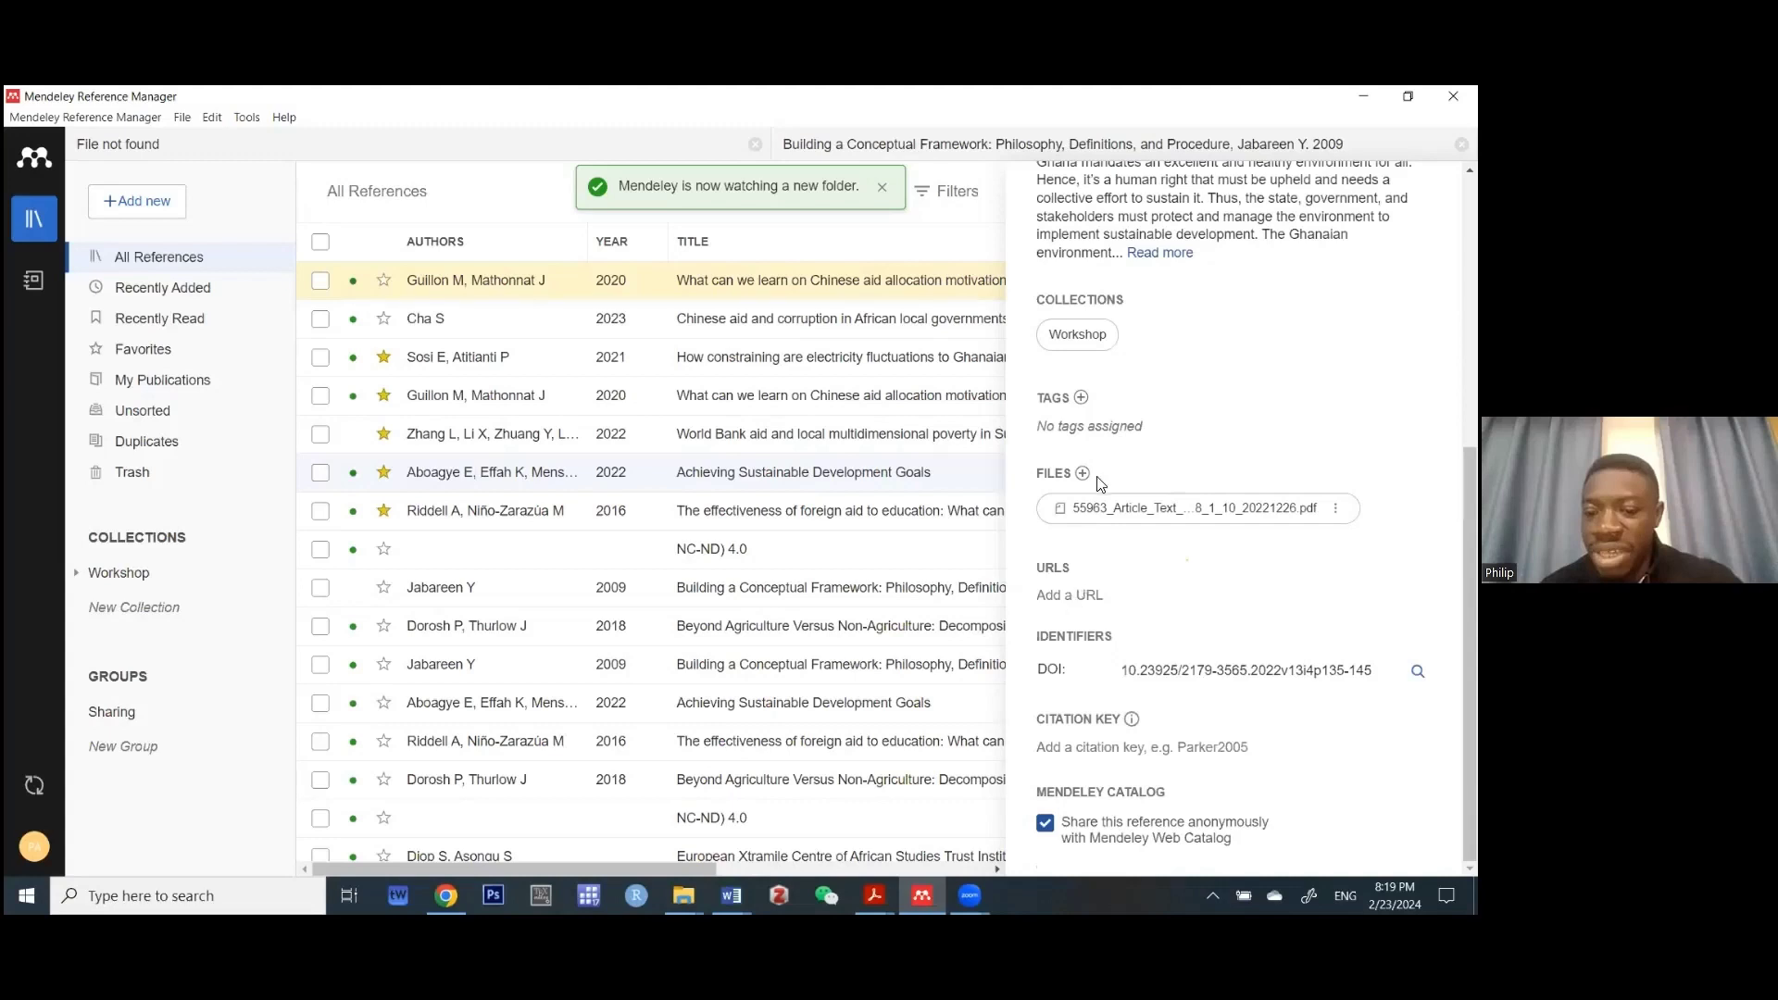
{"action": "scroll", "coordinate": [1101, 484], "scroll_direction": "up", "scroll_amount": 1}
{"action": "scroll", "coordinate": [1099, 478], "scroll_direction": "up", "scroll_amount": 3}
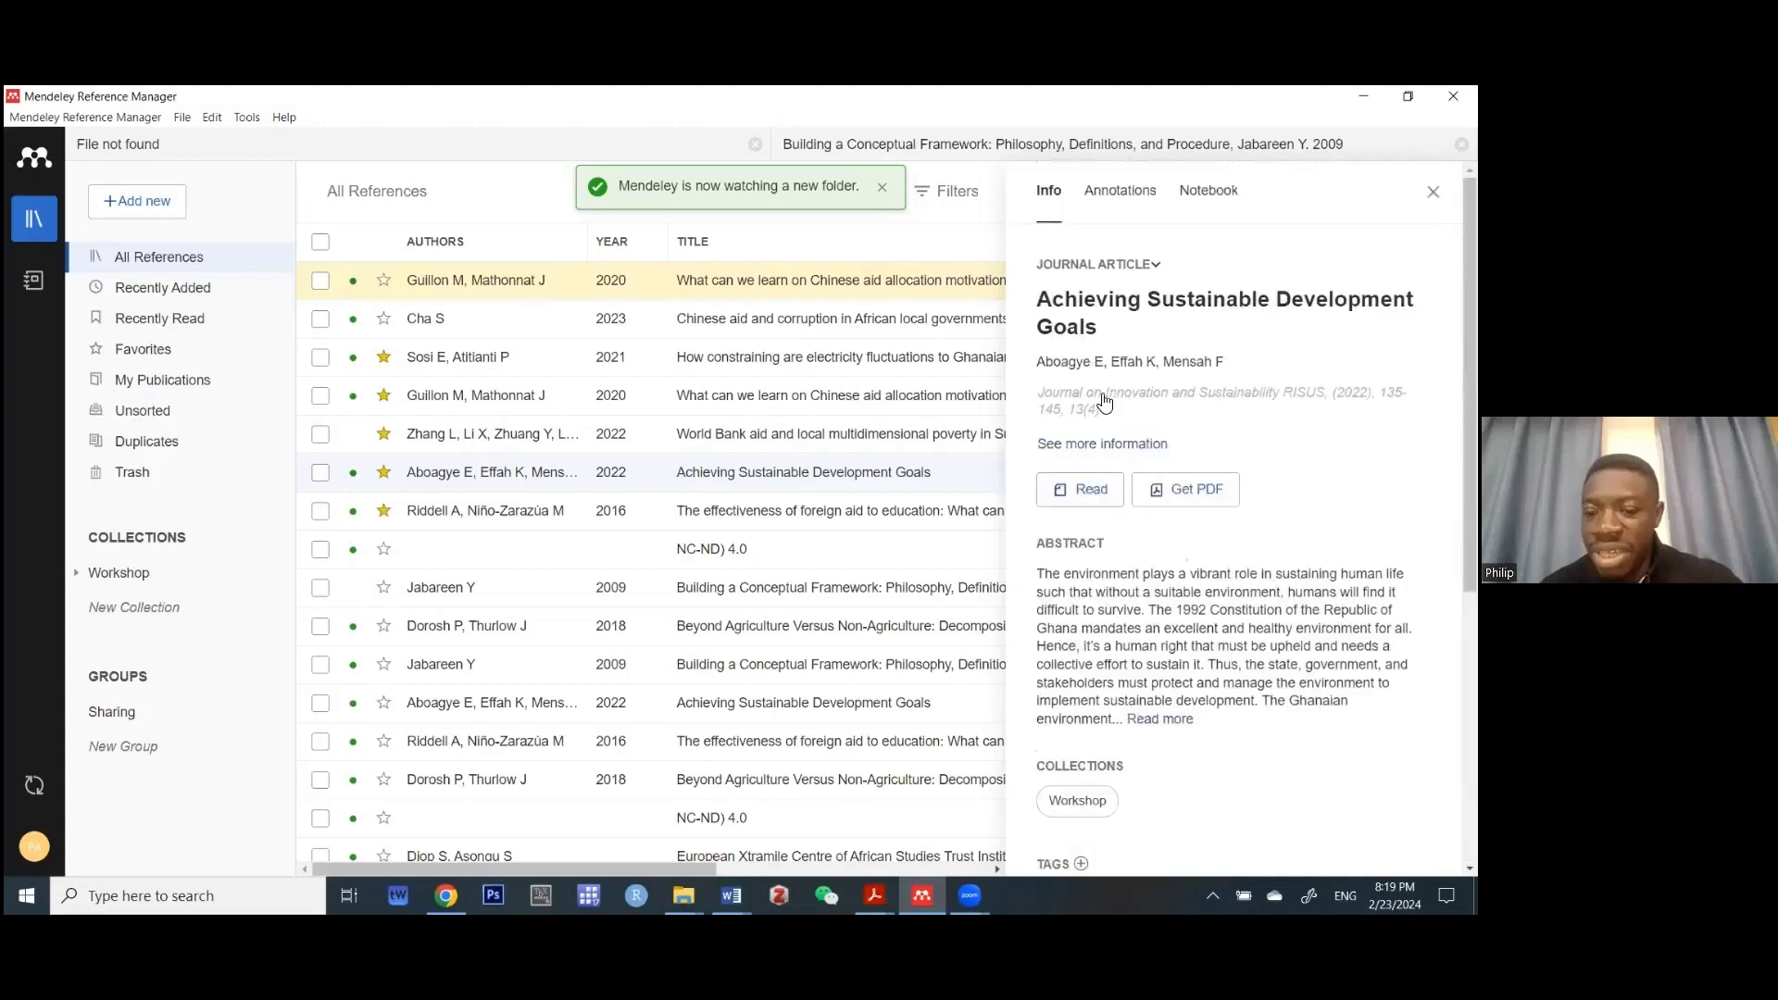
{"action": "left_click", "coordinate": [1149, 268]}
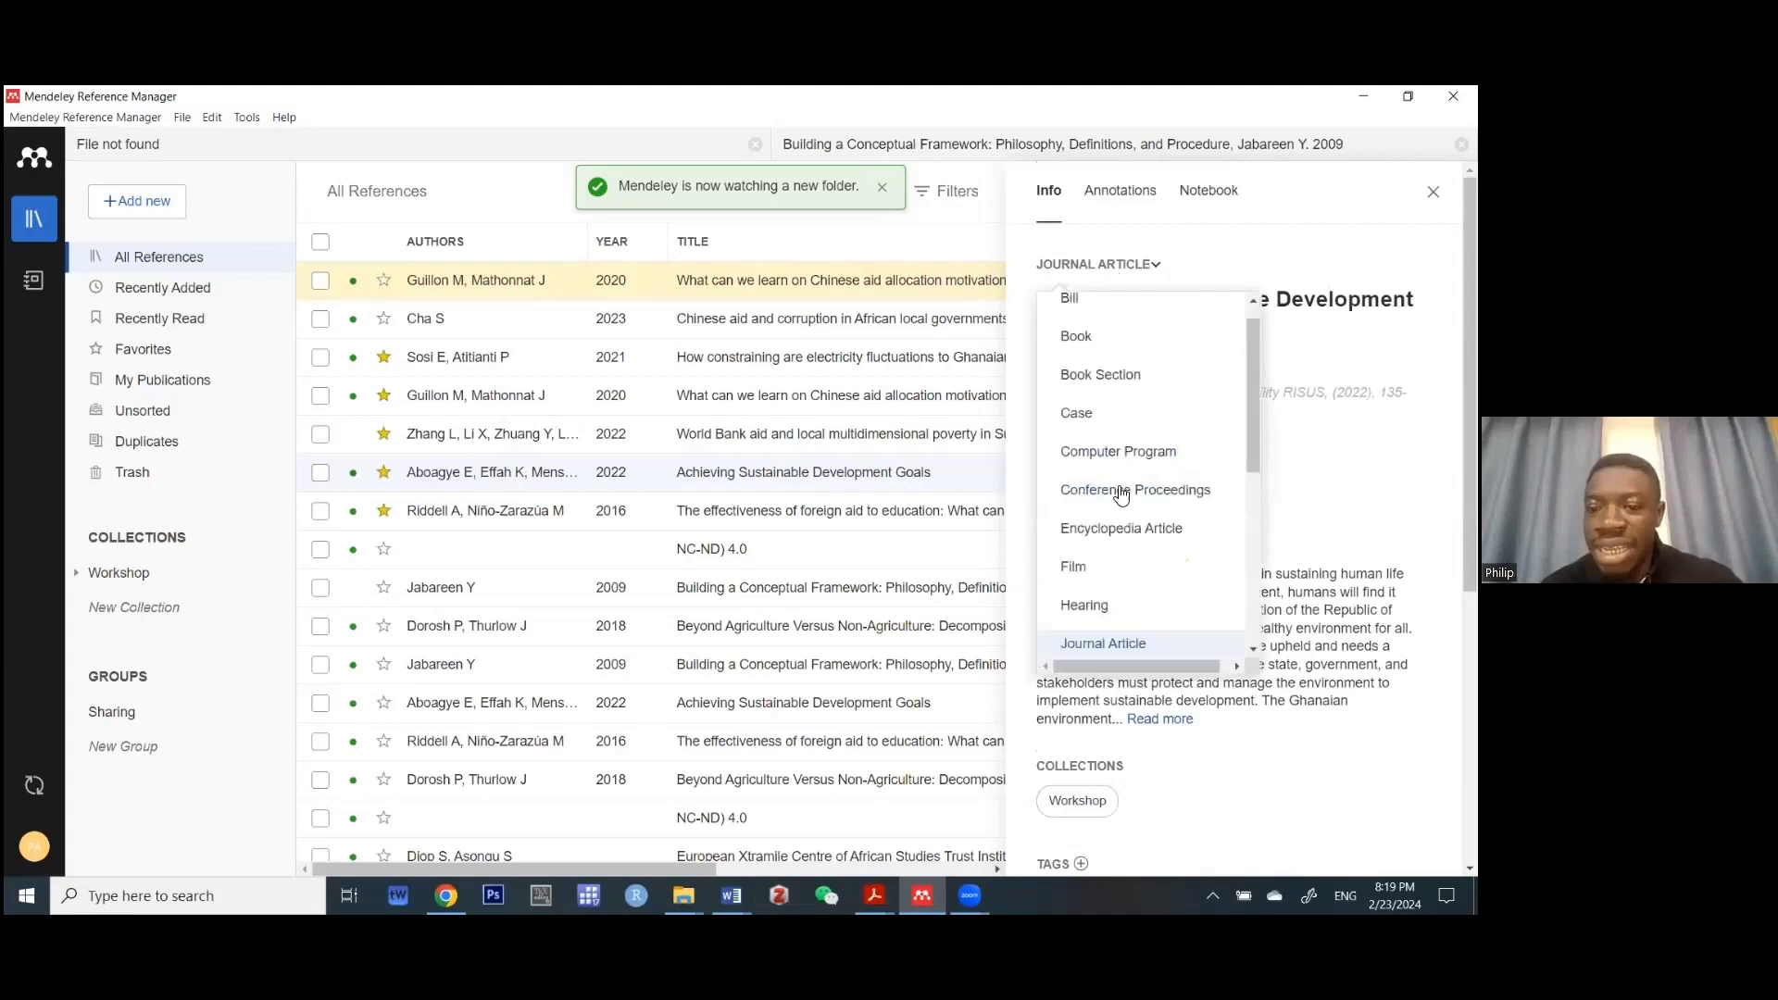
{"action": "left_click", "coordinate": [1100, 341]}
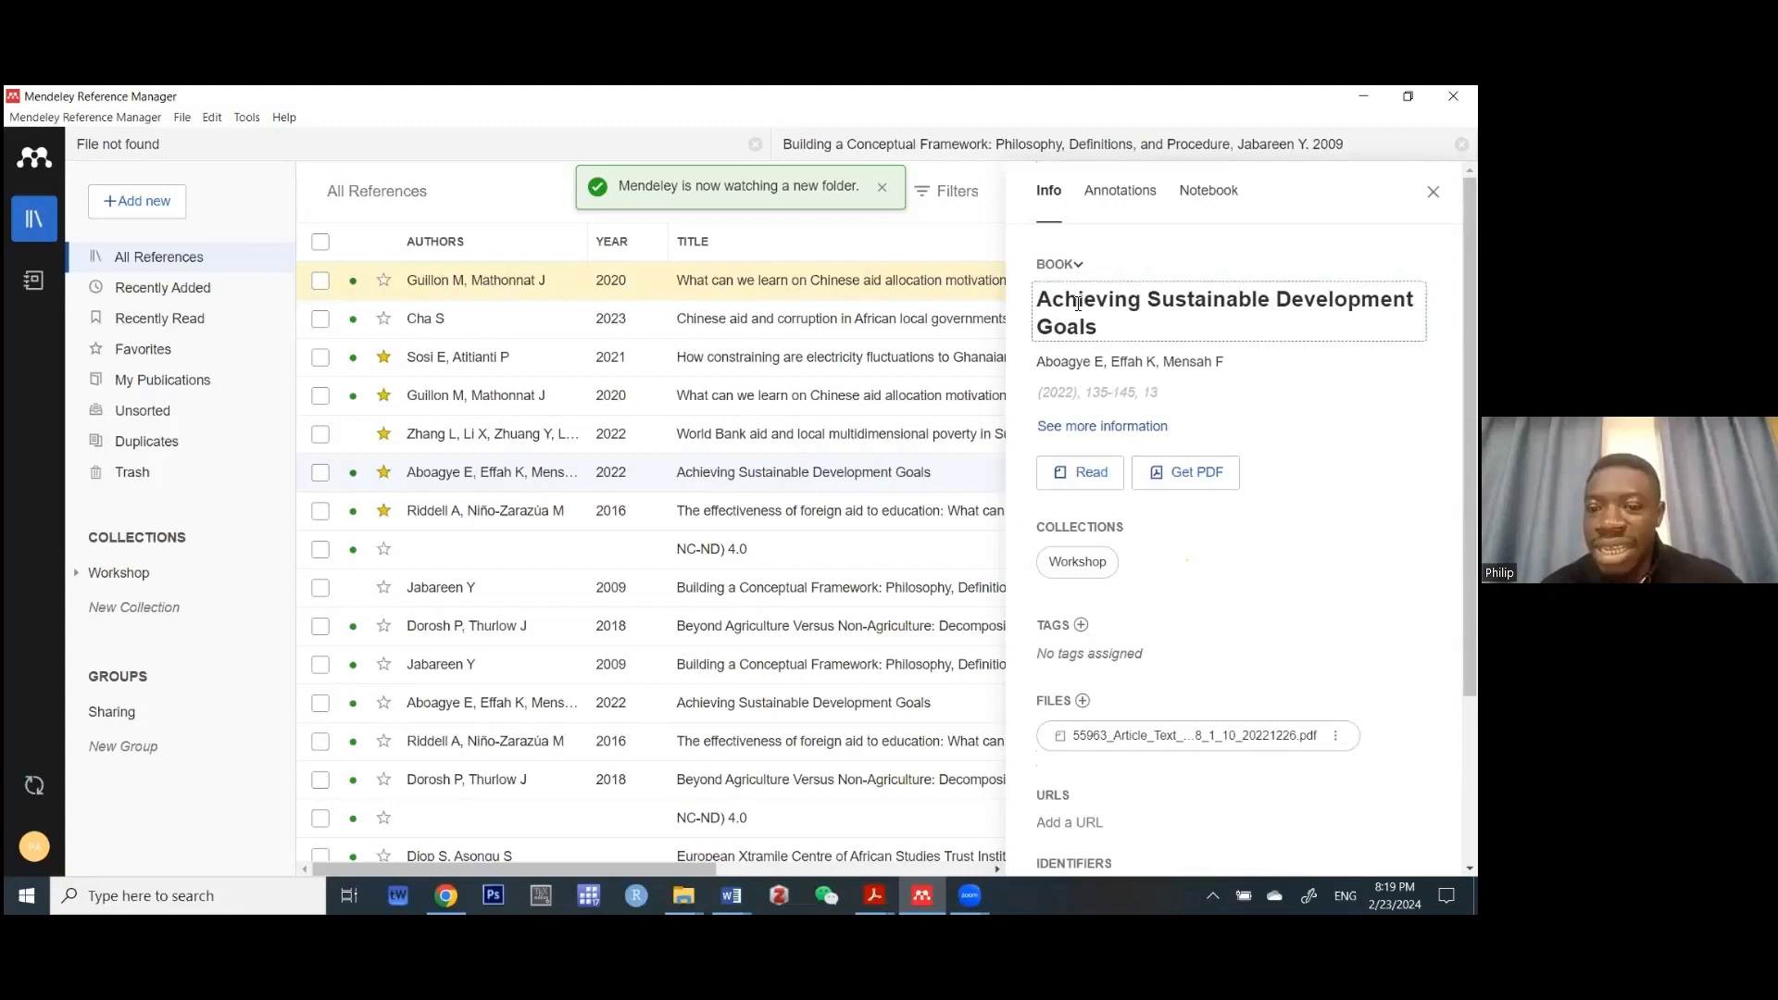
- Look through the available reference types and set "Achieving Sustainable Development Goals" back to Journal Article
{"action": "left_click", "coordinate": [1077, 267]}
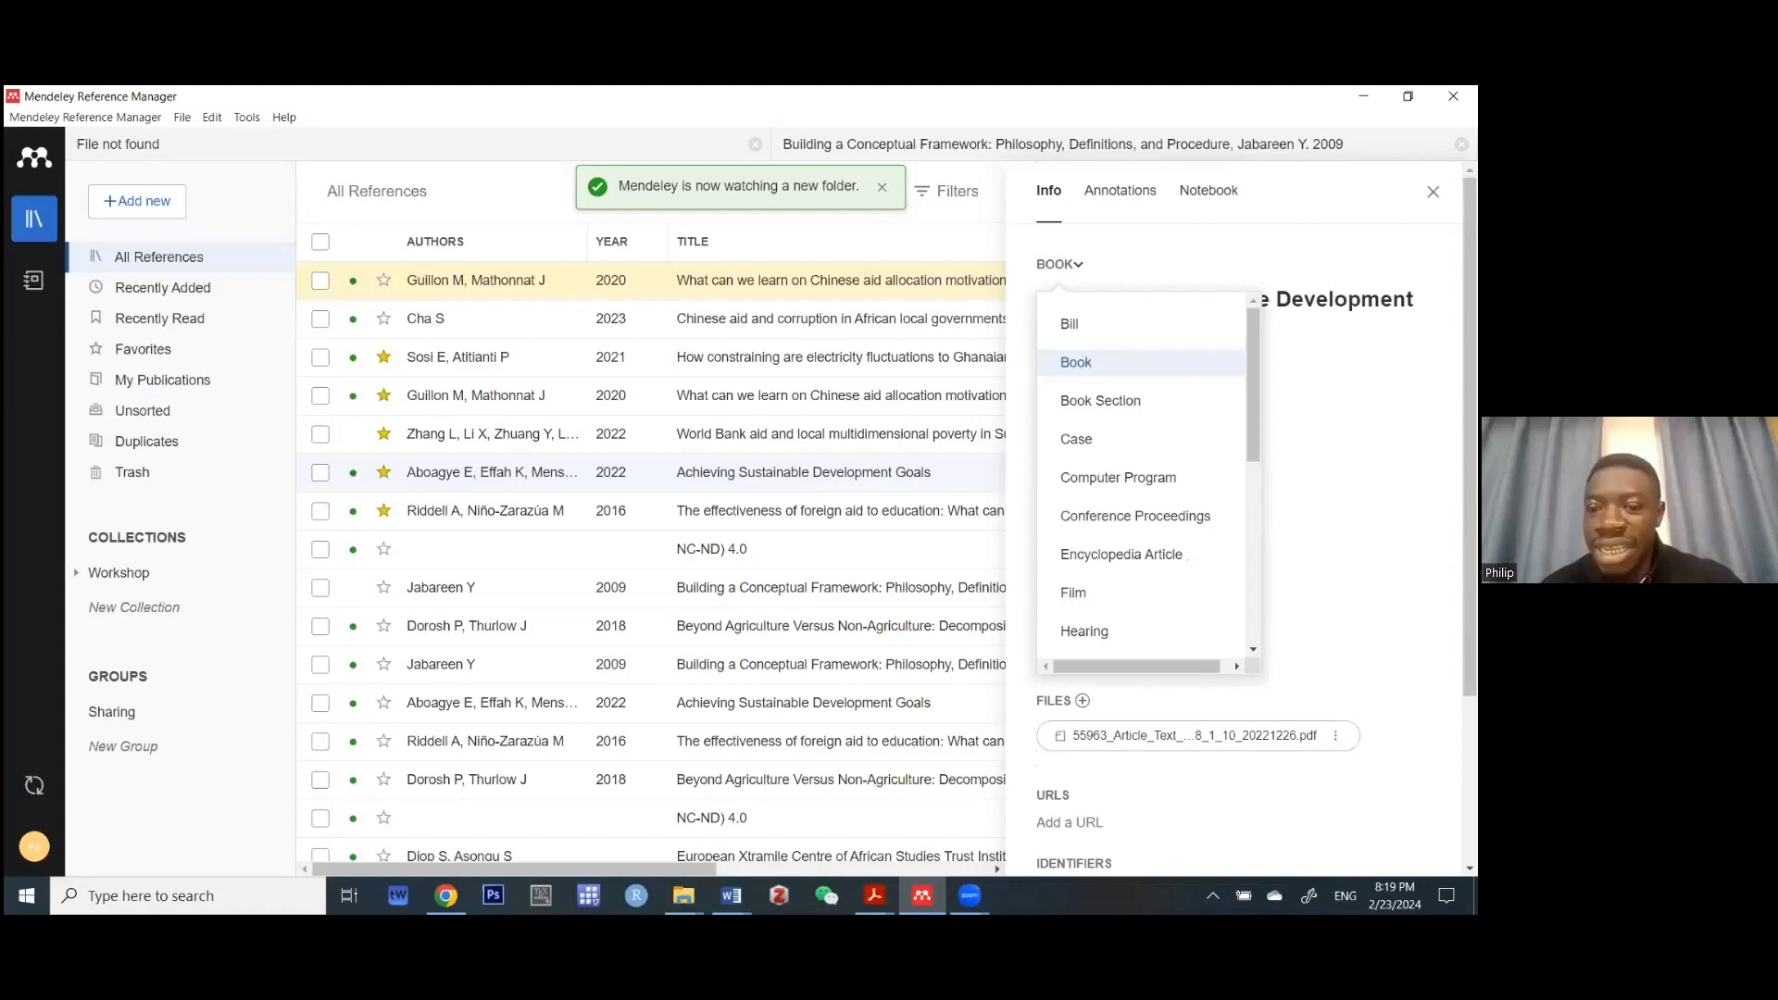
{"action": "scroll", "coordinate": [1148, 472], "scroll_direction": "down", "scroll_amount": 2}
{"action": "scroll", "coordinate": [1126, 471], "scroll_direction": "down", "scroll_amount": 4}
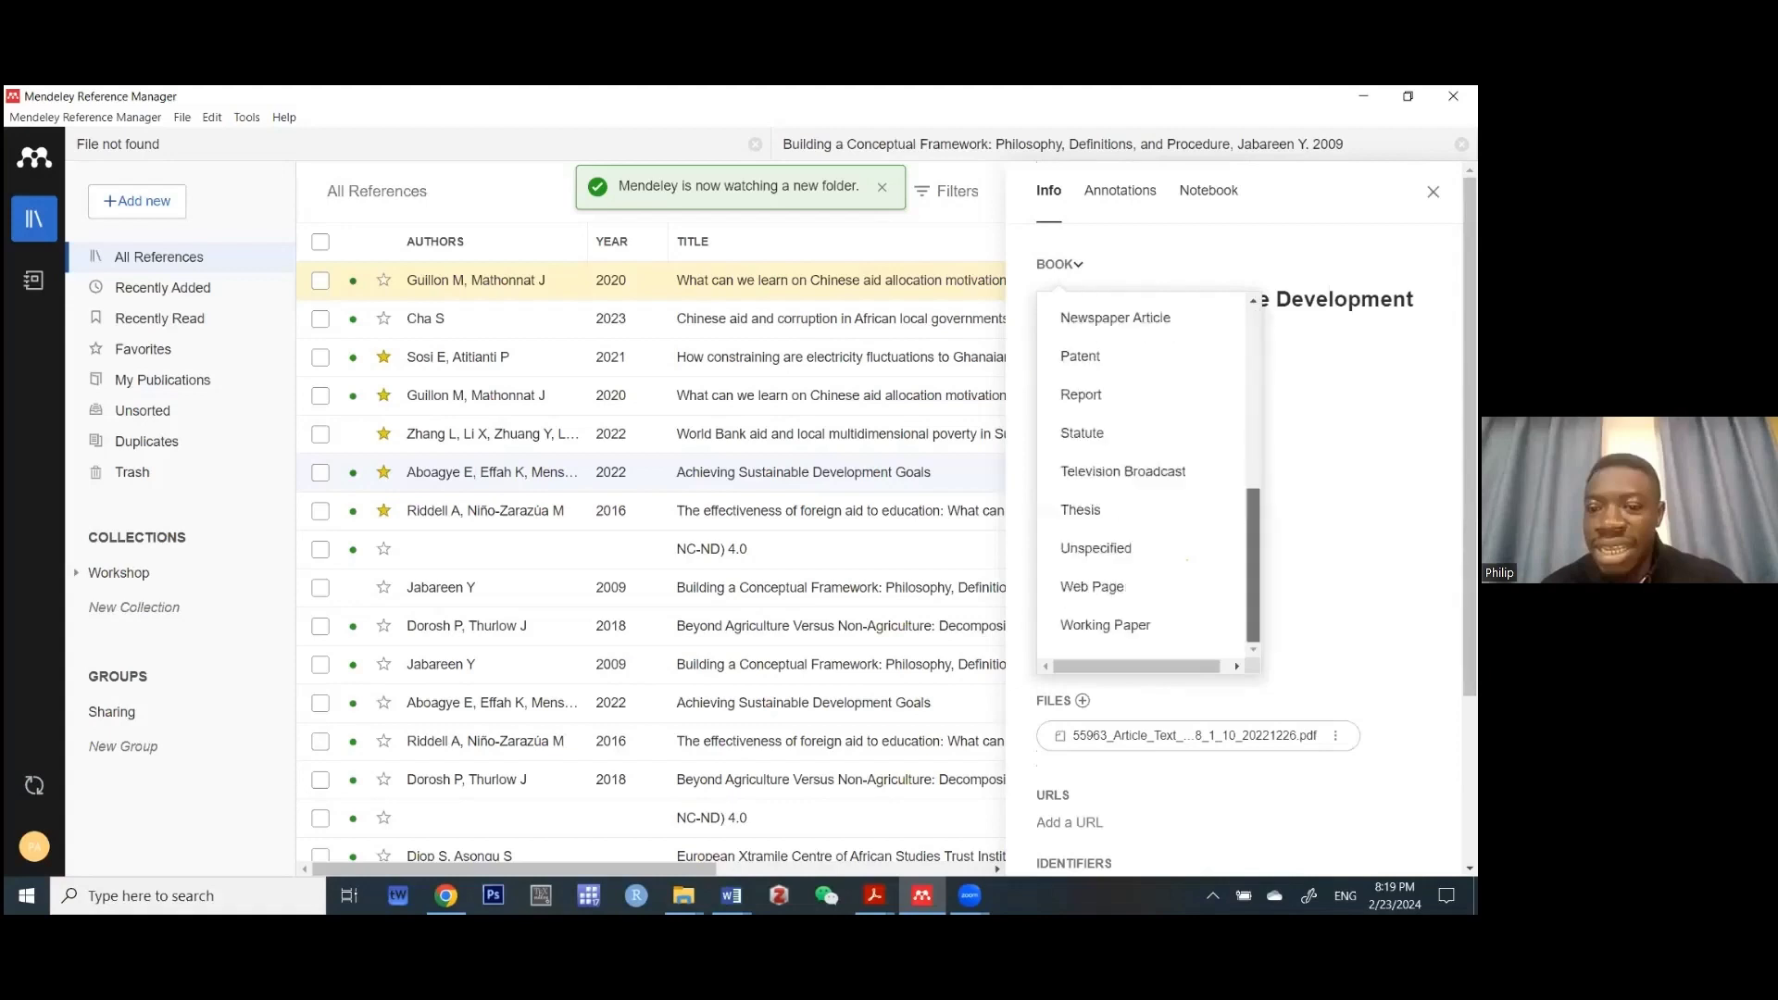
{"action": "scroll", "coordinate": [1126, 470], "scroll_direction": "up", "scroll_amount": 6}
{"action": "scroll", "coordinate": [1126, 470], "scroll_direction": "down", "scroll_amount": 3}
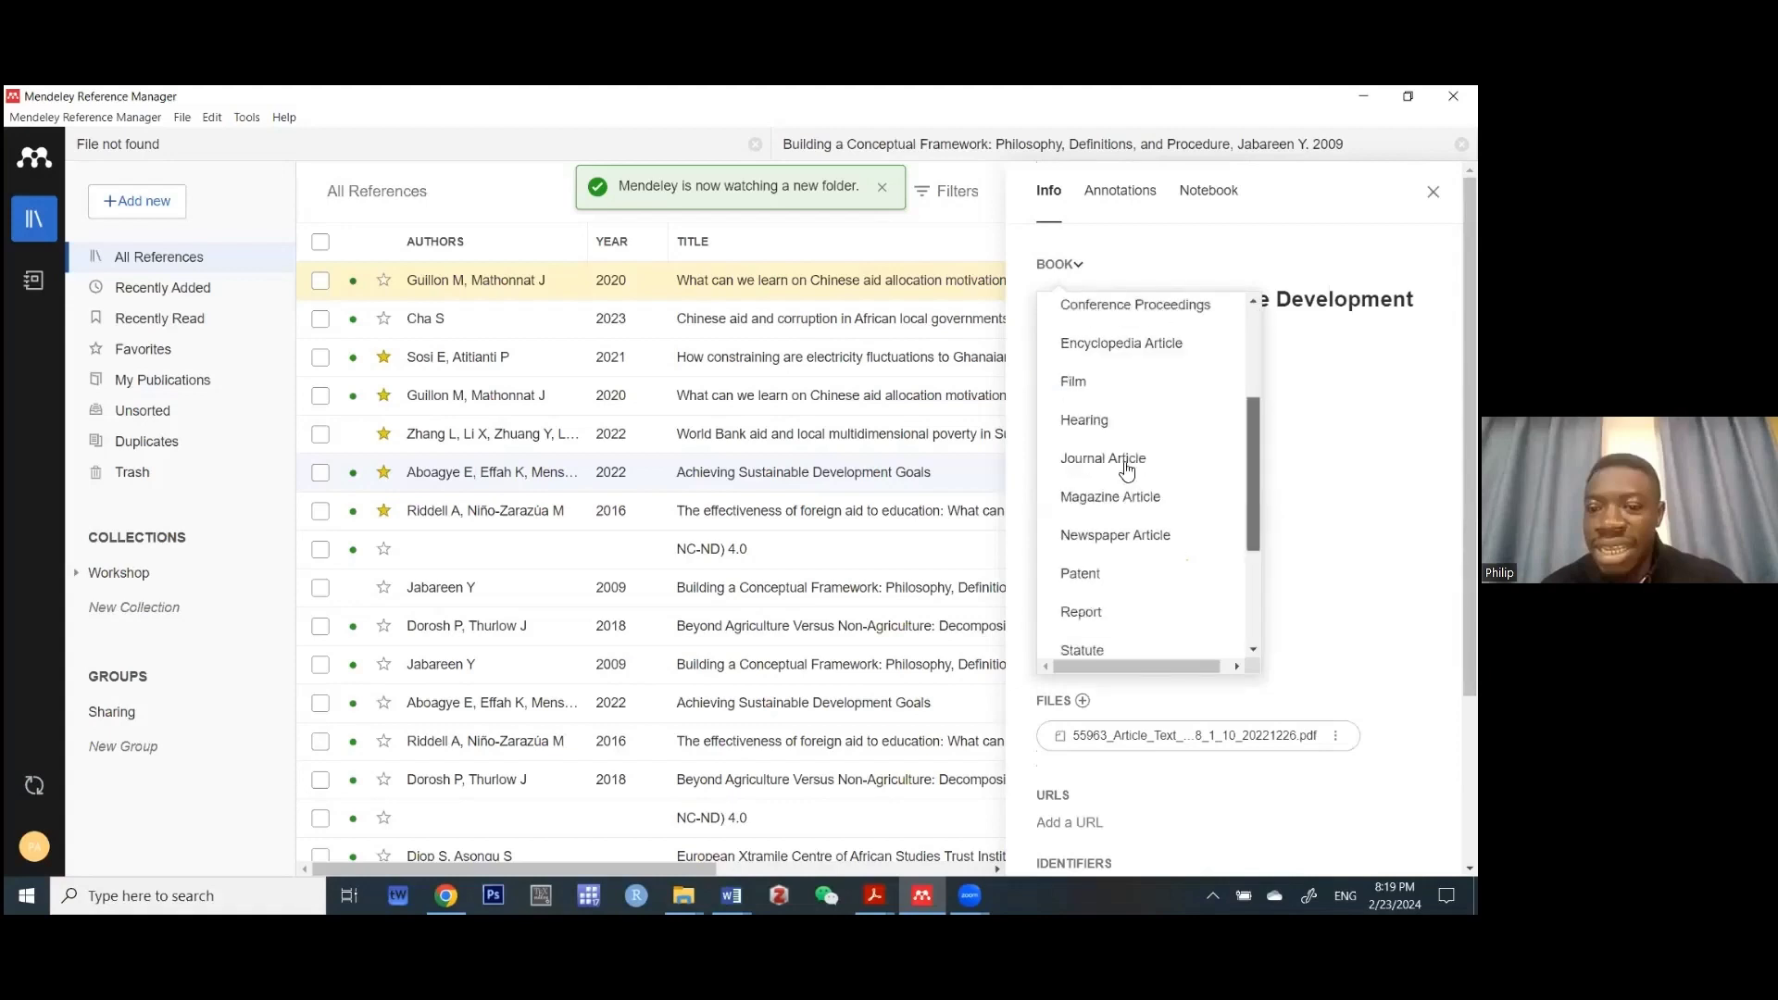
{"action": "left_click", "coordinate": [1126, 460]}
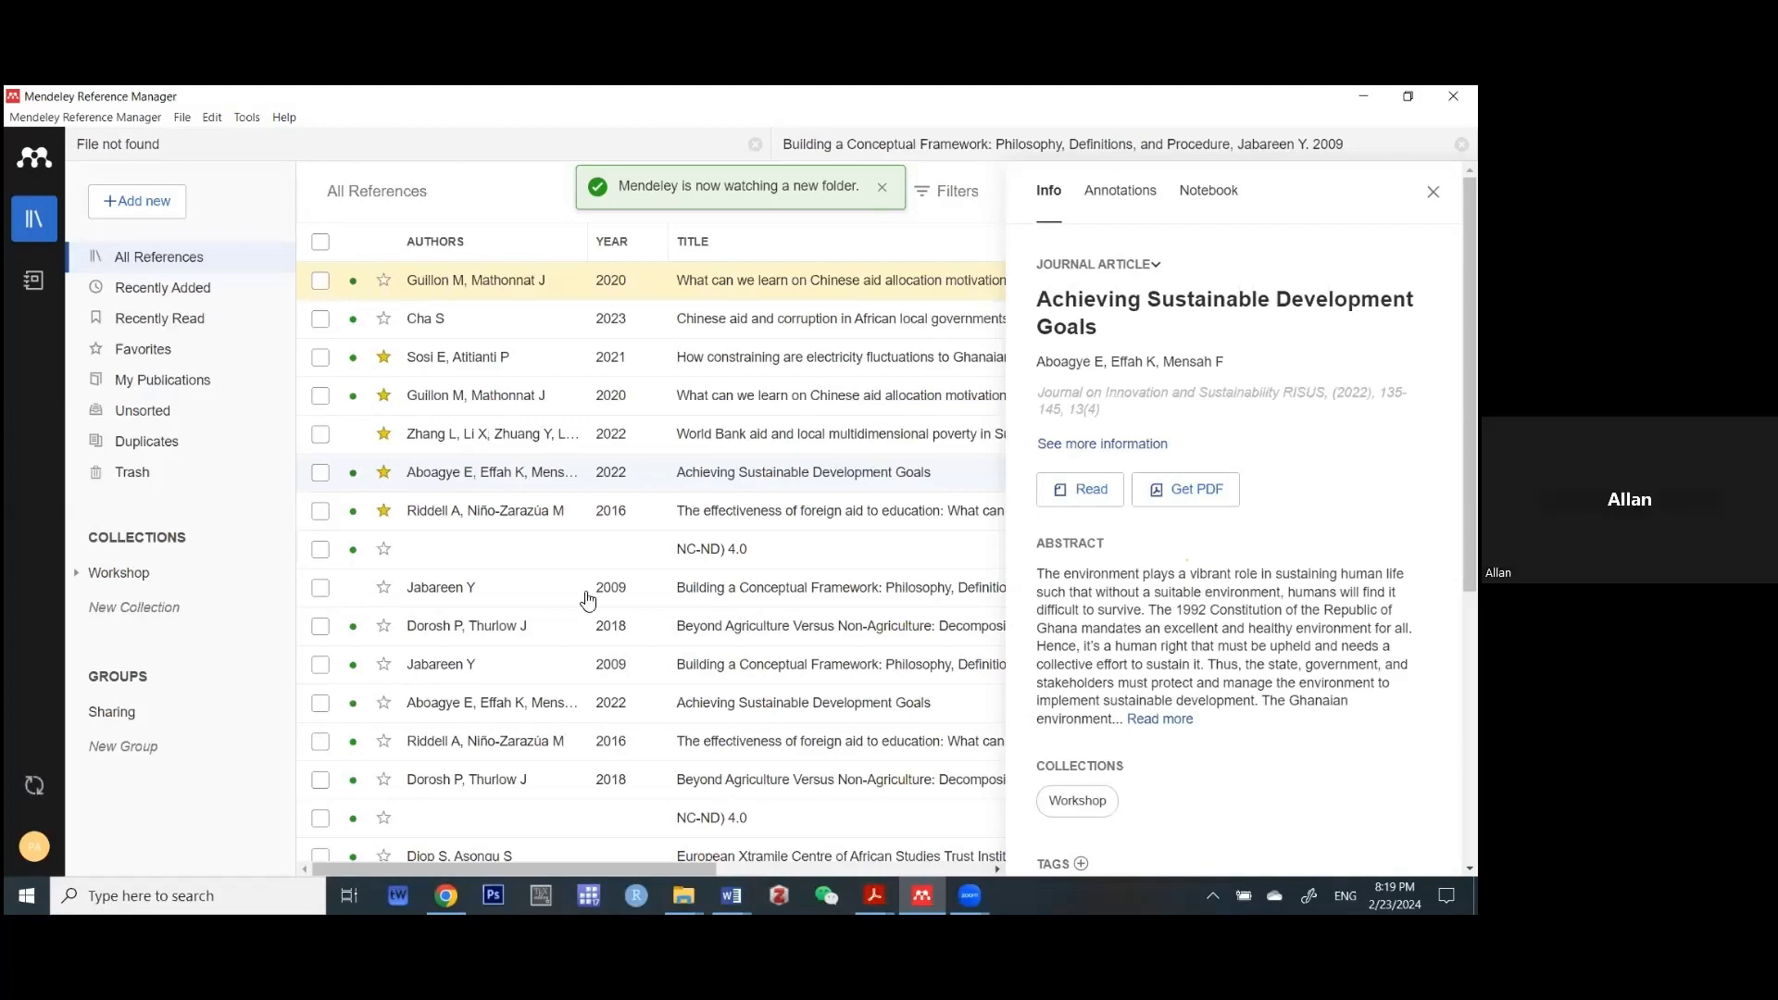
- Close the reference's details and exit Mendeley Reference Manager
{"action": "left_click", "coordinate": [1231, 648]}
{"action": "key", "text": "Escape"}
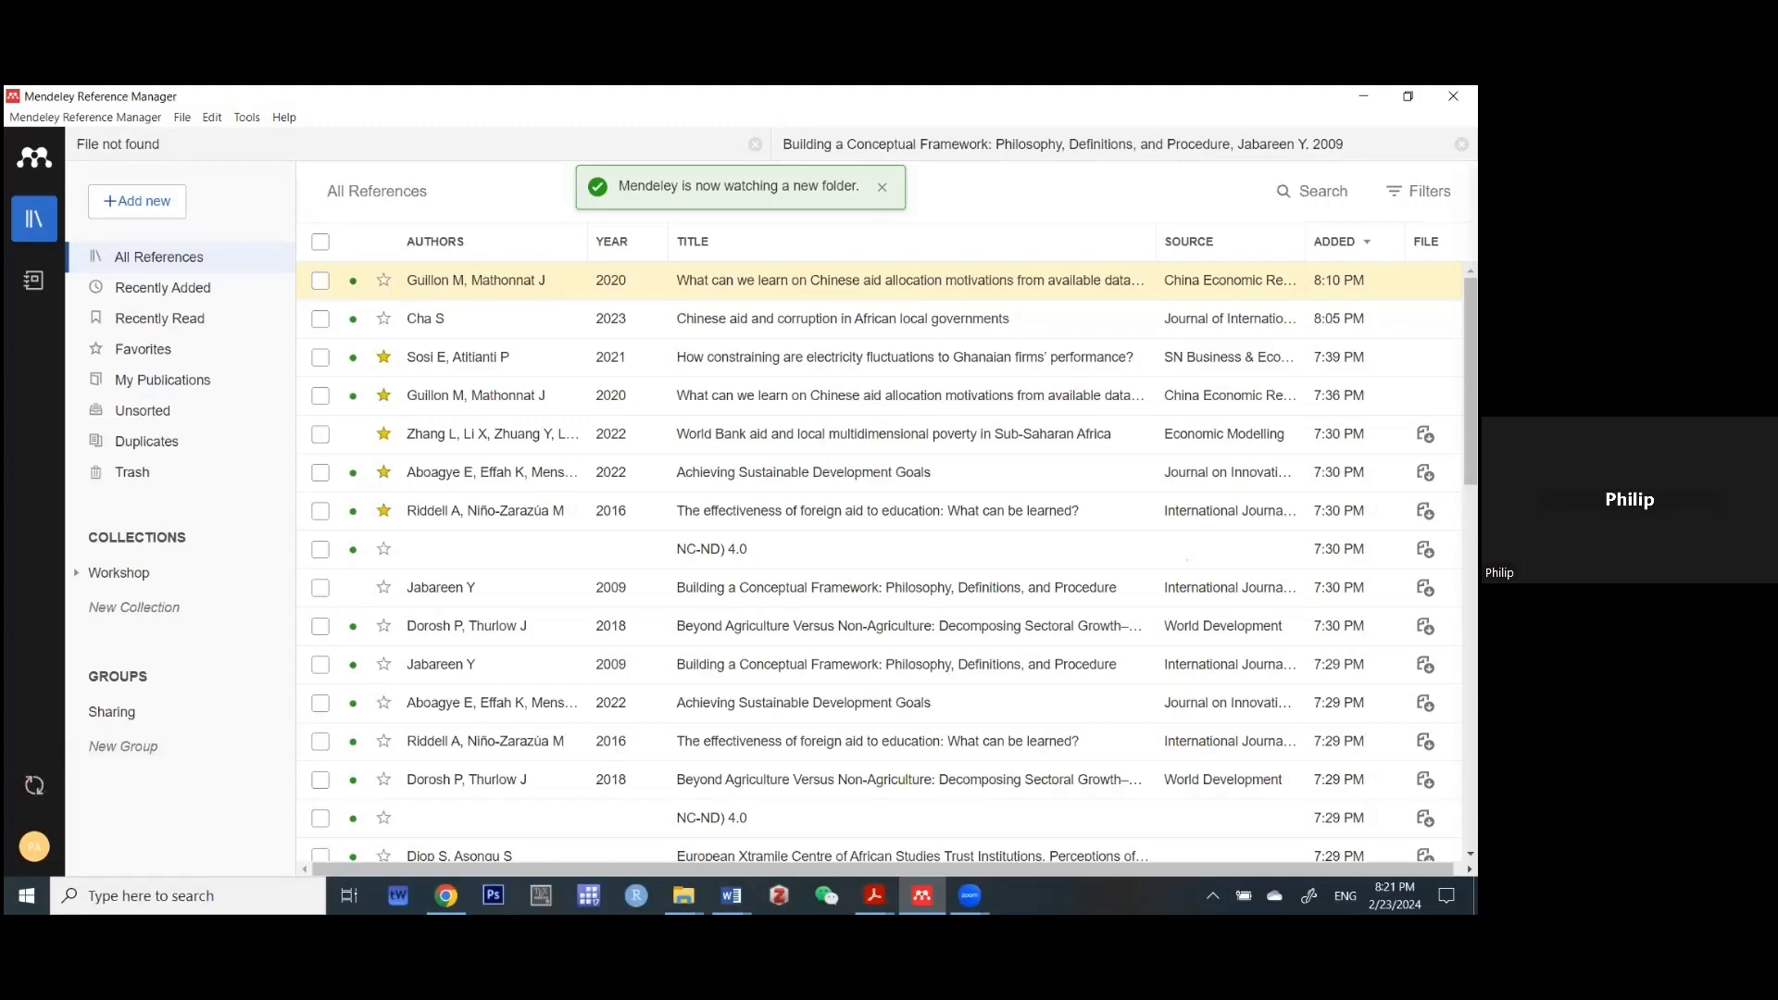
{"action": "left_click", "coordinate": [1453, 96]}
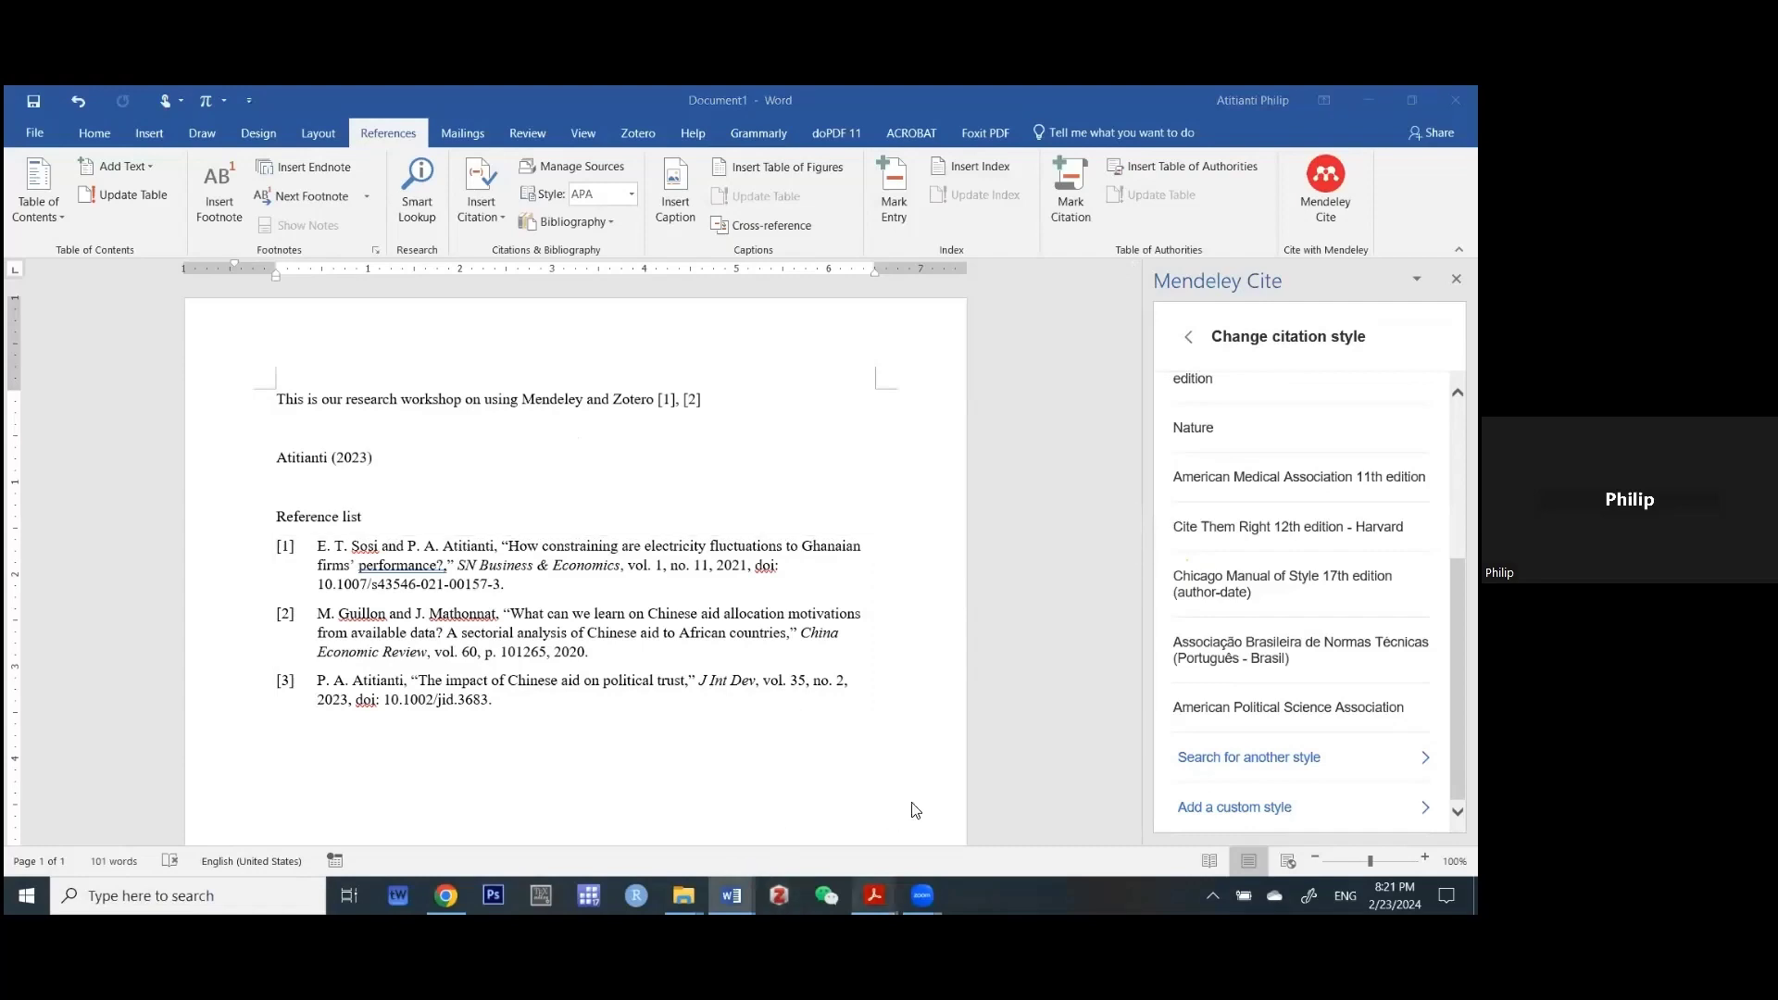
- Switch to the Reference Manager workshop PDF in Adobe Acrobat and review the instructions for installing Zotero and its browser connector
{"action": "mouse_move", "coordinate": [874, 895]}
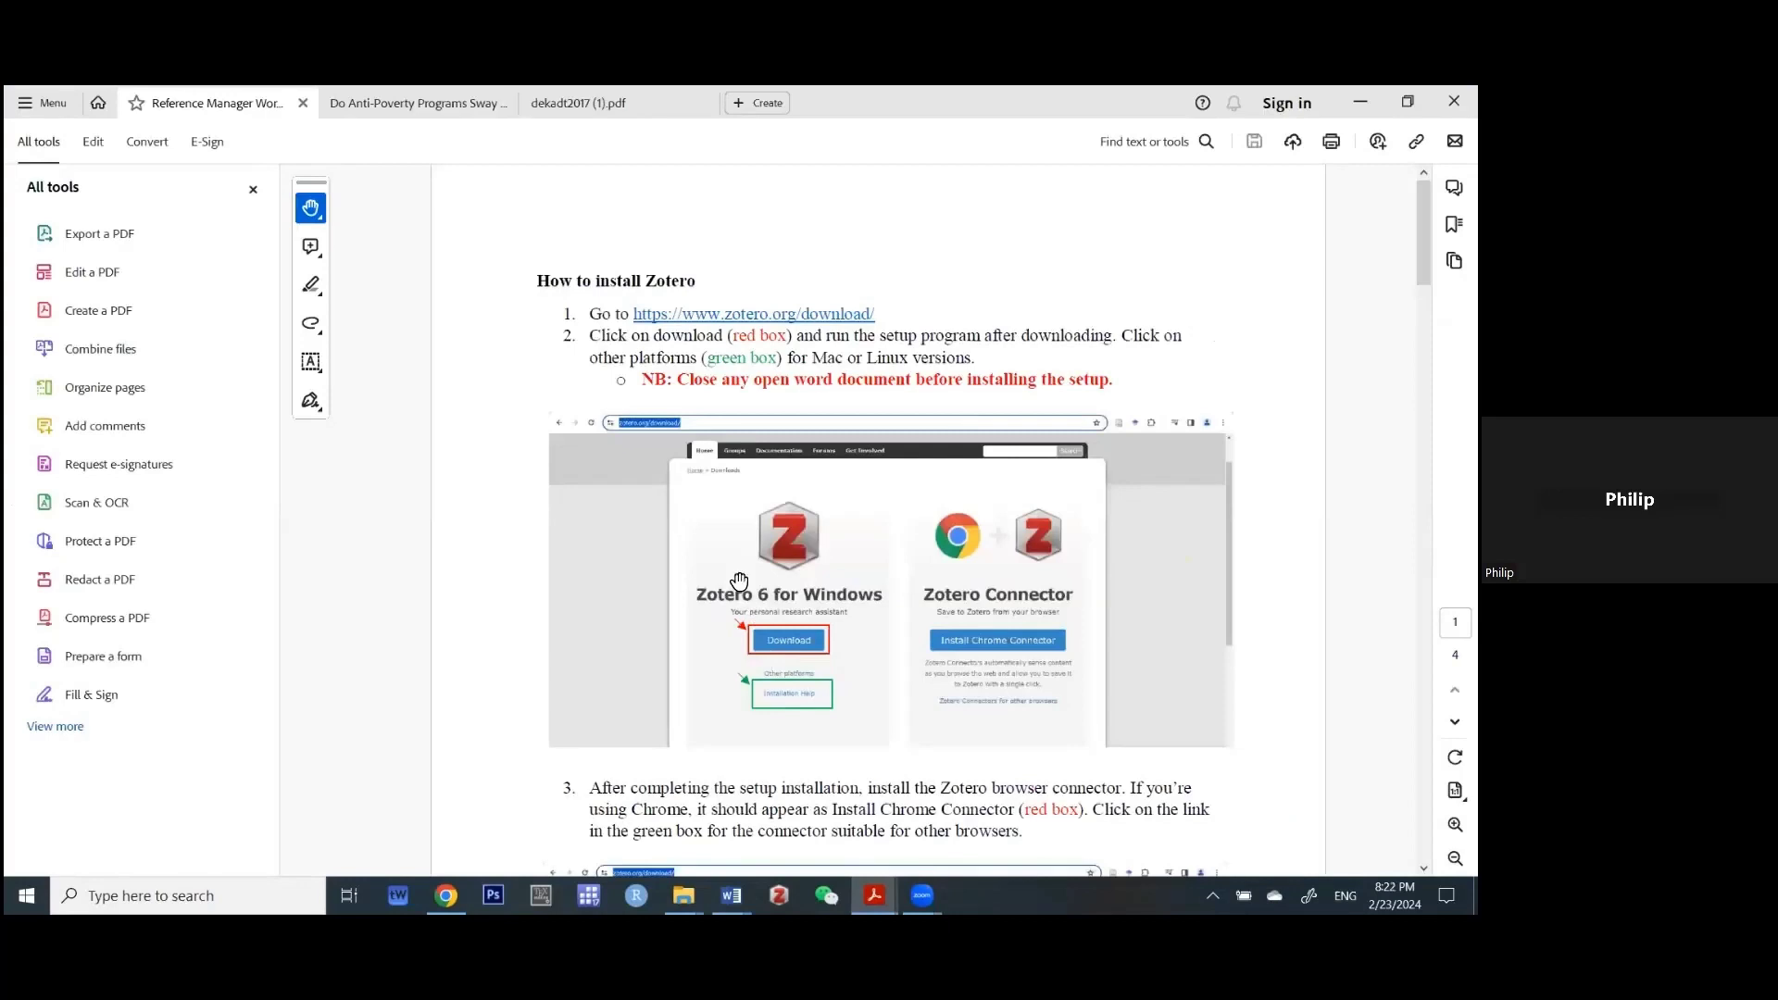
{"action": "scroll", "coordinate": [739, 582], "scroll_direction": "down", "scroll_amount": 2}
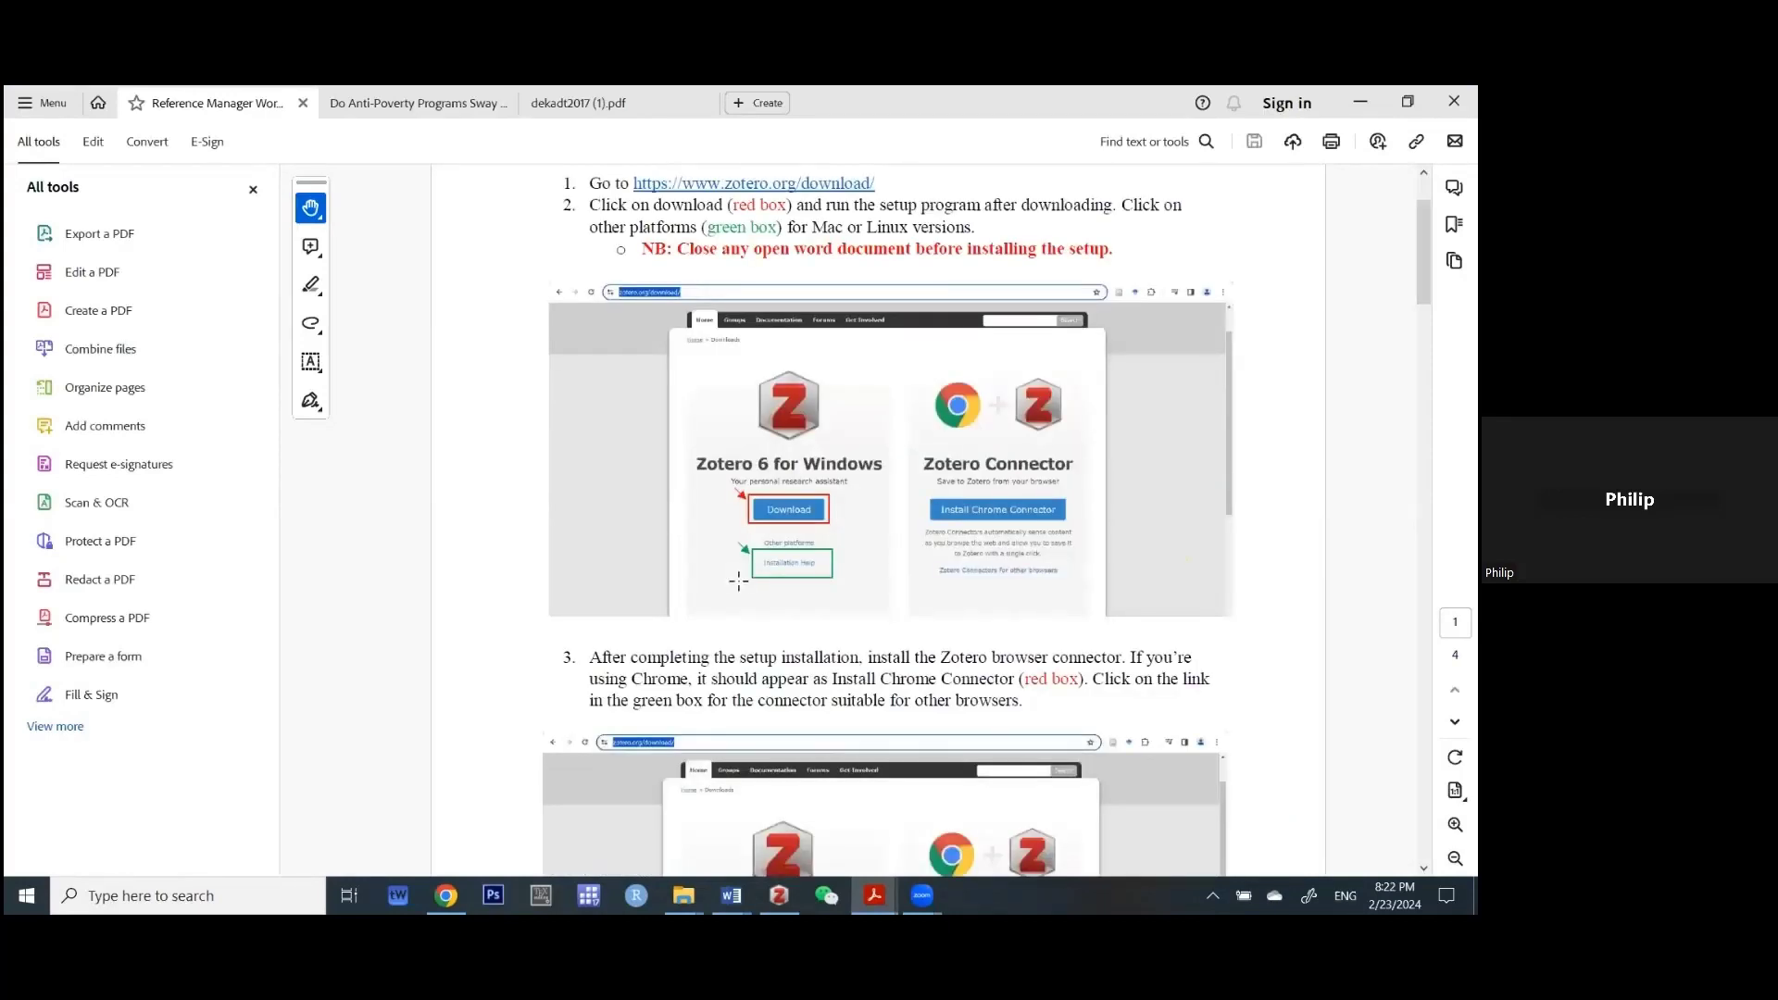
{"action": "scroll", "coordinate": [739, 582], "scroll_direction": "down", "scroll_amount": 15}
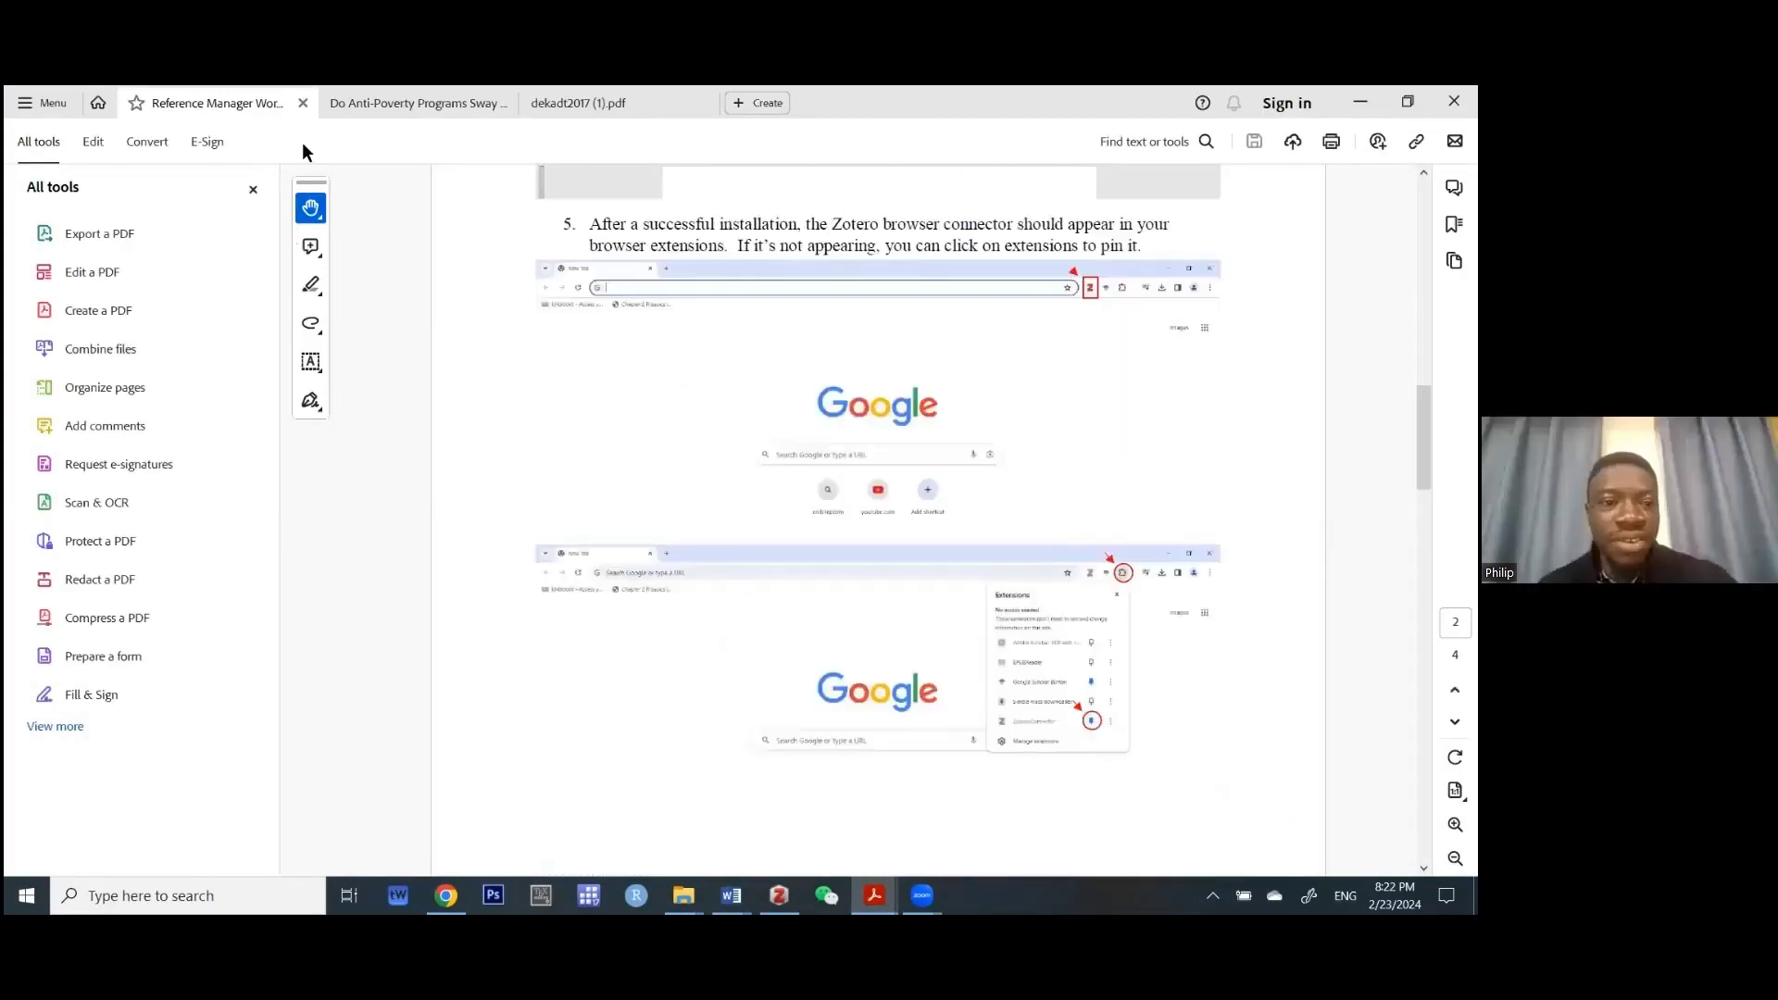